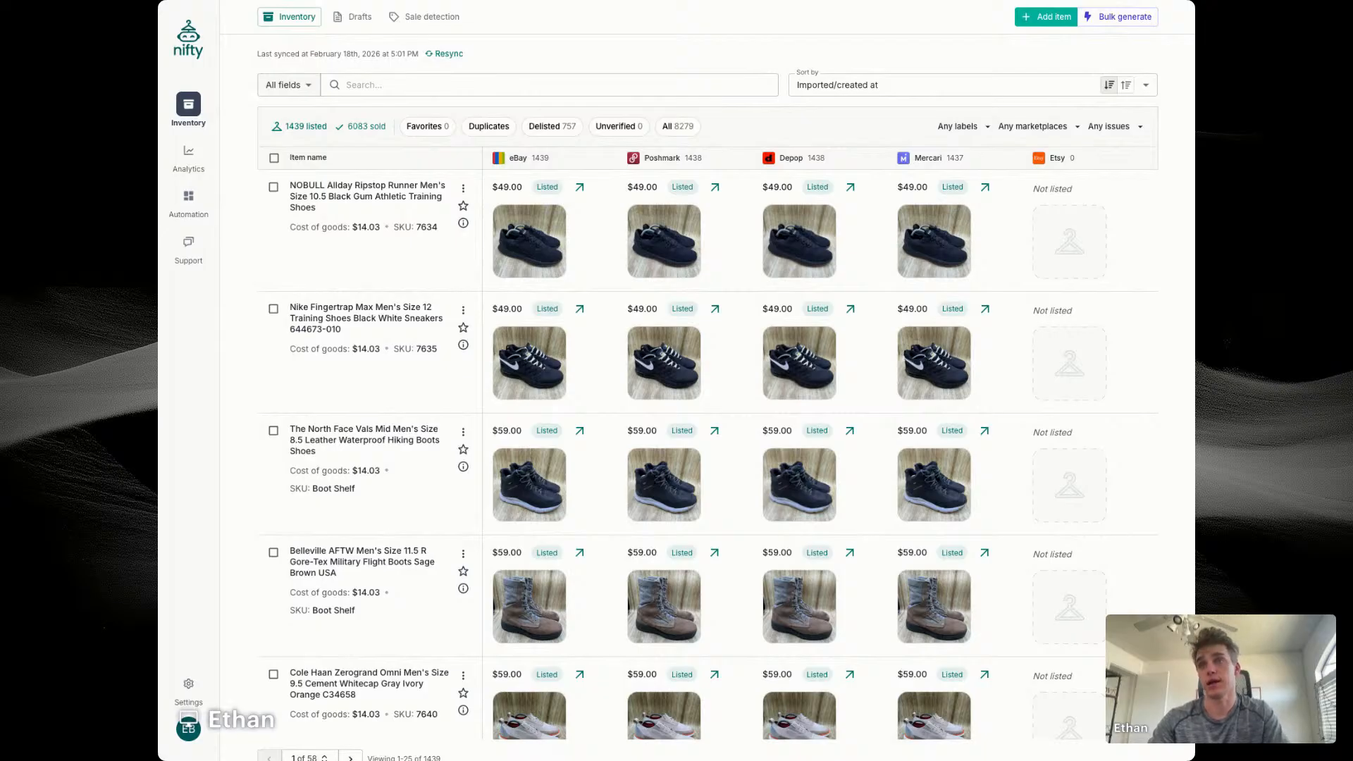
Step: Look through the inventory's draft listings and their scheduled listing status
left_click(356, 16)
scroll(432, 279, "down", 3)
scroll(432, 279, "down", 6)
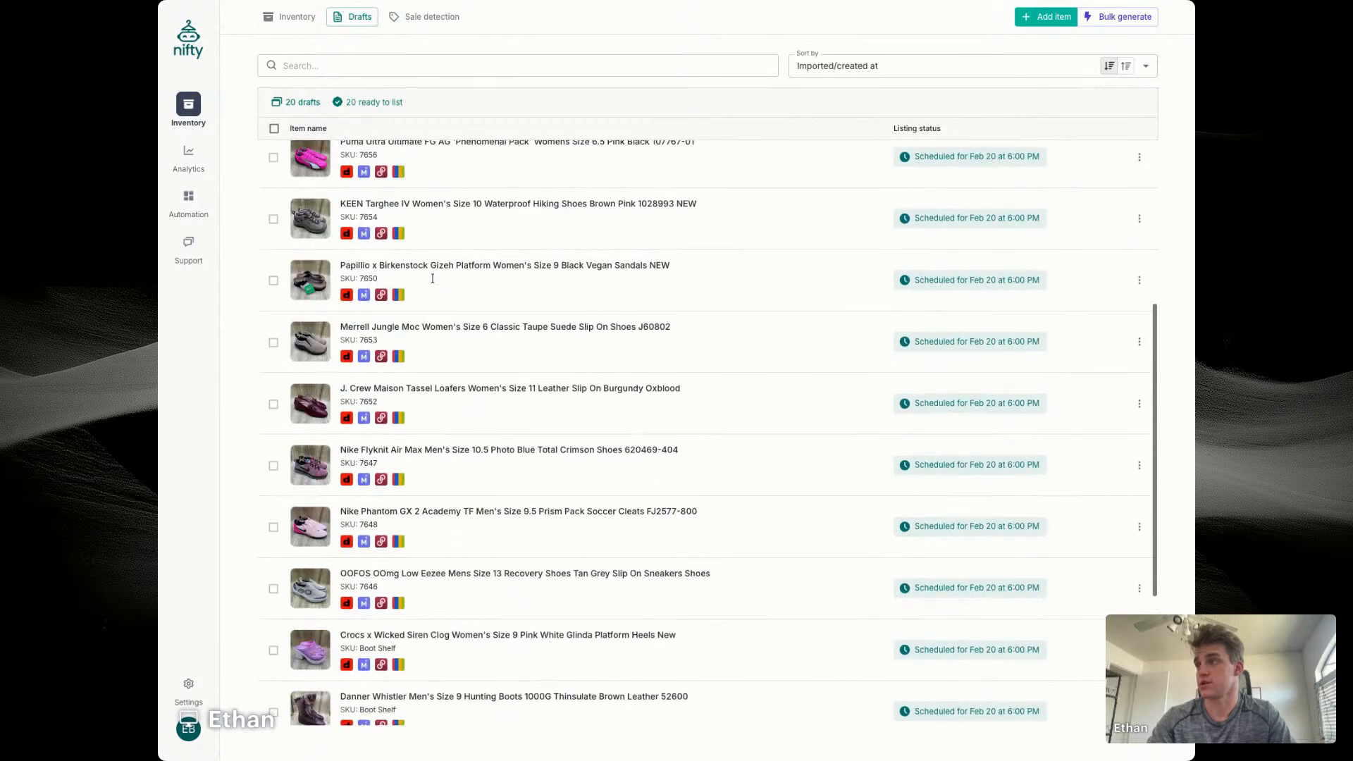
scroll(432, 278, "up", 10)
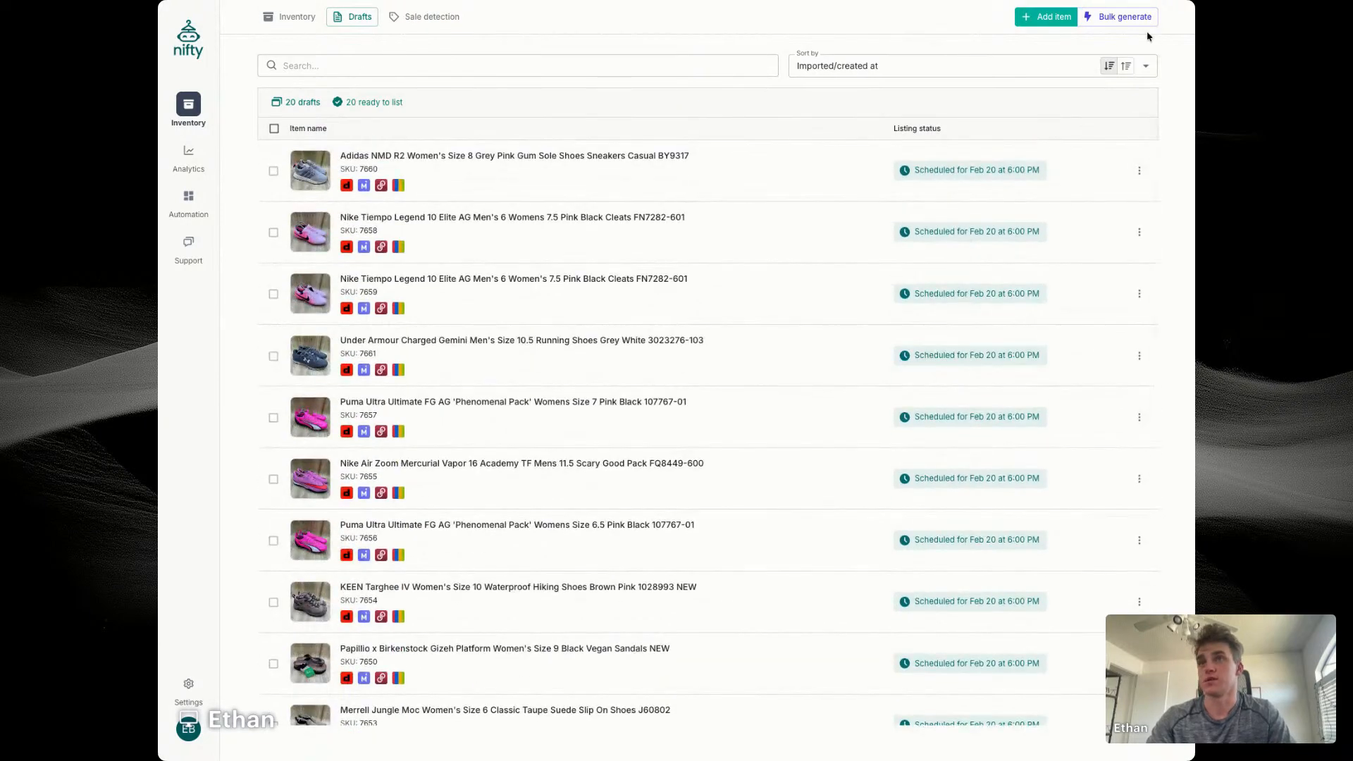
Step: Start a bulk AI listing generation with the black slipper photos as item 1, and review and save the generation settings
left_click(1121, 17)
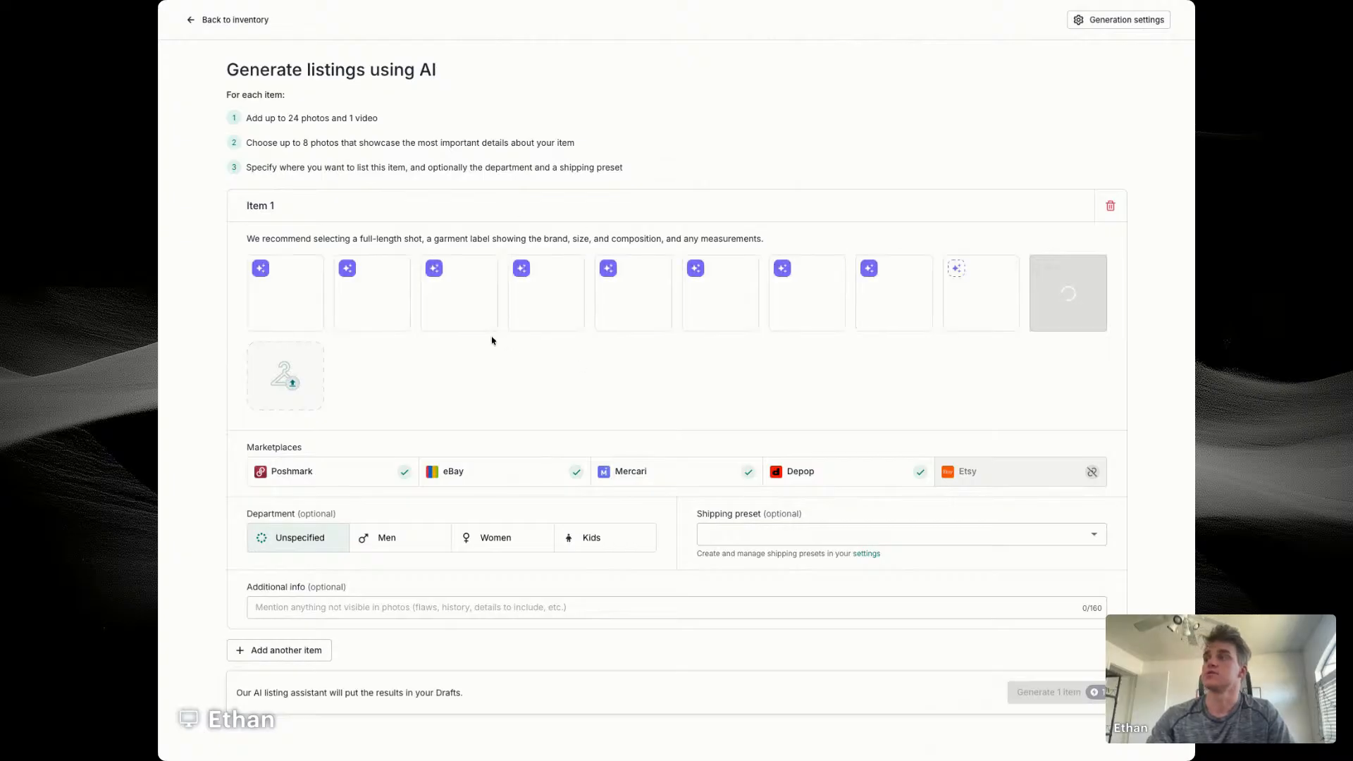
left_click(1111, 22)
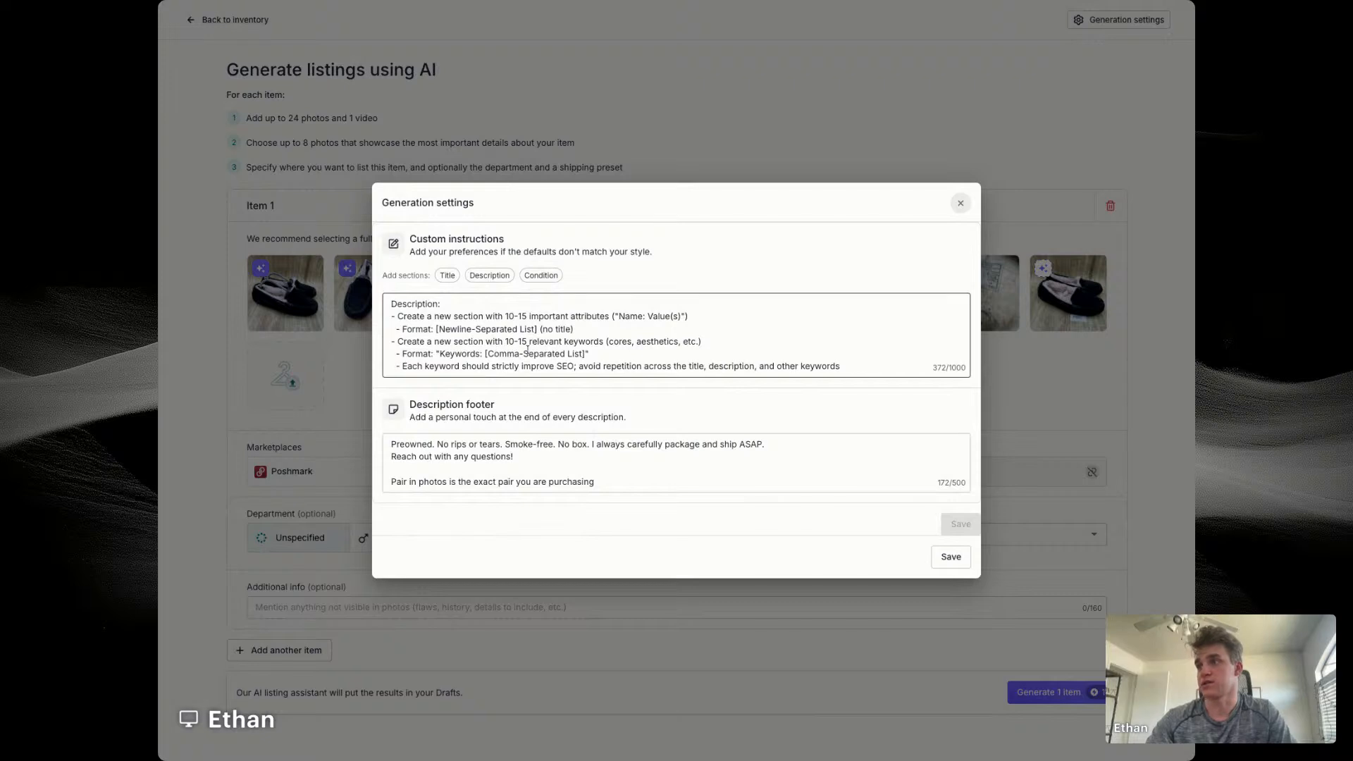
left_click(959, 564)
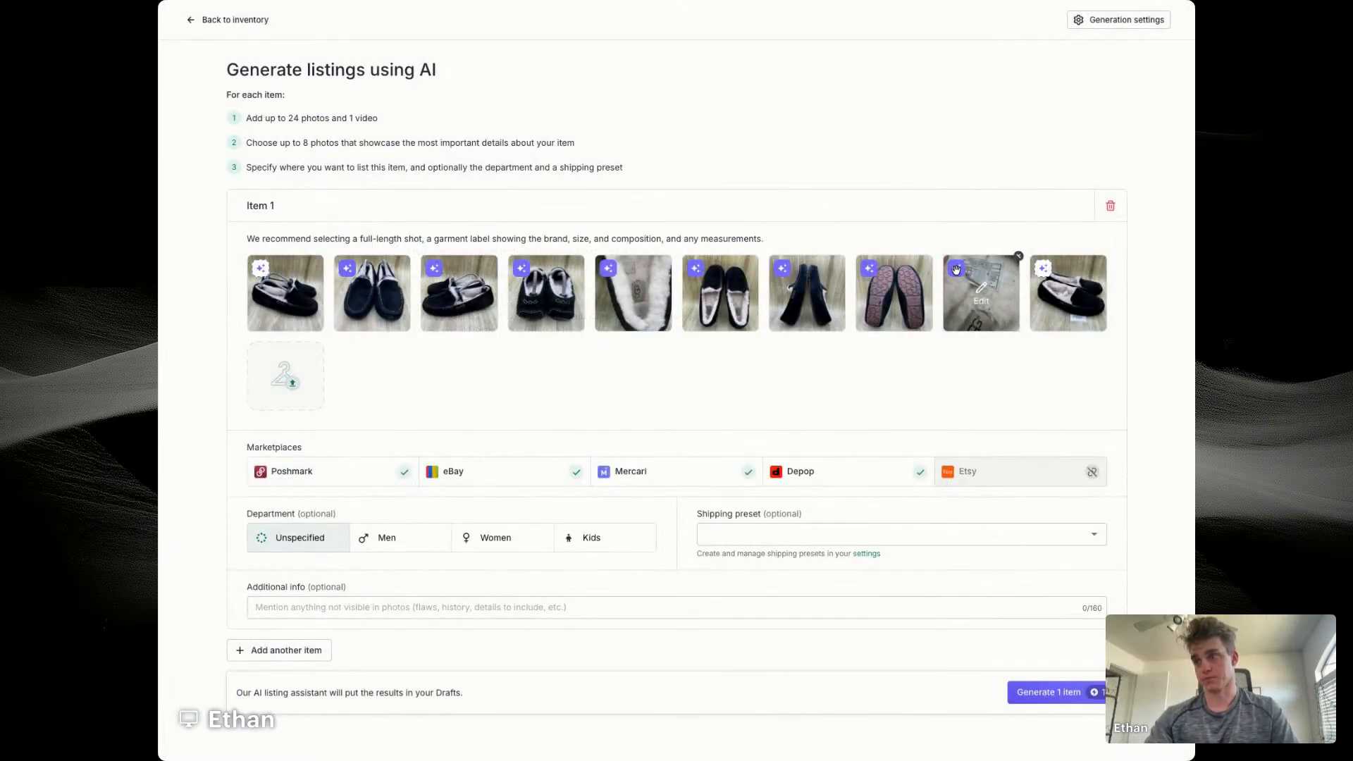
Step: Set item 1's department to Women and its shipping preset to Shoes
left_click(510, 540)
left_click(789, 536)
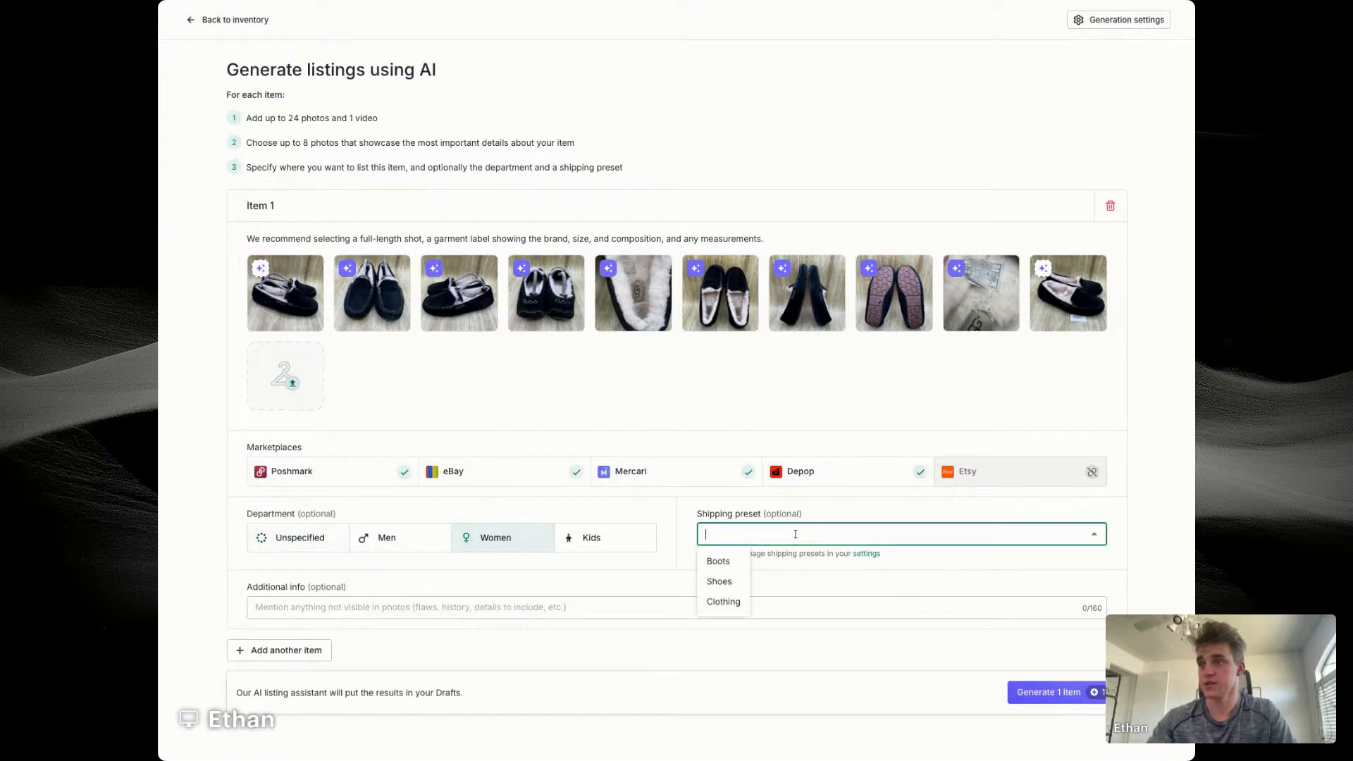
left_click(733, 589)
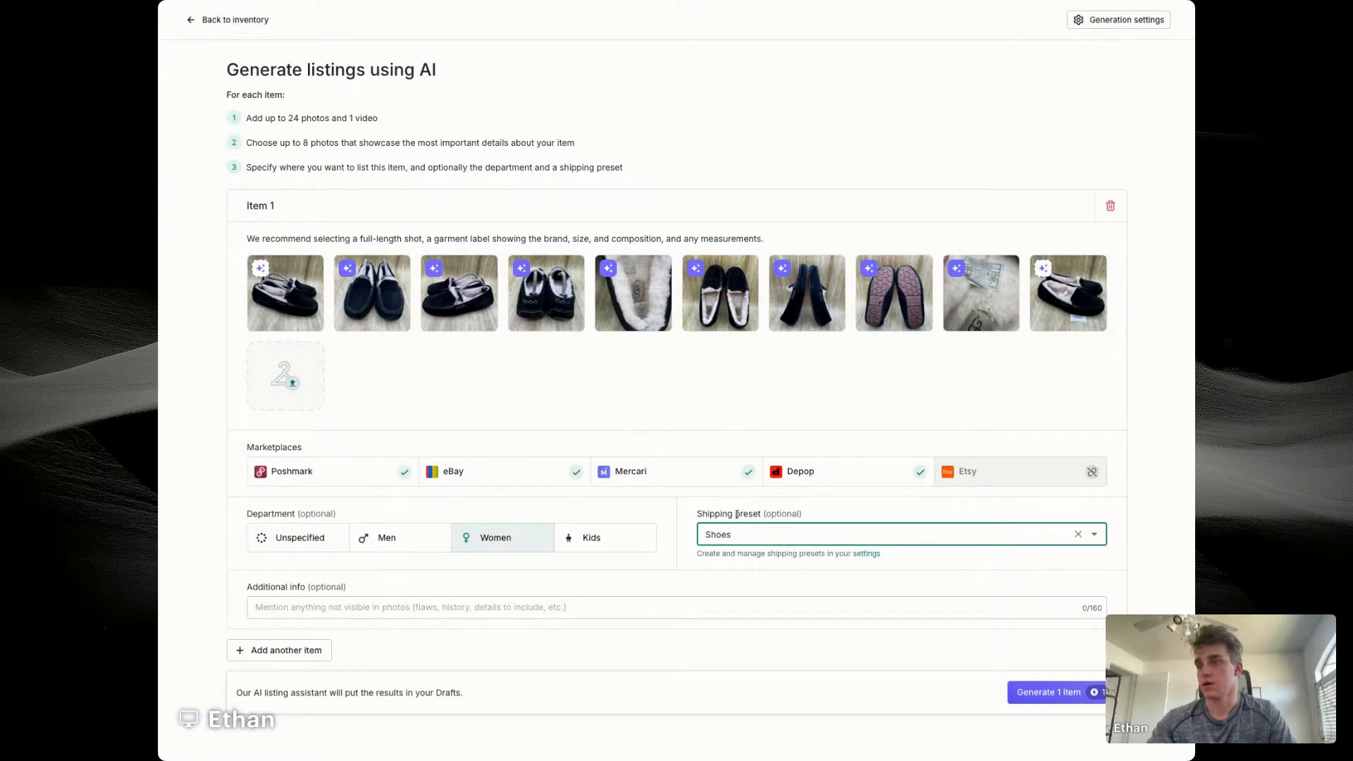
left_click(726, 540)
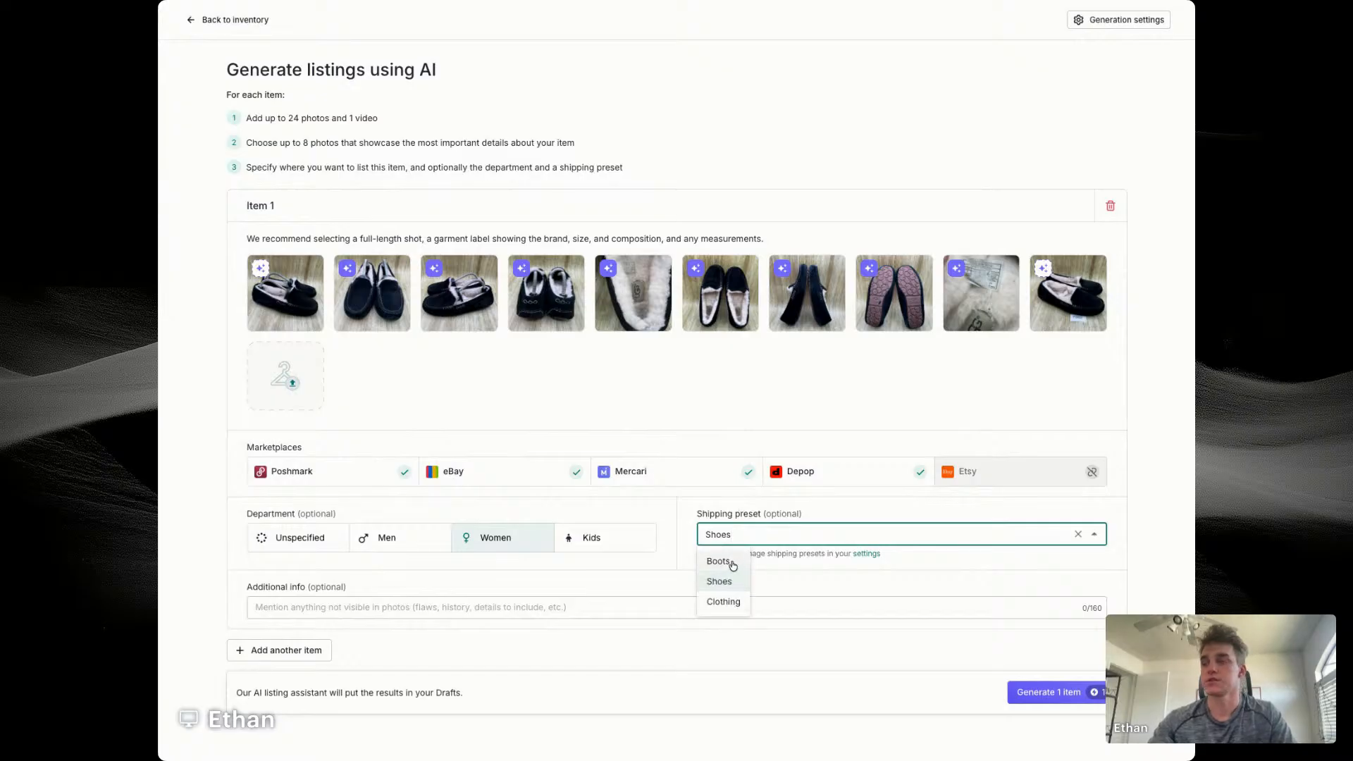
left_click(728, 584)
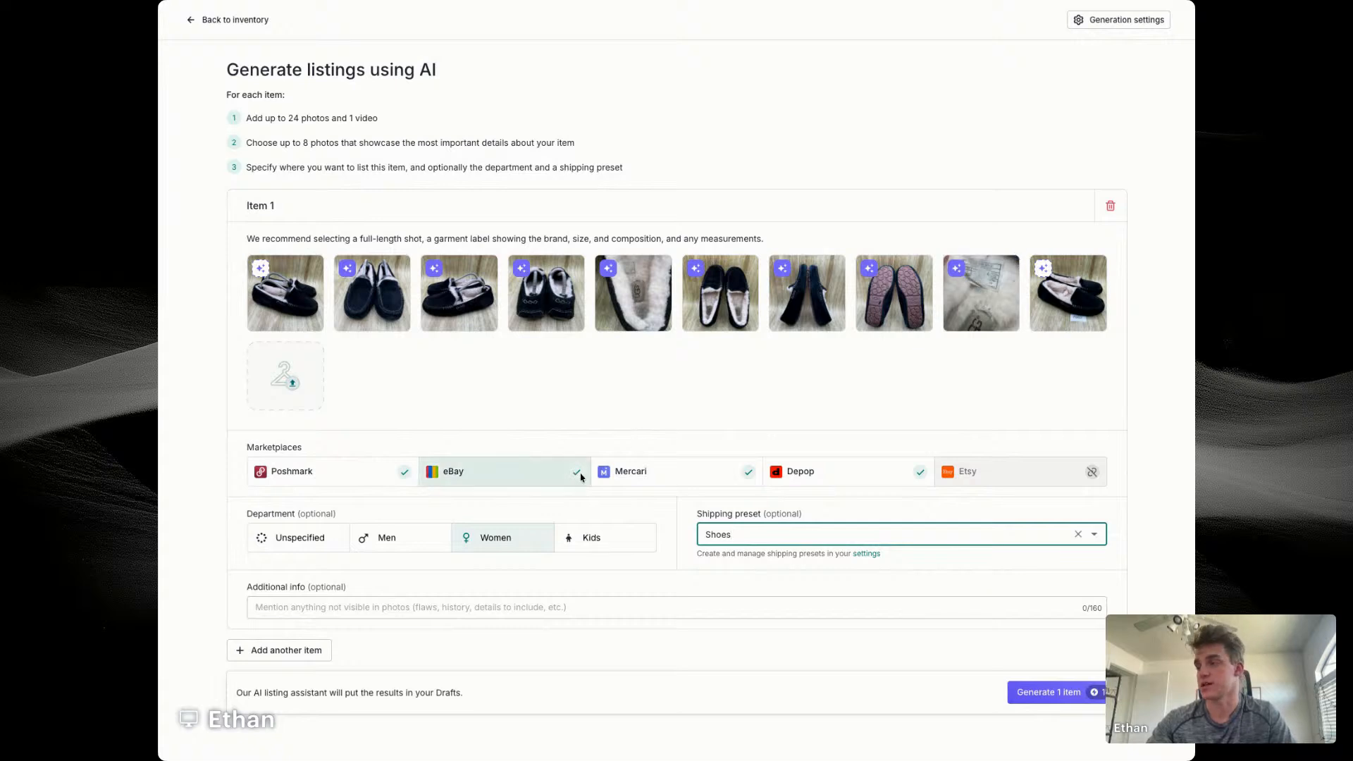
left_click(350, 603)
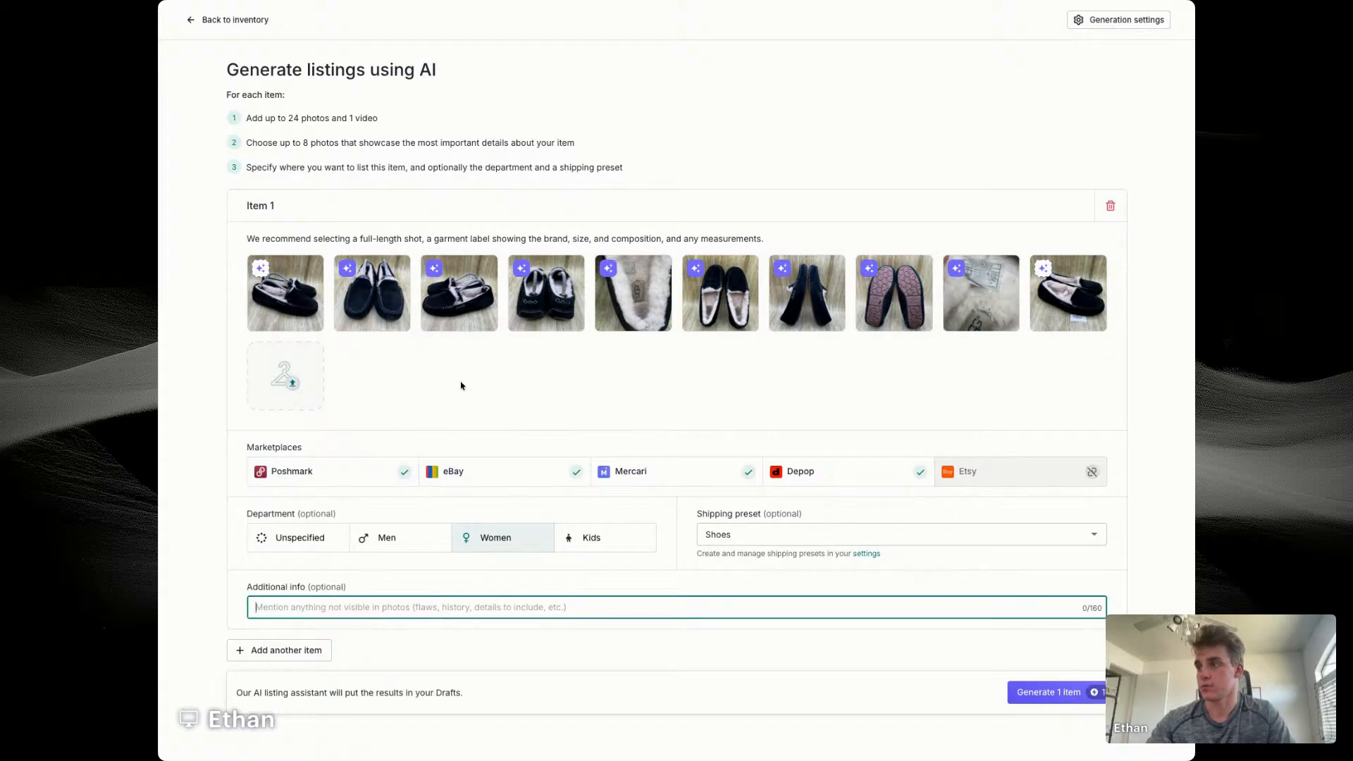
Step: Add item 2 with the black zip boot photos, department Women and shipping preset Shoes
left_click(296, 655)
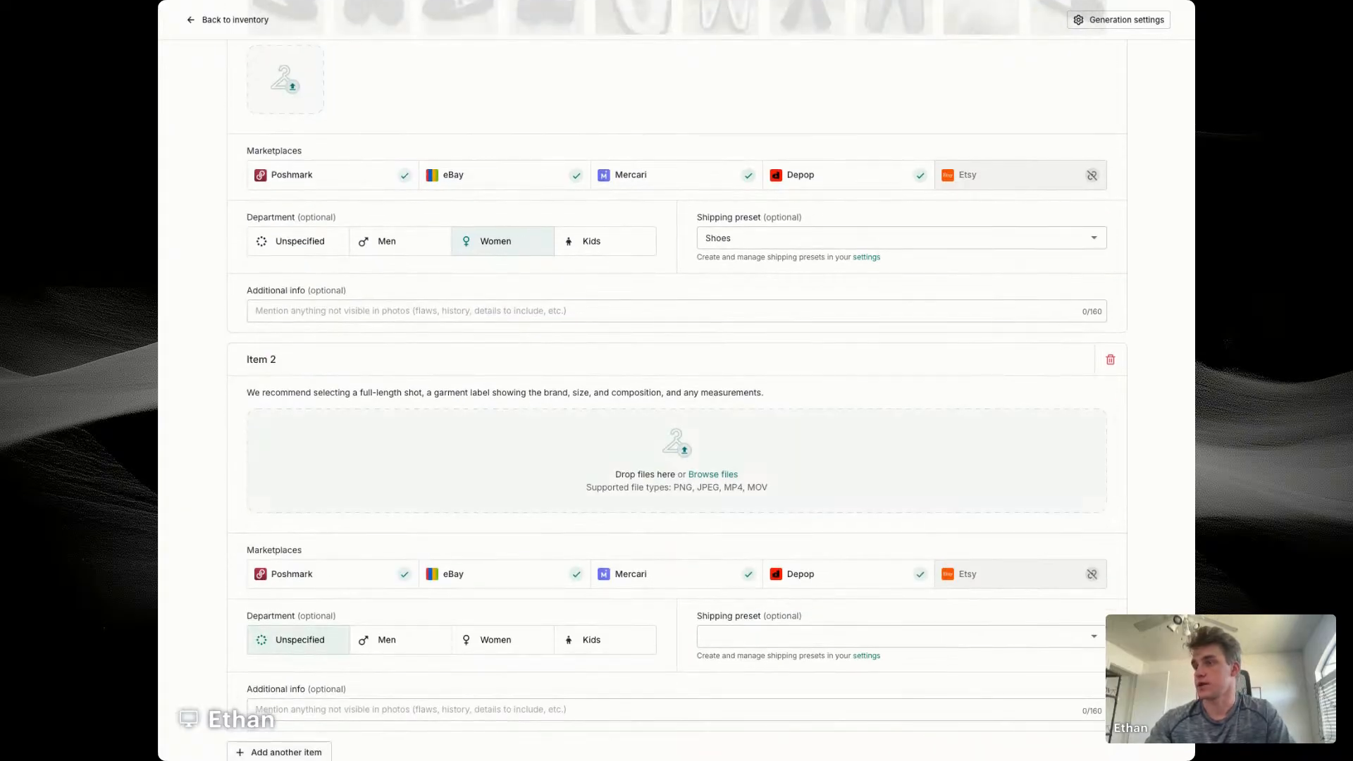
scroll(654, 493, "down", 2)
left_click(495, 601)
left_click(760, 596)
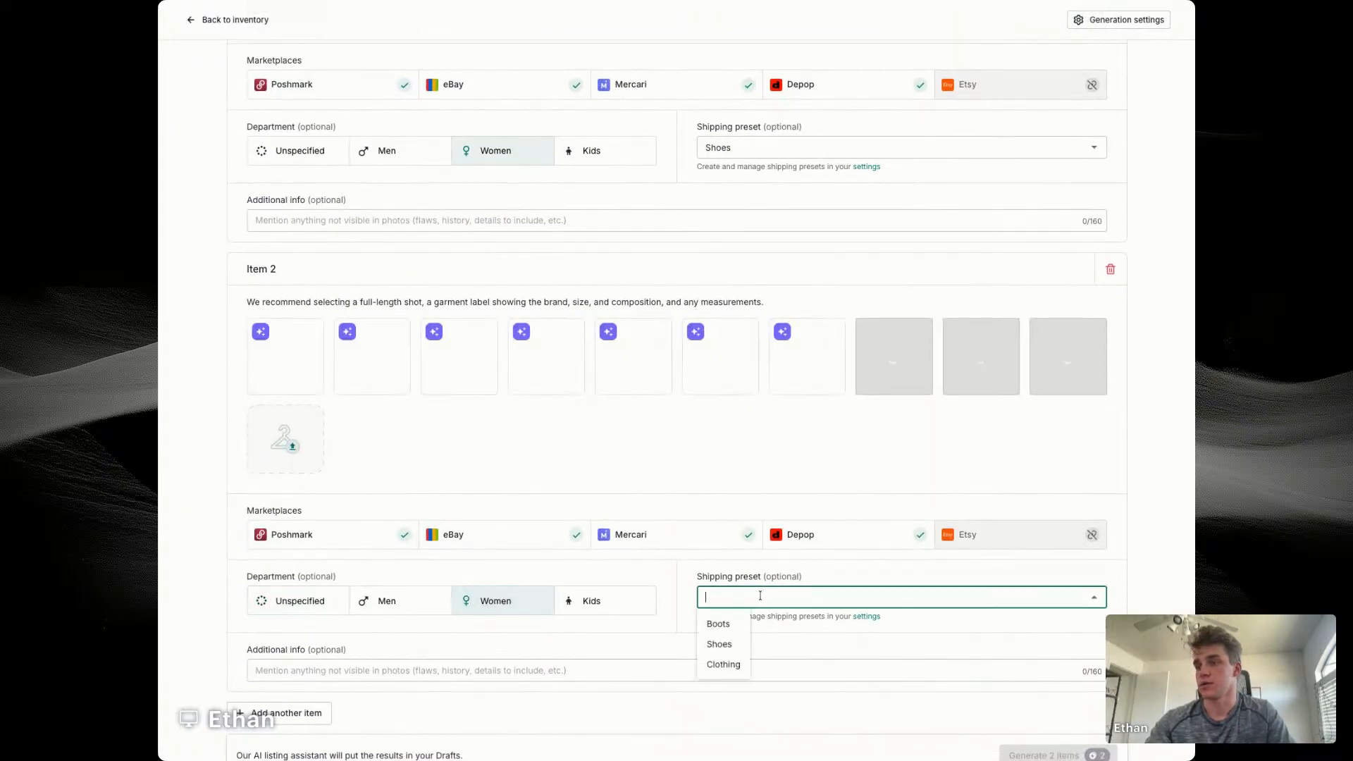
left_click(727, 644)
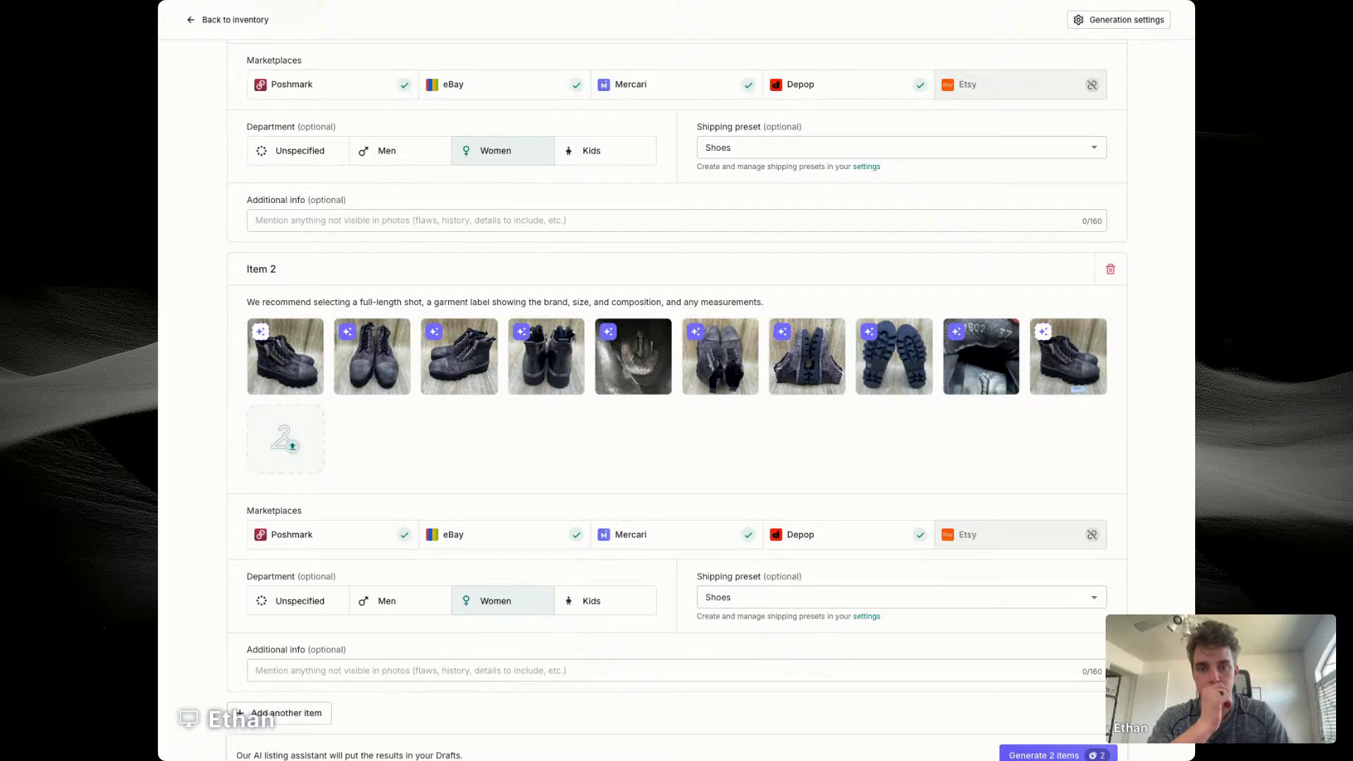
Step: Enter "Women's Size 7" as item 2's additional info
left_click(464, 670)
type("W")
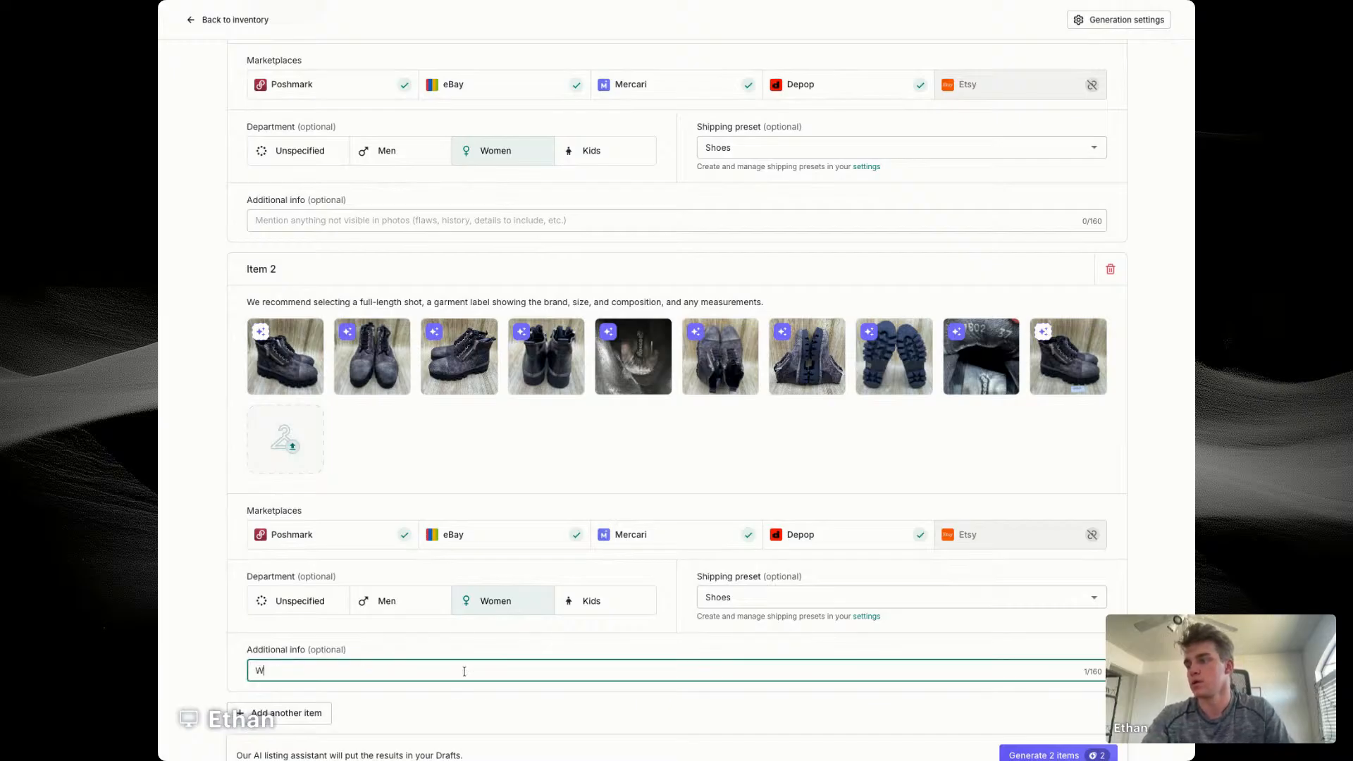
type("omen's Size 7")
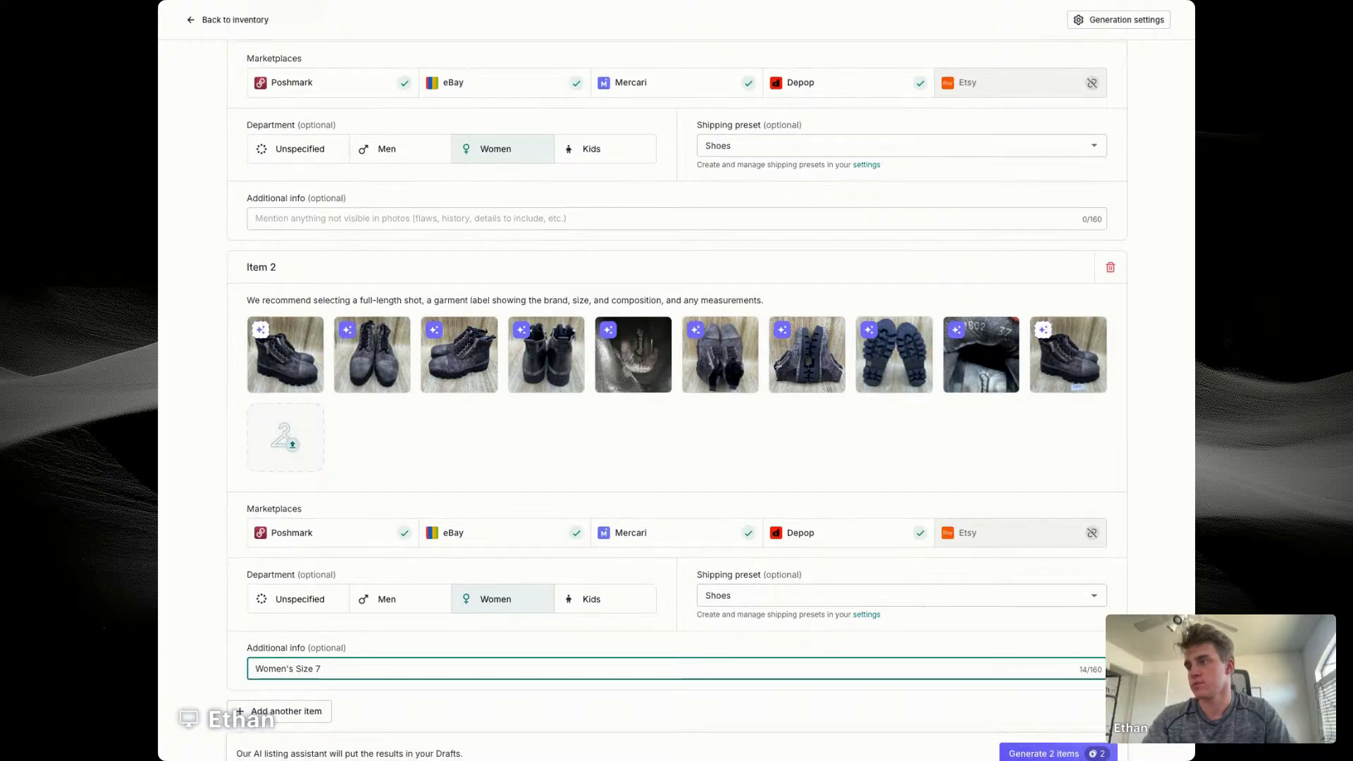
scroll(465, 671, "down", 1)
scroll(464, 670, "down", 1)
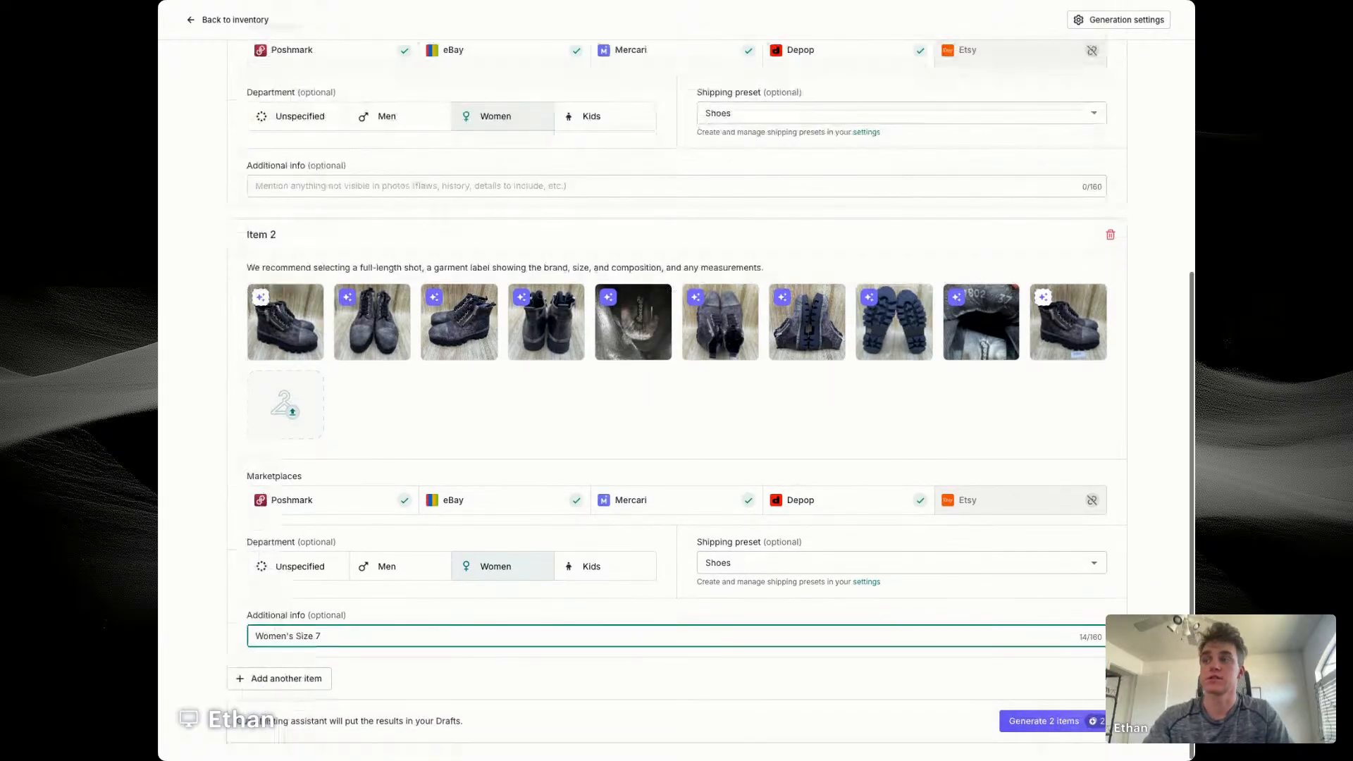
left_click(791, 407)
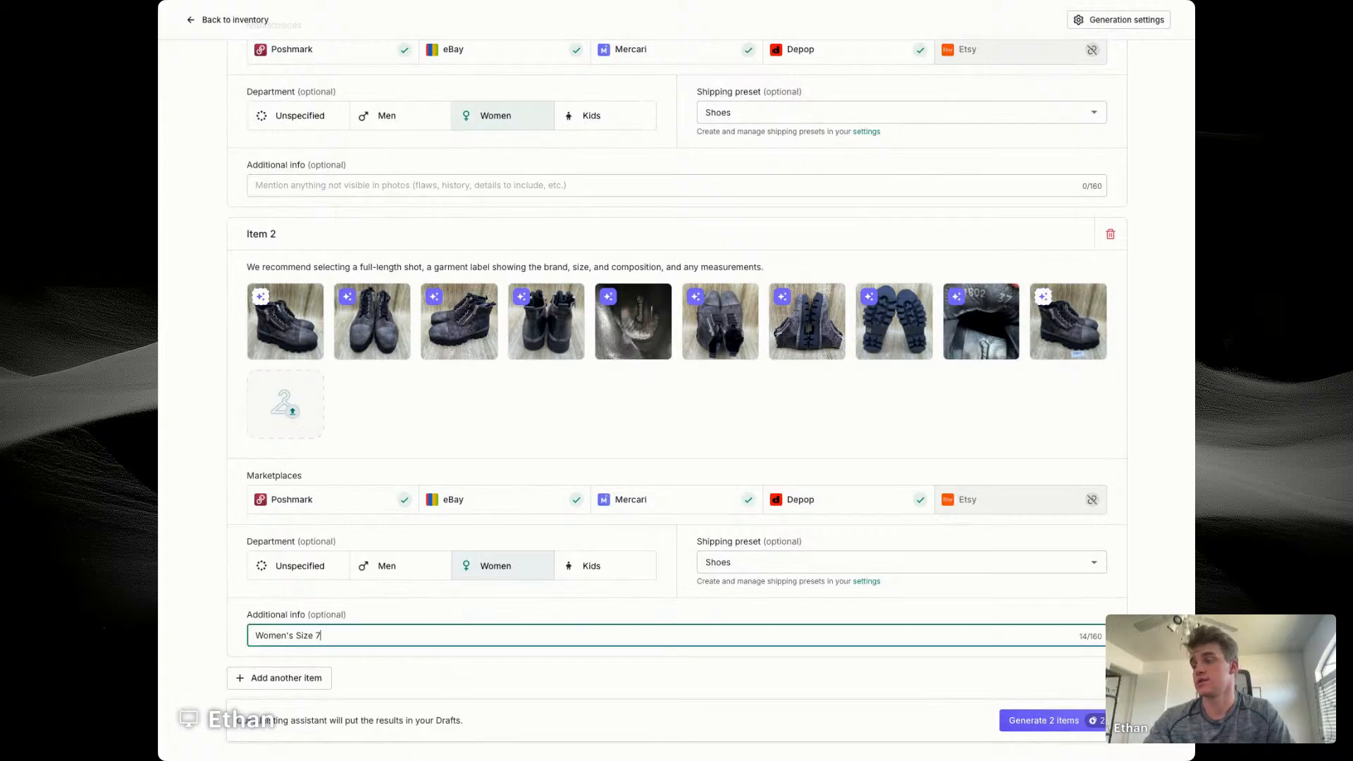
Step: Add item 3 with the purple sandal photos and the shipping preset Shoes
left_click(286, 678)
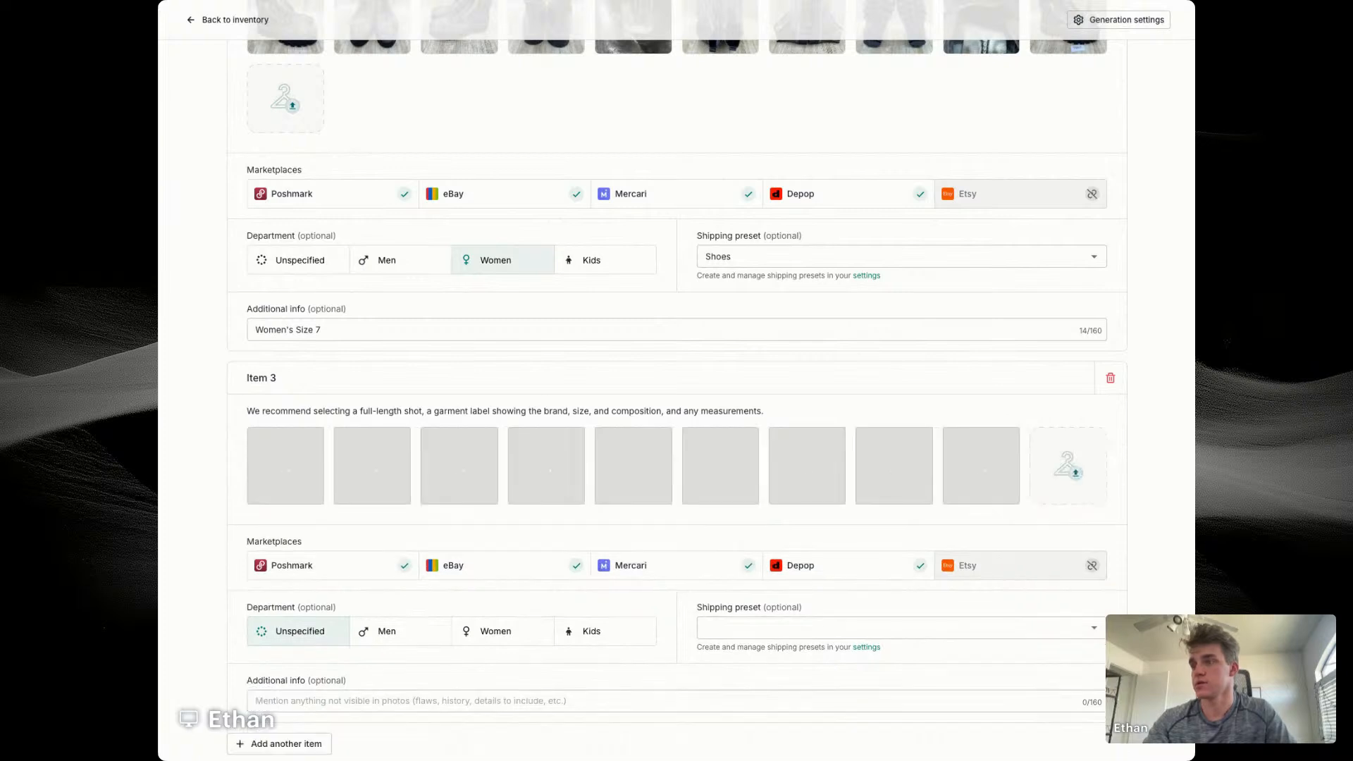
scroll(595, 516, "down", 2)
left_click(708, 564)
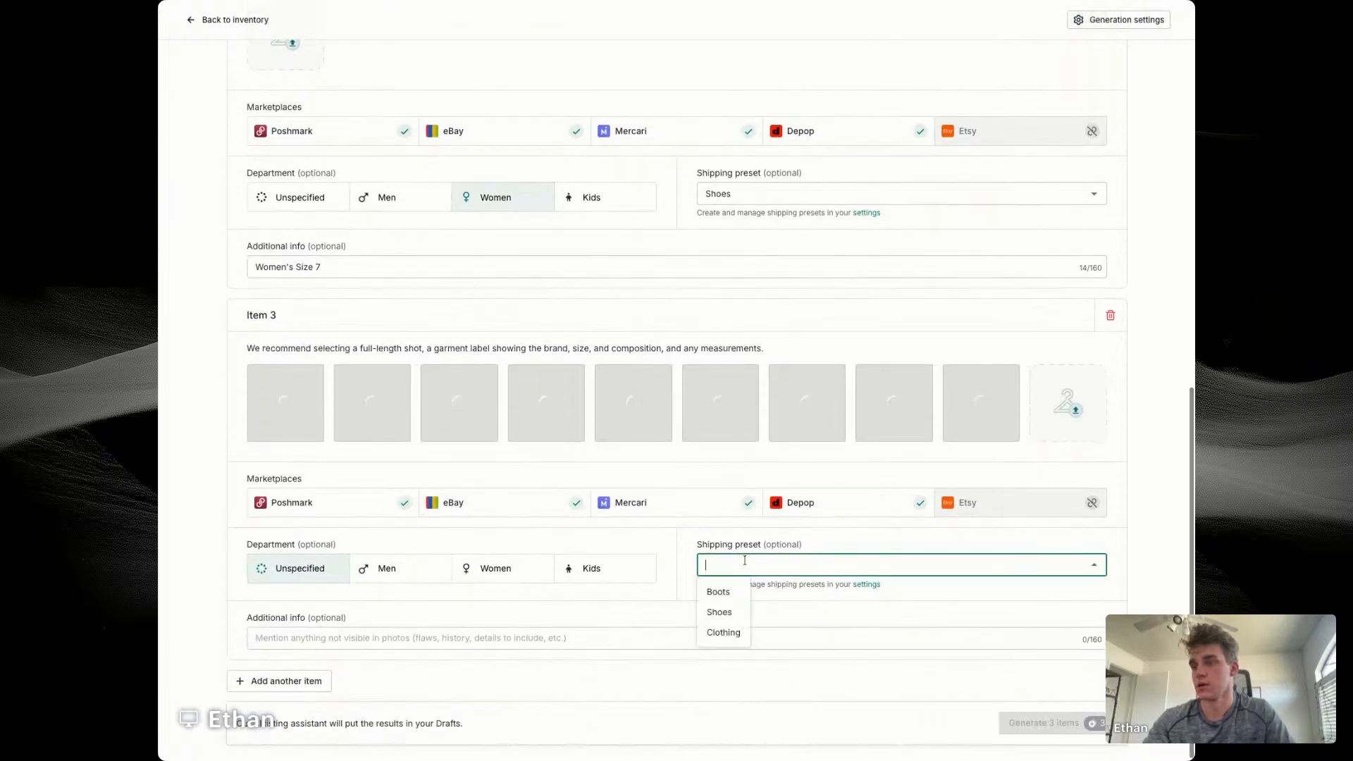
left_click(722, 612)
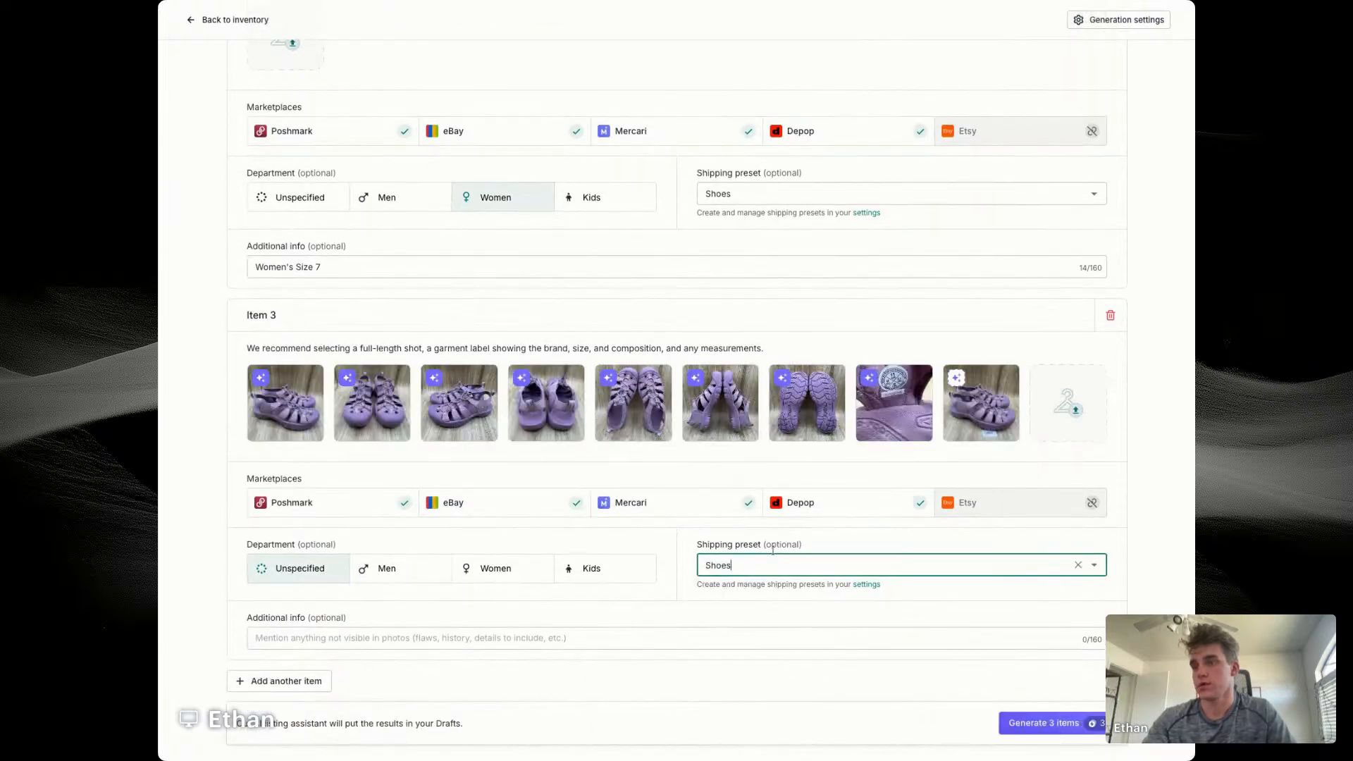
Step: Add item 4 with the dark Adidas basketball shoe photos, department Men and shipping preset Shoes
left_click(306, 679)
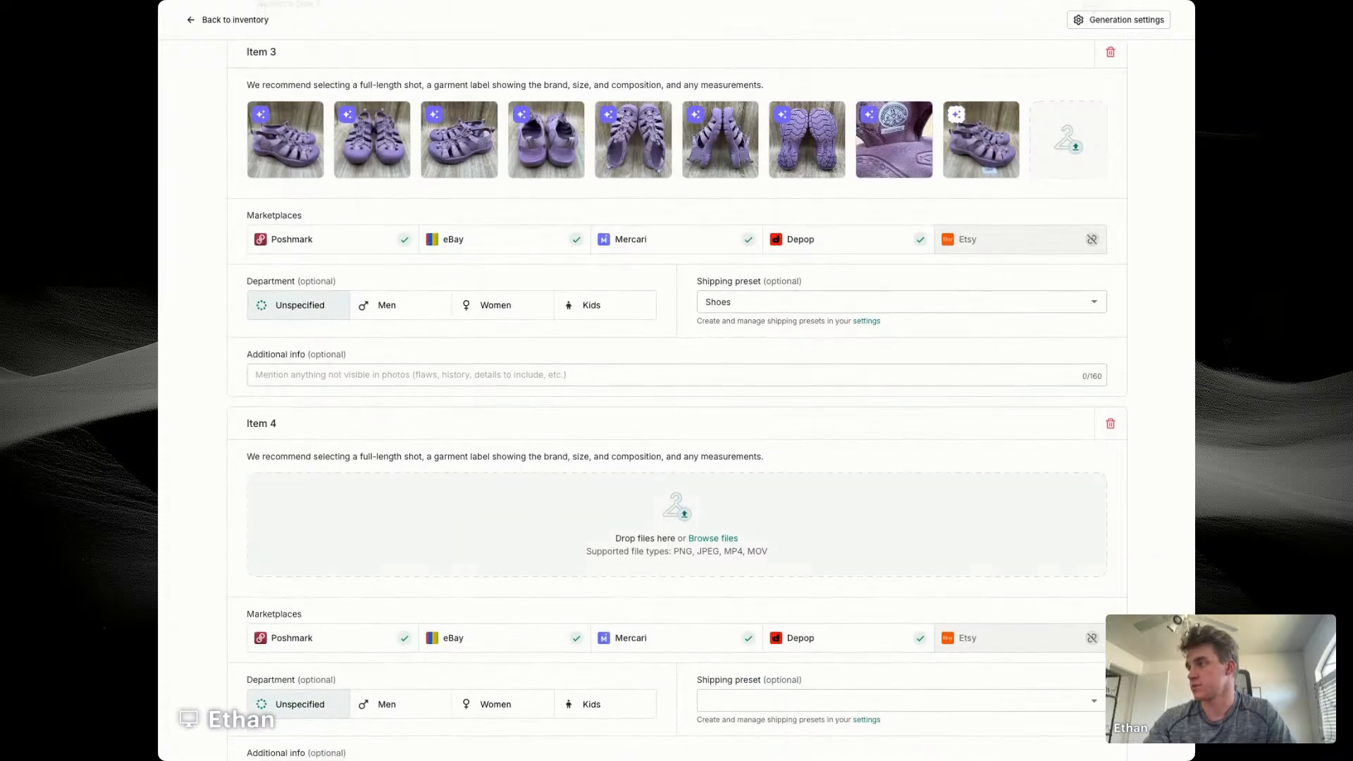
scroll(561, 538, "down", 3)
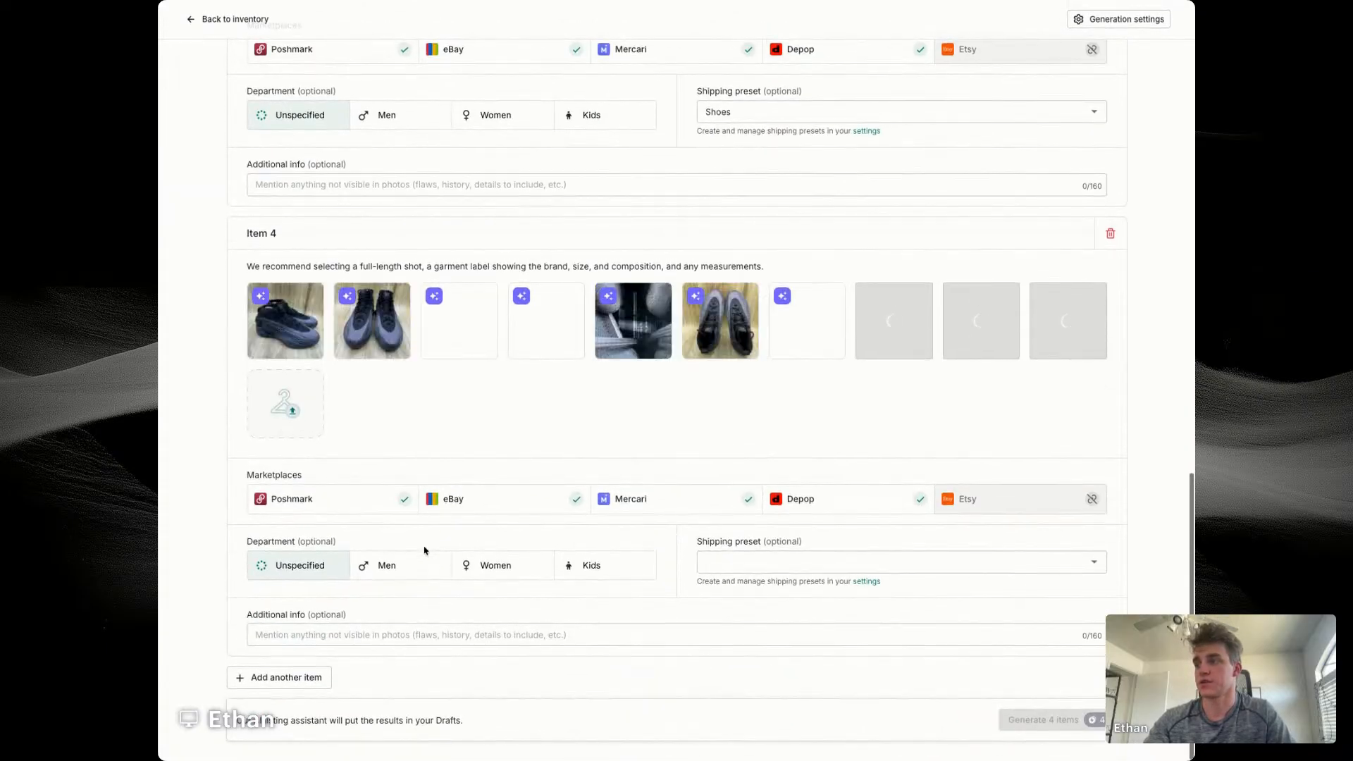
left_click(424, 557)
left_click(746, 562)
left_click(727, 606)
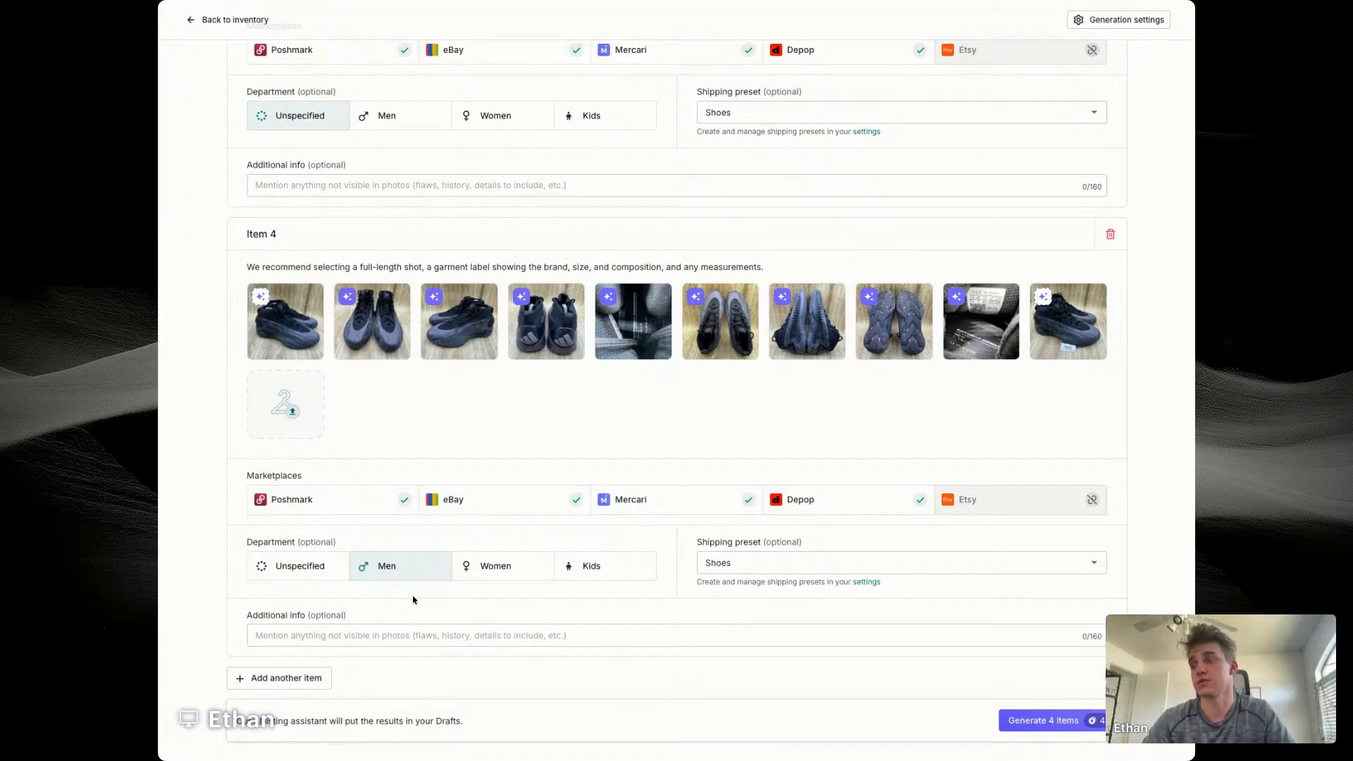
Step: Add item 5 with the glossy black high-top sneaker photos, department Men and shipping preset Shoes
left_click(290, 677)
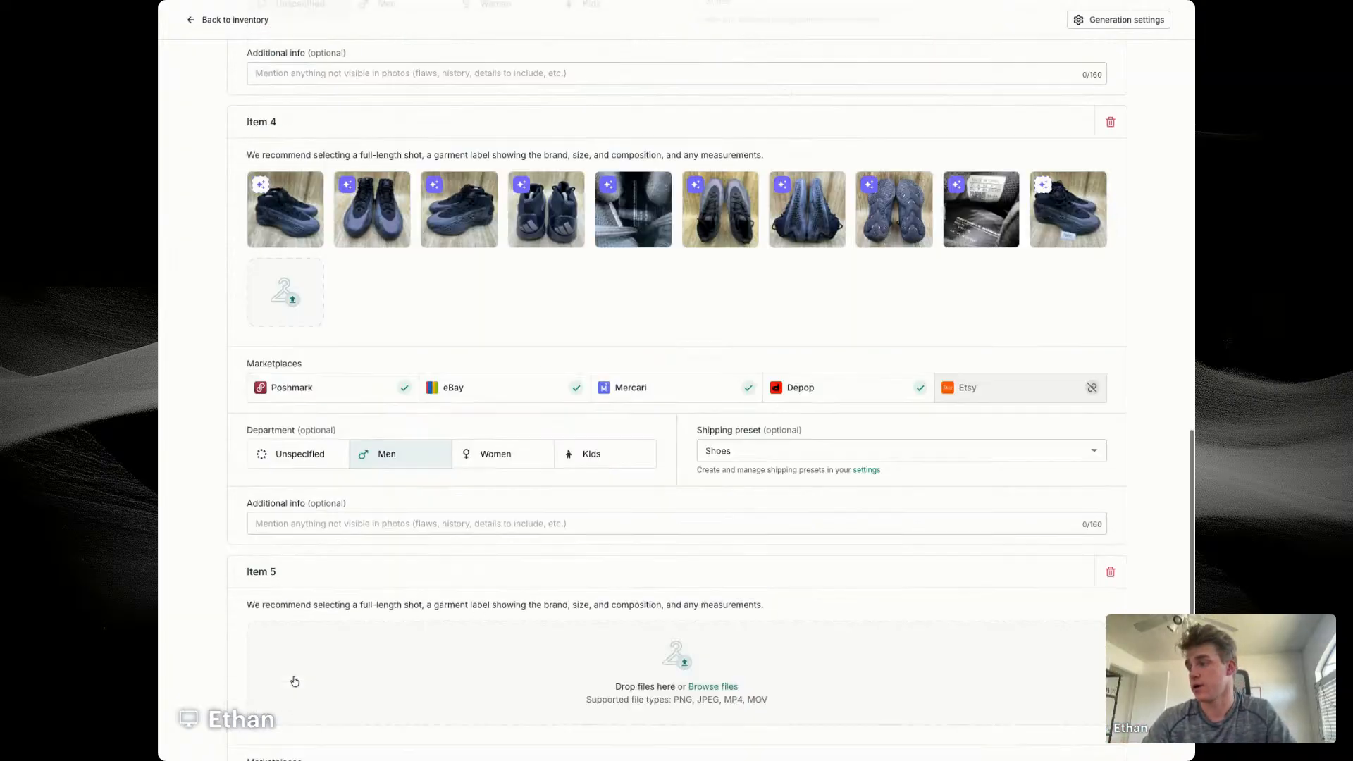
scroll(295, 681, "down", 2)
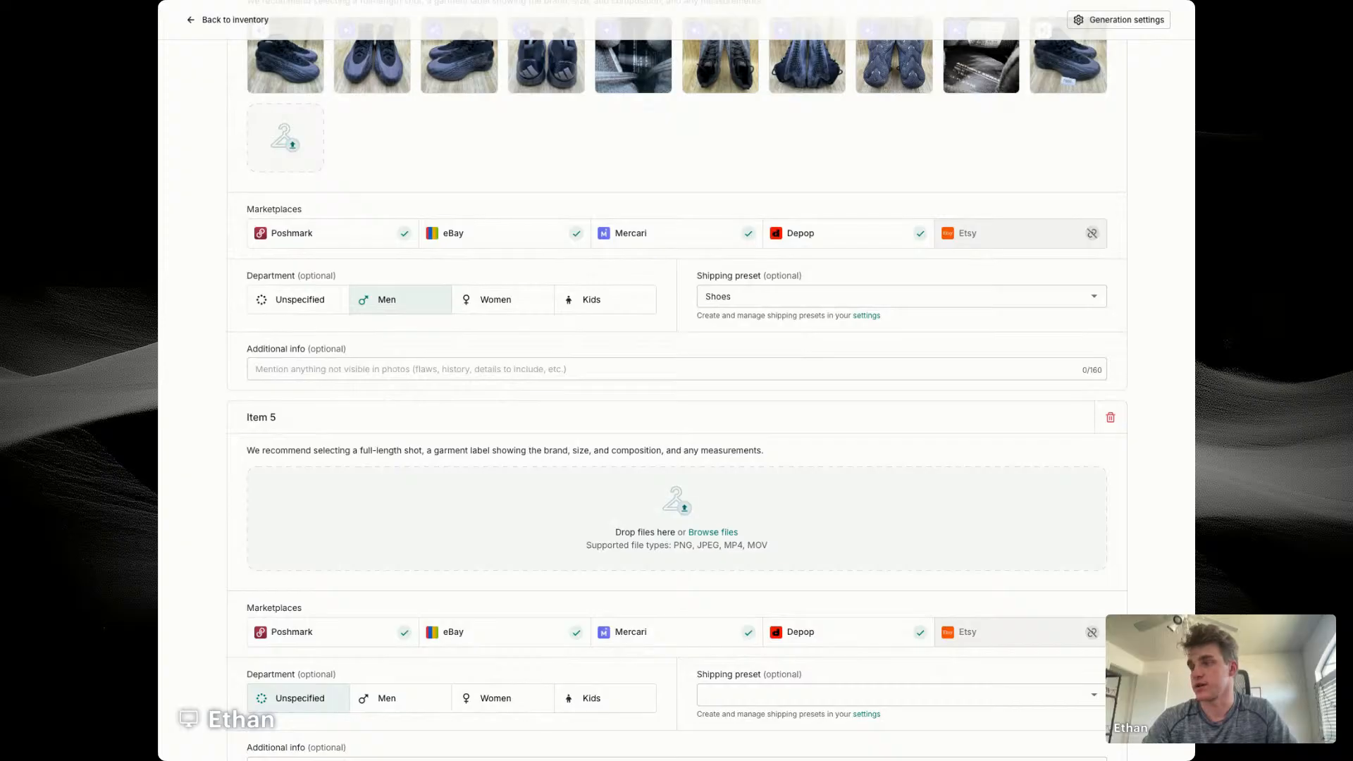
left_click(432, 750)
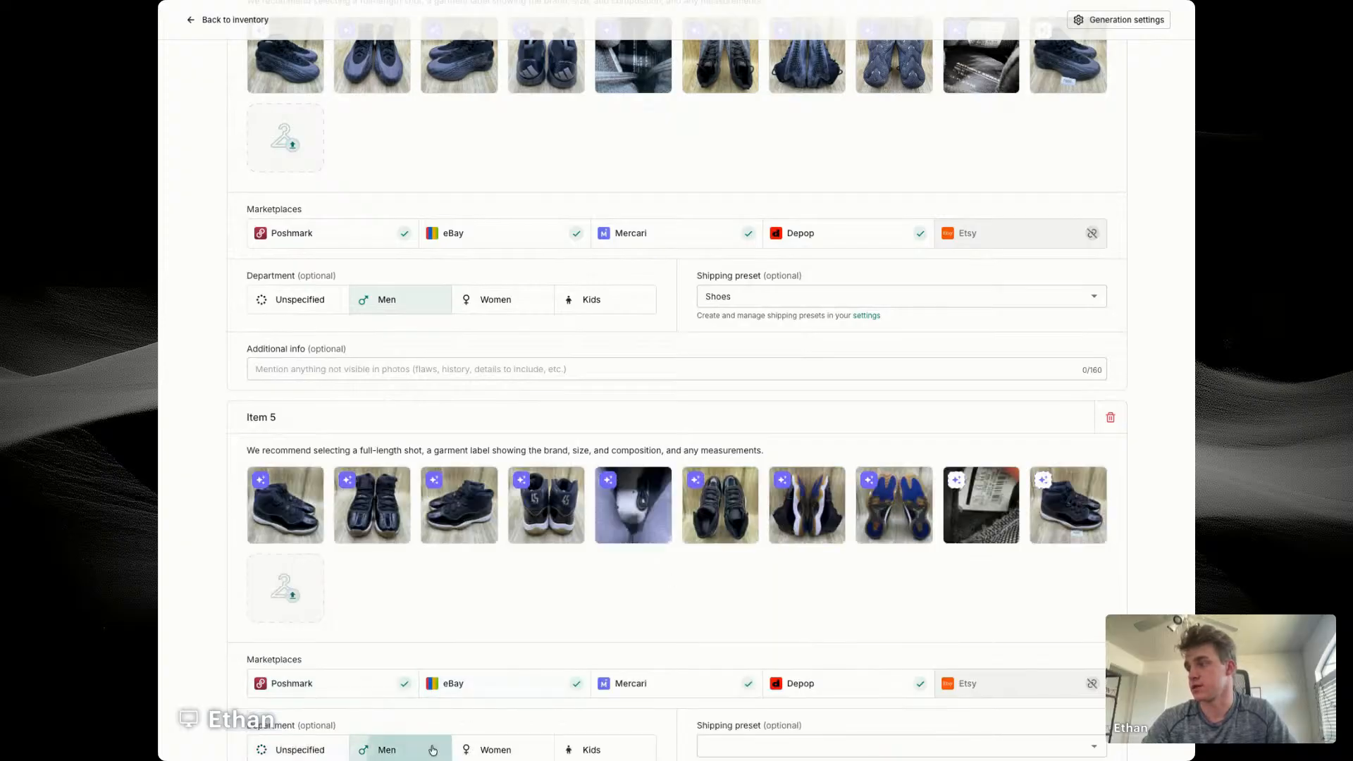
scroll(785, 649, "down", 2)
left_click(722, 578)
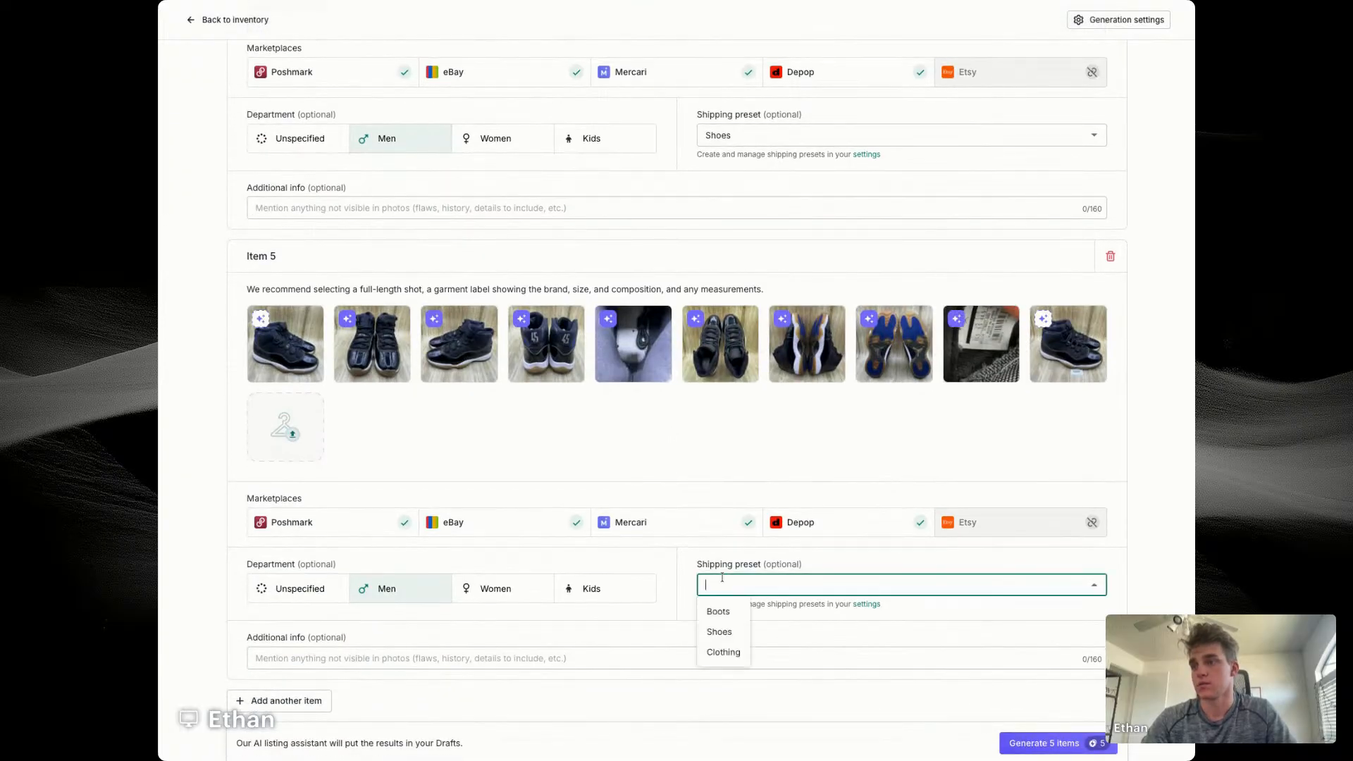
left_click(719, 631)
Step: Add item 6 with the blue Nike running shoe photos, department Men and shipping preset Shoes
left_click(279, 701)
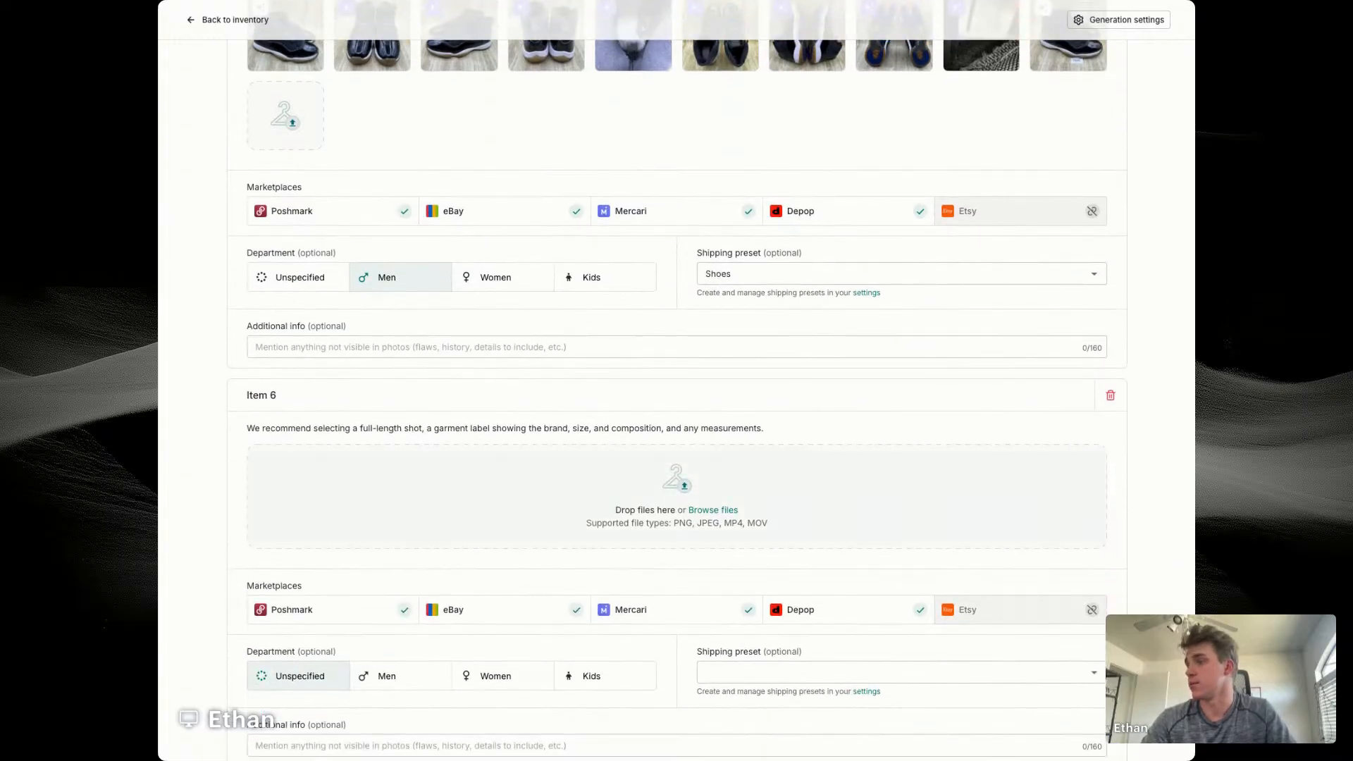
left_click_drag(408, 739, 408, 459)
scroll(408, 459, "down", 3)
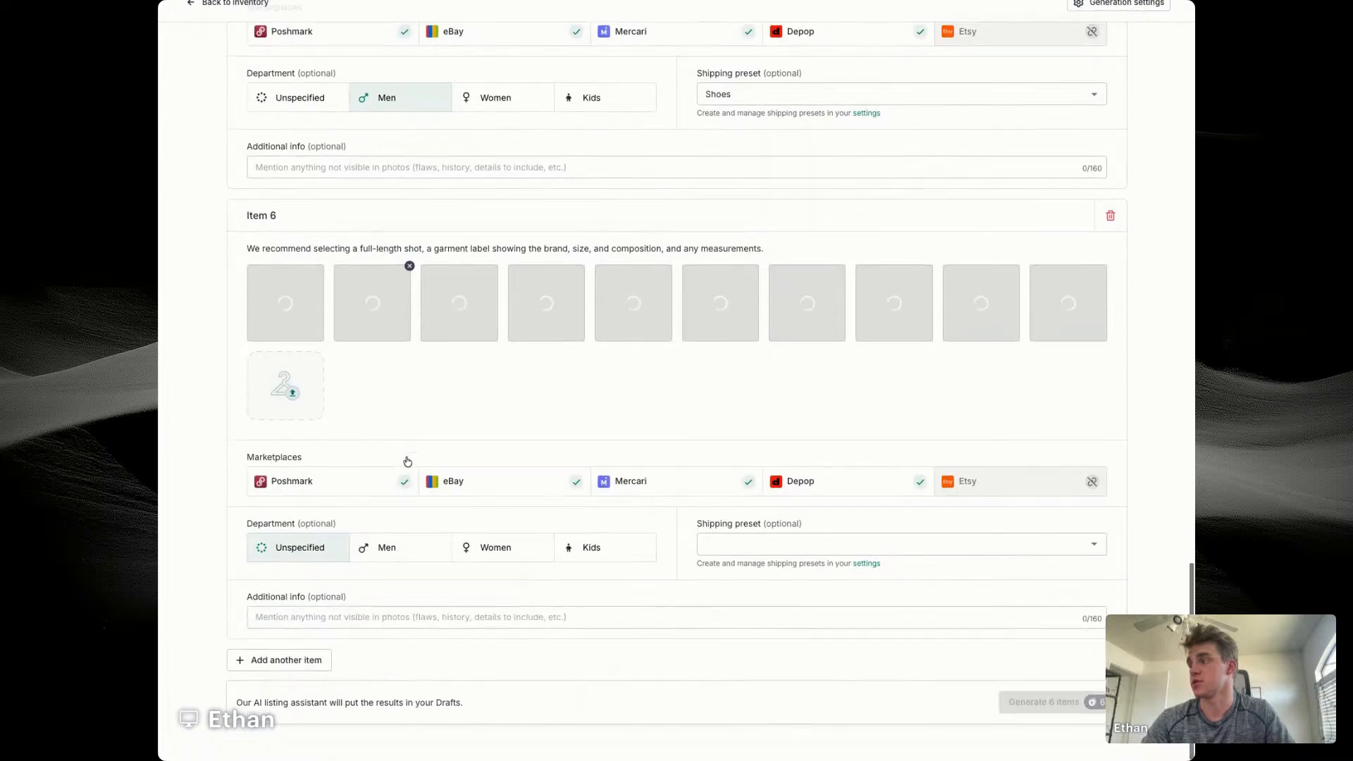
left_click(389, 572)
left_click(733, 560)
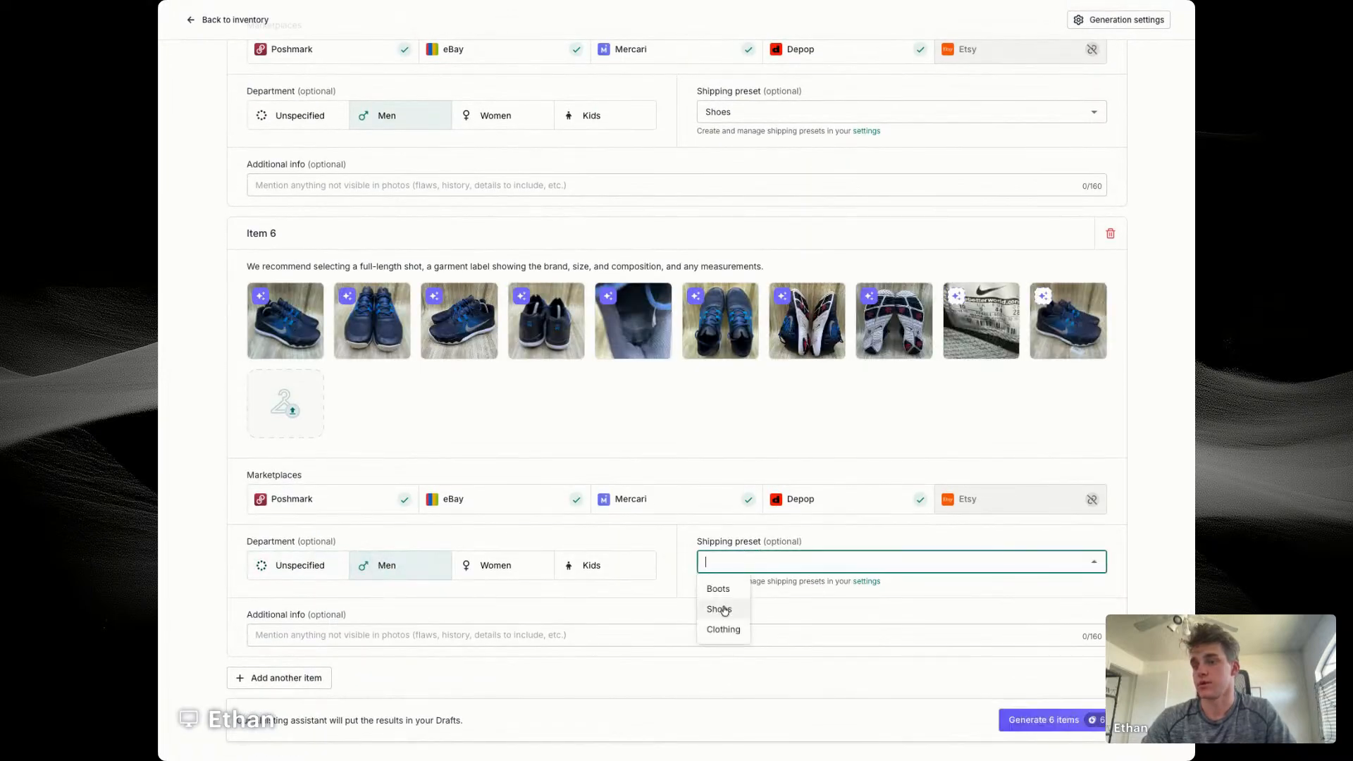
left_click(713, 589)
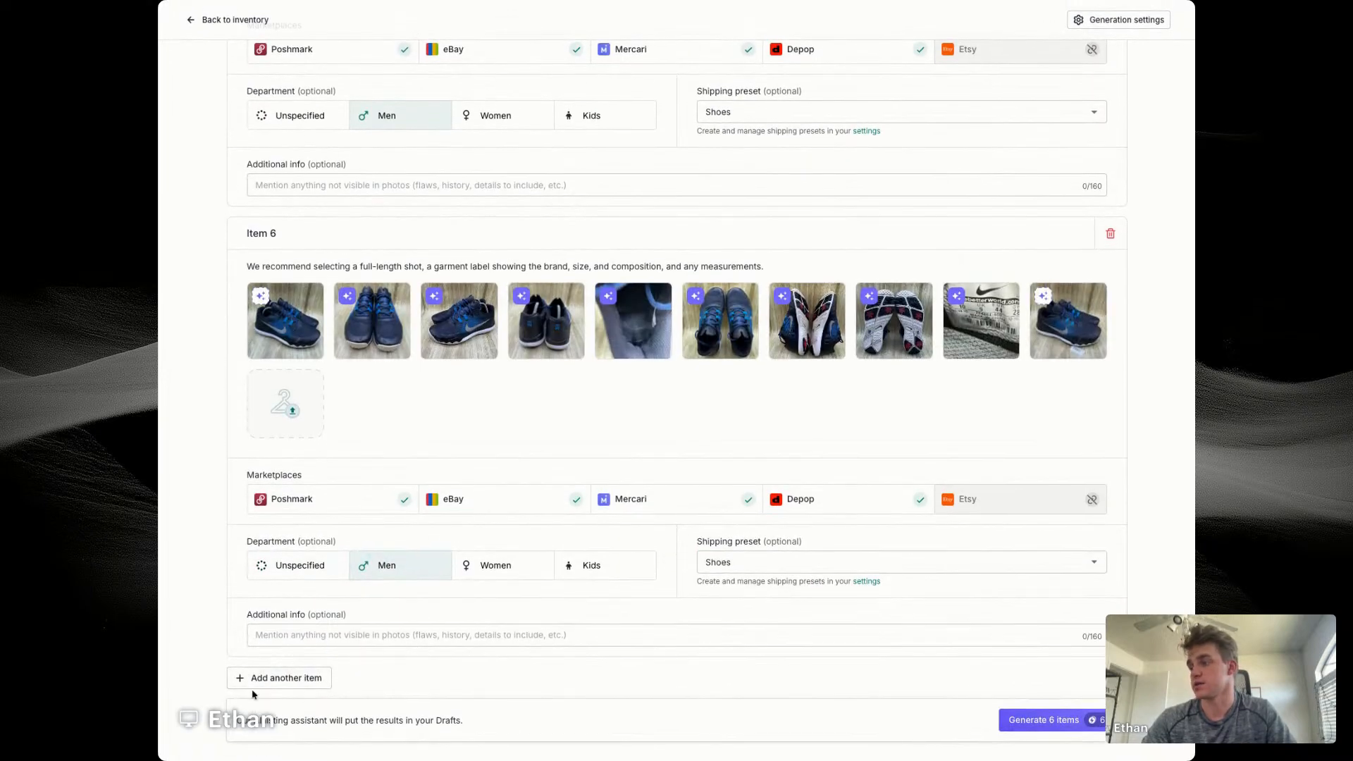
Step: Add item 7 with the grey and red Asics shoe photos, department Men and shipping preset Shoes
left_click(272, 679)
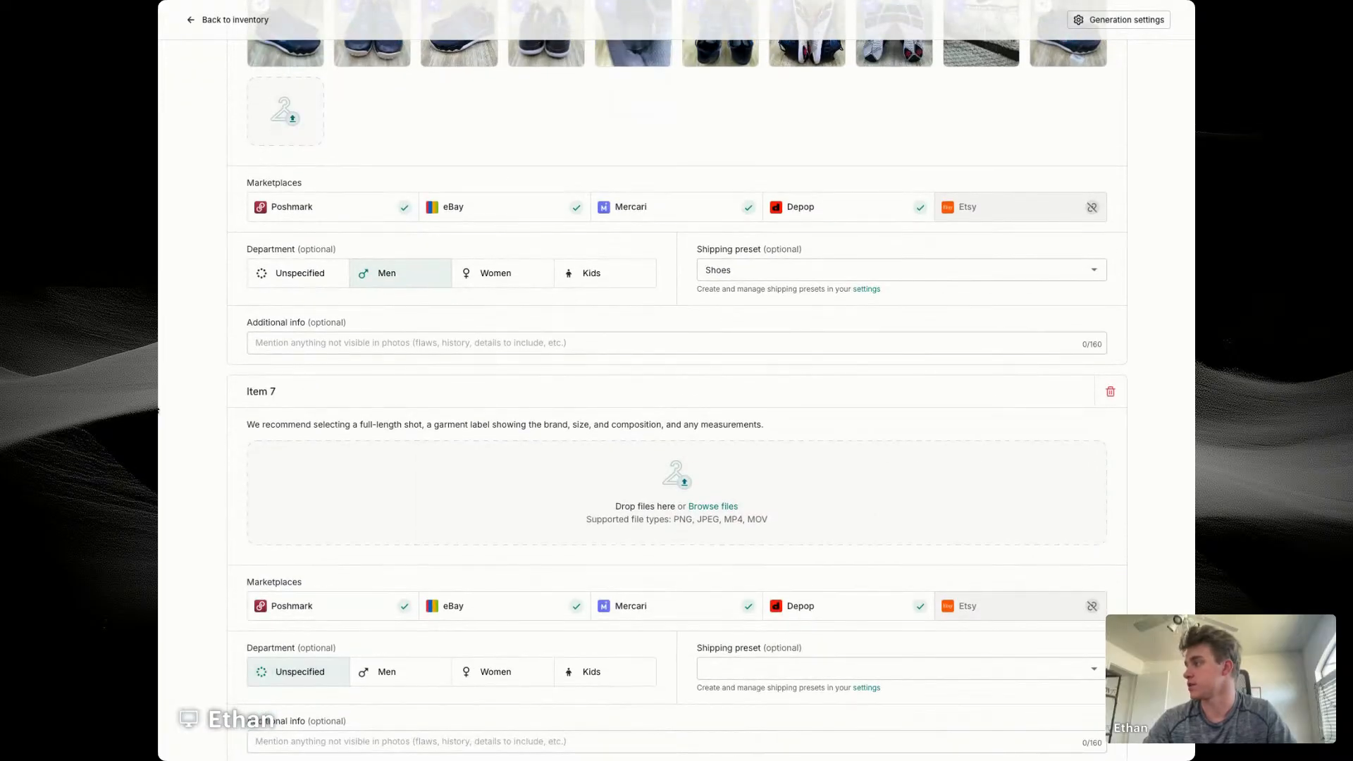
left_click_drag(159, 410, 472, 504)
scroll(472, 504, "down", 3)
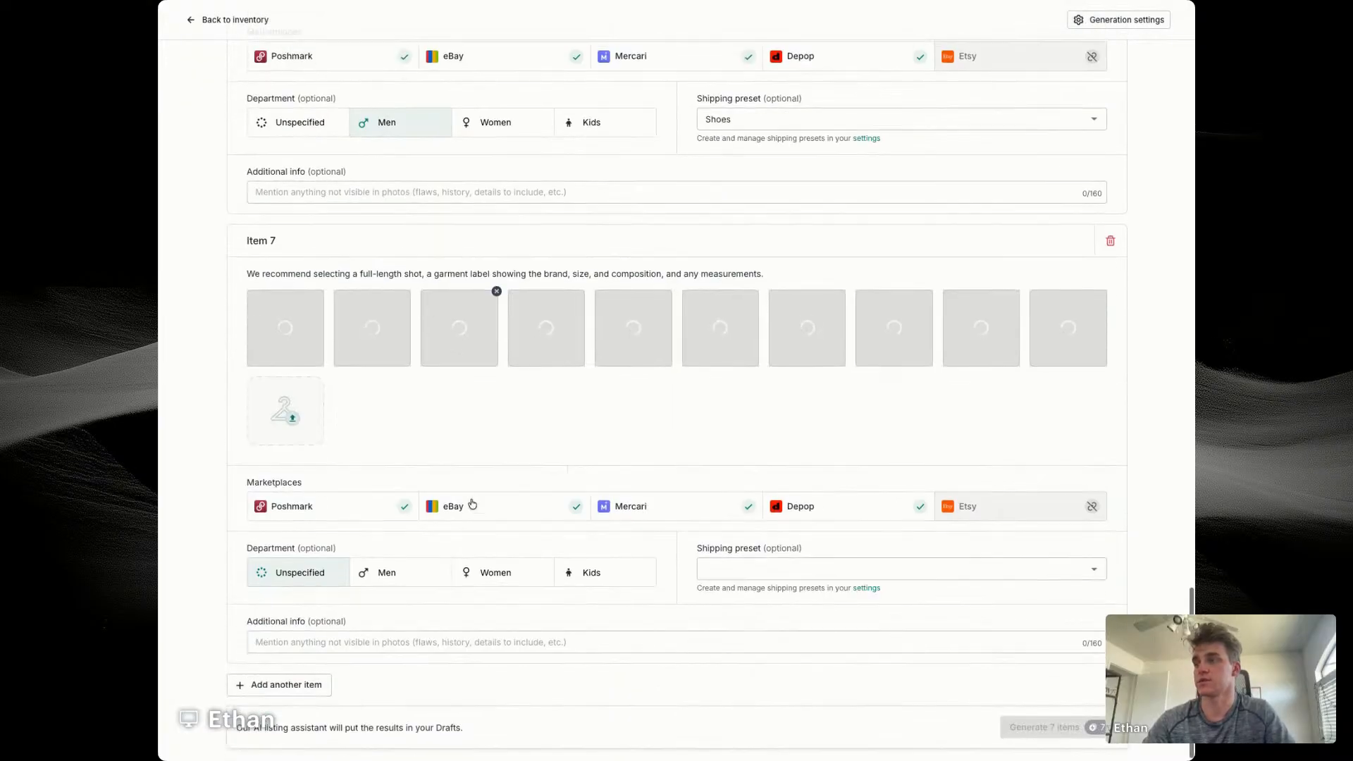
left_click(404, 576)
left_click(776, 562)
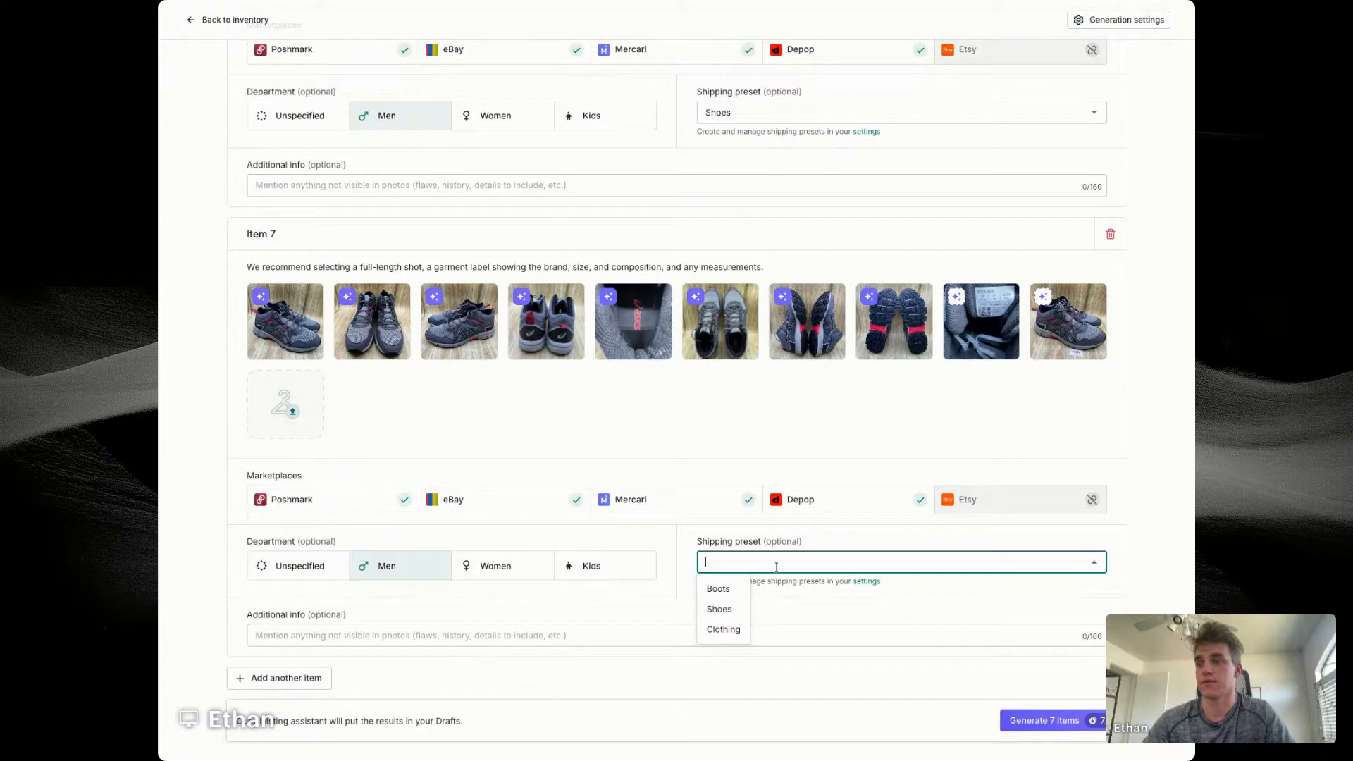
left_click(718, 610)
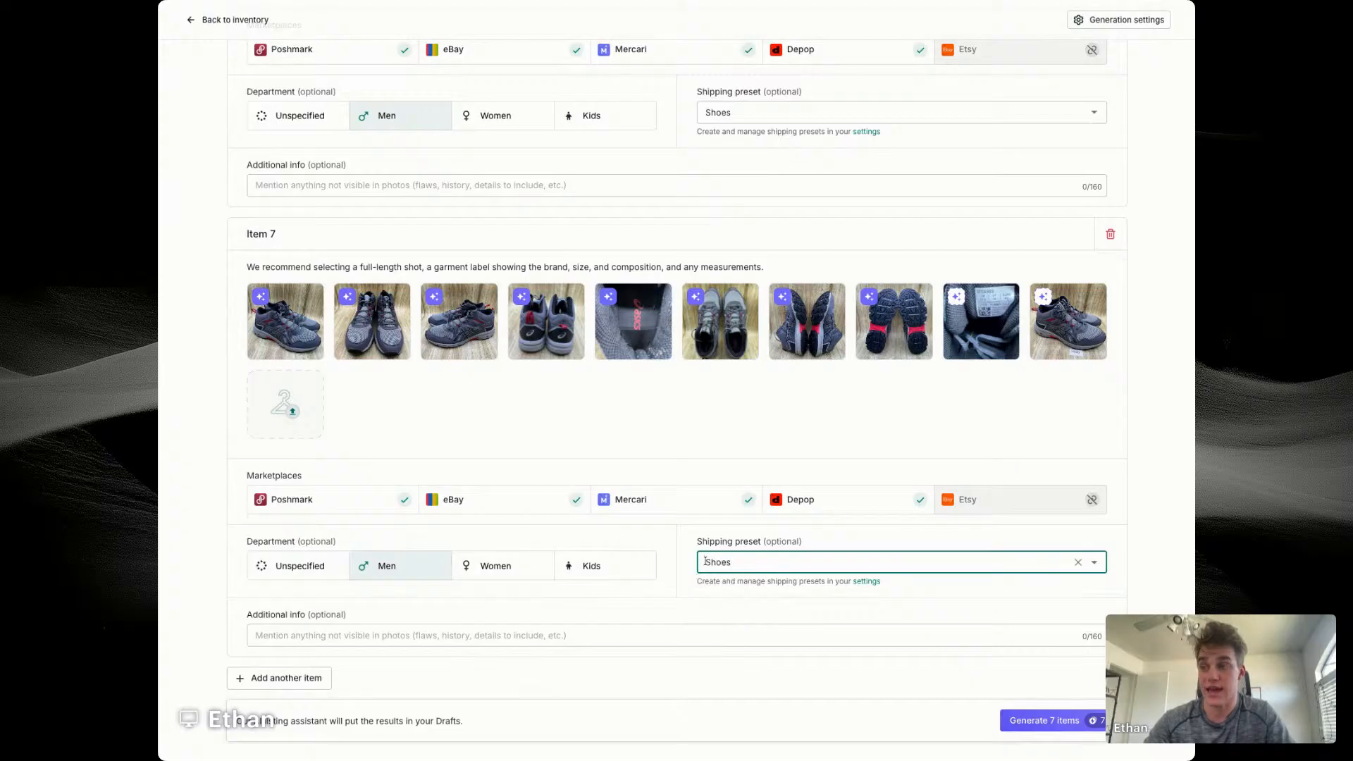
Step: Include item 7's label photo for AI use, and add item 8 with the plain navy sneaker photos, department Men and shipping preset Shoes
left_click(958, 294)
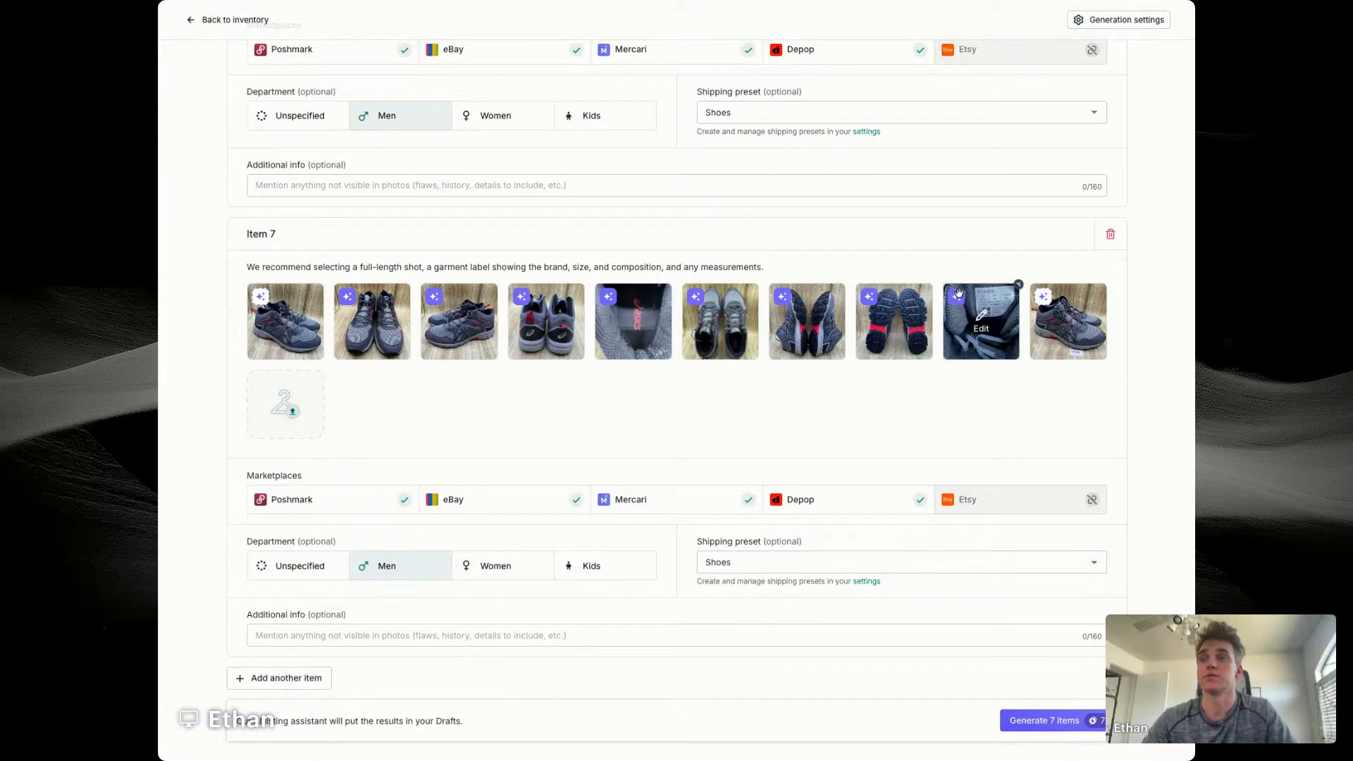
left_click(310, 676)
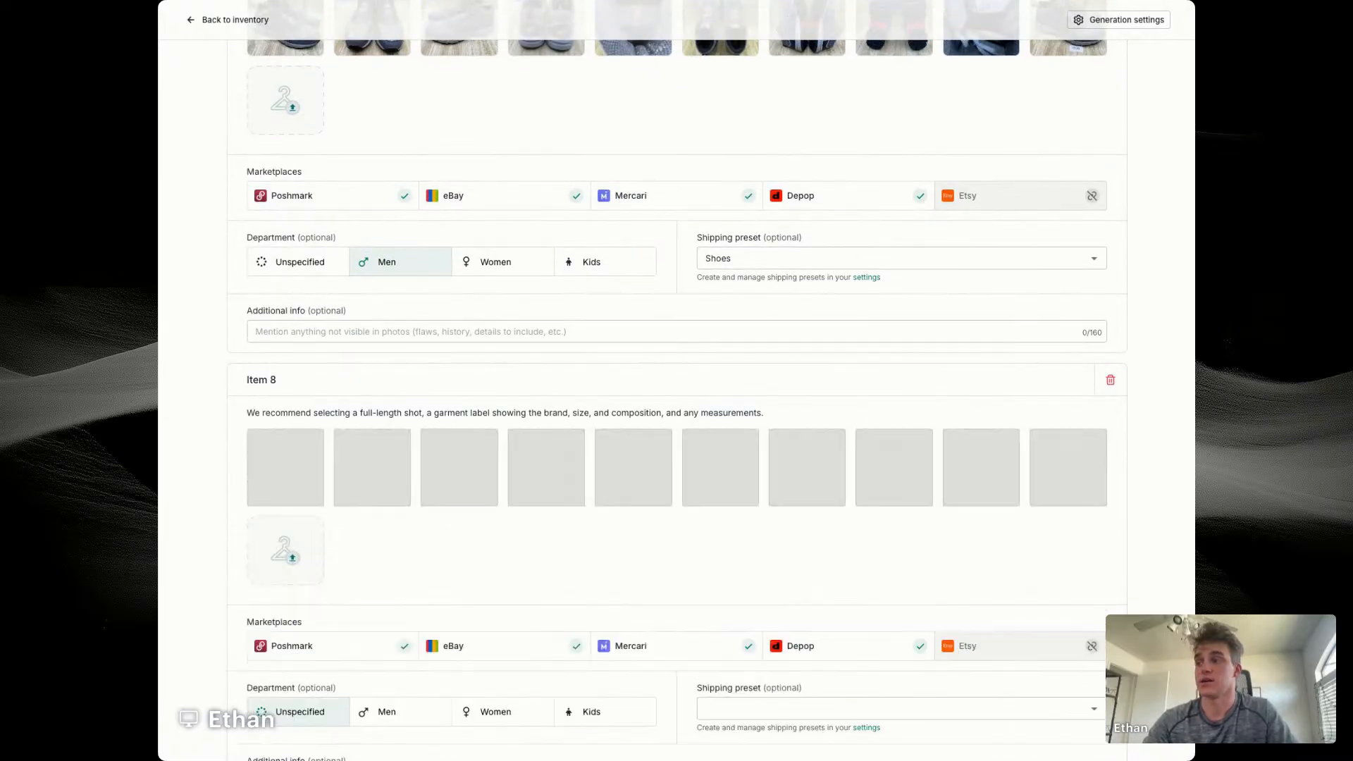
scroll(468, 489, "down", 1)
left_click(414, 610)
left_click(803, 606)
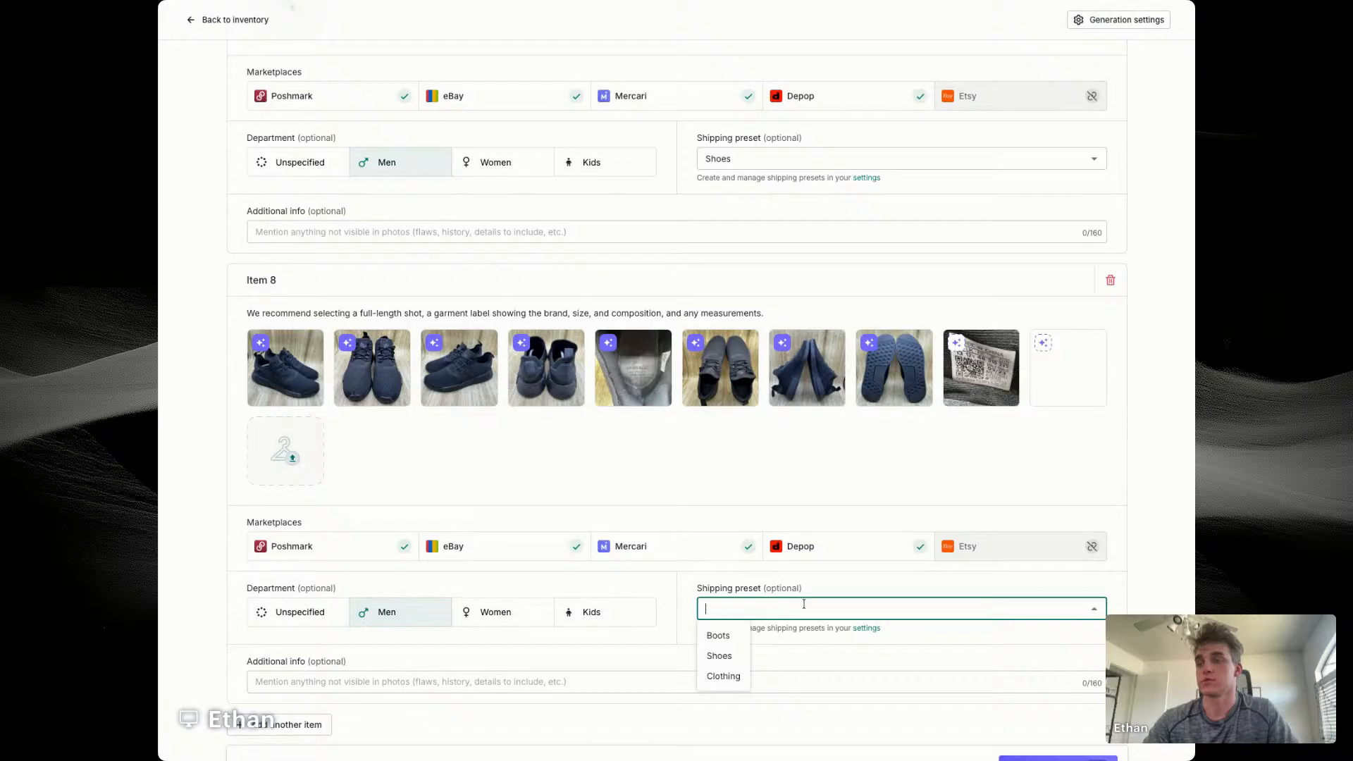
left_click(720, 655)
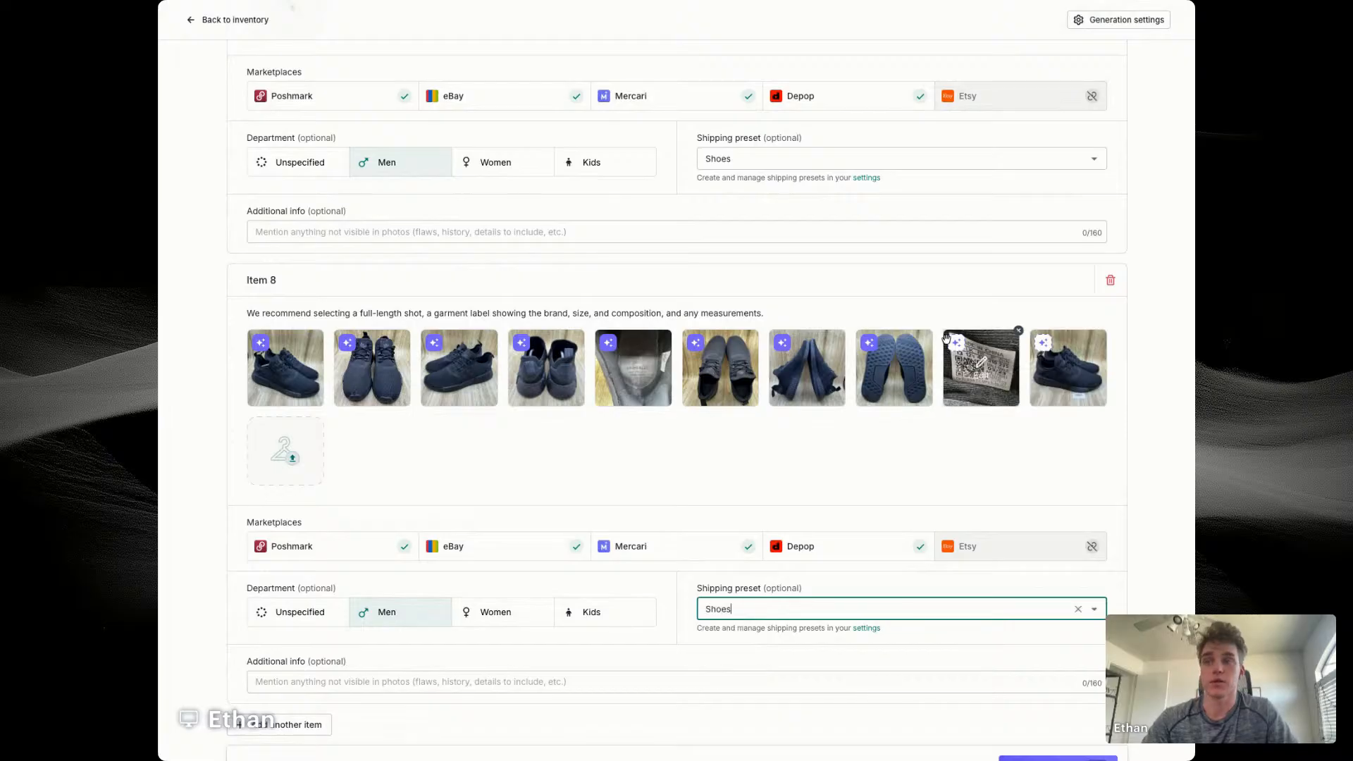
Step: Add item 9 with the navy and tan New Balance sneaker photos, department Women and shipping preset Shoes
left_click(303, 724)
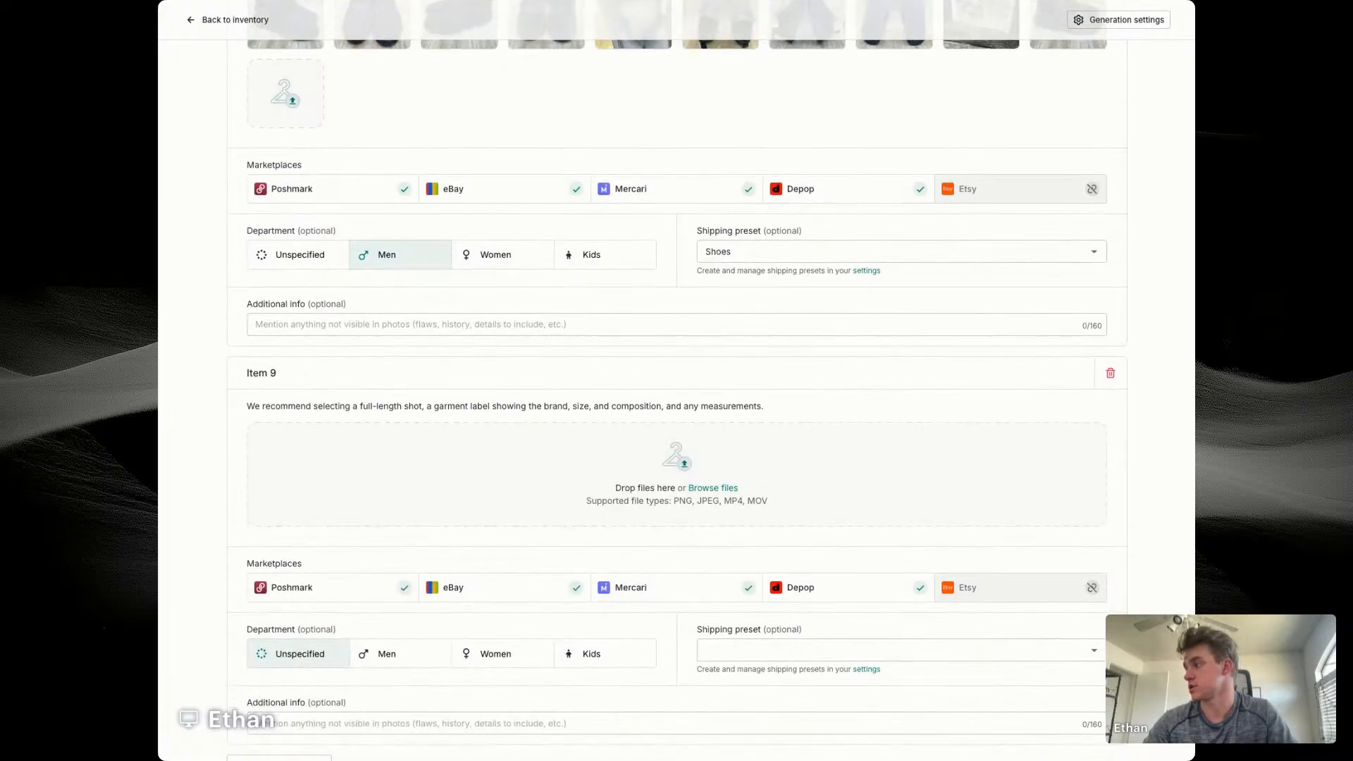
scroll(534, 503, "down", 2)
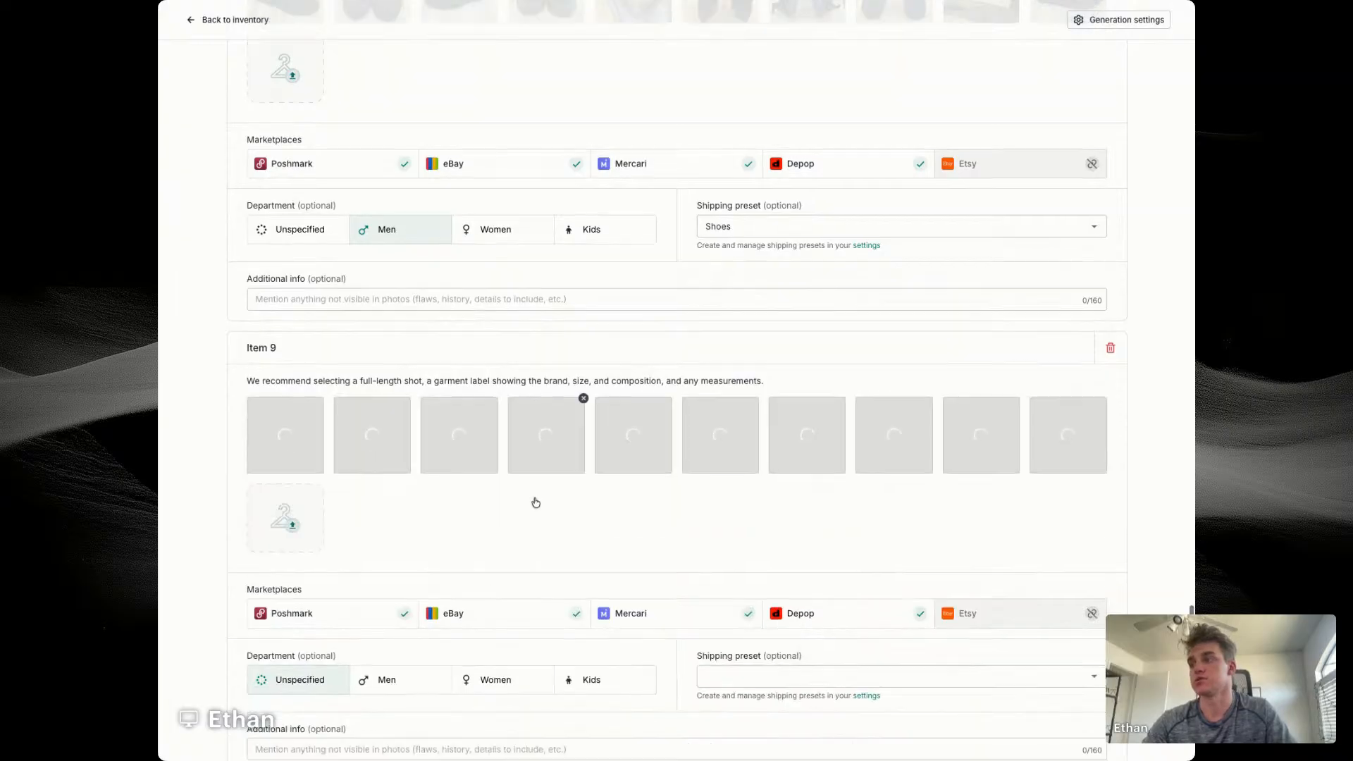
left_click(515, 579)
left_click(761, 579)
left_click(719, 628)
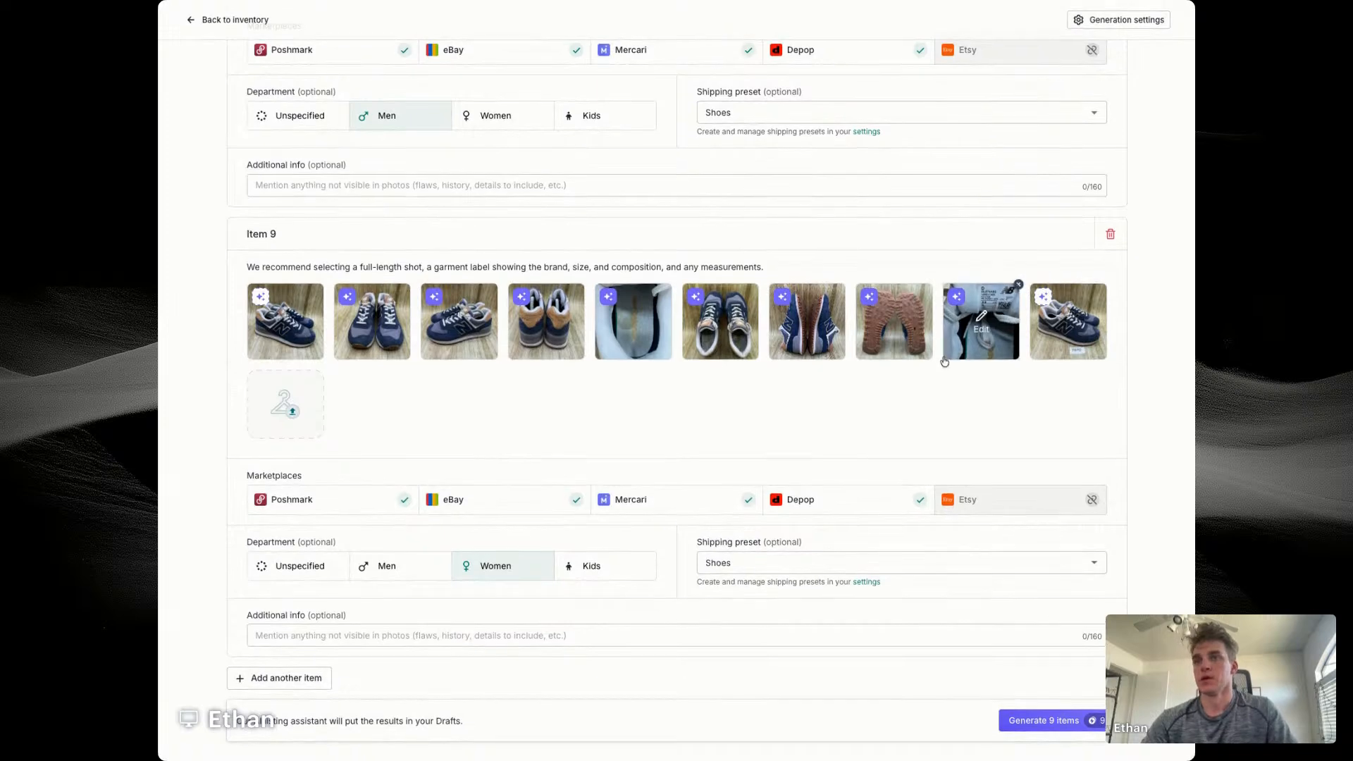
Step: Add item 10 with the grey Merrell hiking shoe photos, department Men and shipping preset Shoes
left_click(305, 678)
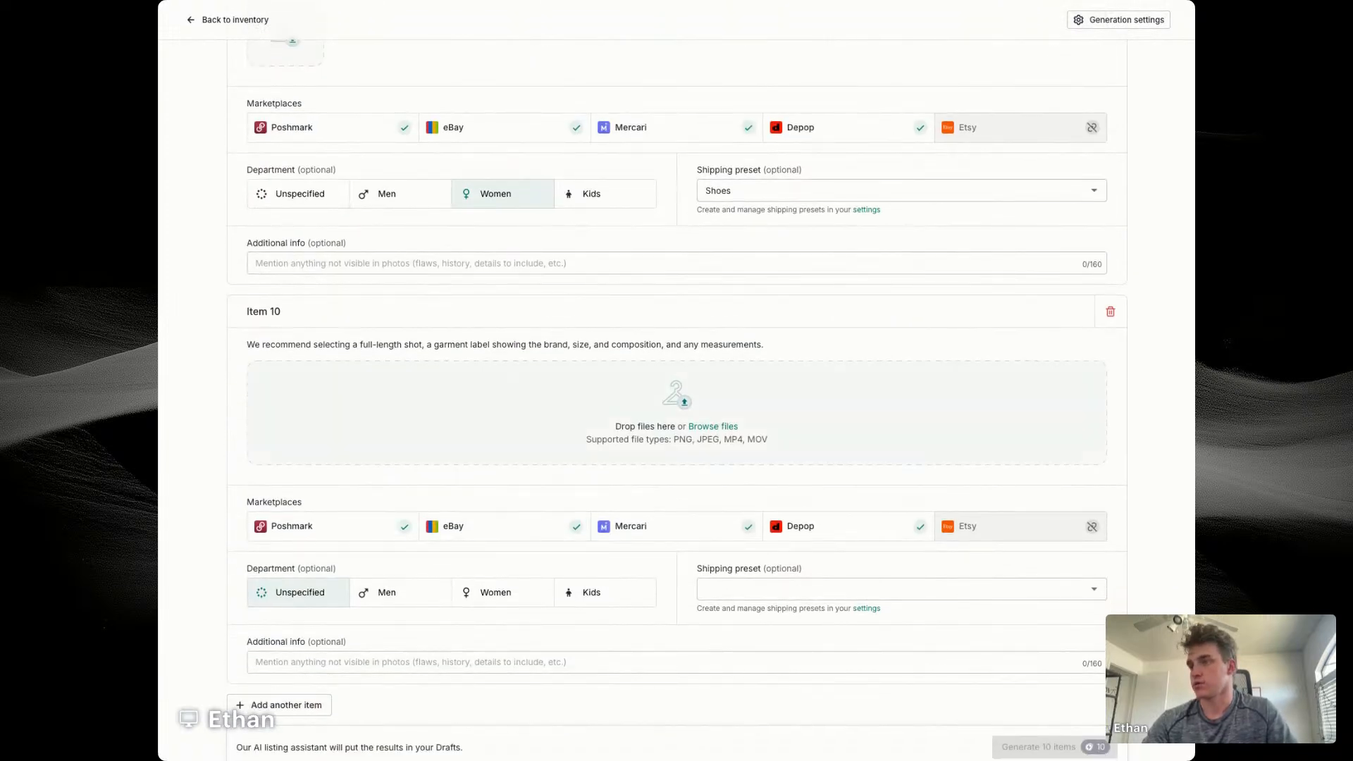
scroll(592, 417, "down", 2)
left_click(407, 571)
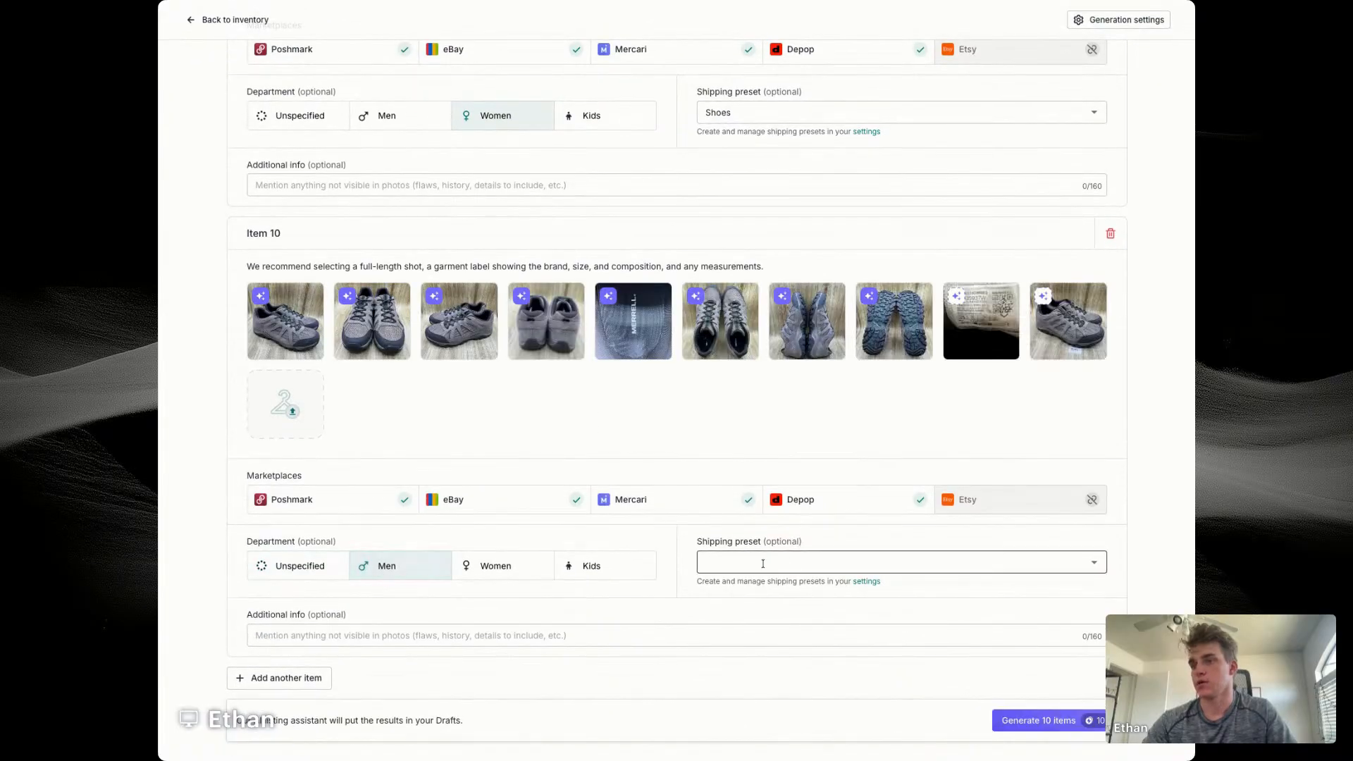
left_click(763, 564)
left_click(726, 612)
scroll(857, 426, "down", 1)
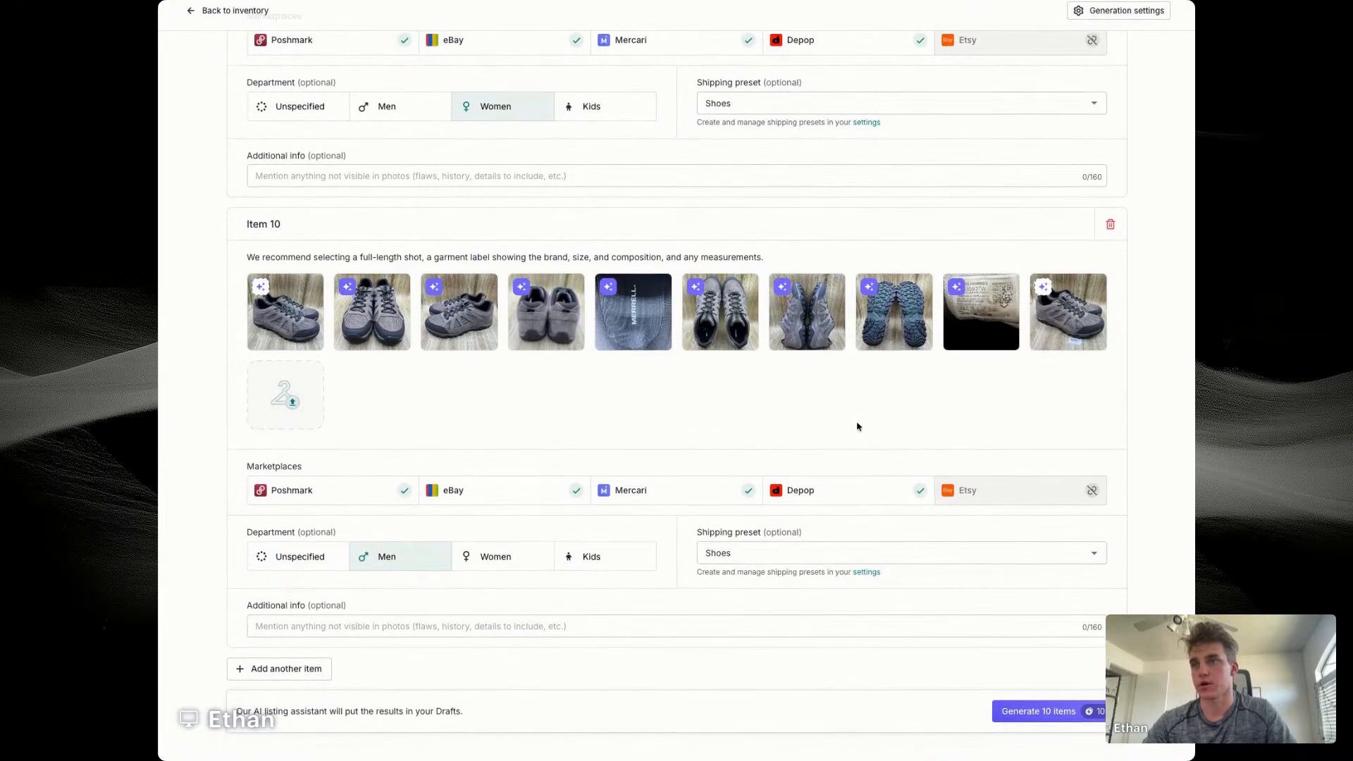
Step: Add item 11 with the dark New Balance shoe photos with red soles, department Men and shipping preset Shoes
left_click(311, 675)
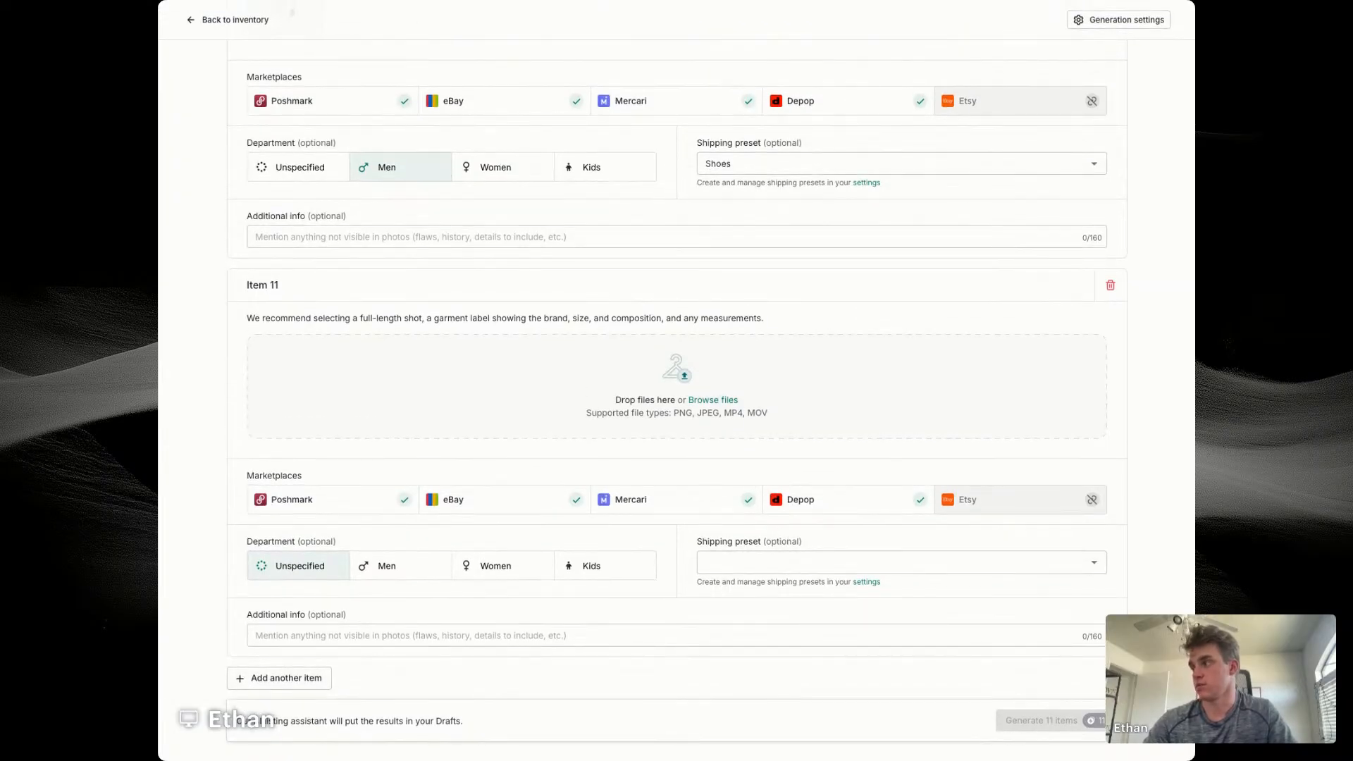
left_click_drag(292, 12, 583, 398)
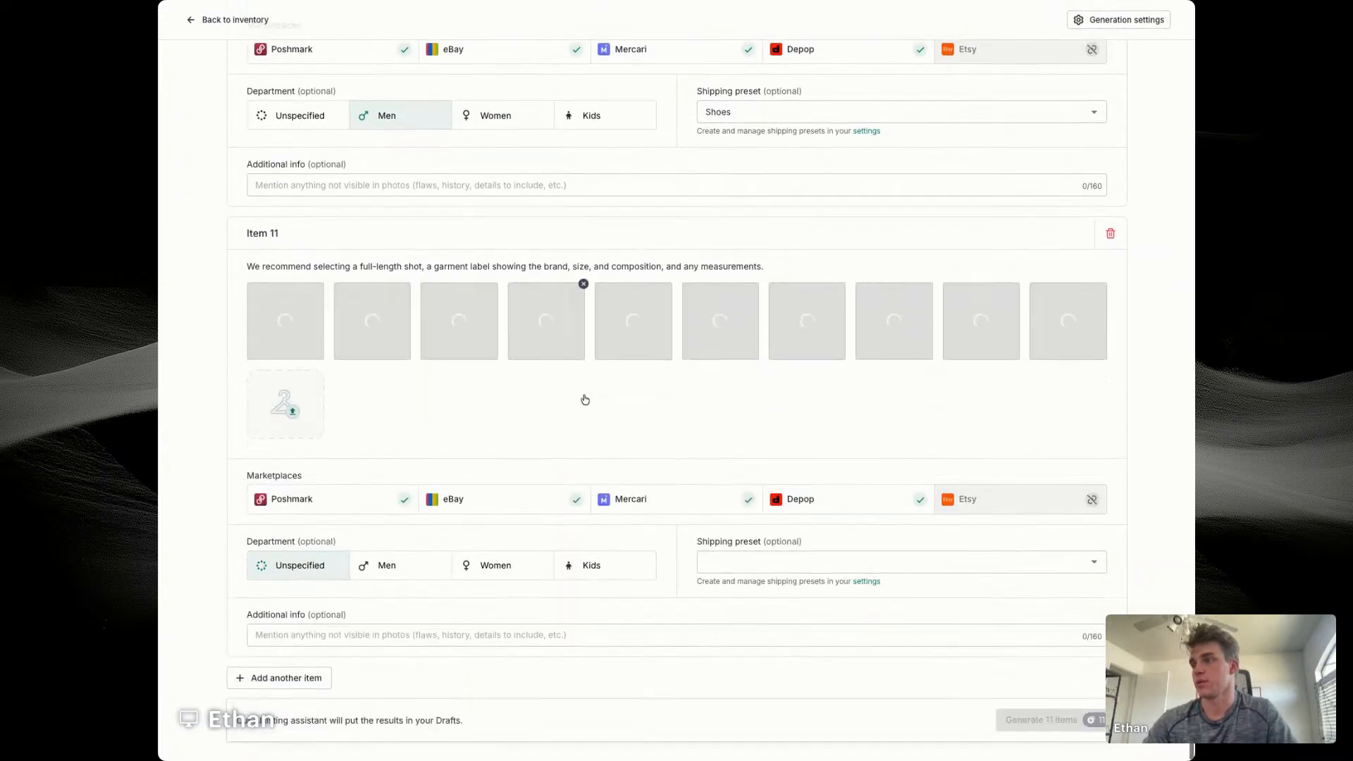
scroll(583, 399, "down", 2)
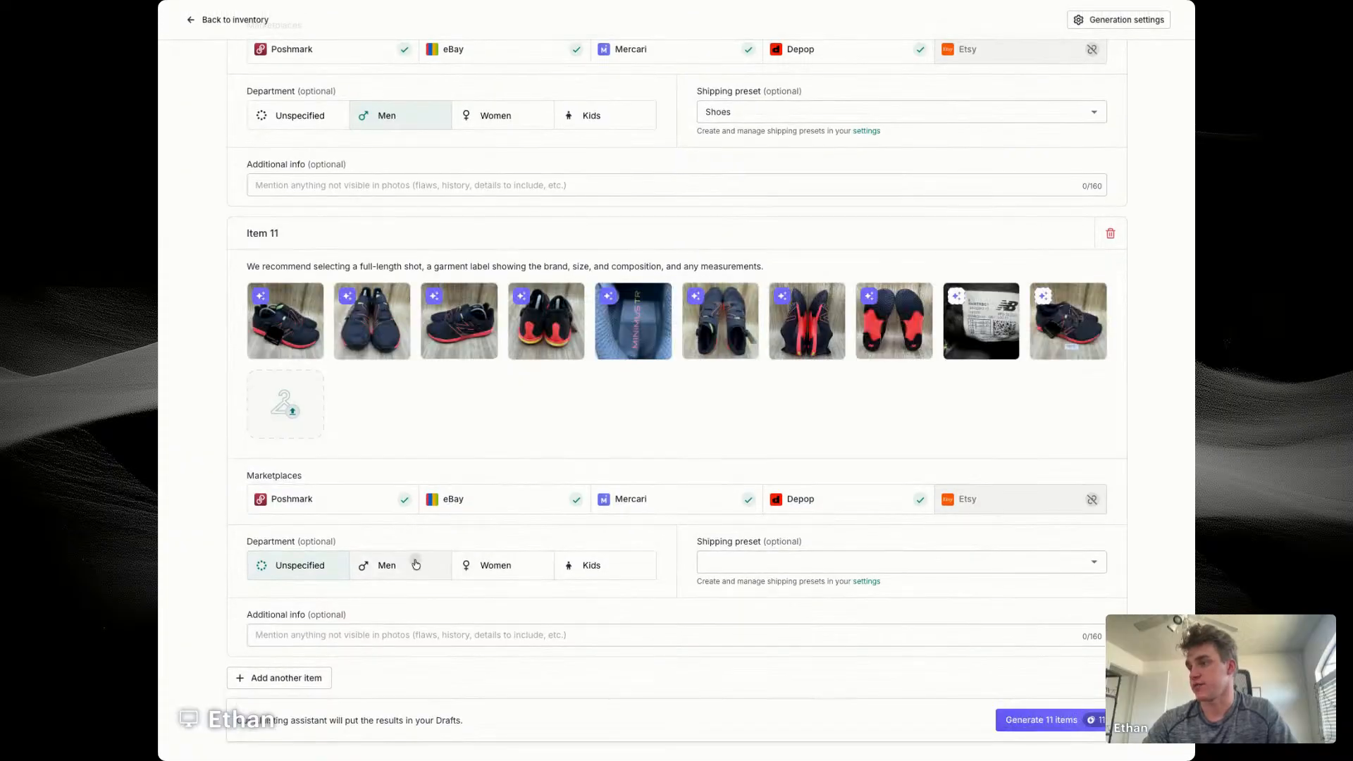
left_click(412, 565)
left_click(705, 562)
left_click(719, 609)
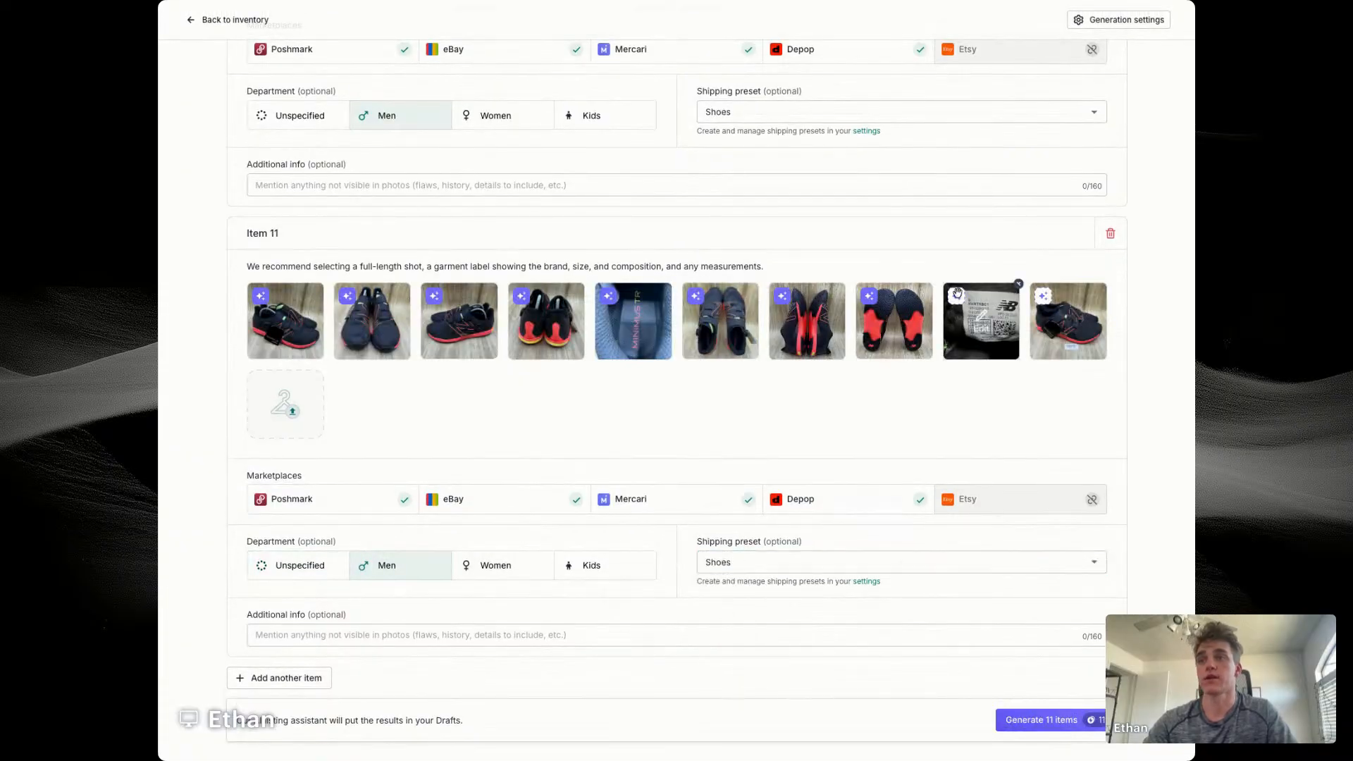
Step: Add item 12 with the navy clog photos, department Men and shipping preset Shoes
left_click(310, 678)
scroll(315, 682, "down", 1)
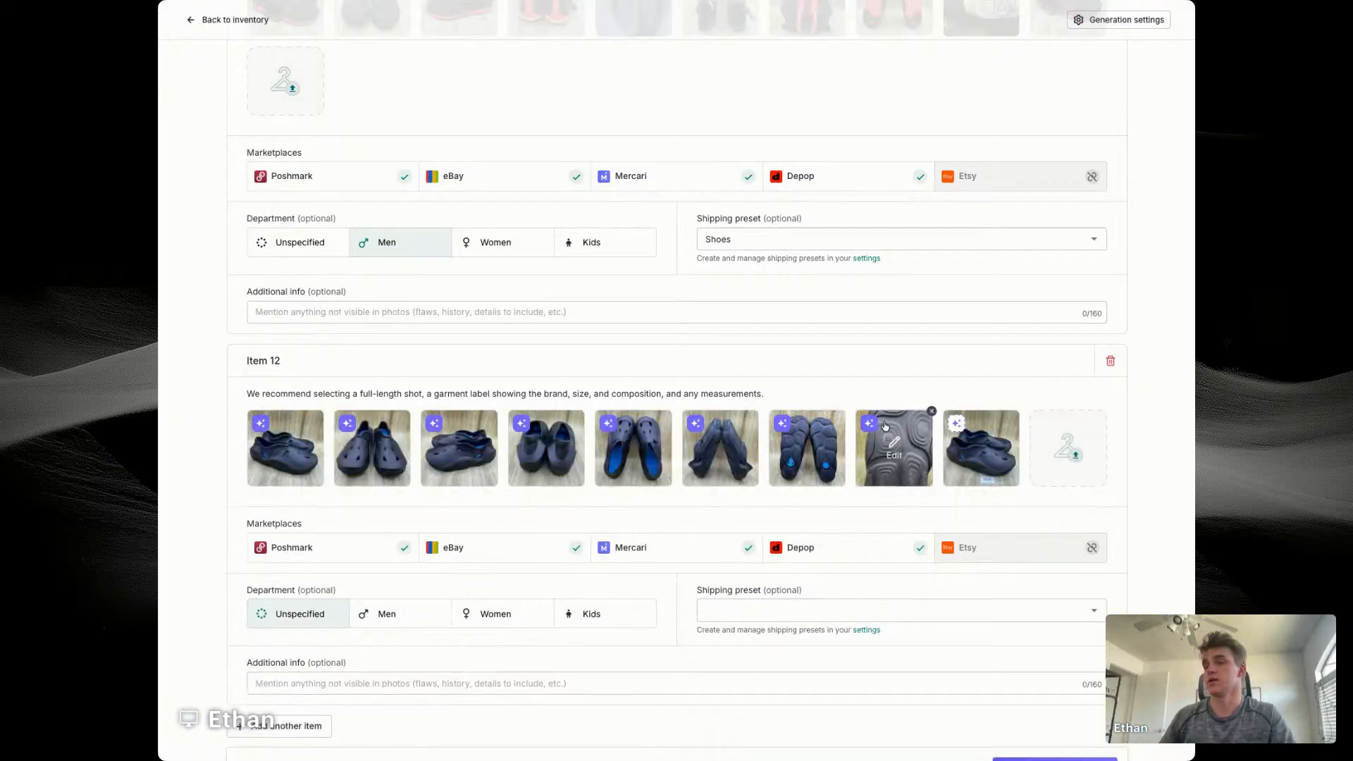
left_click(381, 620)
left_click(713, 610)
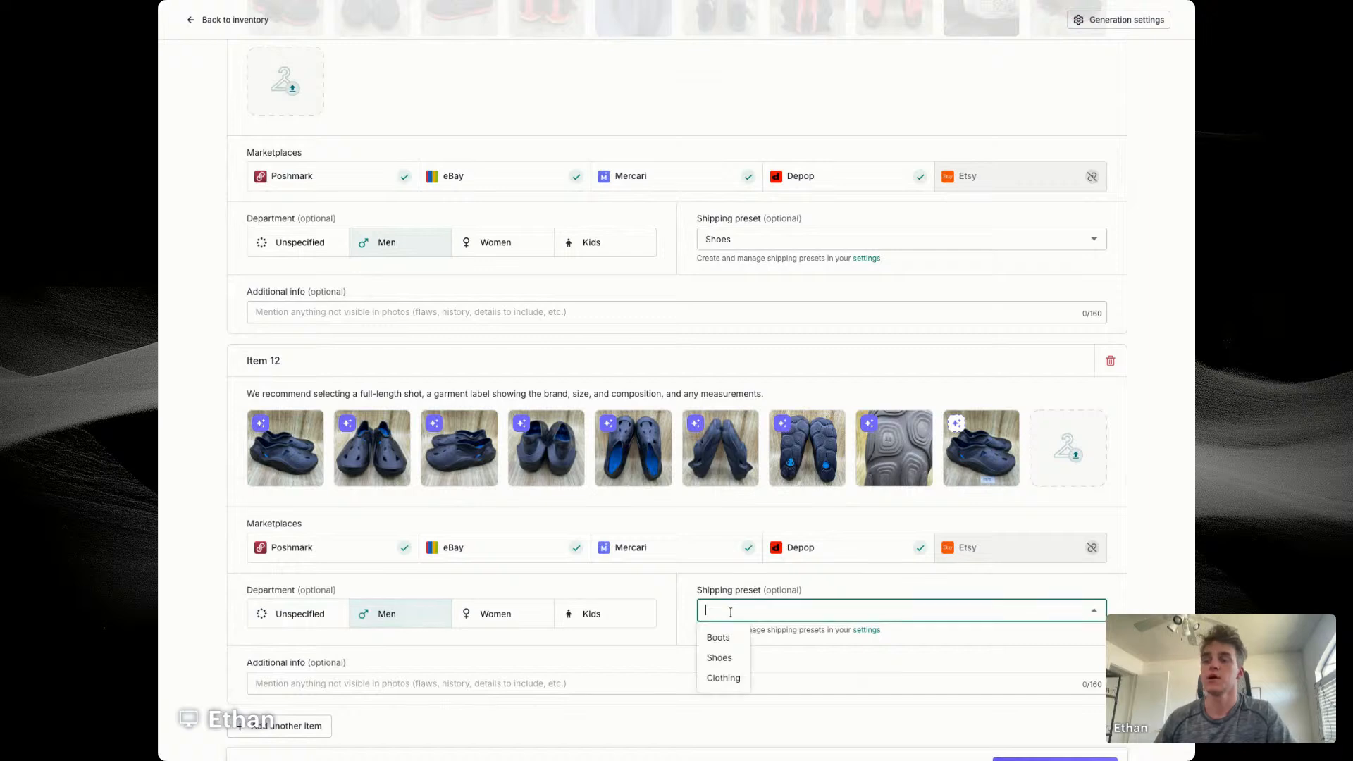
left_click(732, 658)
scroll(514, 493, "down", 1)
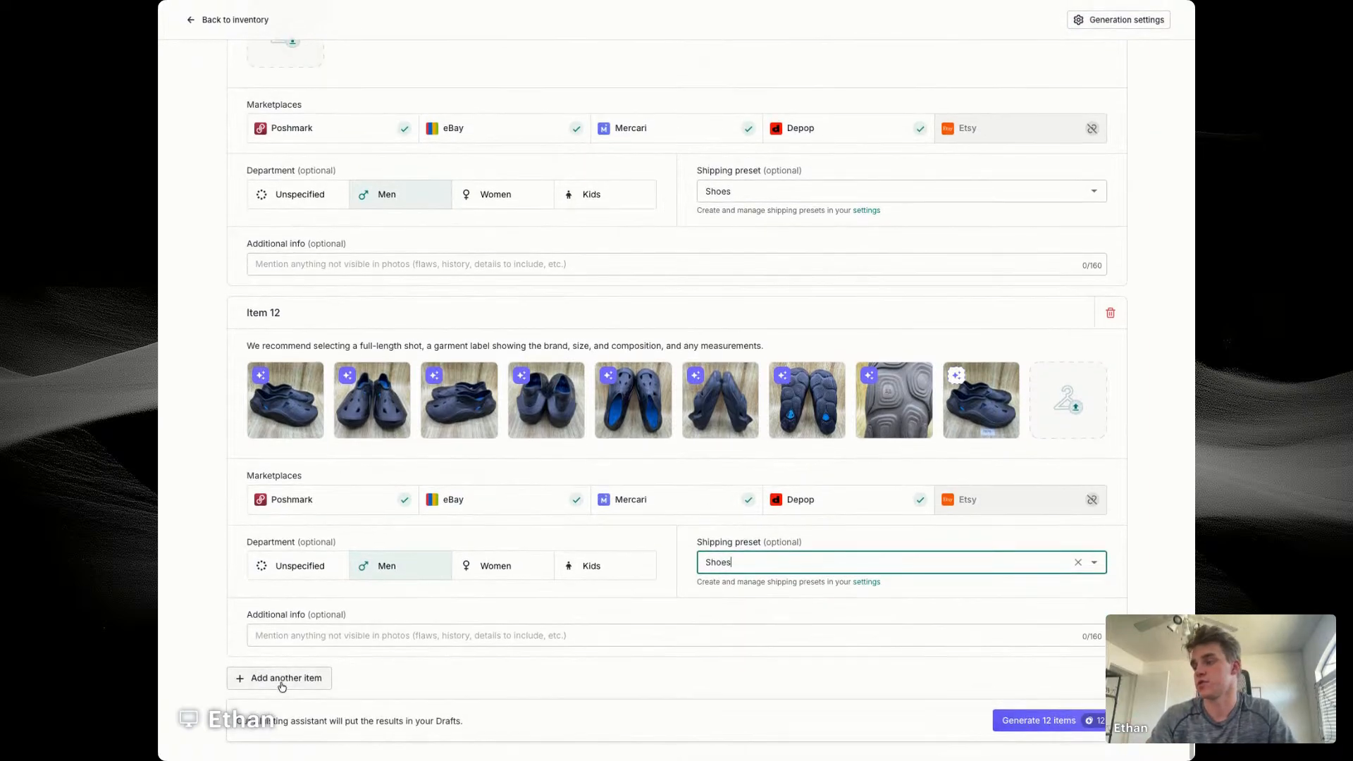
Step: Add item 13 with the black Nike running shoe photos and check the size on the enlarged label photo
left_click(282, 675)
scroll(282, 689, "down", 1)
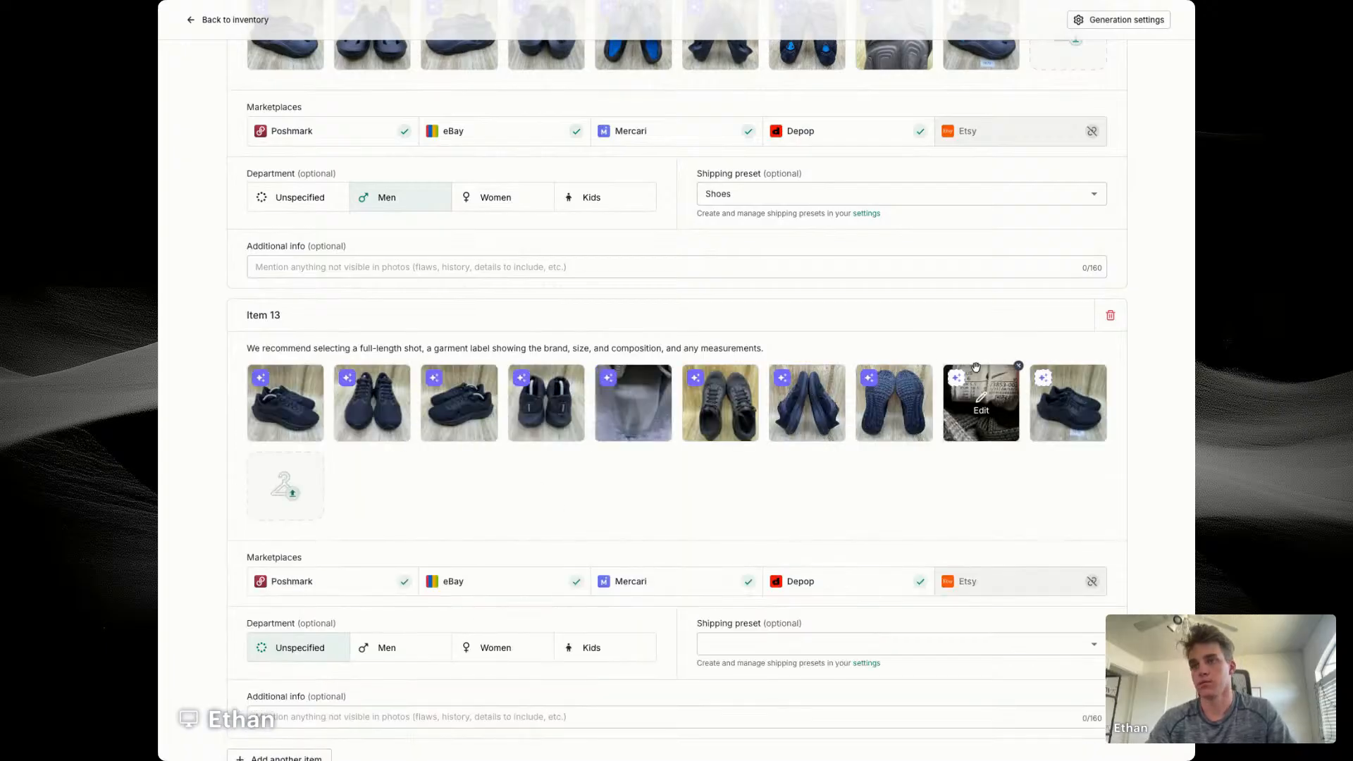
left_click(968, 414)
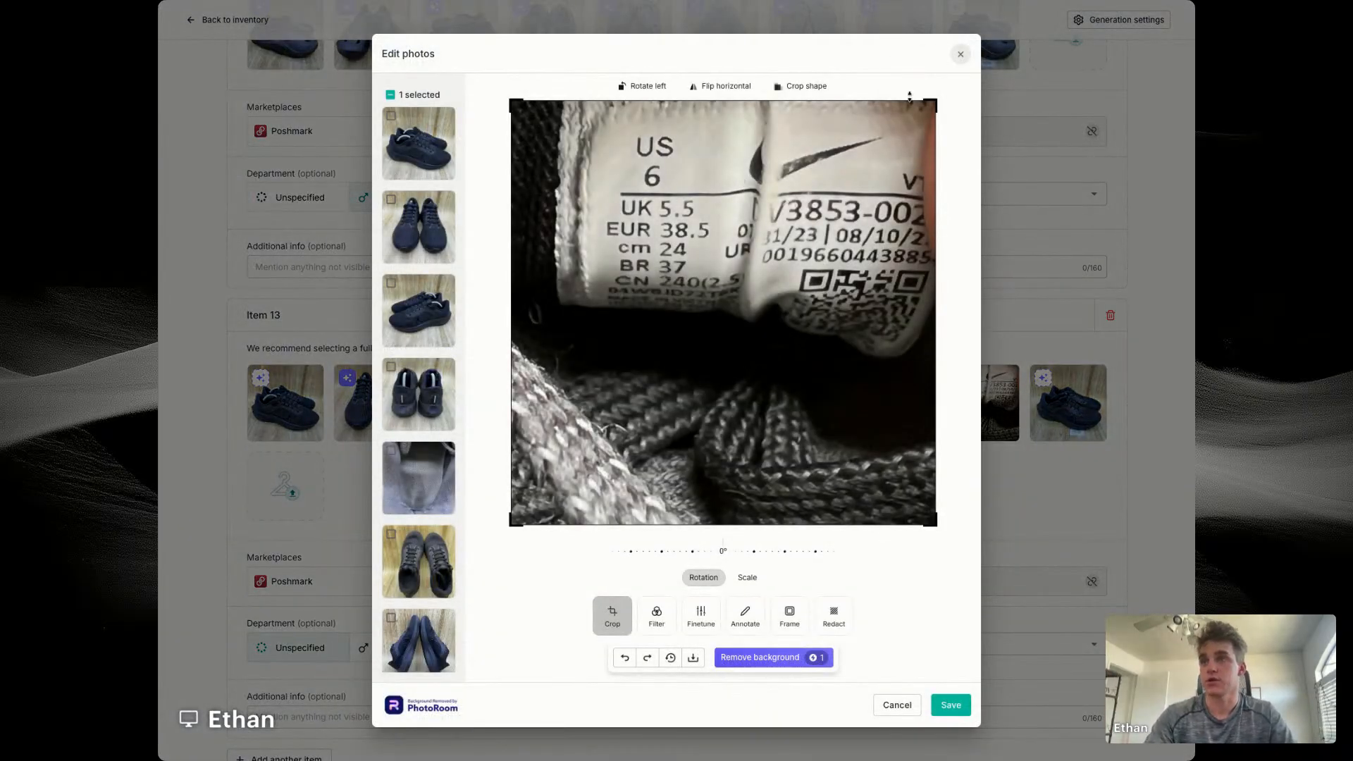
left_click(960, 54)
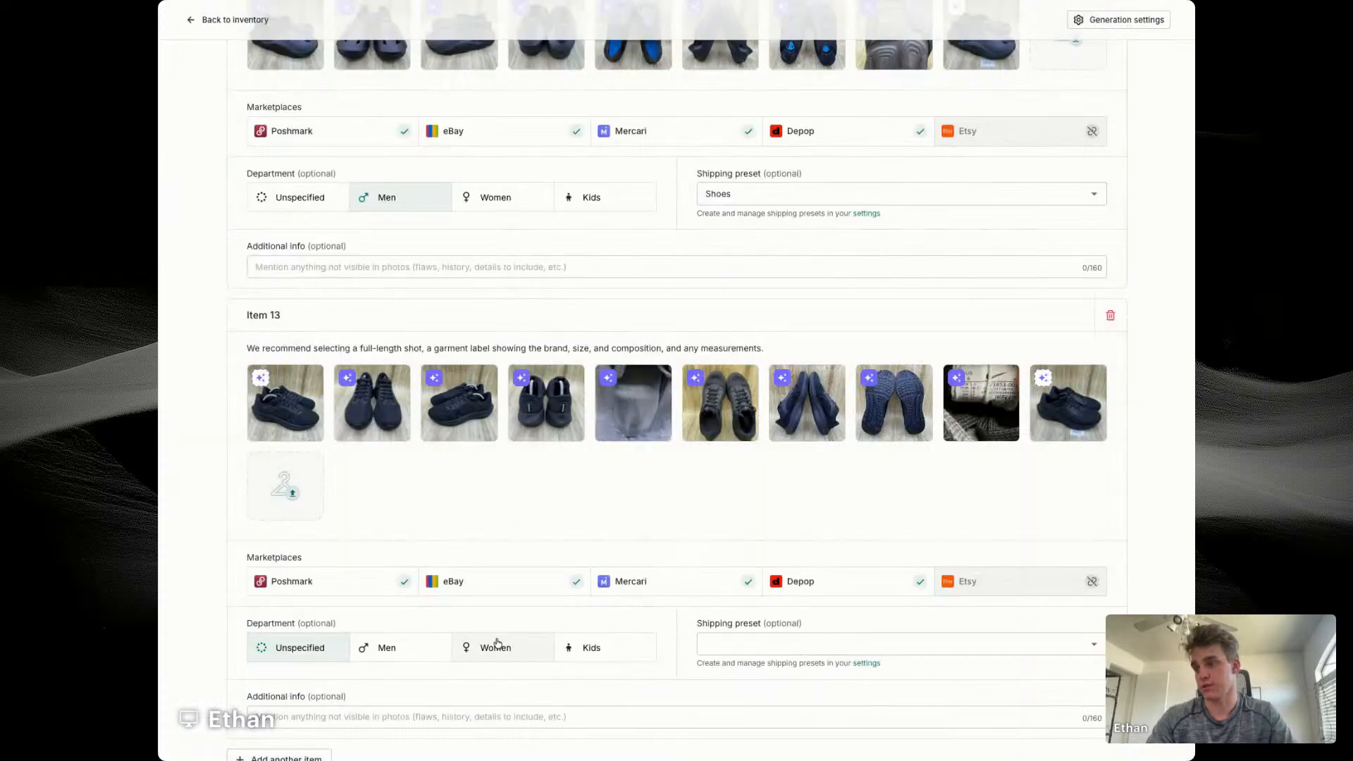
Step: Set item 13 to department Women with additional info "Women's Size 7.5" and shipping preset Shoes
left_click(497, 647)
scroll(496, 641, "down", 1)
left_click(427, 637)
type("Women'")
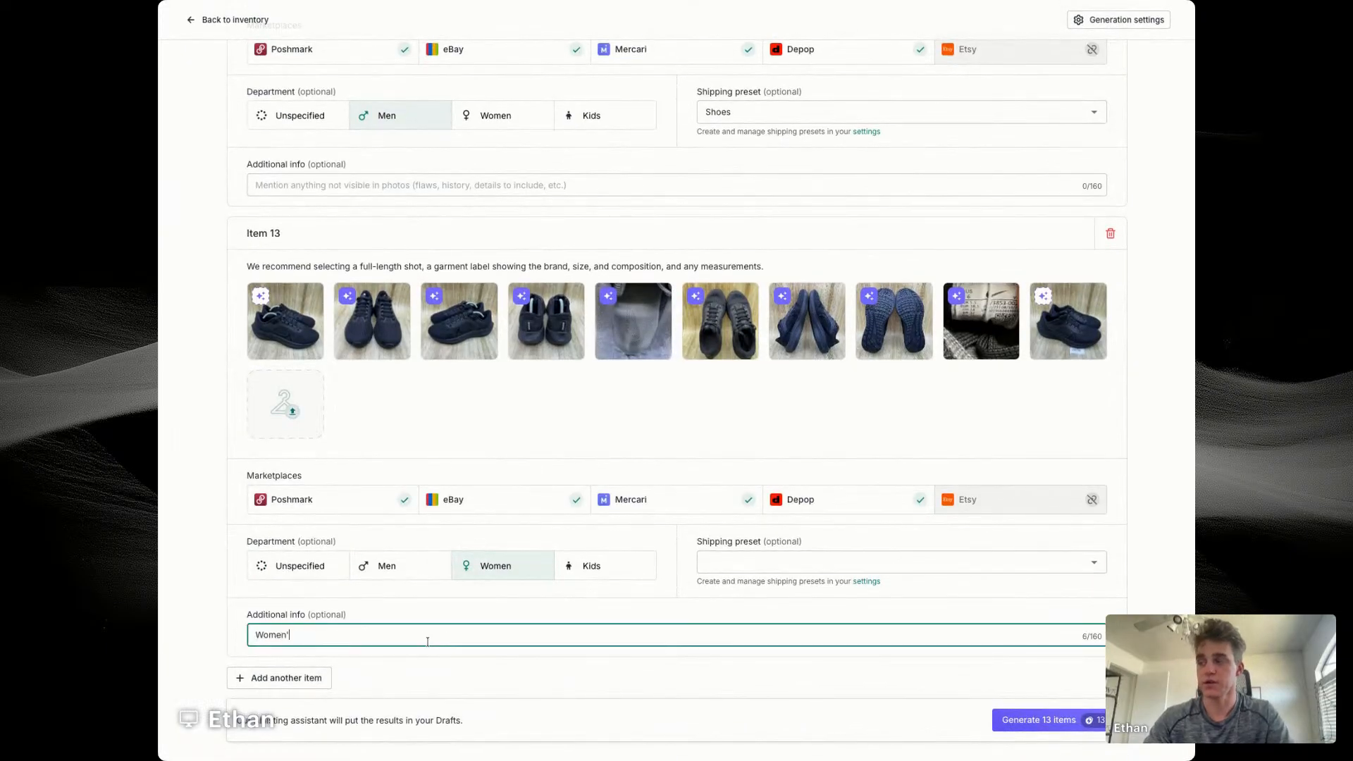
type("s Size 7.5")
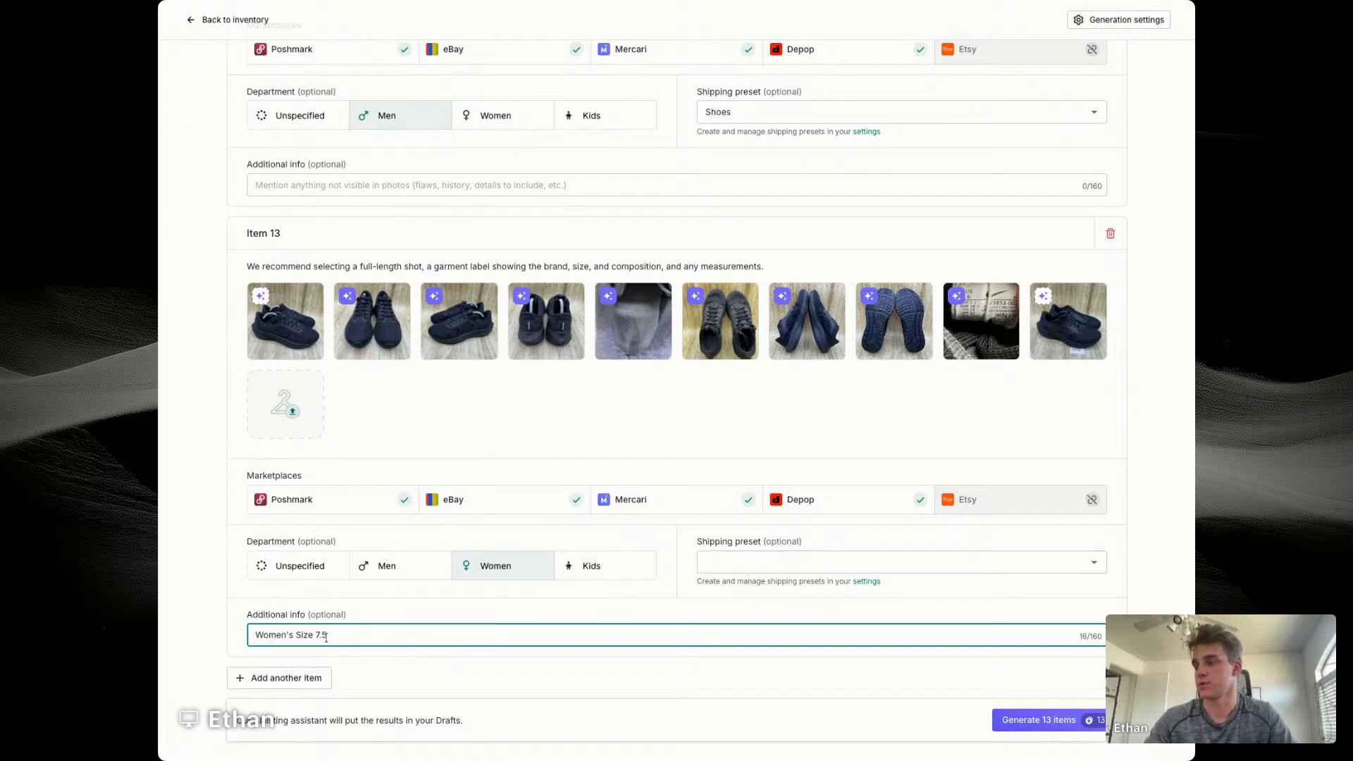
left_click(876, 561)
left_click(718, 606)
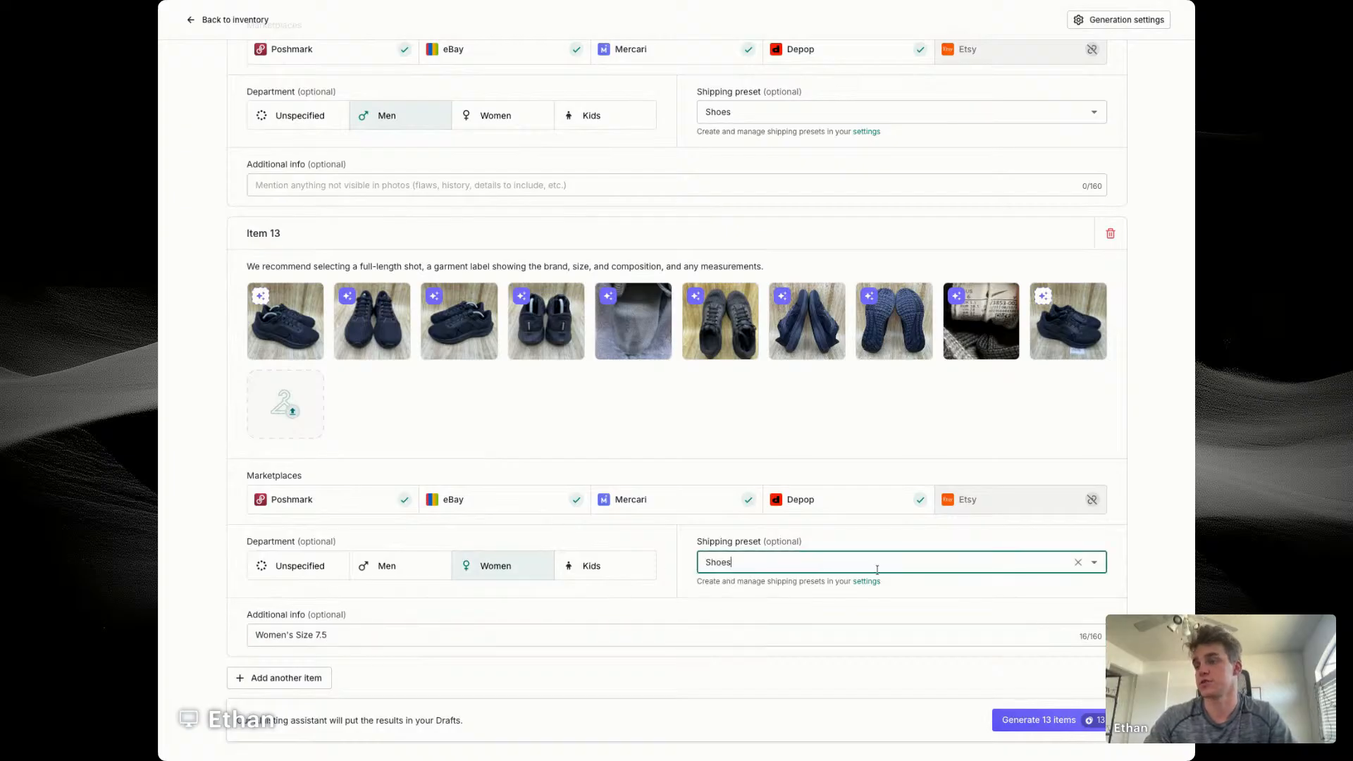
Step: Add item 14 with the black slingback heel photos, department Women and shipping preset Shoes
left_click(285, 681)
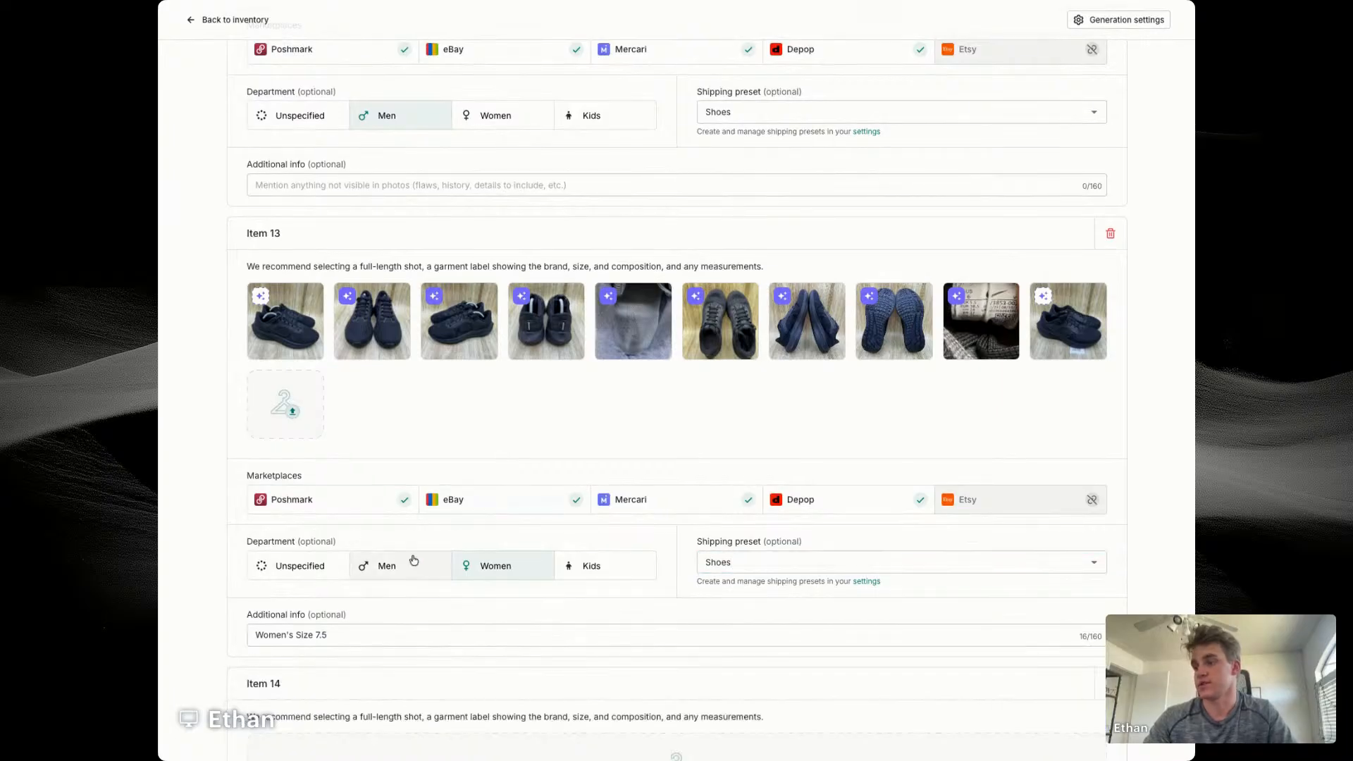
mouse_move(971, 310)
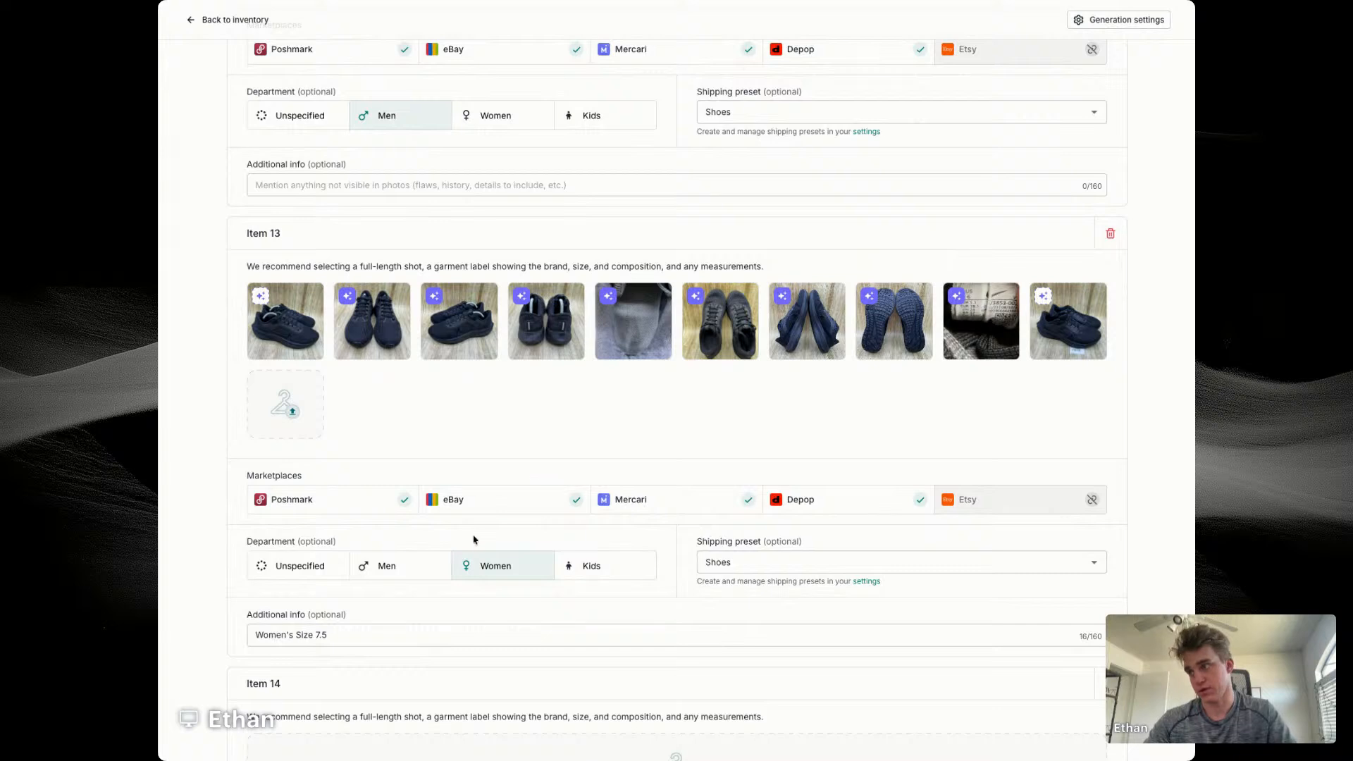
scroll(473, 540, "down", 3)
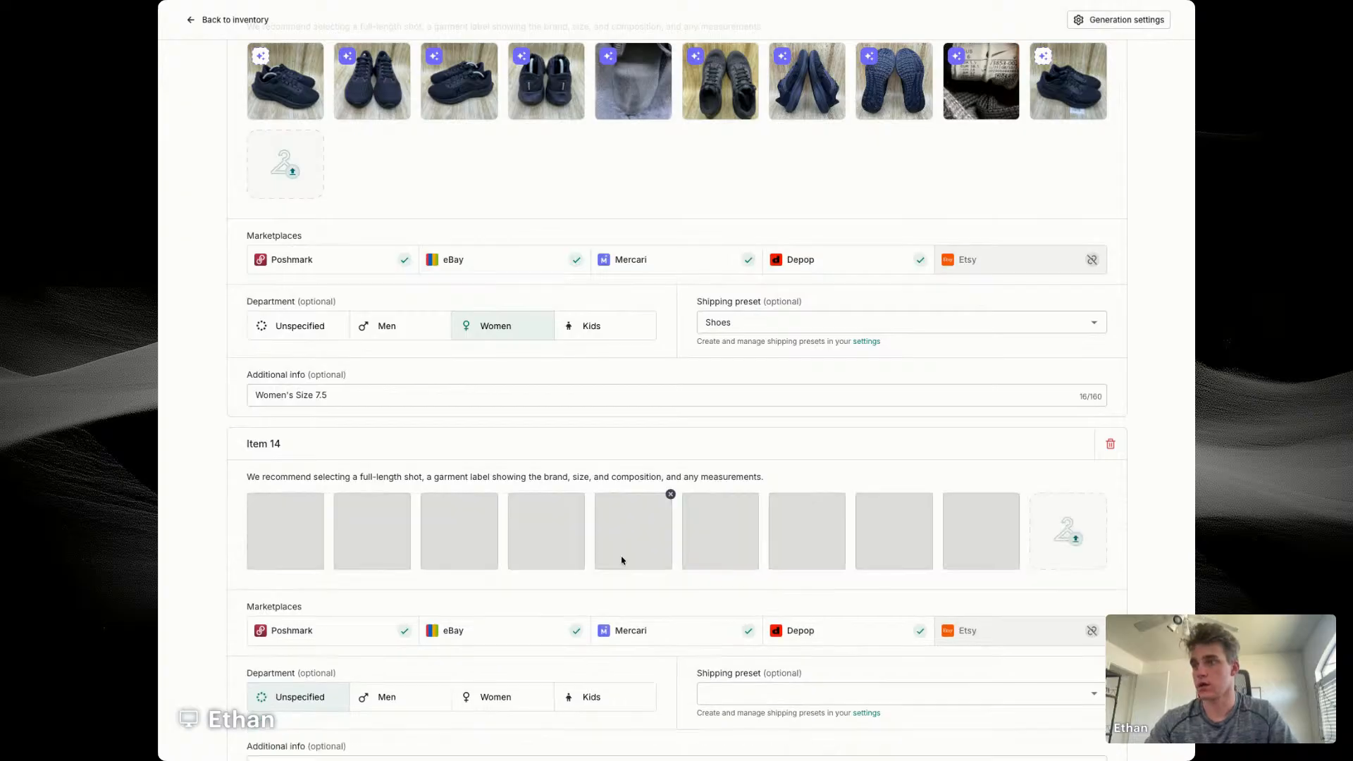
scroll(623, 562, "down", 3)
left_click(500, 562)
left_click(754, 562)
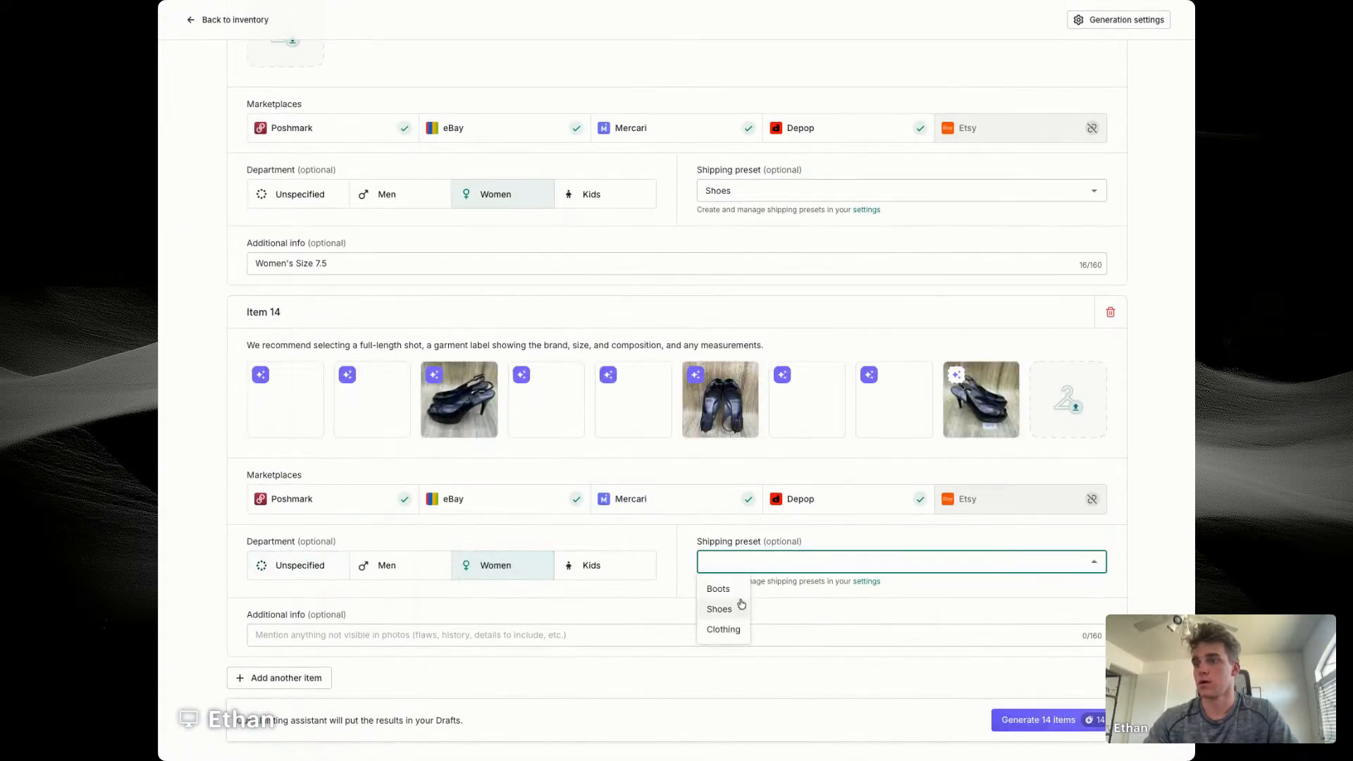
left_click(721, 610)
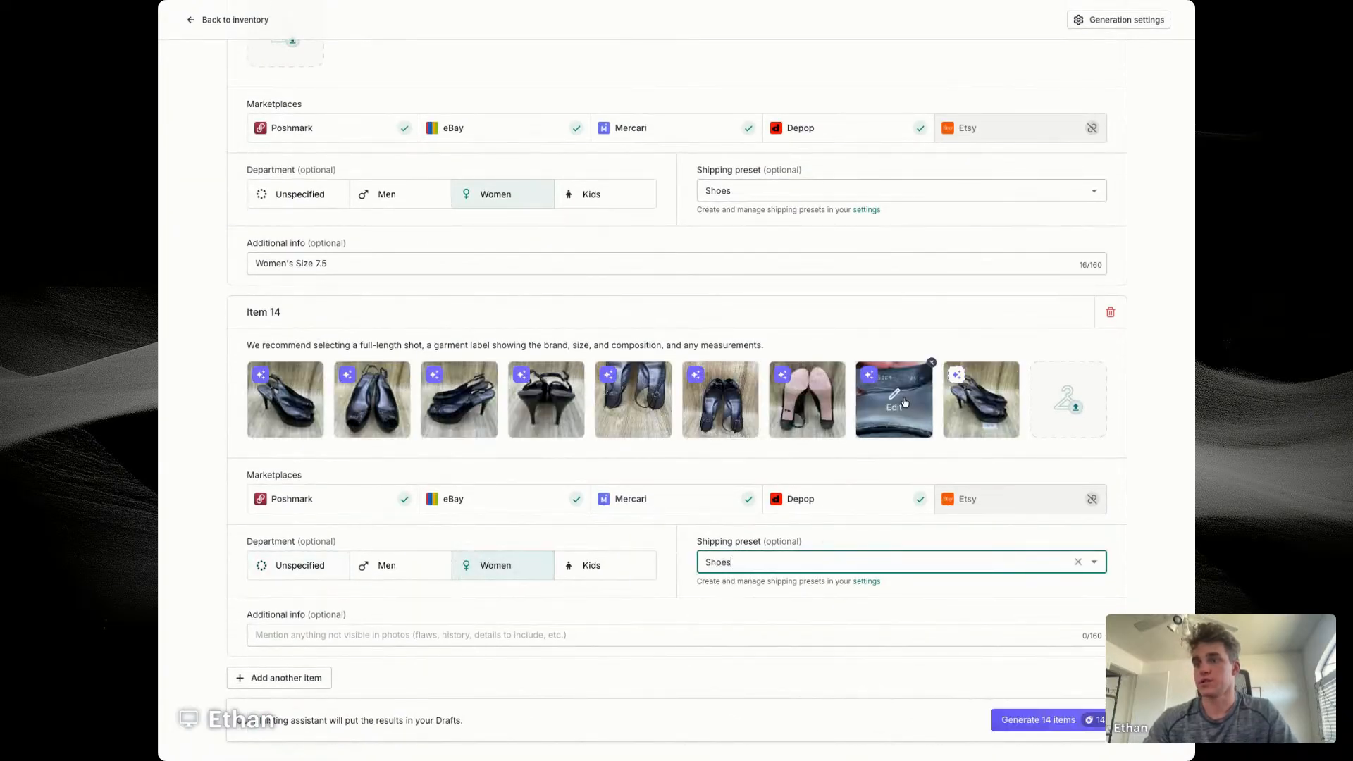
Step: Add item 15 with the white ankle boot photos, department Women and shipping preset Boots
left_click(267, 678)
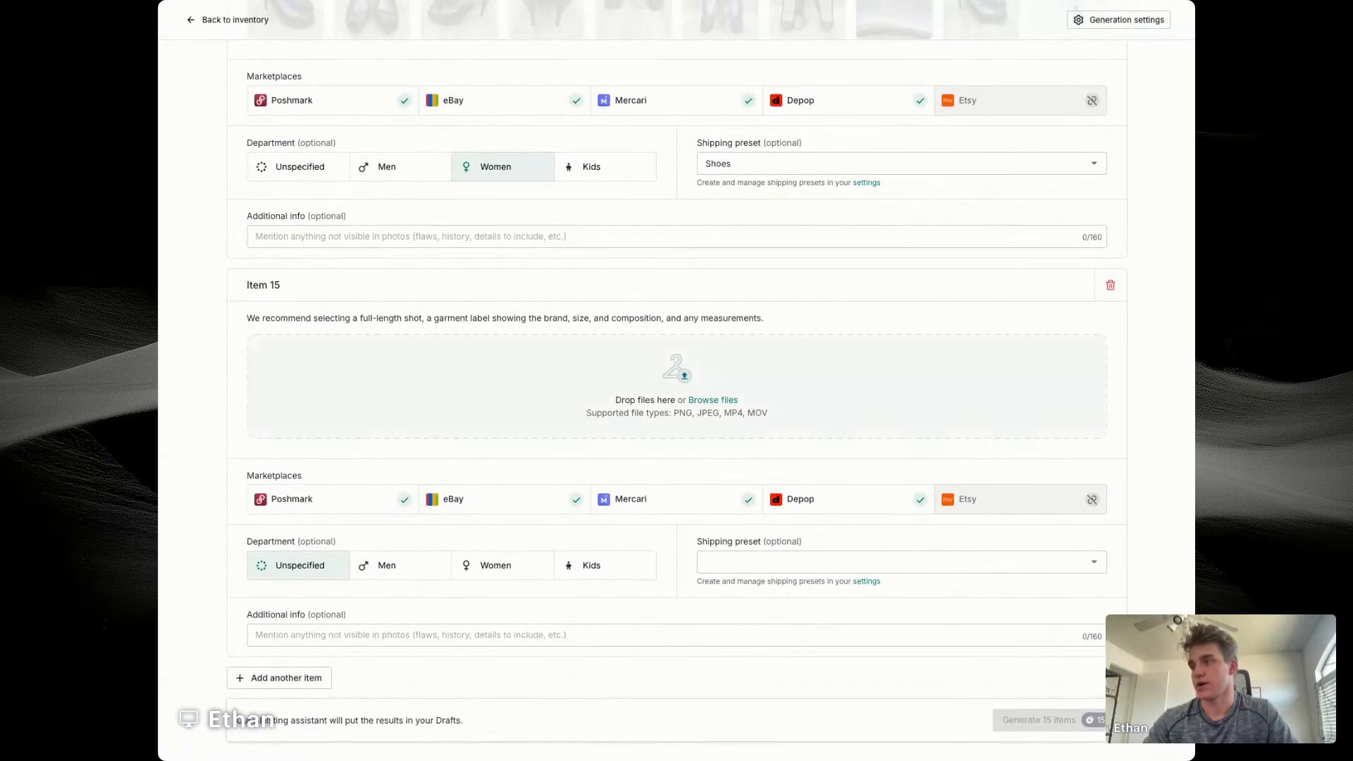
left_click(495, 565)
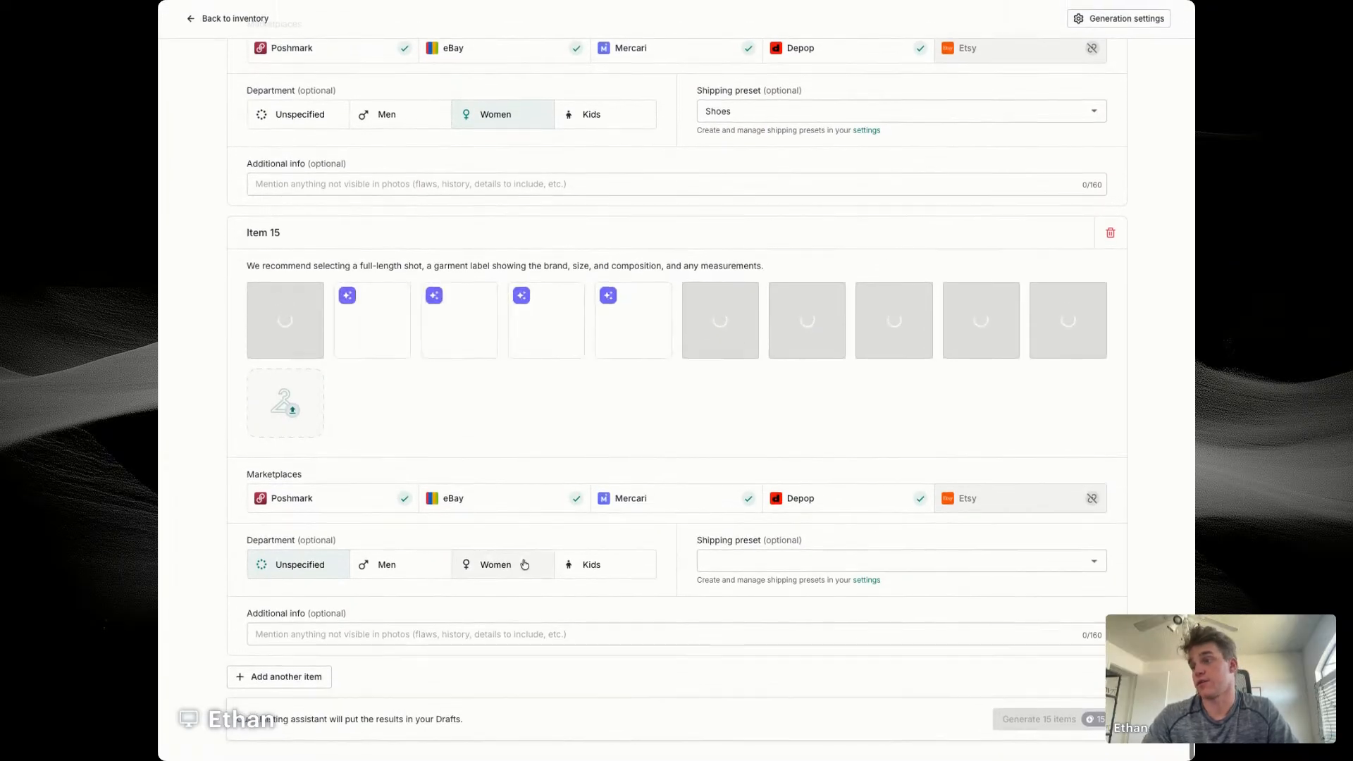
left_click(812, 560)
left_click(717, 587)
left_click(282, 629)
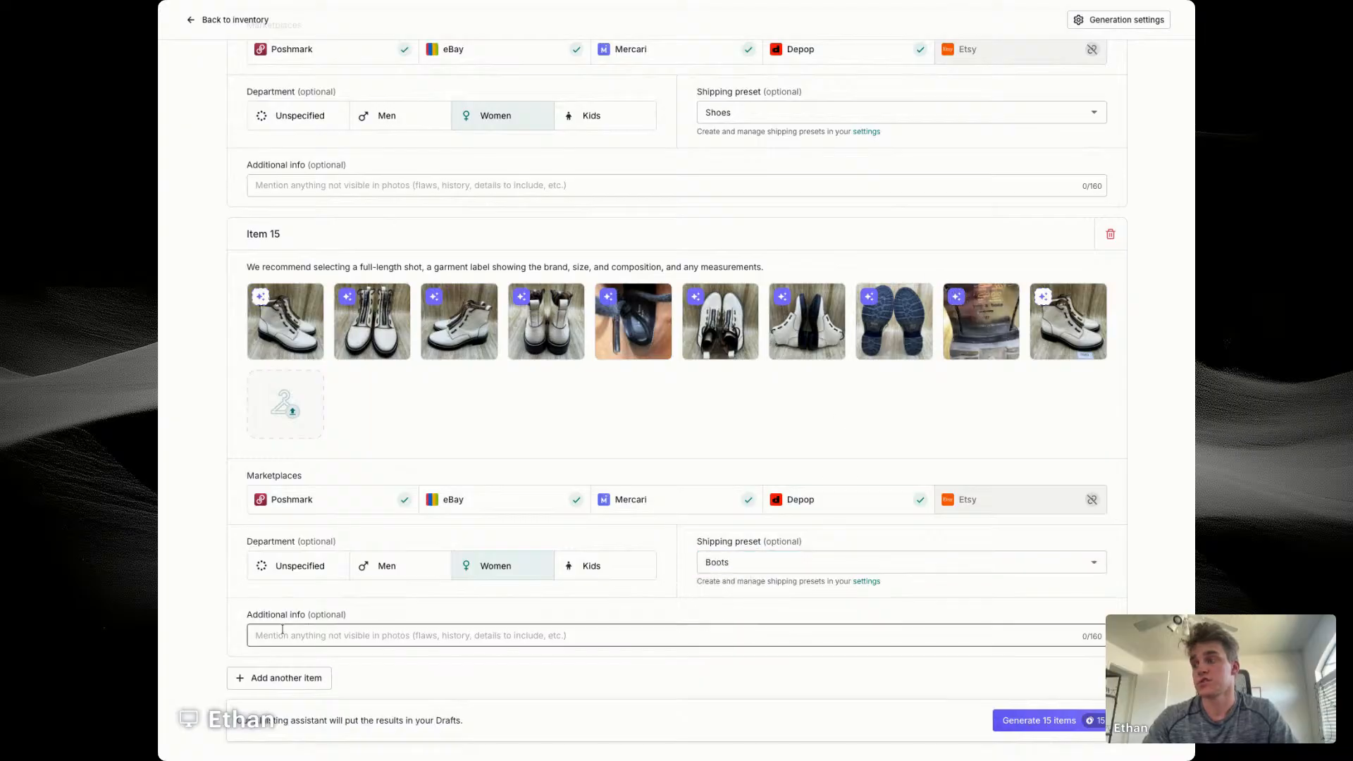
Step: Add item 16 with the black and red sneaker photos, department Men and shipping preset Shoes, and generate listings for all 16 items
left_click(279, 677)
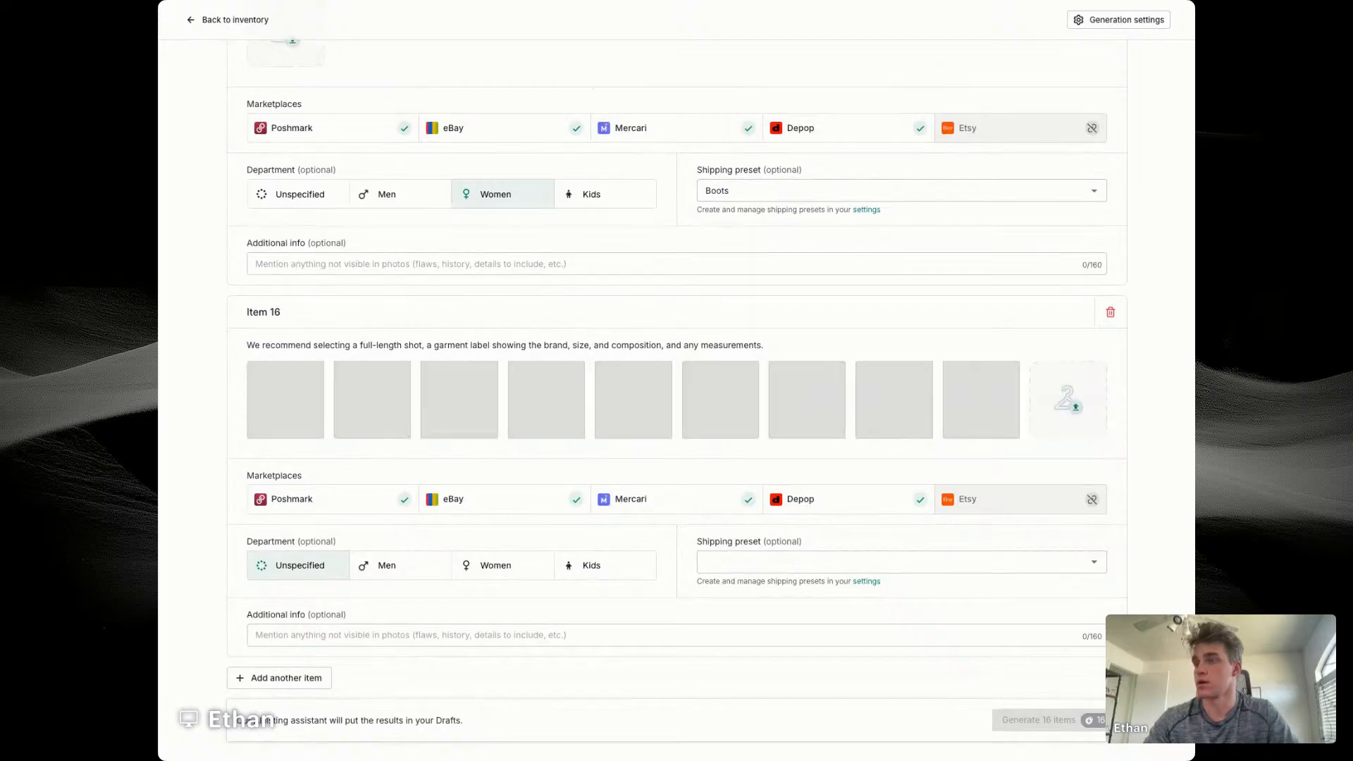
left_click(391, 568)
left_click(789, 565)
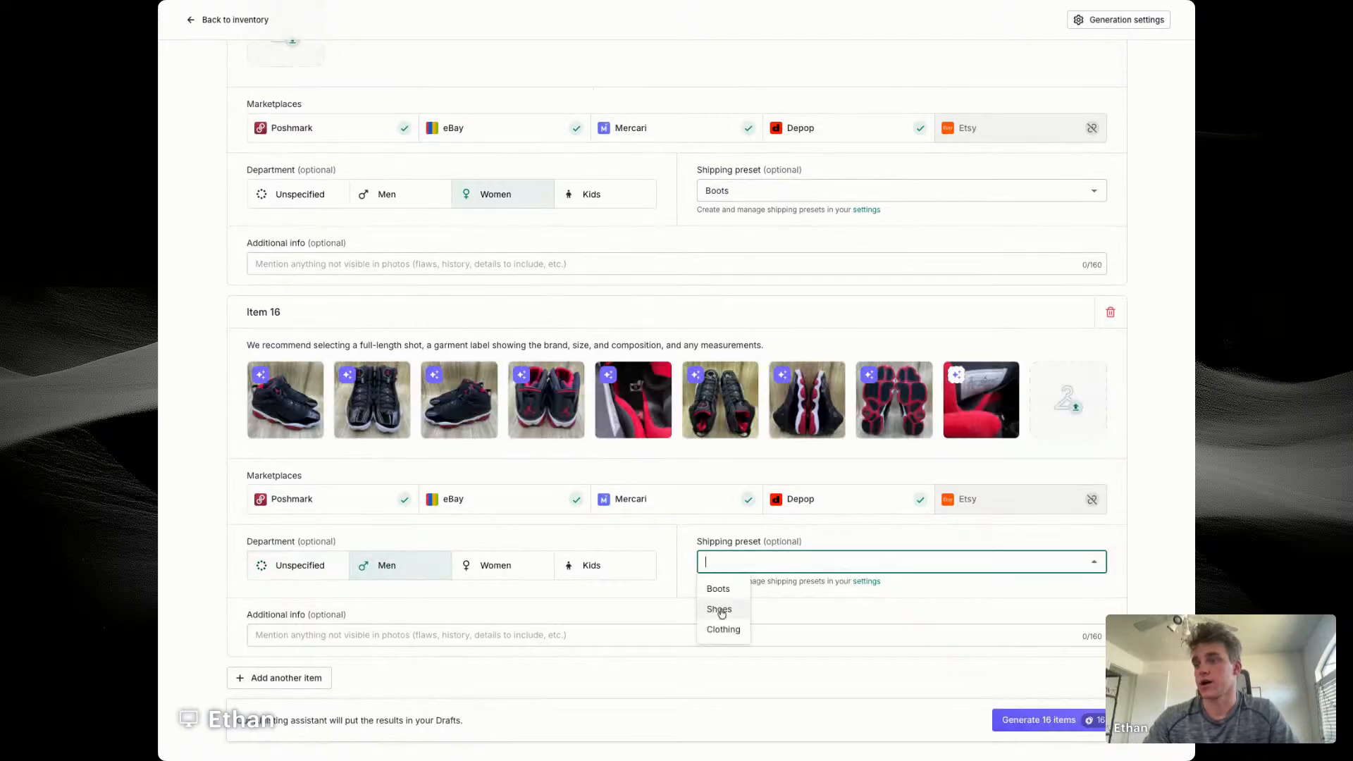
left_click(717, 607)
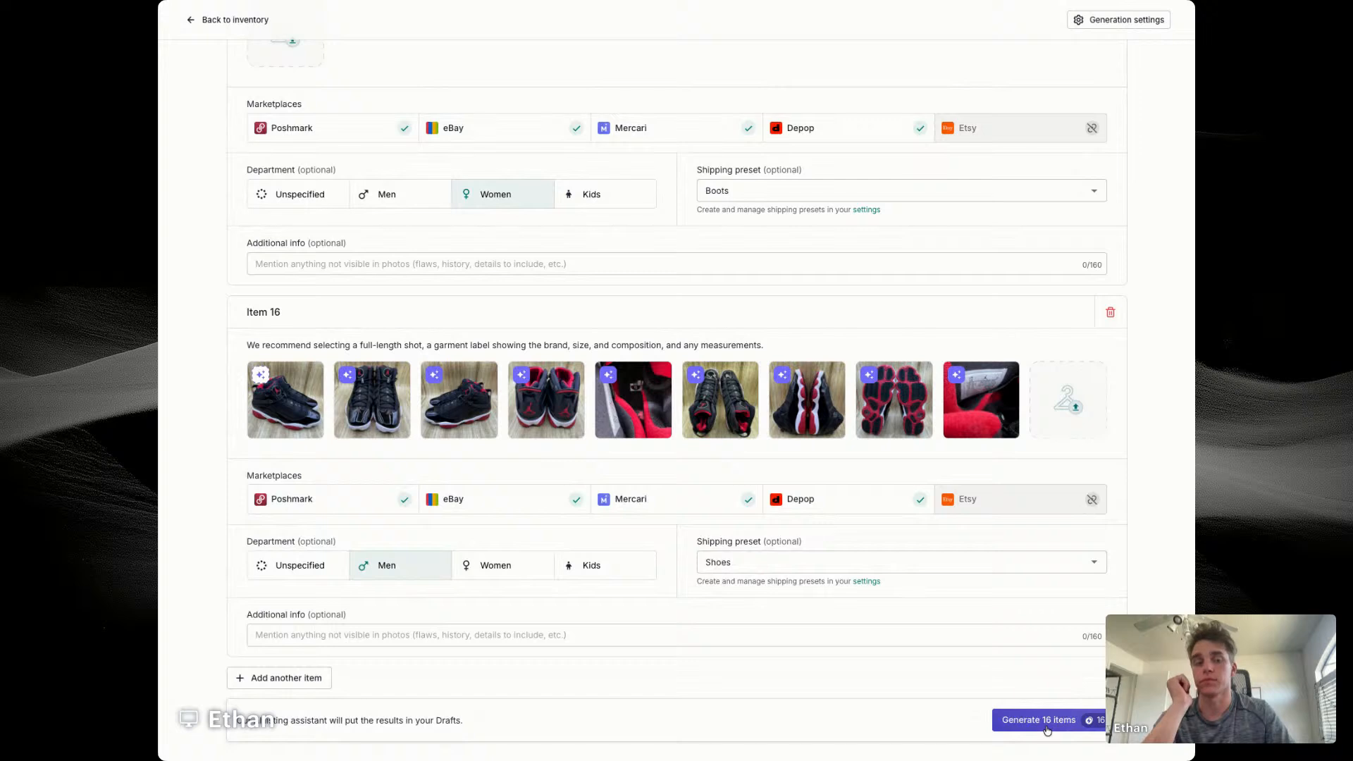
left_click(1047, 727)
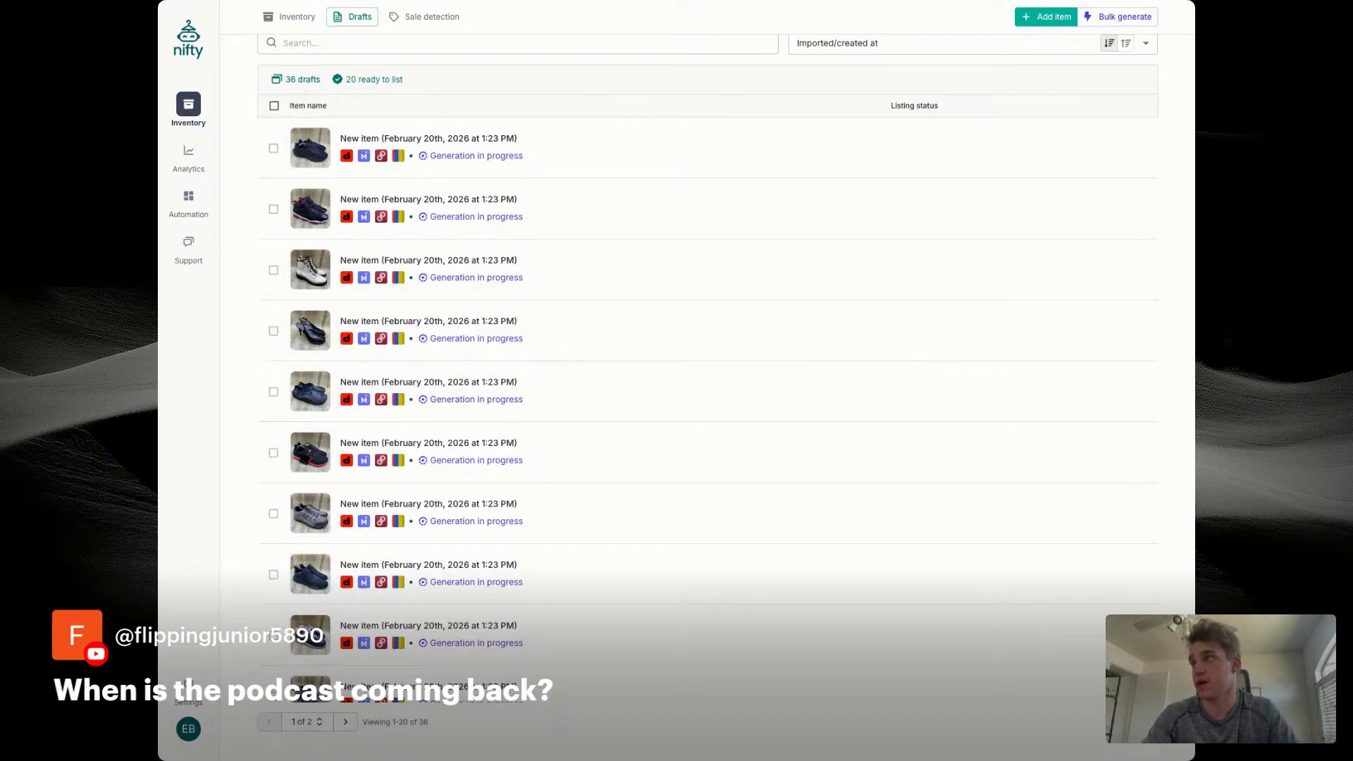
Step: Search the inventory for "peloton" and start a new item from the sold women's size 9 indoor cycling shoes listing, SKU 7318
left_click(189, 103)
left_click(461, 59)
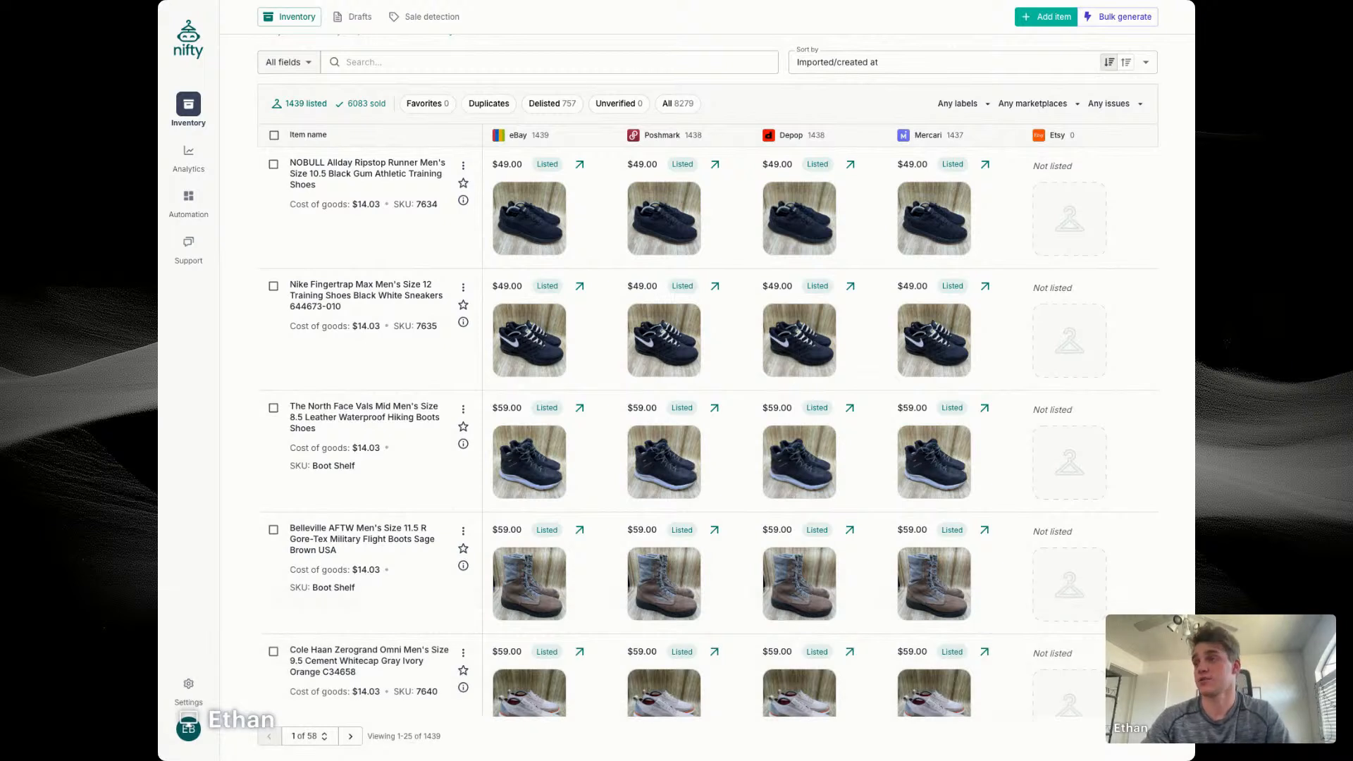
left_click(550, 62)
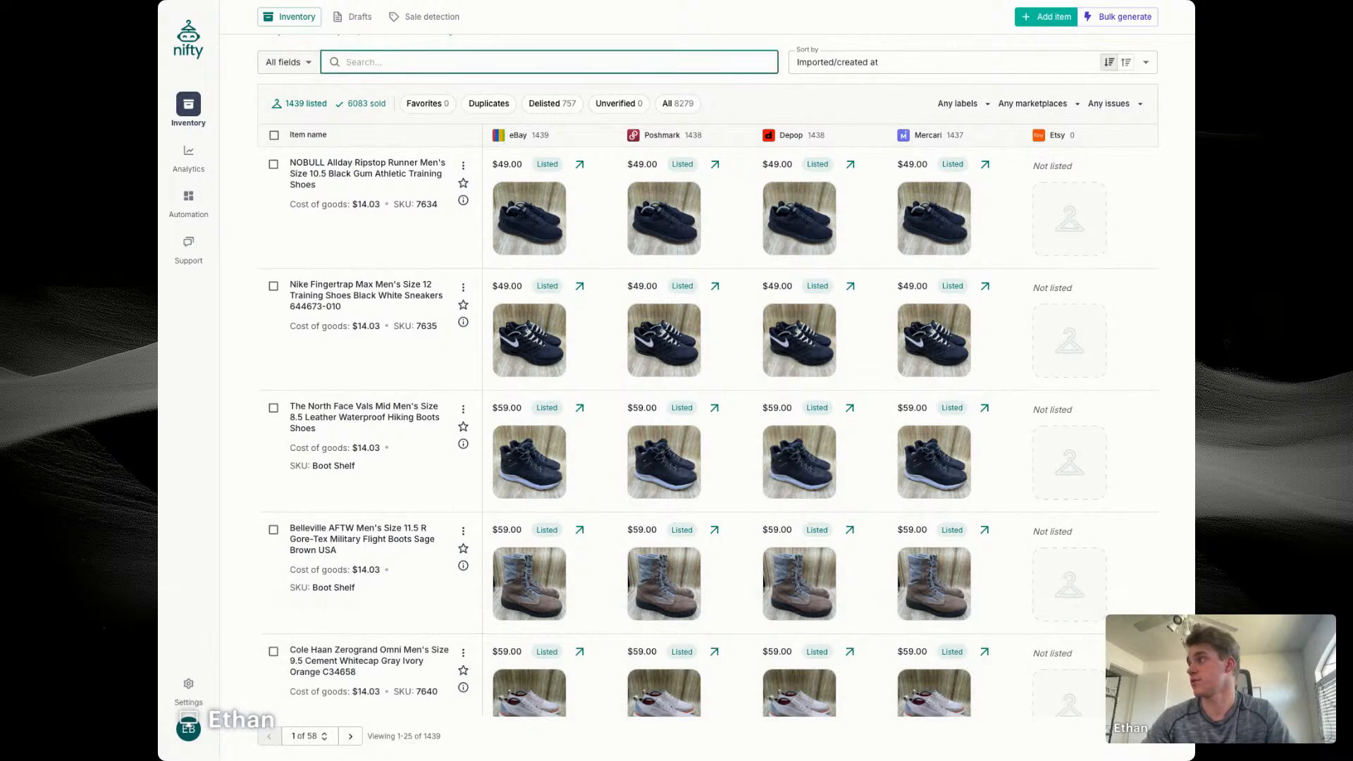
type("peloton")
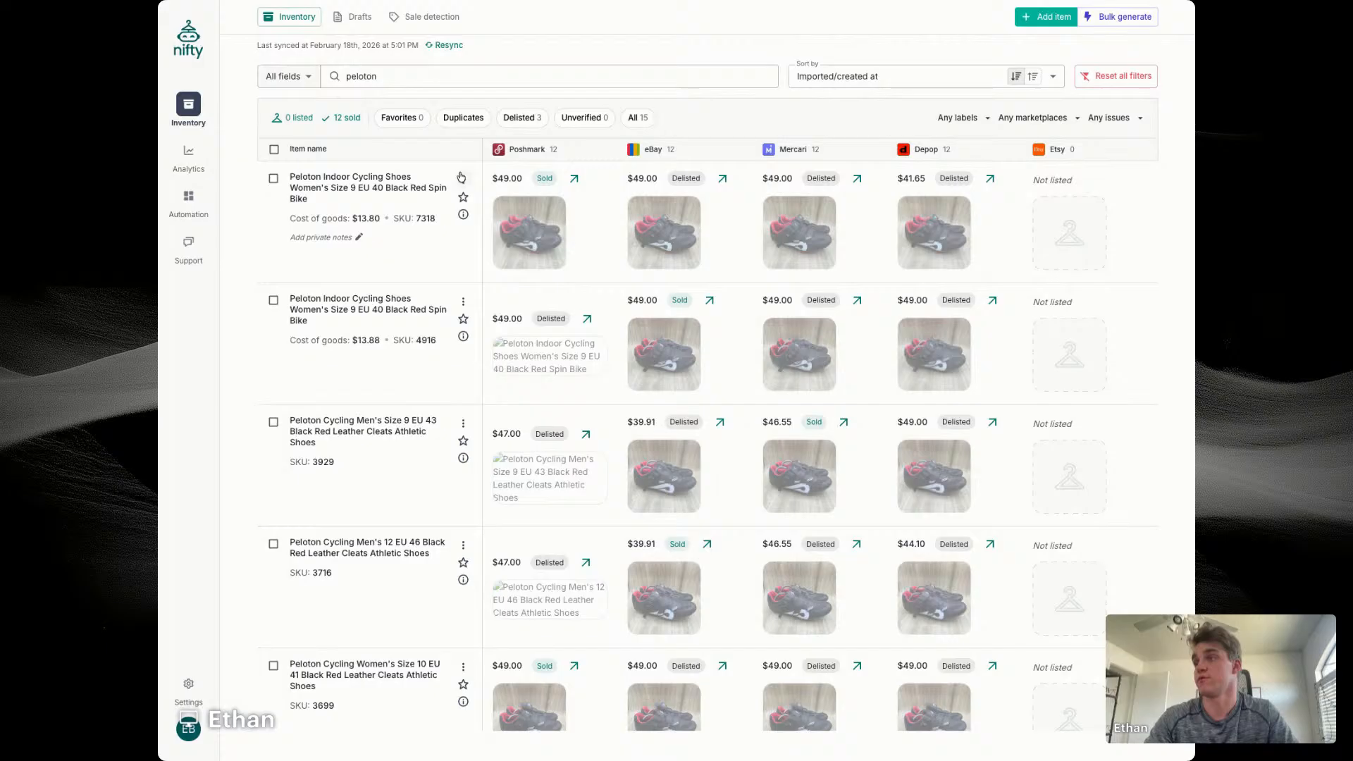
left_click(463, 176)
left_click(517, 225)
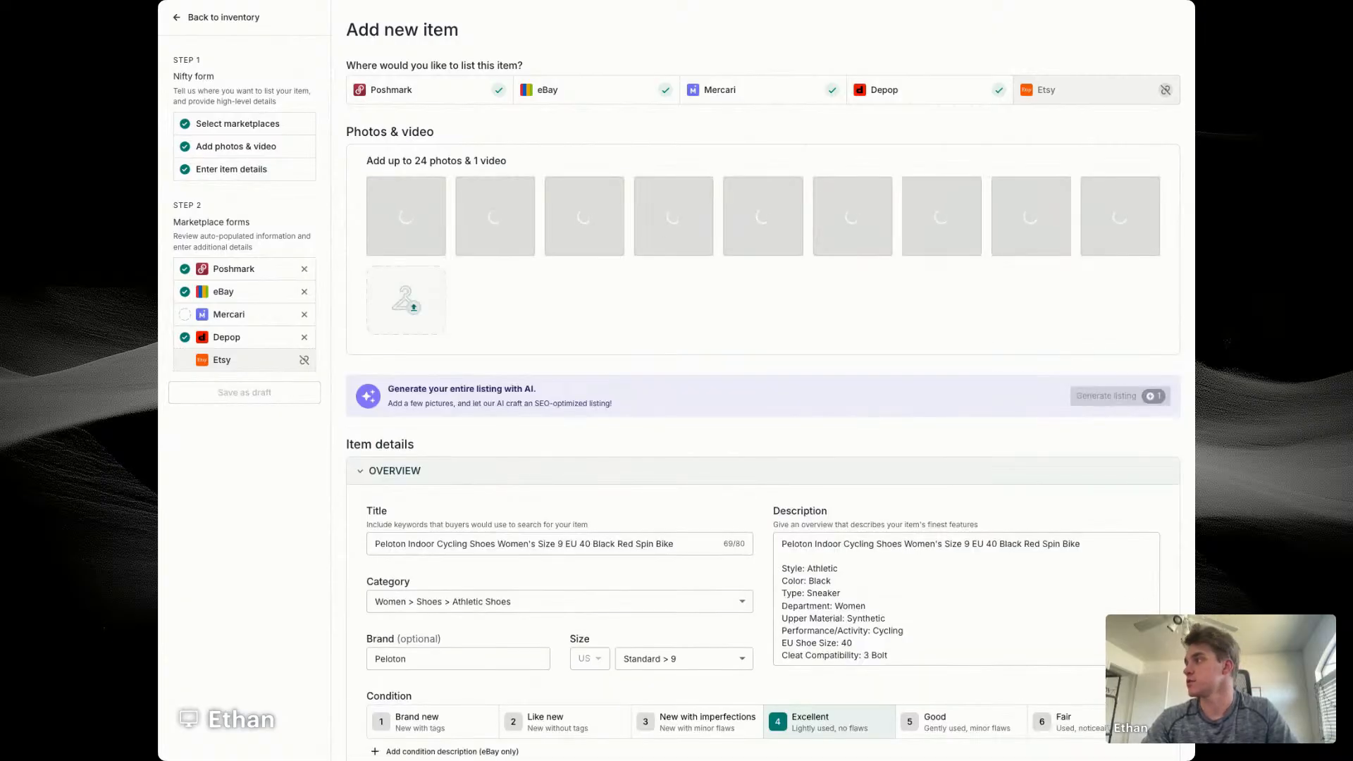
Step: Set the new Peloton item's SKU to 7672
scroll(571, 305, "down", 1)
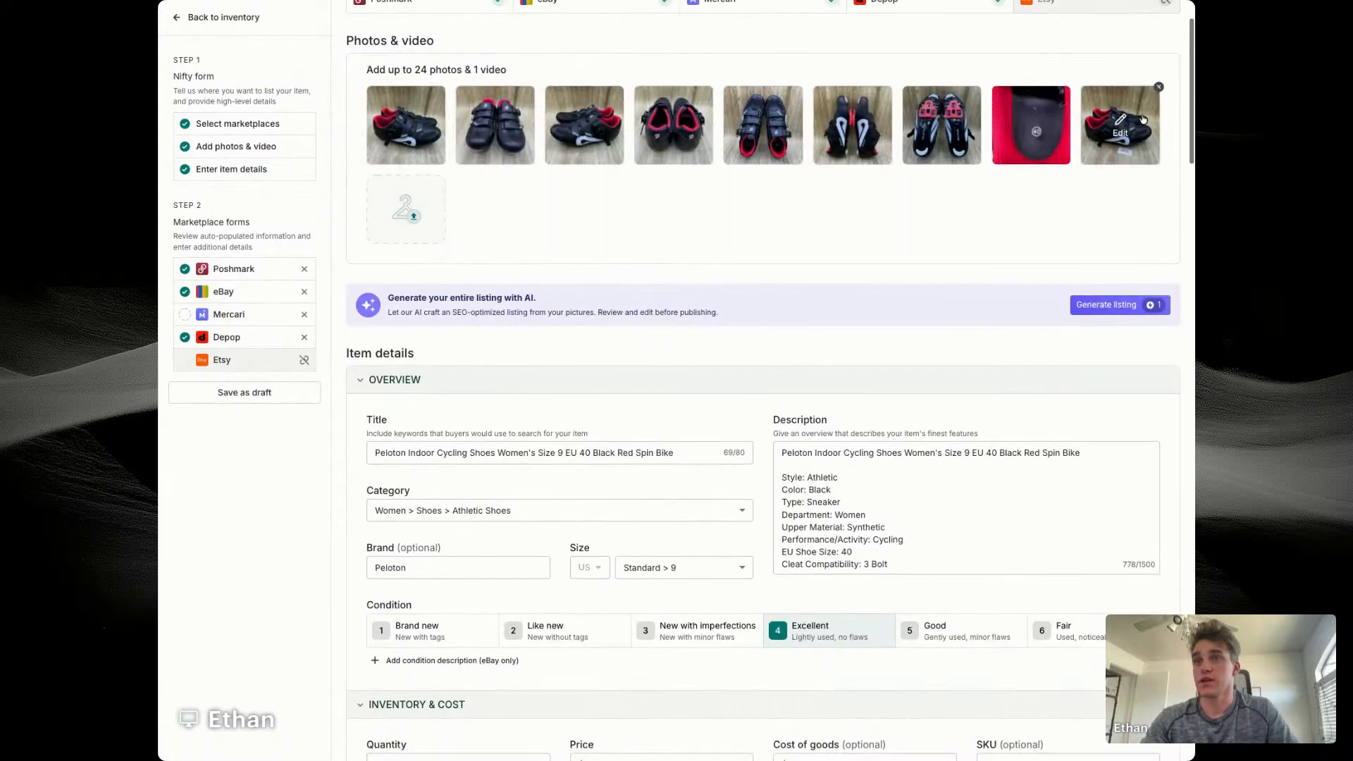
scroll(634, 381, "down", 2)
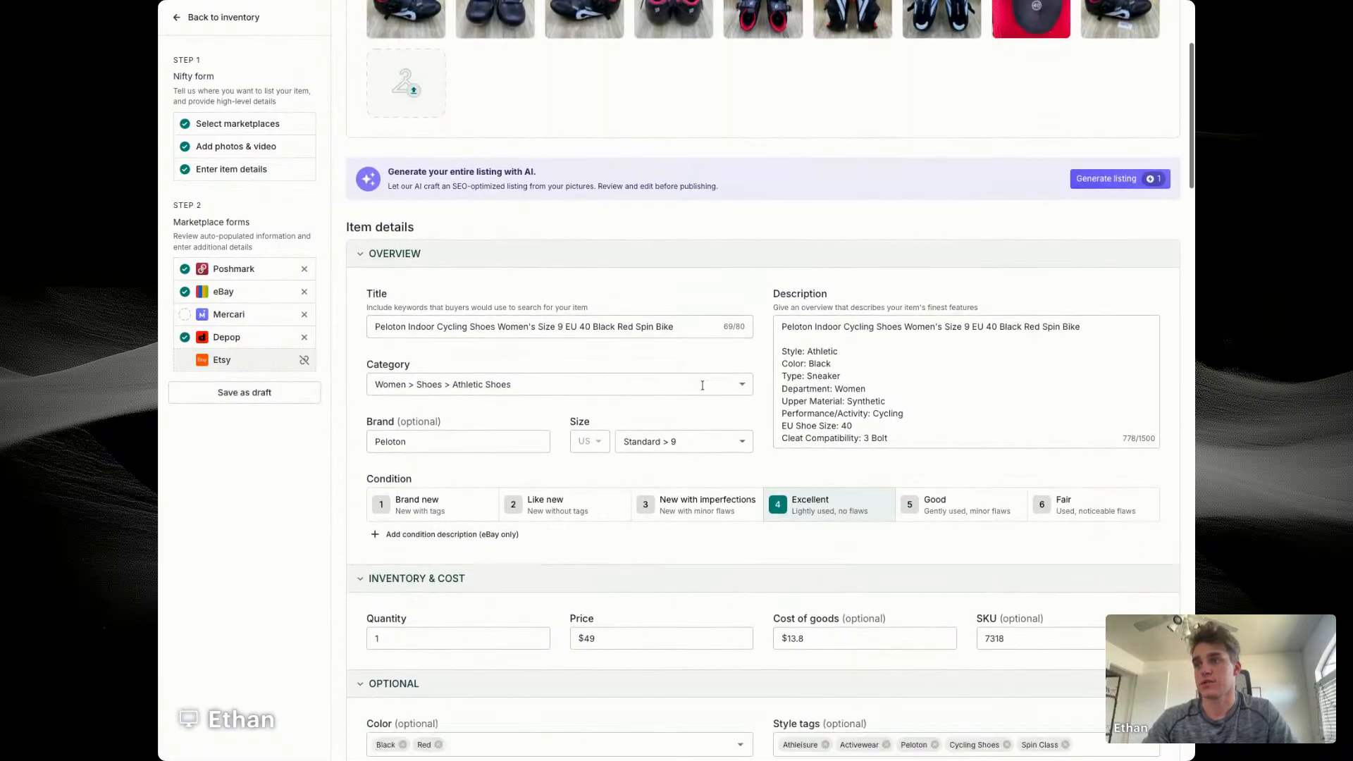
scroll(702, 384, "down", 2)
left_click(1013, 492)
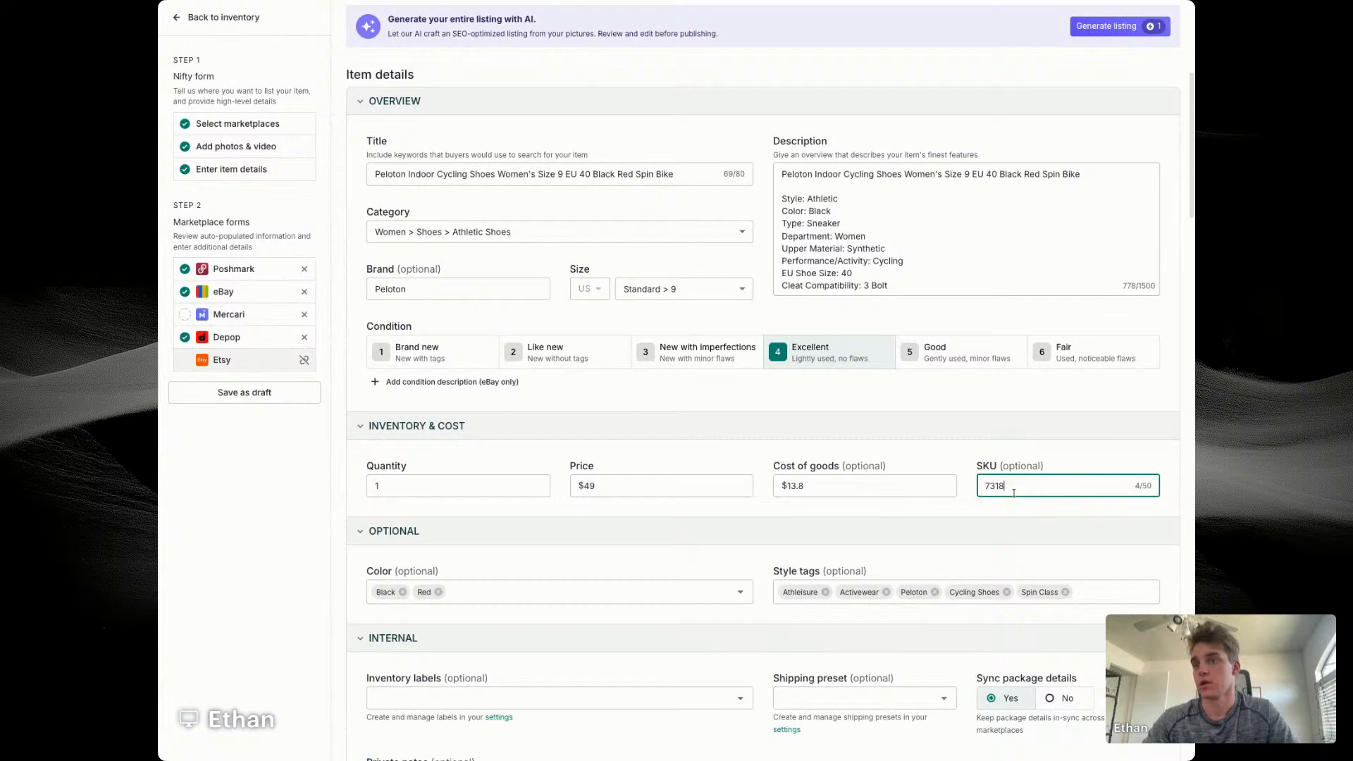
key("BackSpace")
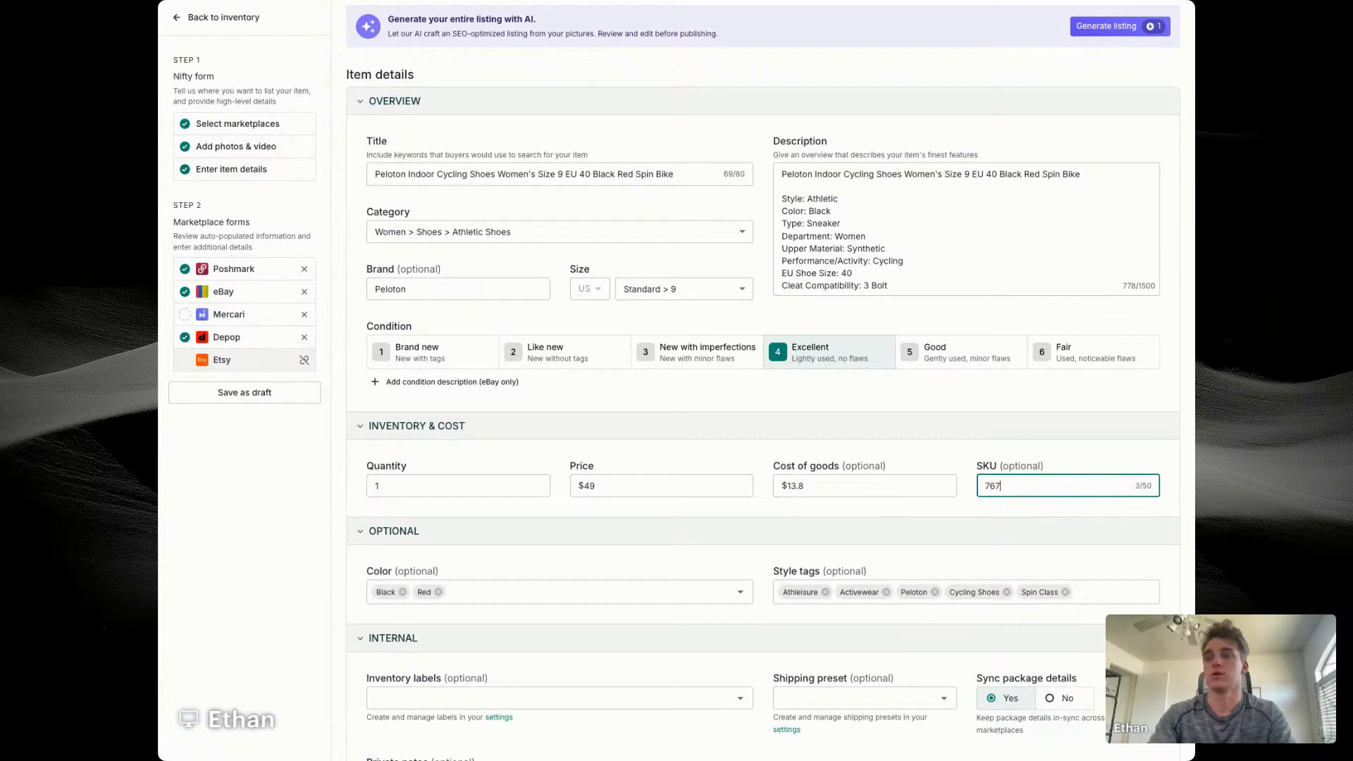
type("2")
left_click(907, 512)
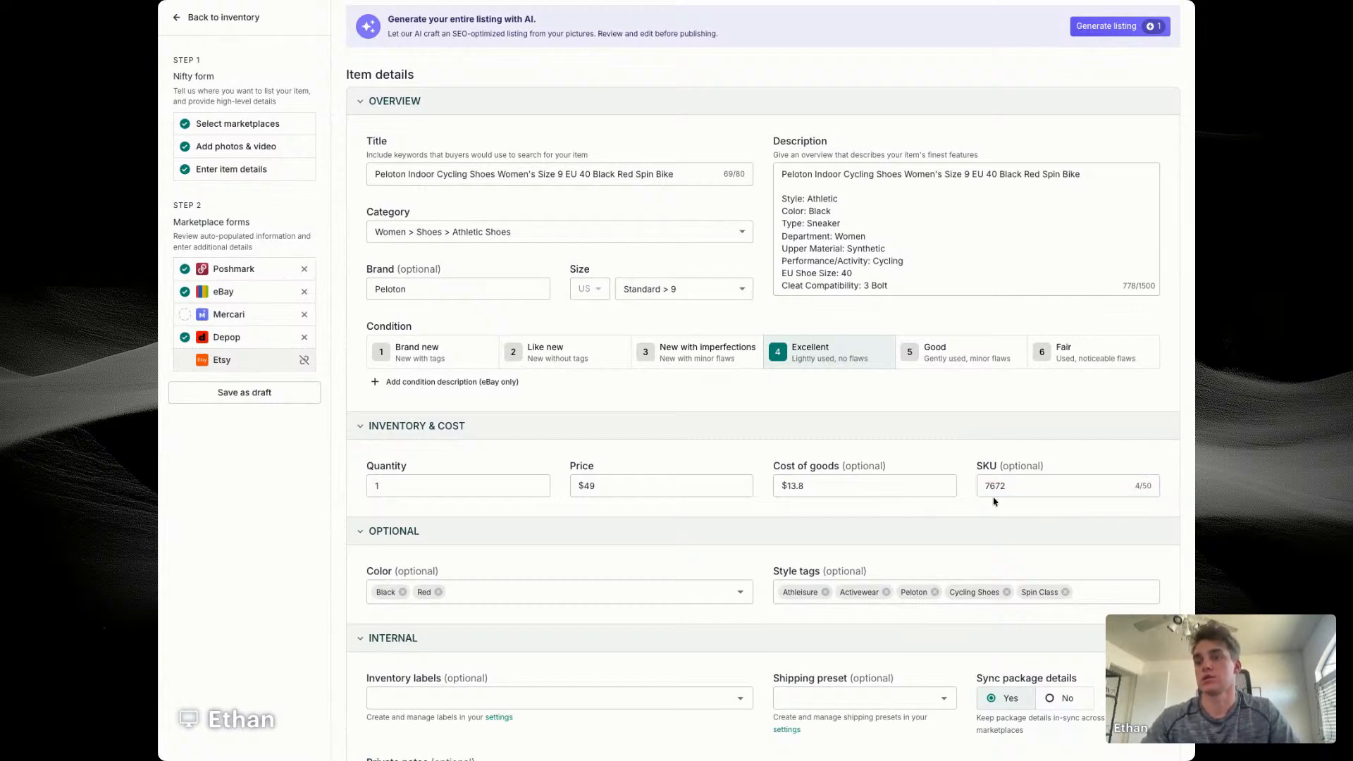
Step: Replace the copied cost of goods with this Peloton item's own cost
left_click(821, 486)
scroll(821, 486, "down", 4)
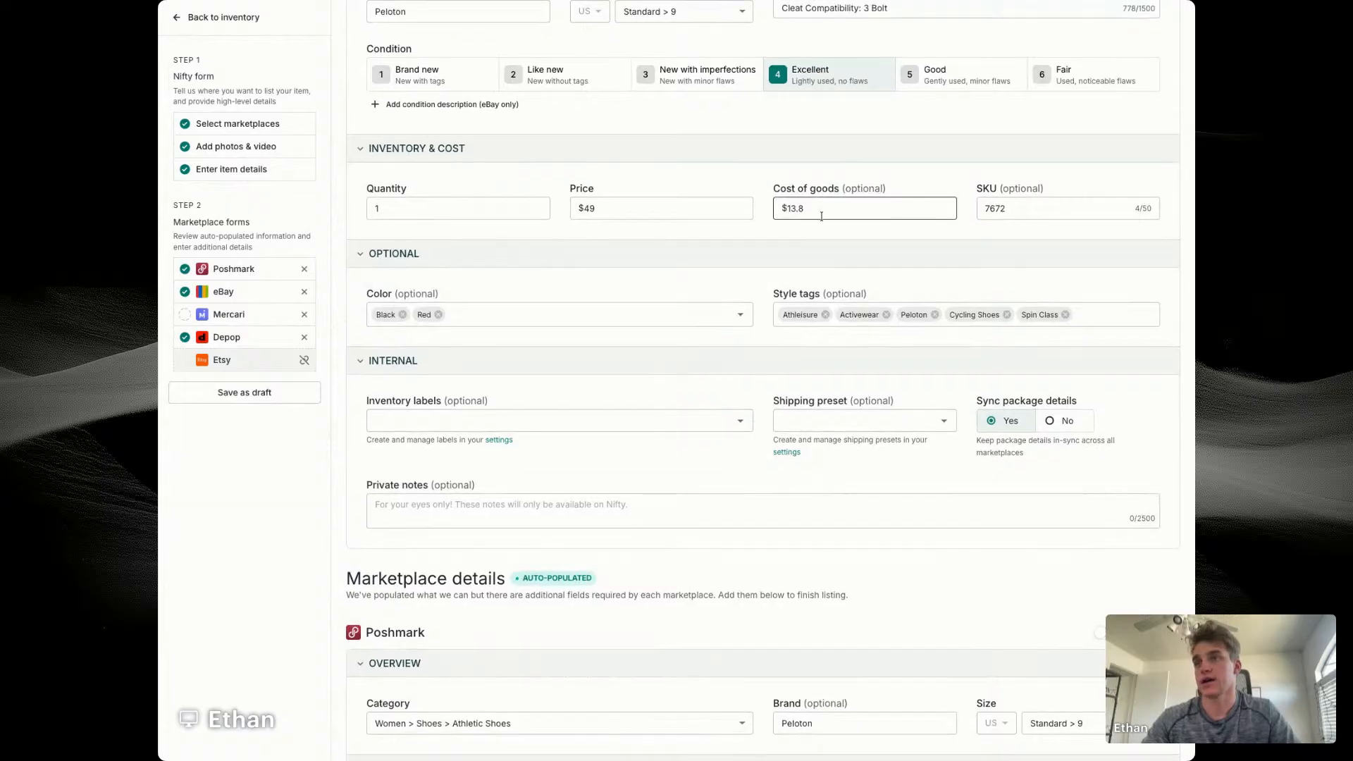
left_click(821, 209)
key("BackSpace")
key("BackSpace")
key("BackSpace")
type("4")
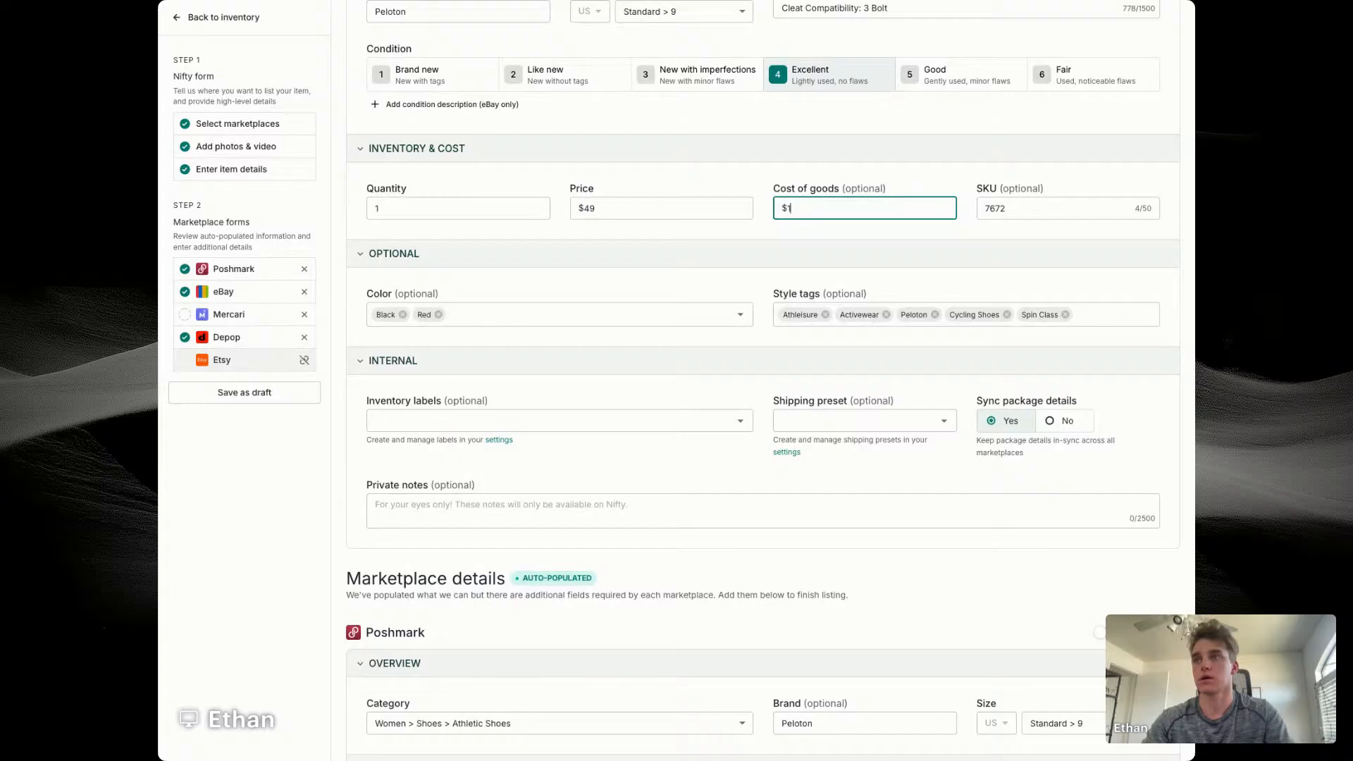
key("BackSpace")
left_click(873, 231)
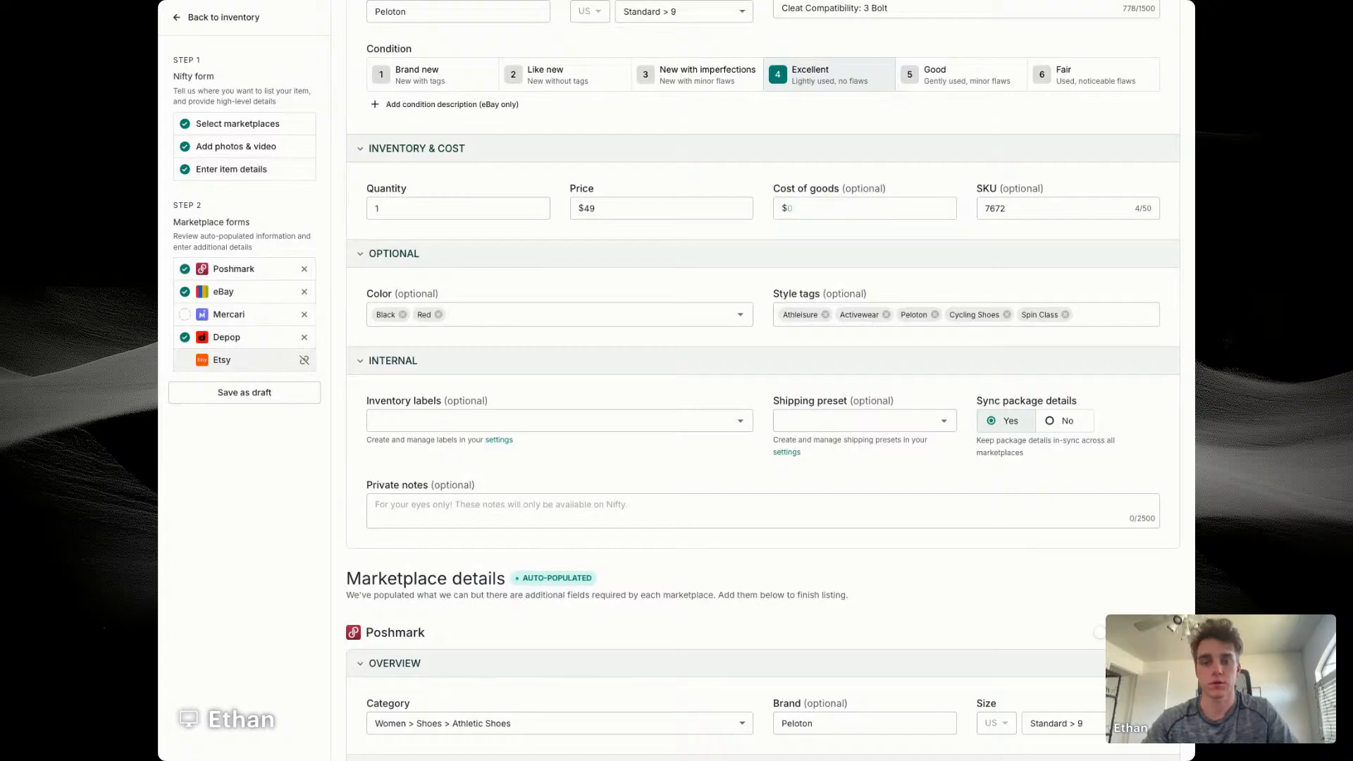
left_click(846, 209)
type("14.56")
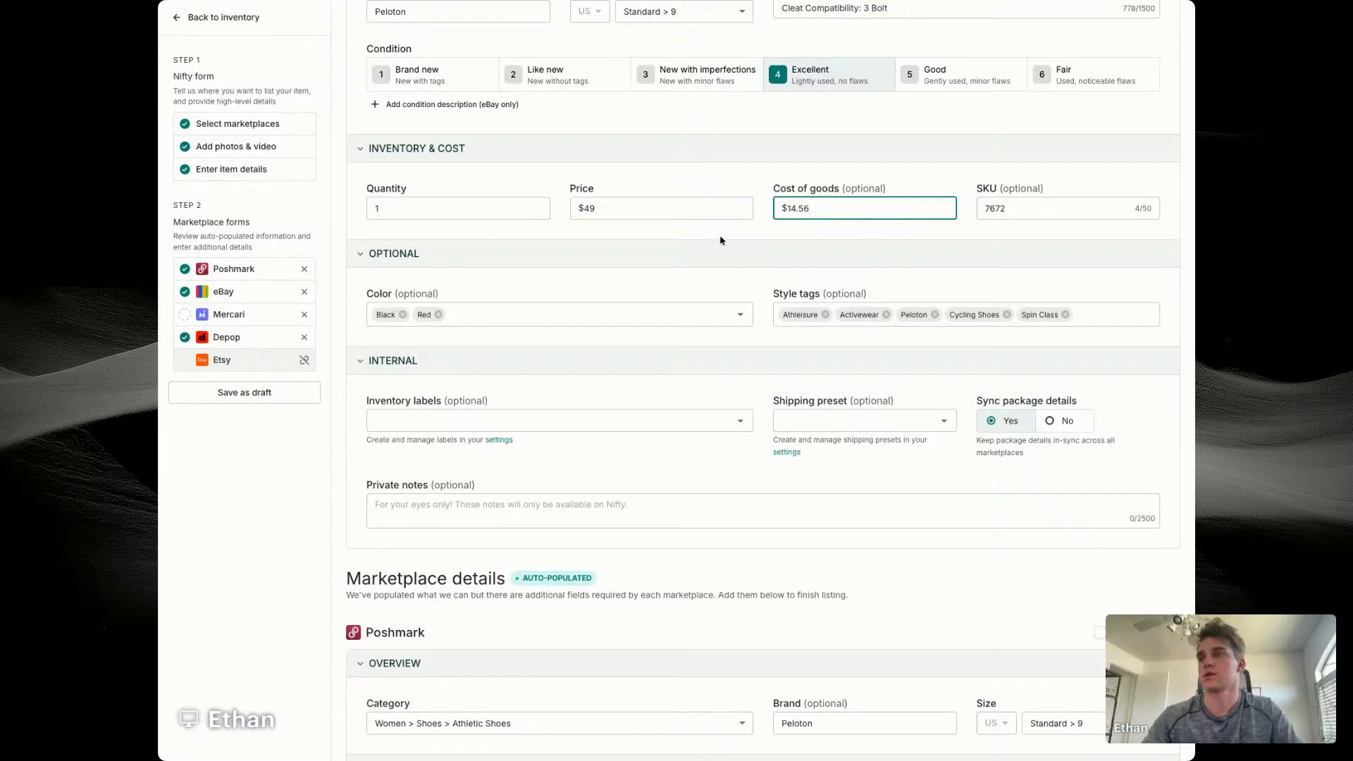
left_click(733, 264)
Step: Choose the first available shipping label in the Peloton item's Mercari shipping details
scroll(747, 264, "down", 4)
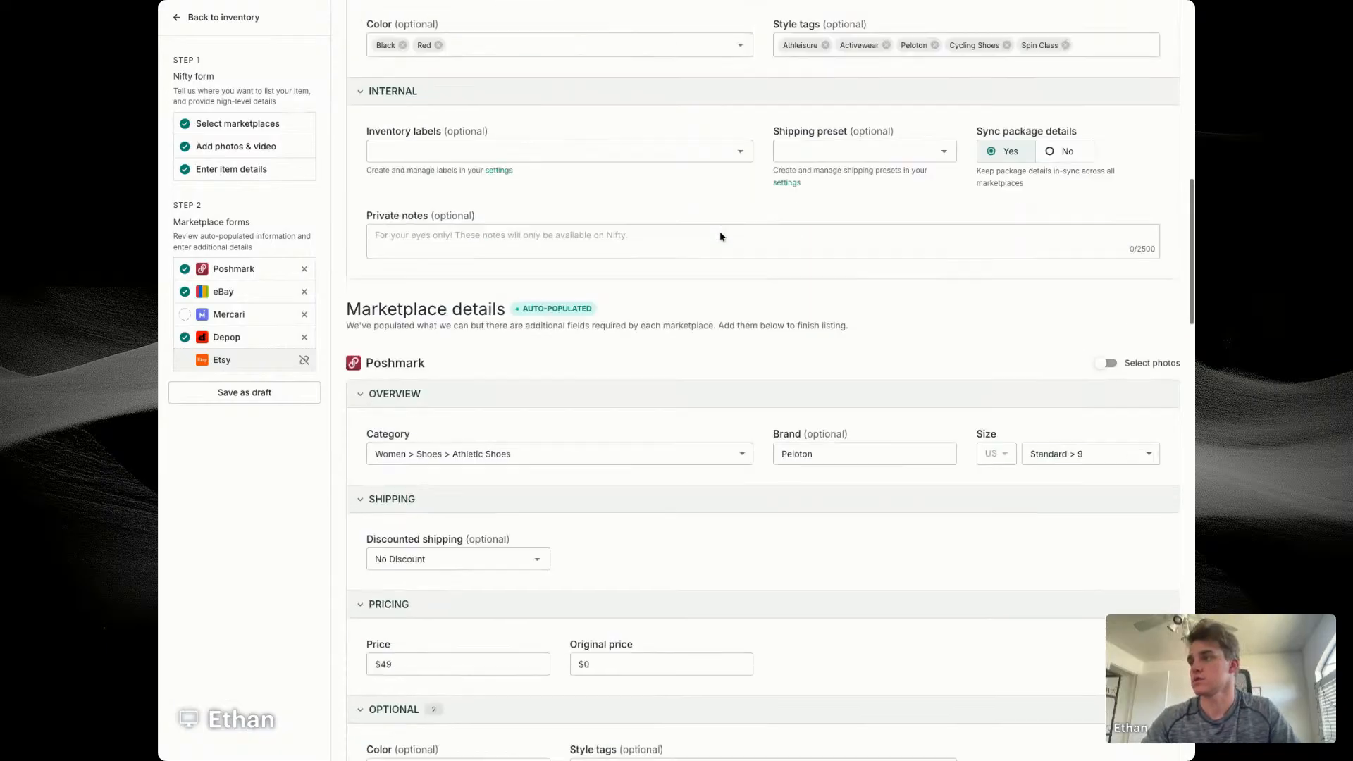
scroll(825, 270, "down", 5)
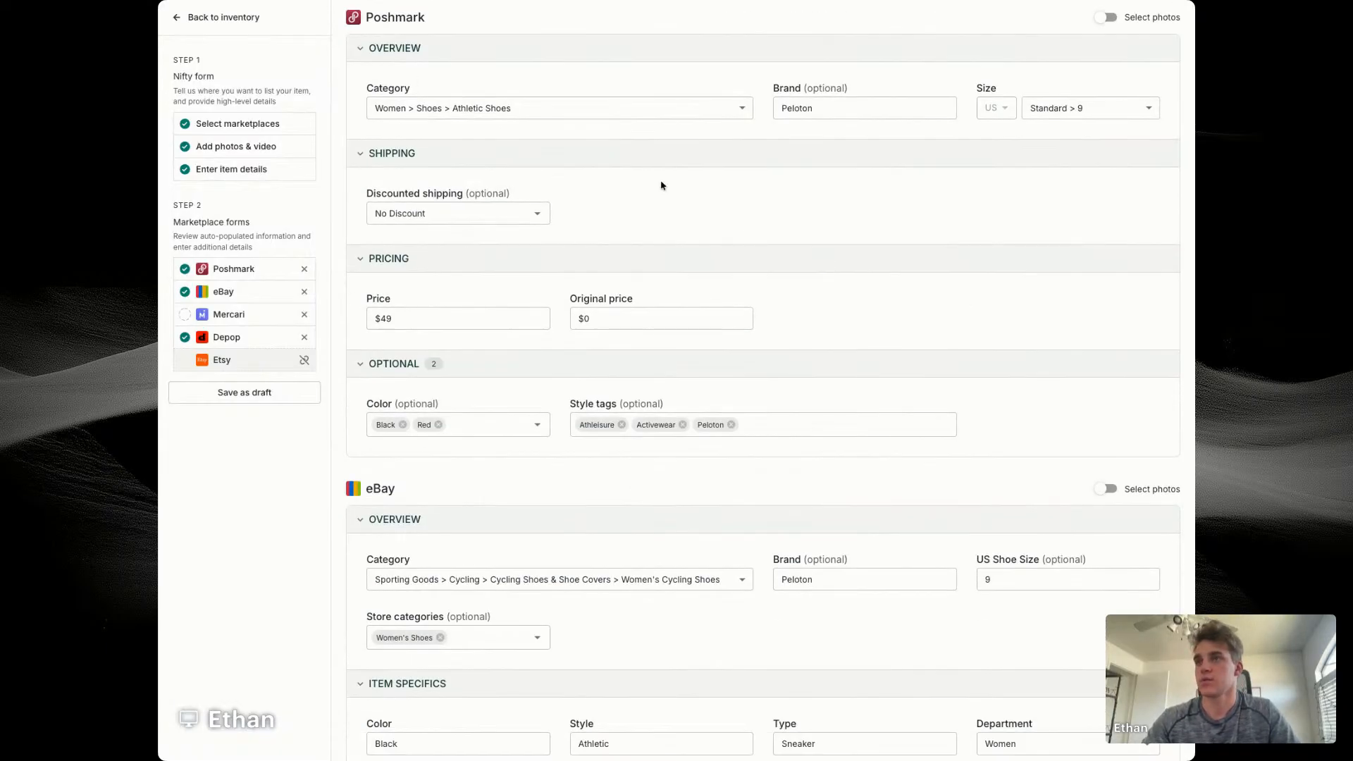
scroll(642, 230, "down", 5)
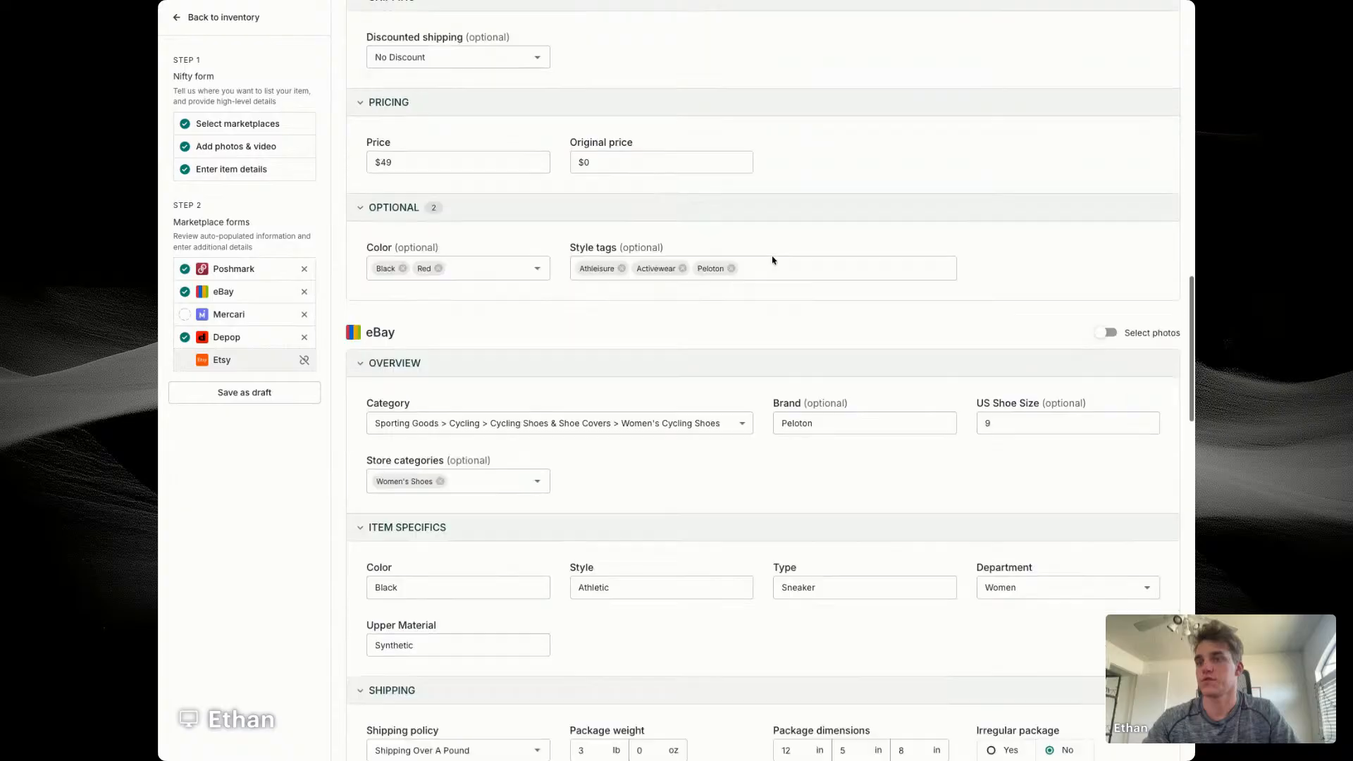
scroll(591, 329, "down", 12)
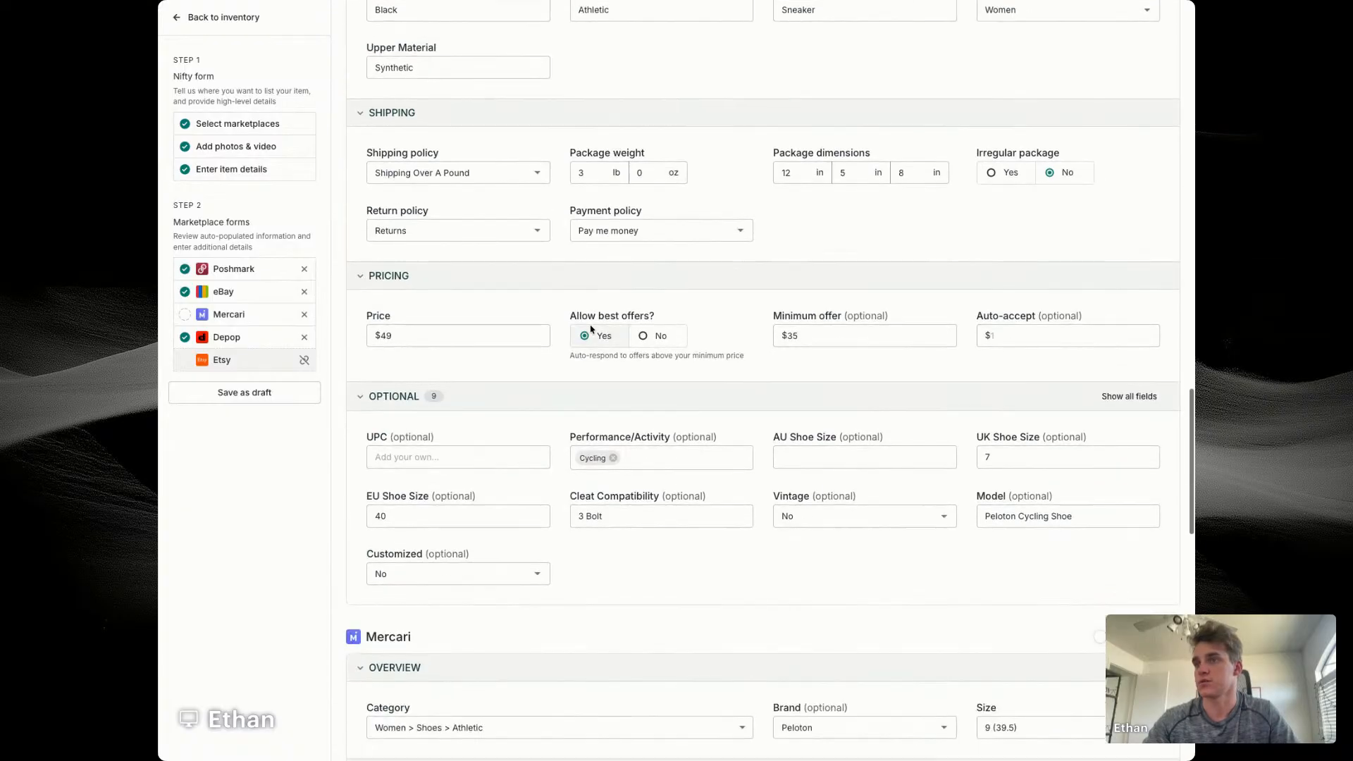
scroll(861, 307, "down", 3)
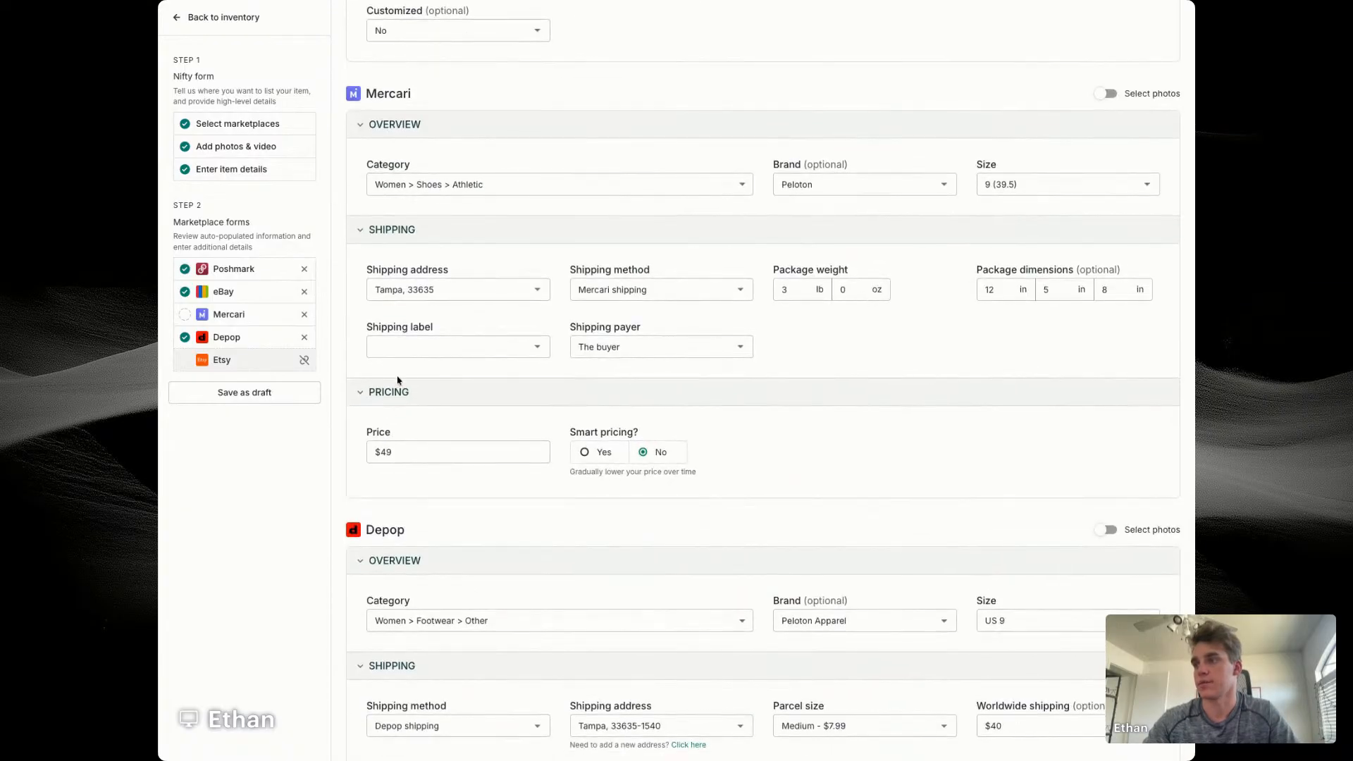
left_click(422, 347)
left_click(425, 374)
Step: Enable photo selection for the Depop listing, then save the Peloton item as a draft and return to the drafts
scroll(848, 363, "down", 6)
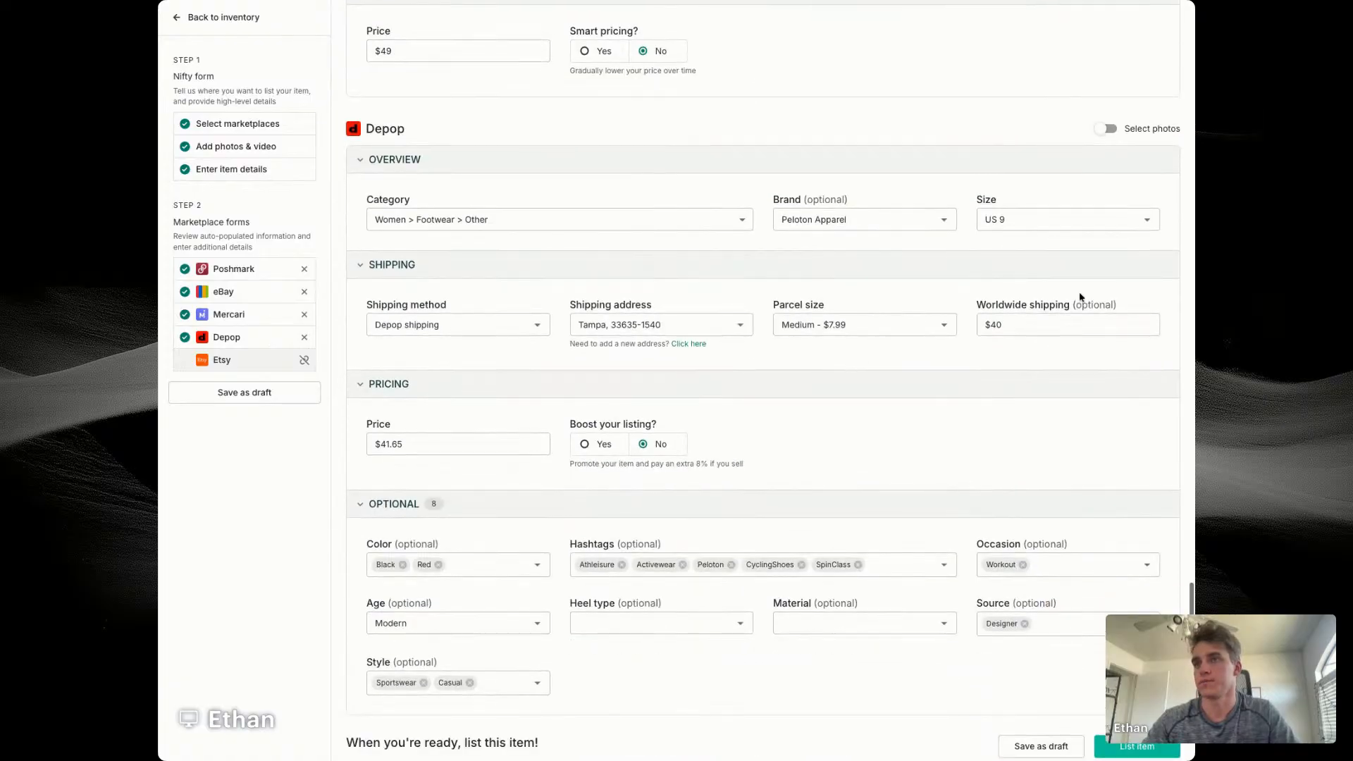
left_click(1105, 129)
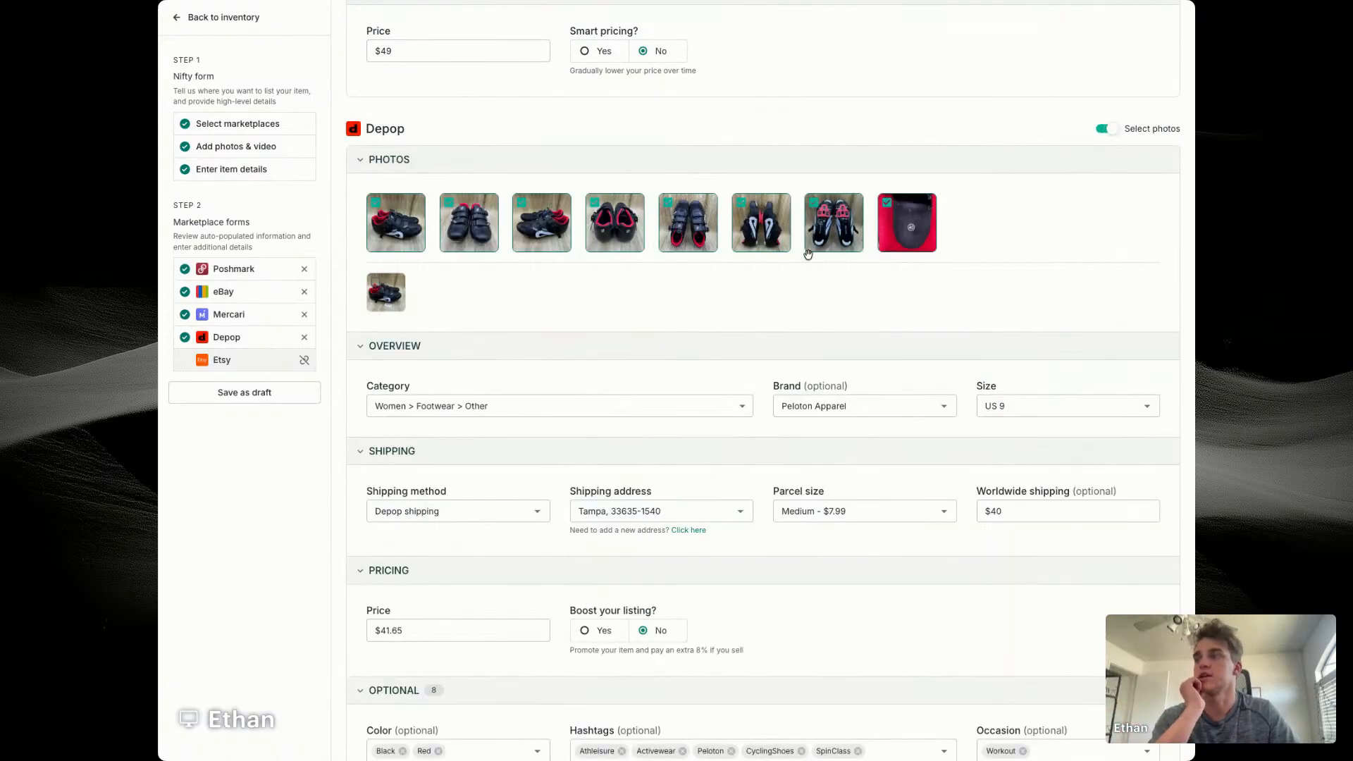
scroll(808, 254, "down", 5)
left_click(1039, 597)
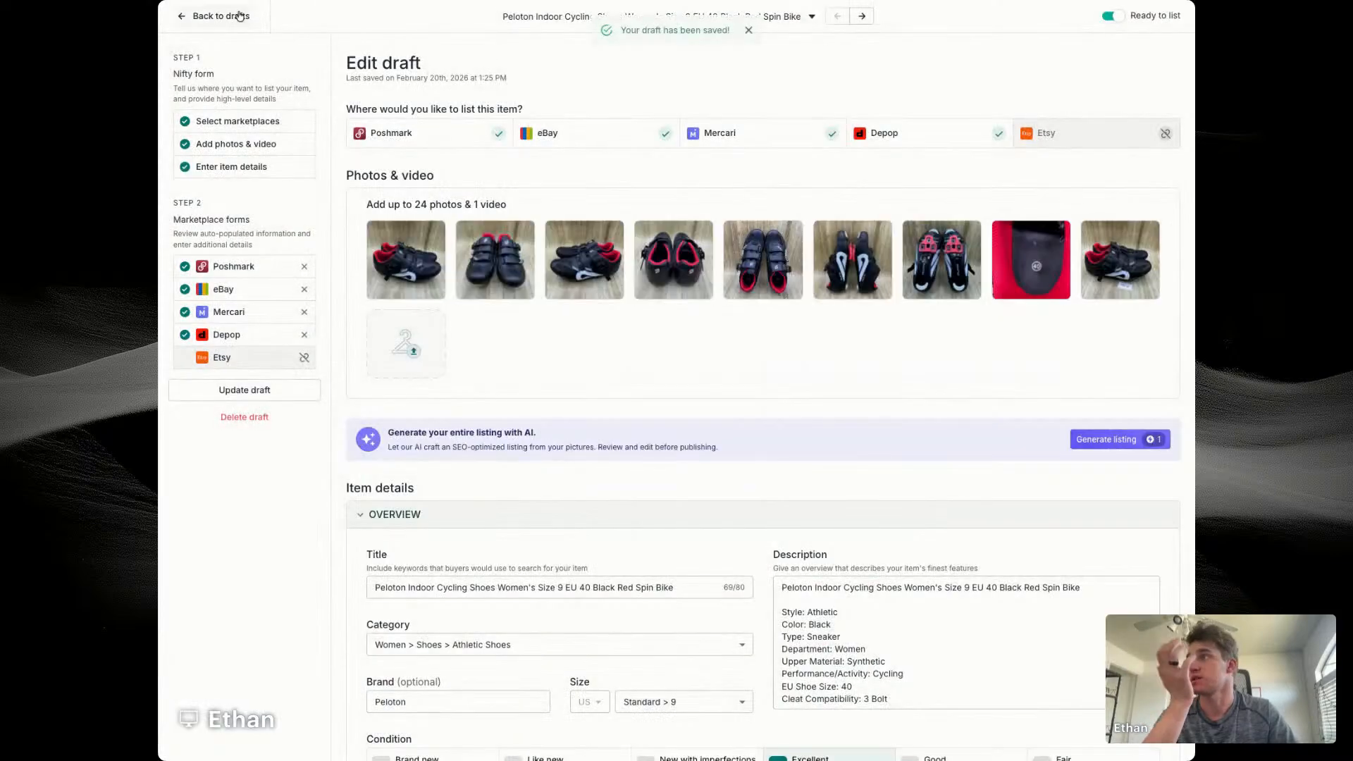
left_click(240, 15)
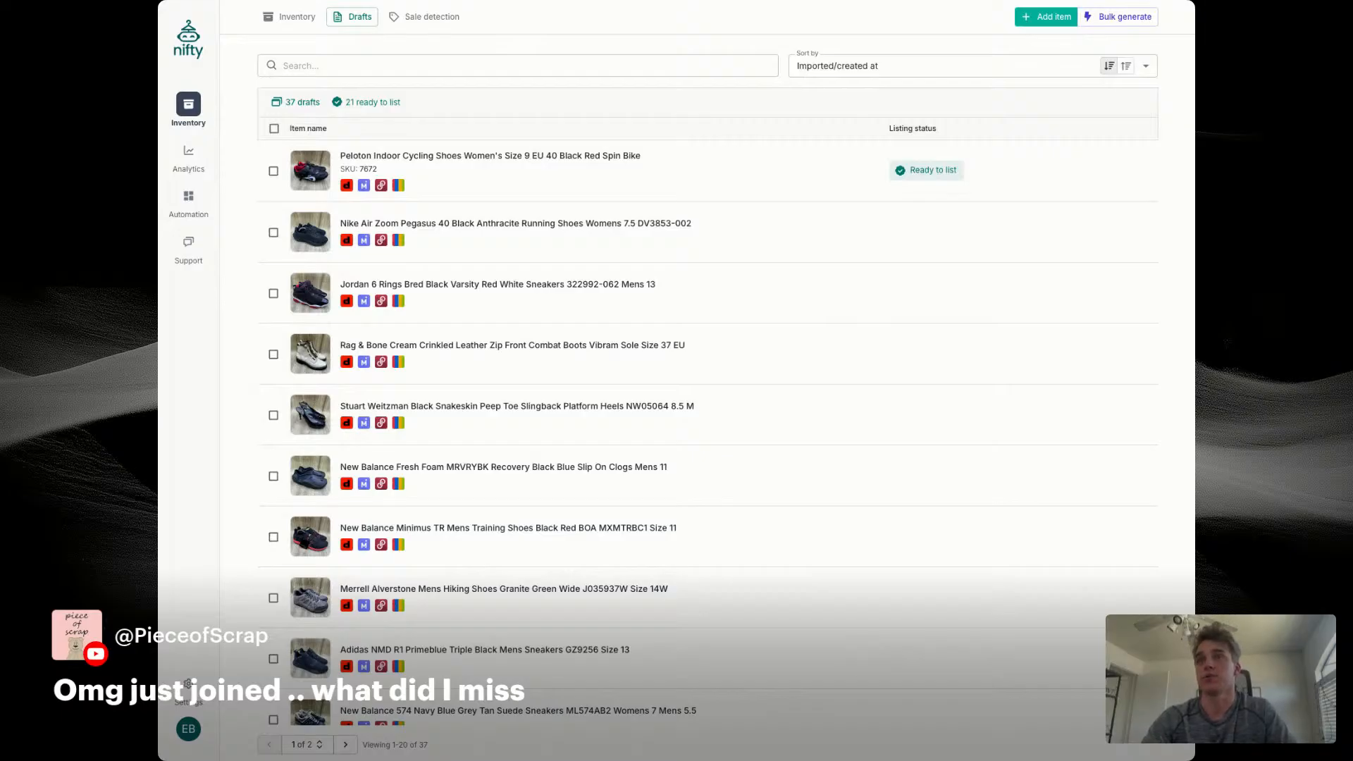
Step: Search the inventory for "oofos" and filter the matches to sold items
scroll(708, 433, "down", 10)
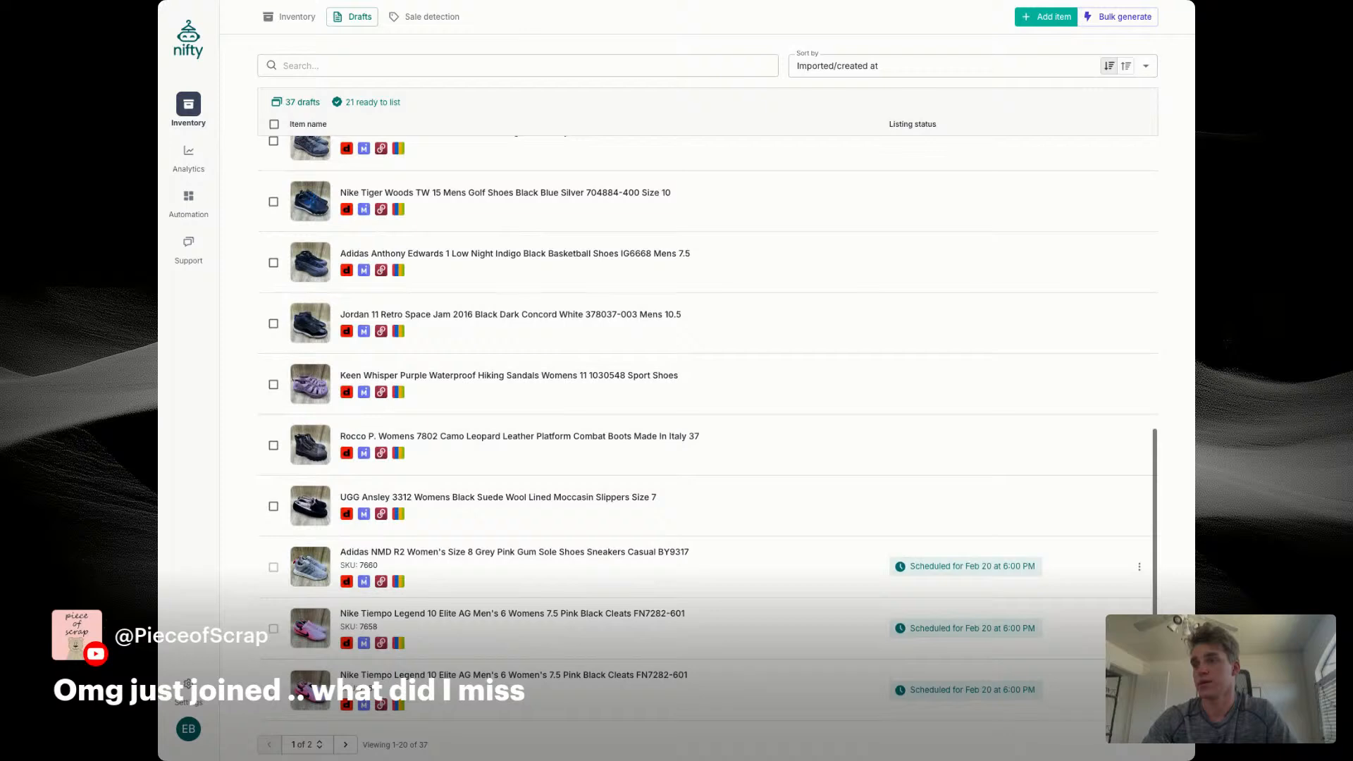
scroll(706, 429, "up", 10)
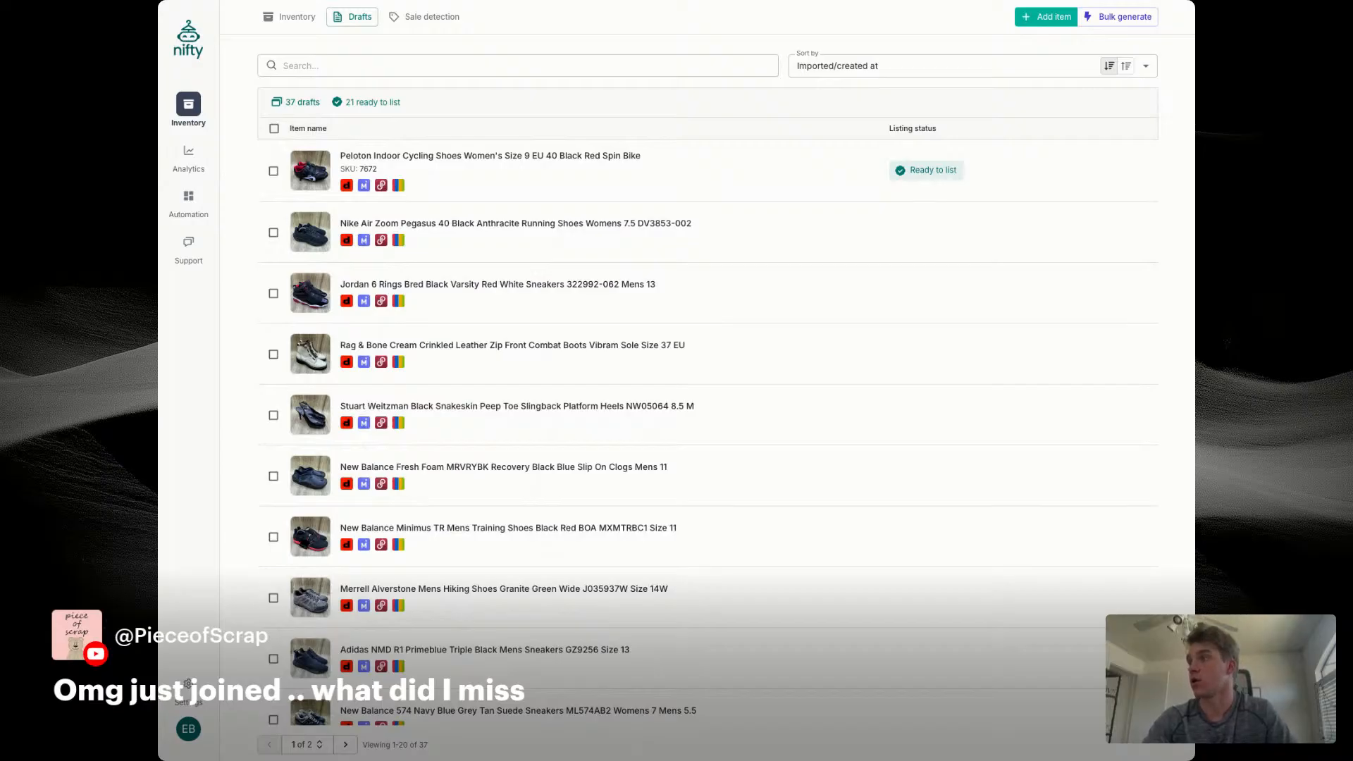
left_click(289, 17)
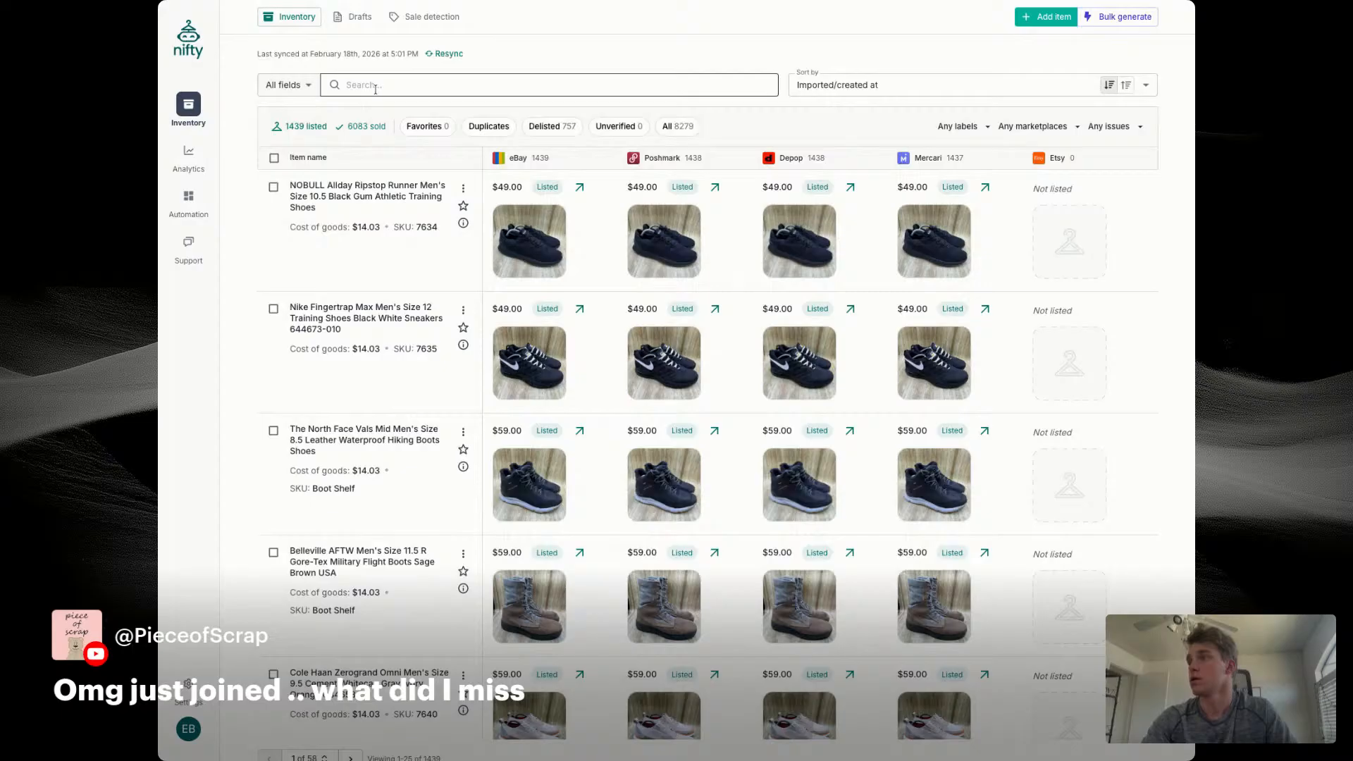
left_click(372, 85)
type("oofos")
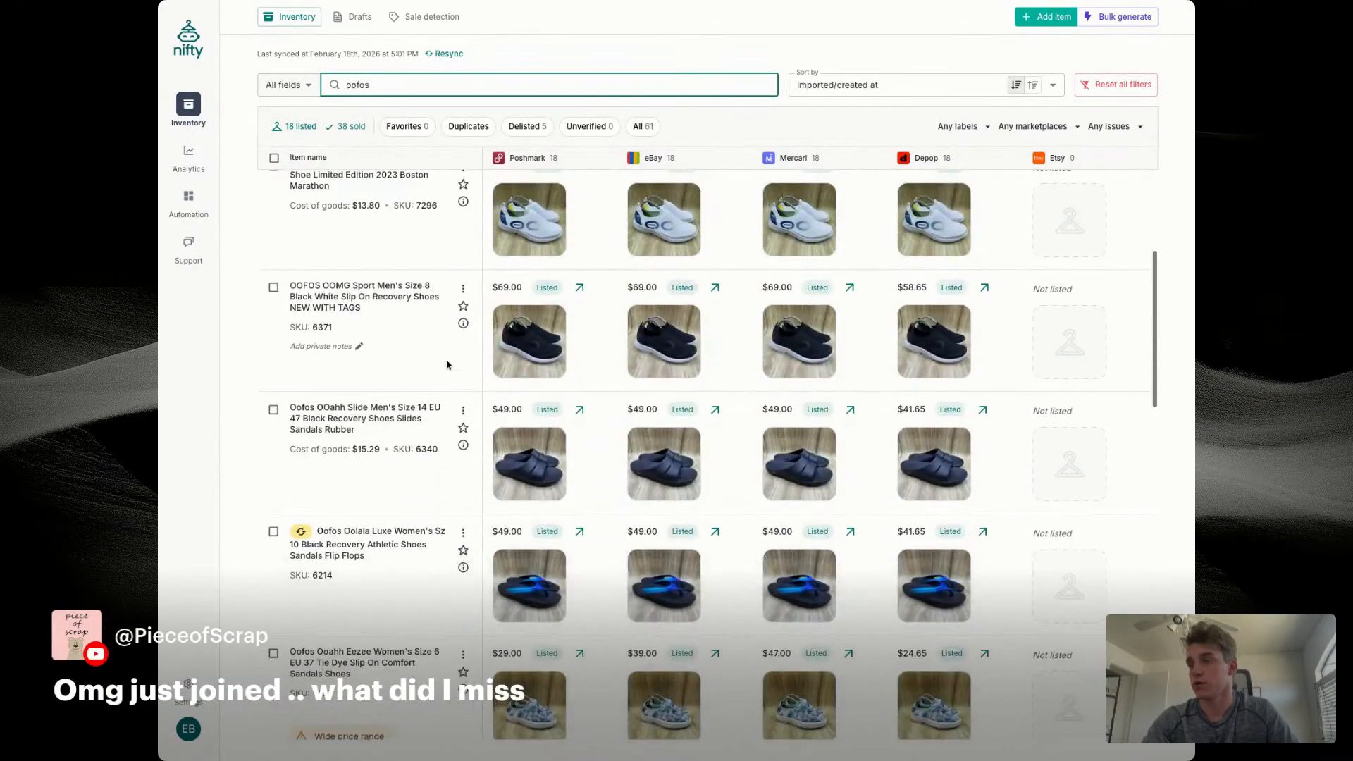
scroll(454, 246, "down", 9)
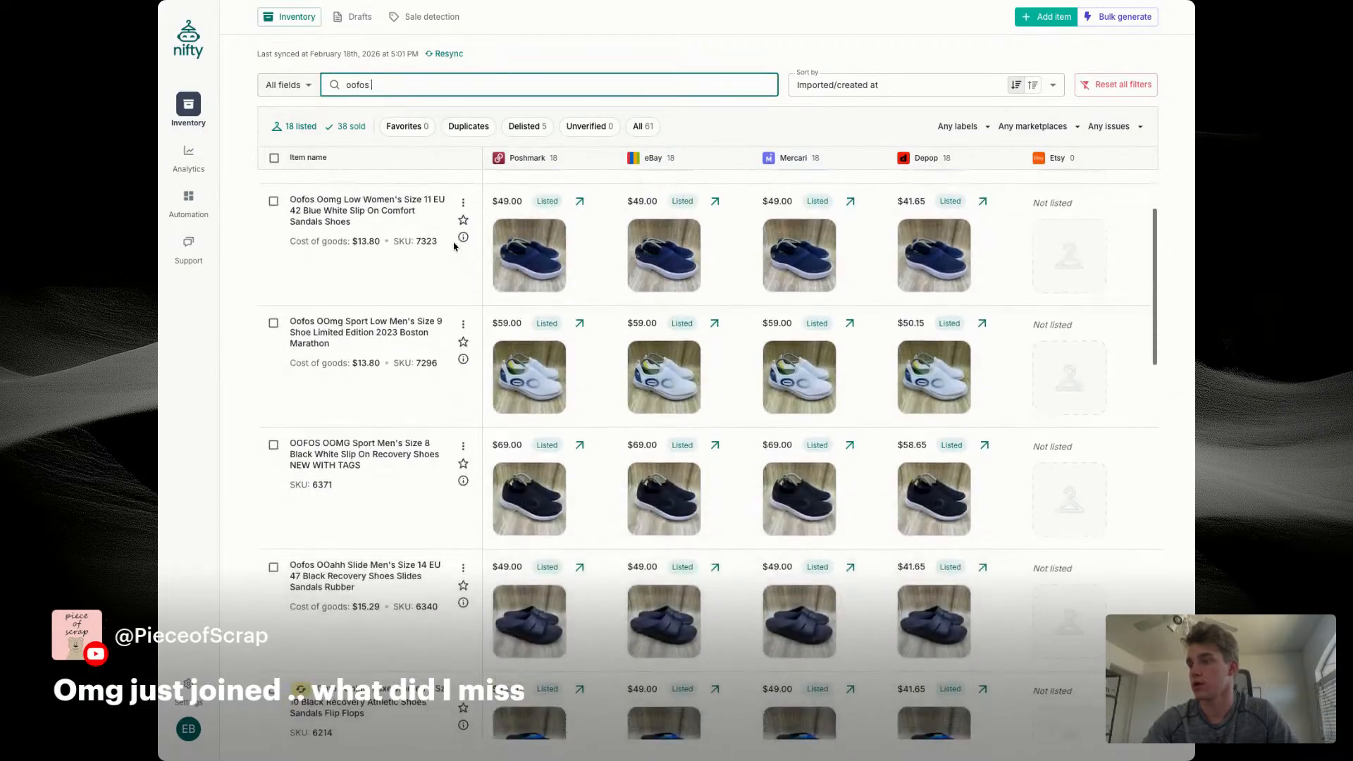
scroll(454, 247, "down", 10)
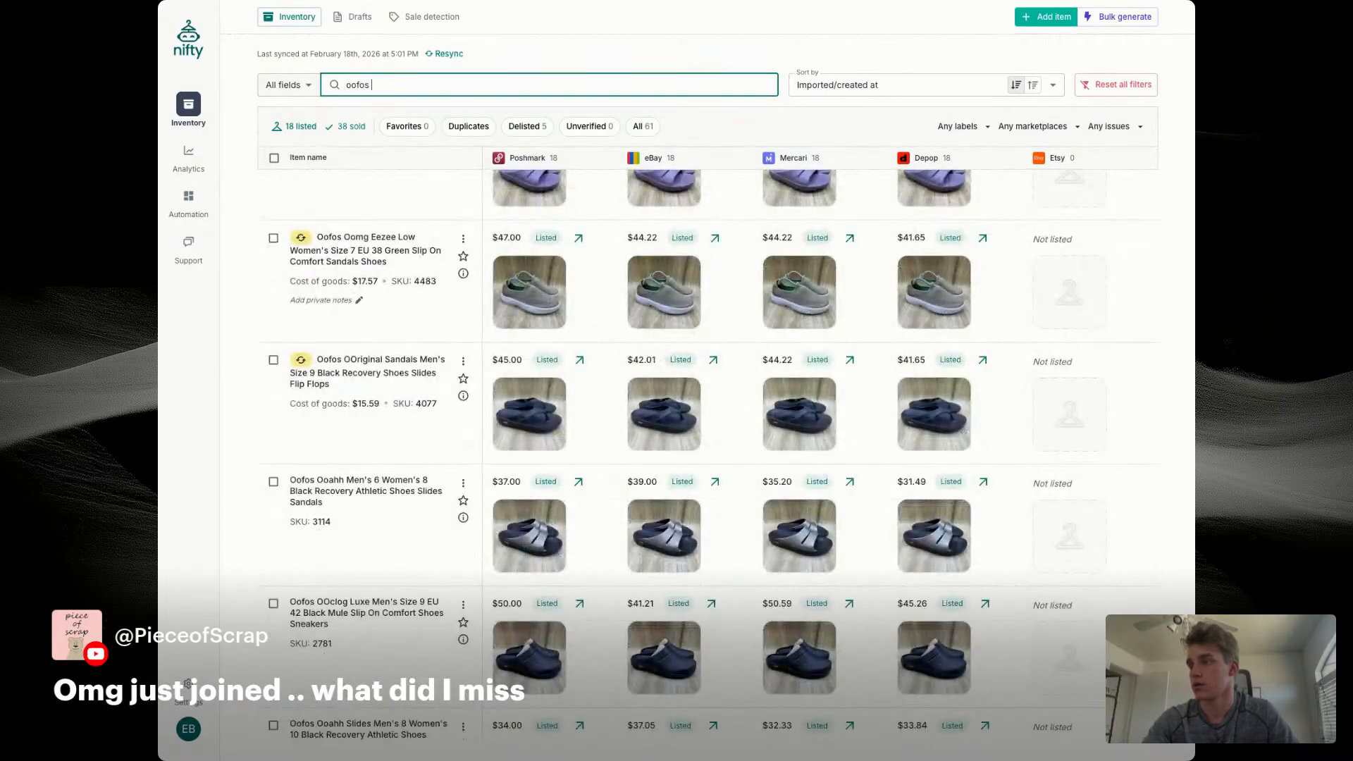
left_click(346, 126)
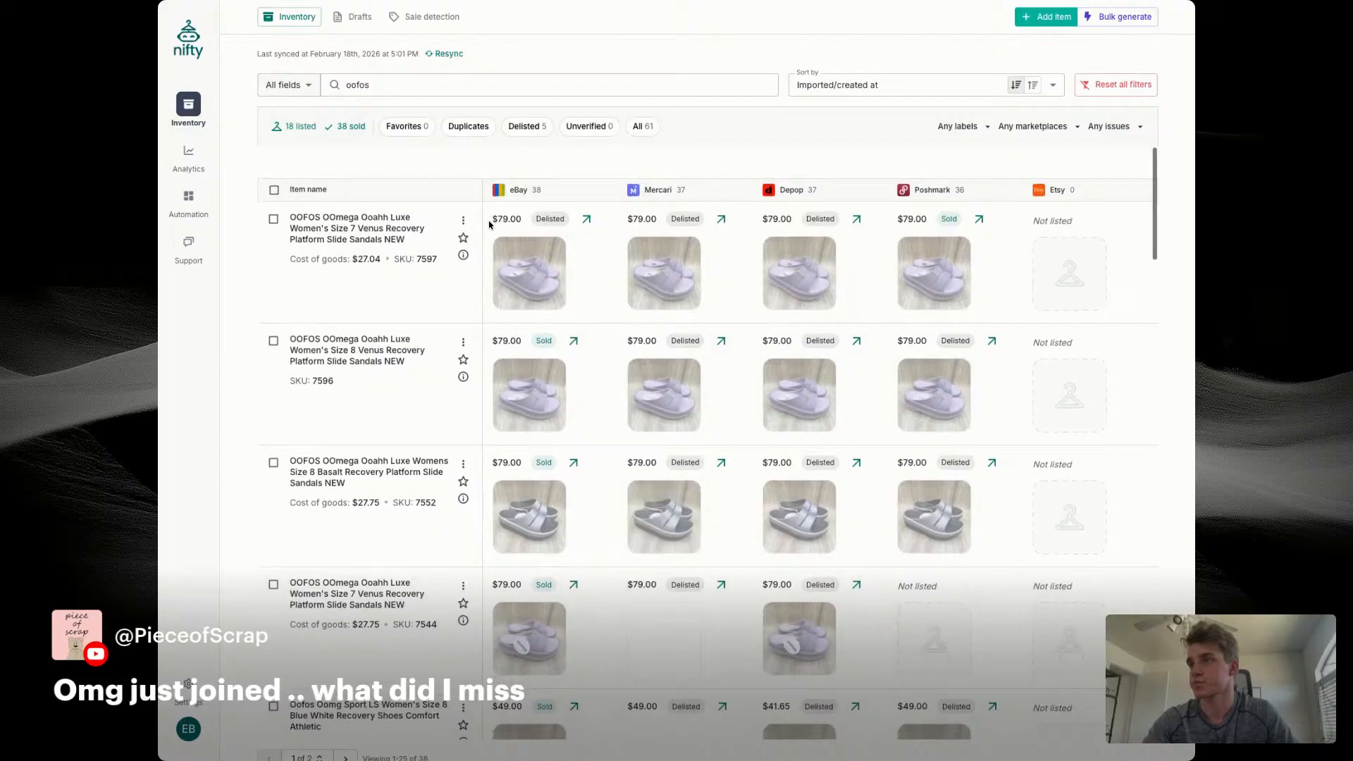
Step: Start a new item from the OOFOS OOmega Ooahh Luxe women's size 8 Basalt listing and replace its photos with new ones
left_click(463, 432)
left_click(486, 475)
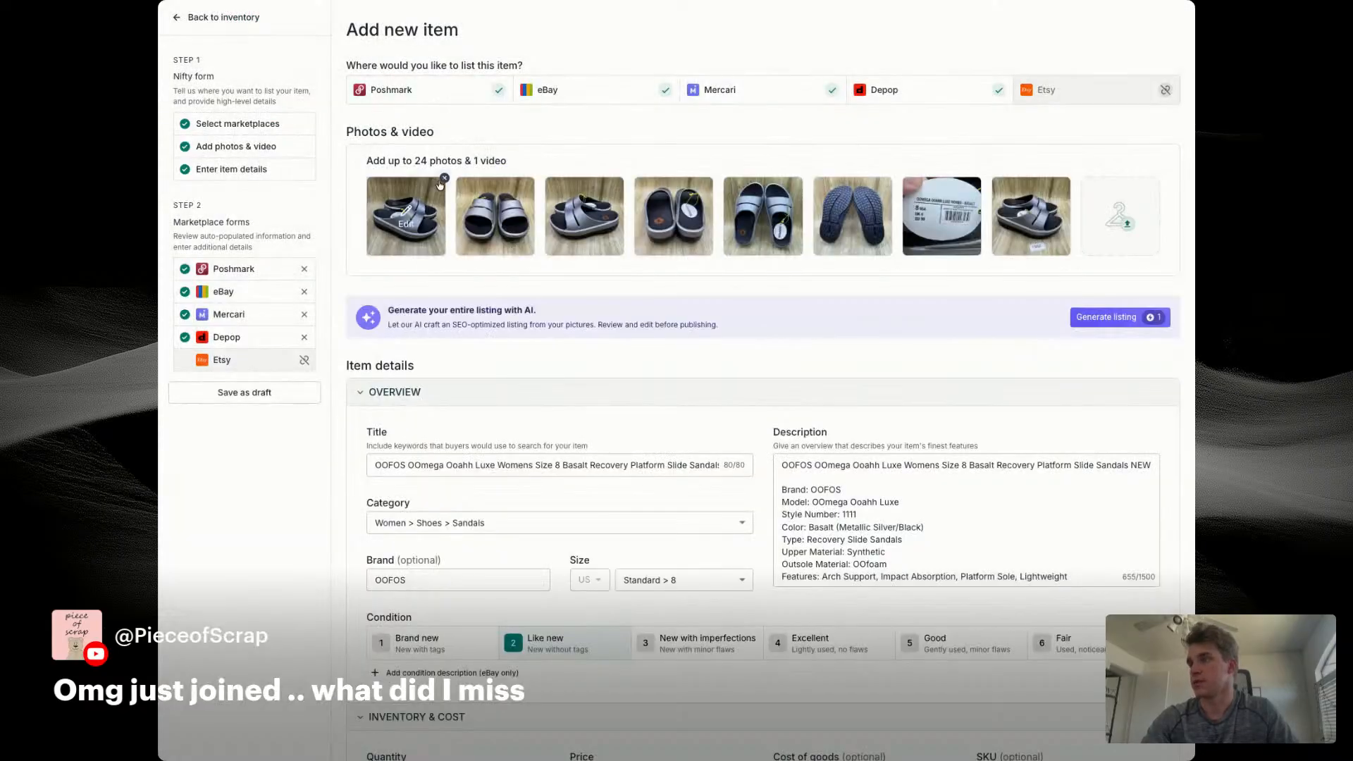
left_click(442, 180)
left_click(442, 181)
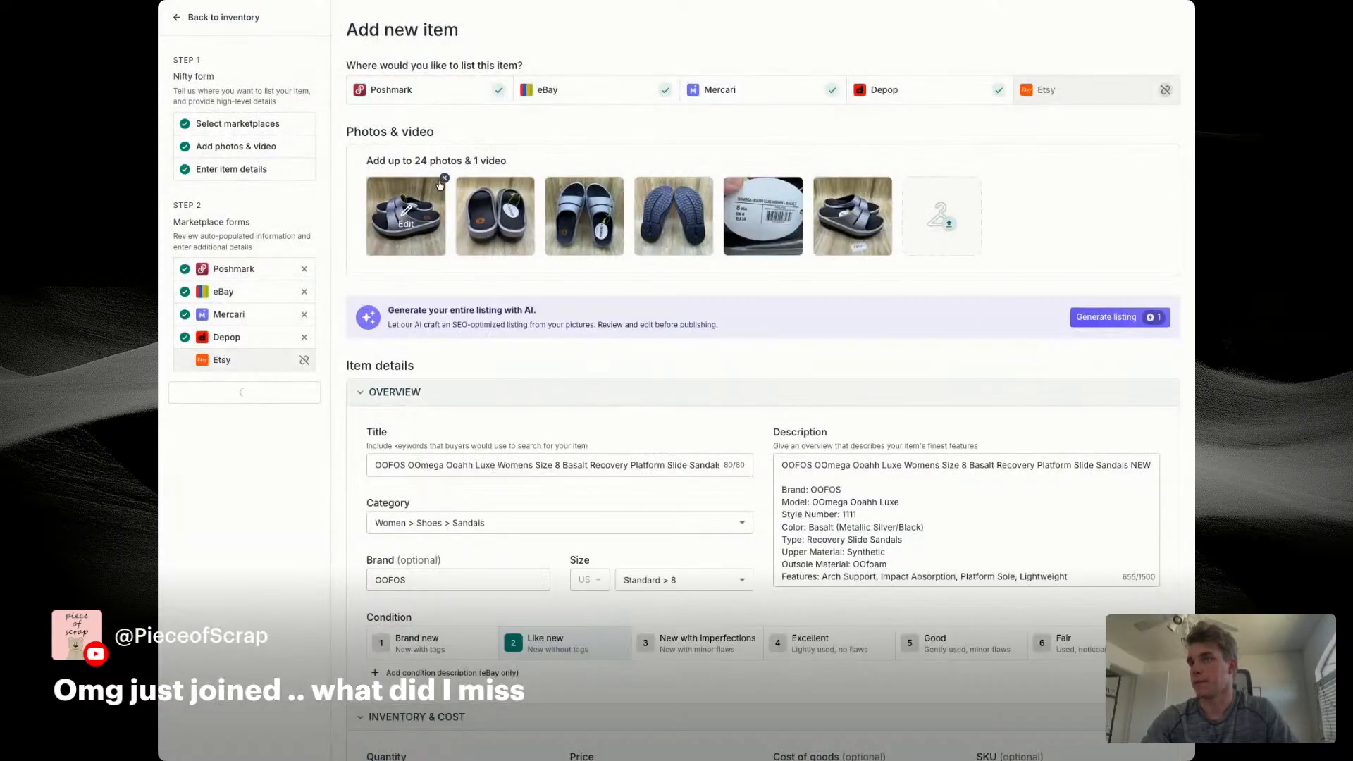
left_click(442, 181)
left_click(442, 180)
left_click(442, 181)
left_click(443, 180)
left_click(442, 179)
left_click(443, 180)
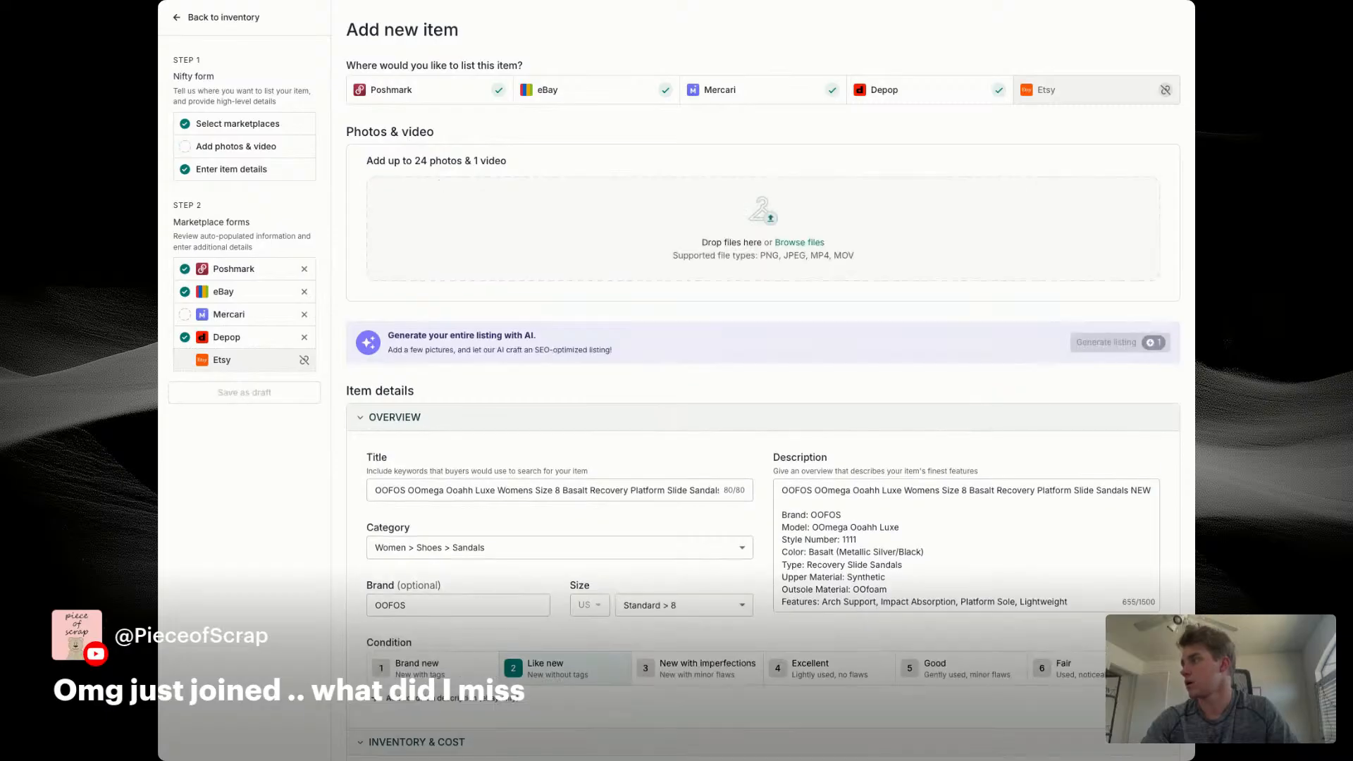
left_click_drag(637, 200, 640, 202)
Step: Set the new OOFOS item's SKU to 7674
scroll(755, 317, "down", 4)
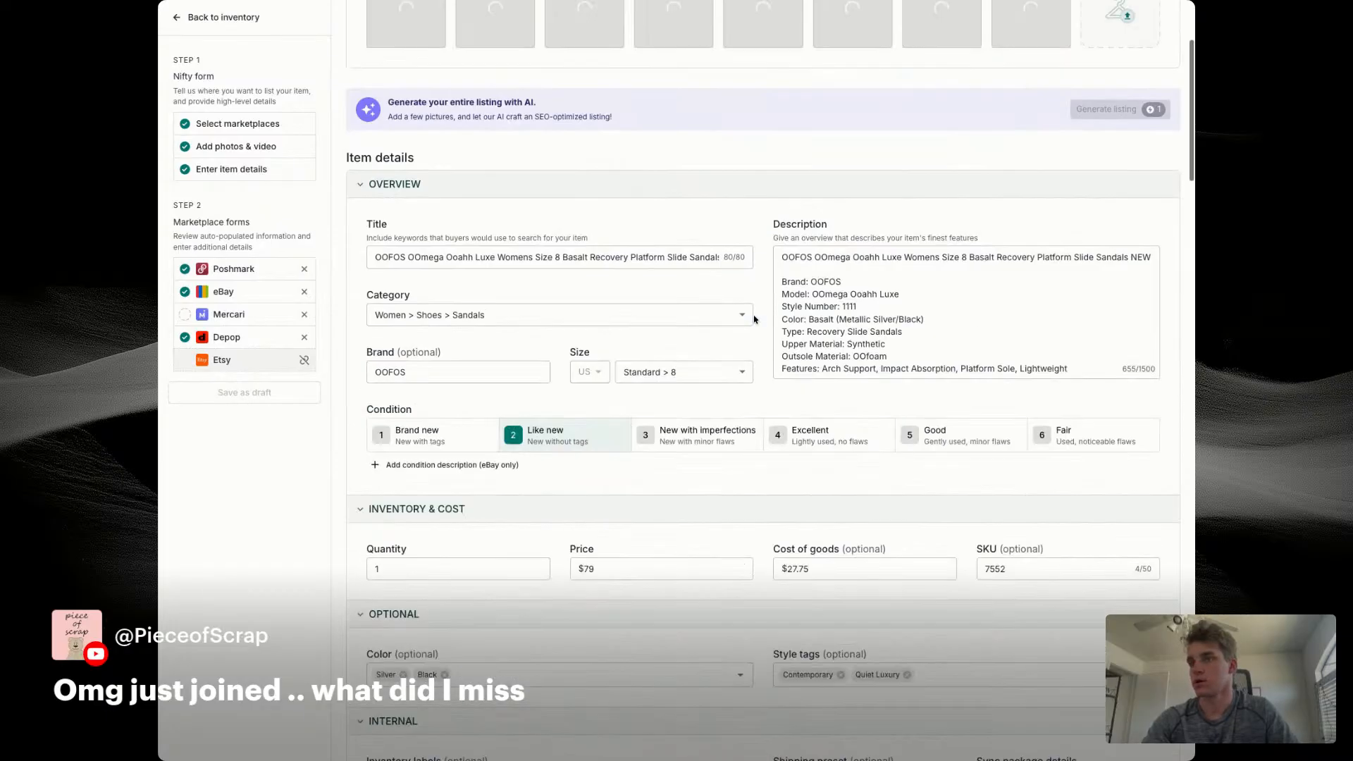
double_click(997, 535)
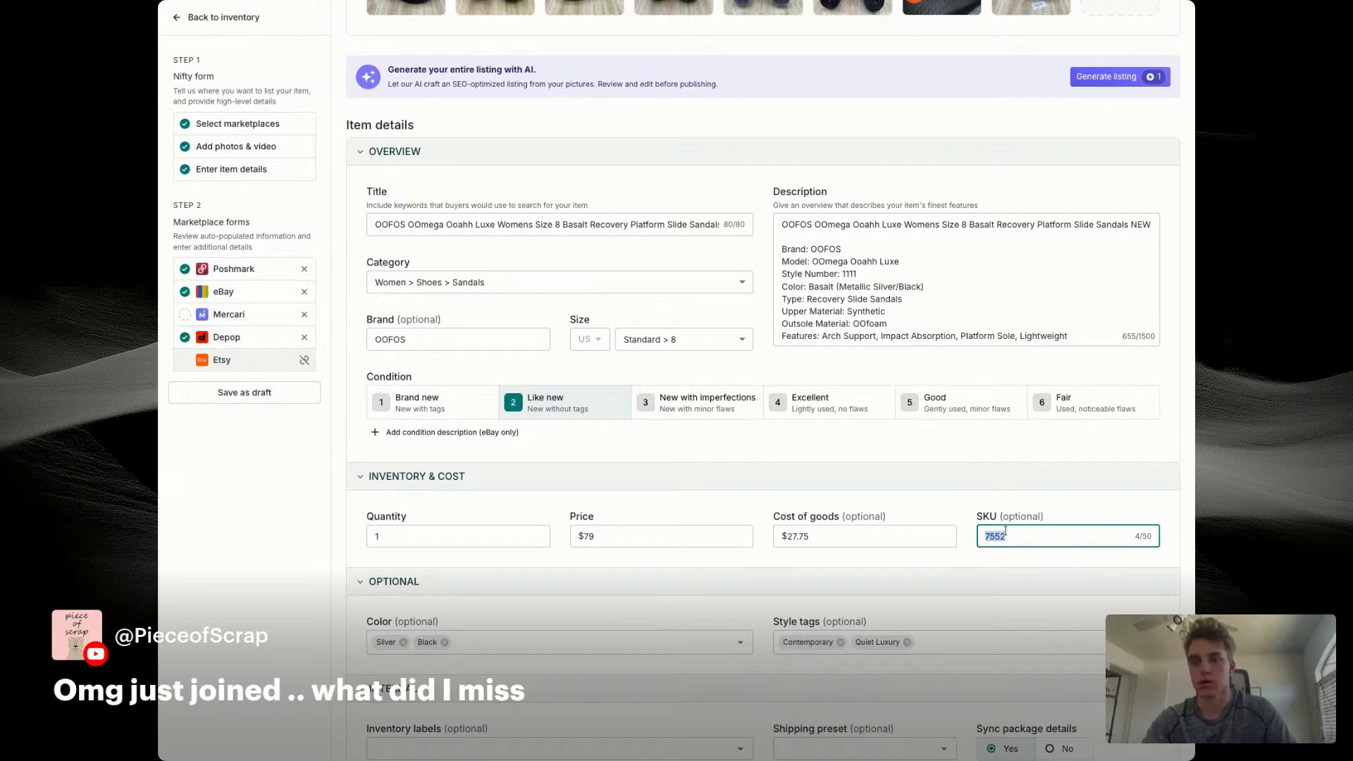
type("7552")
scroll(678, 382, "down", 10)
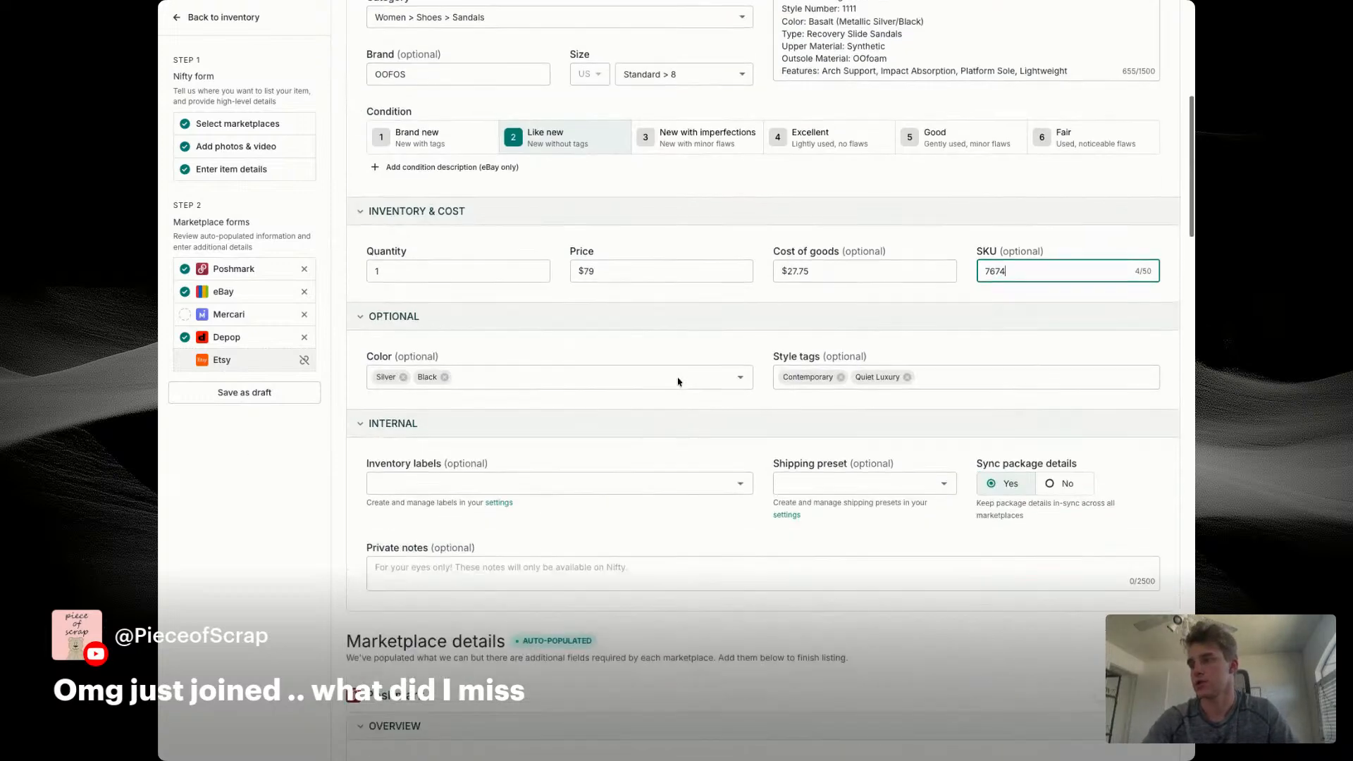
Step: Change the OOFOS item's size to 11 in both the title and the standard size selection
scroll(678, 382, "down", 8)
scroll(677, 382, "up", 17)
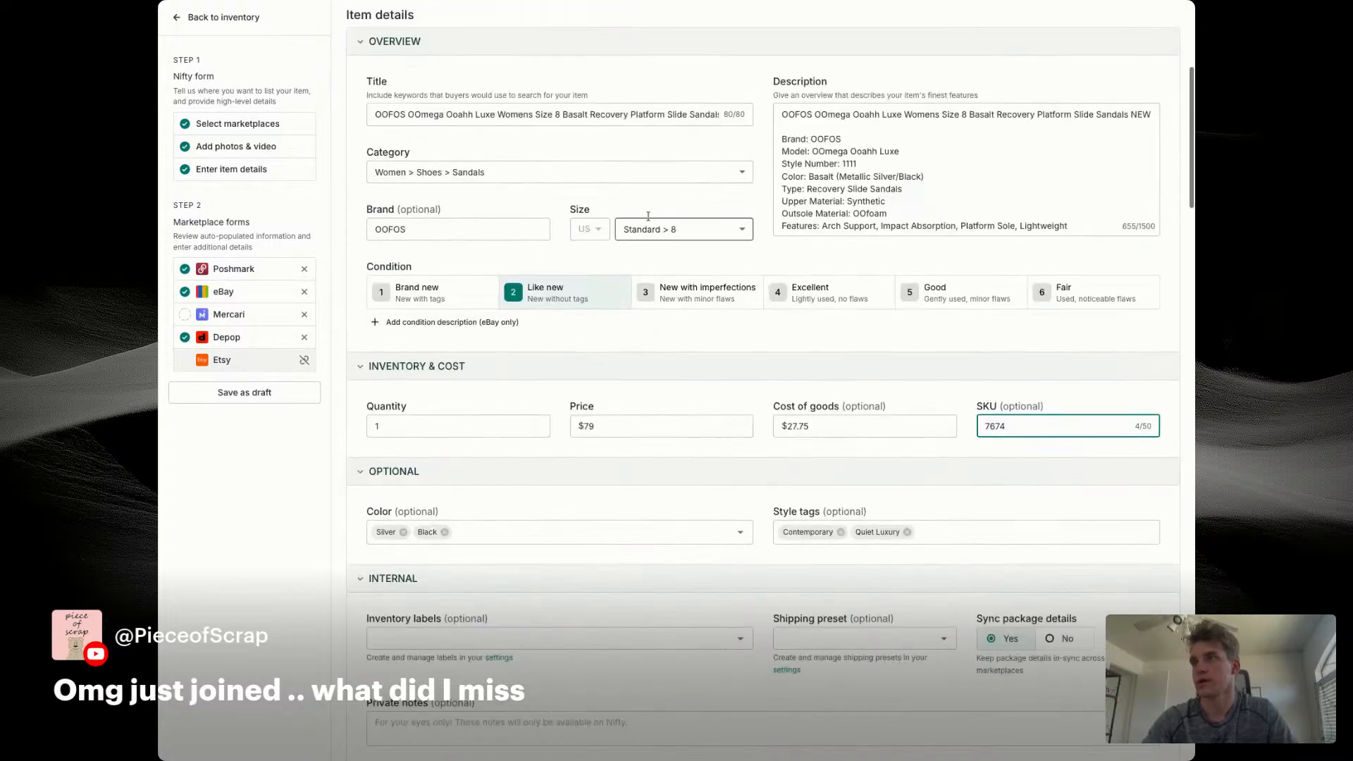
left_click(557, 115)
key("BackSpace")
type("11")
left_click(677, 244)
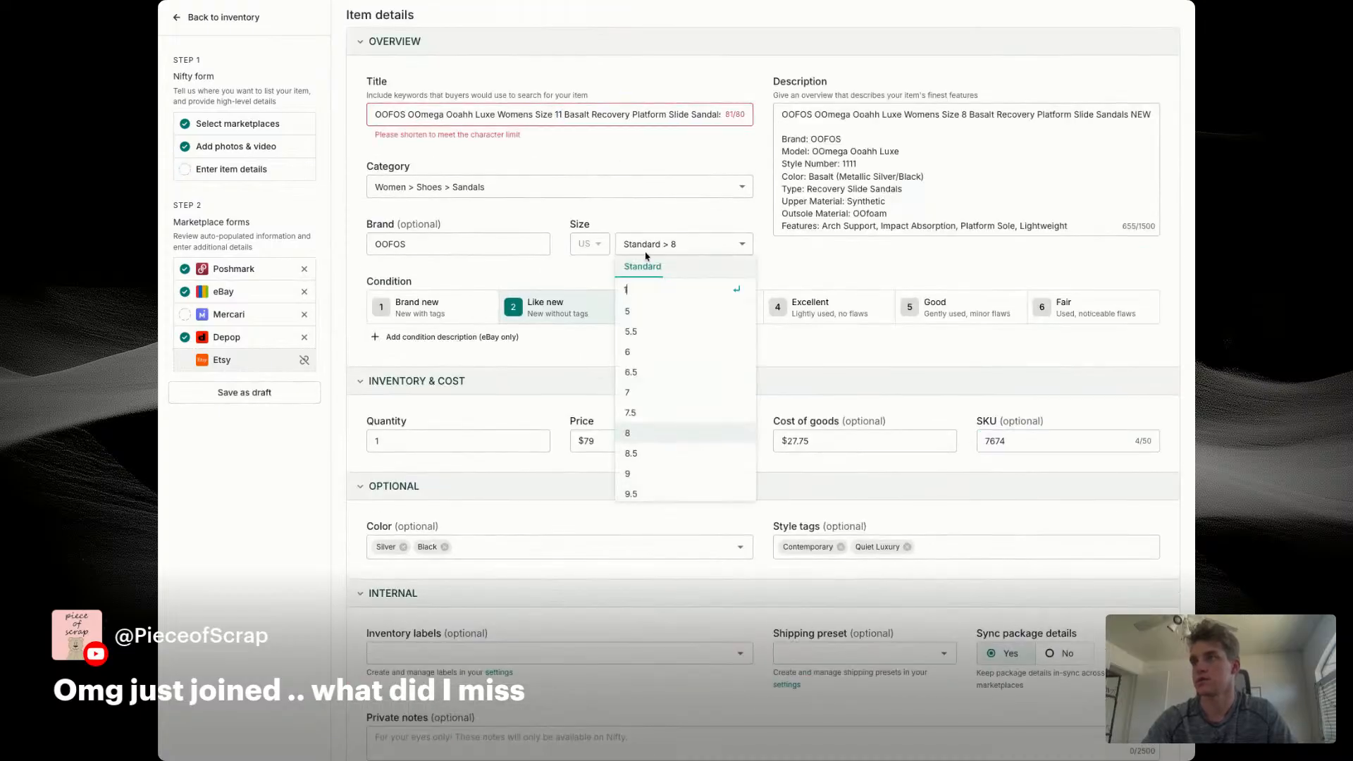
type("11")
key("Return")
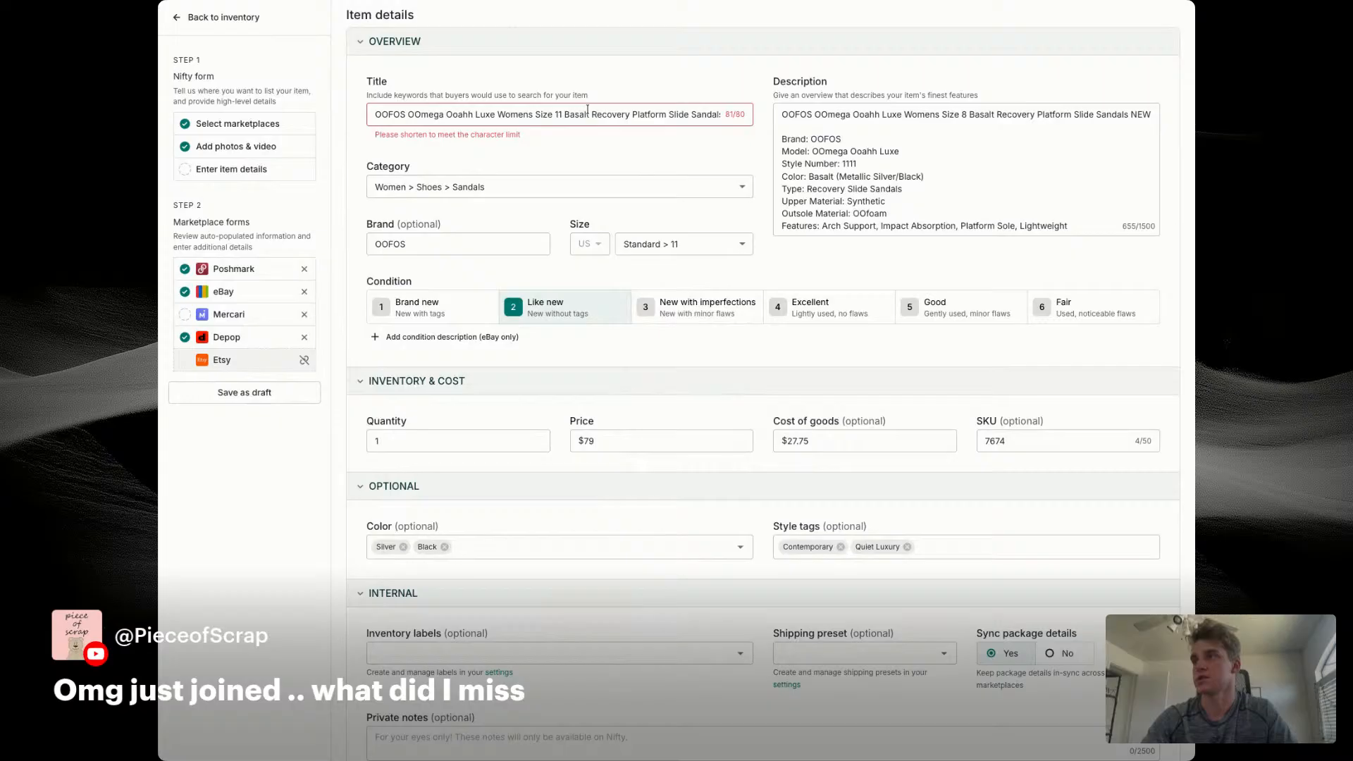
Step: Shorten "Sandals" to "Sandal" in the title and replace the description's first line with the updated title
scroll(663, 117, "right", 2)
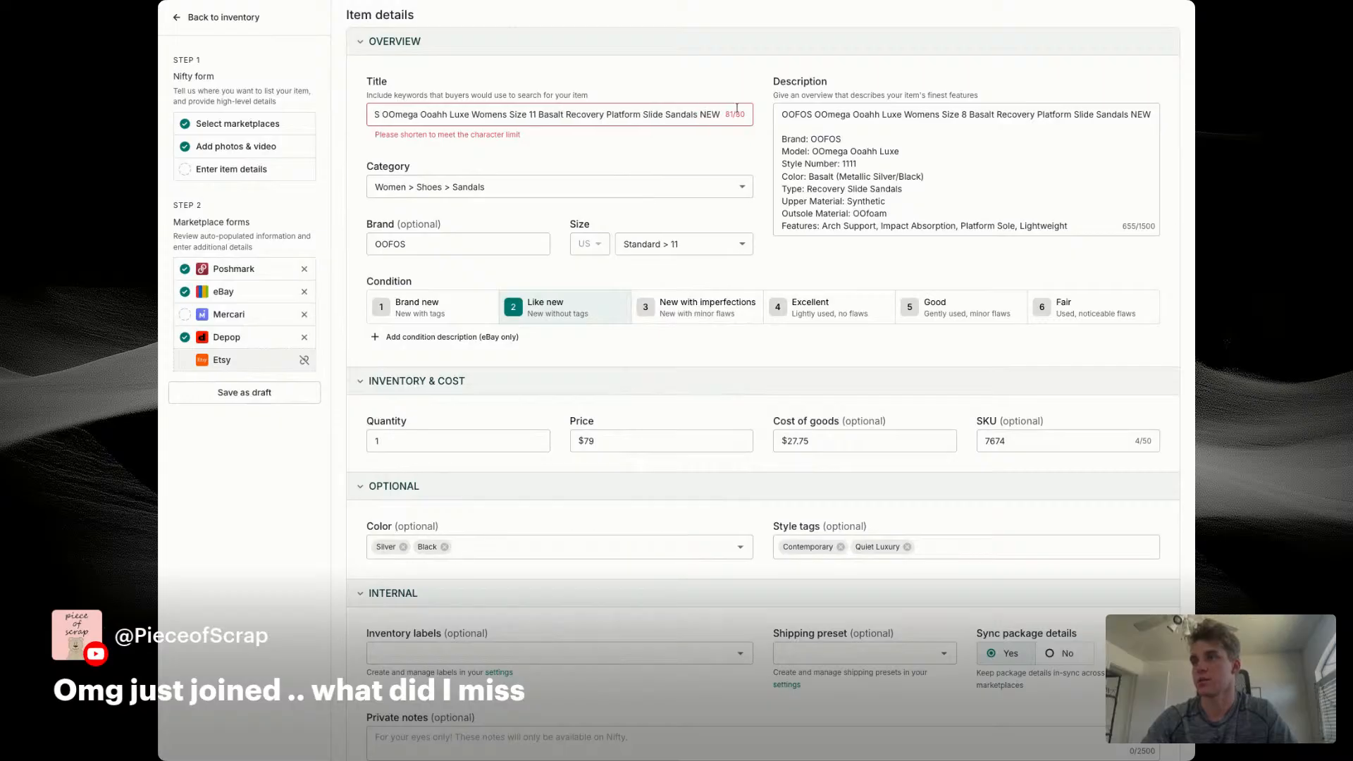
left_click(701, 115)
key("BackSpace")
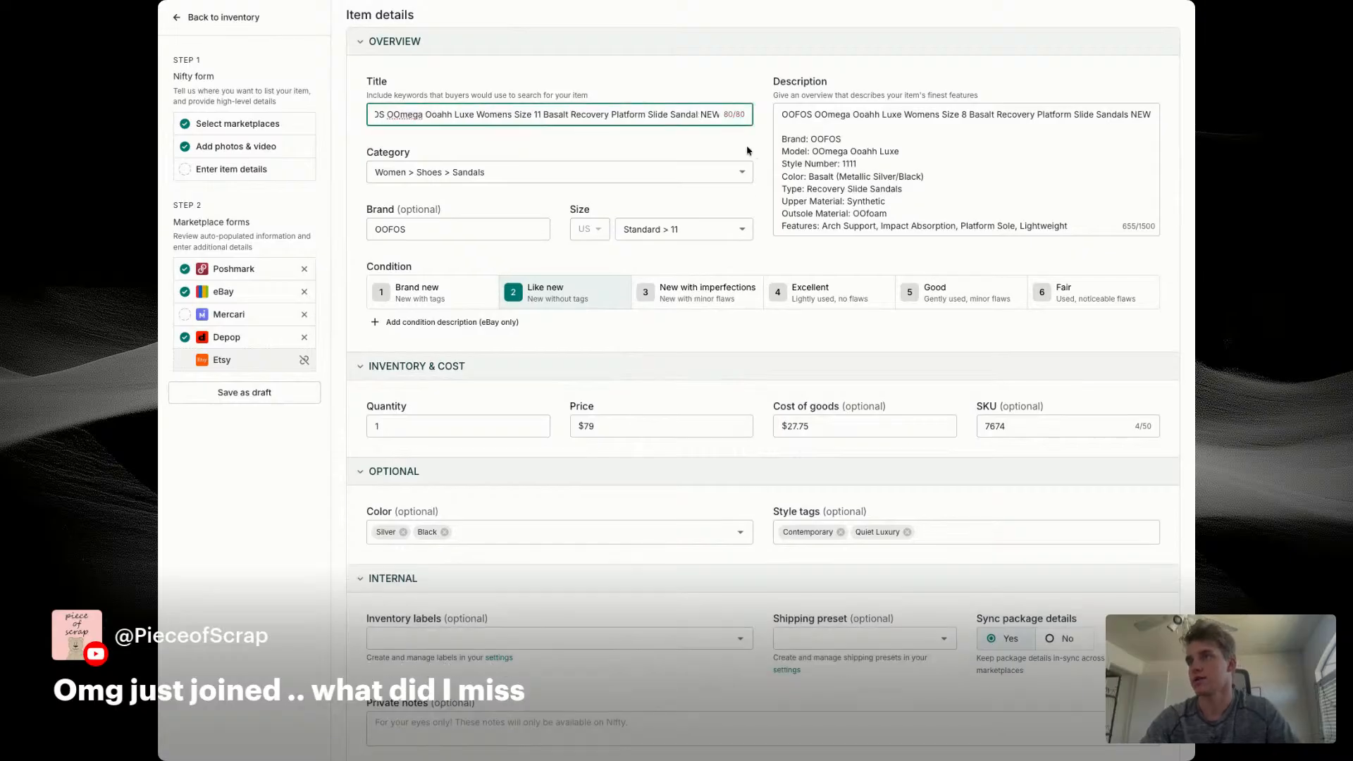
triple_click(640, 117)
key("super+c")
triple_click(922, 116)
key("super+v")
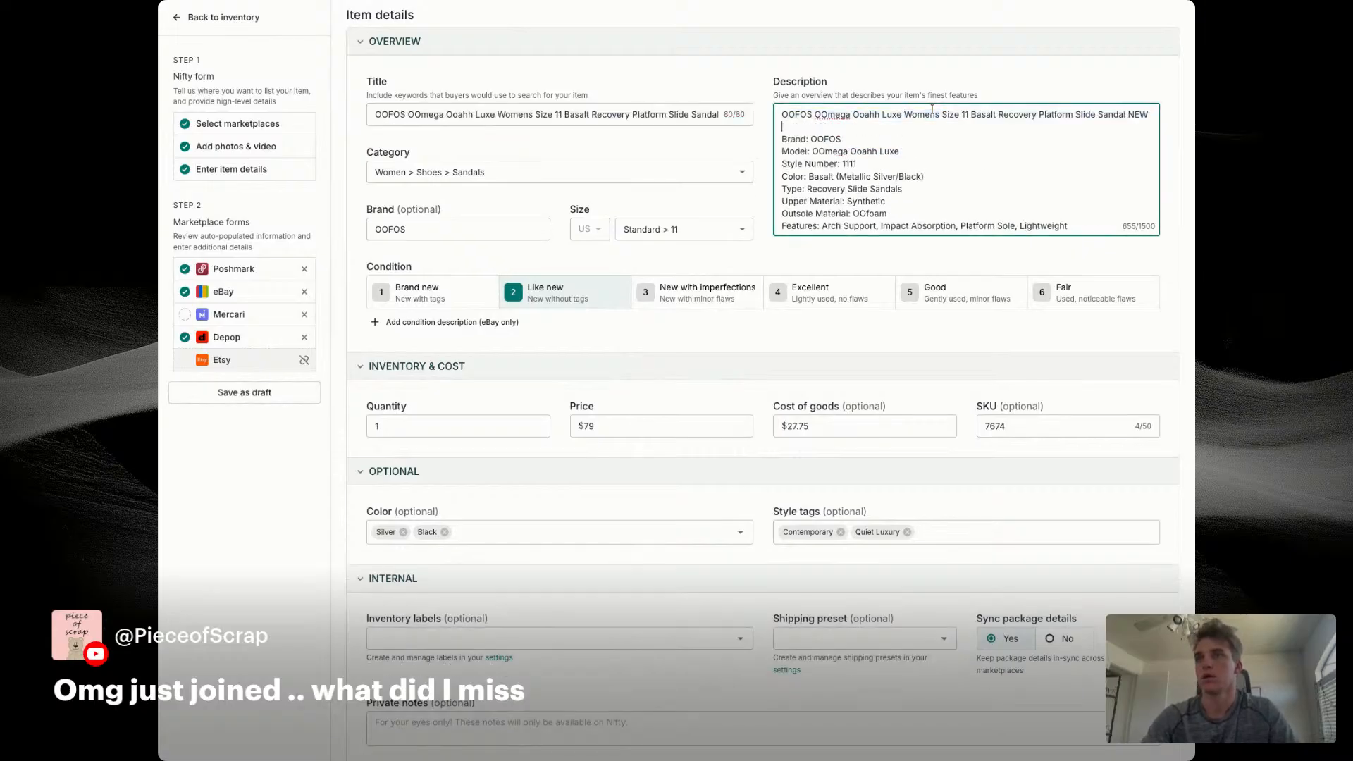
Step: Set the eBay minimum offer to $50 and the auto-accept price to $70
scroll(724, 193, "down", 10)
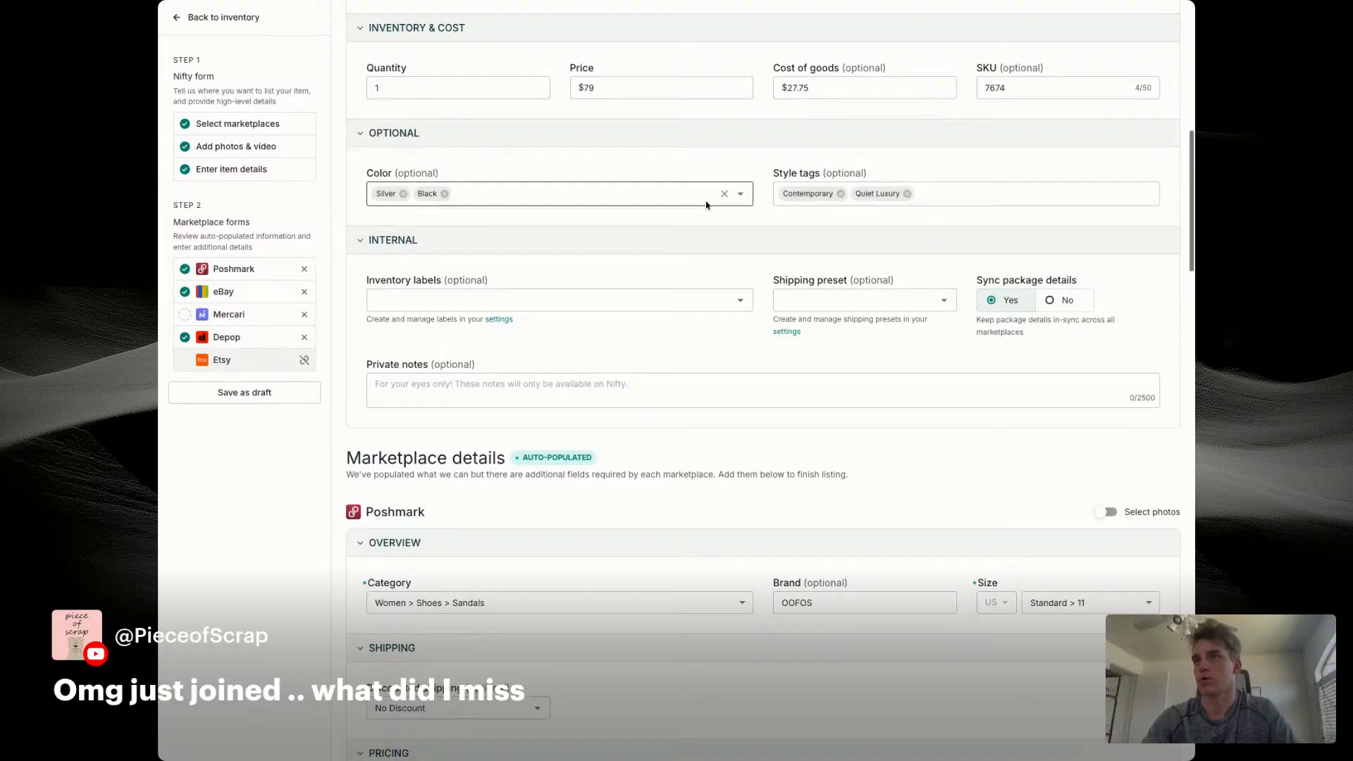
scroll(942, 426, "down", 5)
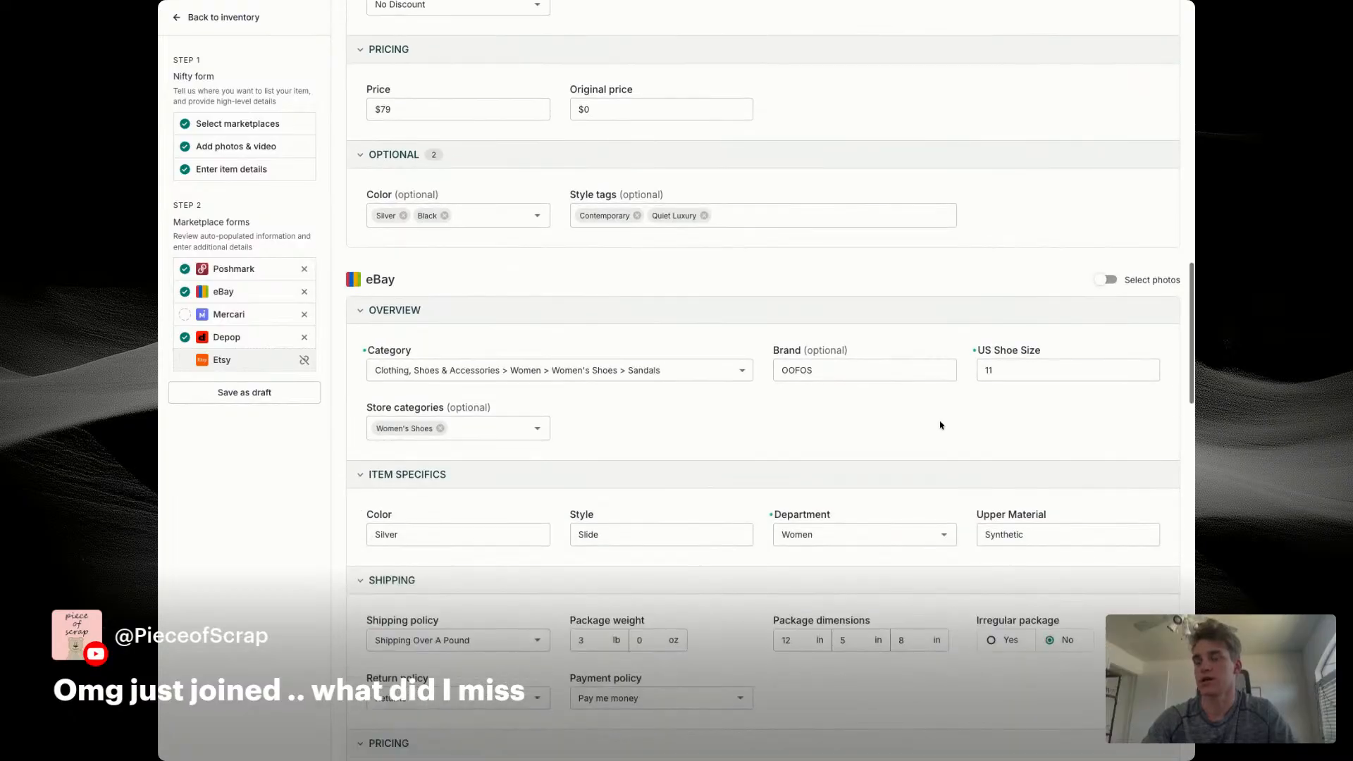
scroll(1021, 402, "down", 7)
left_click(815, 332)
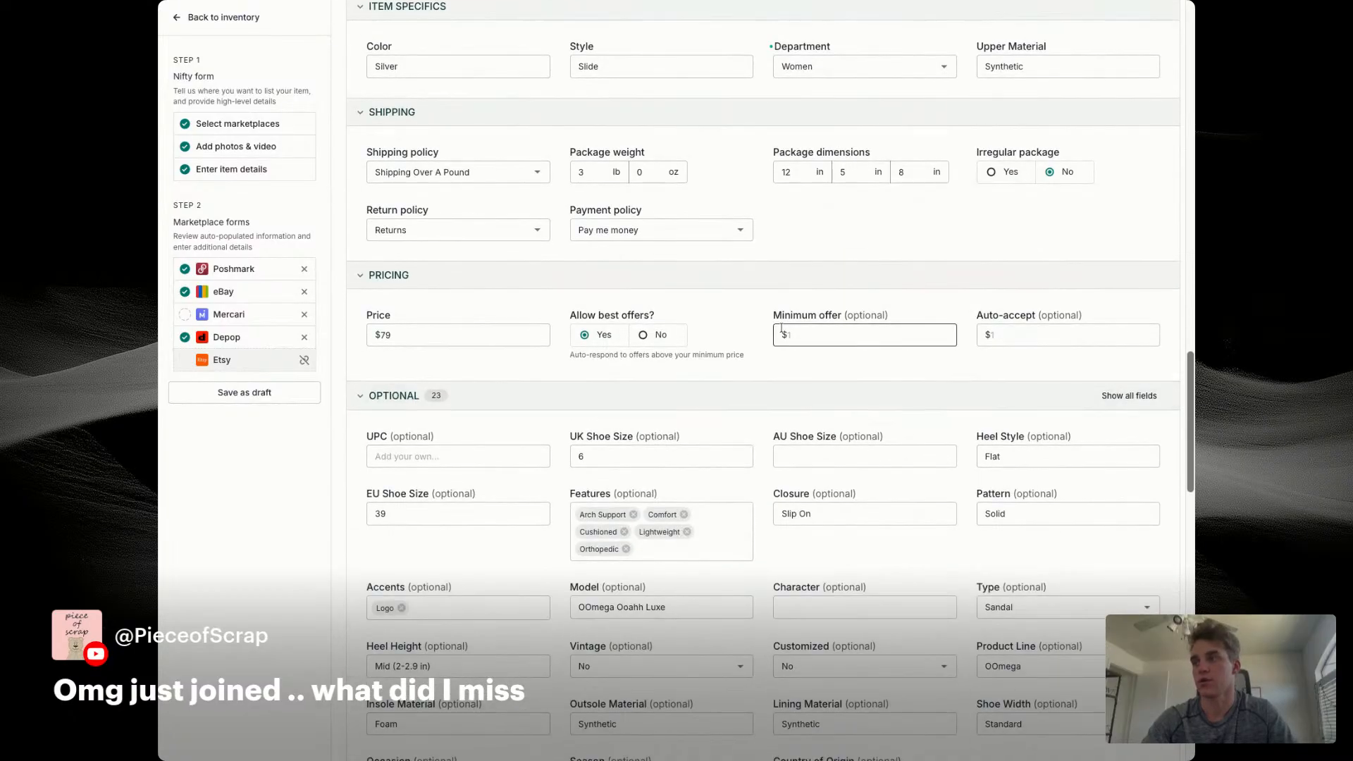
type("50")
key("Tab")
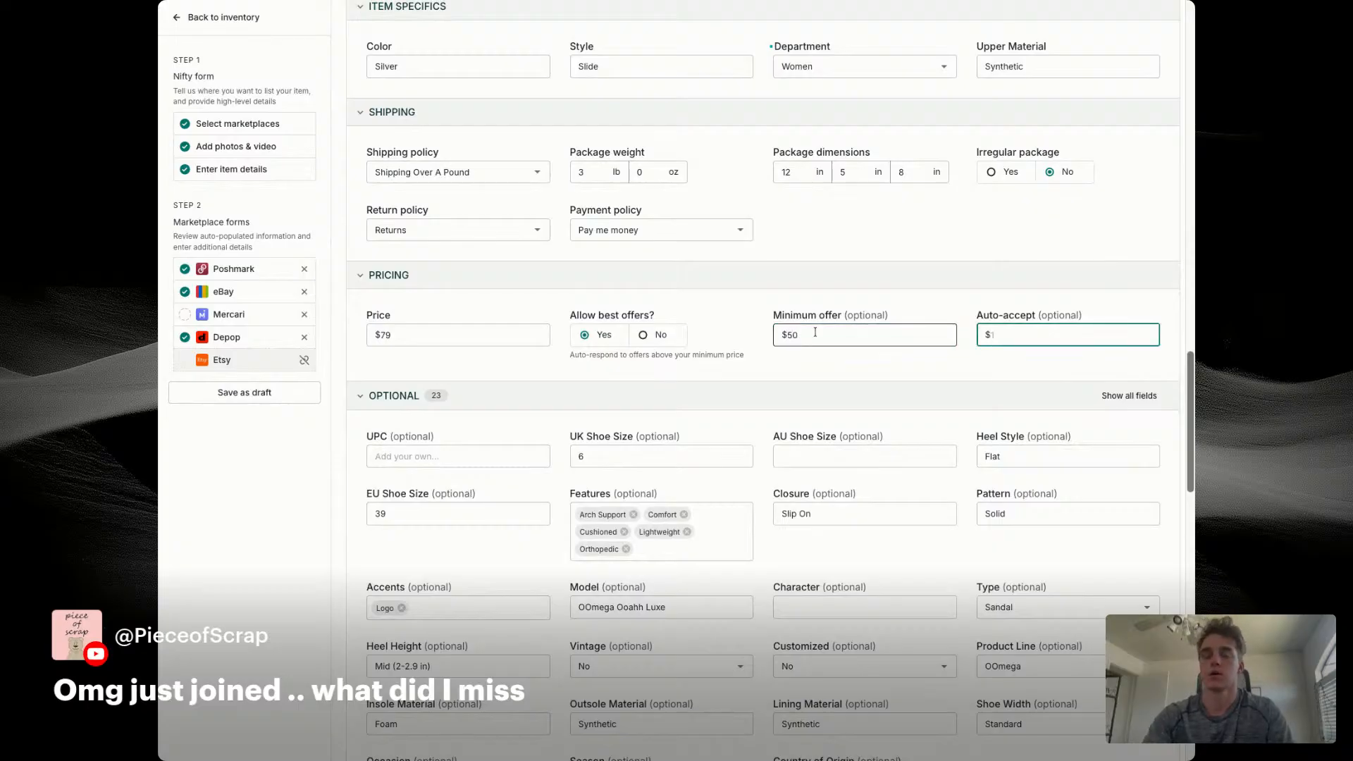
type("70")
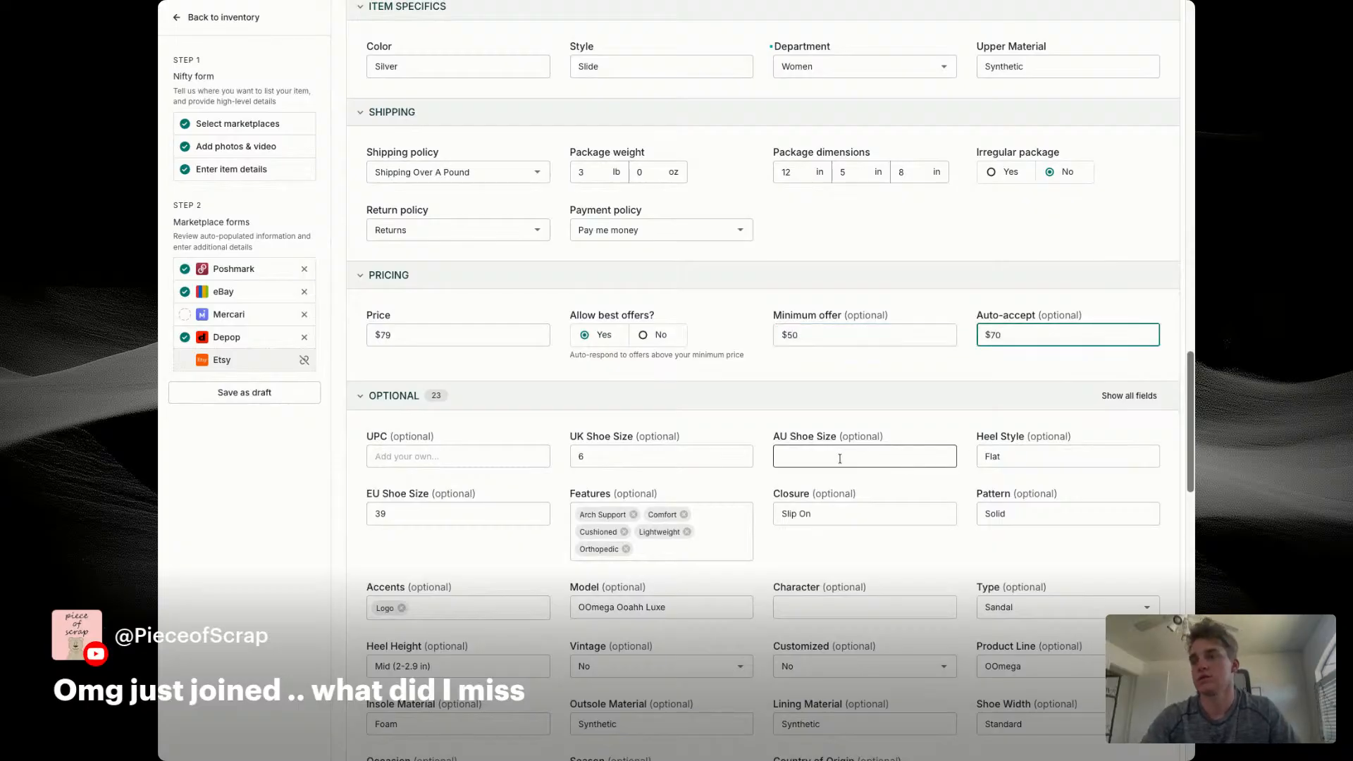
Step: Set the eBay listing's UK shoe size to 9 and EU shoe size to 42
left_click(622, 458)
scroll(597, 436, "down", 1)
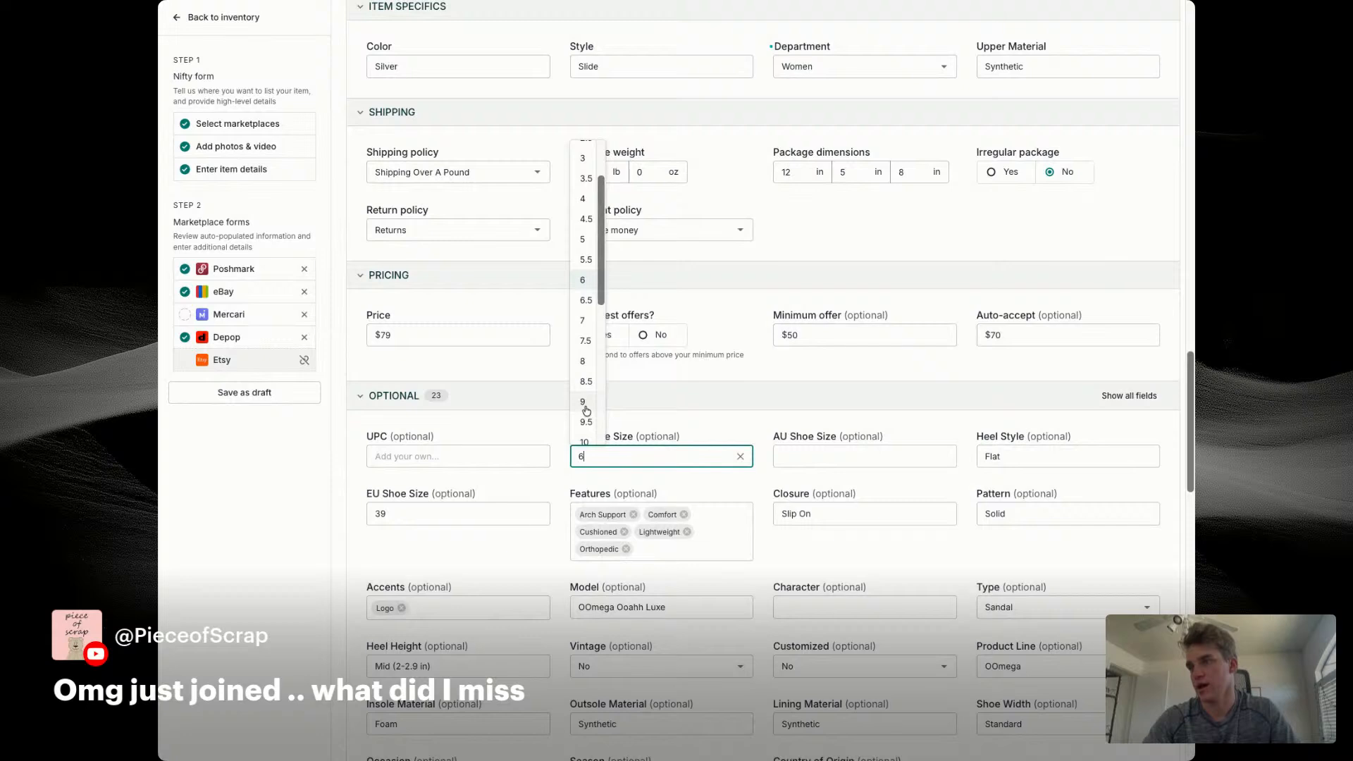
left_click(584, 403)
left_click(441, 497)
left_click(435, 511)
type("42")
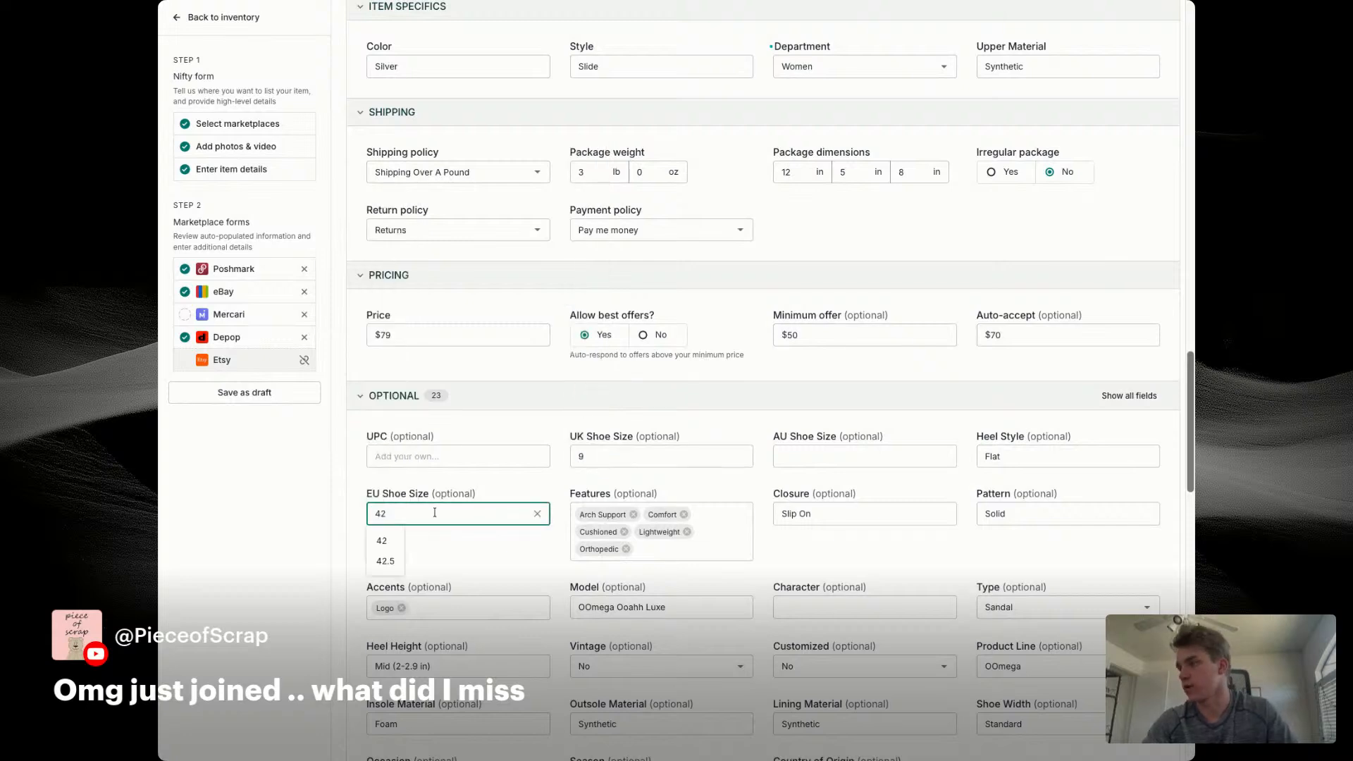
left_click(389, 543)
Step: Choose UPS Ground Saver - $4.99 as the Mercari shipping label and enable photo selection for the Depop listing
scroll(485, 550, "down", 10)
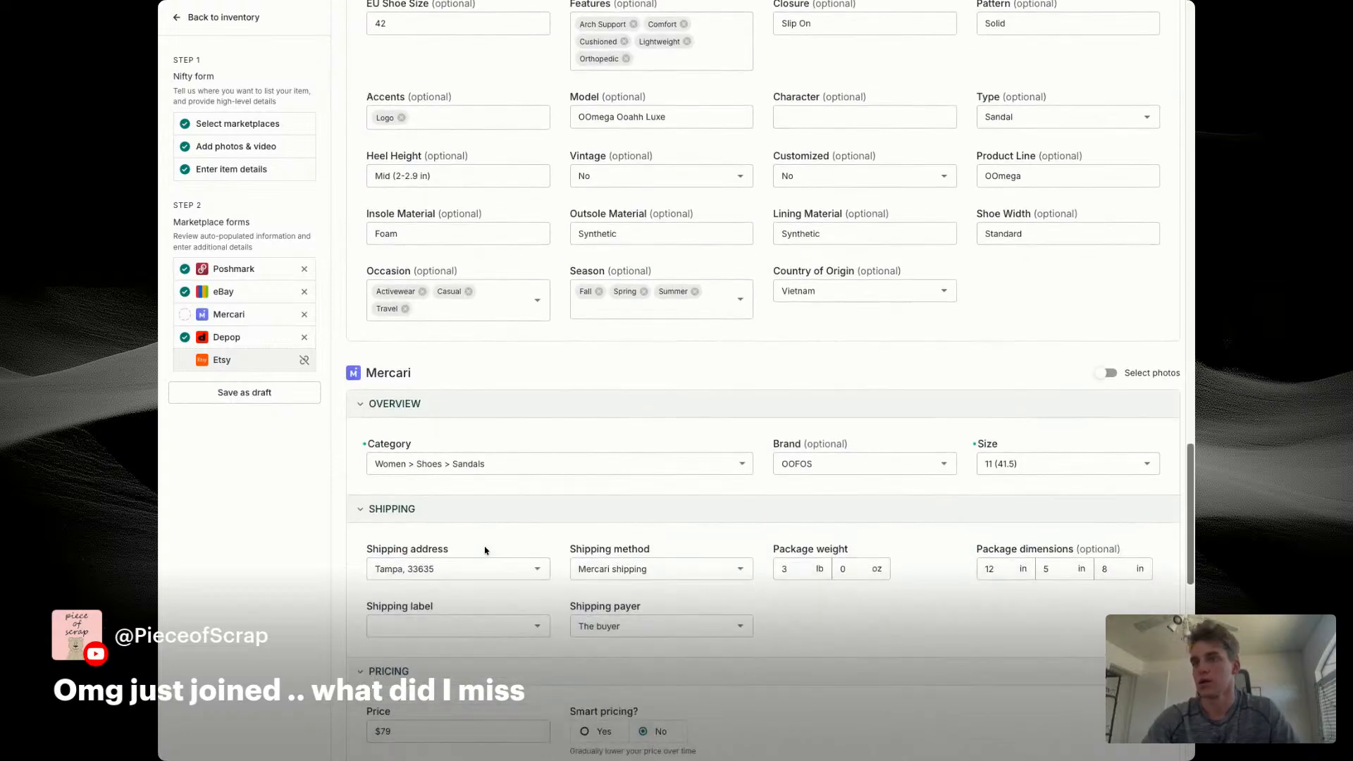
left_click(458, 269)
left_click(423, 302)
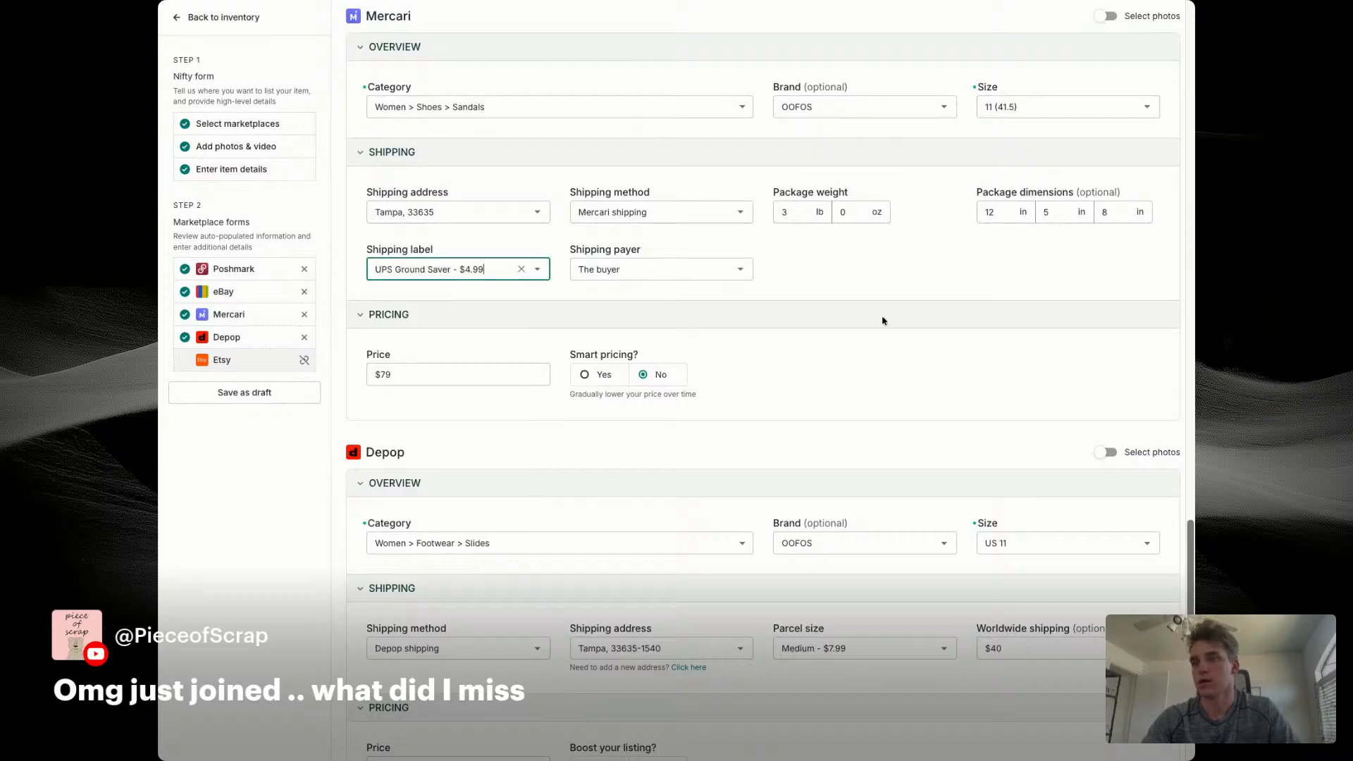
scroll(881, 317, "down", 2)
left_click(1105, 344)
scroll(894, 494, "down", 7)
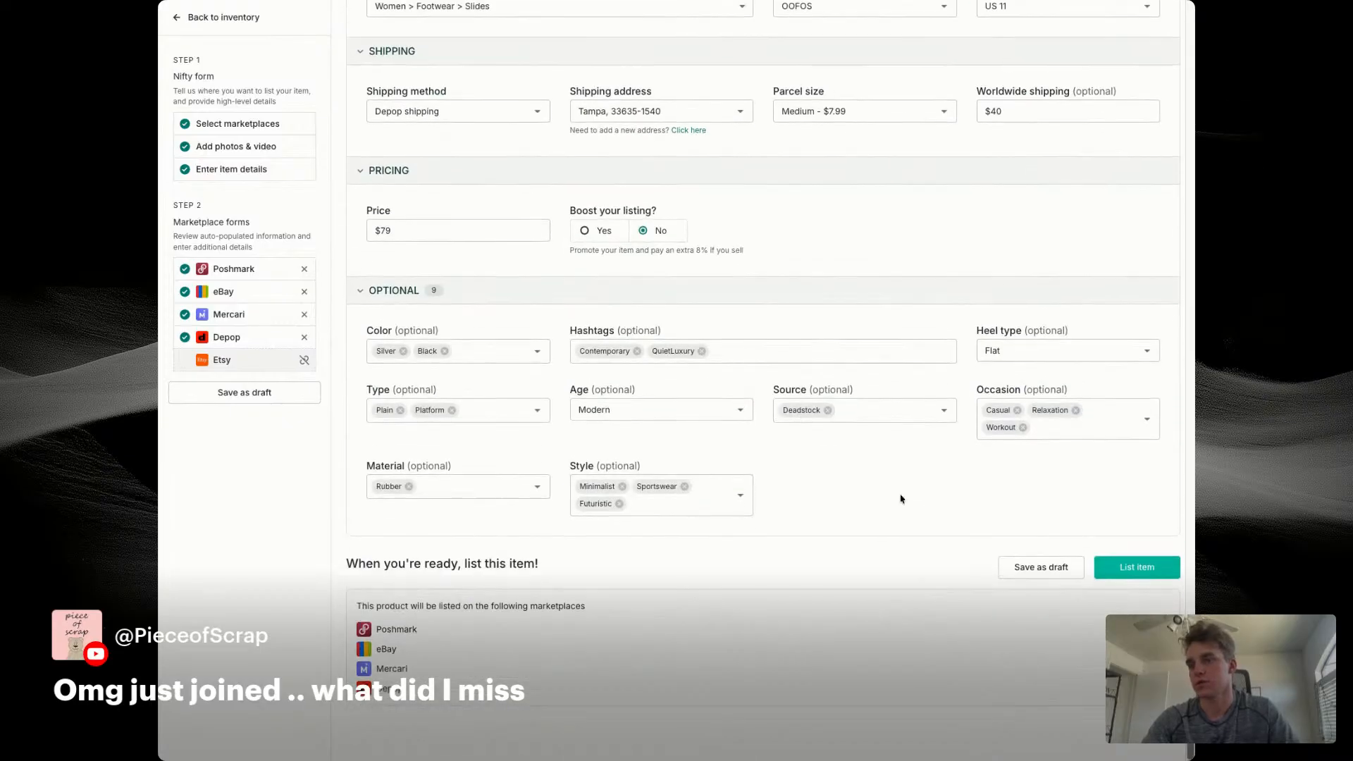
Step: Save the OOFOS item as a draft, mark it ready to list and return to the drafts
left_click(1040, 603)
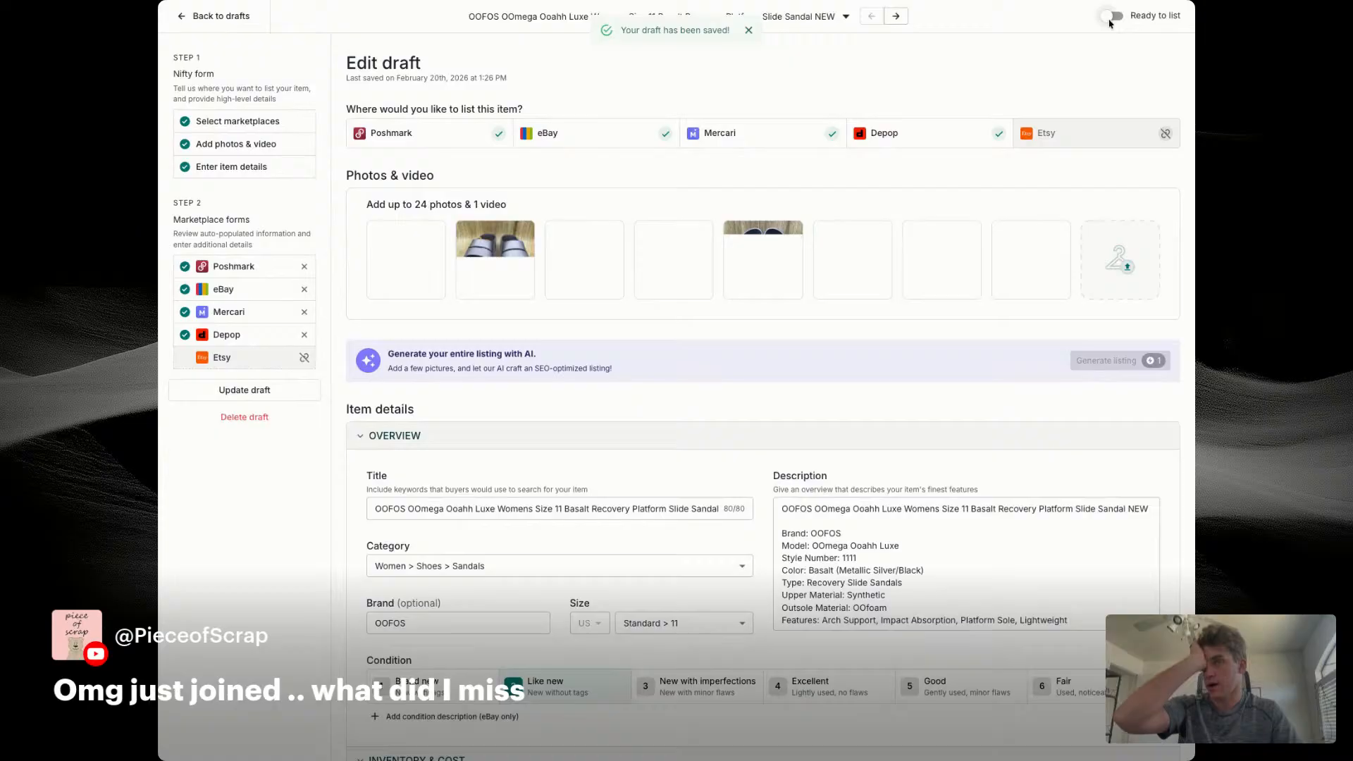
left_click(1111, 18)
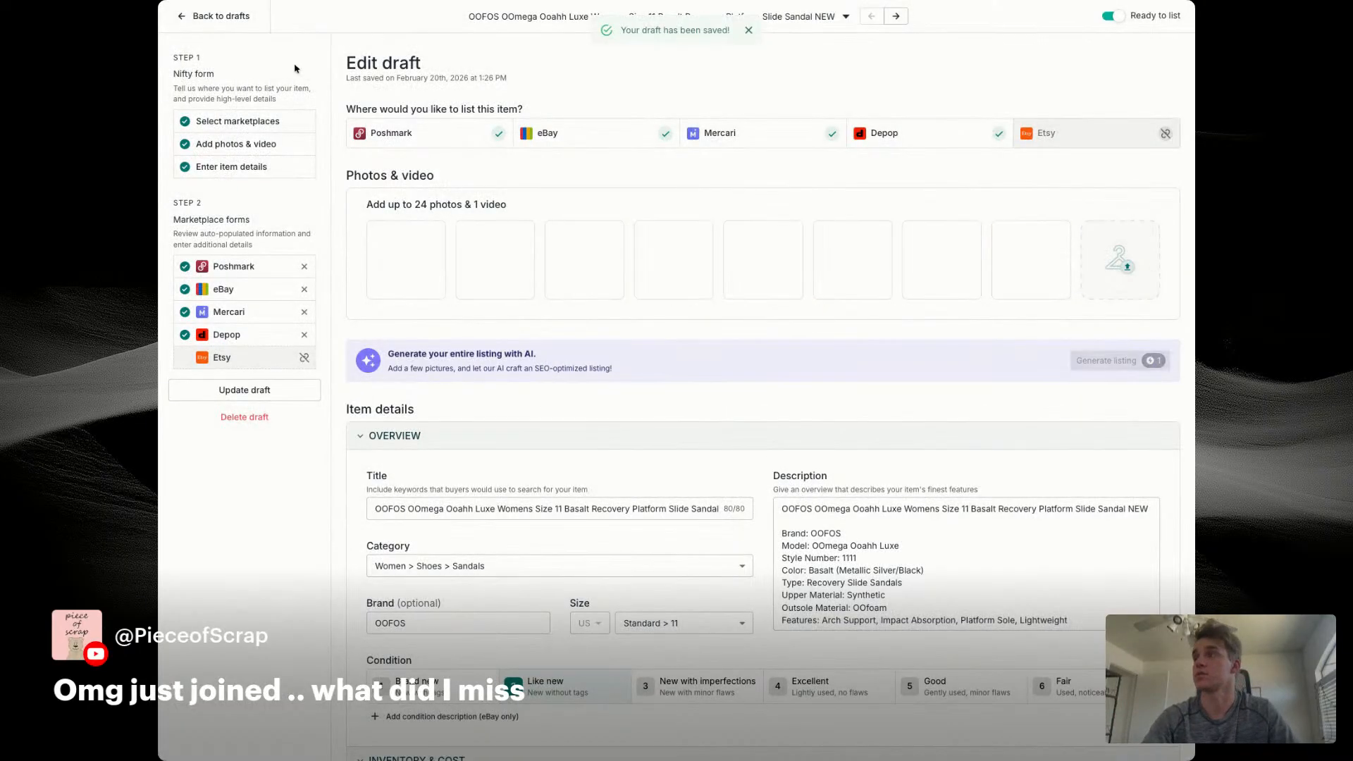
left_click(219, 17)
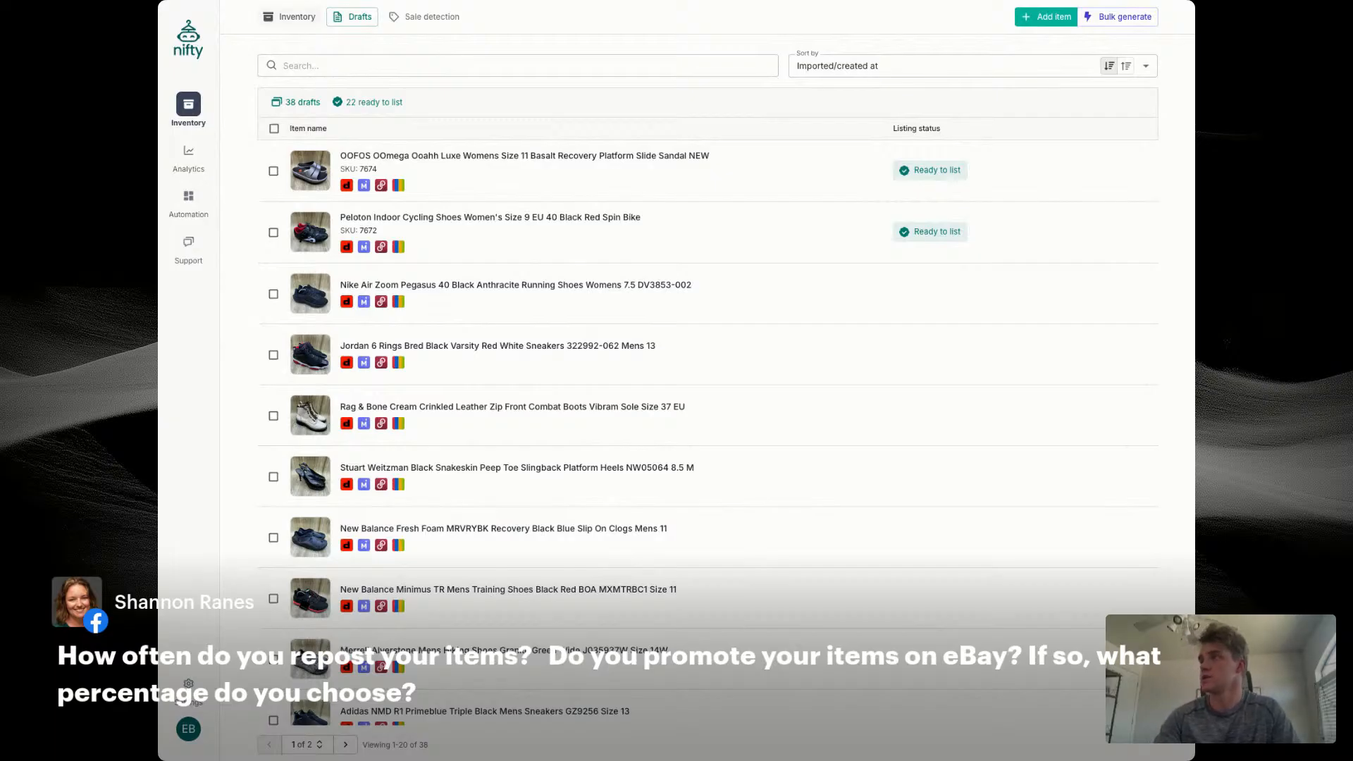
Step: Open the UGG Ansley 3312 women's moccasin slippers draft for editing
left_click(289, 17)
left_click(352, 17)
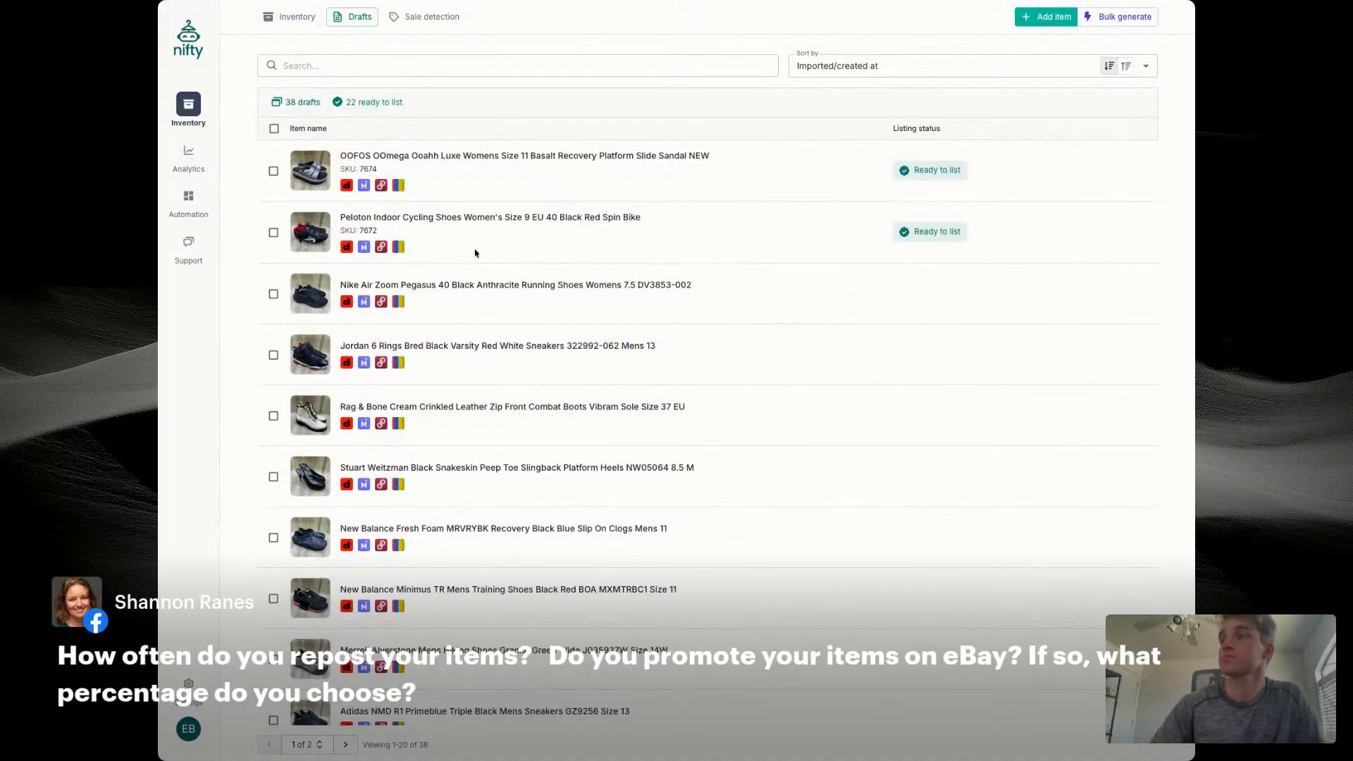
scroll(475, 253, "down", 1)
scroll(475, 253, "down", 10)
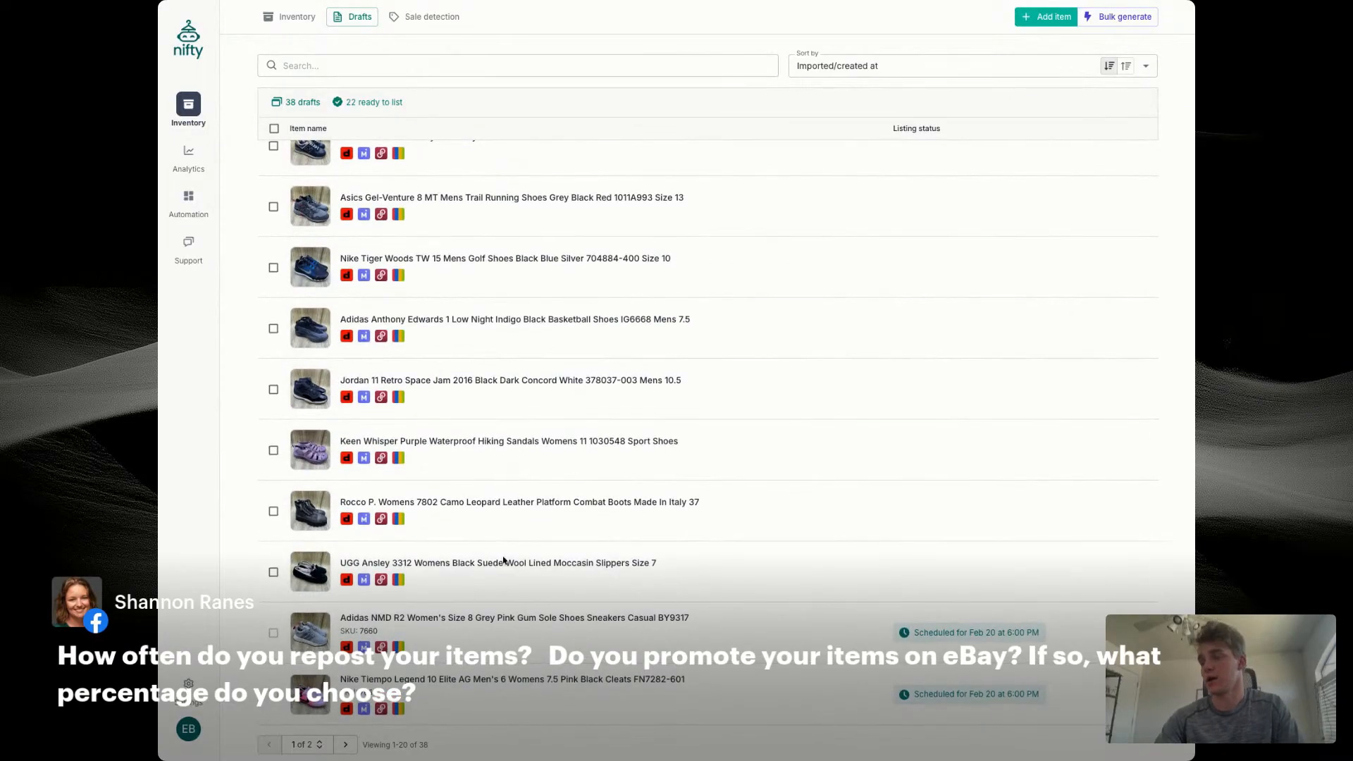
left_click(506, 564)
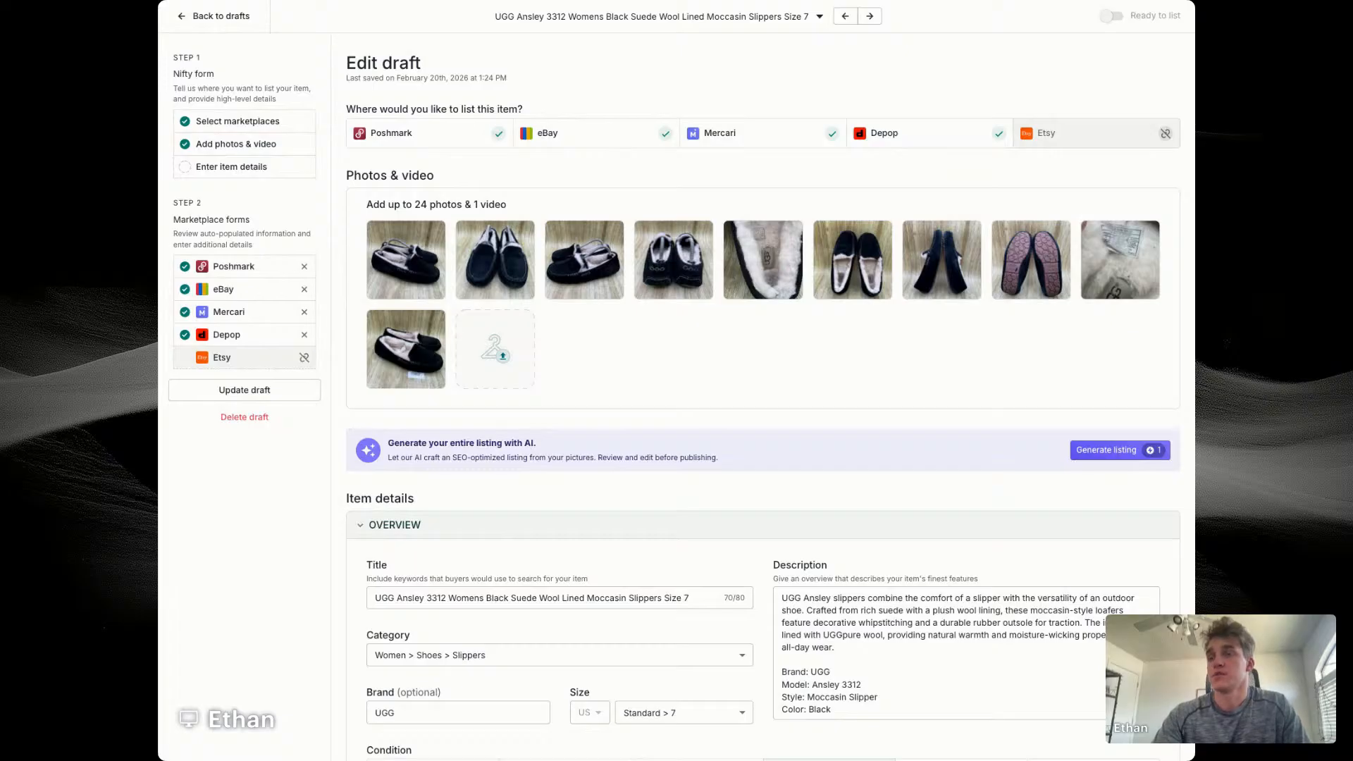
scroll(770, 400, "down", 1)
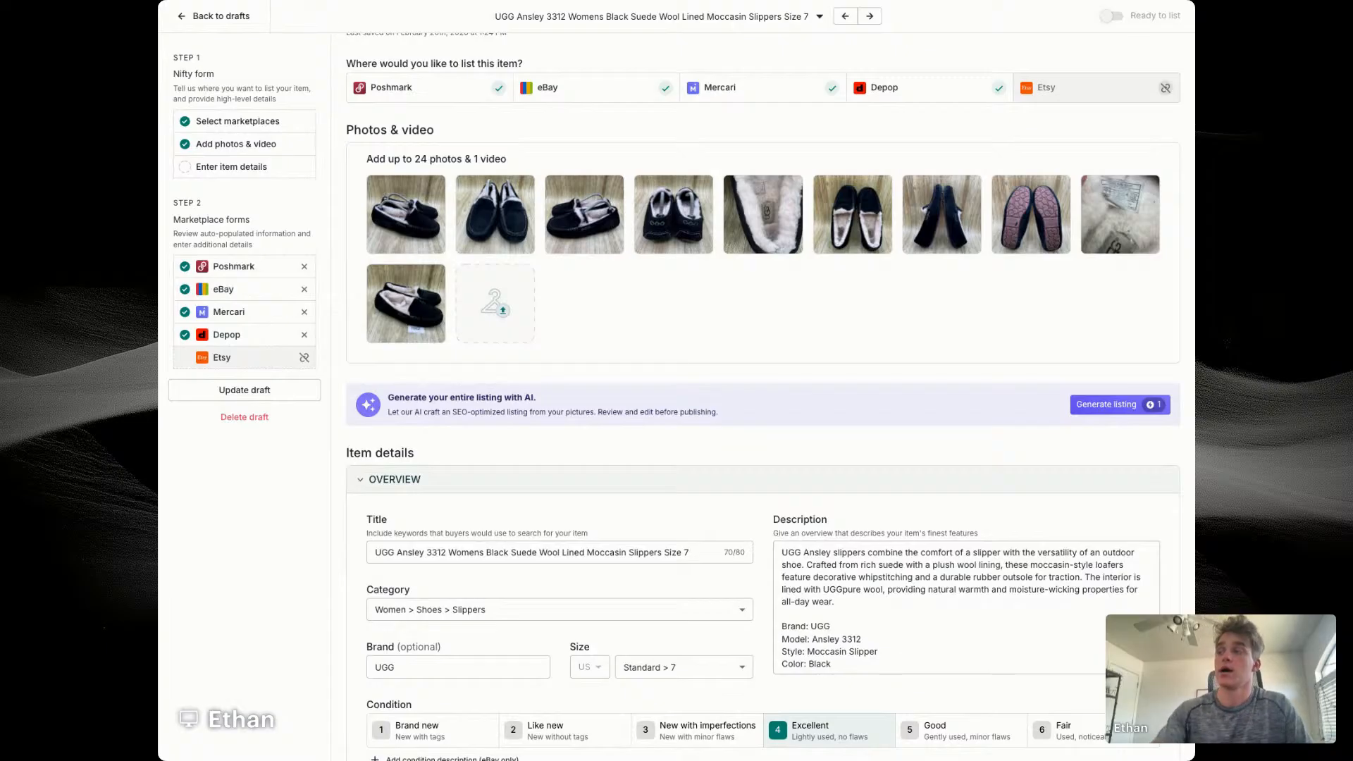
Step: Move the style number 3312 to the end of the UGG draft's title
double_click(436, 552)
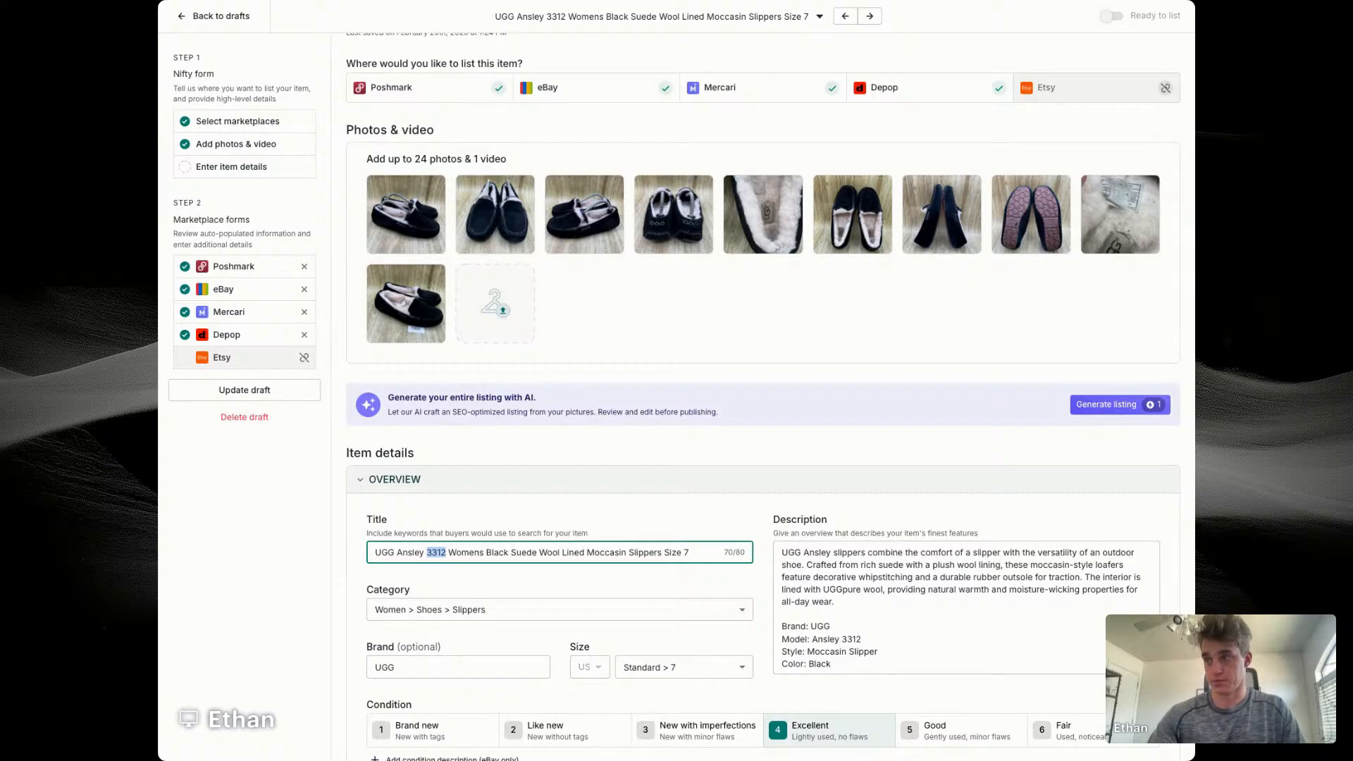
key("super+Tab")
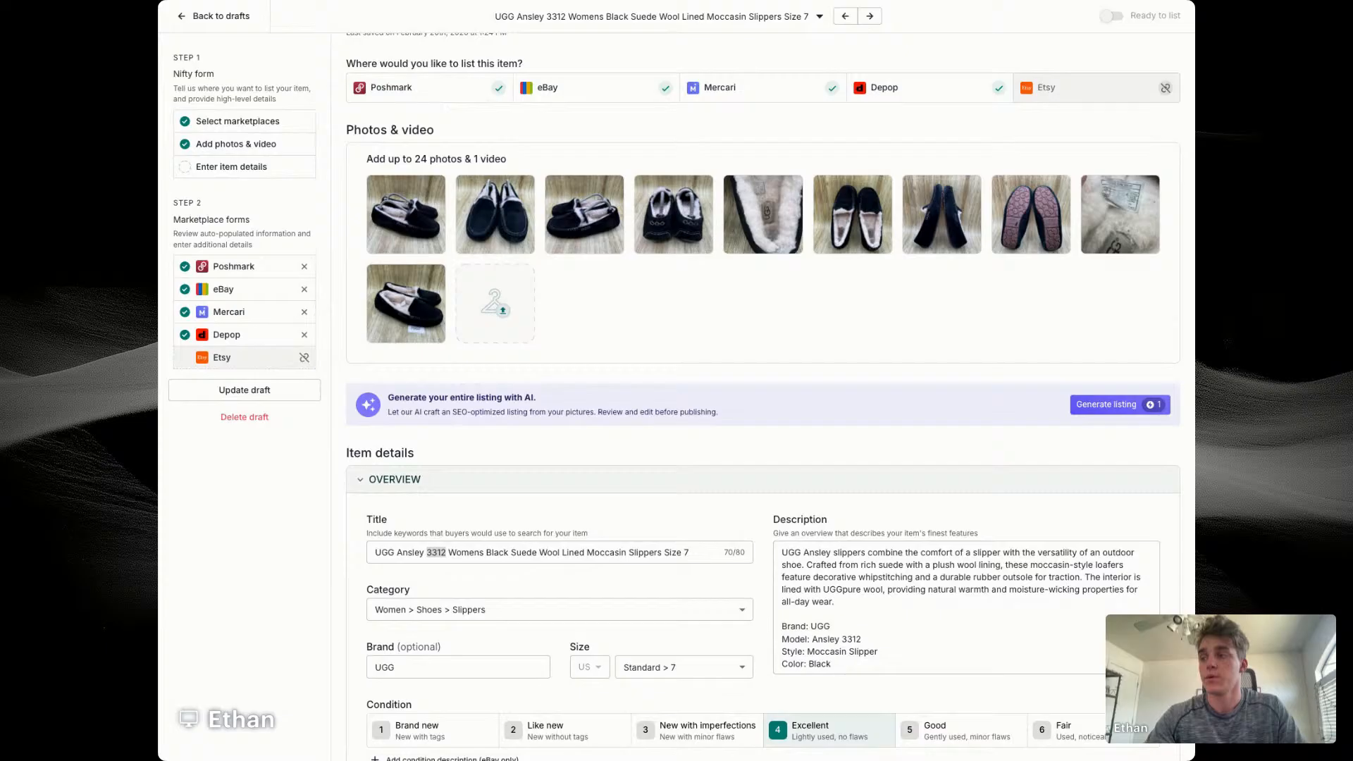
double_click(436, 552)
key("BackSpace")
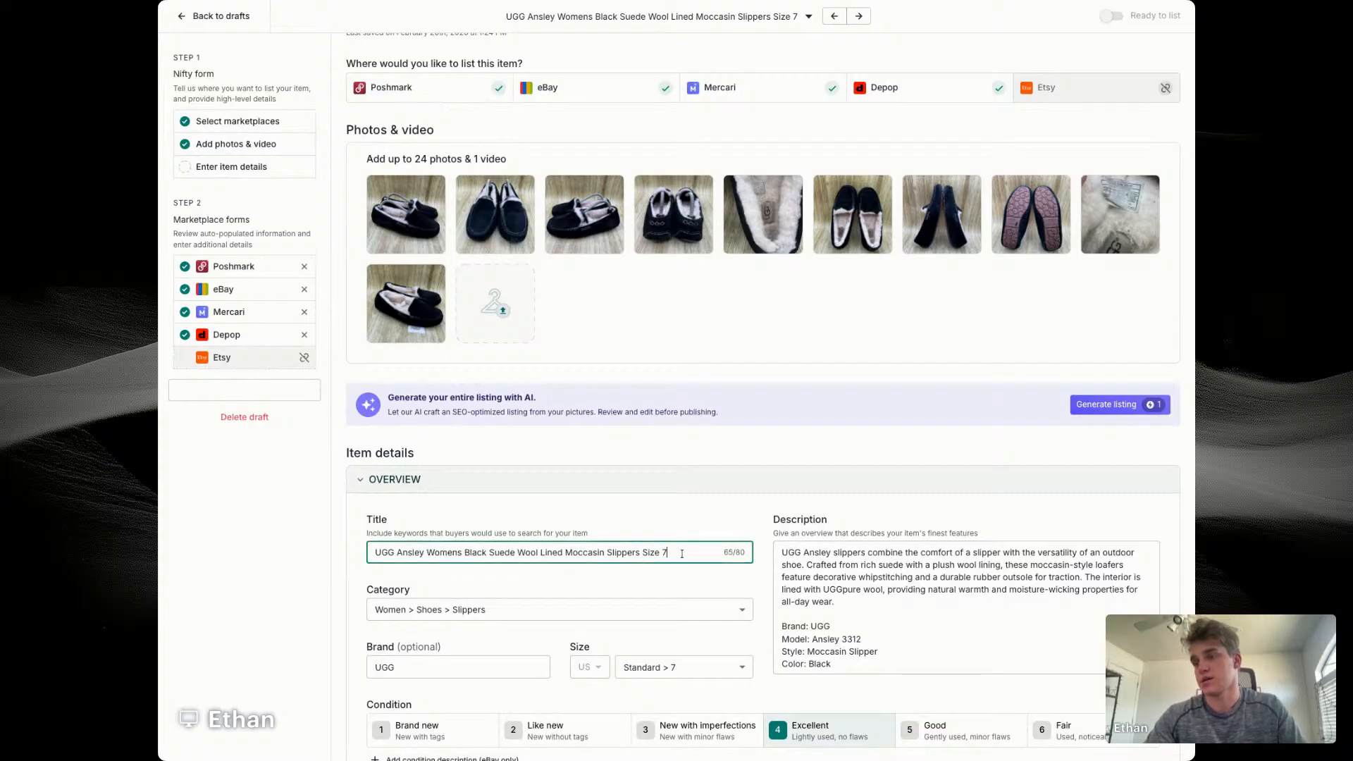
left_click(673, 552)
type("3312")
Step: Change "Womens" to "Women's" in the title, move "Size 7" directly after it and copy the finished title
left_click_drag(642, 554, 664, 553)
key("BackSpace")
key("BackSpace")
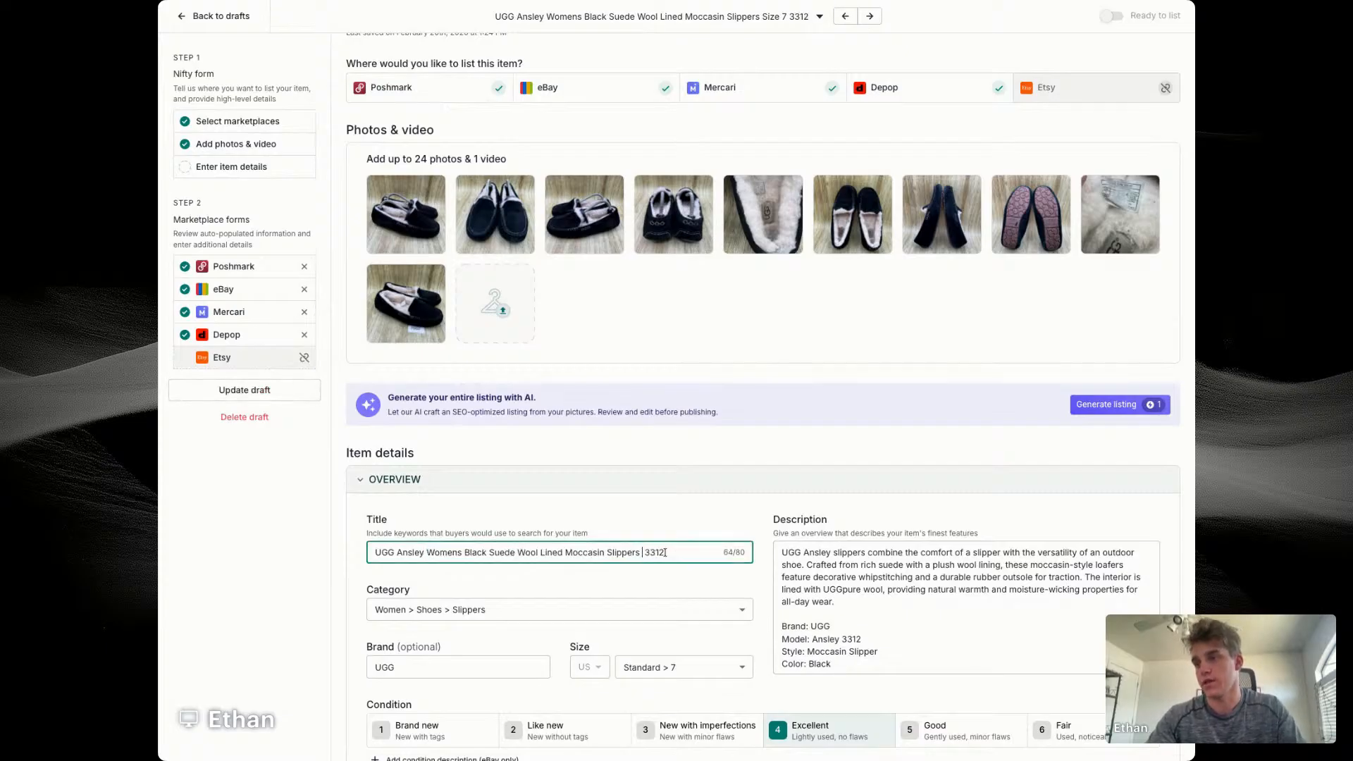
left_click(425, 553)
left_click(459, 555)
type("'")
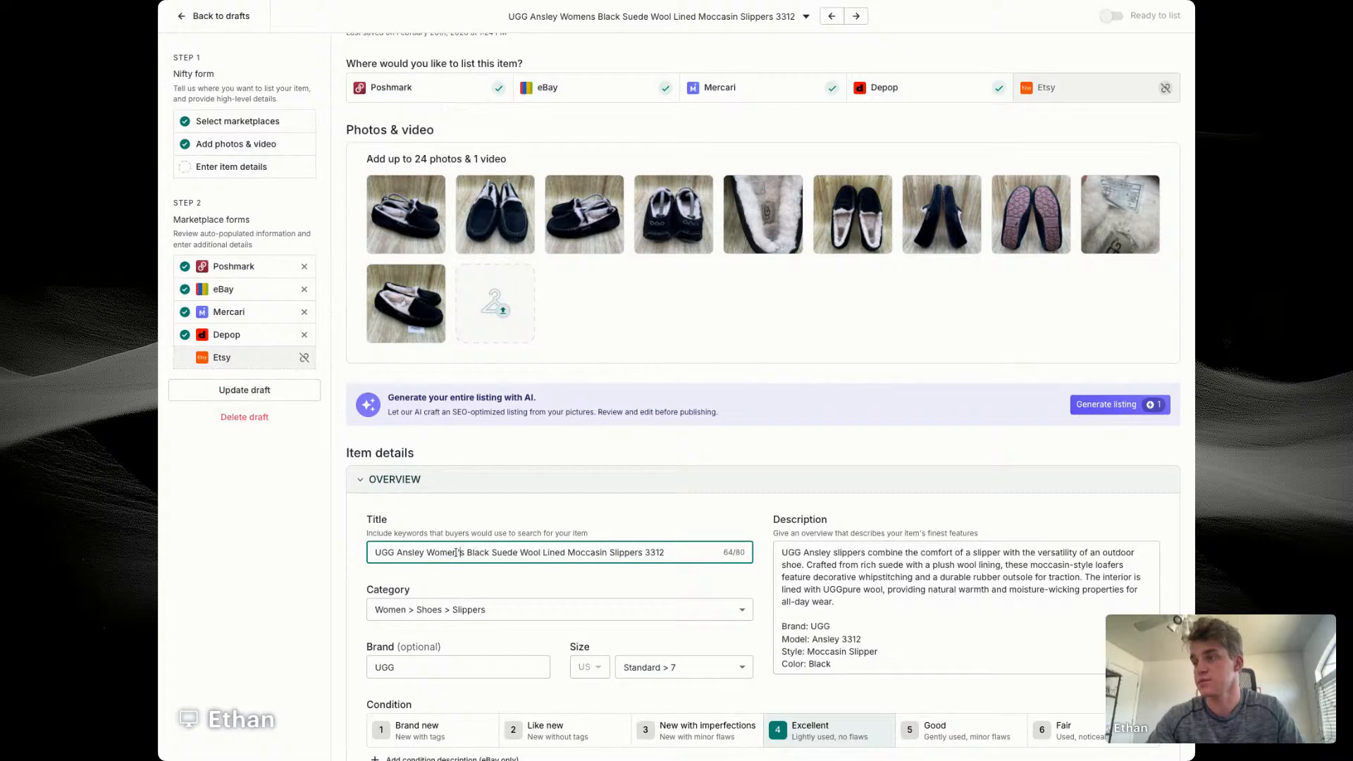
key("Right")
type("Size 7")
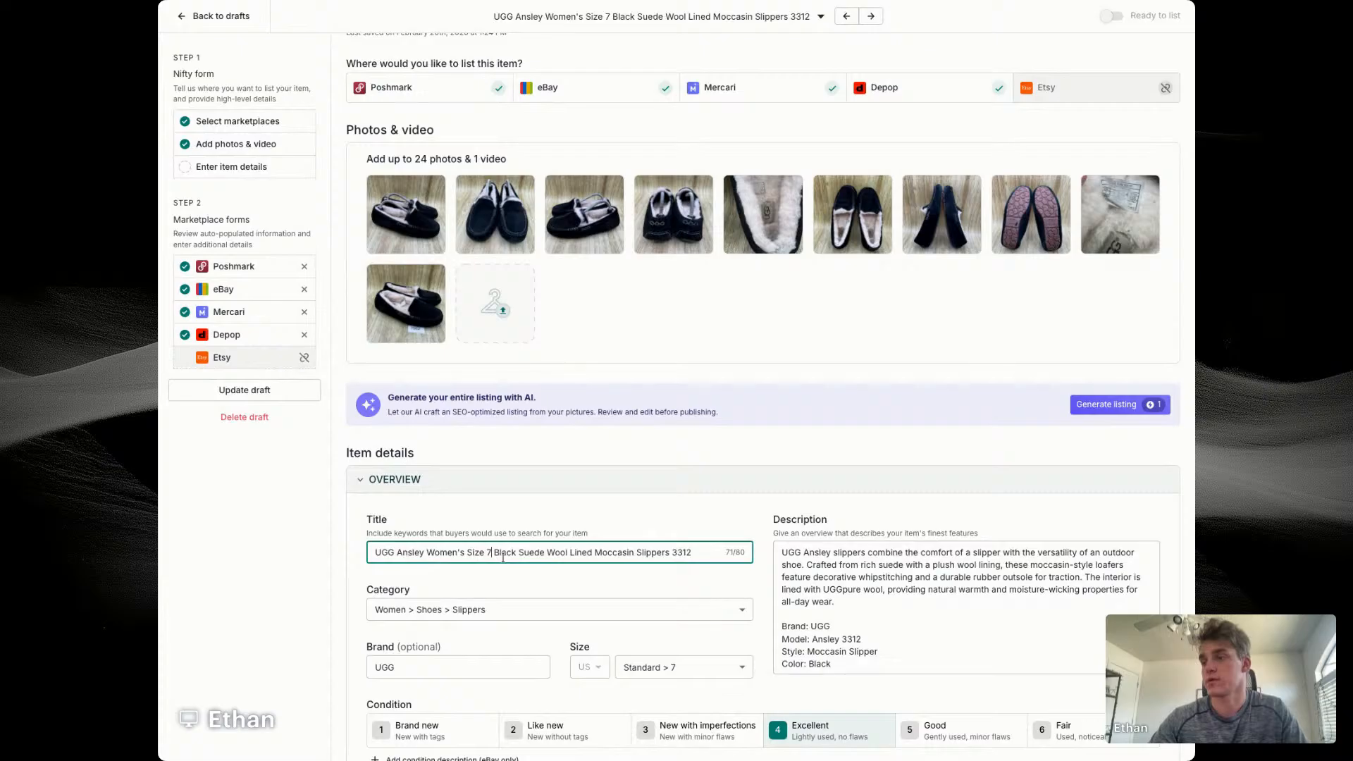
key("ctrl+a")
key("super+c")
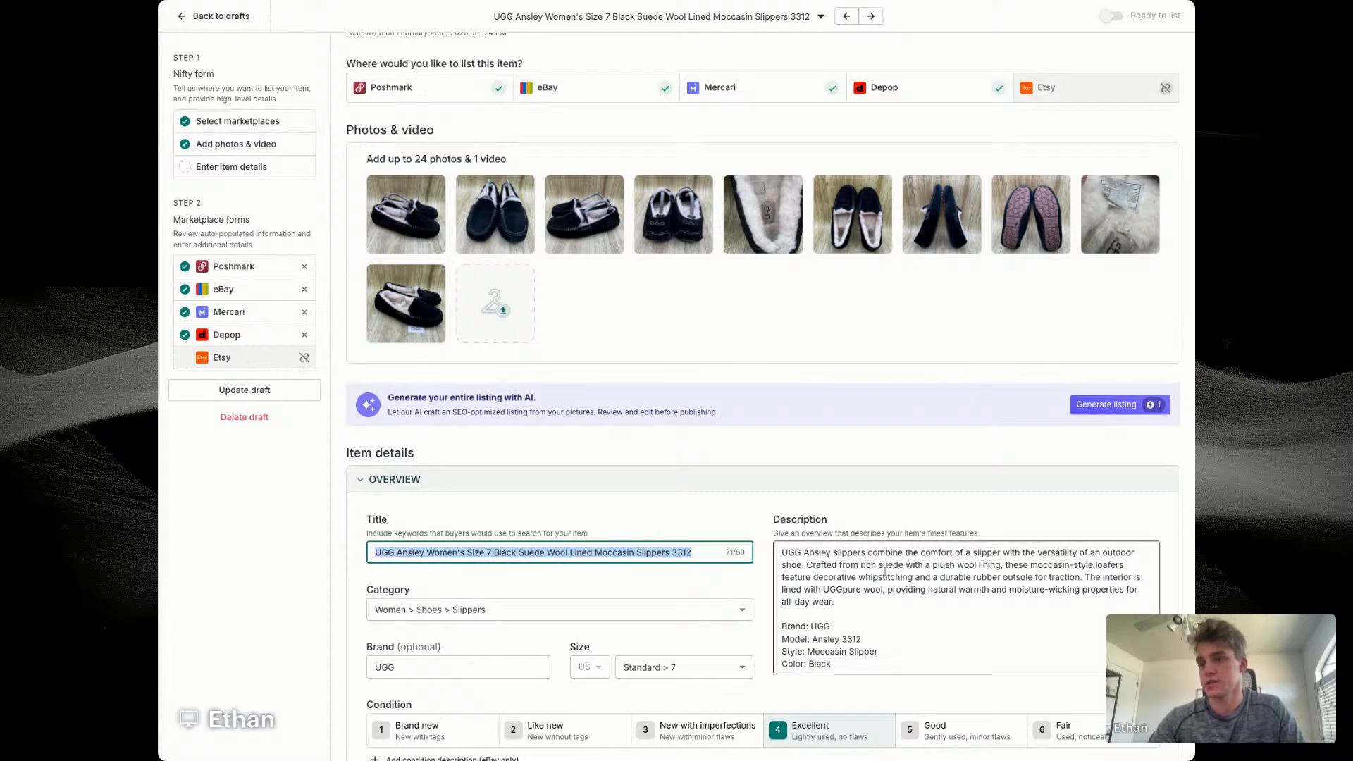
Step: Try replacing the description's opening paragraph with the copied title, and undo the replacement
triple_click(891, 578)
key("super+v")
key("Return")
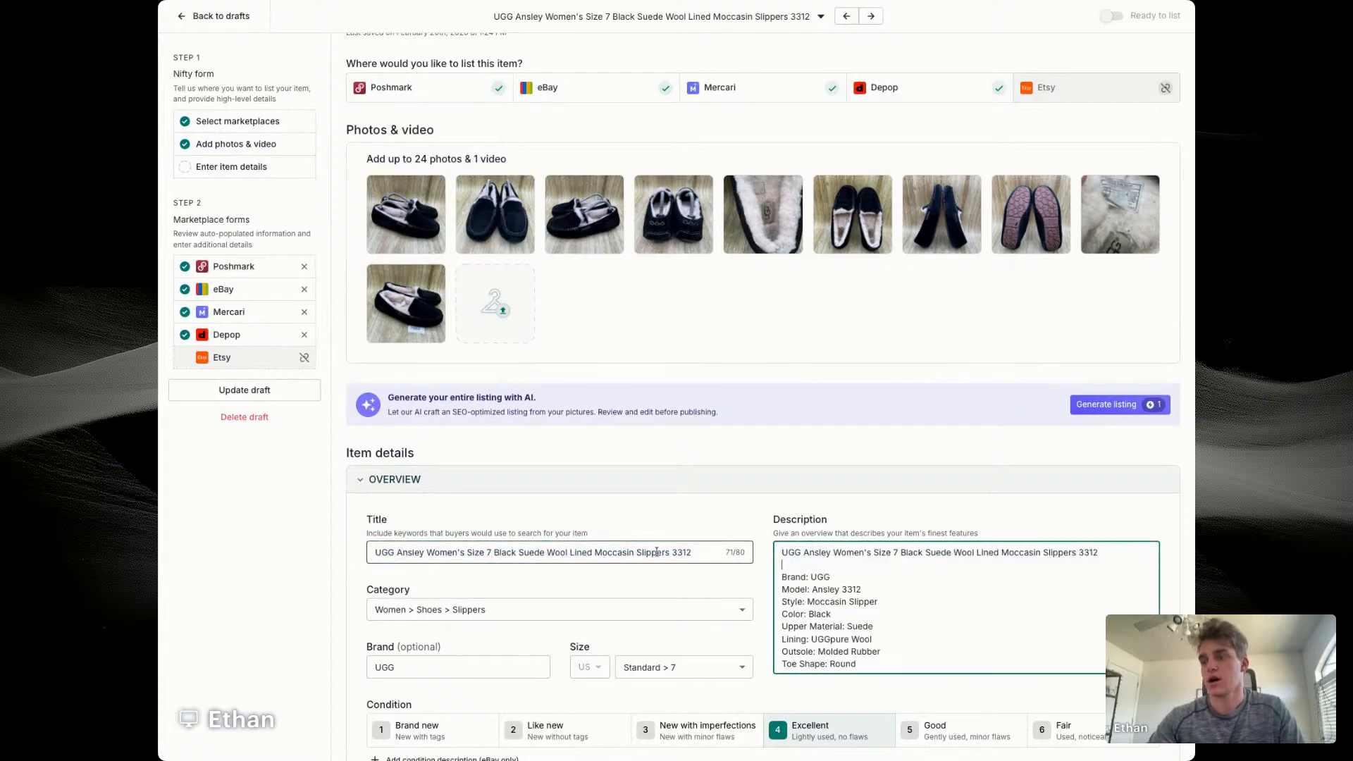
key("BackSpace")
key("super+z")
left_click(873, 501)
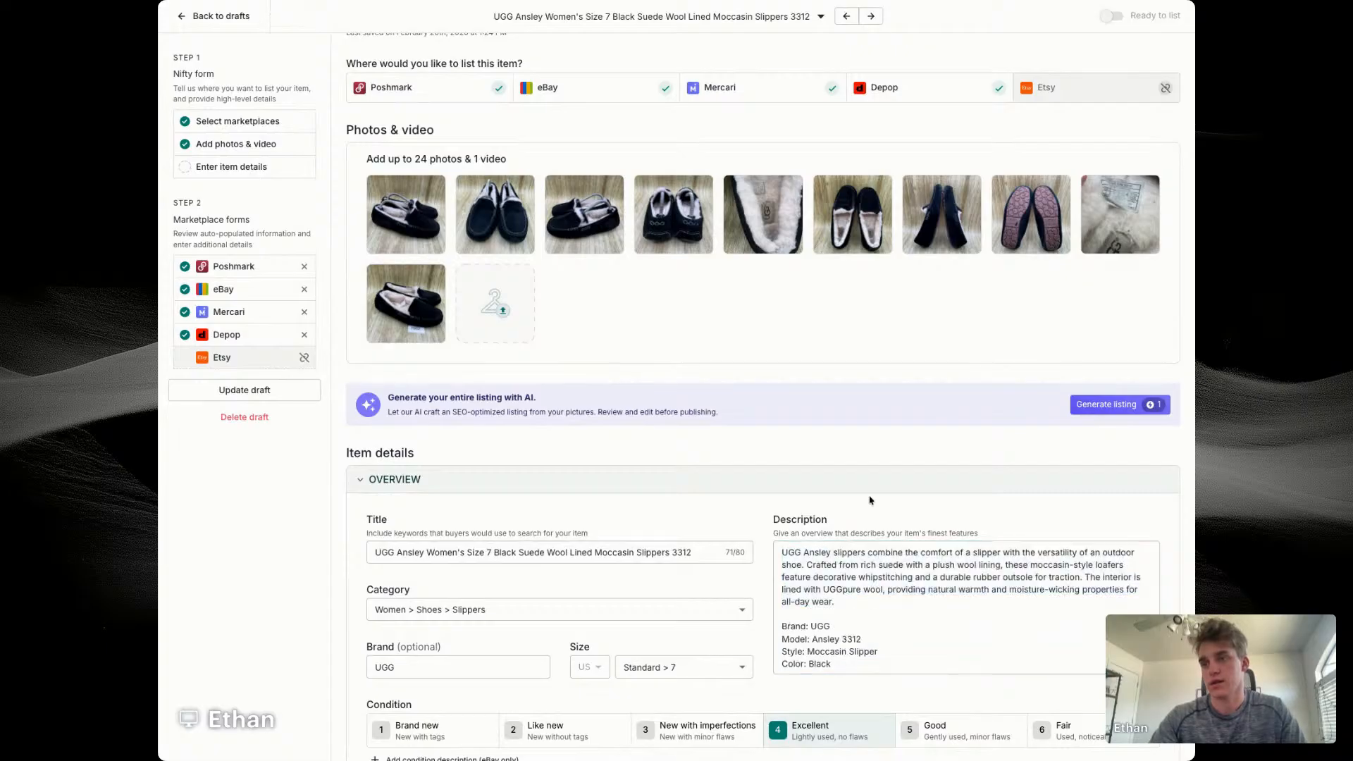
Step: Replace the description's opening paragraph with "UGG Ansley Women's Size 7 Black Suede Wool Lined Moccasin Slippers 3312", keeping a blank line before the specifications
scroll(873, 501, "down", 2)
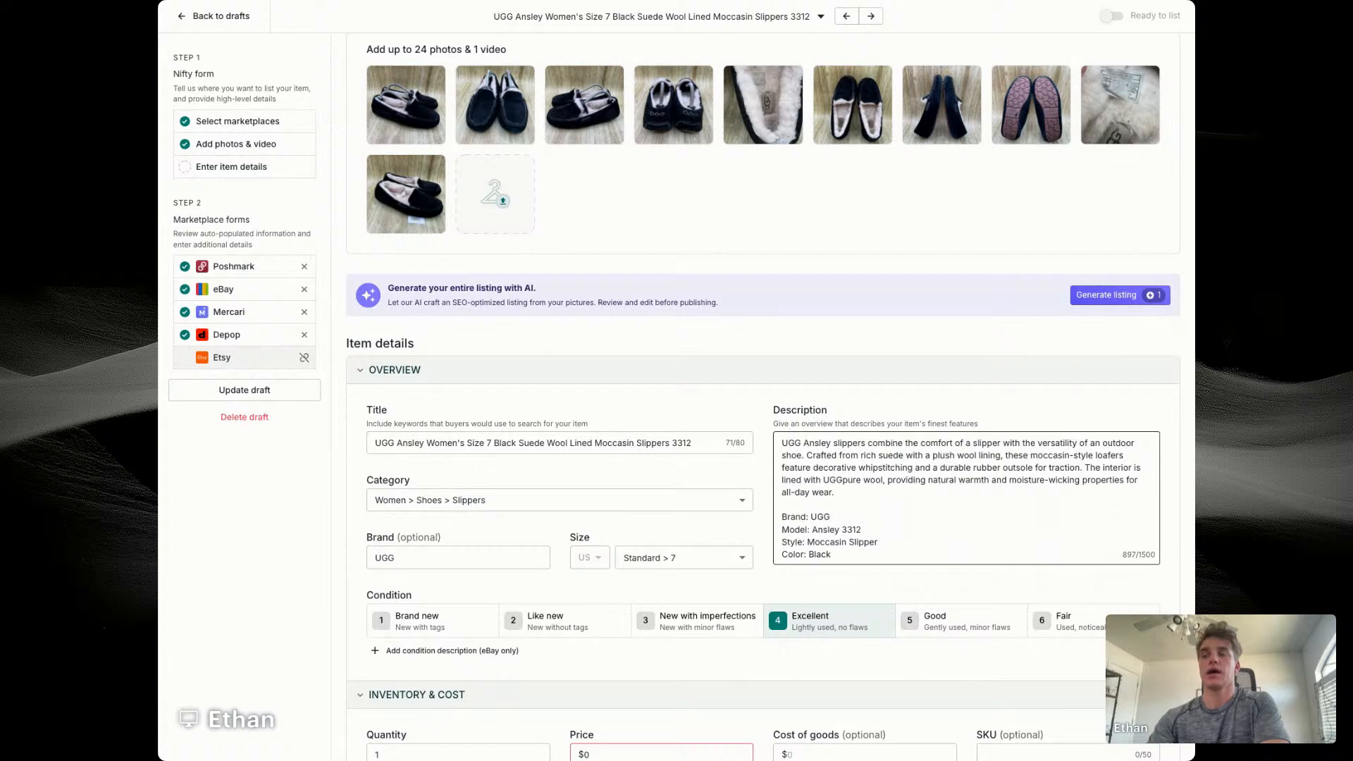
triple_click(847, 450)
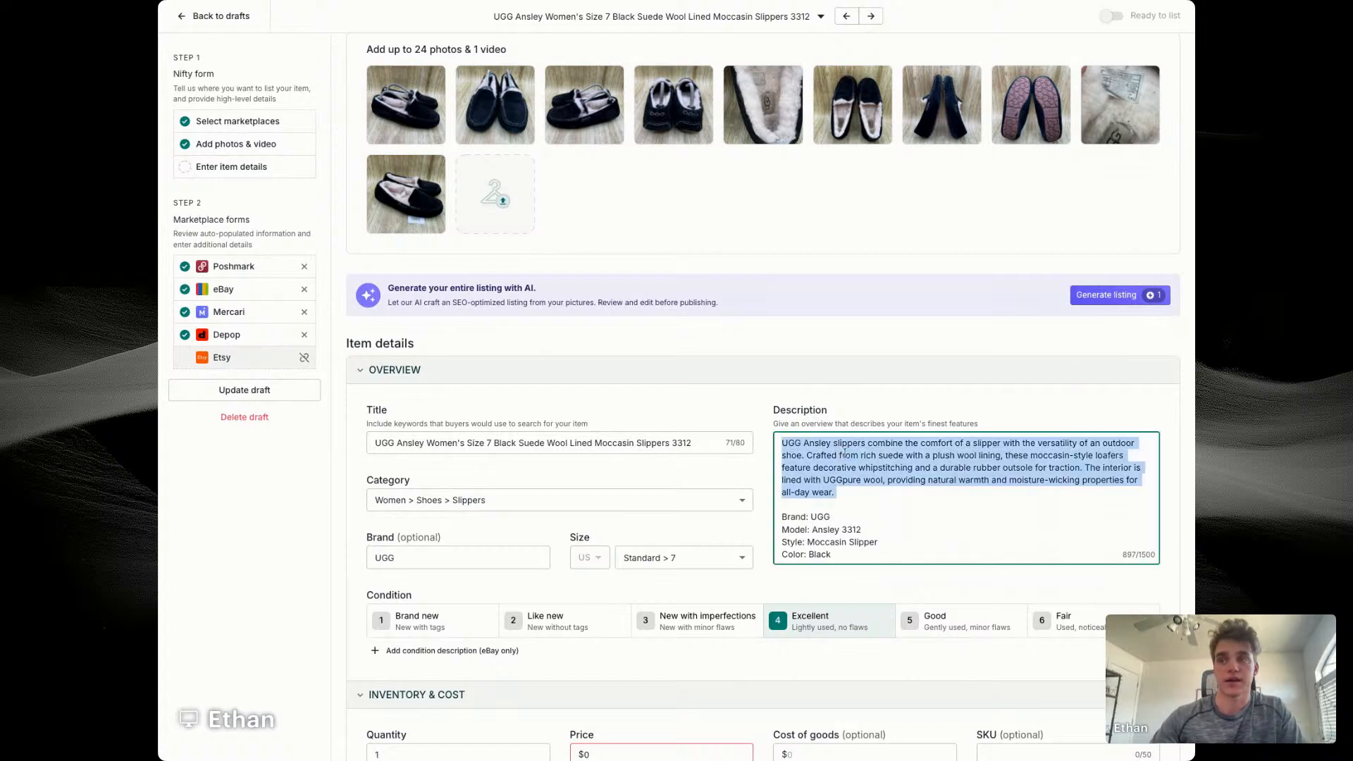
key("super+v")
key("Return")
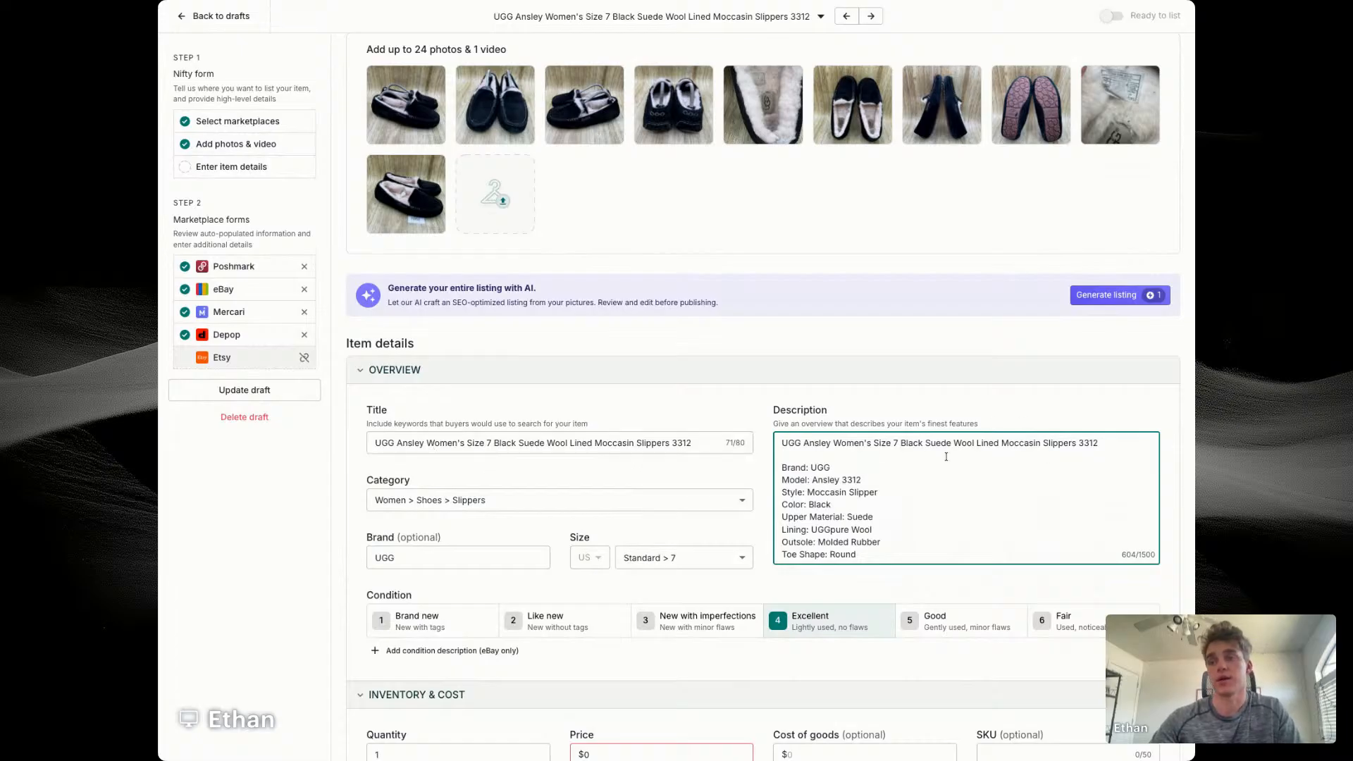
Step: View the photo of the size tag inside the UGG slippers enlarged and close it without editing
scroll(840, 475, "down", 1)
scroll(839, 473, "up", 1)
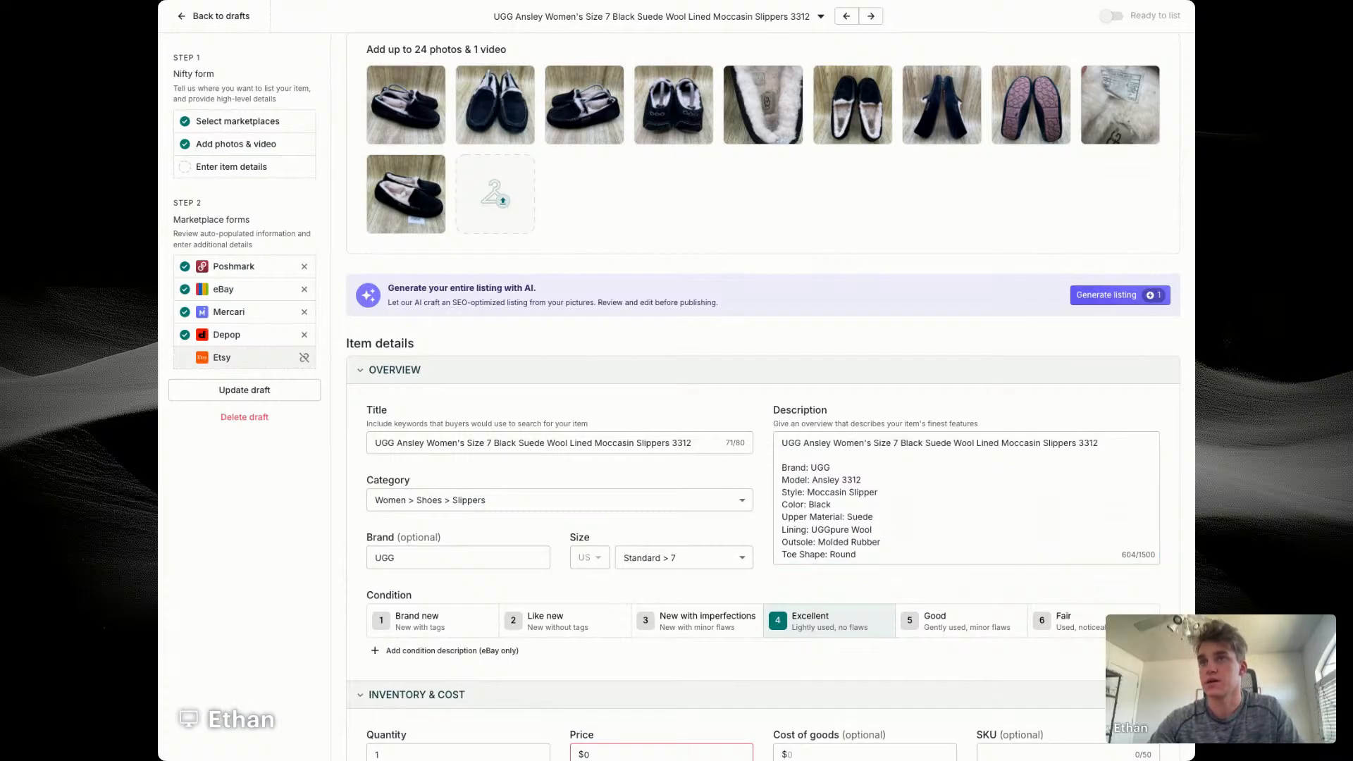
left_click(1111, 107)
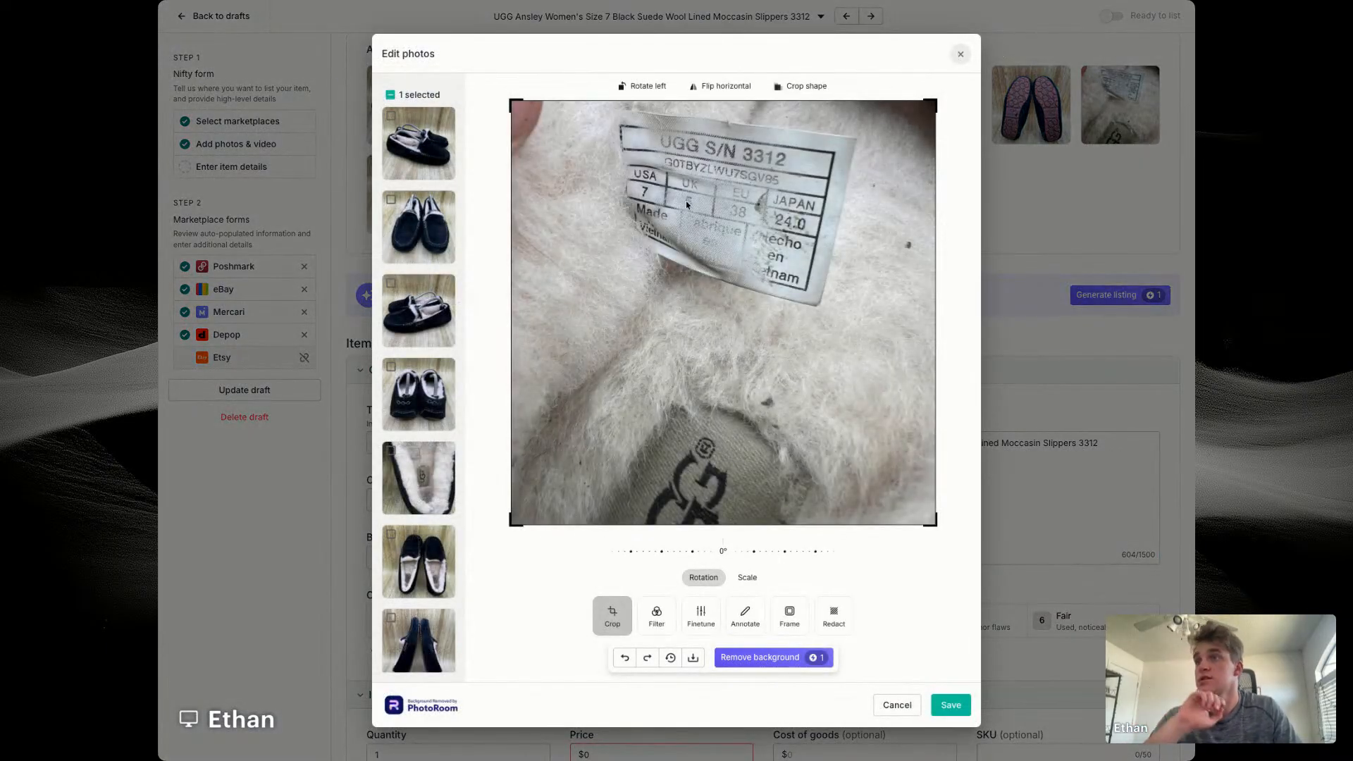
left_click(961, 54)
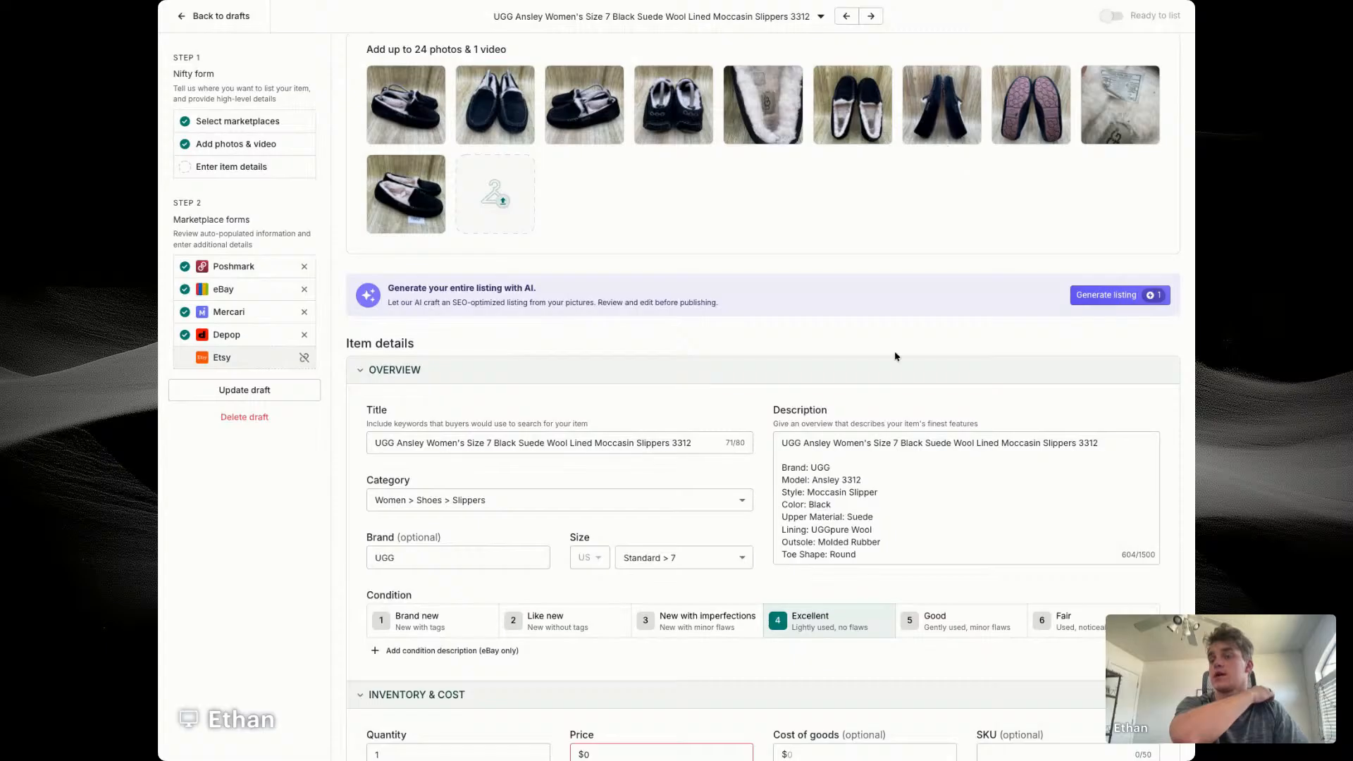
Step: Set the UGG draft's price to $49 and its cost of goods to $14.56
scroll(815, 497, "down", 10)
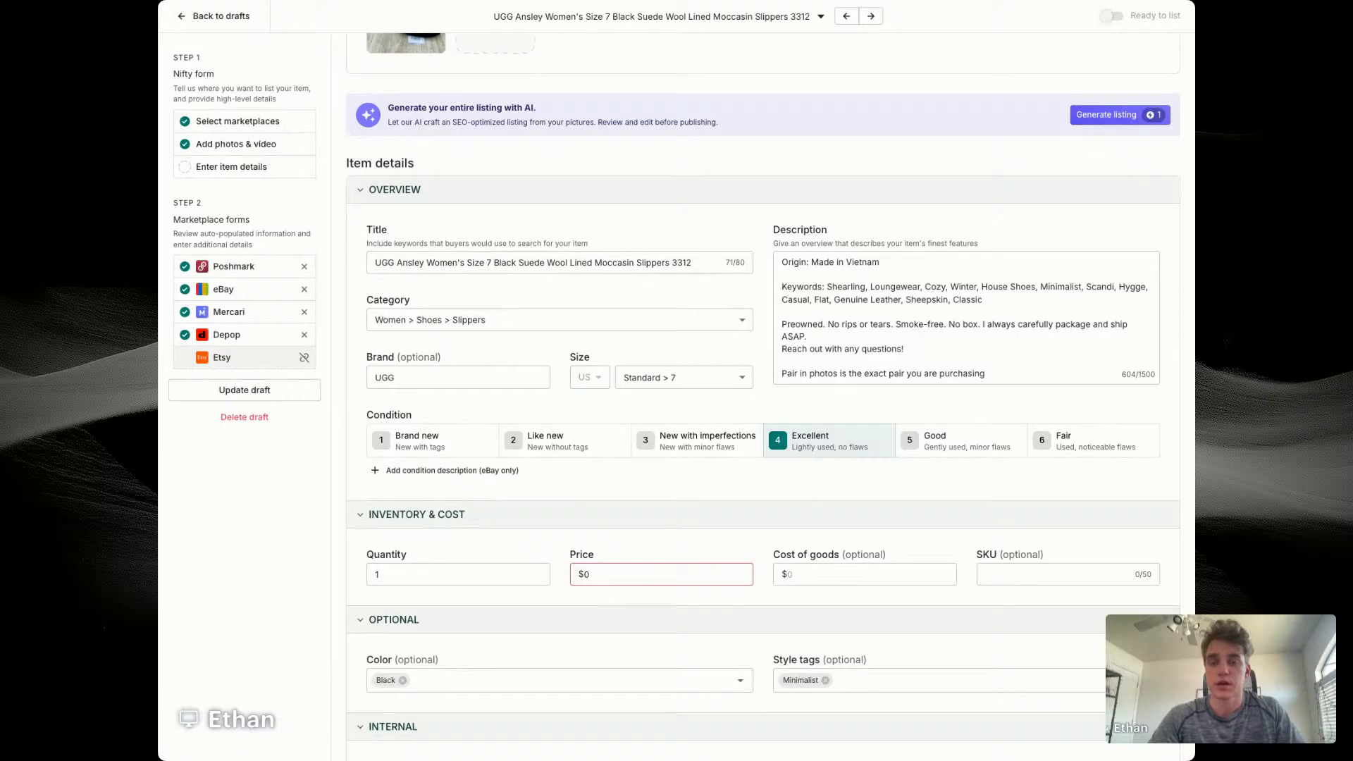
left_click(628, 574)
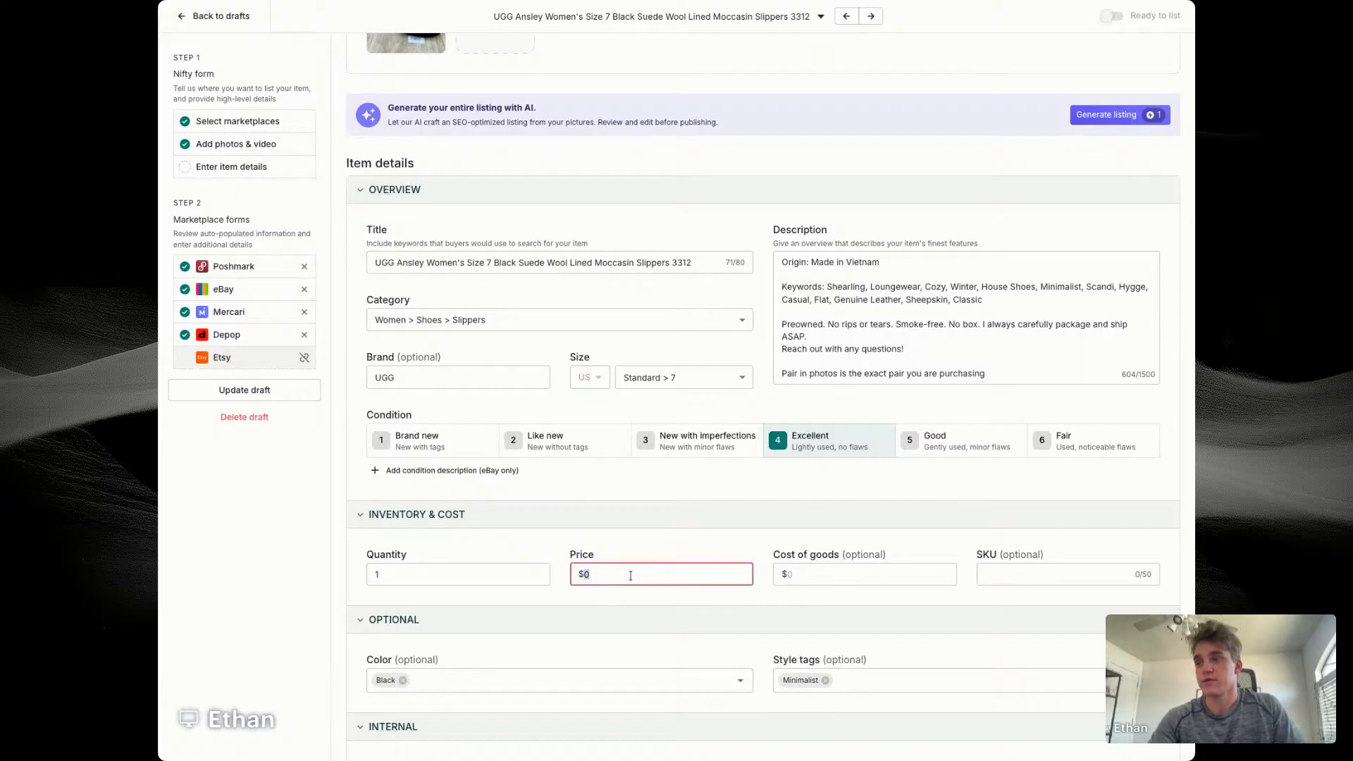
type("49")
key("Tab")
type("14")
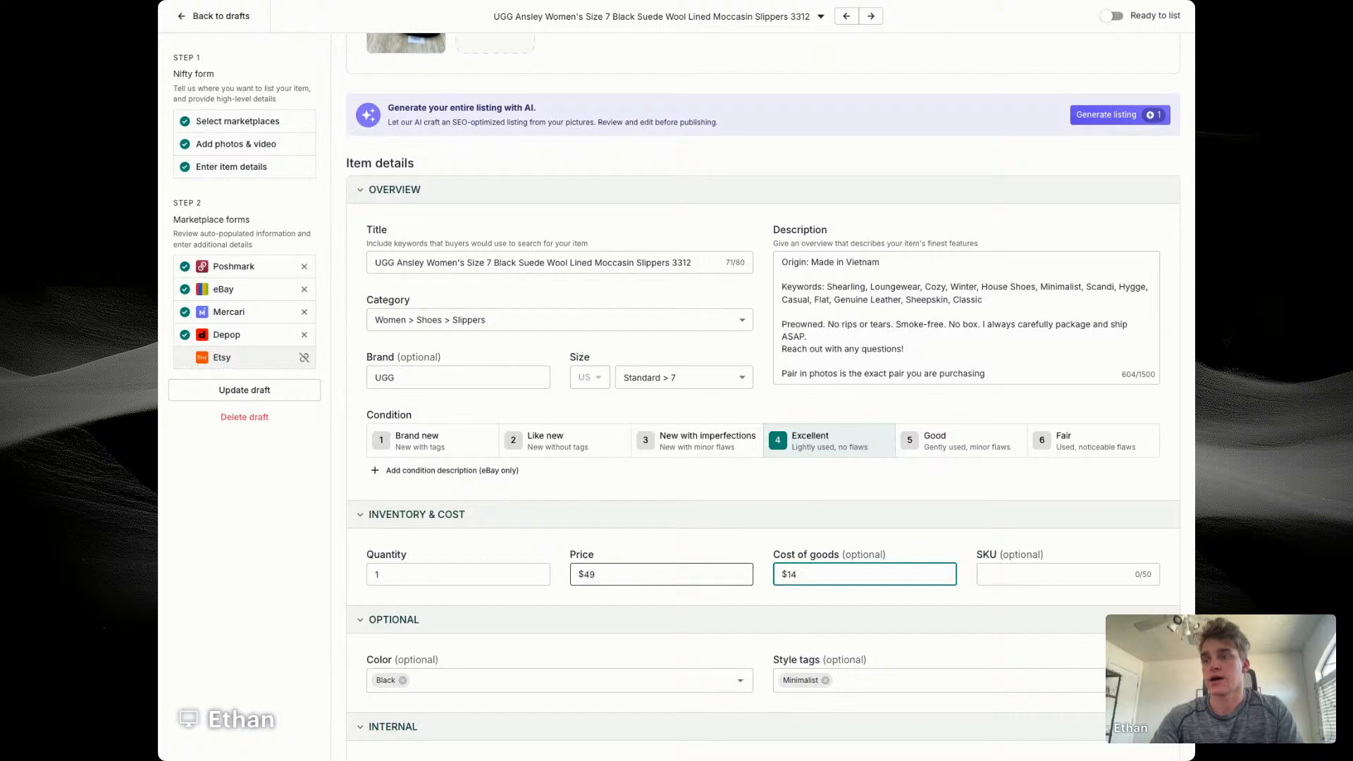
type(".56")
key("Tab")
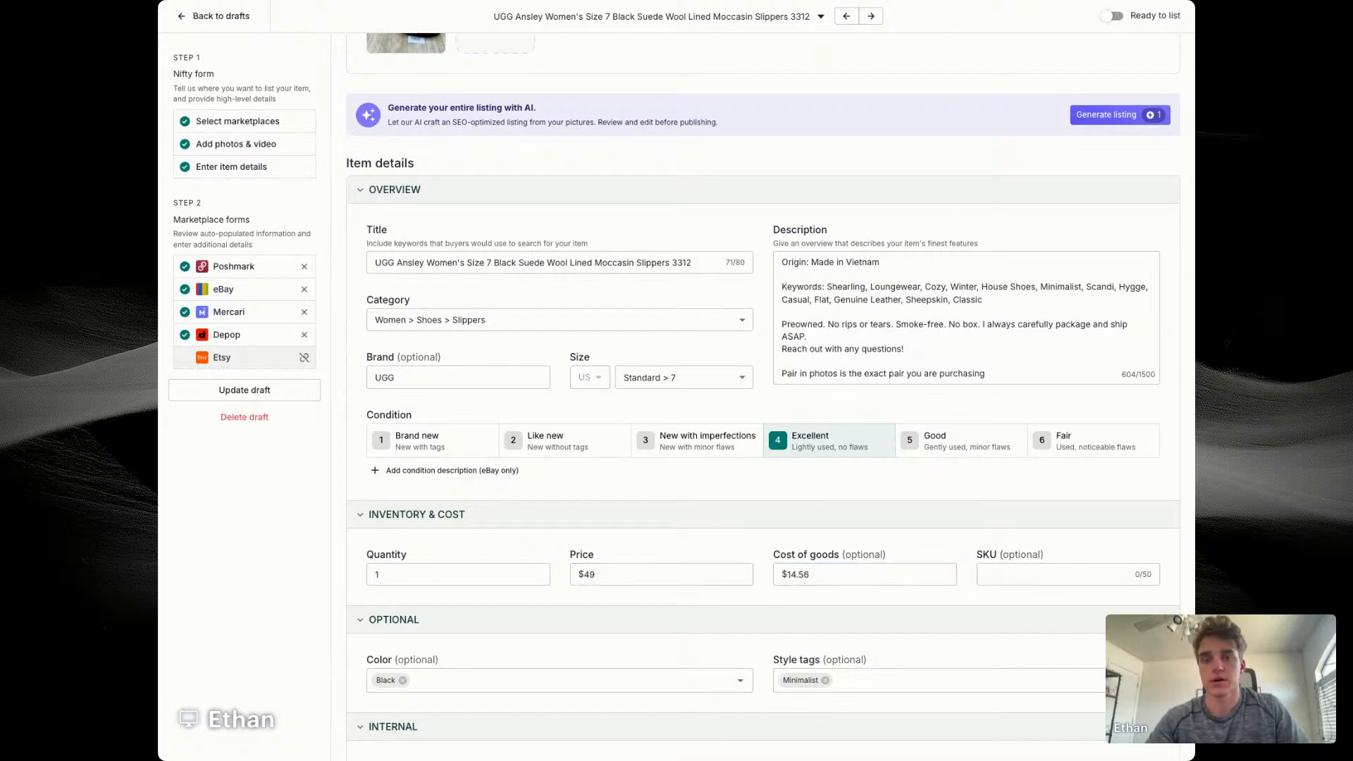
Step: Check the number card in the last slipper photo and enter 7662 as the draft's SKU
left_click(1067, 574)
key("shift+Tab")
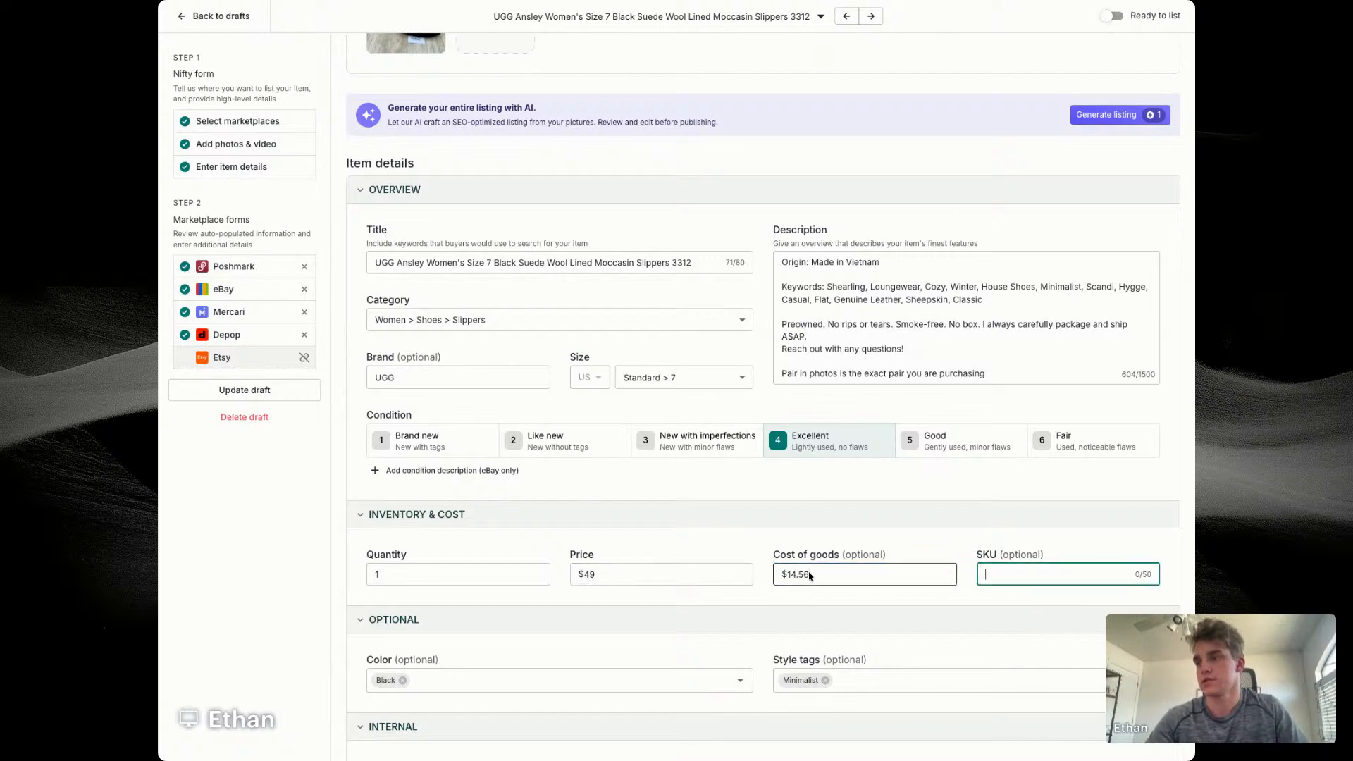
key("Tab")
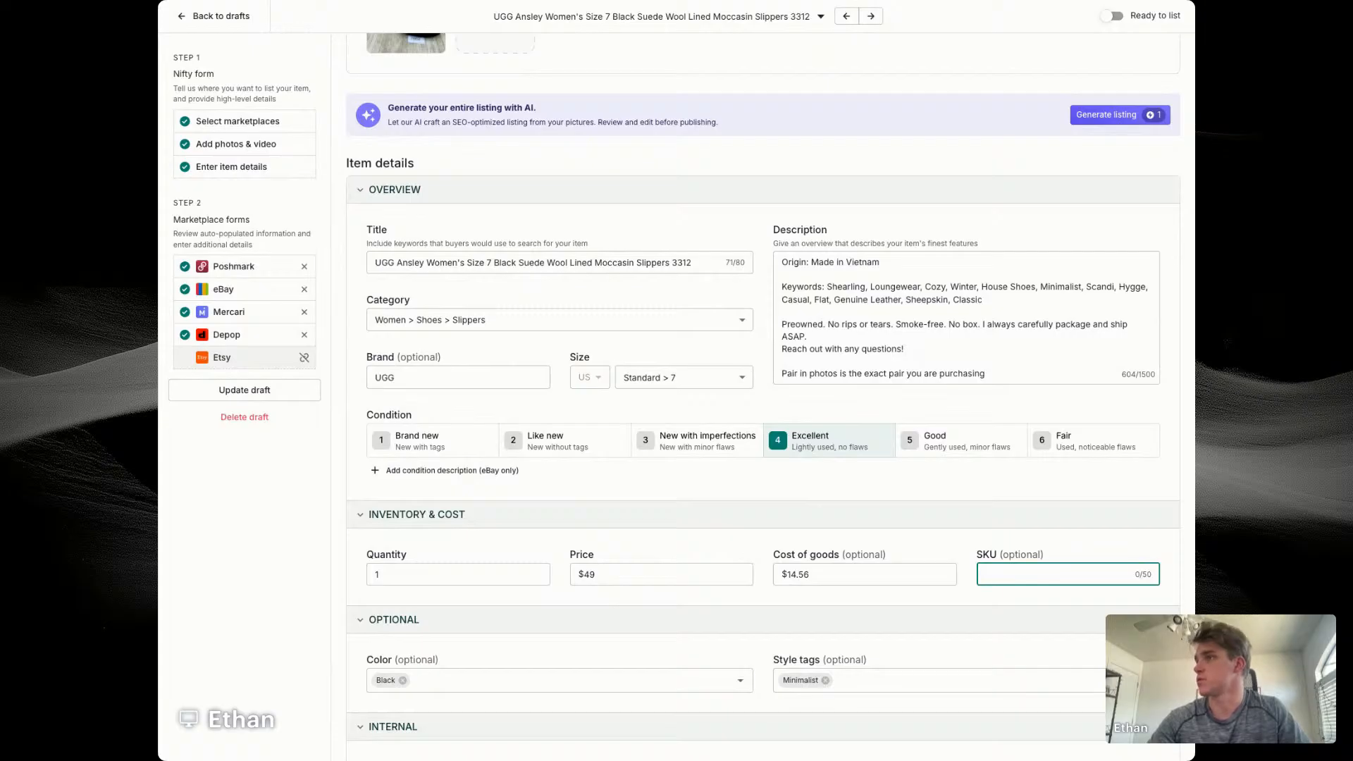
scroll(655, 136, "up", 5)
left_click(406, 226)
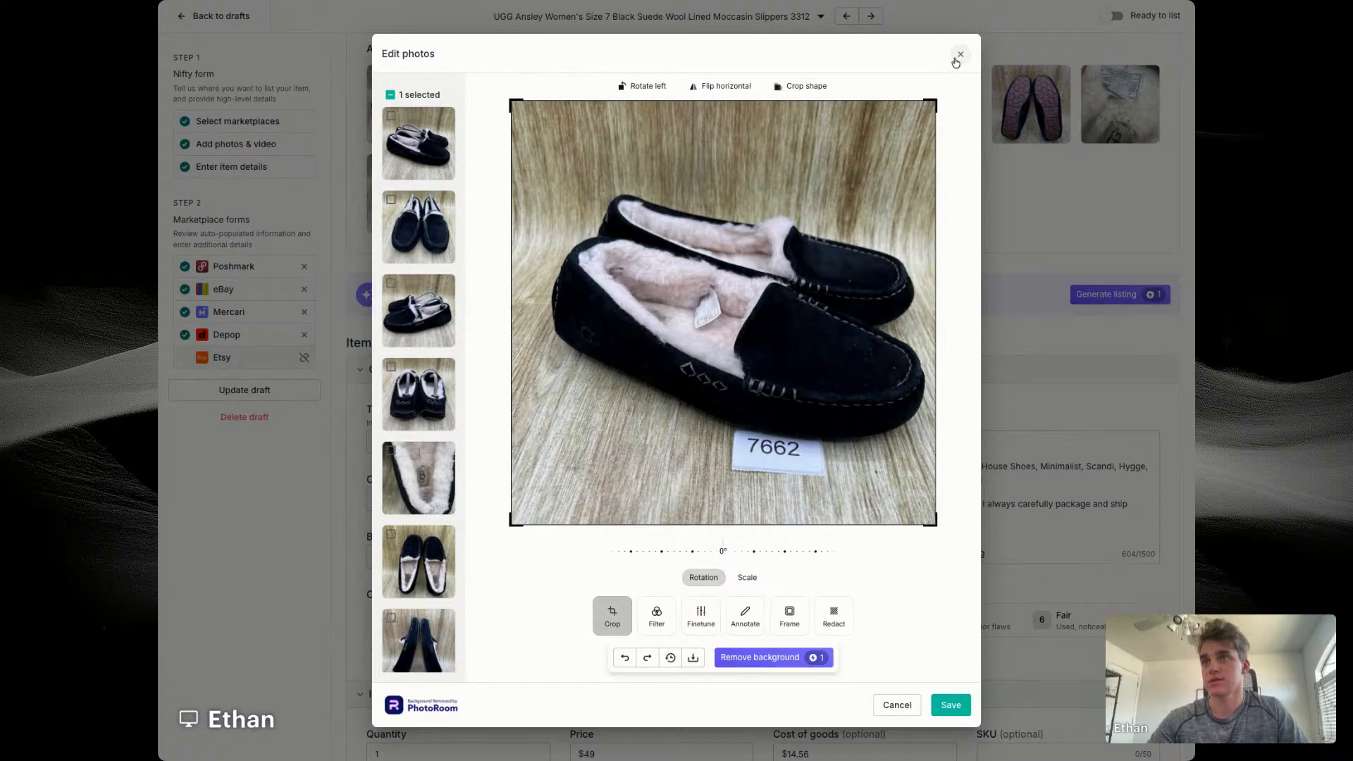
left_click(960, 55)
scroll(906, 342, "down", 6)
left_click(1023, 314)
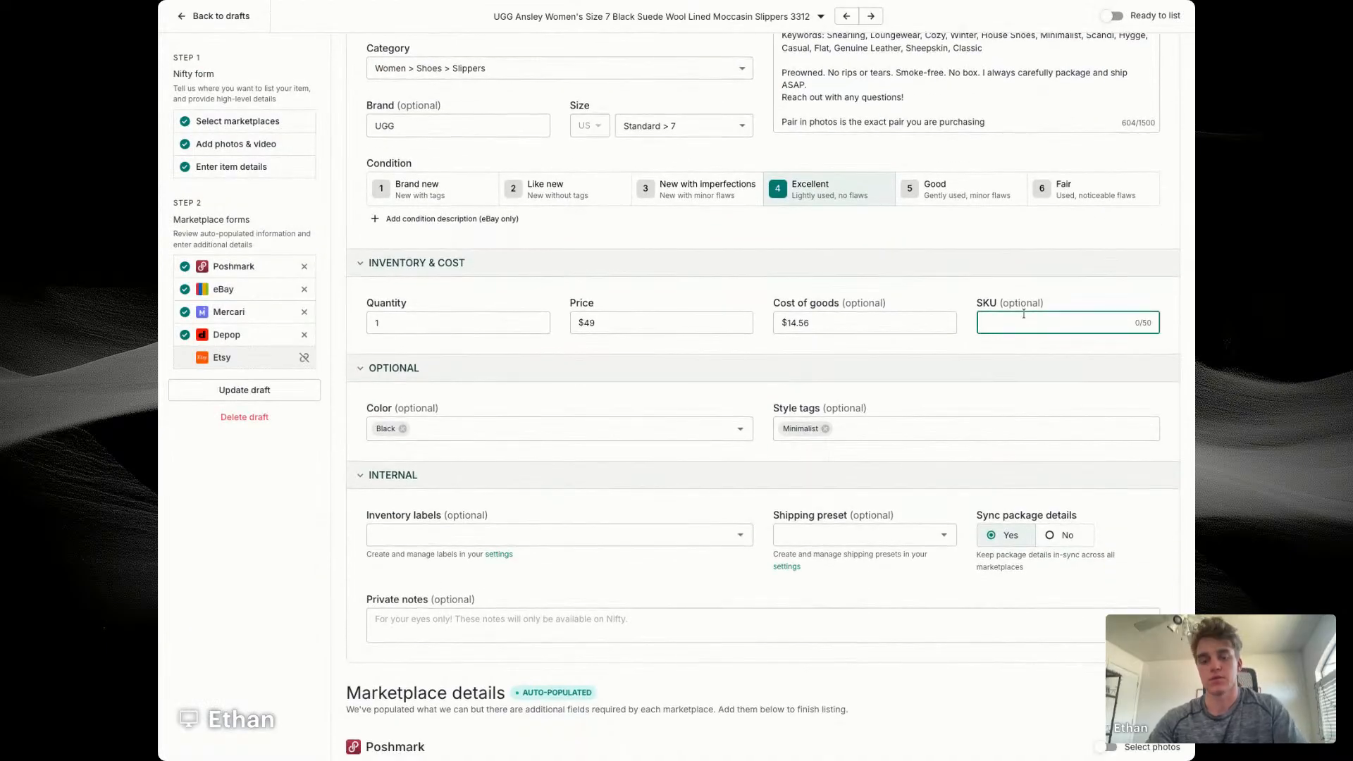
type("7662")
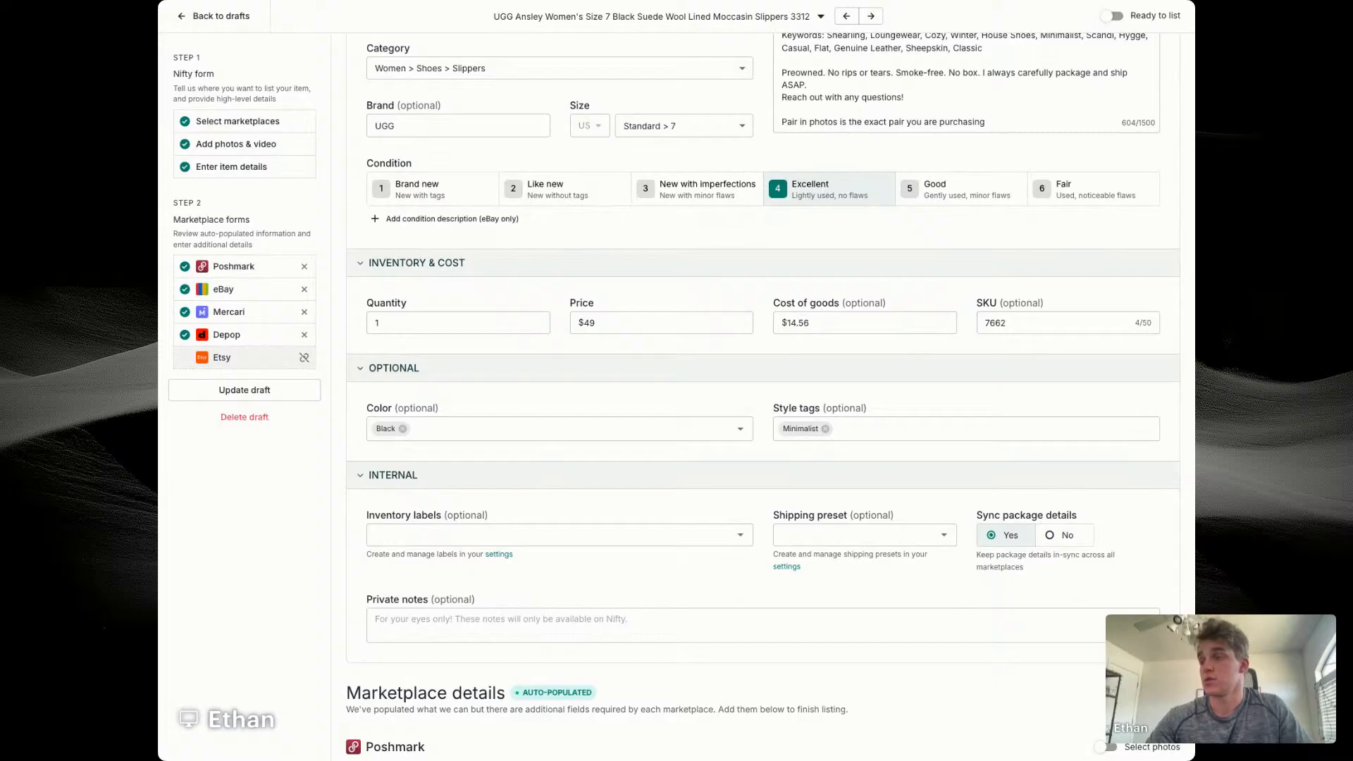
Step: Assign the Women's Shoes store category in the draft's eBay details
scroll(811, 386, "down", 10)
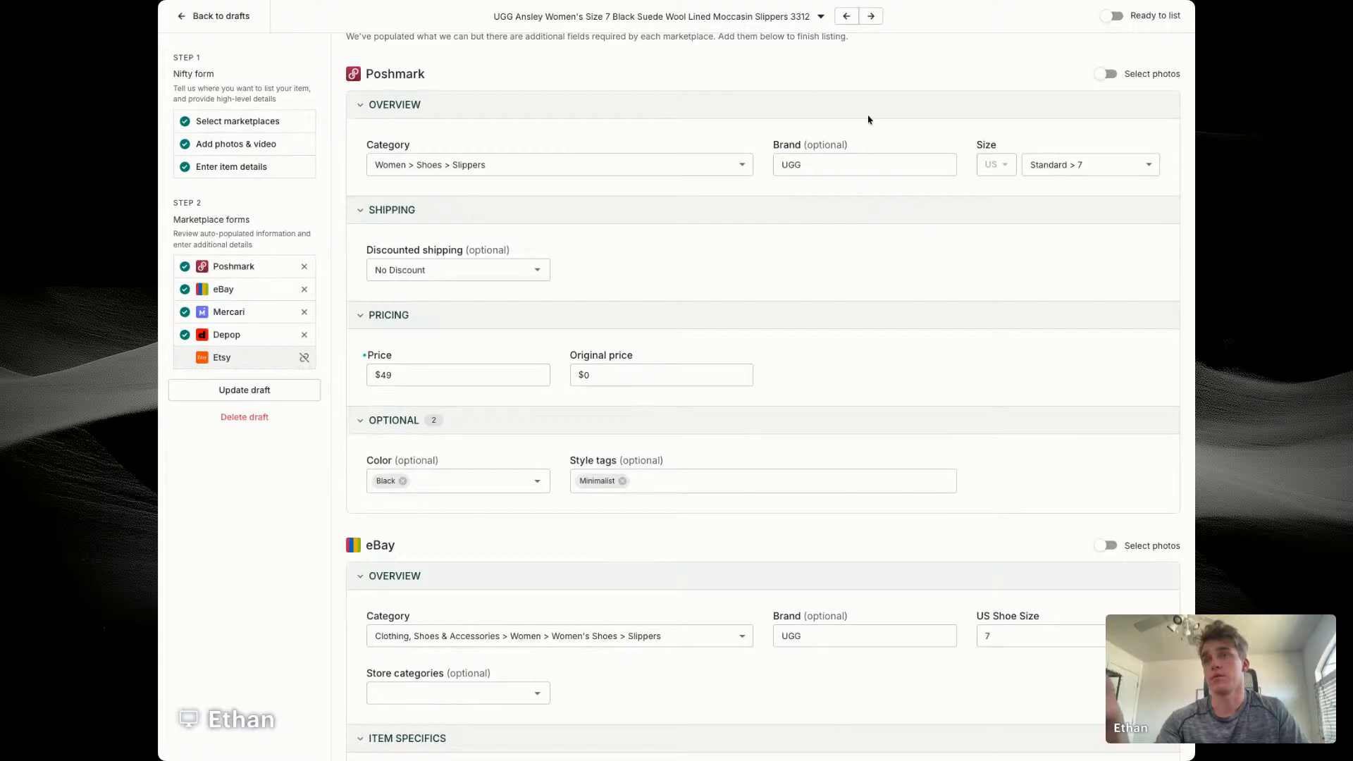
scroll(494, 193, "down", 5)
left_click(472, 378)
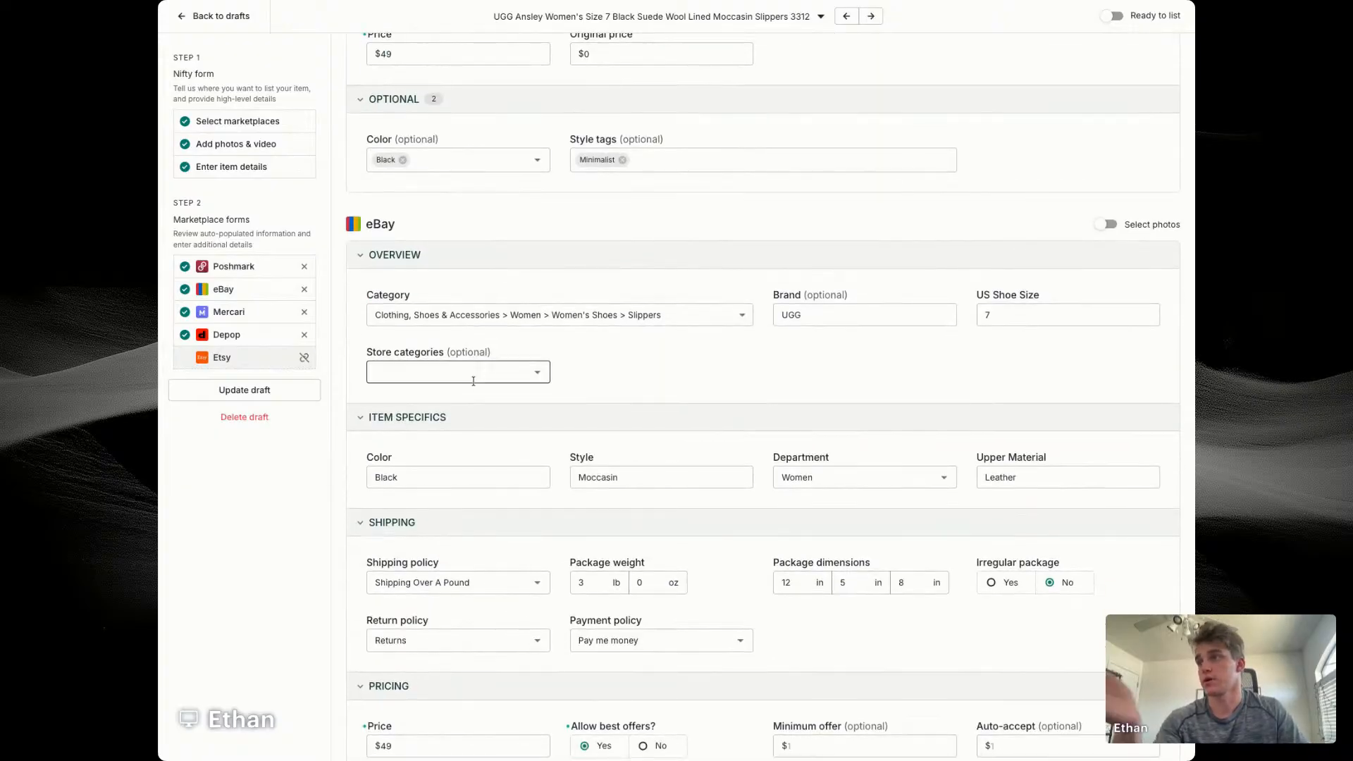
left_click(409, 439)
left_click(687, 374)
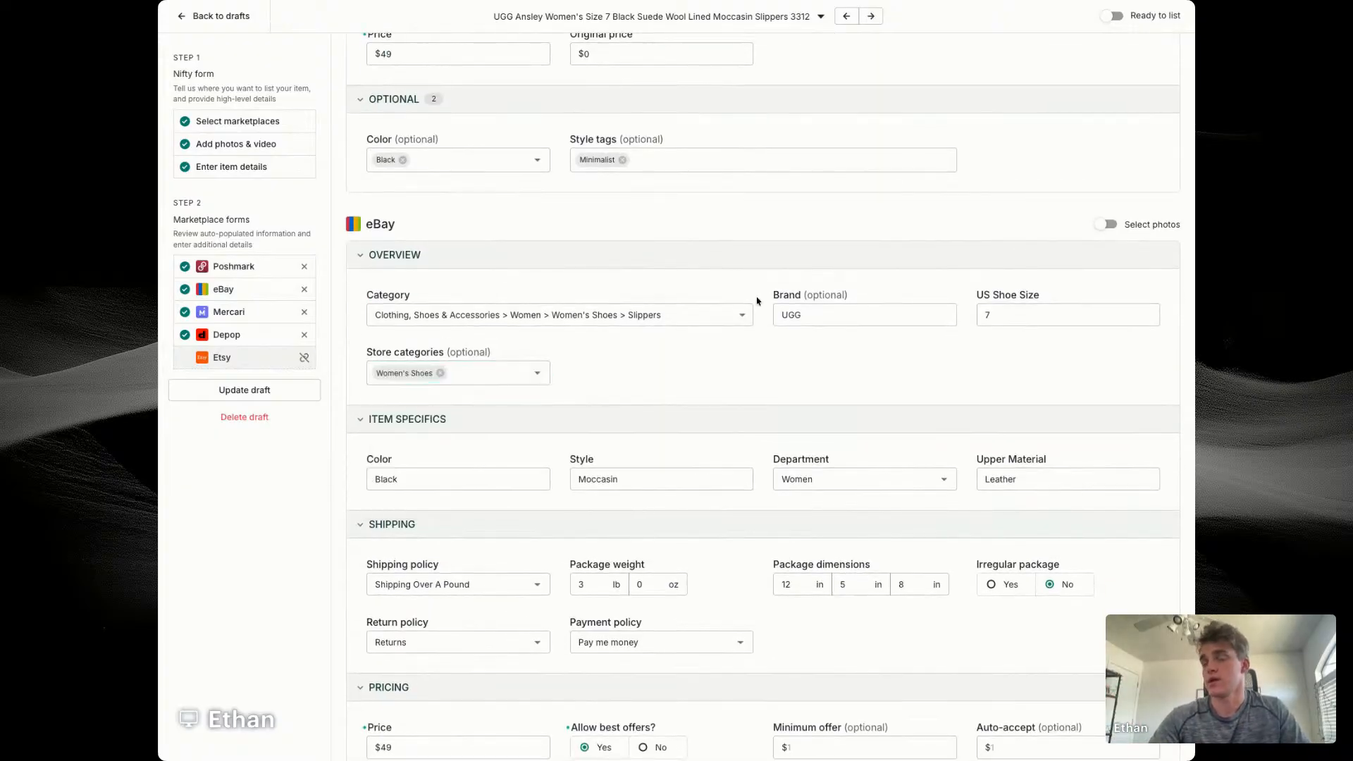
scroll(744, 305, "up", 1)
scroll(1027, 432, "down", 2)
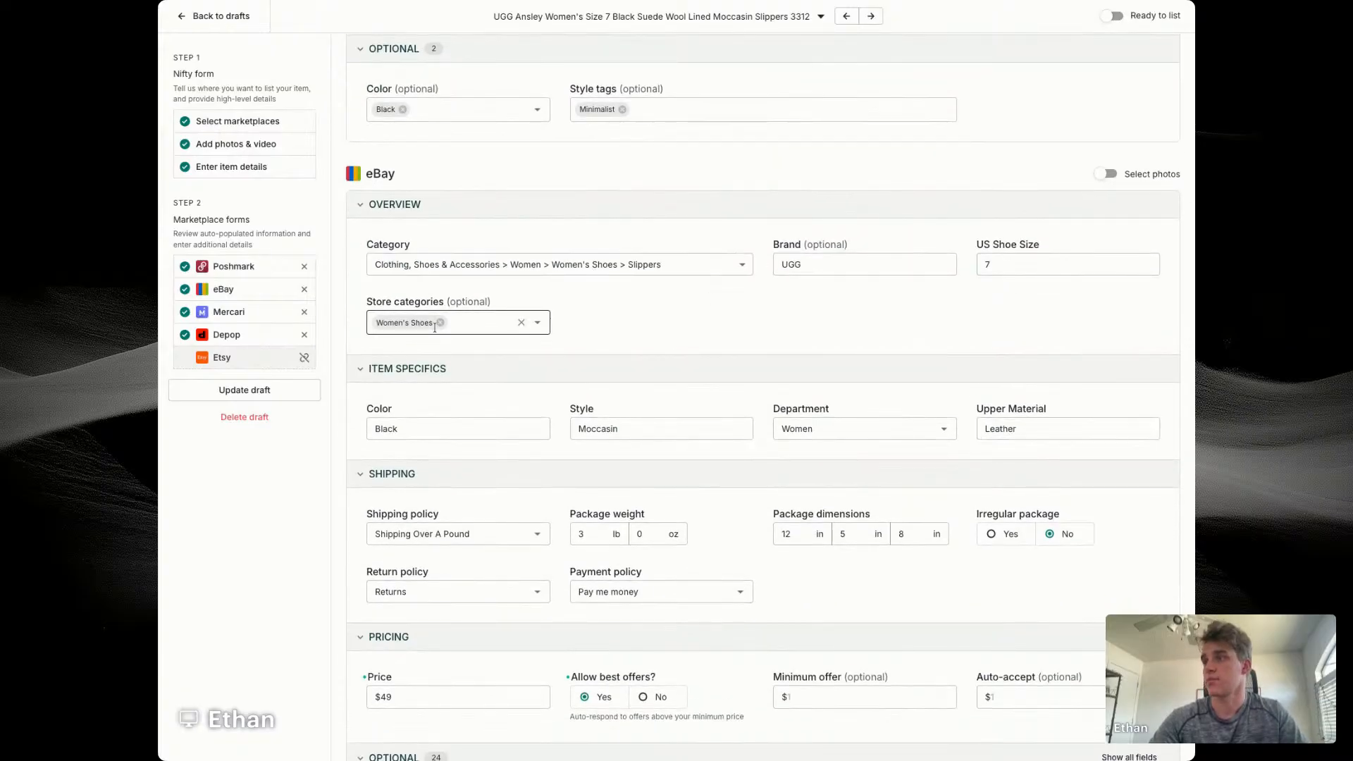
Step: Set eBay's minimum offer to $38 and the auto-accept amount to $43
scroll(503, 463, "down", 2)
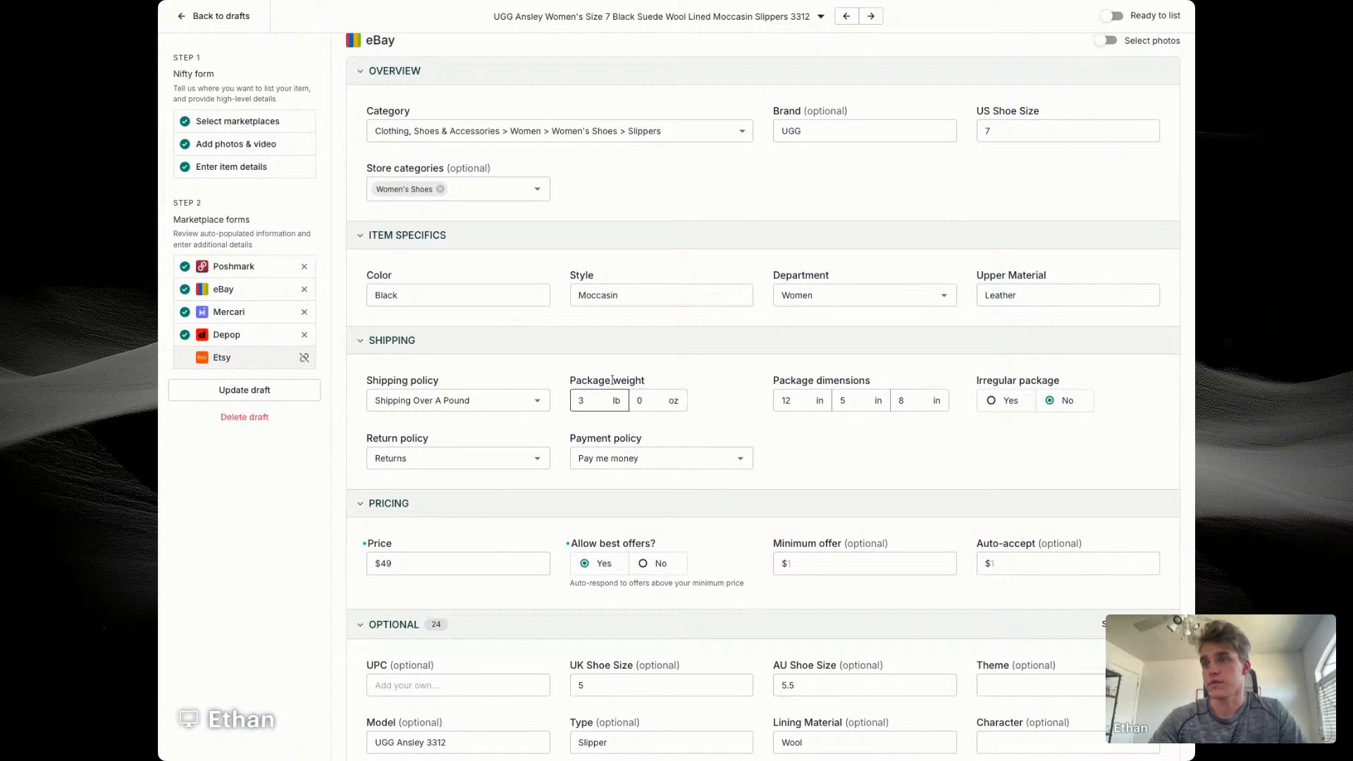
scroll(860, 402, "down", 2)
left_click(878, 455)
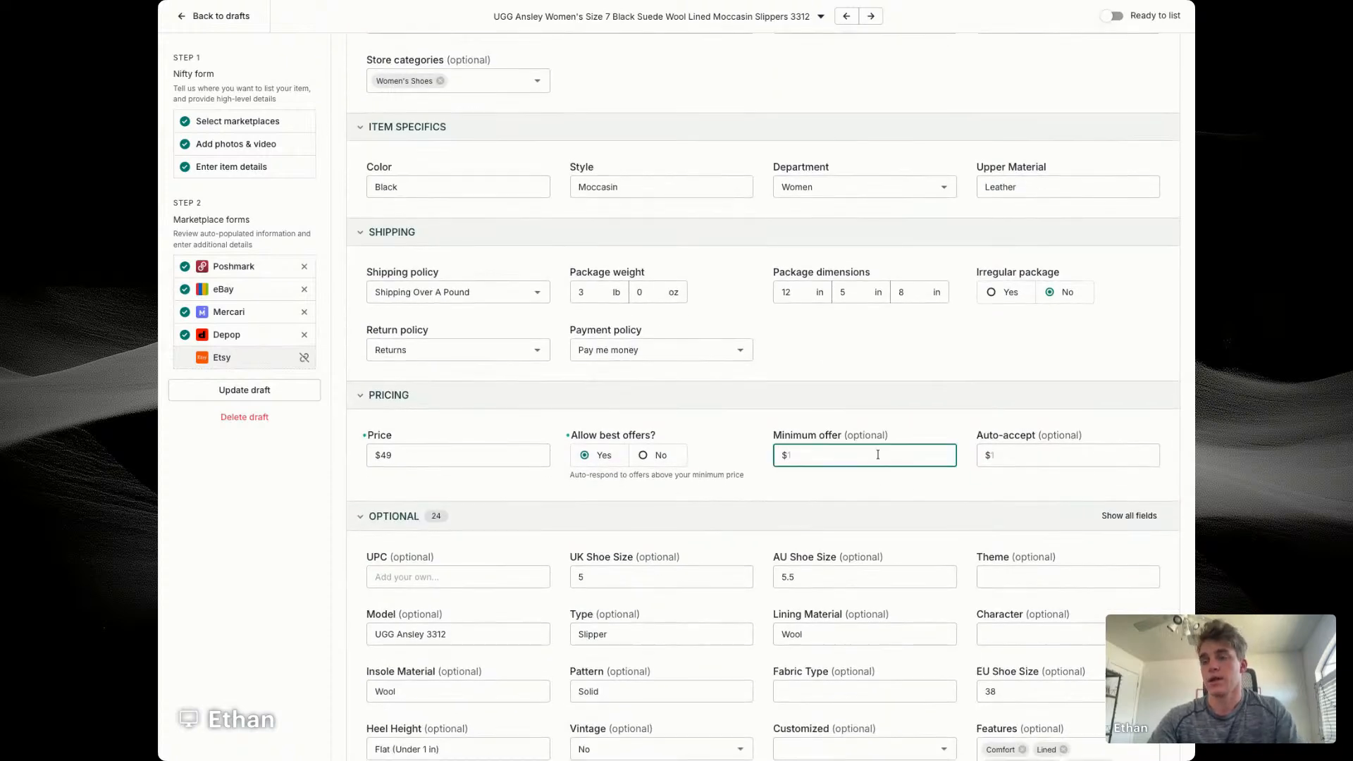
type("38")
key("Tab")
type("43")
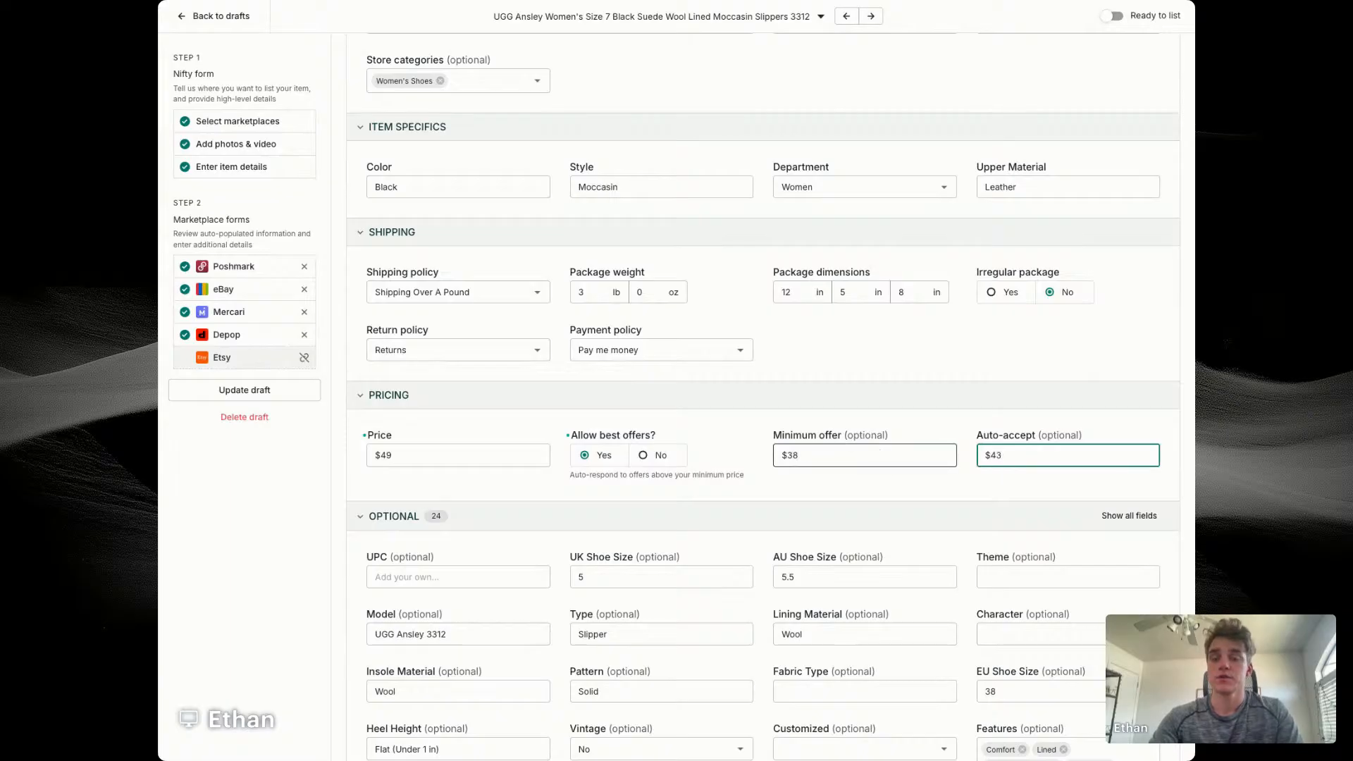
left_click(890, 486)
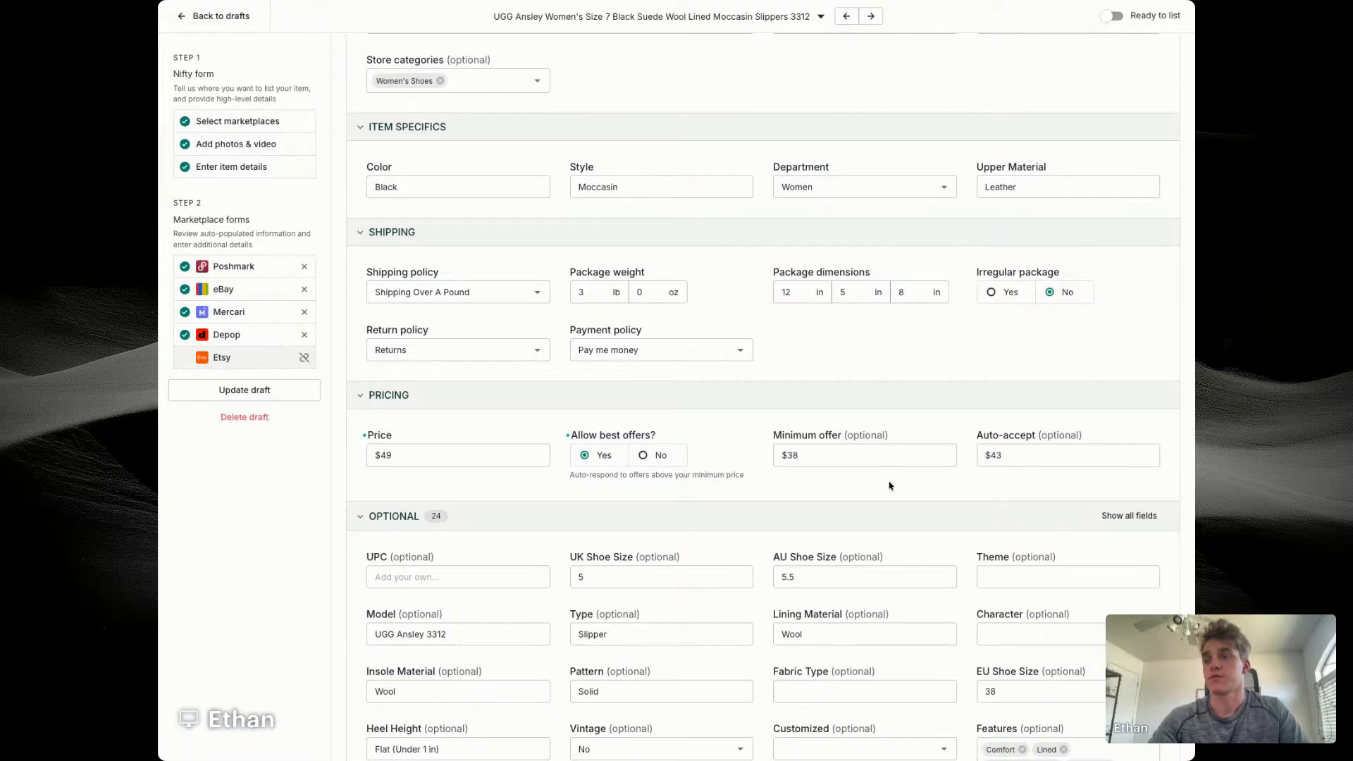
Step: Set the AU shoe size to 5 in eBay's optional item details
scroll(890, 486, "down", 2)
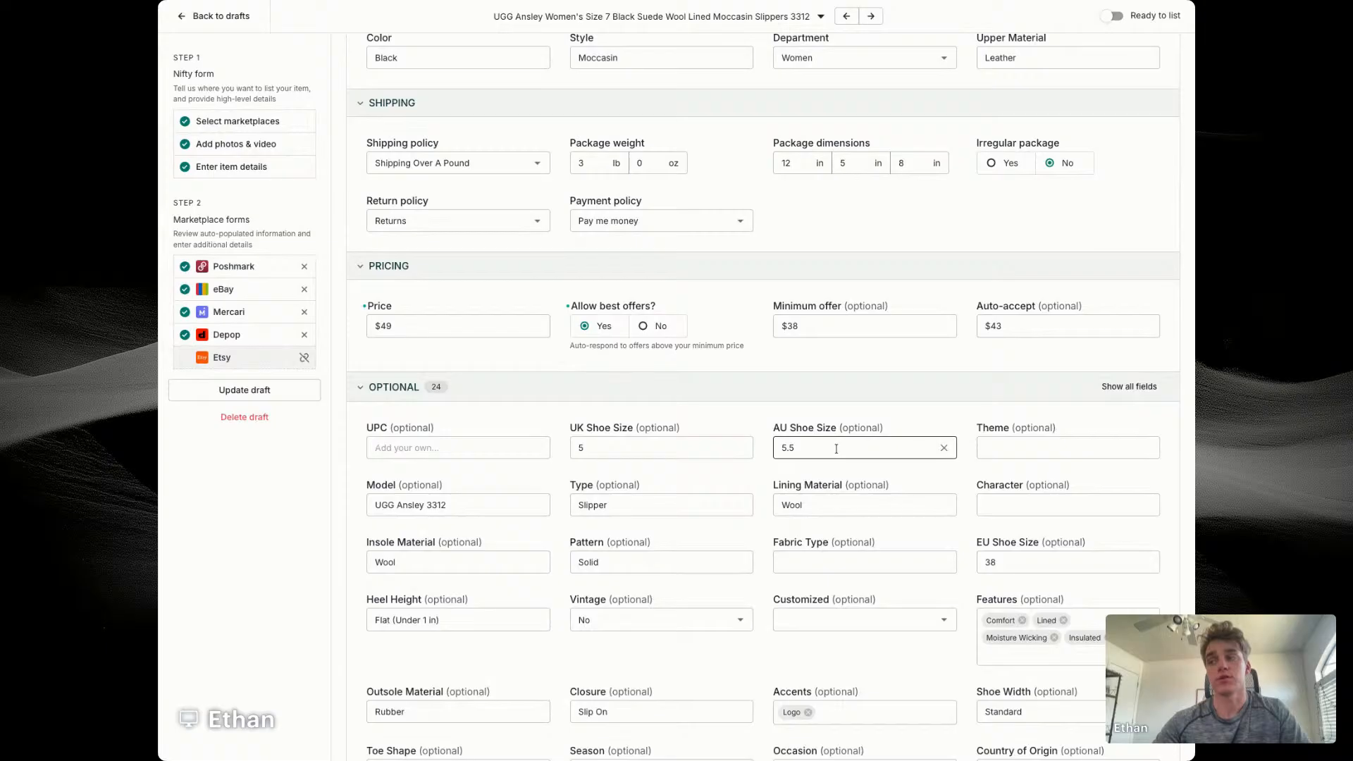
left_click(824, 448)
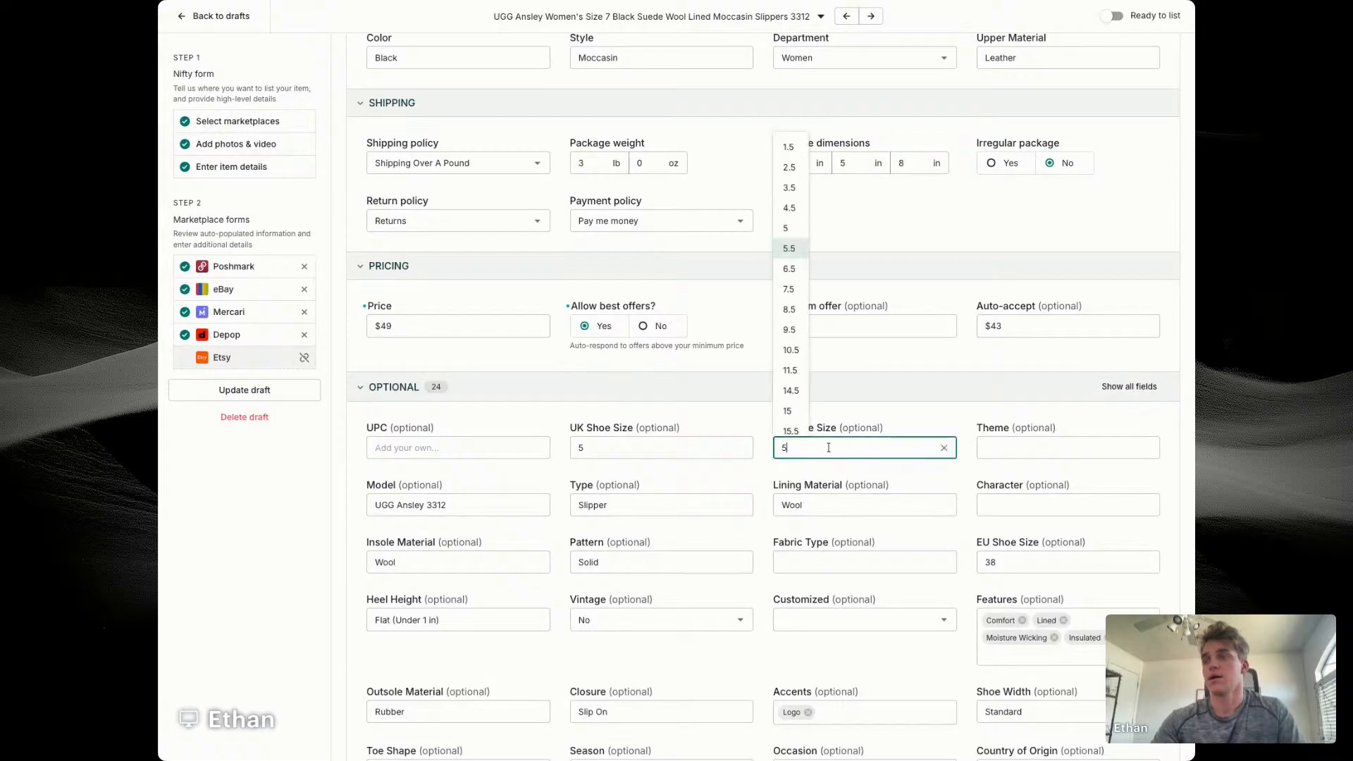
left_click(824, 449)
left_click(944, 449)
type("5")
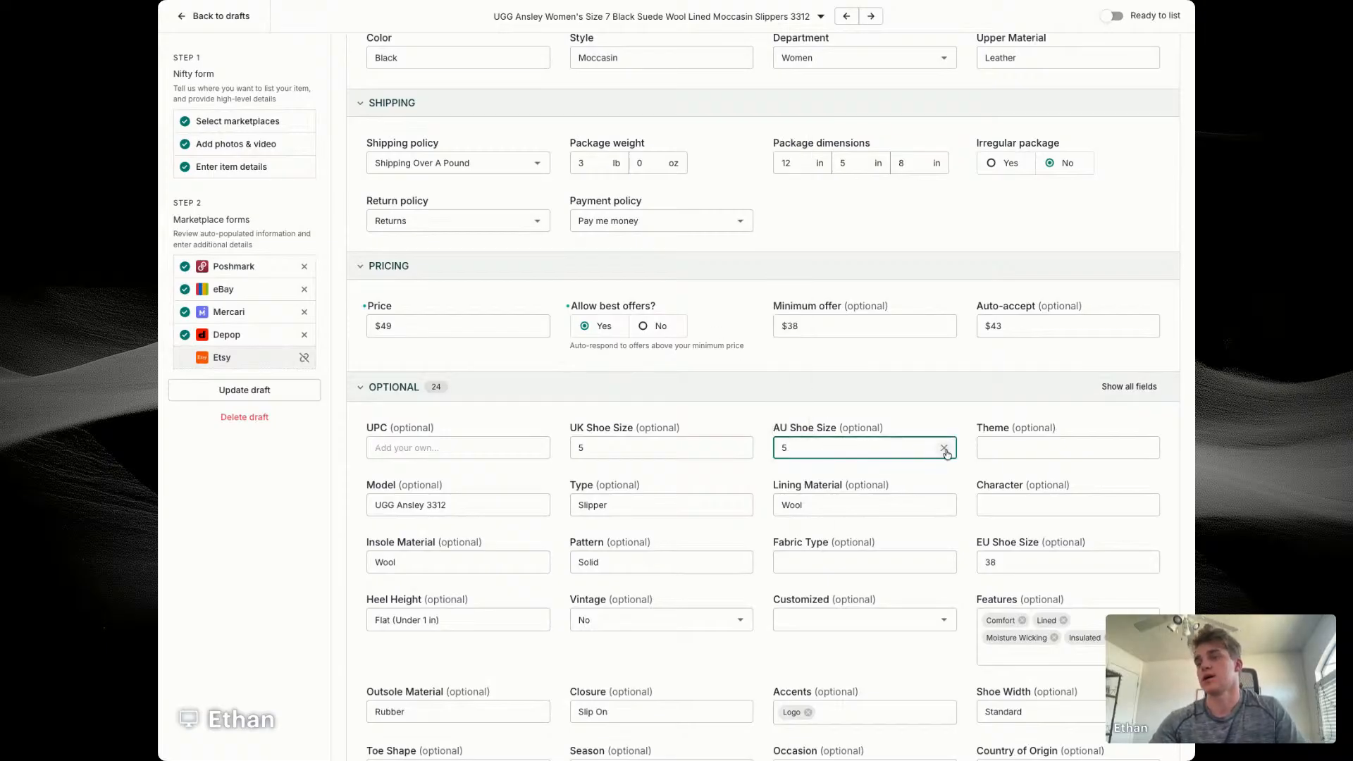
left_click(771, 477)
Step: Turn on separate photo selection for Depop and replace the fleece lining close-up with the size tag photo
scroll(772, 477, "down", 1)
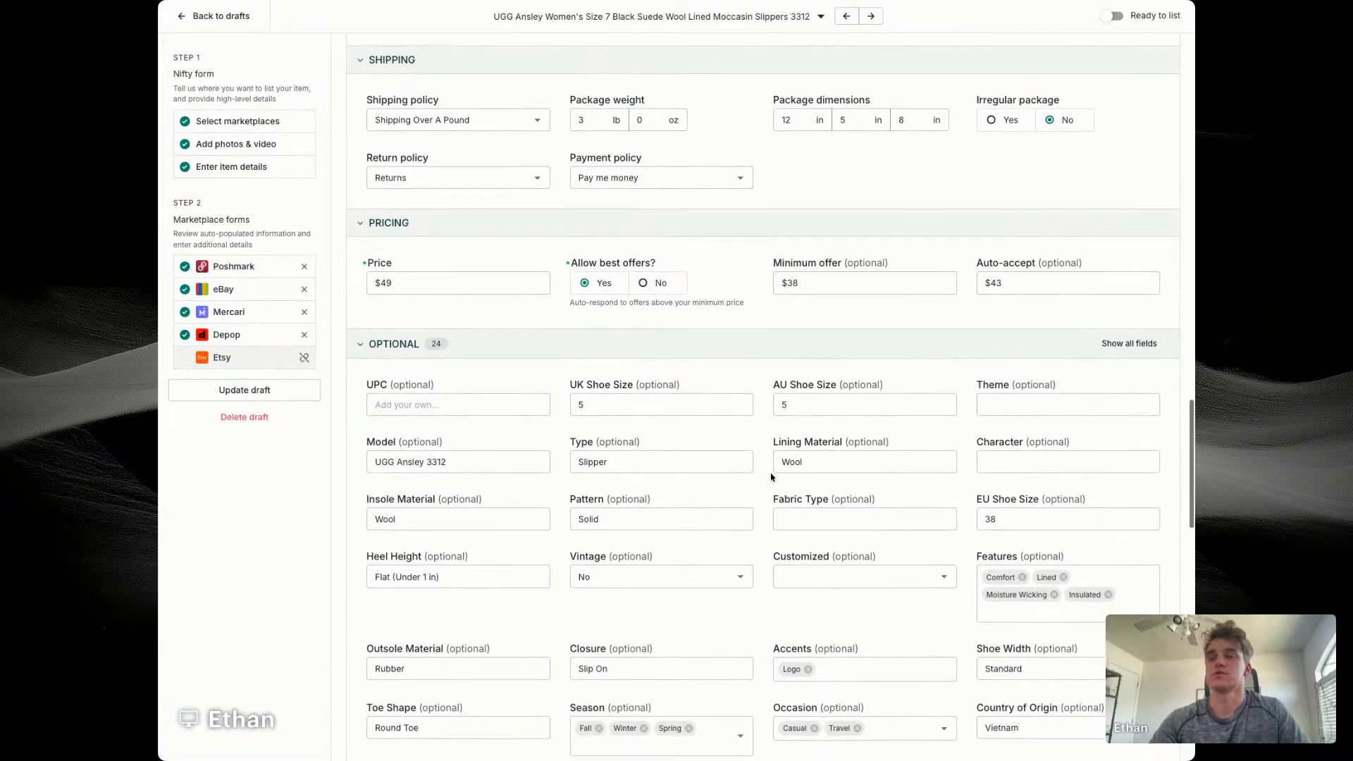
scroll(775, 477, "down", 1)
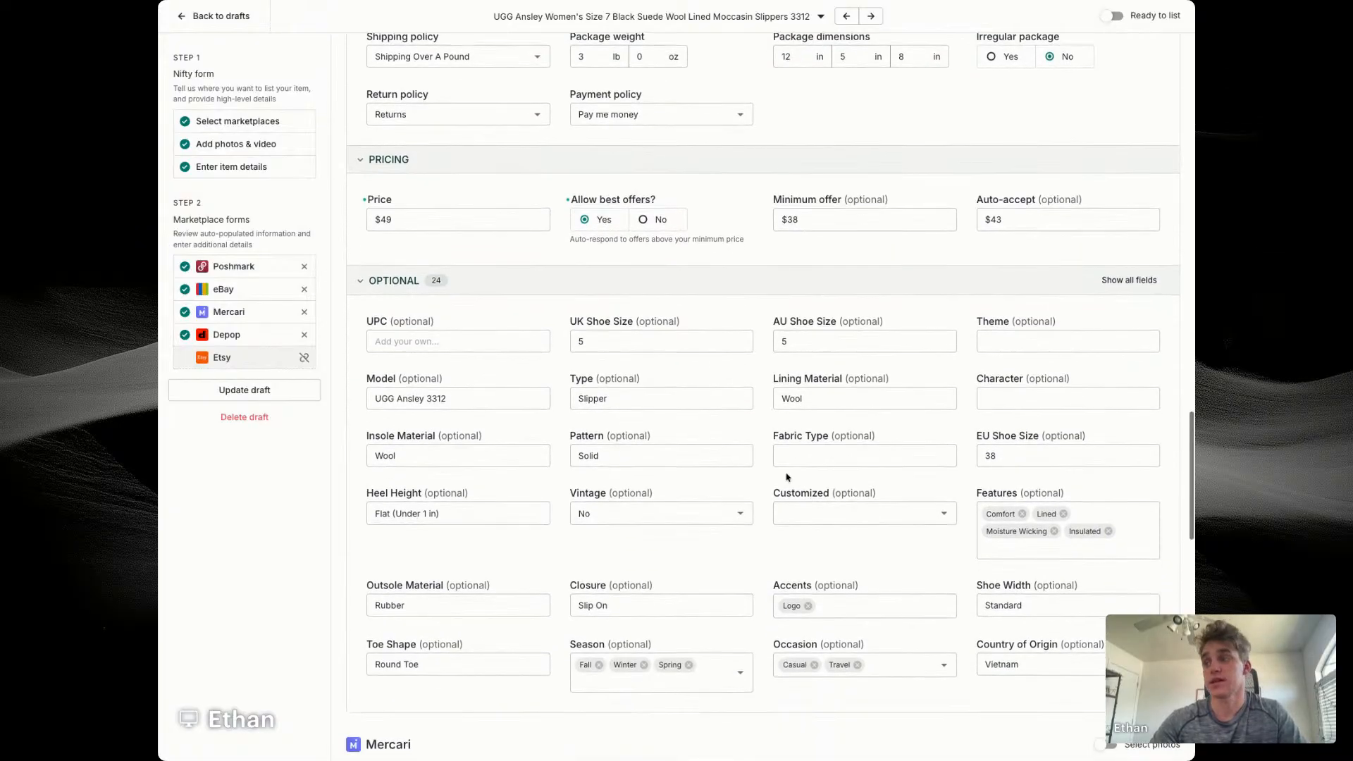
scroll(709, 421, "down", 3)
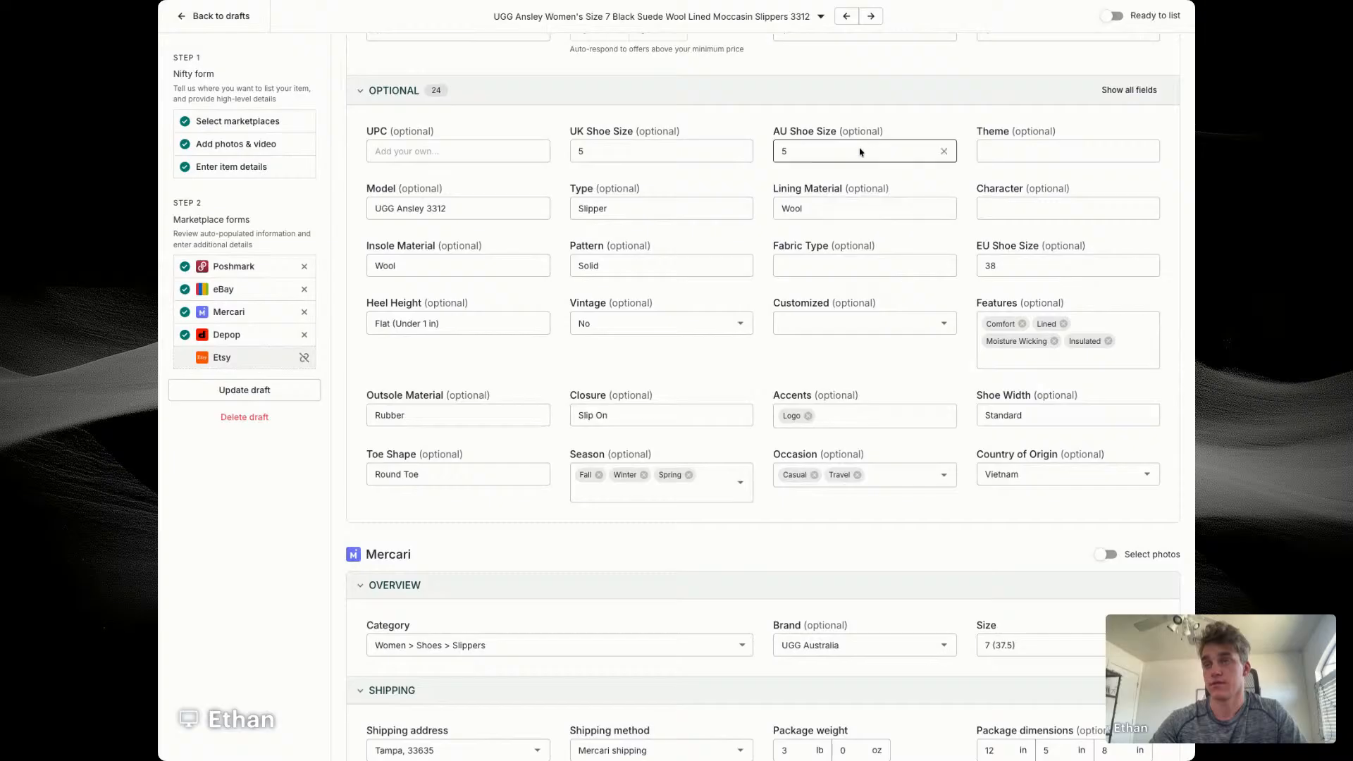
scroll(902, 149, "up", 2)
scroll(954, 303, "down", 6)
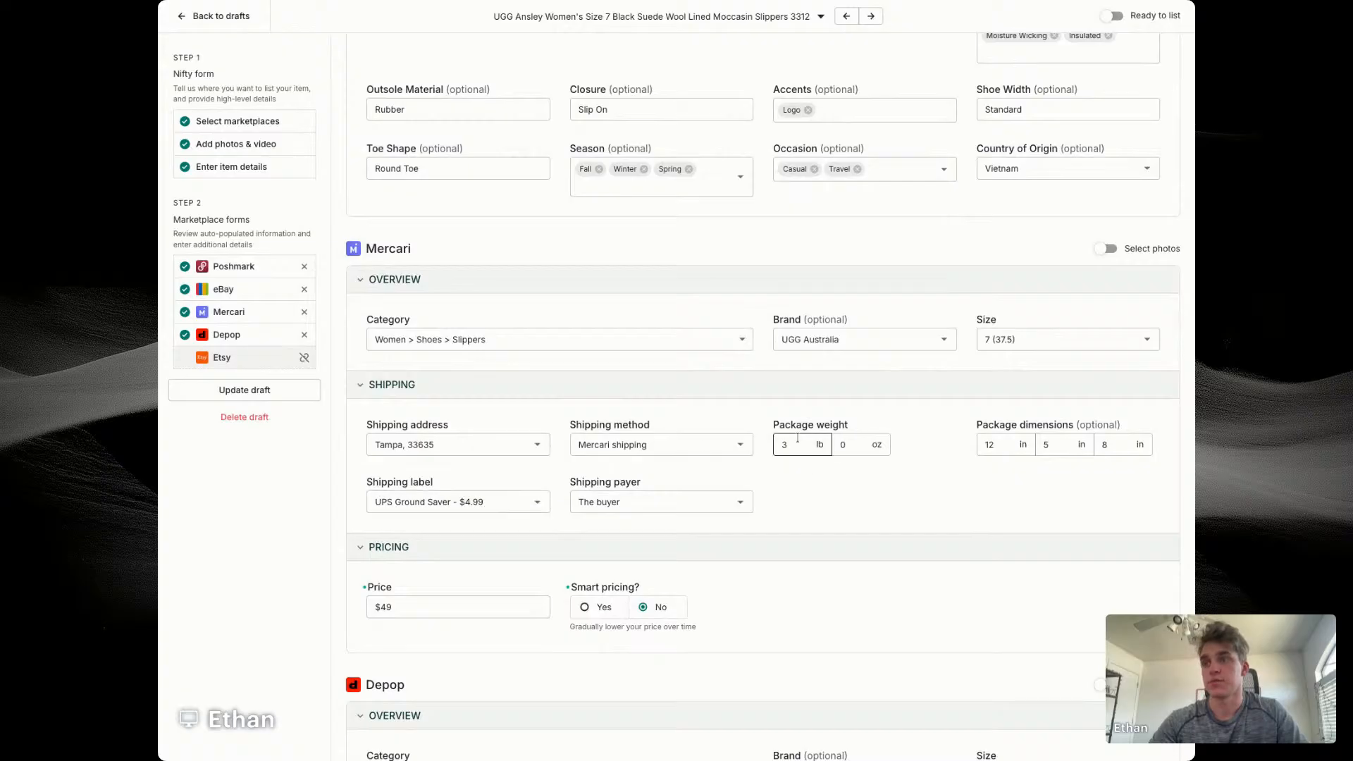
scroll(845, 496, "down", 7)
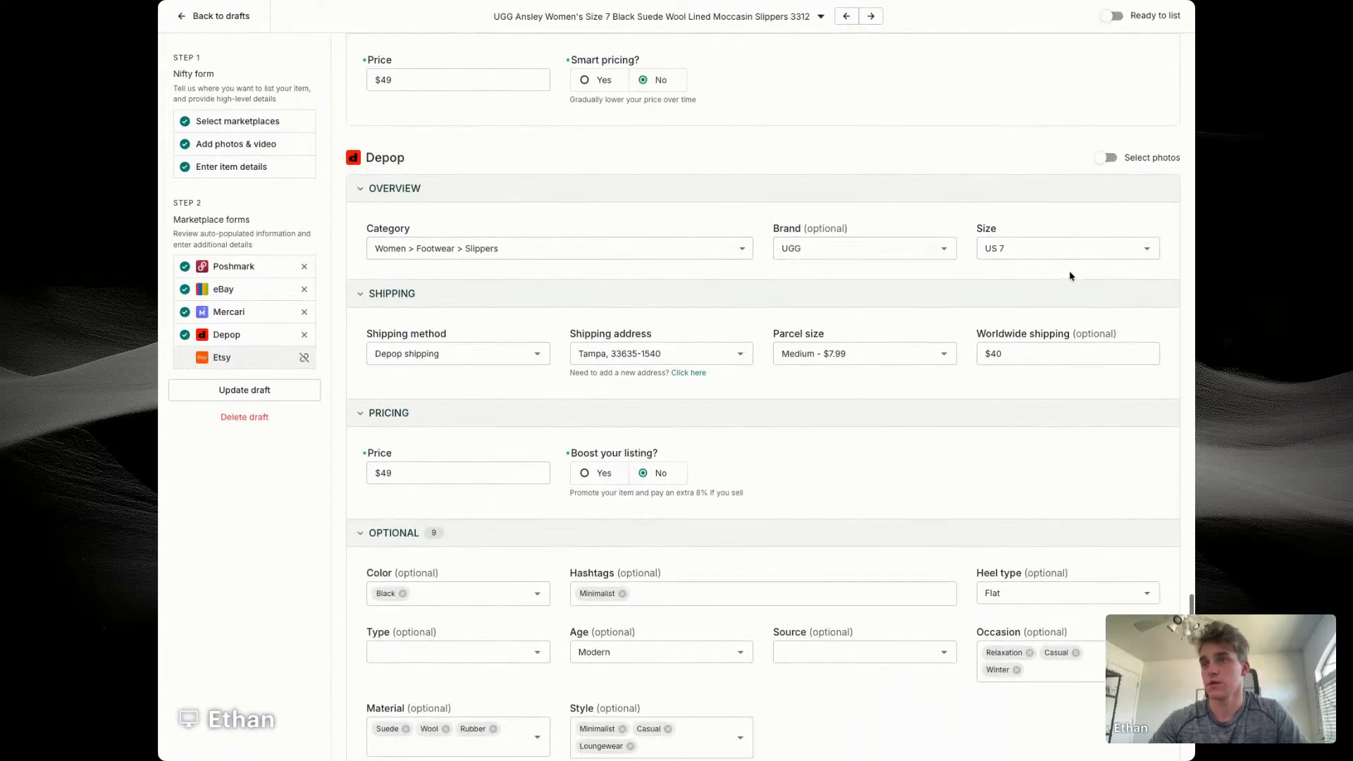
left_click(1101, 158)
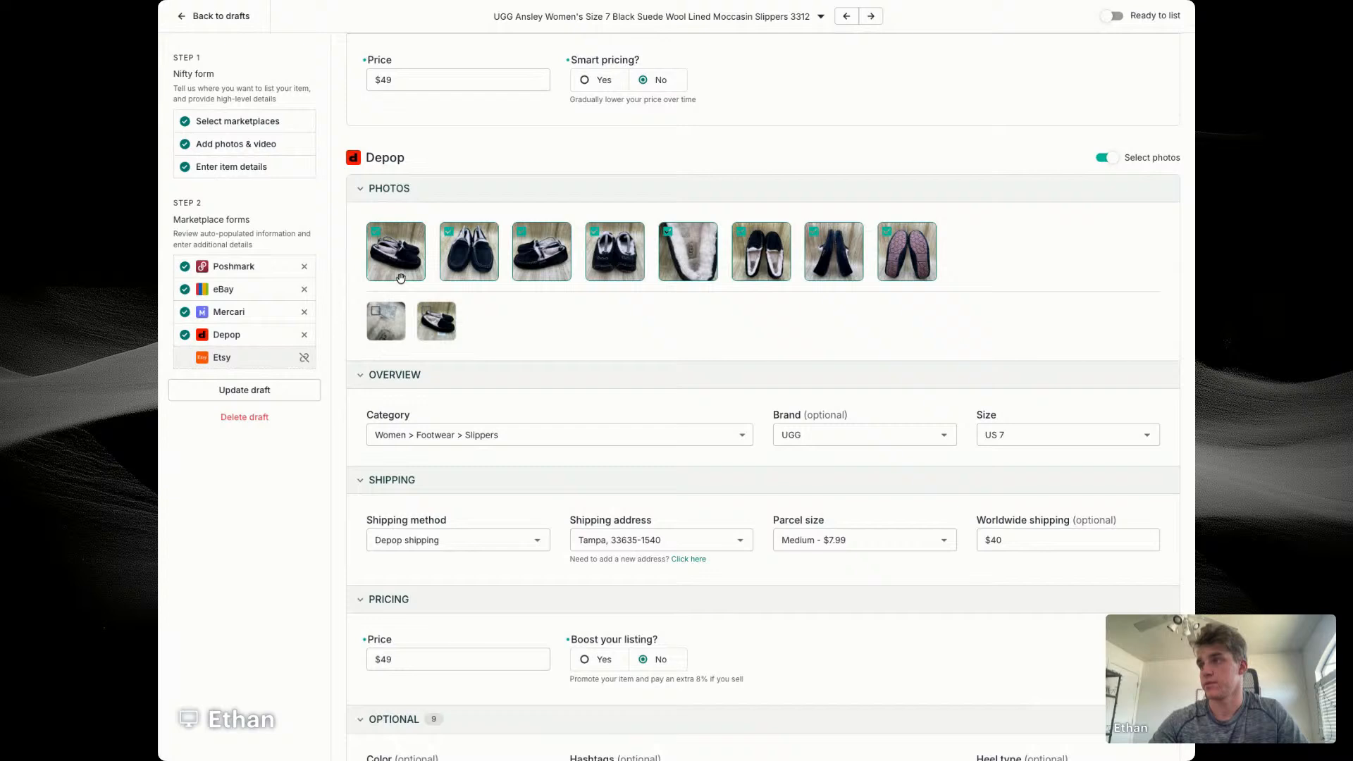
scroll(874, 274, "down", 1)
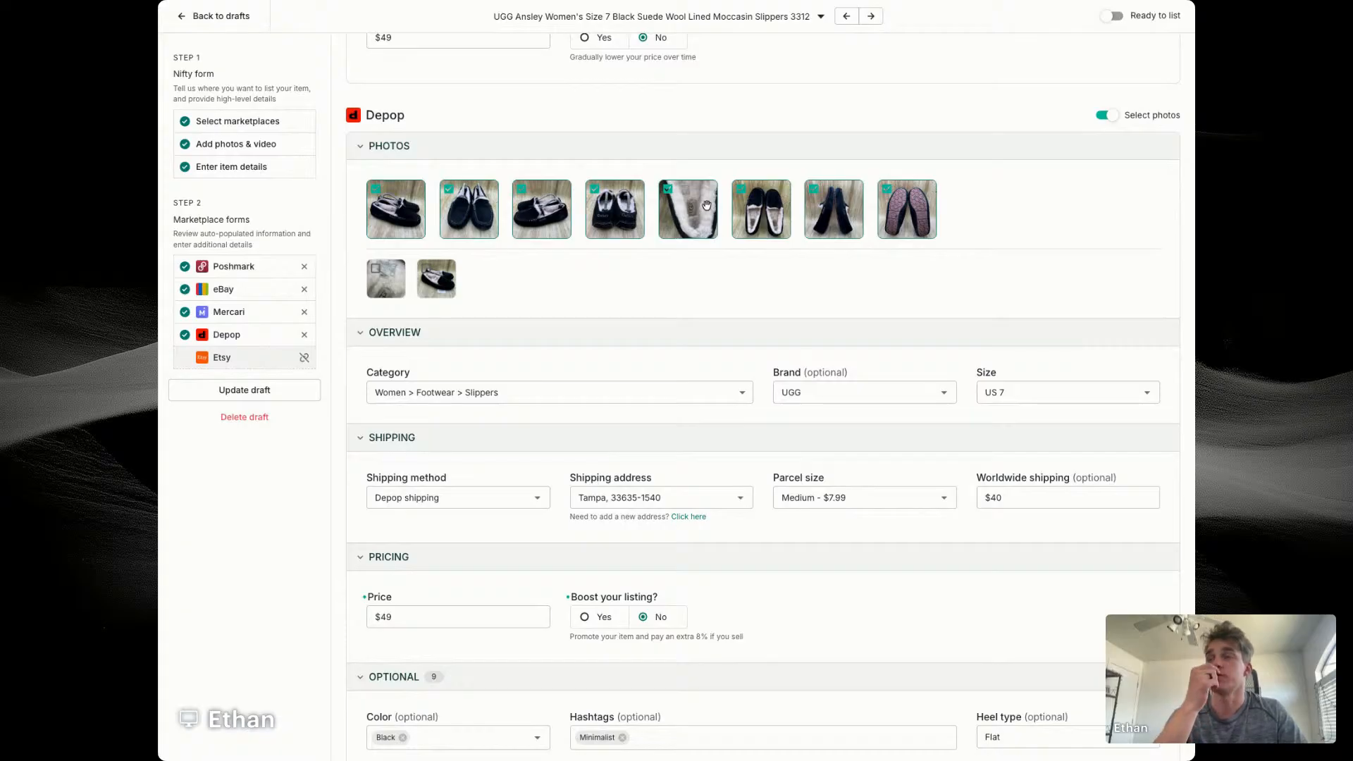
left_click(683, 211)
left_click(434, 270)
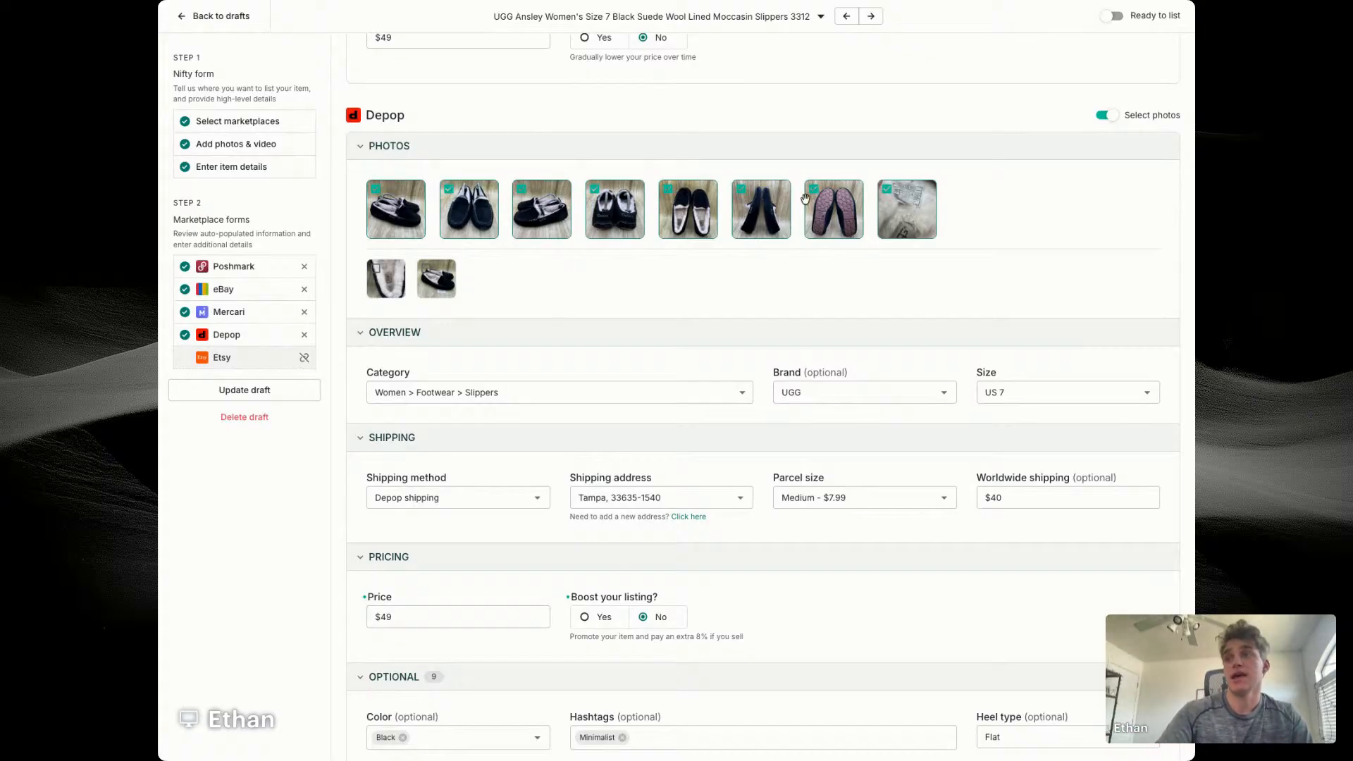
Step: Save the UGG draft as ready to list and open the previous draft, the Rocco P. combat boots
left_click(311, 387)
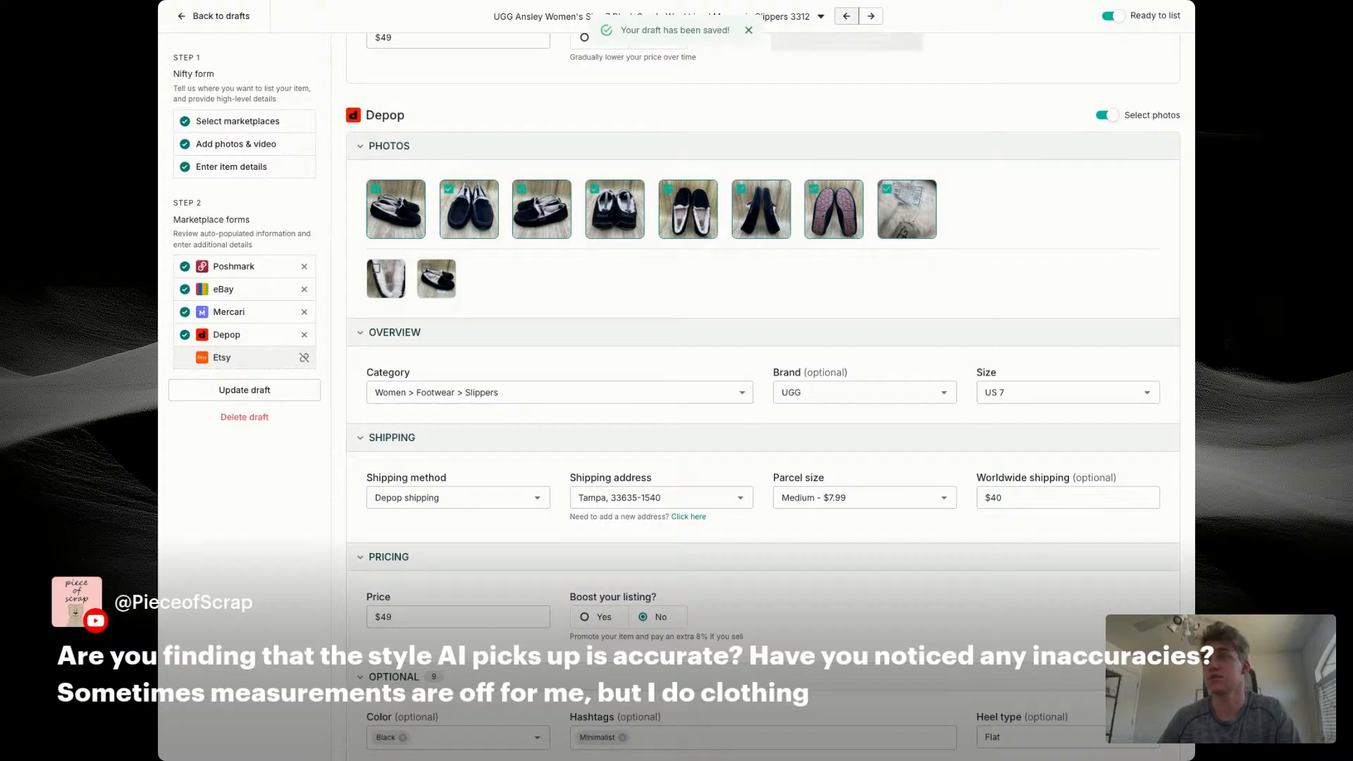
left_click(849, 15)
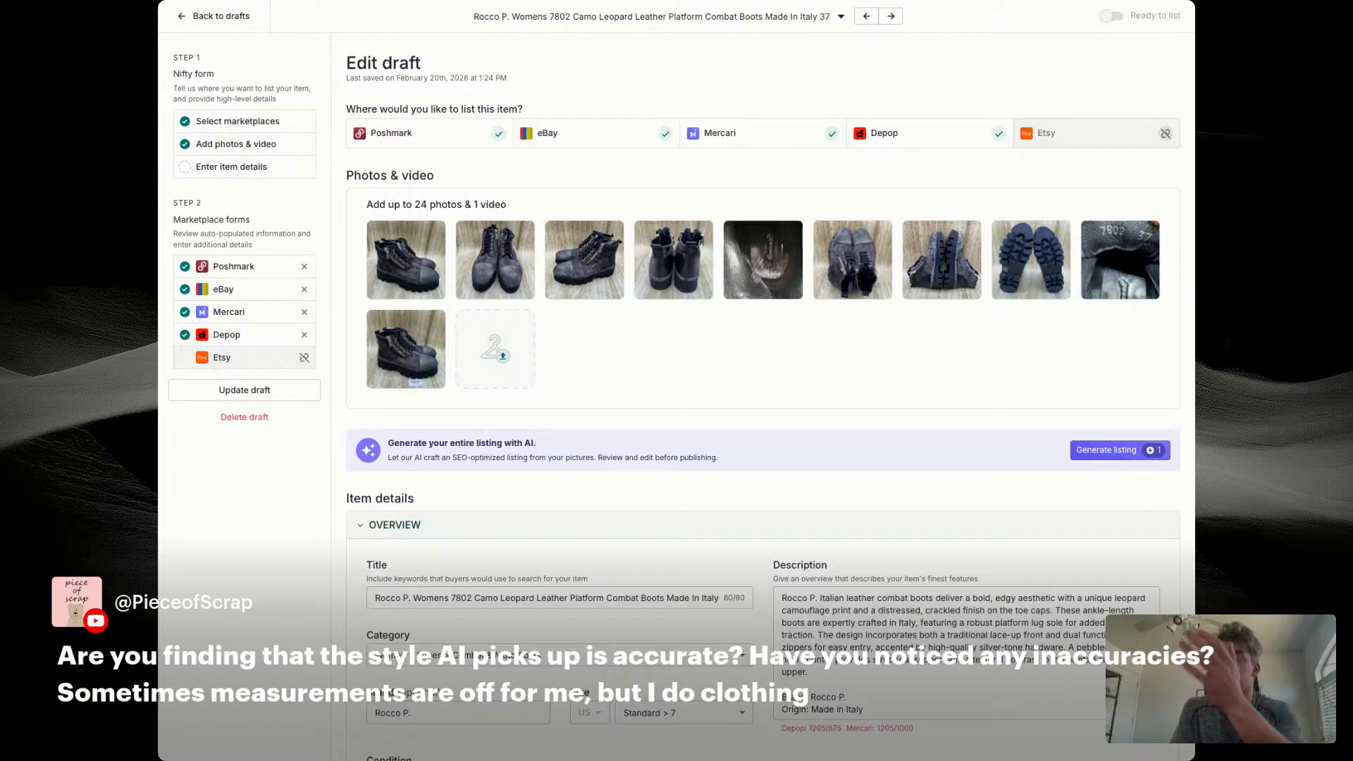
Step: Correct "Womens" to "Women's" in the title and insert "Size 7" right after it
scroll(694, 386, "down", 1)
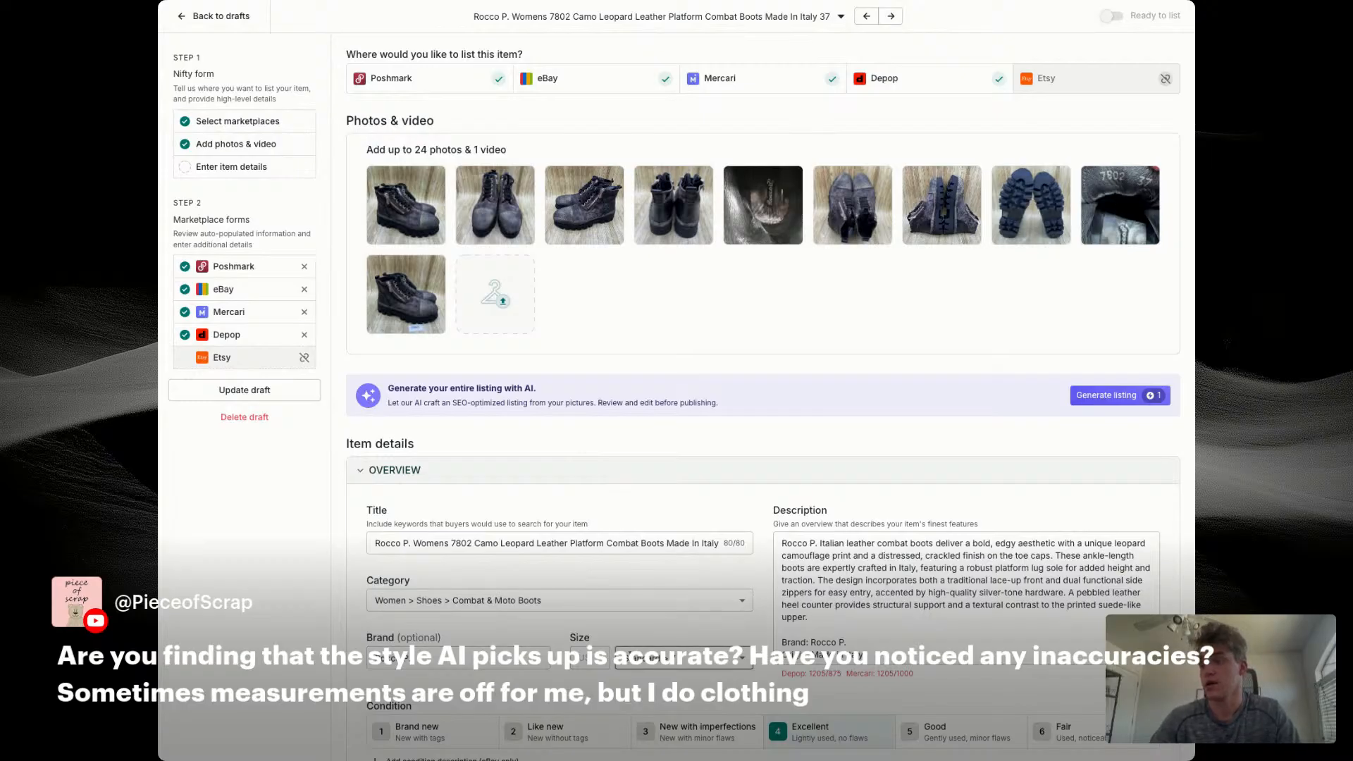
left_click(442, 544)
type("'")
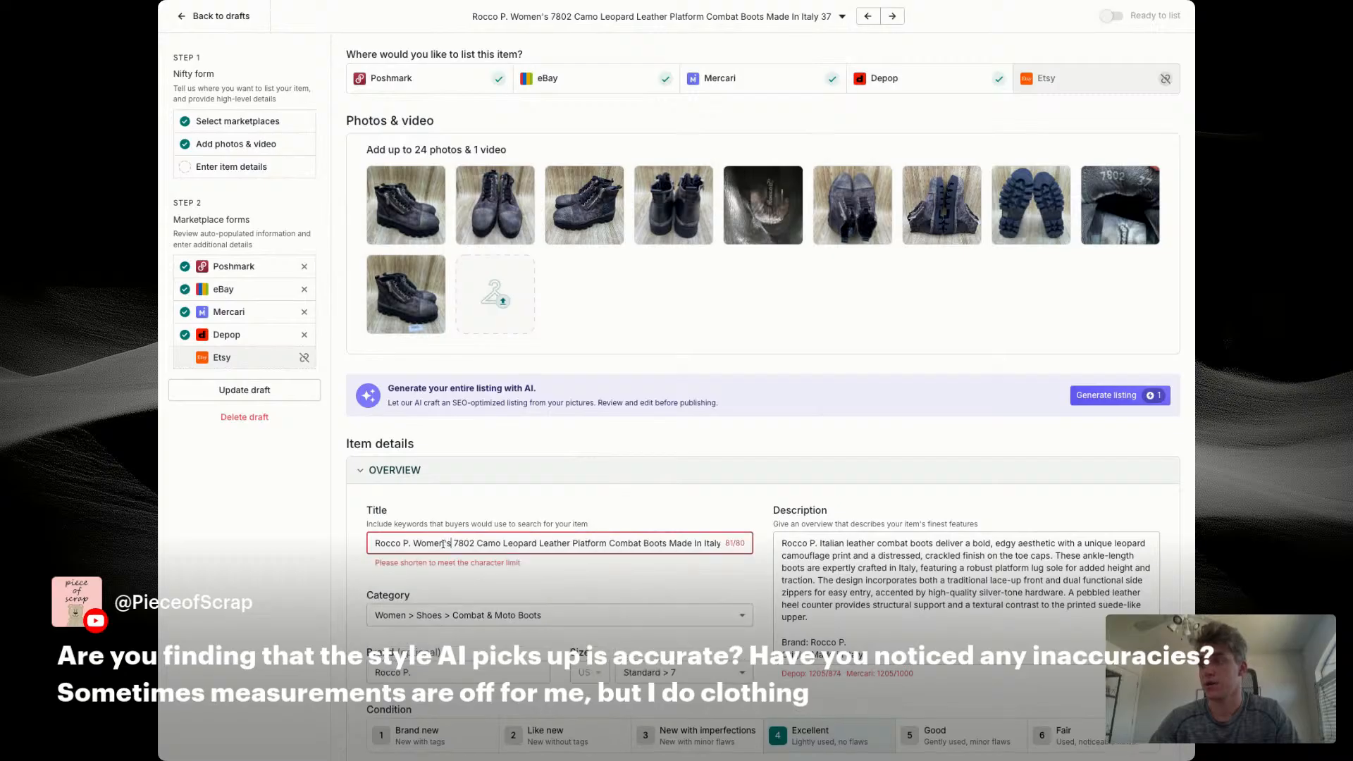
key("Right")
type("Size 7")
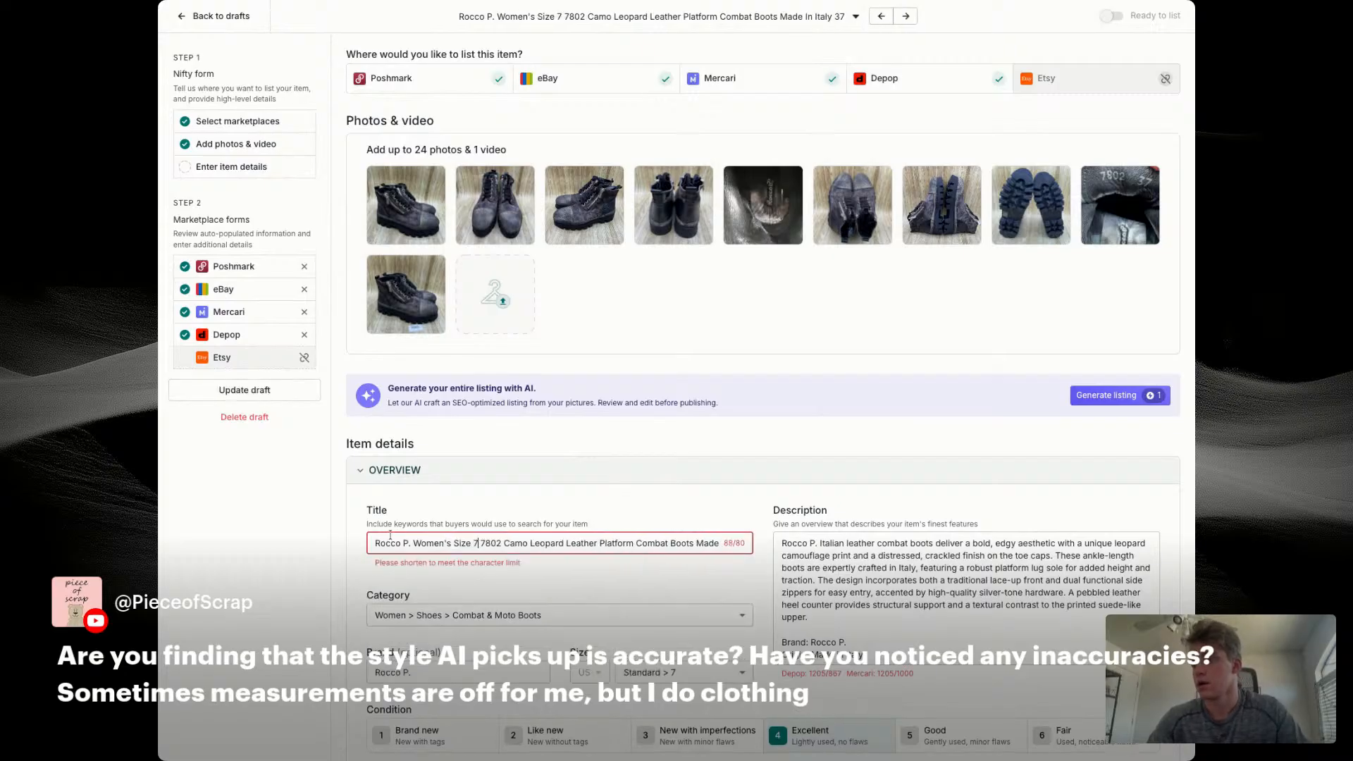
Step: Move "Women's Size 7" within the title so that it replaces the word "Leopard"
left_click_drag(414, 543, 480, 543)
key("ctrl+c")
key("BackSpace")
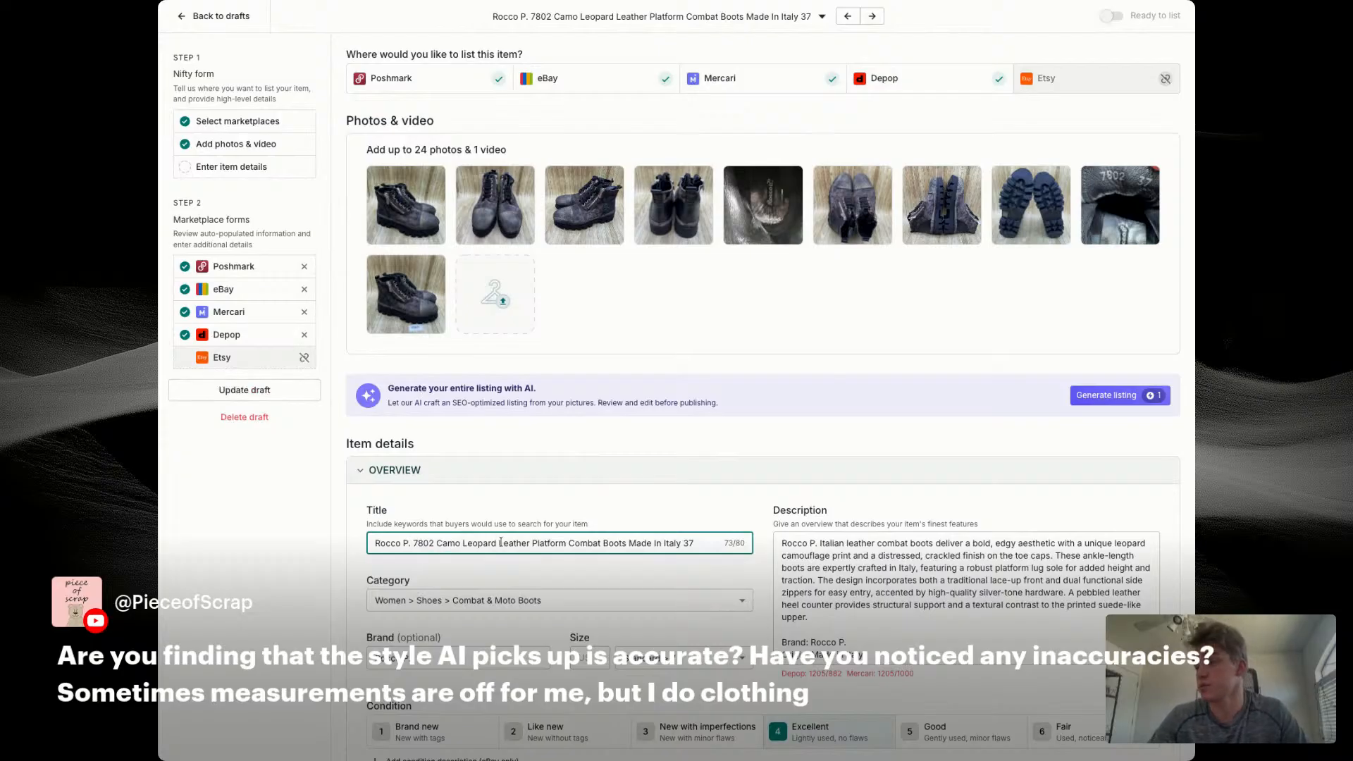
double_click(465, 543)
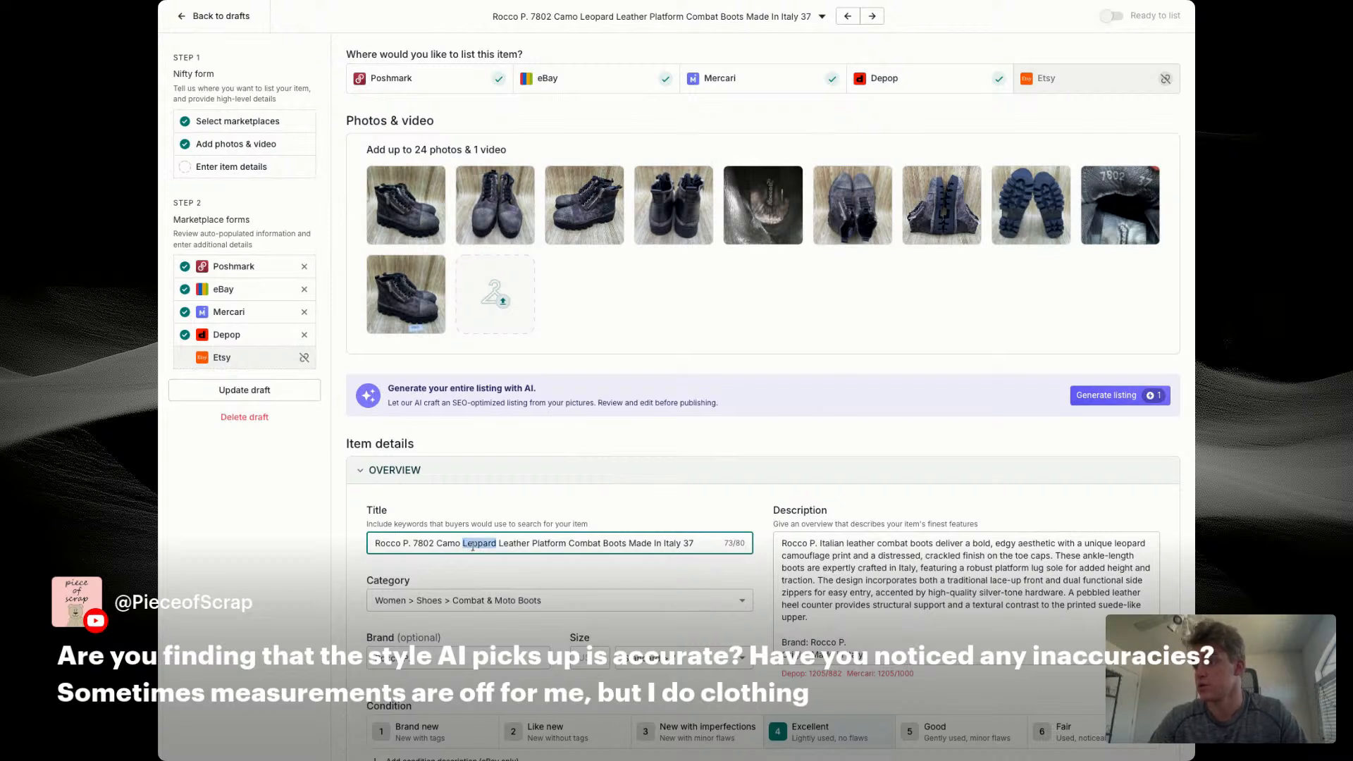
key("ctrl+v")
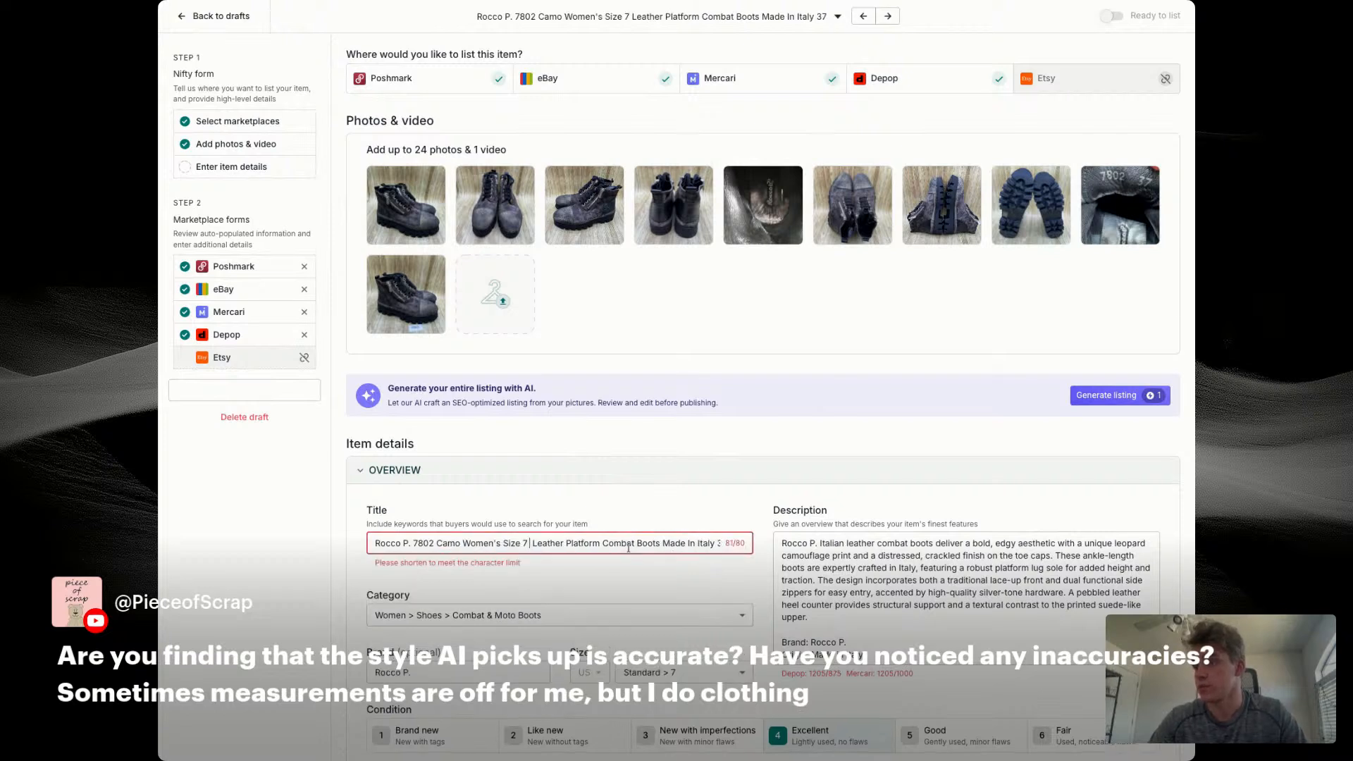
Step: Add "Ankle" before "Boots" in the title and move "Combat Ankle Boots" to directly after the brand name
left_click(637, 543)
type("Anlke")
key("BackSpace")
key("BackSpace")
key("BackSpace")
key("BackSpace")
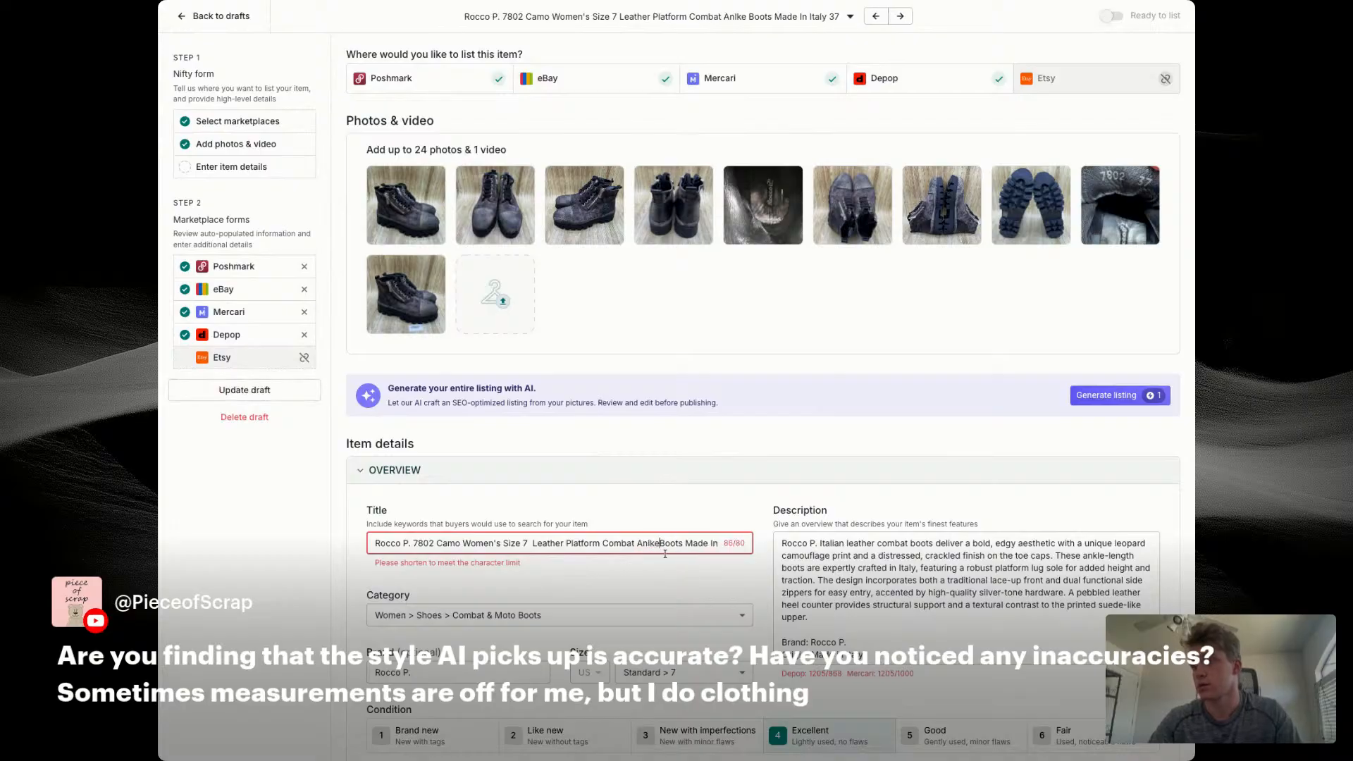
type("kle")
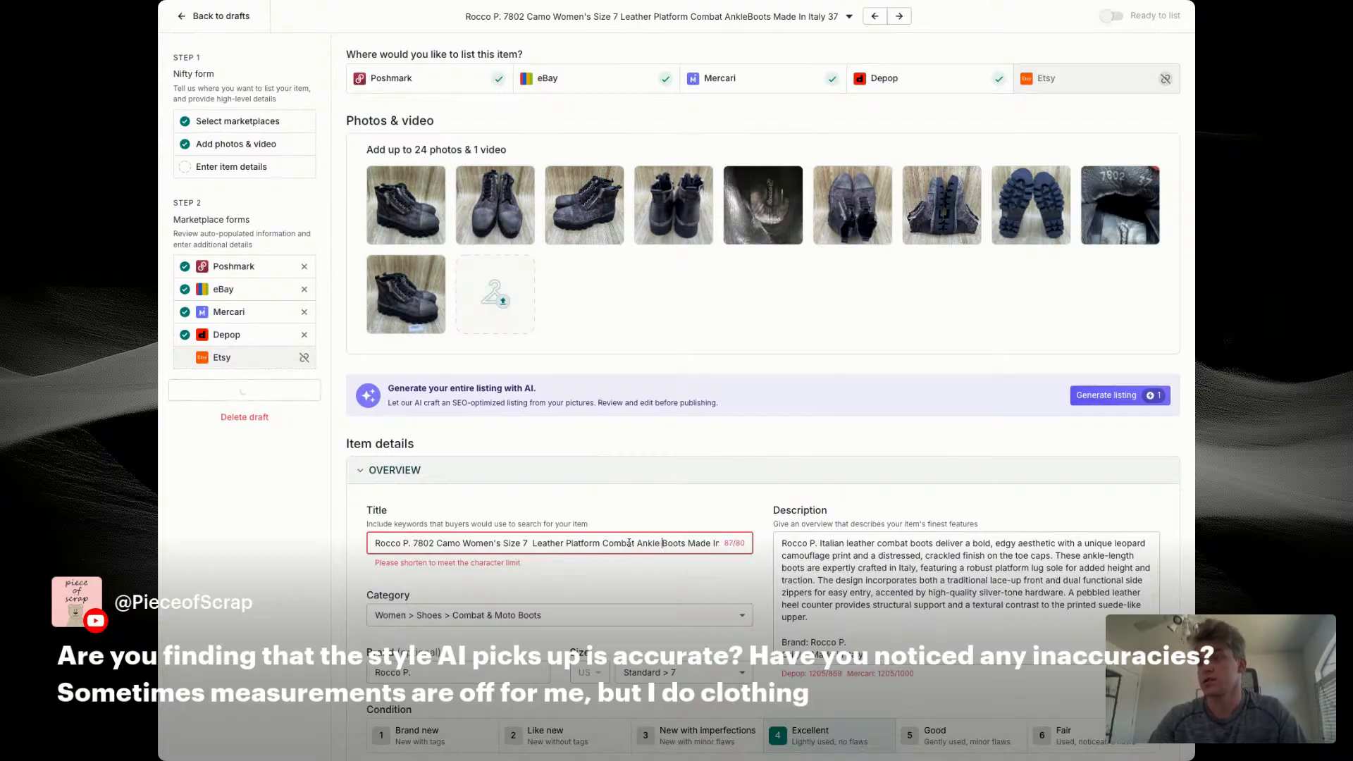
left_click_drag(603, 543, 686, 544)
key("ctrl+c")
key("BackSpace")
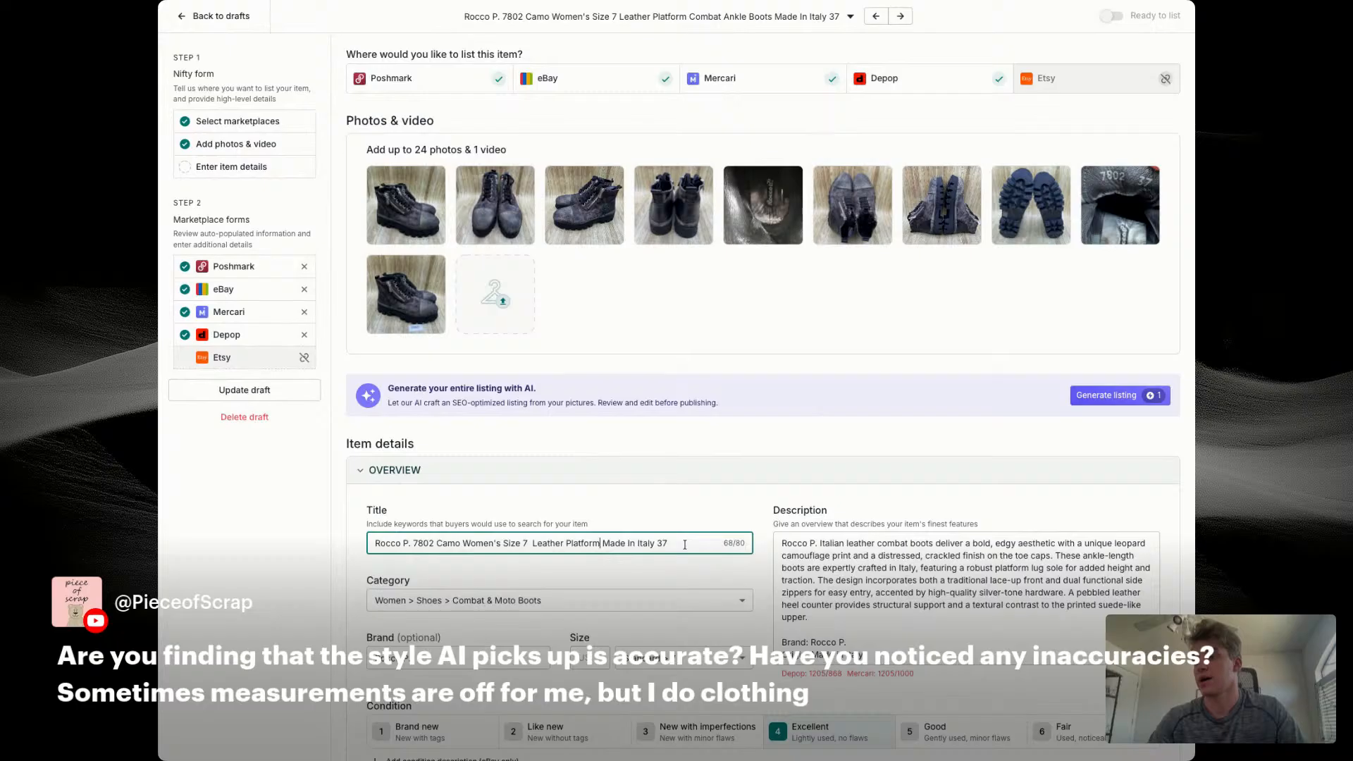
key("ctrl+v")
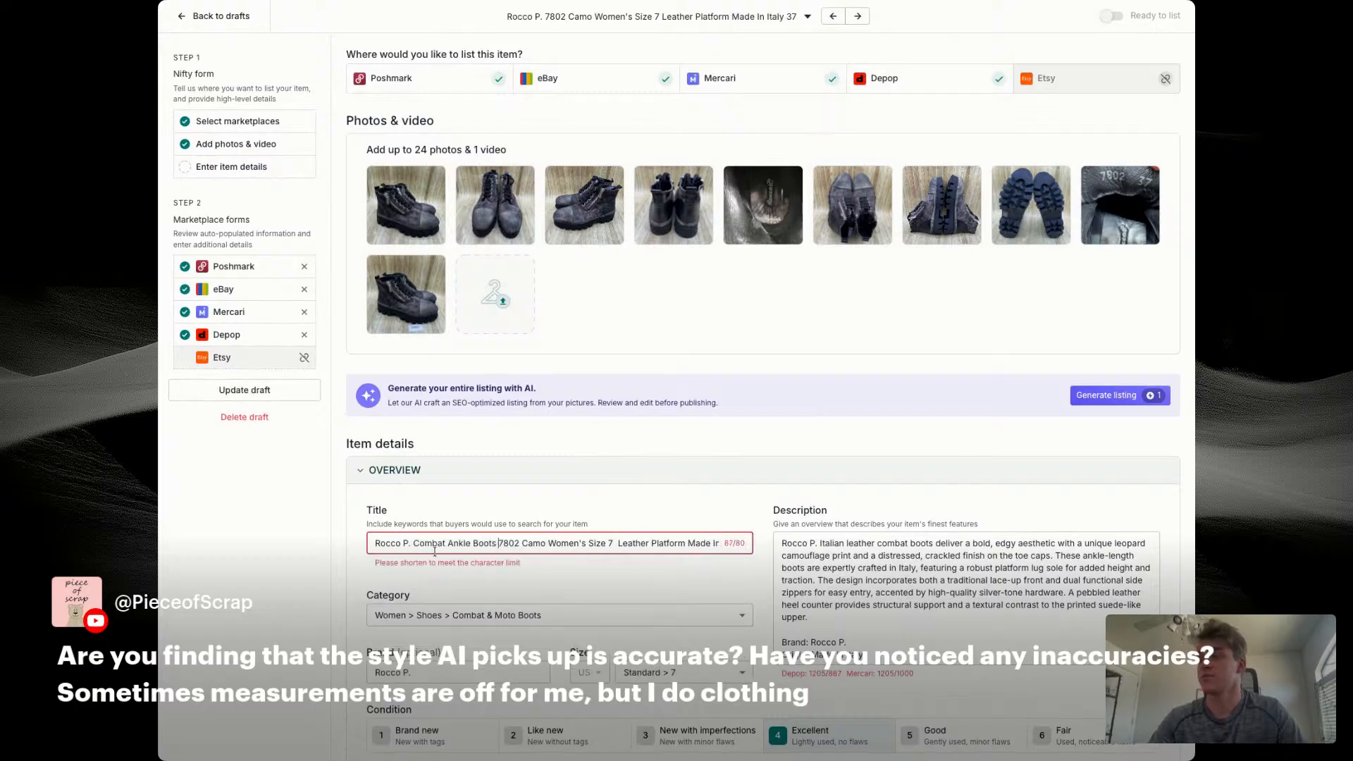
Step: Shorten the title by removing the extra space before "Leather", the ending "37" and the word "Size"
left_click(621, 536)
key("BackSpace")
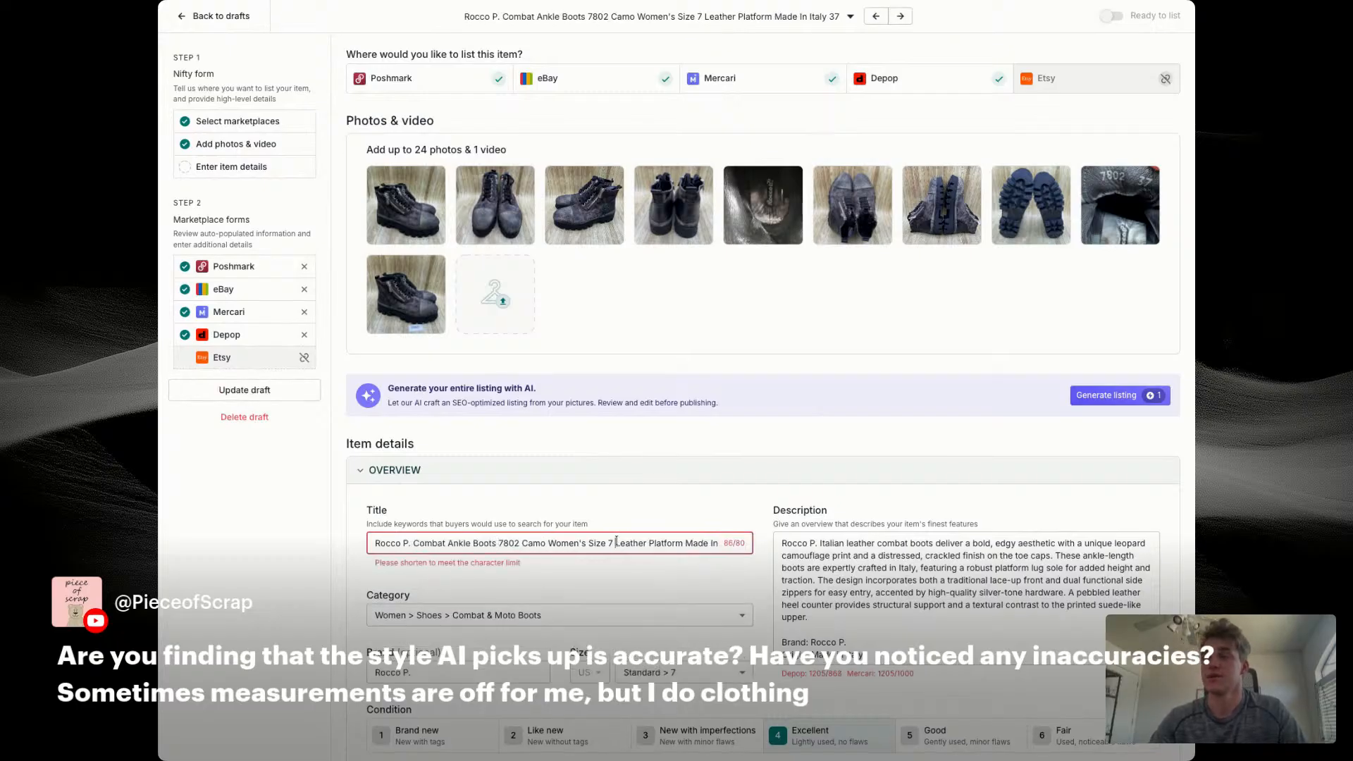
left_click(703, 543)
key("BackSpace")
key("BackSpace")
key("BackSpace")
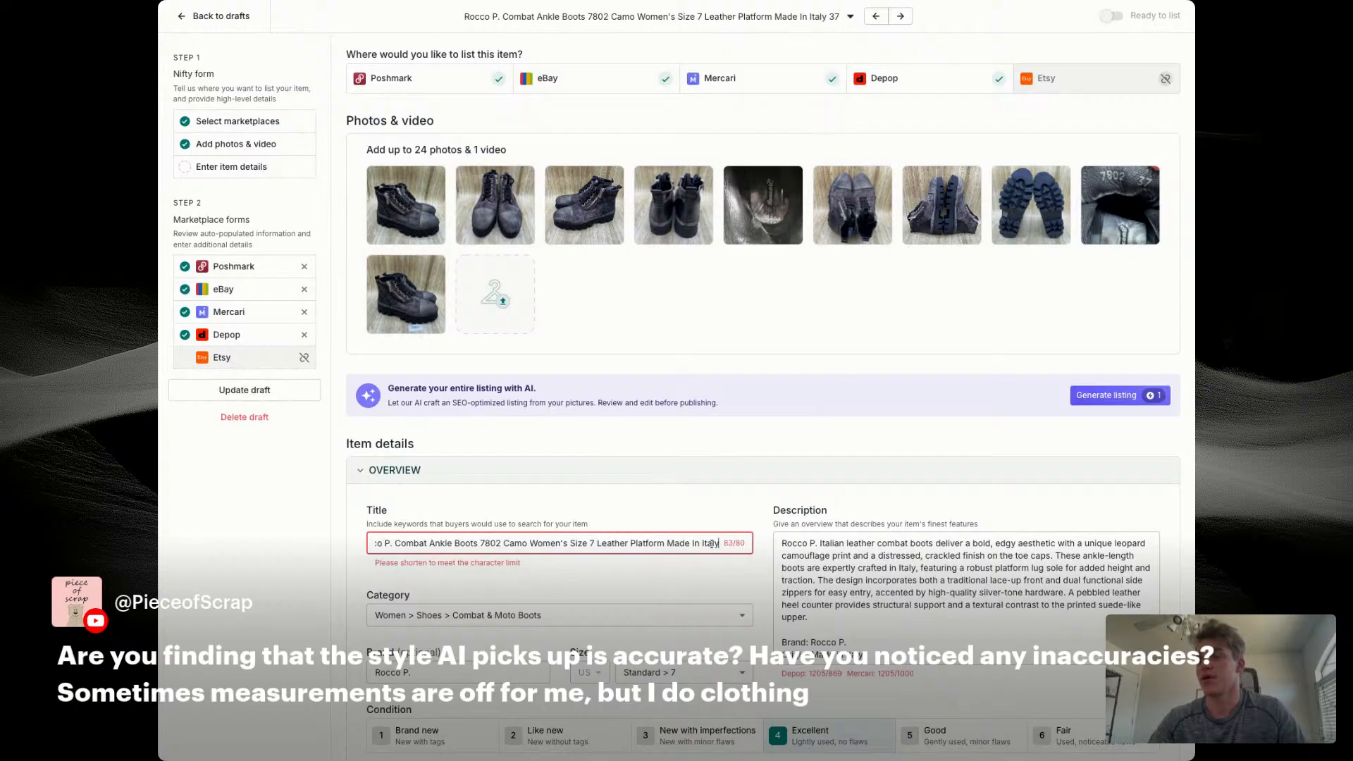
double_click(577, 545)
key("BackSpace")
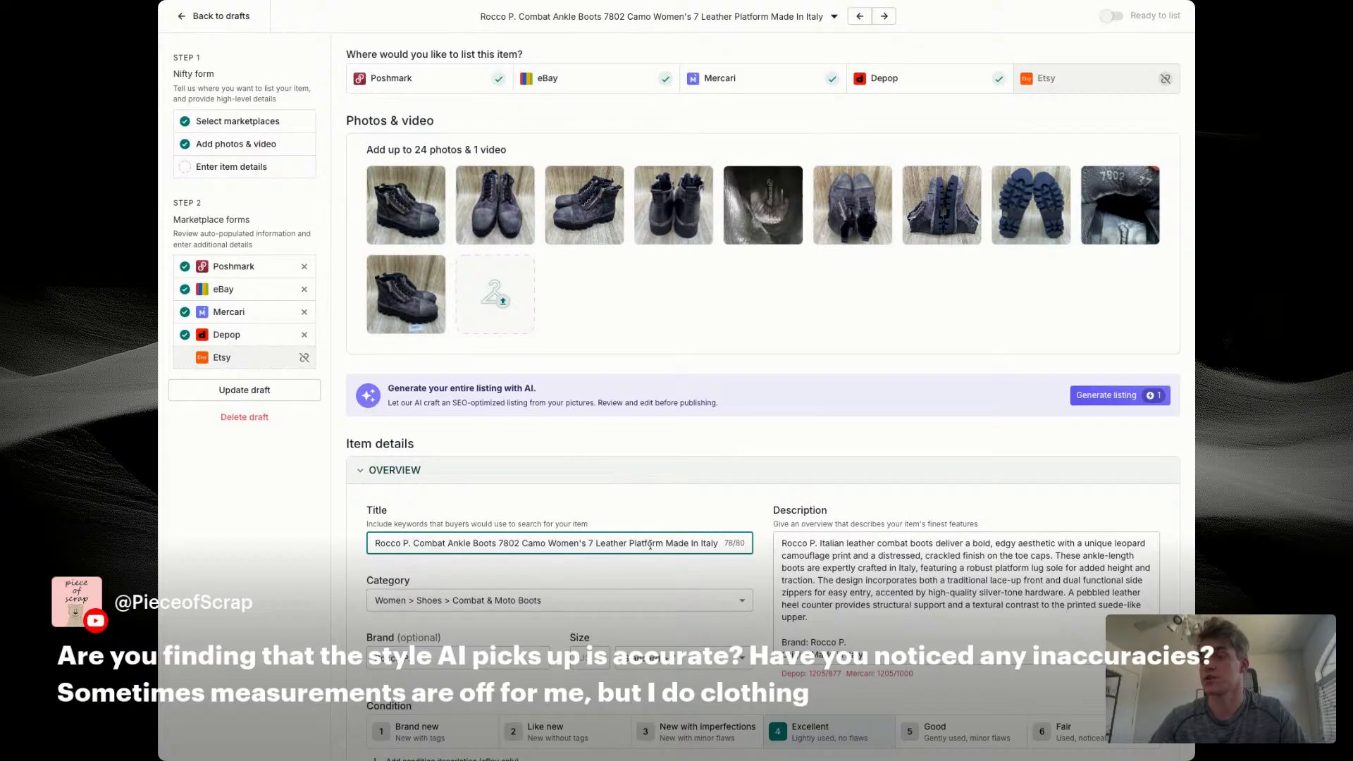
triple_click(650, 545)
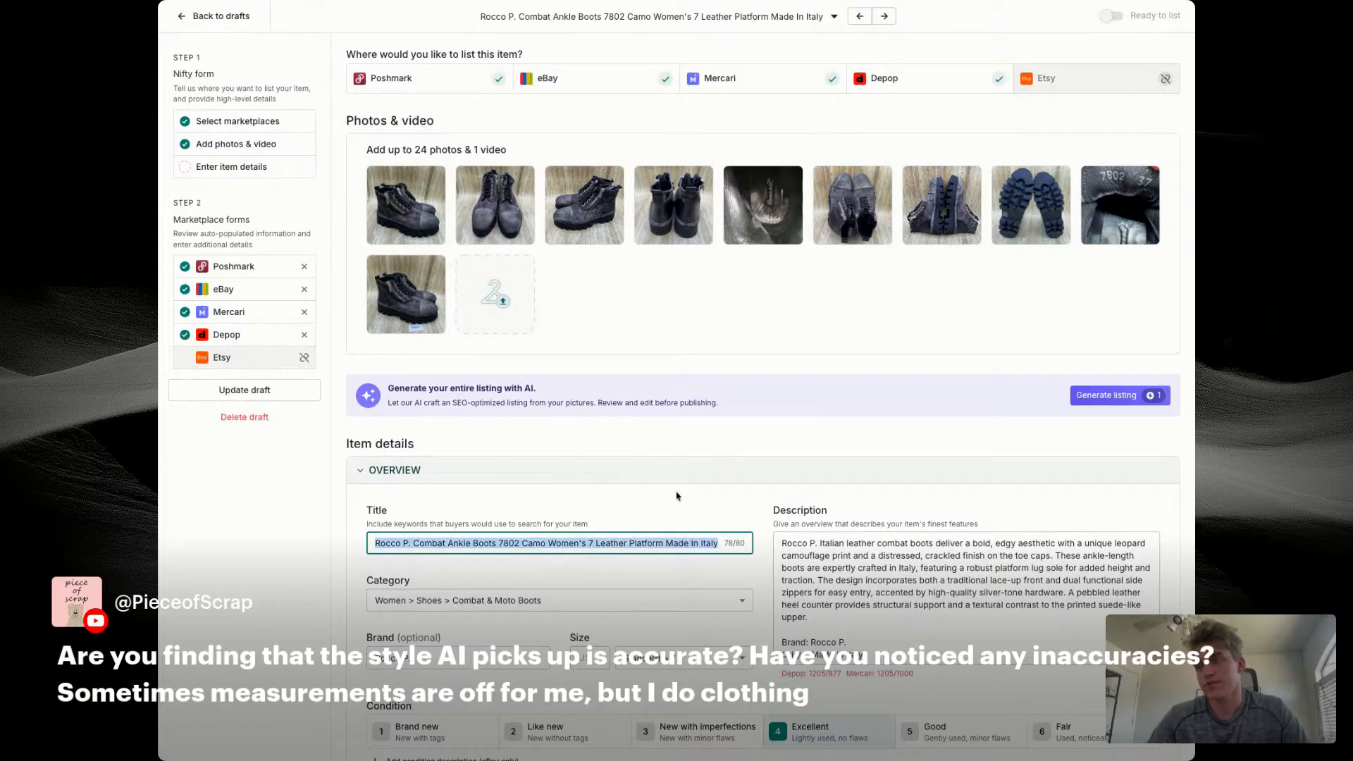
left_click(449, 544)
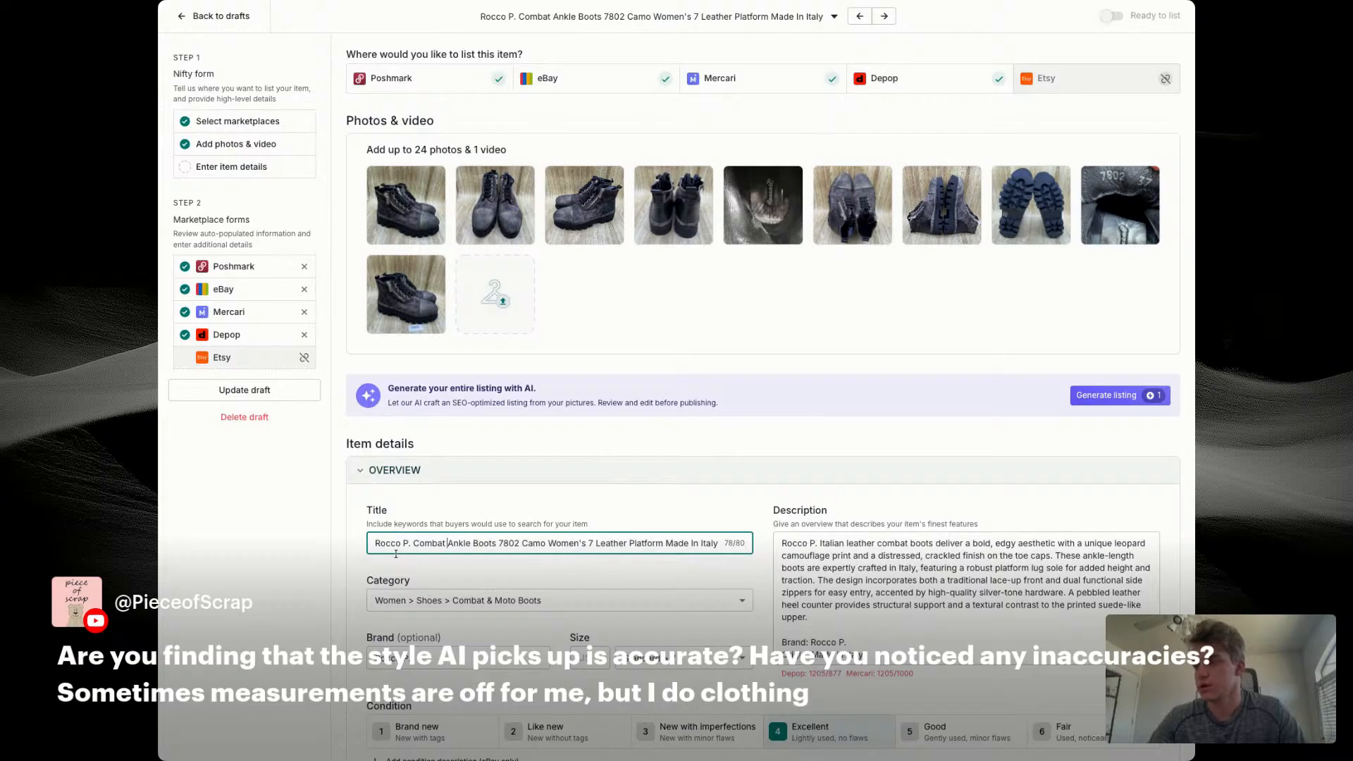
left_click_drag(411, 544, 366, 544)
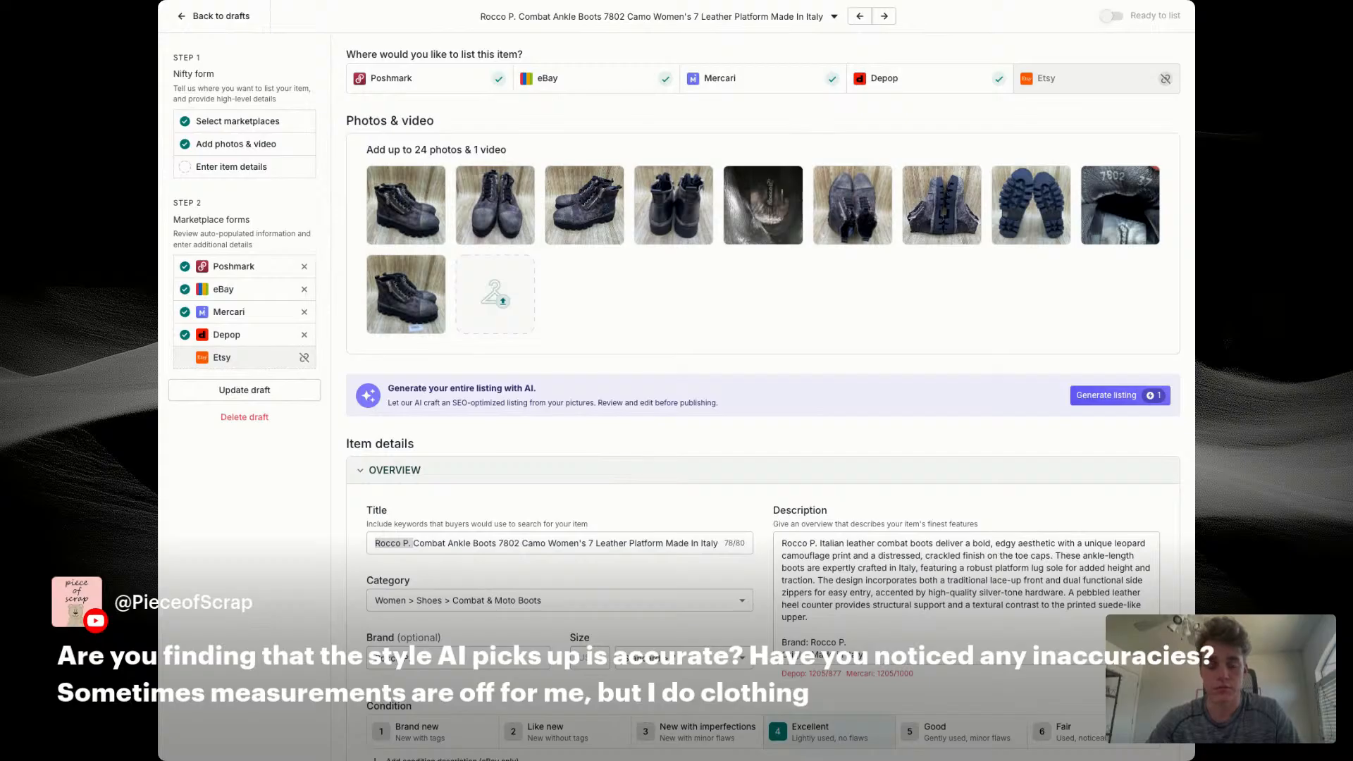
Step: Replace the description's opening paragraph with a copy of the title
scroll(634, 395, "down", 3)
triple_click(493, 355)
key("ctrl+c")
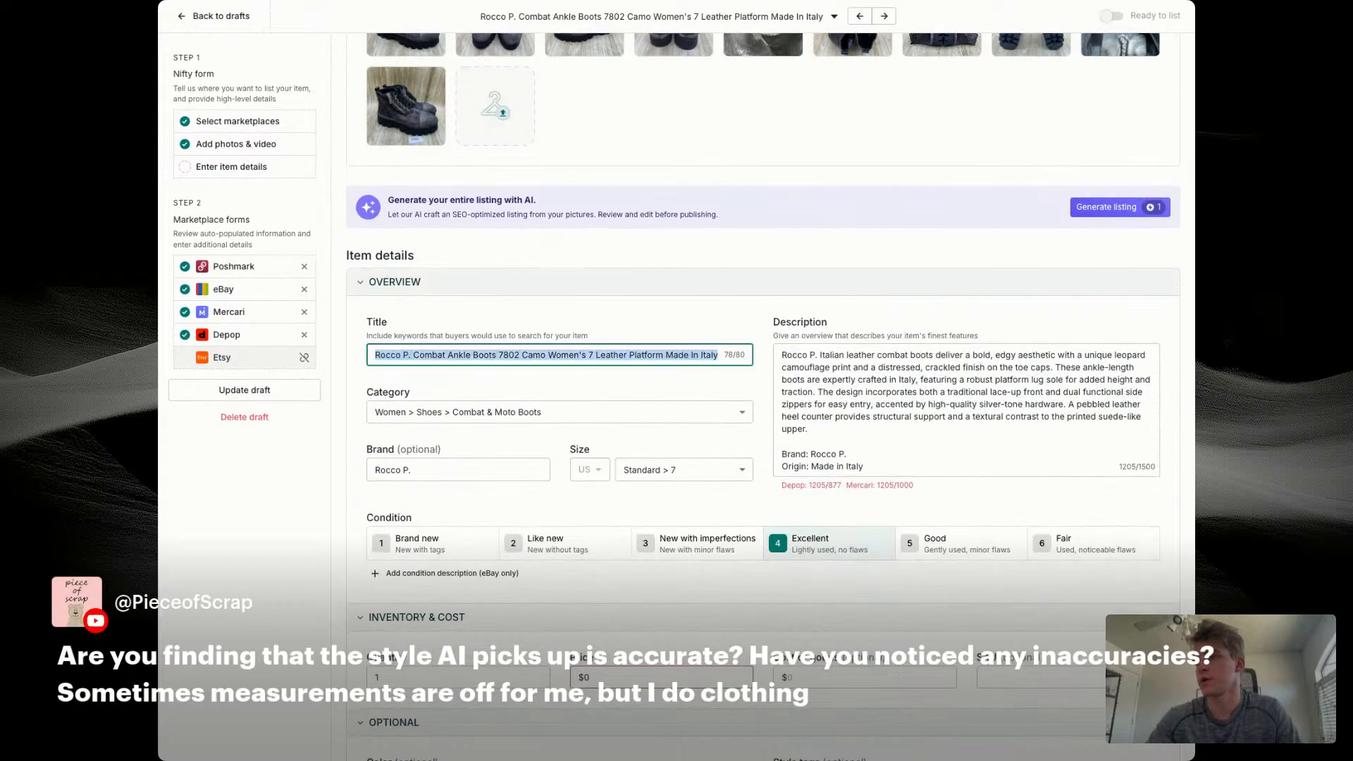
left_click(904, 381)
triple_click(903, 381)
key("ctrl+v")
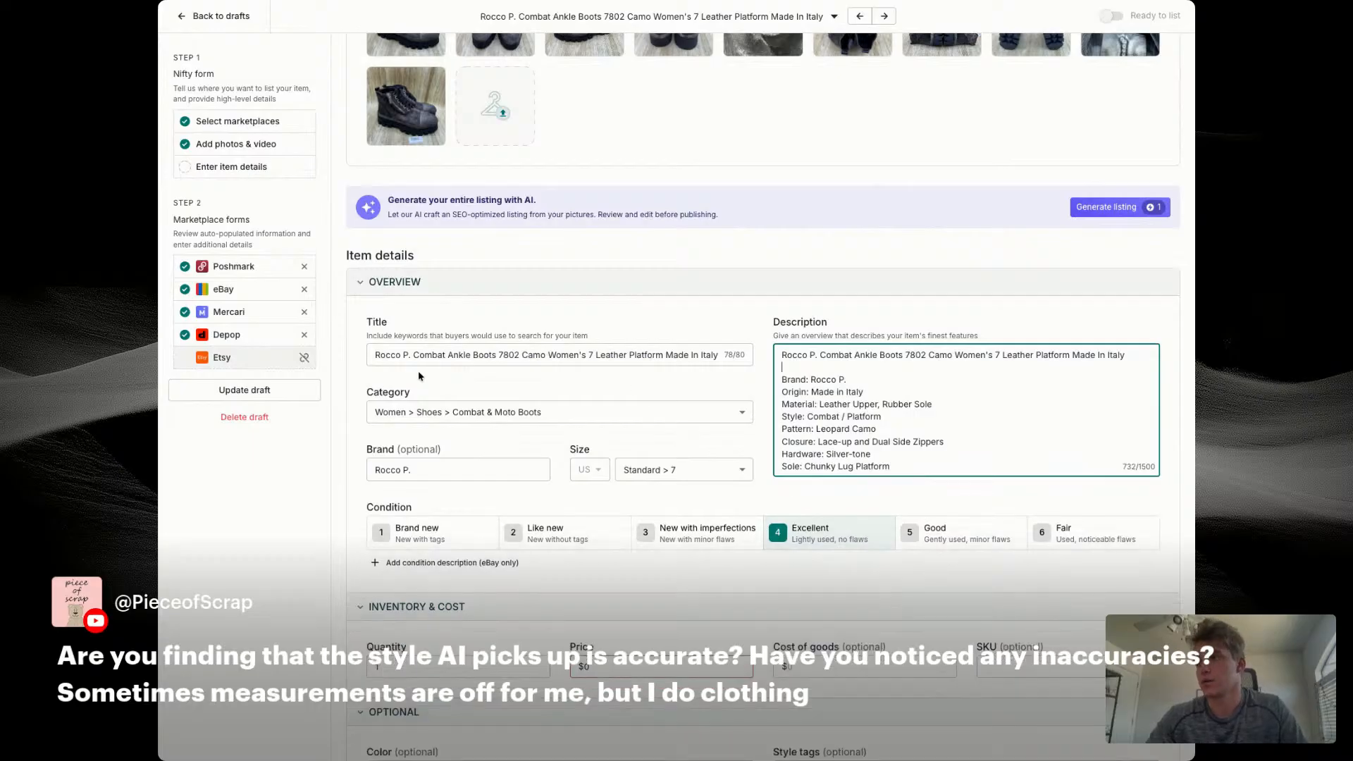
Step: Remove the period after "Rocco P" in the title and in the description's first line and brand line
left_click(410, 356)
key("BackSpace")
triple_click(423, 355)
key("ctrl+c")
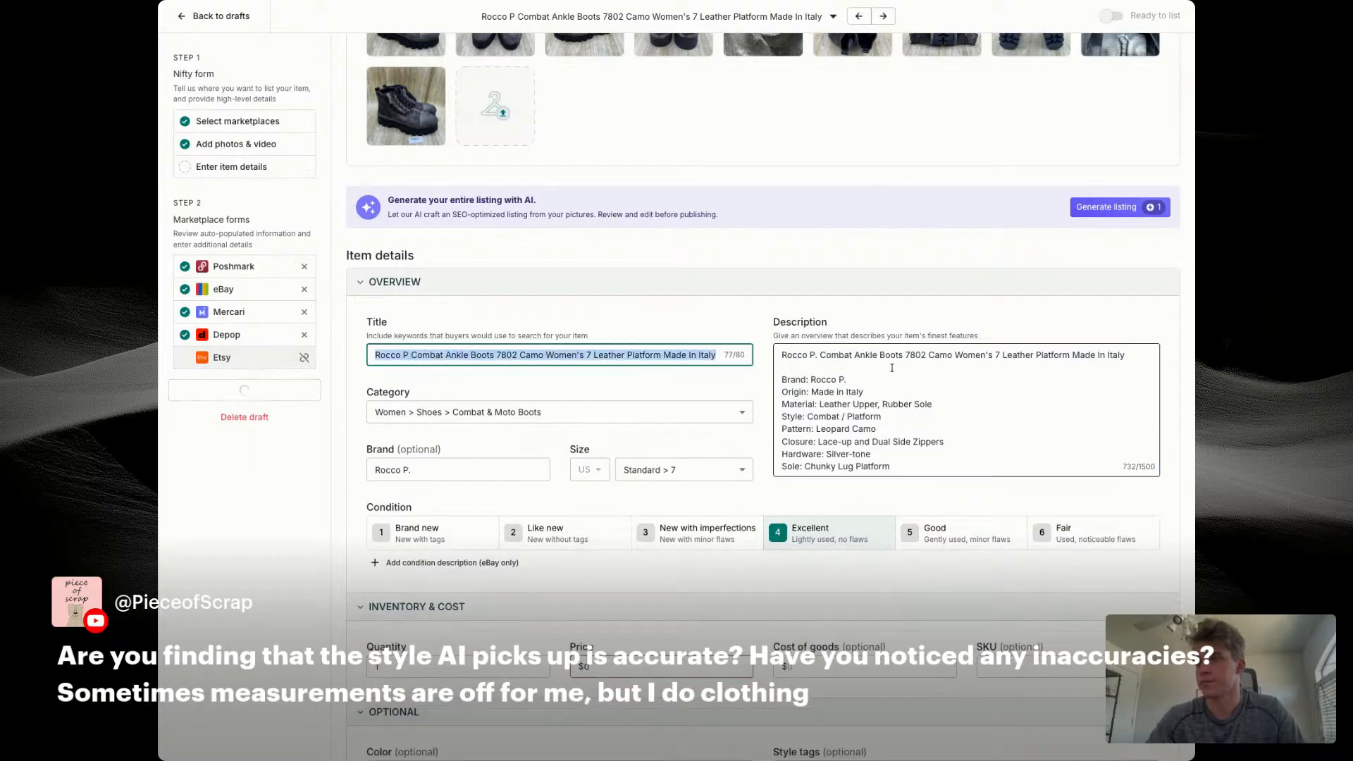
triple_click(884, 355)
key("ctrl+v")
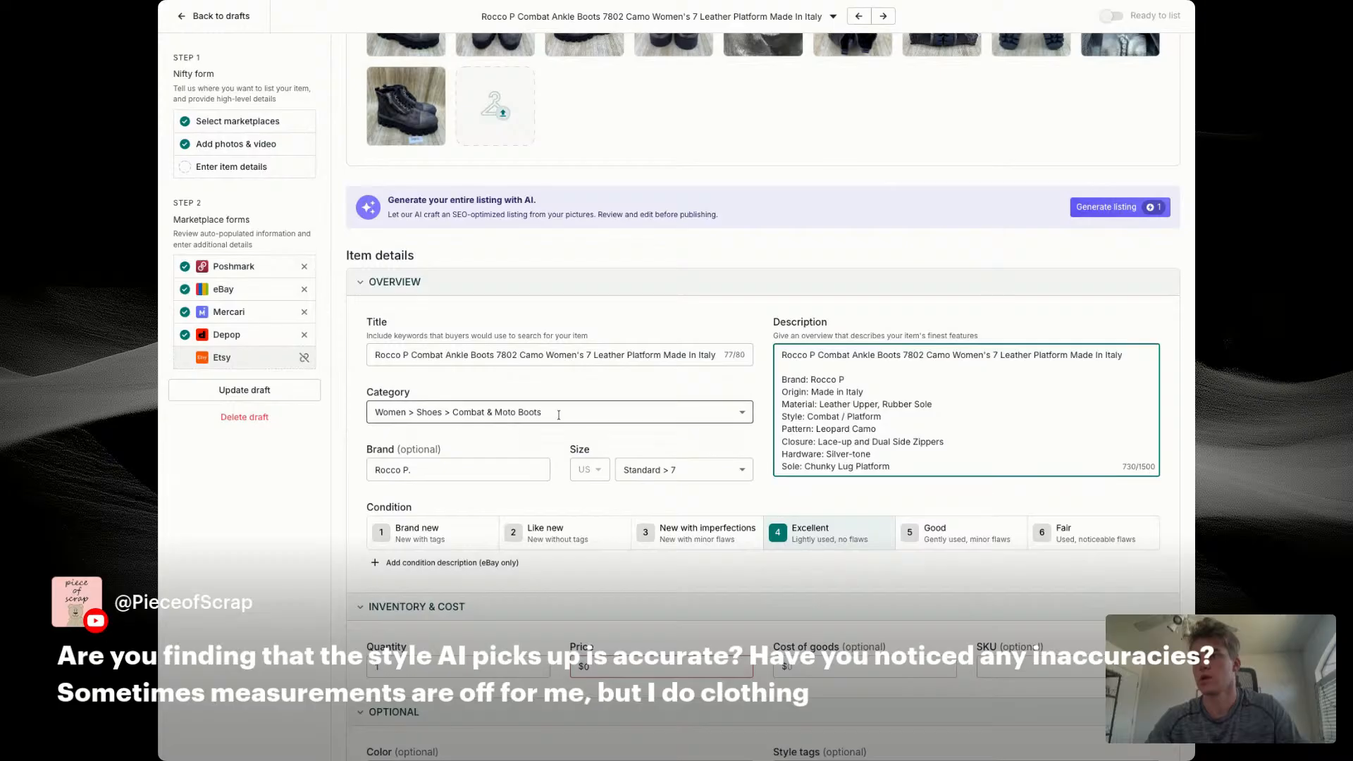
Step: Set the price to $79 and the cost of goods to $14.56
scroll(865, 375, "down", 3)
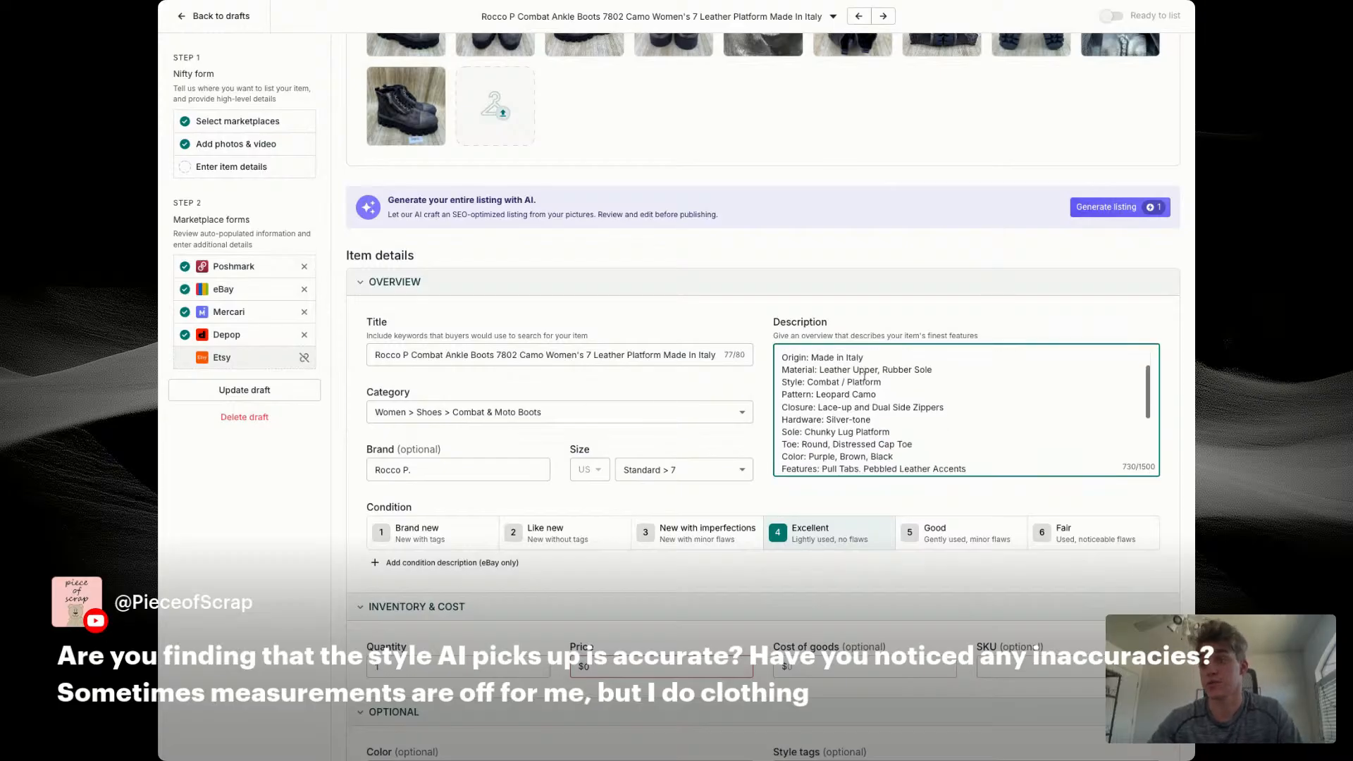
left_click(699, 667)
type("79")
key("Tab")
type("14")
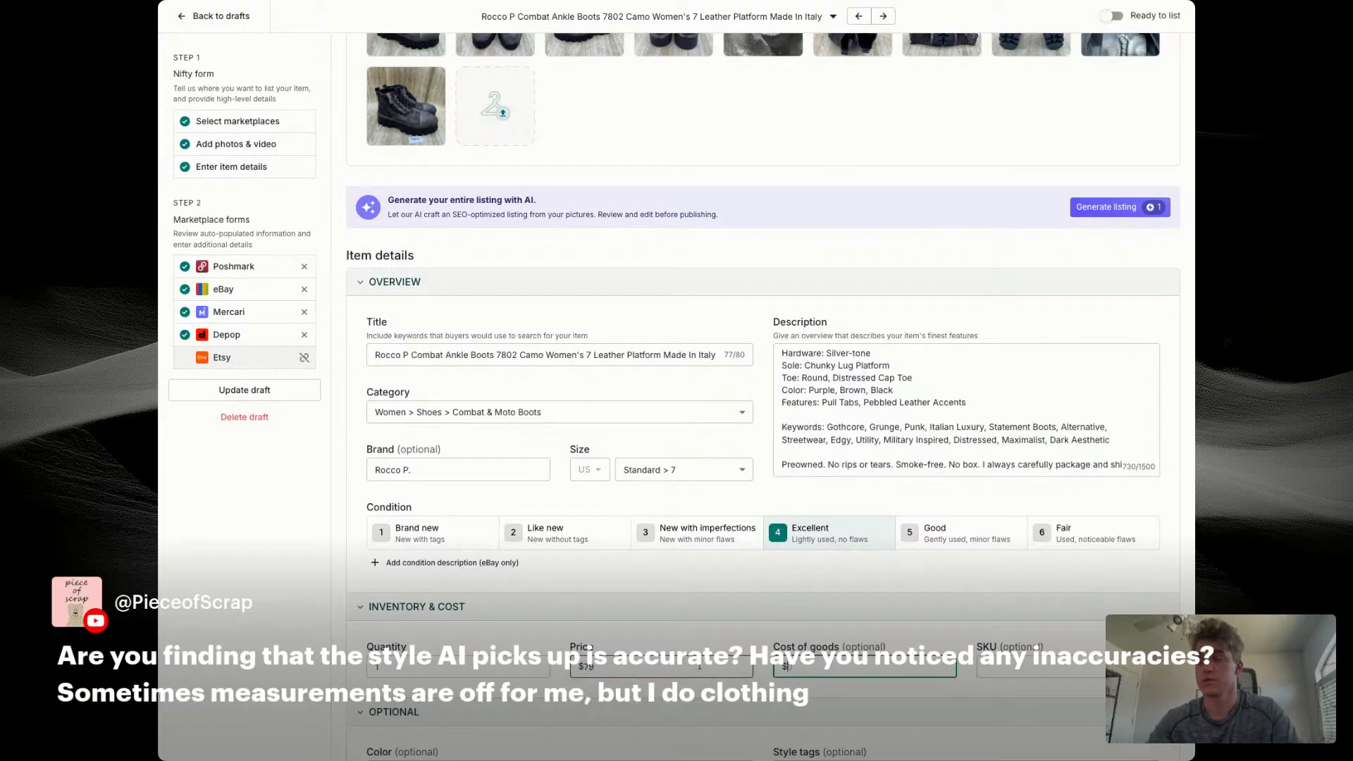
type(".56")
key("Tab")
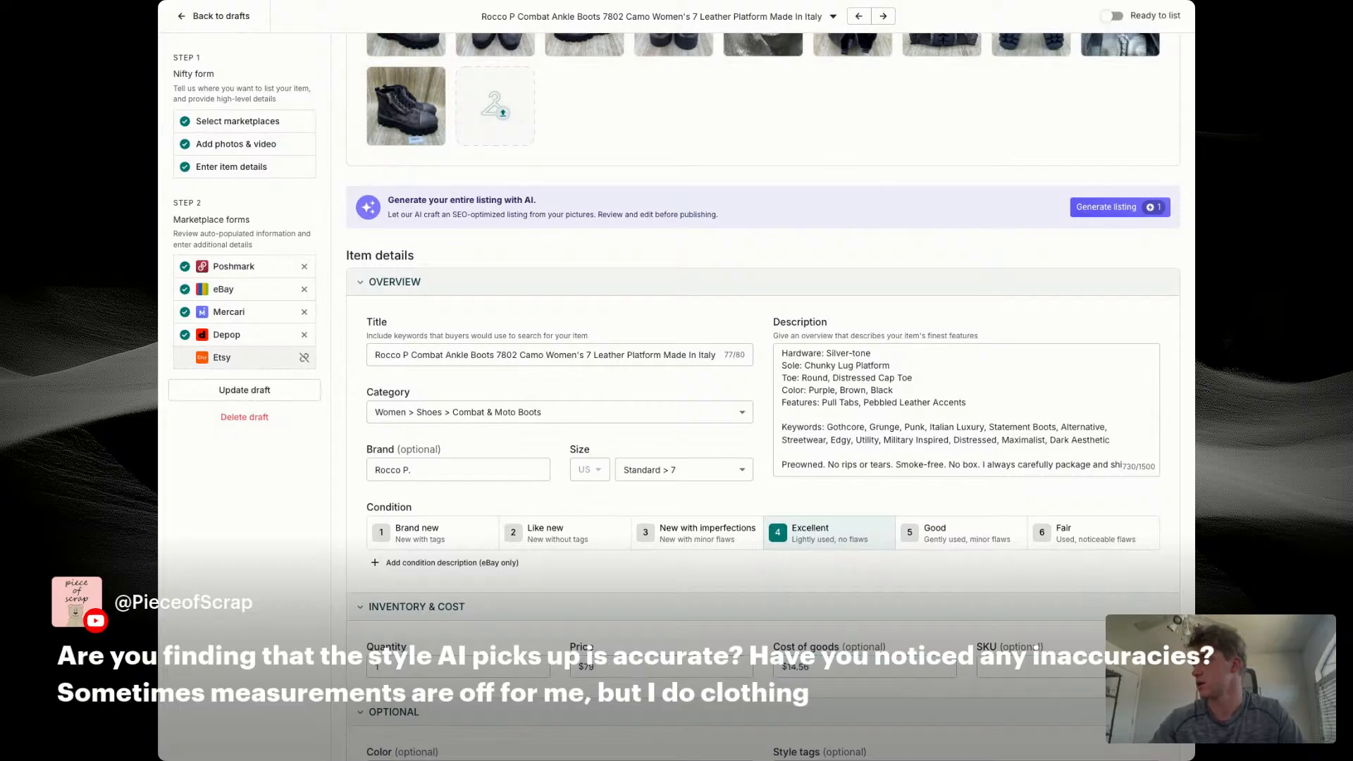
Step: Enter 7663 as the SKU and remove Purple from the item's colors
left_click(1048, 650)
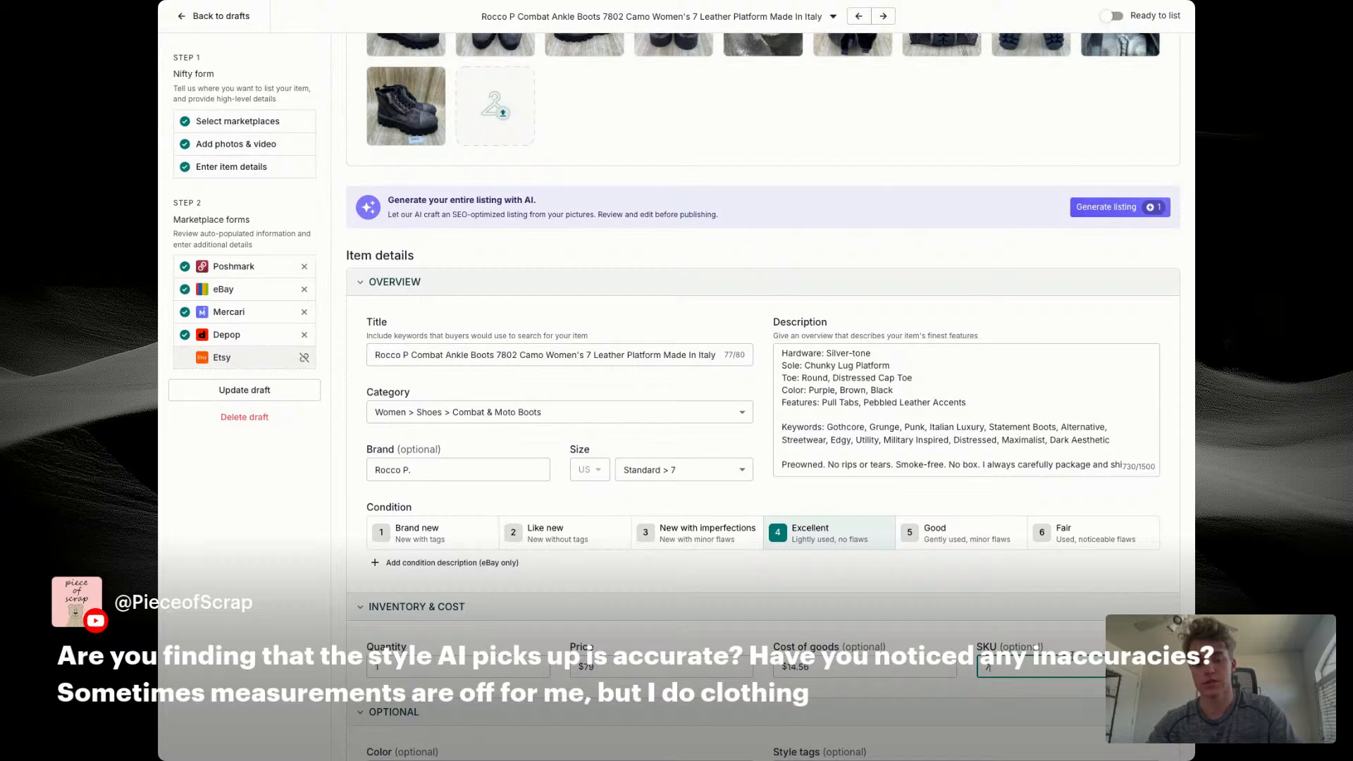
scroll(667, 565, "down", 4)
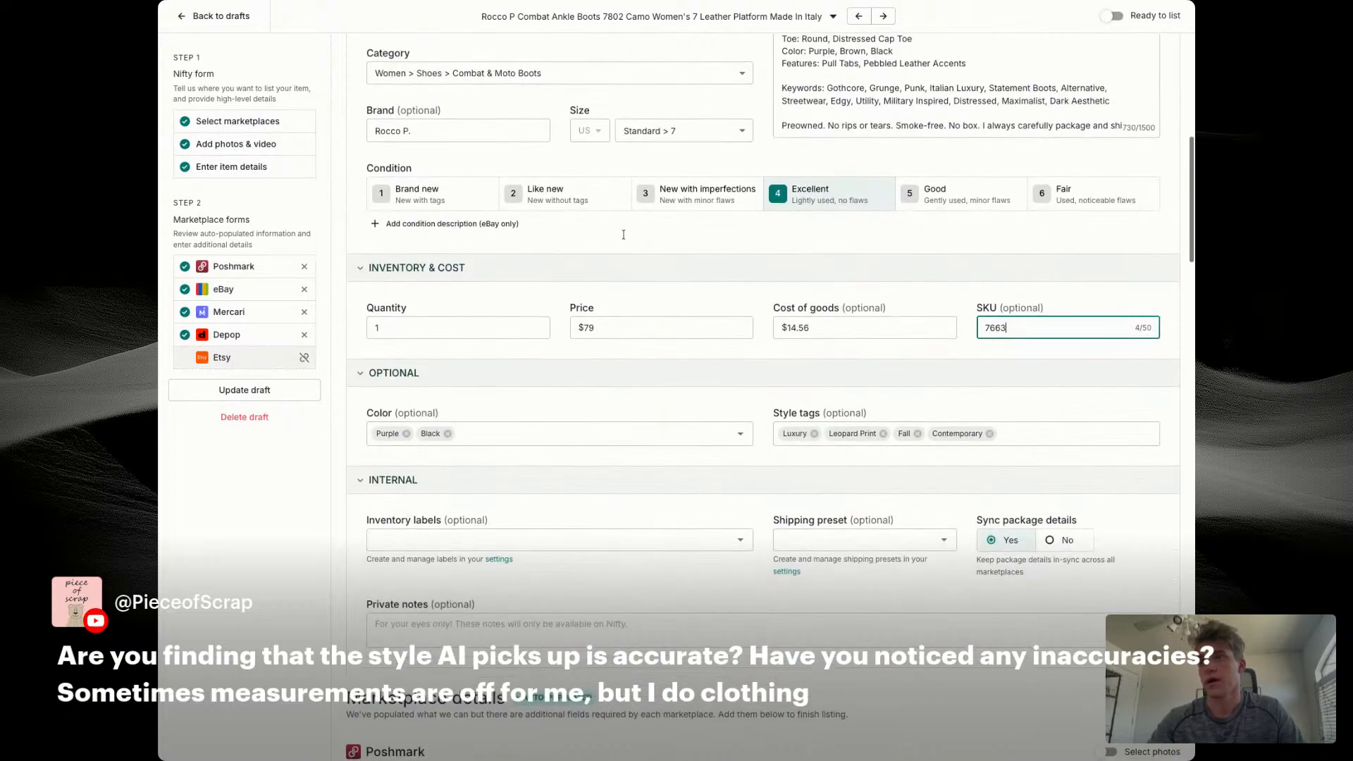
scroll(490, 382, "down", 2)
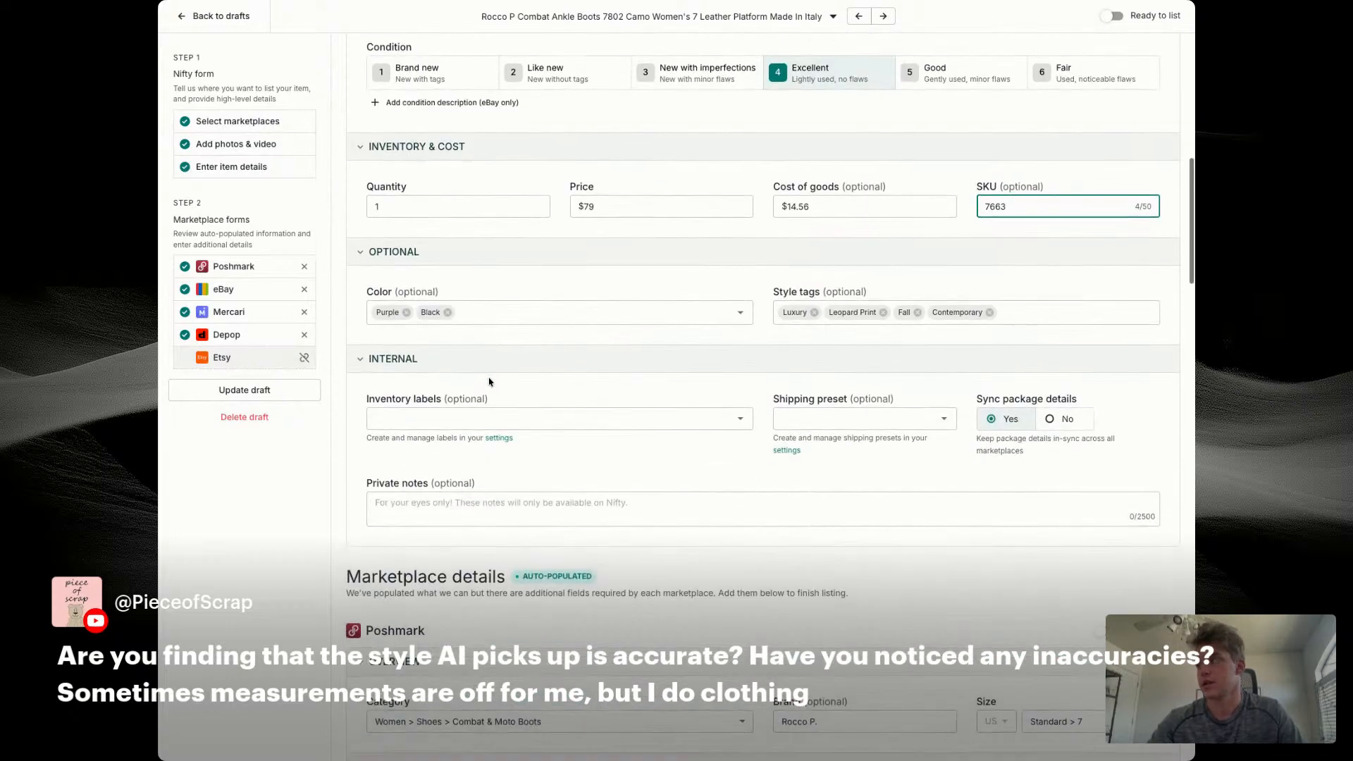
left_click(406, 312)
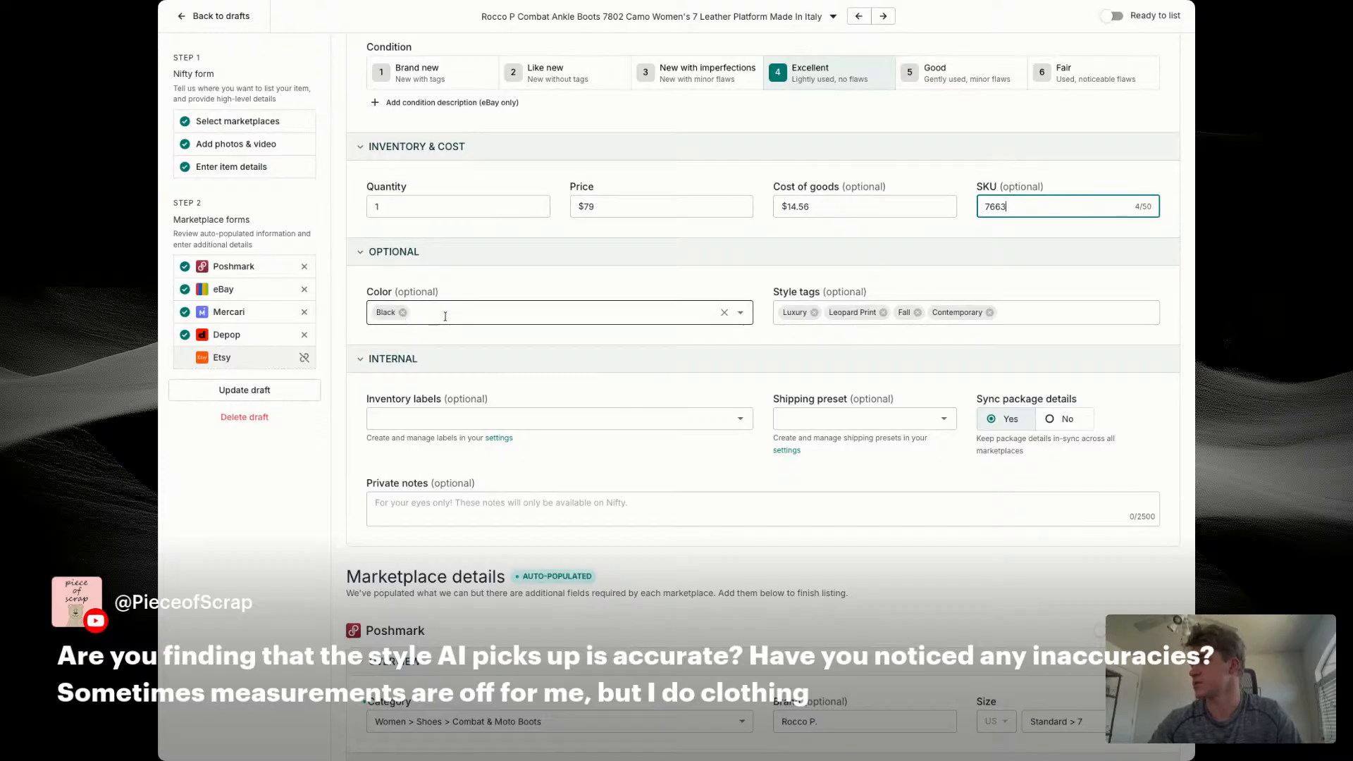
Step: Change the Poshmark brand to the custom entry "Rocco P" without the period
scroll(542, 367, "down", 6)
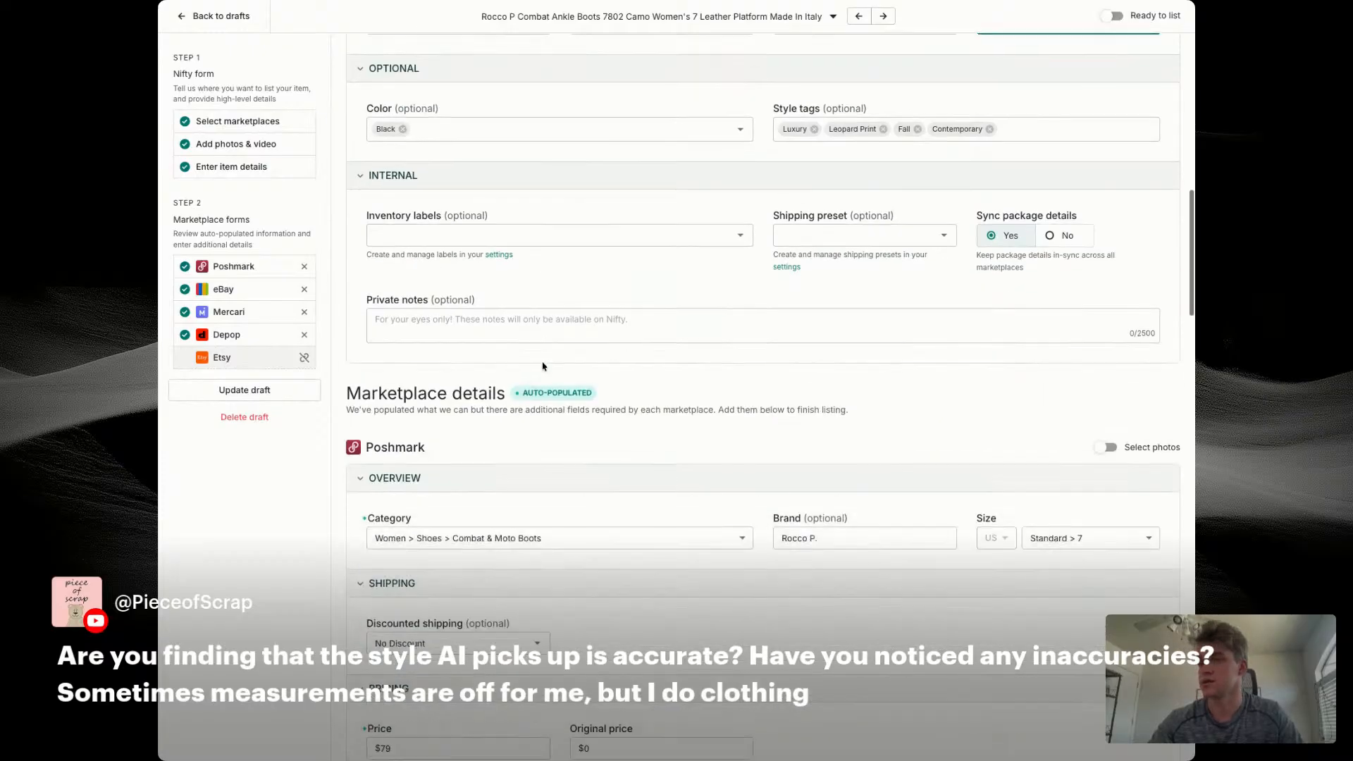
left_click(842, 249)
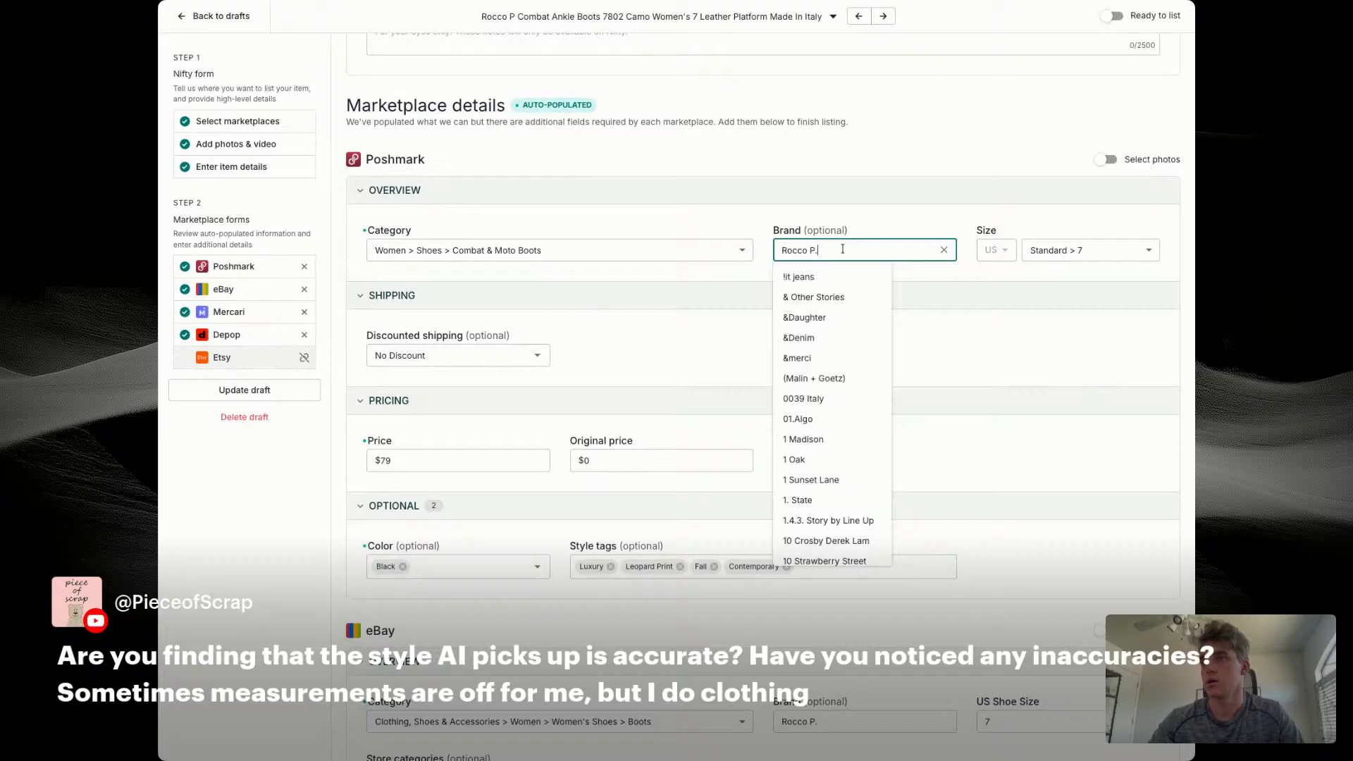
key("BackSpace")
left_click(818, 317)
Step: Look up "Rocco P" as the eBay brand and choose the suggested "Rocco P." entry
scroll(818, 317, "down", 3)
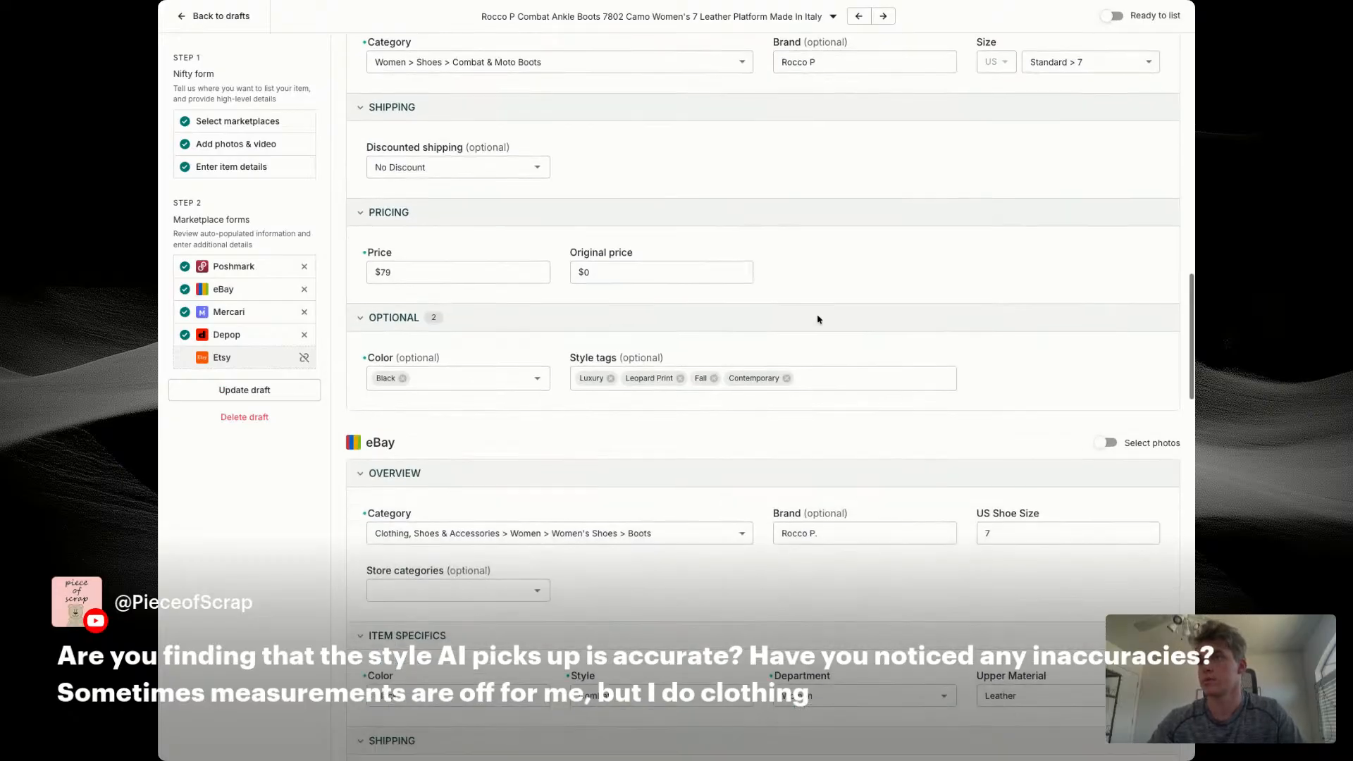
left_click(858, 530)
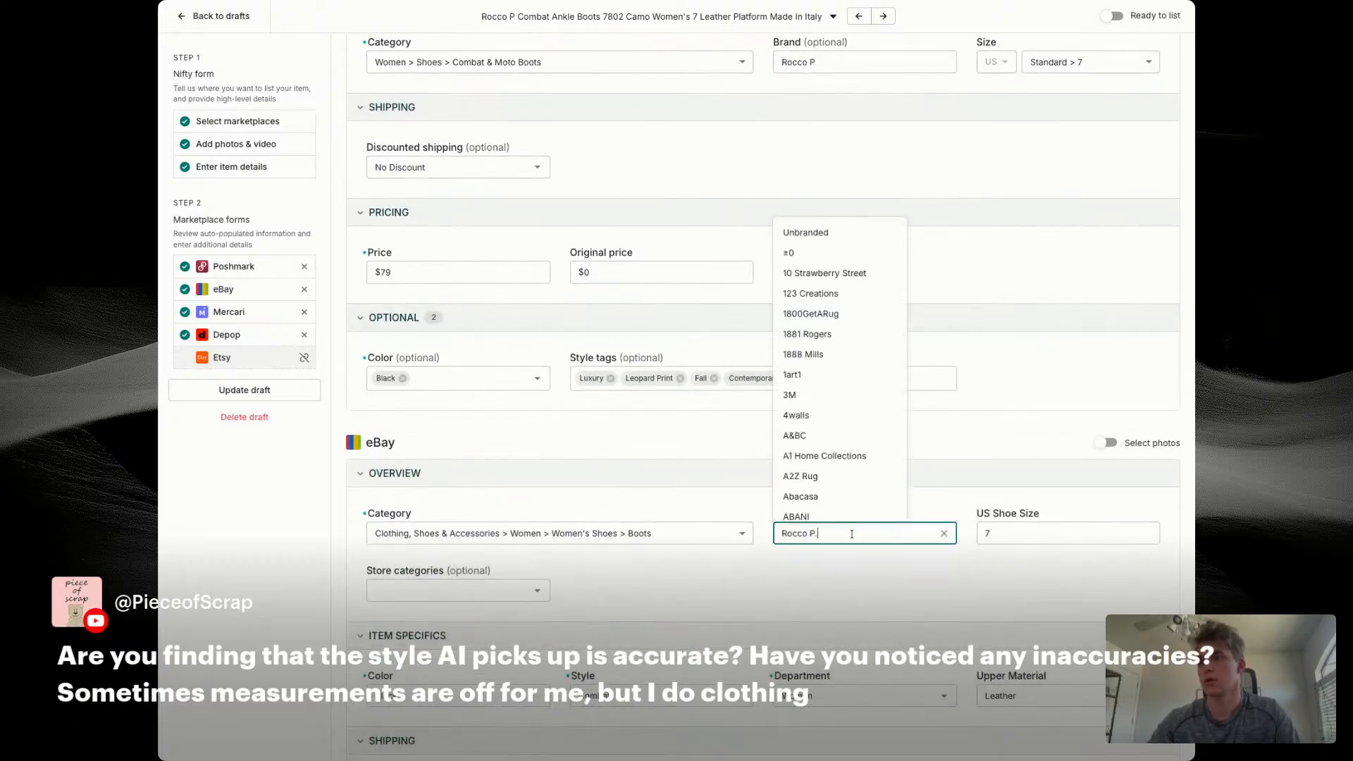
key("BackSpace")
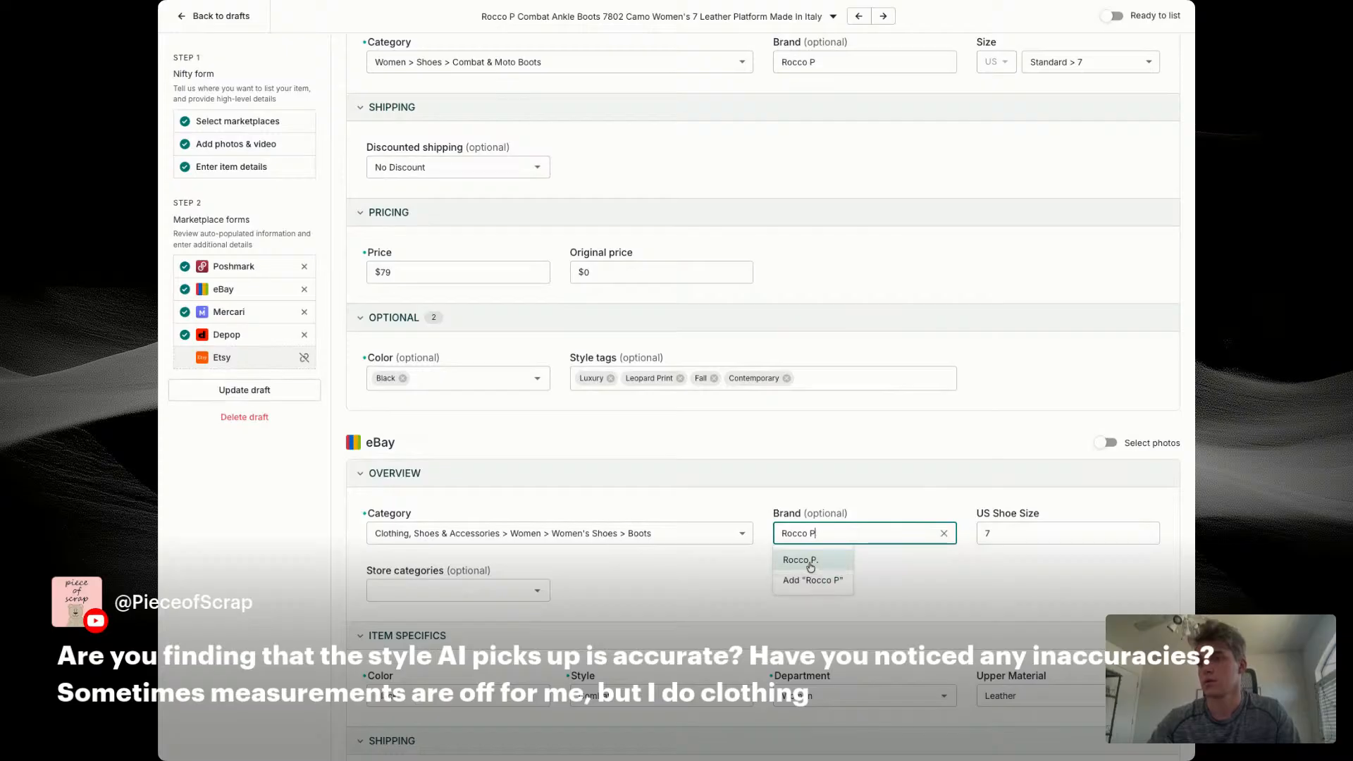
left_click(821, 564)
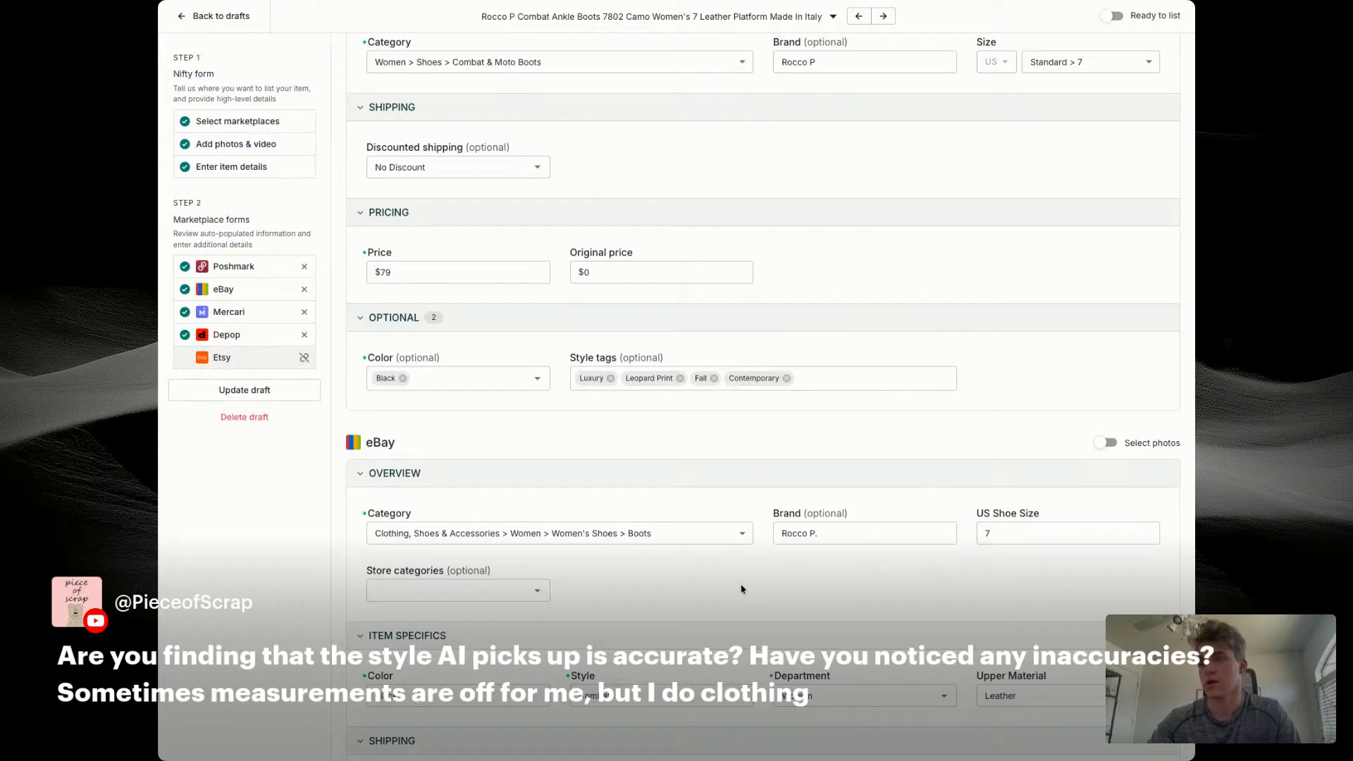
Step: Assign the eBay store categories Women's Shoes and Women's Boots
left_click(458, 590)
left_click(409, 620)
scroll(747, 572, "down", 3)
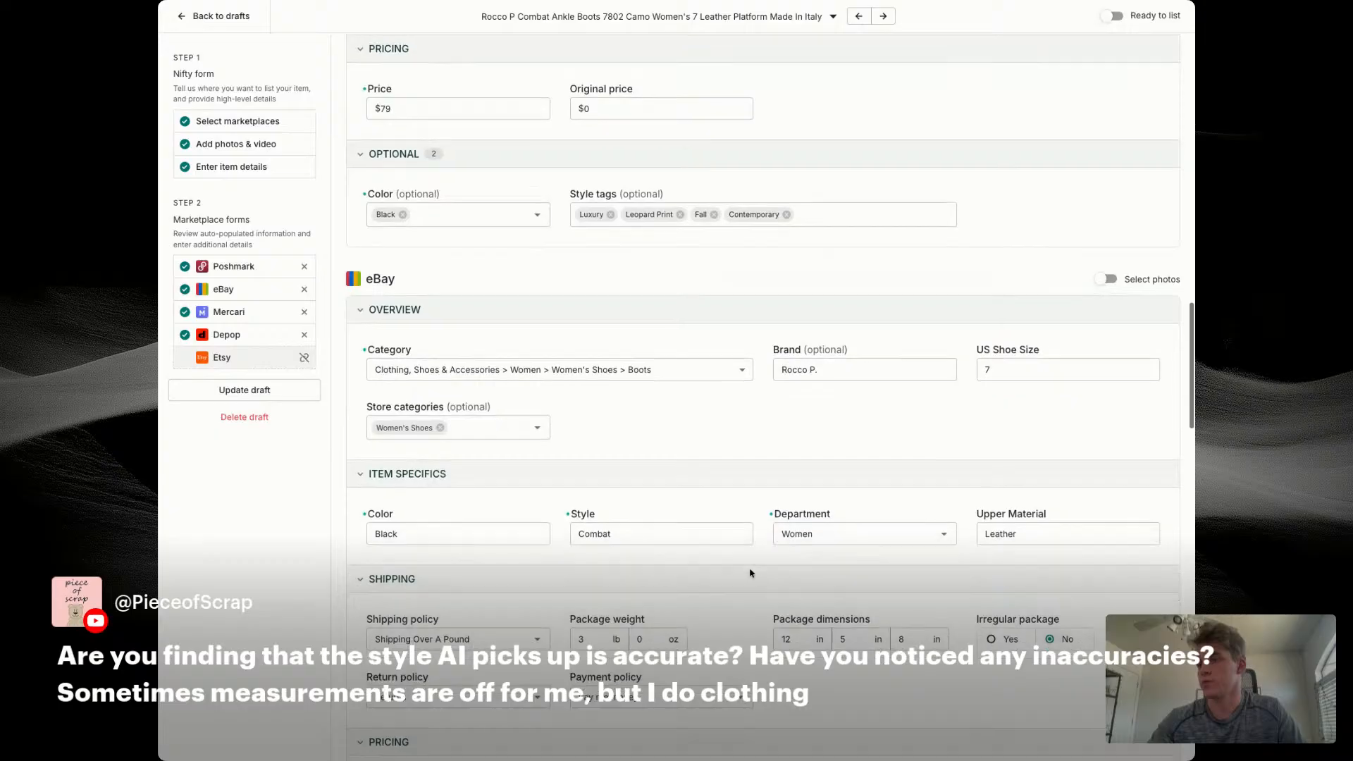
scroll(751, 573, "down", 1)
left_click(458, 397)
left_click(408, 523)
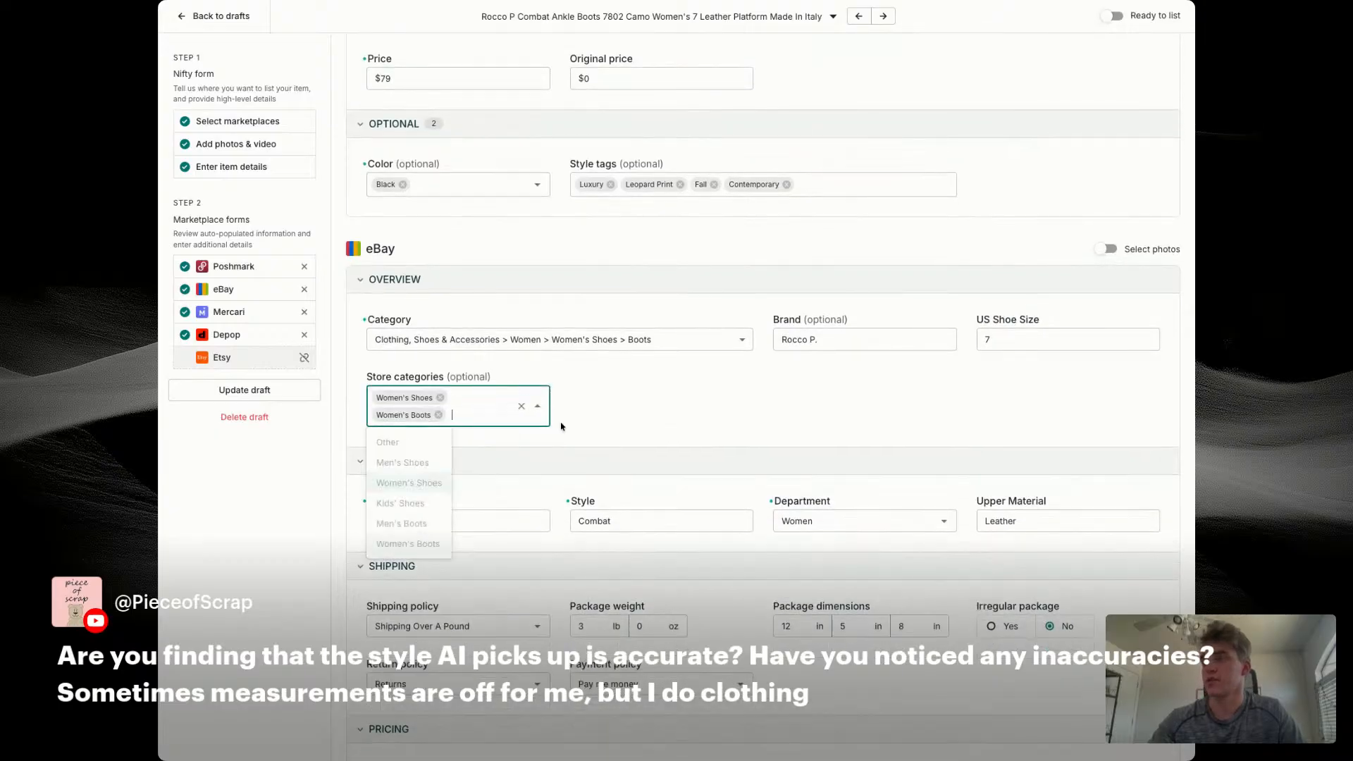
Step: Set the eBay minimum offer to $40 and the auto-accept price to $65
left_click(562, 426)
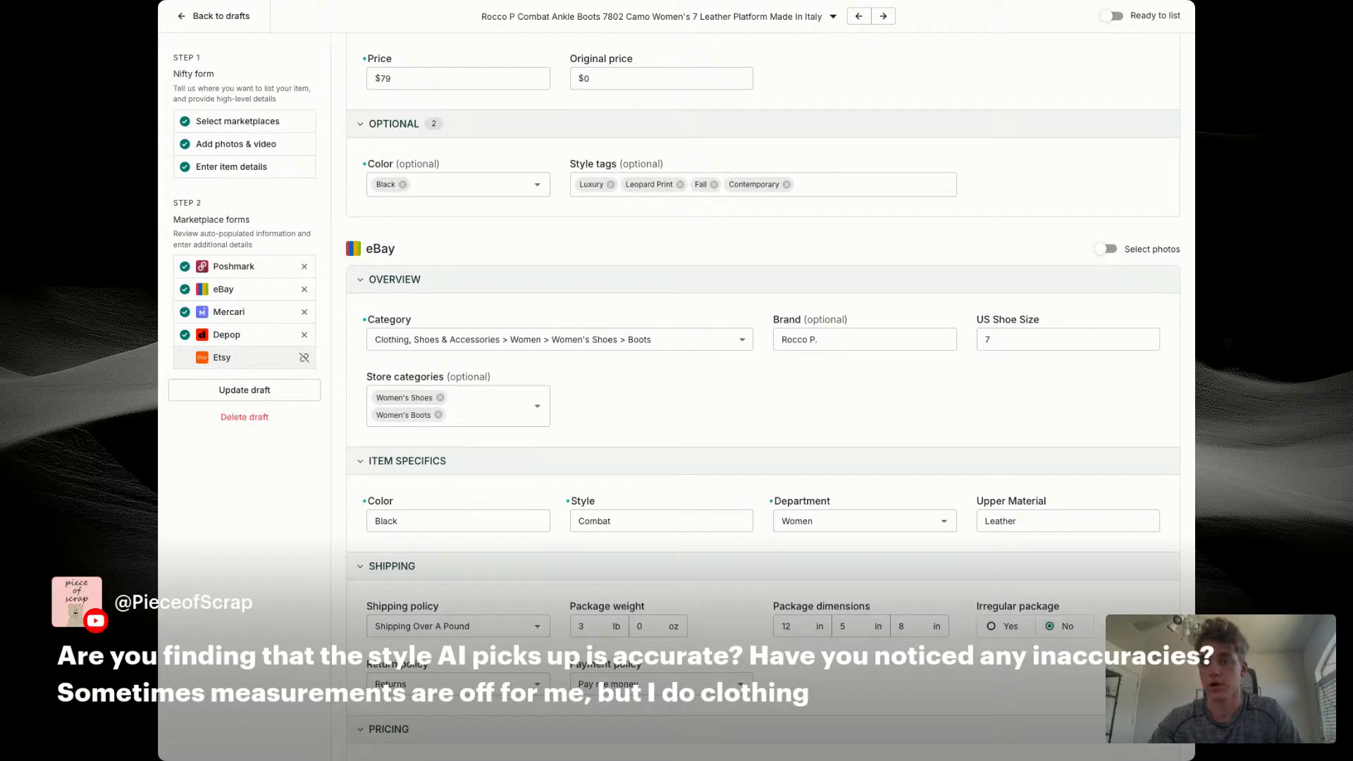
scroll(831, 311, "down", 3)
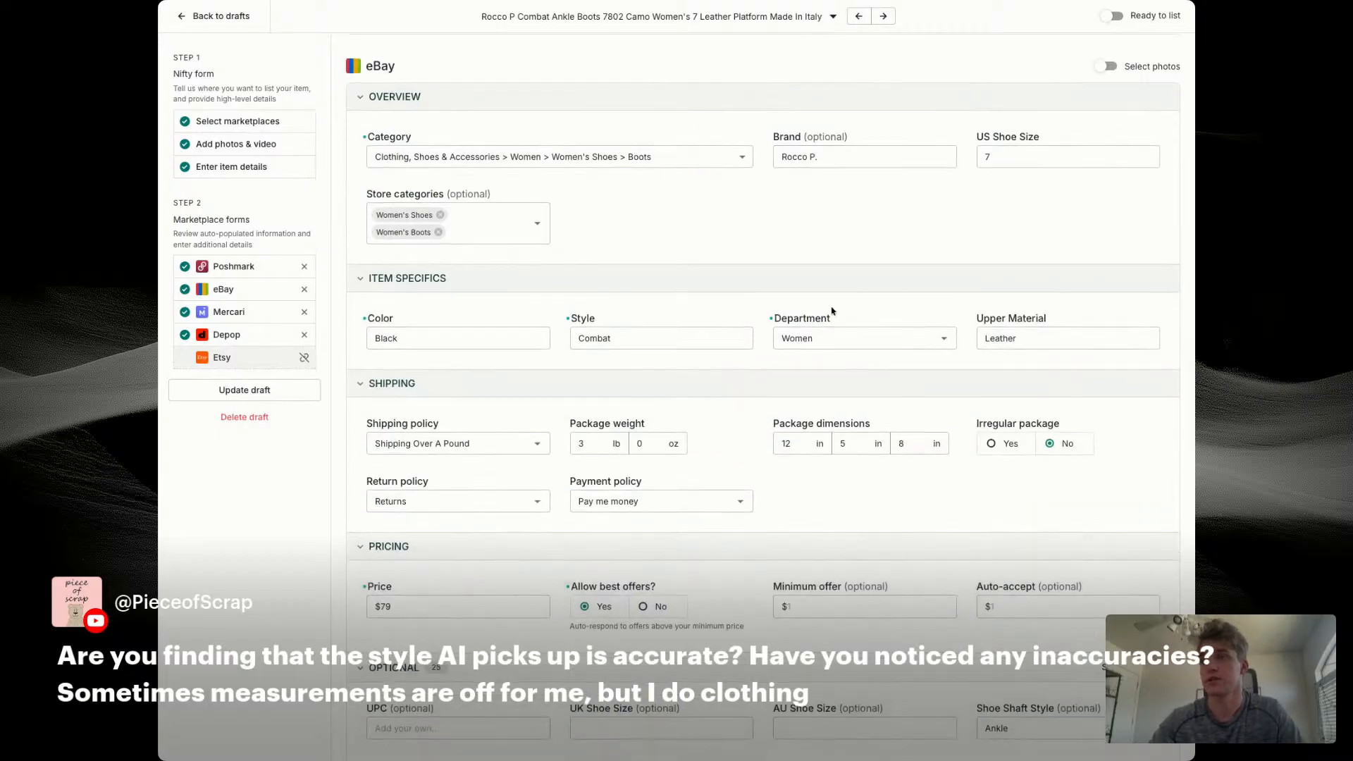
scroll(831, 310, "down", 1)
left_click(827, 531)
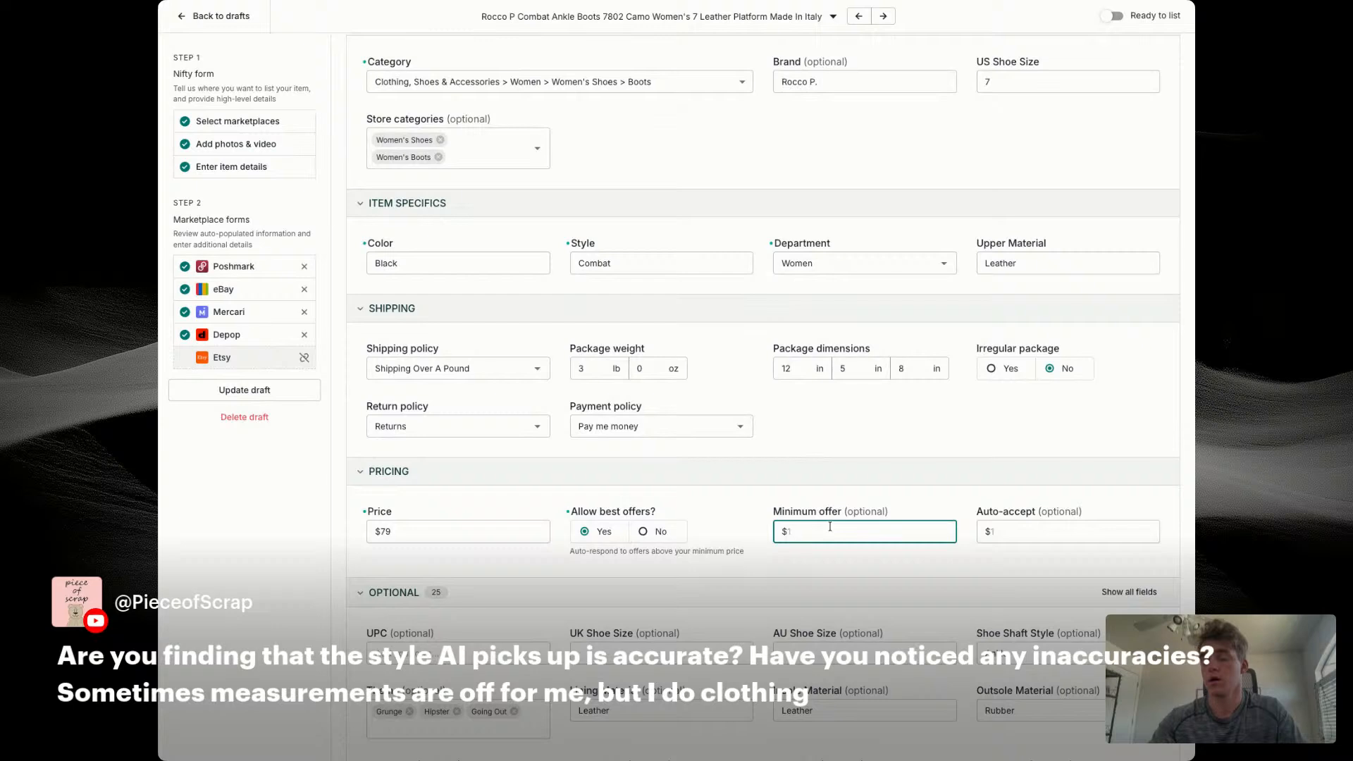
type("50")
key("Tab")
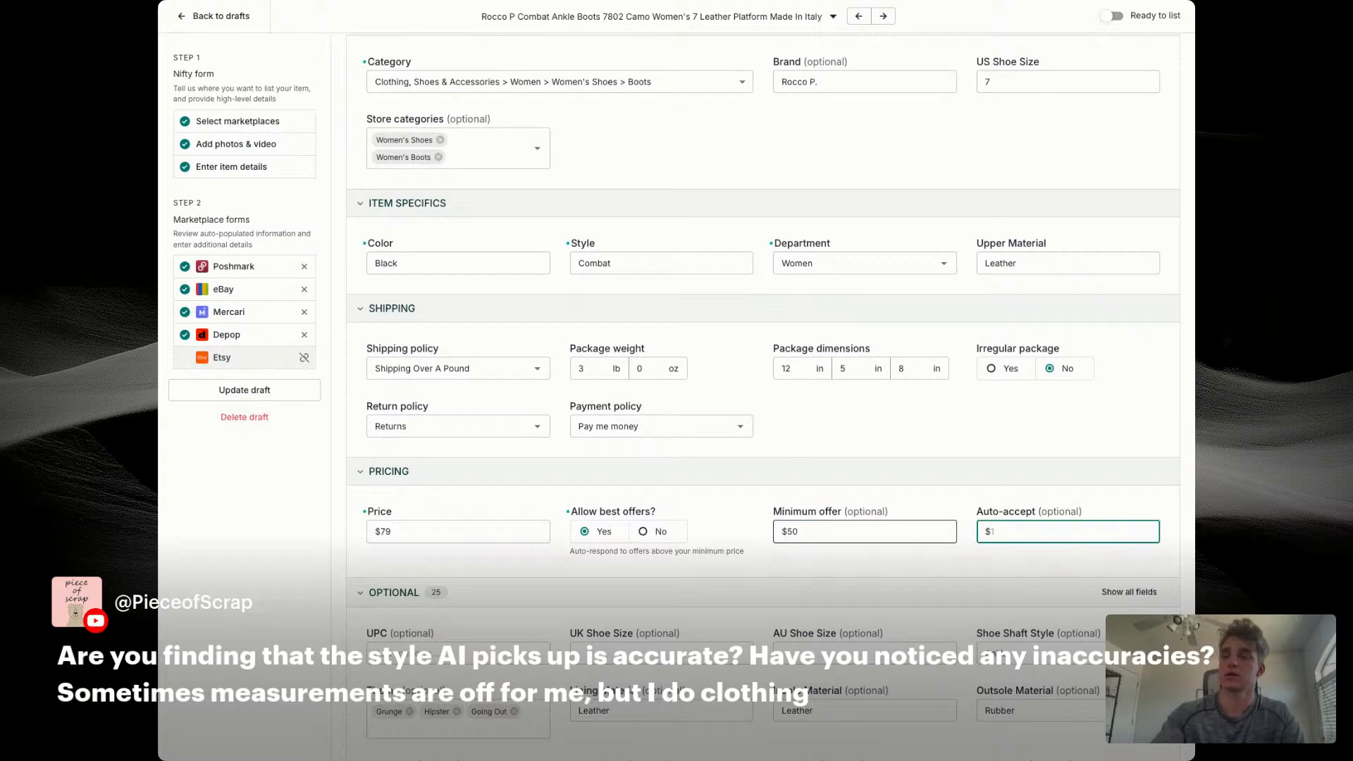
left_click(792, 540)
key("BackSpace")
key("BackSpace")
type("40")
key("Tab")
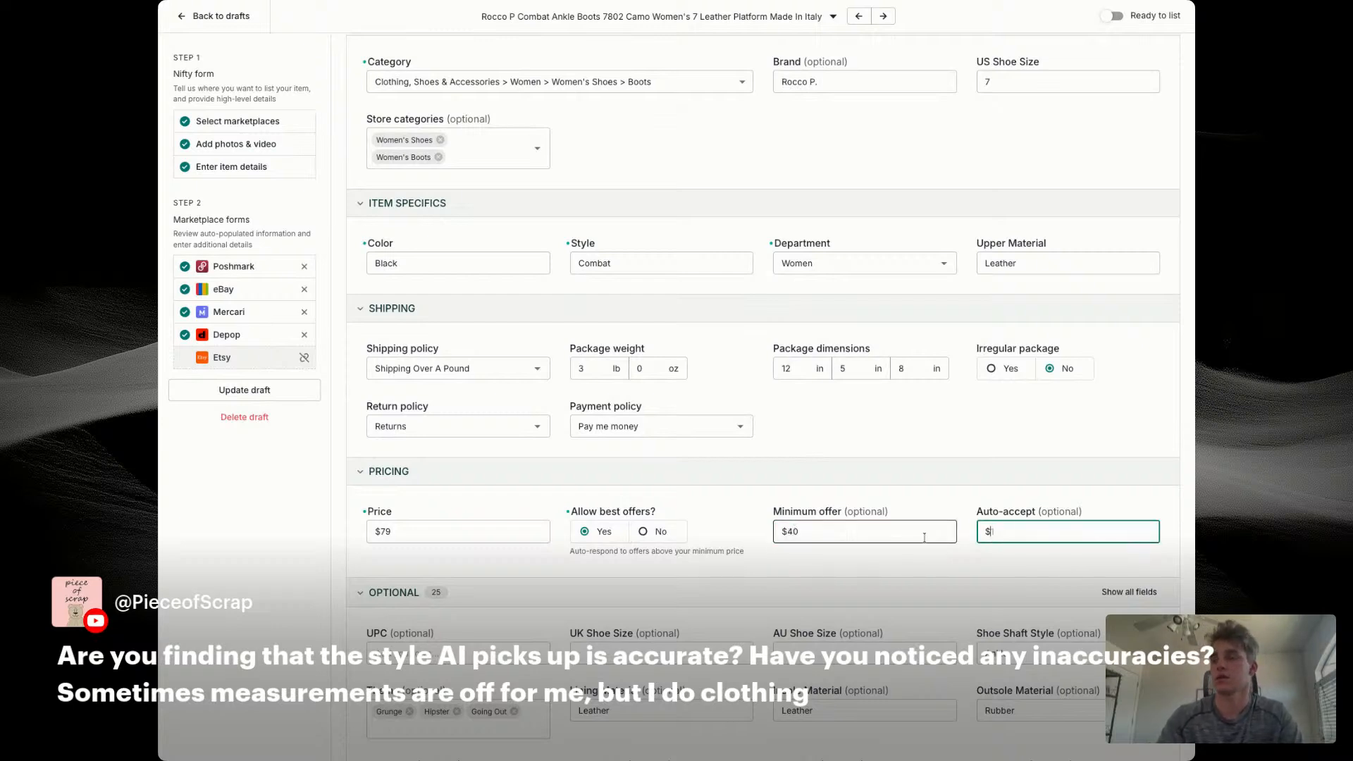
type("65")
left_click(972, 564)
Step: Set the Mercari size to 7 (37.5) and the Depop size to US 7
scroll(1068, 275, "down", 4)
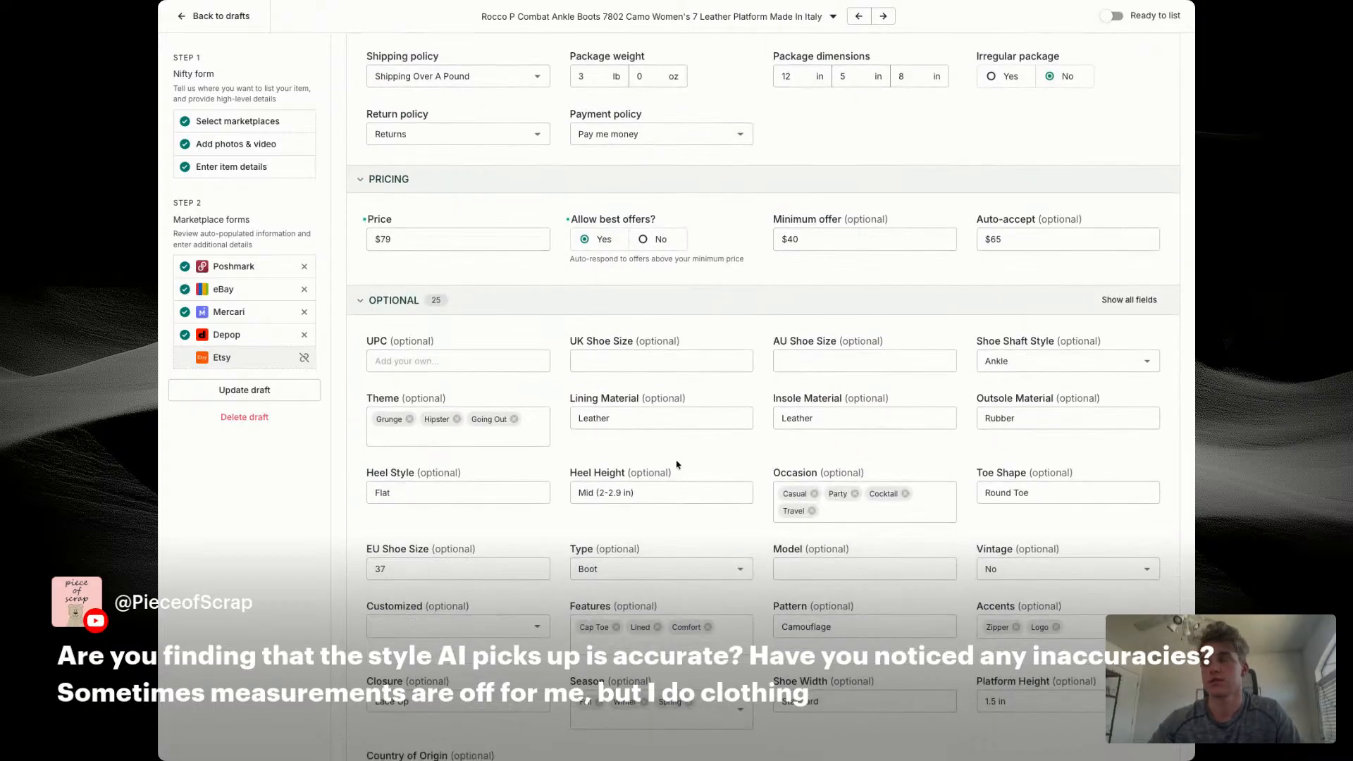
left_click(633, 361)
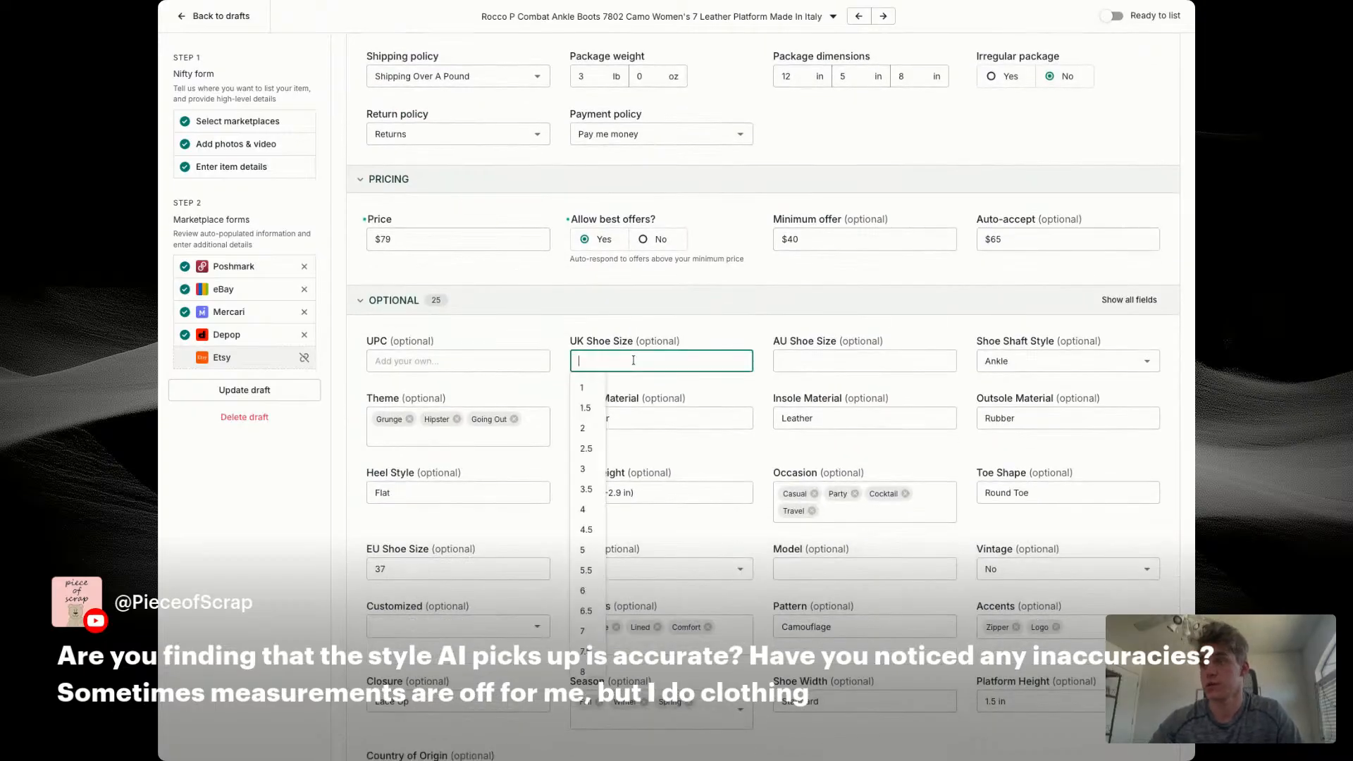
left_click(708, 327)
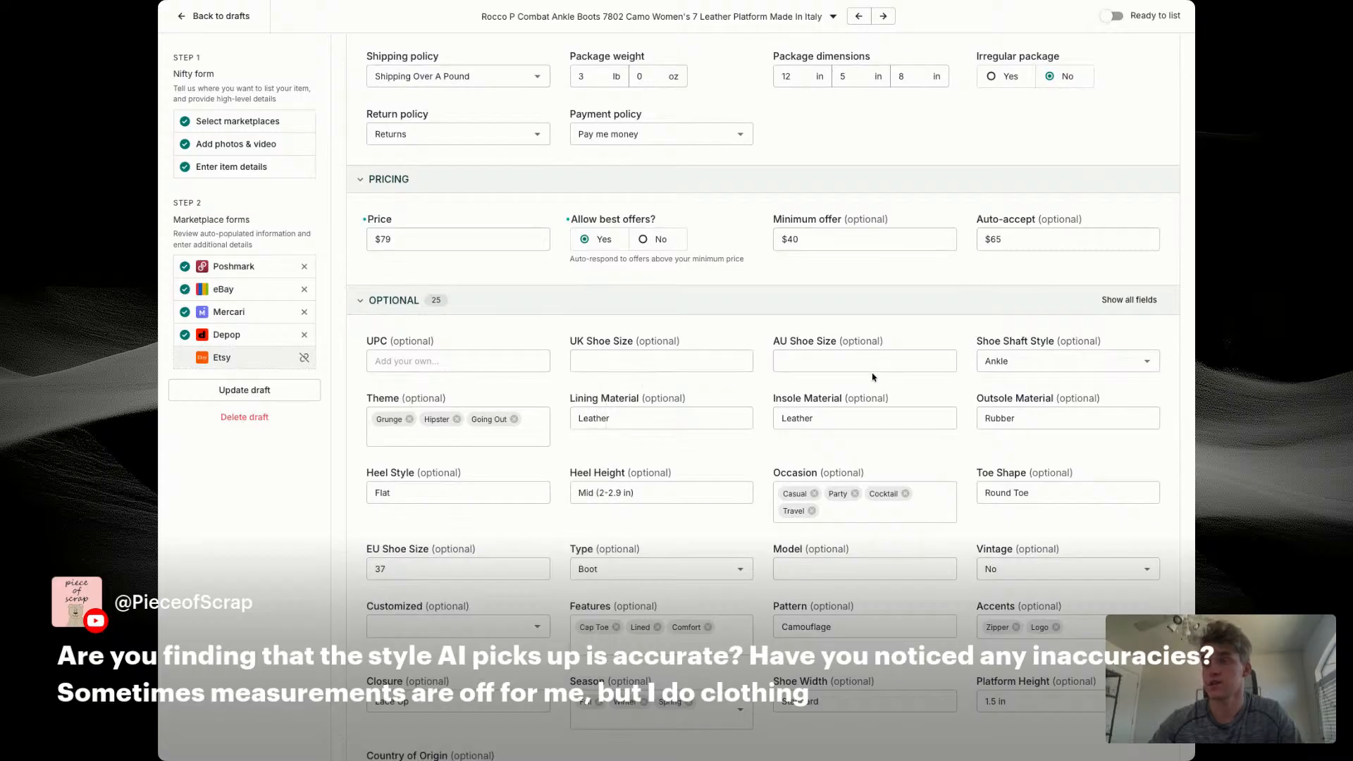
scroll(514, 558, "down", 1)
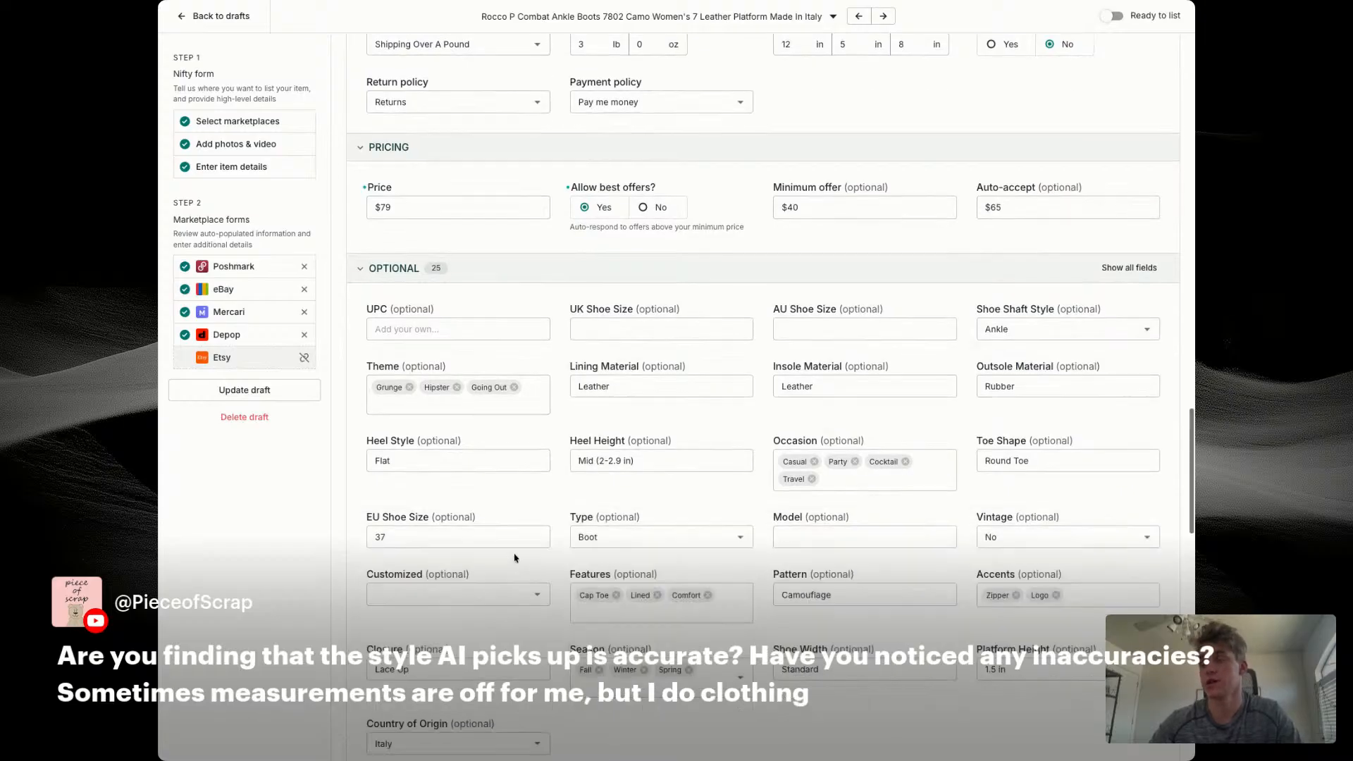
scroll(515, 558, "down", 2)
scroll(875, 520, "down", 10)
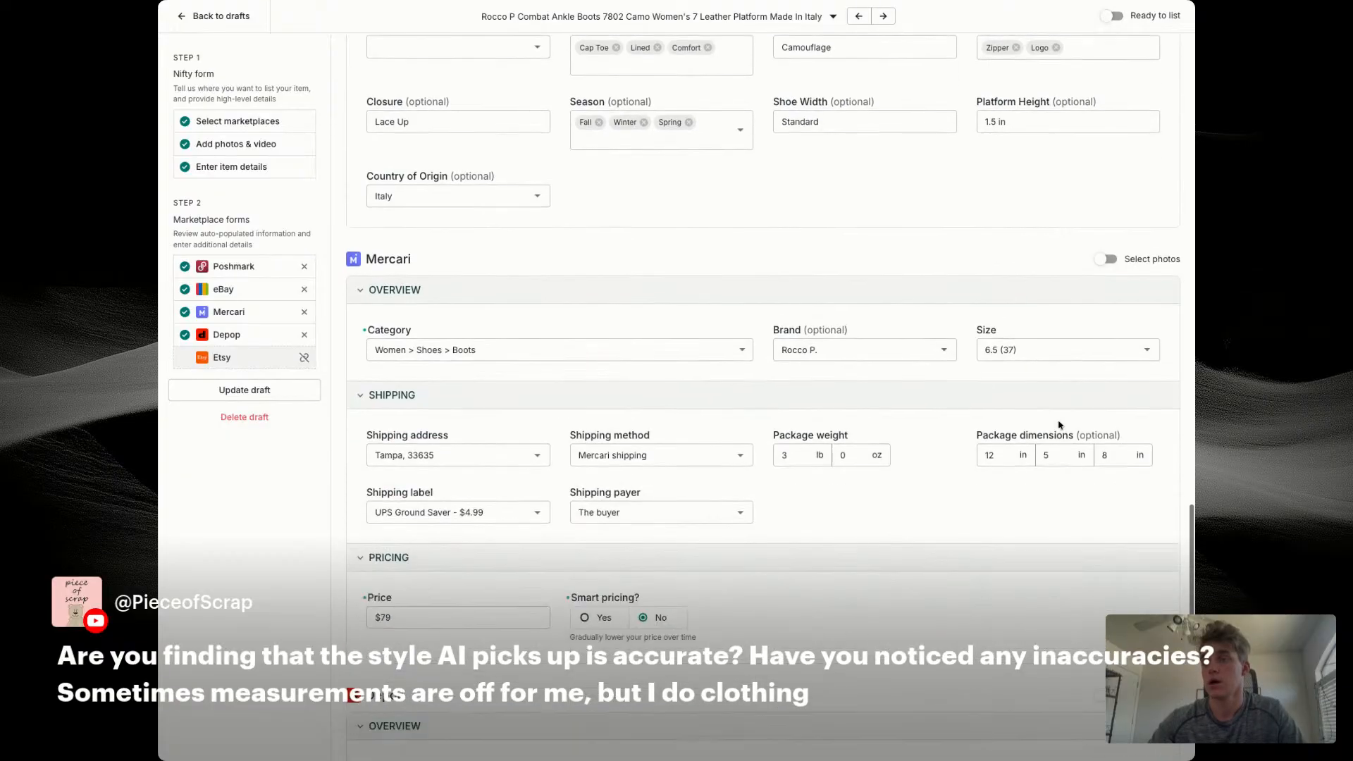
left_click(1057, 350)
left_click(1000, 458)
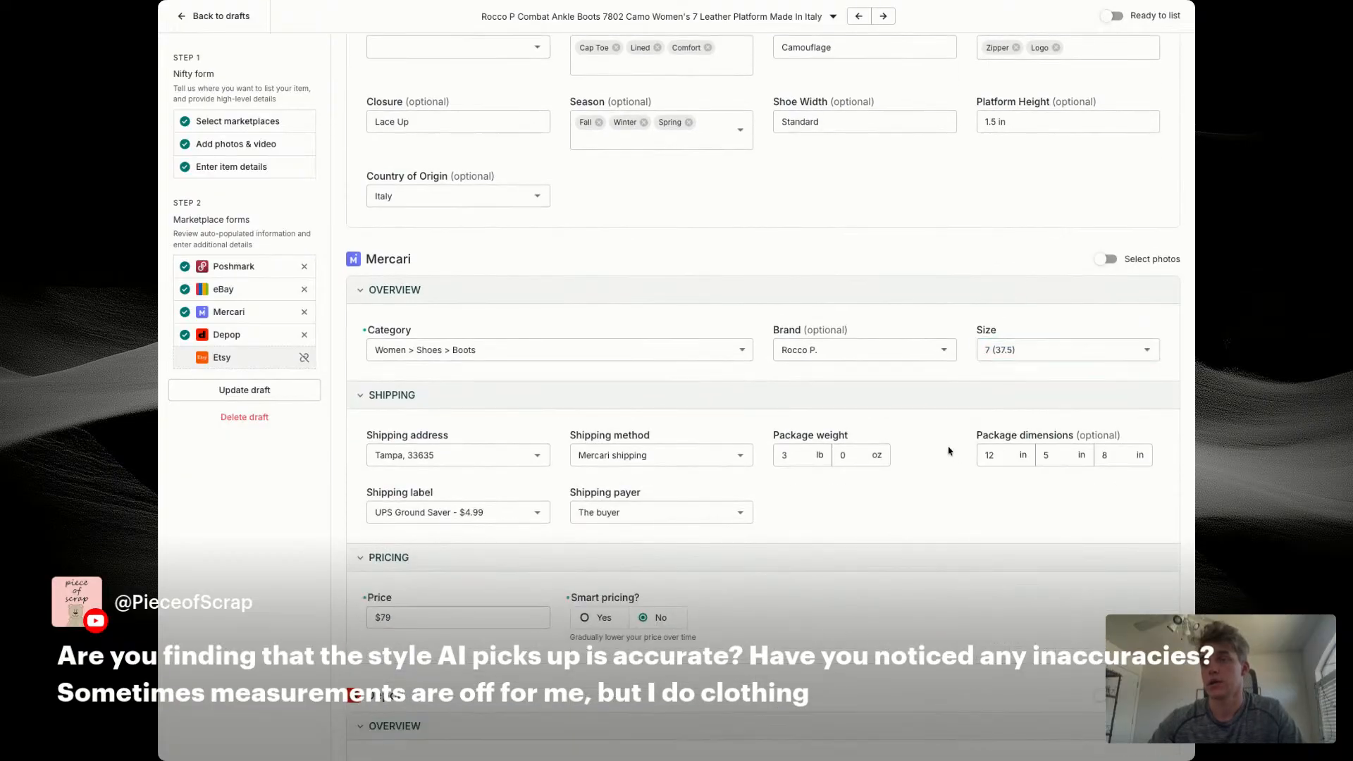
scroll(905, 396, "down", 5)
left_click(1055, 468)
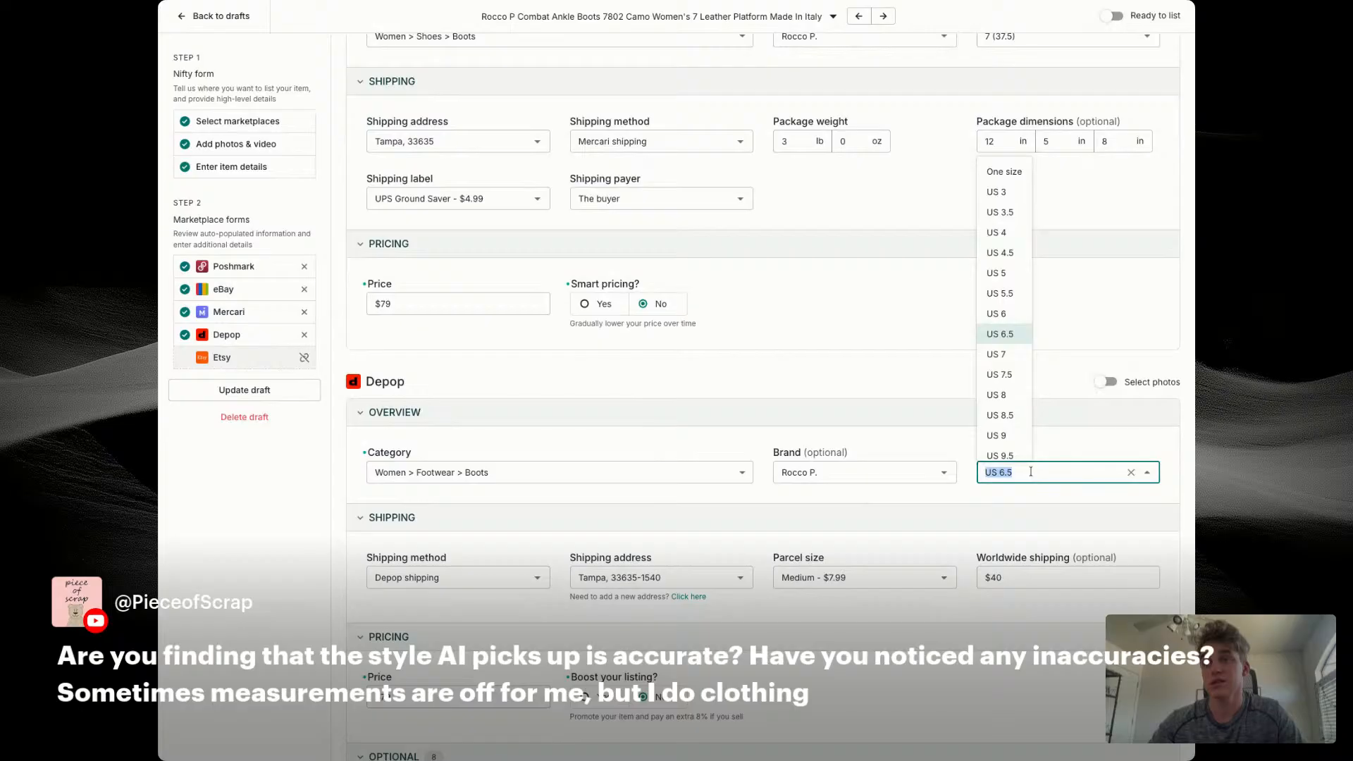
left_click(996, 381)
scroll(396, 340, "up", 15)
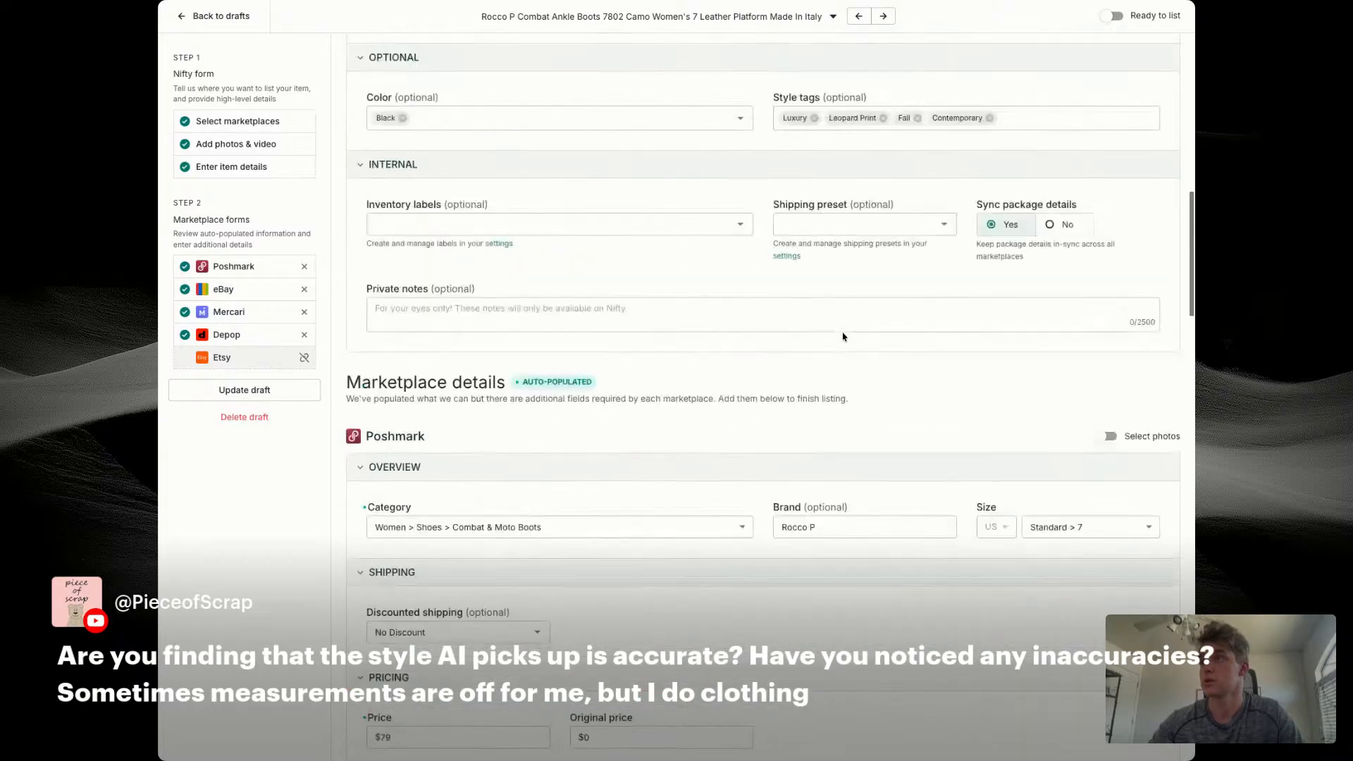
scroll(395, 340, "up", 10)
left_click(408, 597)
type(".")
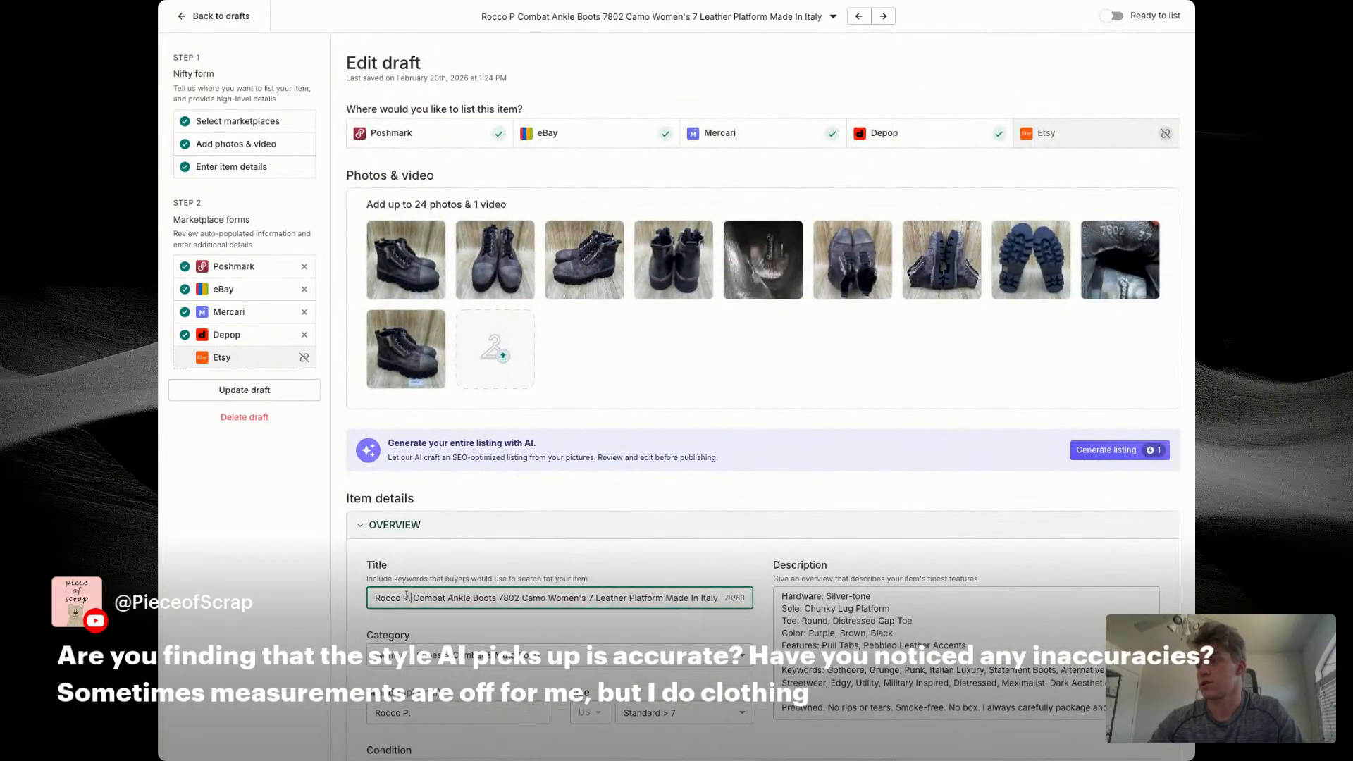
triple_click(470, 594)
key("super+c")
scroll(899, 626, "up", 3)
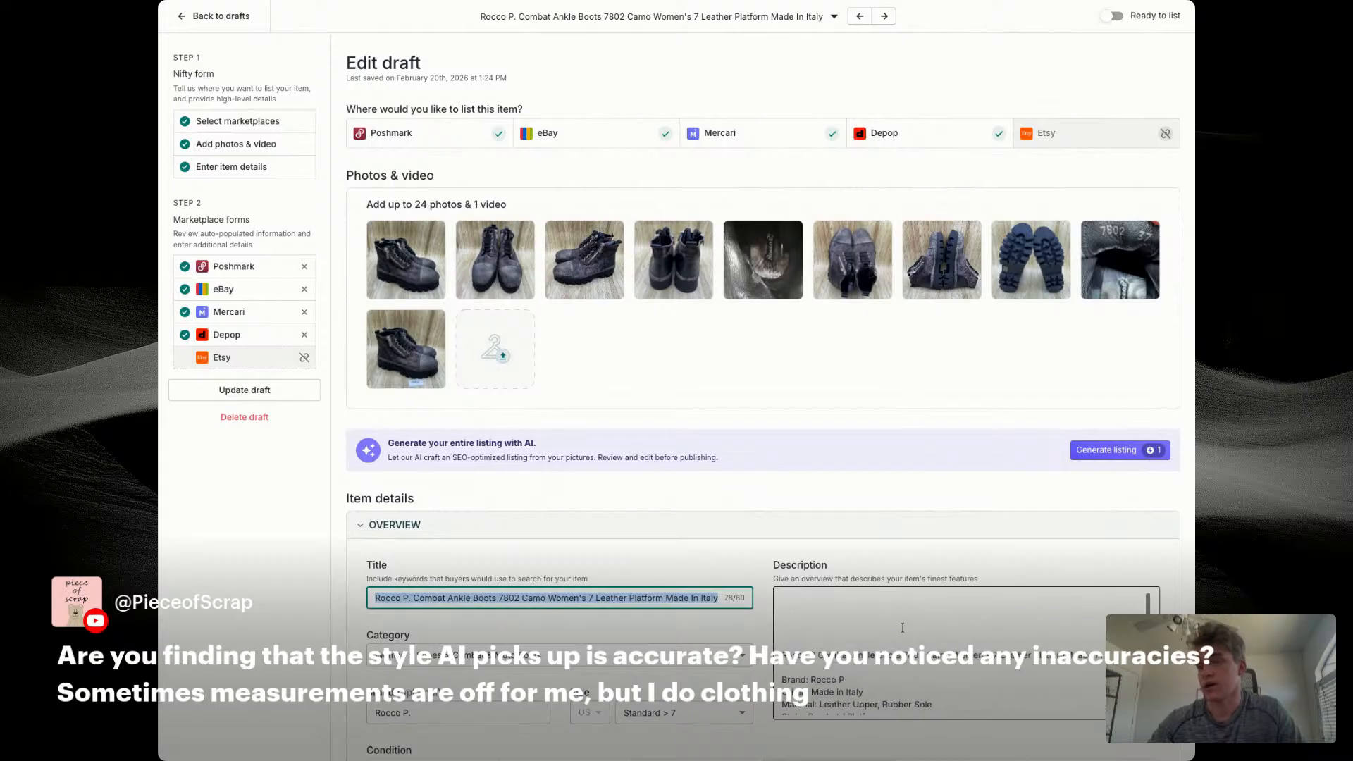
triple_click(868, 596)
key("super+v")
Step: Enable separate photo selection for the Depop listing and save the draft
scroll(717, 554, "down", 20)
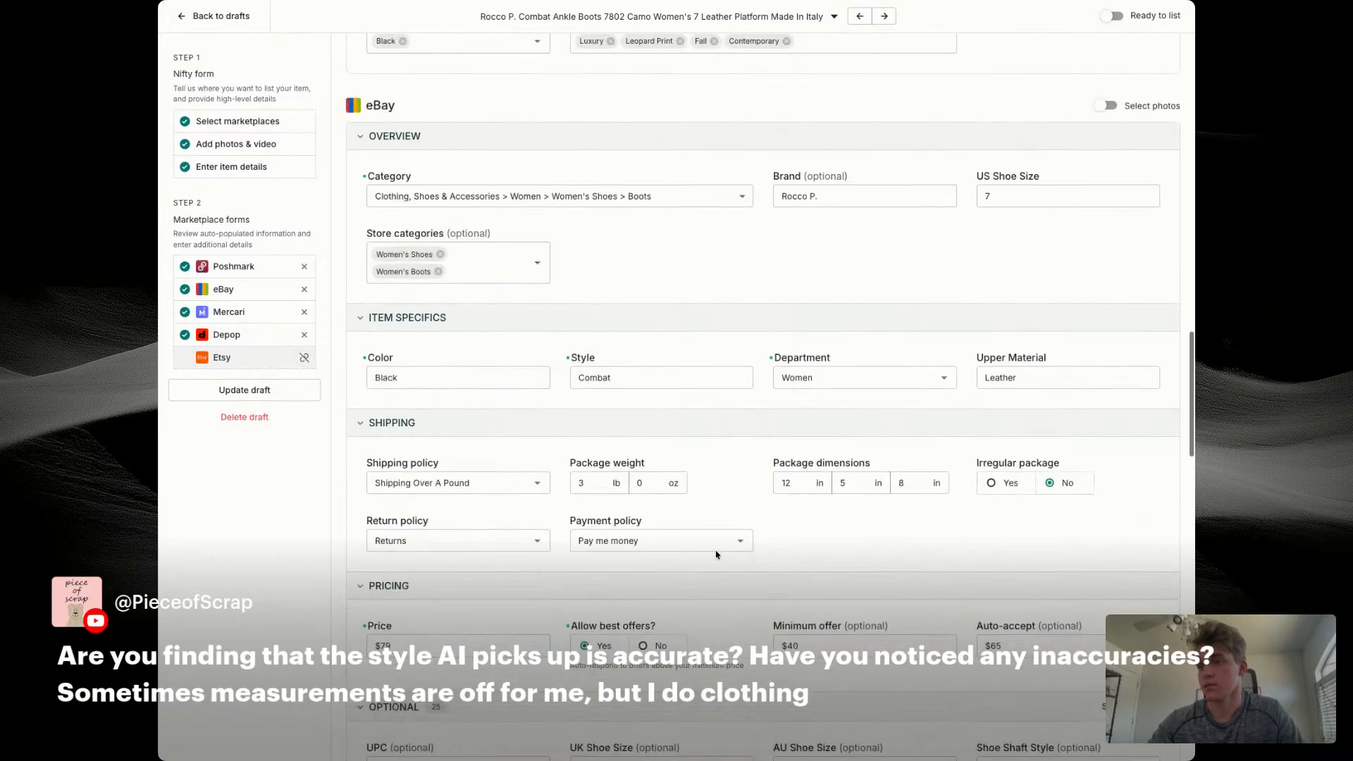
scroll(717, 554, "down", 20)
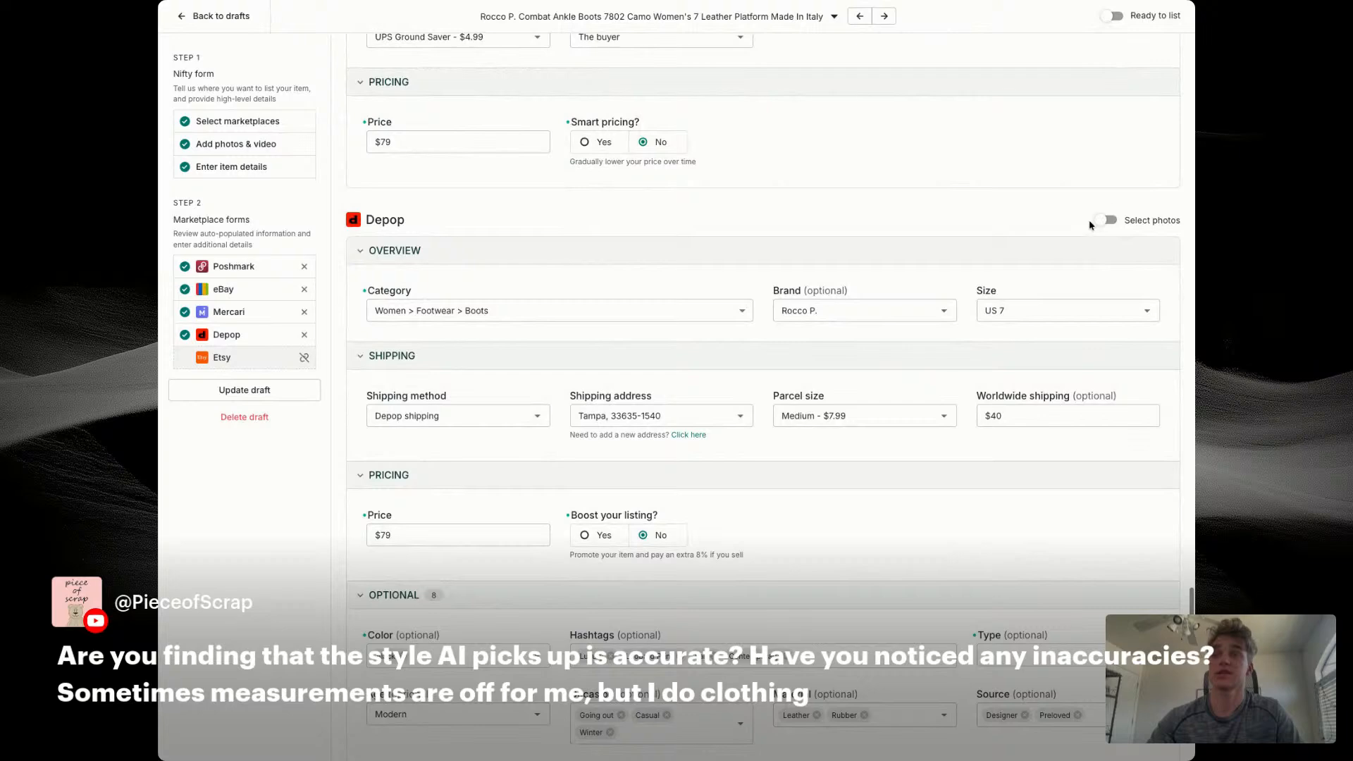
left_click(1110, 219)
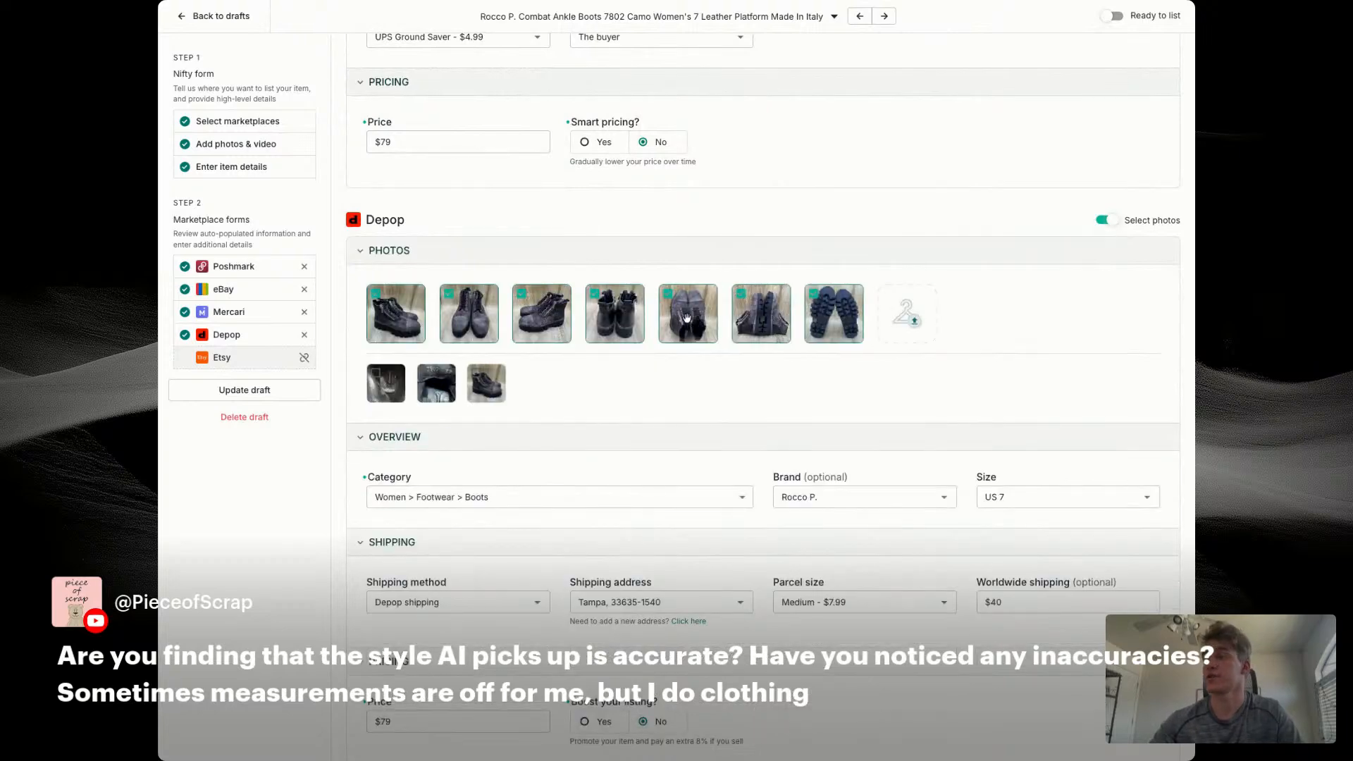
left_click(266, 392)
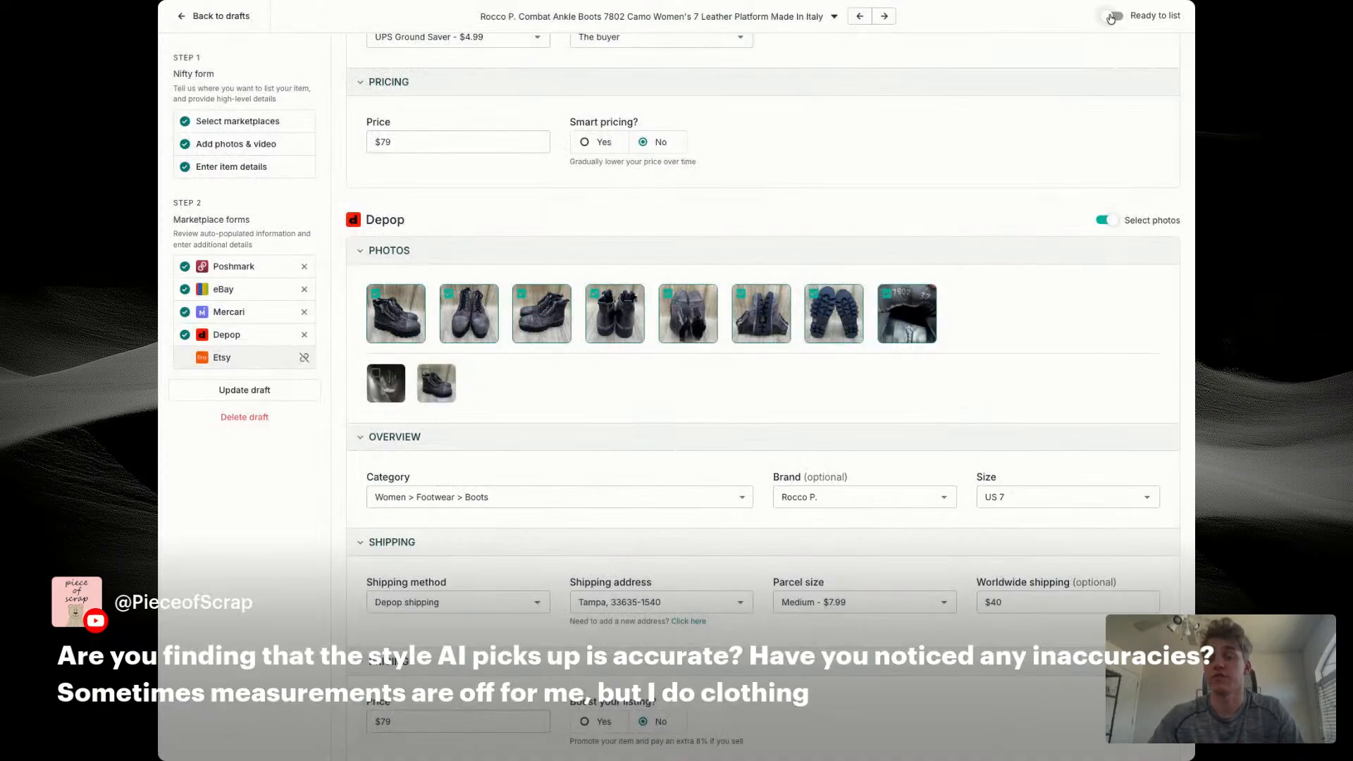
Step: Open the preceding draft for the purple Keen sandals and check its first photo enlarged
left_click(859, 16)
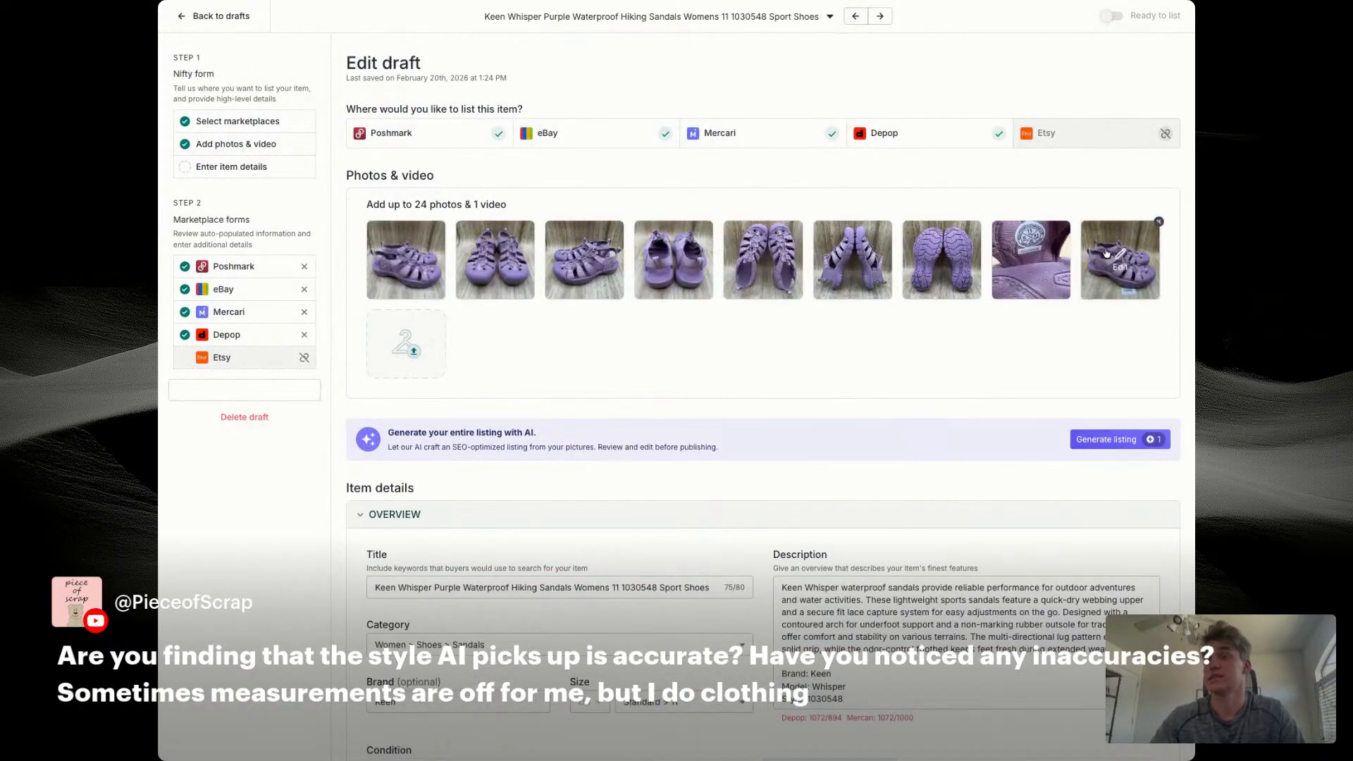
left_click(406, 259)
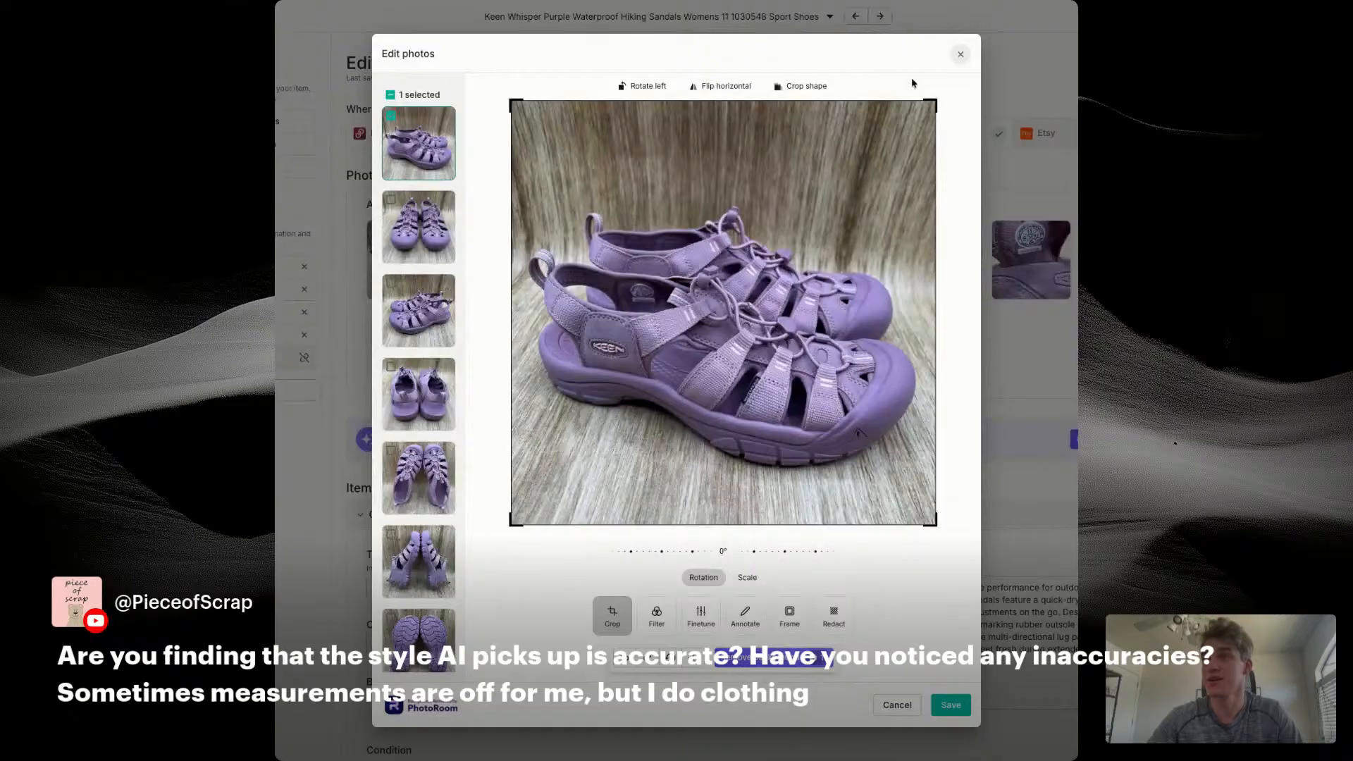
left_click(961, 54)
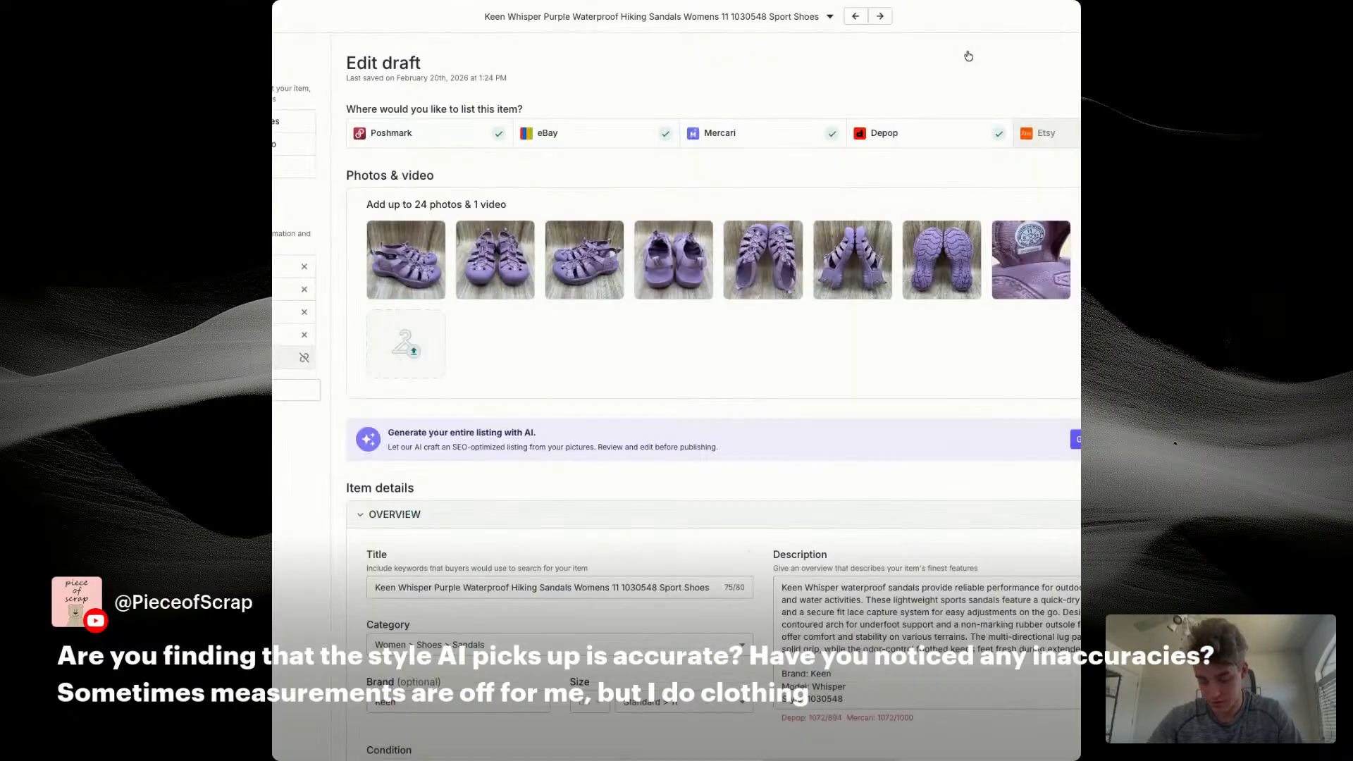
Step: Replace "Whisper" in the Keen draft's title with "Newport H2 Women's Size 11"
double_click(414, 587)
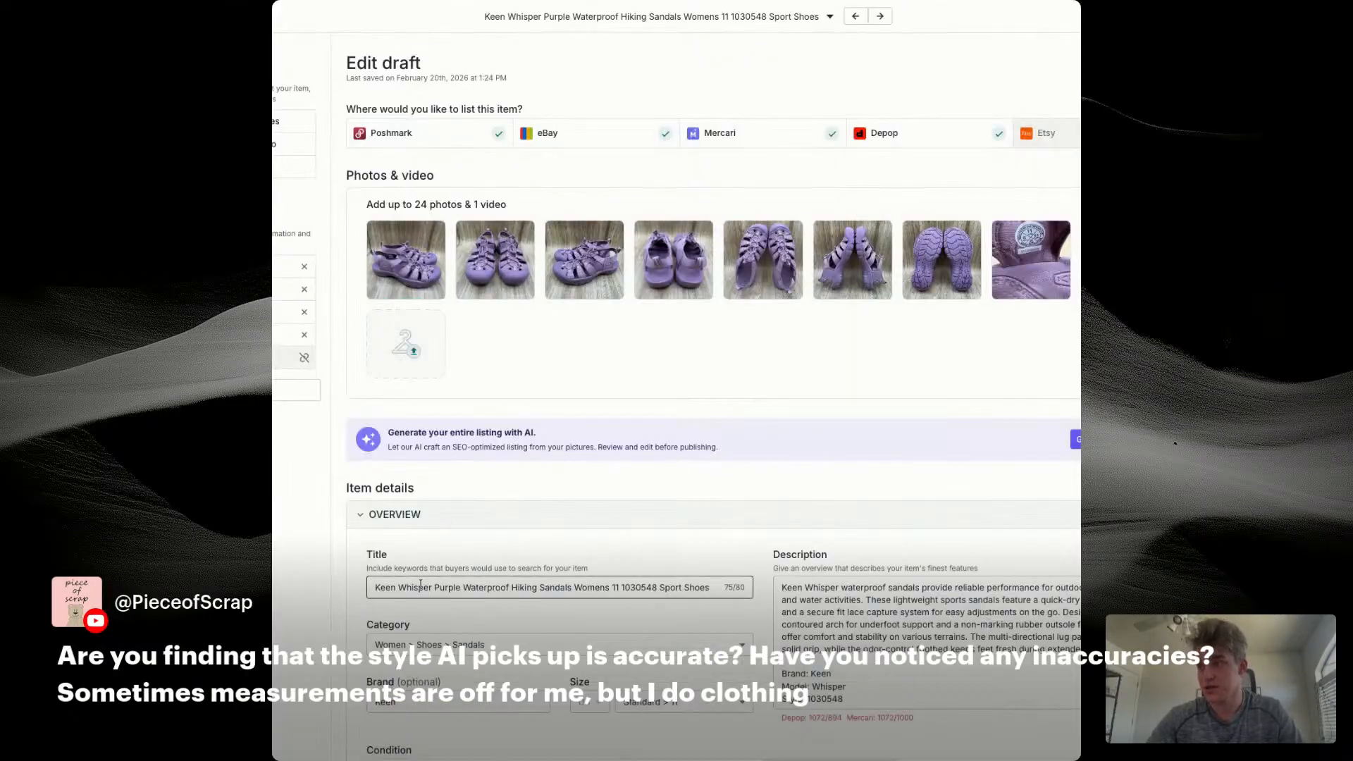
type("Newport H2")
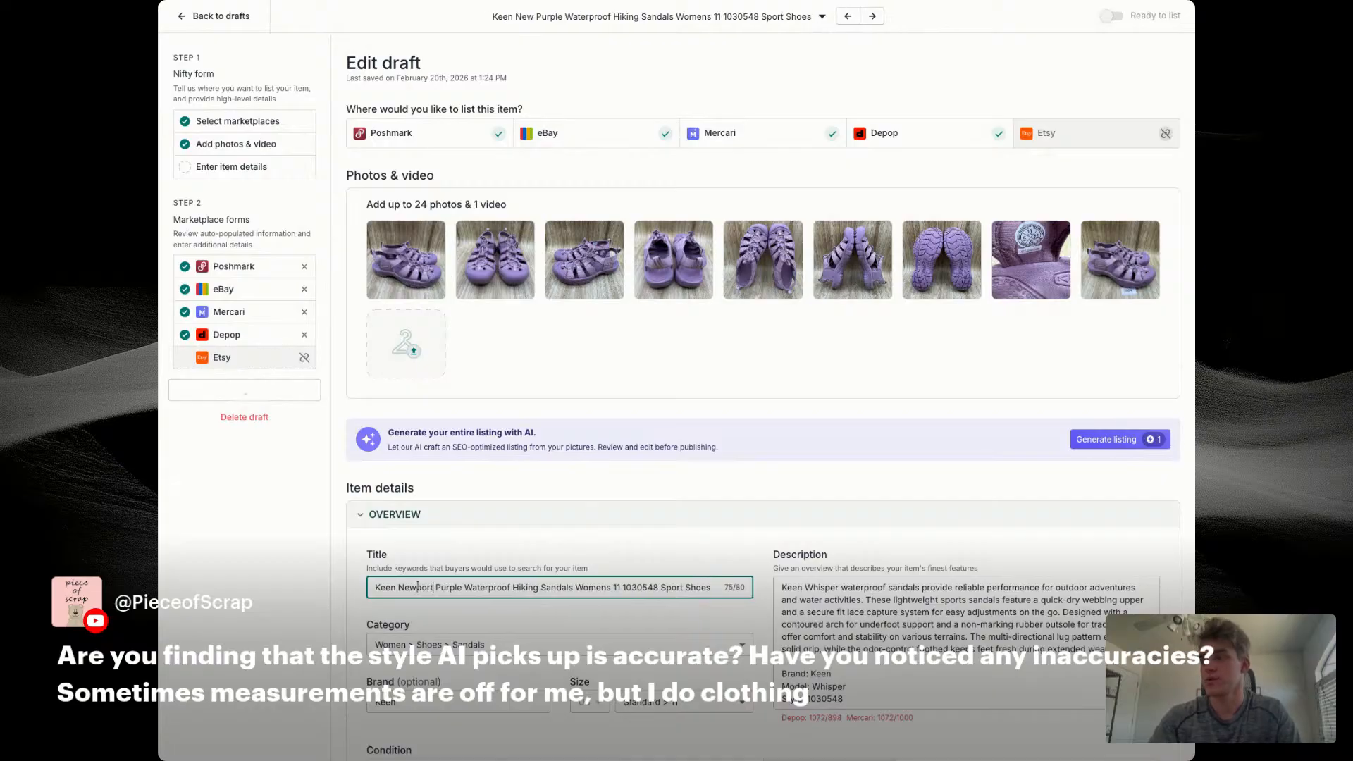
type(" Women's Si")
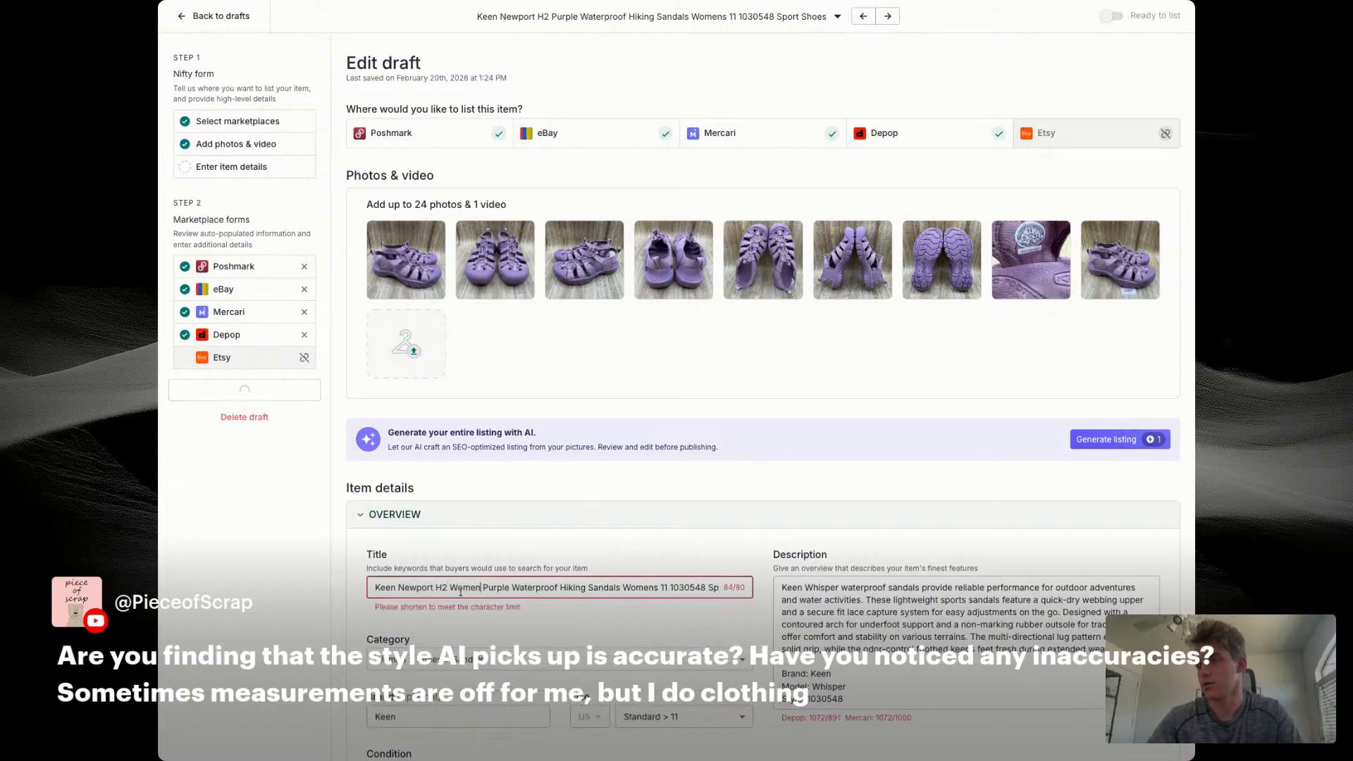
type("ze 11")
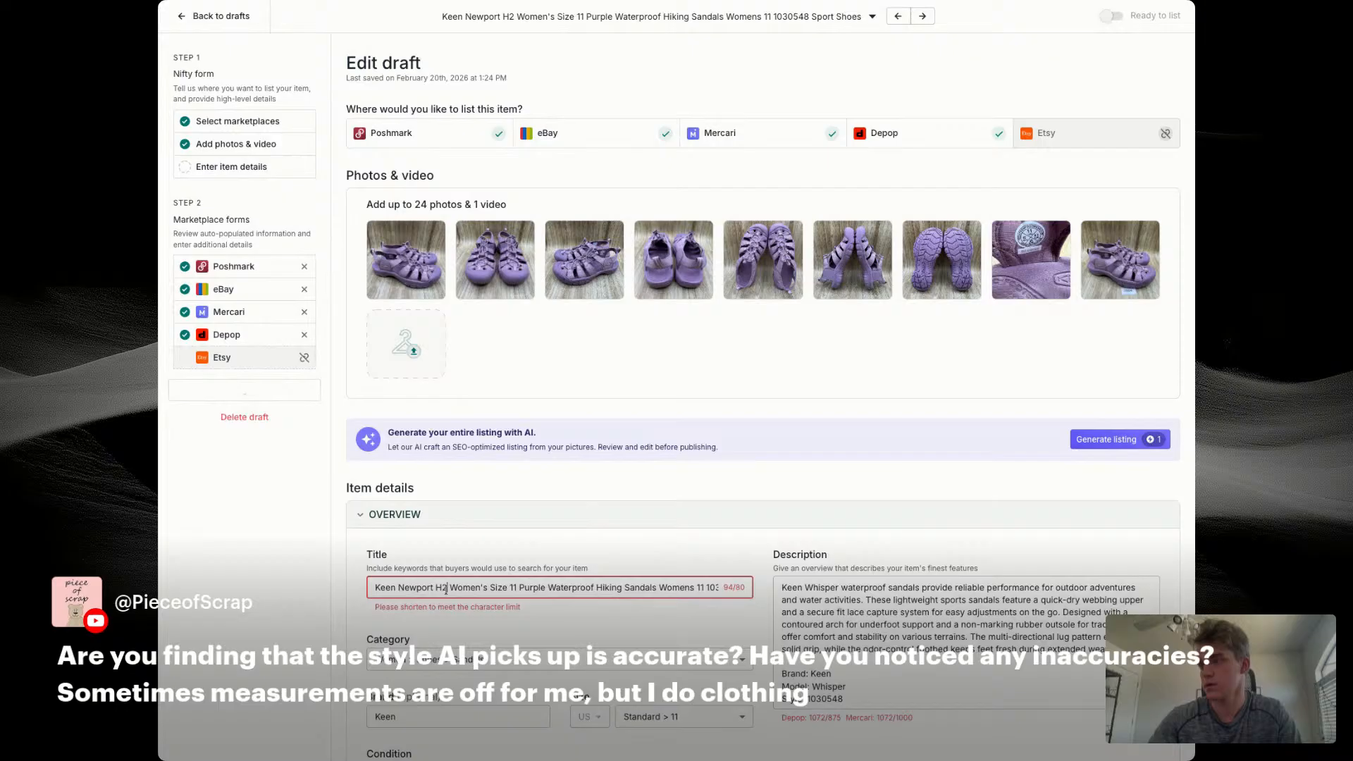
left_click_drag(447, 587, 348, 584)
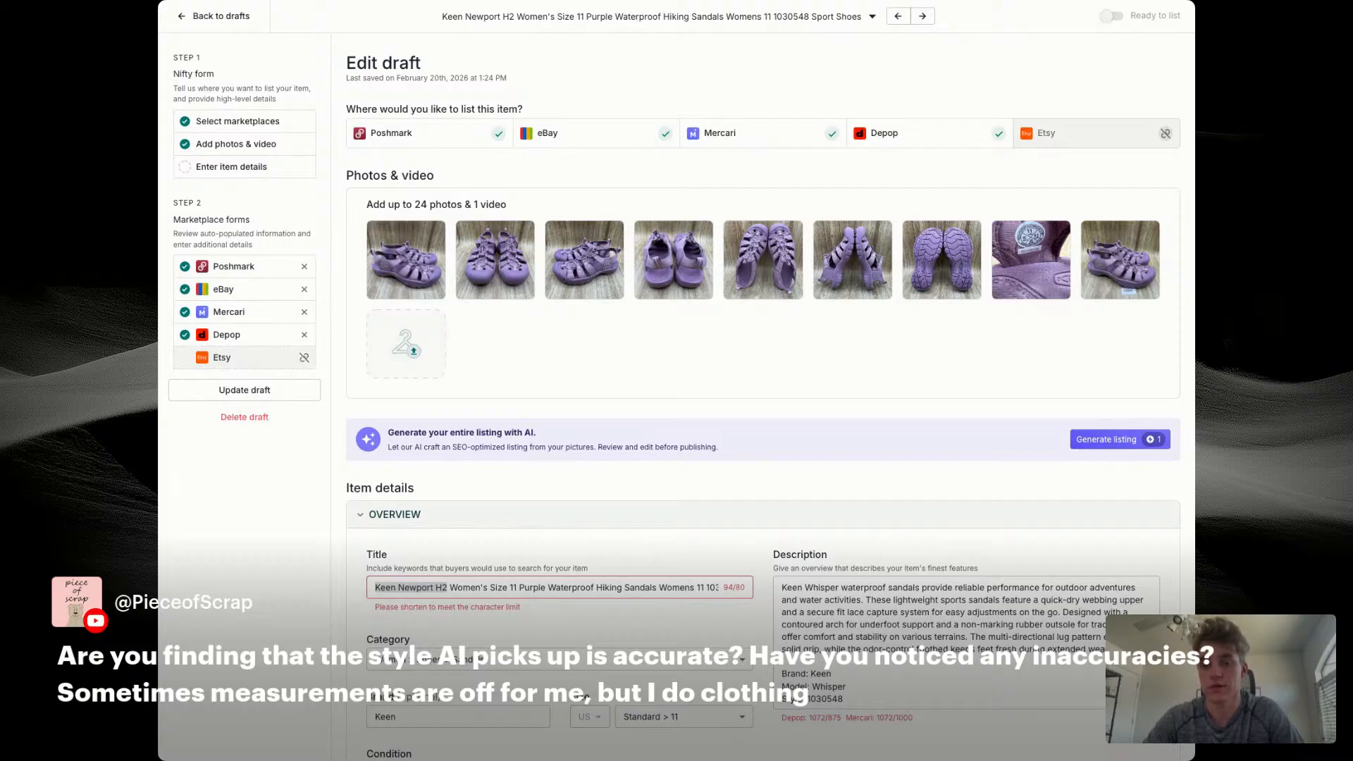
left_click(602, 589)
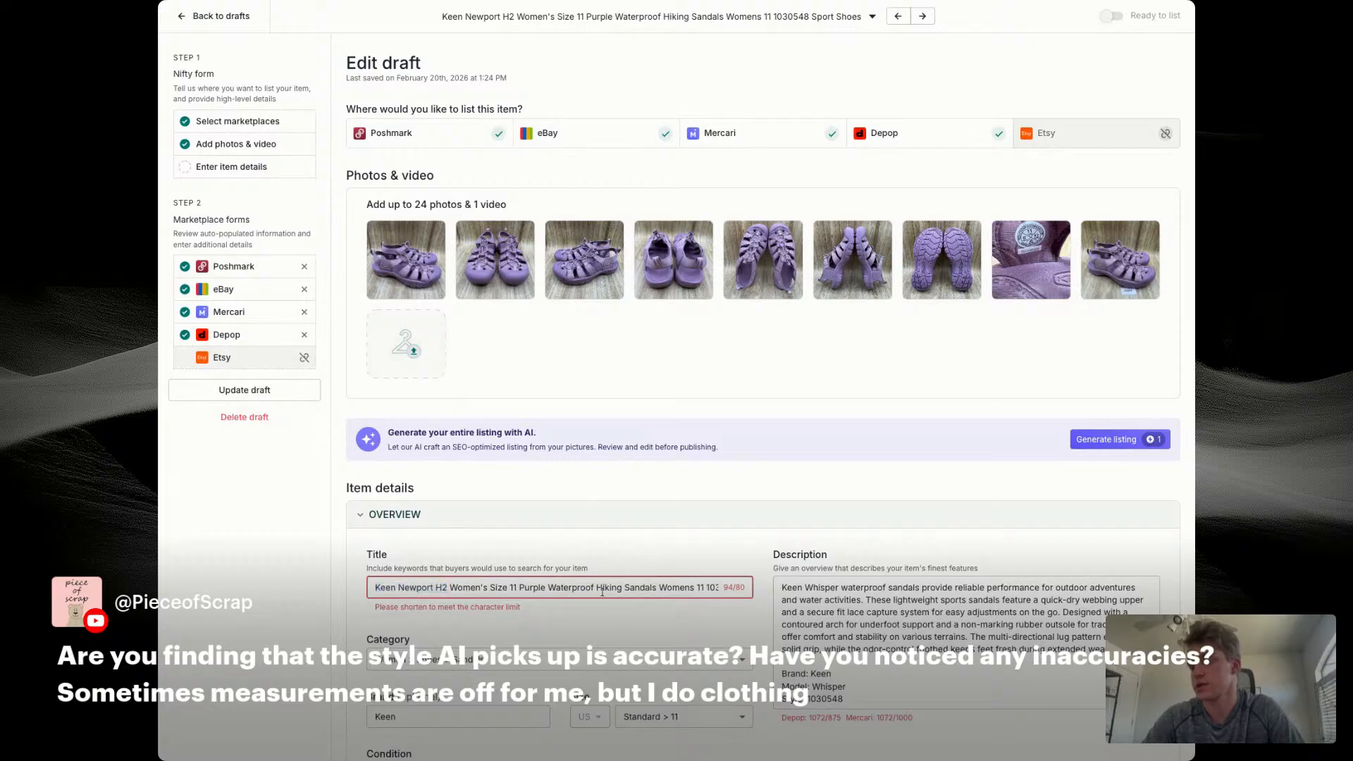
Step: Remove the redundant "Womens 11" and "Sport" from the title and move style number 1030548 to its end
scroll(625, 590, "right", 1)
left_click_drag(584, 590, 629, 589)
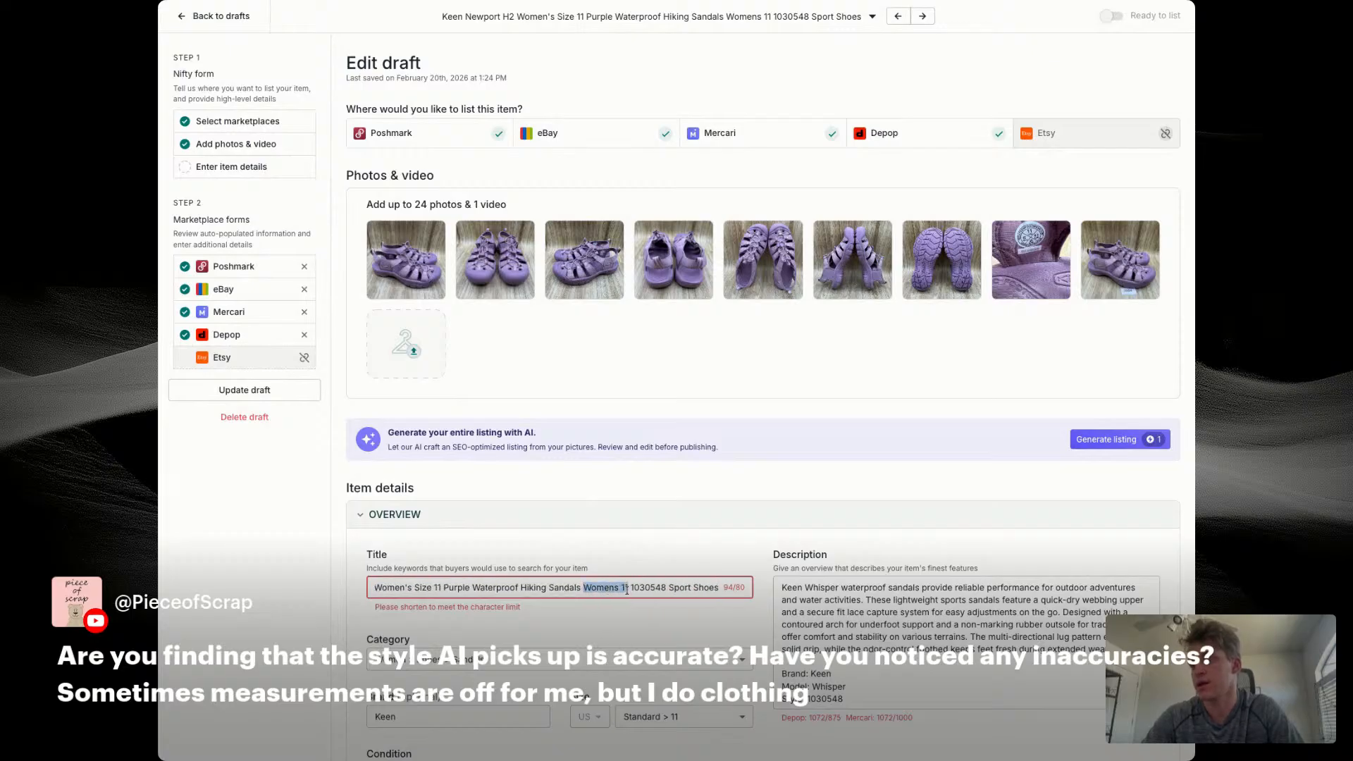
key("BackSpace")
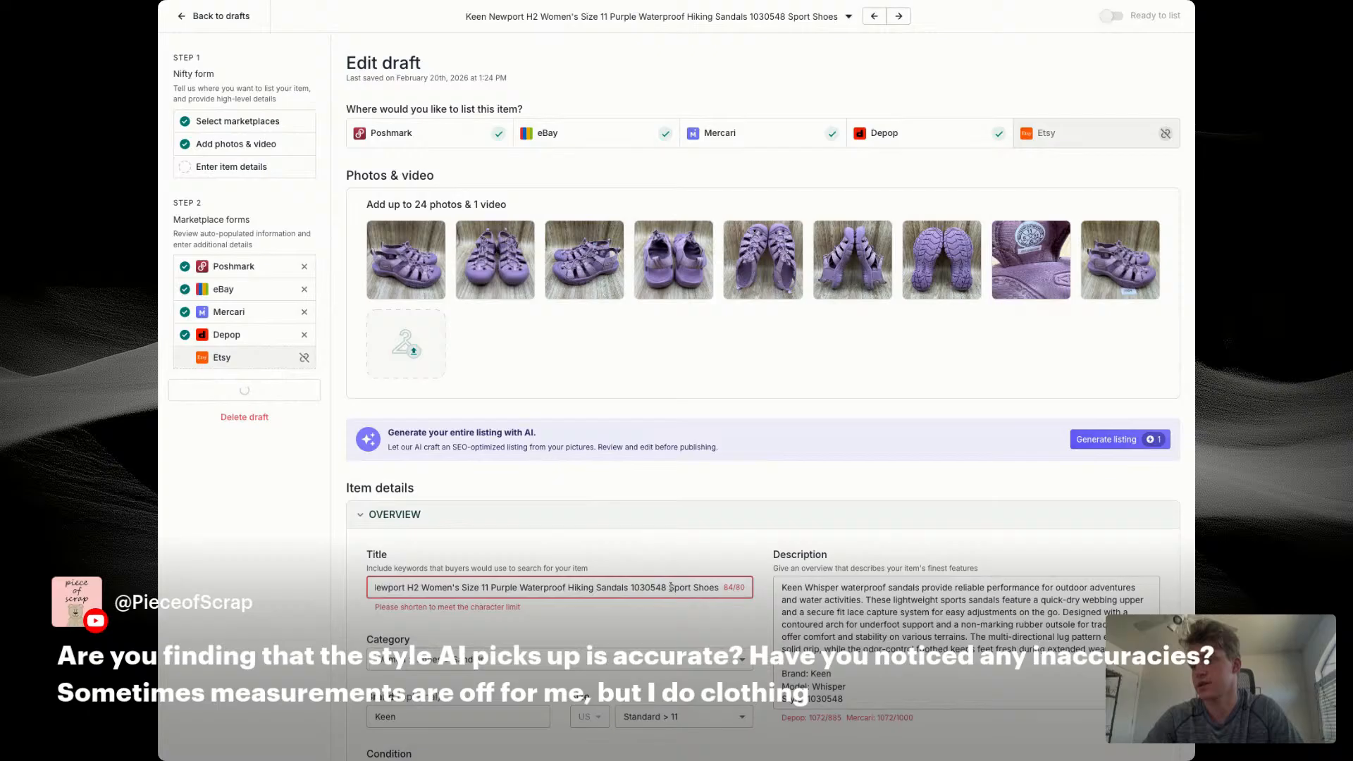
double_click(678, 588)
key("BackSpace")
key("BackSpace")
double_click(676, 588)
key("super+c")
key("BackSpace")
key("BackSpace")
left_click(698, 587)
key("super+v")
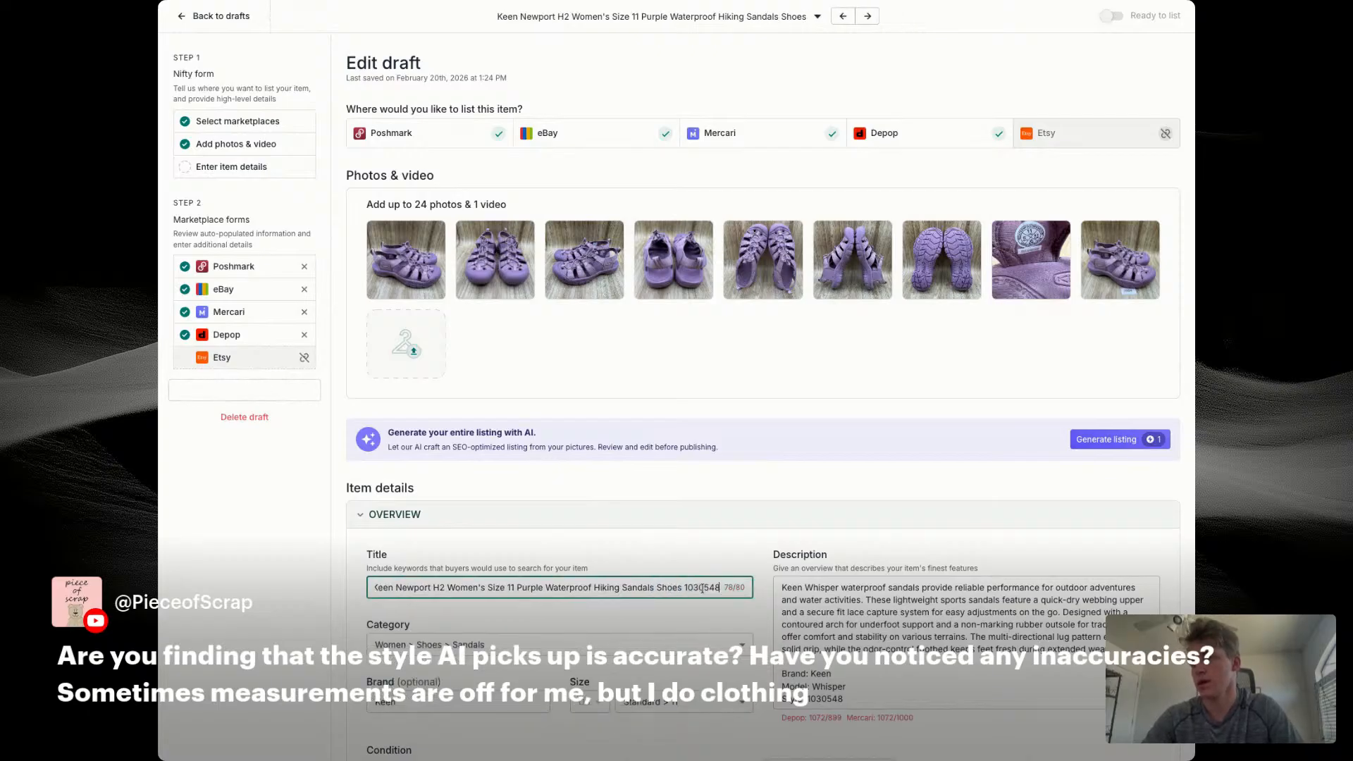
Step: Replace the description's opening paragraph with the full revised title
triple_click(673, 588)
key("super+c")
double_click(849, 613)
key("super+v")
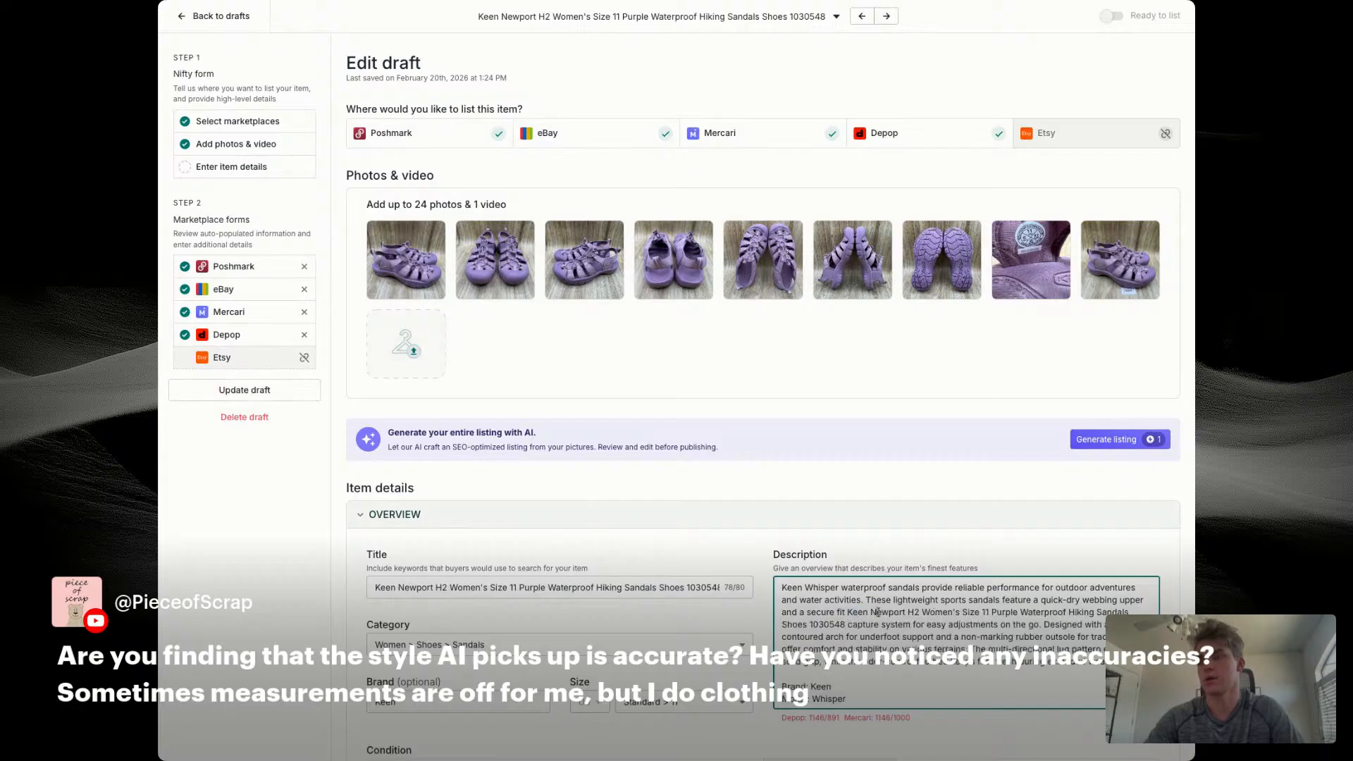
triple_click(850, 613)
key("super+v")
Step: Set the sandals' condition to Like new and the price to $89
scroll(601, 645, "down", 6)
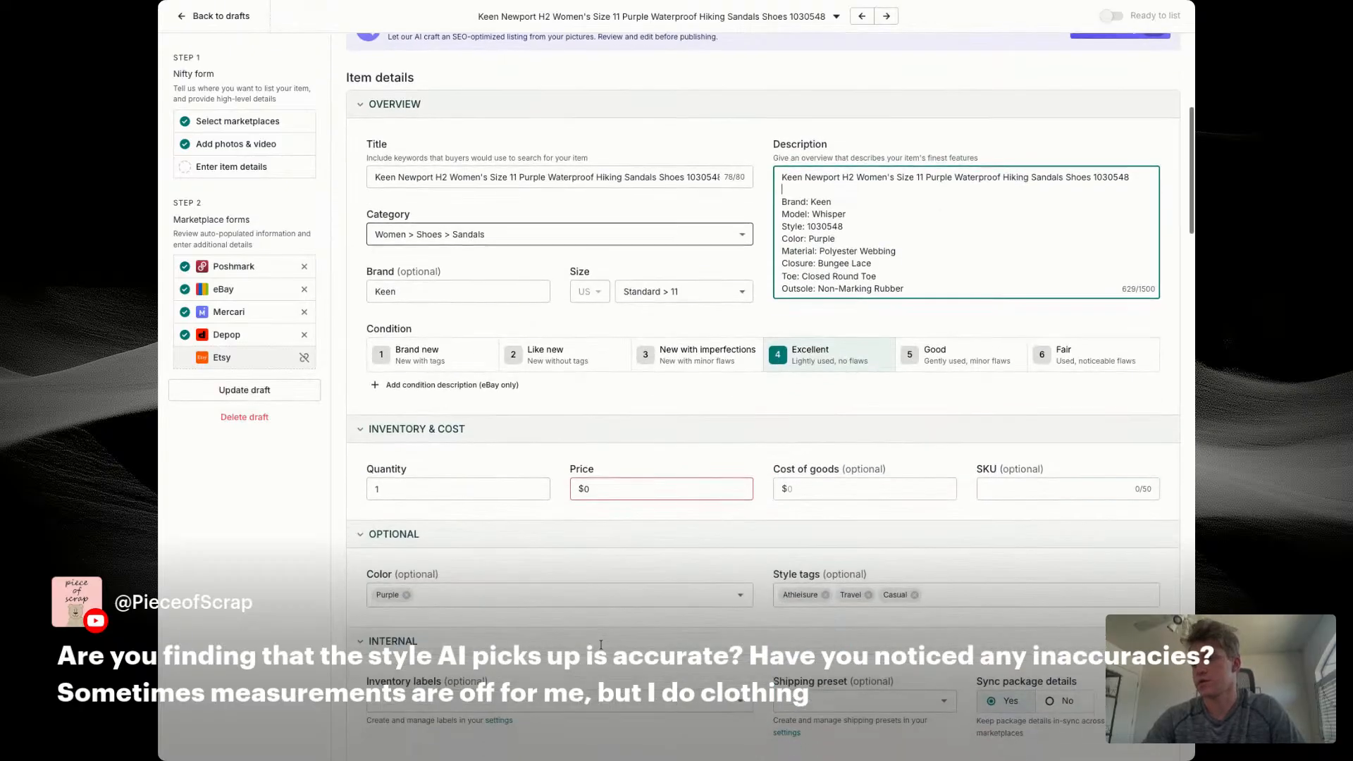
left_click(588, 359)
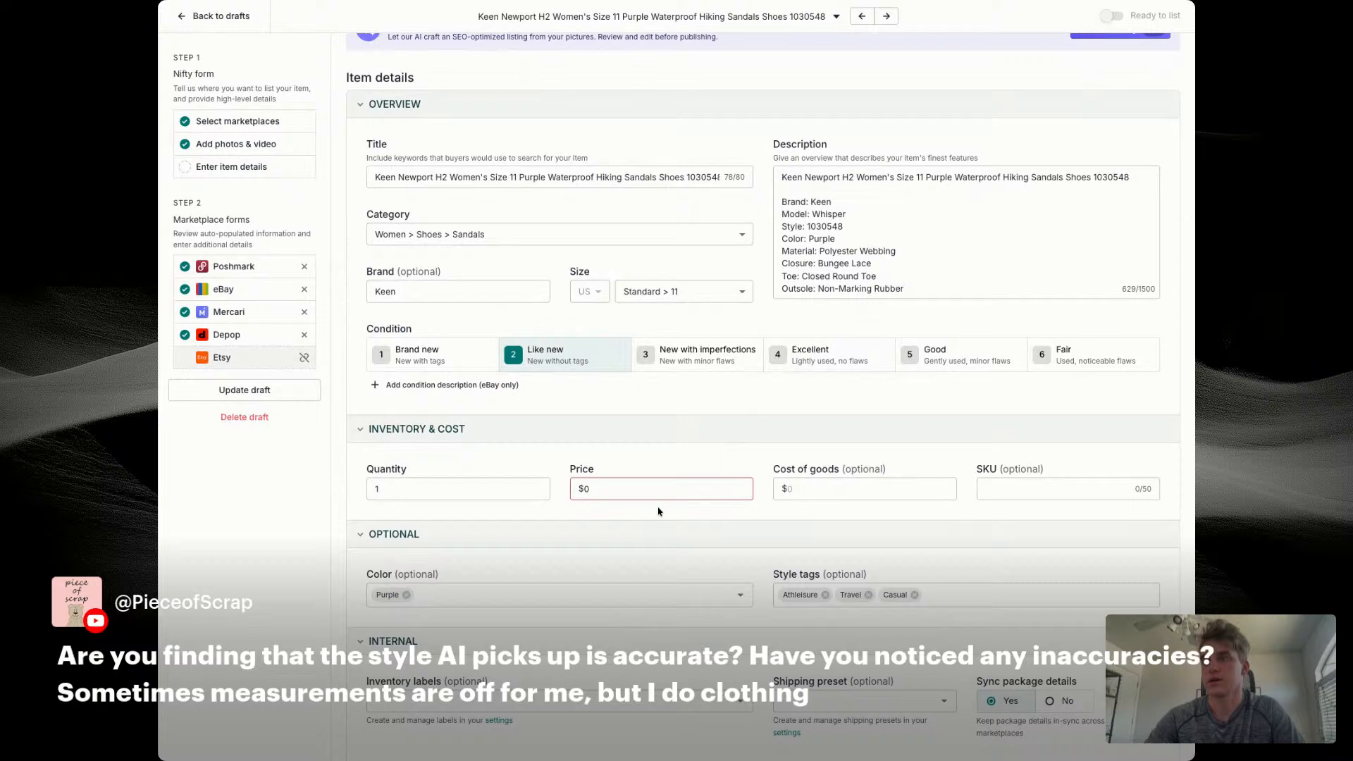
left_click(661, 488)
type("89")
key("Tab")
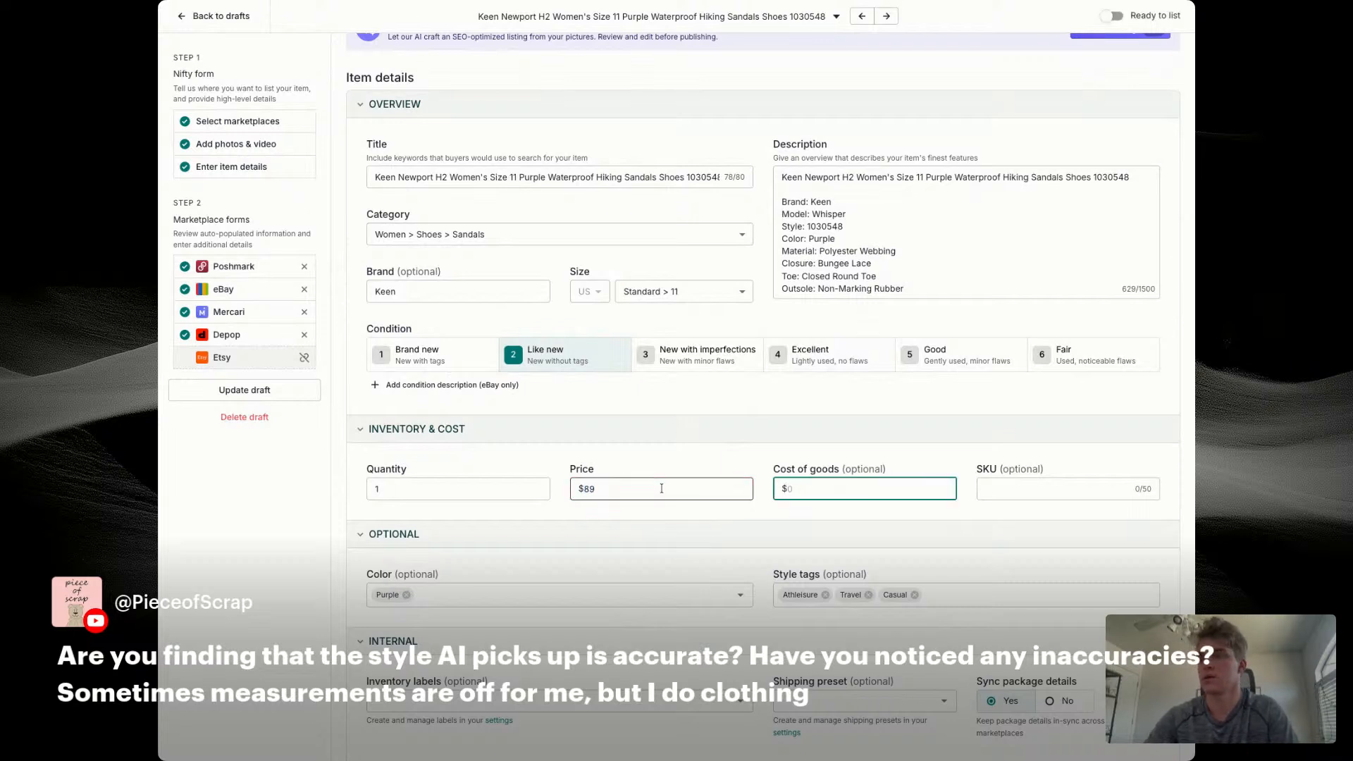
Step: Set the Keen sandals' cost of goods to $30.14 and the SKU to 7664
type("1")
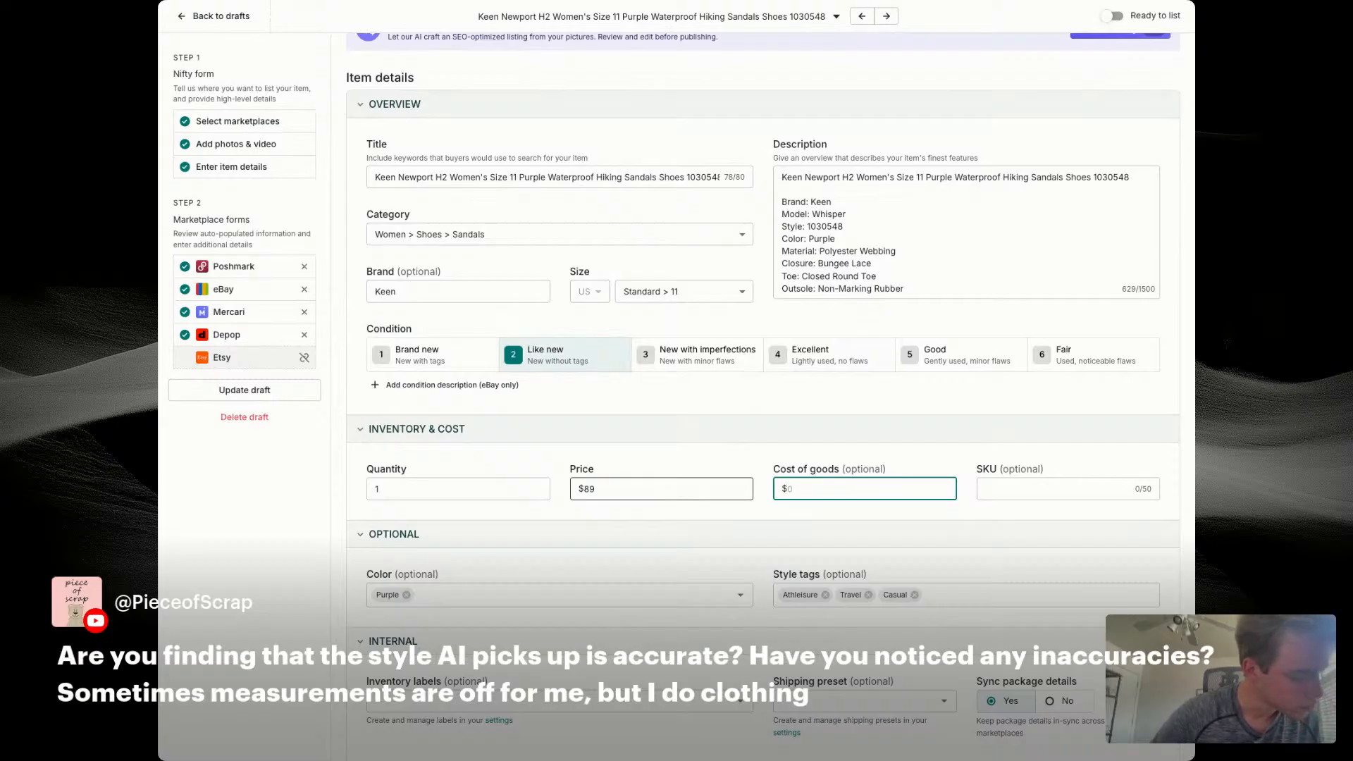
type("30.14")
key("Tab")
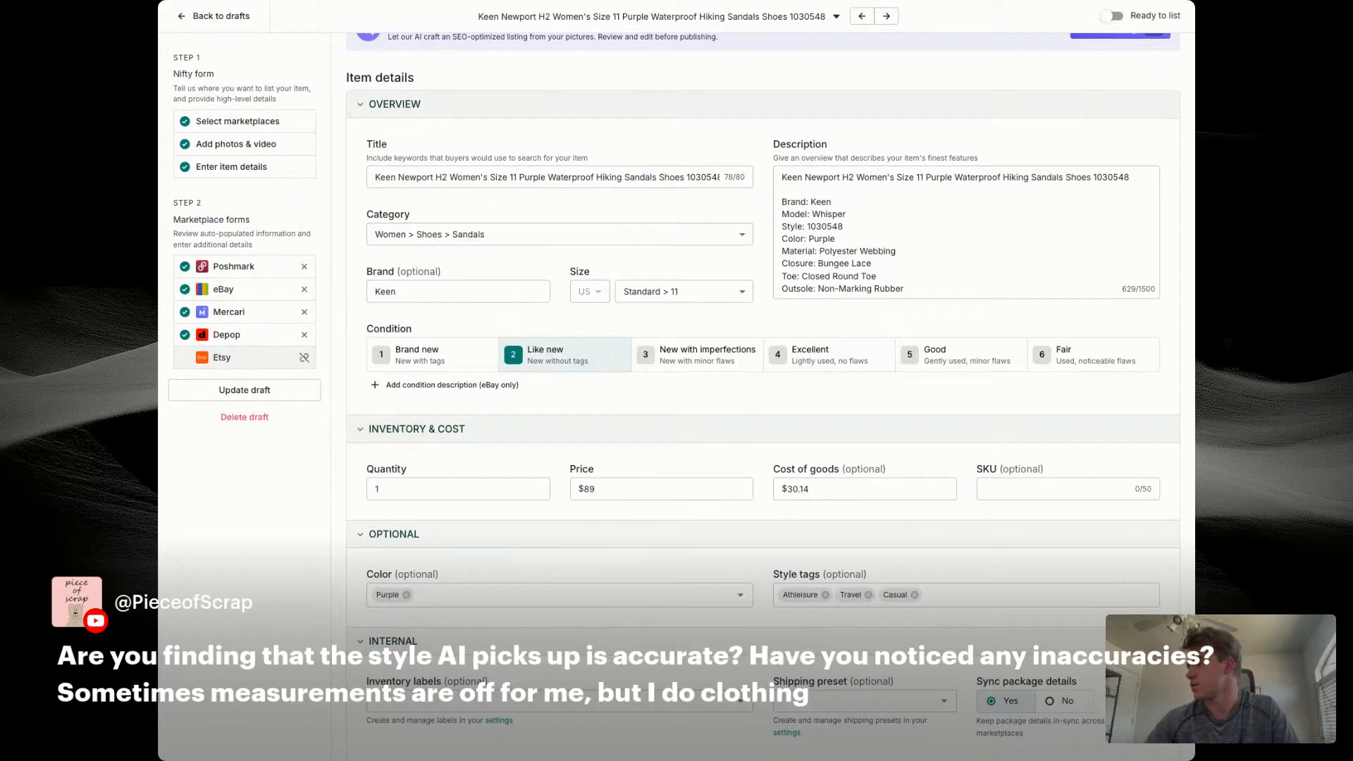
left_click(1054, 489)
type("7664")
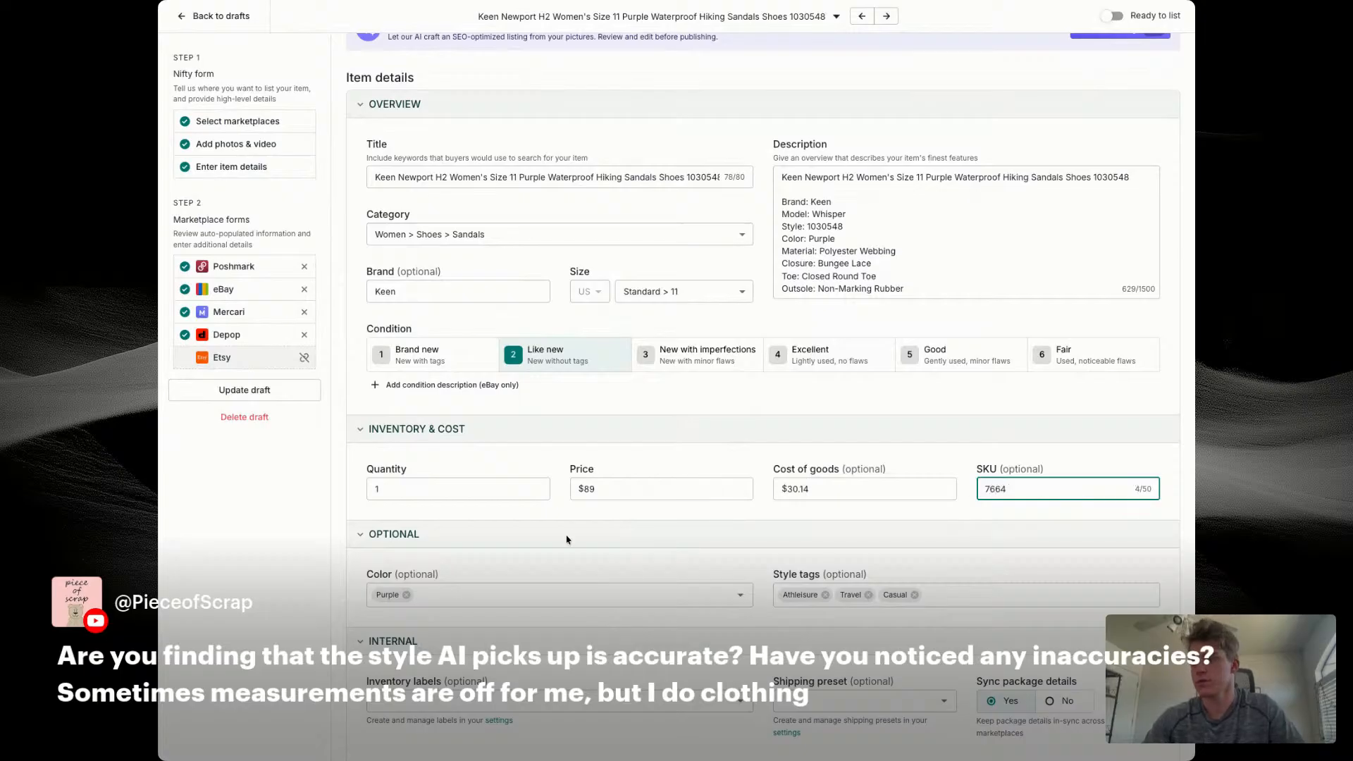
Step: Assign the eBay listing to the Women's Shoes store category
scroll(566, 540, "down", 4)
scroll(567, 540, "down", 5)
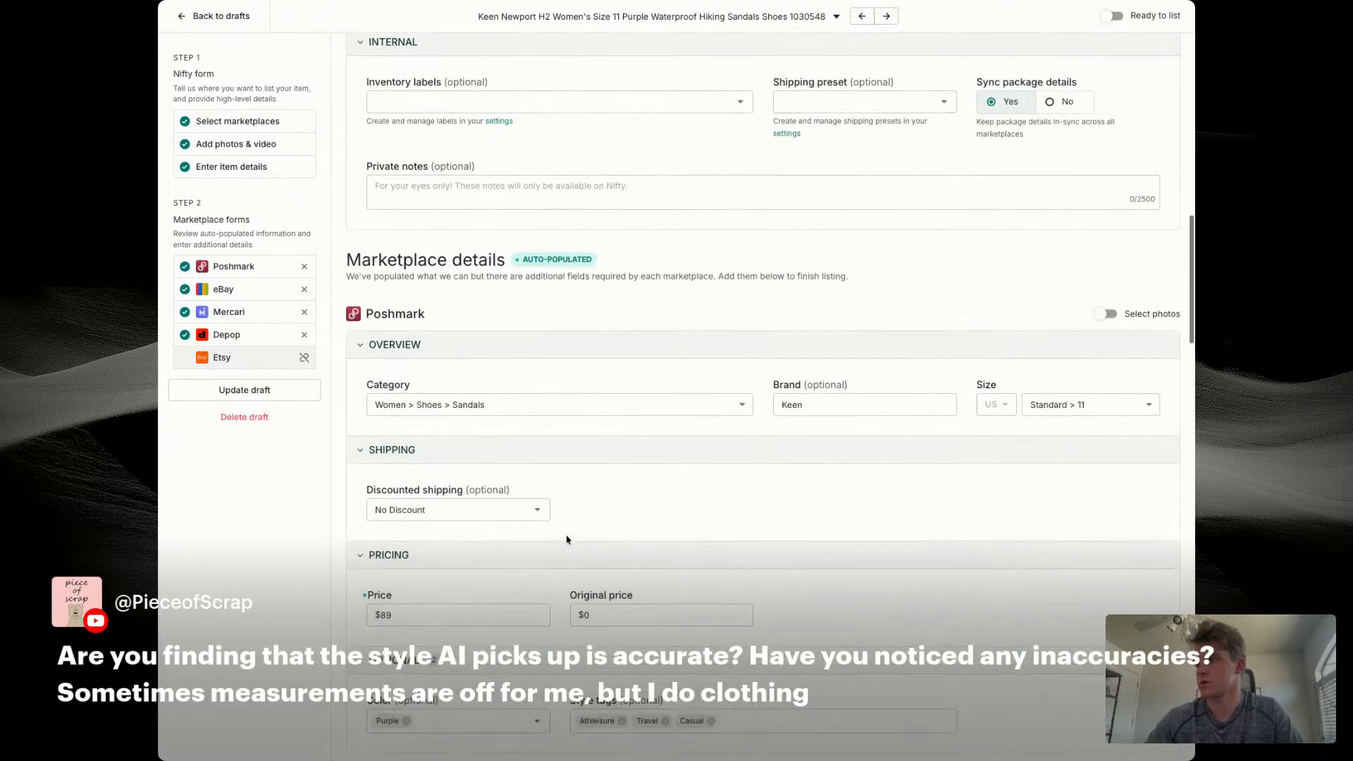
scroll(631, 420, "down", 5)
left_click(491, 551)
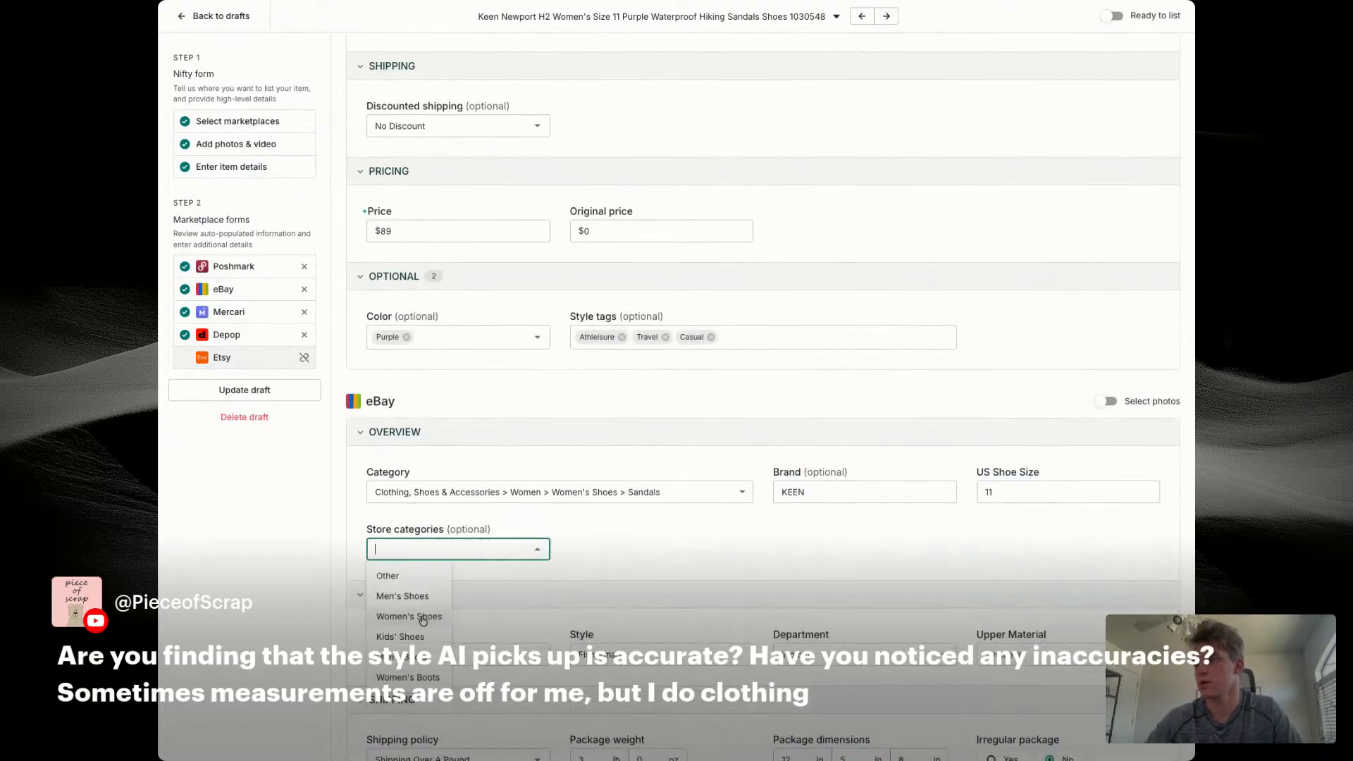
left_click(412, 620)
Step: Set the eBay minimum offer to $60 and the auto-accept price to $79
scroll(615, 375, "down", 4)
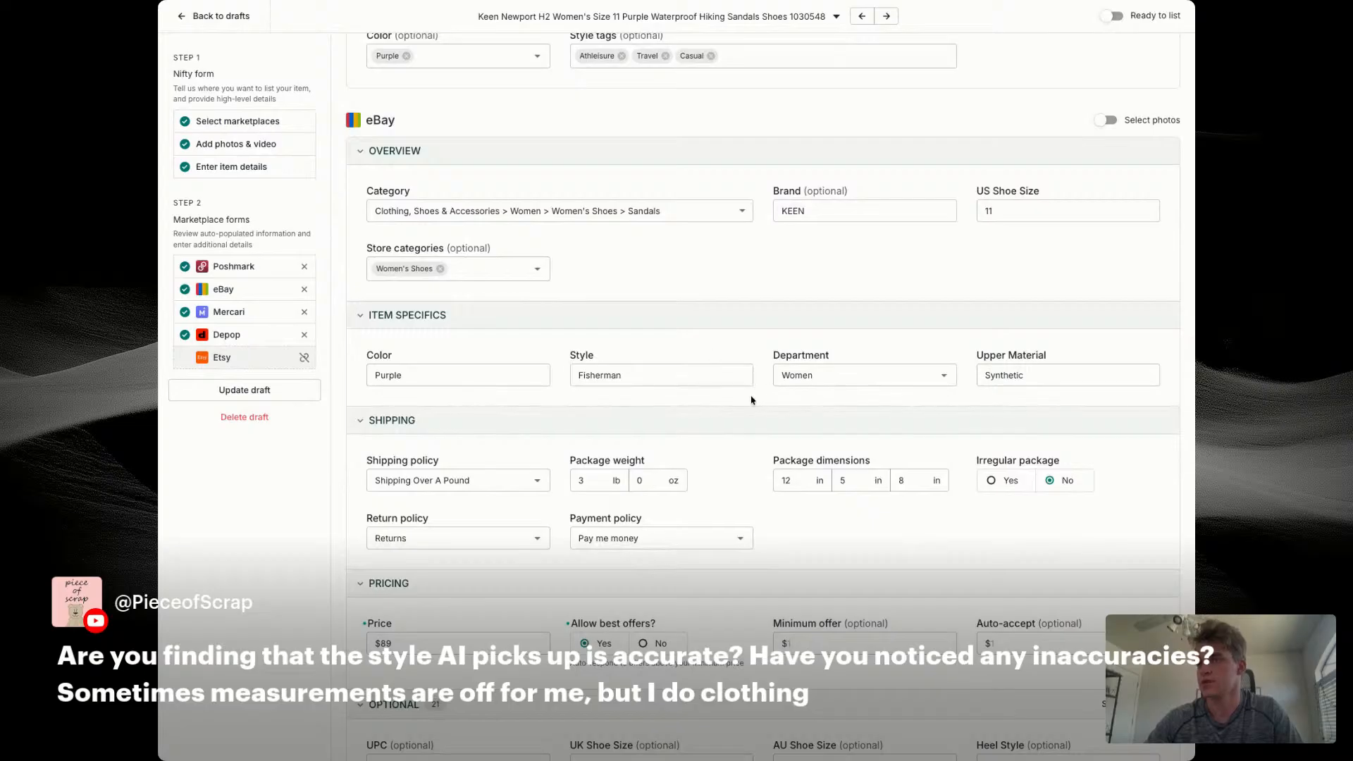
scroll(736, 422, "down", 2)
left_click(837, 513)
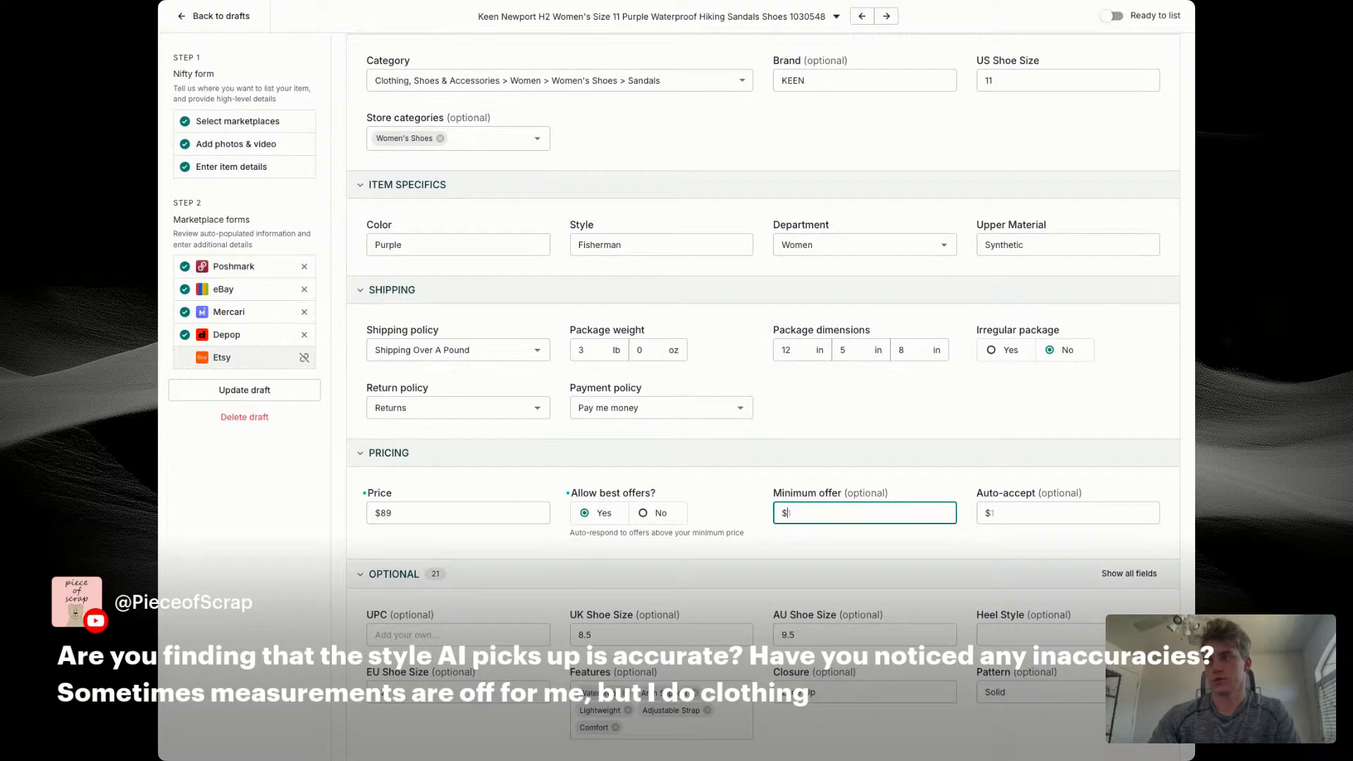
type("60")
key("Tab")
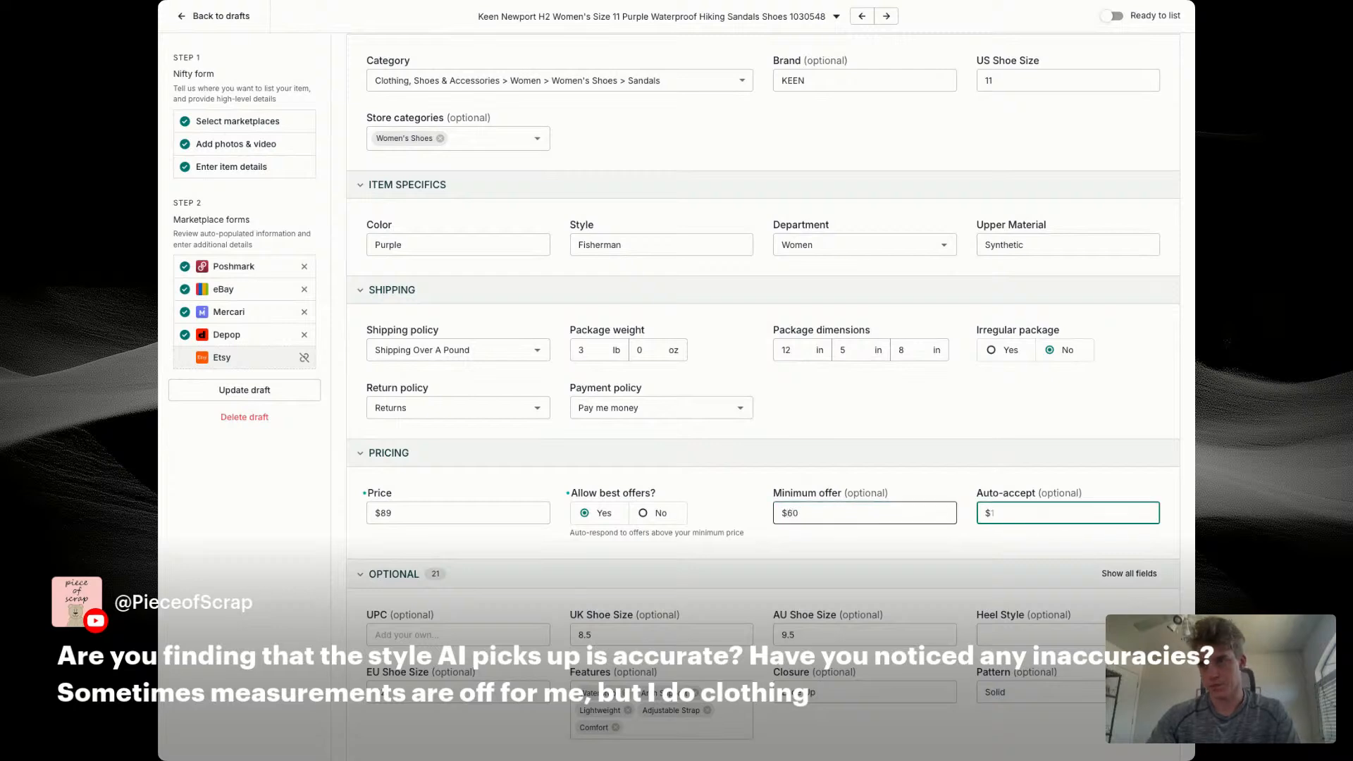
type("79")
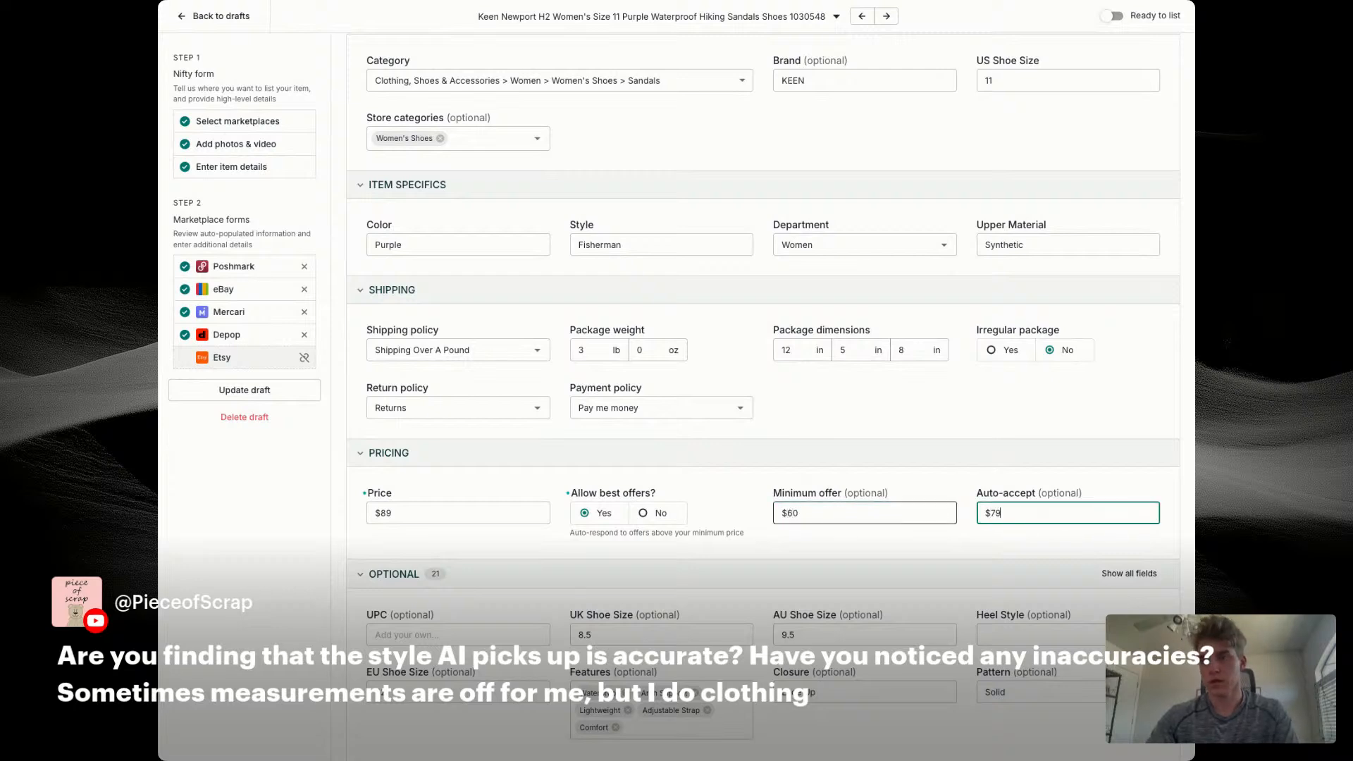
left_click(889, 558)
Step: Set the AU shoe size in the eBay optional details to 8.5
scroll(888, 559, "down", 3)
left_click(816, 278)
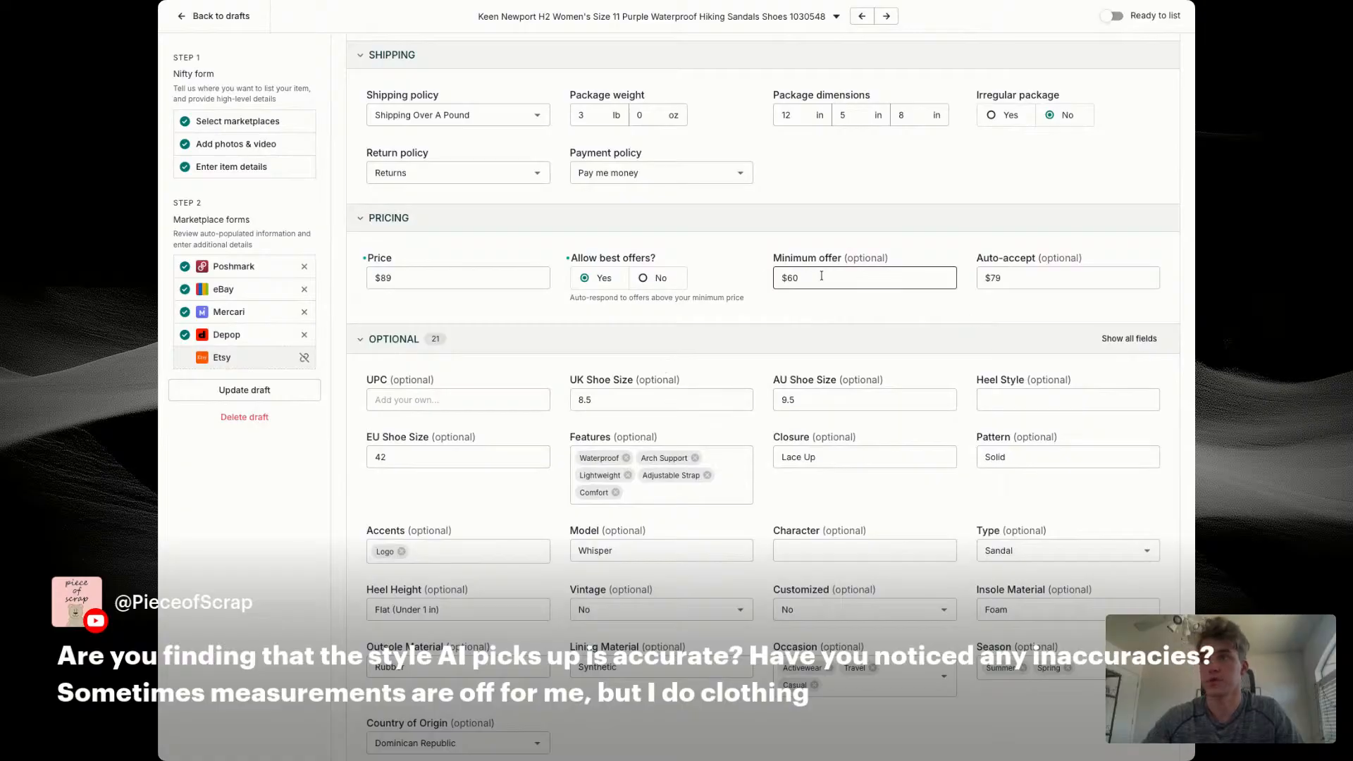
left_click(814, 391)
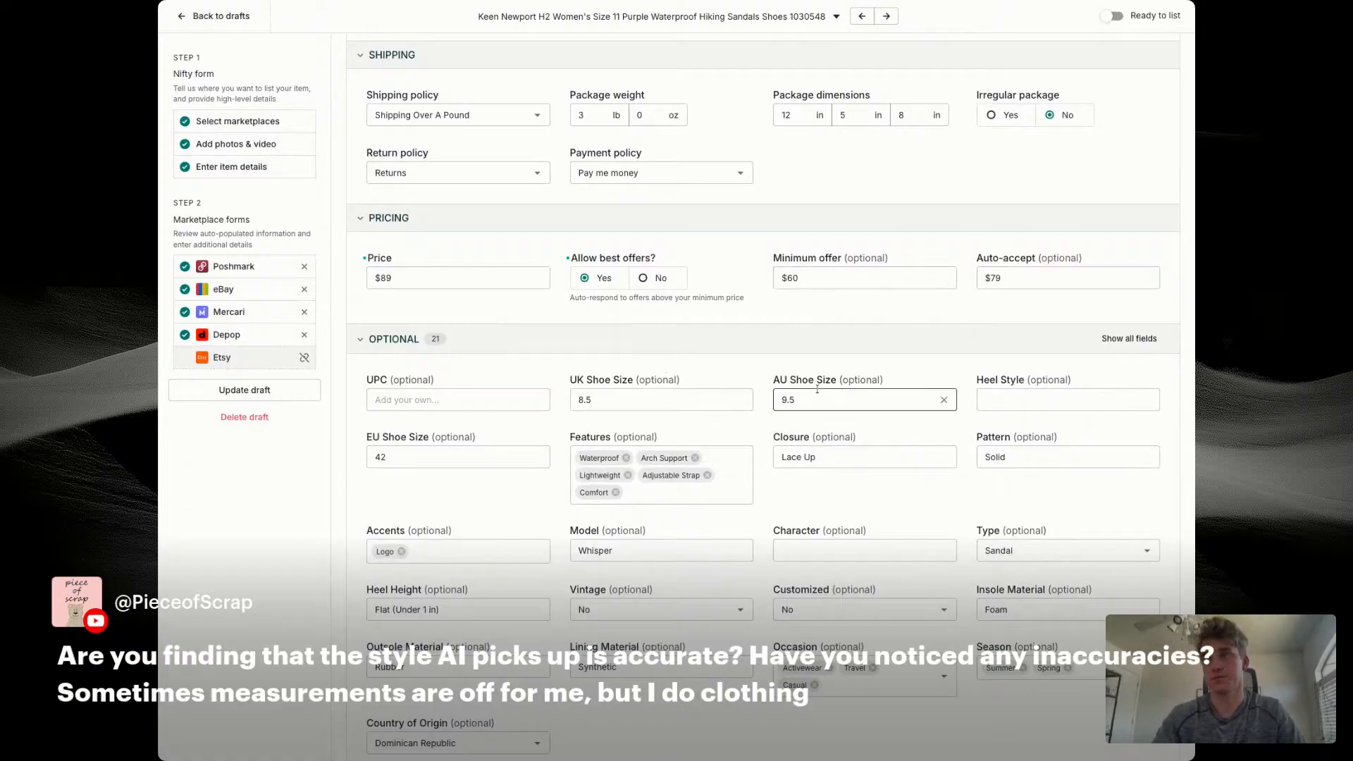
left_click(789, 664)
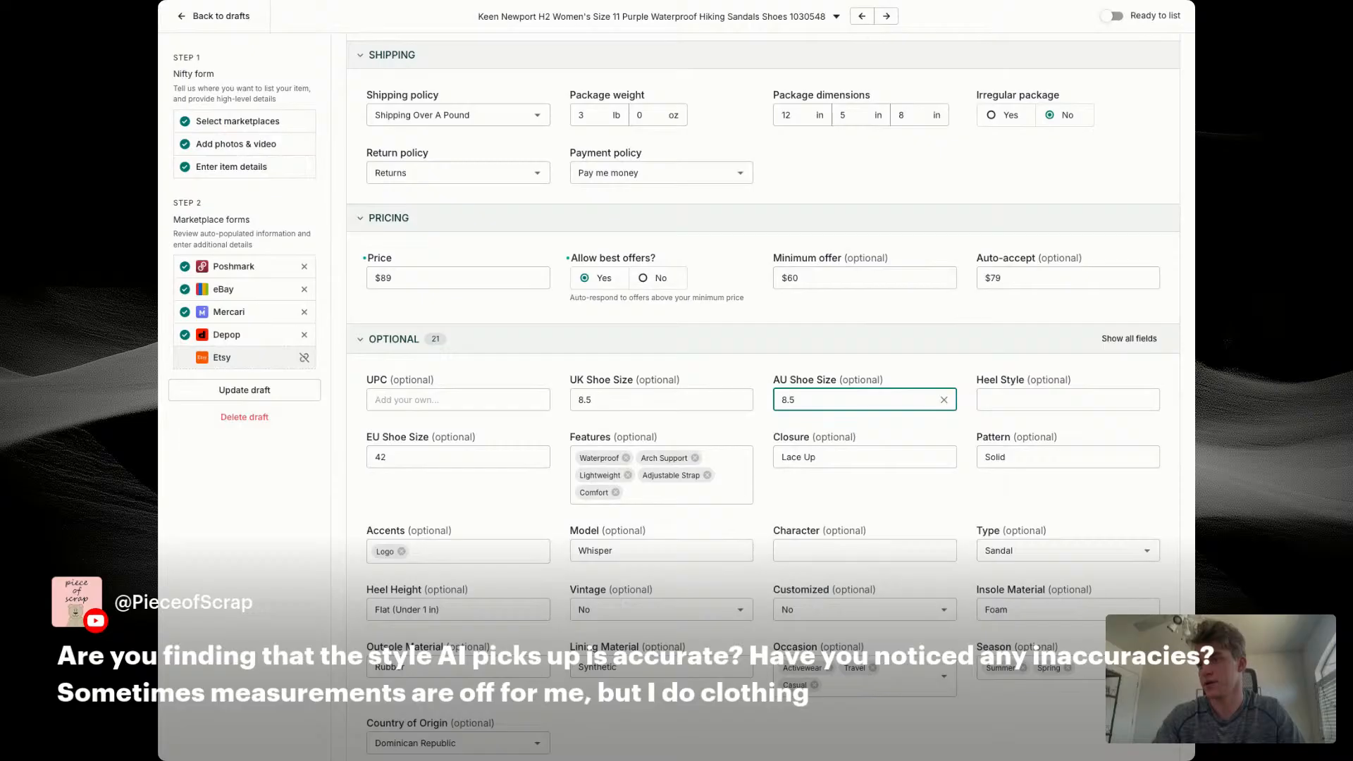
Step: Enable photo selection for the Depop listing and save the Keen draft as ready to list
scroll(775, 375, "down", 2)
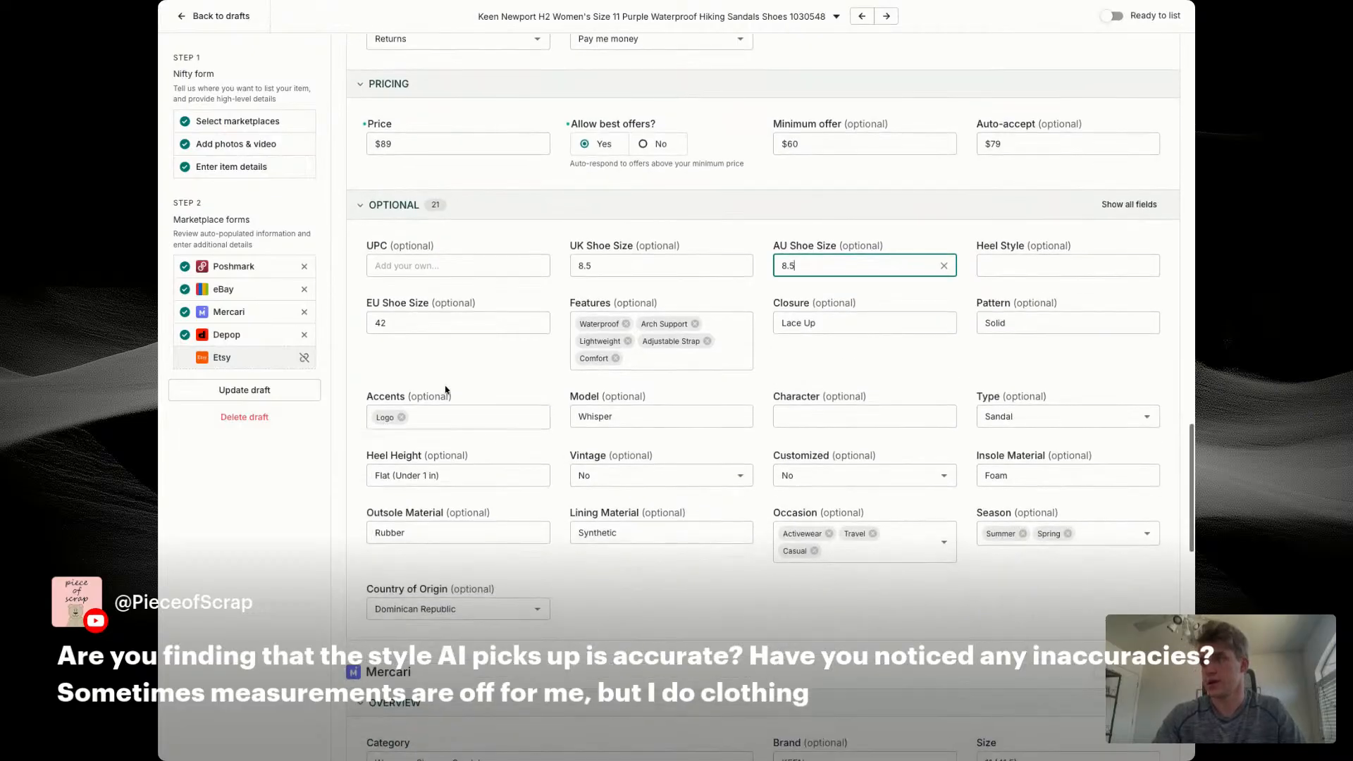
scroll(441, 380, "down", 5)
scroll(439, 377, "down", 4)
left_click(1105, 501)
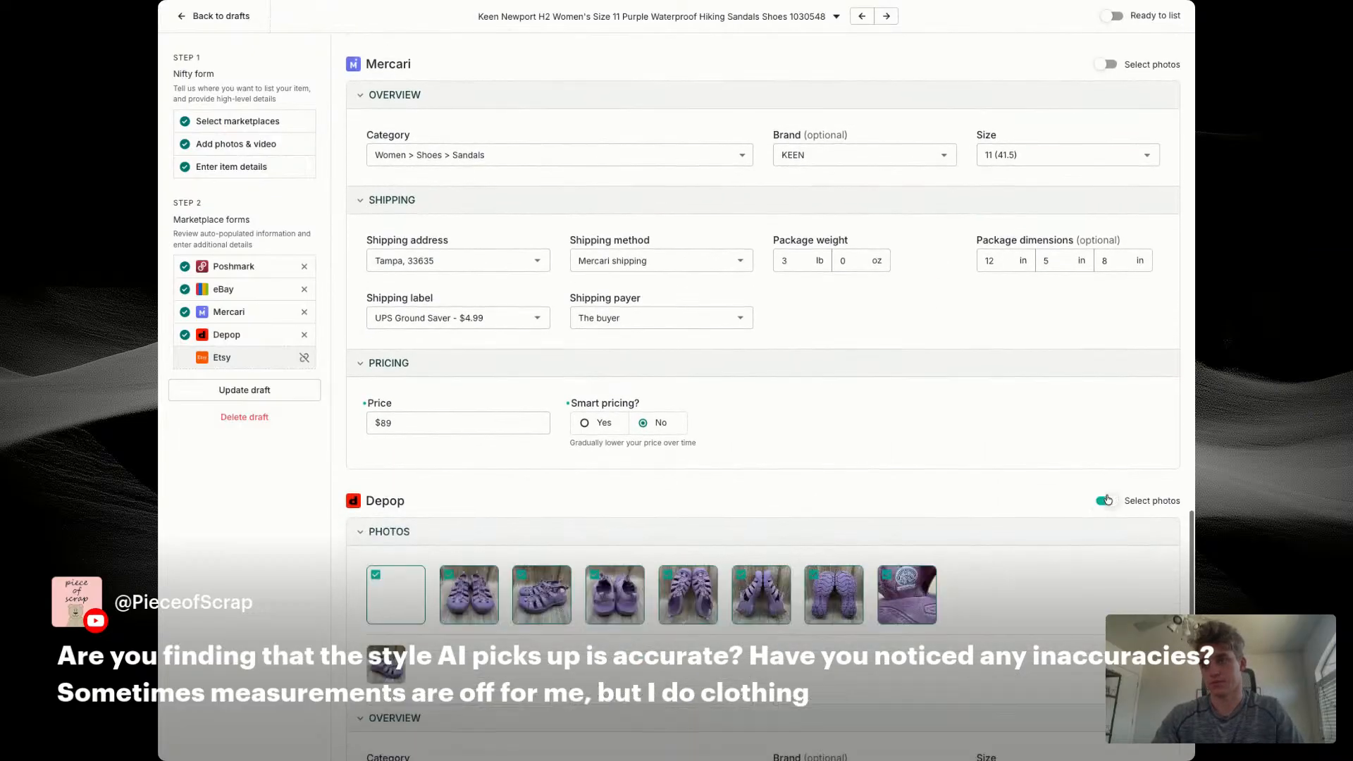
scroll(514, 609, "down", 3)
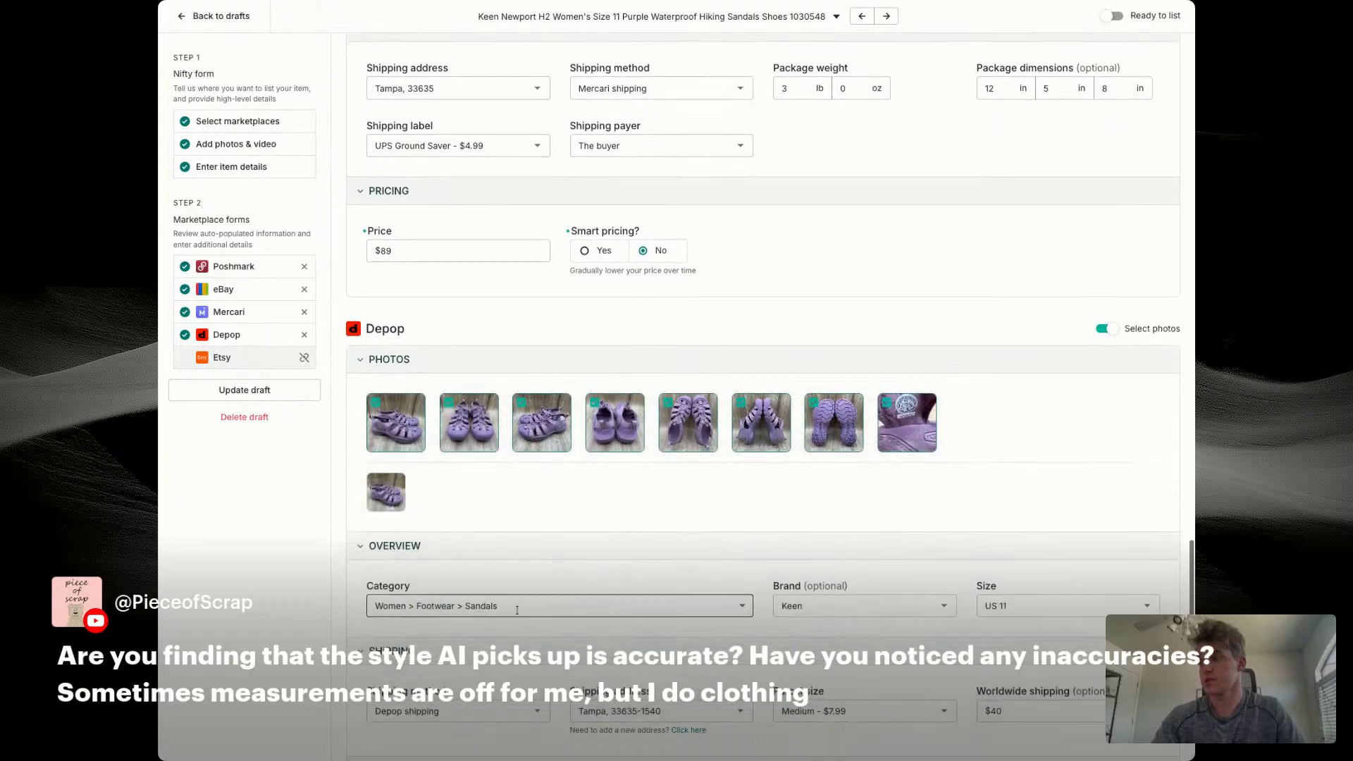
left_click(246, 390)
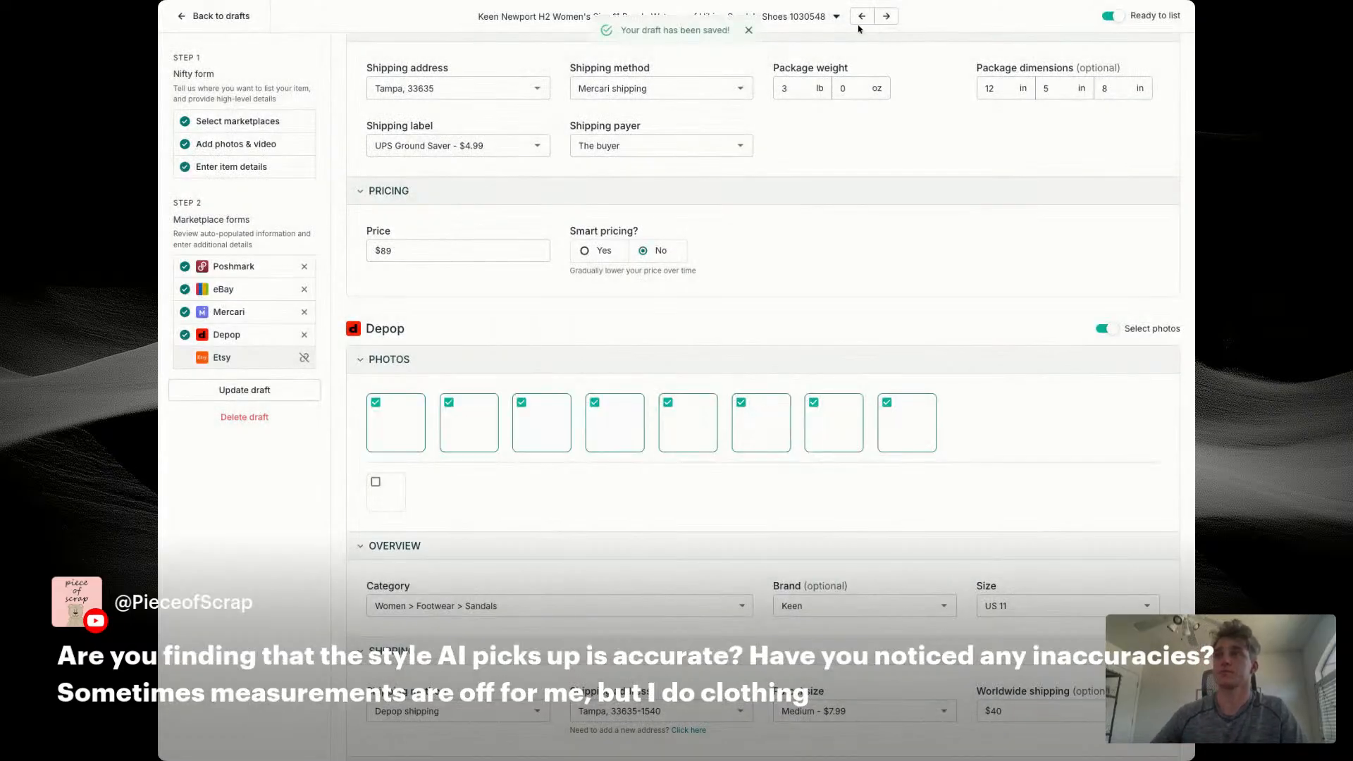
Step: Open the preceding Jordan 11 Retro Space Jam draft and select style code 378037-003 in its title
left_click(859, 18)
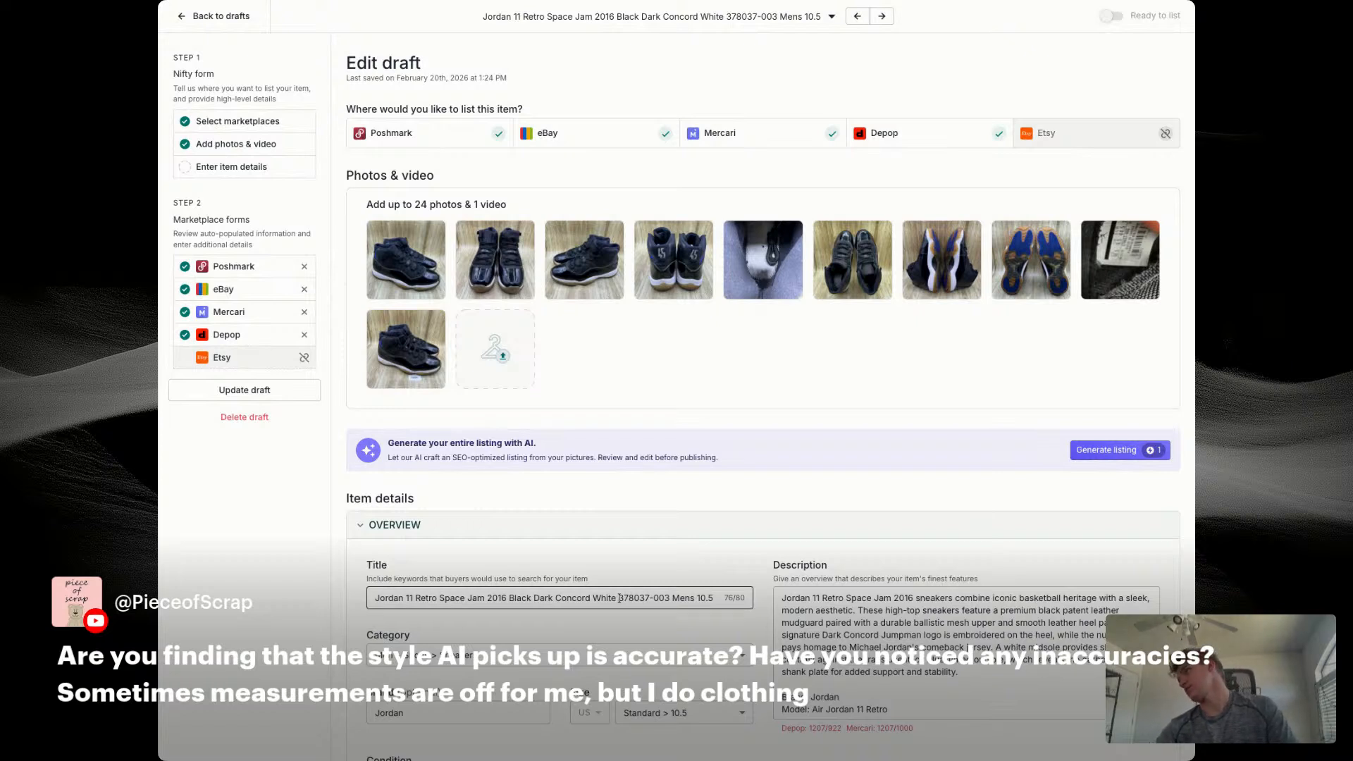
left_click_drag(620, 598, 666, 598)
key("super+Tab")
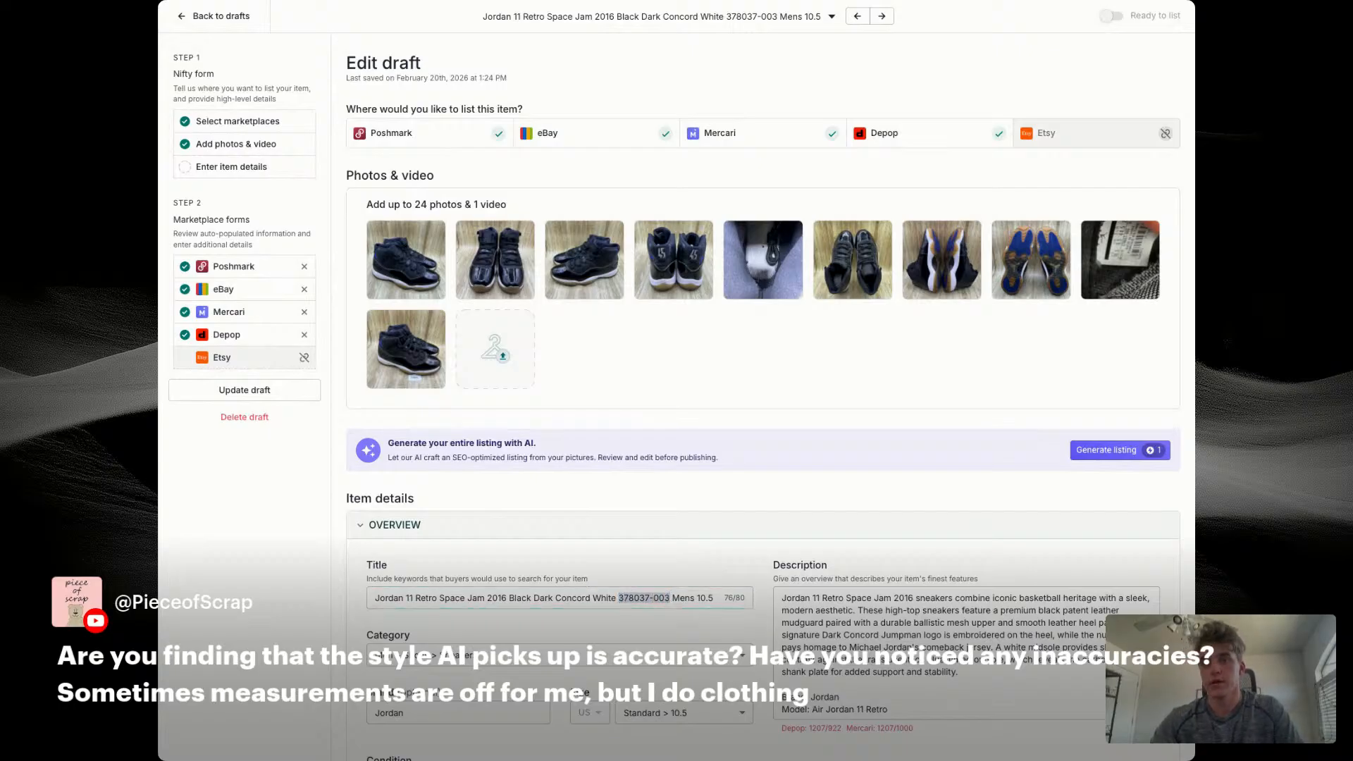
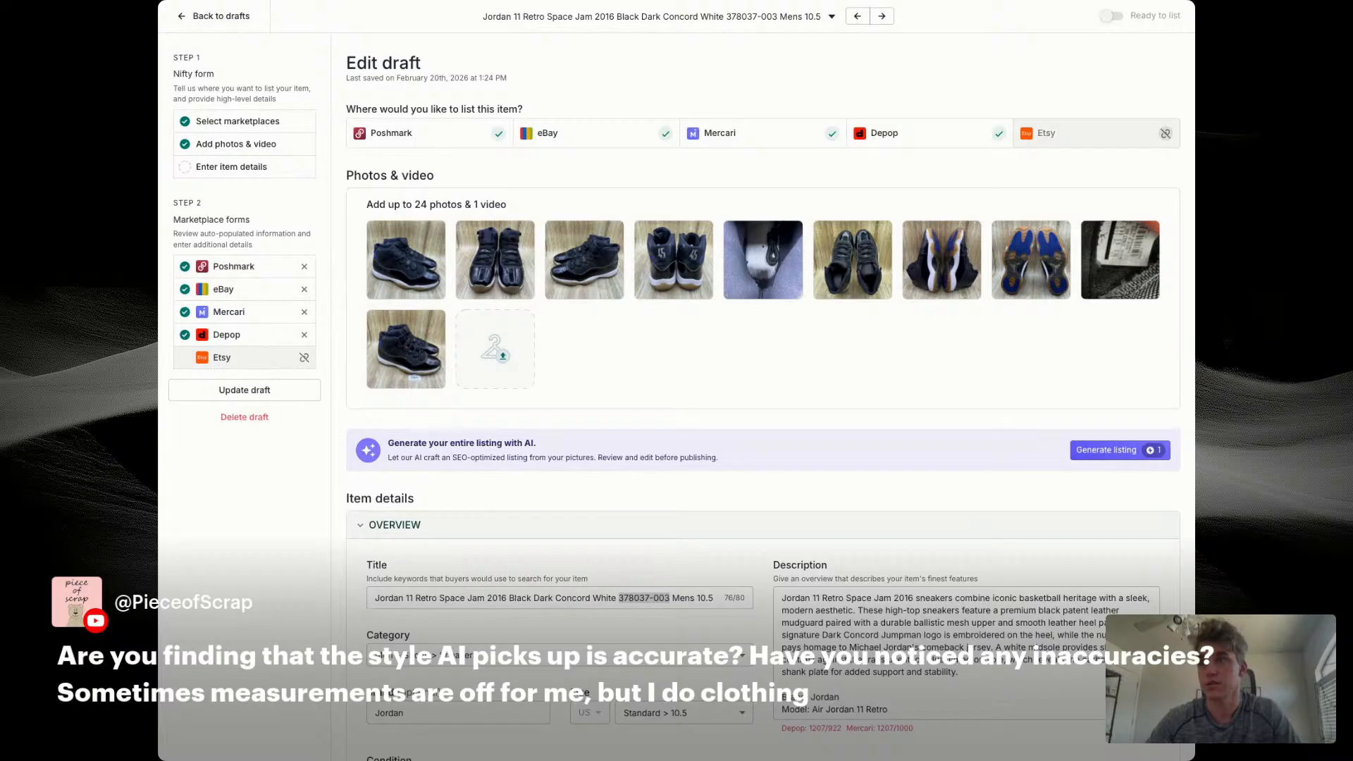
Step: Select style code 378037-003 in the Jordan 11 draft title for reference
scroll(763, 395, "down", 3)
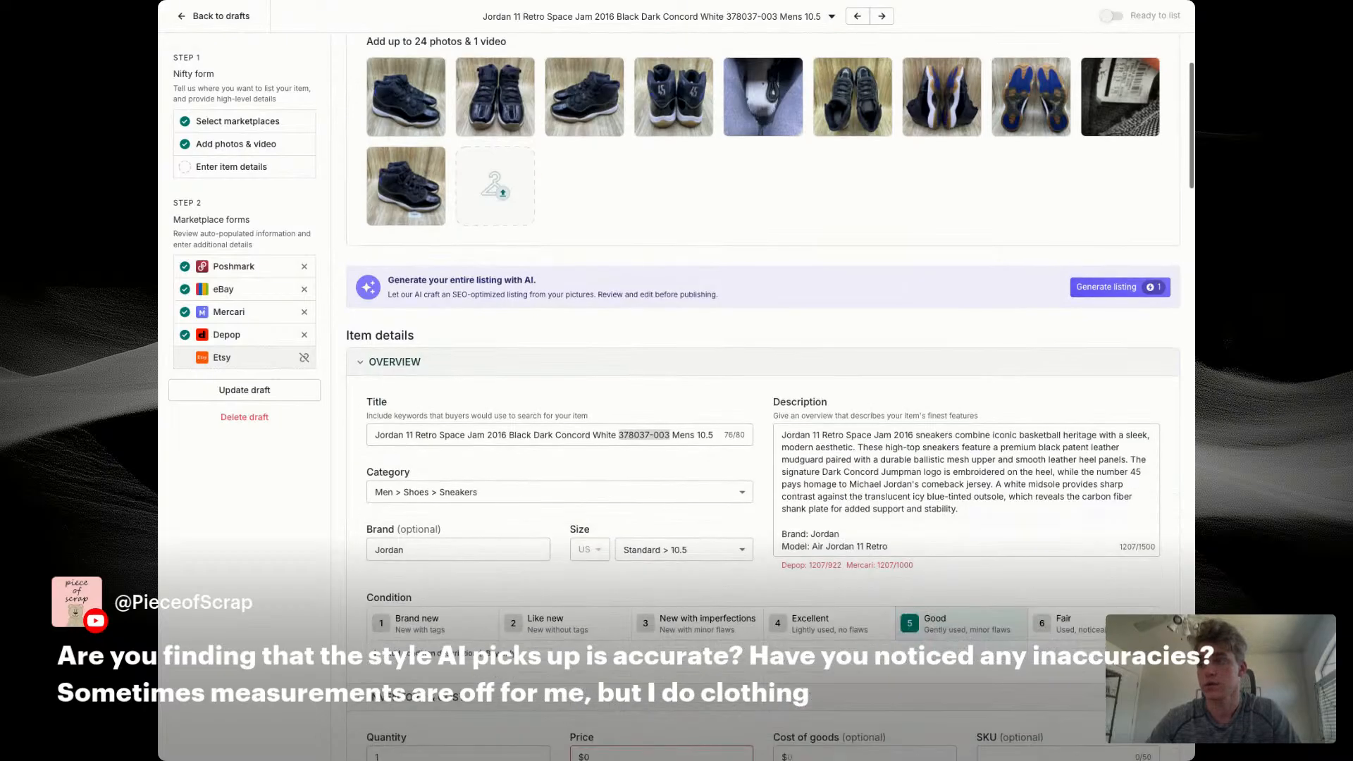
key("super+Tab")
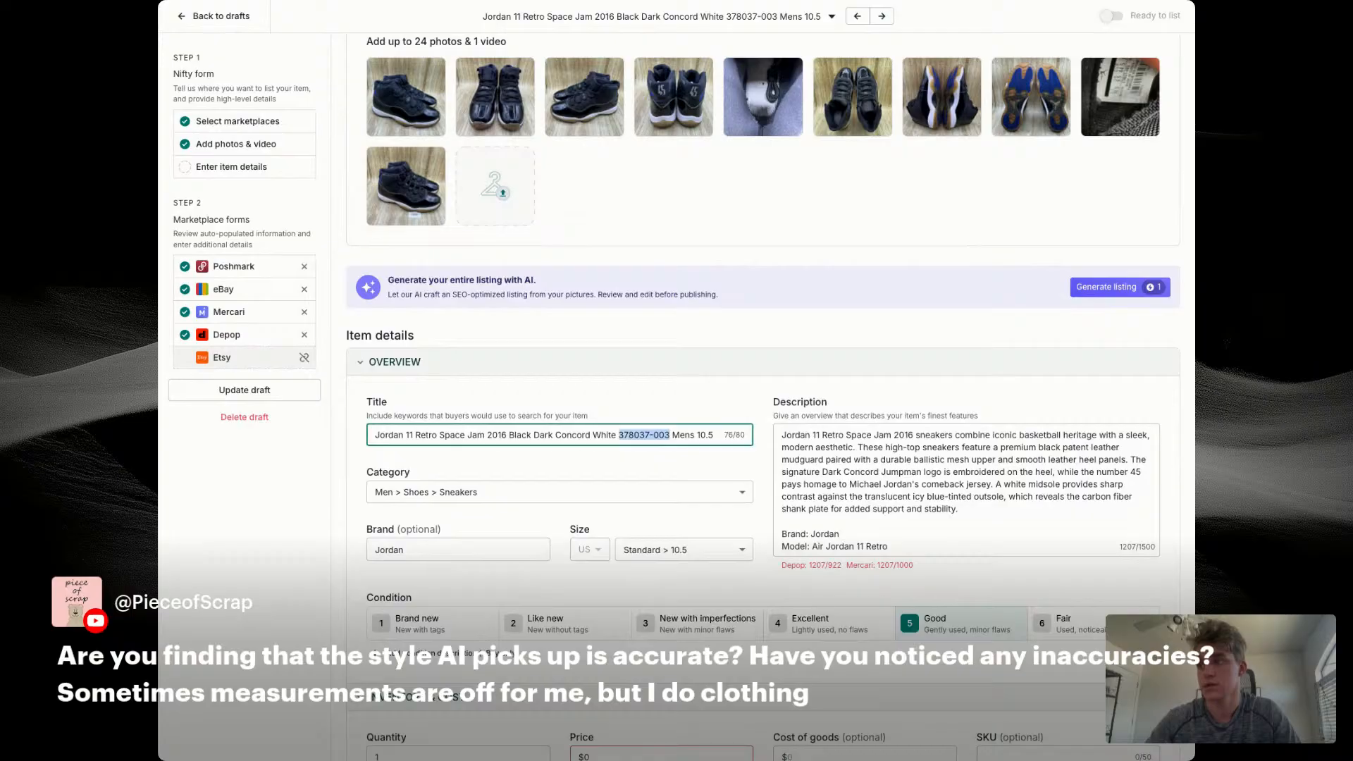
left_click(619, 434)
left_click_drag(619, 435, 670, 434)
key("super+Tab")
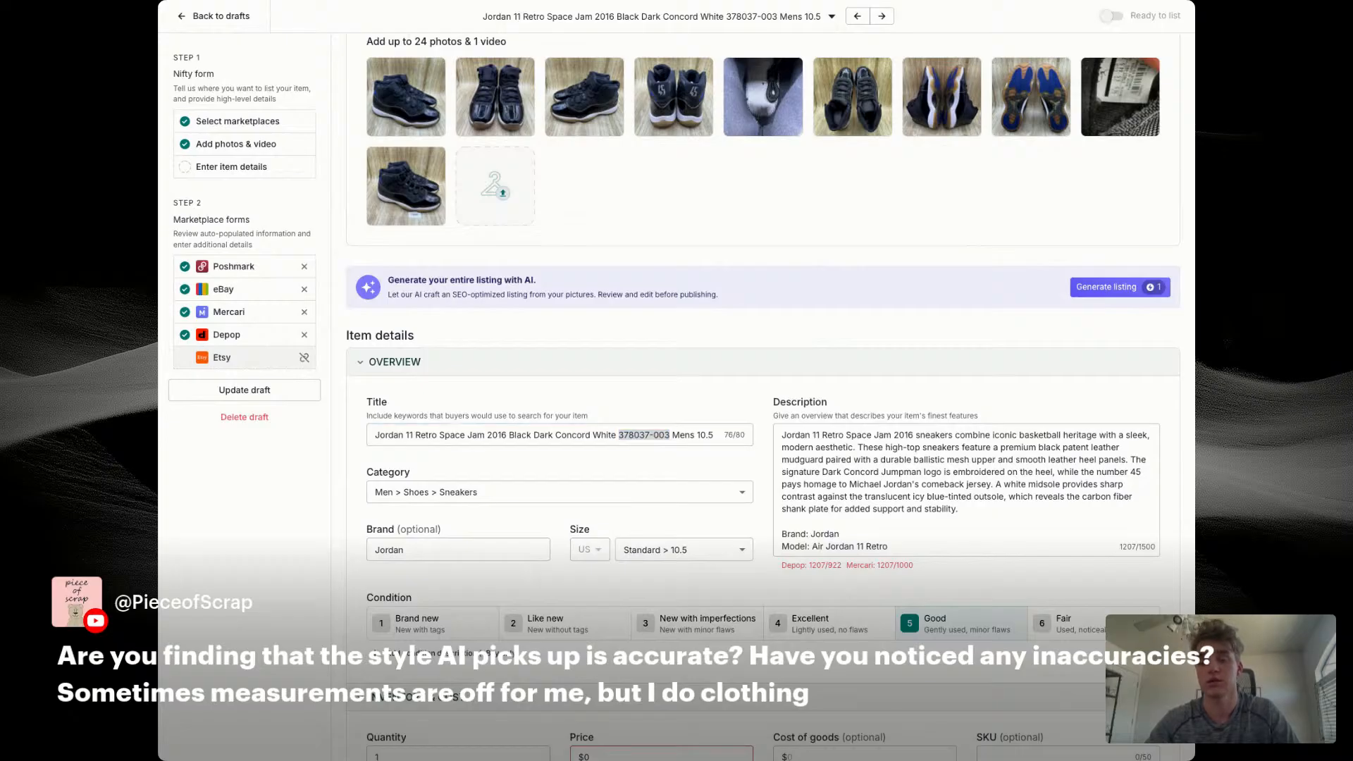
Step: Add "Nike Air" to the start of the title and insert "Men's Size 10.5" after 2016
left_click(379, 435)
left_click(375, 435)
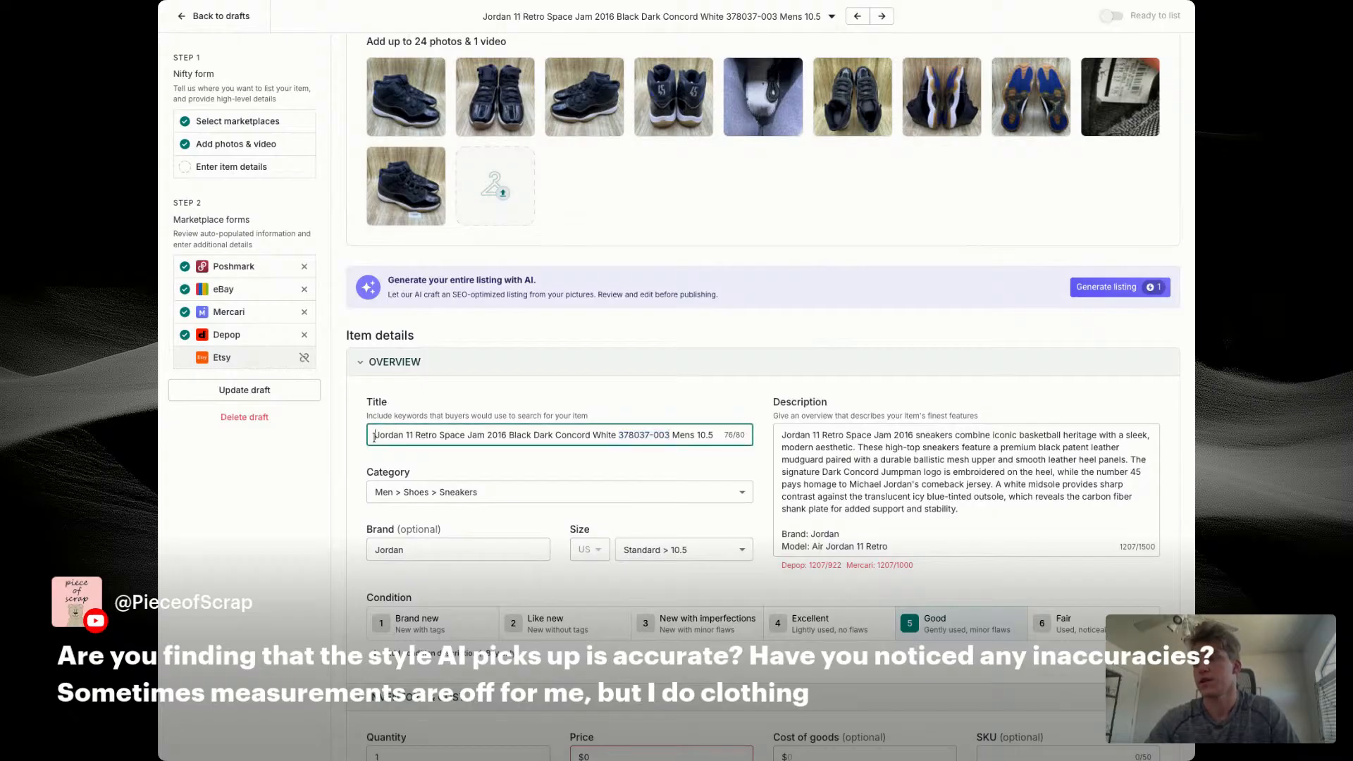
type("N")
key("BackSpace")
type("Nike Air")
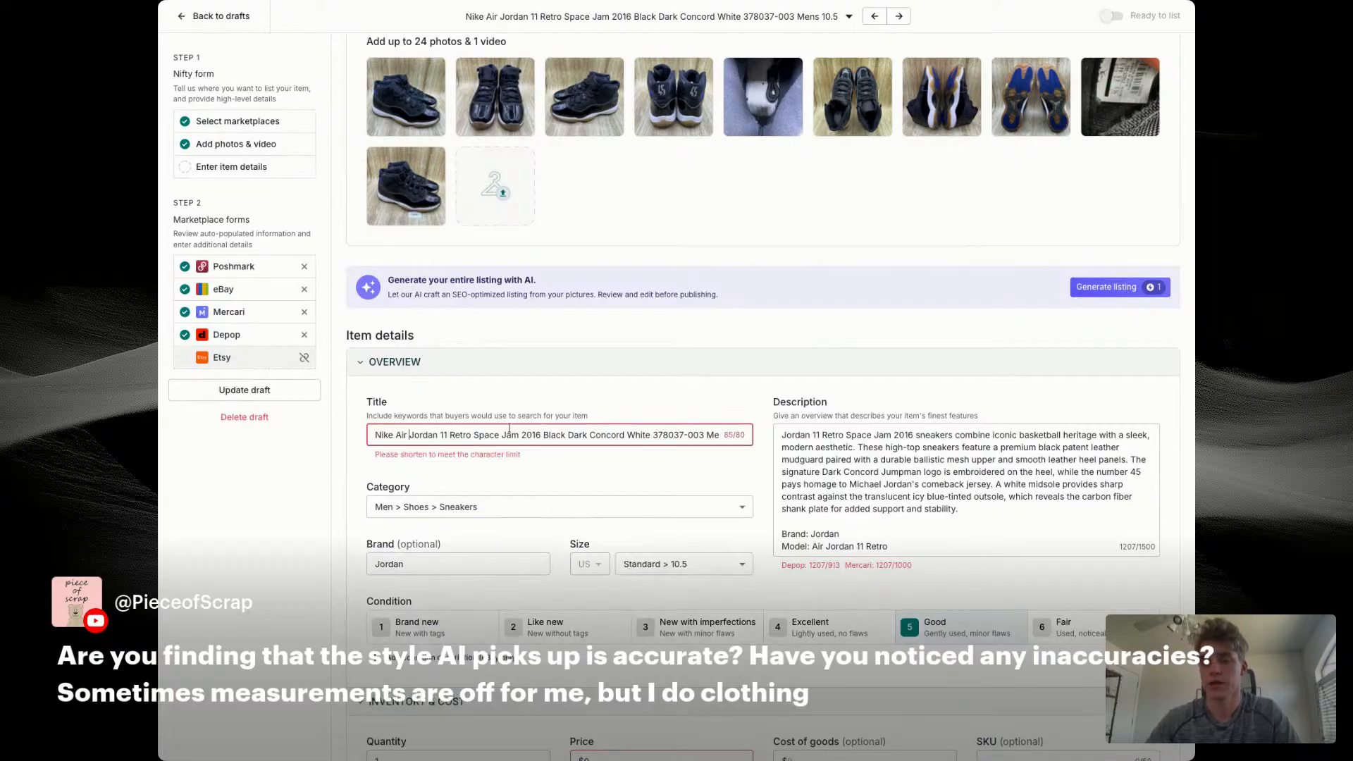
left_click(544, 434)
type("Men's Size 10")
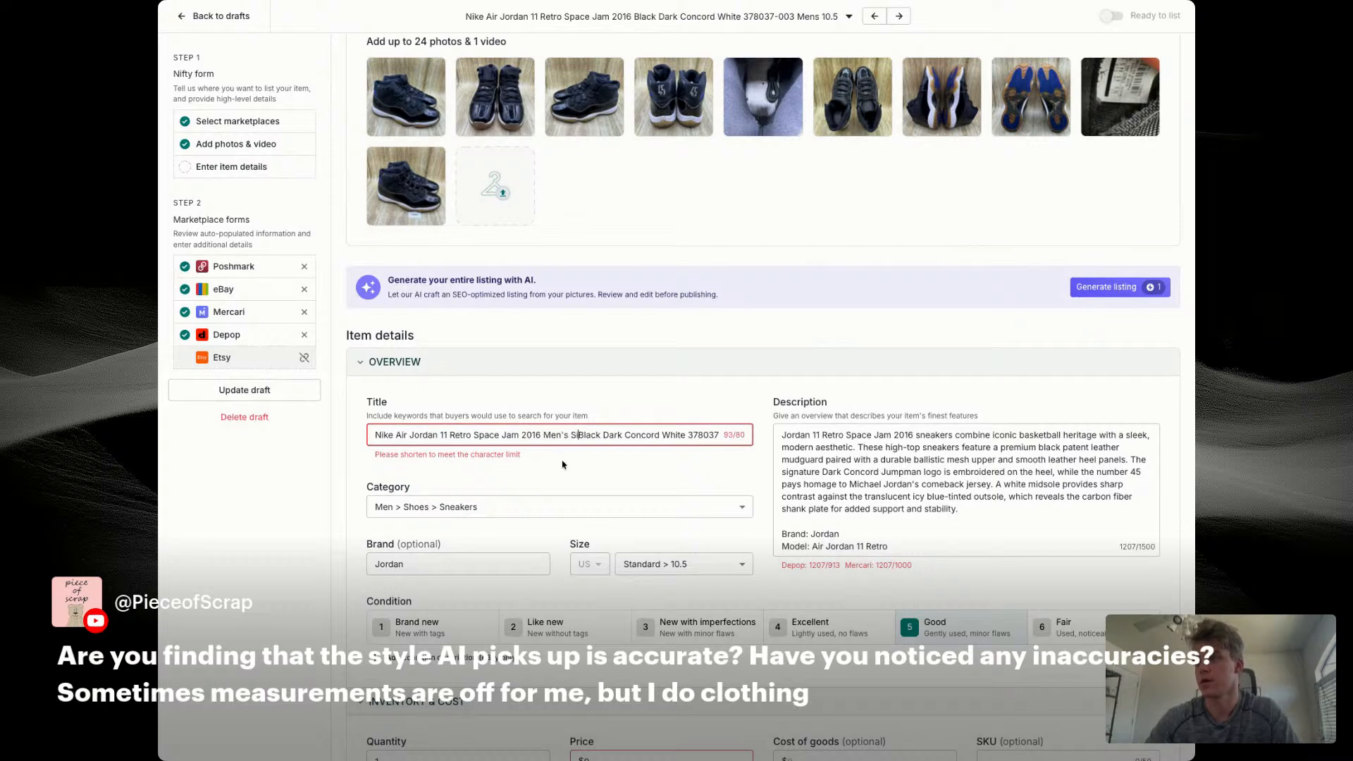
type(".5")
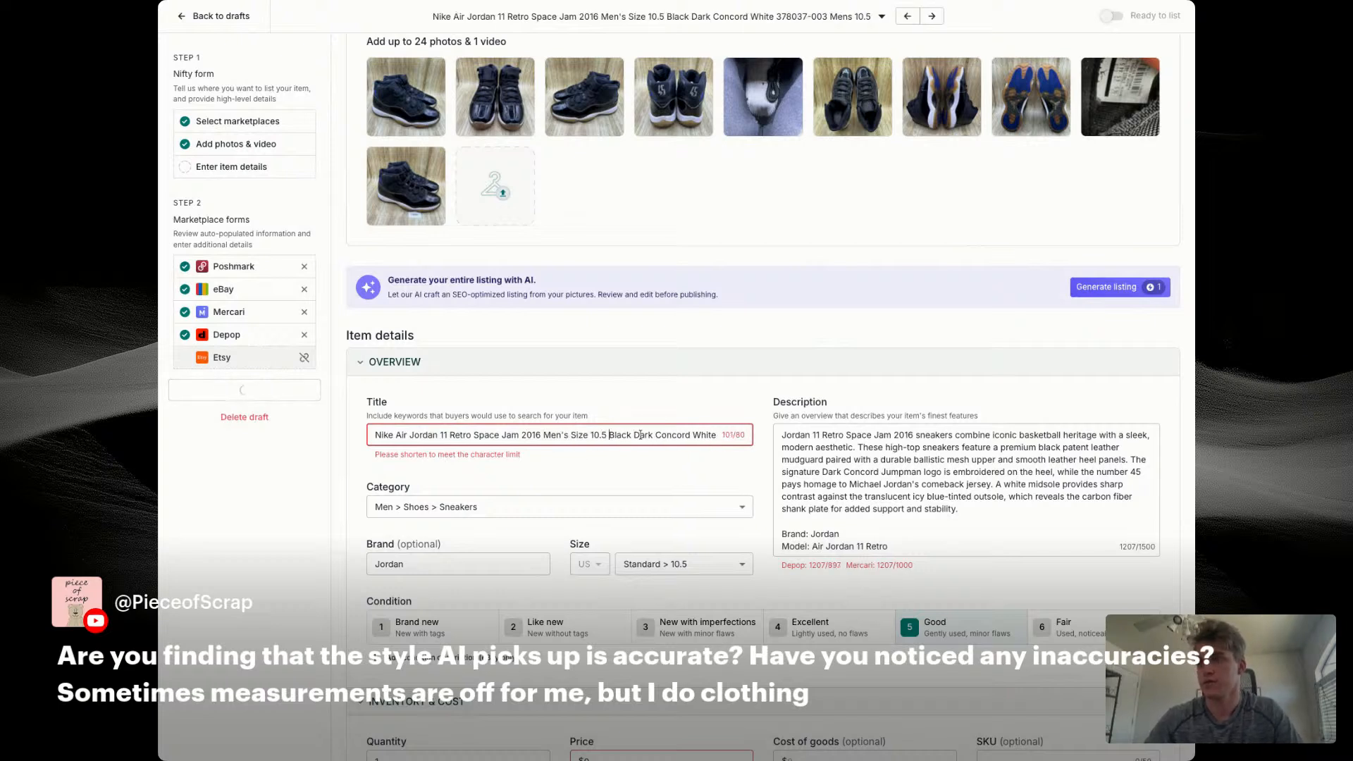
Step: Remove "Dark Concord White" and the trailing "Mens 10.5" from the title
double_click(641, 436)
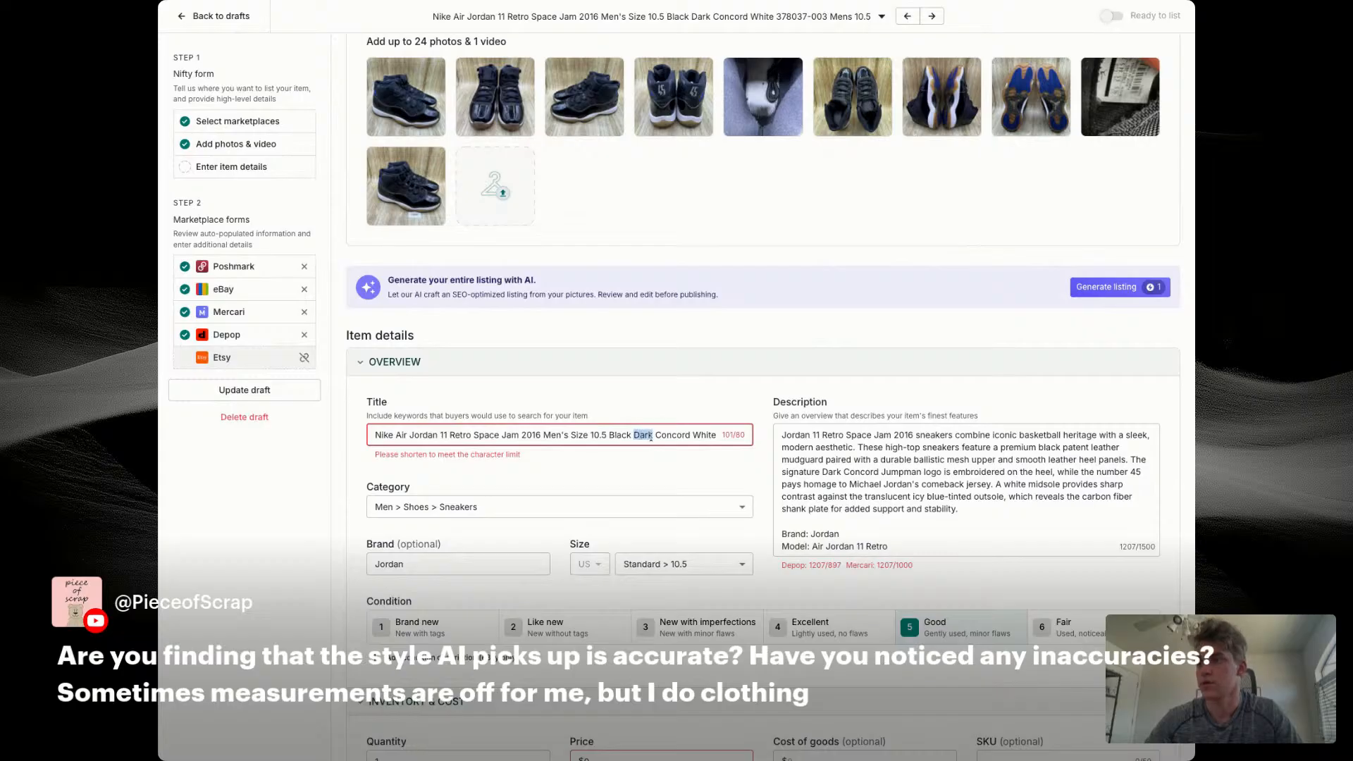
left_click(634, 436)
mouse_move(634, 436)
left_mouse_down()
mouse_move(692, 436)
mouse_move(629, 436)
left_mouse_up()
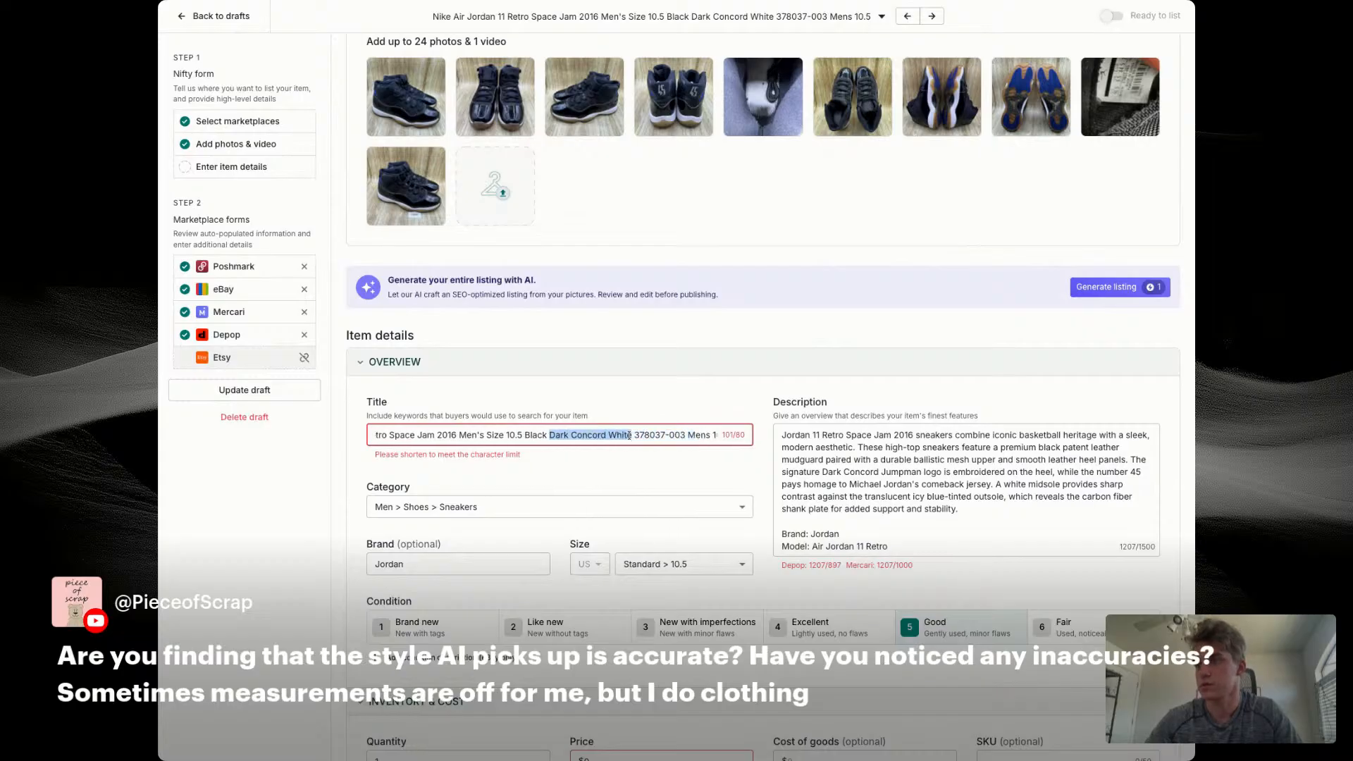
key("BackSpace")
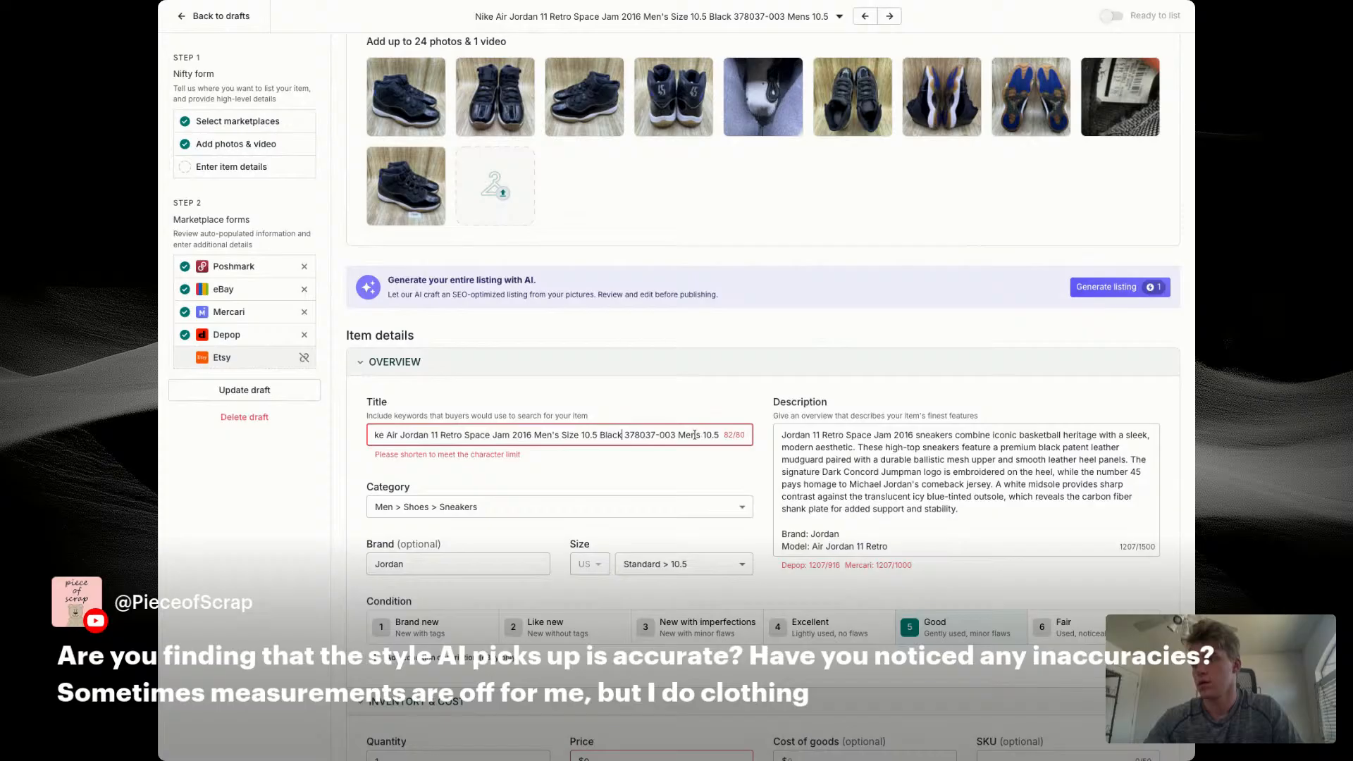
left_click_drag(678, 434, 719, 435)
key("BackSpace")
Step: Replace the description's opening paragraph with the copied title and add the line "No insoles" below it
triple_click(624, 436)
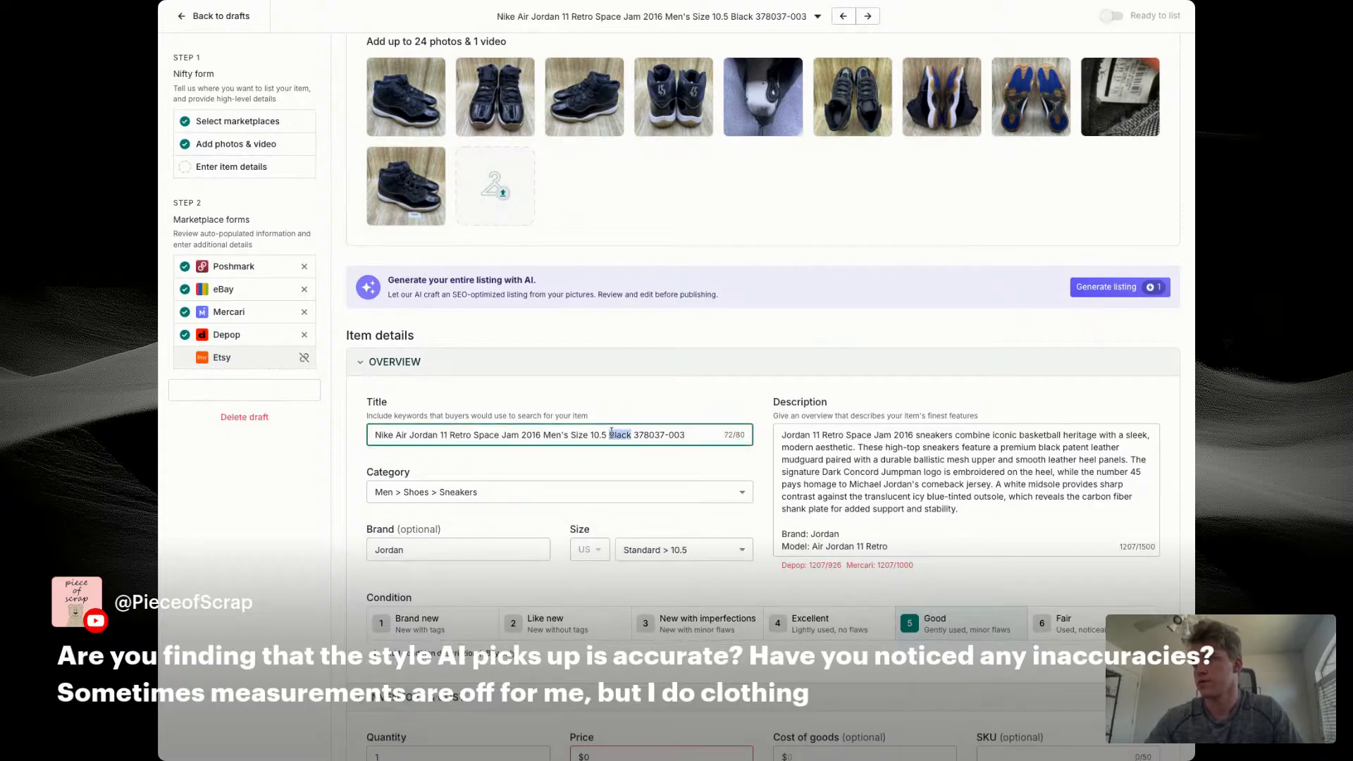
key("ctrl+c")
triple_click(885, 464)
key("ctrl+v")
key("Return")
key("Return")
key("Return")
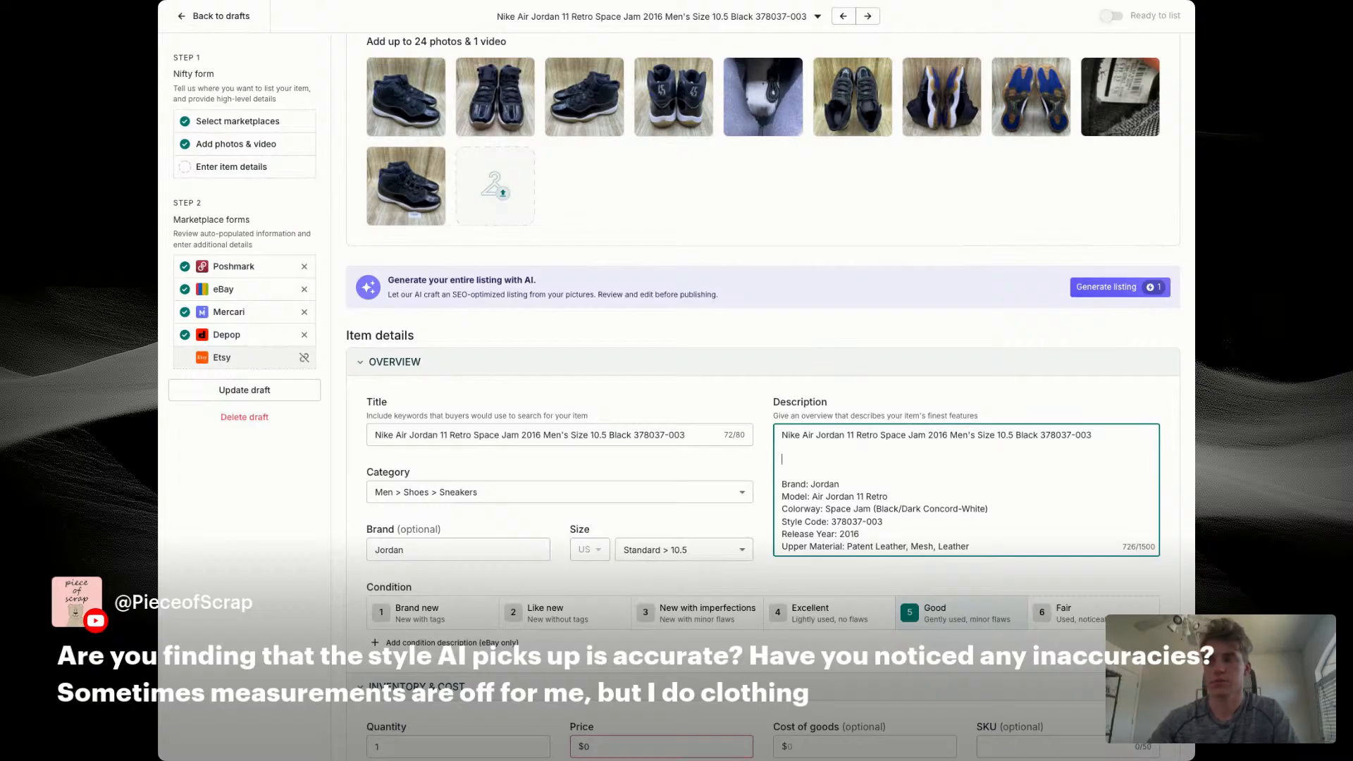
type("No insoles")
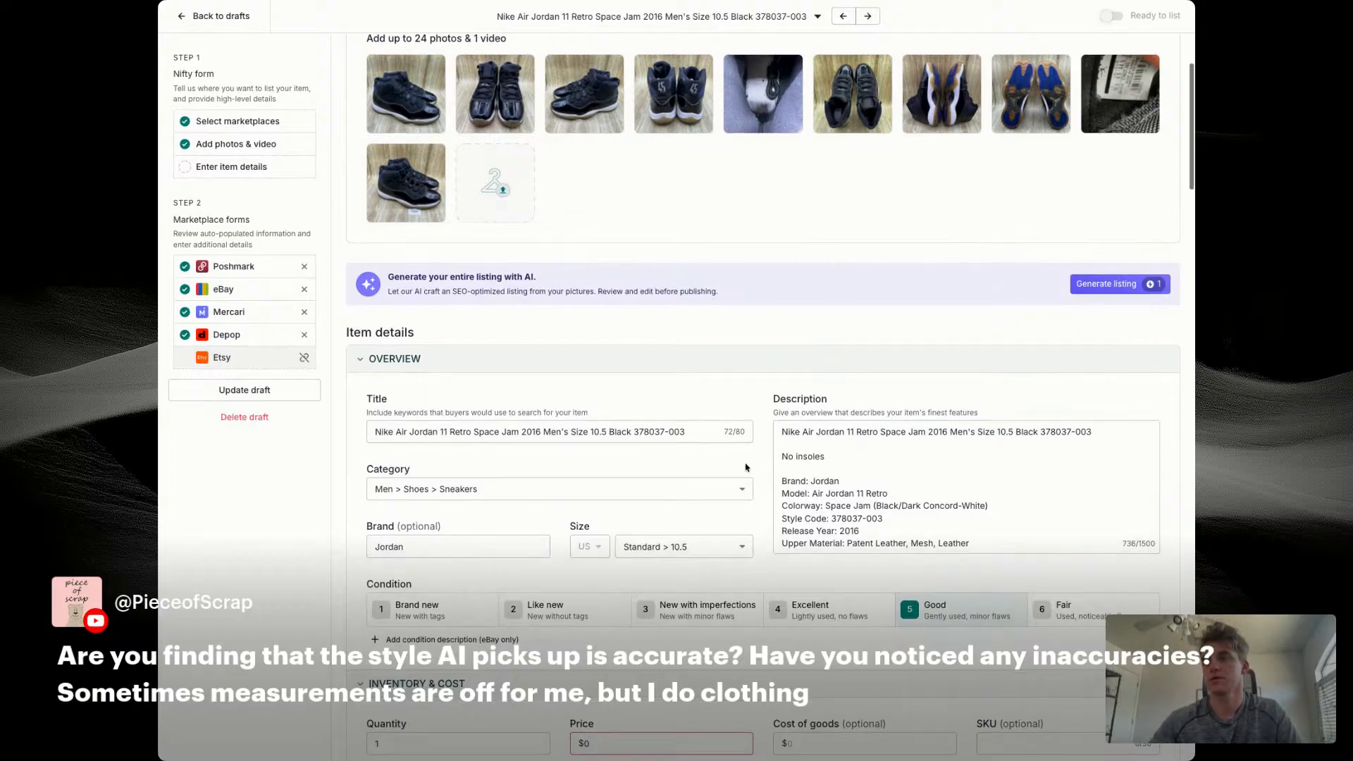
Step: Set the item price to $79, the cost of goods to $14.56 and the SKU to 7666
scroll(960, 371, "down", 3)
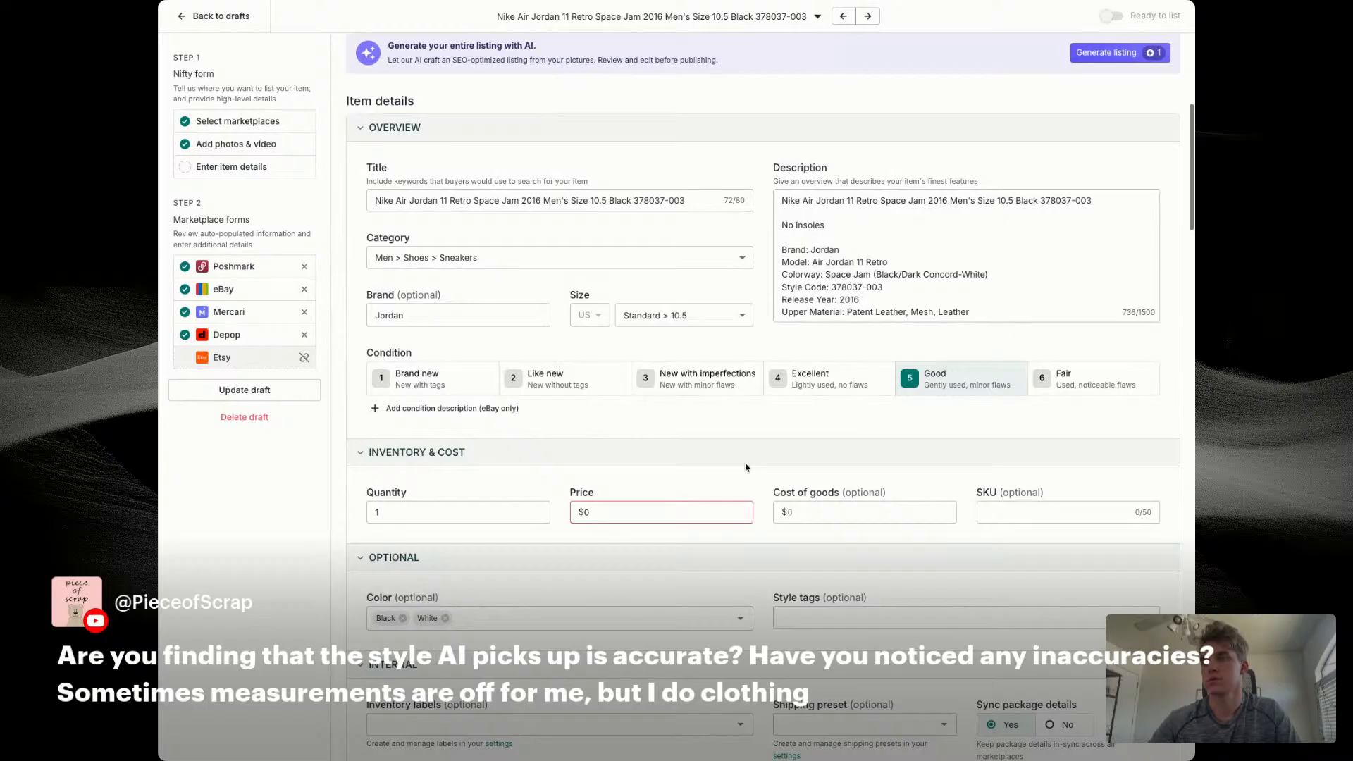
left_click(673, 514)
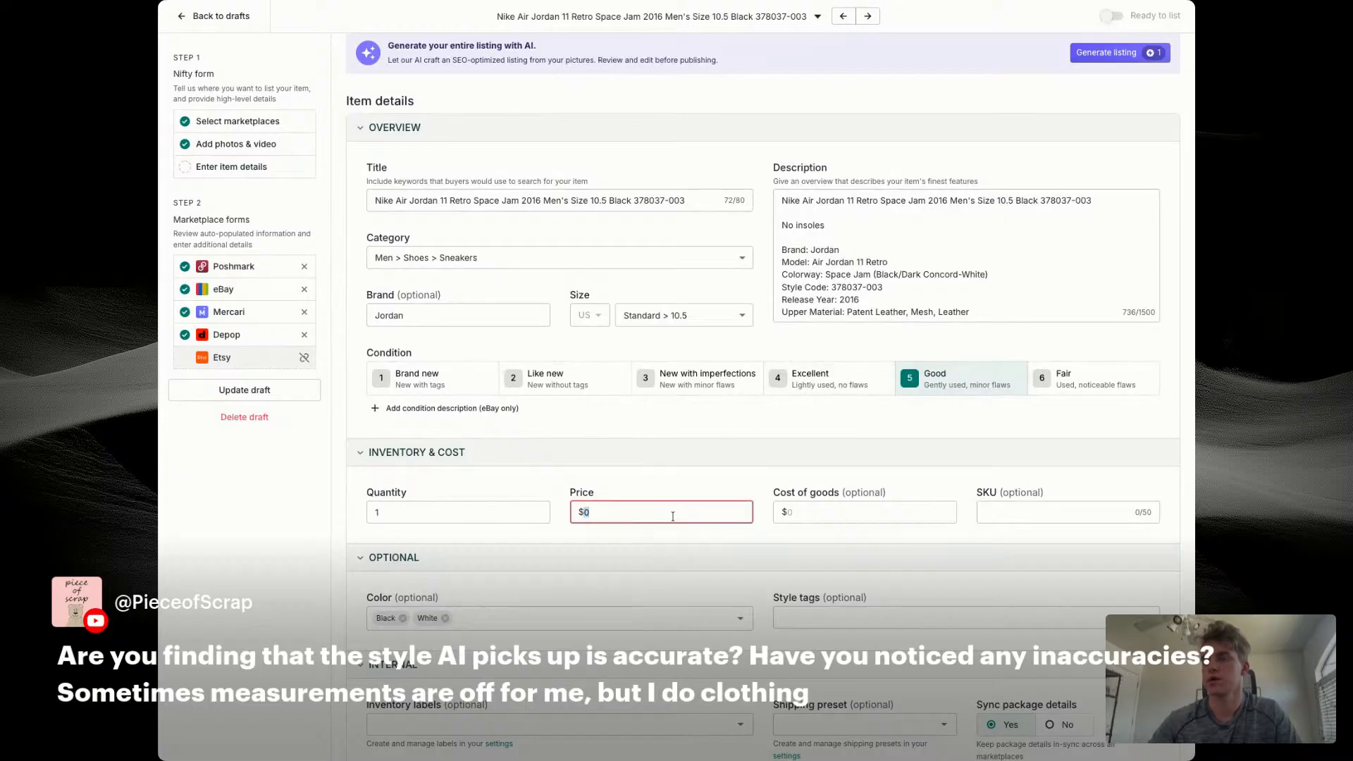
type("79")
key("Tab")
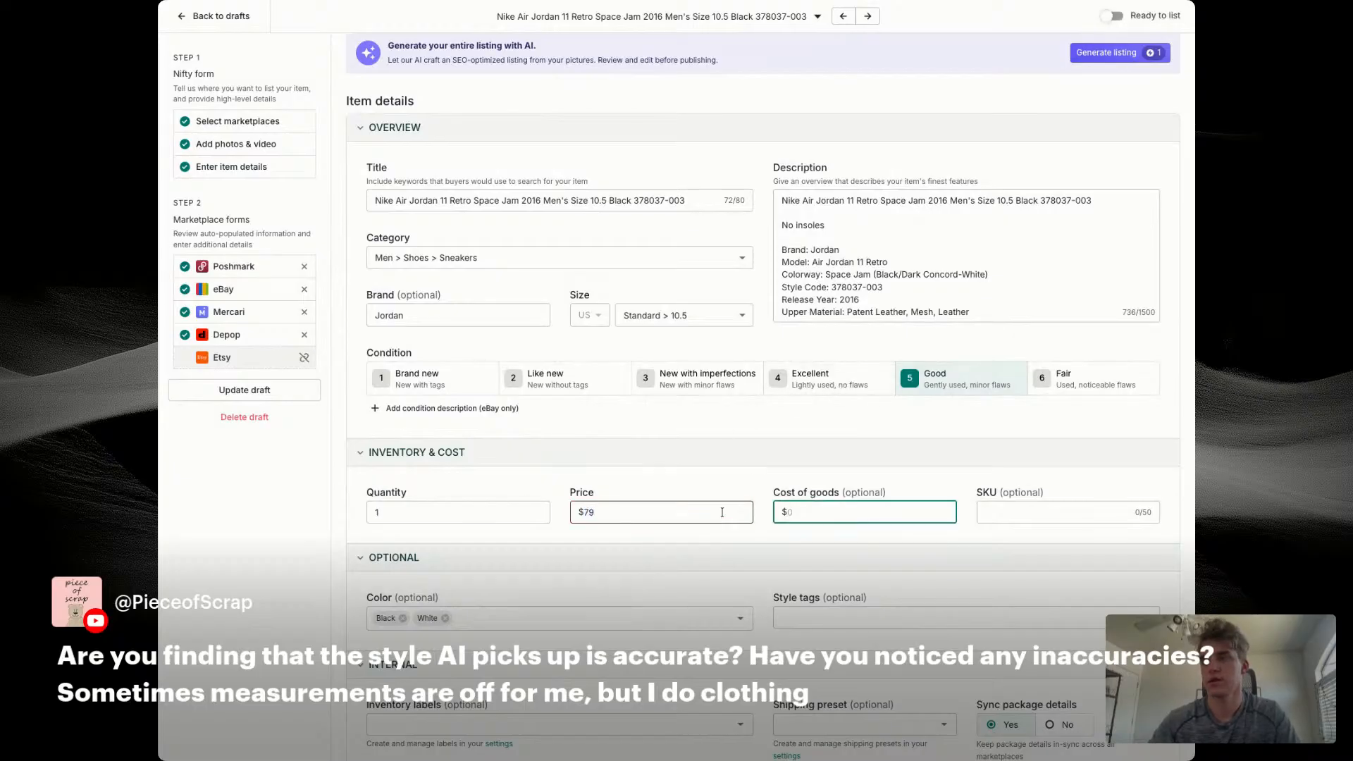
type("14.56")
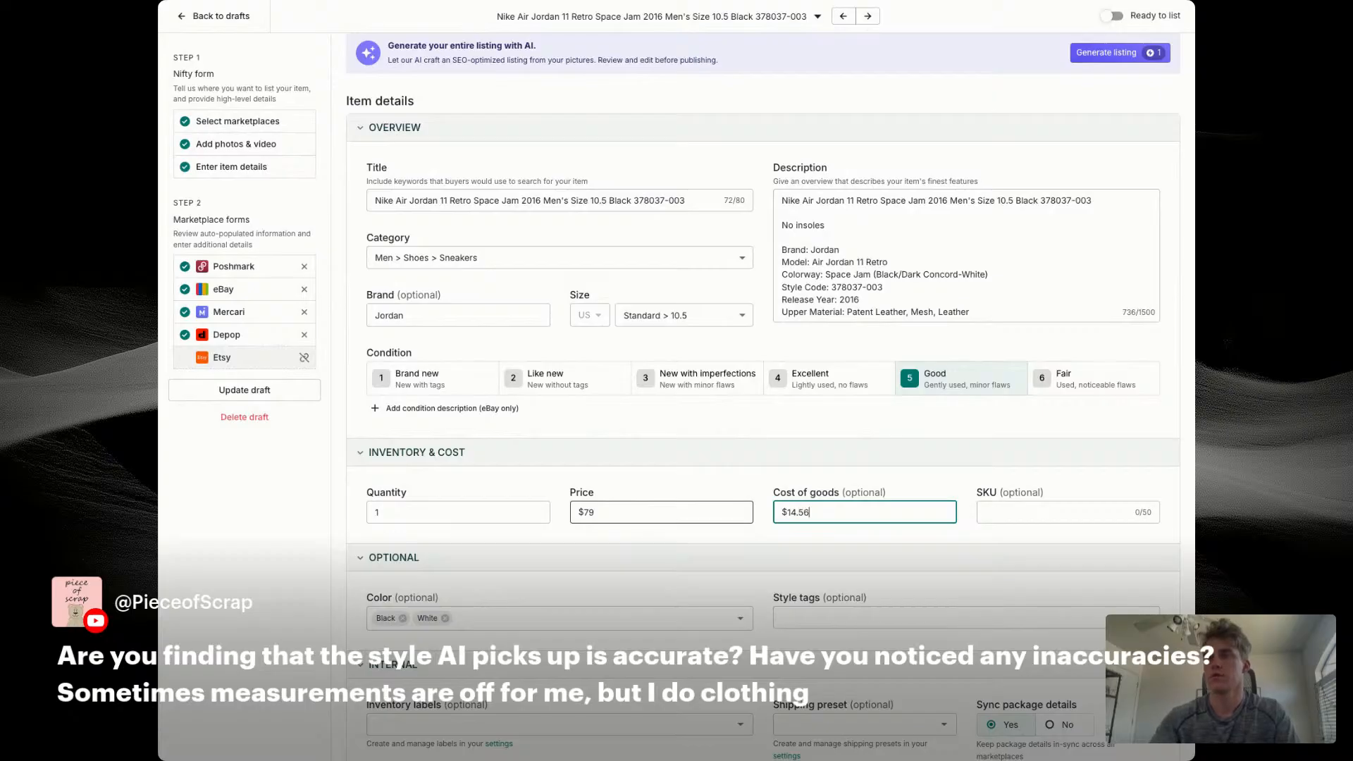
key("Tab")
type("7")
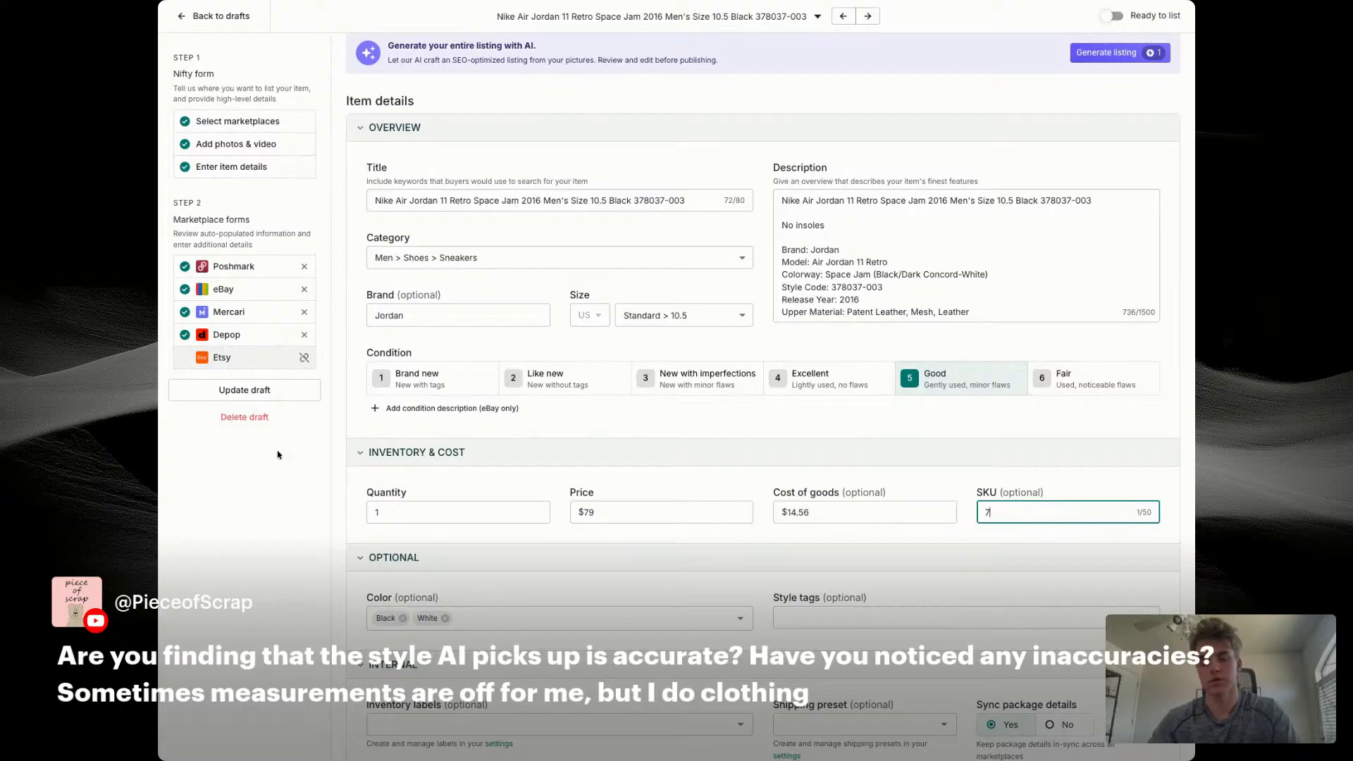
left_click(491, 536)
Step: Assign the eBay listing to the Men's Shoes store category
scroll(582, 353, "down", 10)
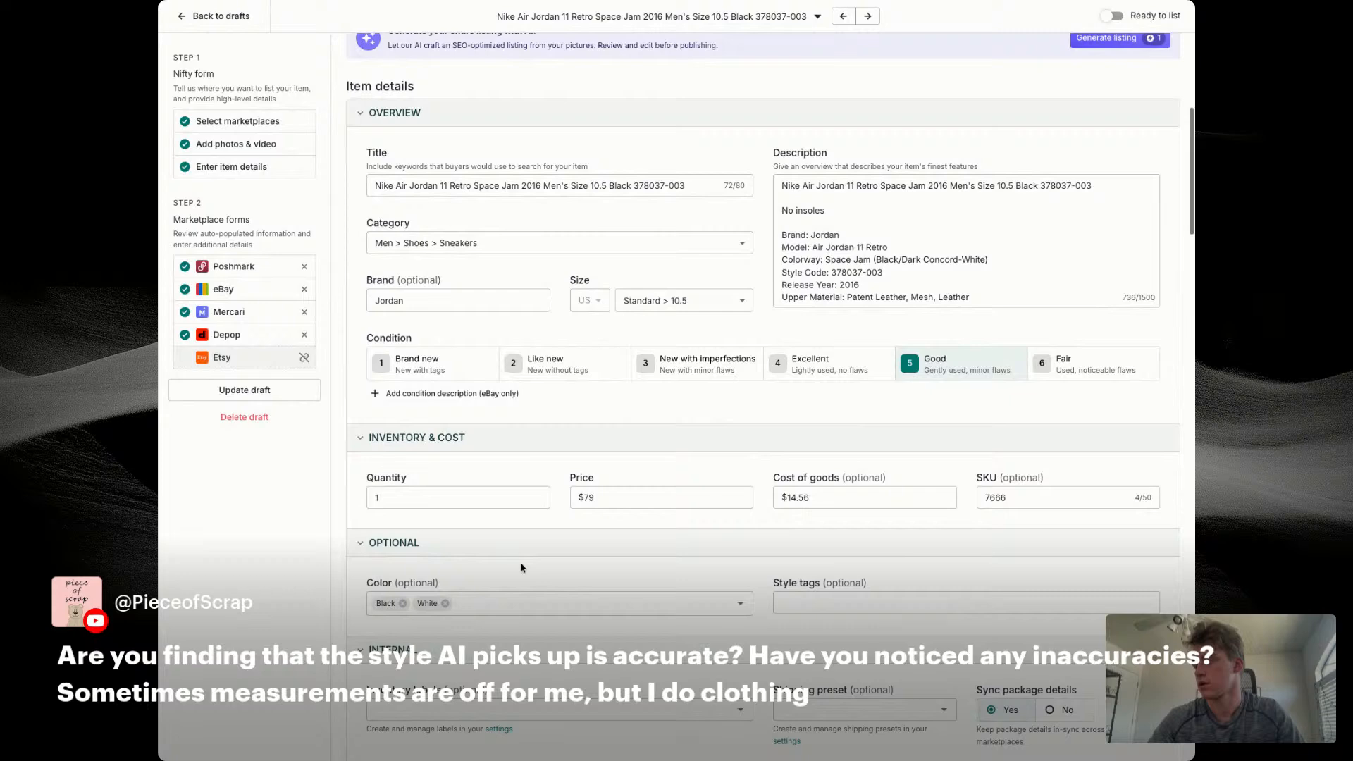
scroll(582, 353, "down", 5)
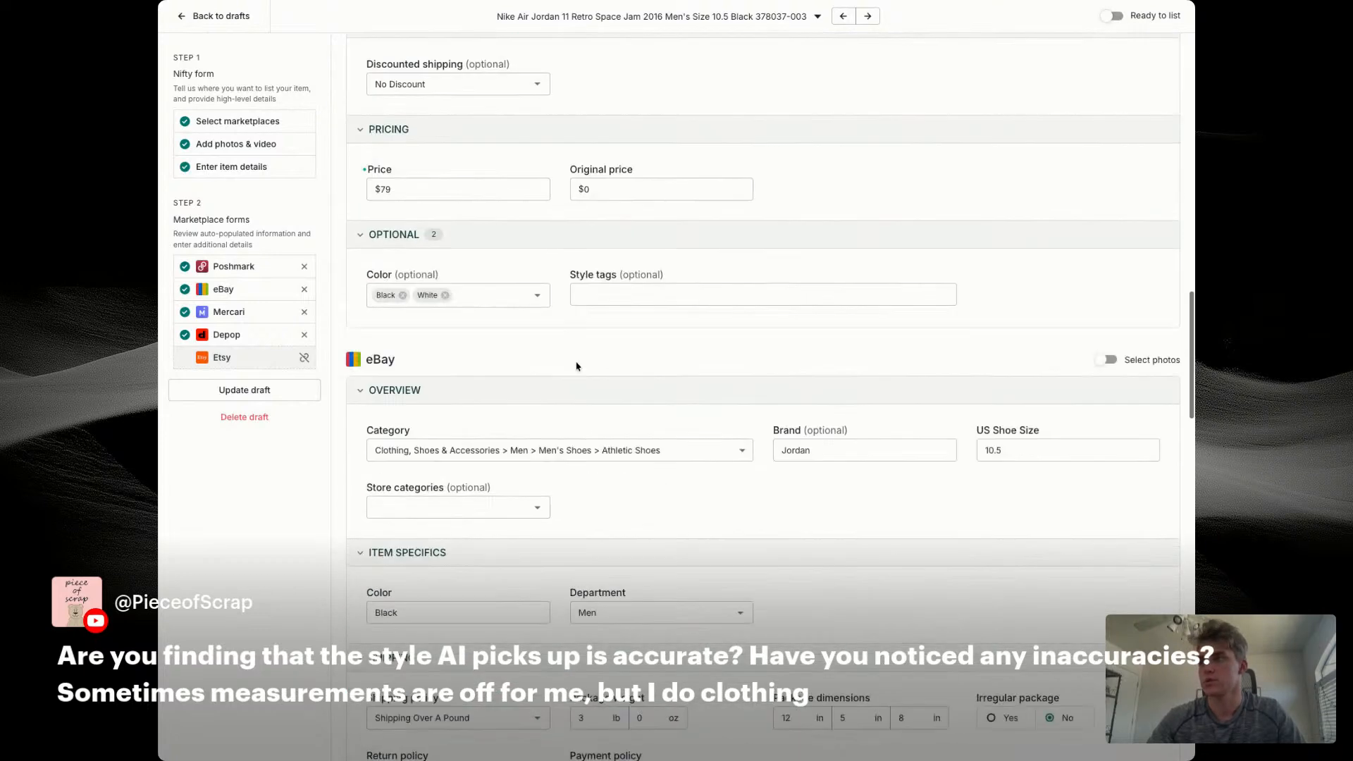
left_click(484, 477)
left_click(416, 525)
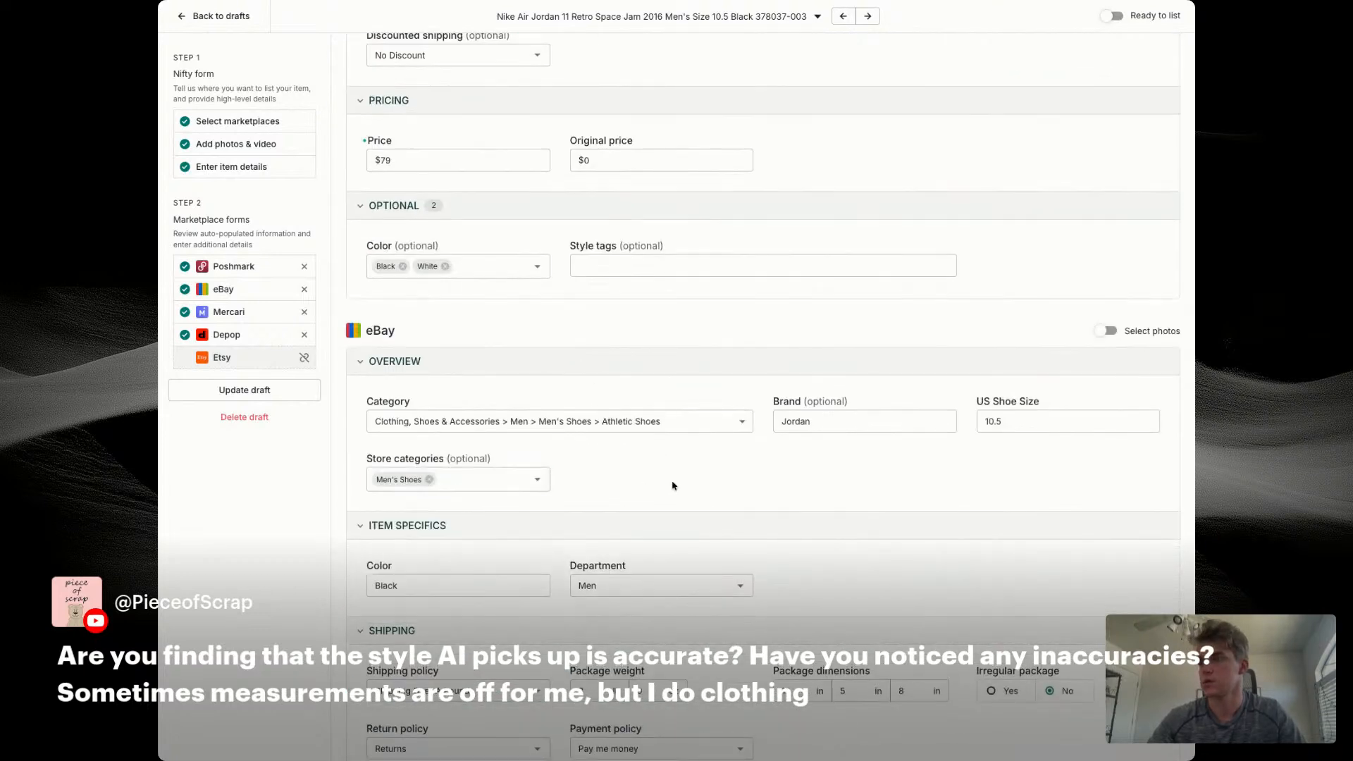
Step: Set the eBay minimum offer to $40 and the auto-accept price to $60
scroll(670, 486, "down", 5)
left_click(830, 469)
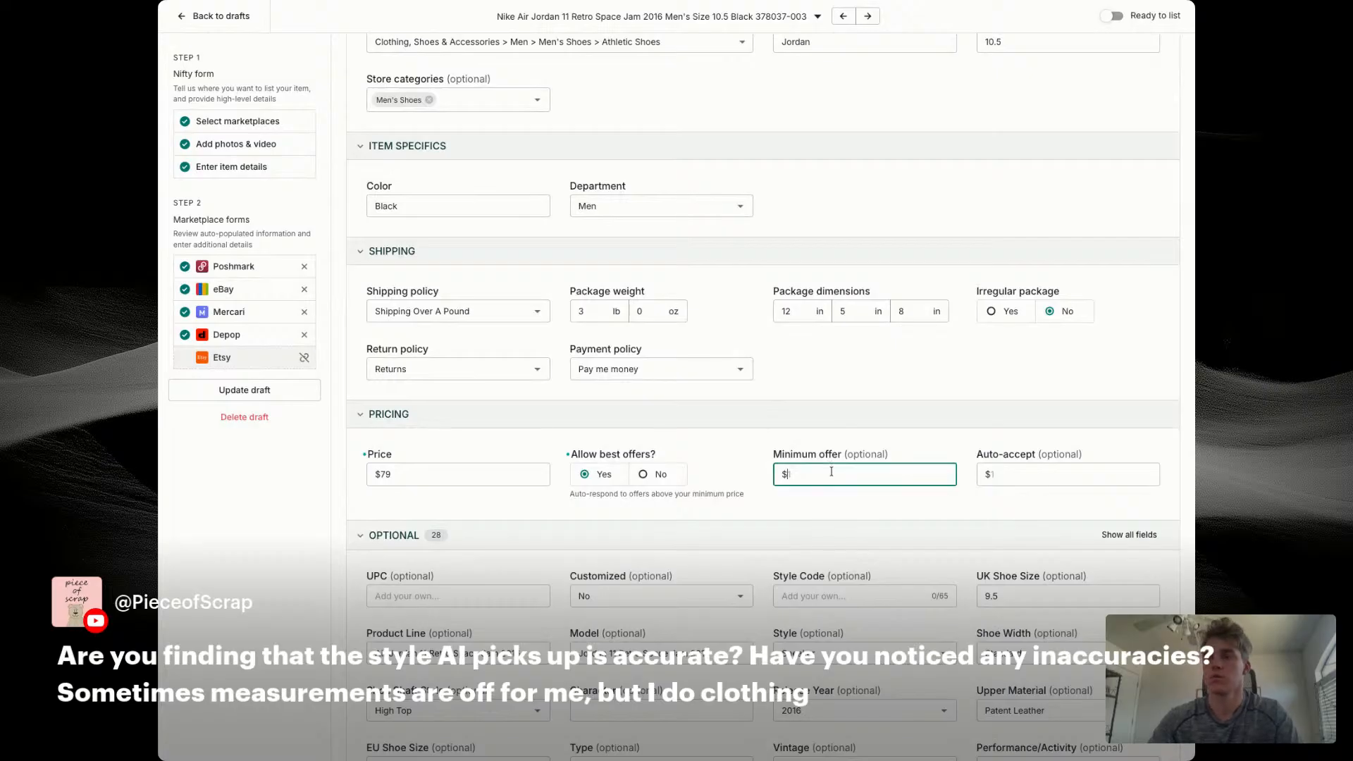
key("Tab")
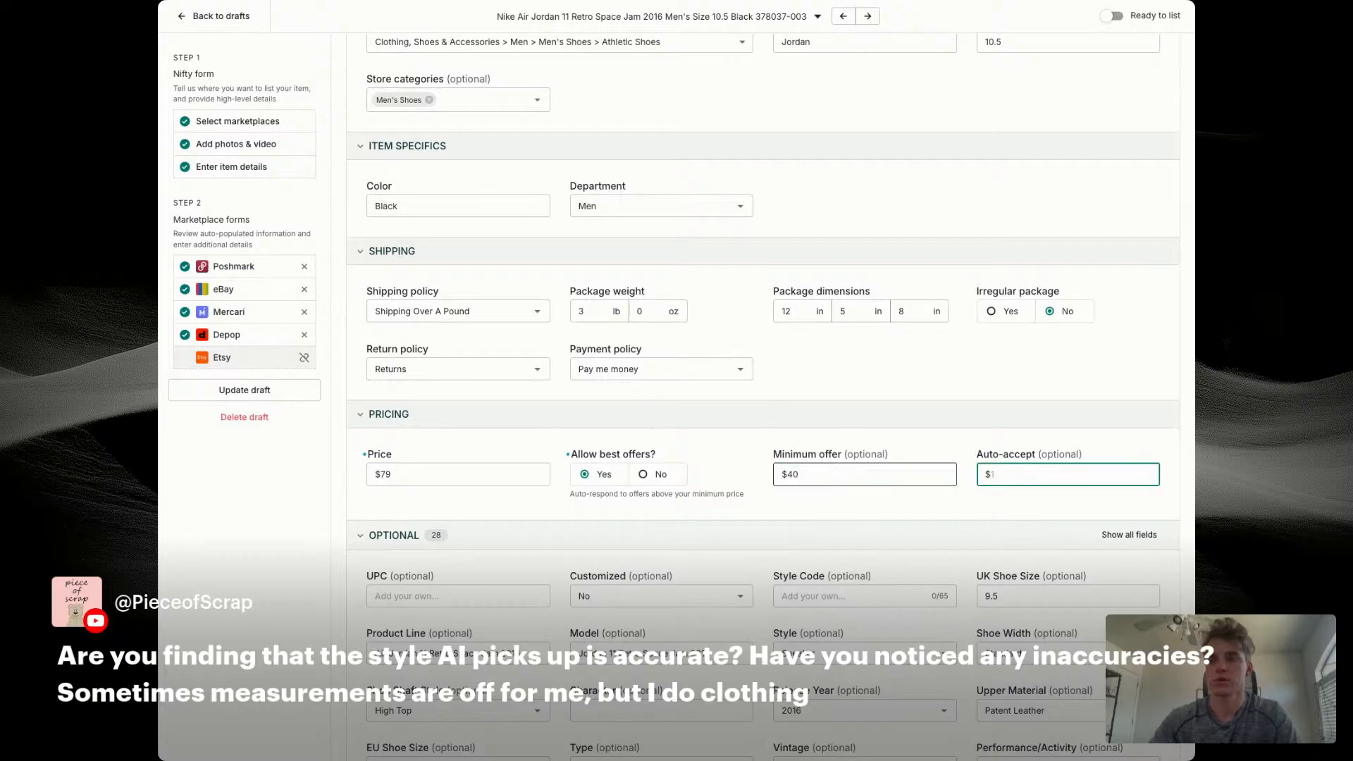
type("60")
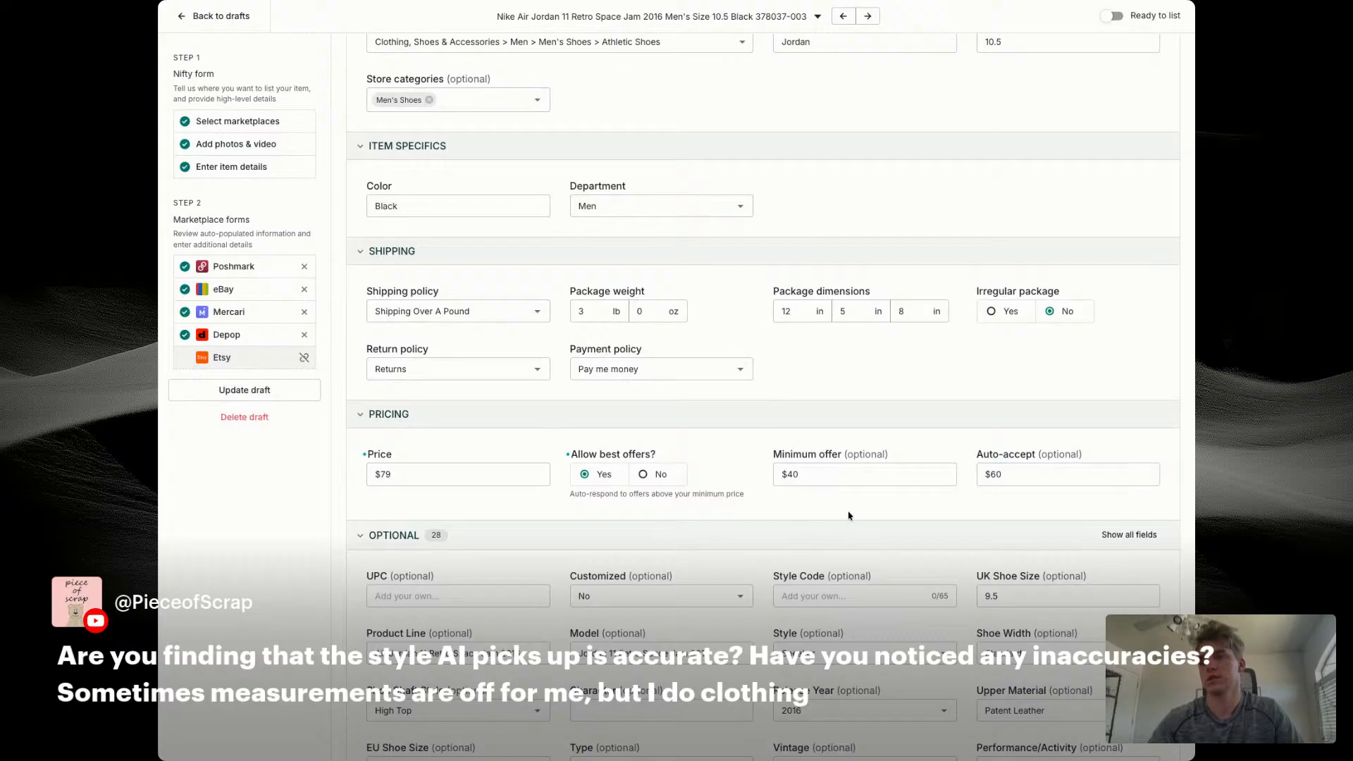
Step: Enter 378037-003 as the style code in the eBay optional details
scroll(832, 502, "down", 2)
left_click(832, 502)
type("378")
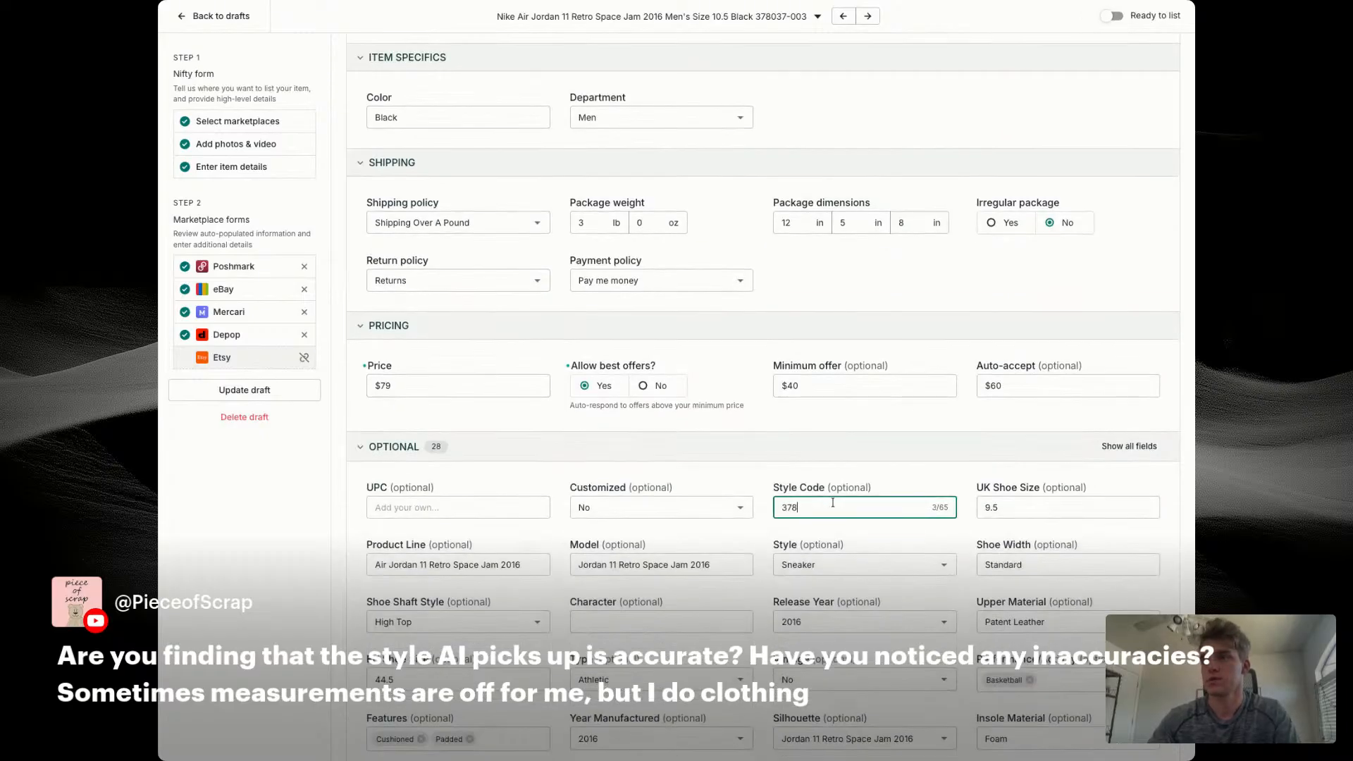
type("037-003")
left_click(717, 544)
Step: Change the eBay product line to Air Jordan
scroll(715, 542, "down", 2)
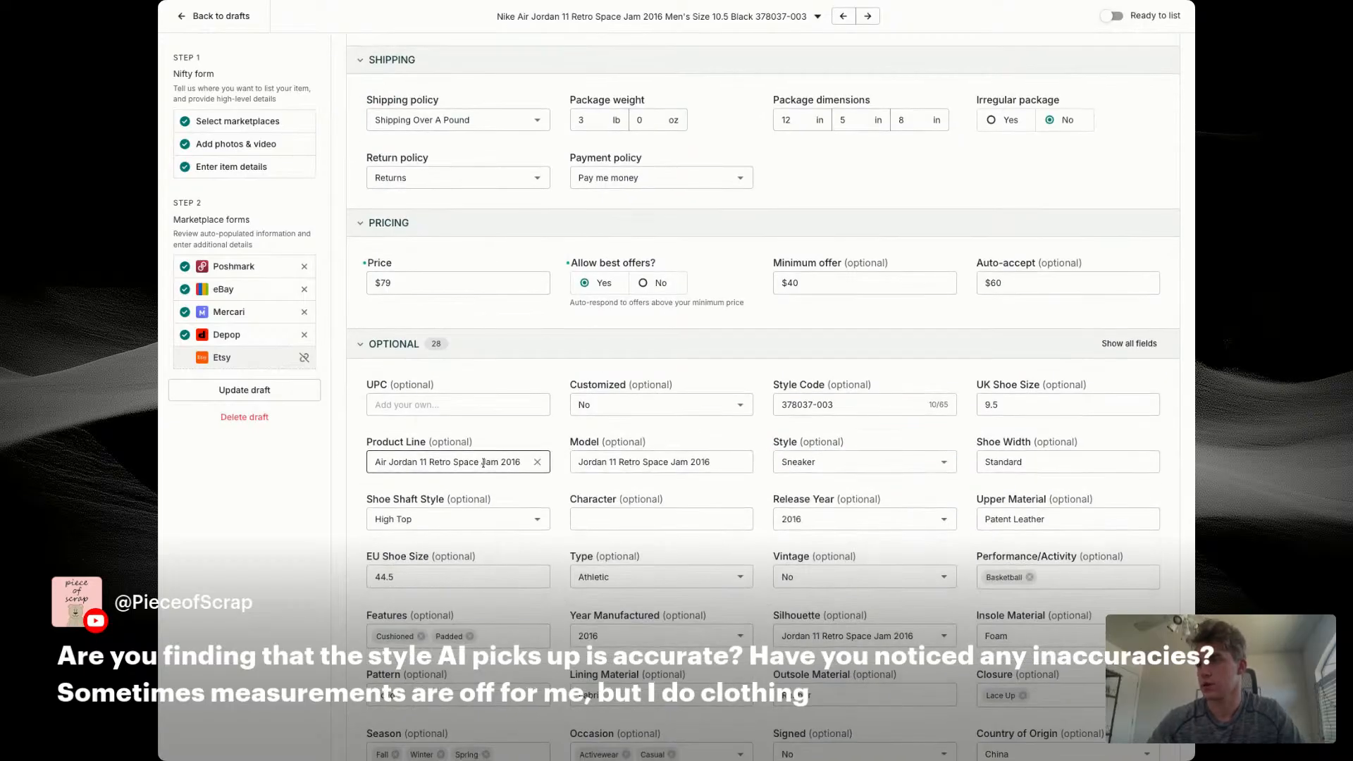
left_click_drag(421, 463, 571, 466)
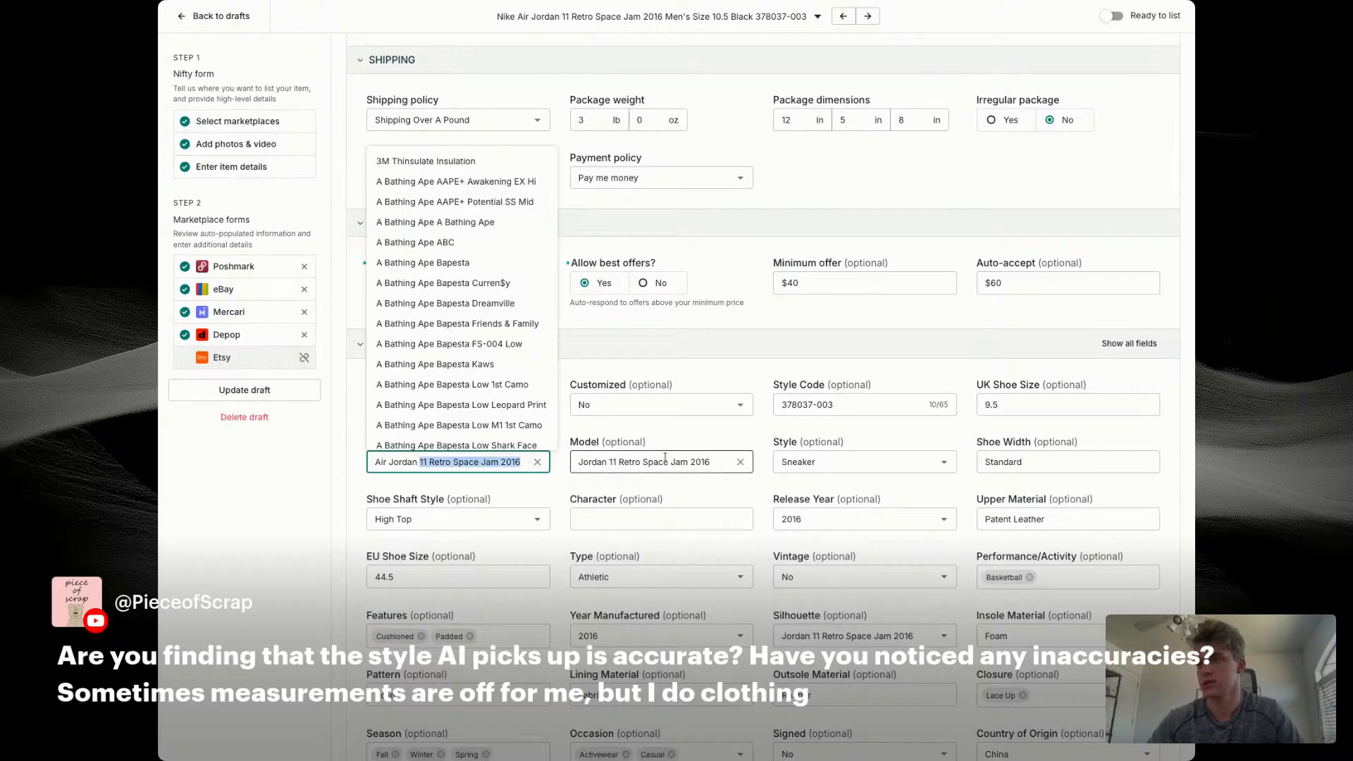
left_click(537, 462)
type("Air J")
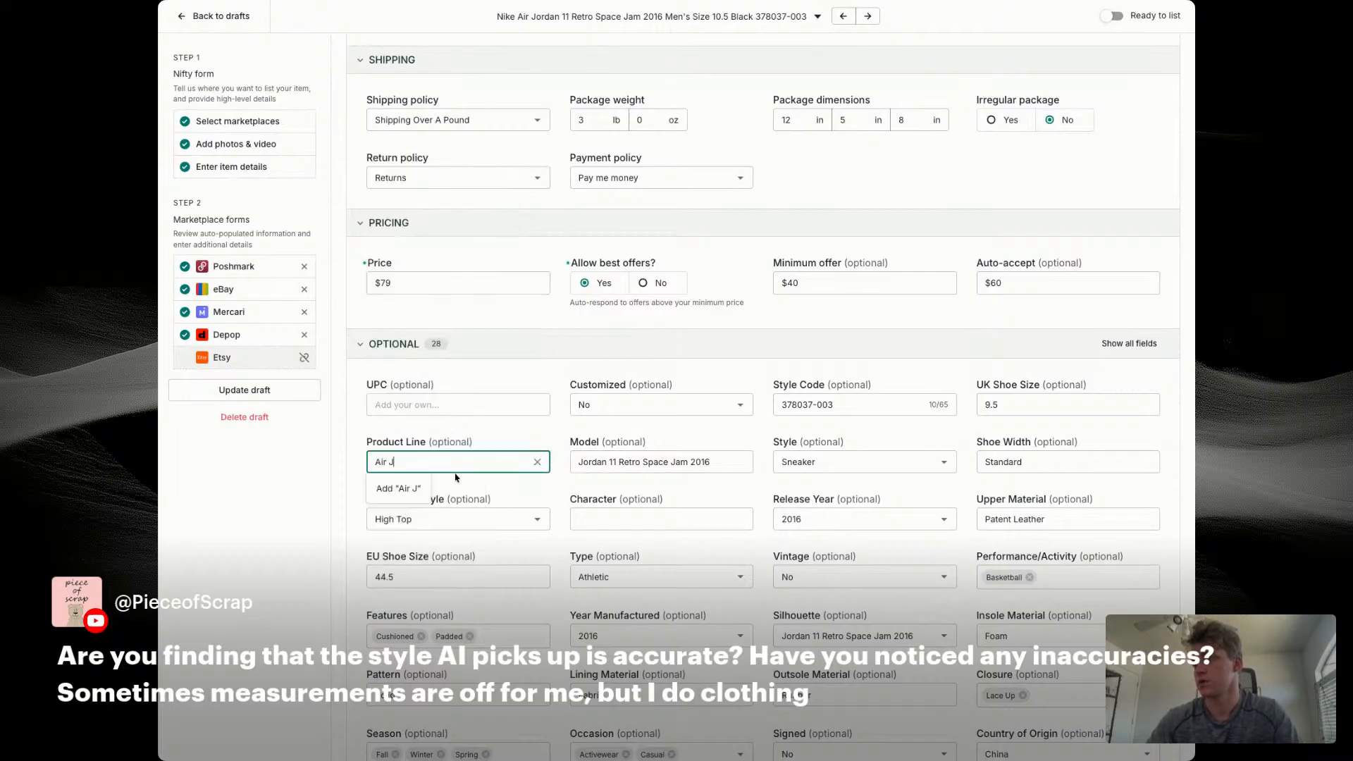
type("ordan")
left_click(454, 485)
Step: Enable Depop photo selection, swap the seventh photo for the inner size-tag photo, and save the draft
scroll(517, 496, "down", 1)
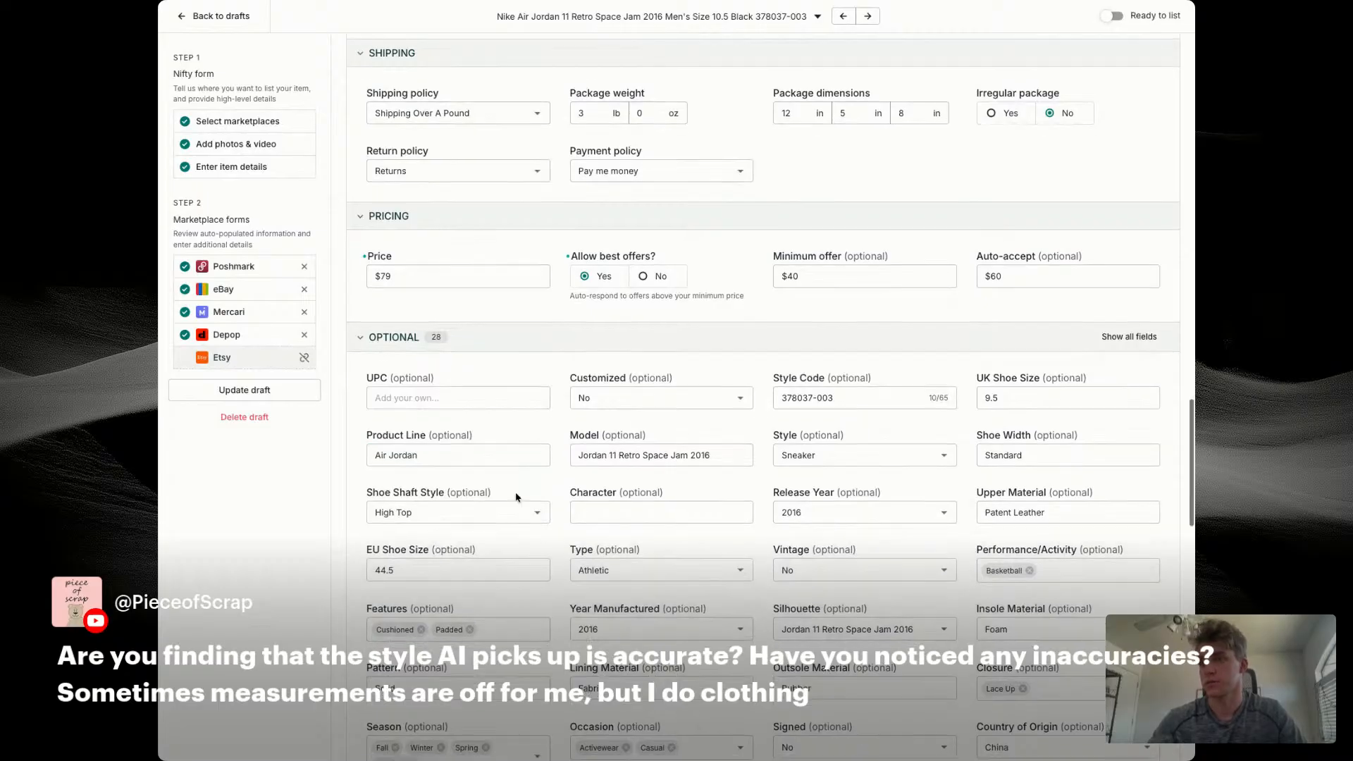
scroll(517, 496, "down", 8)
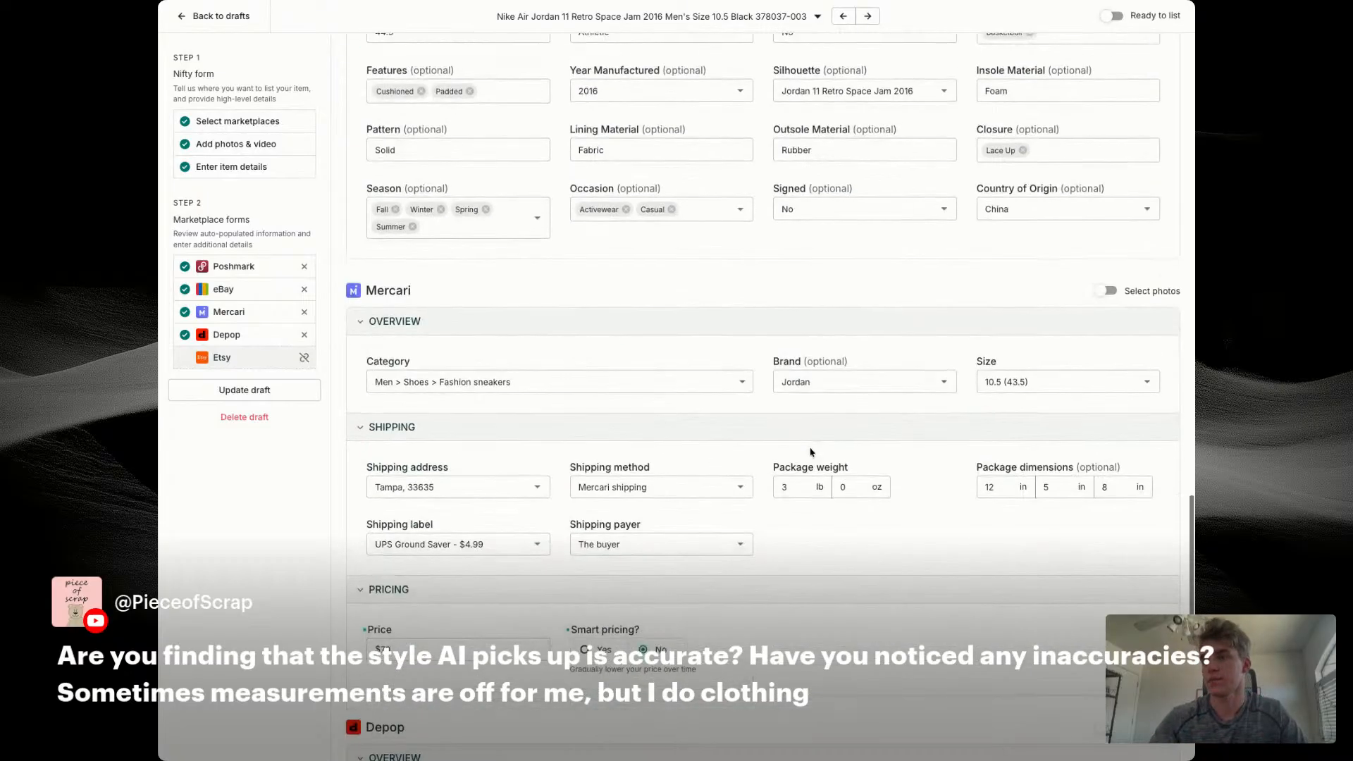
scroll(845, 409, "down", 6)
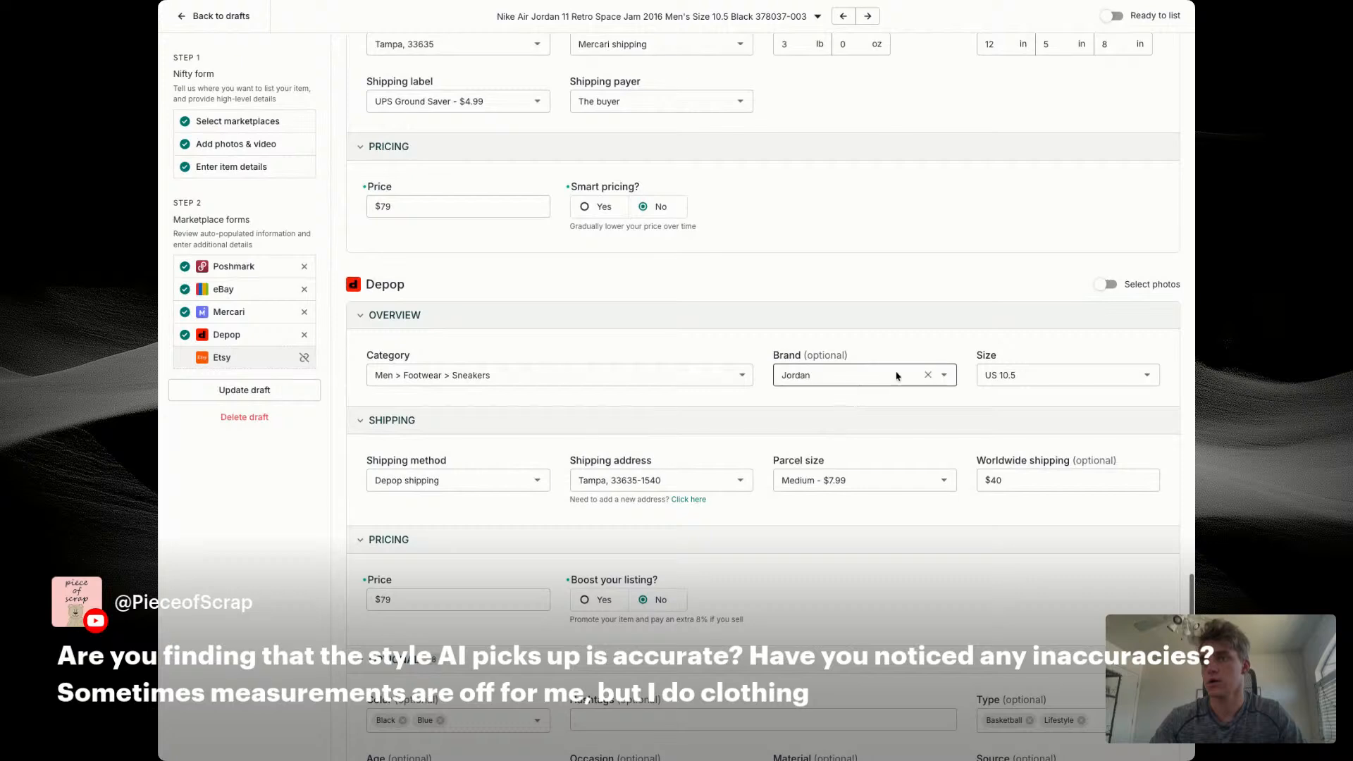
left_click(1110, 284)
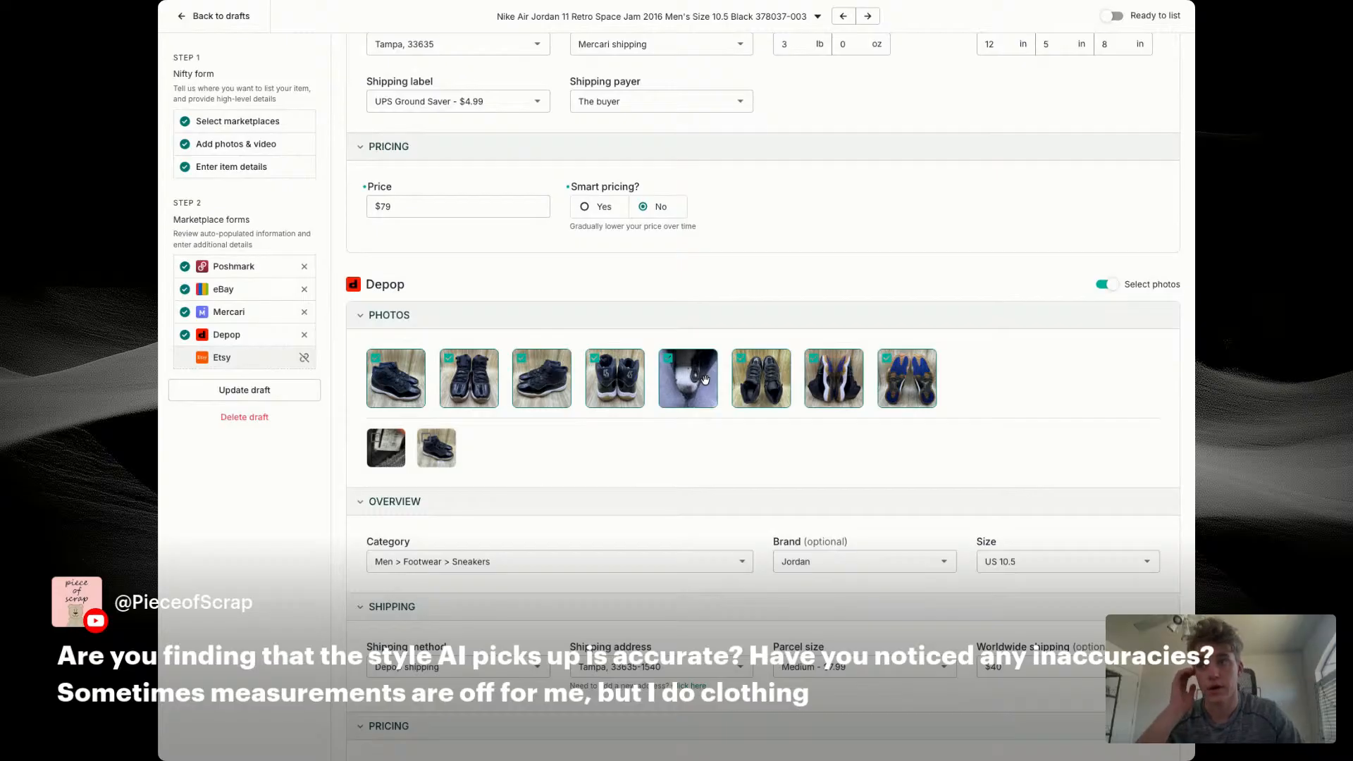
left_click(828, 381)
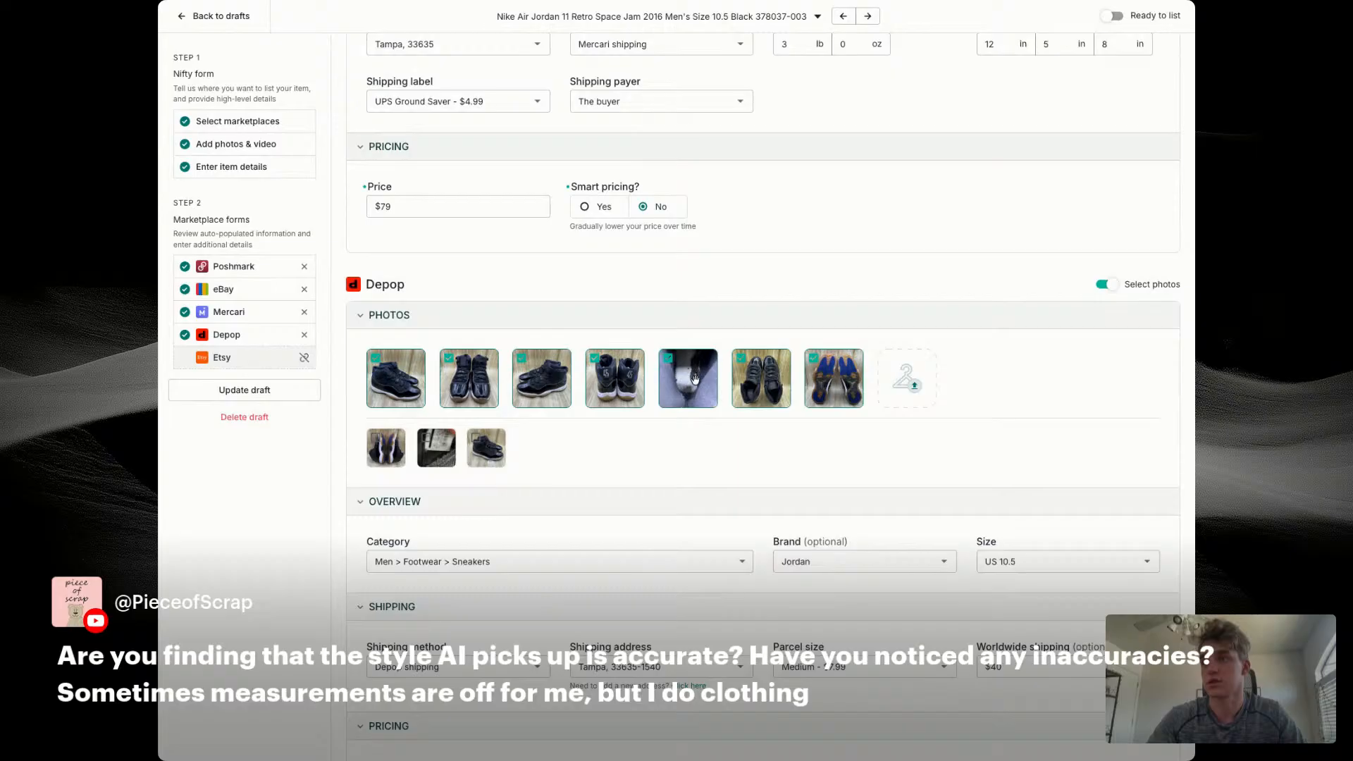
left_click(441, 451)
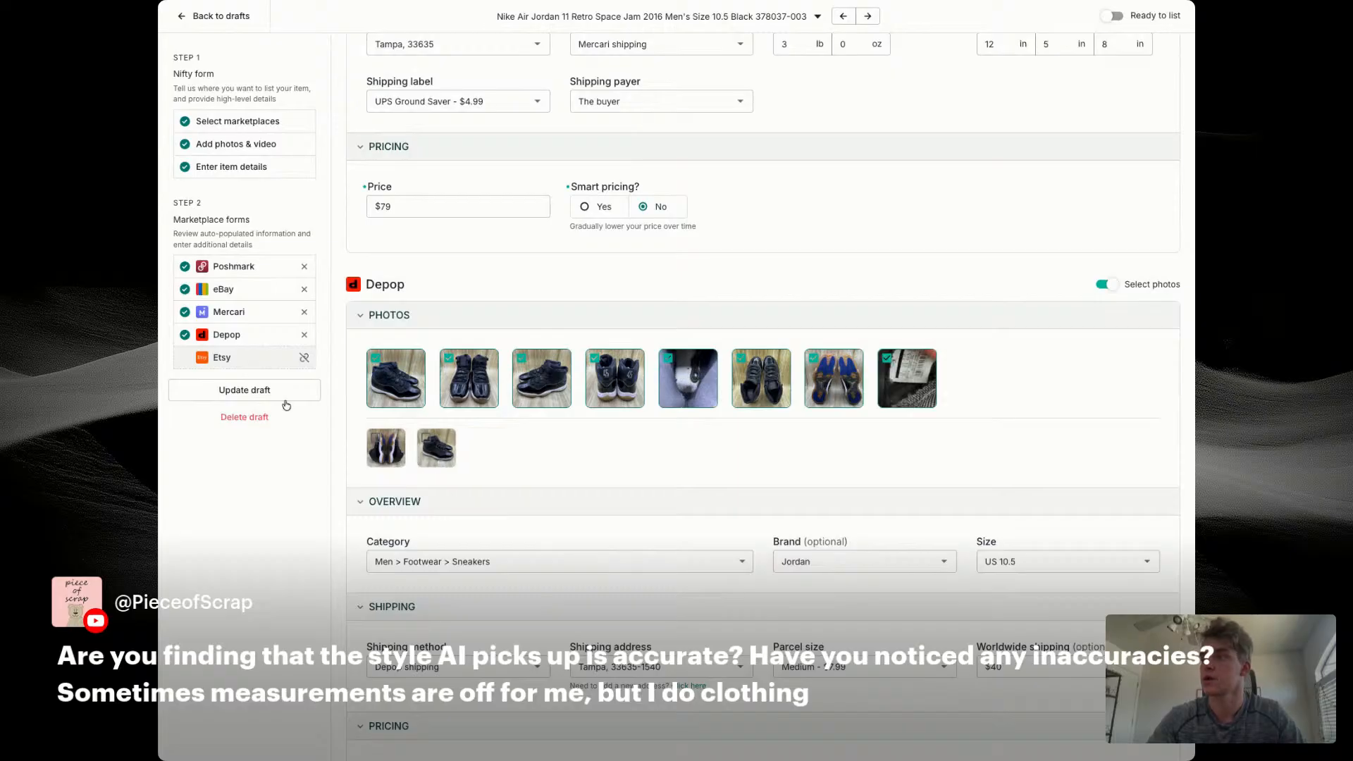
left_click(284, 395)
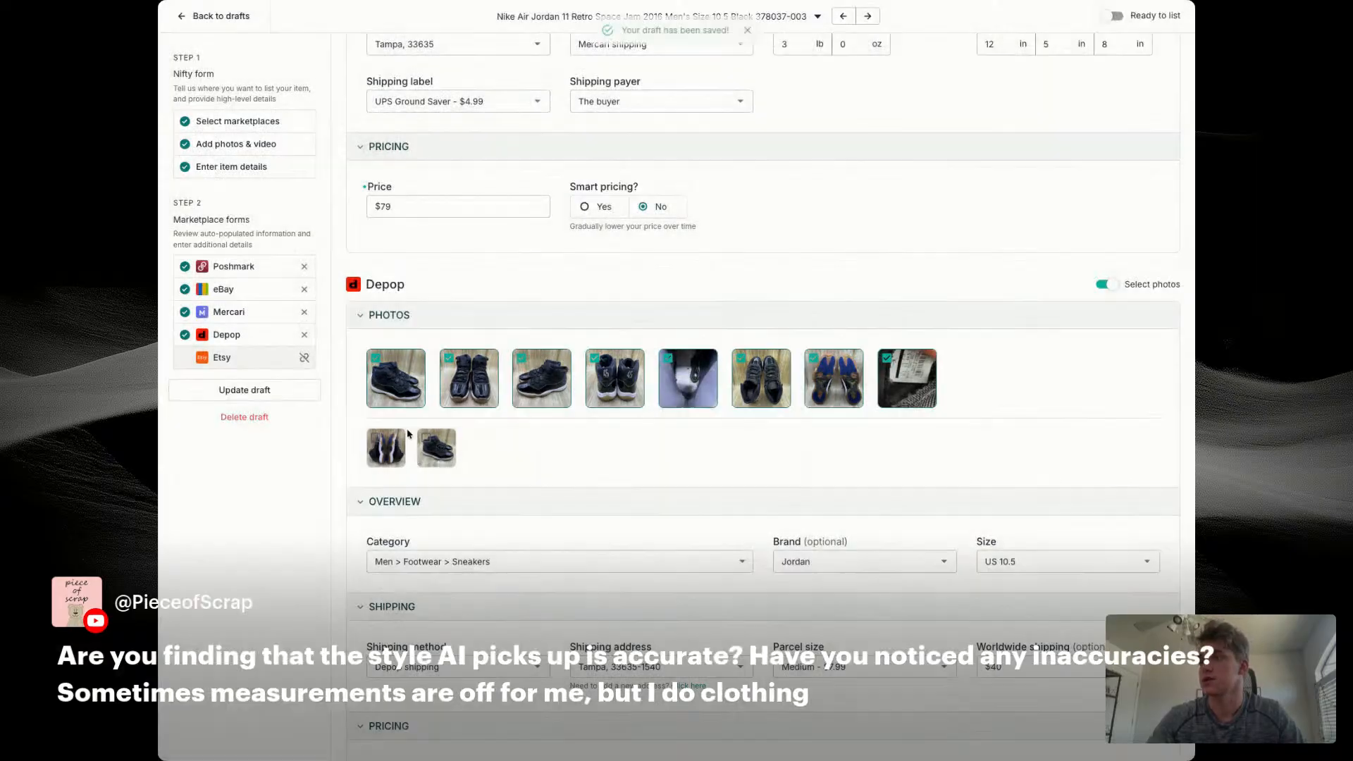
Step: Try to mark the Air Jordan 11 Space Jam draft as ready to list, and open the preceding Adidas basketball shoe draft
left_click(1121, 16)
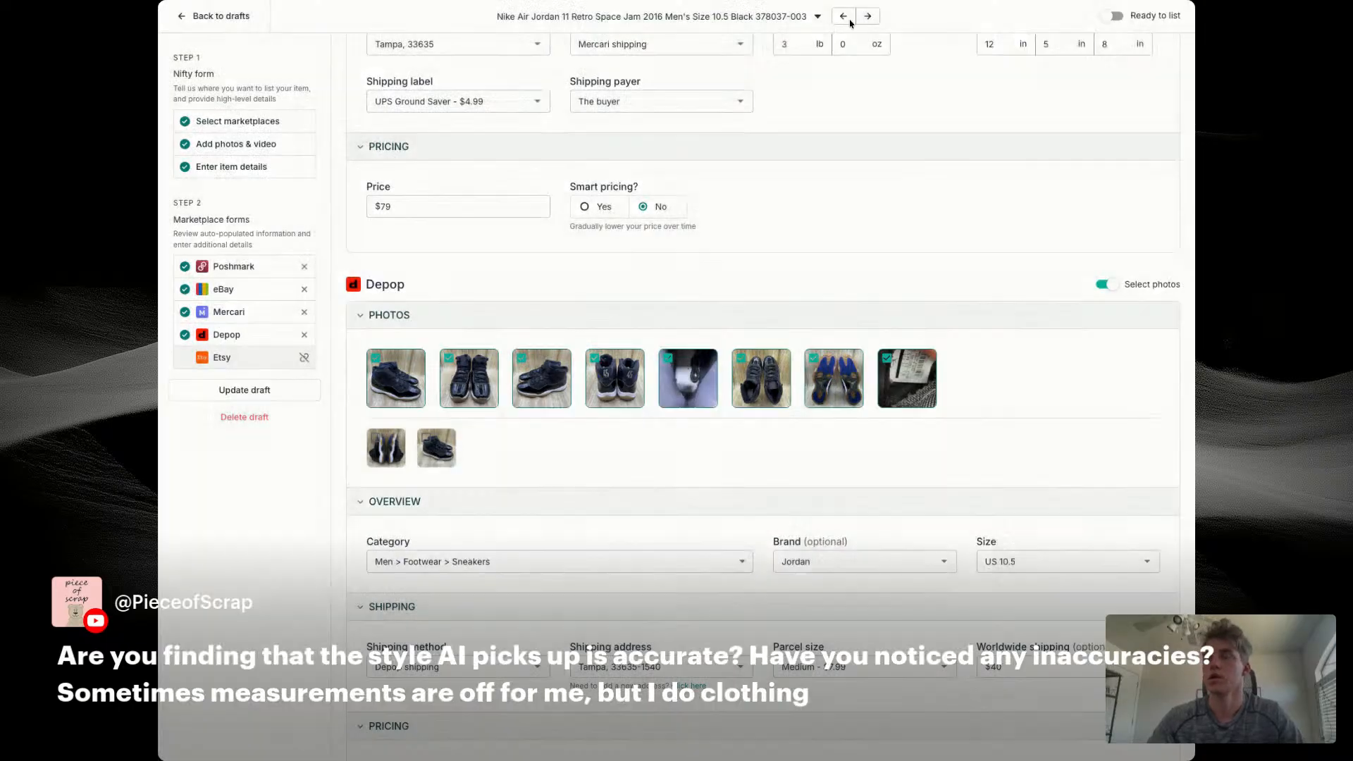
left_click(844, 16)
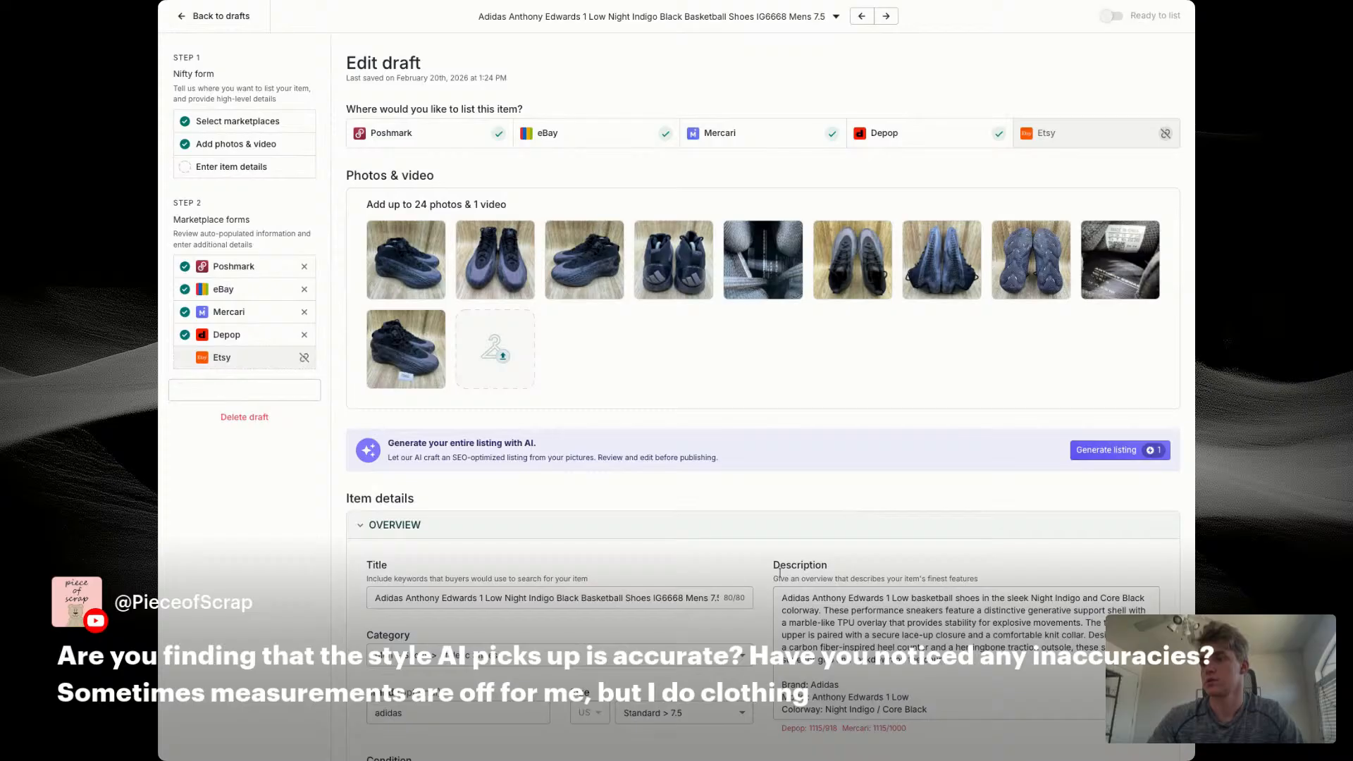
Step: Replace "Anthony Edwards 1" in the draft title with "AE 1 Ascent Pack Men's Size 7.5"
double_click(668, 598)
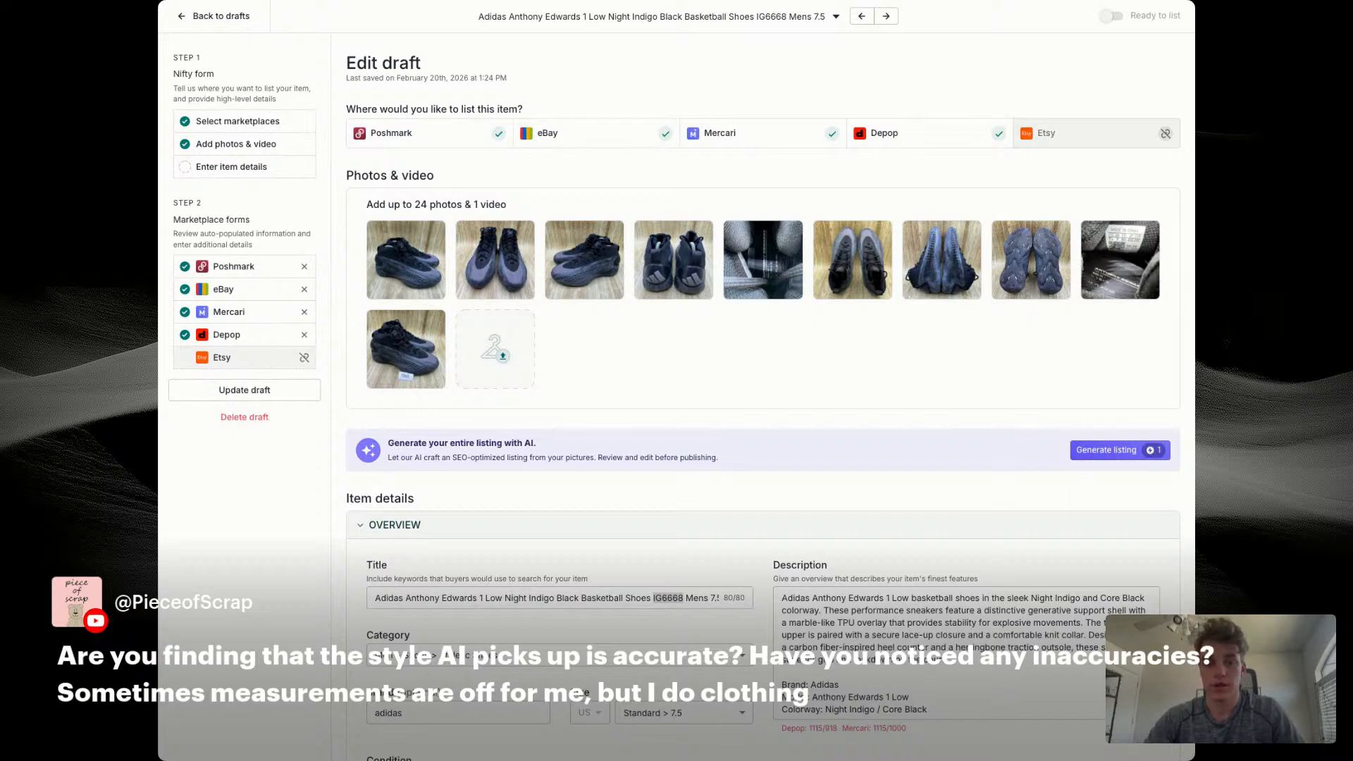
left_click(406, 598)
left_click_drag(406, 599, 472, 598)
type("AE 1 ")
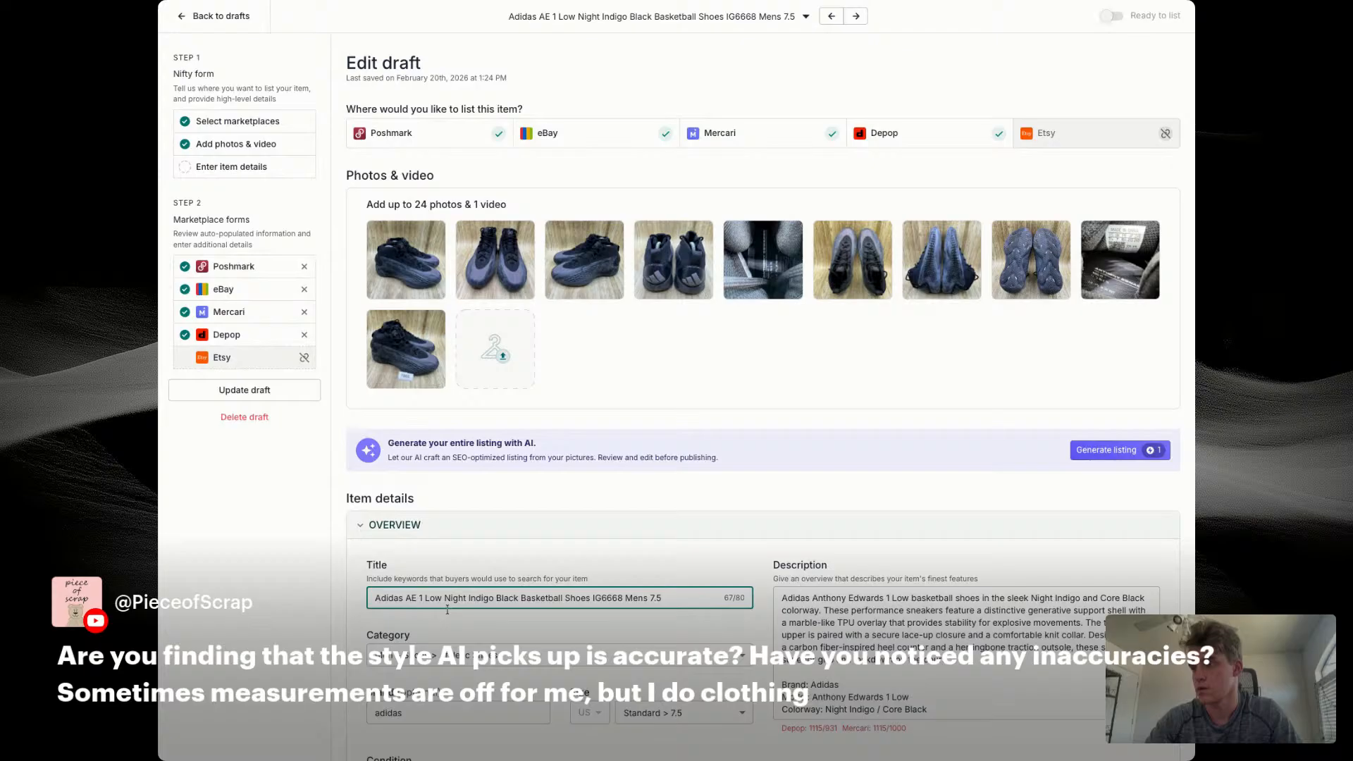
type("Ascent Pack ")
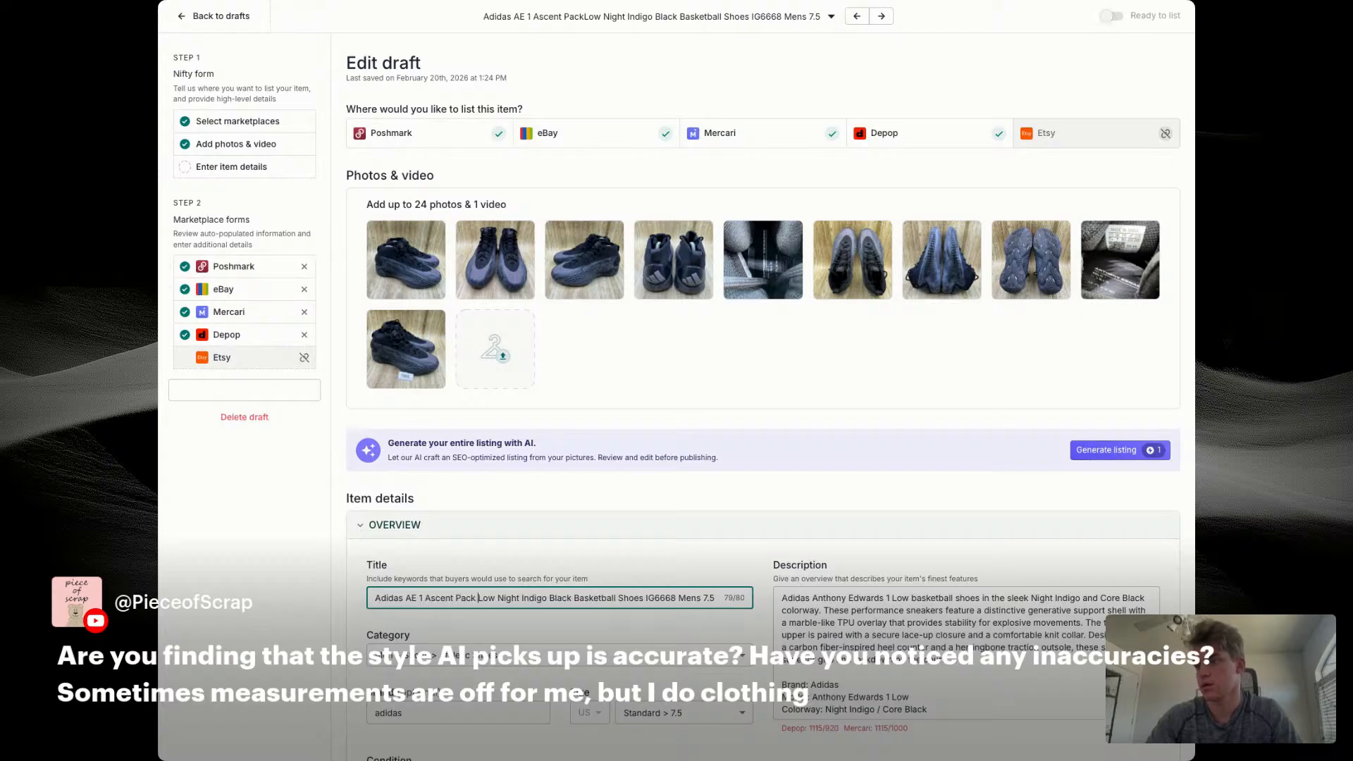
type("Men's S")
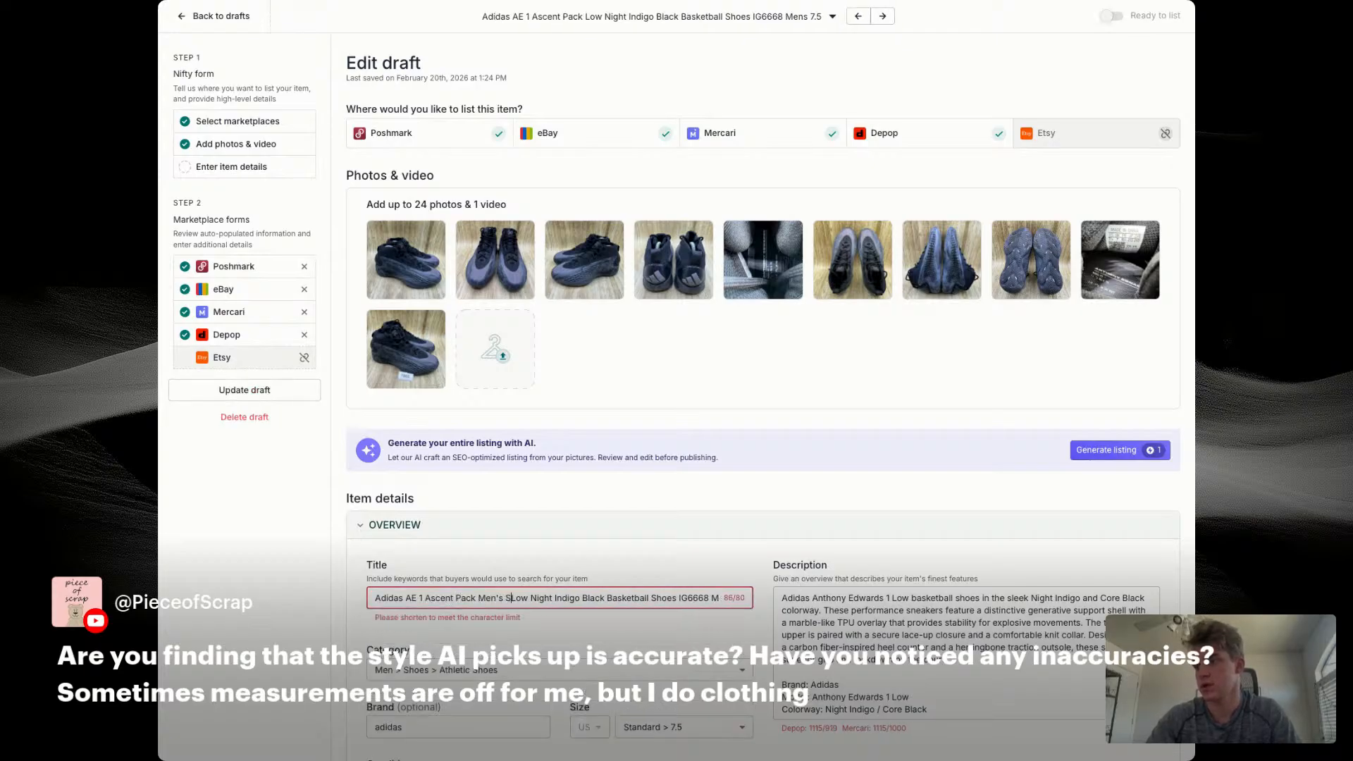
type("ize 7.5")
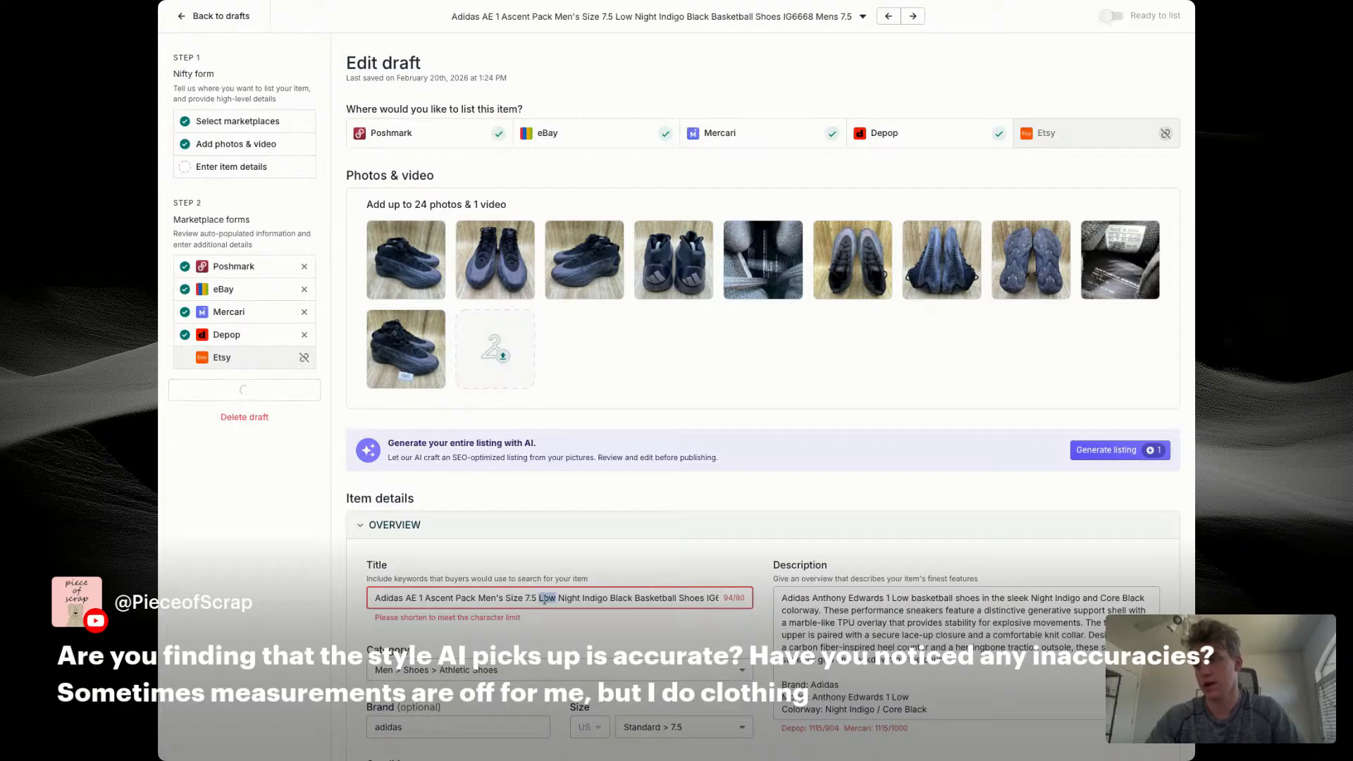
Step: Remove "Low" and the trailing "Mens 7.5" from the title
key("Delete")
key("Delete")
key("Delete")
key("Delete")
key("End")
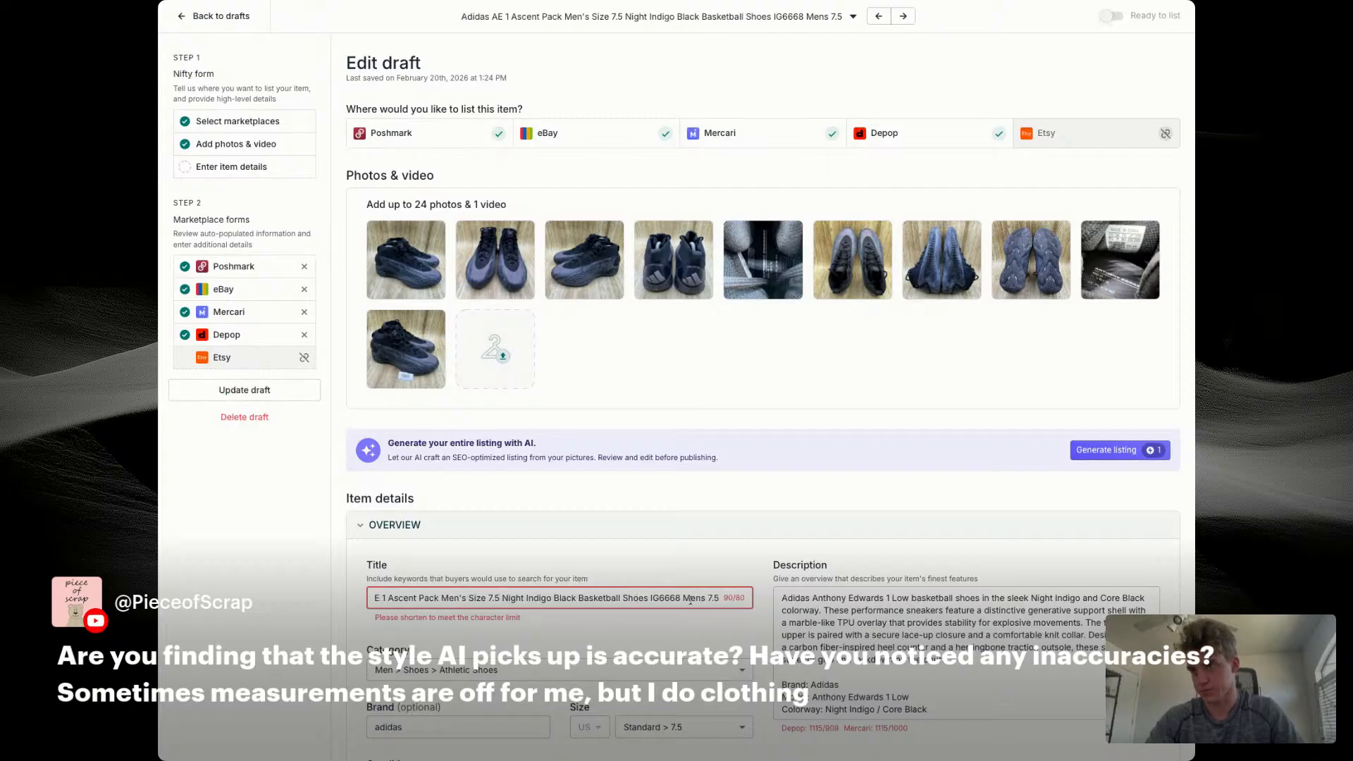
left_click(681, 599)
key("Delete")
key("Delete")
key("Delete")
key("Delete")
key("Delete")
key("Delete")
key("Delete")
key("Delete")
key("Delete")
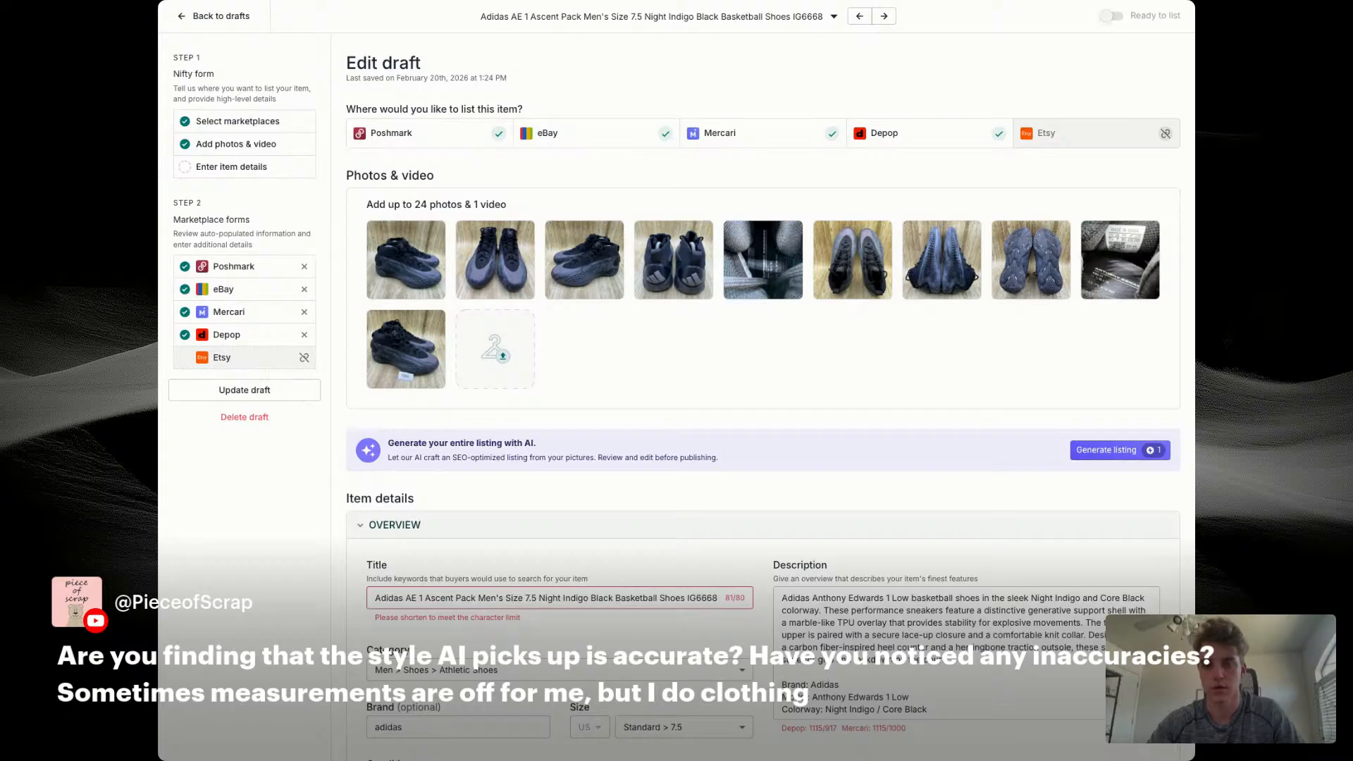
Step: Delete "Night Indigo" from the title and add "Sneakers" after "Basketball Shoes"
left_click_drag(540, 600, 582, 600)
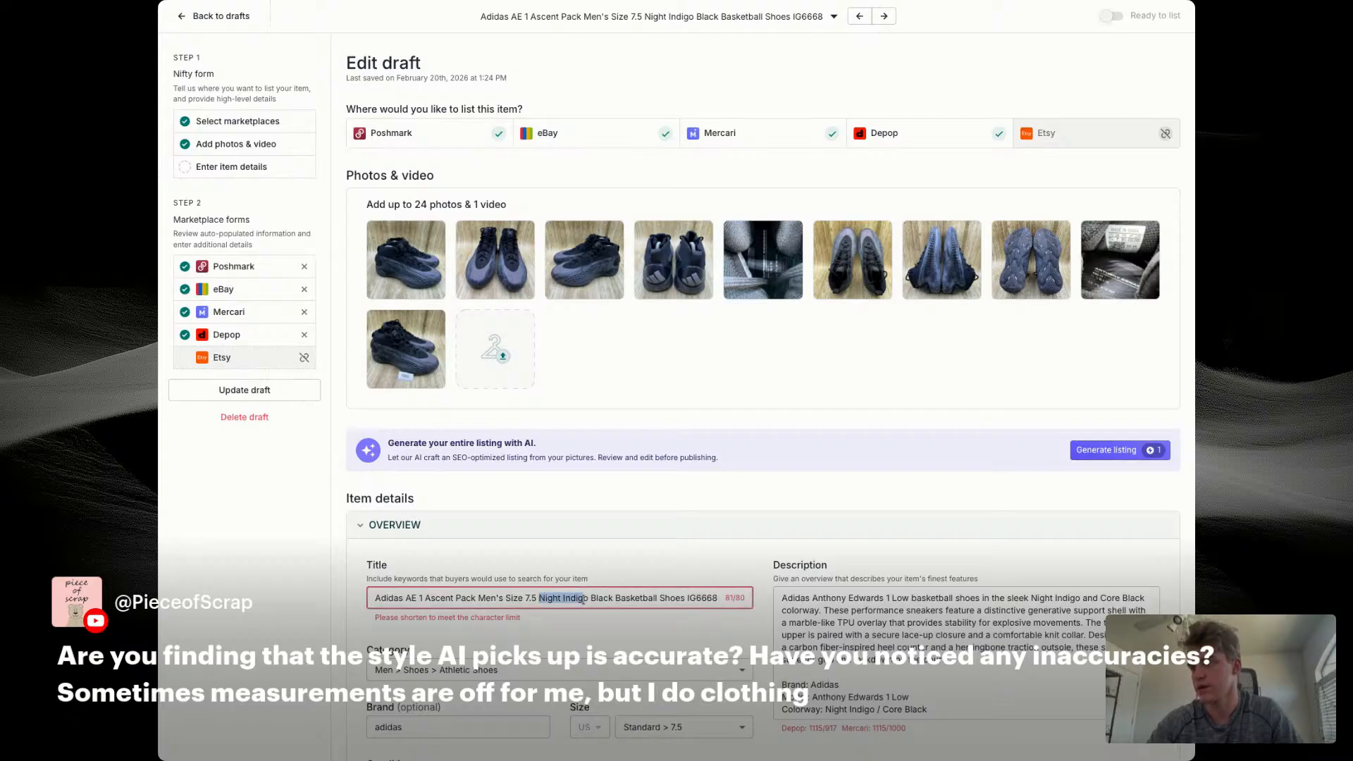
key("BackSpace")
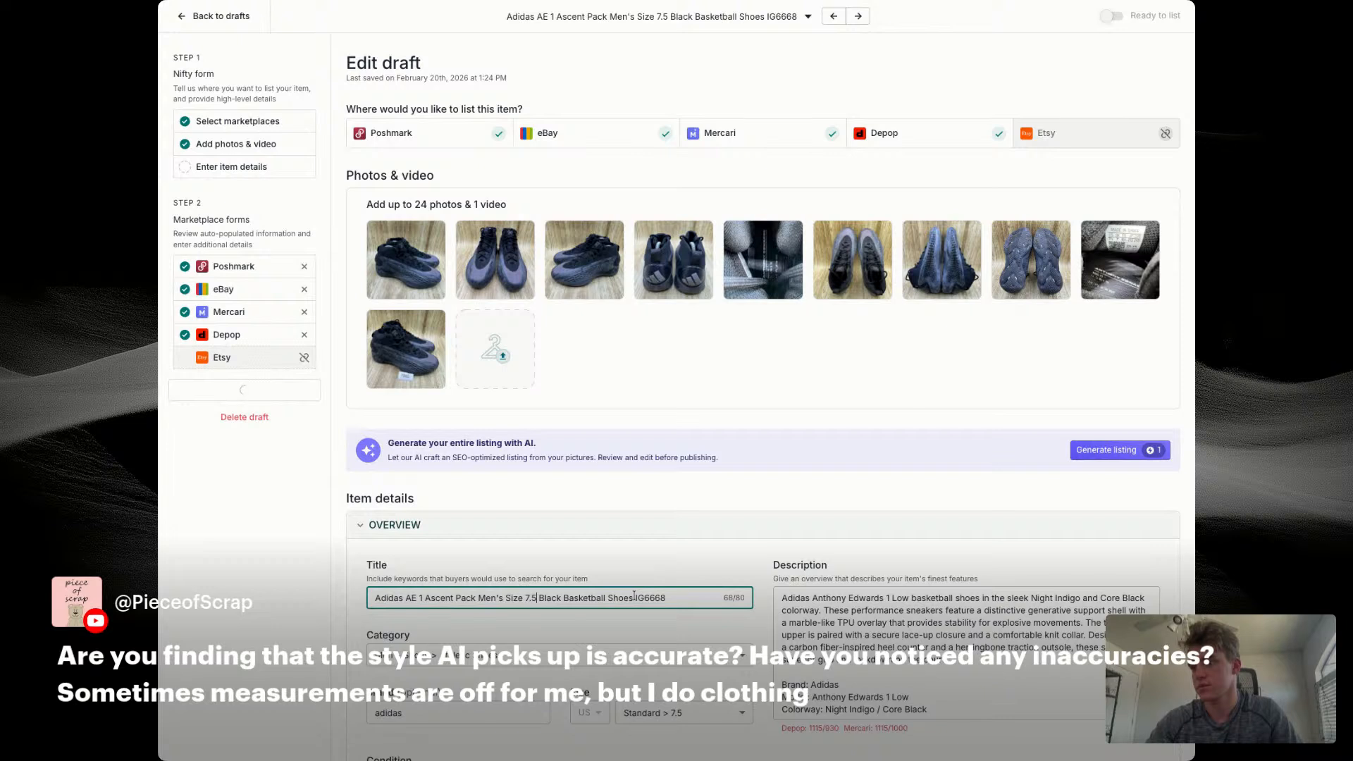
type("Sneakers")
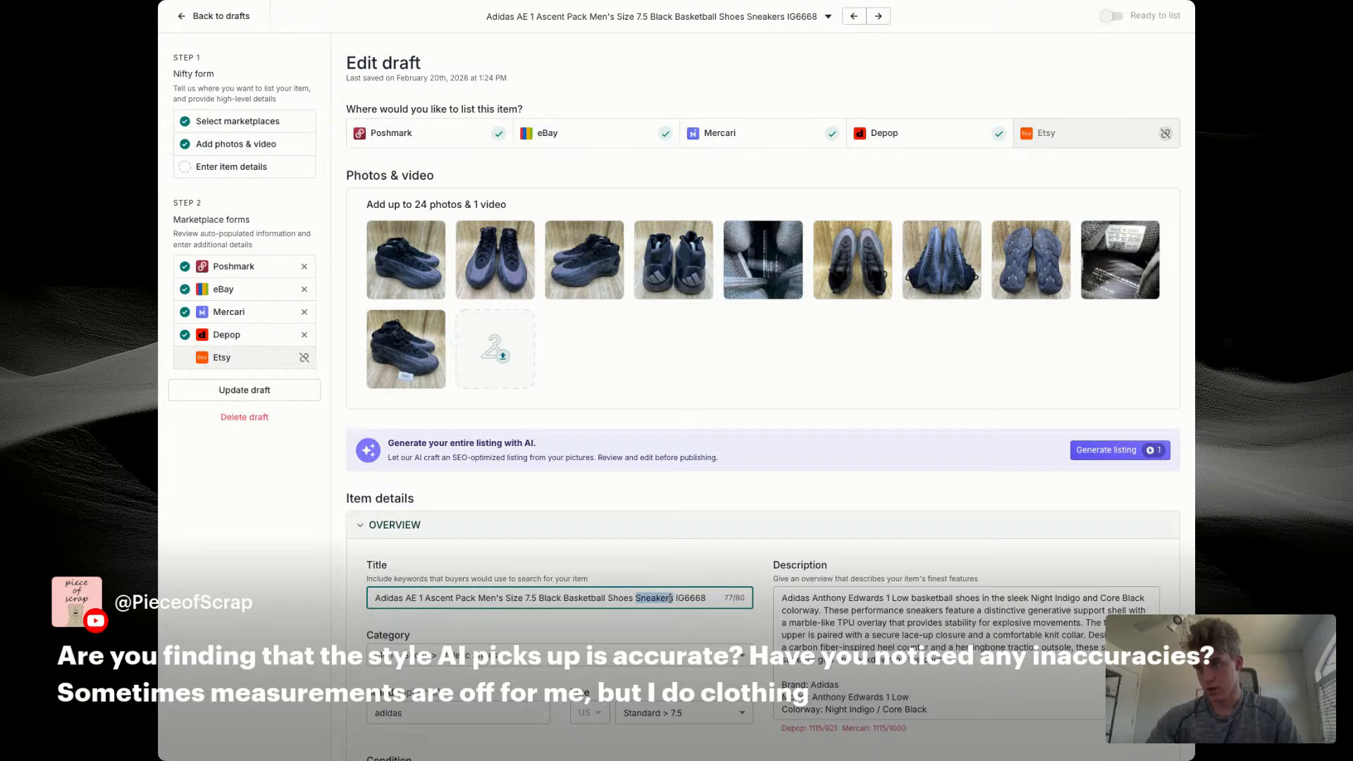
Step: Replace the description's opening paragraph with a copy of the title, and shorten the colorway line to "Black"
triple_click(670, 598)
key("ctrl+c")
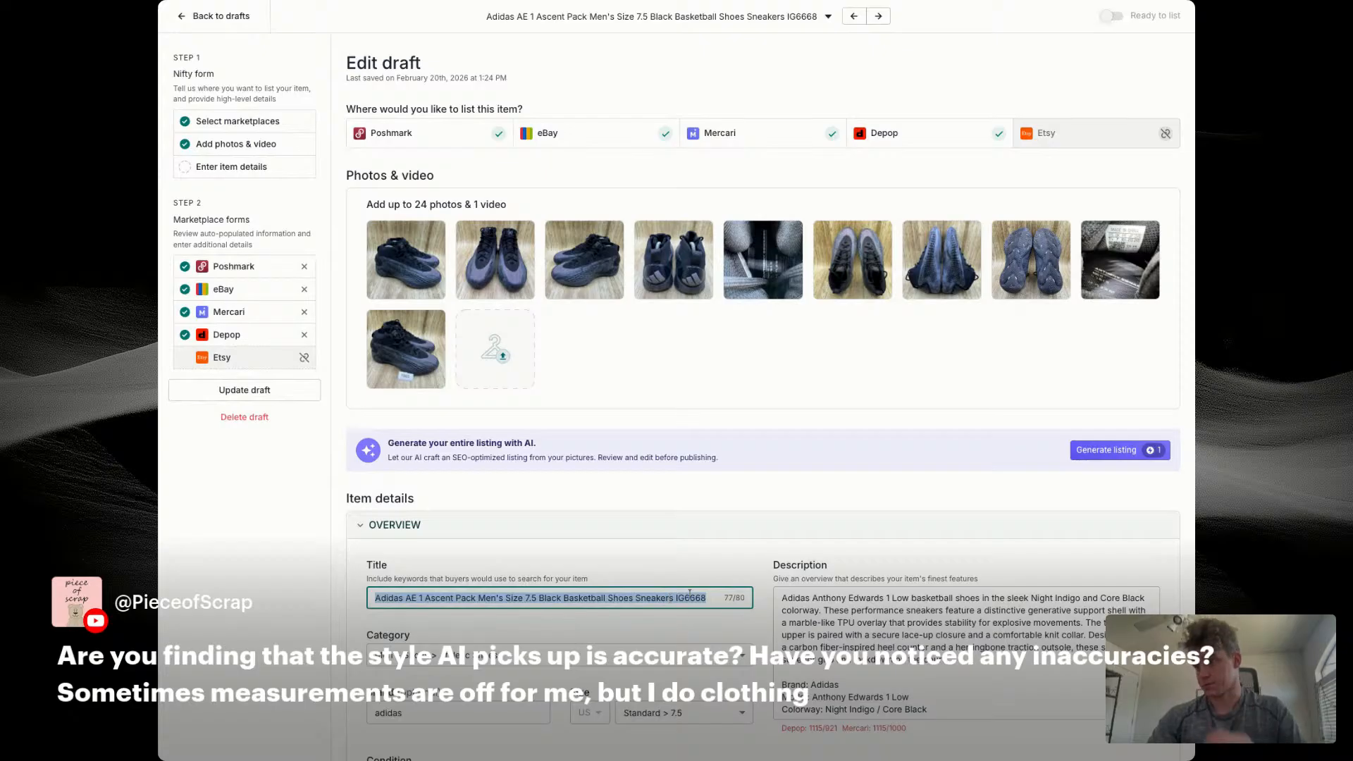
triple_click(827, 601)
key("ctrl+v")
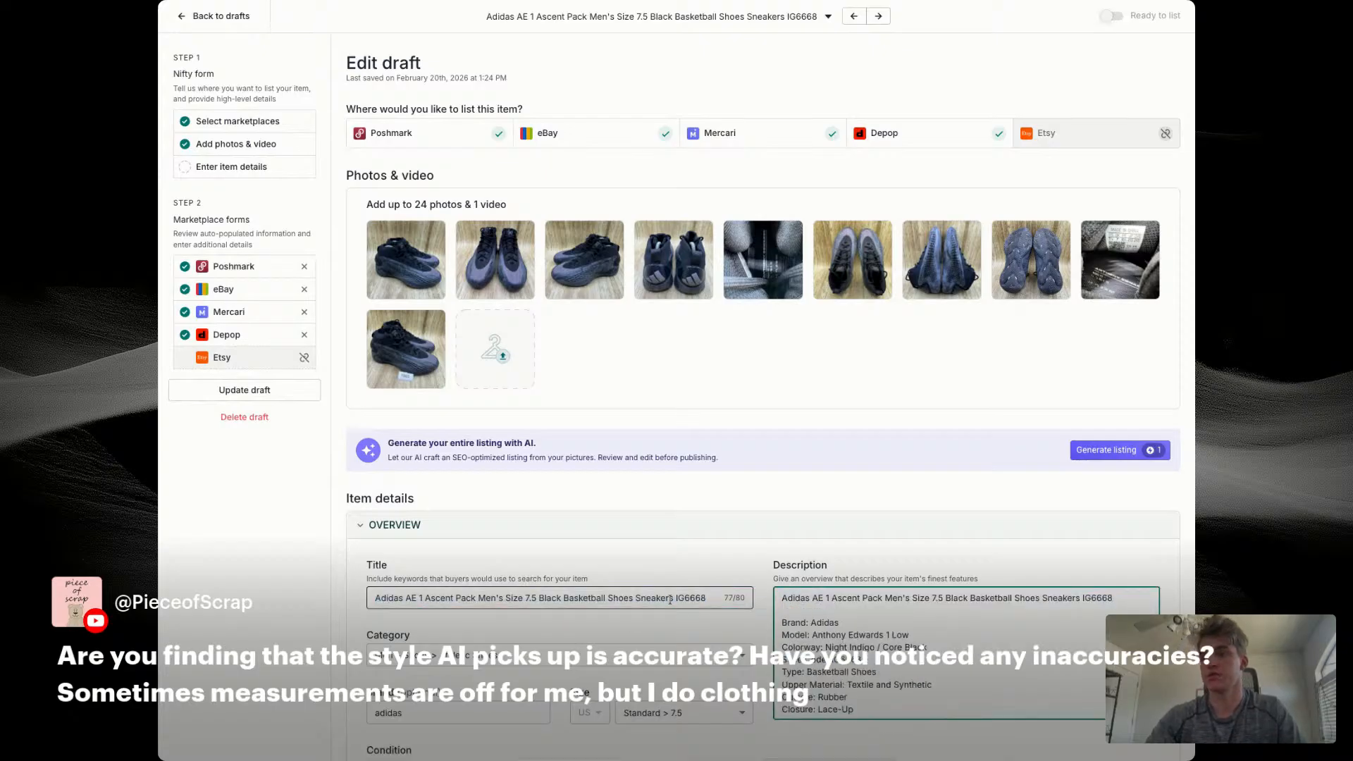
scroll(736, 593, "down", 3)
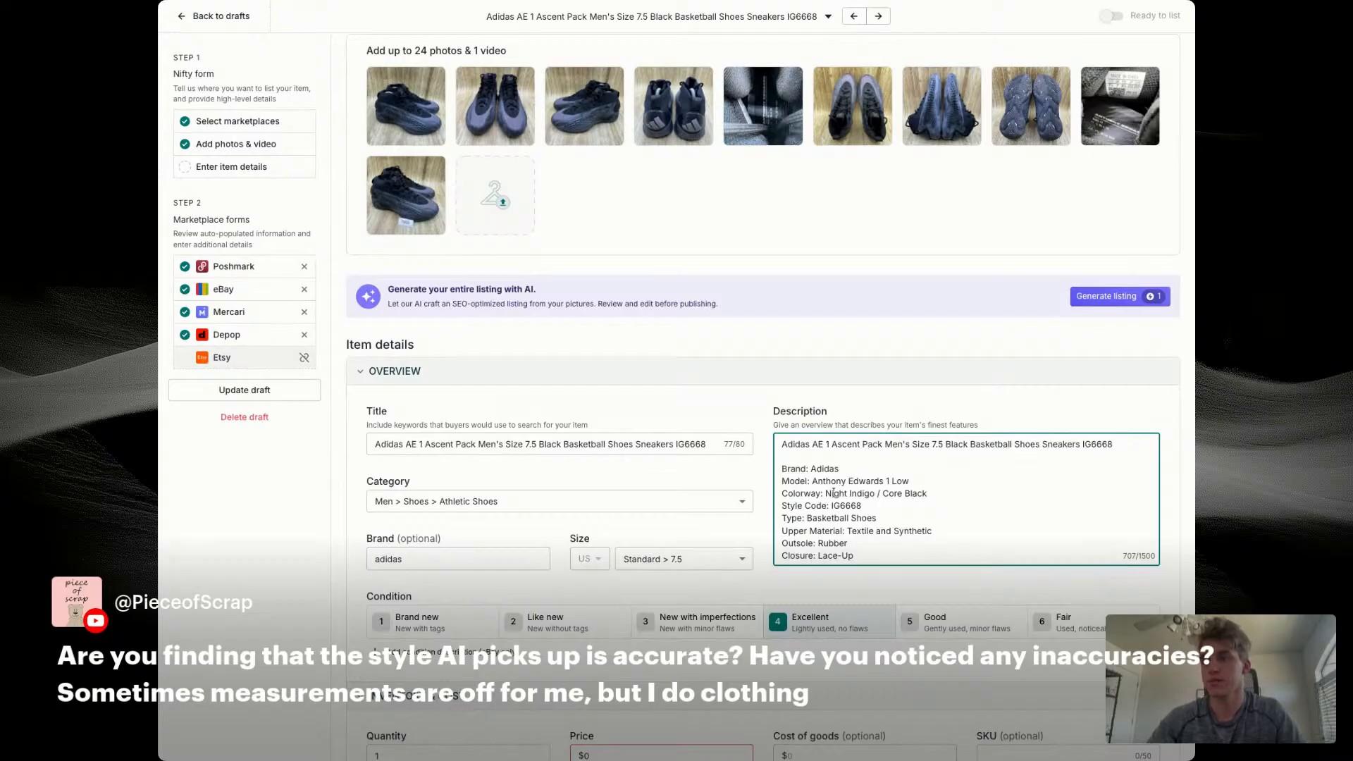
left_click_drag(826, 494, 905, 493)
key("BackSpace")
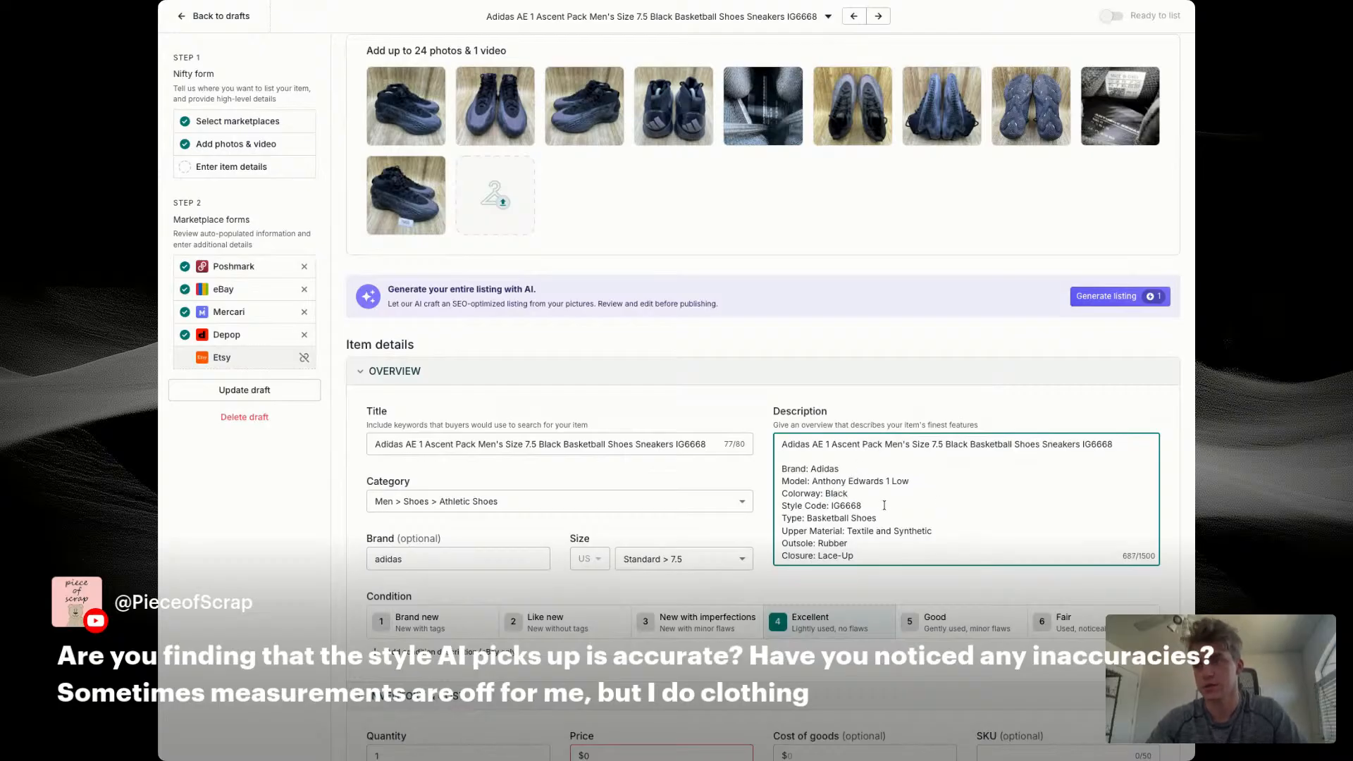
Step: Set the item's price to $69, cost of goods to $14.56 and SKU to 7665
scroll(842, 514, "down", 3)
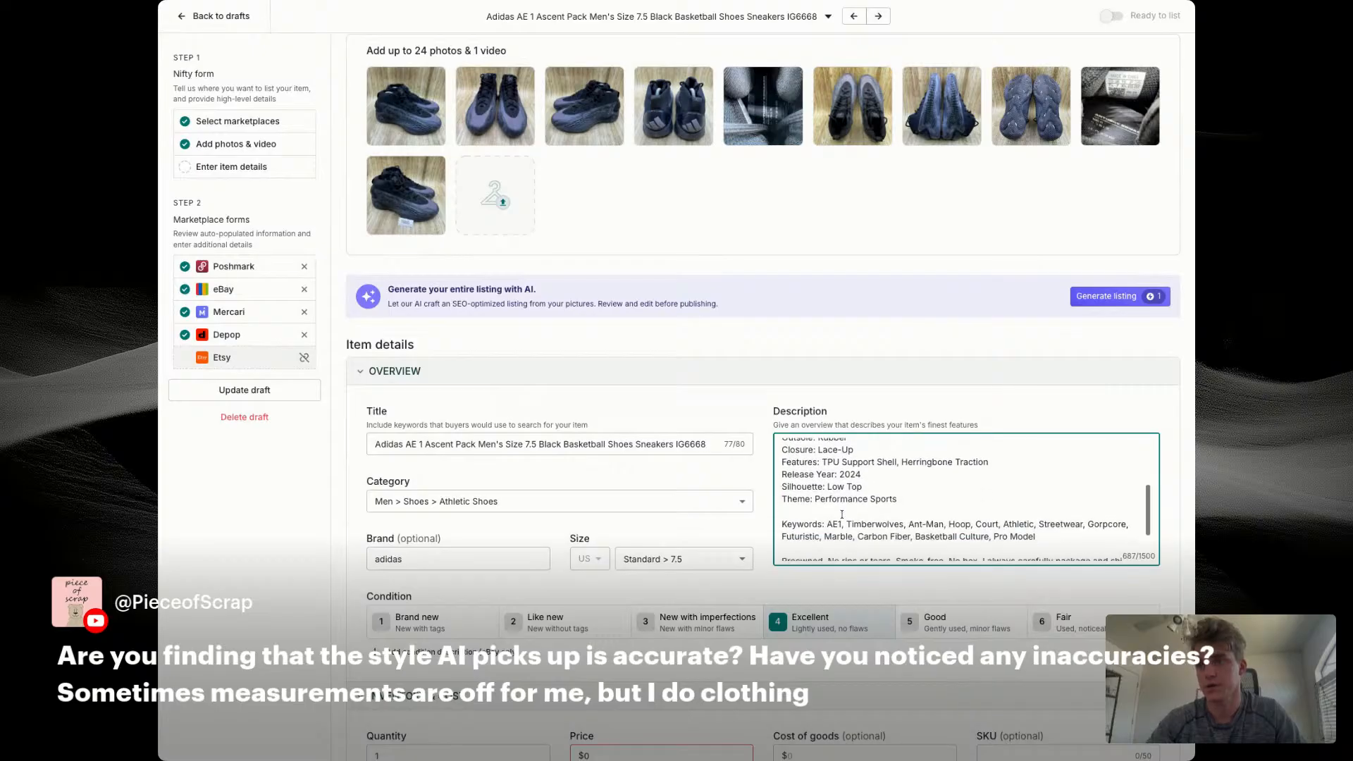
scroll(842, 515, "down", 5)
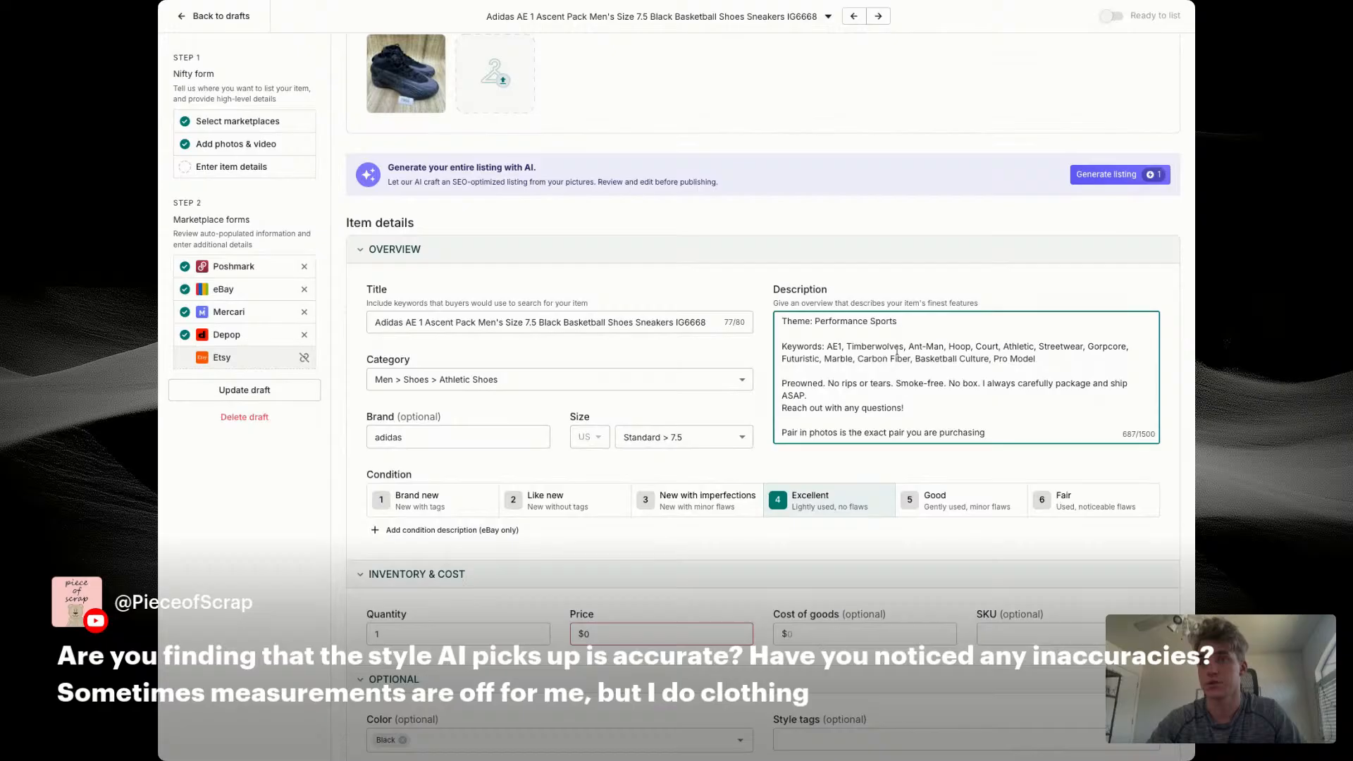
scroll(650, 416, "down", 1)
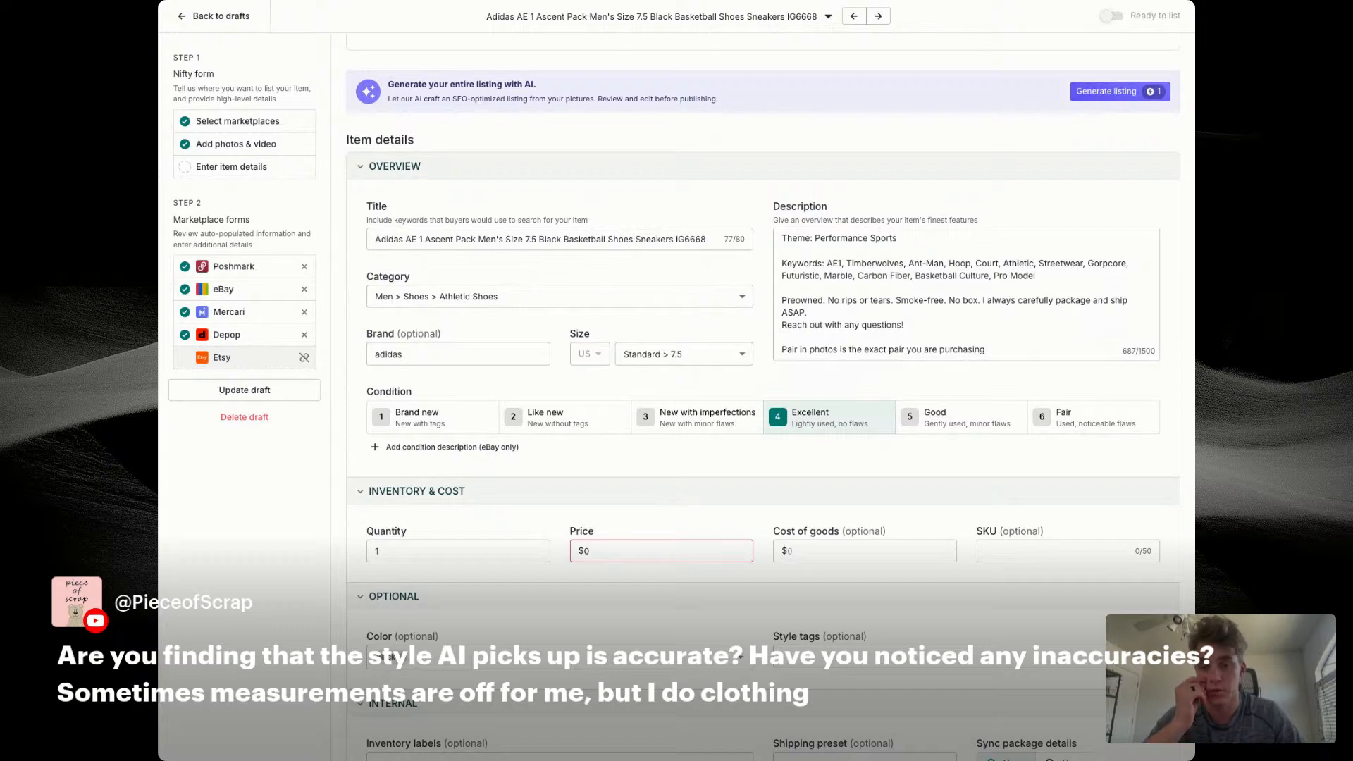
type("69")
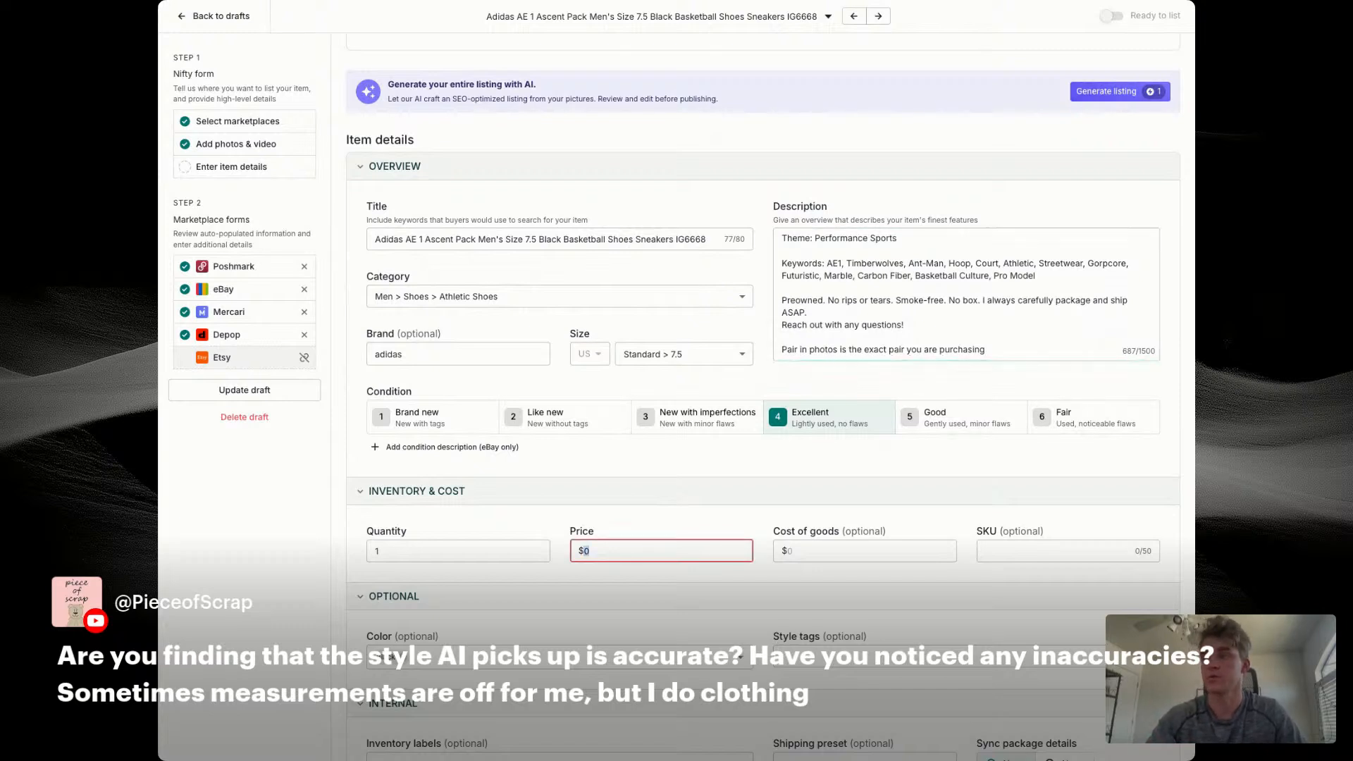
key("Tab")
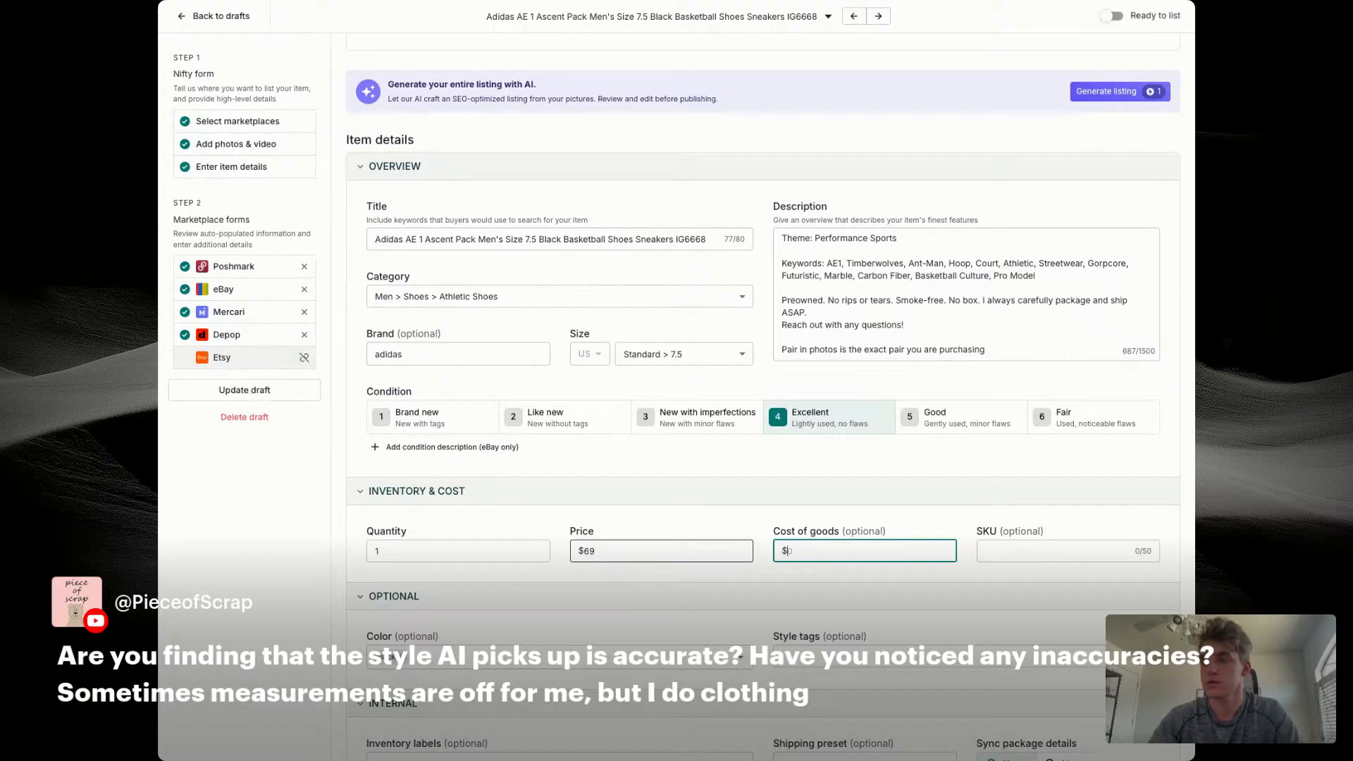
type("14.56")
key("Tab")
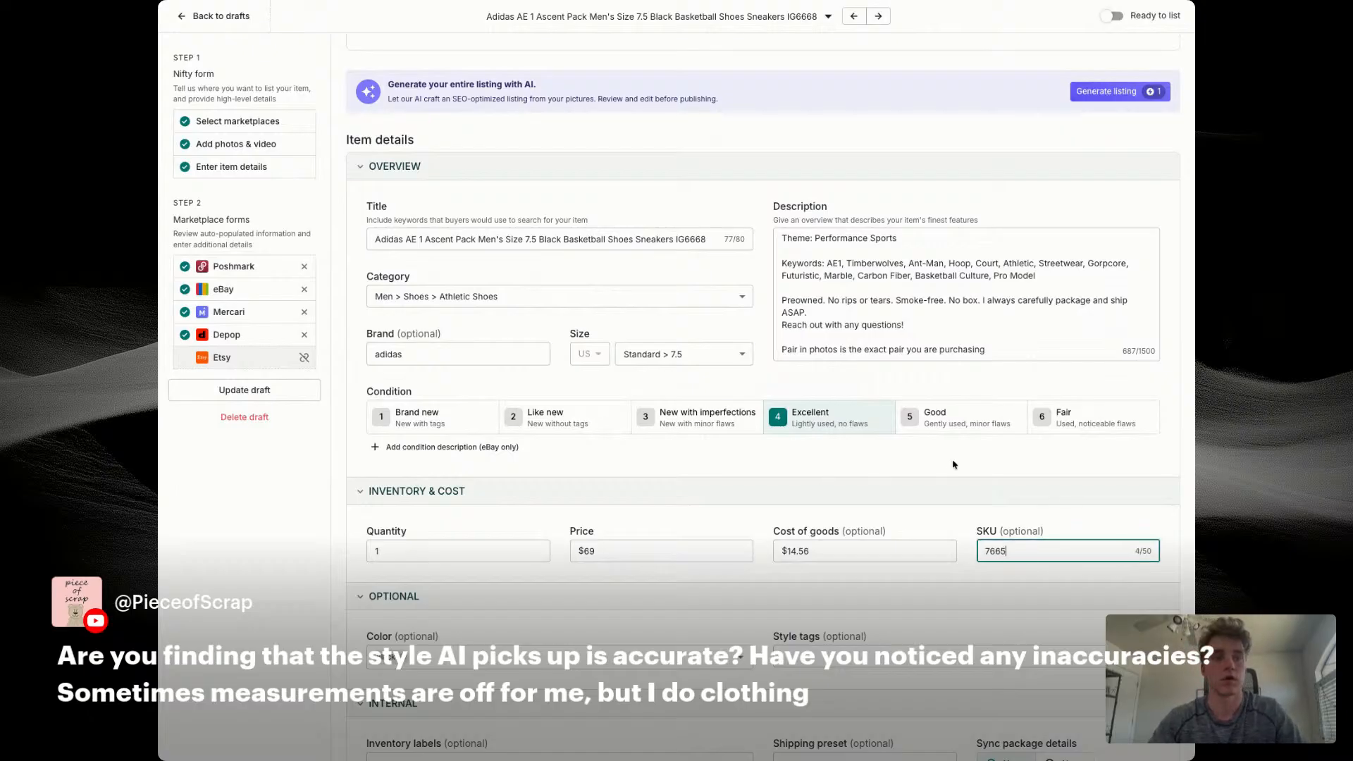
key("Tab")
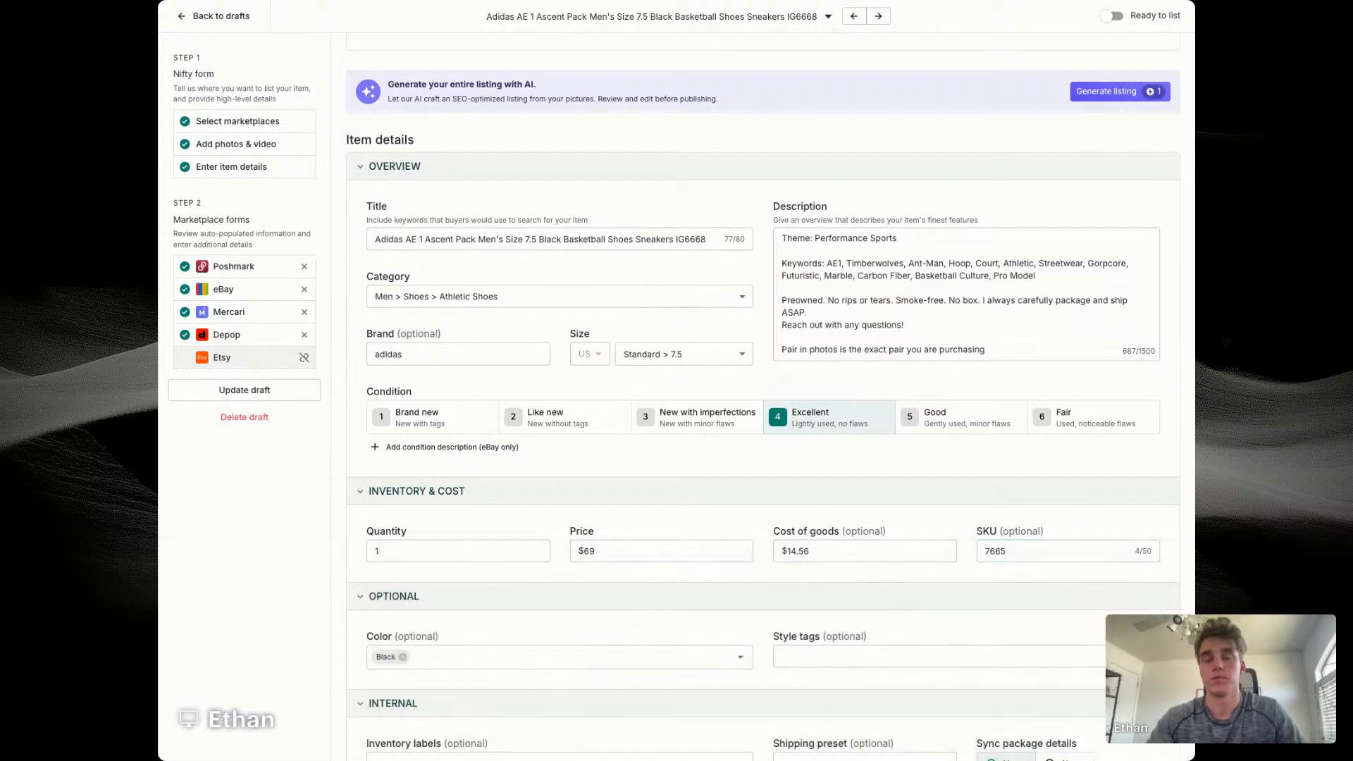
Step: Assign the eBay listing to the Men's Shoes store category
scroll(763, 395, "down", 3)
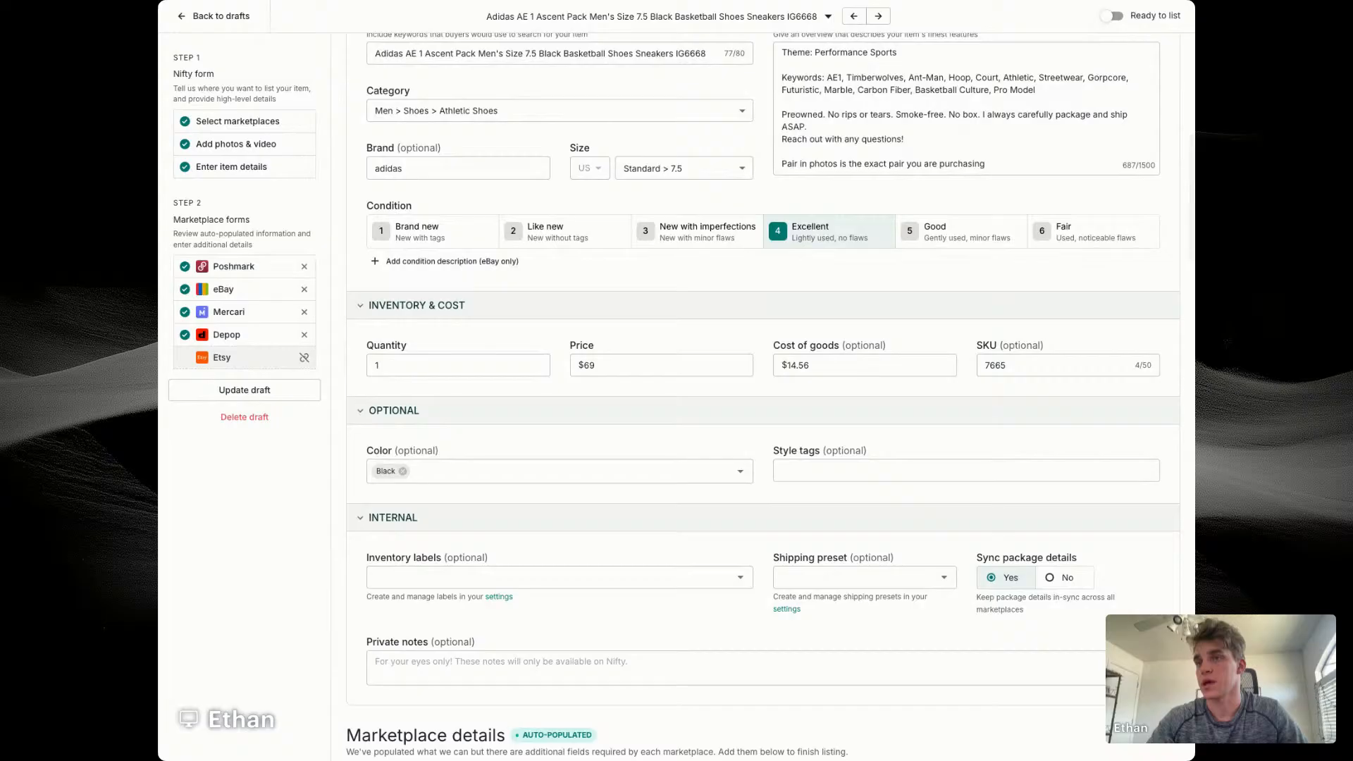
scroll(763, 394, "down", 6)
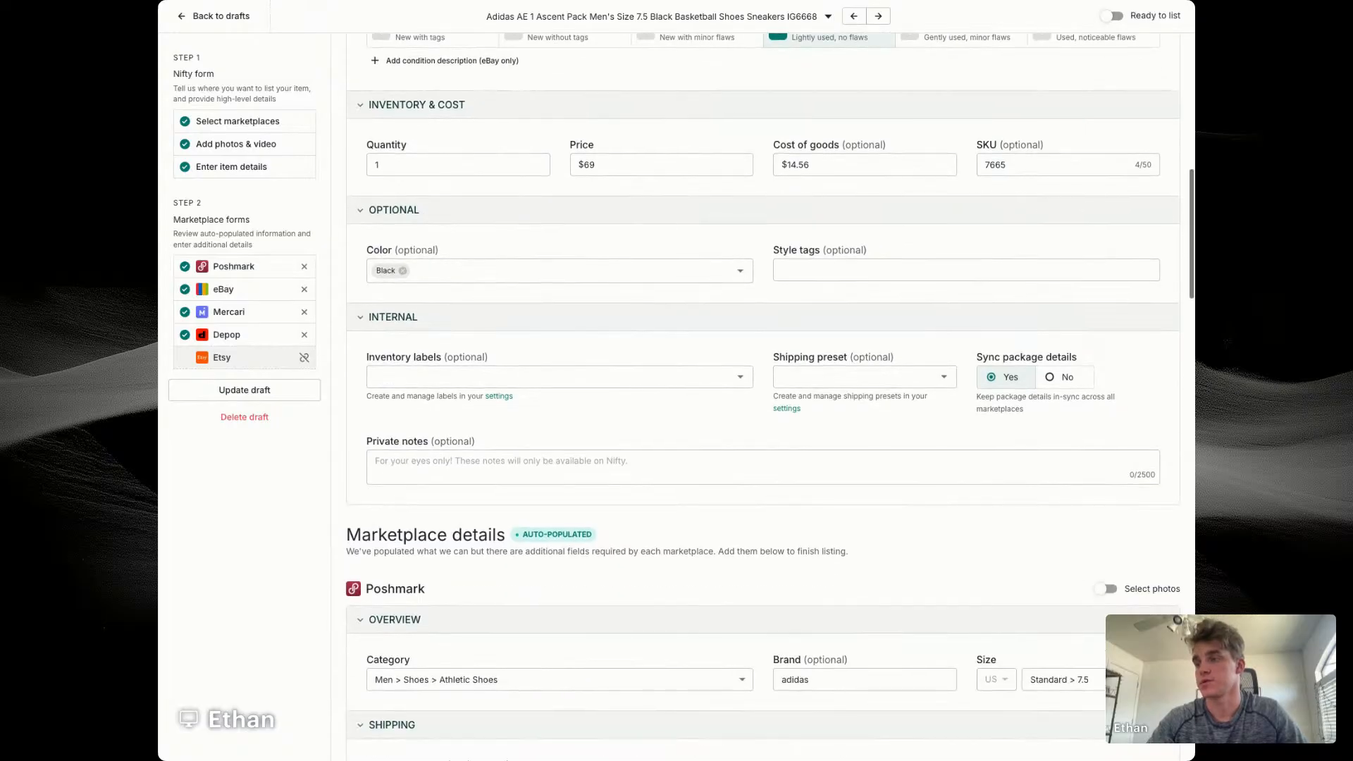
scroll(763, 394, "down", 3)
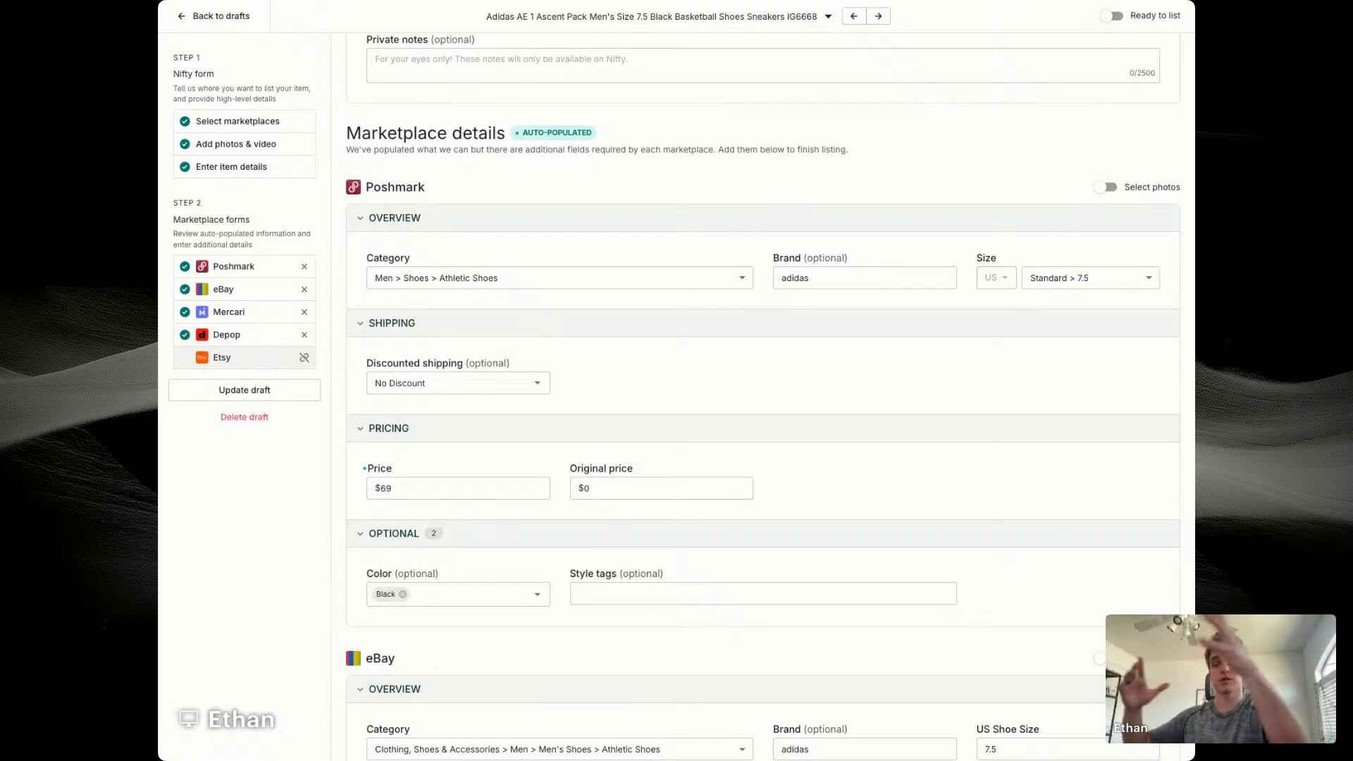
scroll(763, 394, "down", 5)
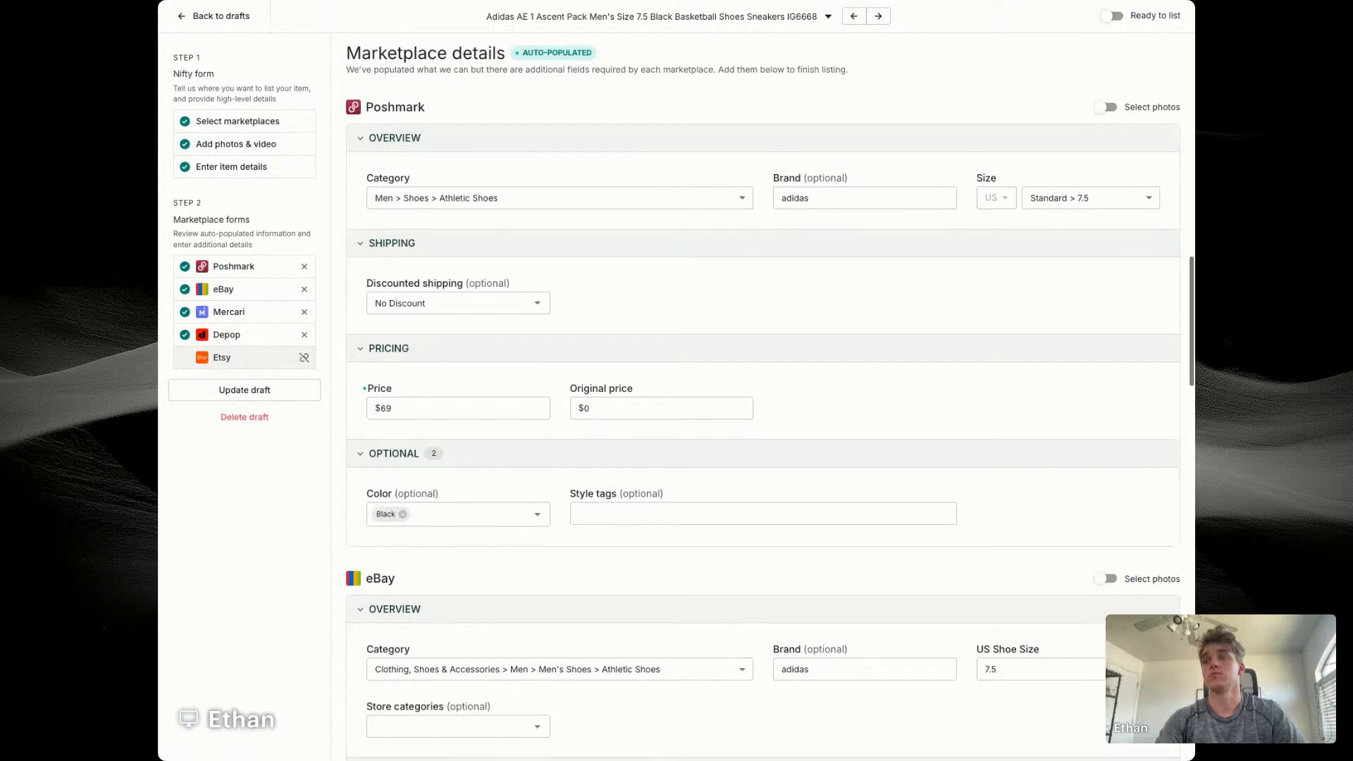
scroll(484, 304, "down", 3)
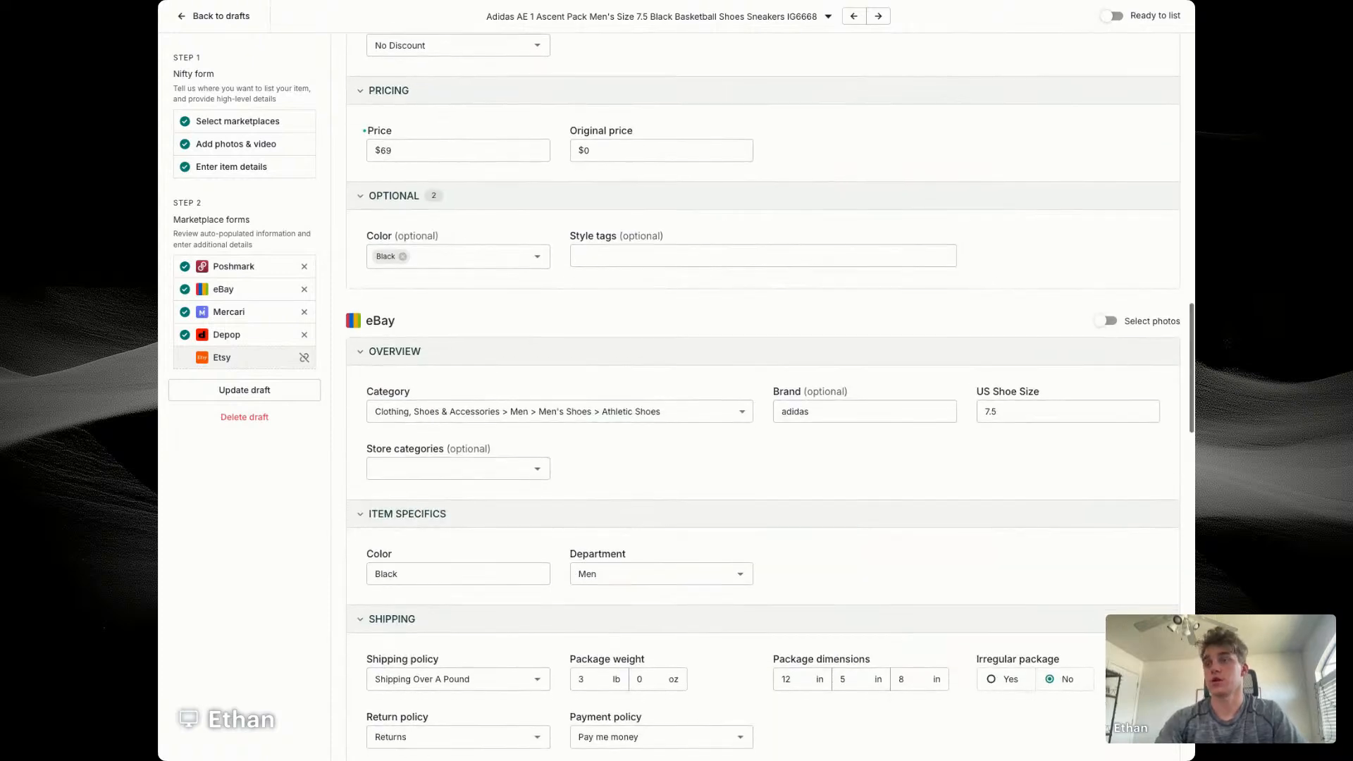
left_click(484, 304)
left_click(402, 348)
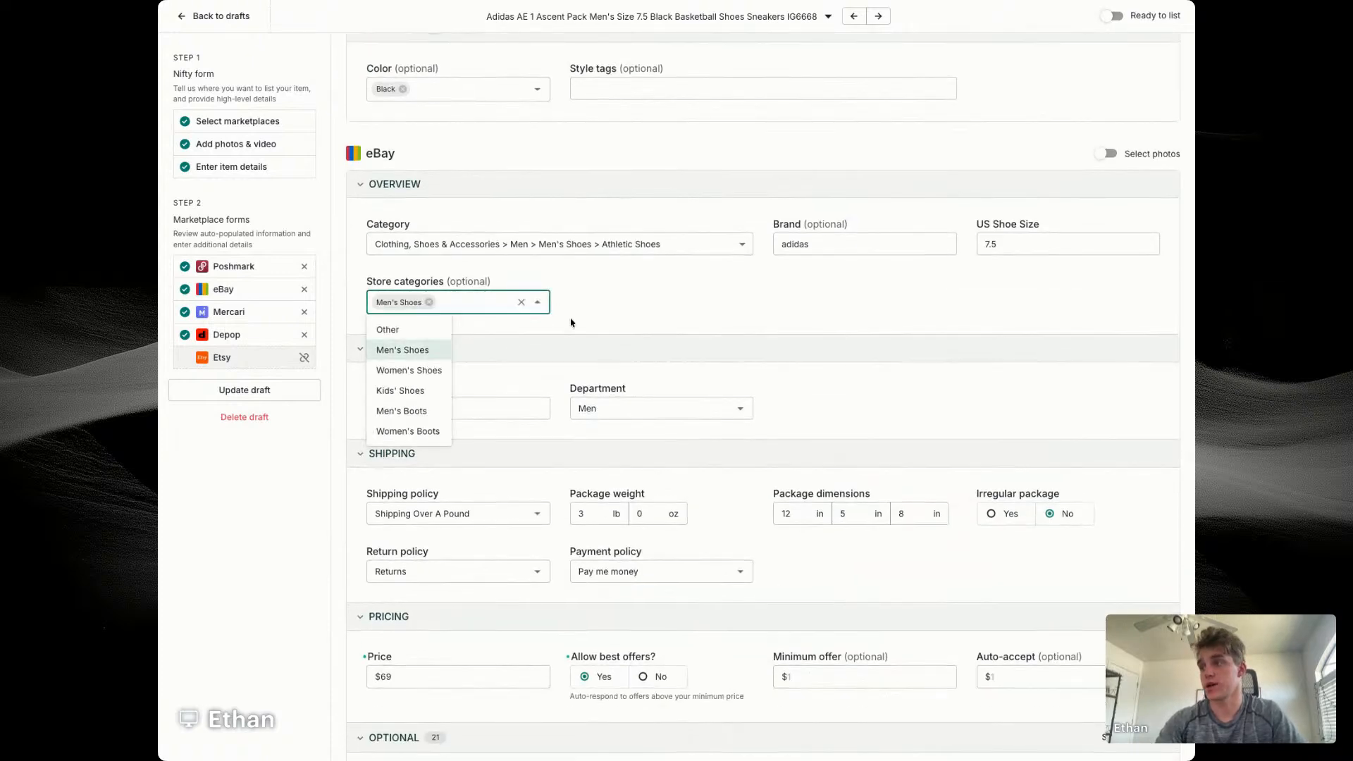
Step: Set the eBay minimum offer to $40 and the auto-accept price to $58
scroll(670, 334, "down", 5)
left_click(828, 344)
type("40")
key("Tab")
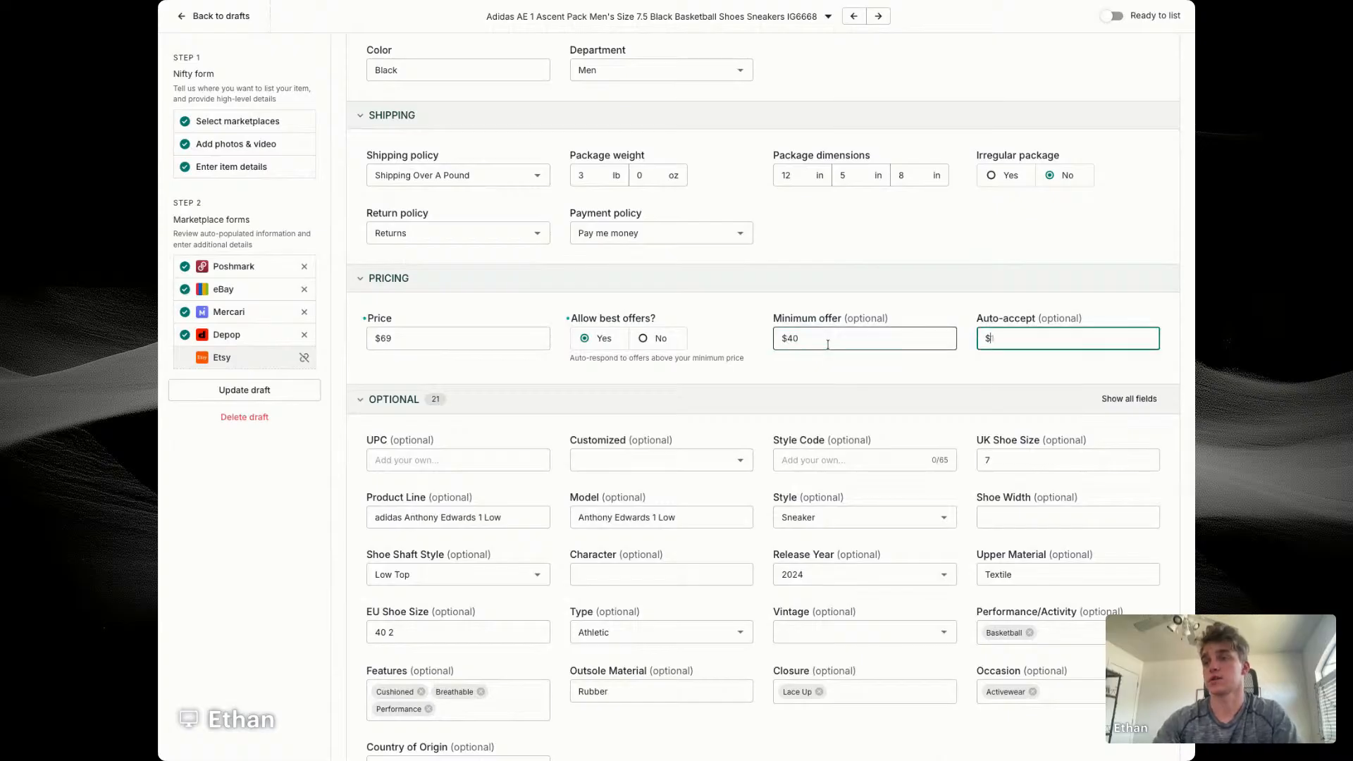
Step: Enter IG6668 as the style code in the eBay optional details
scroll(818, 394, "down", 1)
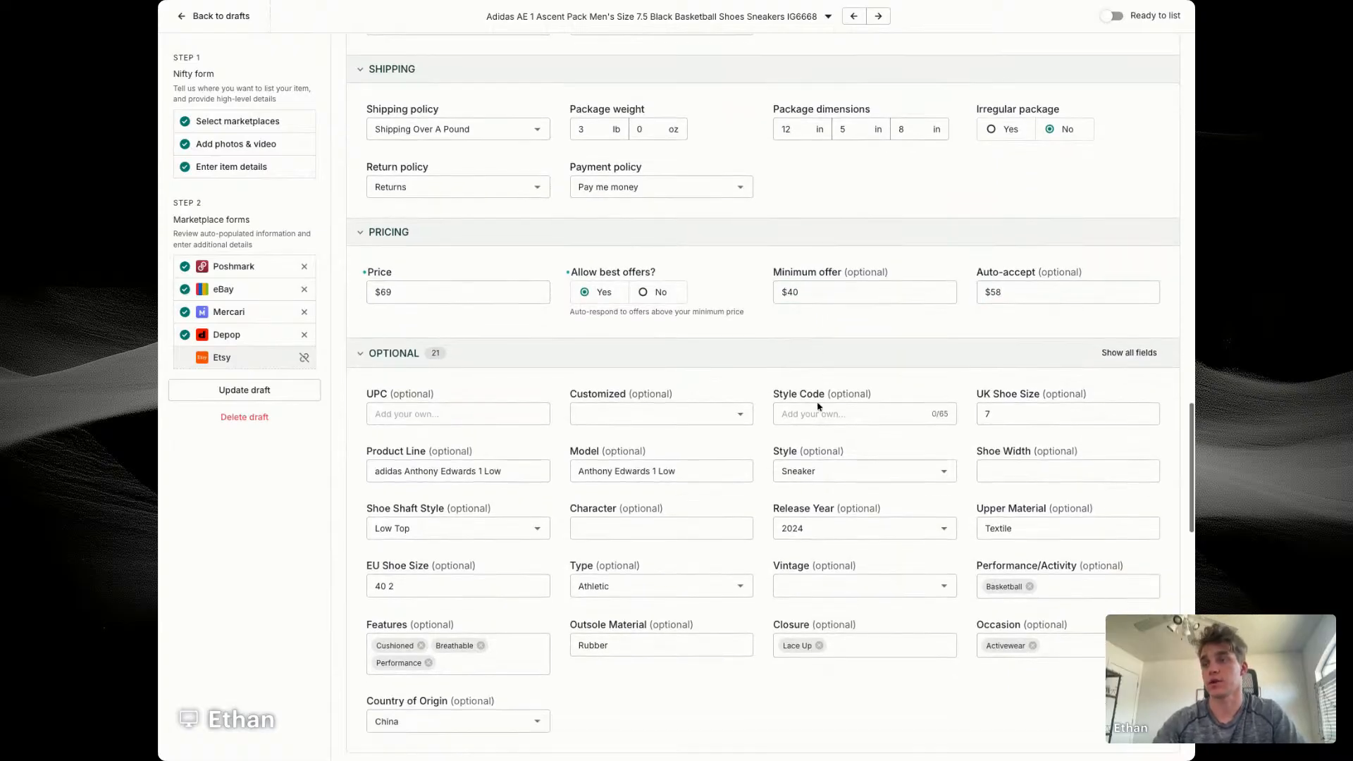
left_click(815, 417)
type("IG6668")
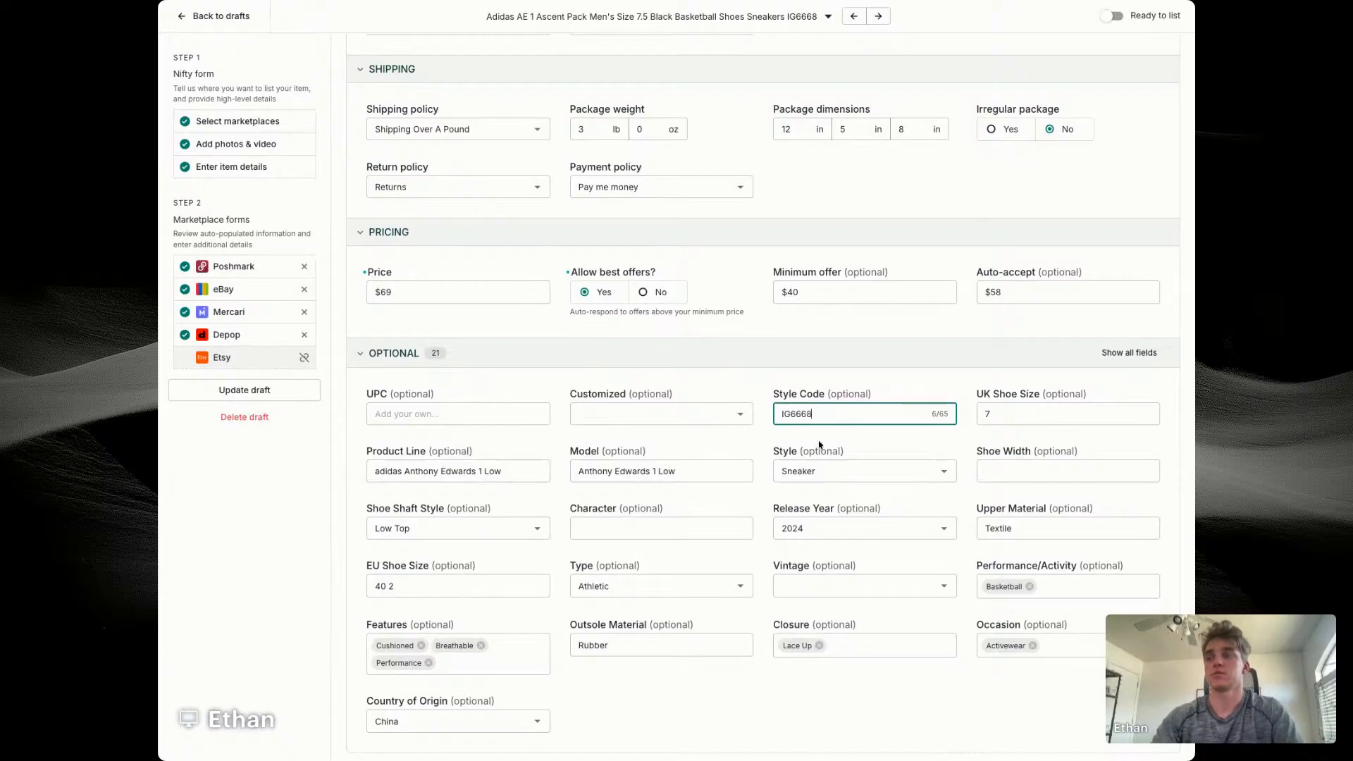
left_click(740, 441)
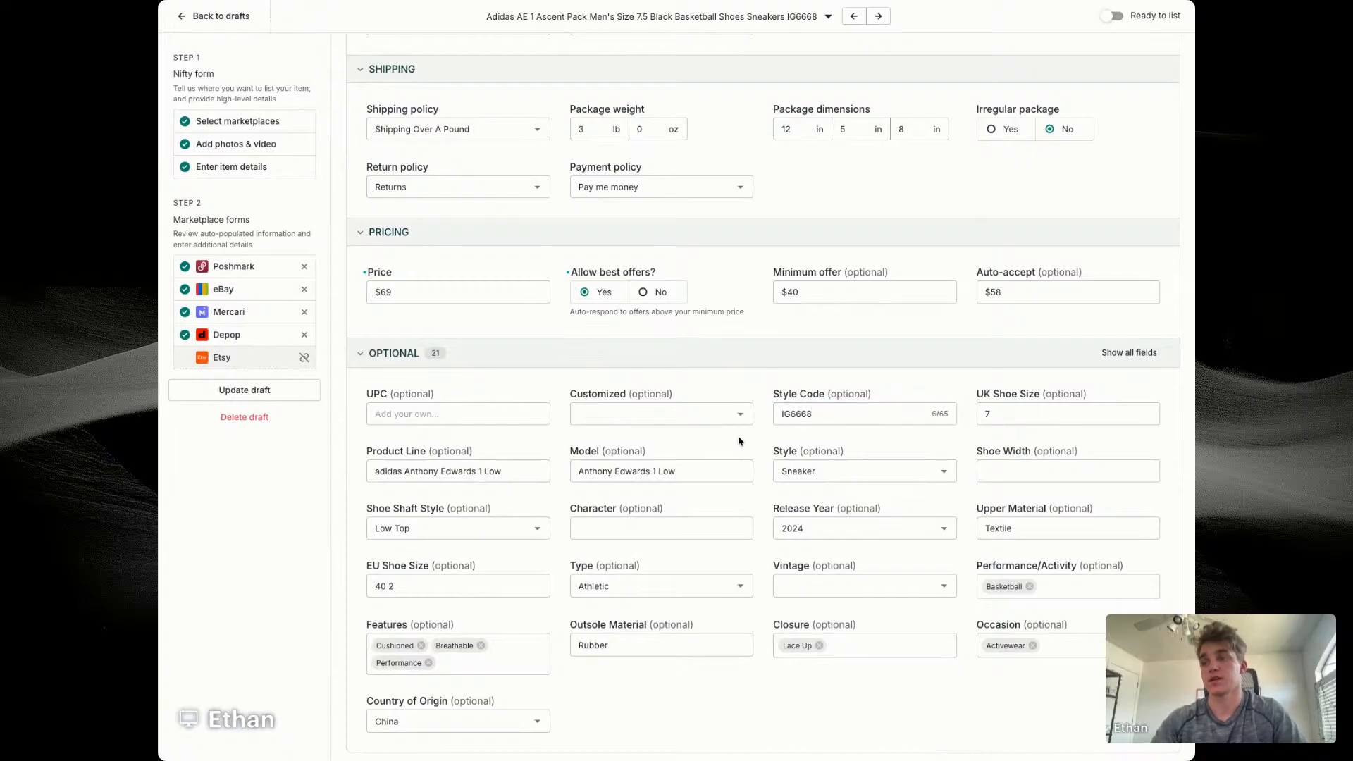
scroll(683, 473, "down", 8)
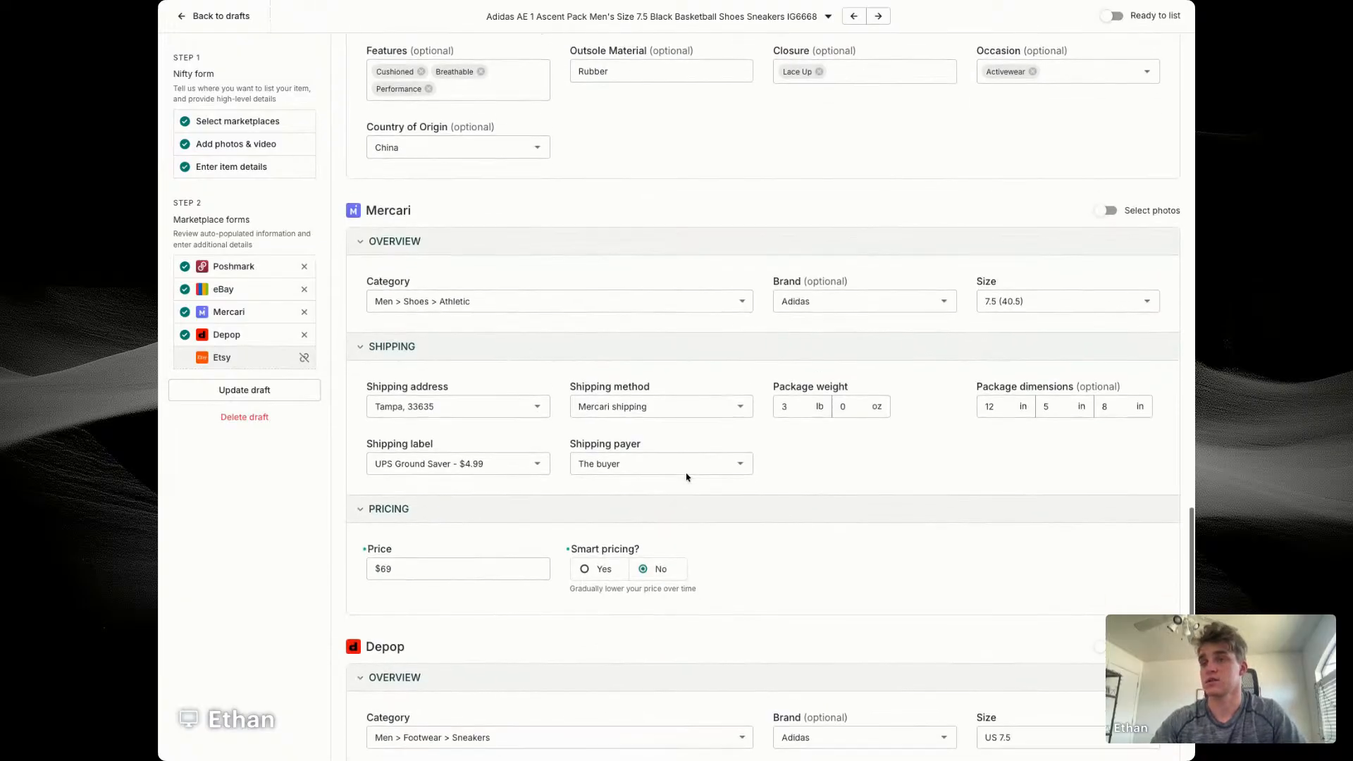
scroll(512, 273, "up", 3)
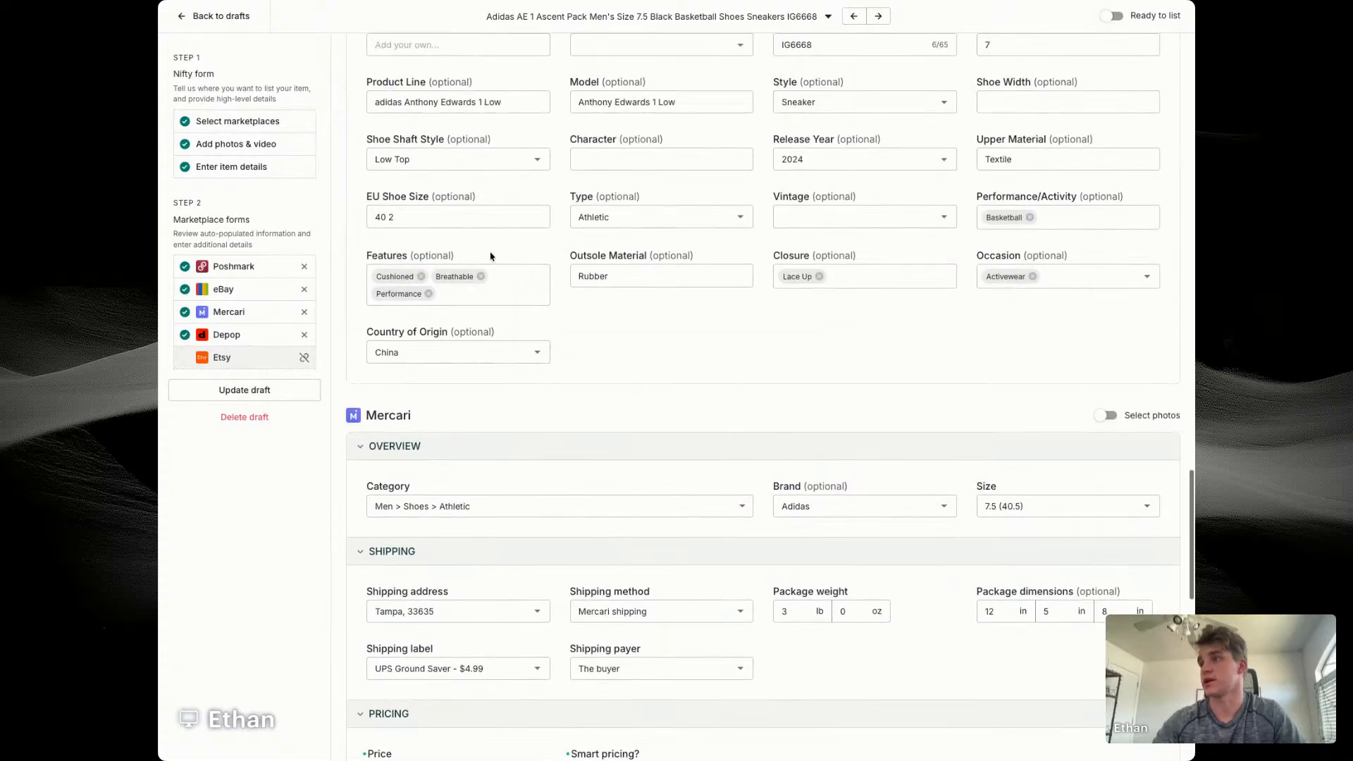
Step: Set the eBay EU shoe size to 40 2/3
left_click(410, 211)
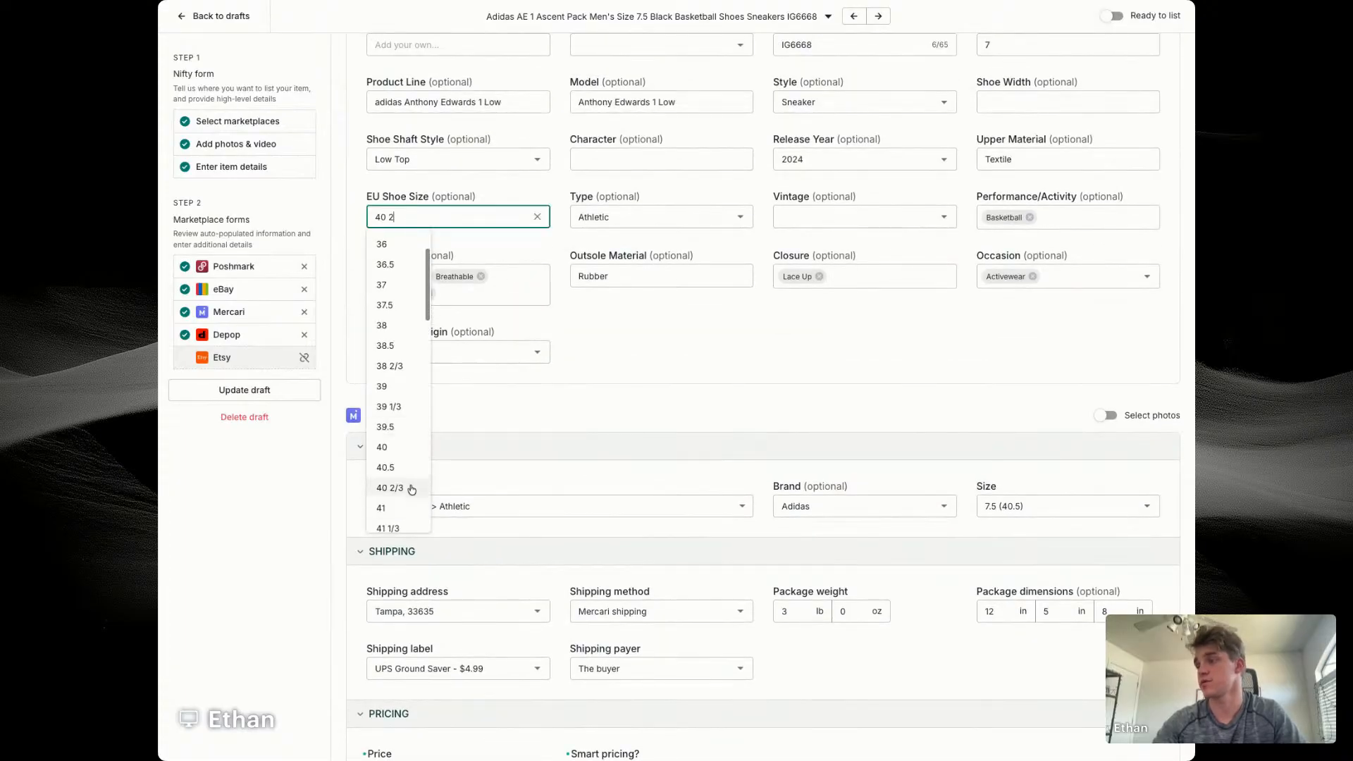
left_click(395, 487)
Step: Customize the Depop photos, swapping the inner-shoe photo for the size-label photo, and save the draft
scroll(704, 347, "down", 7)
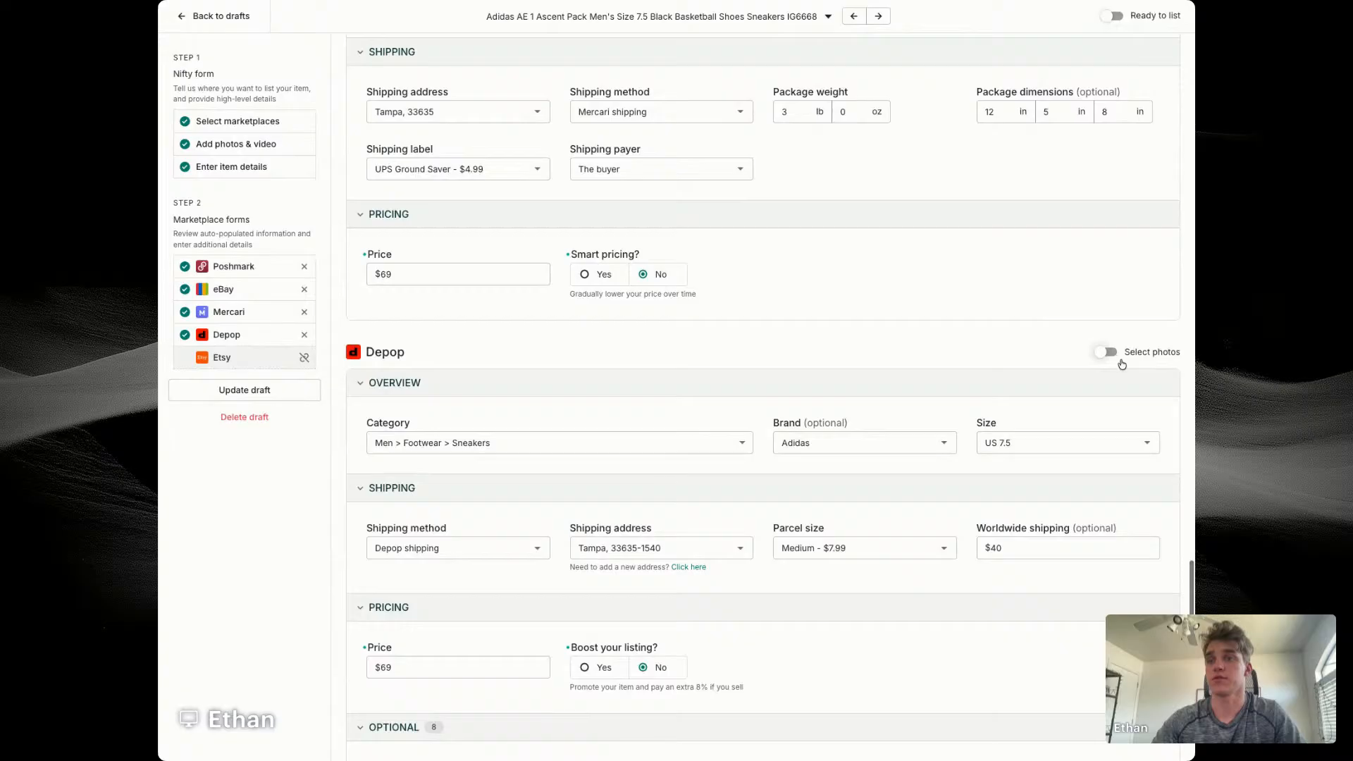
left_click(1106, 353)
left_click(680, 460)
left_click(437, 523)
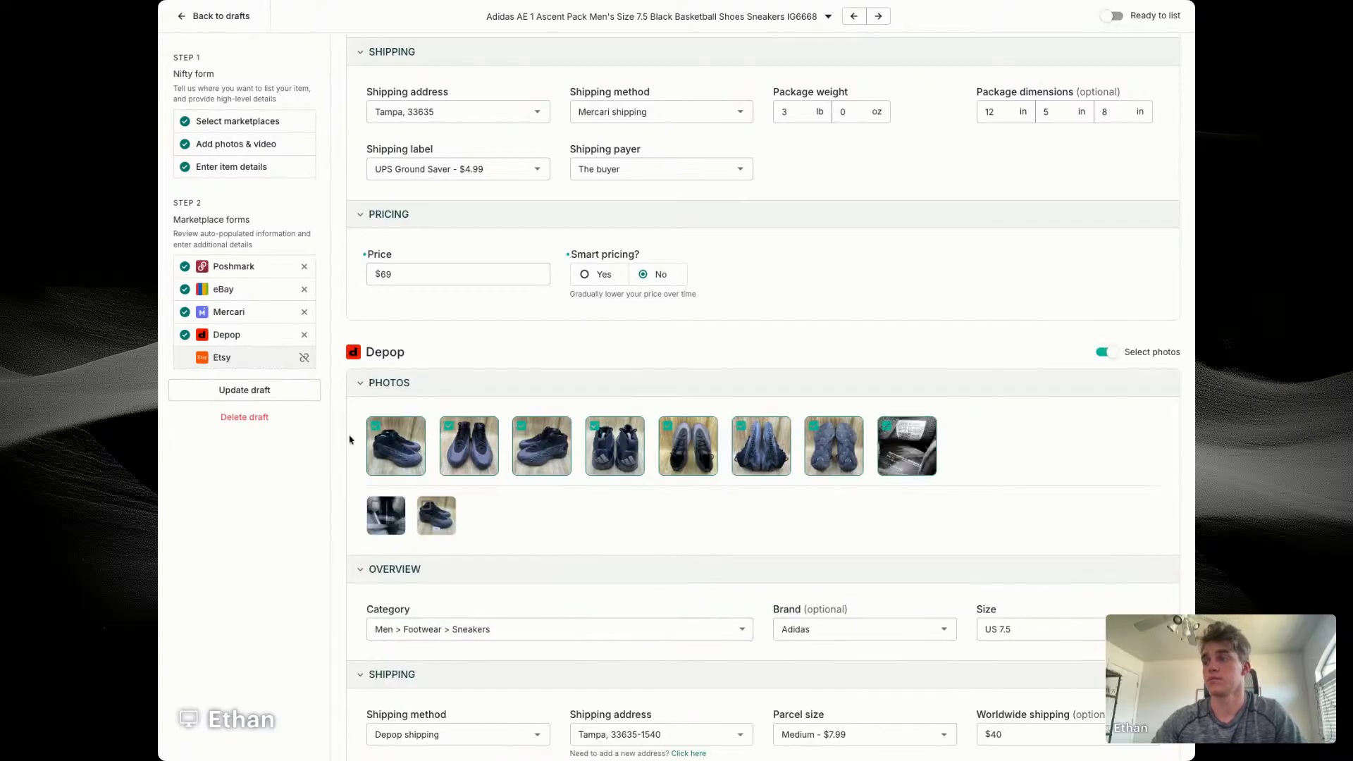
left_click(263, 387)
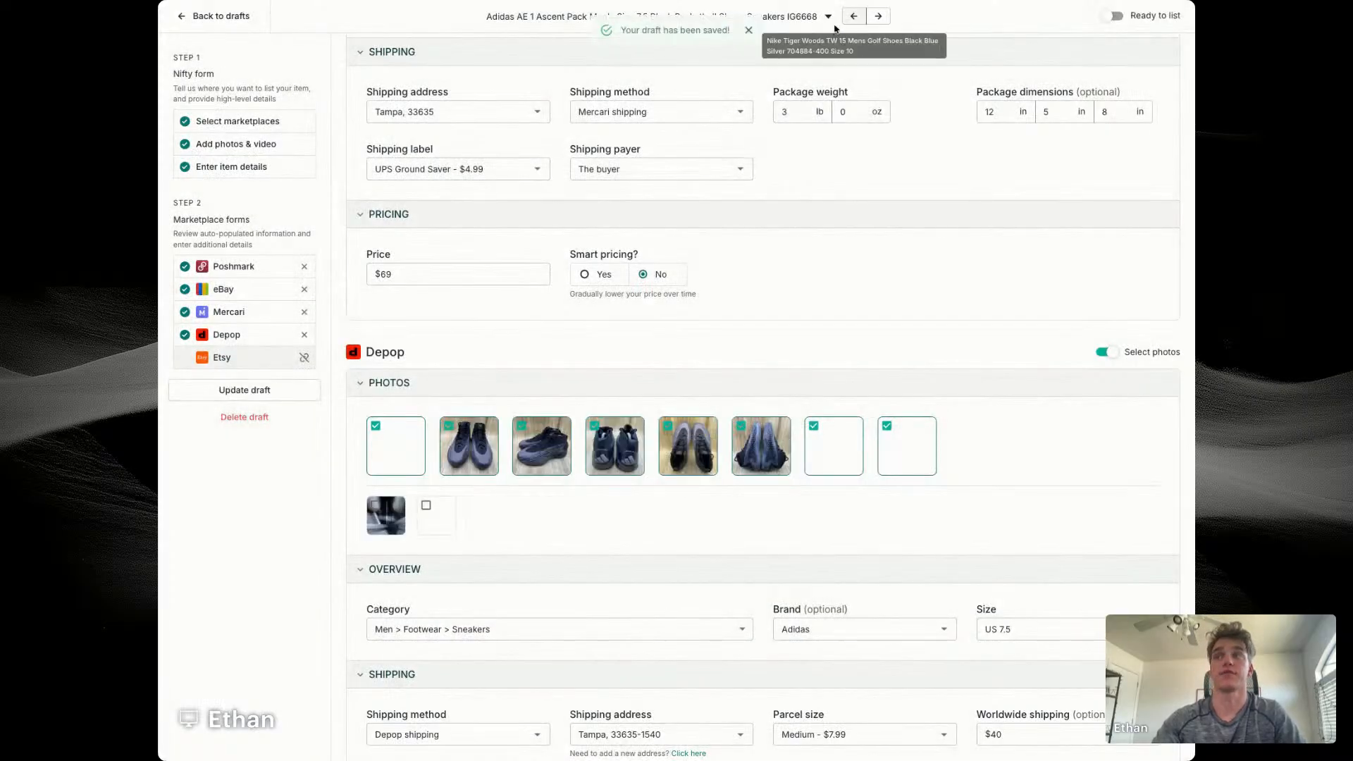
Step: Open the Nike Tiger Woods TW 15 draft and select the style code 704884-400 in its title
left_click(853, 17)
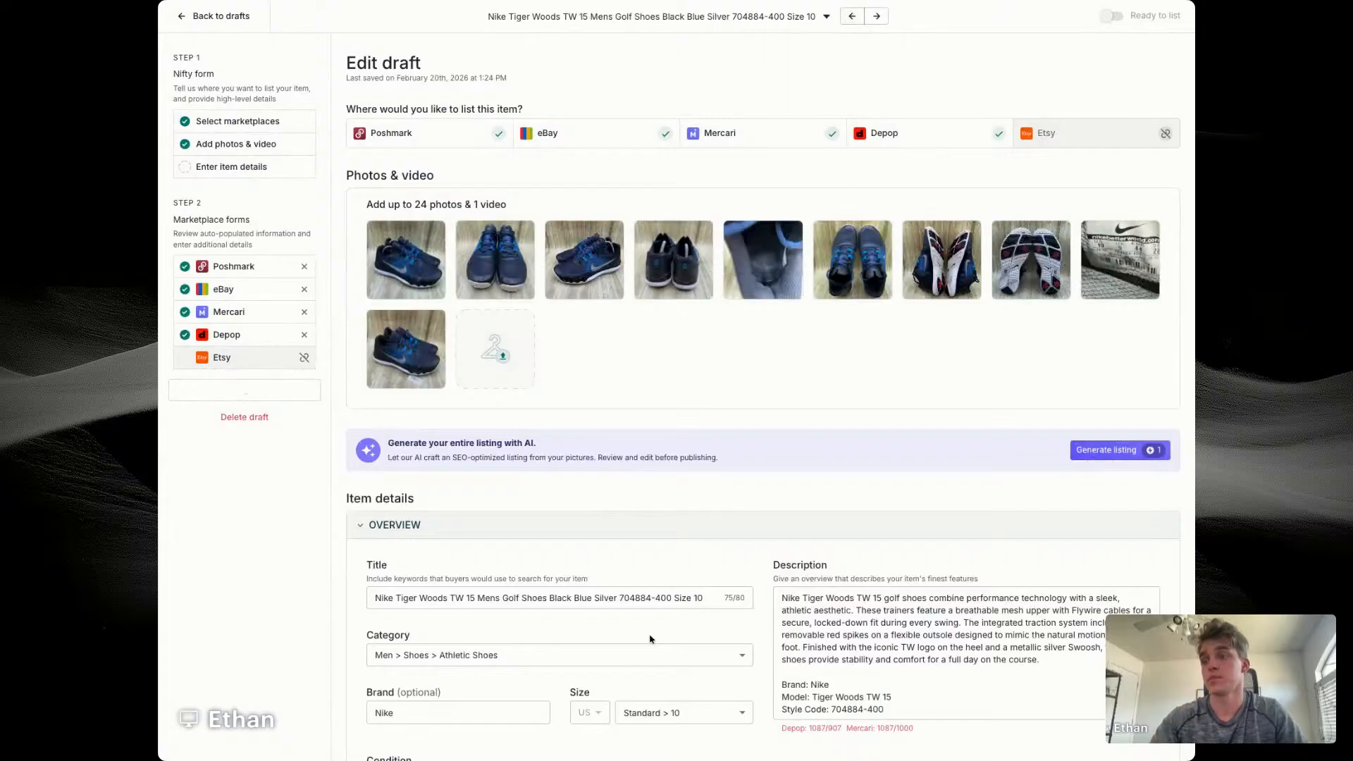
left_click(620, 598)
left_click_drag(621, 599, 672, 600)
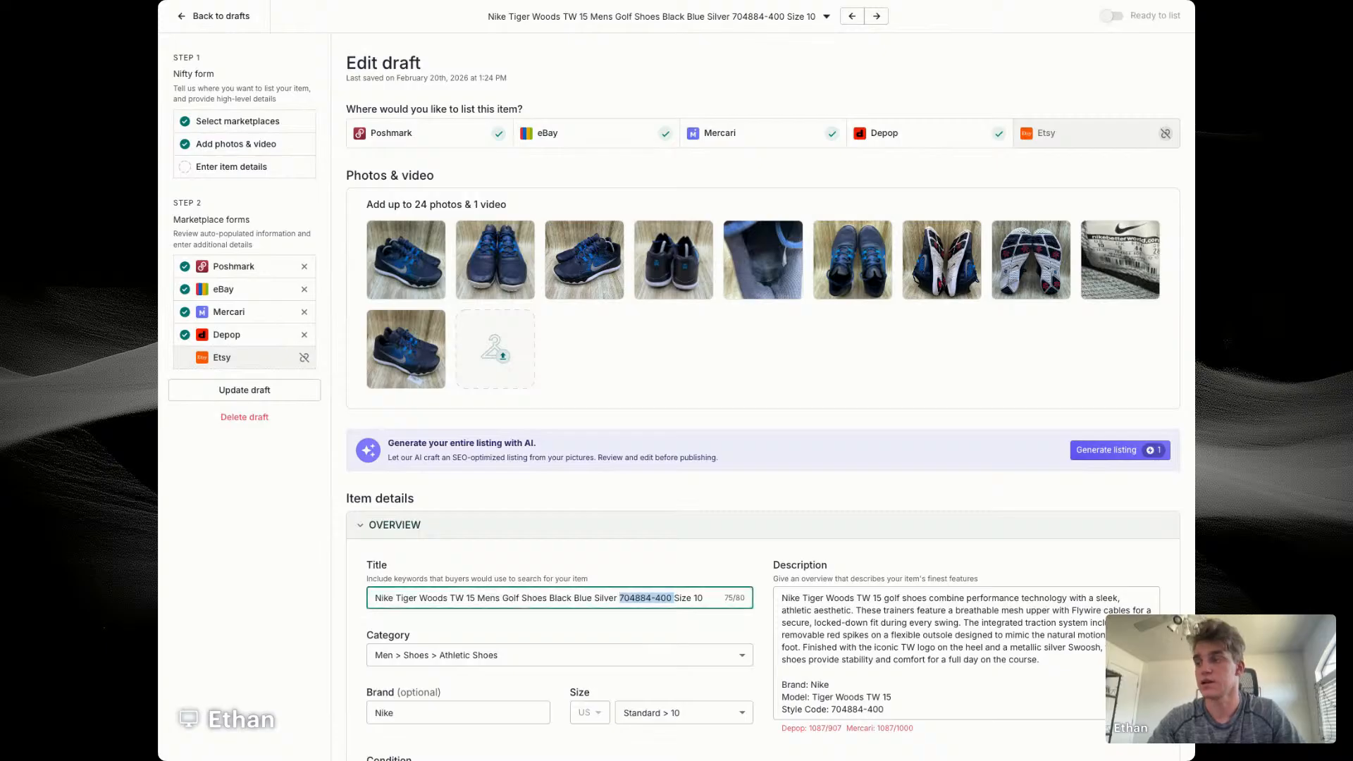
Step: Reword the title to "Nike Tiger Woods TW 15 Men's Size 10 Golf Shoes Black Blue Silver 704884-400"
left_click(488, 598)
type("'")
key("Right")
type("S")
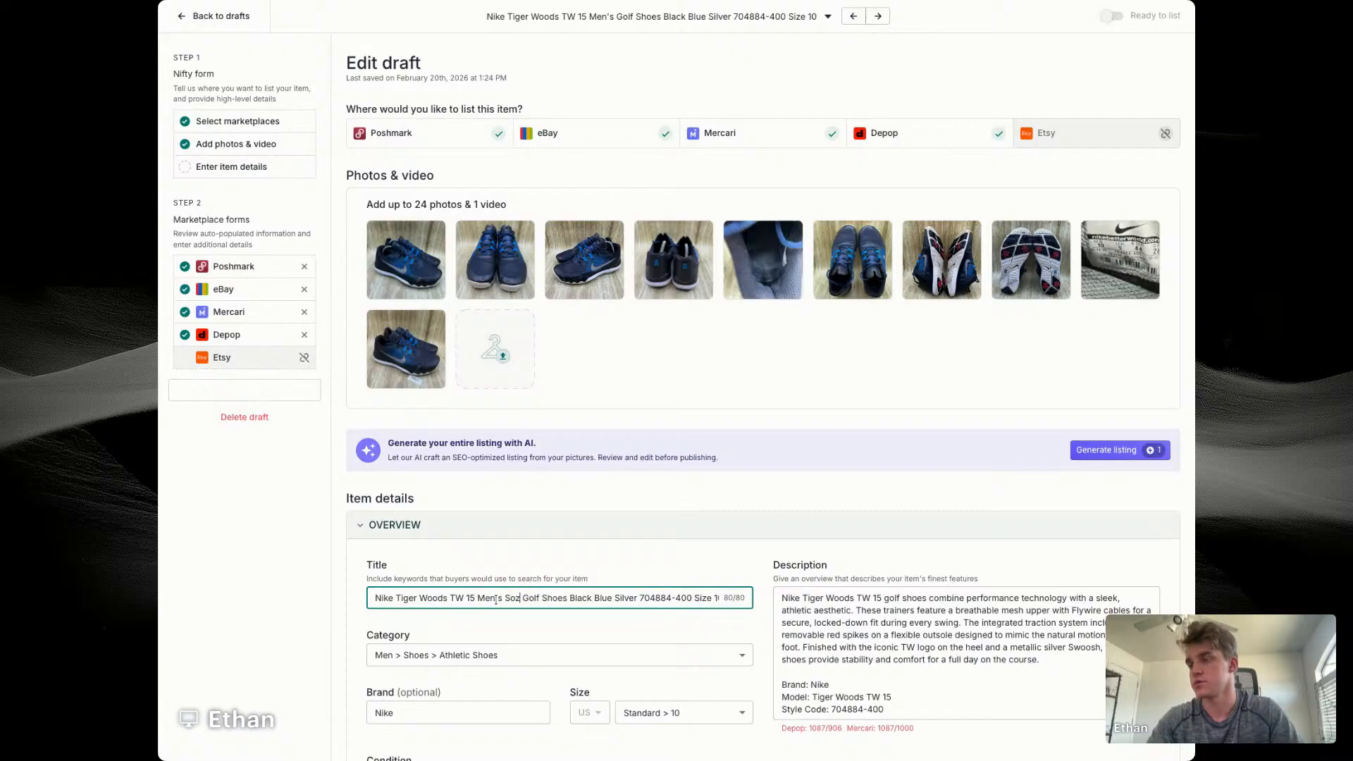
type("ize 10")
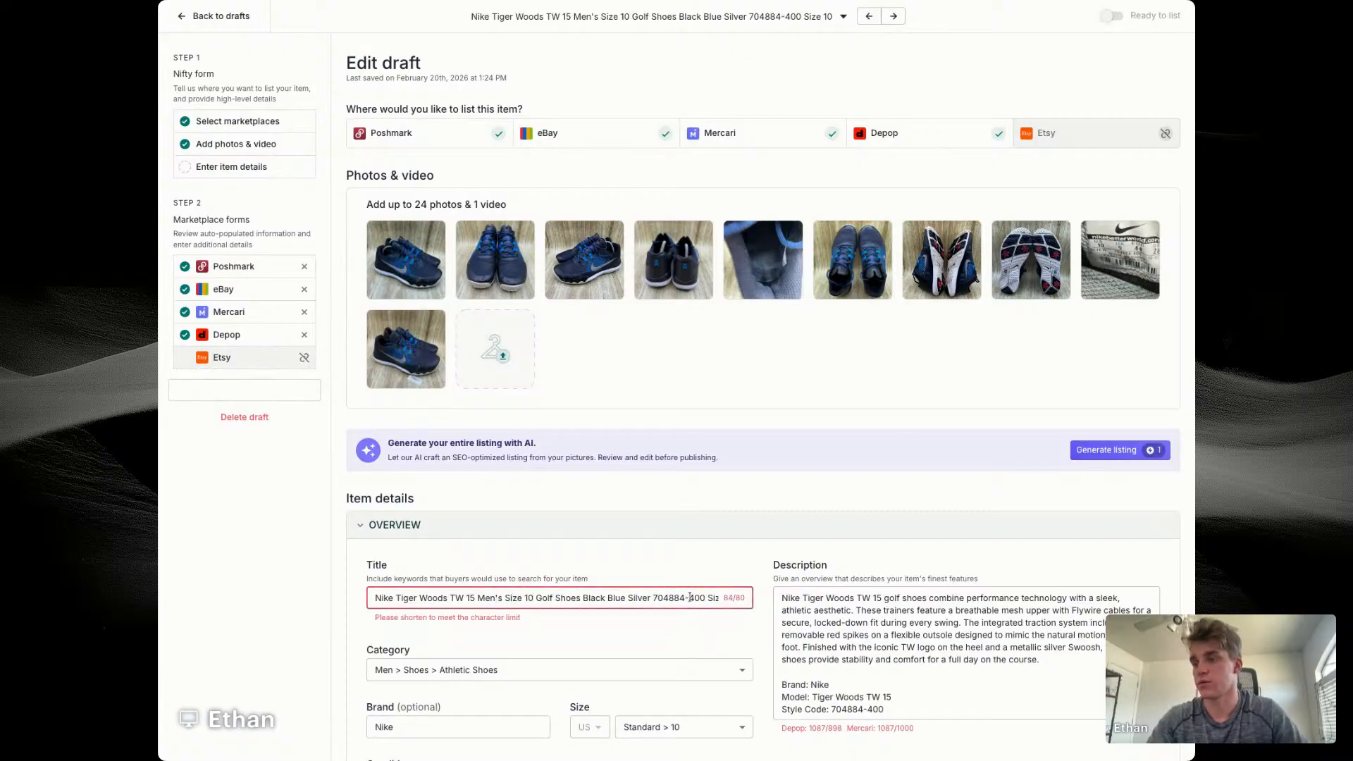
left_click(709, 598)
key("BackSpace")
key("BackSpace")
key("BackSpace")
key("BackSpace")
key("BackSpace")
key("BackSpace")
key("BackSpace")
key("BackSpace")
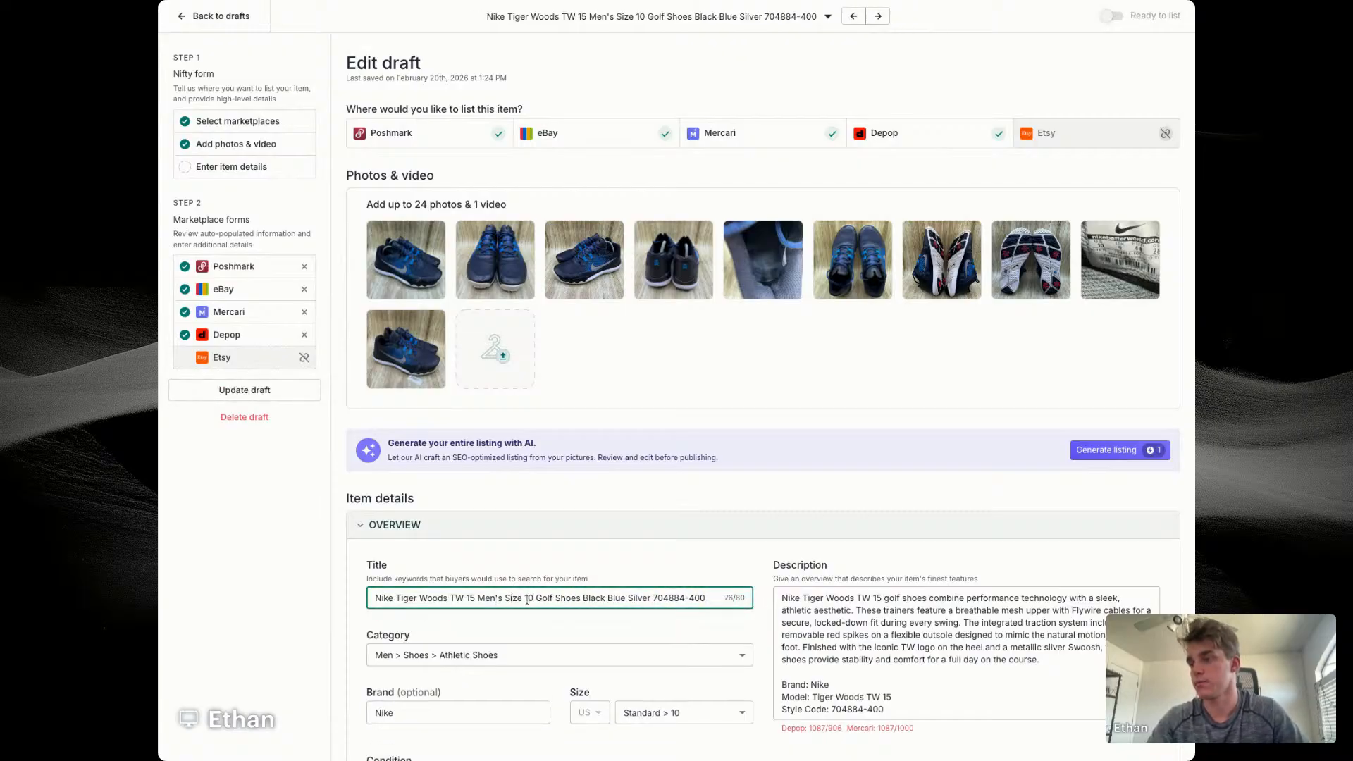
Step: Replace the description's opening paragraph with the full title, followed by a blank line
triple_click(534, 599)
key("ctrl+c")
triple_click(951, 612)
key("ctrl+v")
key("Return")
key("Return")
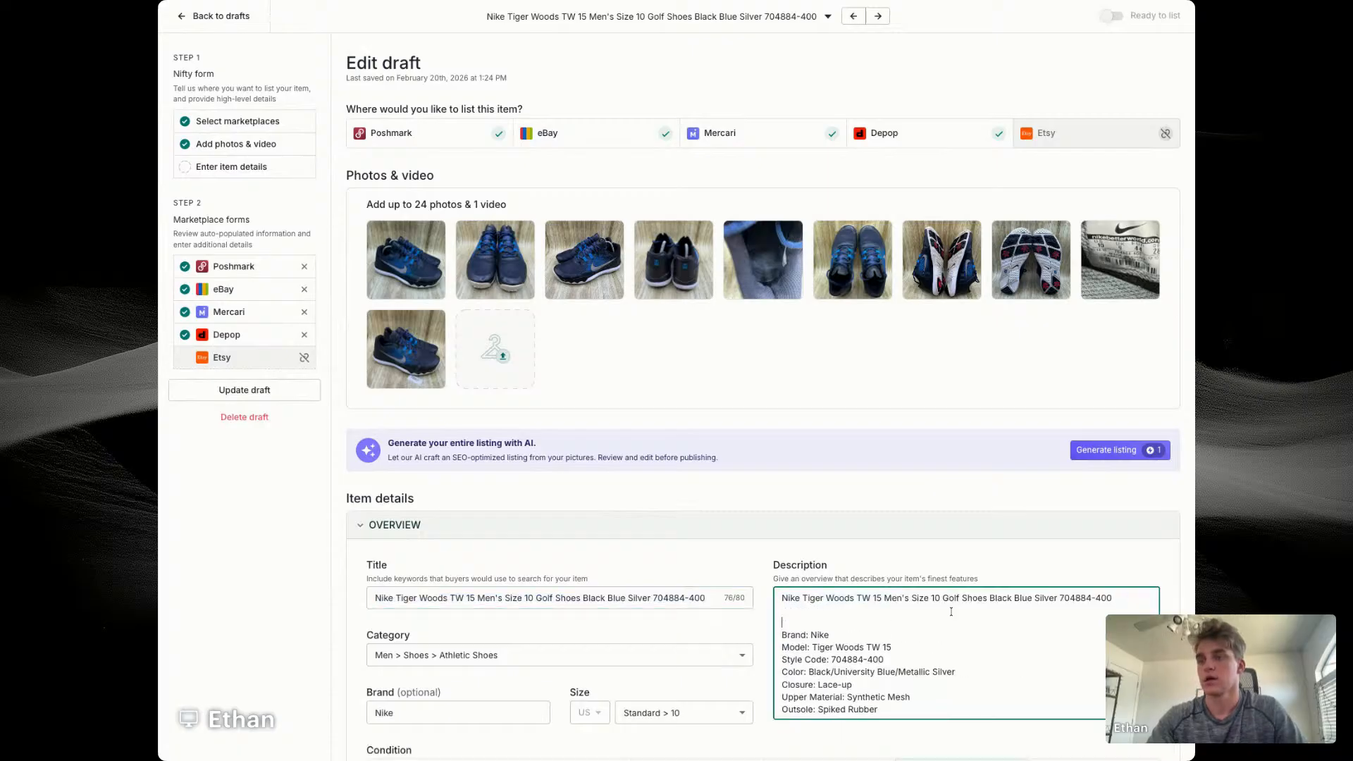
Step: Add the note "Missing Cleats/Needs replacement On Midsole" above the brand line in the description
type("Missing Cleats On Midsole")
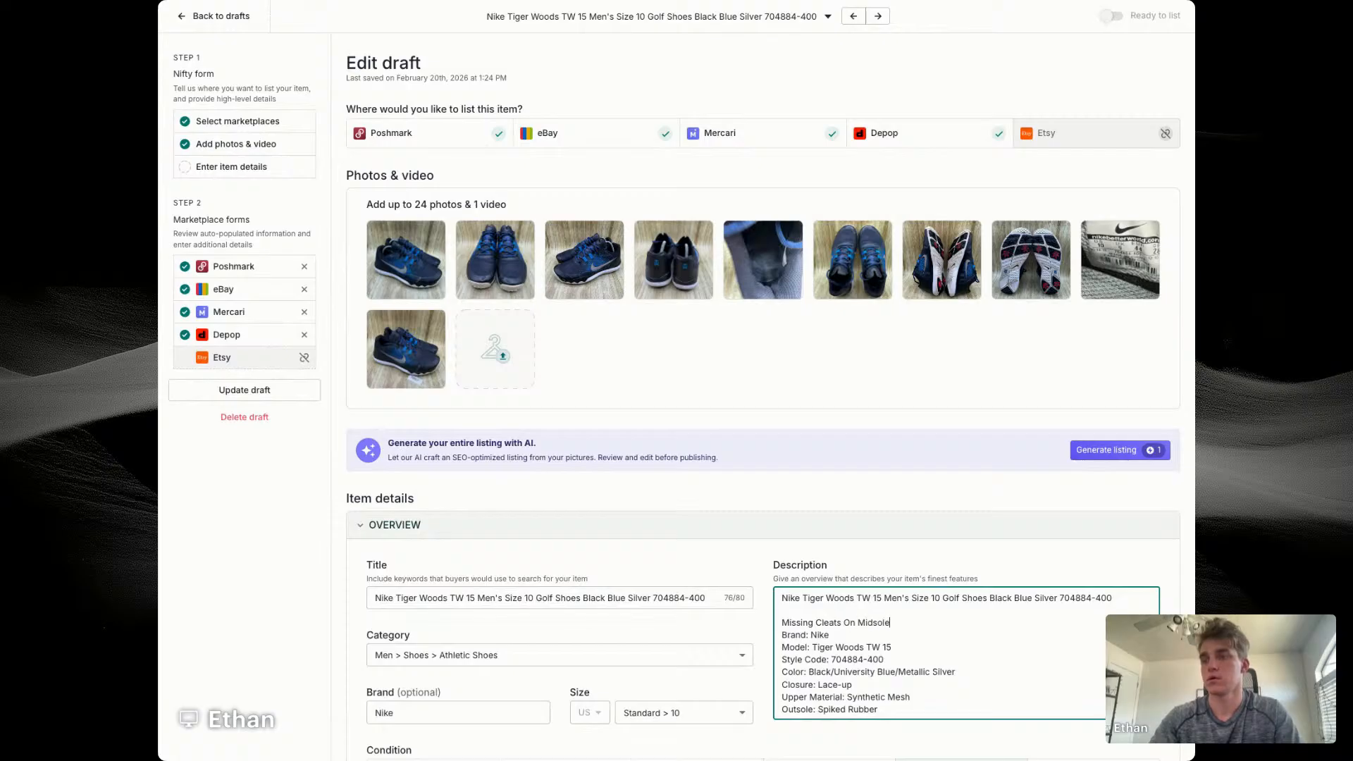
type("/replac")
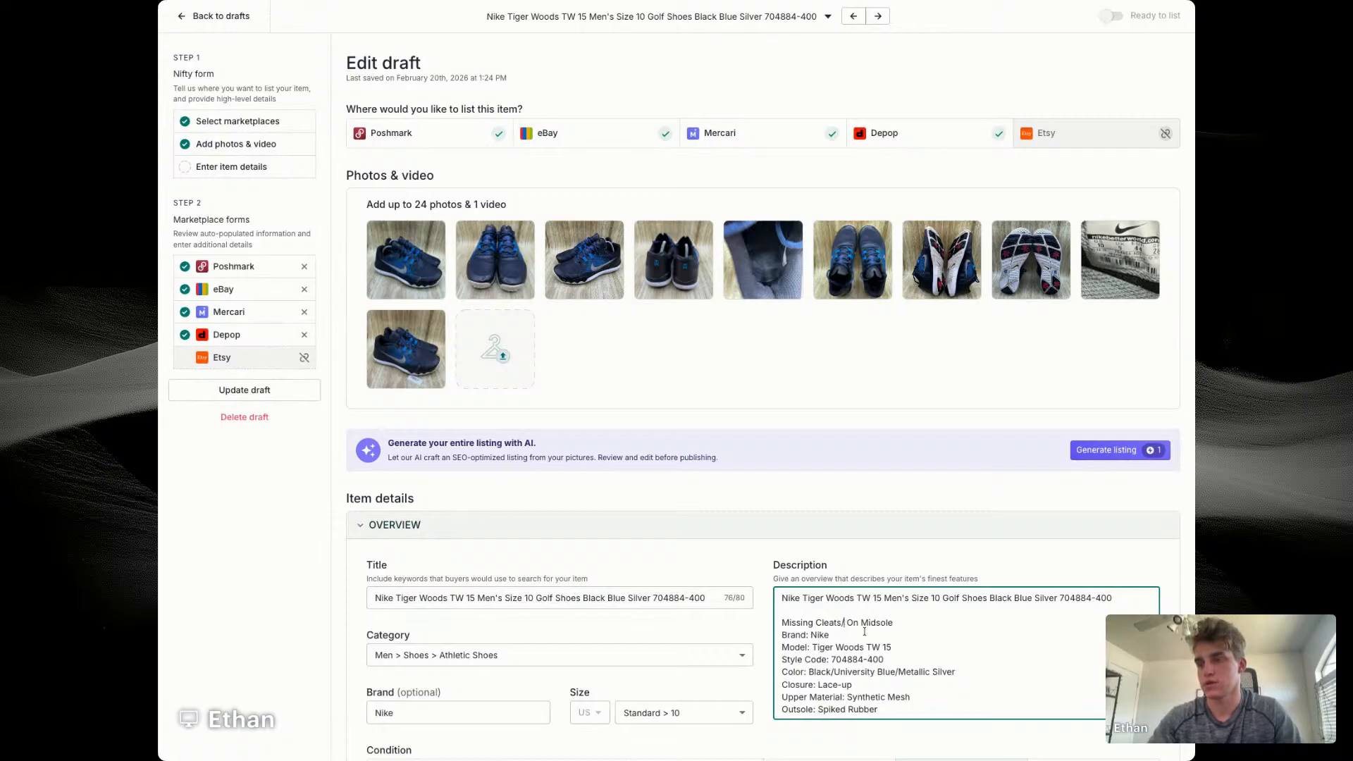
type("e")
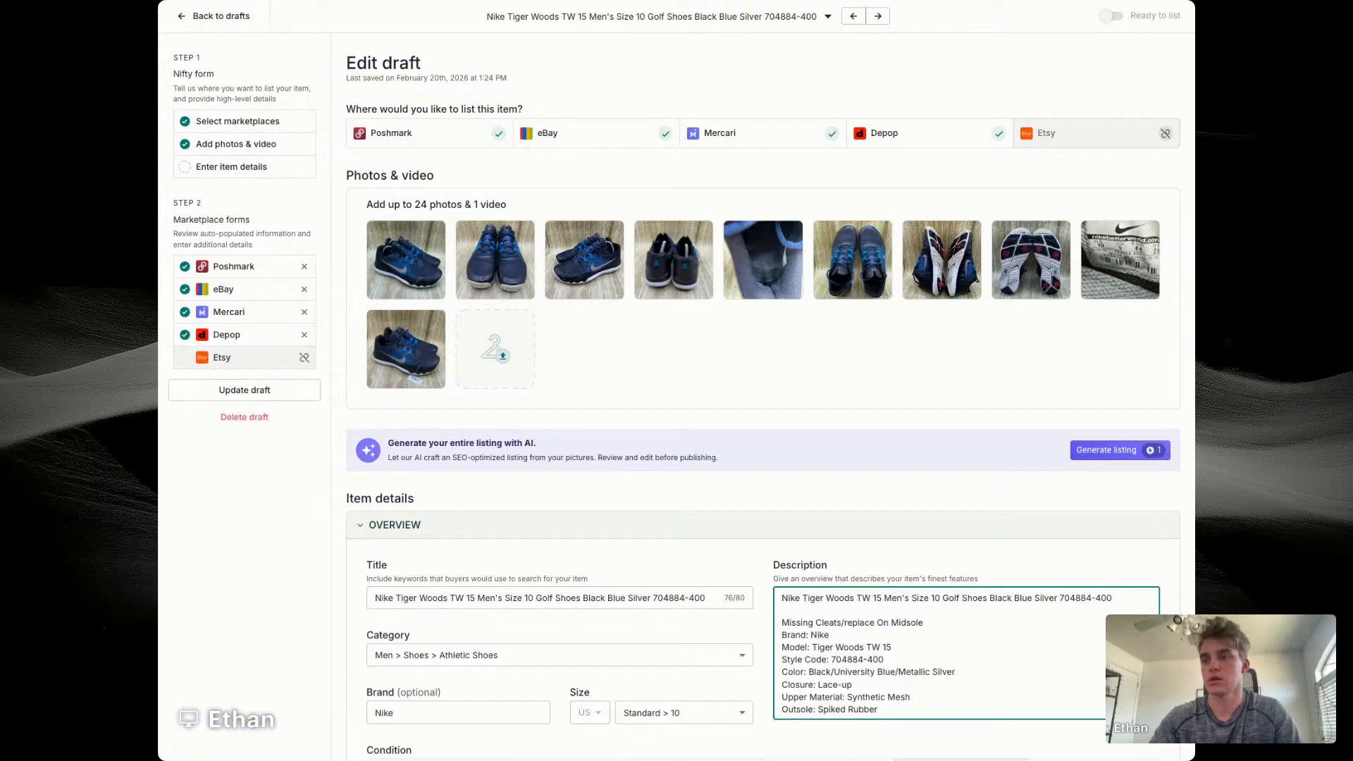
type("Needs ")
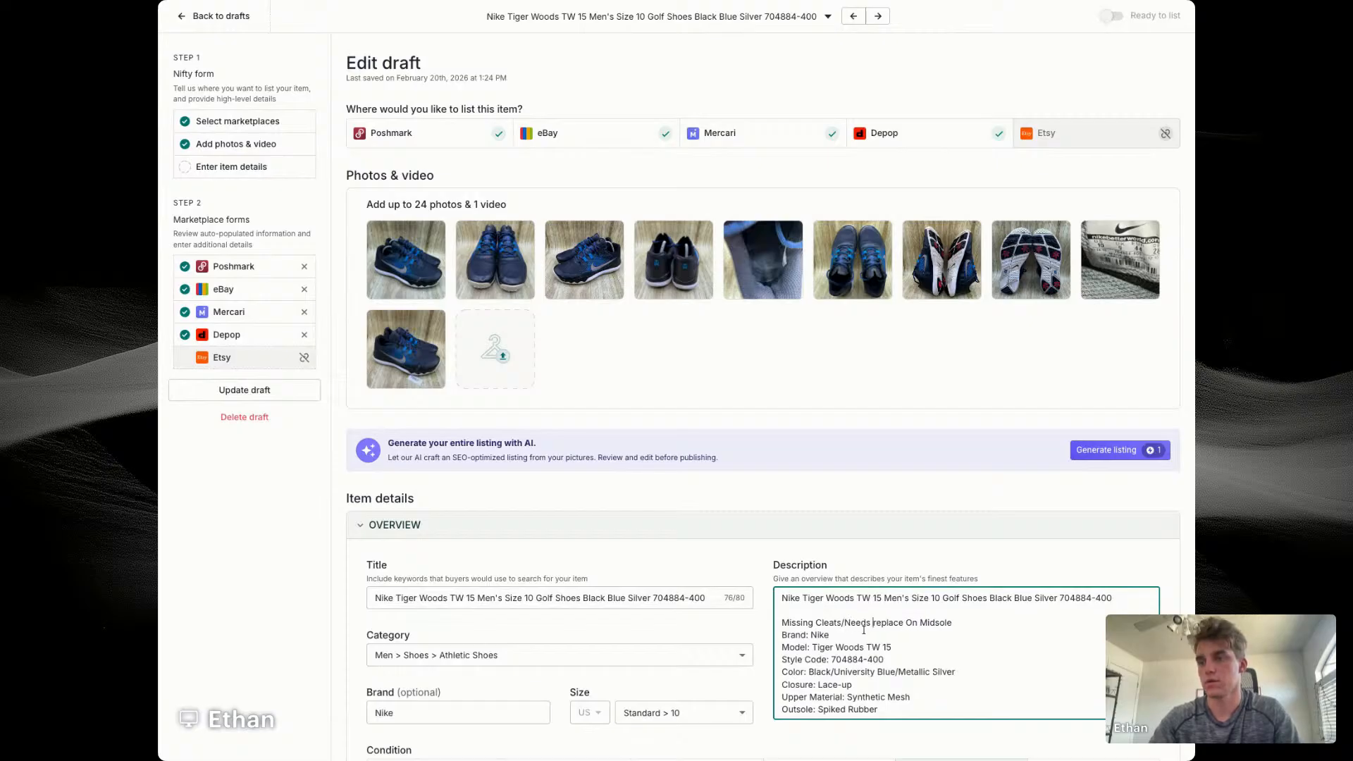
type("ment")
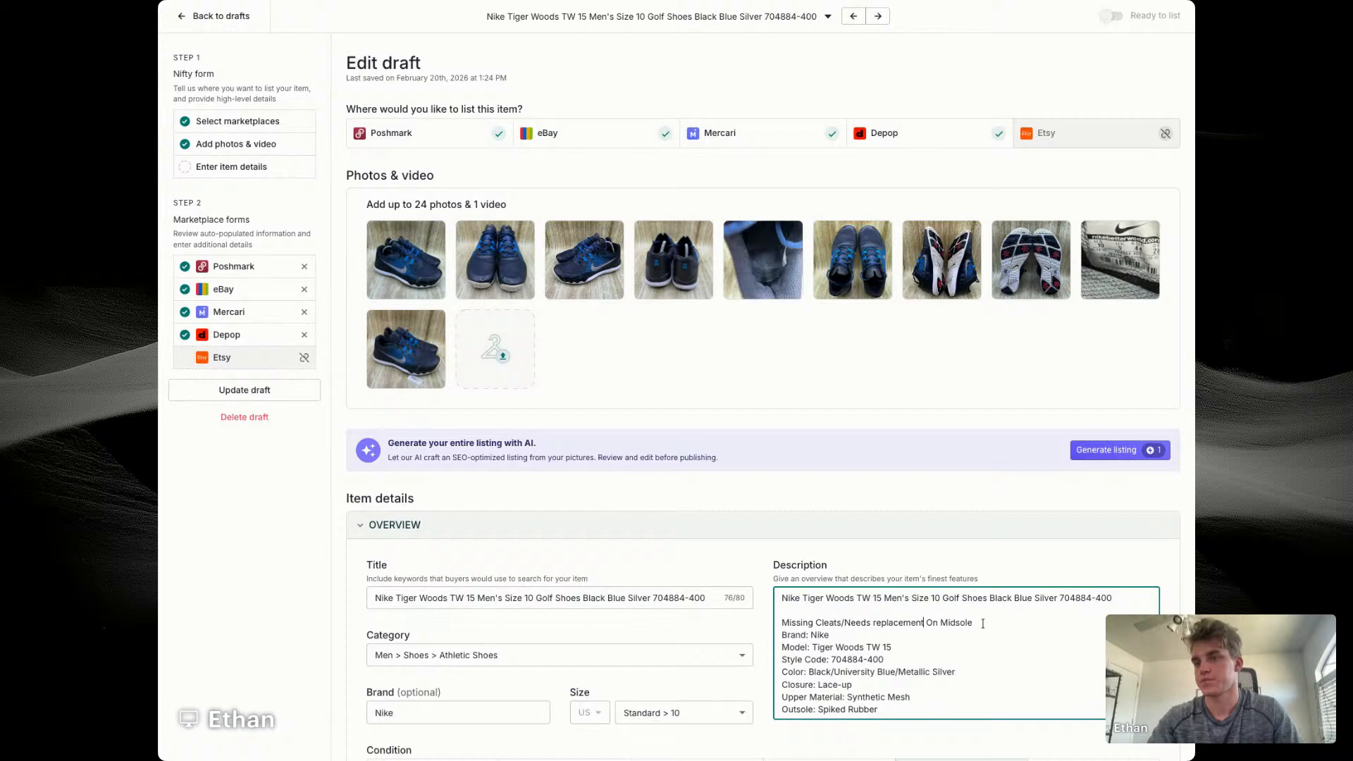
Step: Set the item's price to $49, cost of goods to $14.03 and SKU to 7667
scroll(987, 625, "down", 3)
scroll(986, 625, "up", 3)
scroll(936, 507, "down", 5)
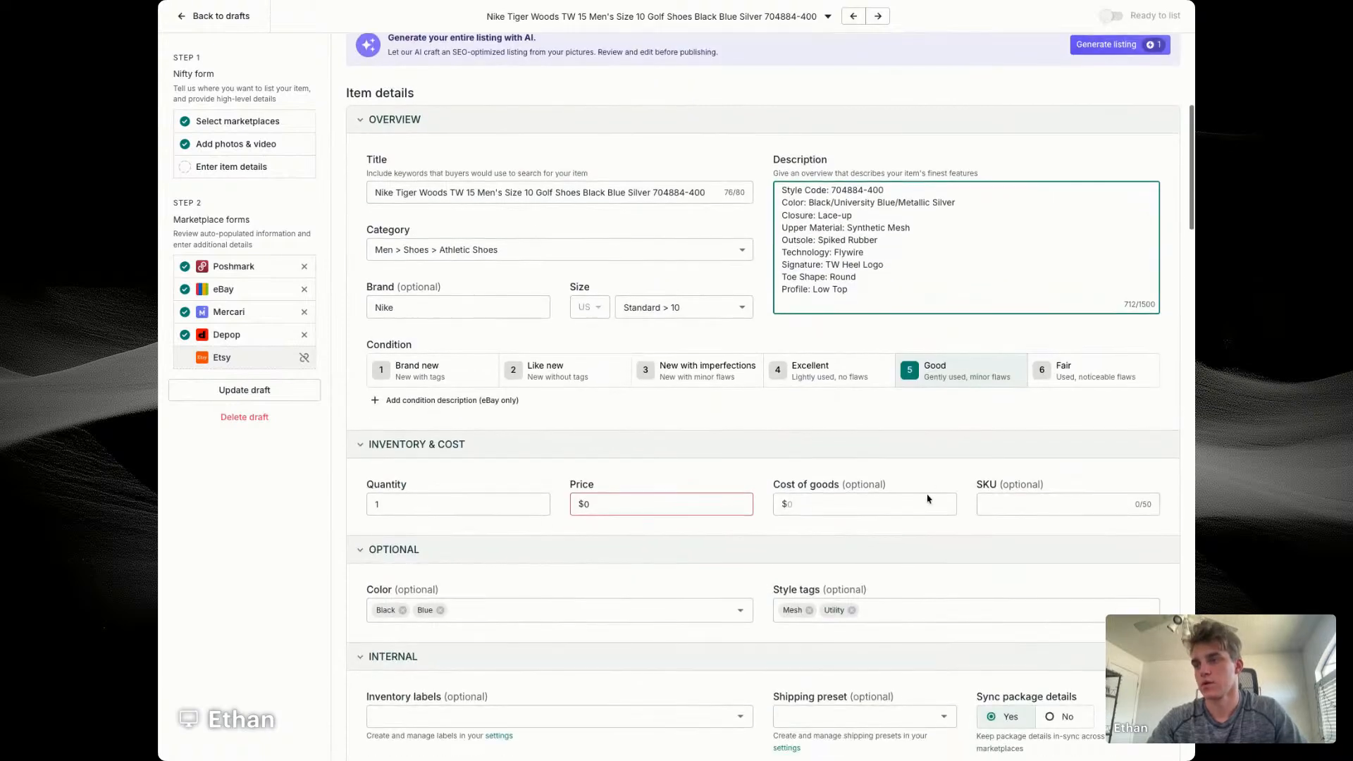
left_click(650, 504)
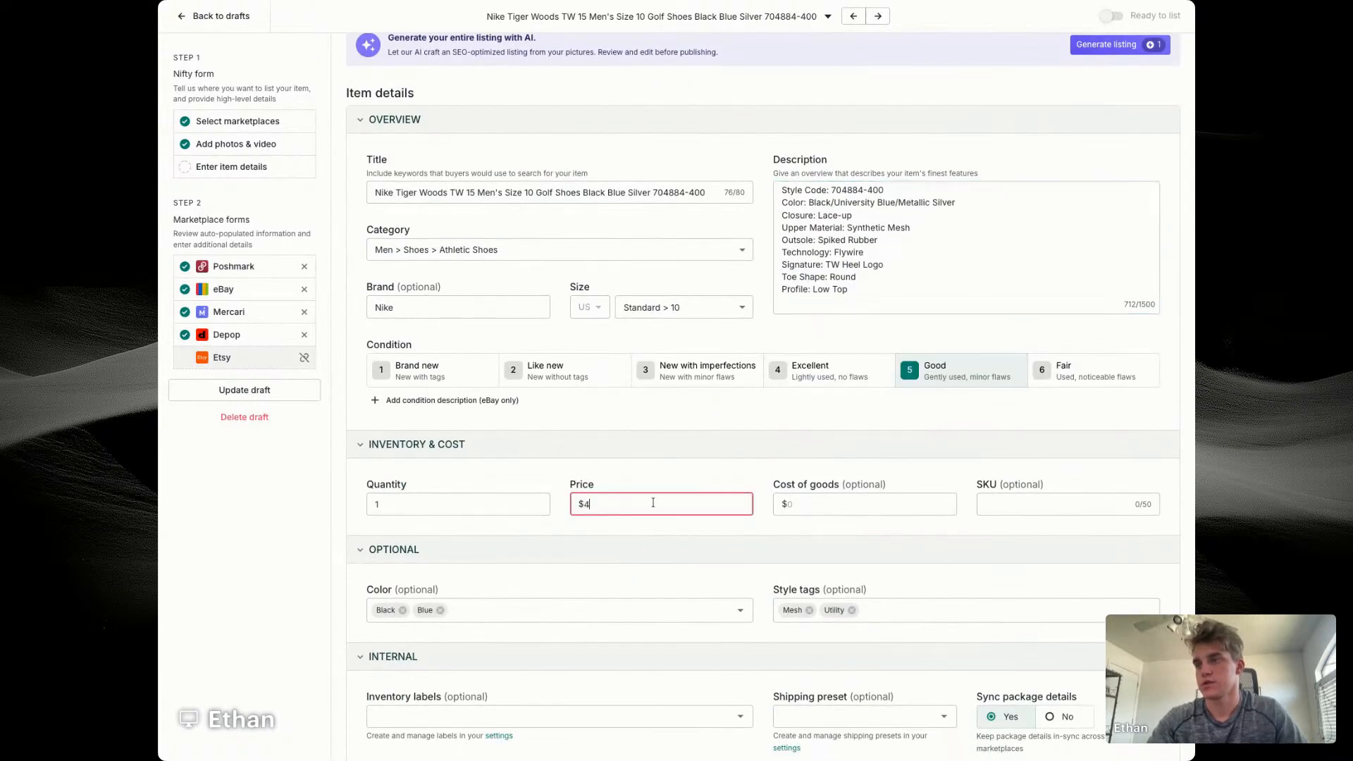
type("49")
key("Tab")
type("14.03")
key("Tab")
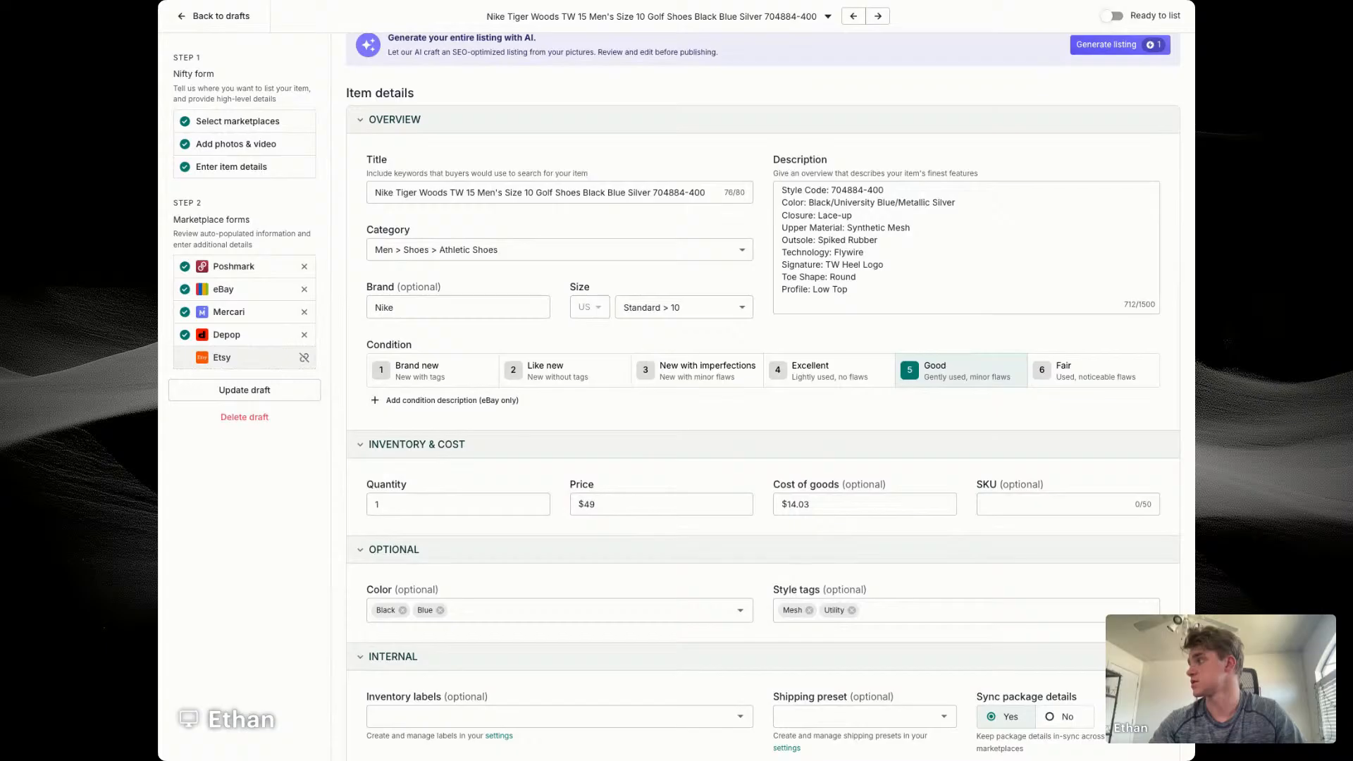
left_click(1049, 504)
type("6")
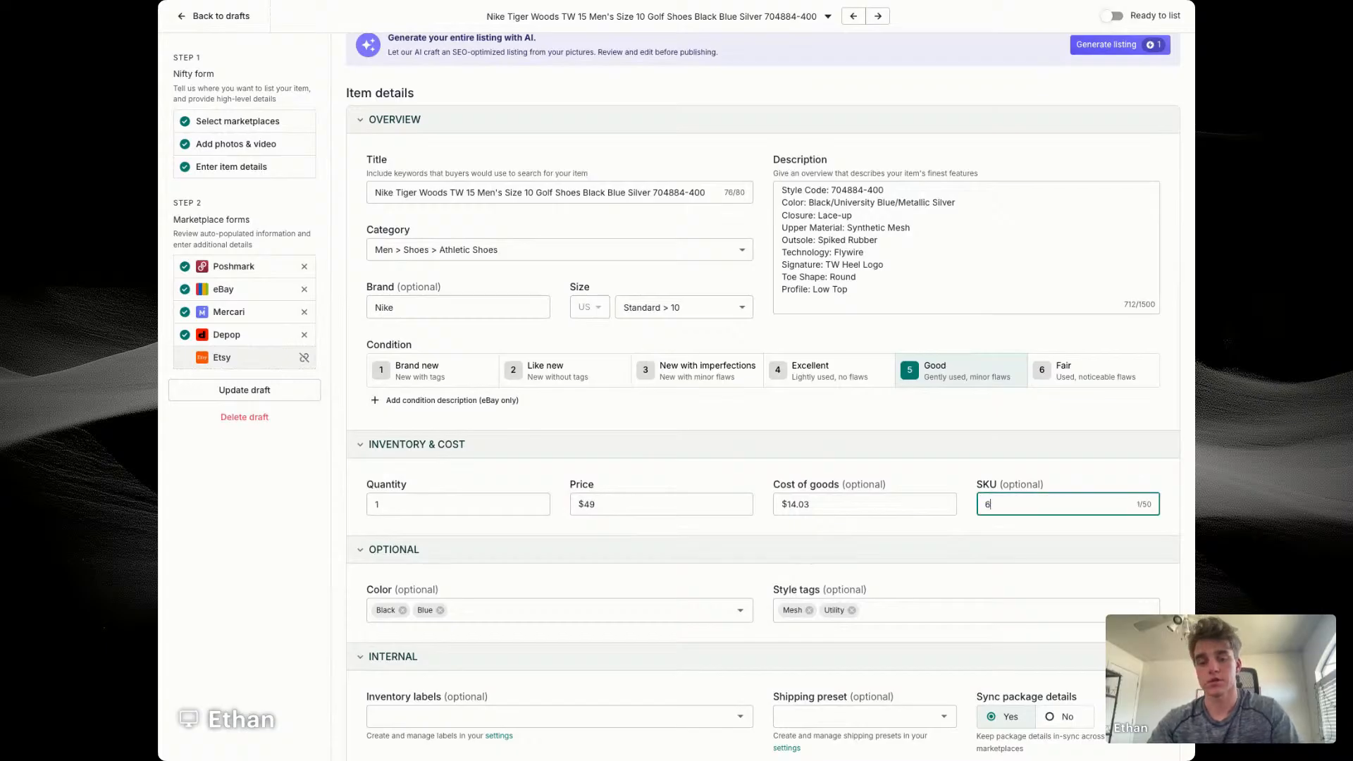
key("BackSpace")
type("7667")
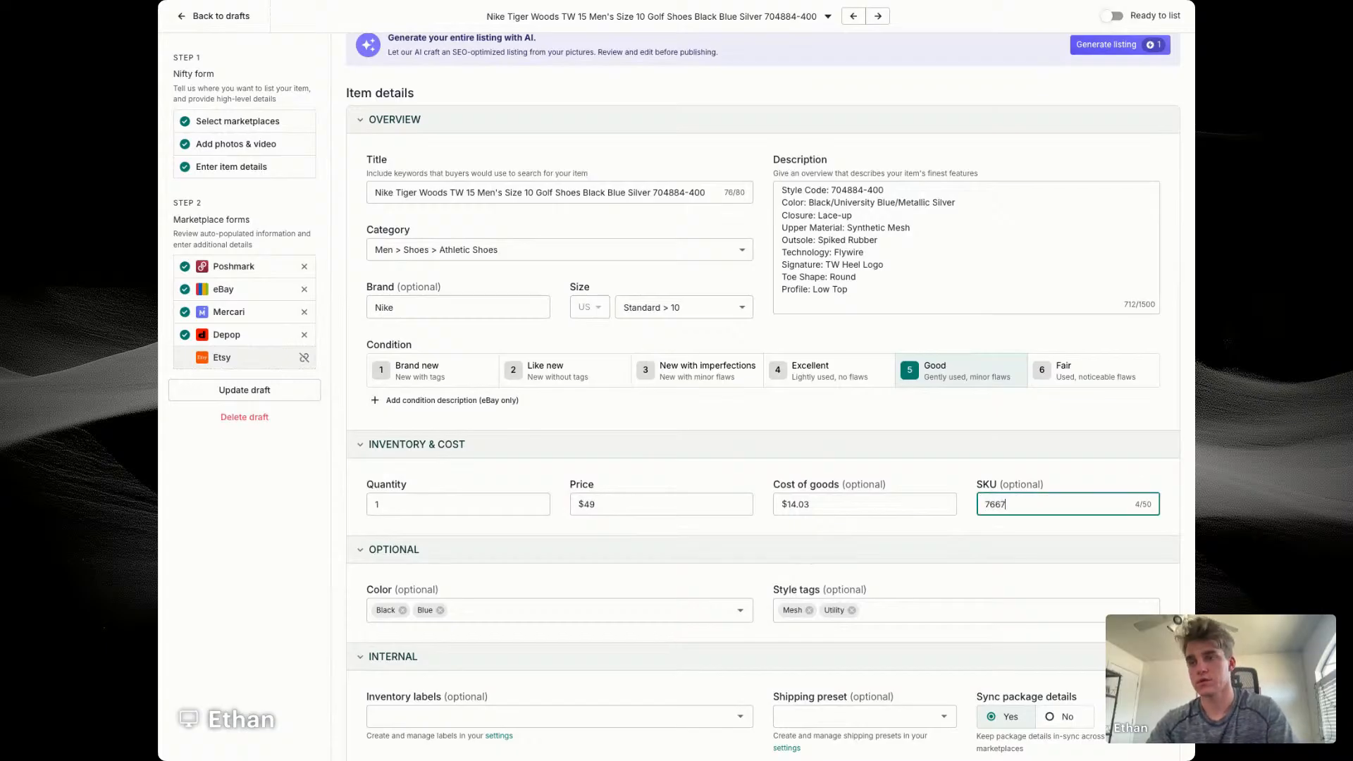
Step: Assign the golf shoes' eBay listing to the Men's Shoes store category
scroll(435, 583, "down", 8)
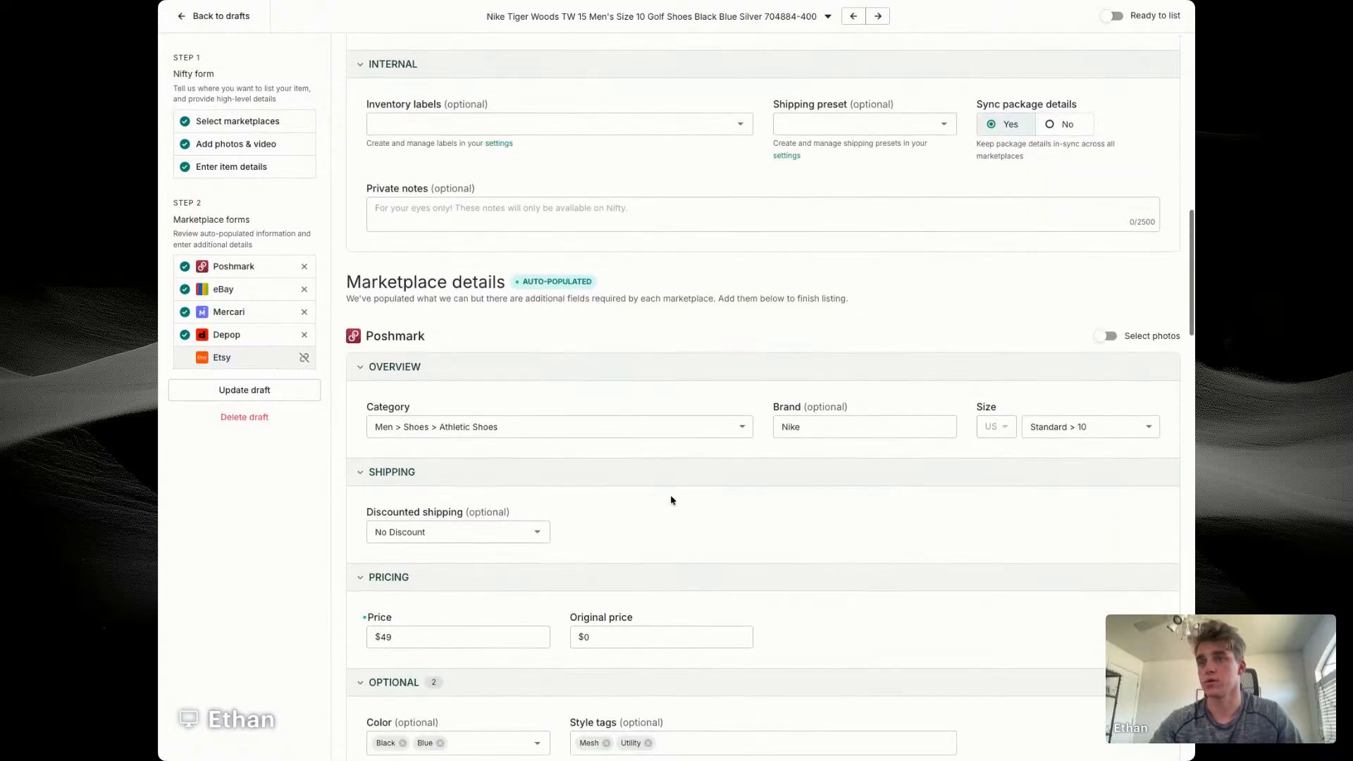
scroll(791, 401, "down", 5)
left_click(458, 608)
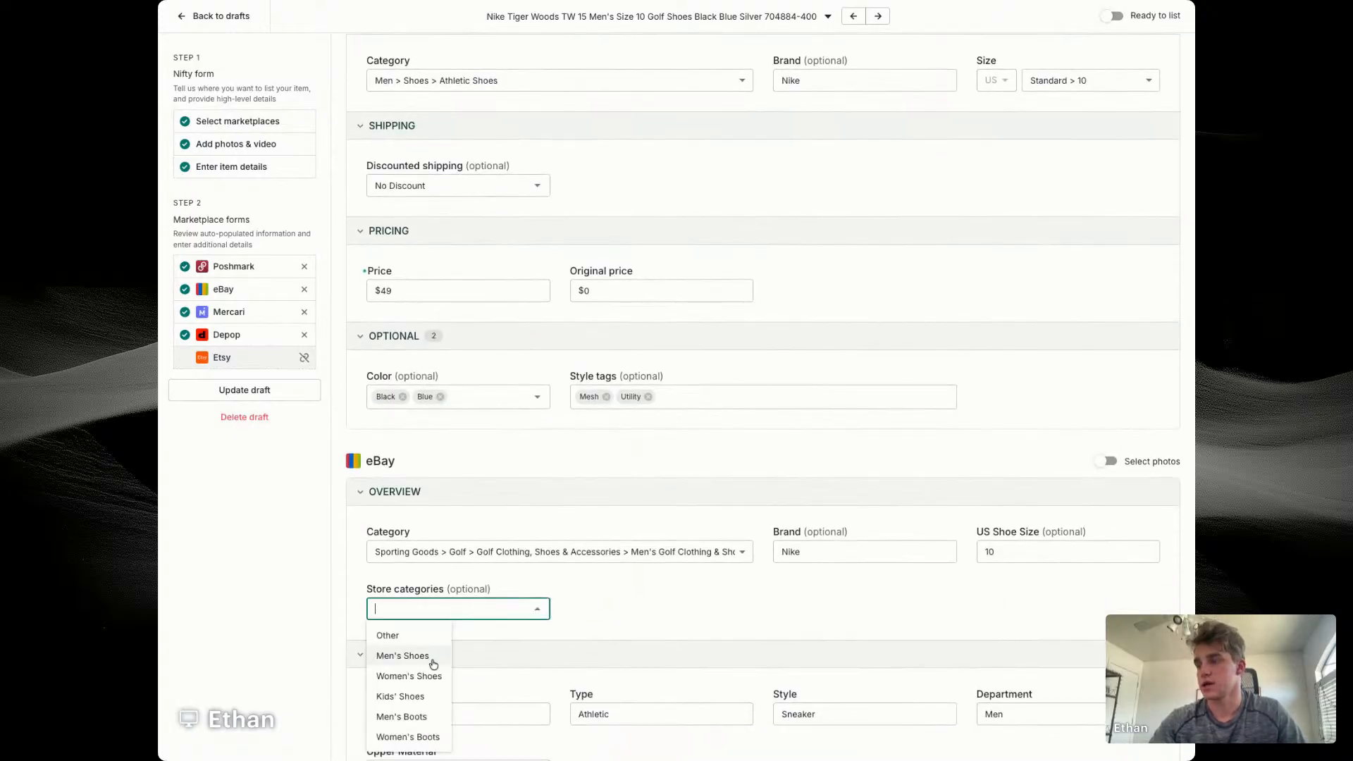
left_click(429, 654)
Step: Set the eBay minimum offer to $40 and the auto-accept price to $42
scroll(752, 422, "down", 6)
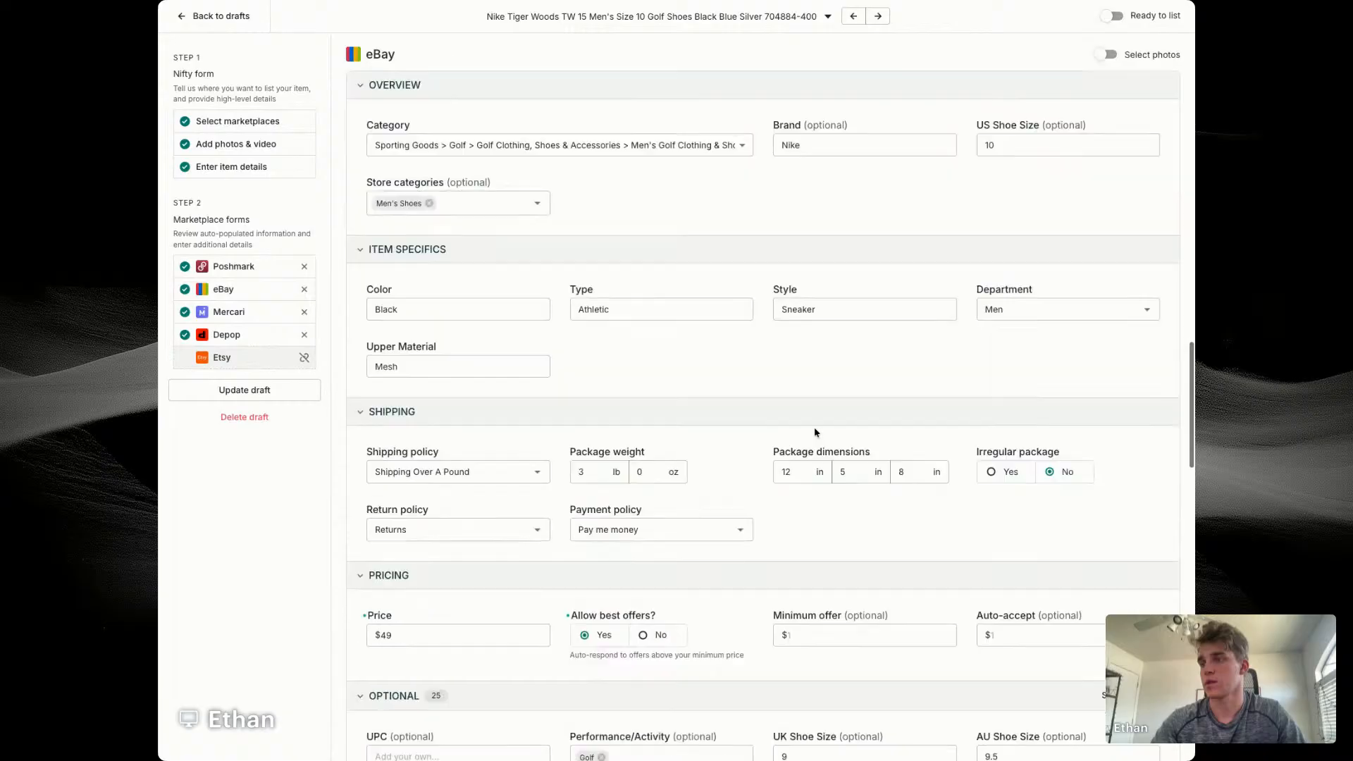
left_click(839, 564)
type("40")
key("Tab")
type("42")
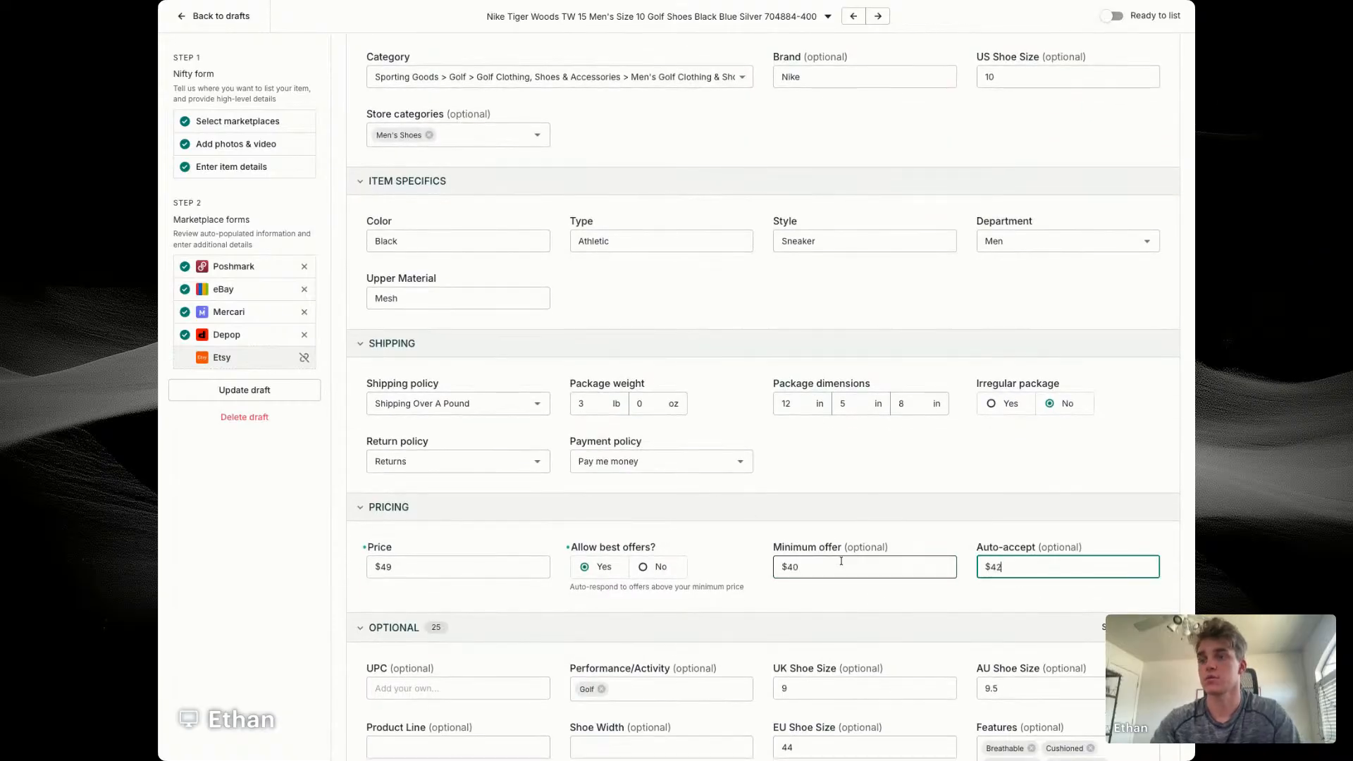
Step: Change the AU shoe size in the eBay optional details to 9
scroll(839, 498, "down", 3)
left_click(1001, 486)
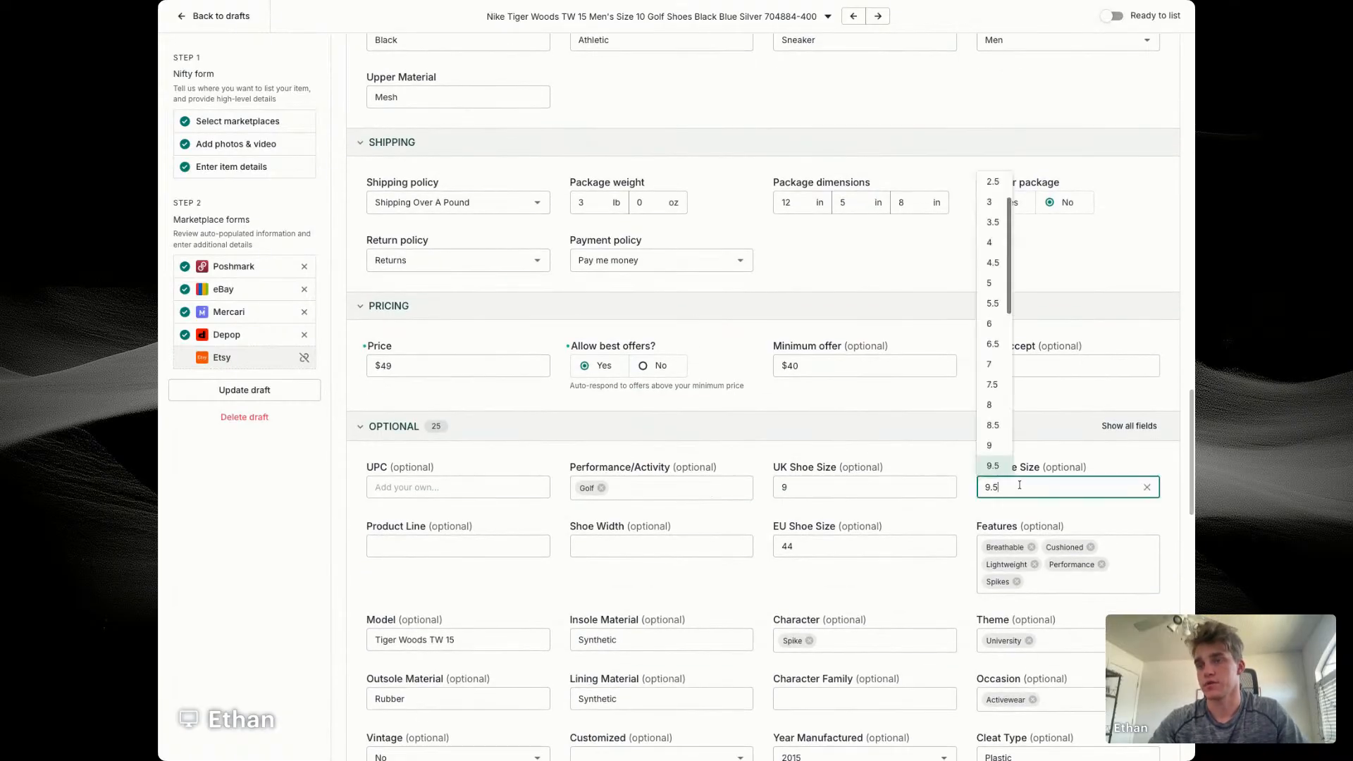
left_click(993, 445)
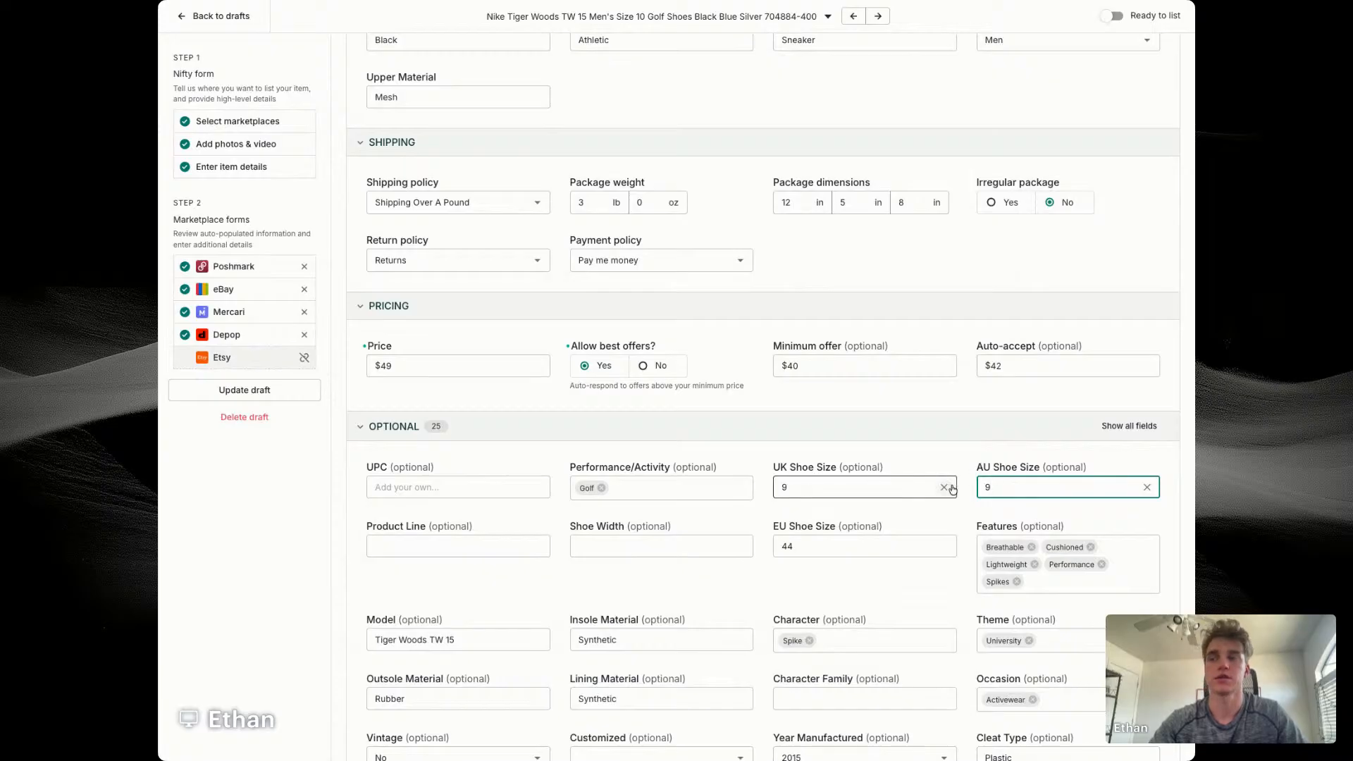
Step: Customize the golf shoes' Depop photos, using the size-label photo in place of the inner-shoe one
scroll(923, 451, "down", 3)
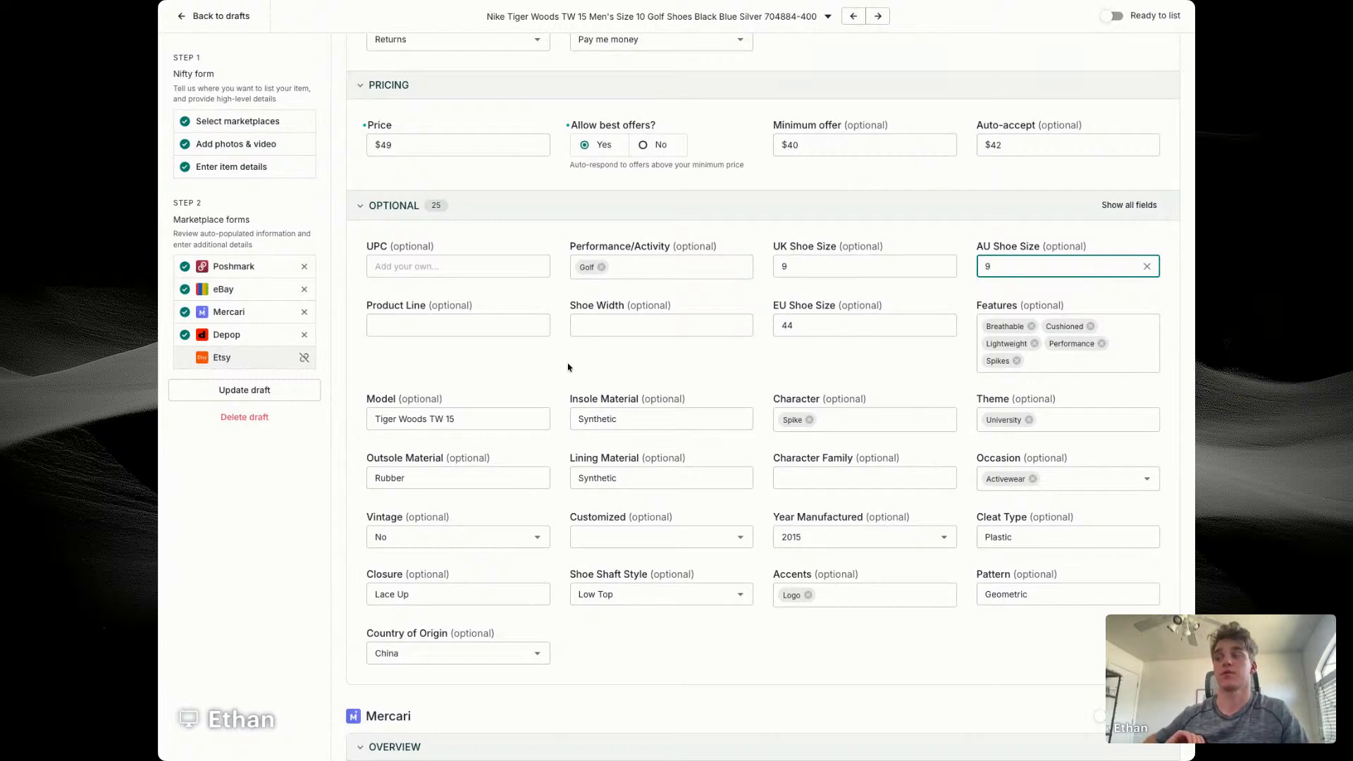
scroll(568, 366, "down", 6)
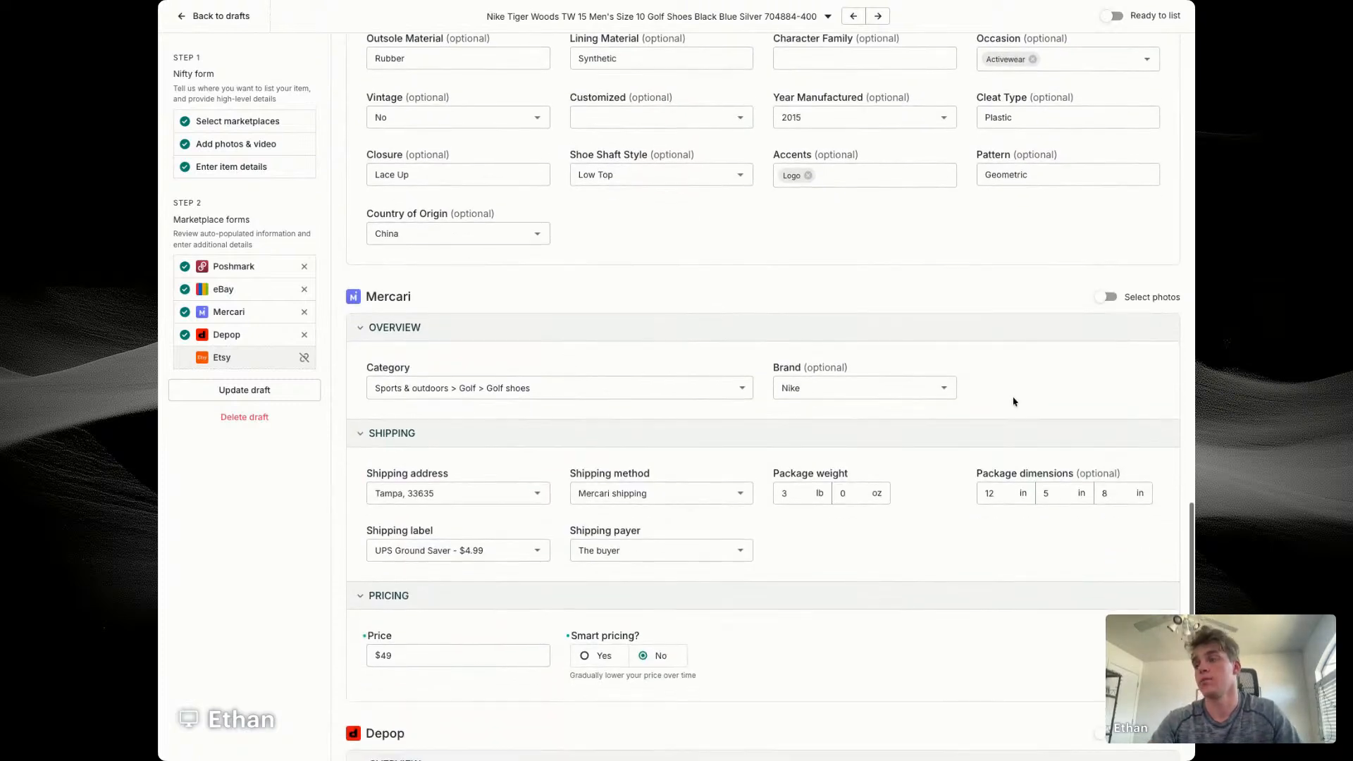
scroll(1088, 308, "down", 4)
left_click(1106, 421)
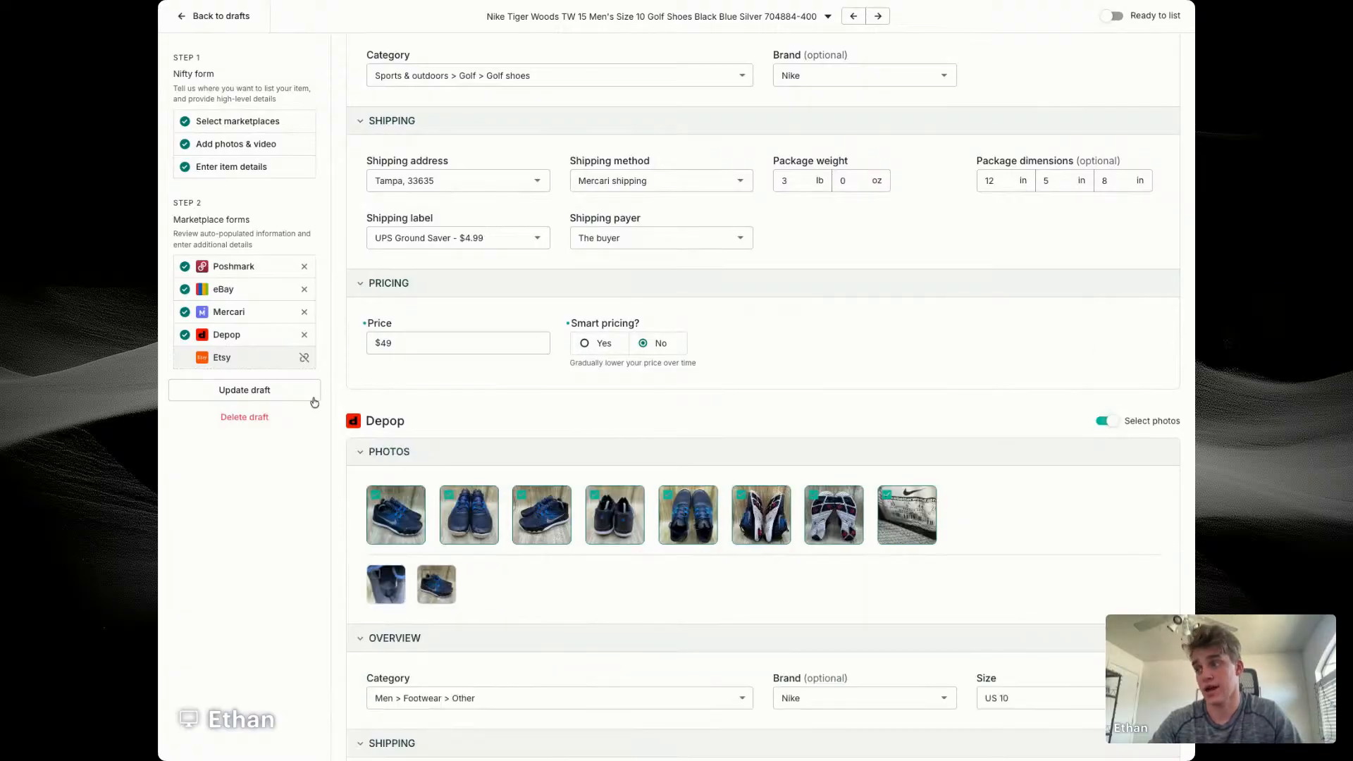
Step: Save the Nike golf shoe draft and mark it as ready to list
left_click(308, 392)
left_click(1107, 16)
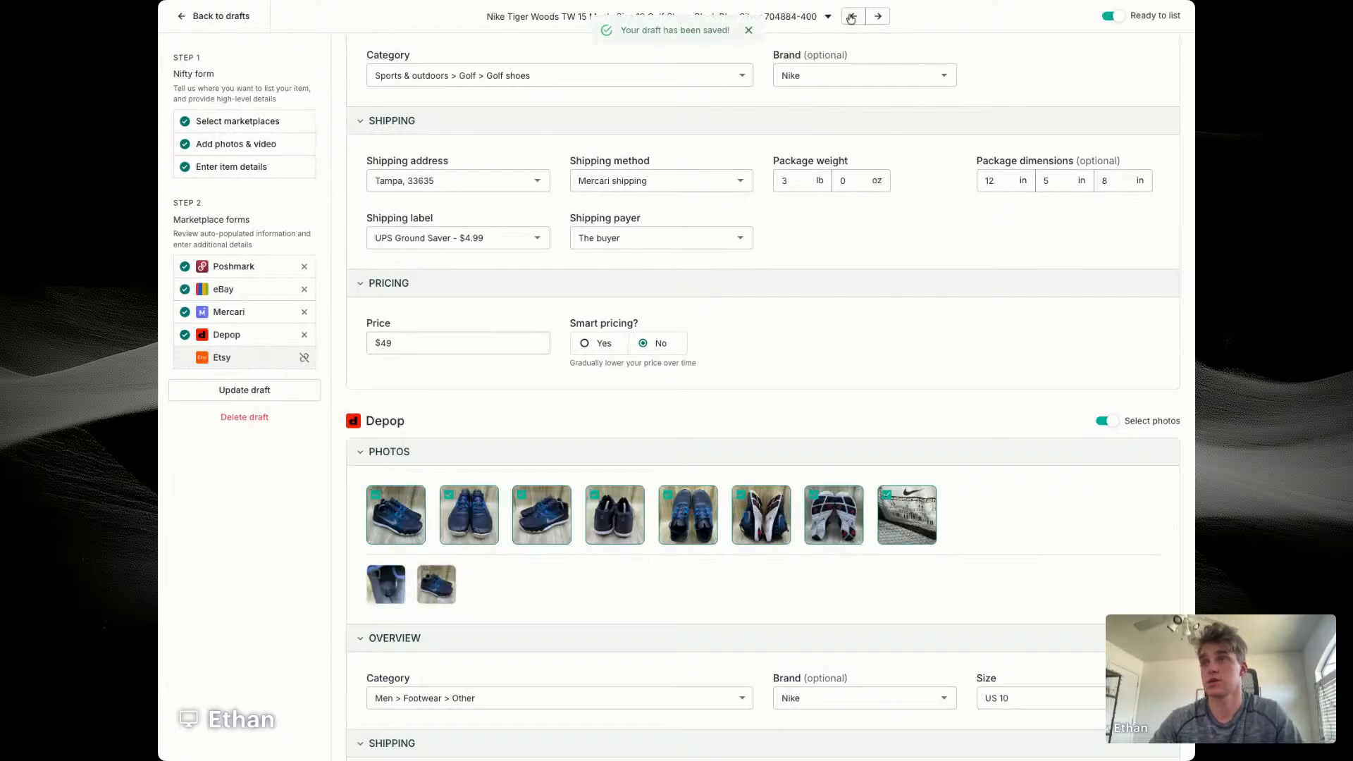
Step: Open the Asics Gel-Venture 8 MT draft and inspect its size-label photo at full size
left_click(851, 17)
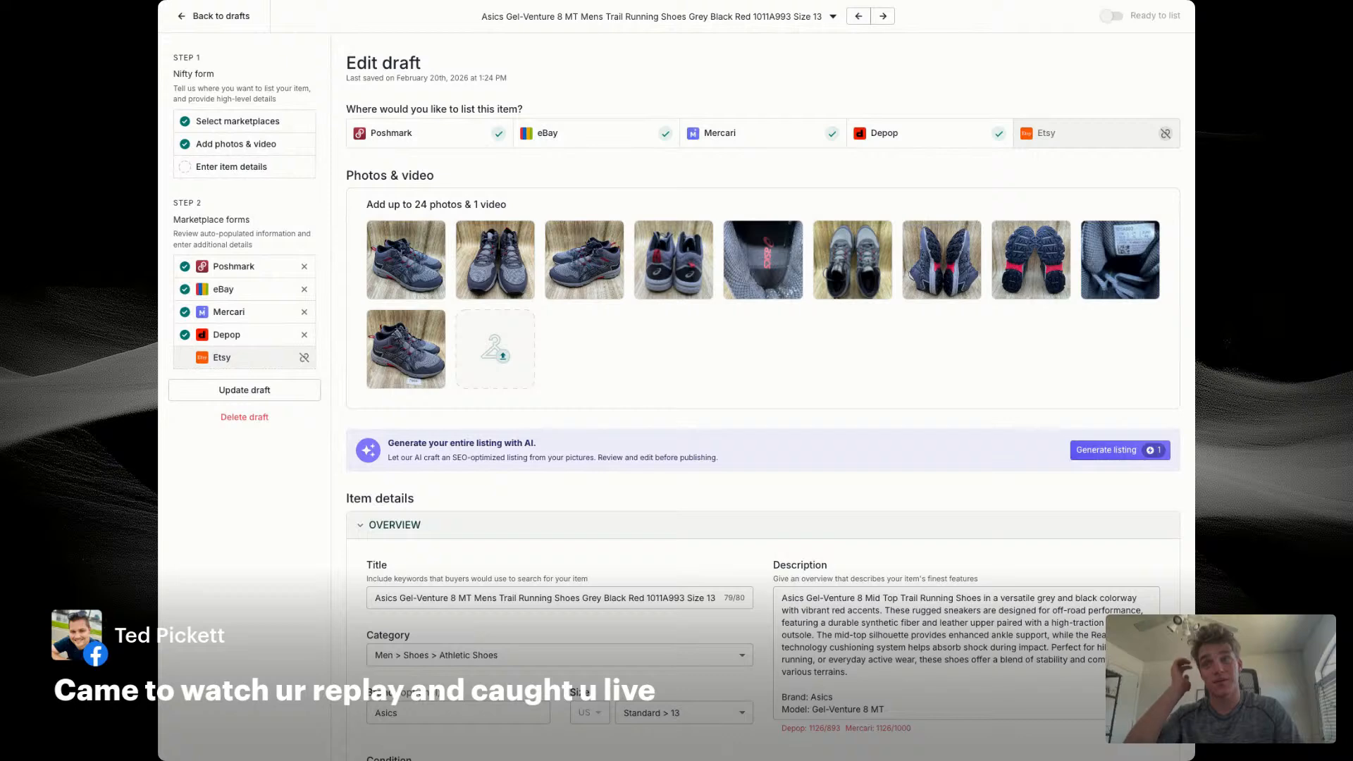
left_click(1120, 262)
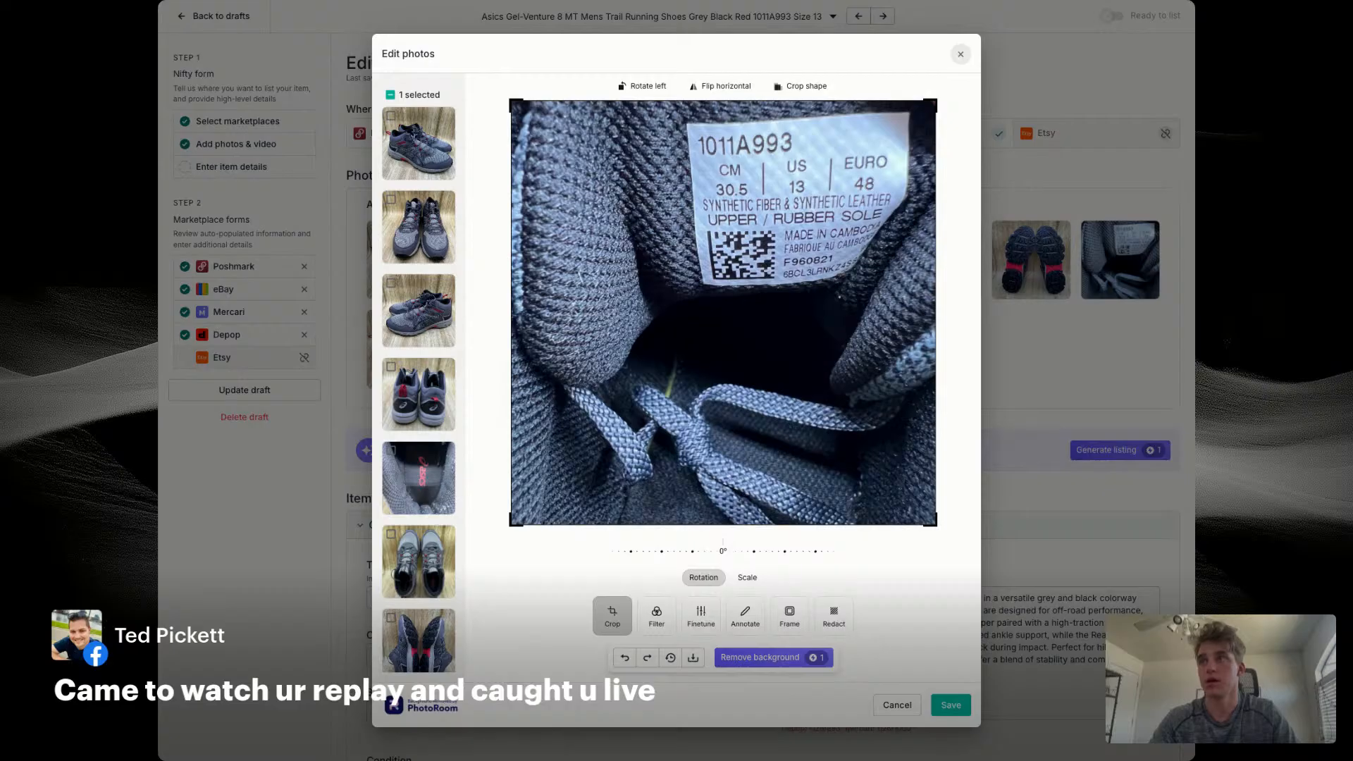
left_click(960, 54)
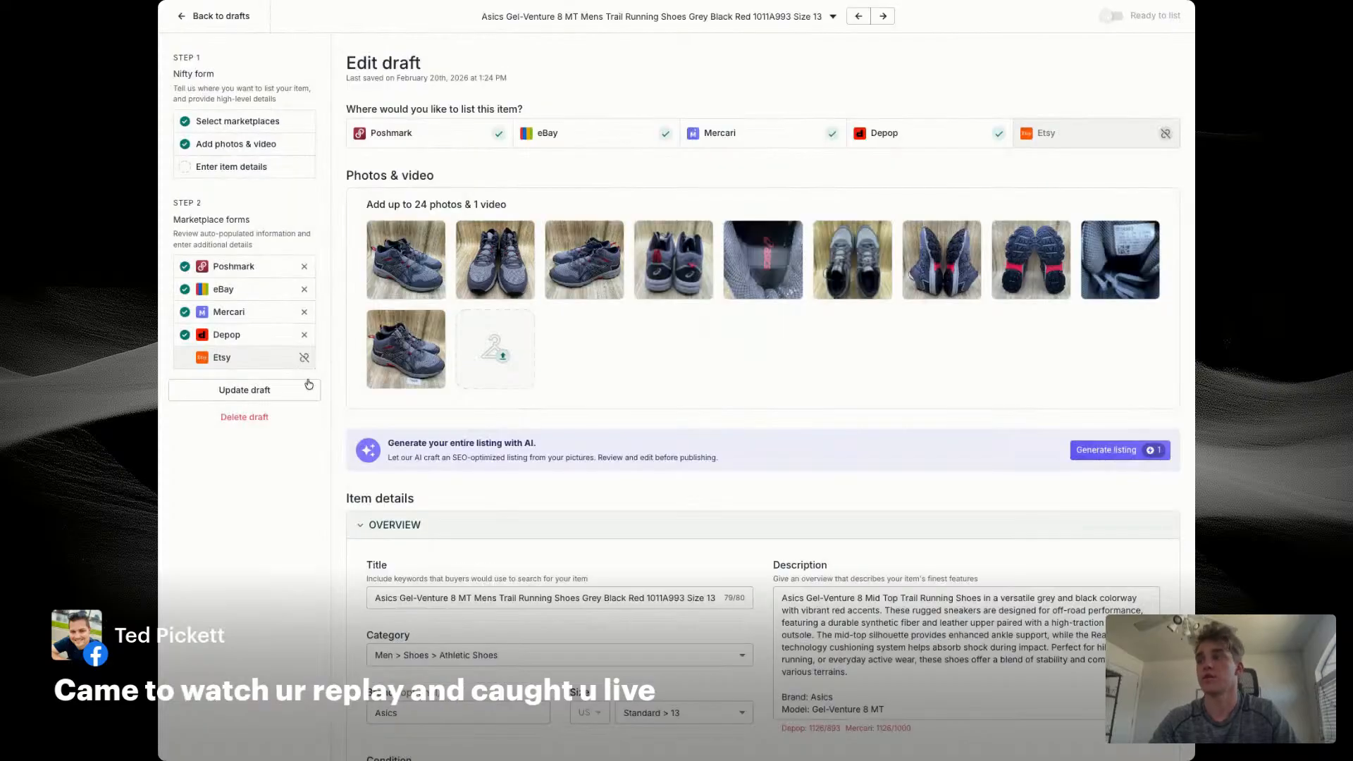
Step: Leave the draft and search the inventory for style code 1011A993
left_click(210, 15)
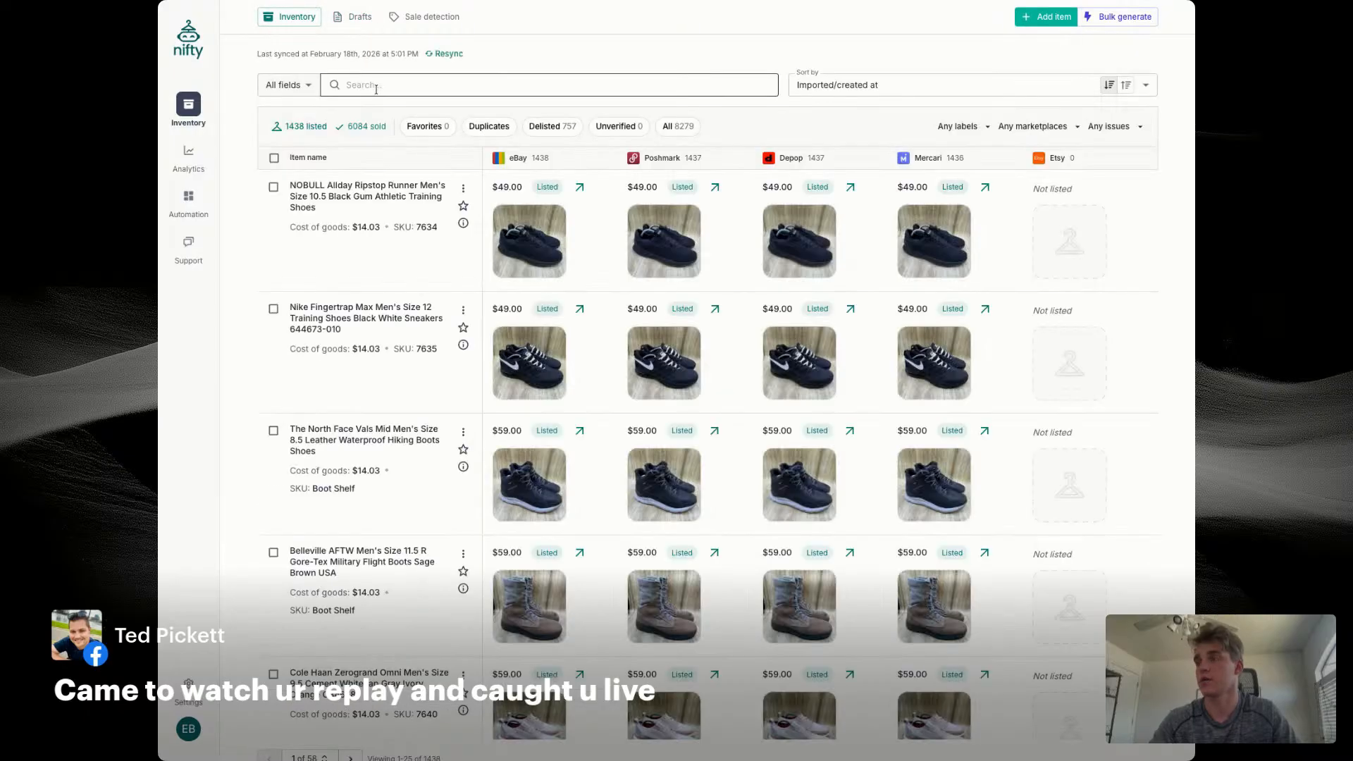
left_click(374, 84)
type("1011A993")
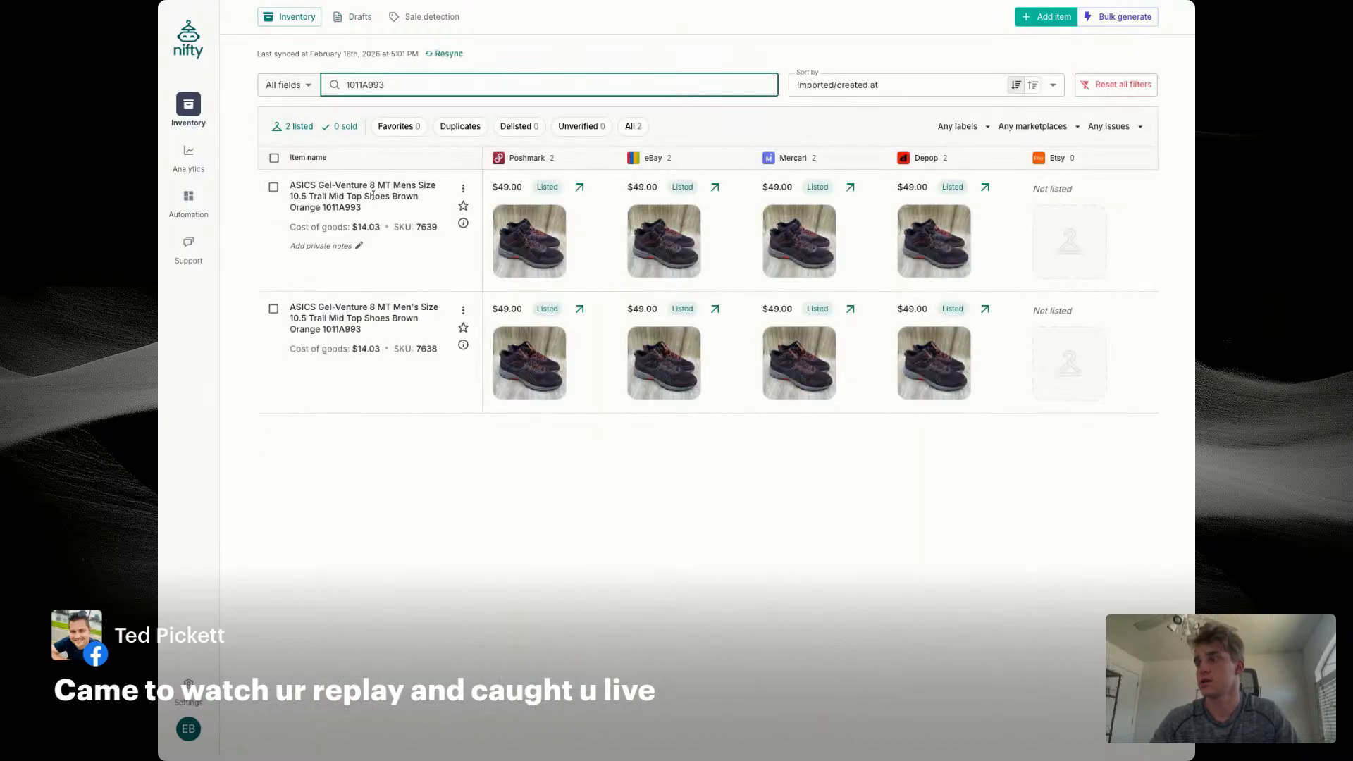
Step: Replace the title of the size 13 Asics Gel-Venture 8 MT draft with the title of the listed size 10.5 Mens pair
triple_click(374, 195)
key("super+c")
left_click(355, 16)
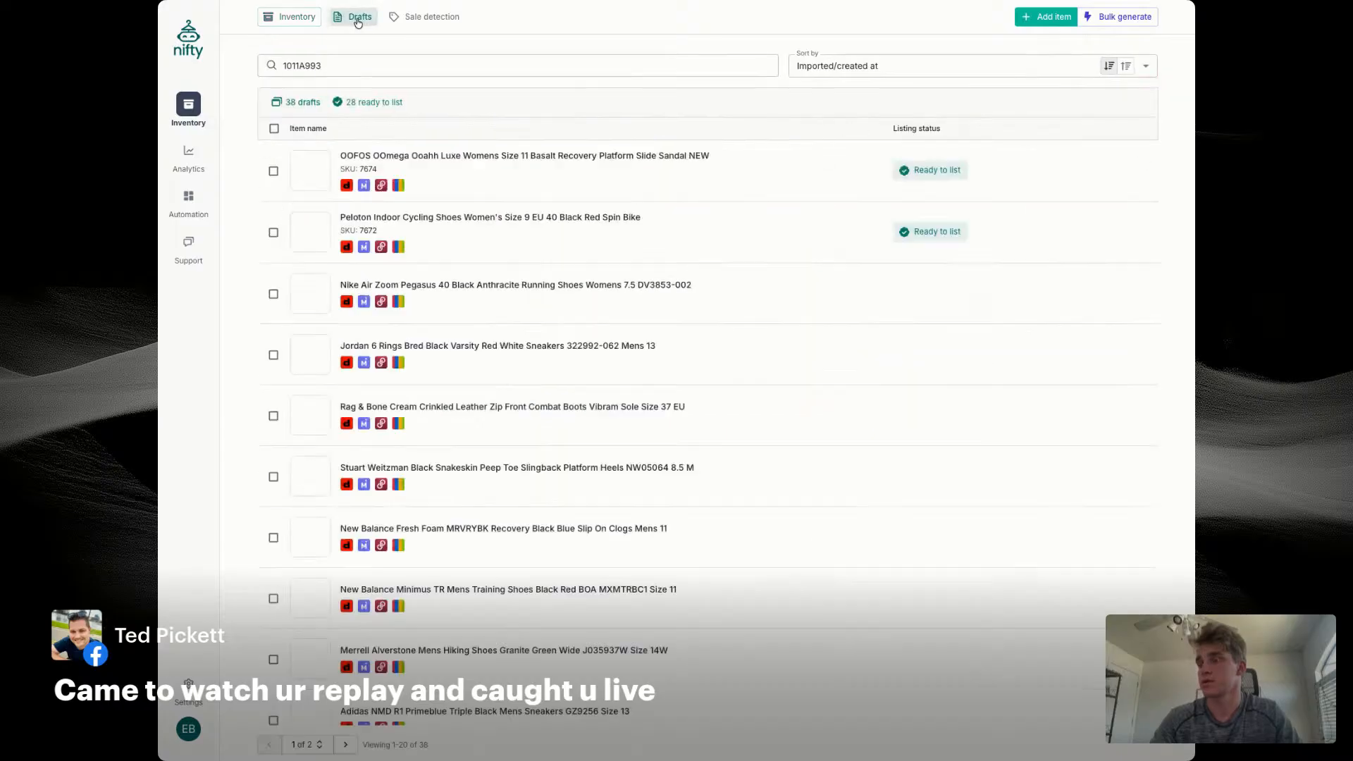
scroll(438, 457, "down", 5)
scroll(438, 458, "down", 1)
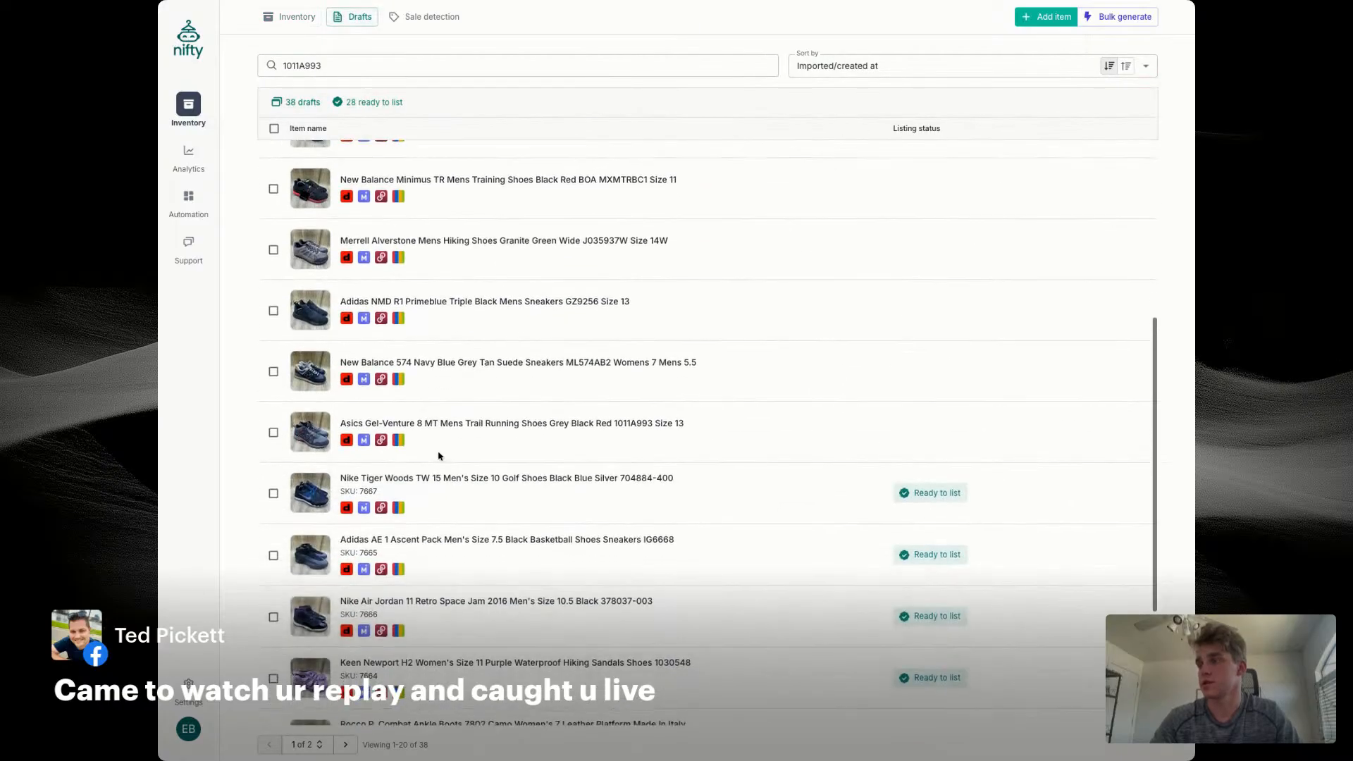
left_click(466, 414)
triple_click(617, 596)
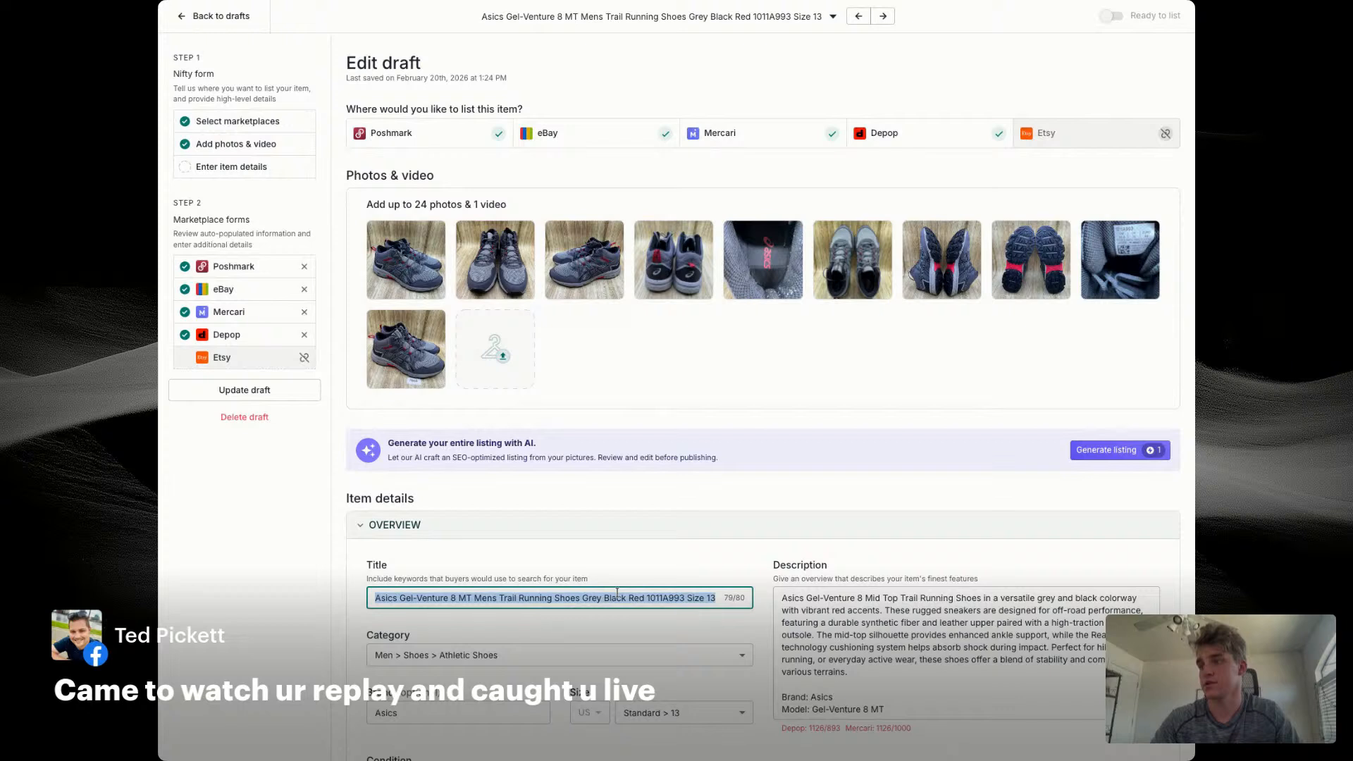
key("super+v")
Step: Edit the draft title to read "ASICS Gel-Venture 8 MT Men's Size 13 Trail Mid Top Shoes Grey Black 1011A993"
double_click(530, 599)
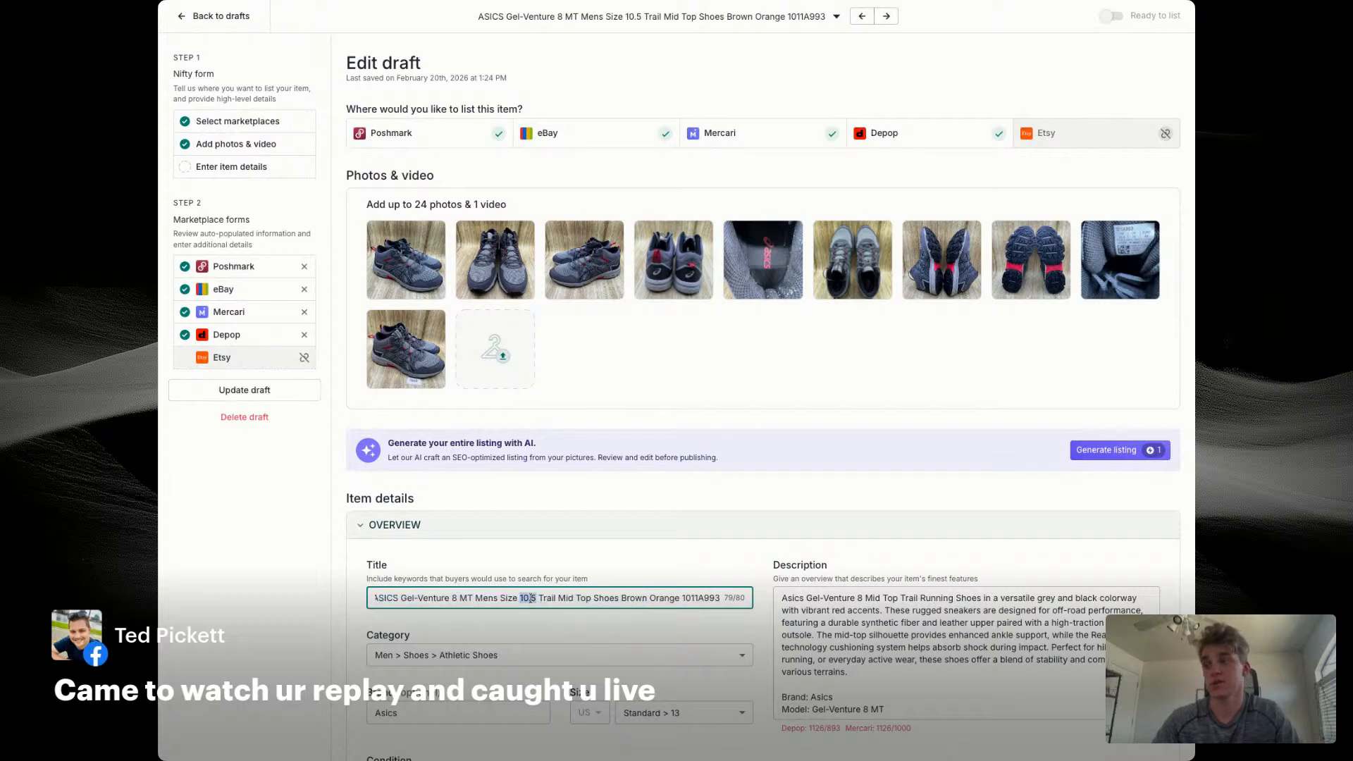
type("13")
double_click(628, 597)
type("Grey")
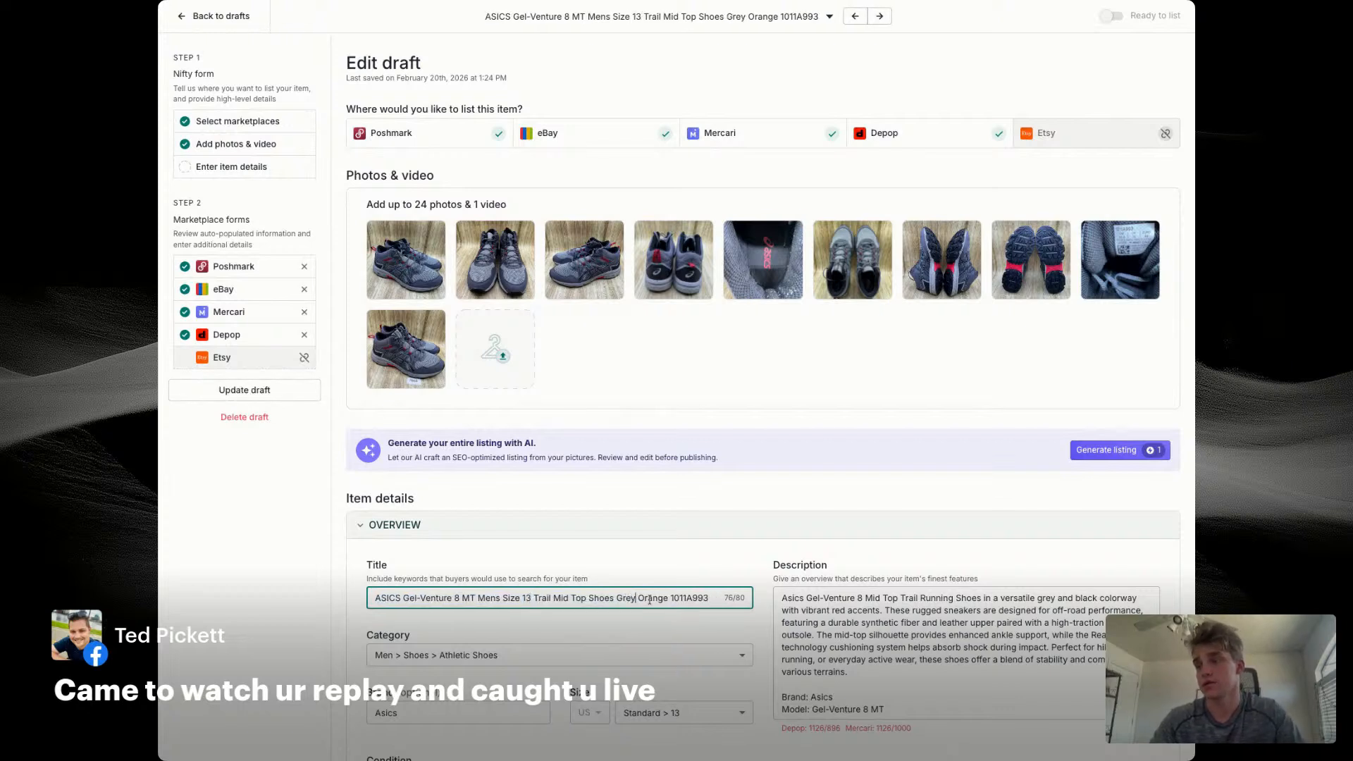
double_click(650, 597)
type("Black")
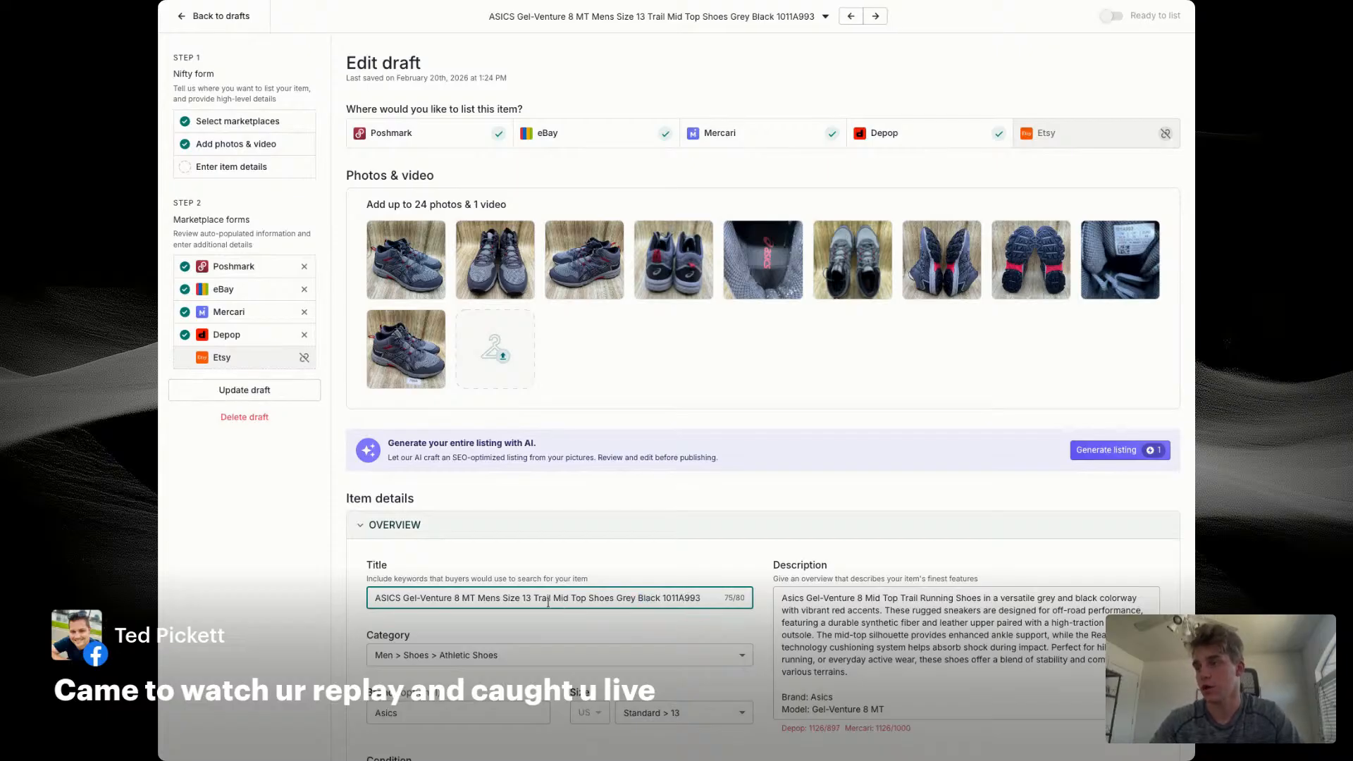
type("'")
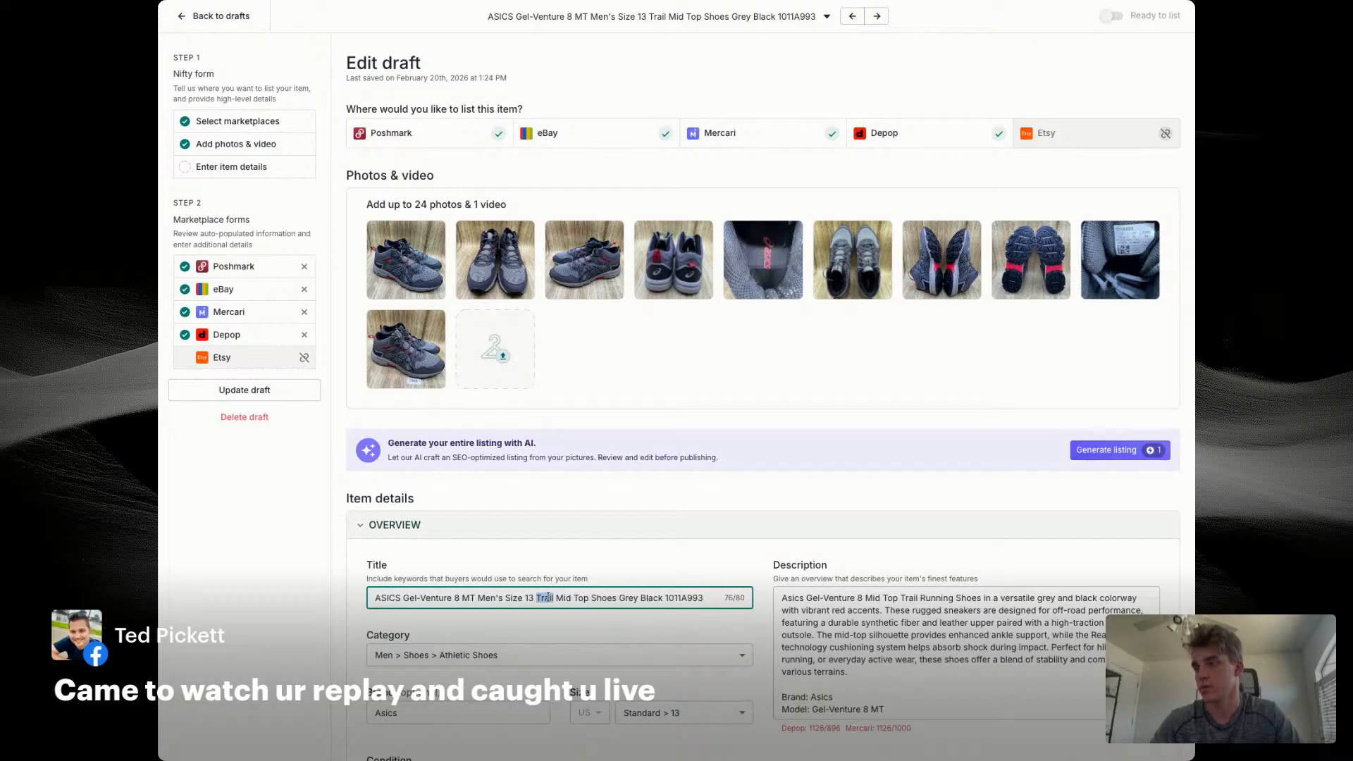
Step: Replace the introductory paragraph of the Asics description with the full item title
triple_click(544, 598)
key("ctrl+c")
triple_click(865, 598)
key("ctrl+v")
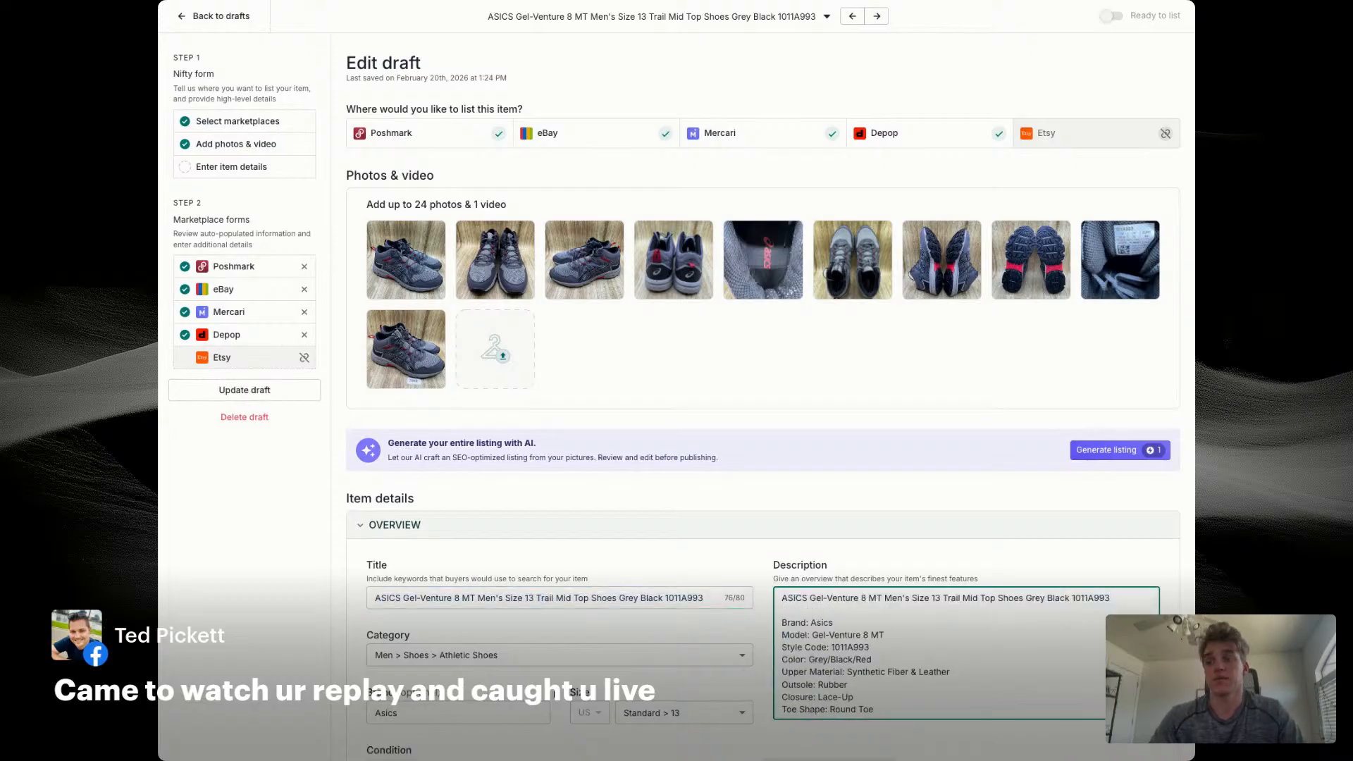
Step: Set the Asics draft's price to $59, cost of goods to $14.56 and SKU to 7668
scroll(686, 560, "down", 2)
scroll(686, 560, "down", 2)
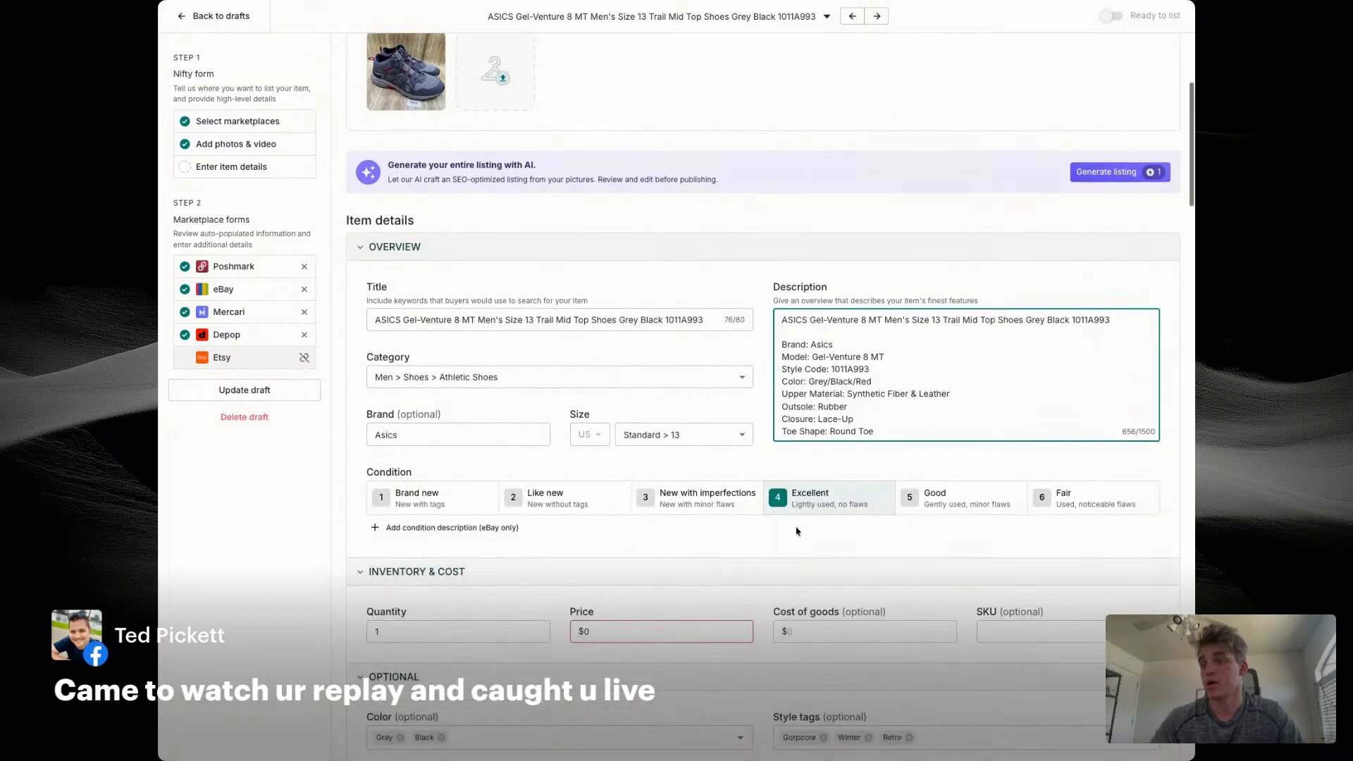
left_click(654, 632)
type("59")
key("Tab")
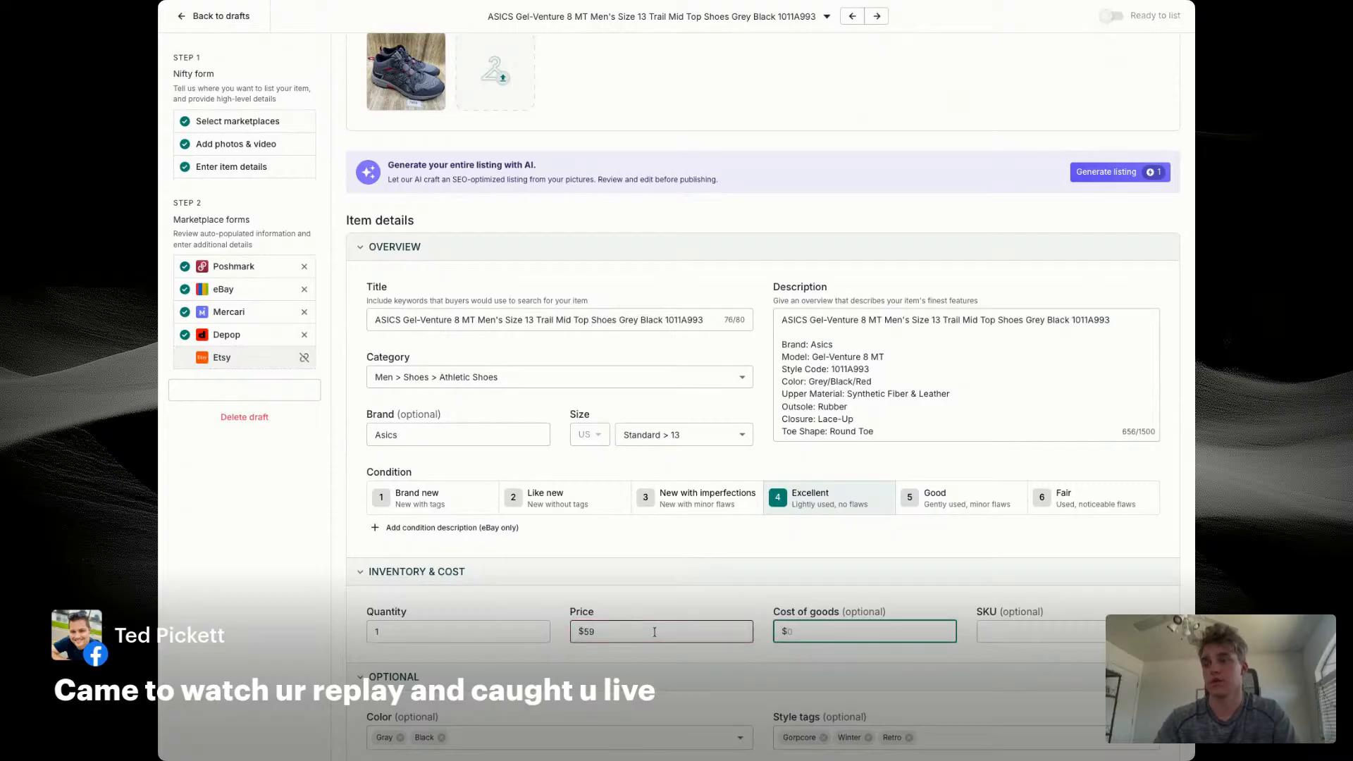
type("14.56")
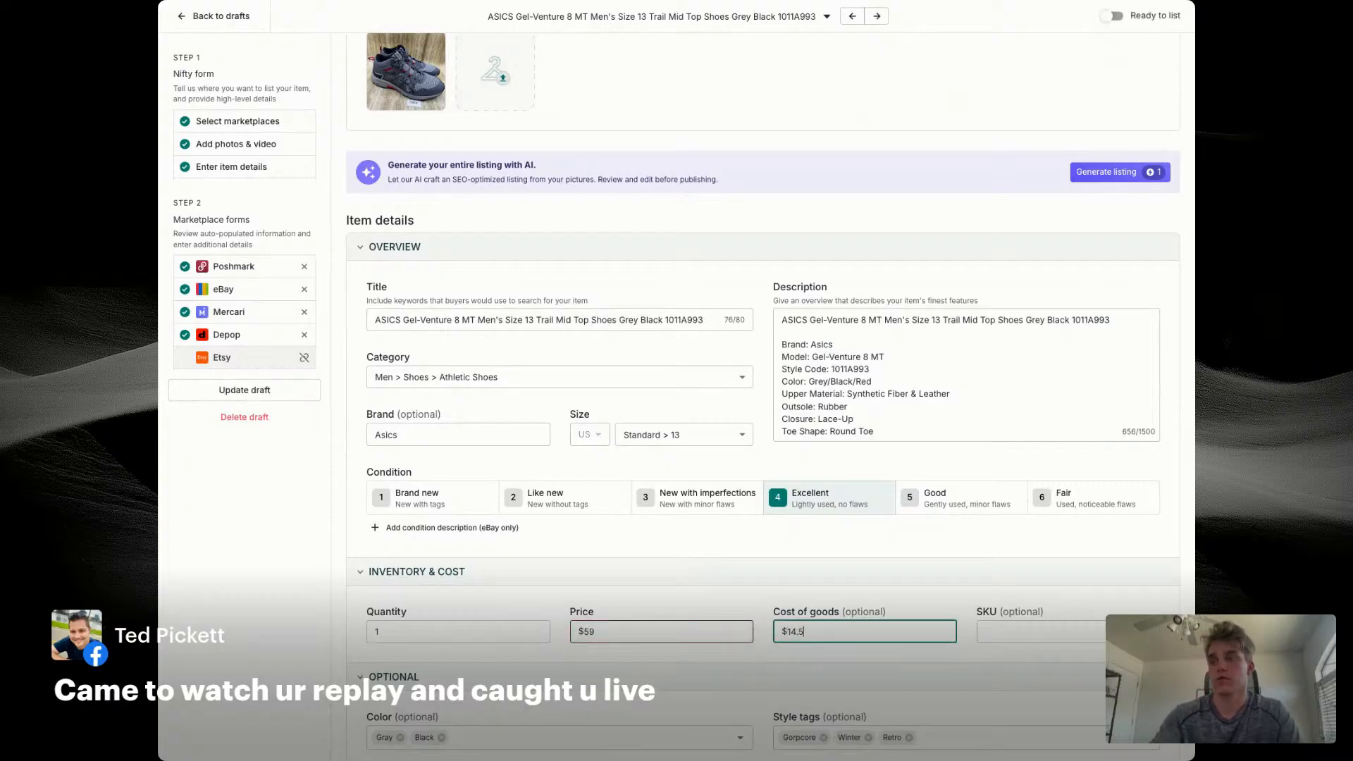
key("Tab")
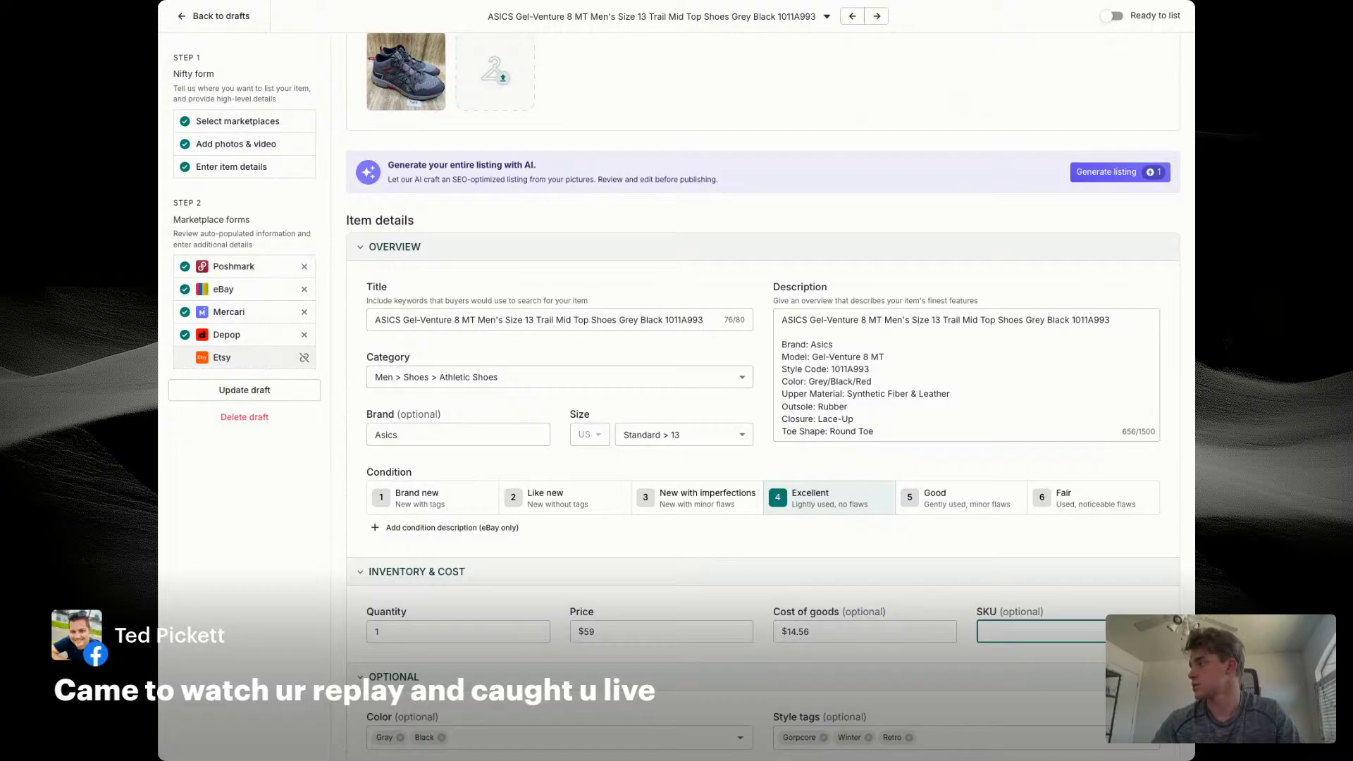
key("Tab")
left_click(1040, 632)
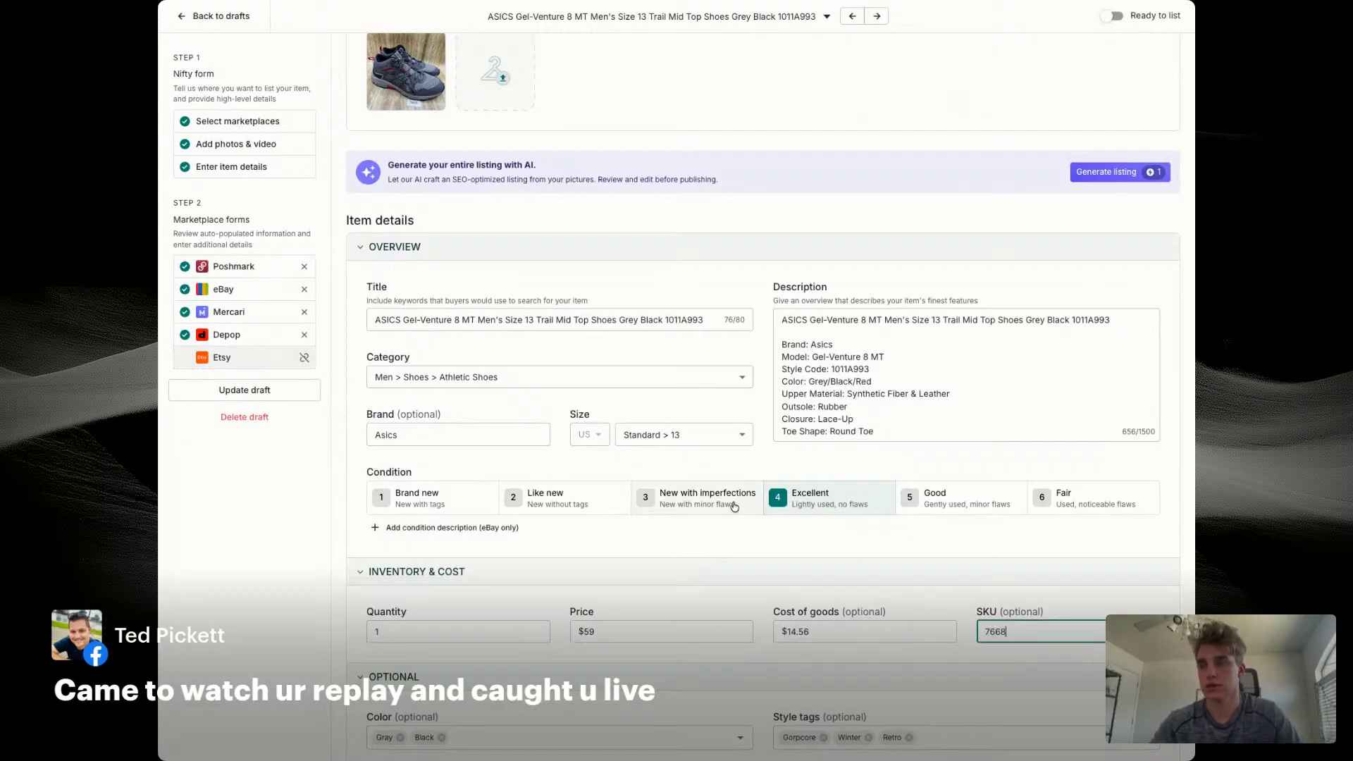
Step: Set the eBay store category to Men's Shoes, with a minimum offer of $40 and auto-accept at $50
scroll(940, 388, "down", 3)
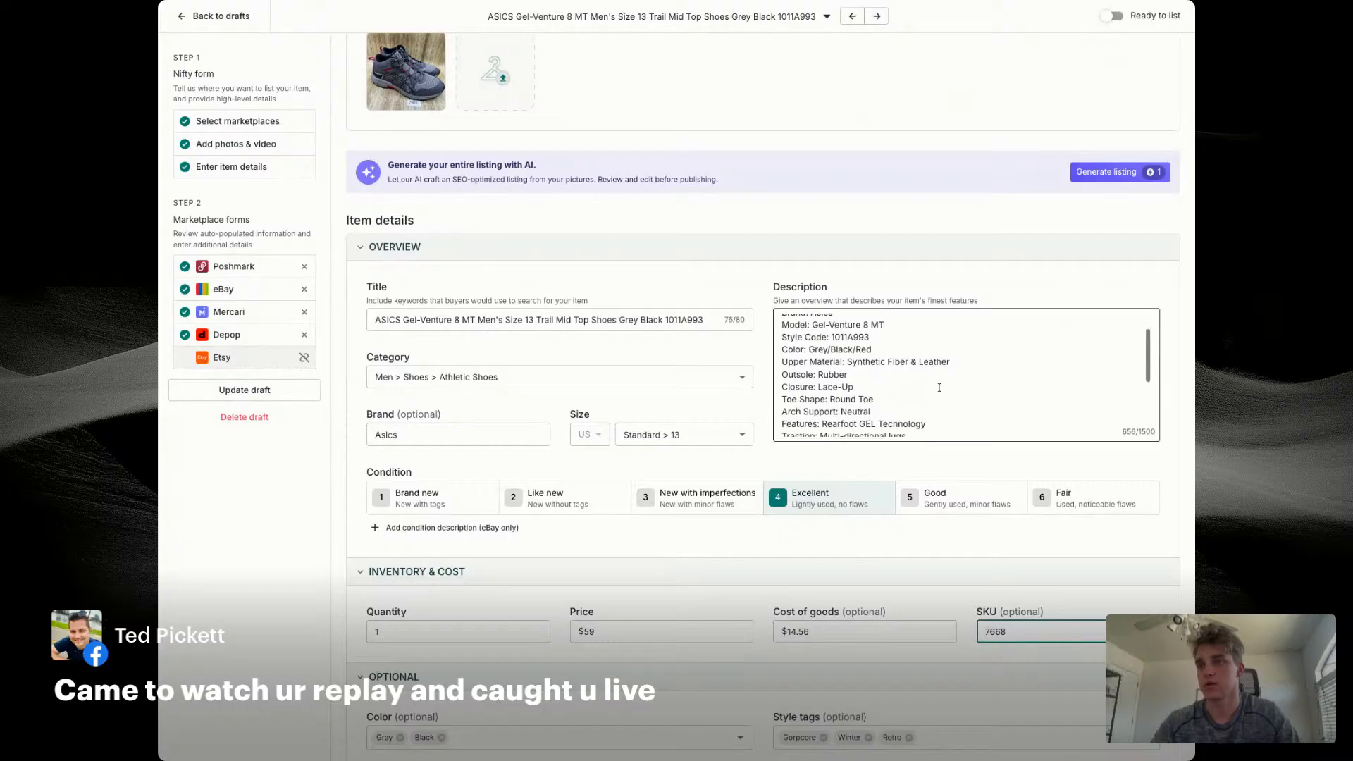
scroll(939, 387, "down", 10)
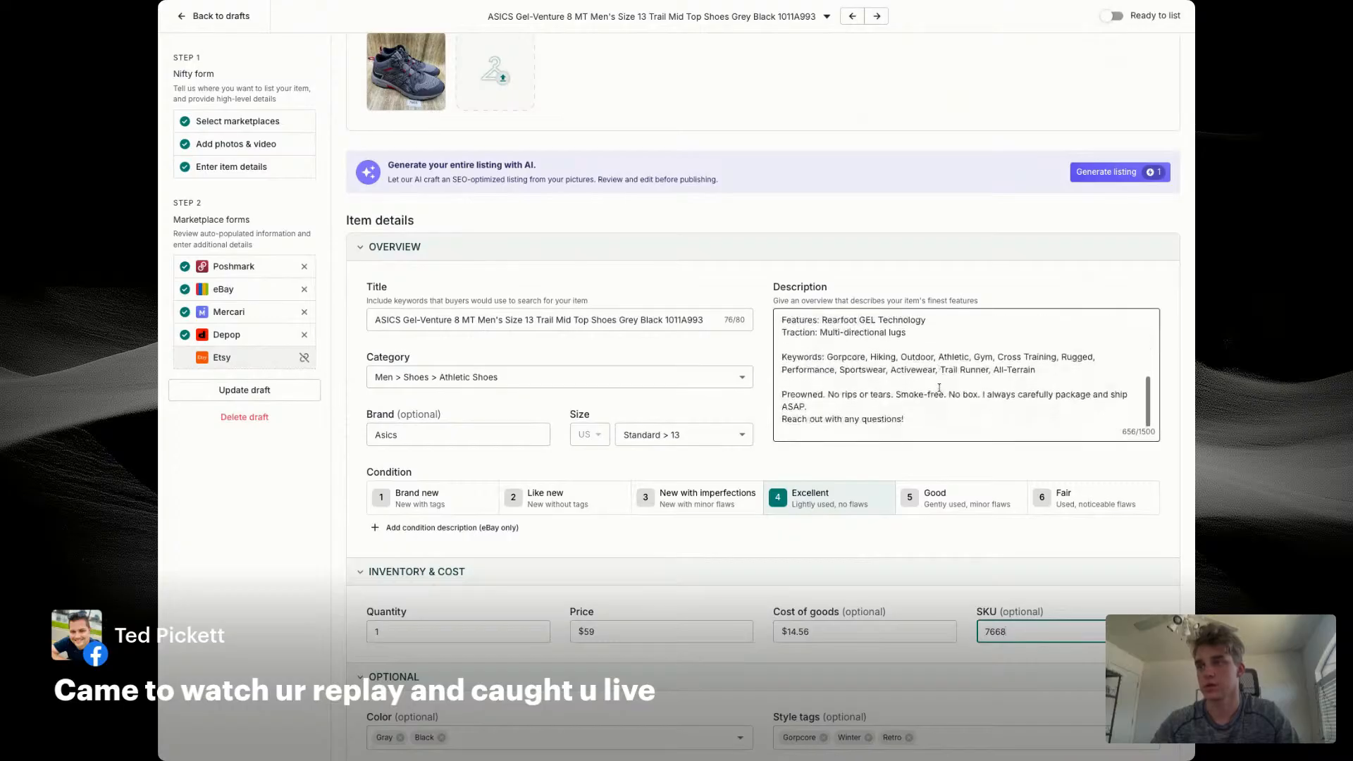
scroll(531, 361, "down", 10)
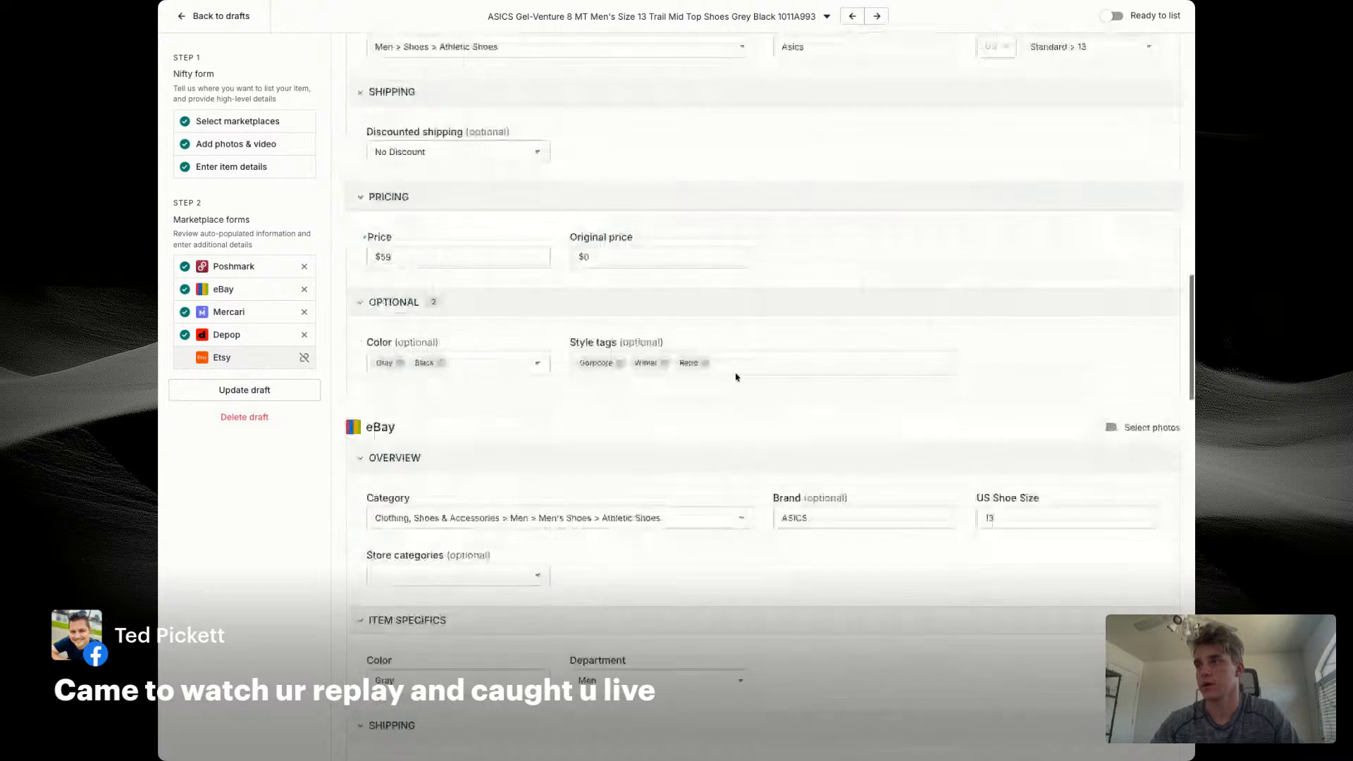
left_click(451, 506)
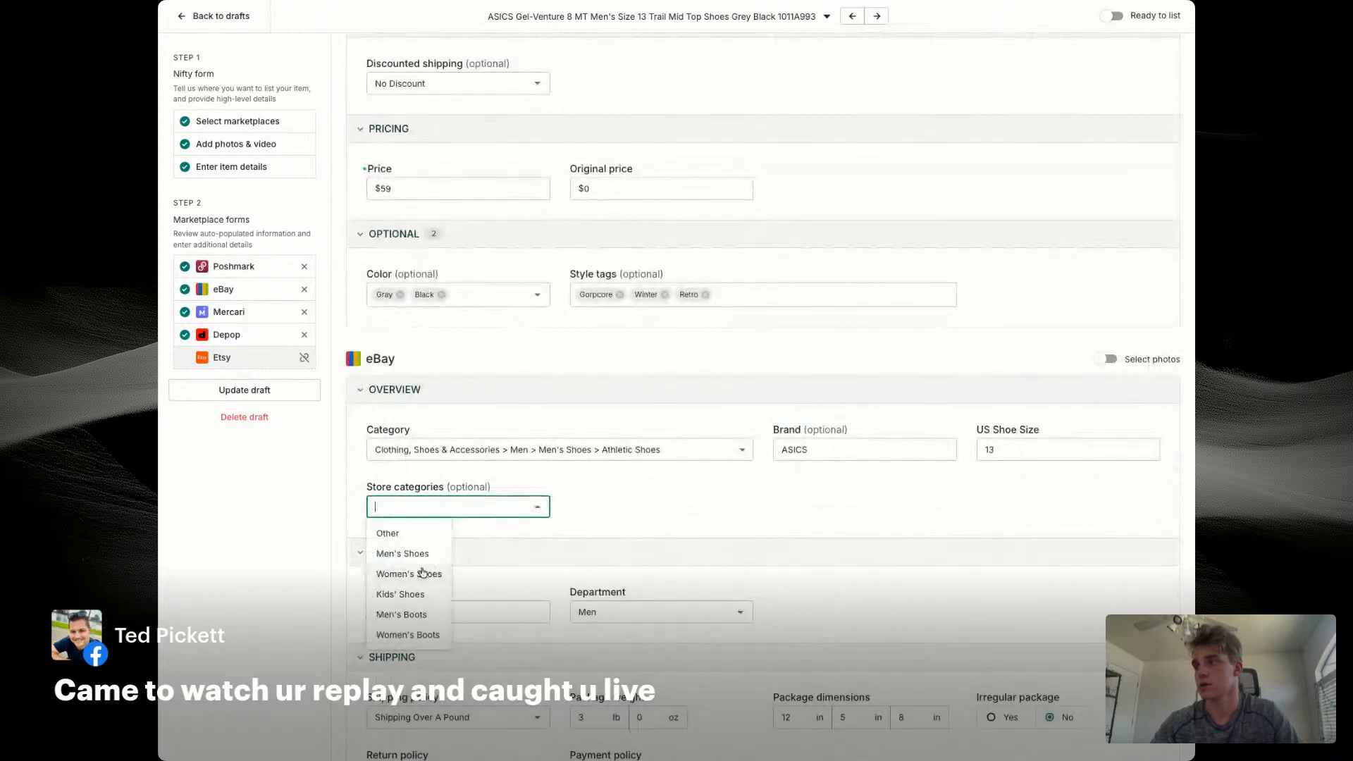
left_click(416, 554)
scroll(752, 522, "down", 4)
left_click(855, 547)
type("40")
key("Tab")
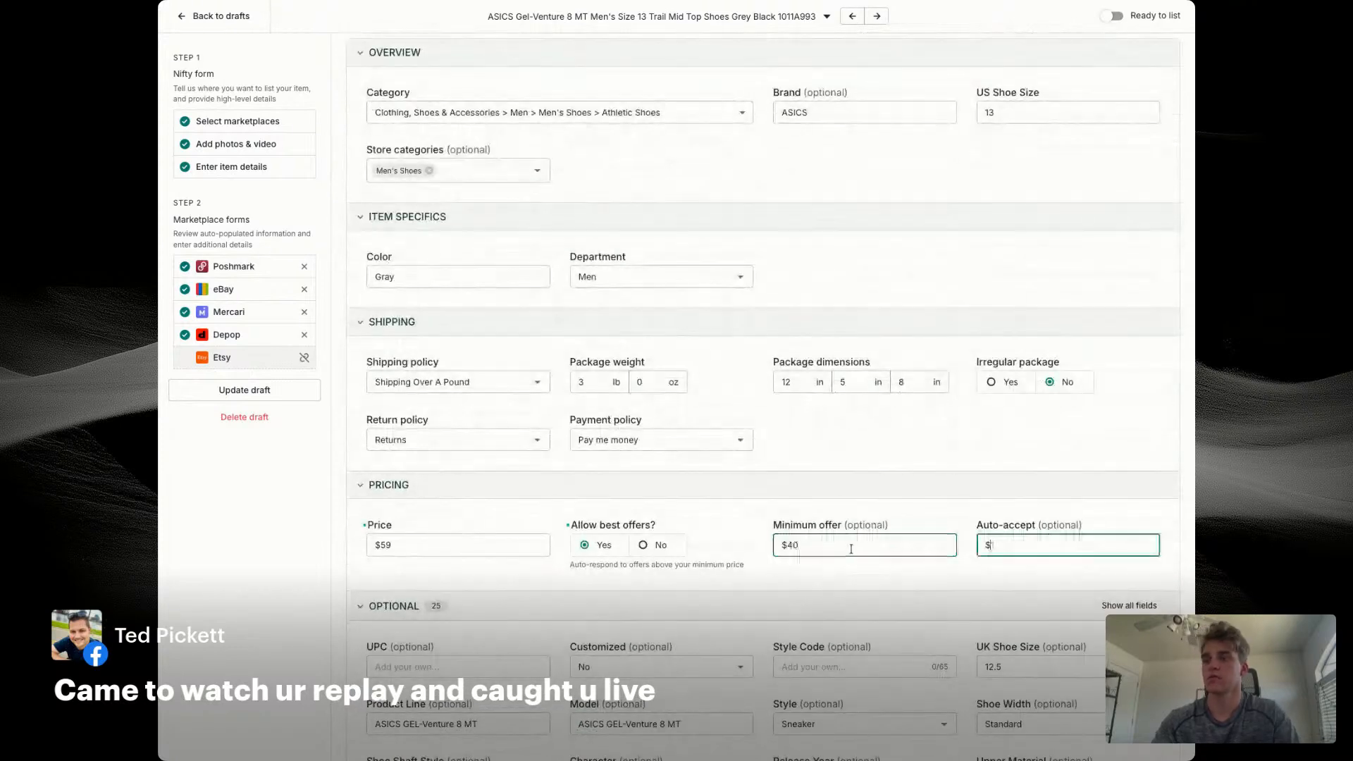
type("50")
left_click(853, 583)
Step: Enter 1011A993 as the eBay style code and set the UK shoe size to 12
scroll(834, 580, "down", 2)
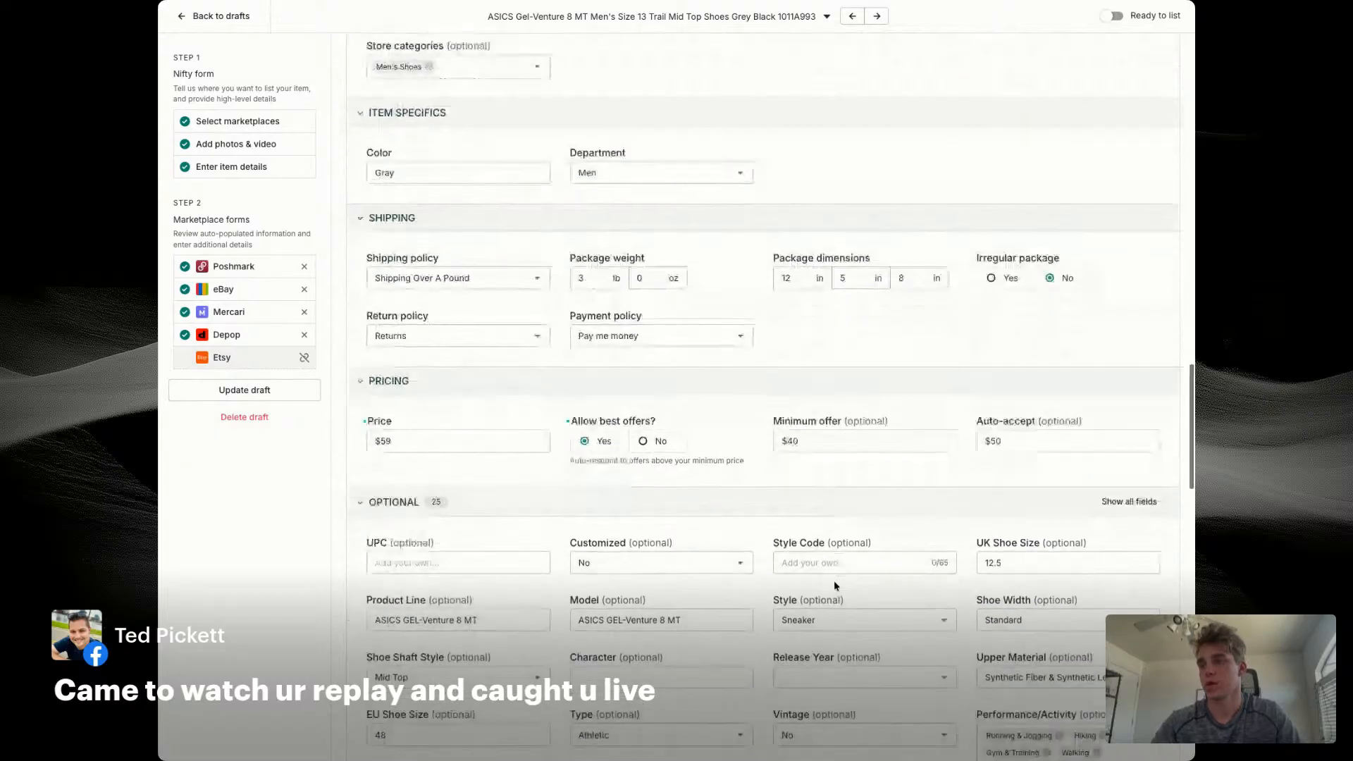
left_click(828, 556)
type("1011A")
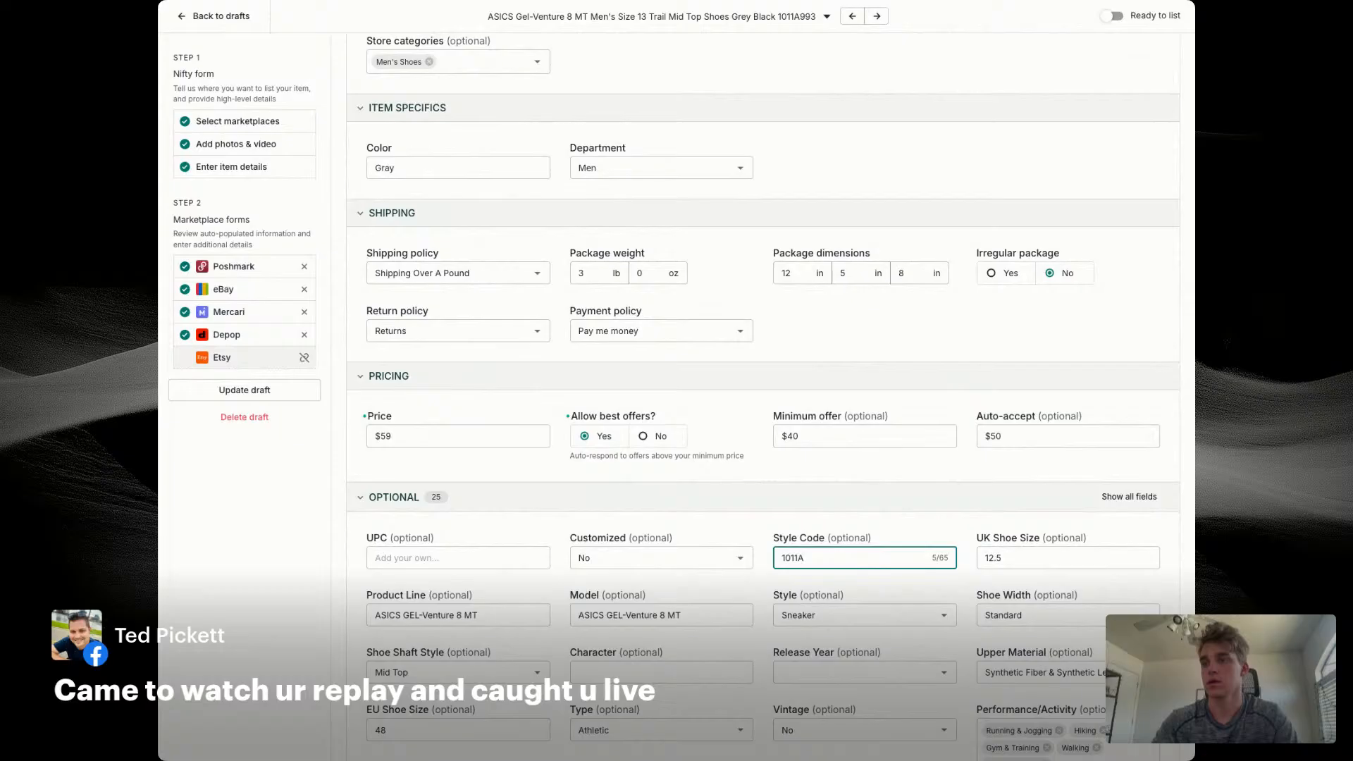
type("993")
left_click(761, 591)
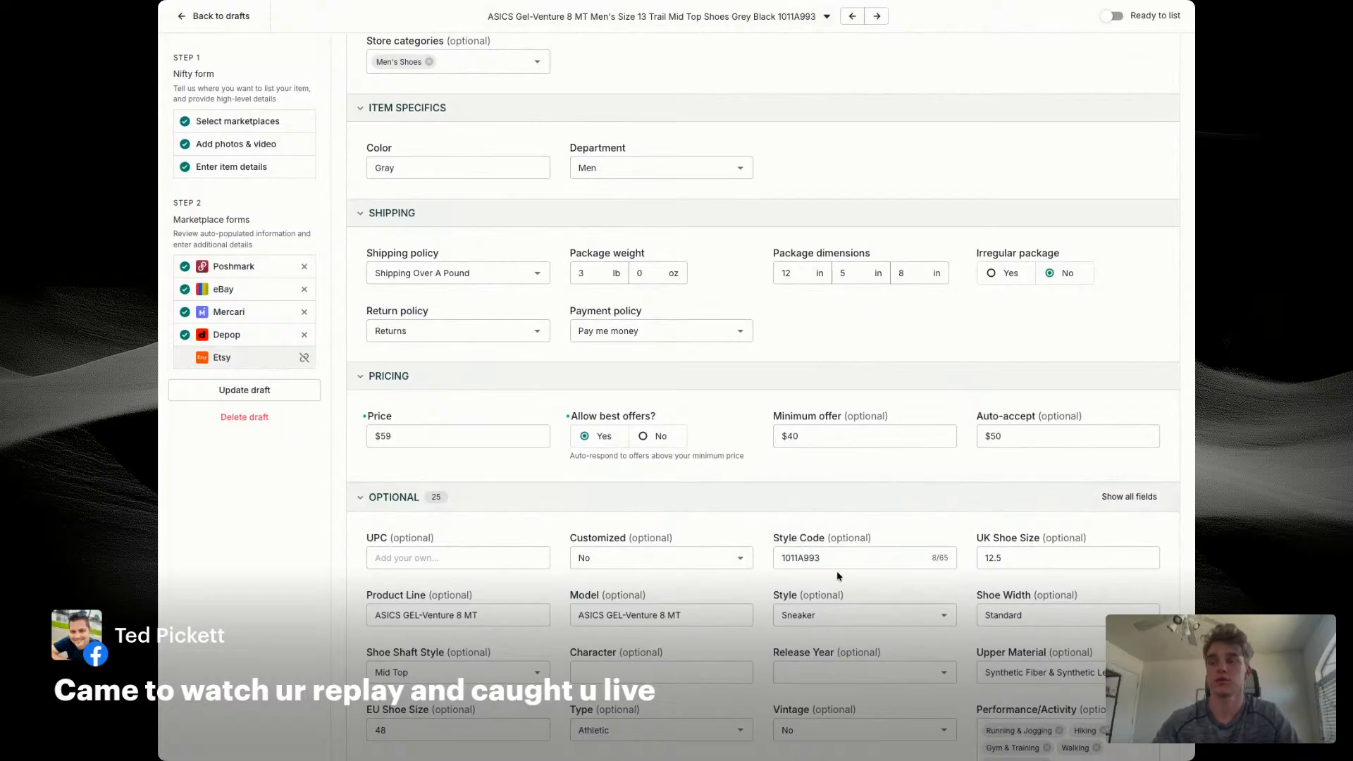
left_click(1027, 557)
left_click(991, 516)
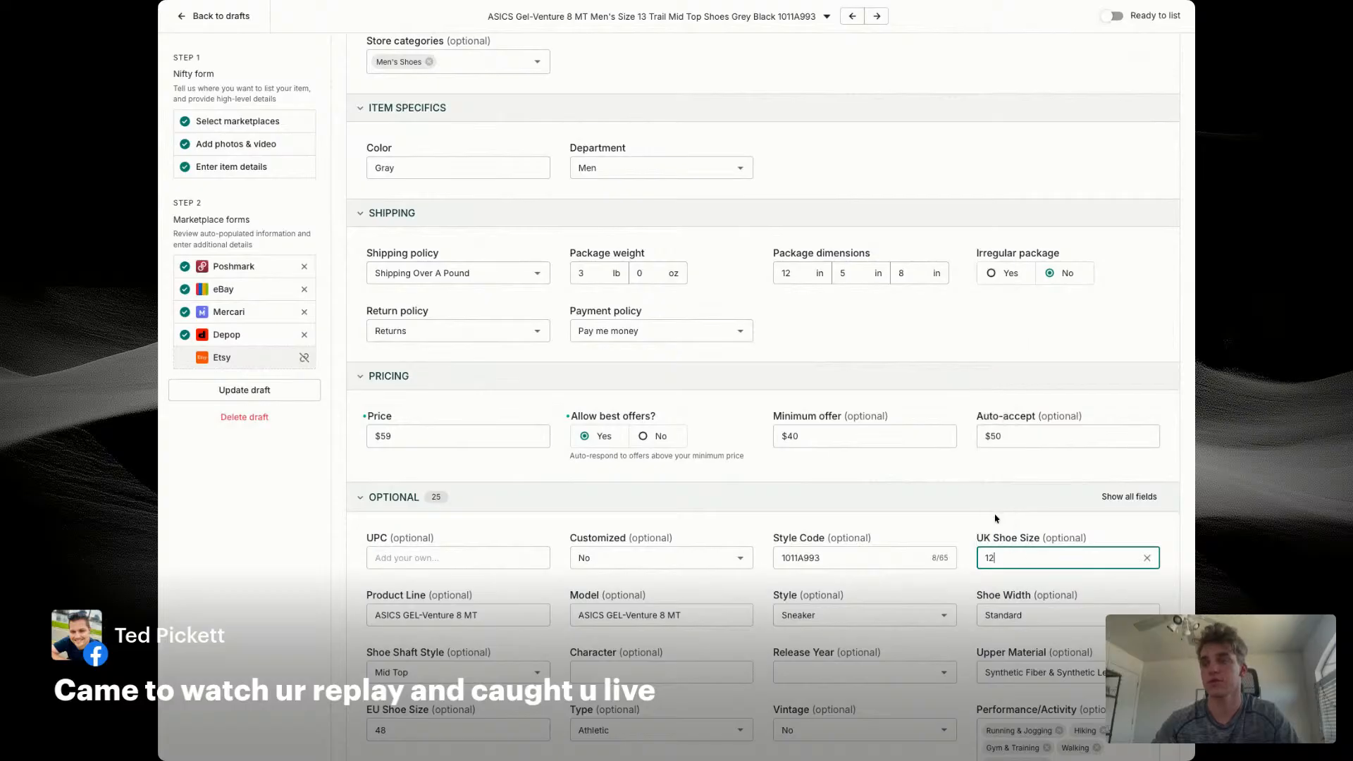
left_click(947, 601)
Step: Customize the Asics Depop photos, using the size-label photo in place of the inner-shoe one, and mark the draft as ready to list
scroll(958, 591, "down", 3)
scroll(958, 591, "down", 14)
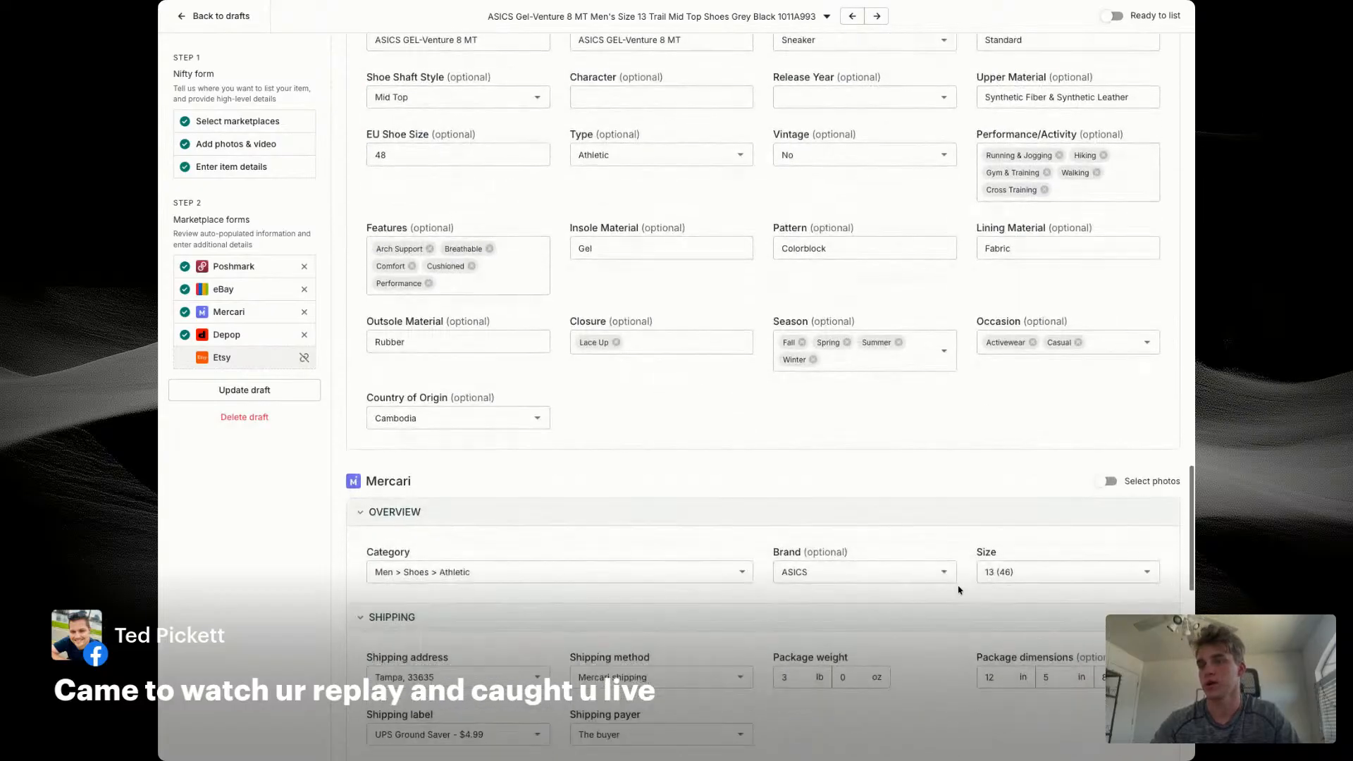
left_click(1105, 345)
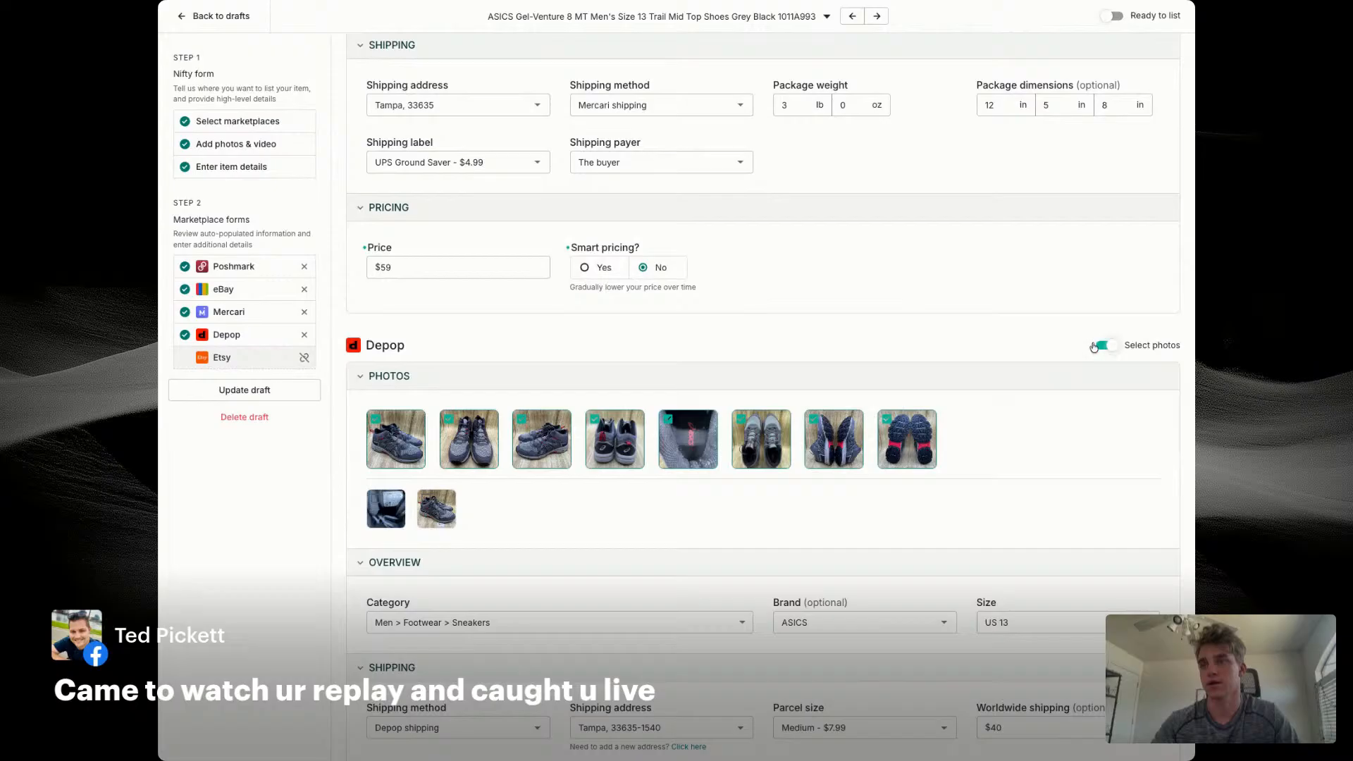
left_click(1113, 16)
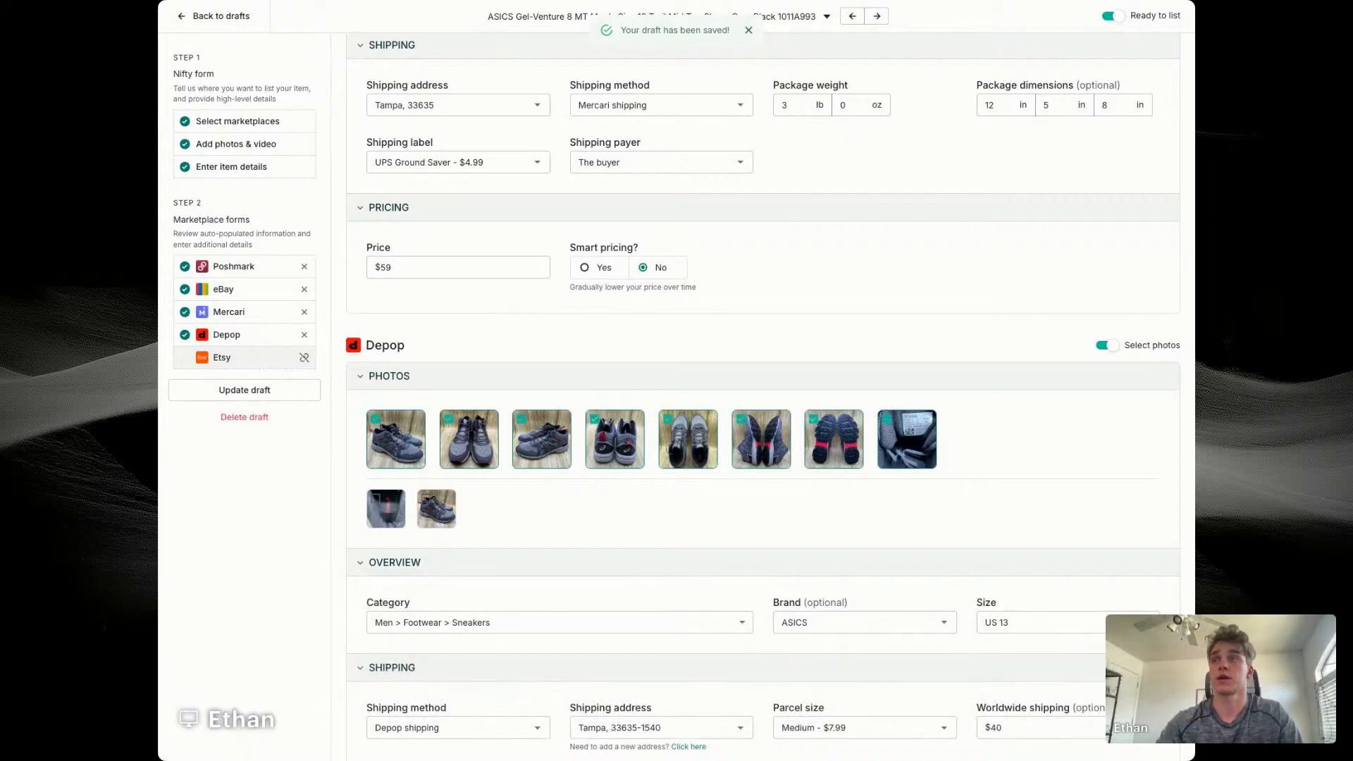
Step: Open the New Balance 574 draft and copy style code ML574AB2 from its title to look up the model
left_click(215, 17)
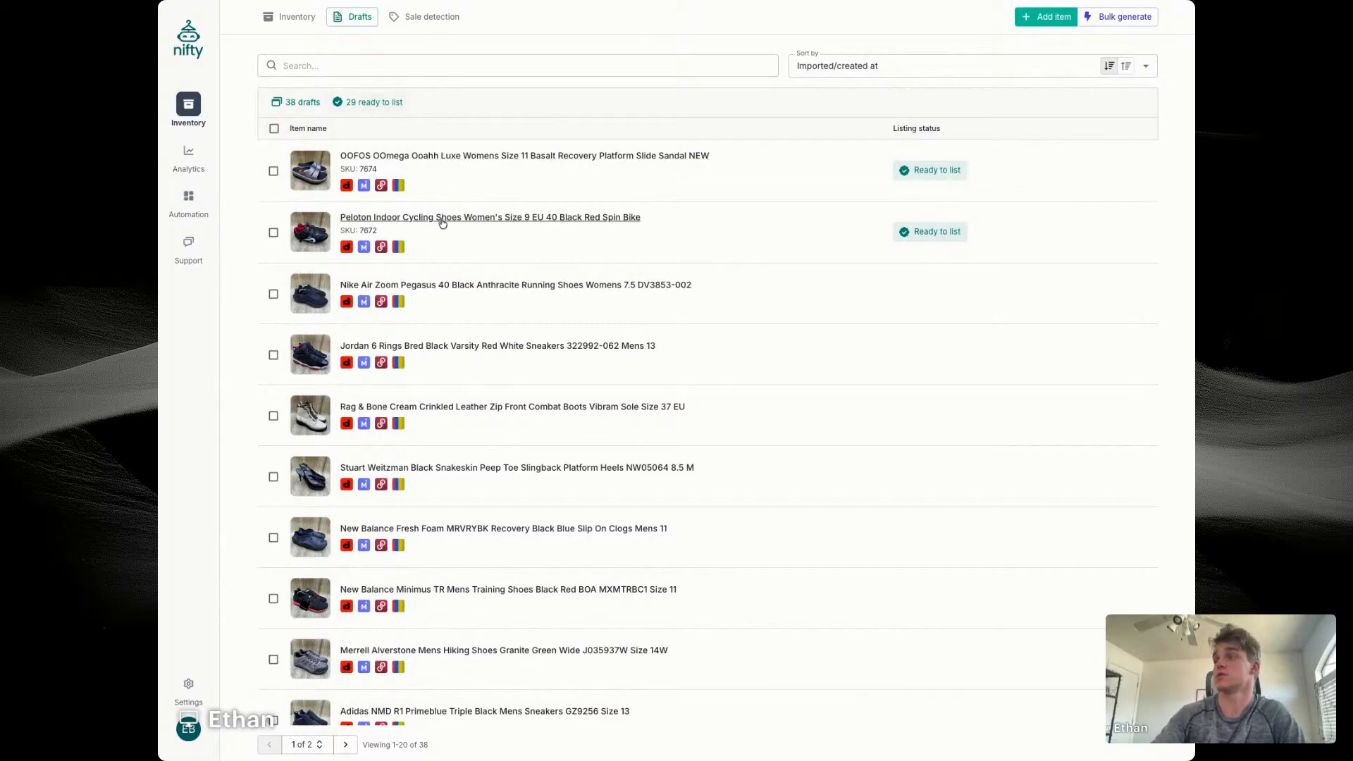
scroll(443, 220, "down", 6)
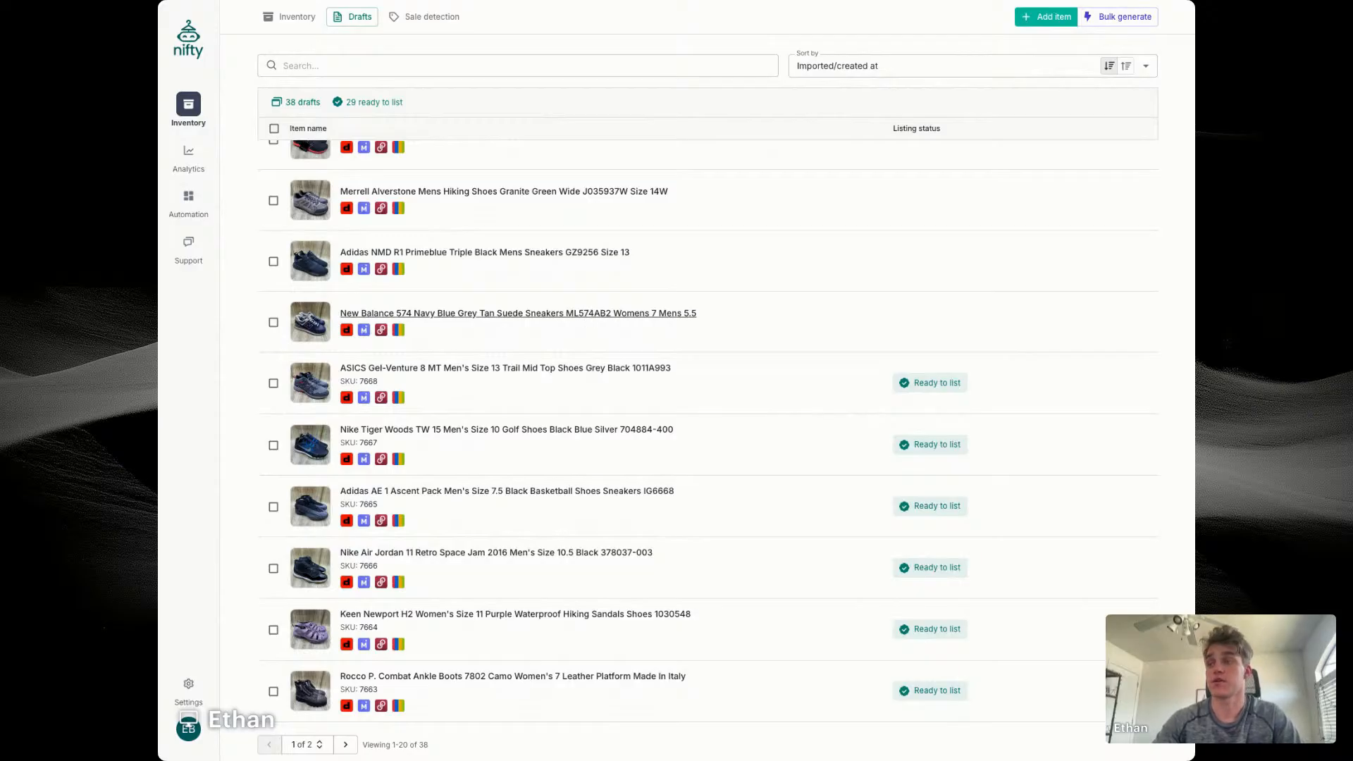
left_click(592, 314)
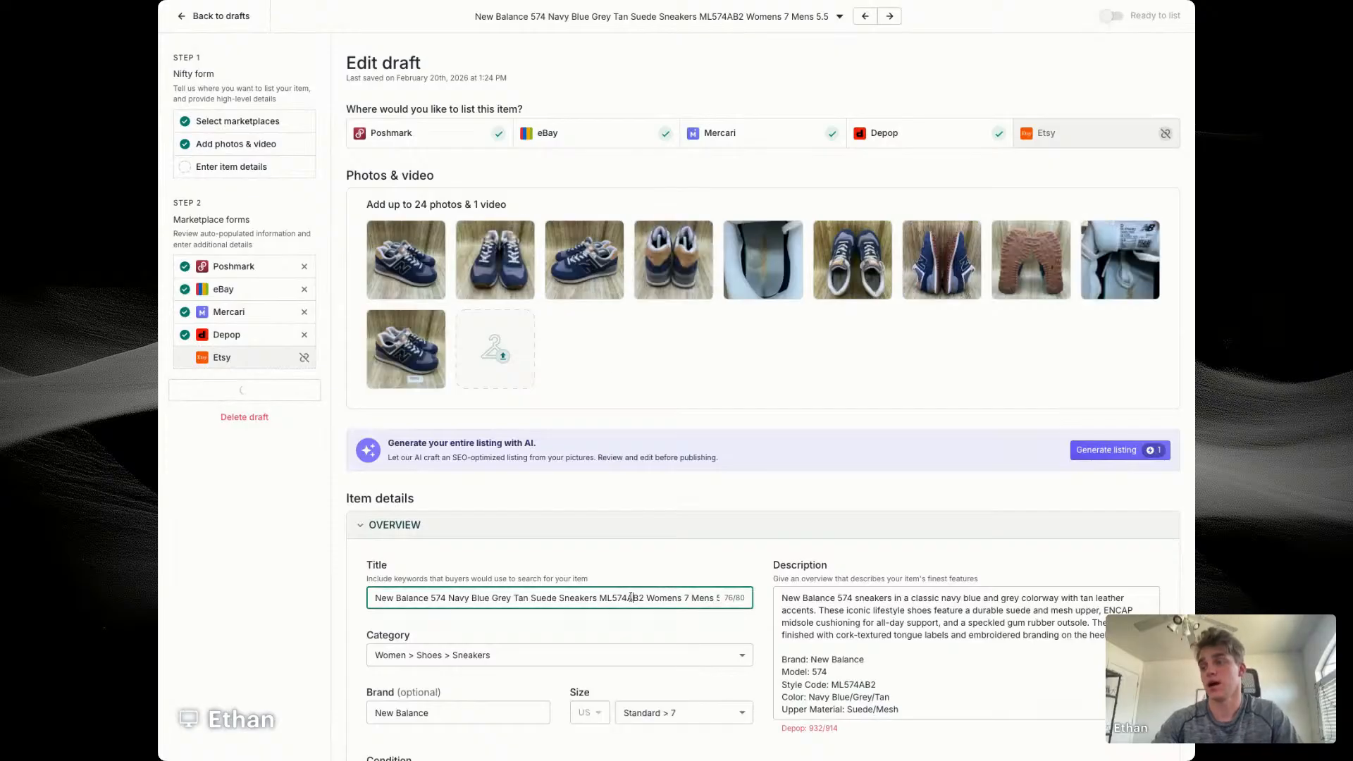
double_click(621, 597)
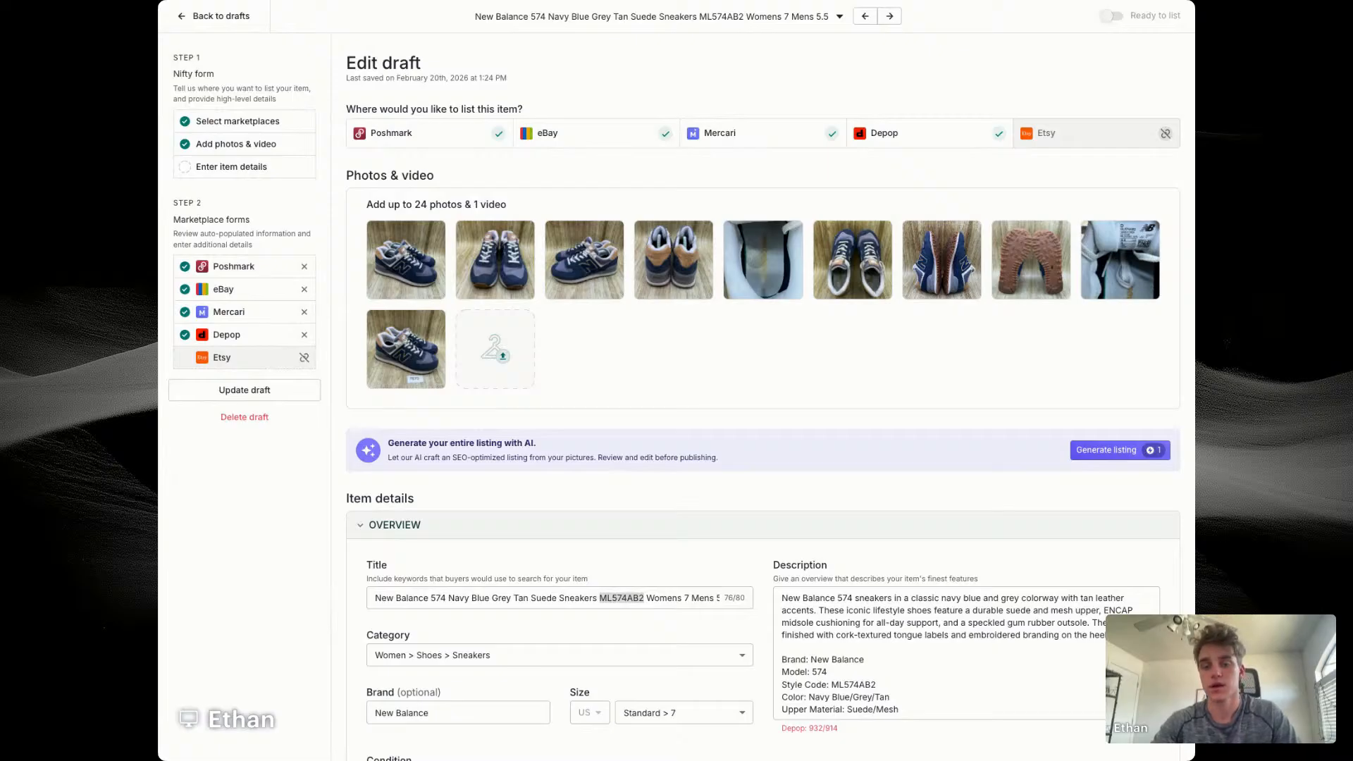
key("super+Tab")
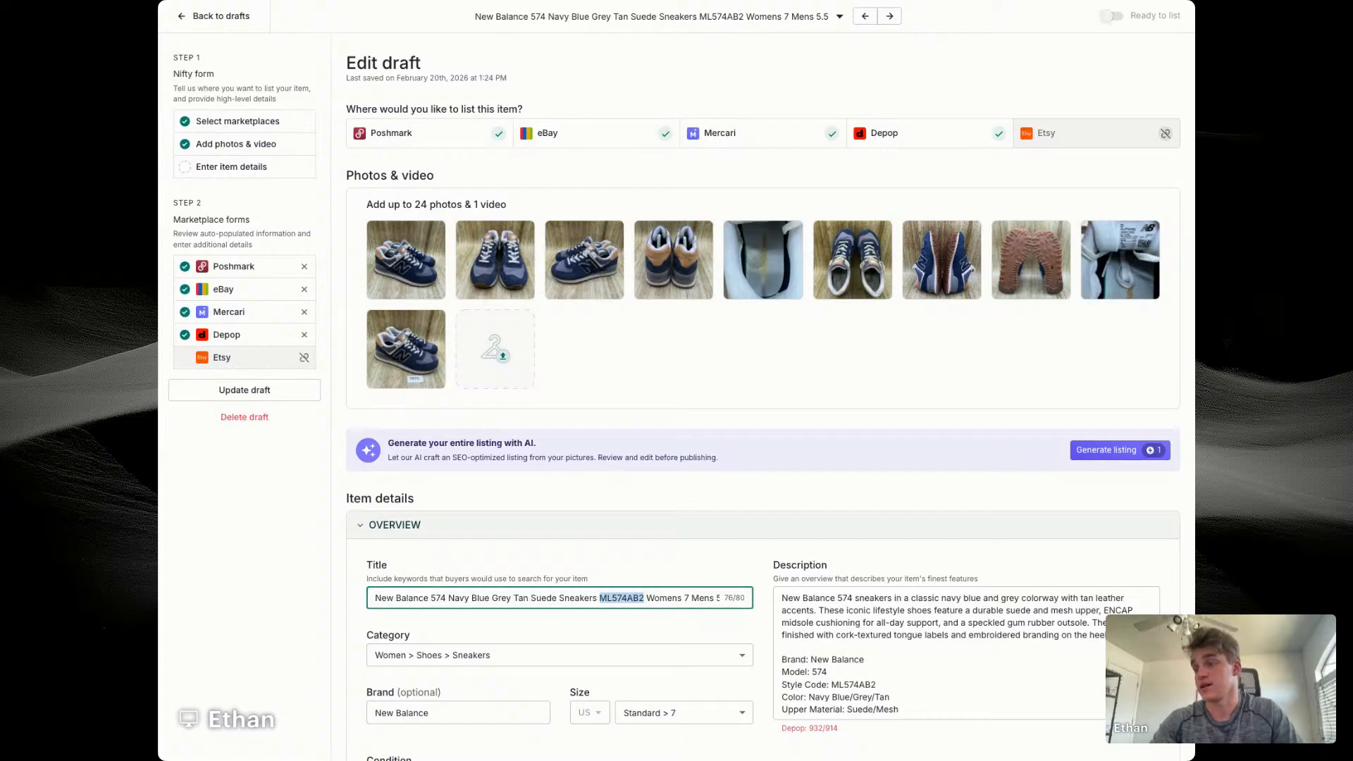
Step: Replace the title of the New Balance draft with "New Balance 574 Men's Size 7 Natural Indigo Maple"
key("super+a")
type("New Balance 574 Natural Indigo Maple")
left_click(446, 598)
type("Men's Size")
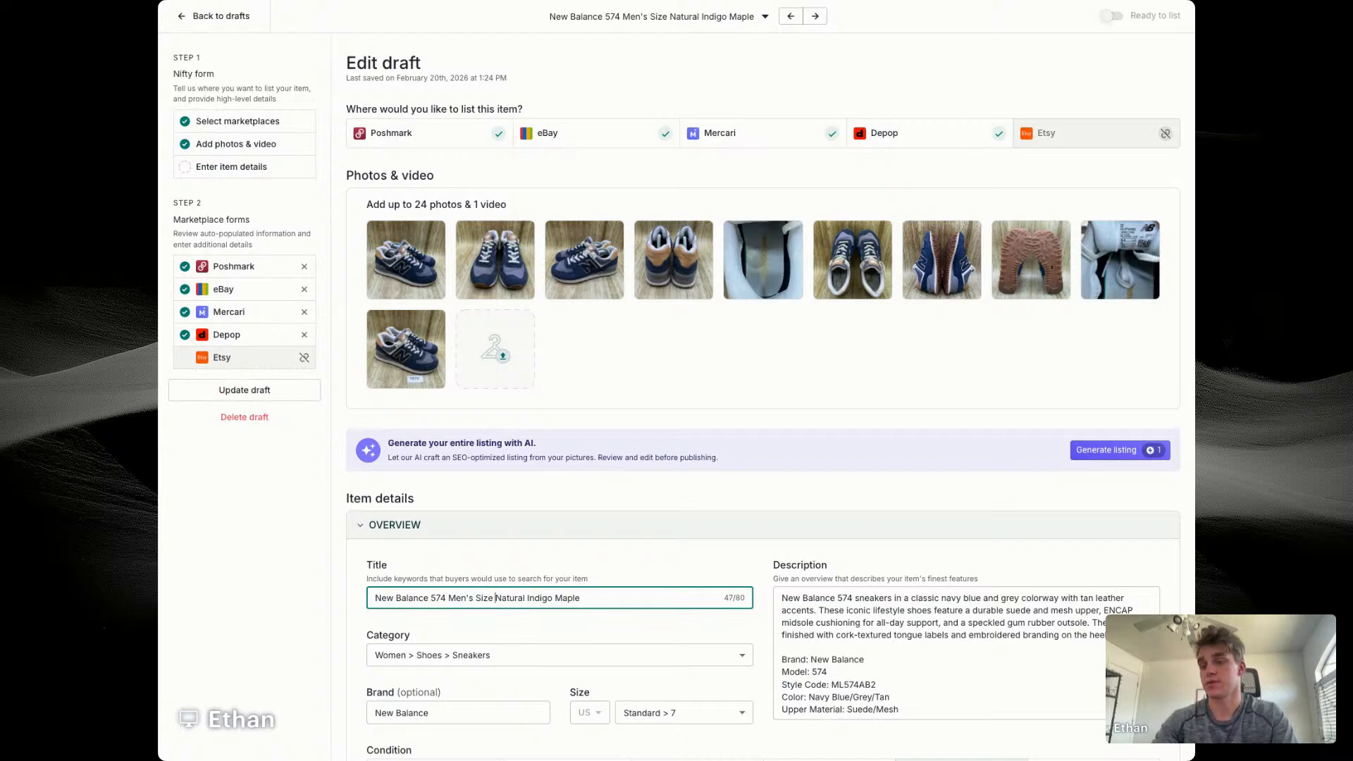
type("7")
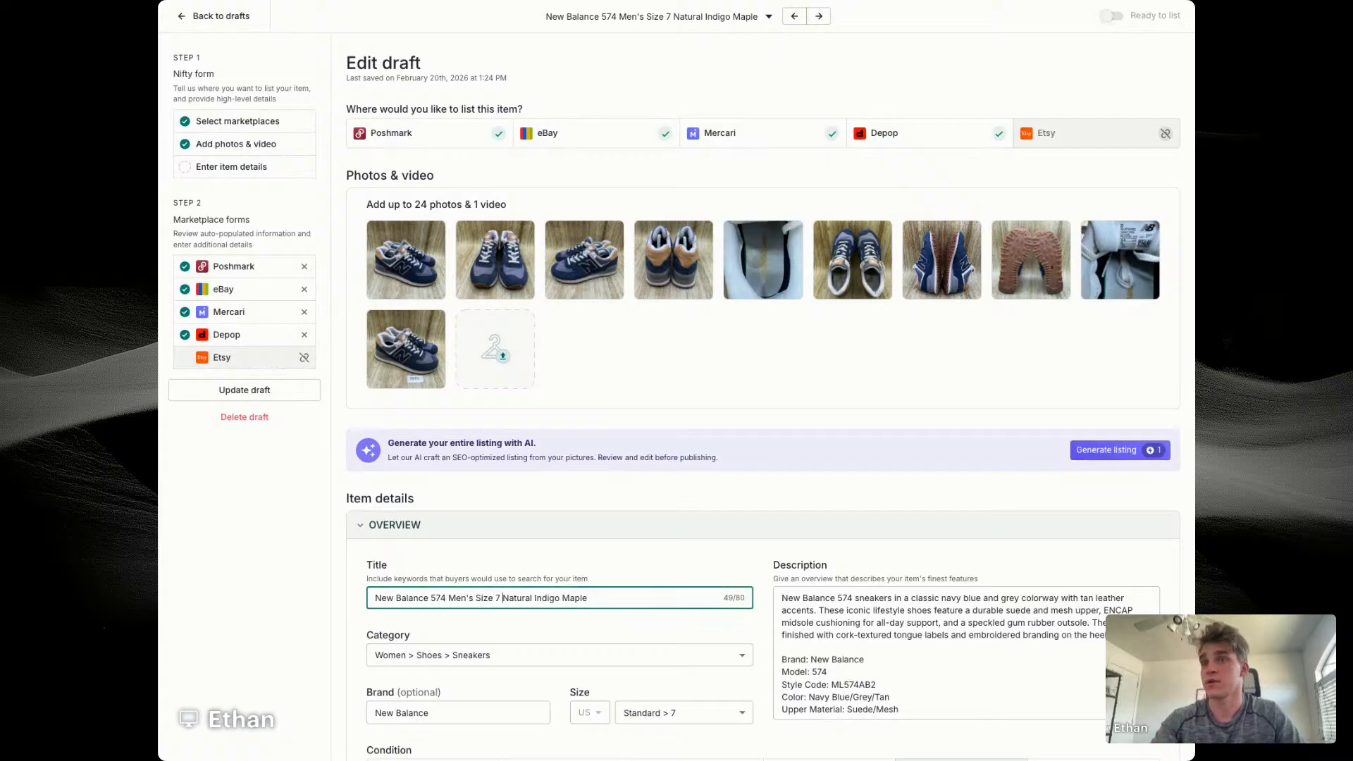
Step: Check the size-label photo of the New Balance 574 and change Men's to Women's in the draft's title
left_click(1120, 259)
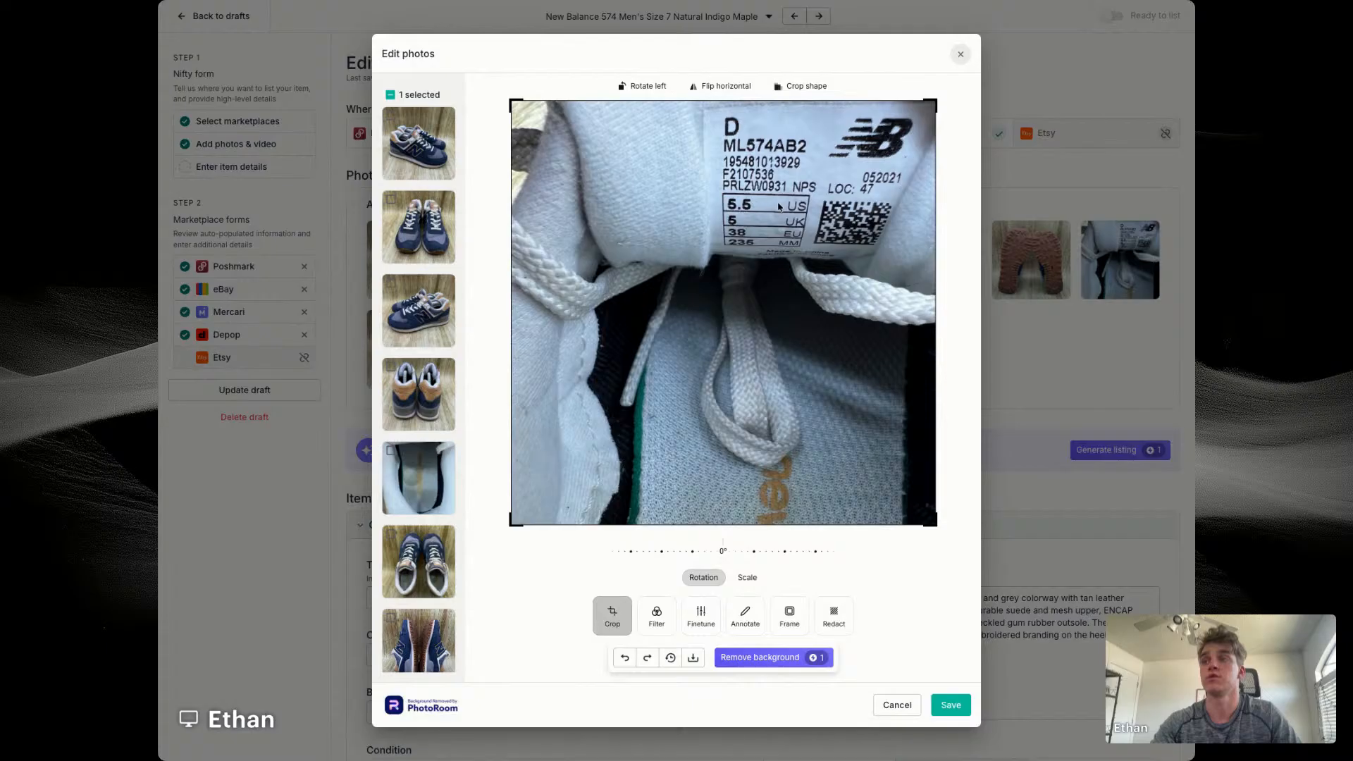
left_click(960, 55)
scroll(421, 585, "down", 1)
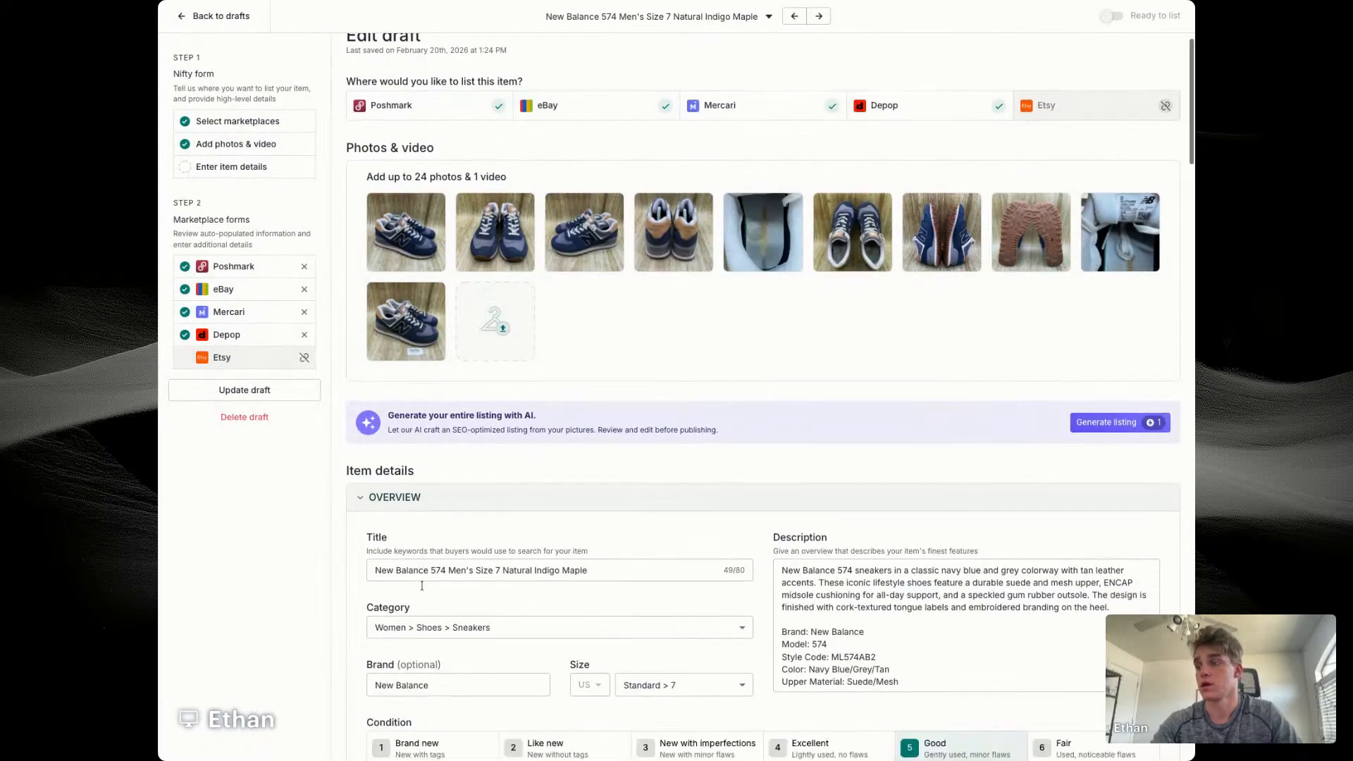
scroll(422, 586, "down", 2)
left_click(453, 501)
left_click(588, 477)
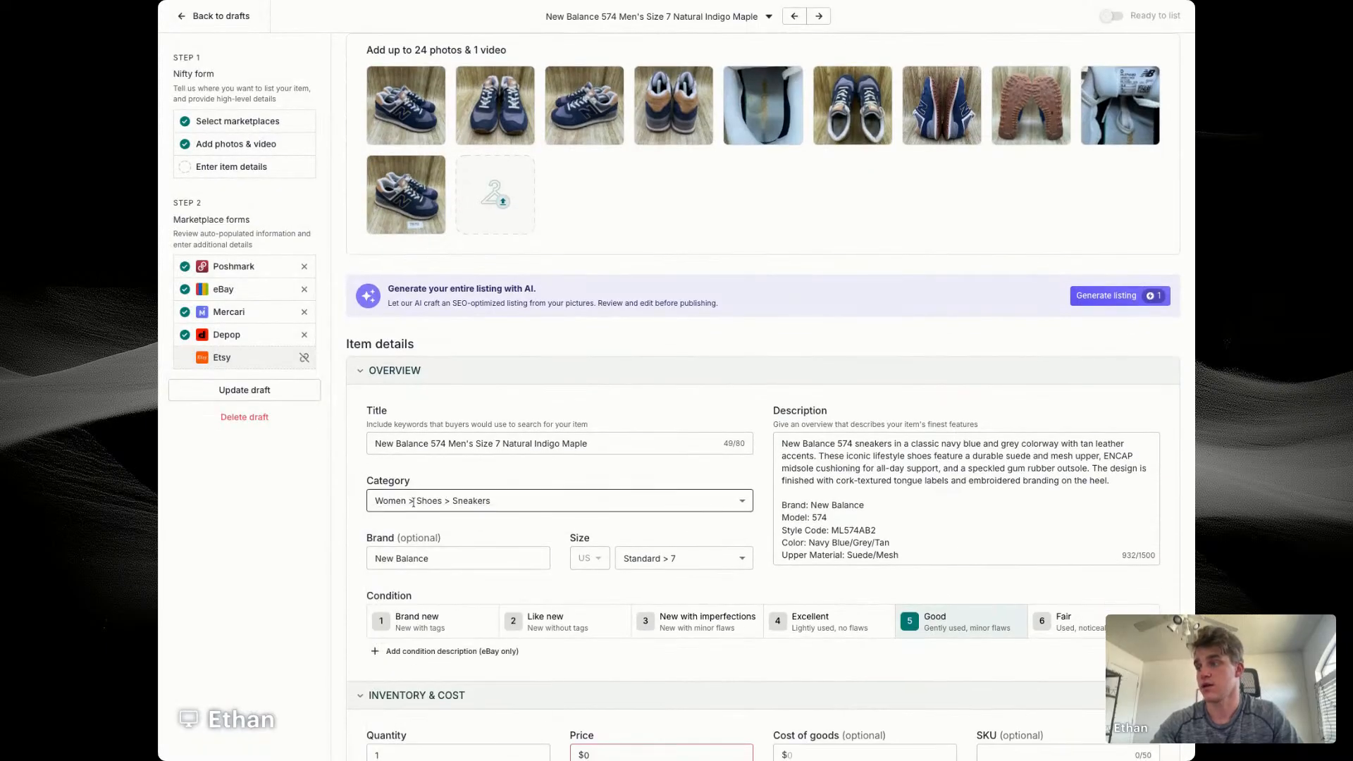
left_click(458, 443)
double_click(458, 444)
type("Wome")
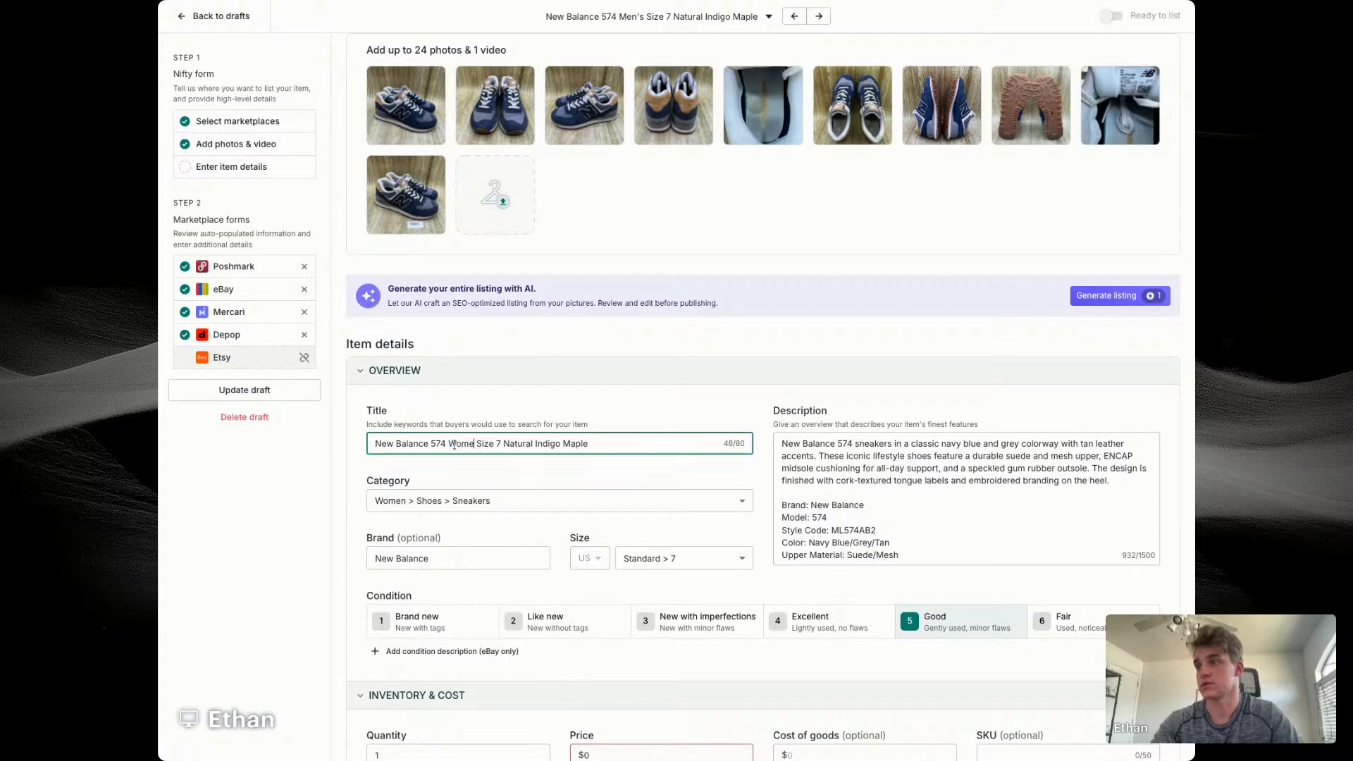
type("n's")
Step: Append "Shoes Sneakers" and style code ML574AB2 to the end of the New Balance title
left_click(643, 451)
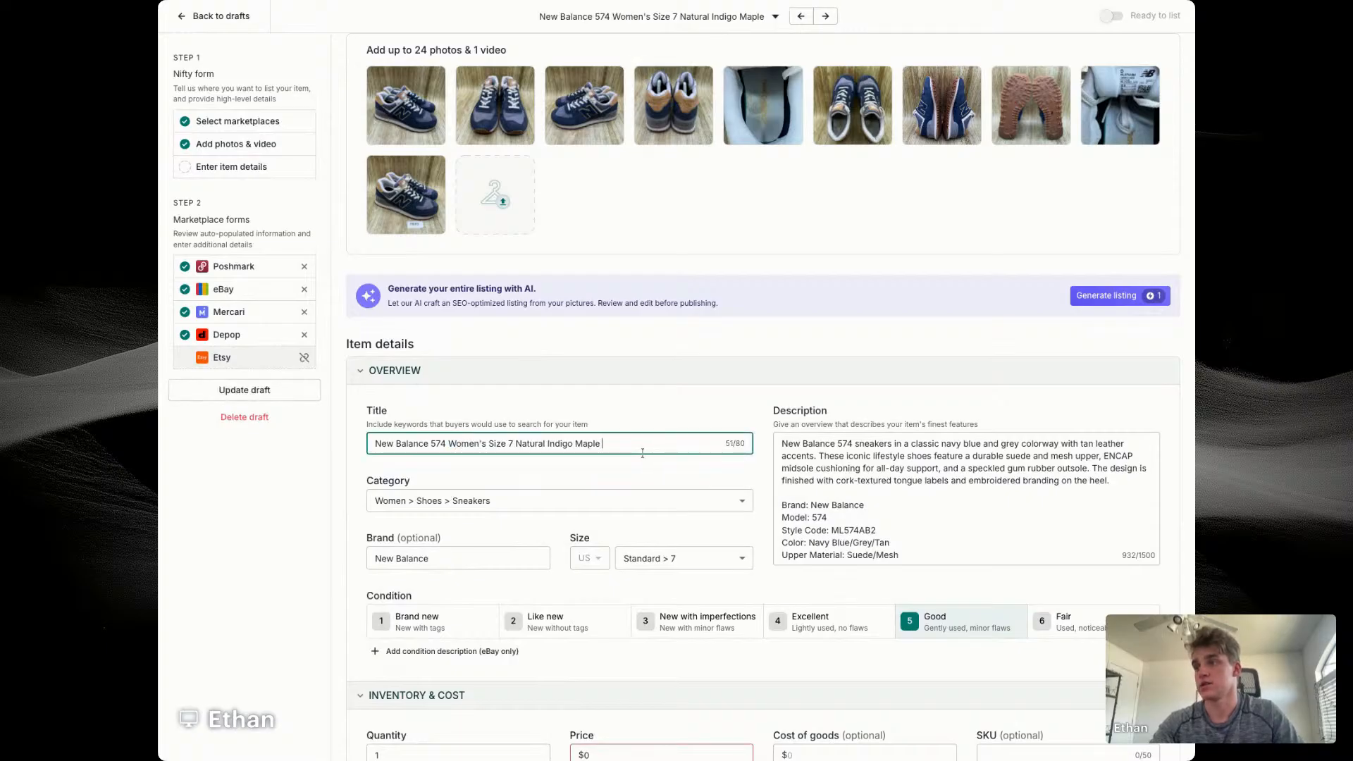
type("Shoes Snea")
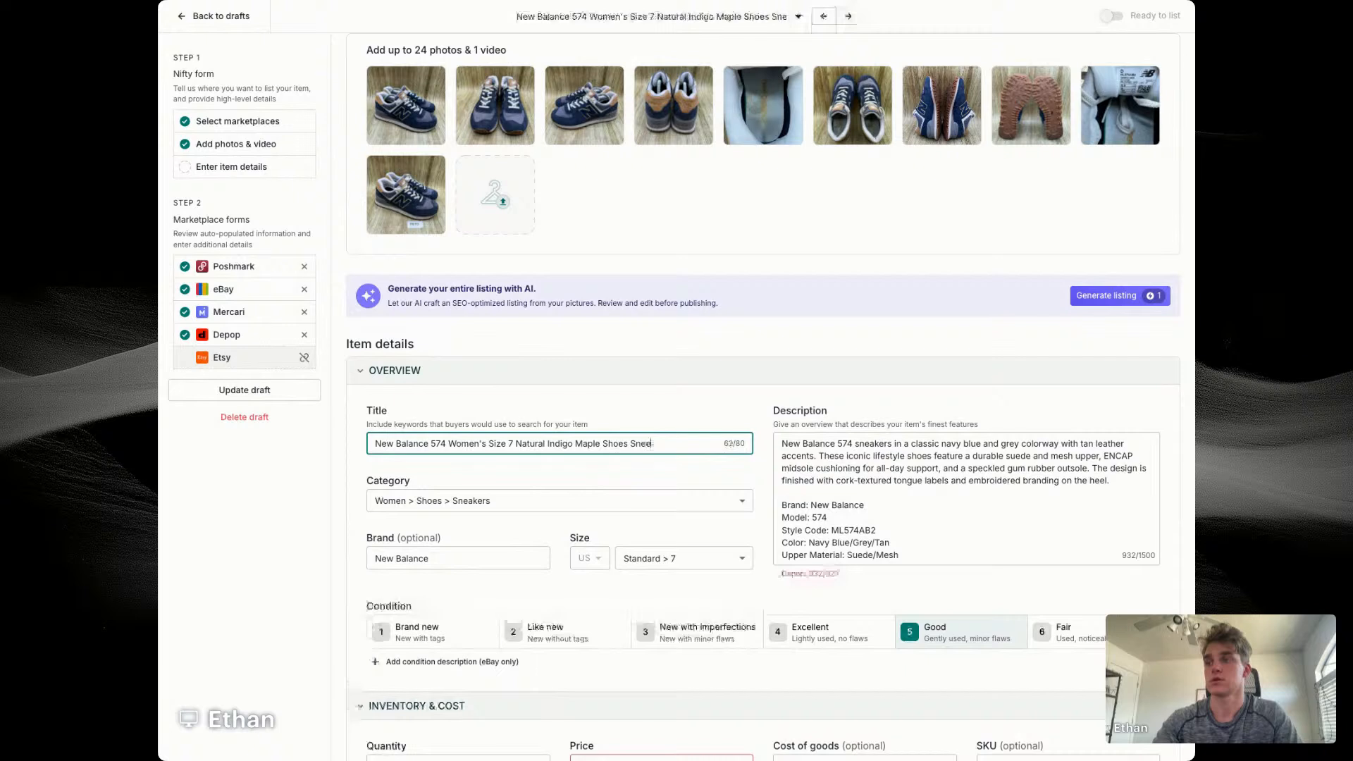
type("kers")
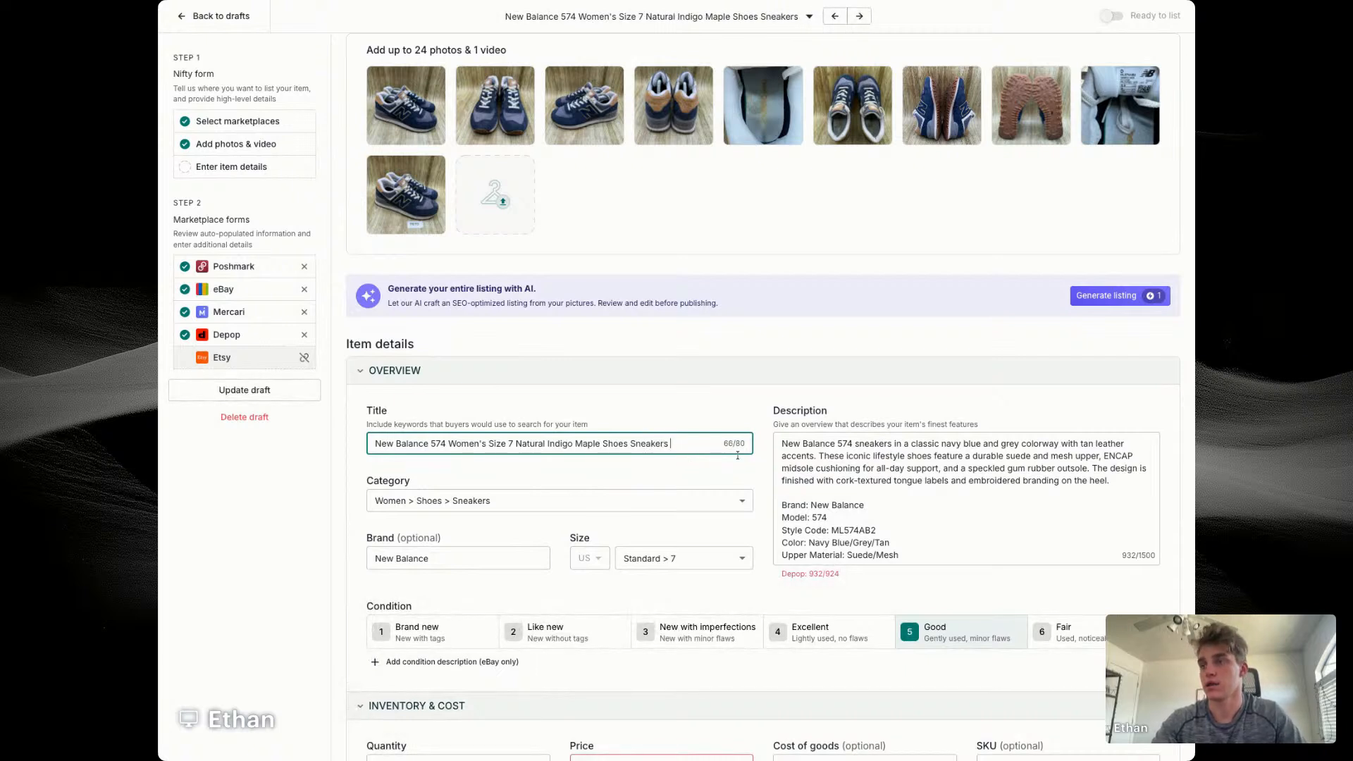
left_click(210, 247)
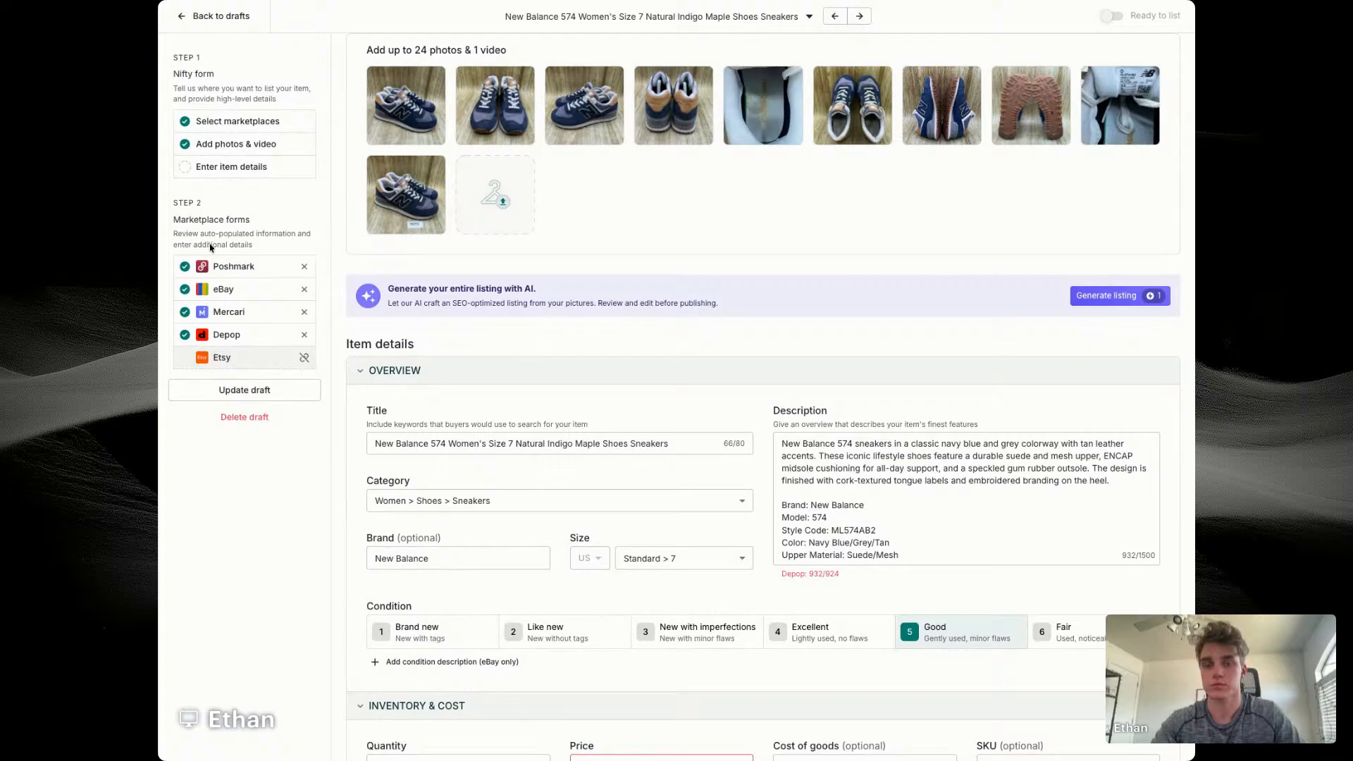
left_click(694, 444)
type("ML574AB2")
Step: Replace the opening paragraph of the New Balance description with a copy of the full title
key("super+a")
key("super+c")
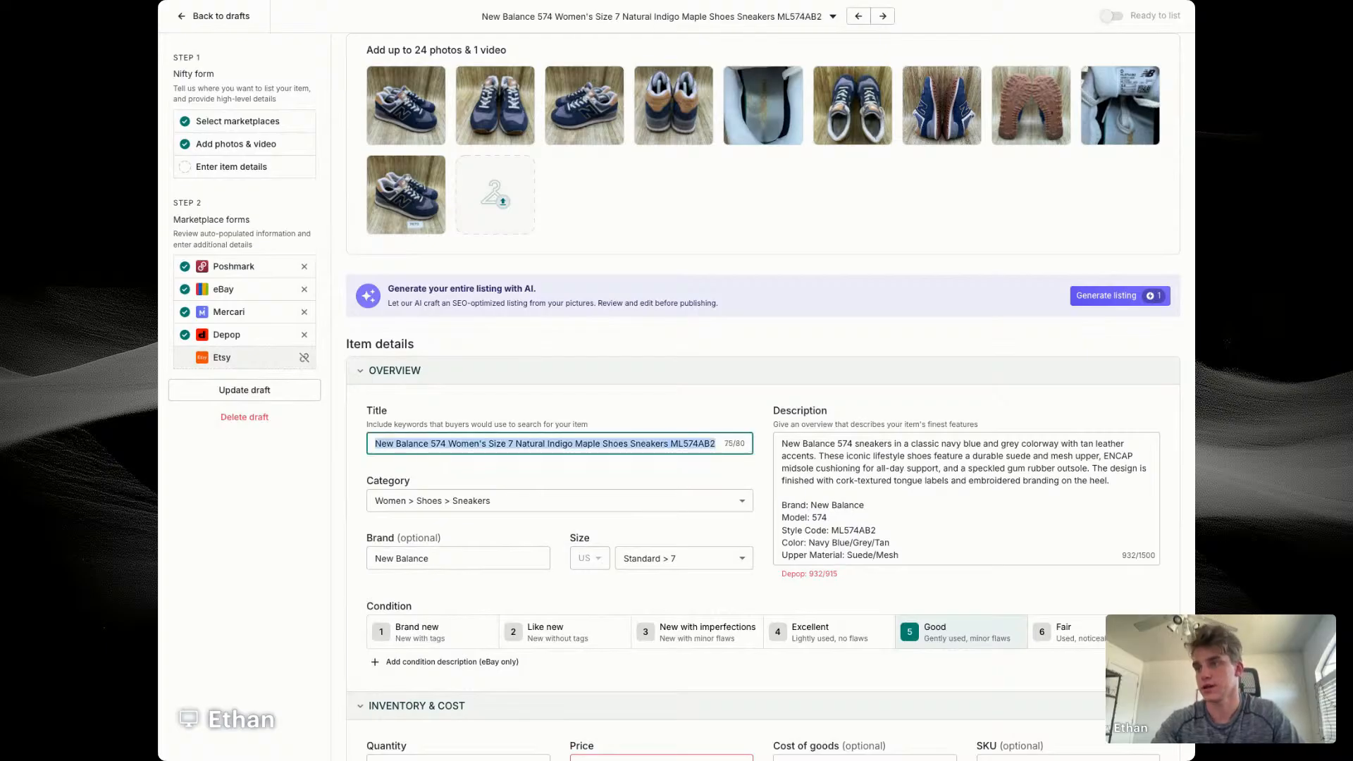
left_click(922, 437)
key("shift+Down")
key("shift+Down")
key("shift+Down")
key("shift+Down")
key("super+v")
key("Return")
key("Return")
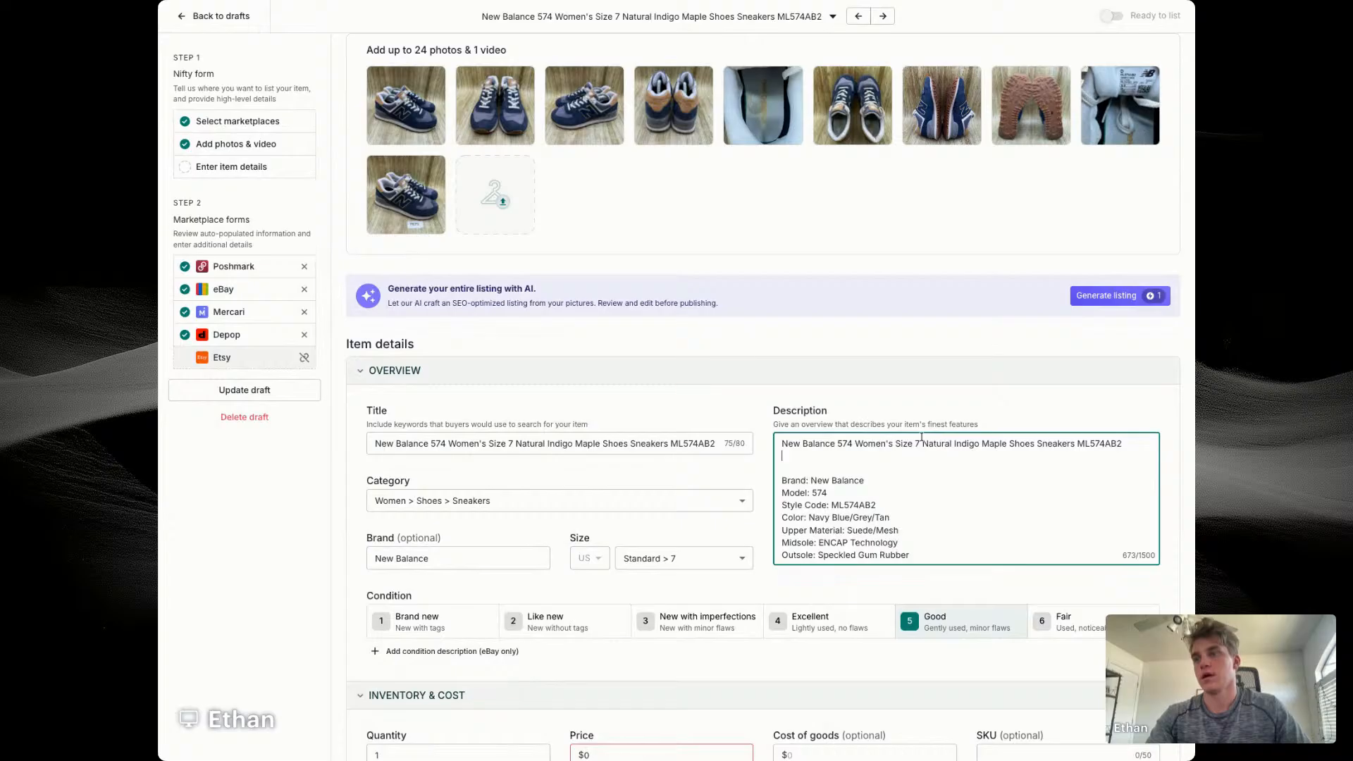
Step: Add the line "Converted From A Youth/Men's 5.5" below the title line in the description
key("Return")
type("Converted ")
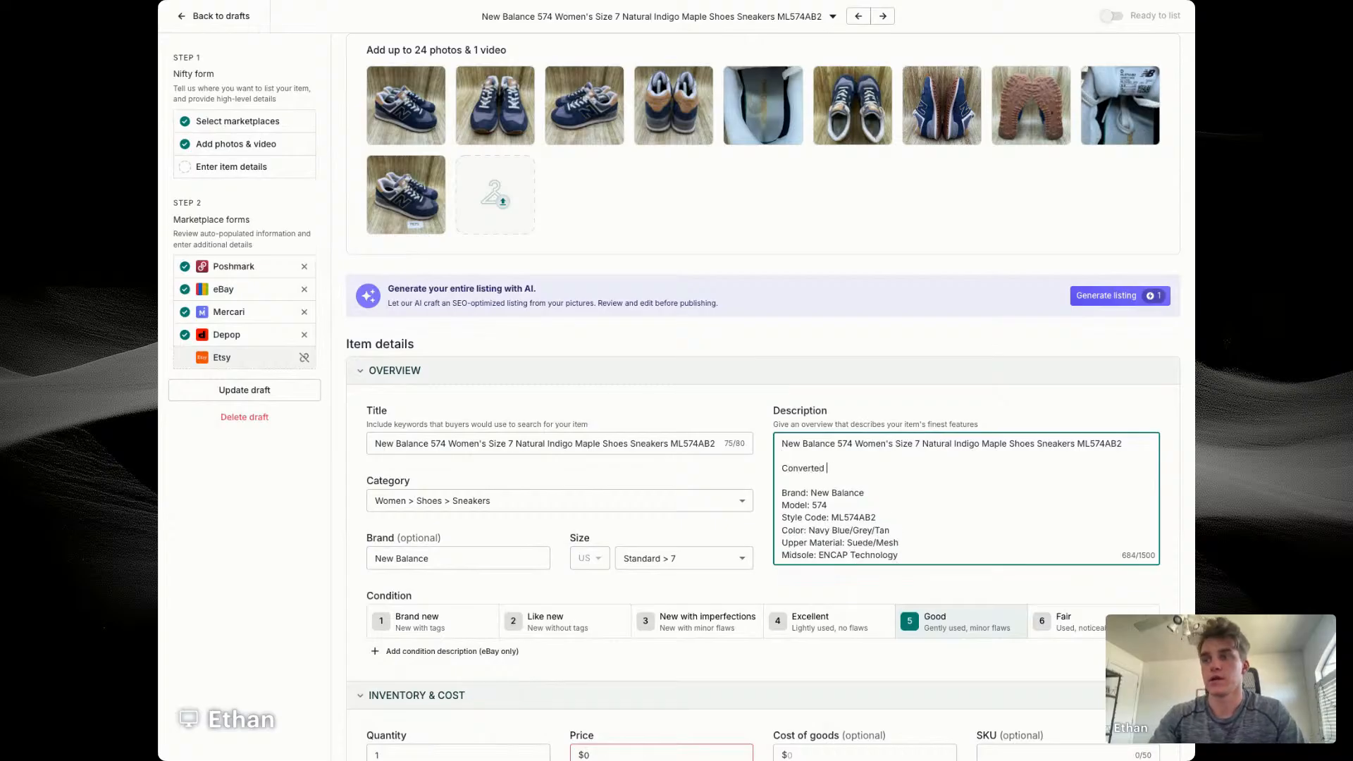
type("From A Youth")
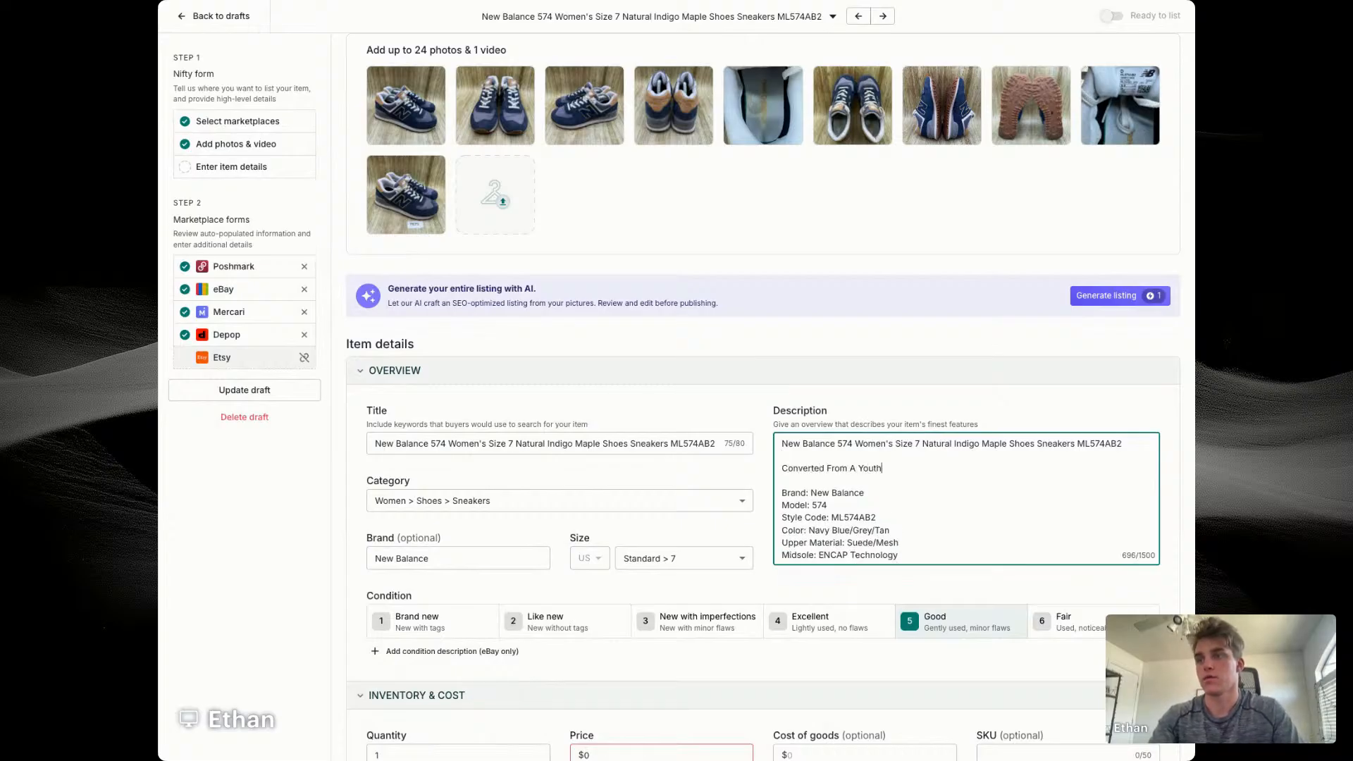
type("/Men's 5.5")
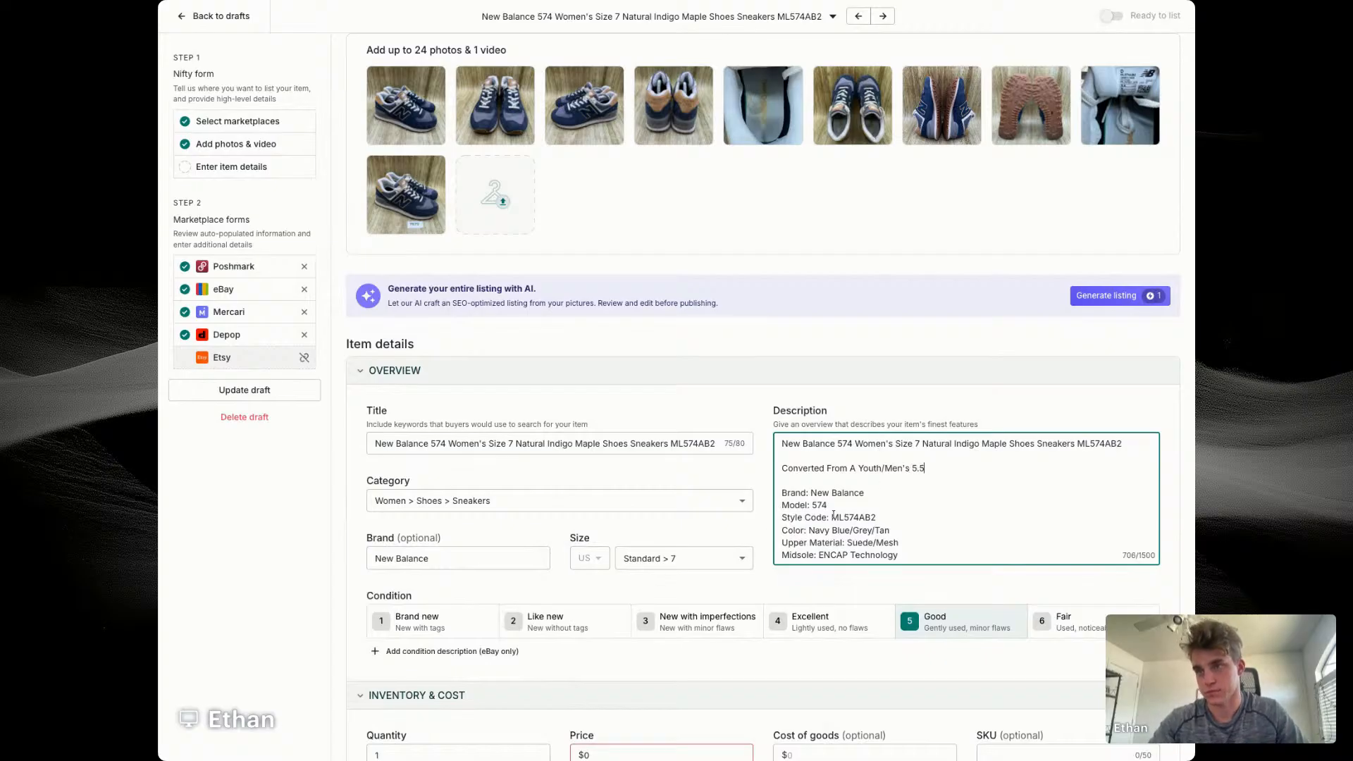
Step: Set the New Balance condition to Excellent and enter a $49 price, $14.56 cost of goods and SKU 7670
scroll(833, 512, "down", 5)
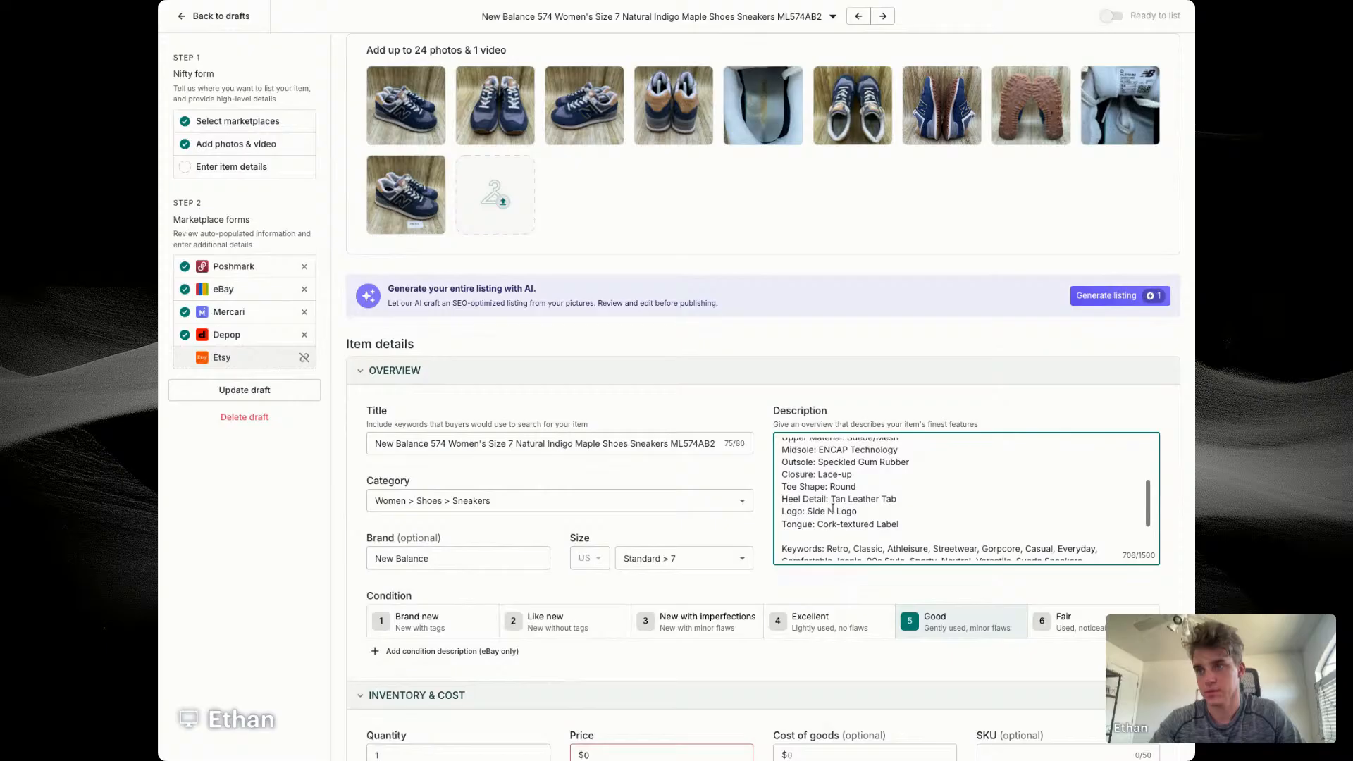
scroll(833, 508, "down", 8)
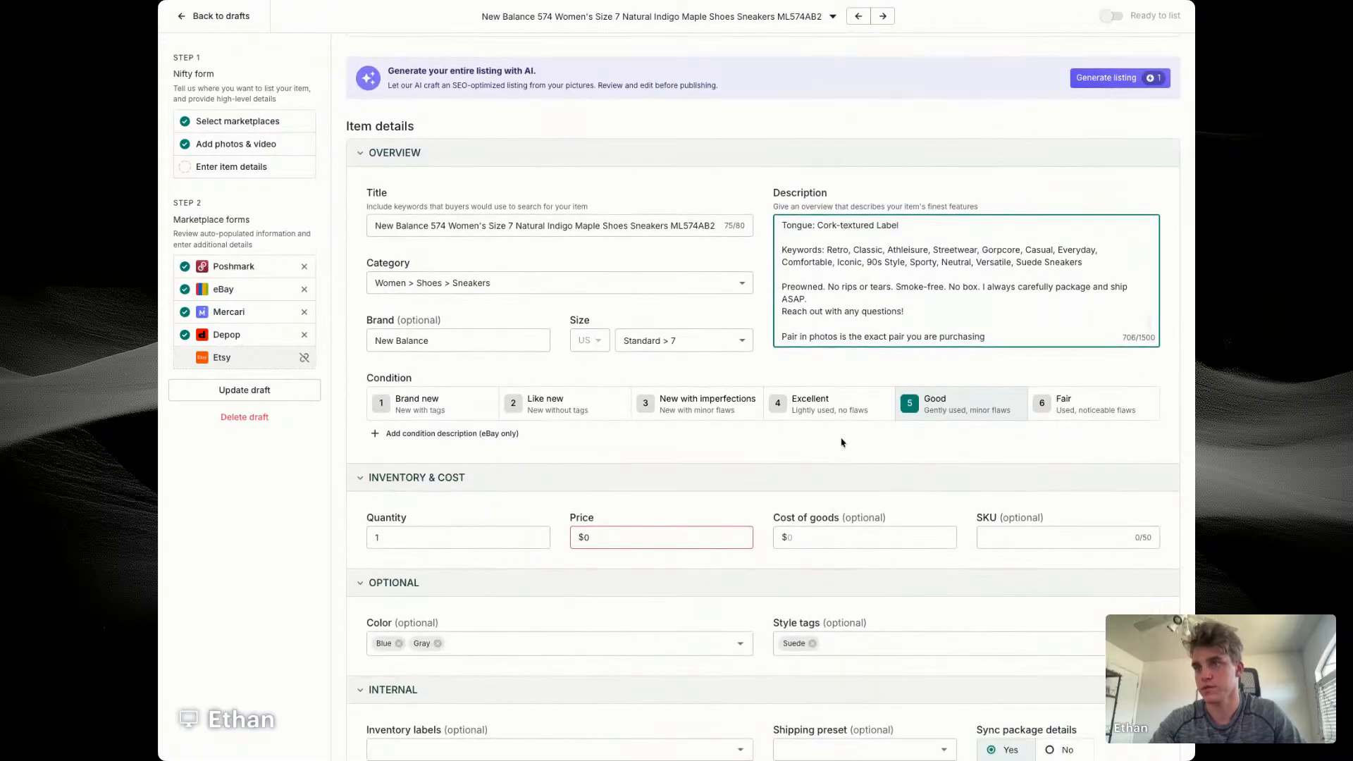
left_click(829, 405)
left_click(620, 539)
type("49")
key("Tab")
type("14.")
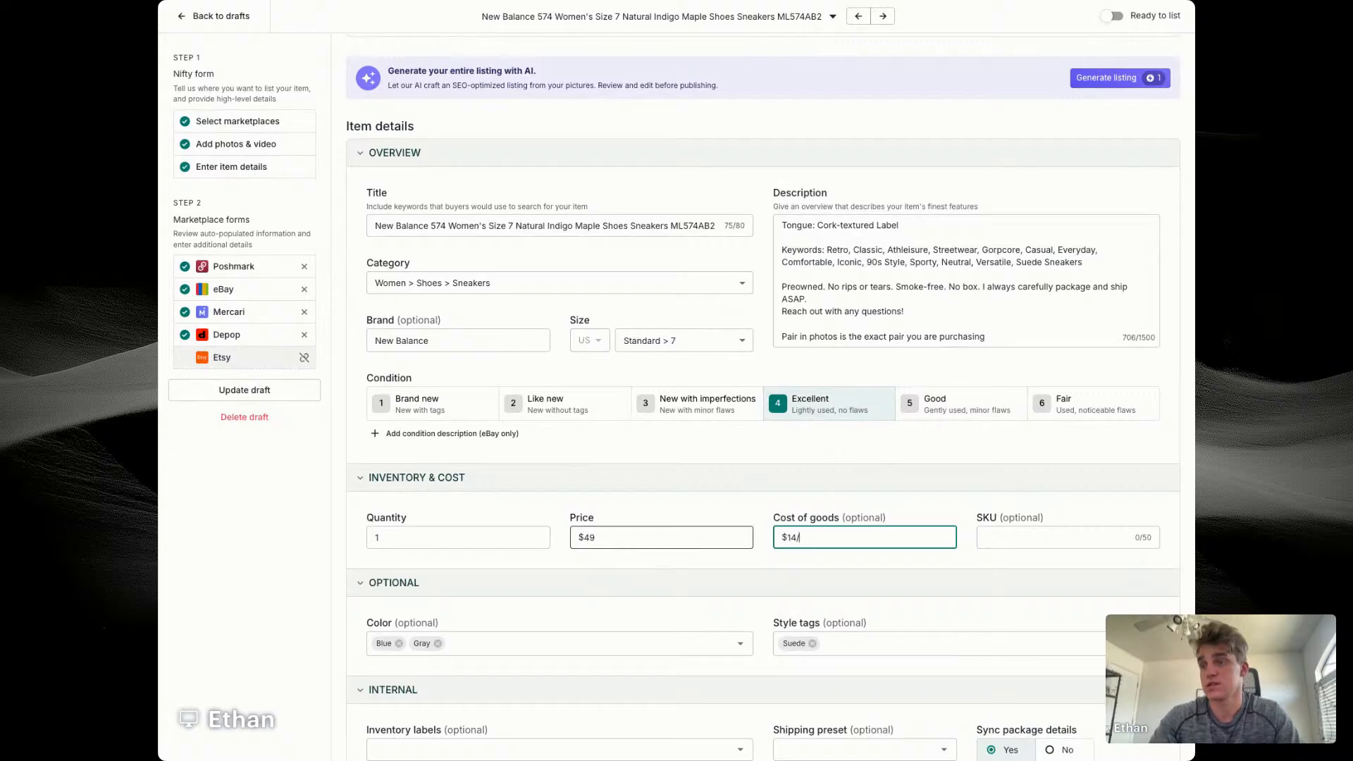
type("56")
key("Tab")
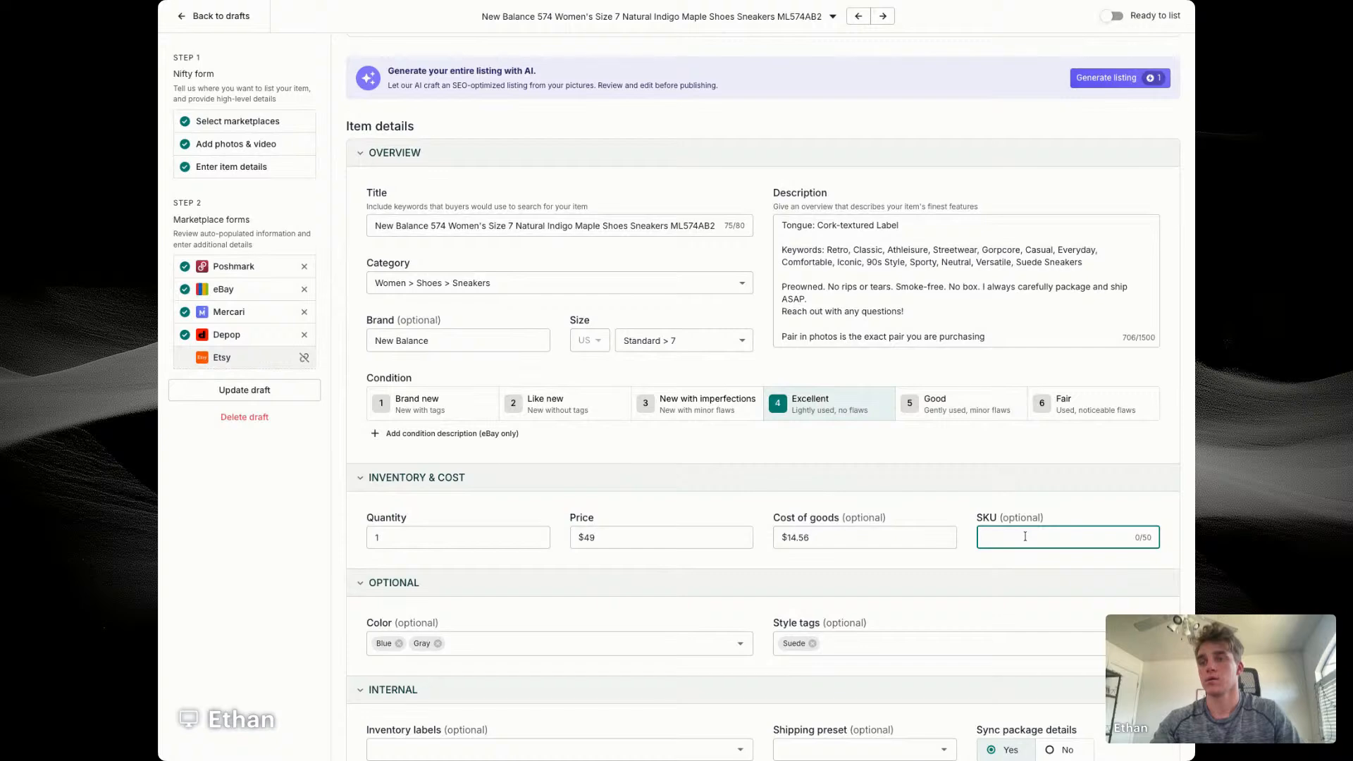
type("7670")
Step: Assign the New Balance eBay listing to the Women's Shoes store category
scroll(611, 543, "down", 3)
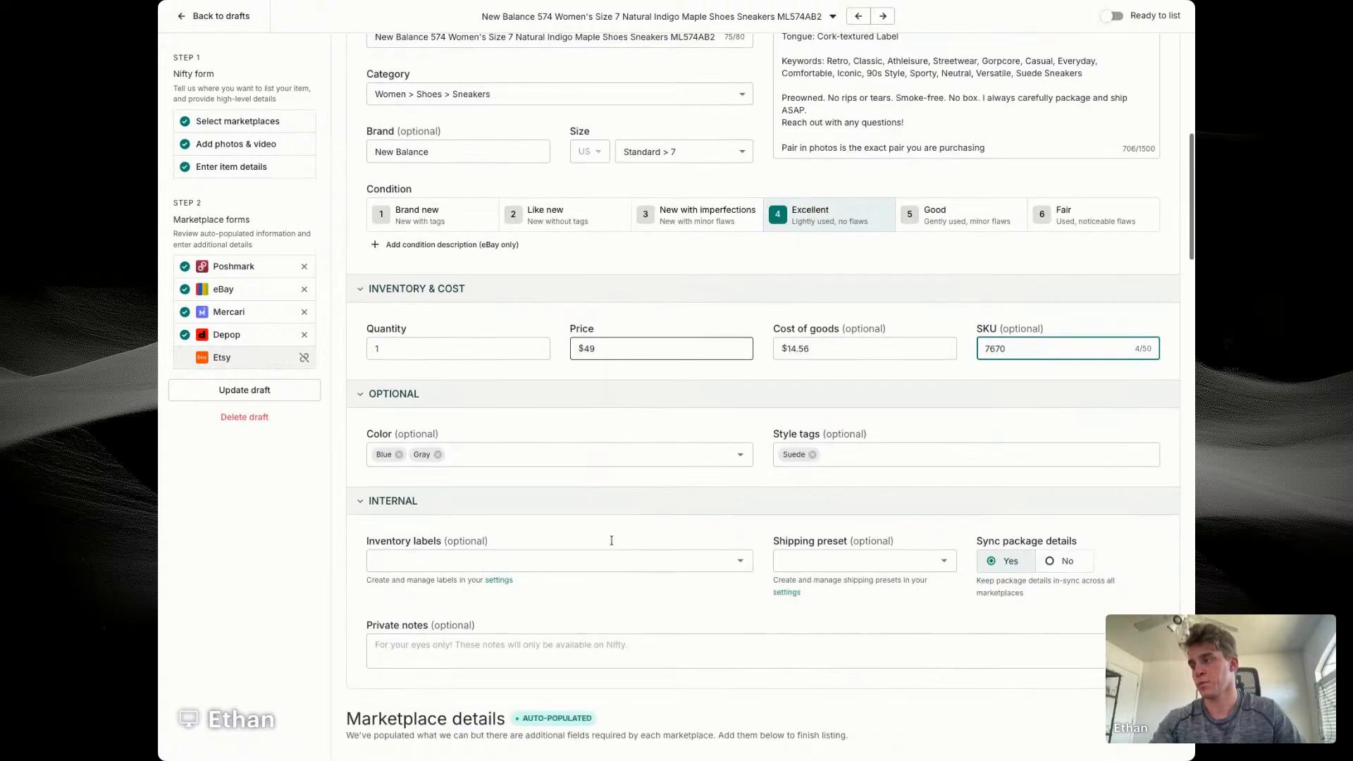
scroll(610, 540, "down", 3)
scroll(612, 540, "down", 9)
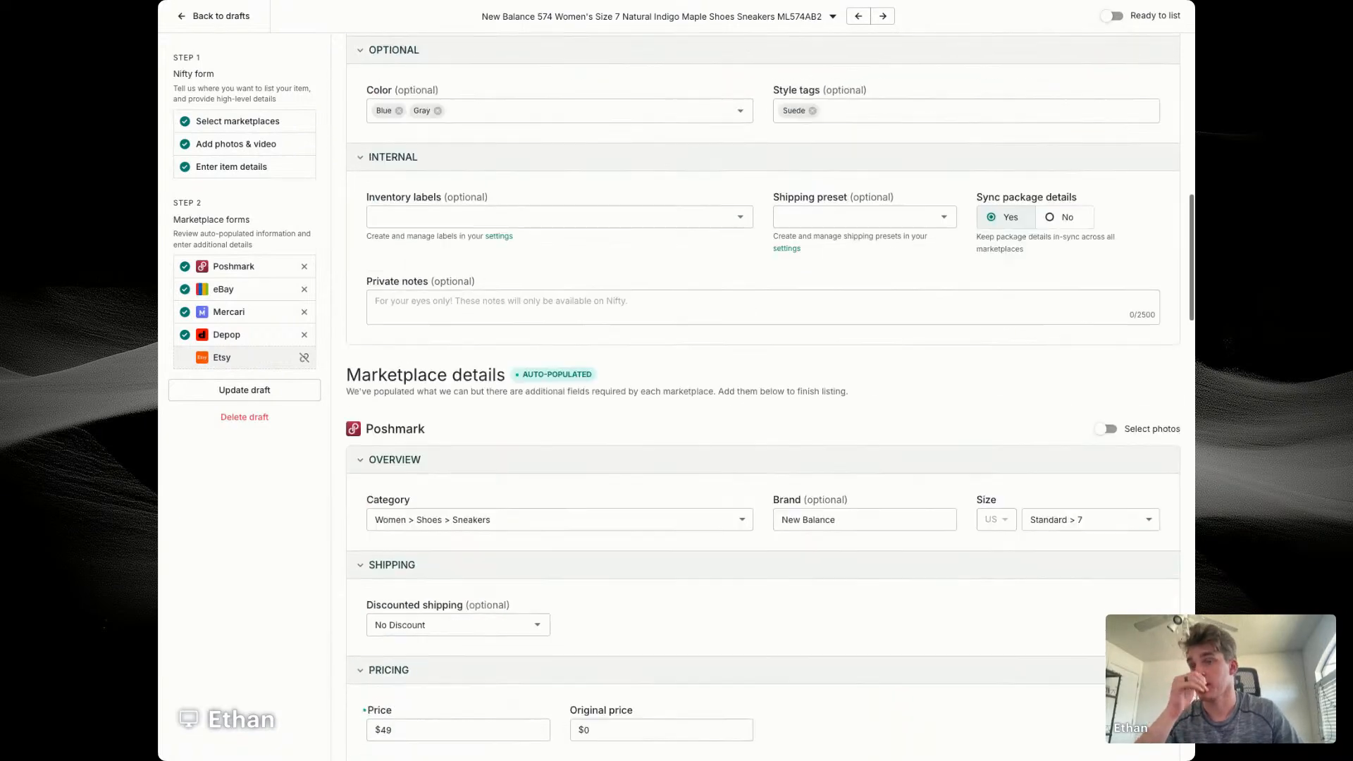
scroll(755, 272, "up", 3)
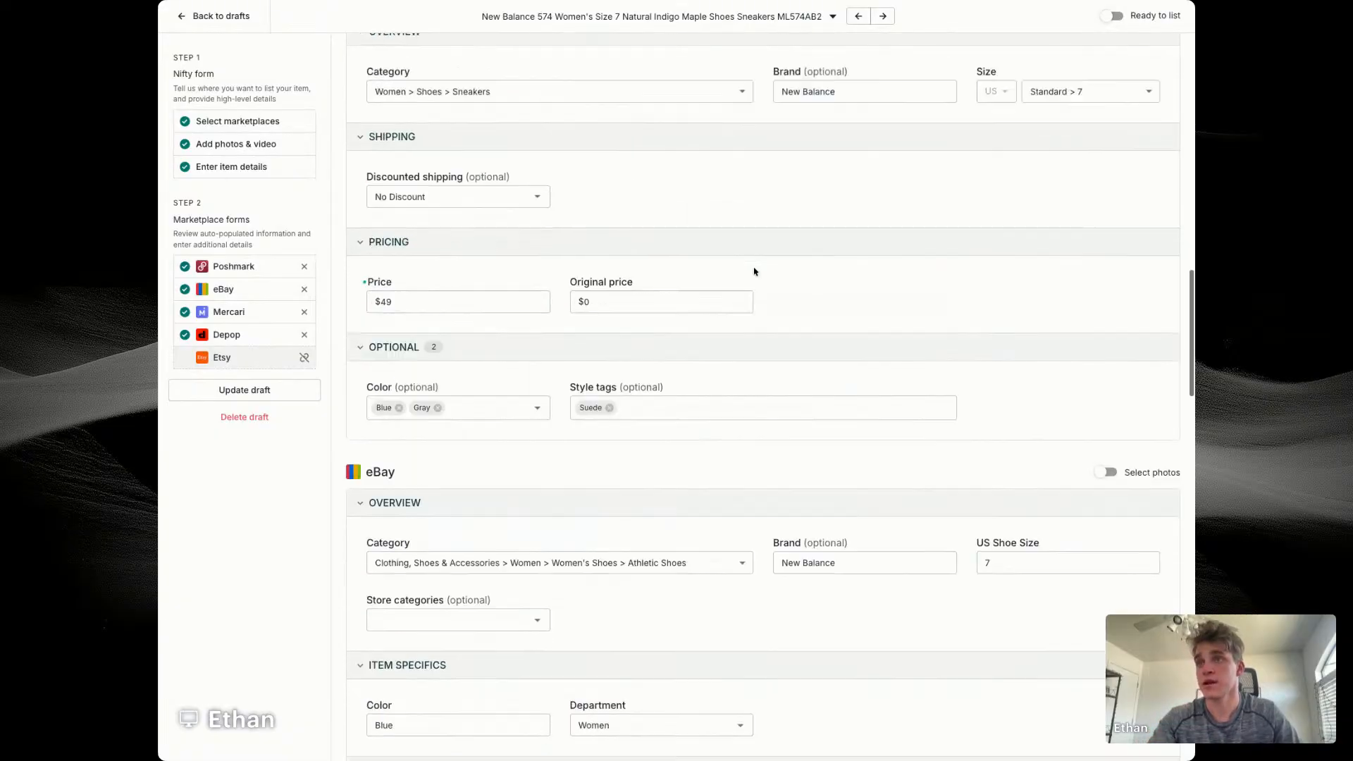
scroll(788, 324, "down", 6)
left_click(427, 356)
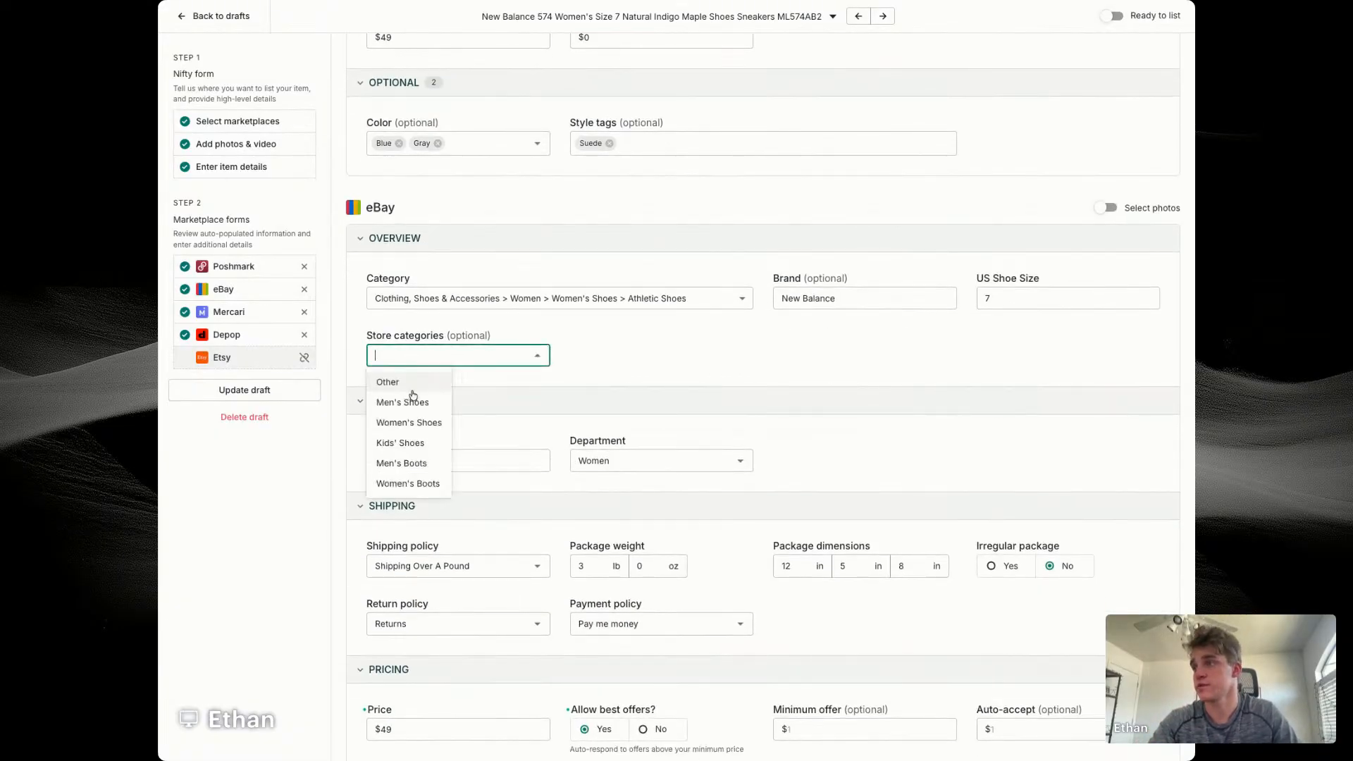
left_click(407, 419)
Step: Set the eBay minimum offer to $40 and the auto-accept price to $43
scroll(882, 445, "down", 4)
left_click(863, 458)
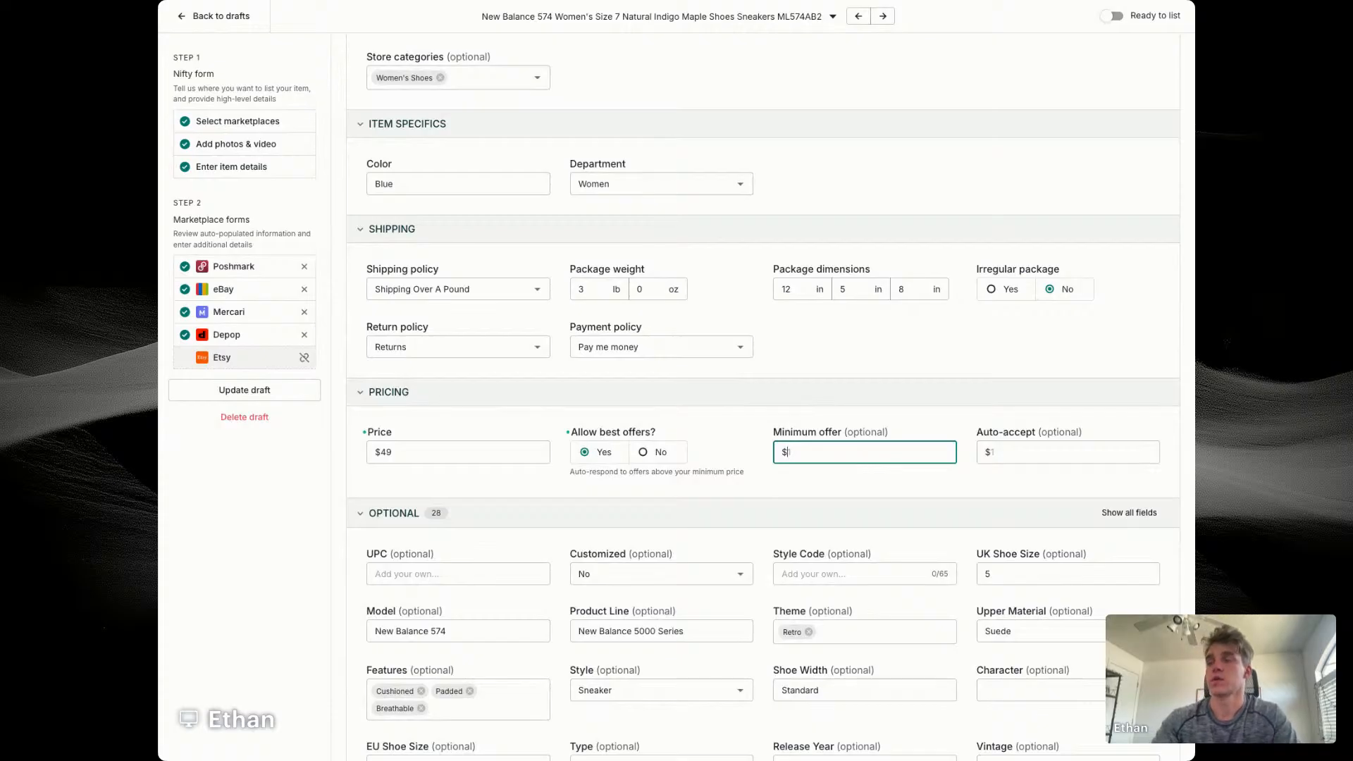
type("40")
key("Tab")
type("43")
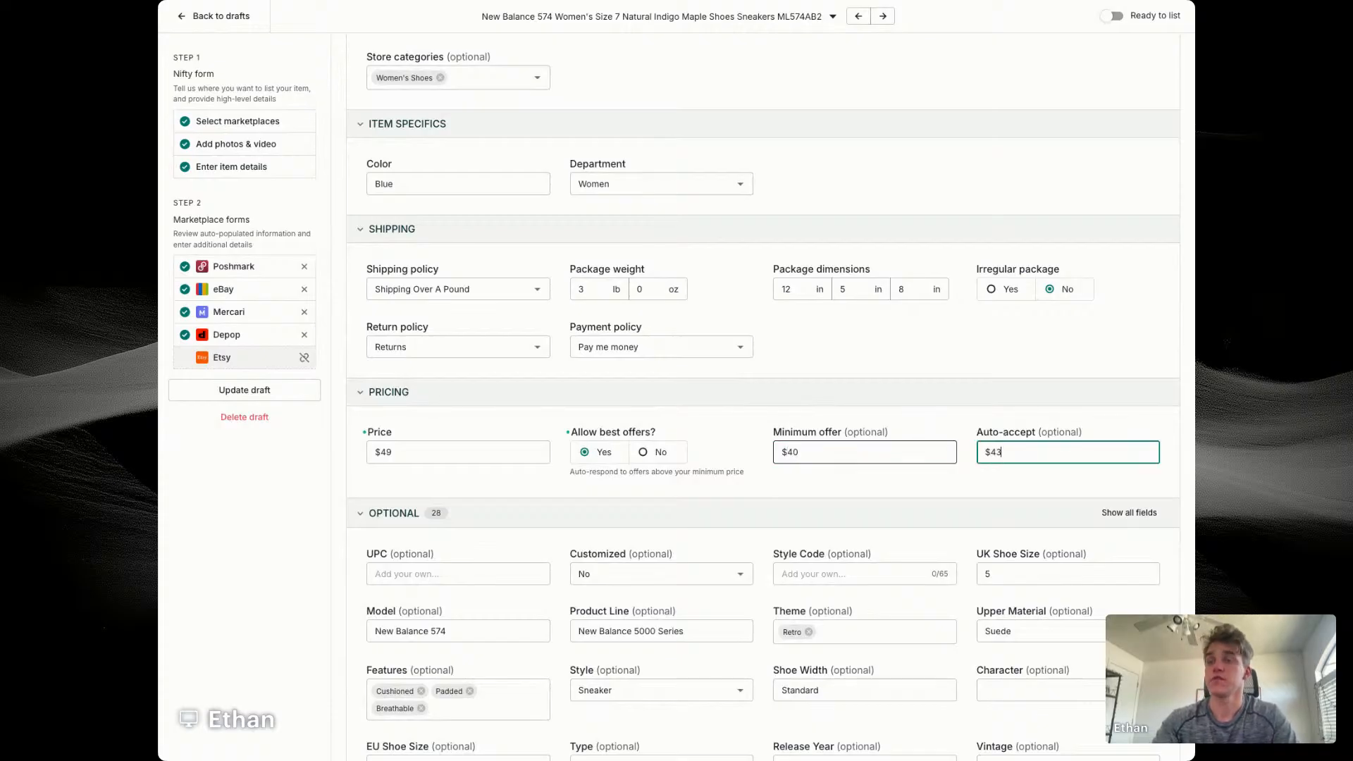
left_click(848, 478)
Step: Enter ML574AB2 as the eBay style code for the New Balance listing
scroll(849, 479, "down", 3)
left_click(832, 374)
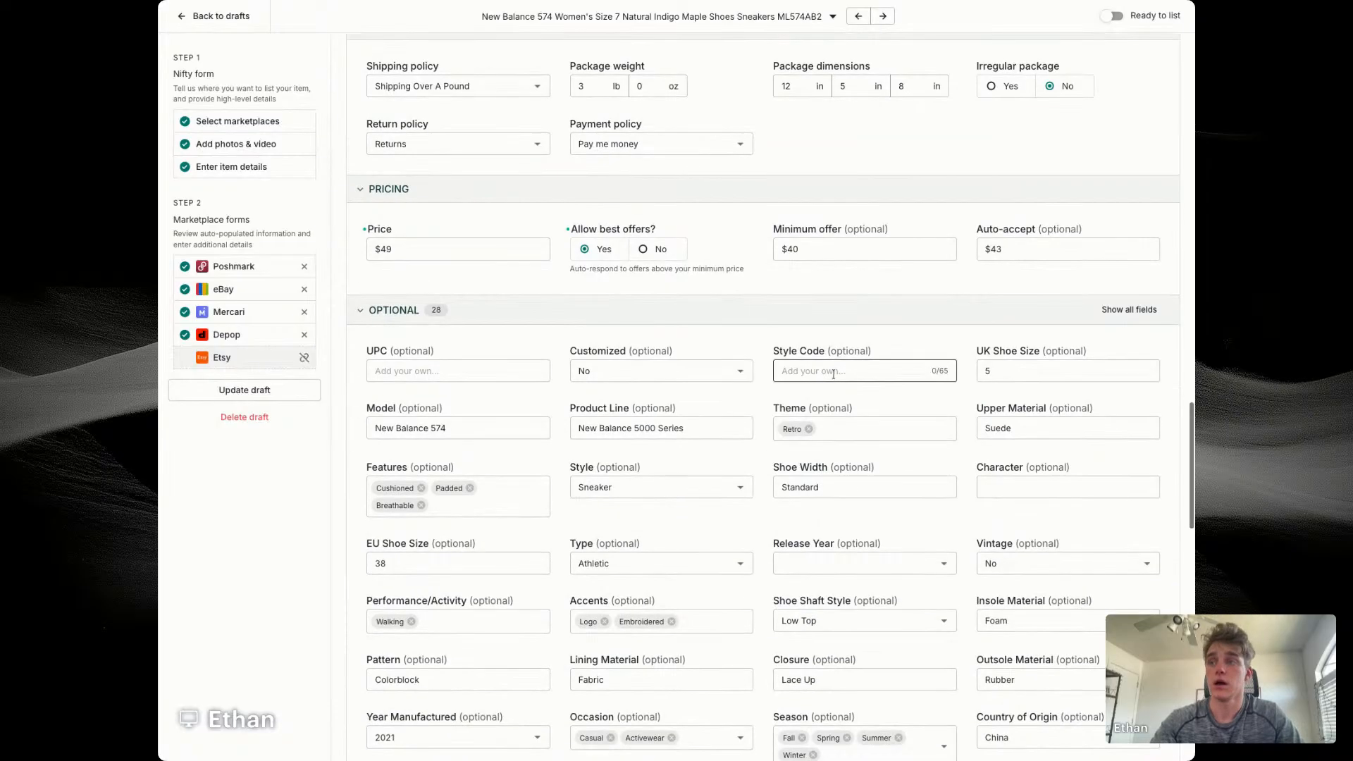
type("ML574")
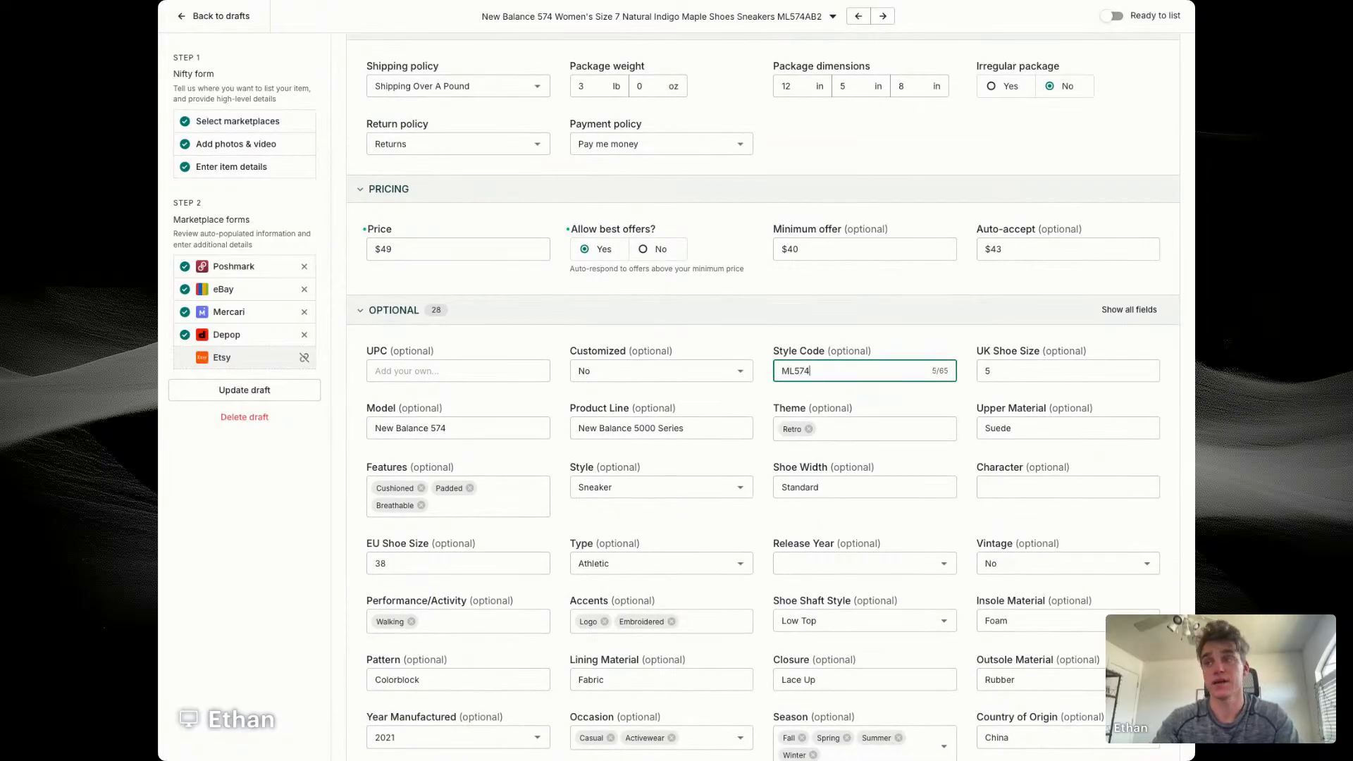
type("AB2")
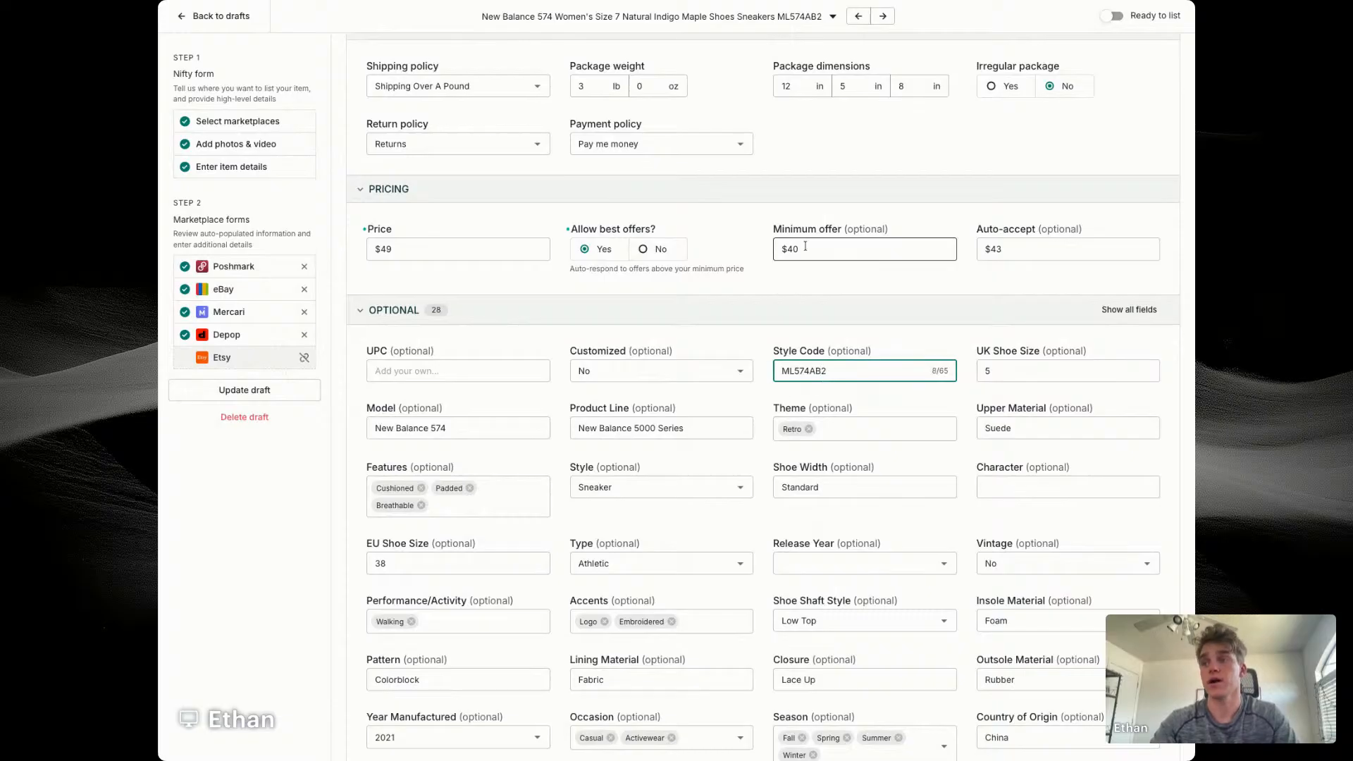
Step: Correct the eBay product line to "New Balance 500 Series"
scroll(790, 289, "down", 2)
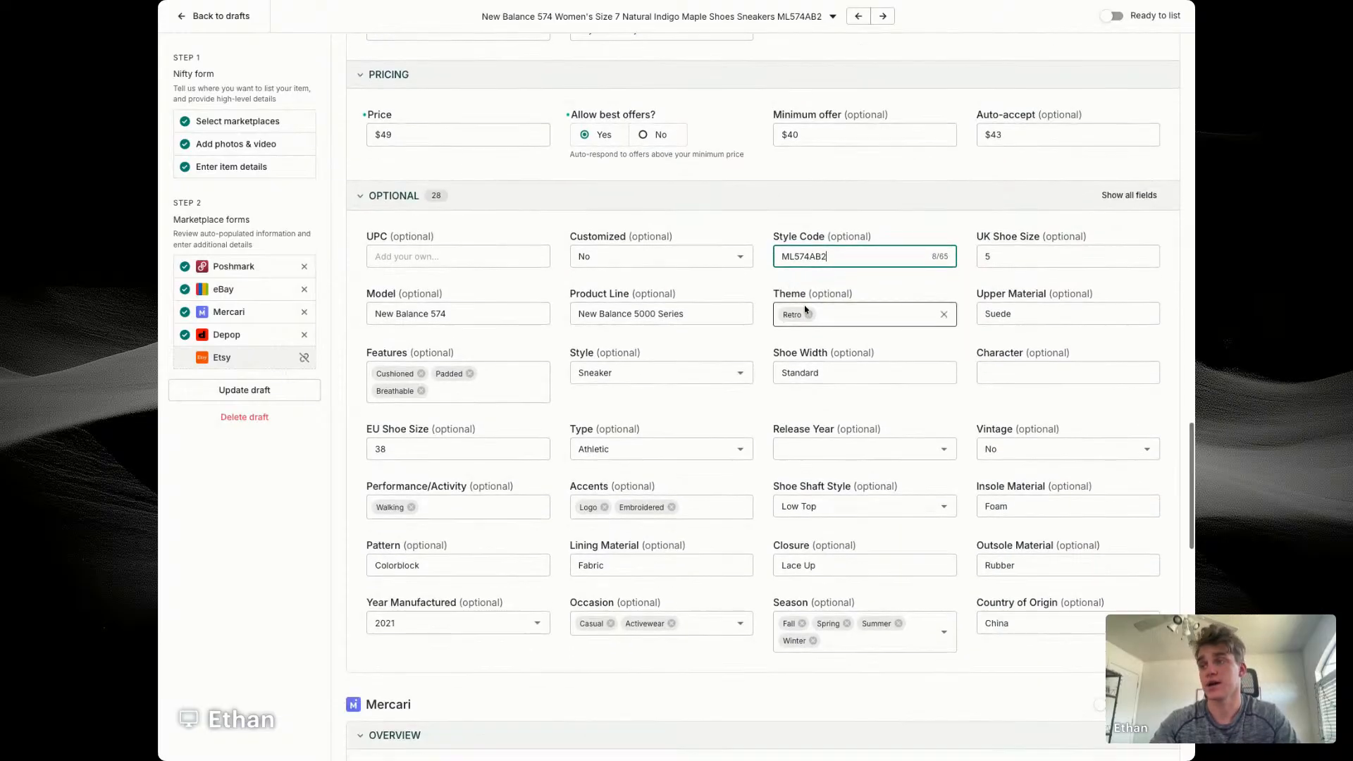
scroll(768, 281, "down", 1)
left_click(654, 299)
key("BackSpace")
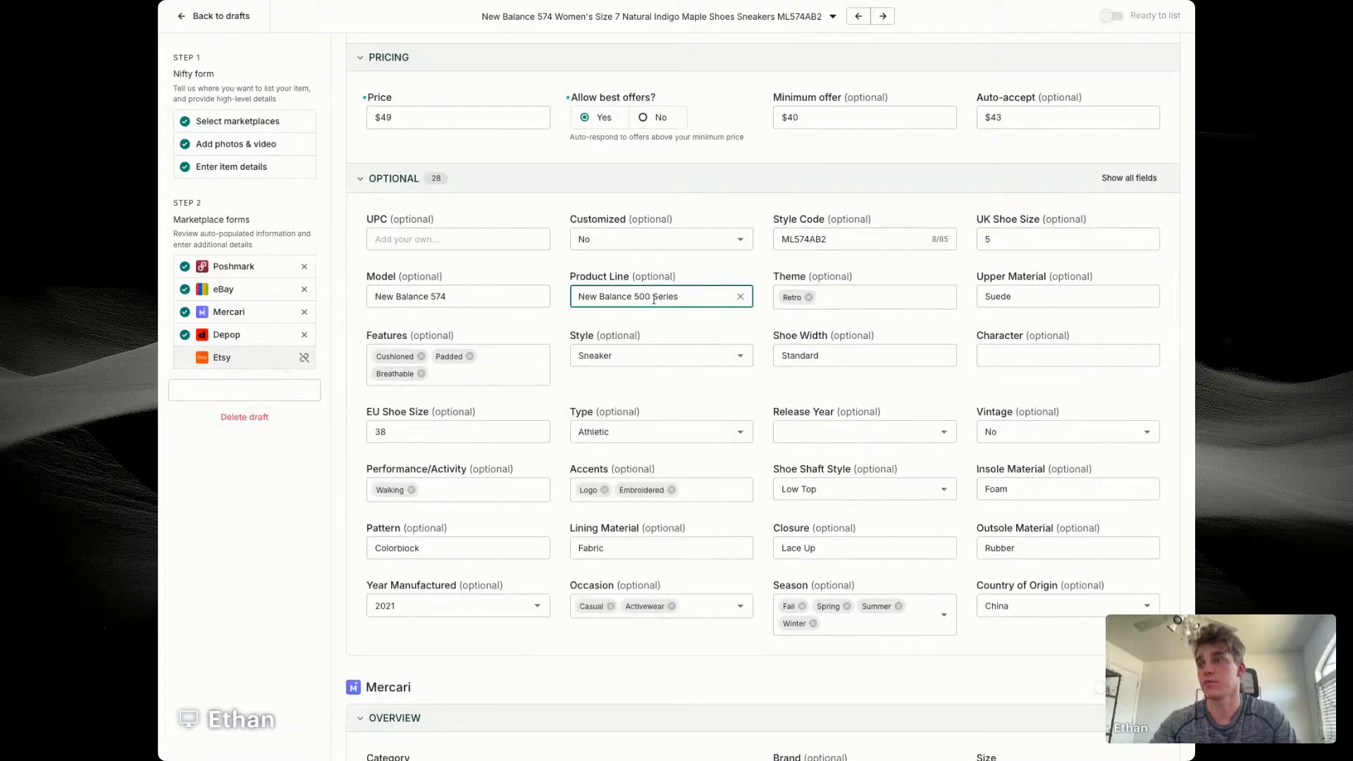
left_click(717, 268)
Step: Customize the New Balance Depop photos, swapping the inner-shoe photo for the size-label one, and save the draft as ready to list
scroll(717, 269, "down", 3)
scroll(768, 282, "down", 4)
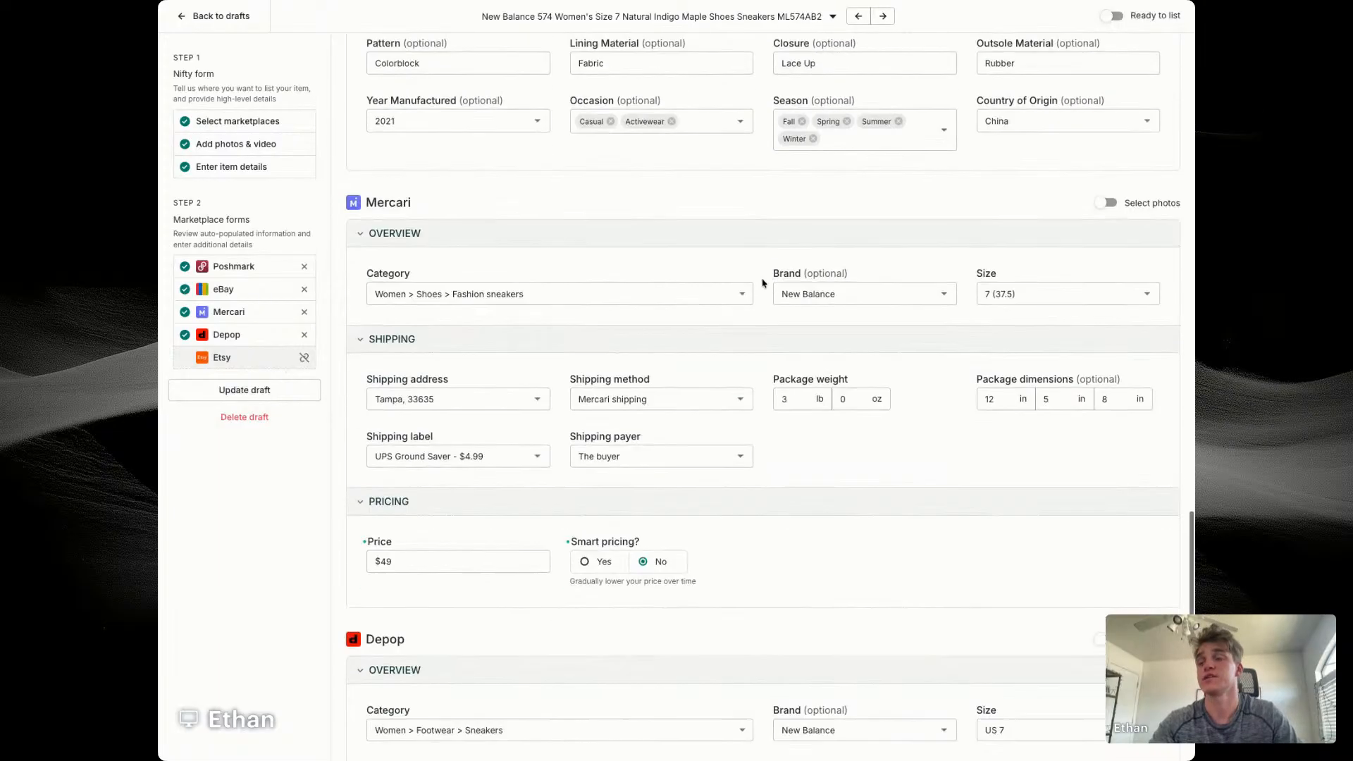
scroll(1057, 352, "down", 3)
left_click(1106, 433)
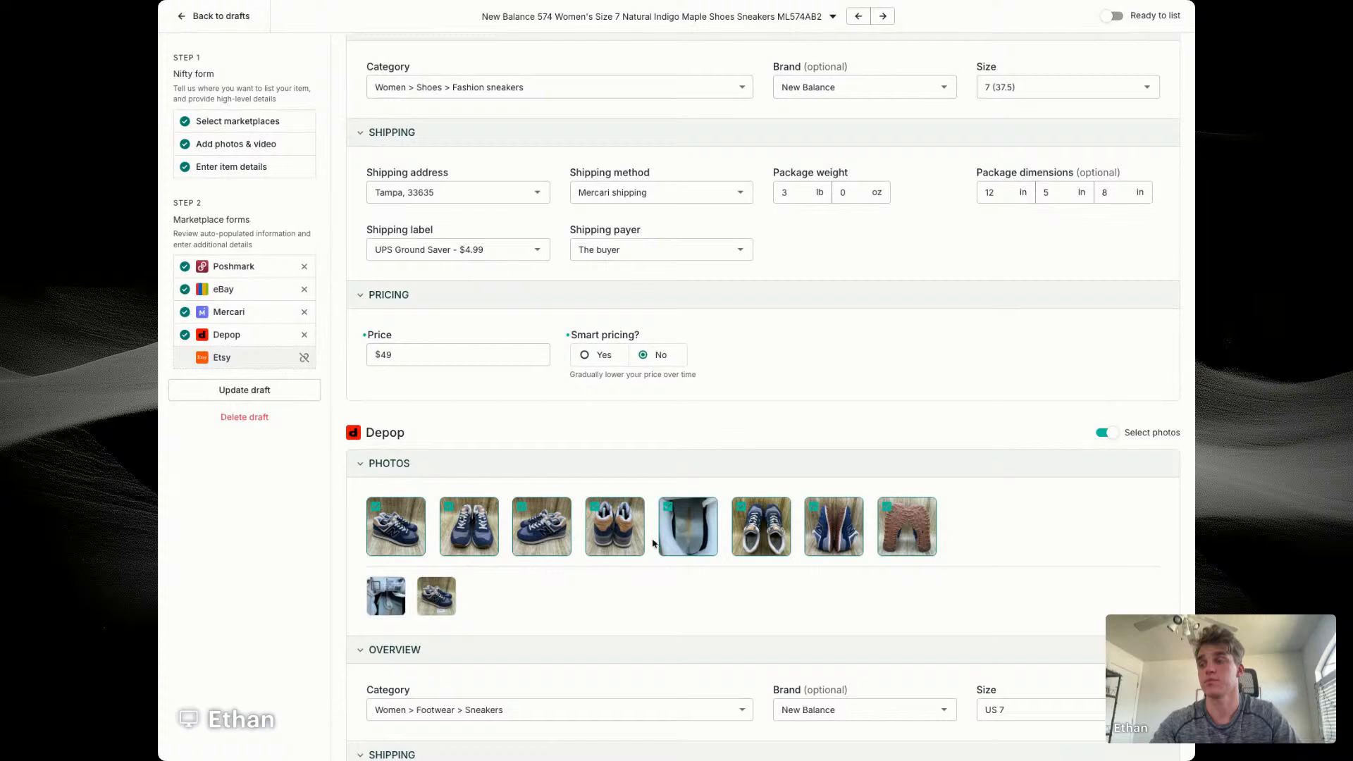
left_click(298, 396)
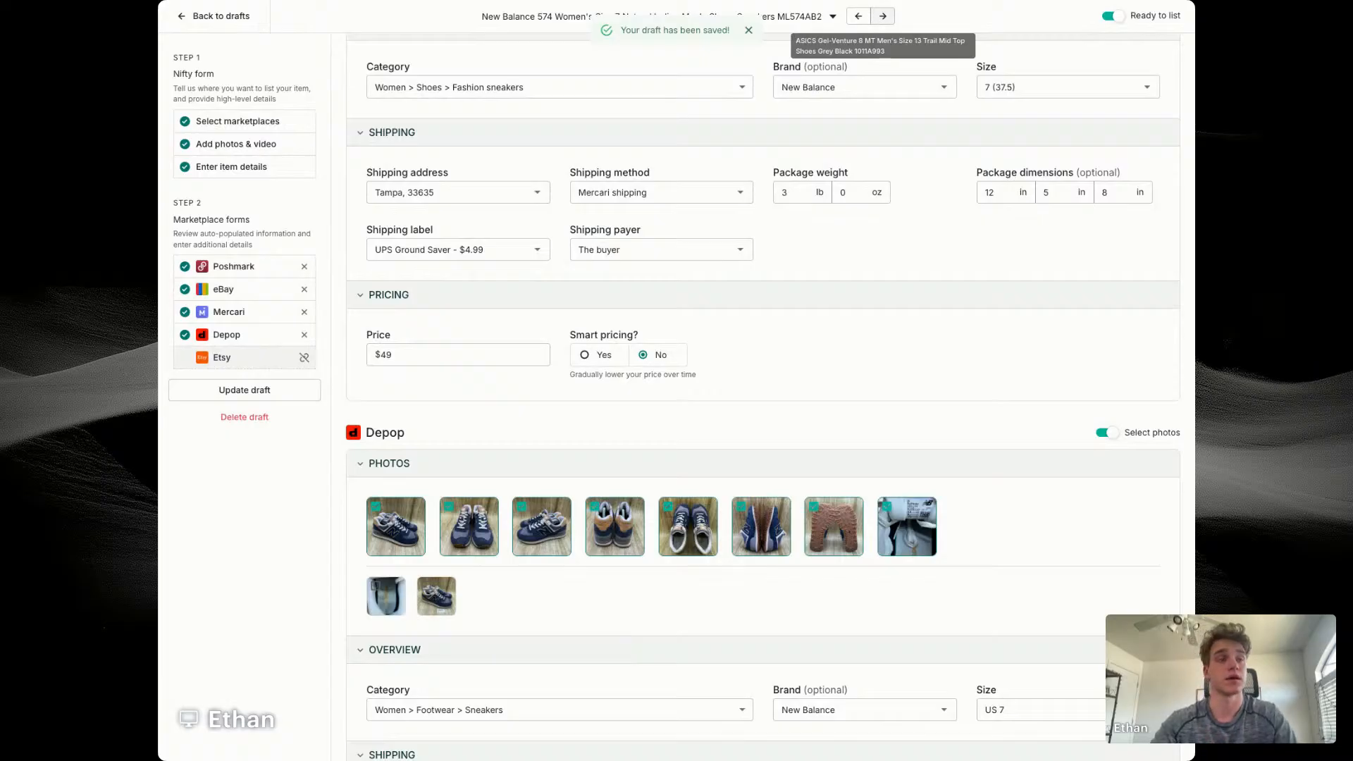
Step: Open the Adidas NMD R1 draft and copy style code GZ9256 from its title to look up the model
left_click(858, 17)
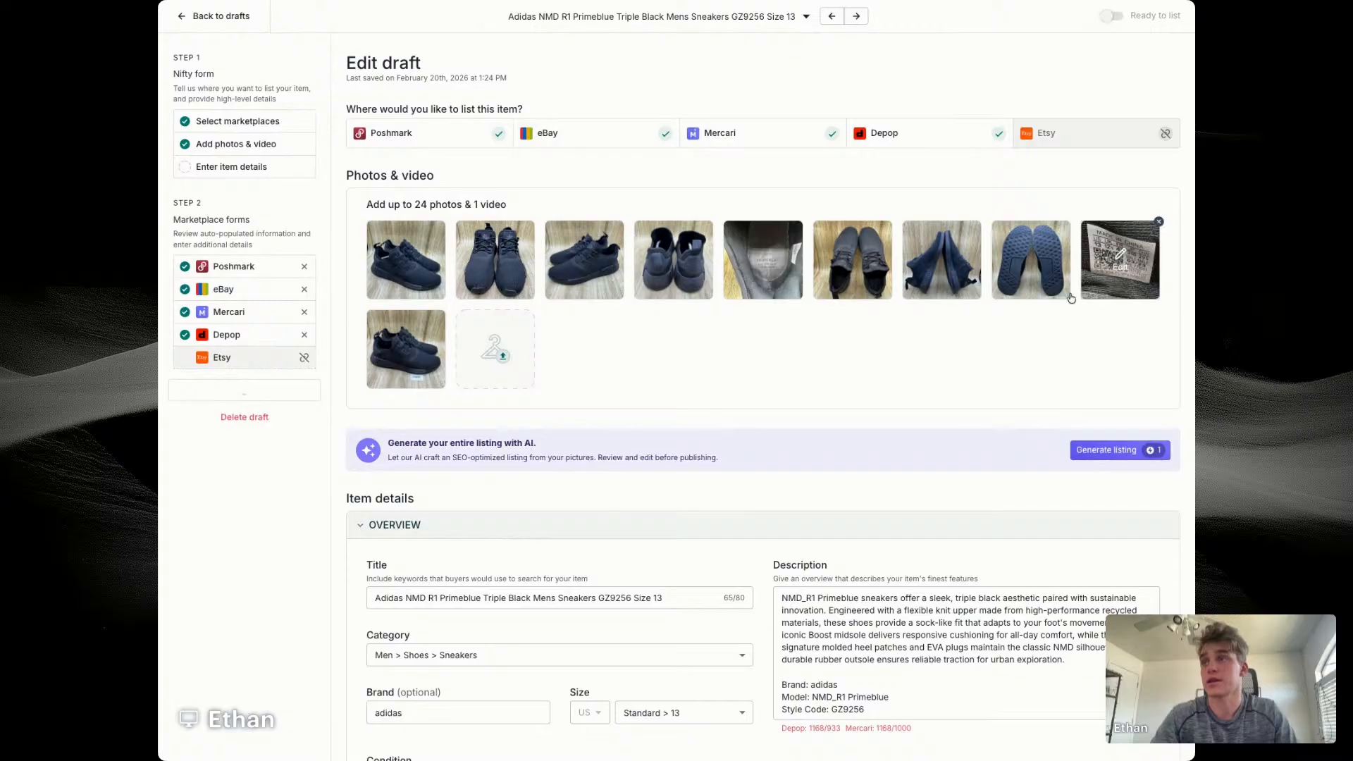
double_click(614, 598)
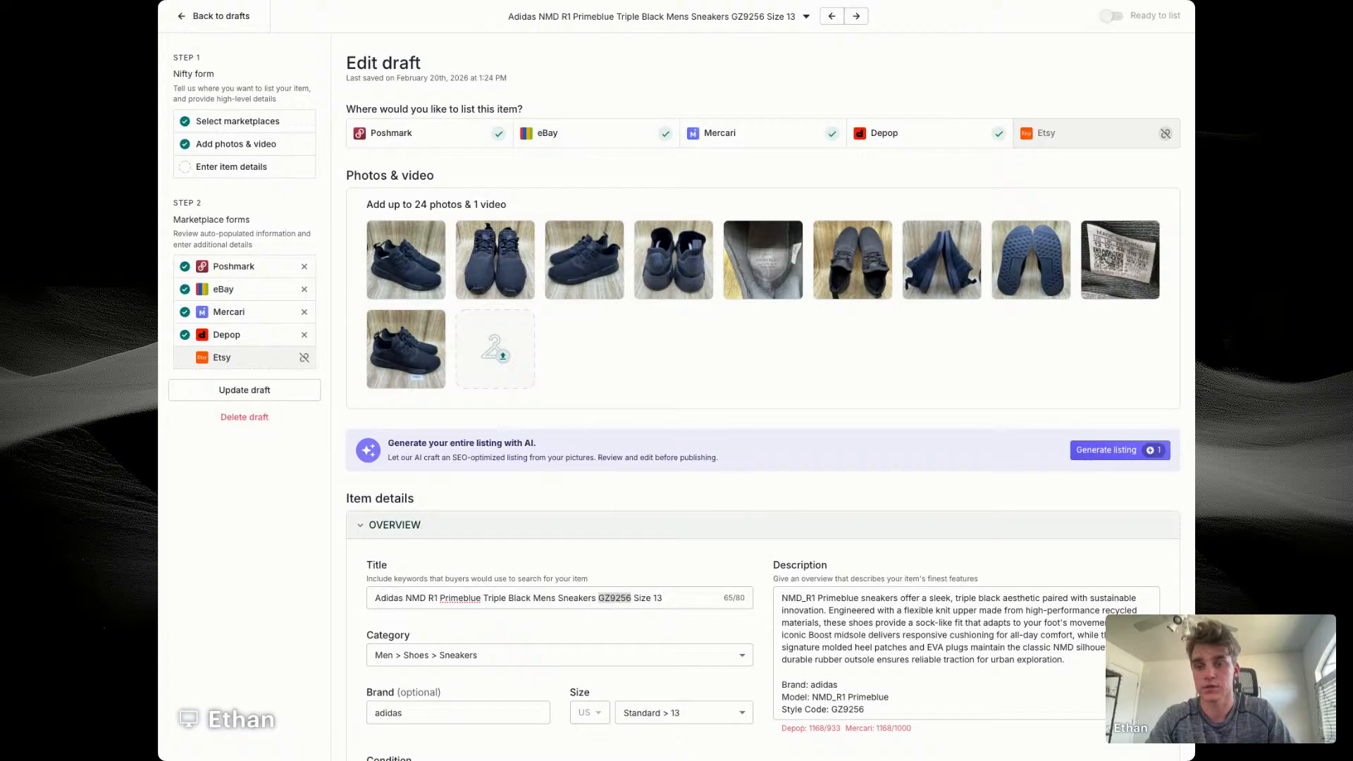
Step: Reword the Adidas title to "Adidas NMD R1 Primeblue Men's Size 13 Triple Black Sneakers Shoes GZ9256"
left_click(490, 599)
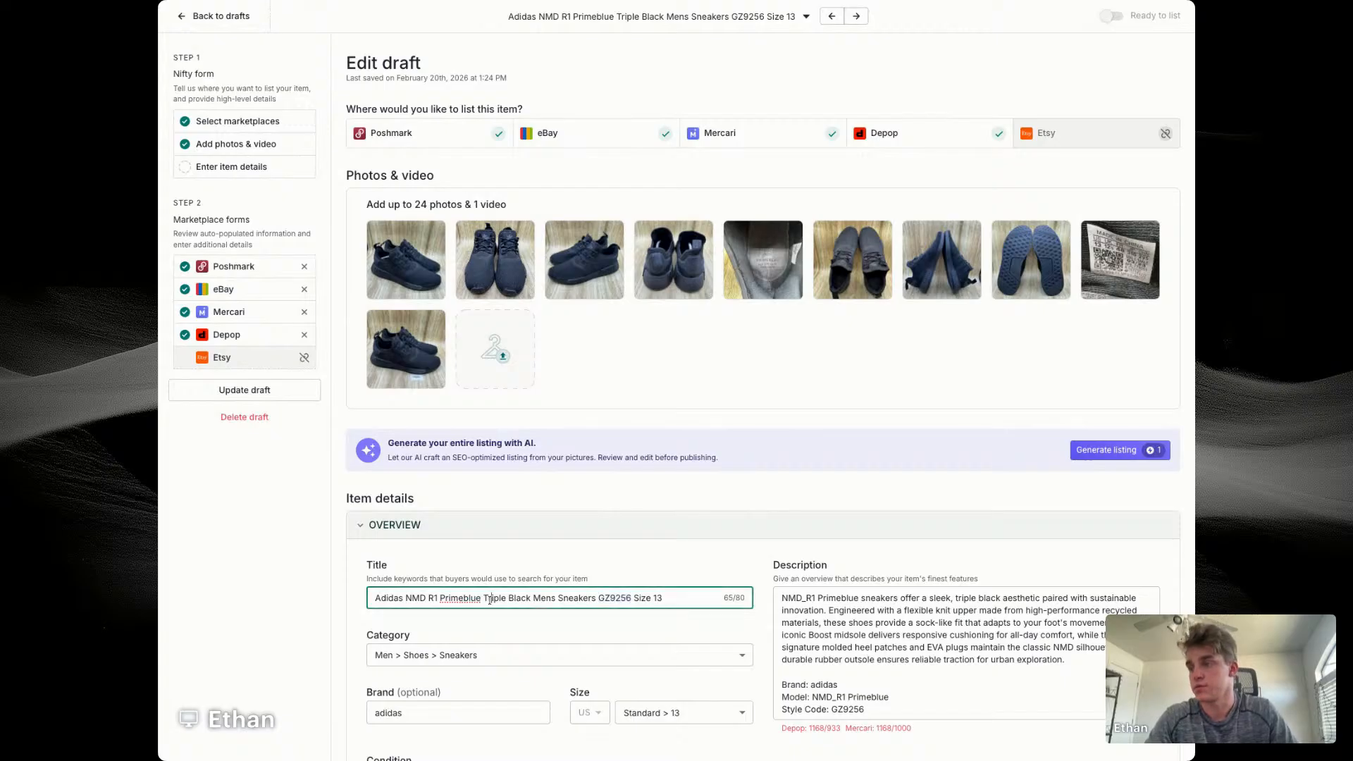
double_click(544, 598)
key("BackSpace")
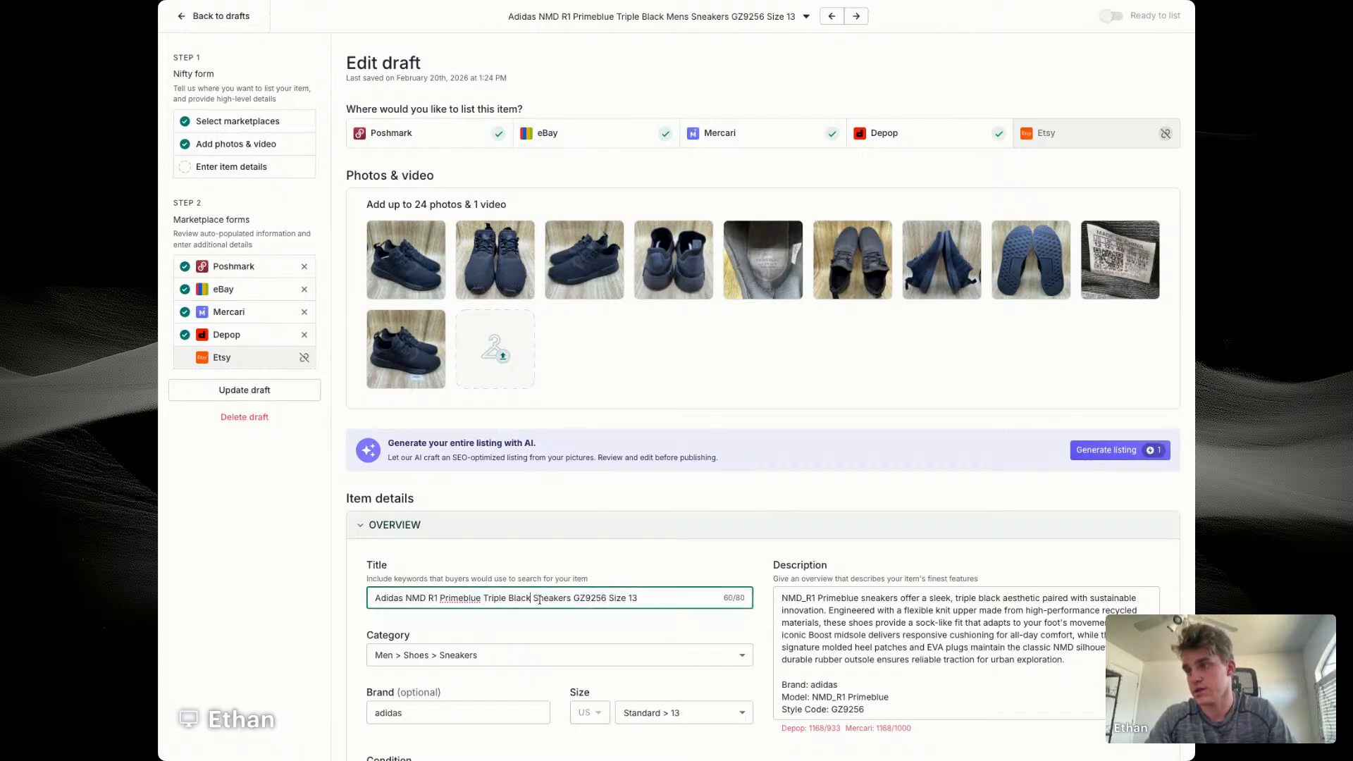
type("Mens")
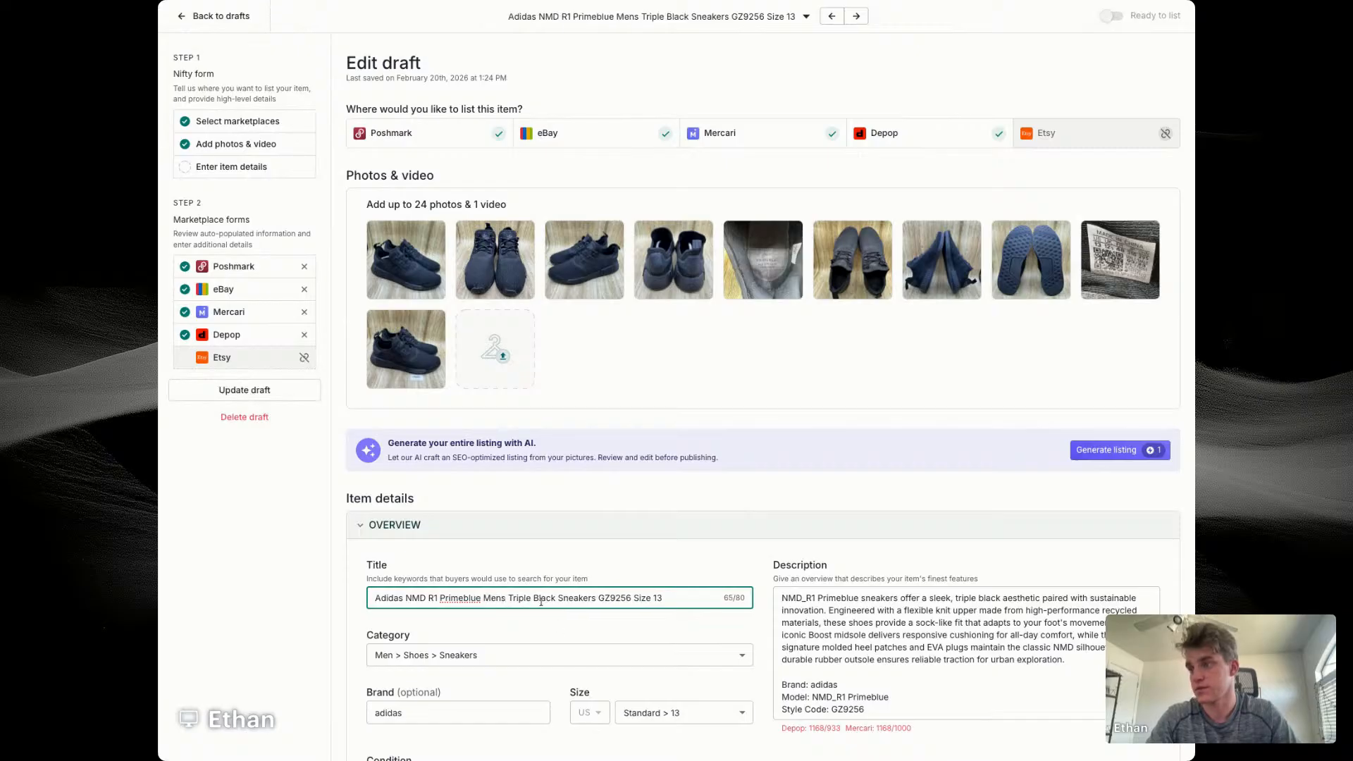
key("BackSpace")
type("'s Size 13")
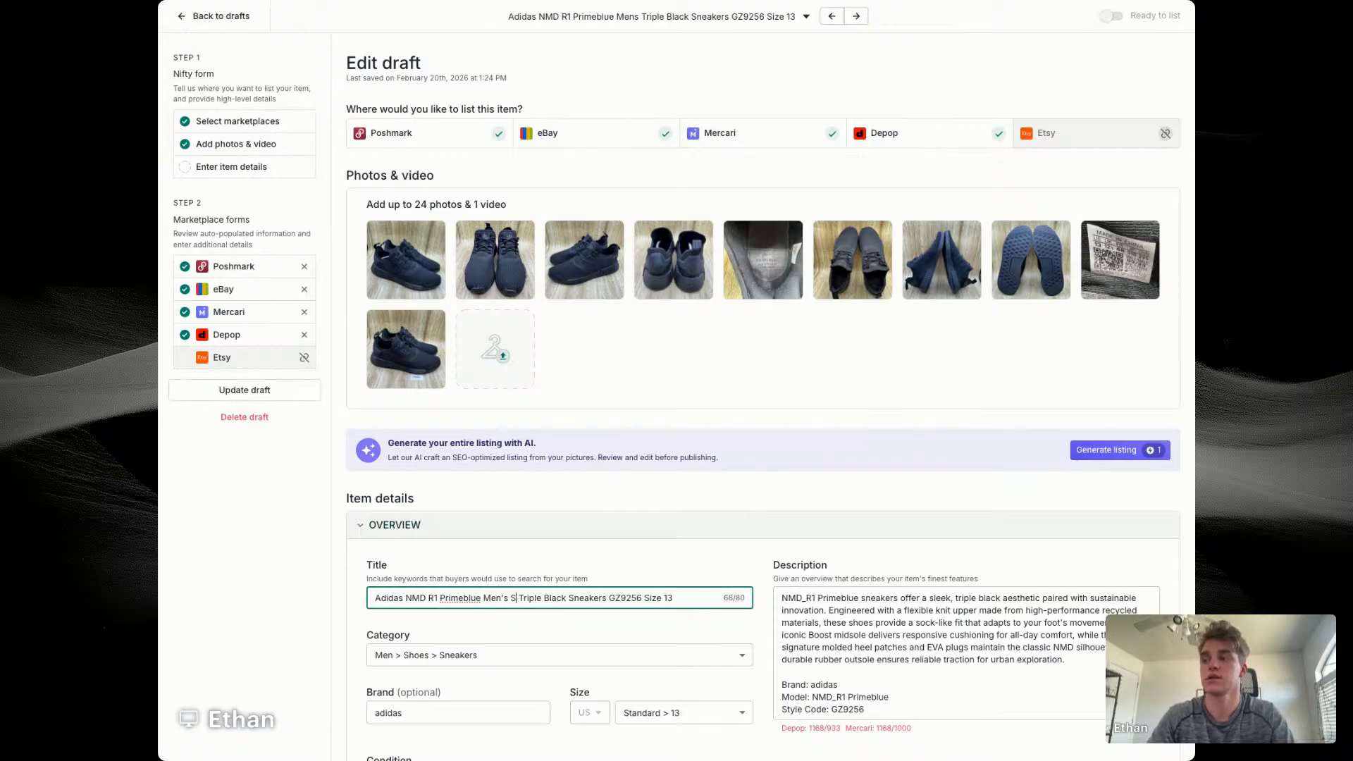
left_click_drag(704, 599, 662, 599)
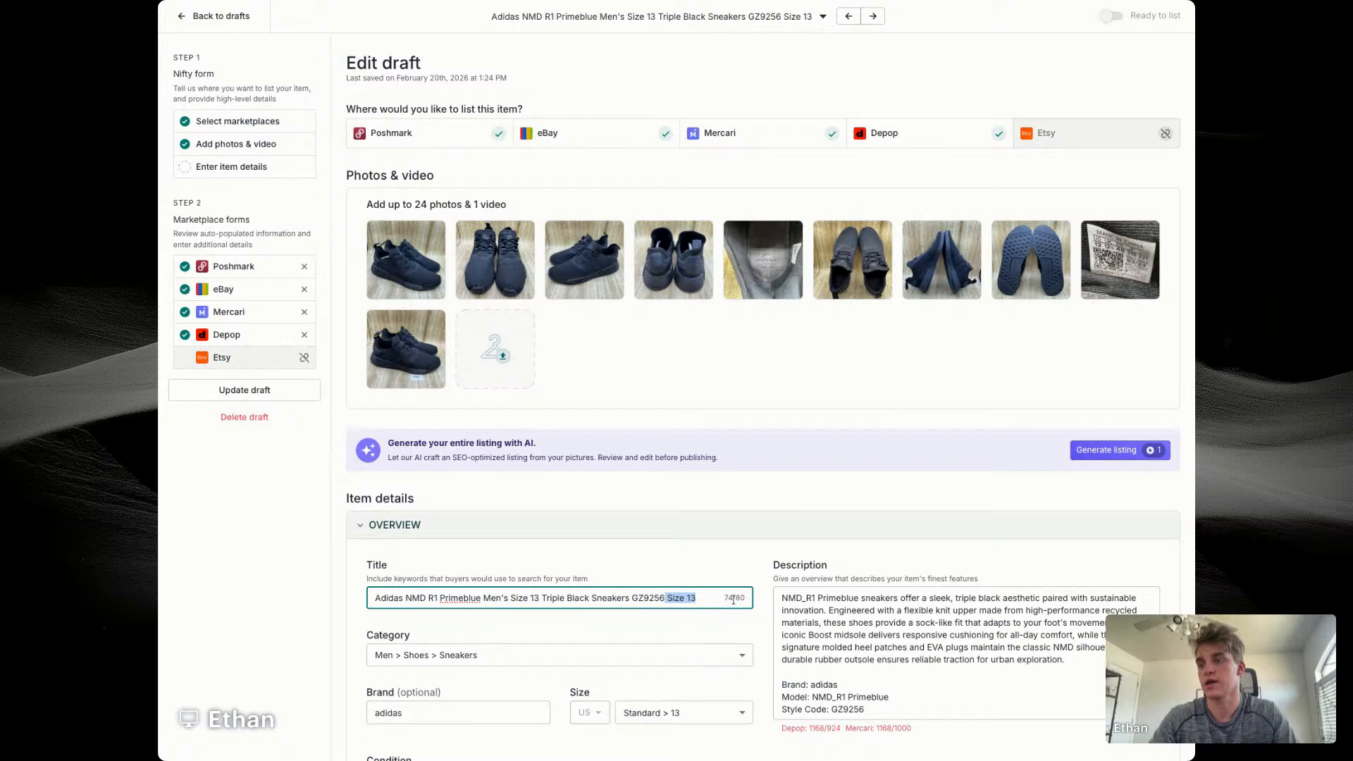
key("BackSpace")
left_click(631, 598)
type("Shoes")
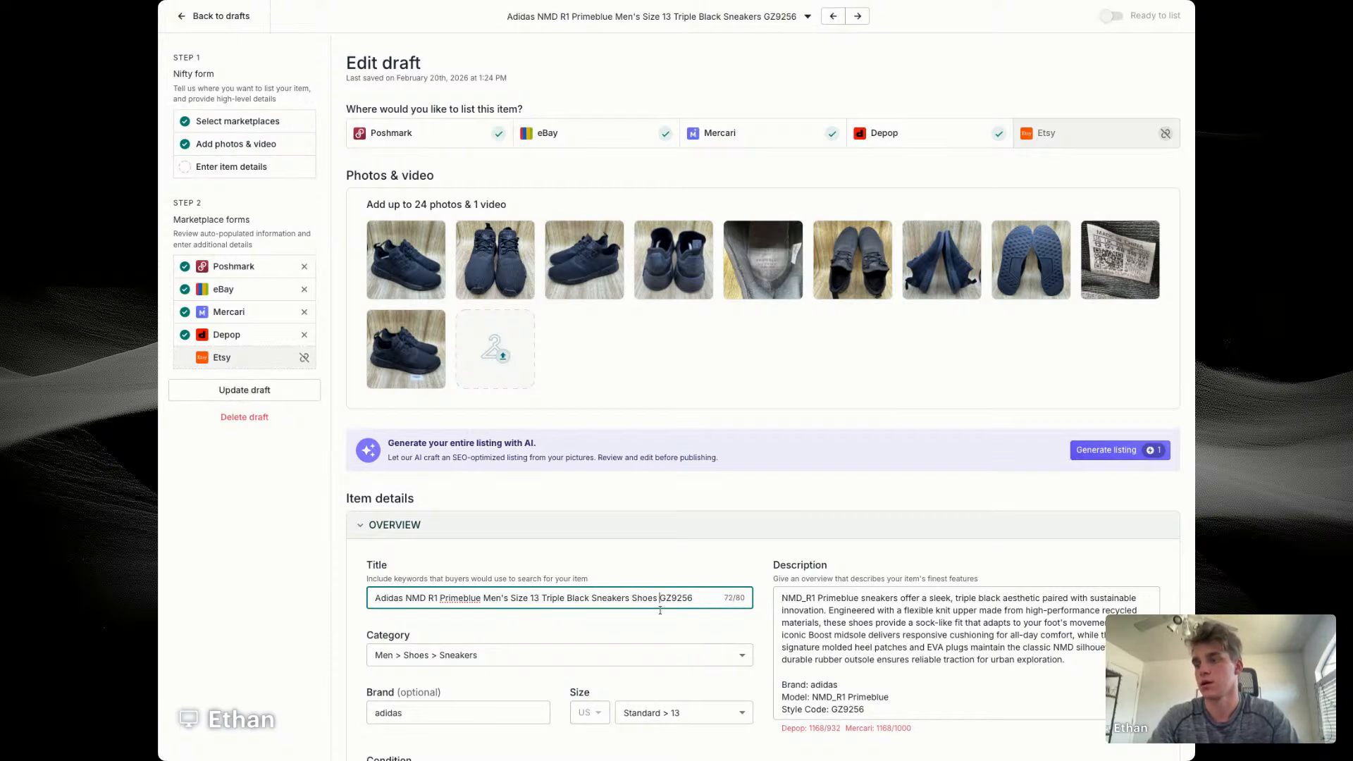
Step: Replace the introductory paragraph of the Adidas description with the listing title
triple_click(644, 597)
key("super+c")
triple_click(905, 625)
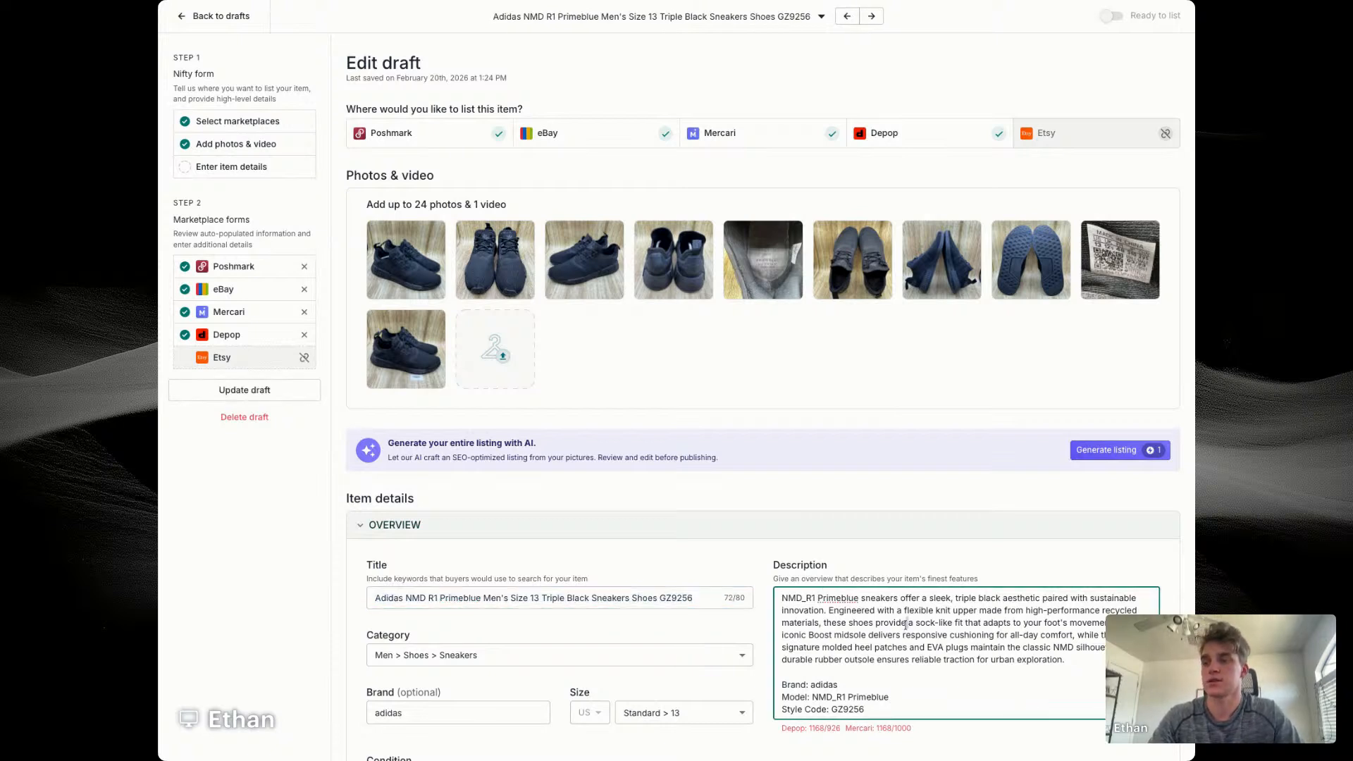
key("super+v")
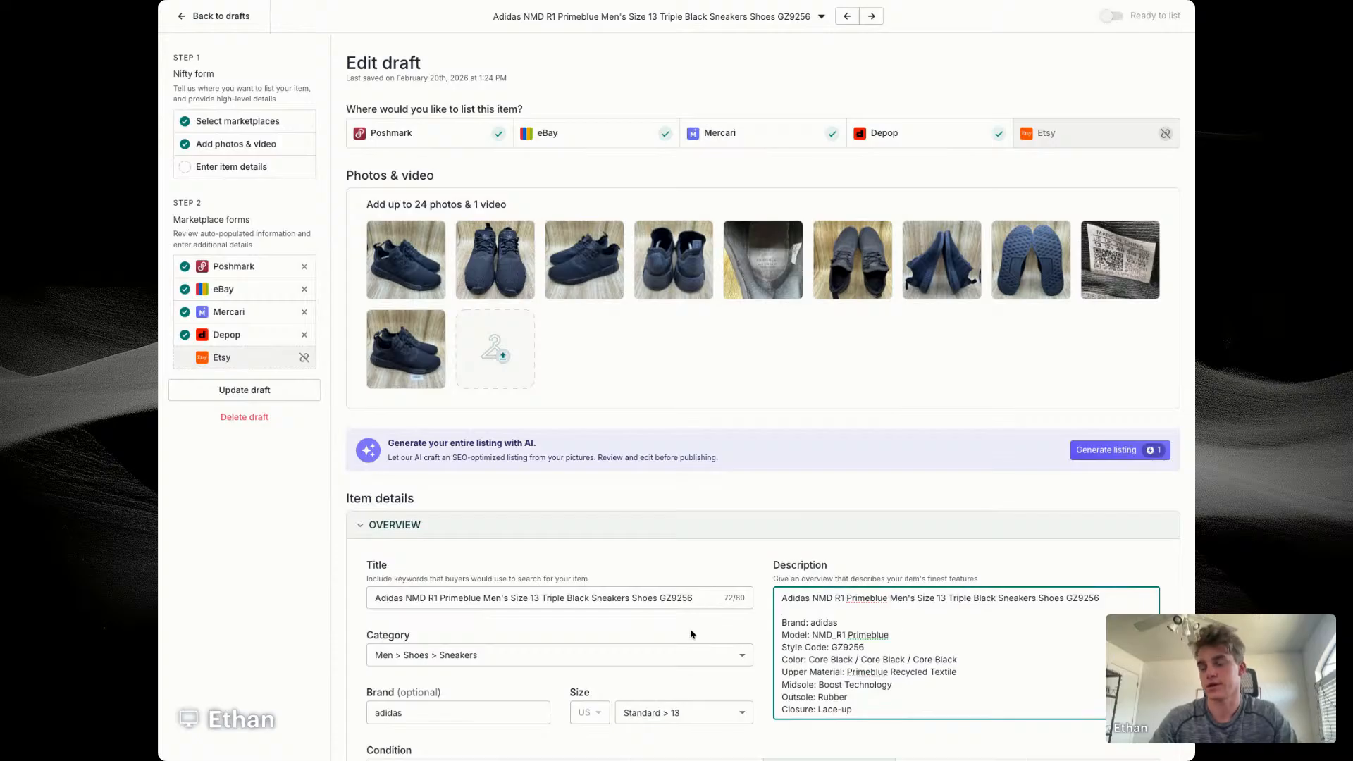
left_click(542, 592)
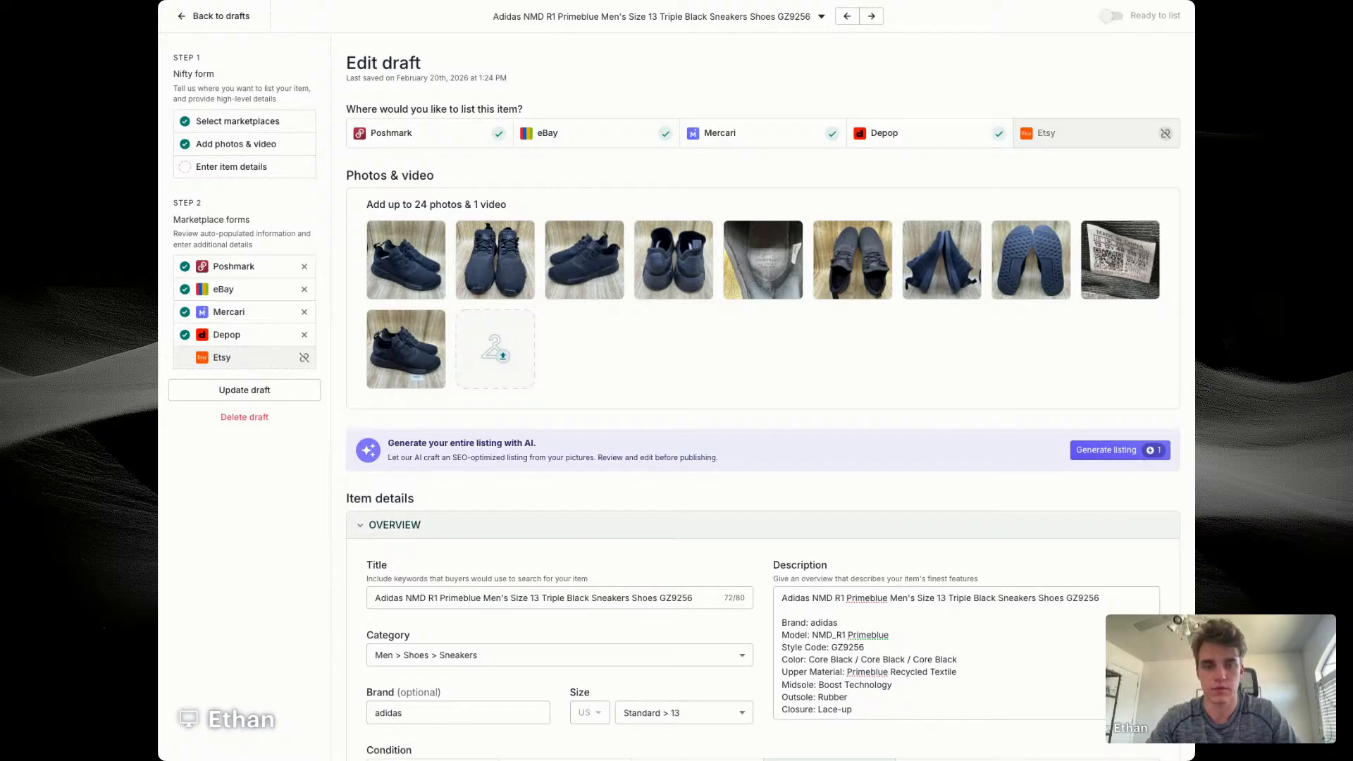
Step: Set the Adidas listing's price to $59, cost of goods to $14.56 and SKU to 7669
scroll(763, 394, "down", 2)
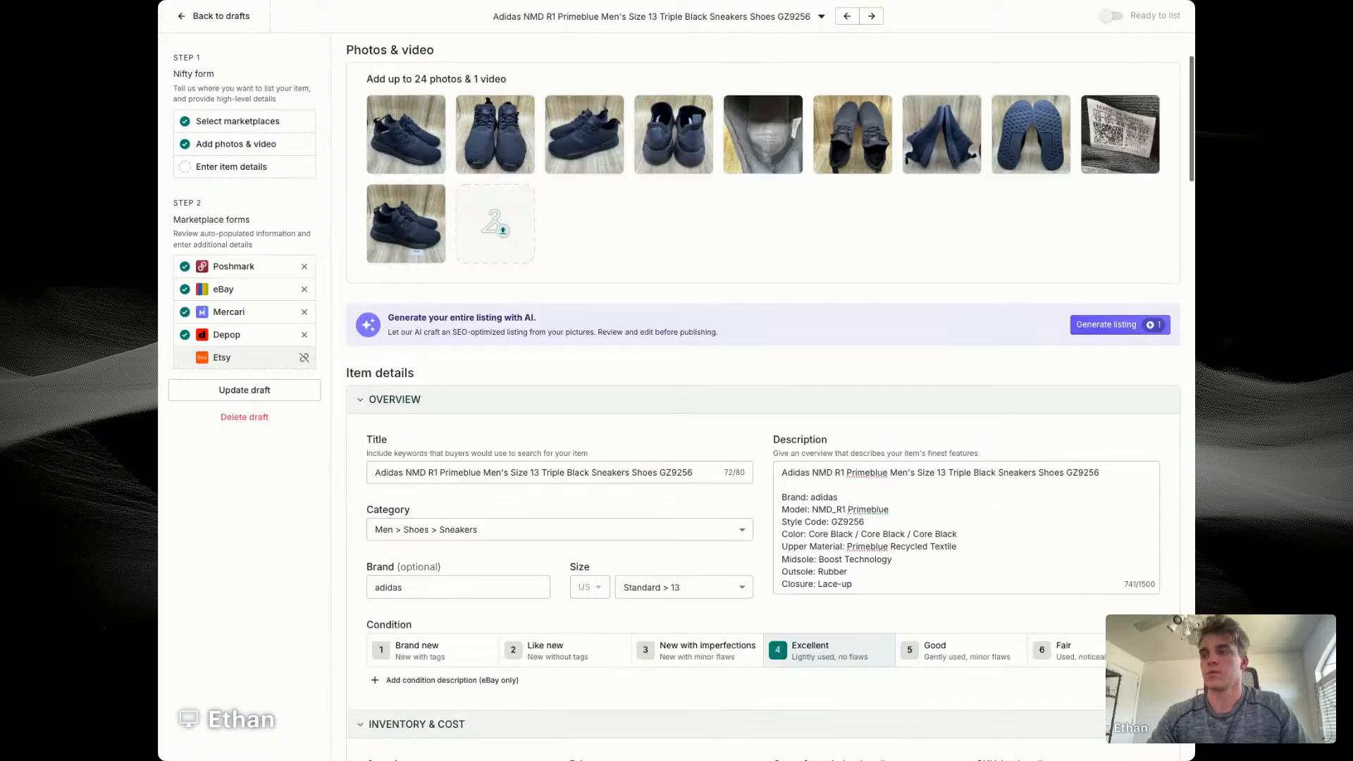
scroll(763, 395, "down", 3)
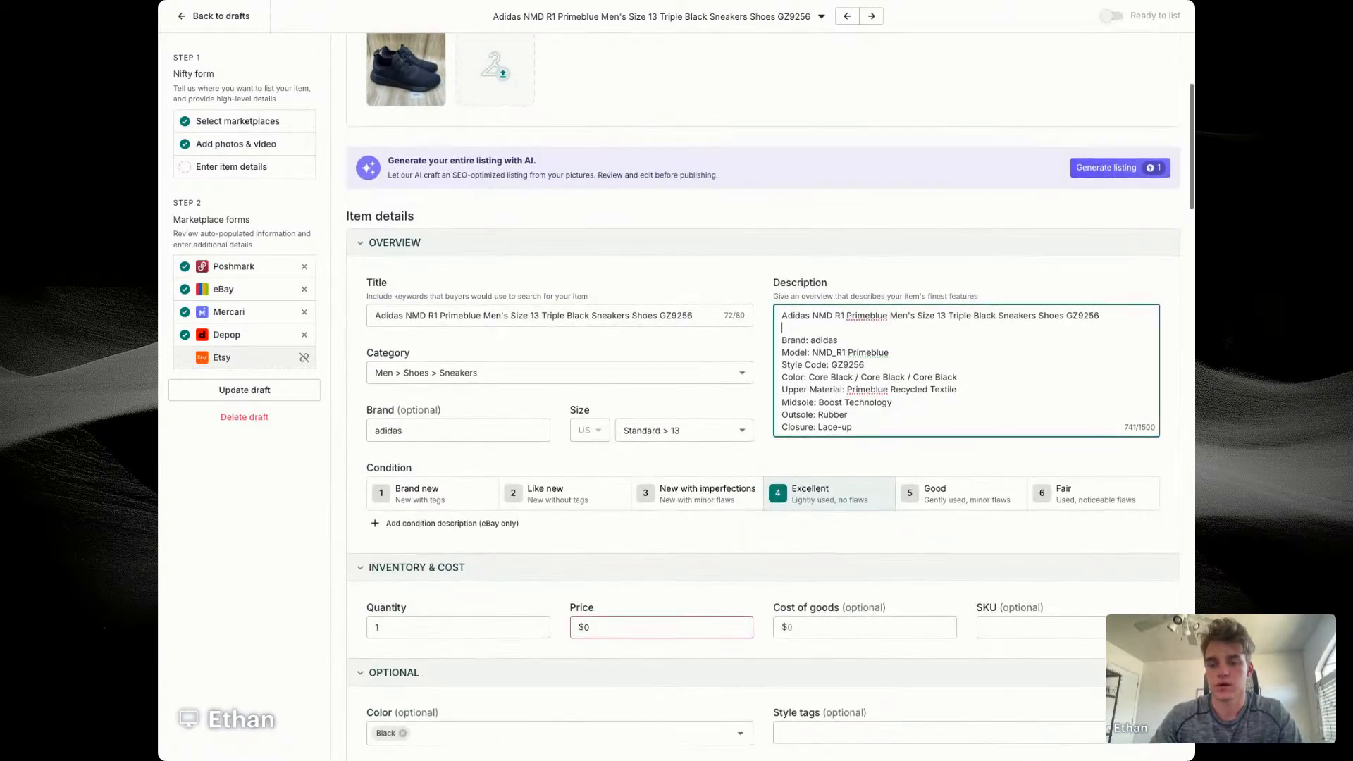
type("59")
key("Tab")
type("14.56")
key("Tab")
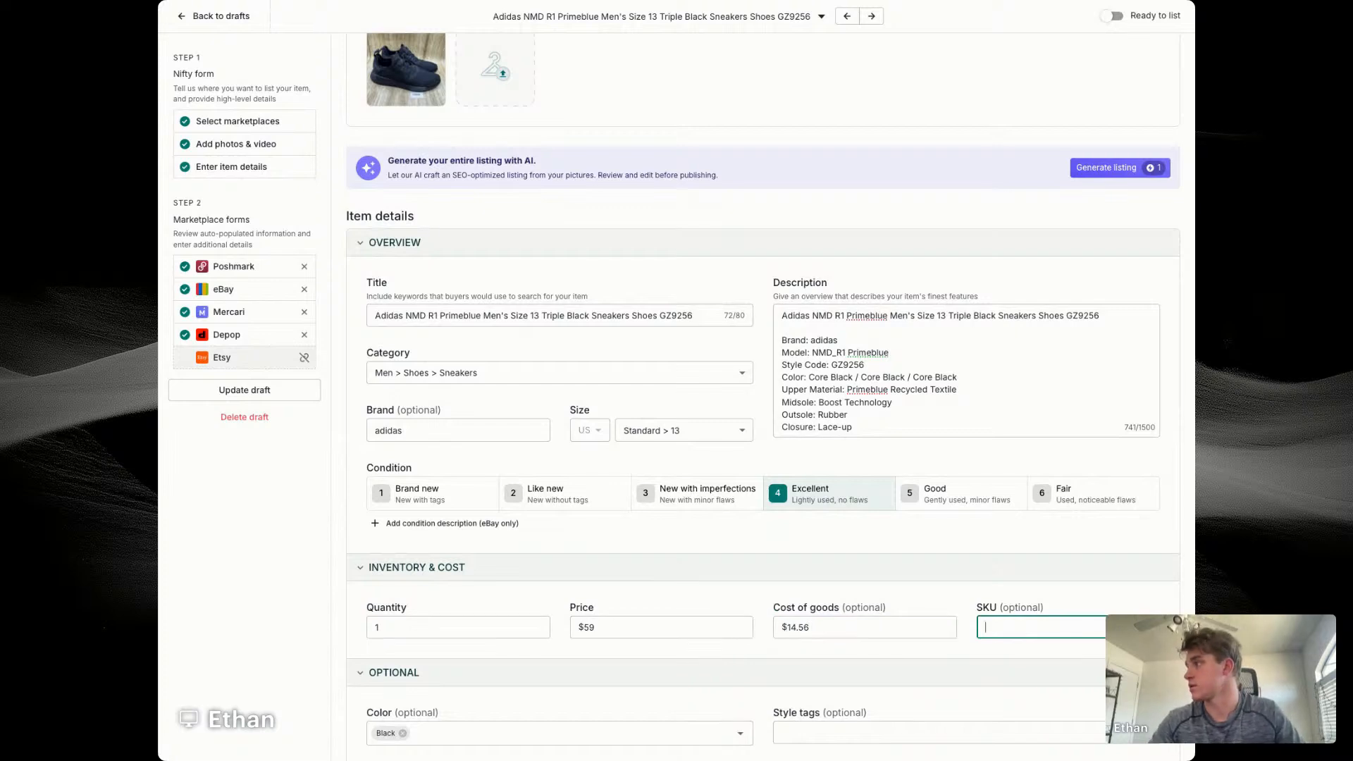
key("Tab")
left_click(1042, 627)
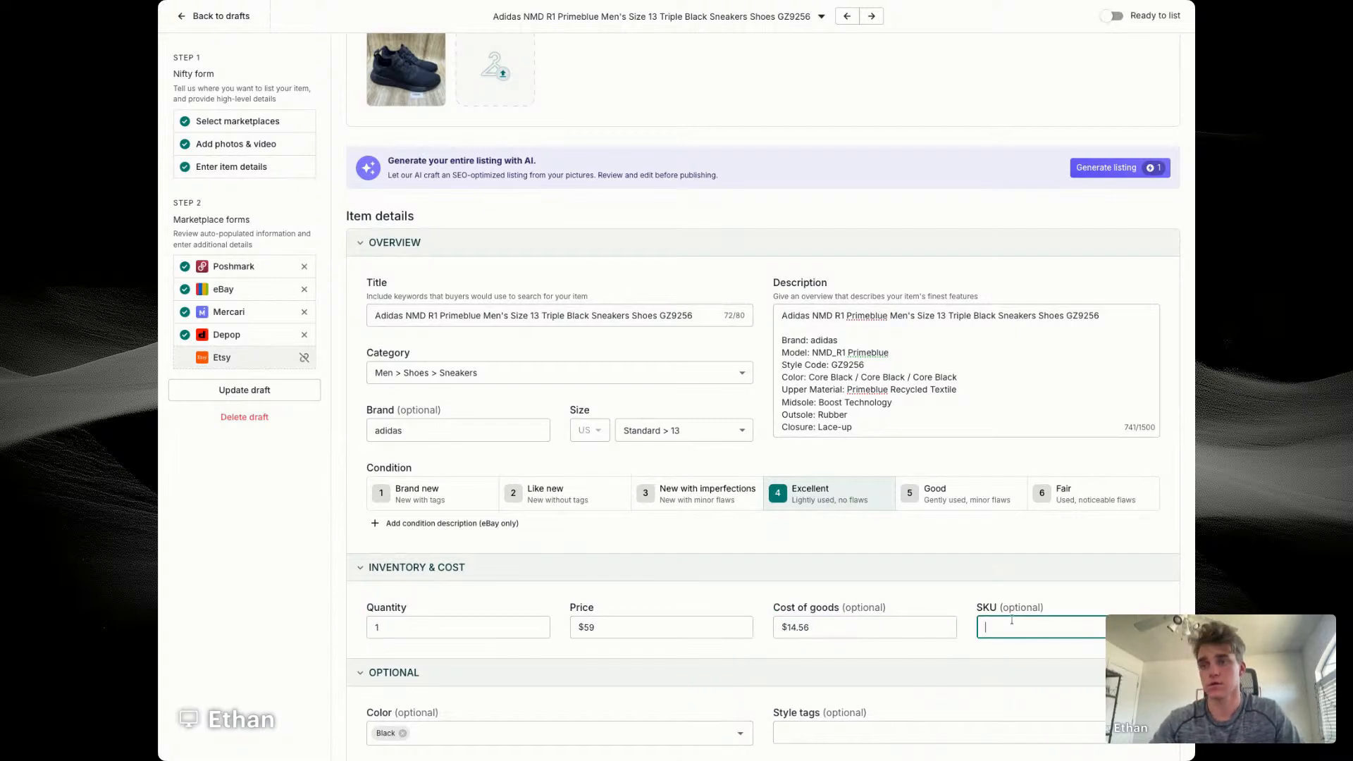
type("7669")
Step: Assign the eBay store category Men's Shoes and set the minimum offer to $40 and auto-accept to $50
scroll(553, 555, "down", 5)
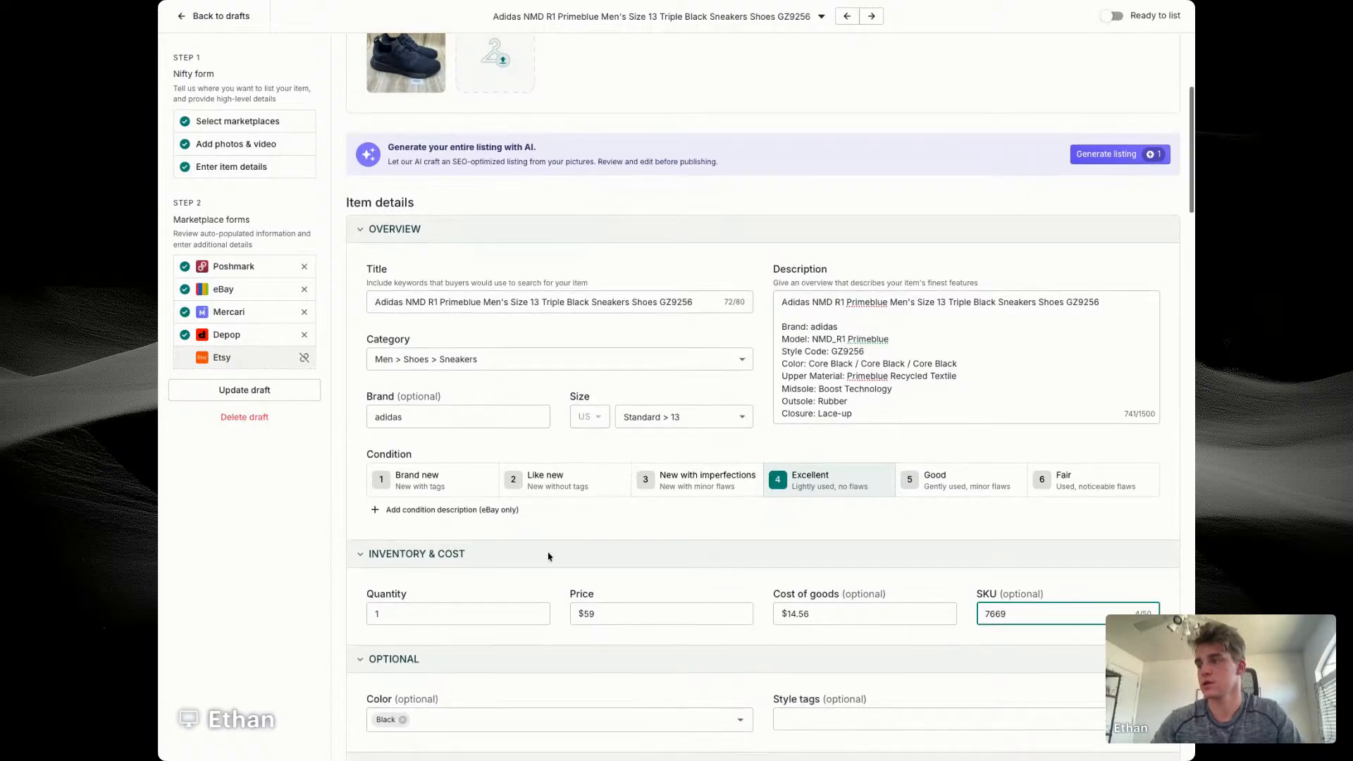
scroll(548, 557, "down", 14)
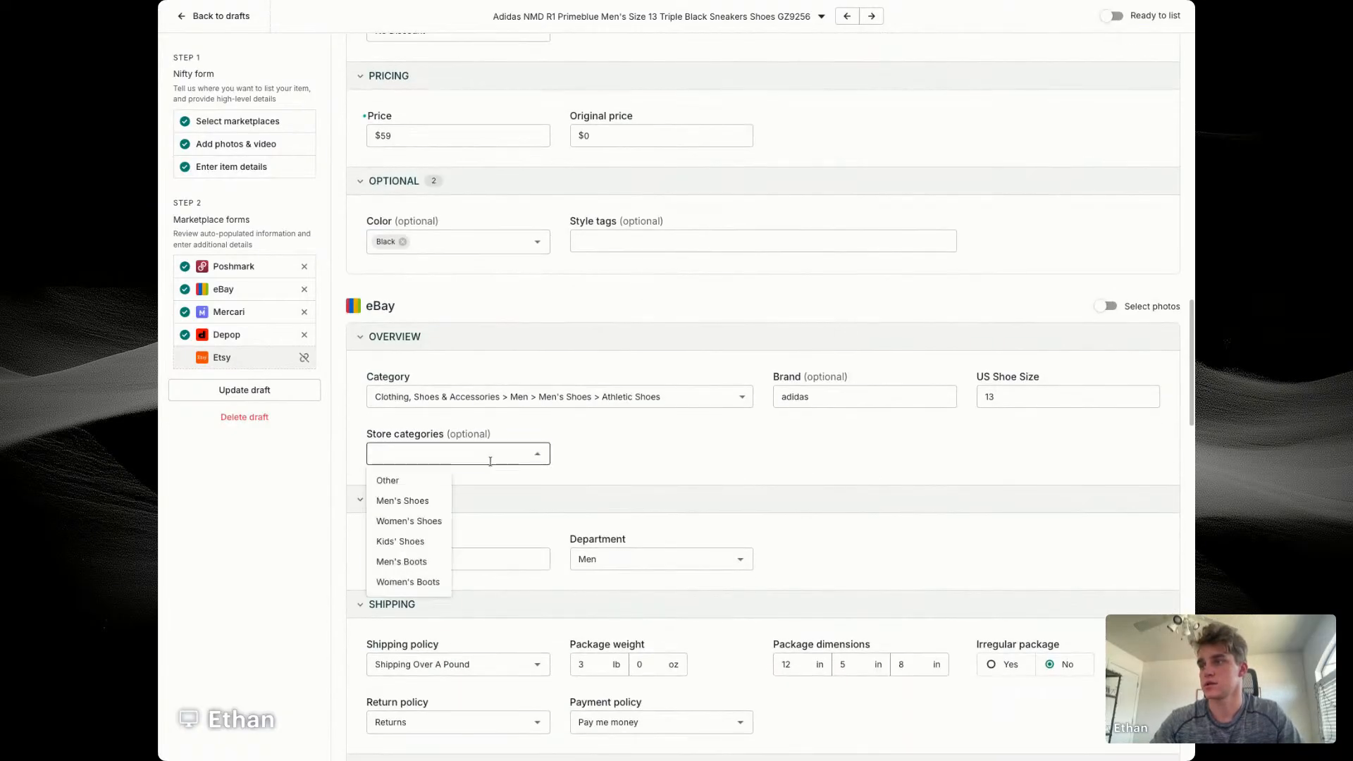
left_click(416, 501)
scroll(716, 446, "down", 5)
type("40")
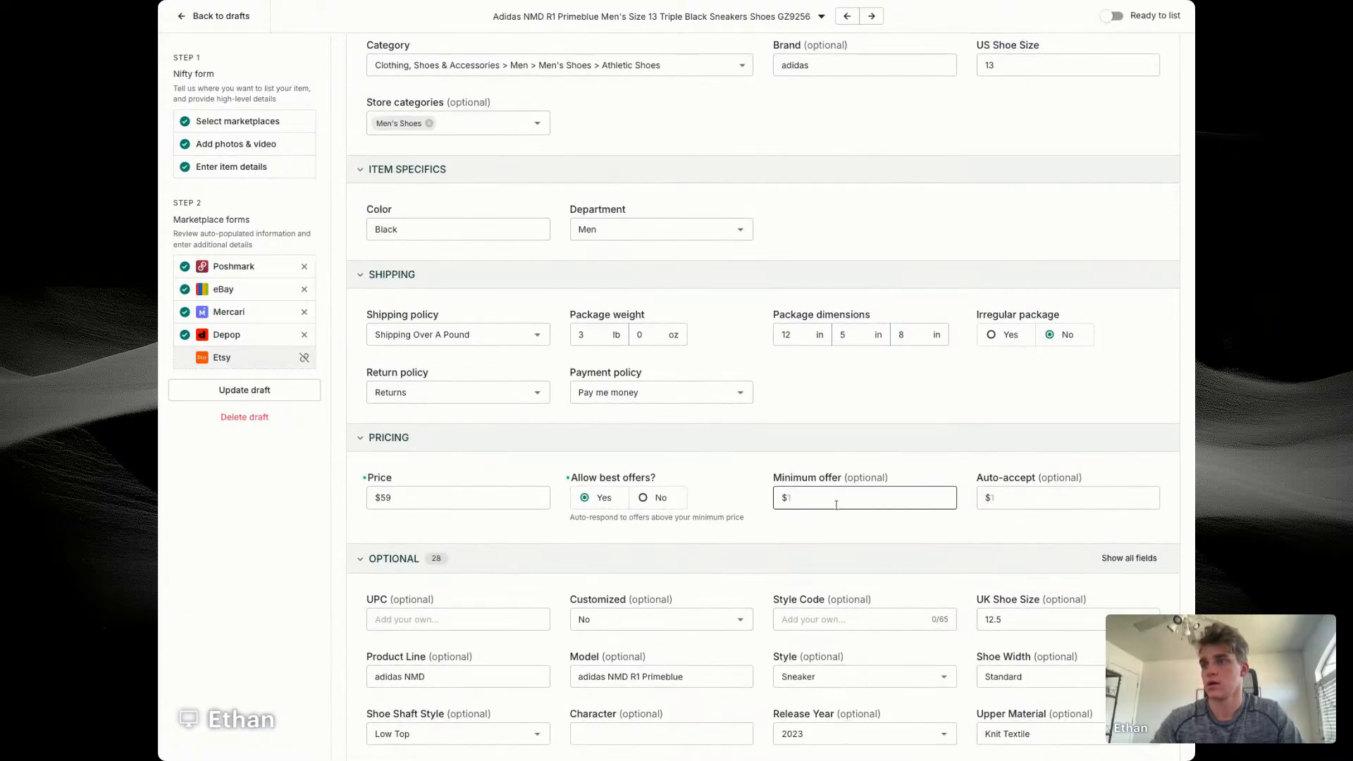
key("Tab")
type("50")
Step: Enter GZ9256 as the eBay style code for the Adidas listing and check the remaining optional item specifics
left_click(829, 617)
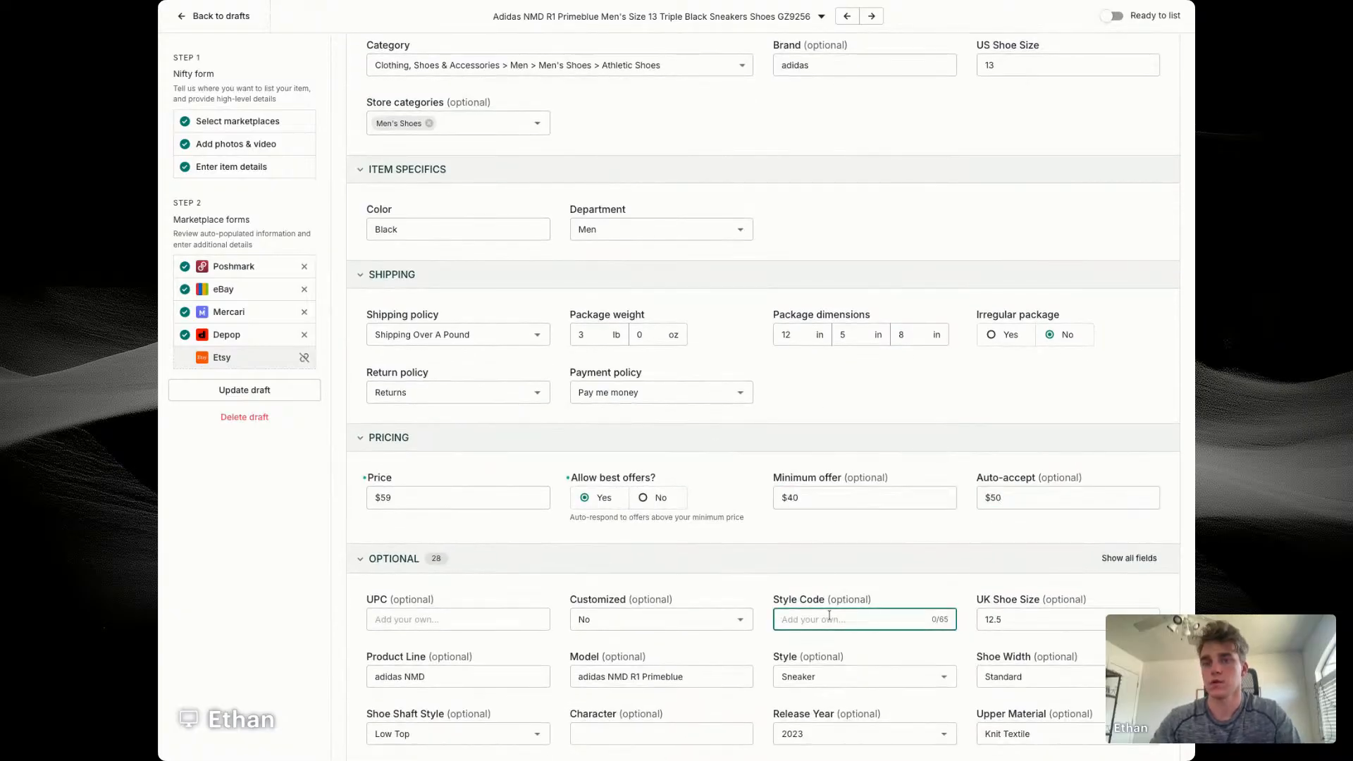
type("GZ9256")
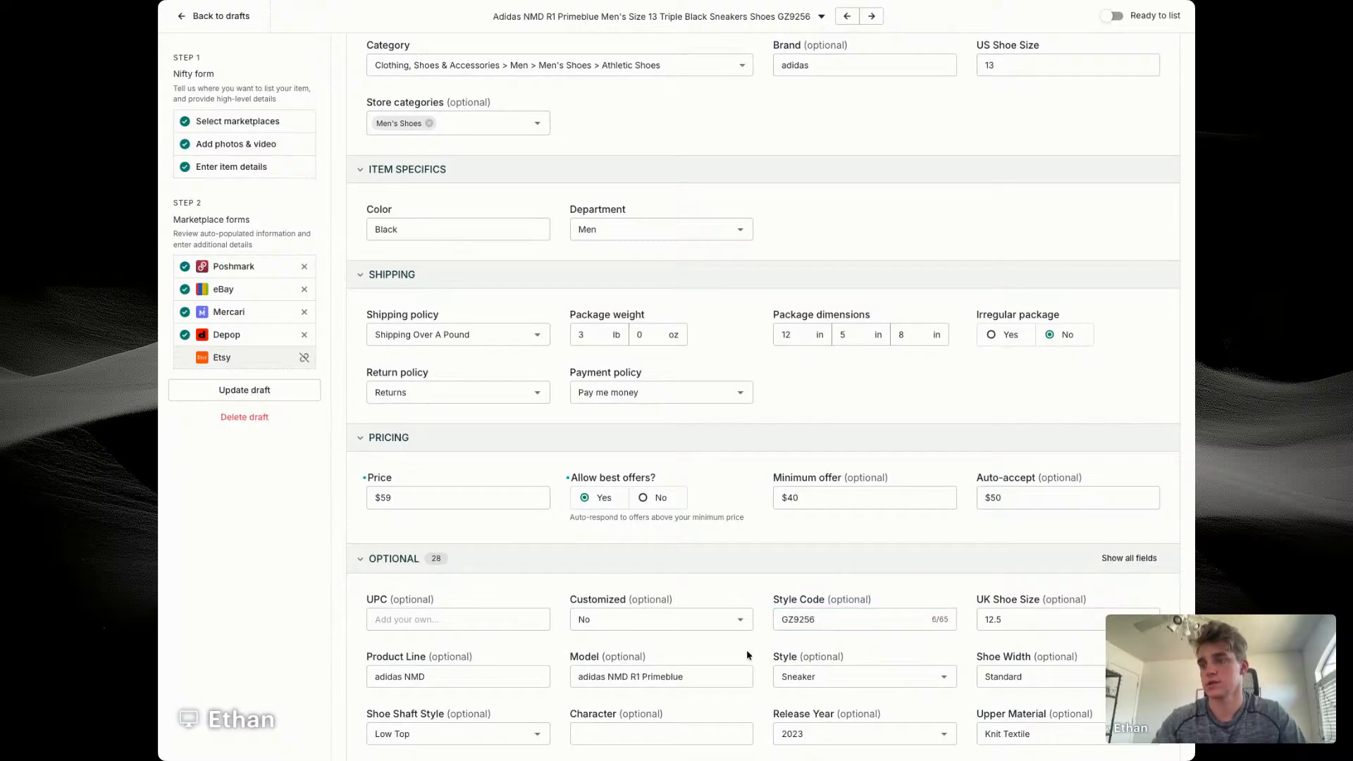
scroll(746, 650, "down", 3)
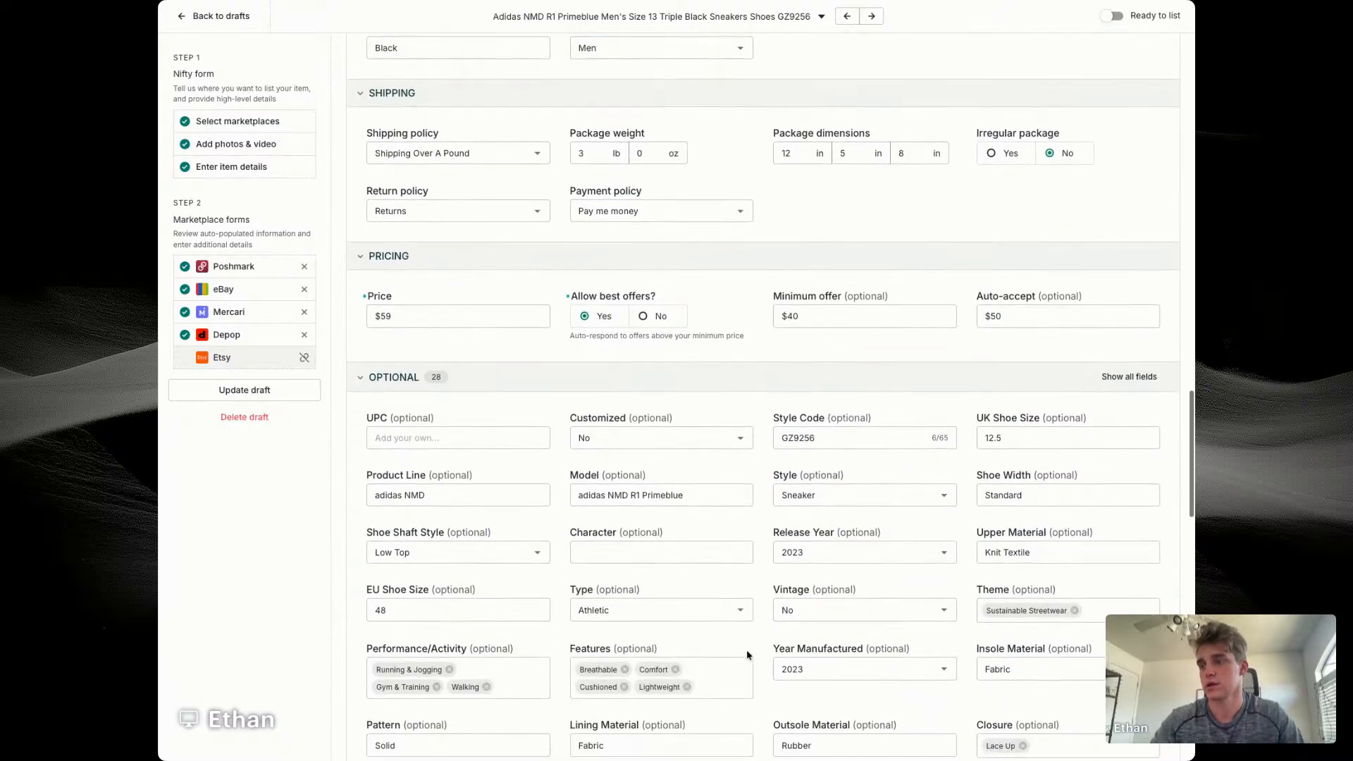
left_click(631, 474)
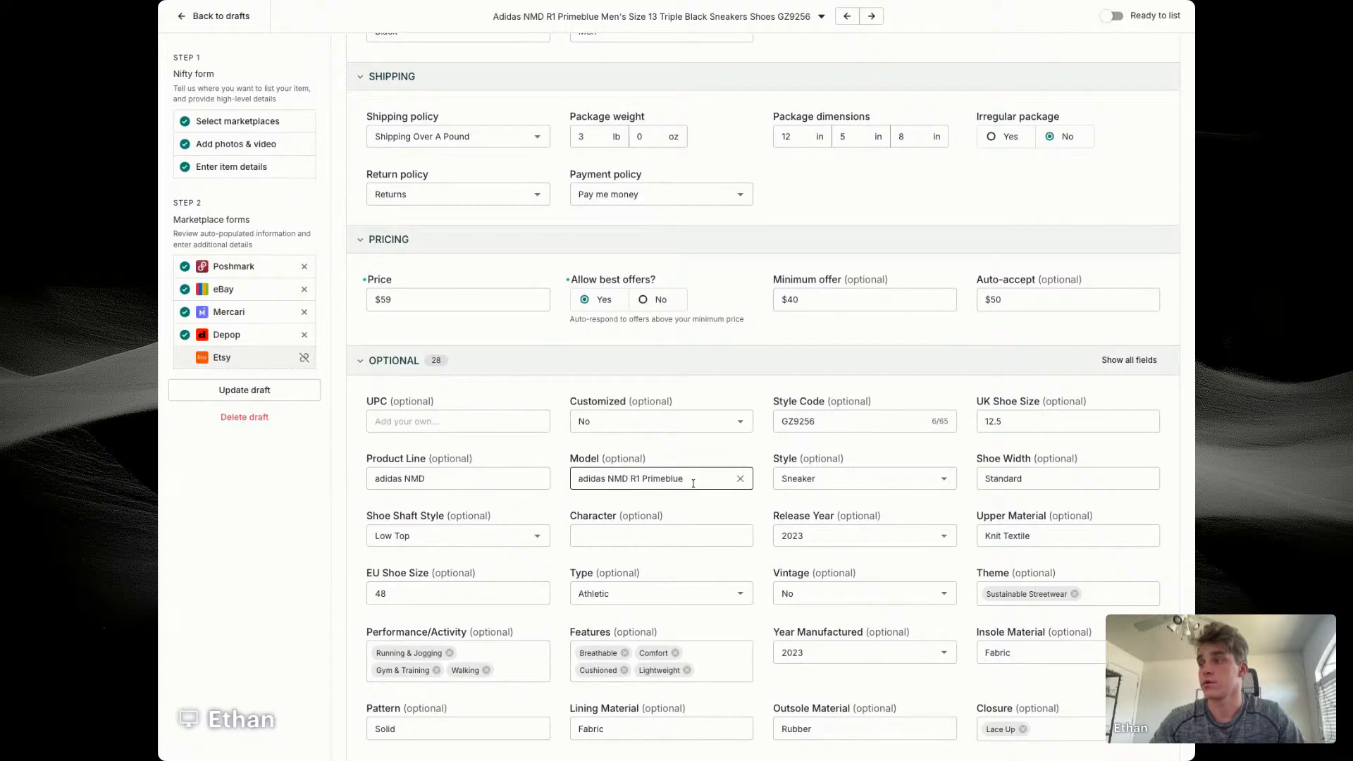
scroll(693, 483, "down", 1)
left_click(715, 430)
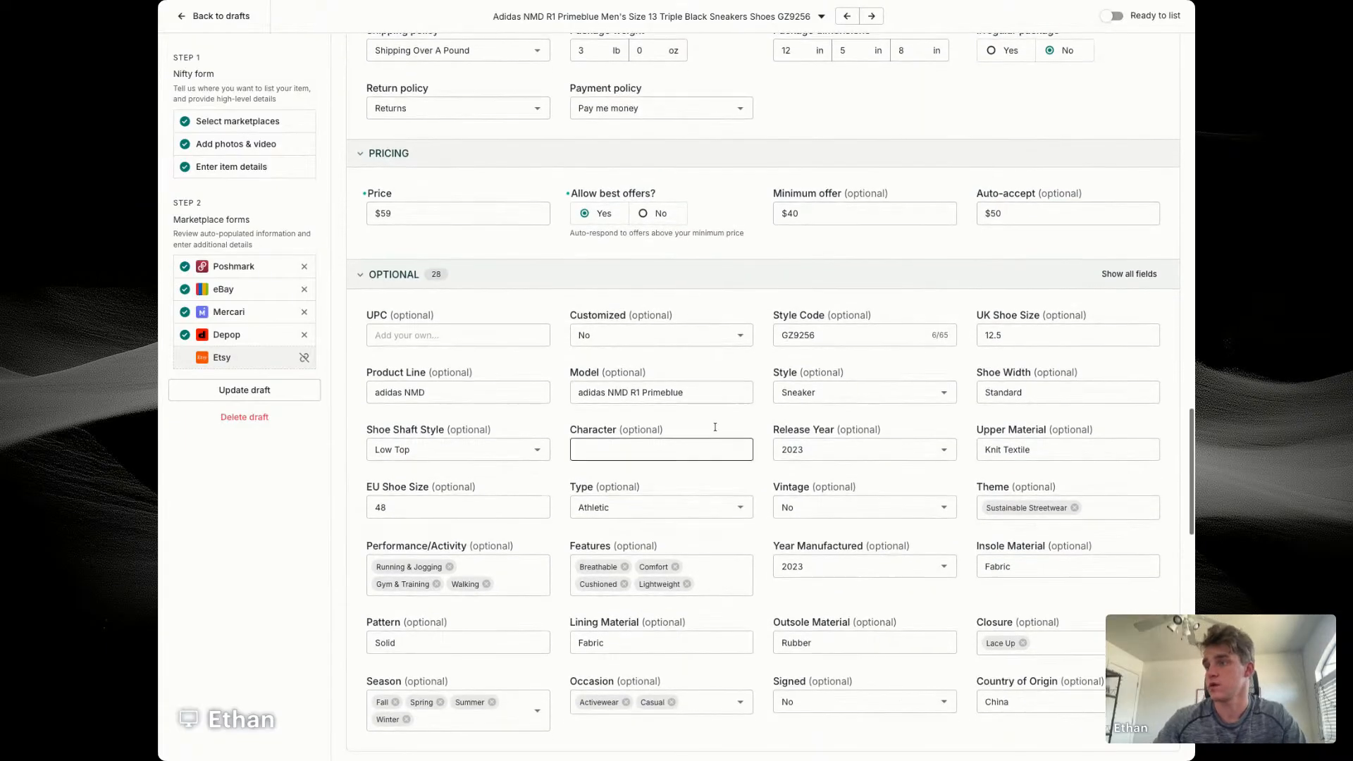
scroll(478, 433, "down", 8)
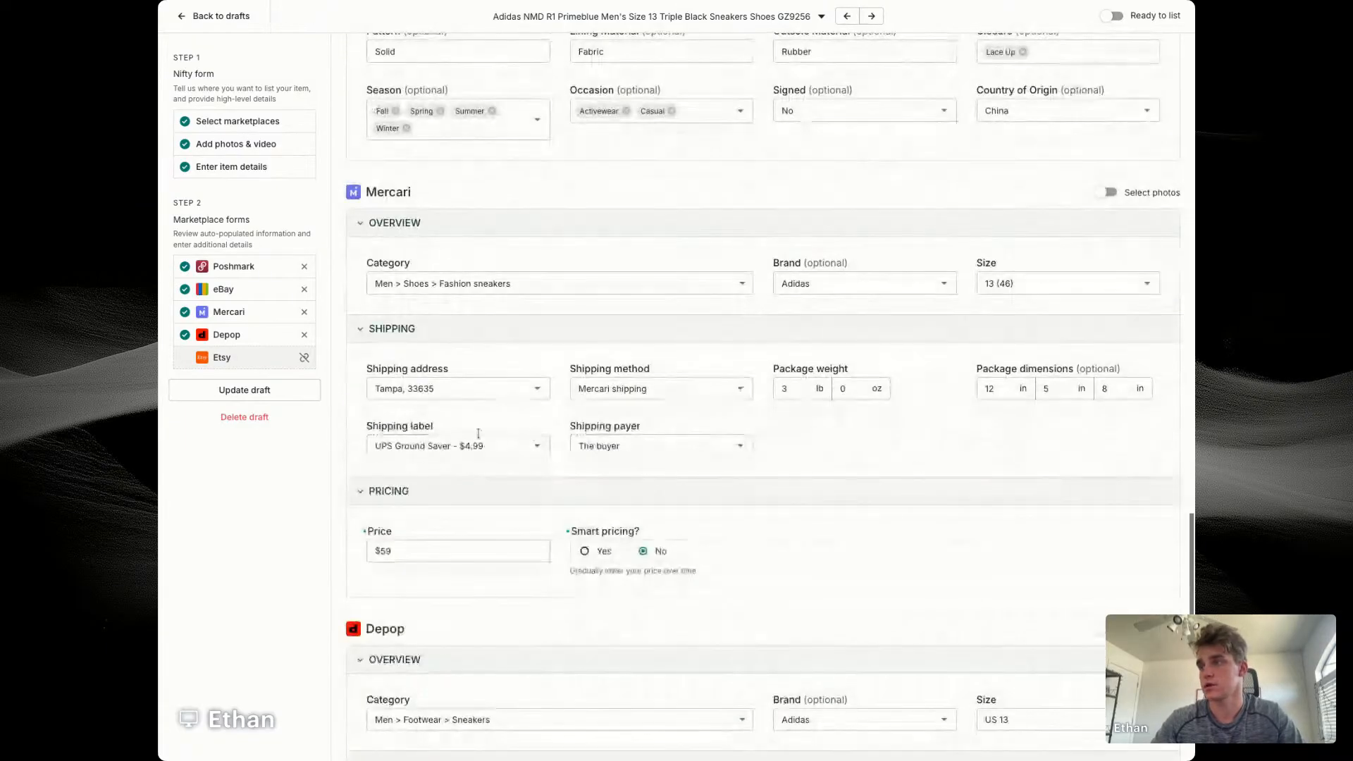
Step: Customize the Adidas Depop photos, swapping the inner-shoe photo for the size-label one, and save the draft
scroll(477, 433, "down", 5)
left_click(1102, 289)
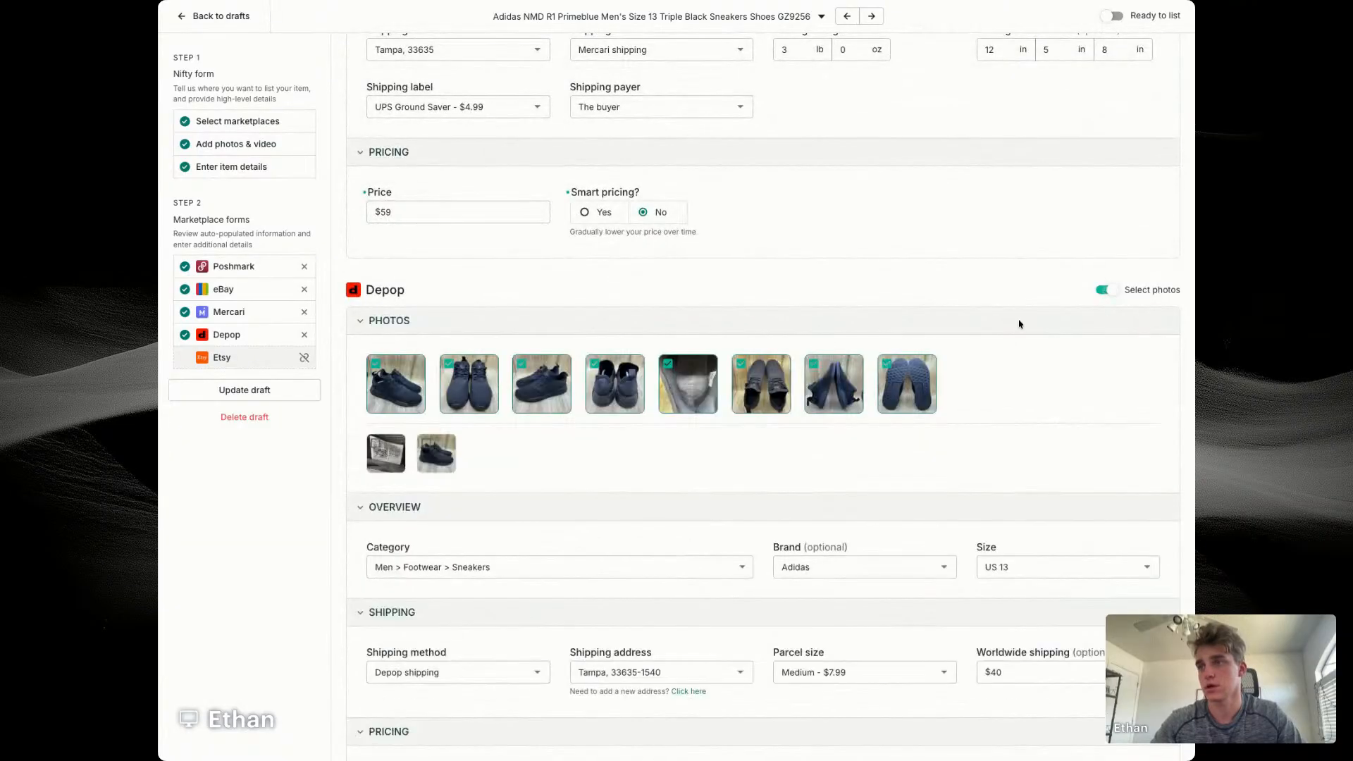
left_click(687, 384)
left_click(436, 455)
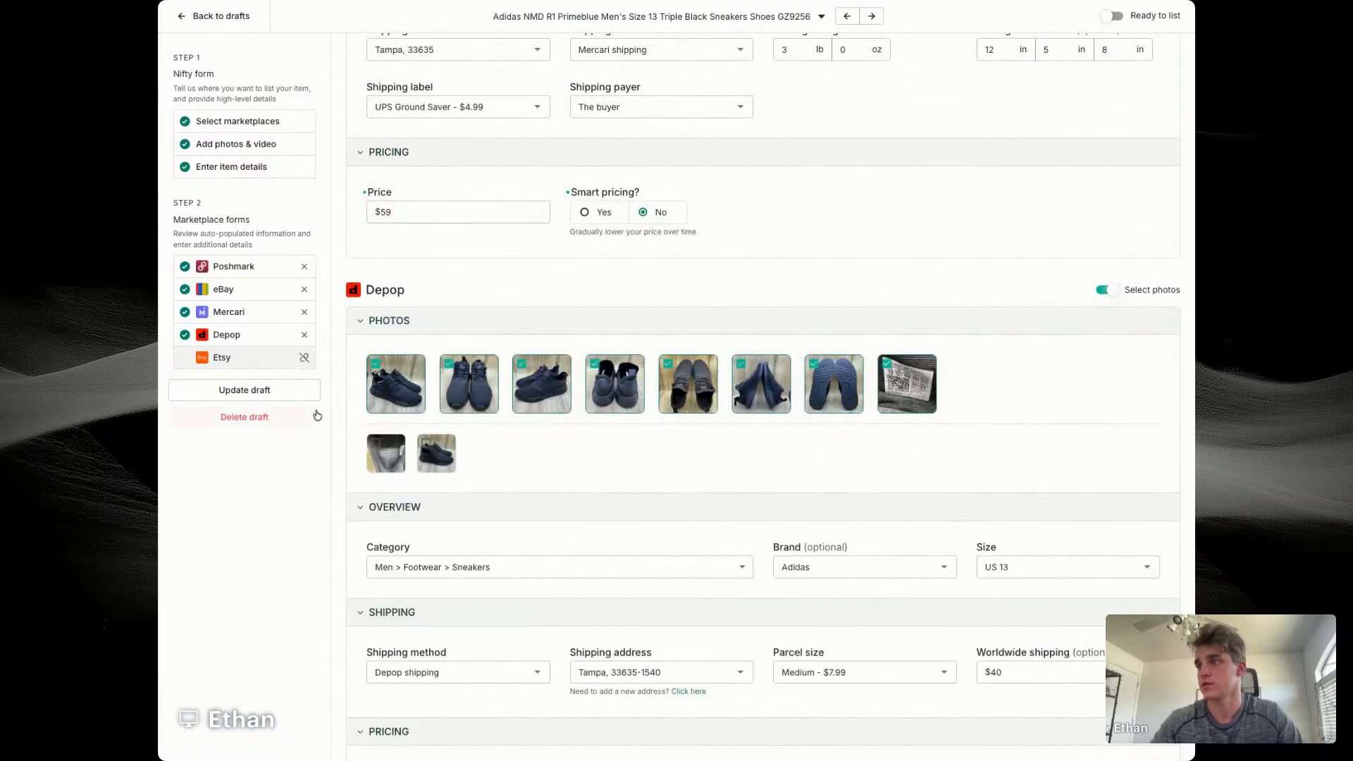
left_click(296, 392)
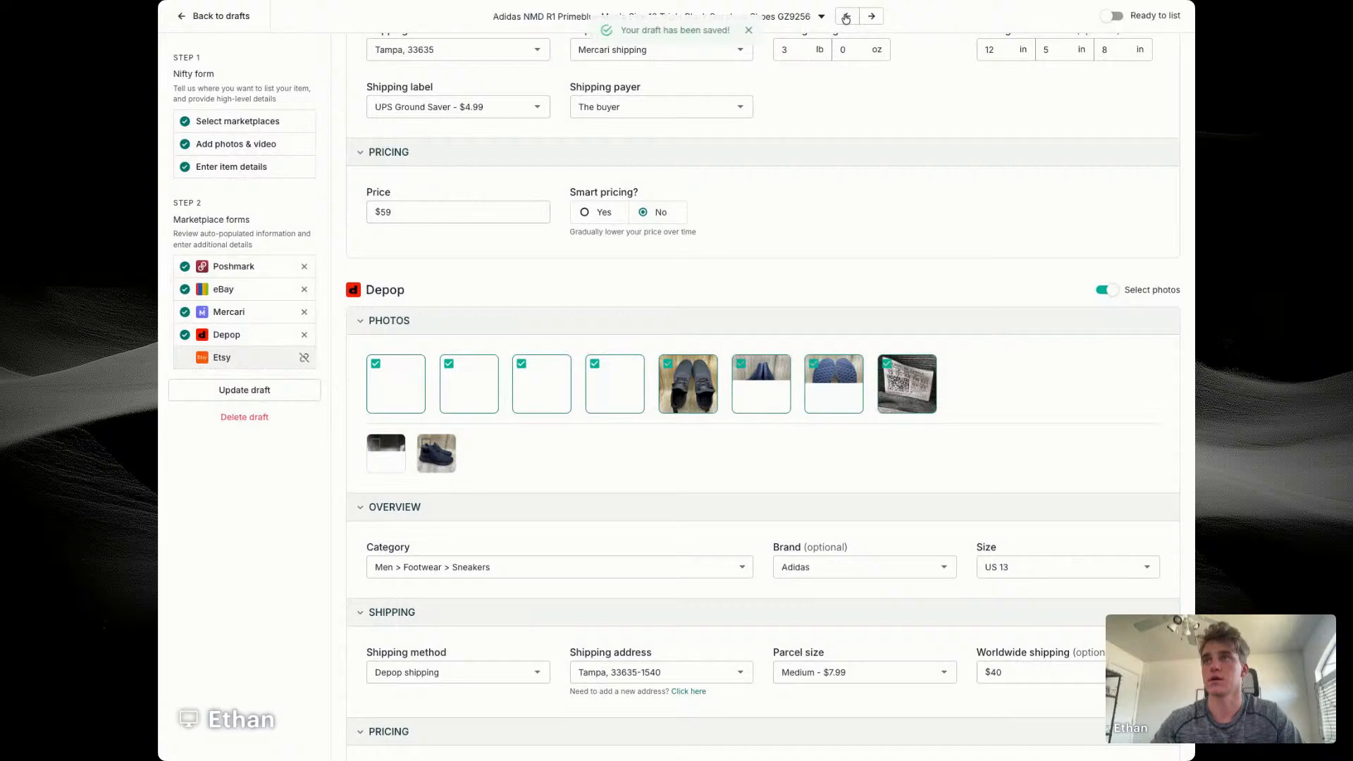
Step: Open the Merrell Alverstone draft and take style code J035937W from its title to look up the model
left_click(846, 17)
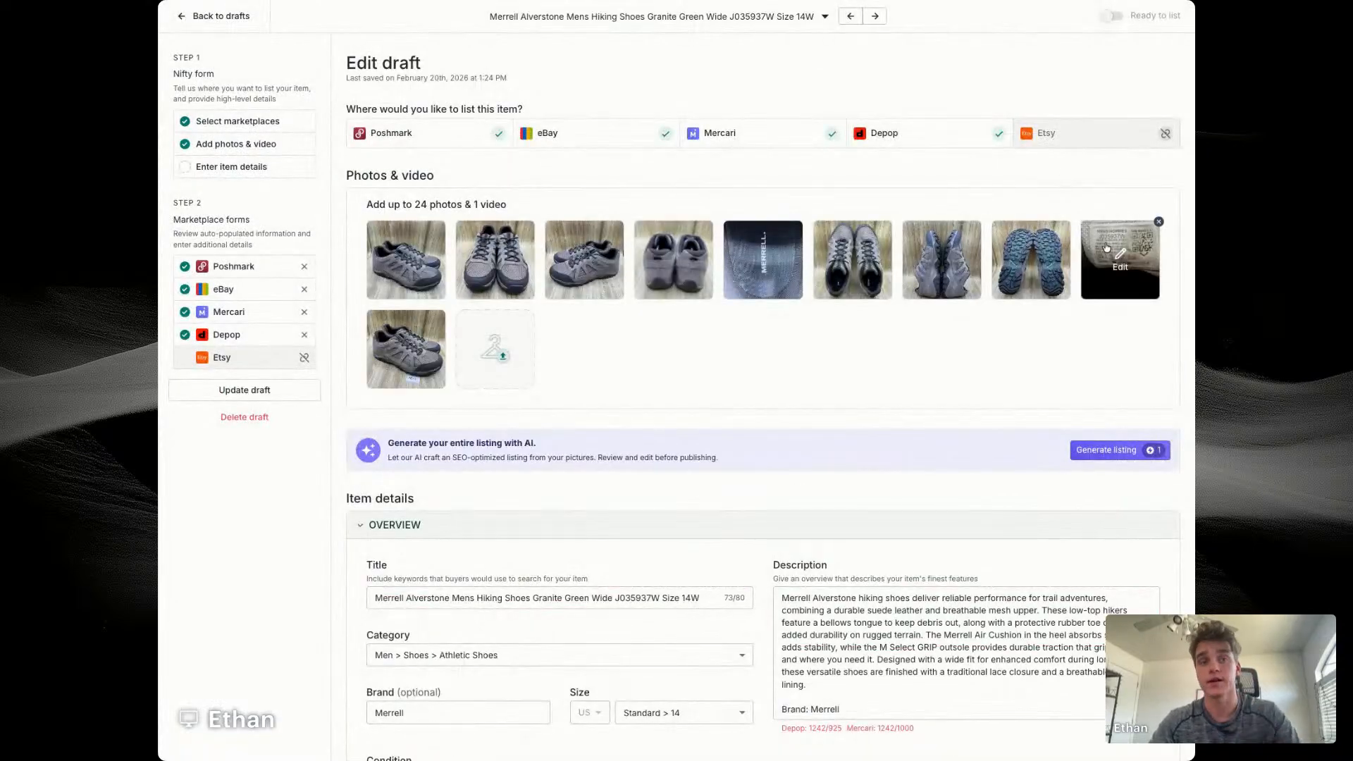
scroll(906, 354, "down", 1)
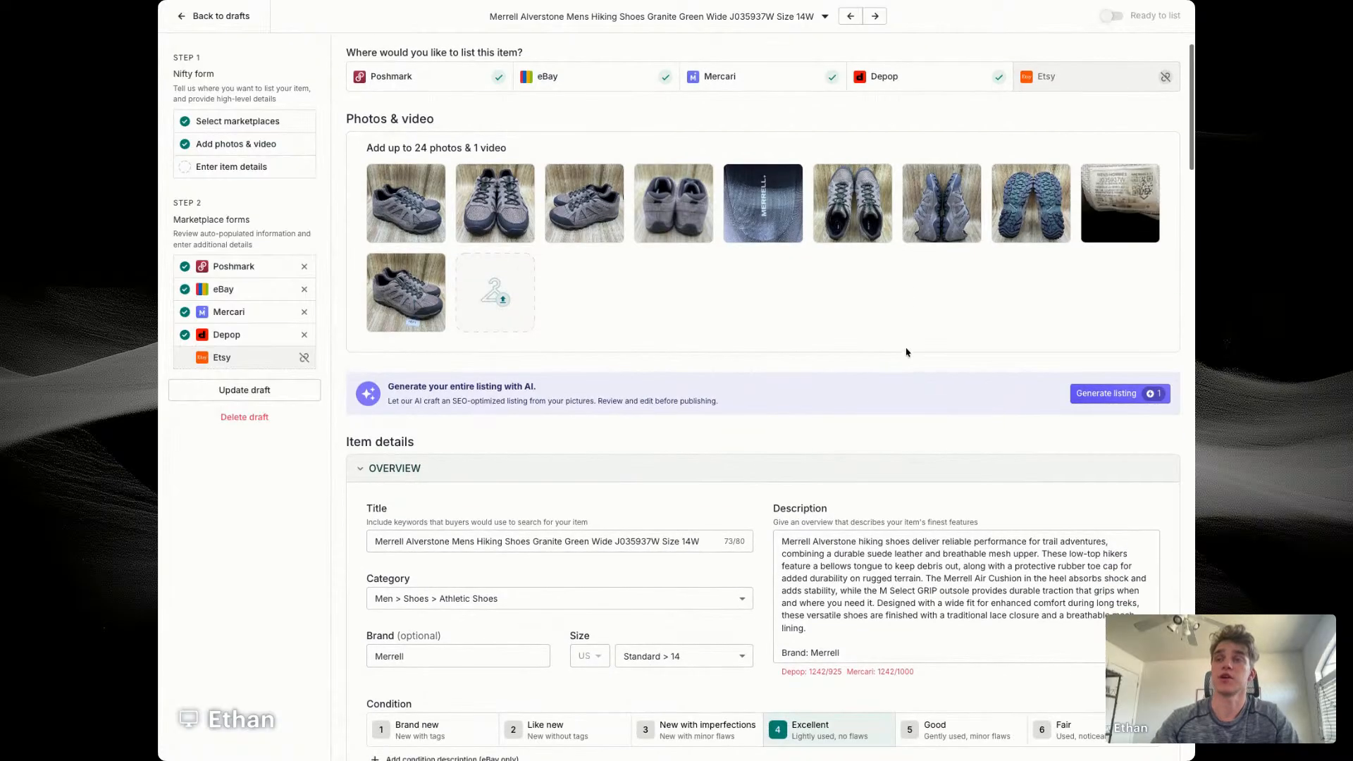
double_click(638, 540)
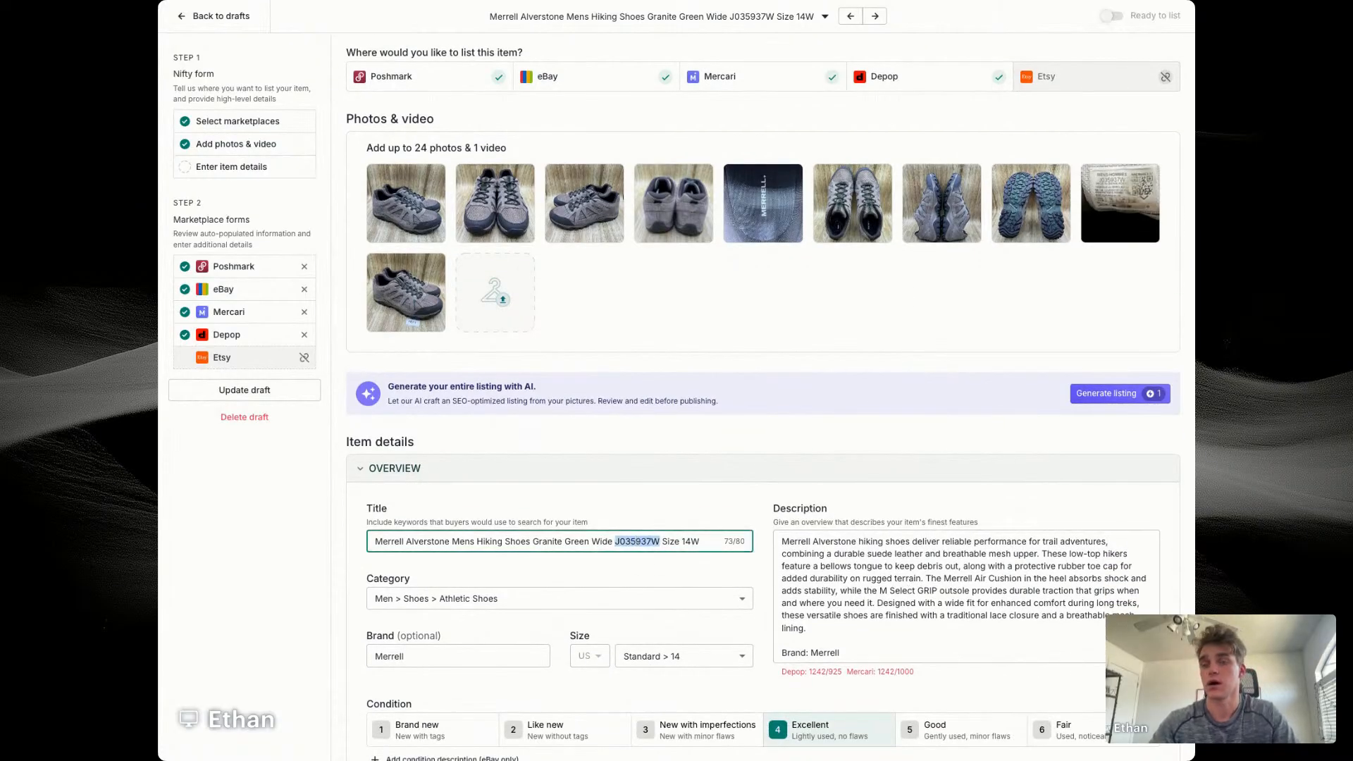
key("super+t")
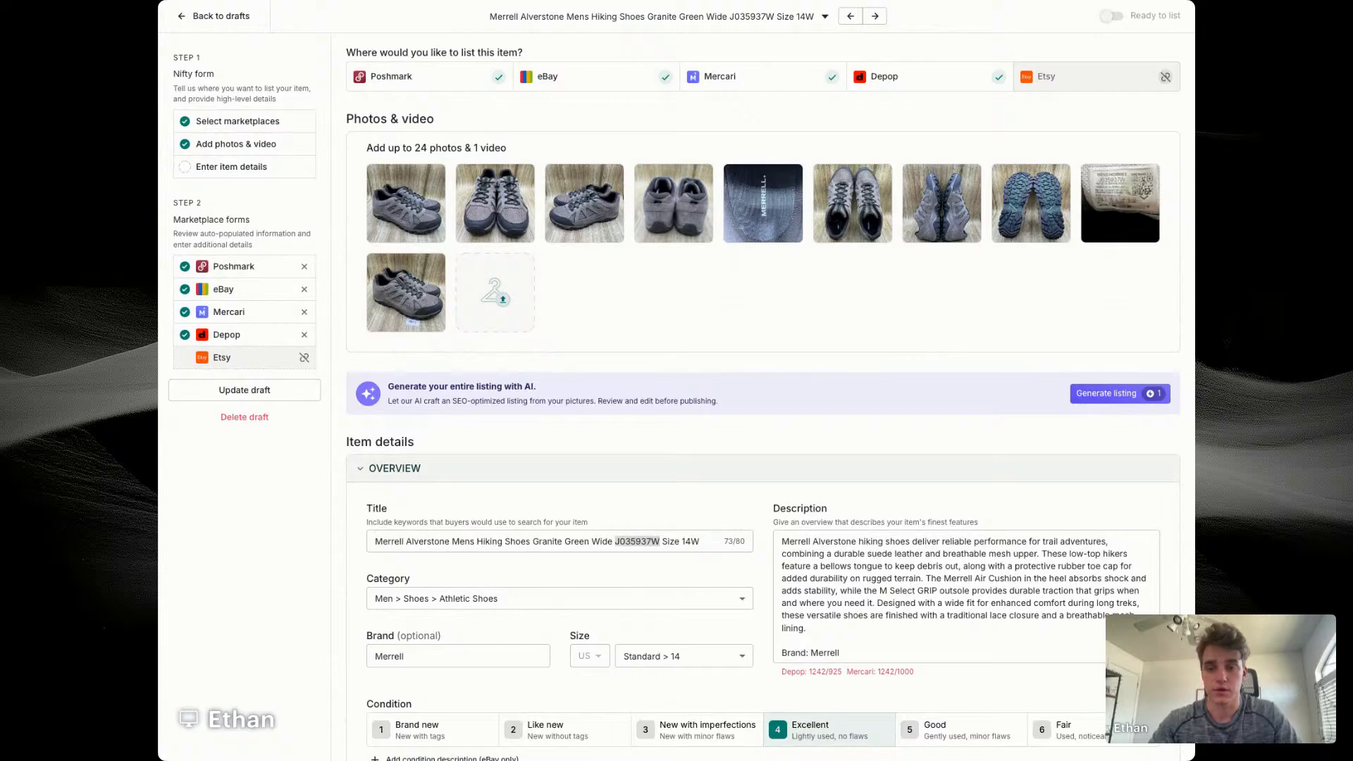
Step: Replace the model name "Alverstone" in the Merrell title with "Oakcreek Low"
left_click(431, 541)
double_click(428, 541)
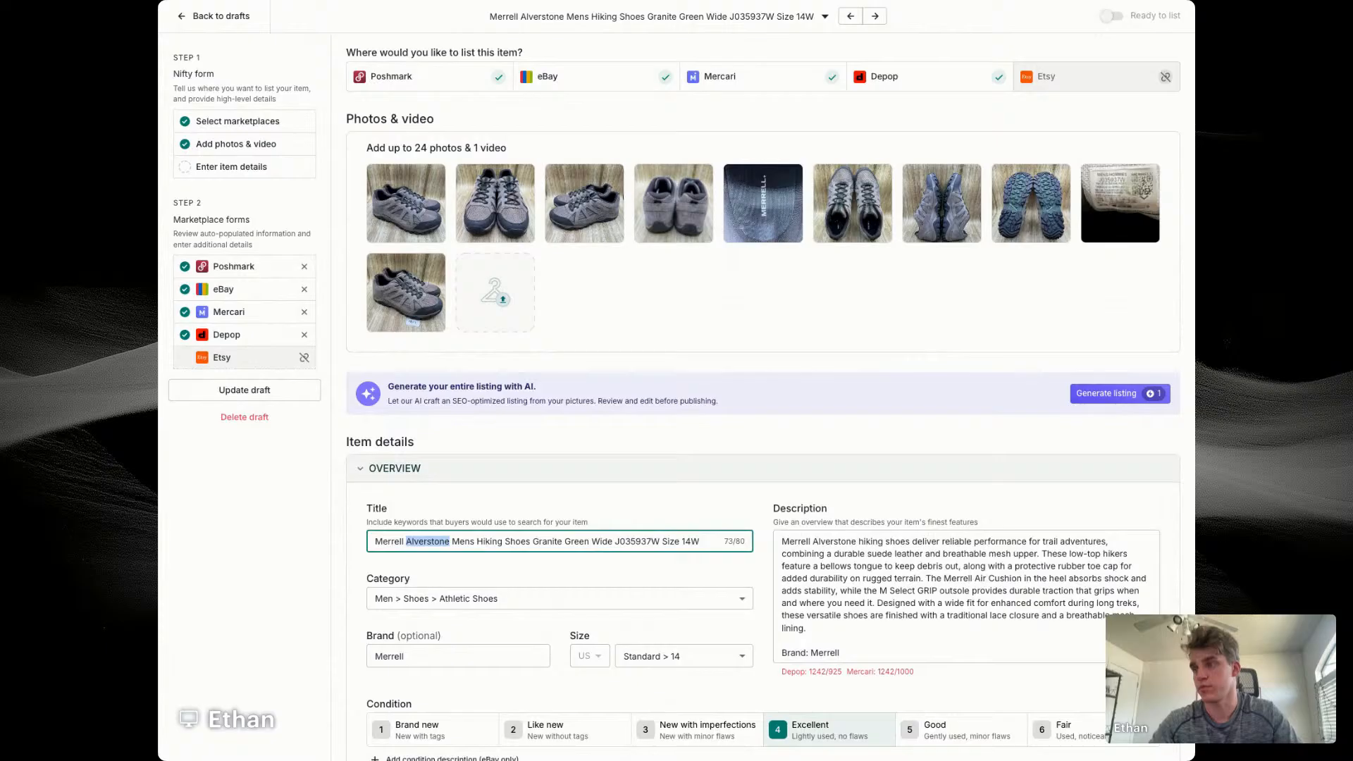
type("Oakcrre")
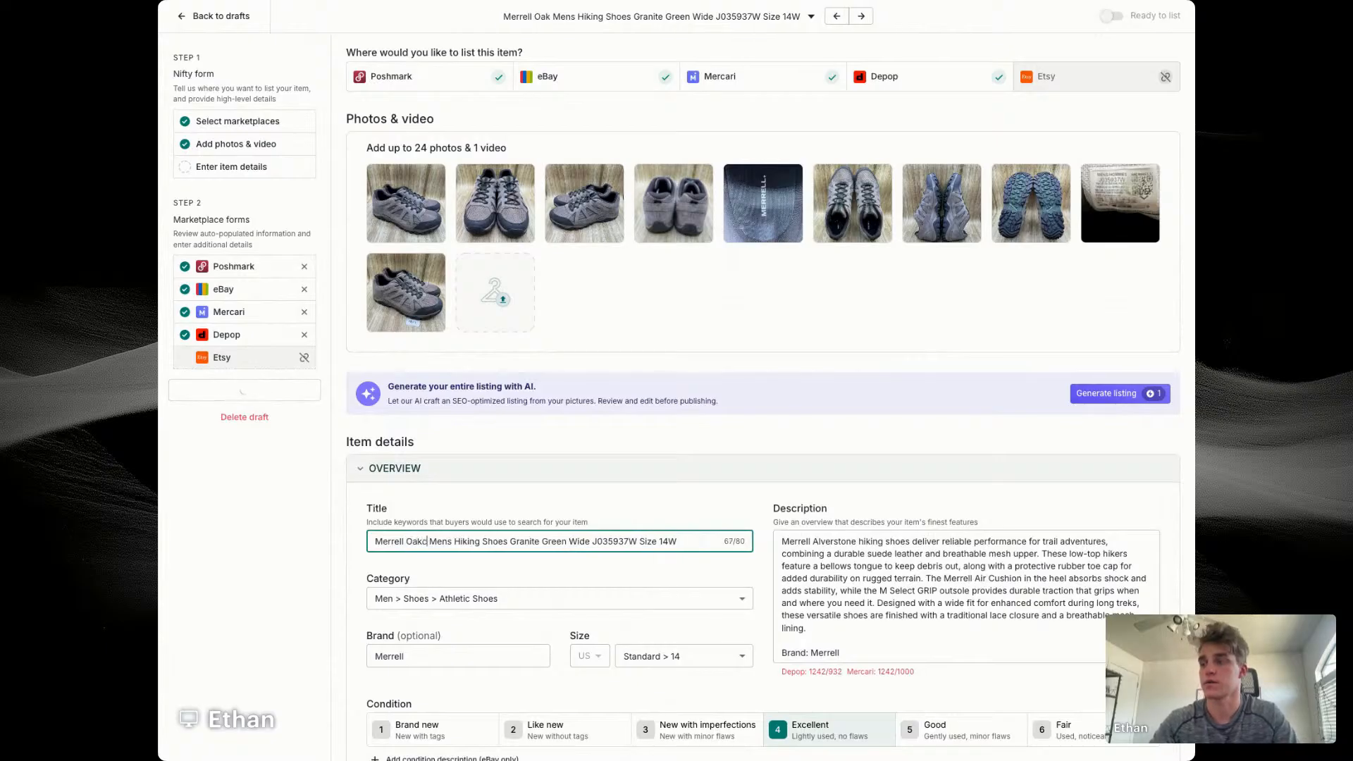
key("BackSpace")
key("BackSpace")
type("eek Low")
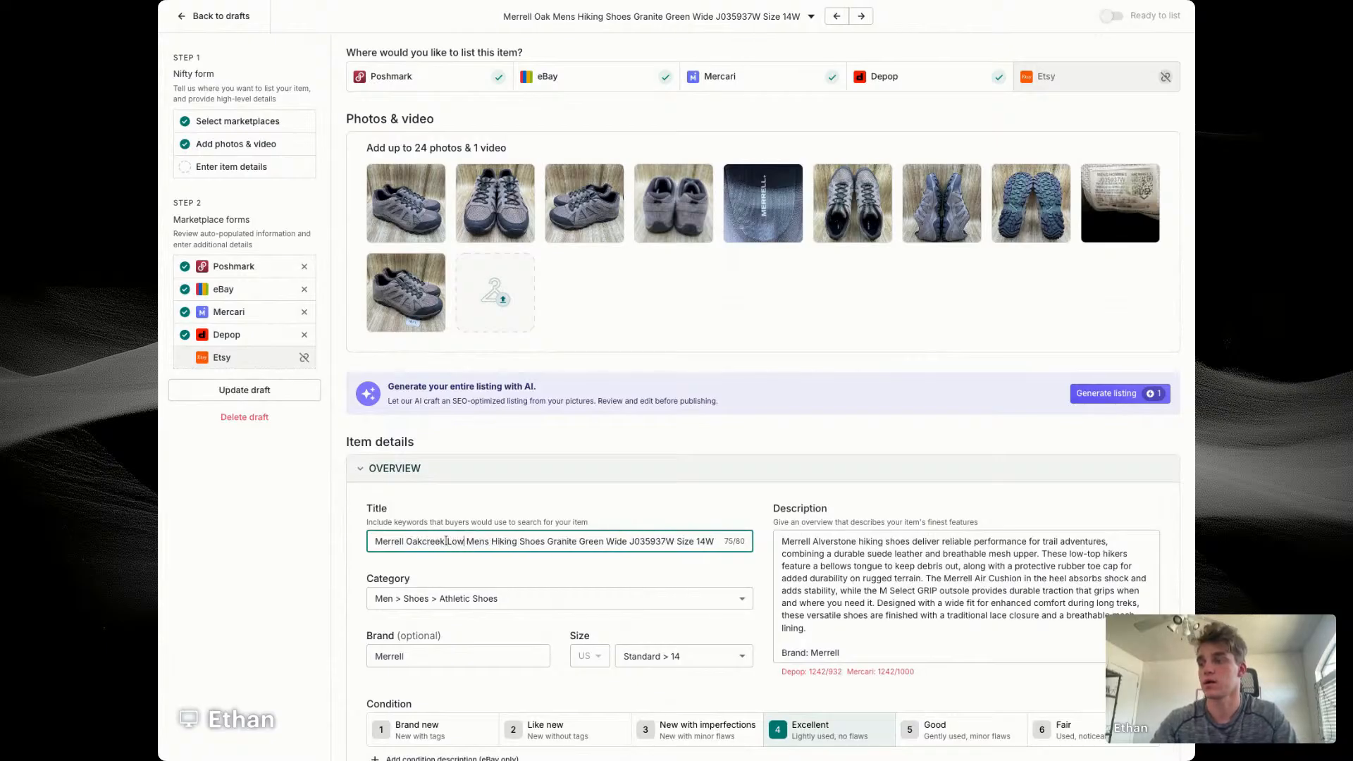
Step: Correct "Mens" to "Men's" in the Merrell title and insert "Size 14 Wide" directly after it
left_click(484, 541)
type("'")
key("Right")
key("Right")
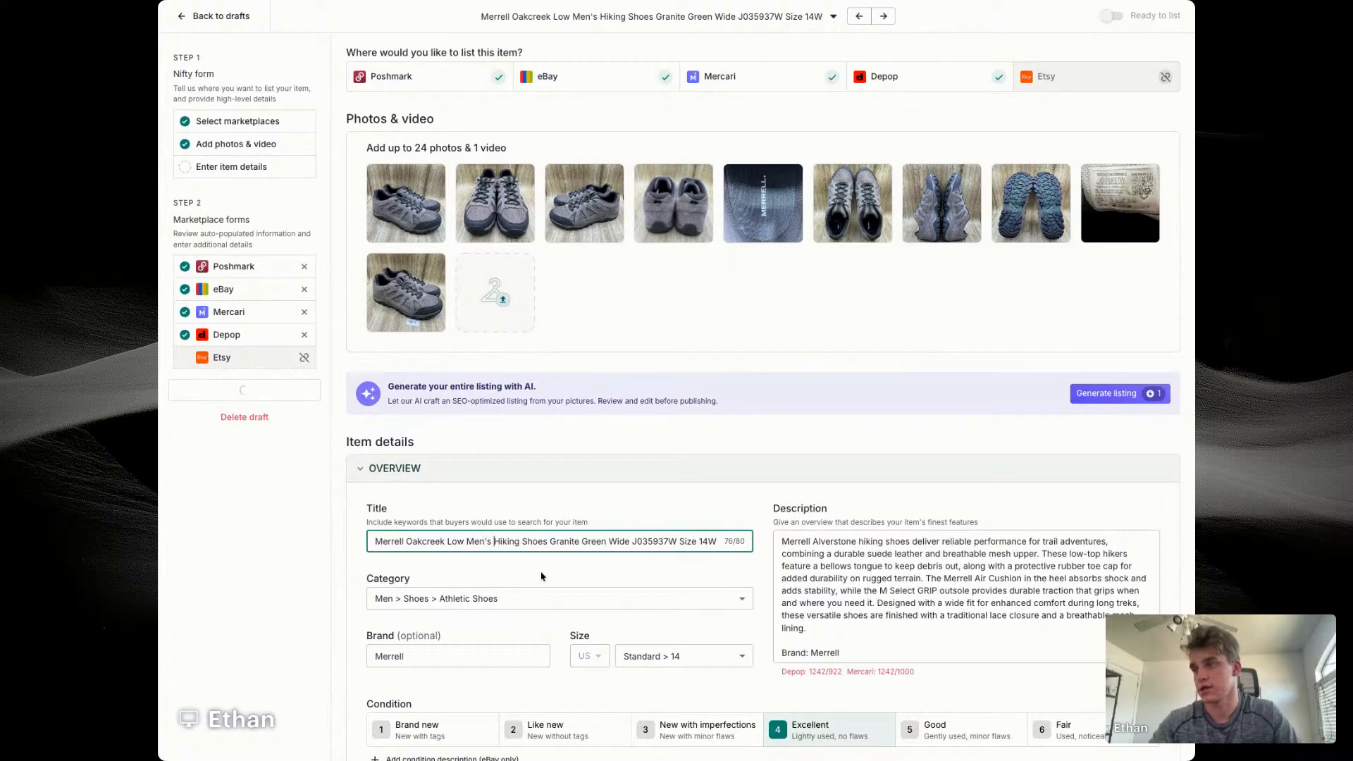
type("Size 14 W")
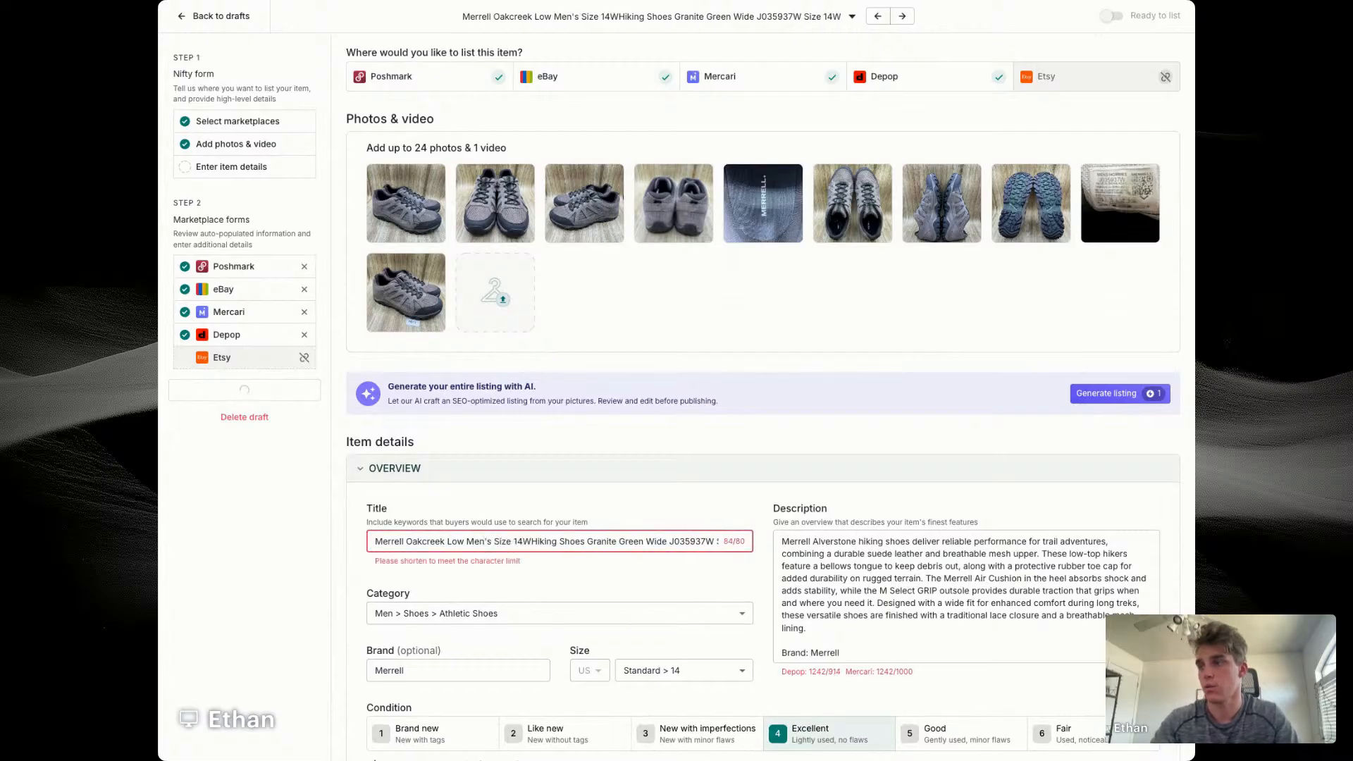
type("ide")
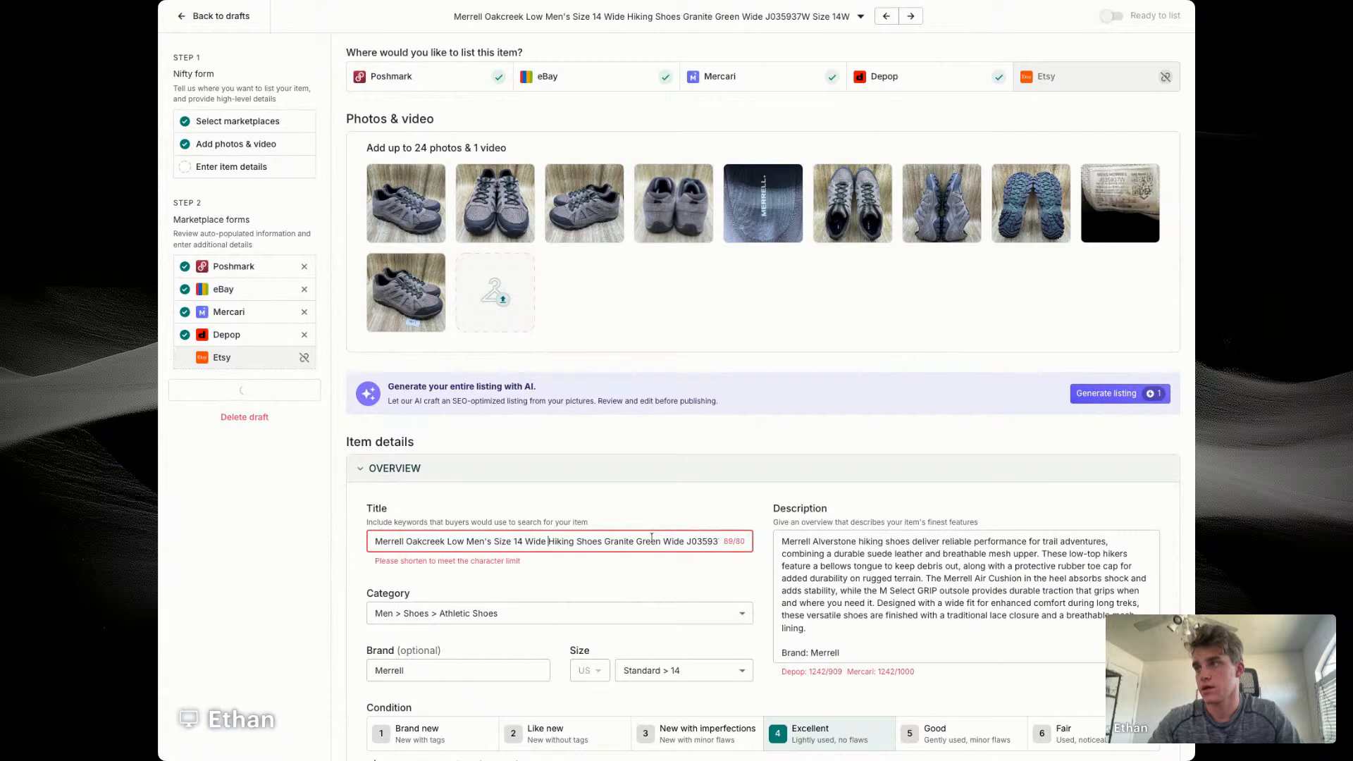
Step: Delete the trailing "Size 14W" from the Merrell title and enlarge the size-label photo to check the style code and size
key("End")
key("BackSpace")
key("BackSpace")
key("BackSpace")
key("BackSpace")
key("BackSpace")
key("BackSpace")
key("BackSpace")
key("BackSpace")
key("BackSpace")
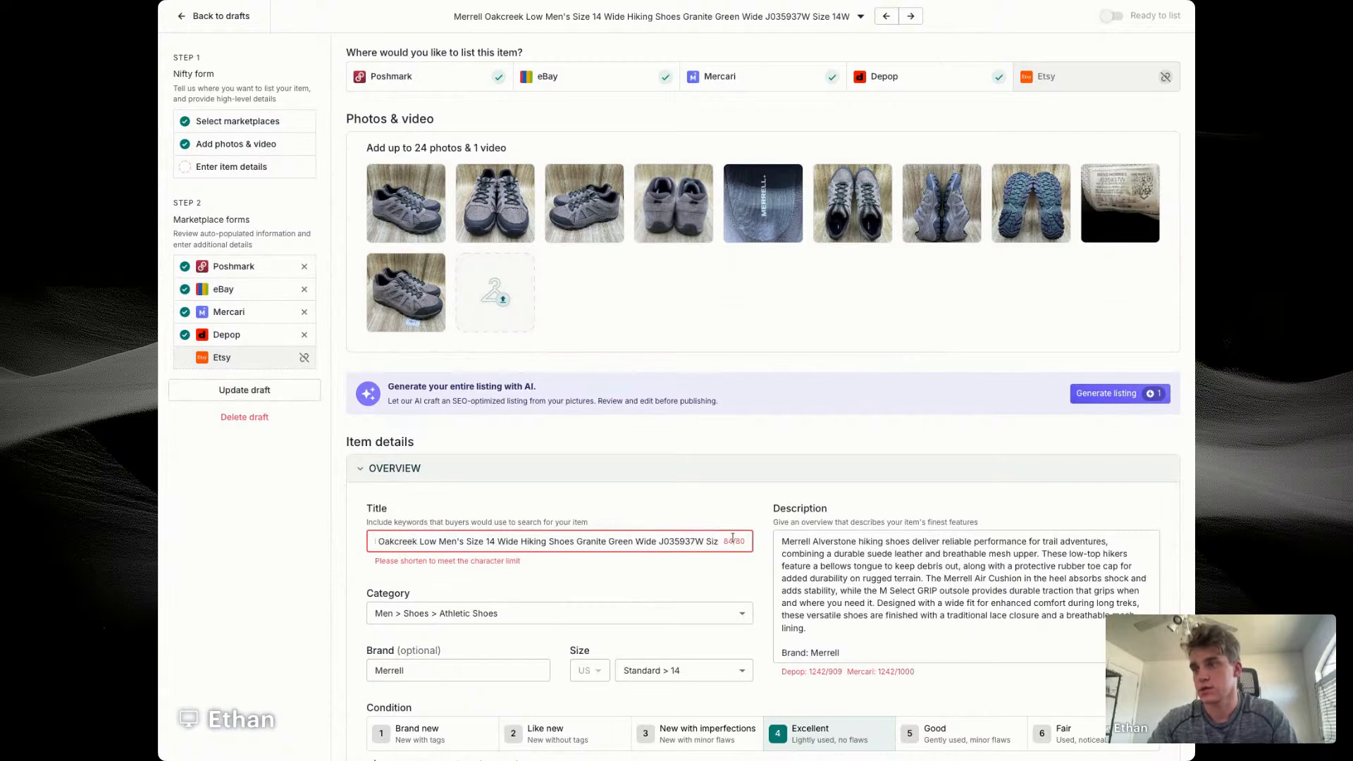
left_click(1120, 203)
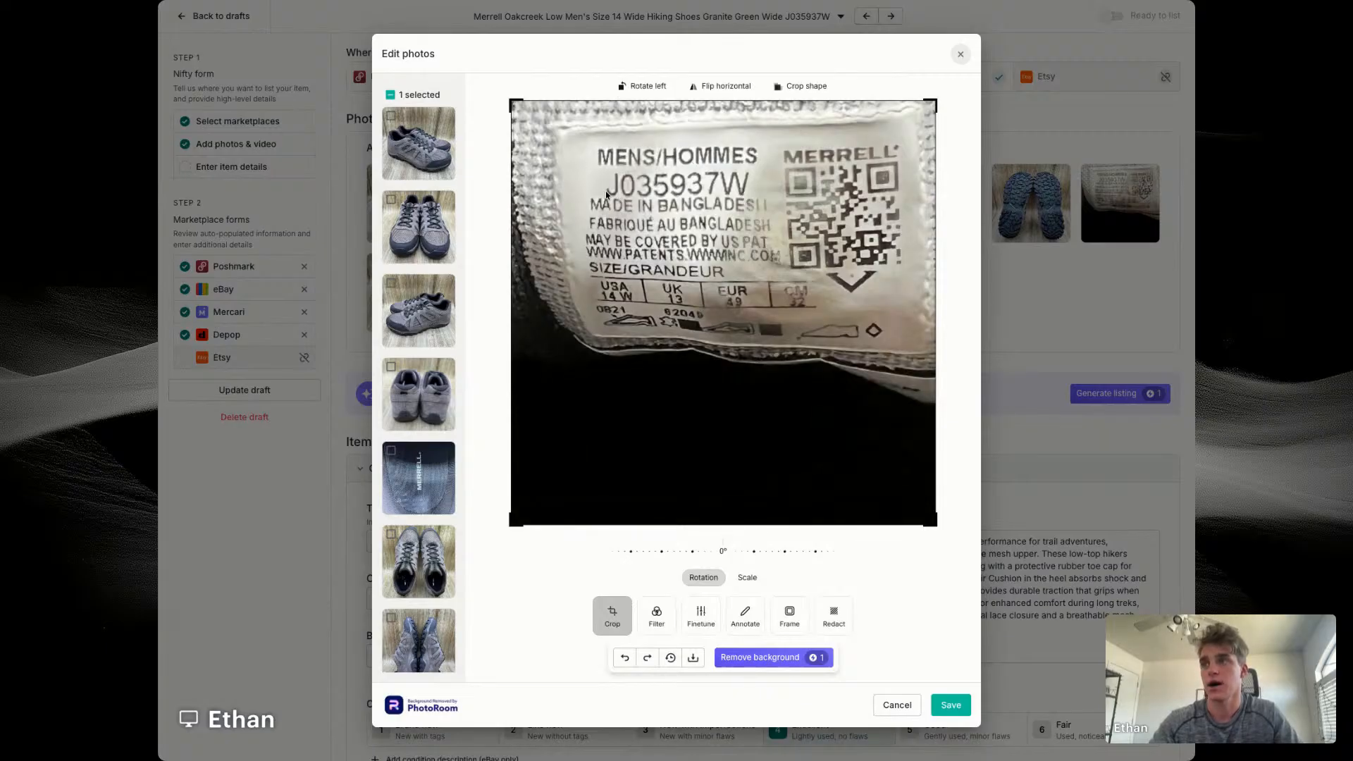
mouse_move(606, 192)
left_mouse_down()
mouse_move(680, 192)
mouse_move(605, 192)
left_mouse_up()
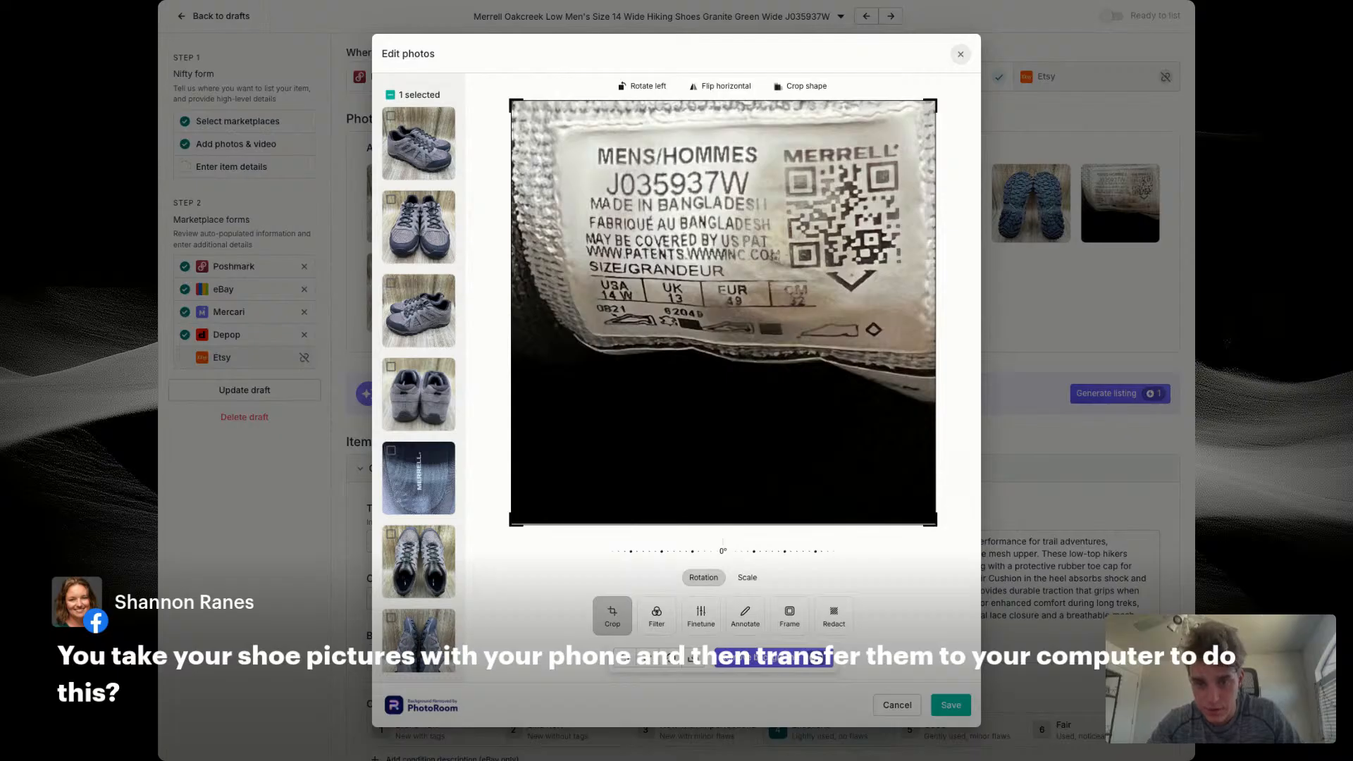
key("Escape")
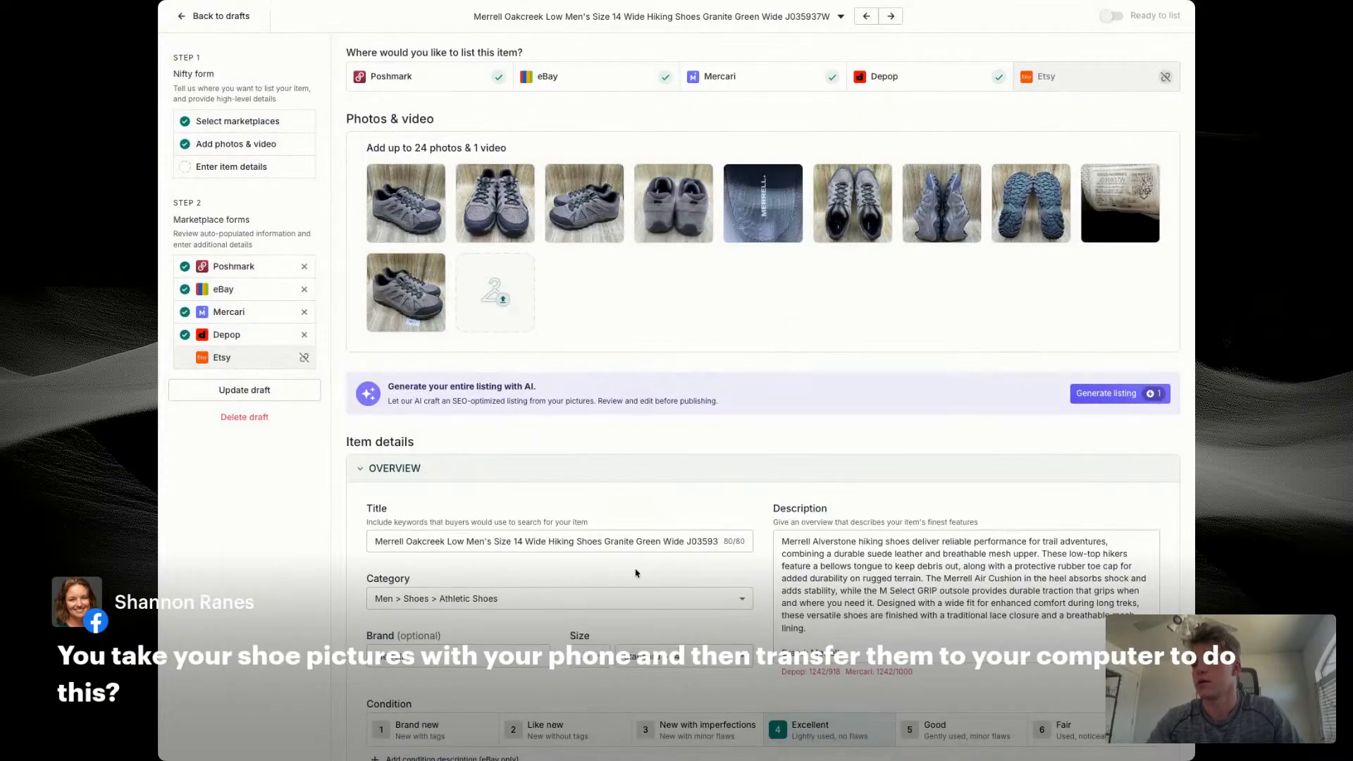
Step: Replace the color words "Granite Green" in the Merrell title with "Boulder Imitation Suede"
double_click(620, 541)
type("Blou")
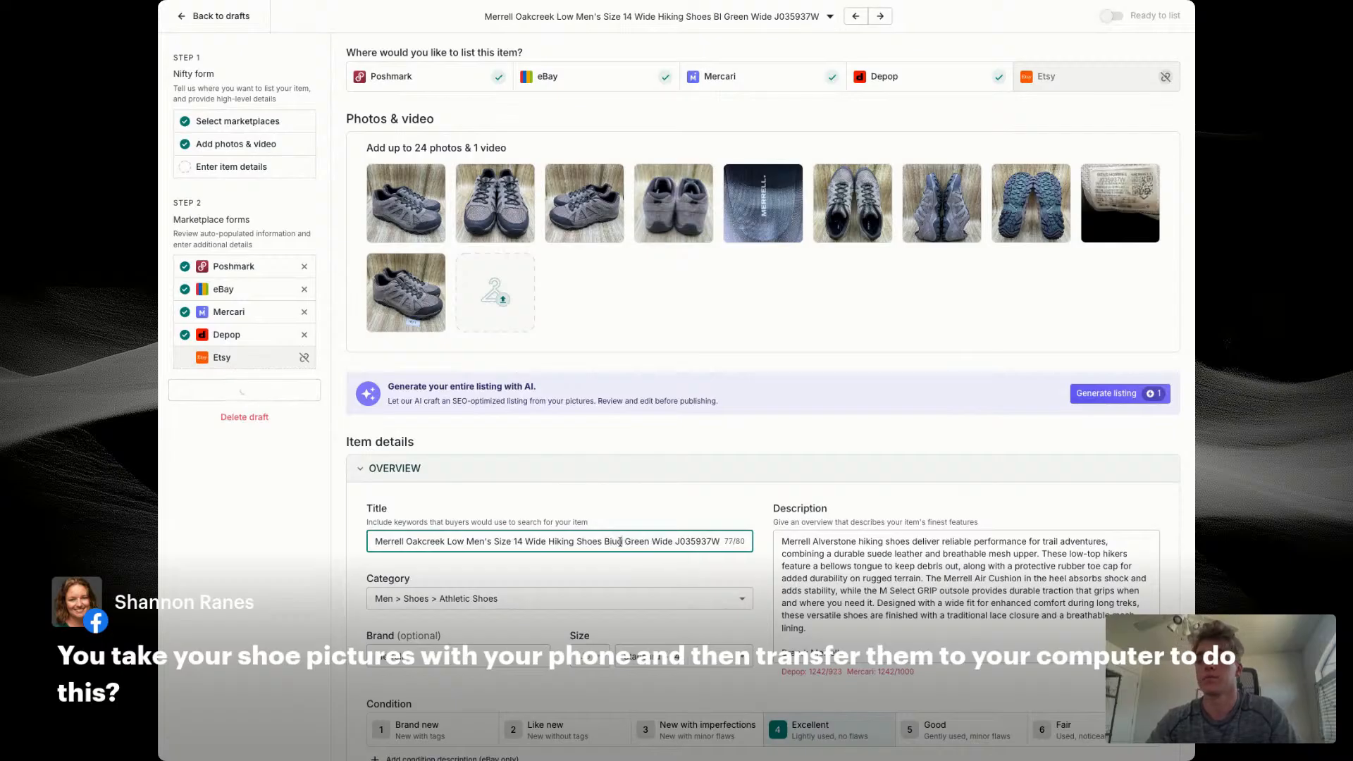
key("BackSpace")
key("BackSpace")
key("BackSpace")
type("ould")
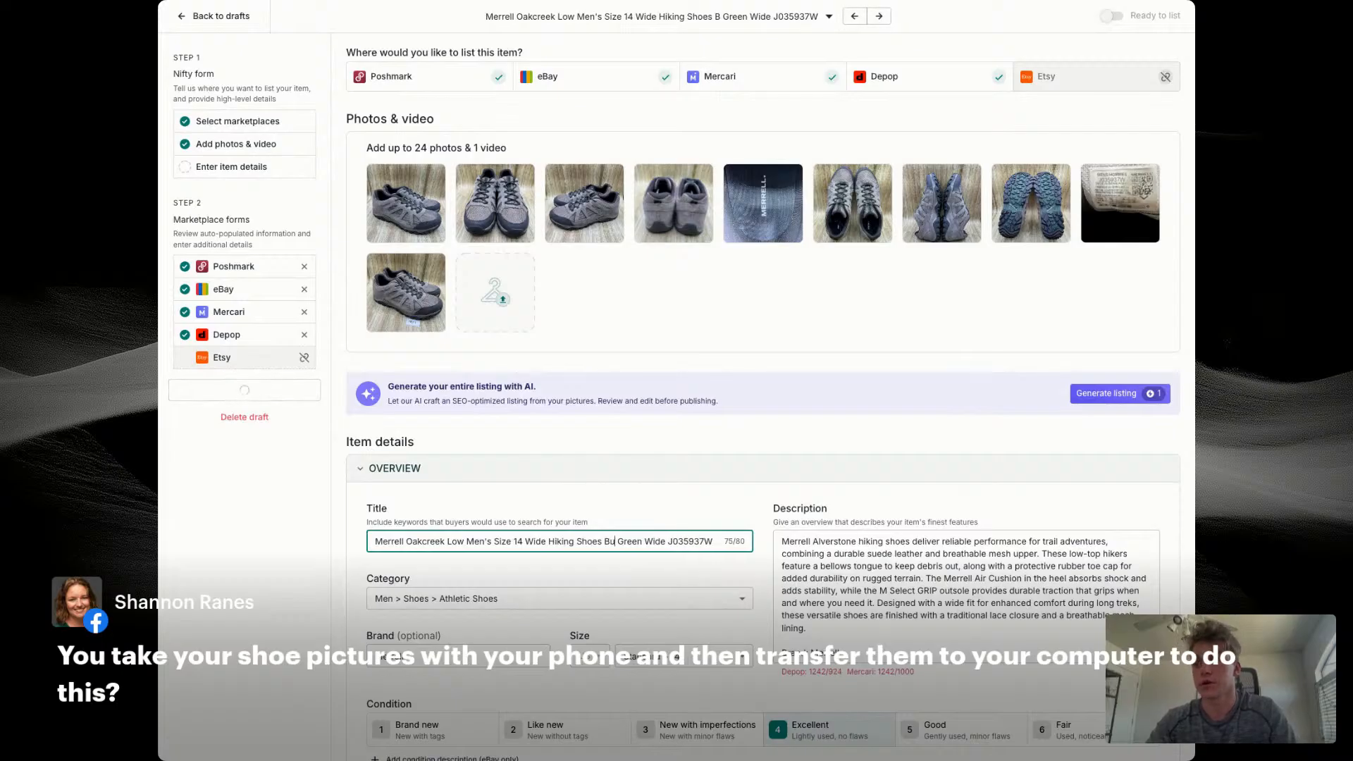
type("er Imitation")
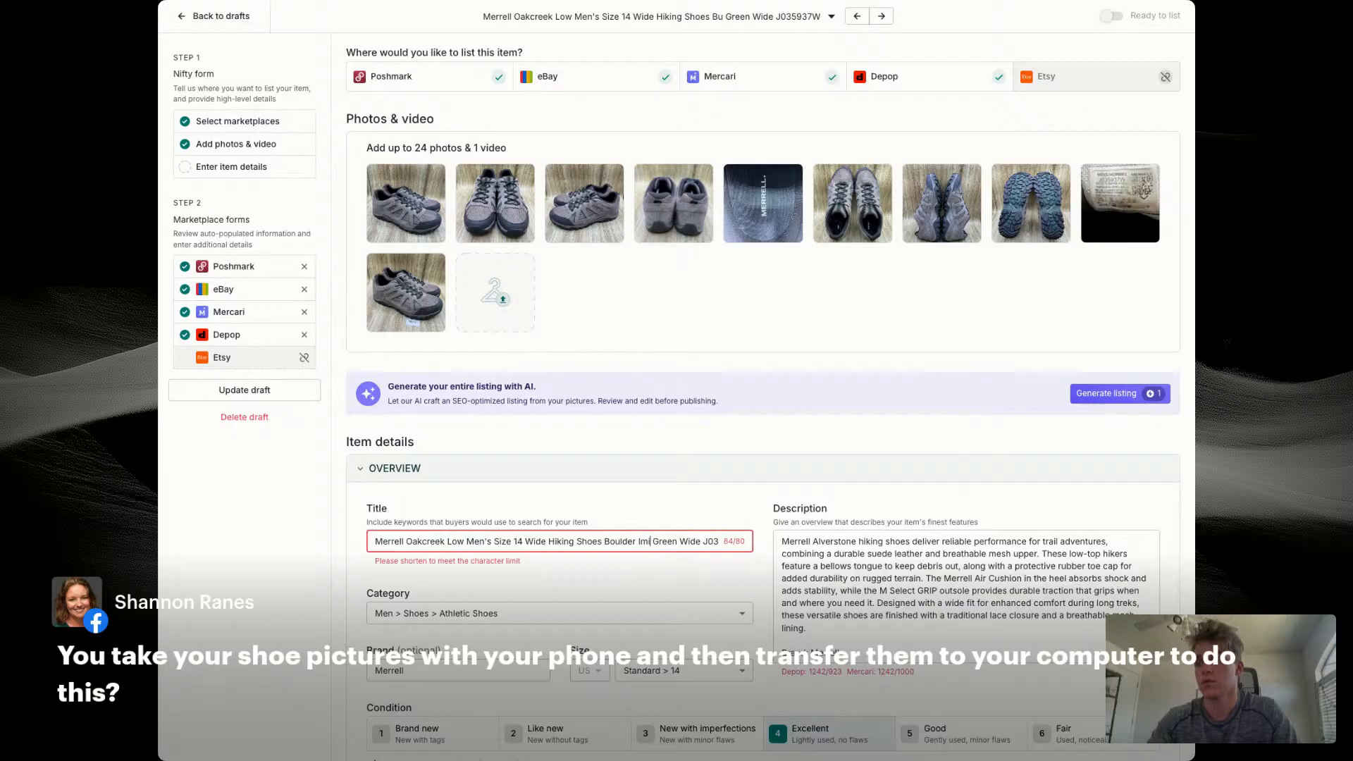
type(" Suede")
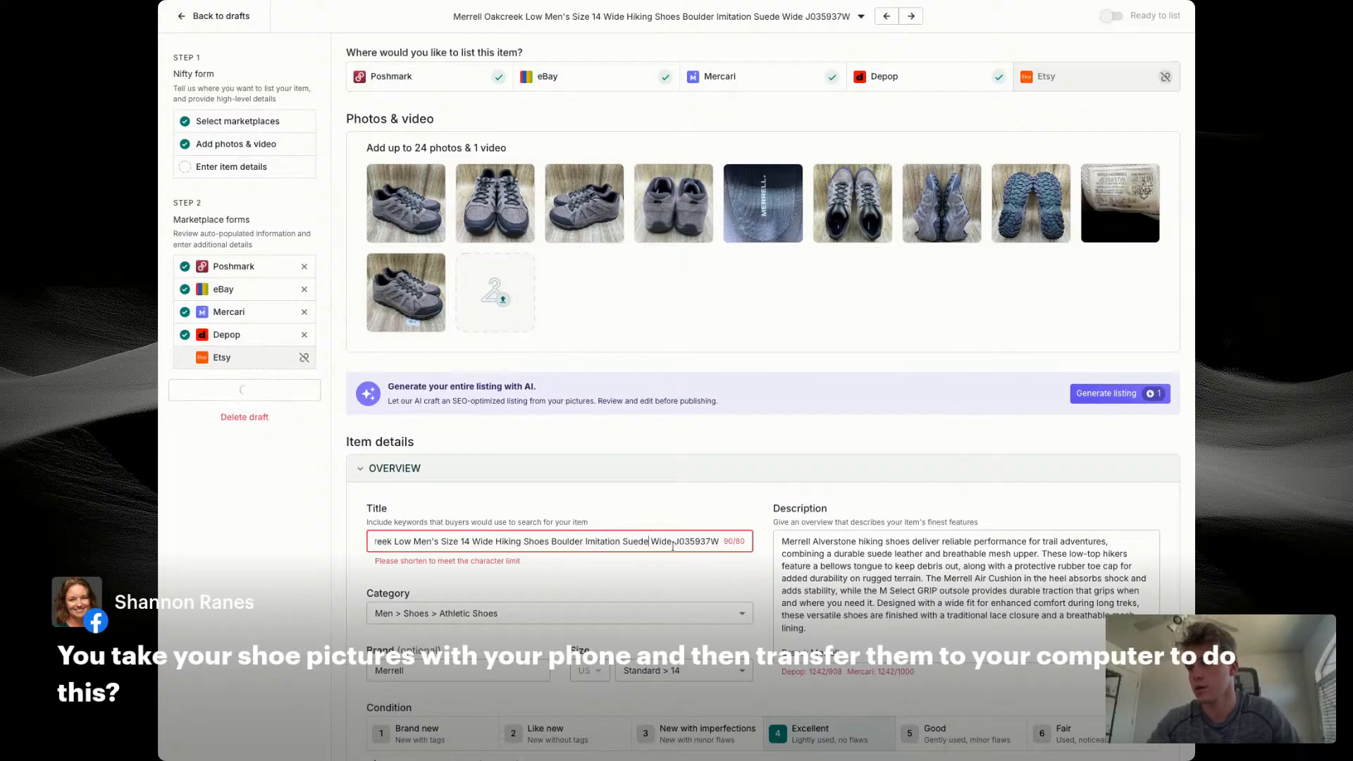
Step: Shorten the title by deleting the second "Wide" before the style code and the word "Size" before 14
double_click(657, 541)
key("BackSpace")
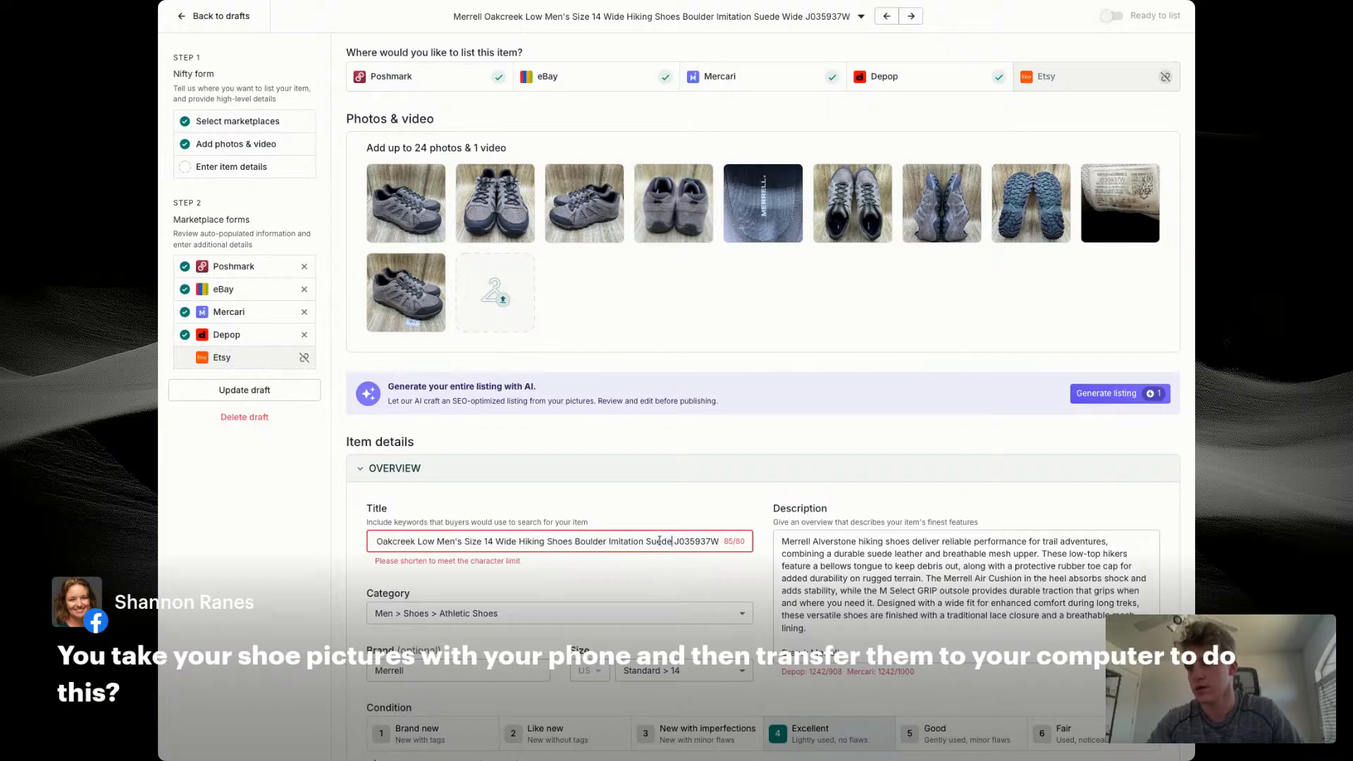
scroll(537, 542, "left", 1)
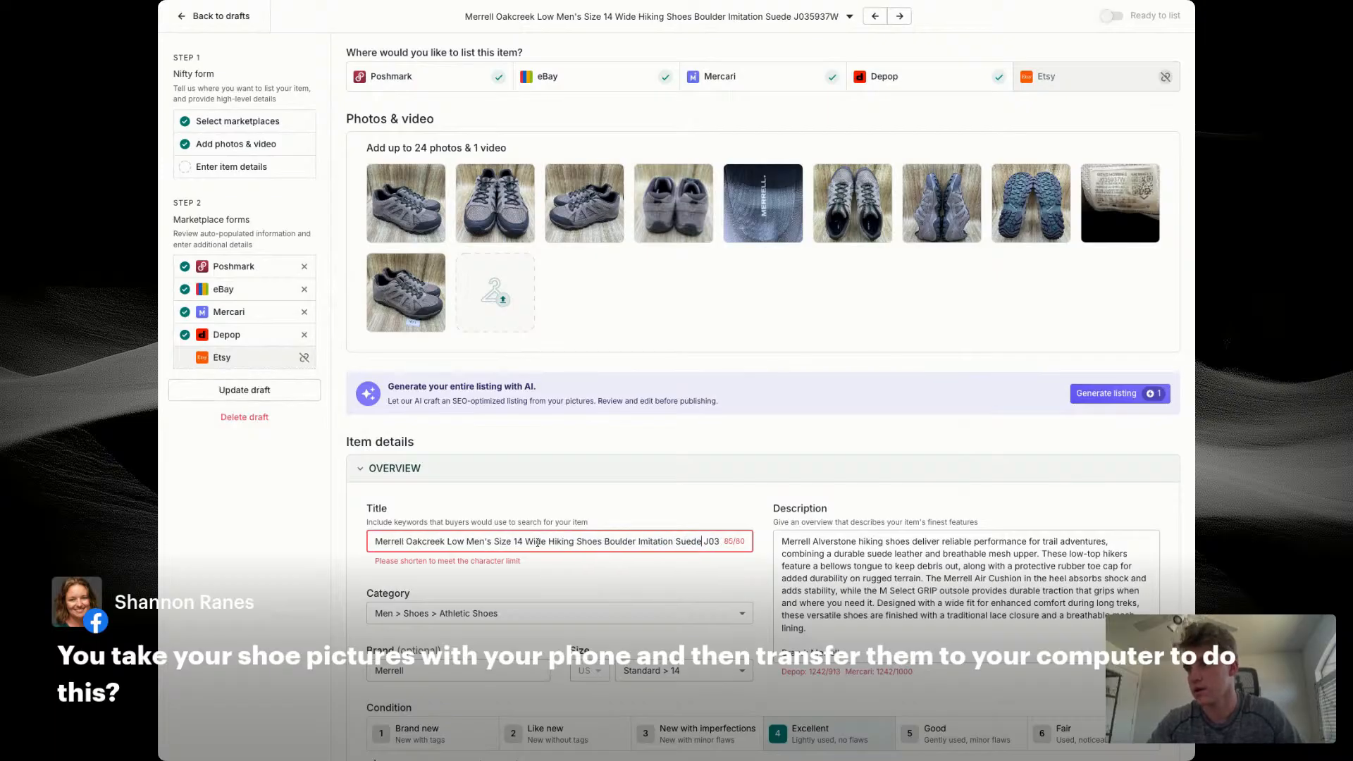
double_click(501, 541)
key("BackSpace")
Step: Replace the description's opening paragraph with a copy of the full title, followed by a blank line
triple_click(502, 542)
key("super+c")
triple_click(904, 553)
key("super+v")
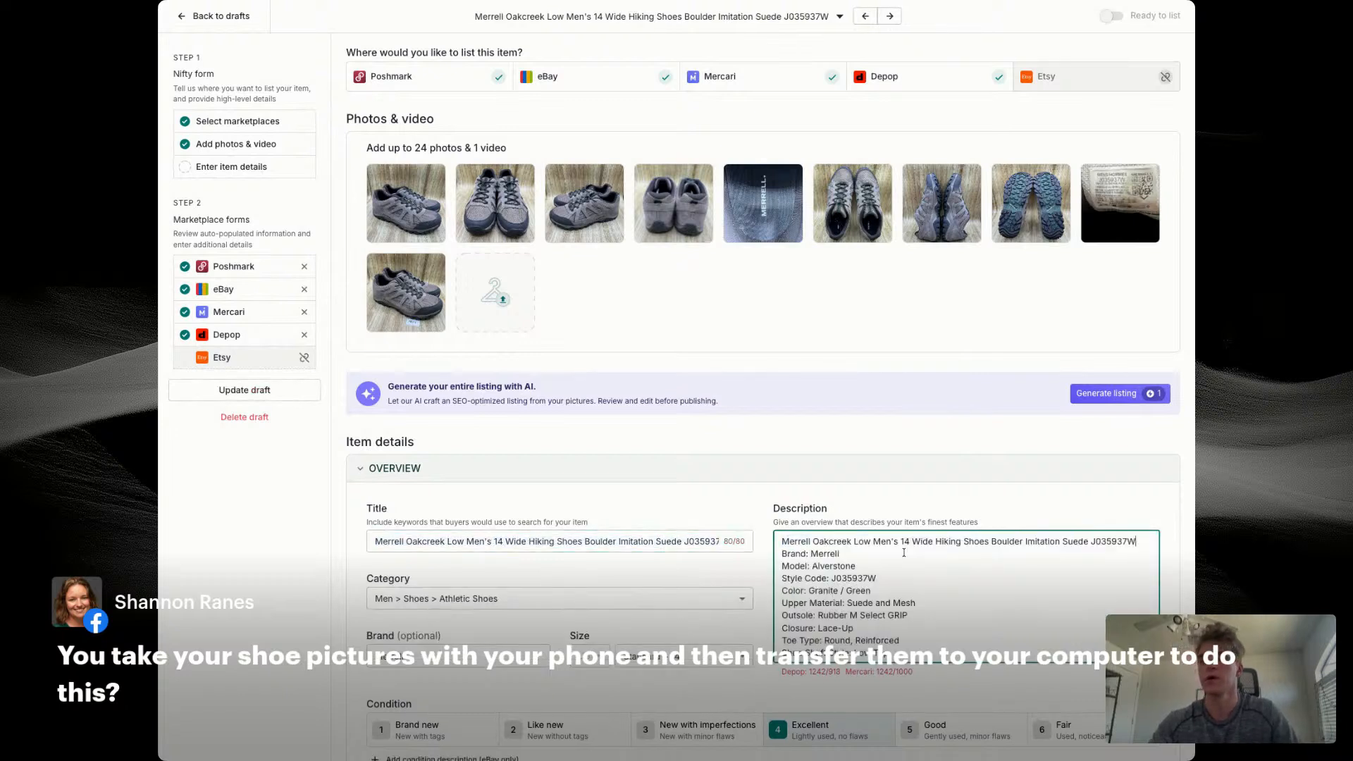
key("Return")
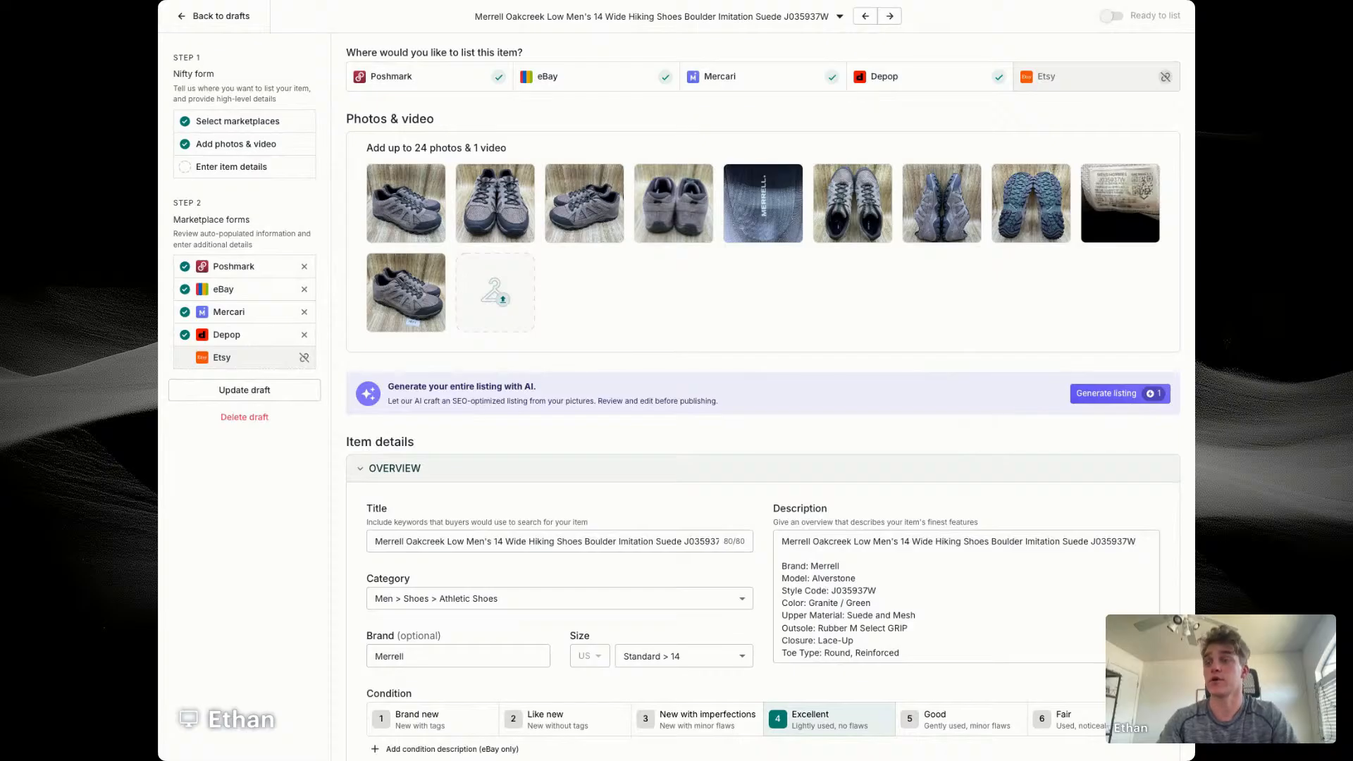
Step: Replace the color in the description's Color line with "Boulder Imitation" copied from the title
scroll(763, 395, "down", 2)
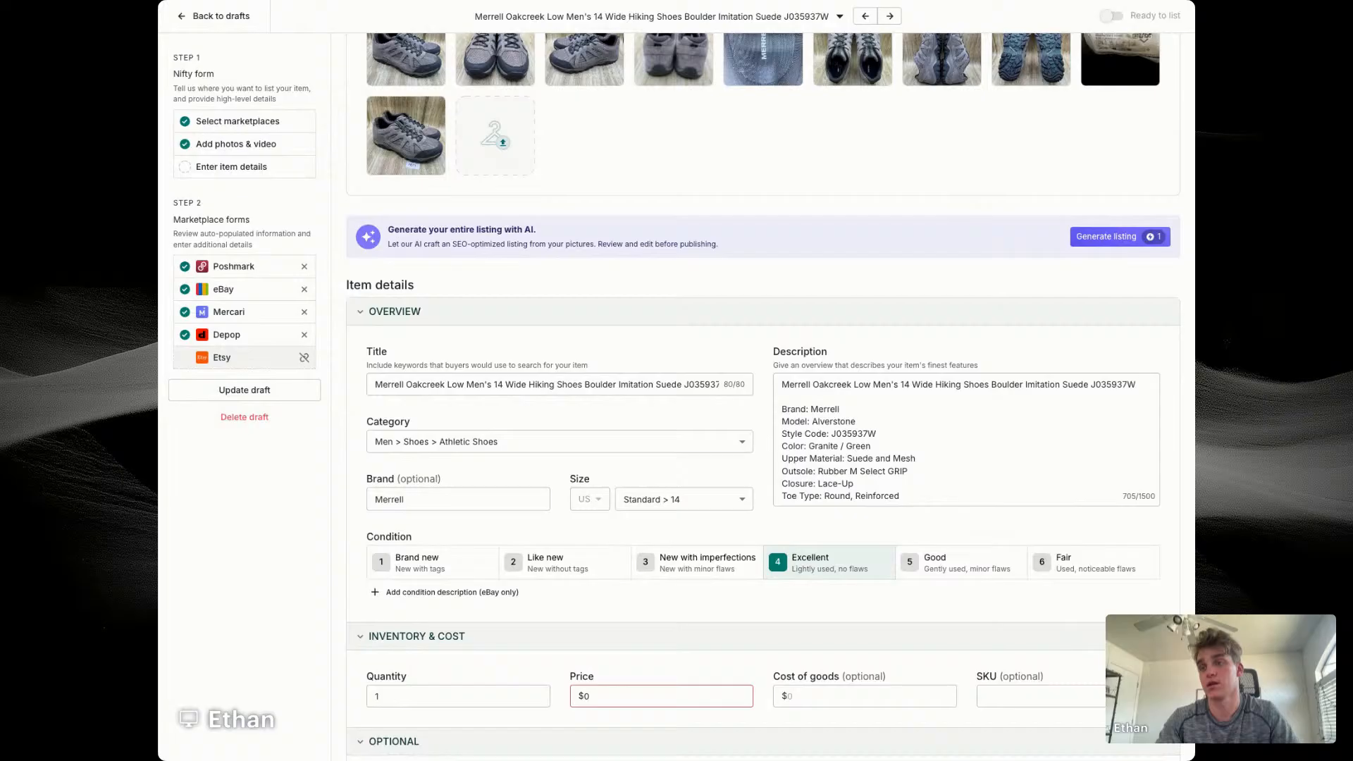
scroll(835, 427, "down", 2)
left_click(835, 427)
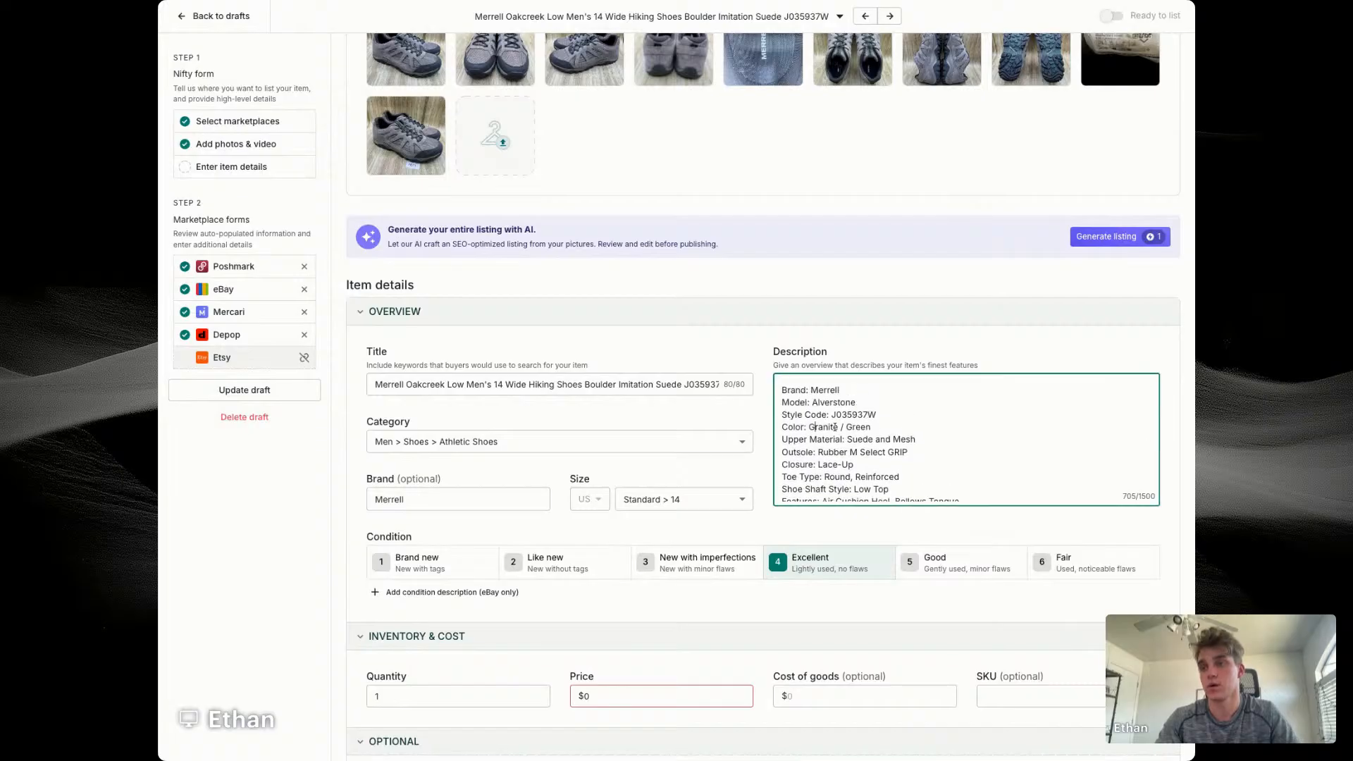
left_click(927, 426, "shift")
key("BackSpace")
key("BackSpace")
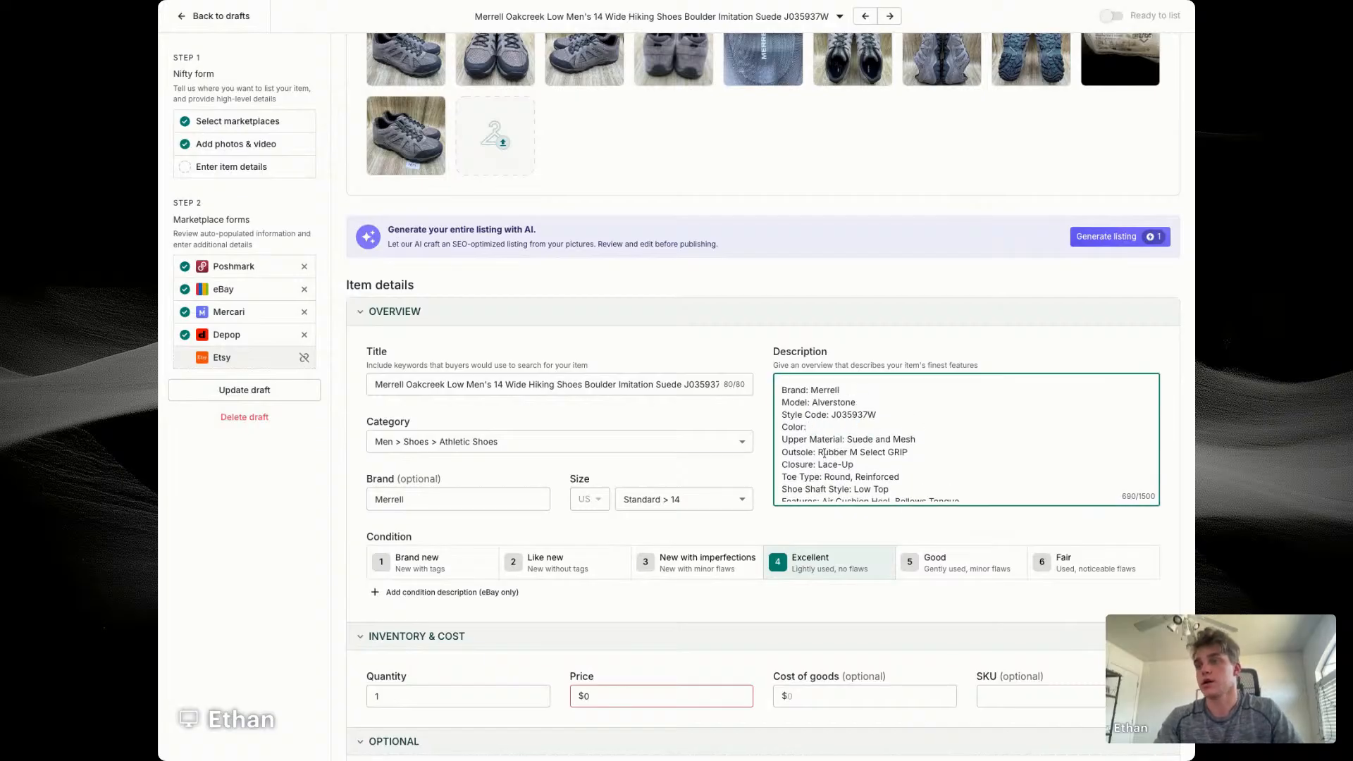
scroll(610, 409, "up", 1)
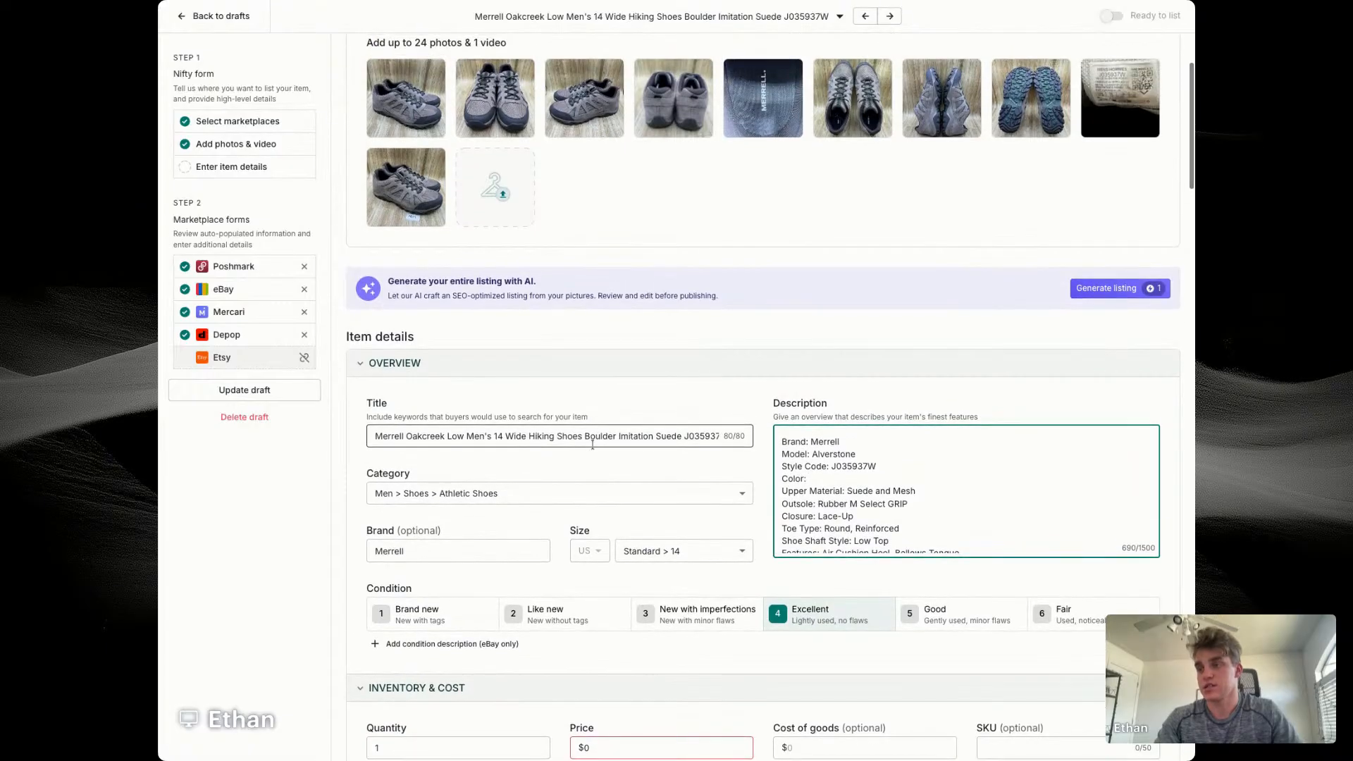
mouse_move(577, 97)
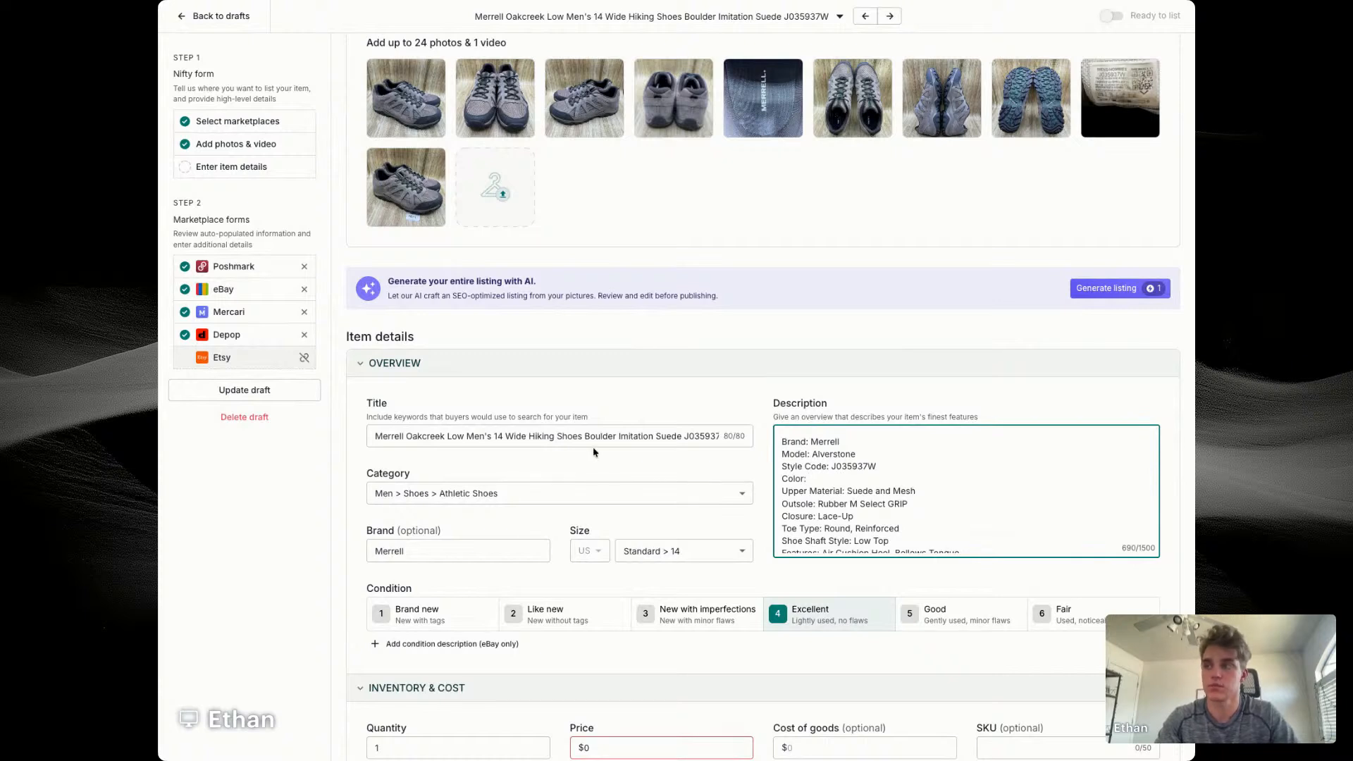
left_click_drag(584, 437, 653, 437)
key("ctrl+c")
left_click(846, 479)
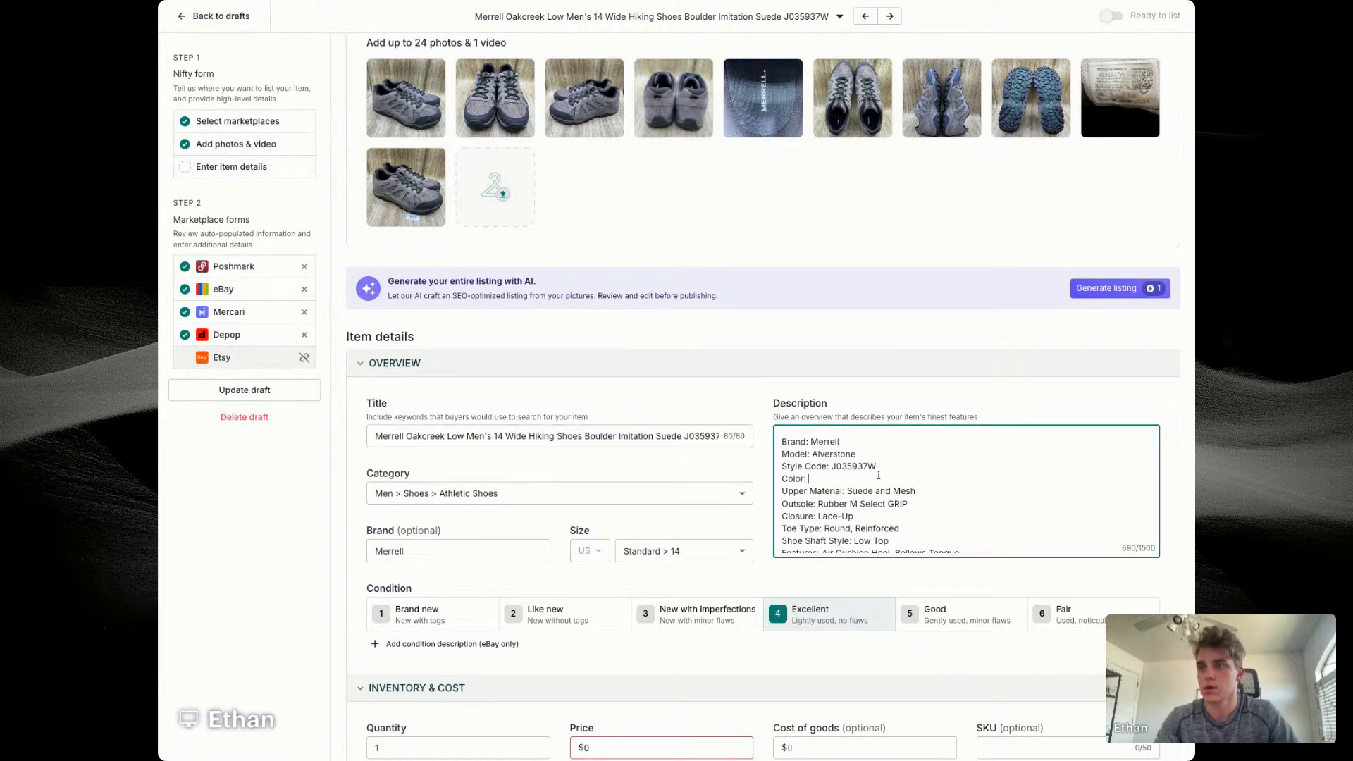
key("ctrl+v")
scroll(721, 507, "down", 2)
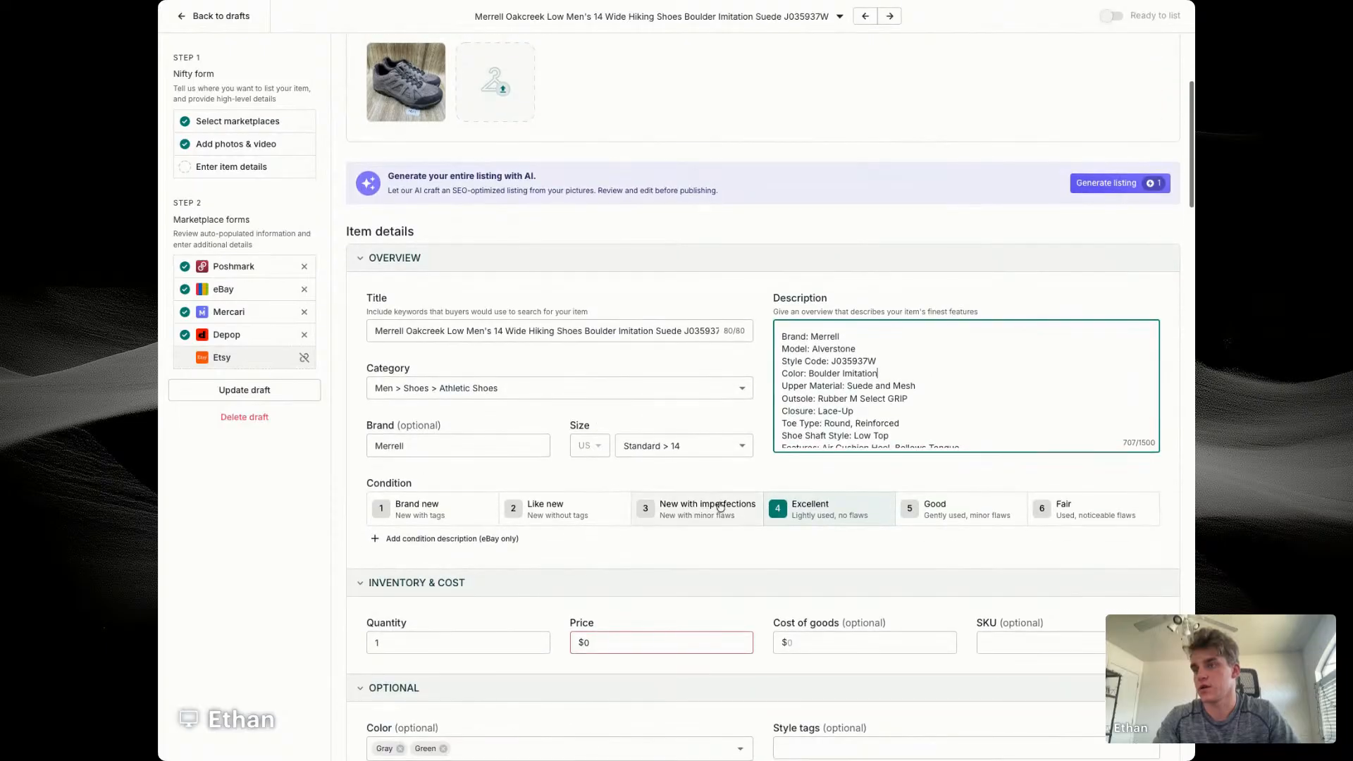
Step: Set the Merrell item's price to $69 and its cost of goods to $14.56
left_click(669, 641)
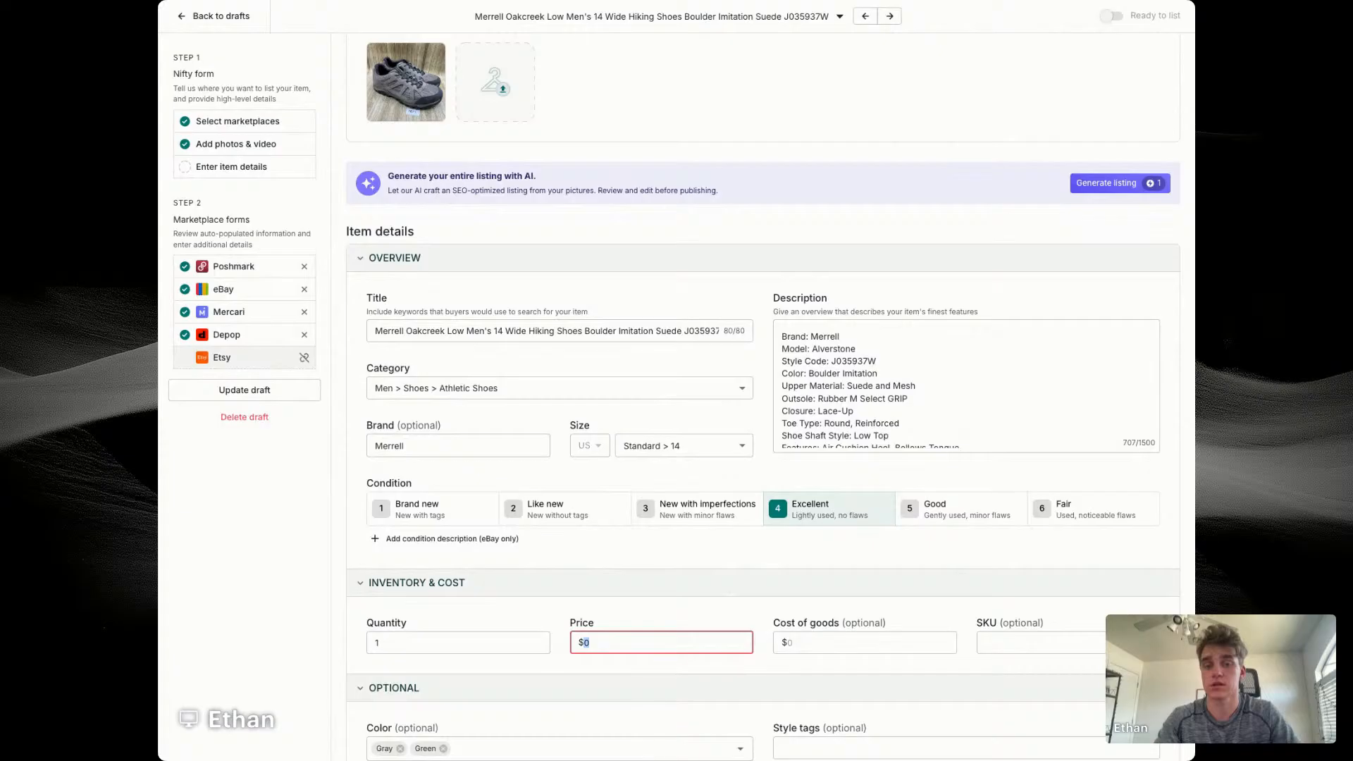
type("1")
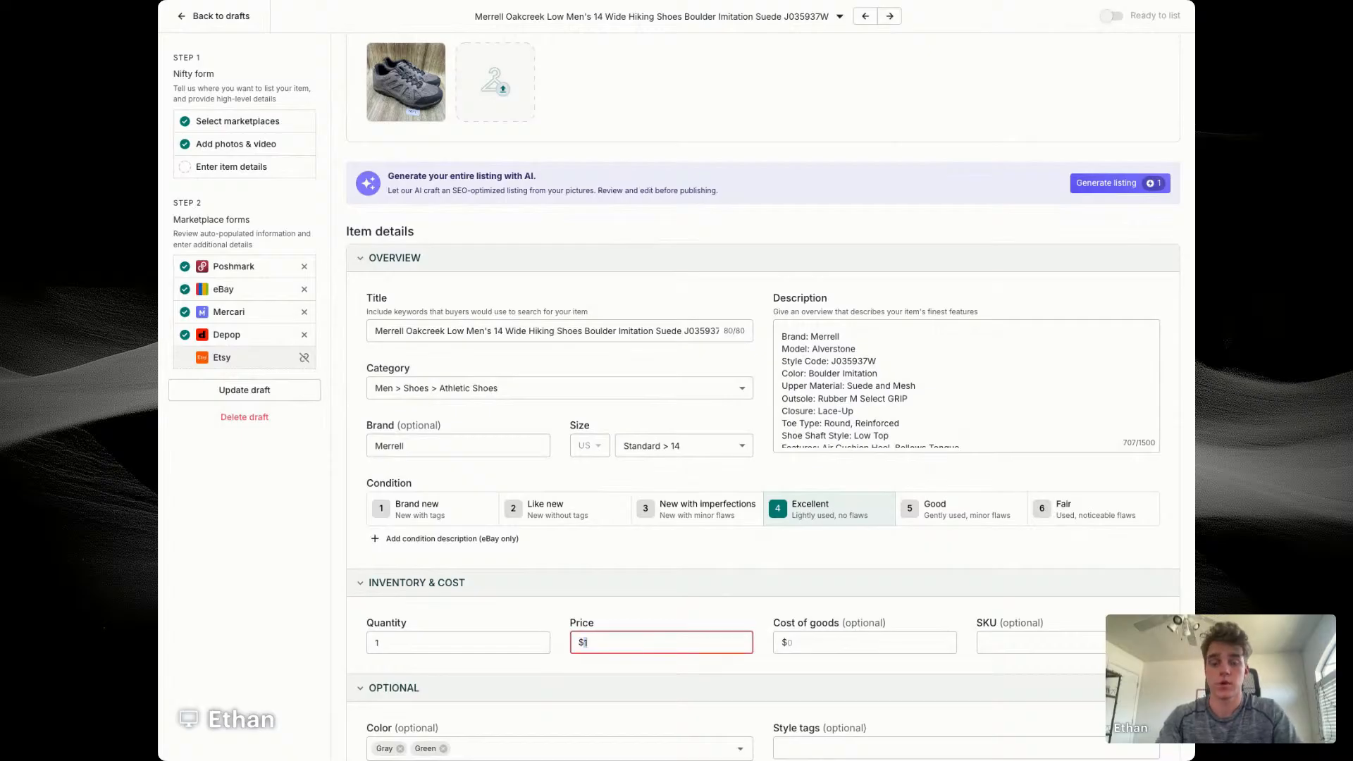
type("69")
key("Tab")
type("14.56")
key("Tab")
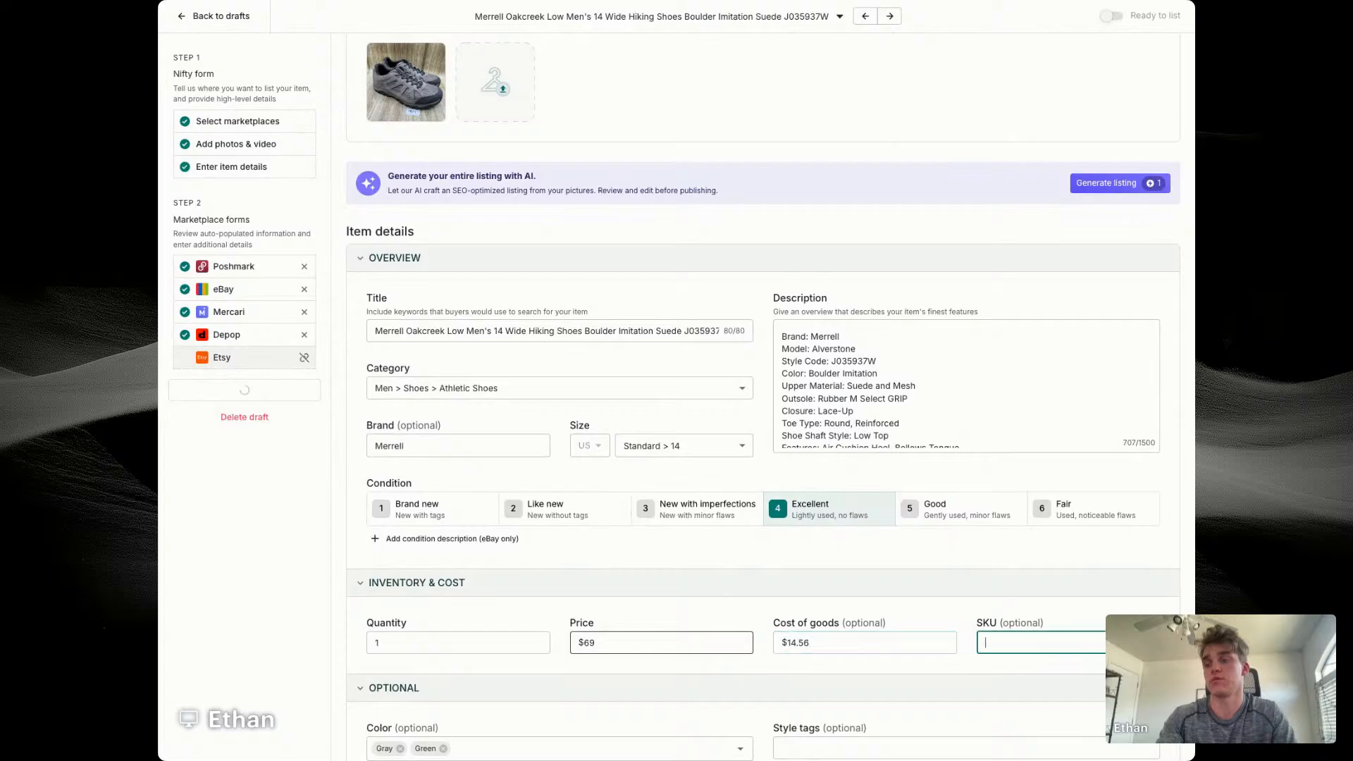
Step: View the enlarged outsole photo, close it, and set the item's SKU to 7671
scroll(726, 309, "up", 4)
left_click(1005, 281)
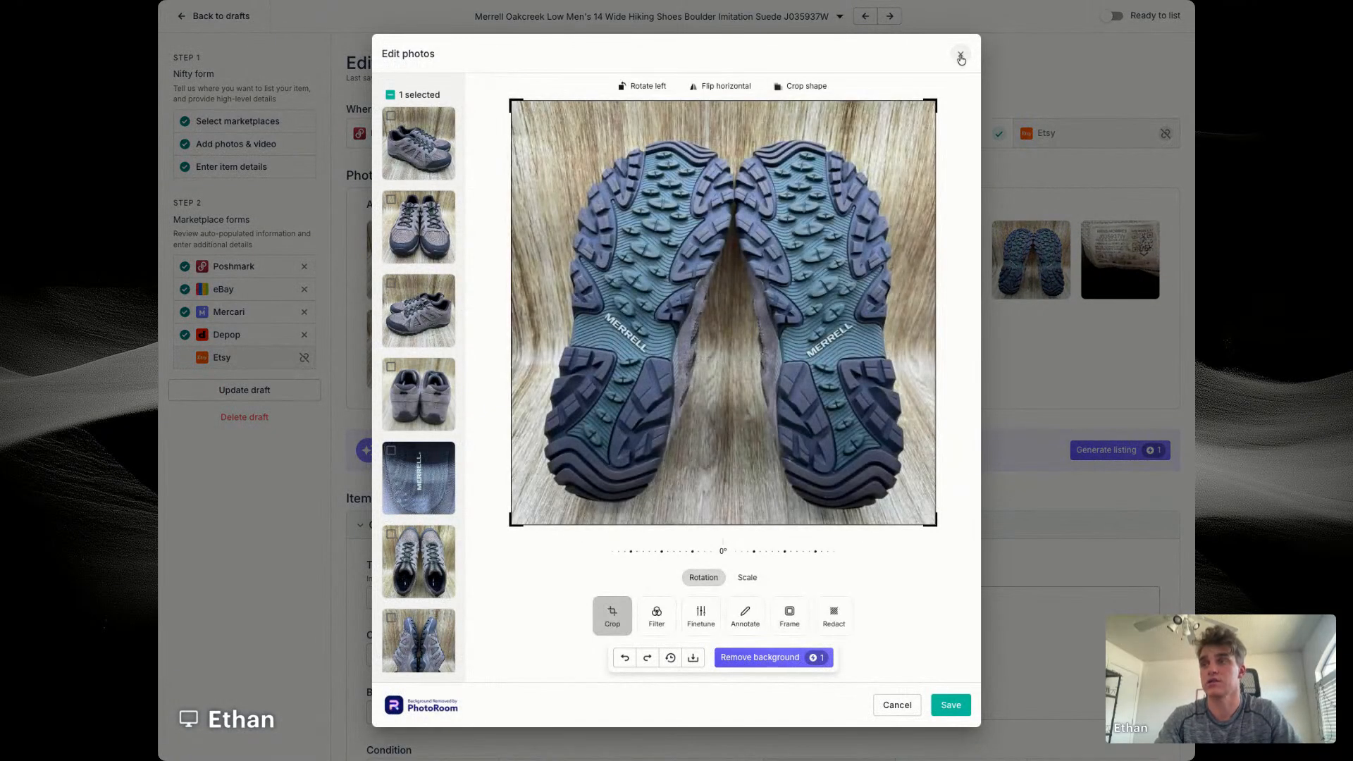
left_click(960, 57)
scroll(714, 534, "down", 5)
left_click(993, 525)
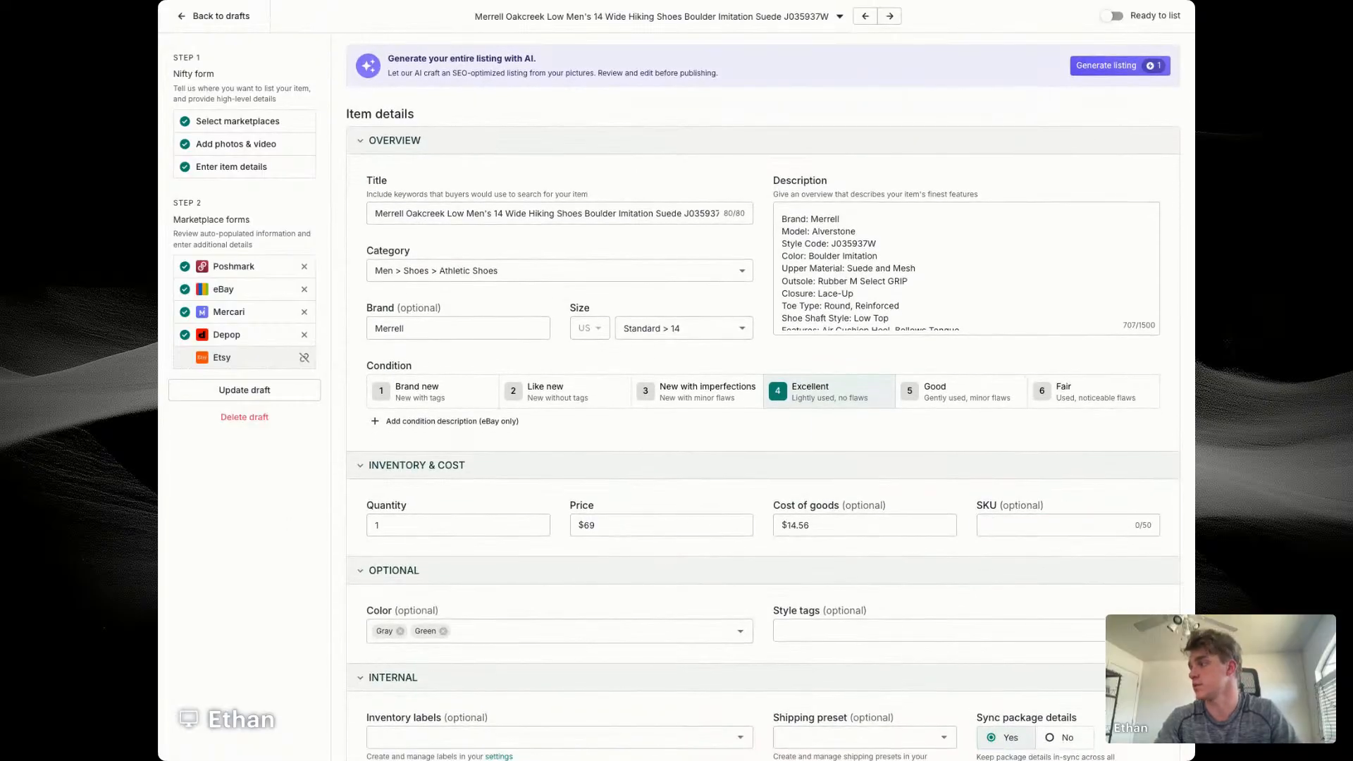
left_click(1022, 525)
type("7671")
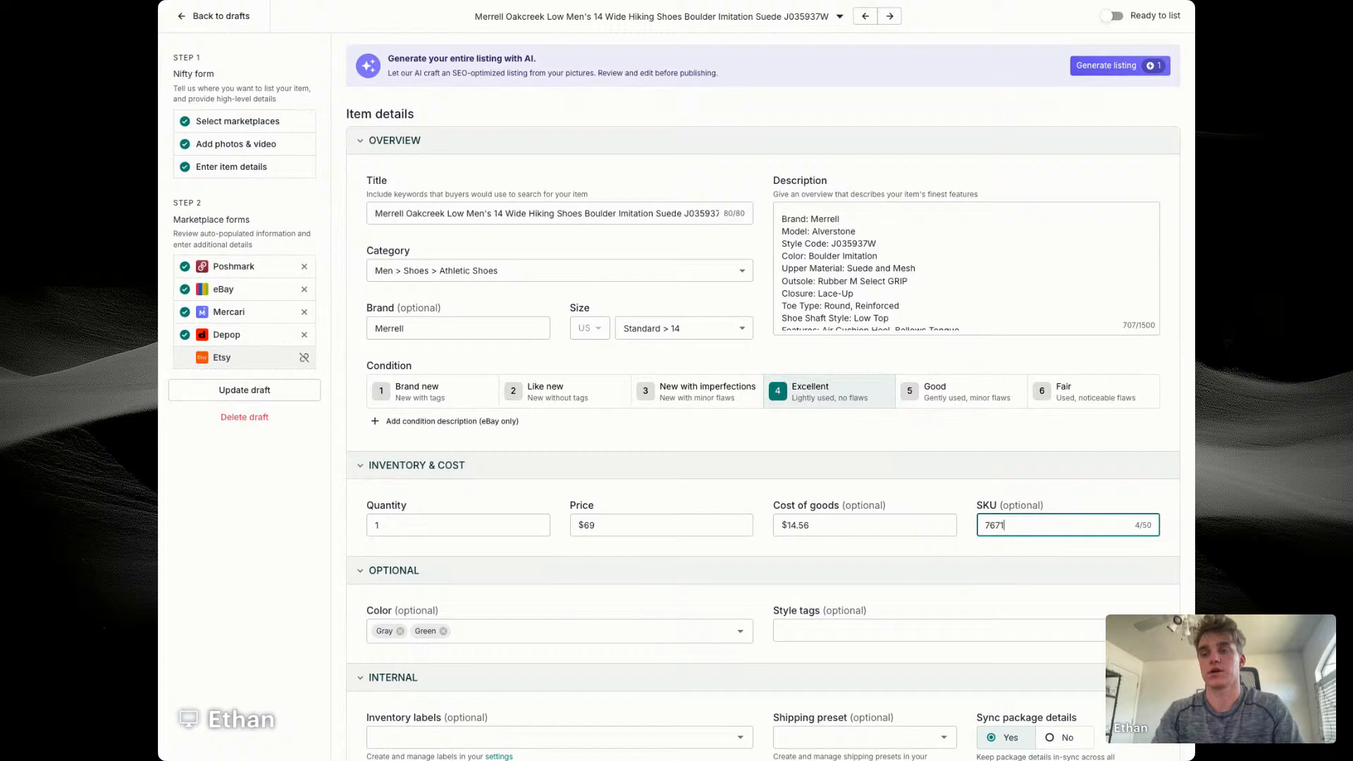
Step: Remove Green from the item's colors and assign the eBay store category Men's Shoes
scroll(554, 604, "down", 4)
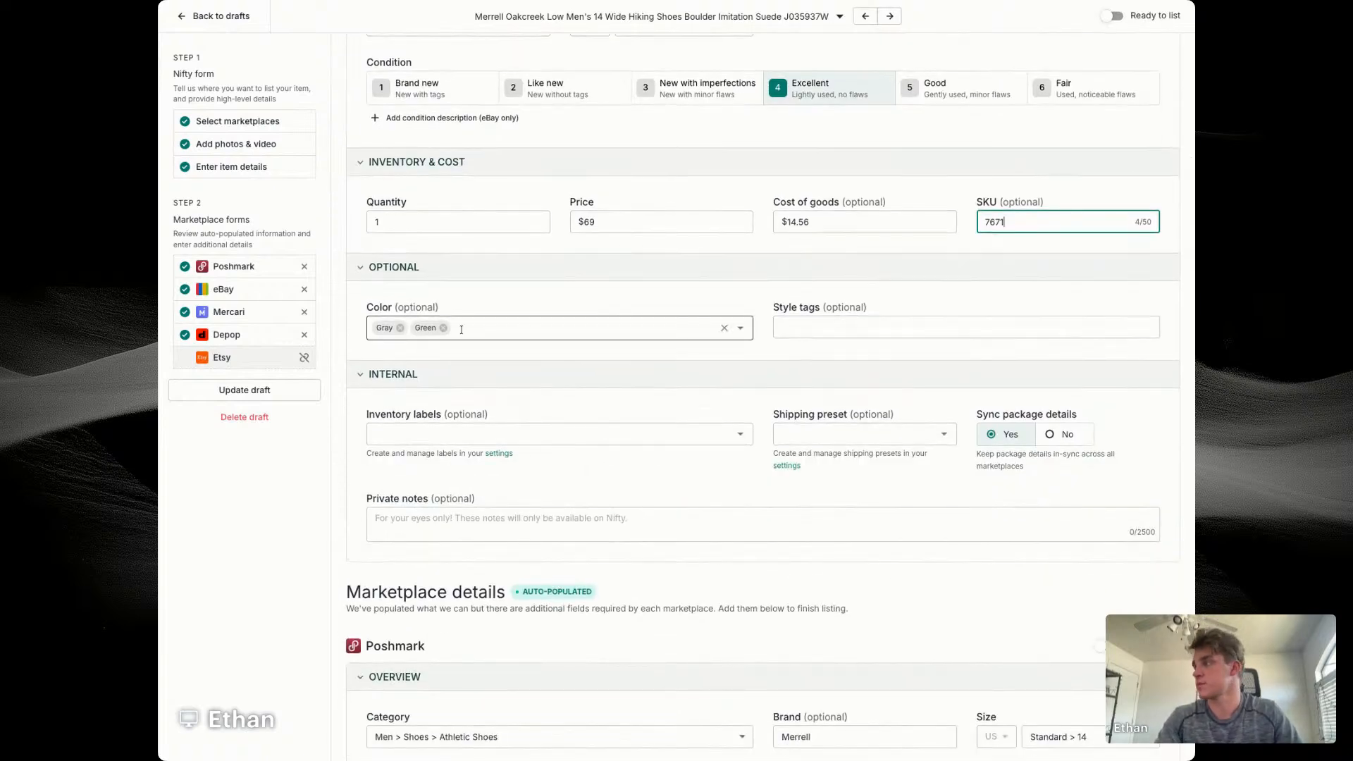
left_click(443, 328)
scroll(624, 378, "down", 5)
scroll(722, 347, "down", 4)
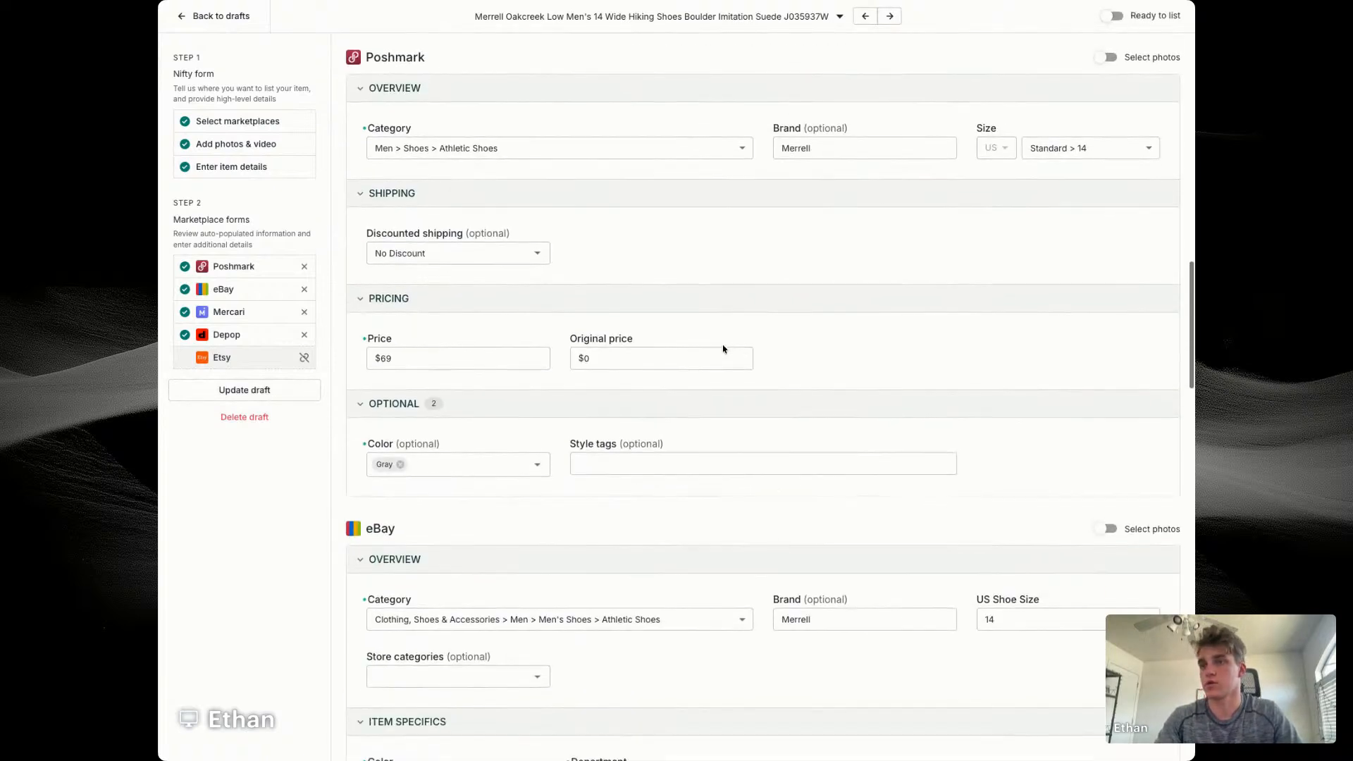
scroll(480, 305, "down", 4)
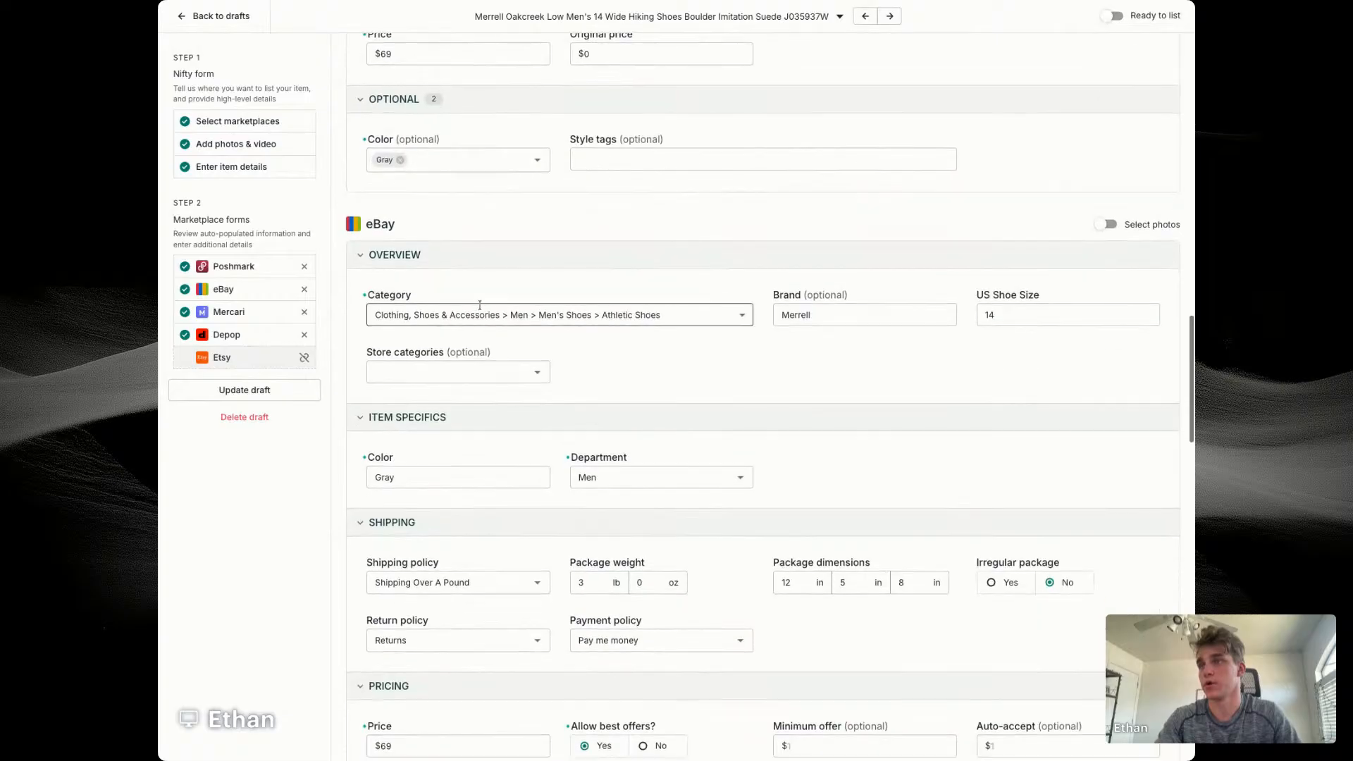
left_click(487, 371)
left_click(409, 417)
Step: Set the eBay minimum offer to $50 and the auto-accept price to $58
scroll(678, 385, "down", 5)
left_click(822, 418)
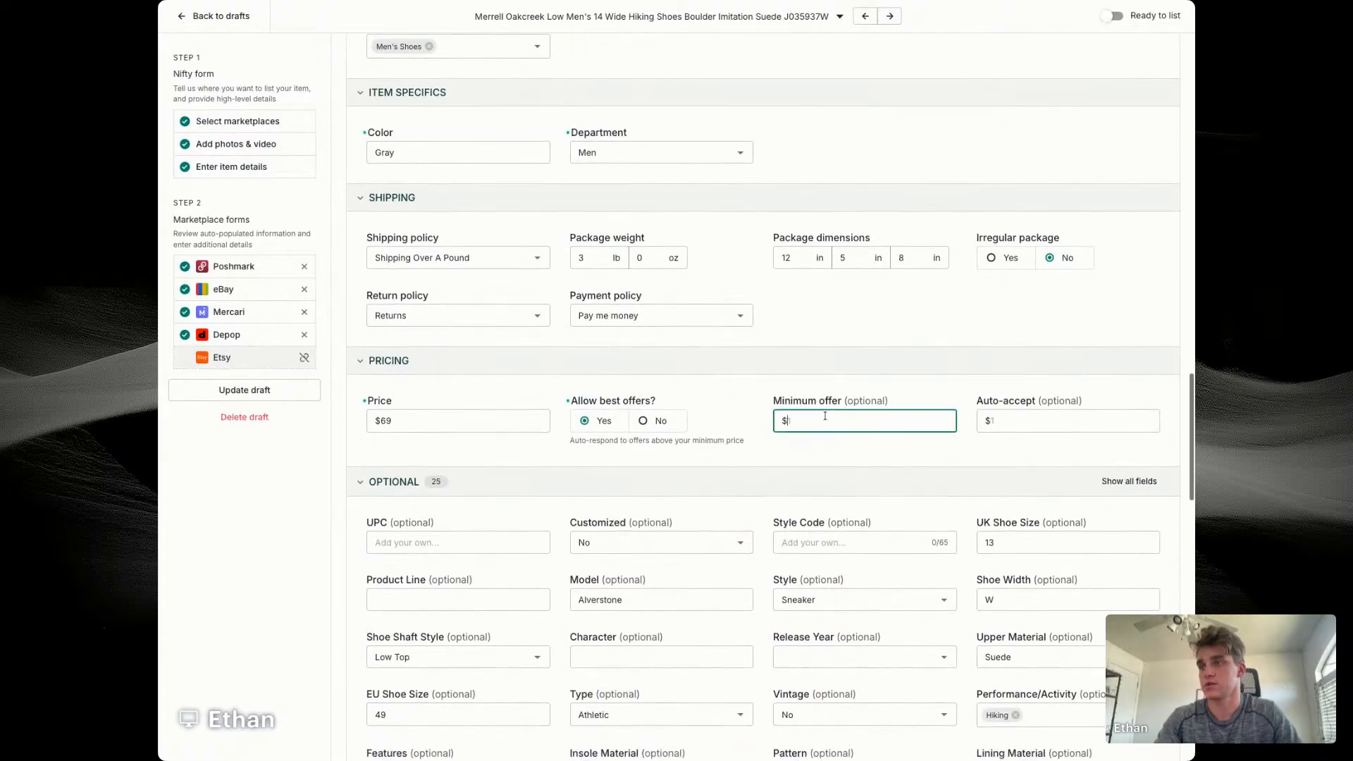
type("50")
key("Tab")
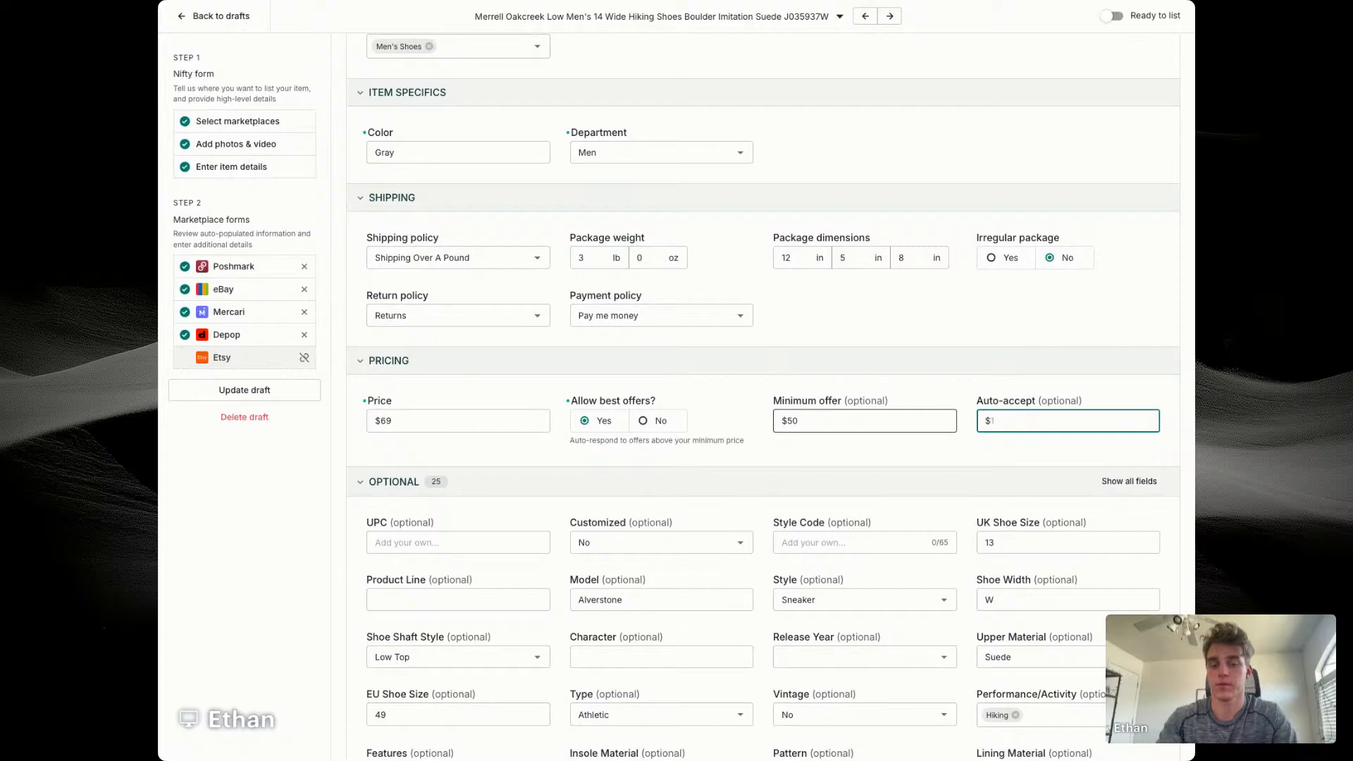
type("58")
left_click(815, 447)
Step: Enter J035937W as the style code in the optional eBay details
scroll(815, 446, "down", 3)
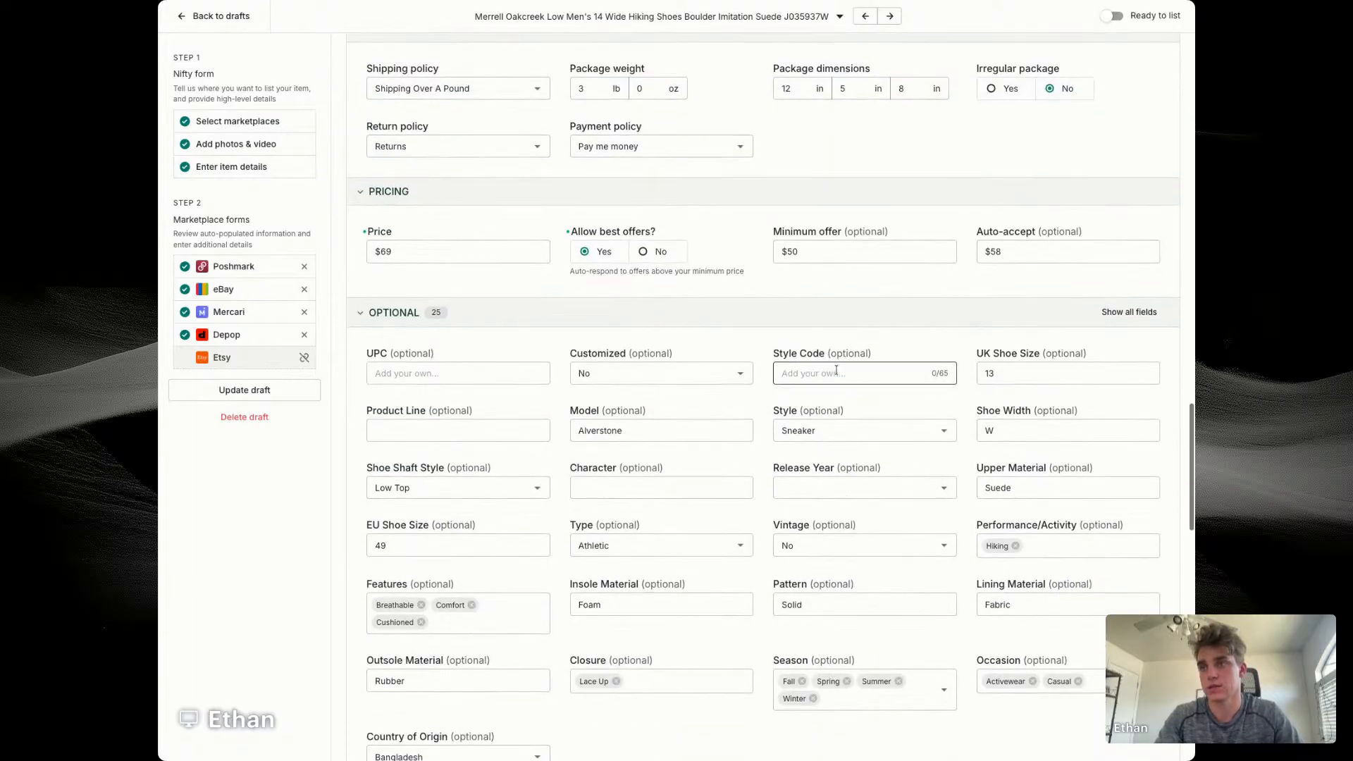
left_click(836, 371)
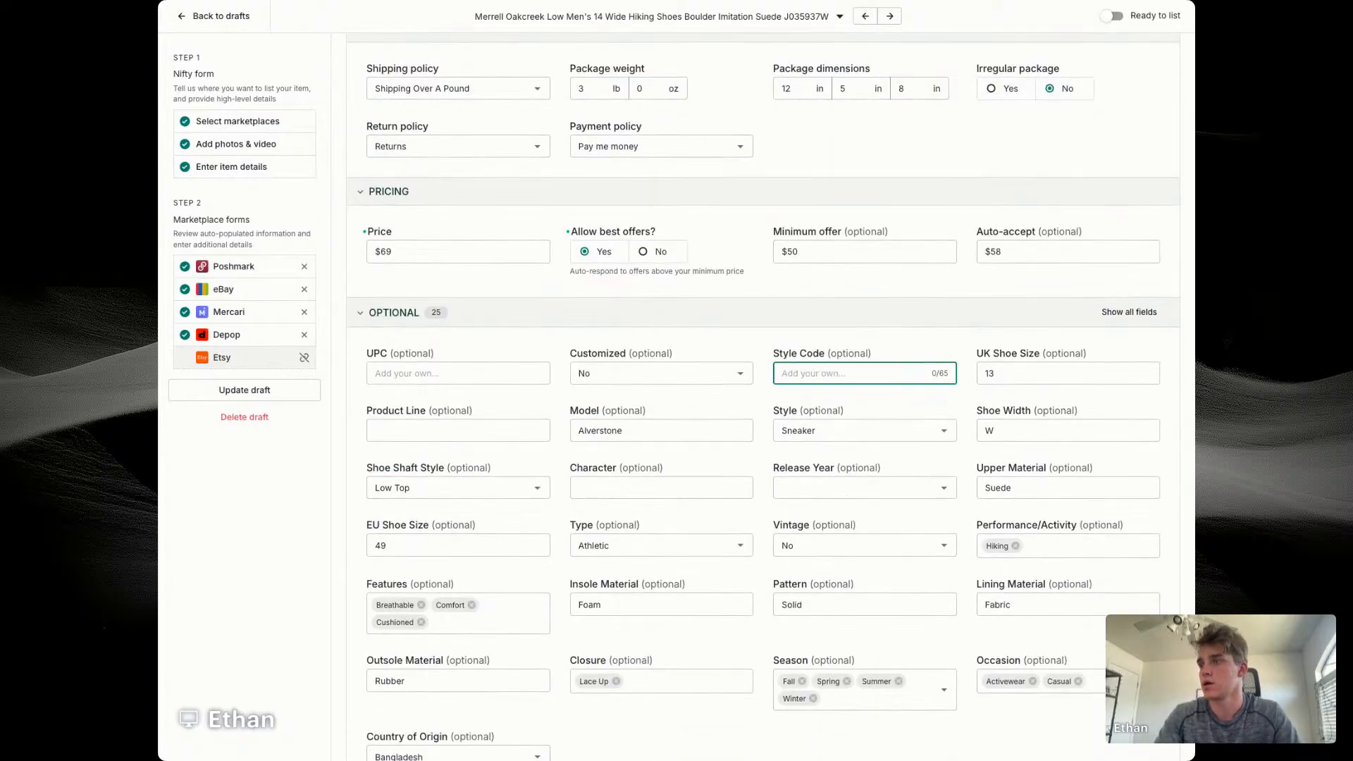
type("J035")
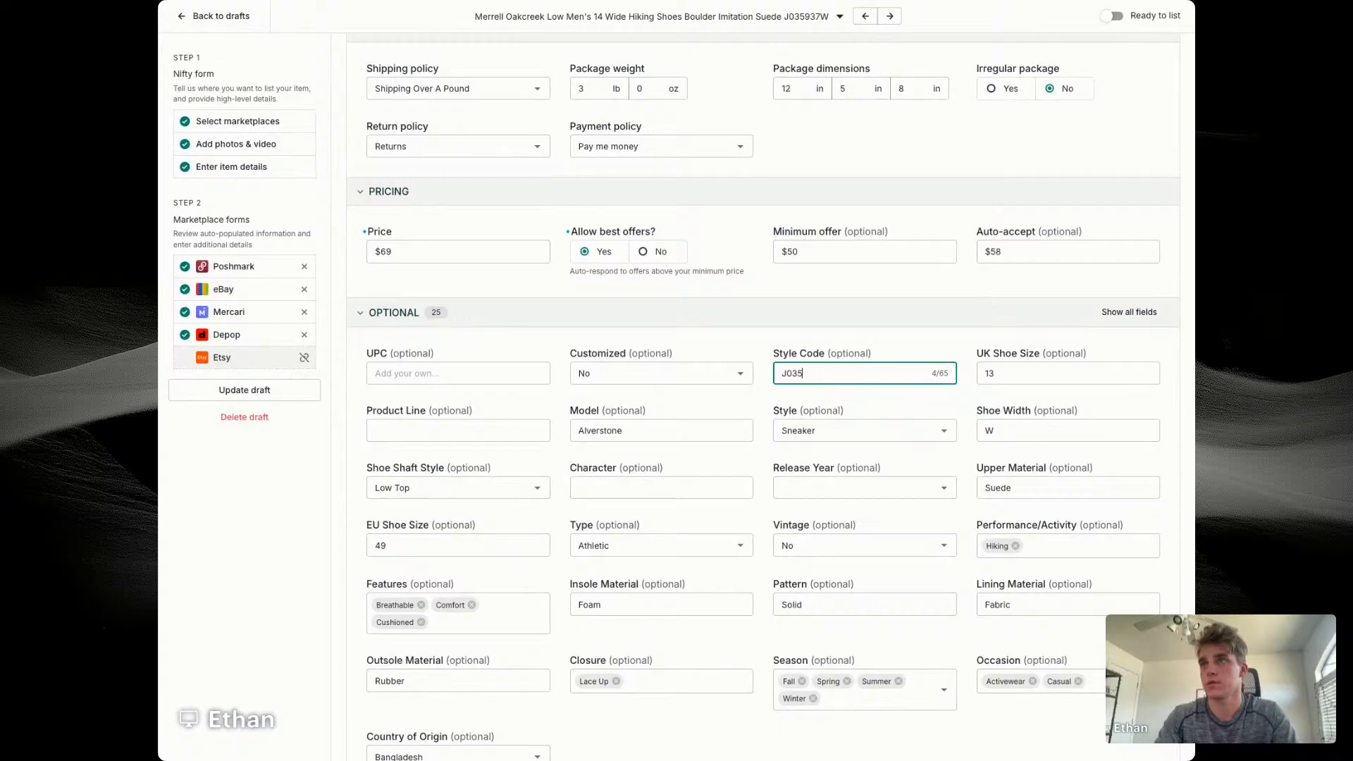
type("937W")
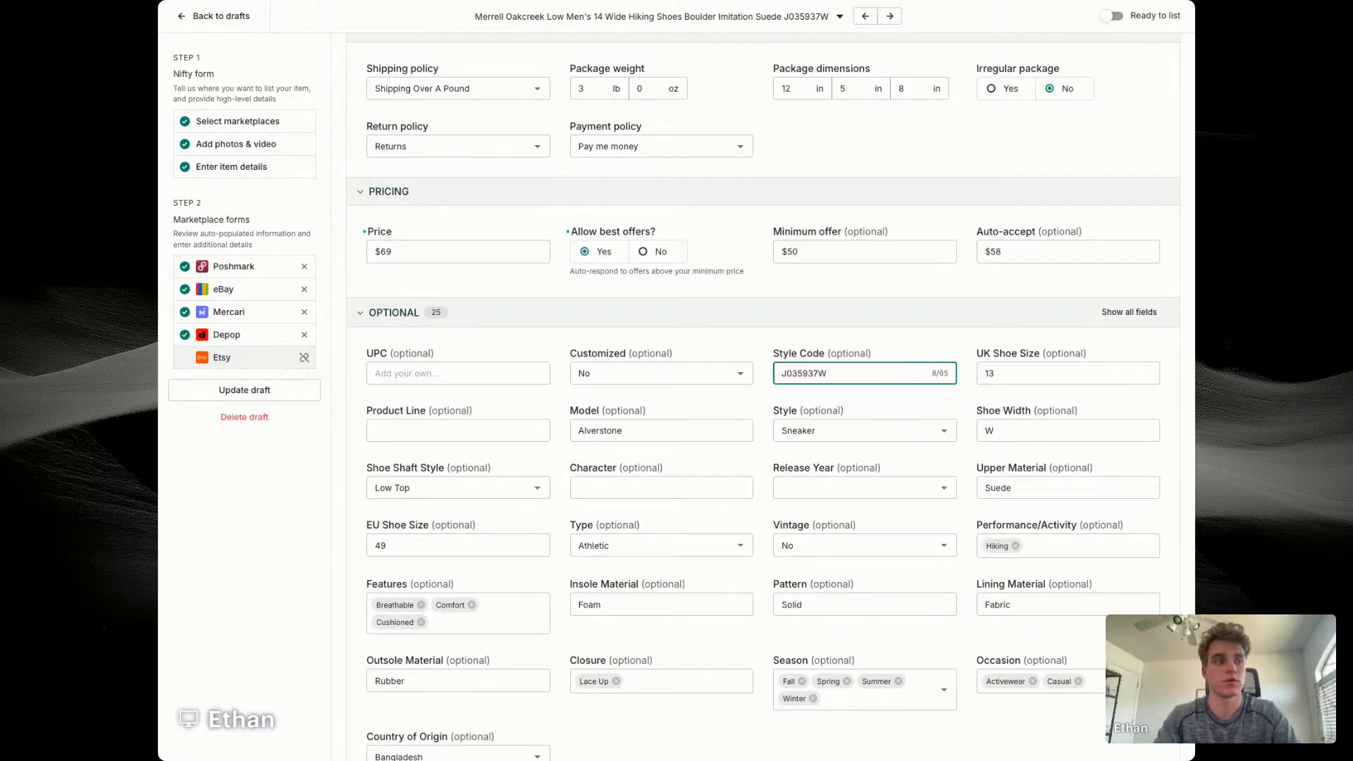
Step: Replace the model in the optional eBay details with "Merrell Oakcreek"
scroll(745, 403, "down", 1)
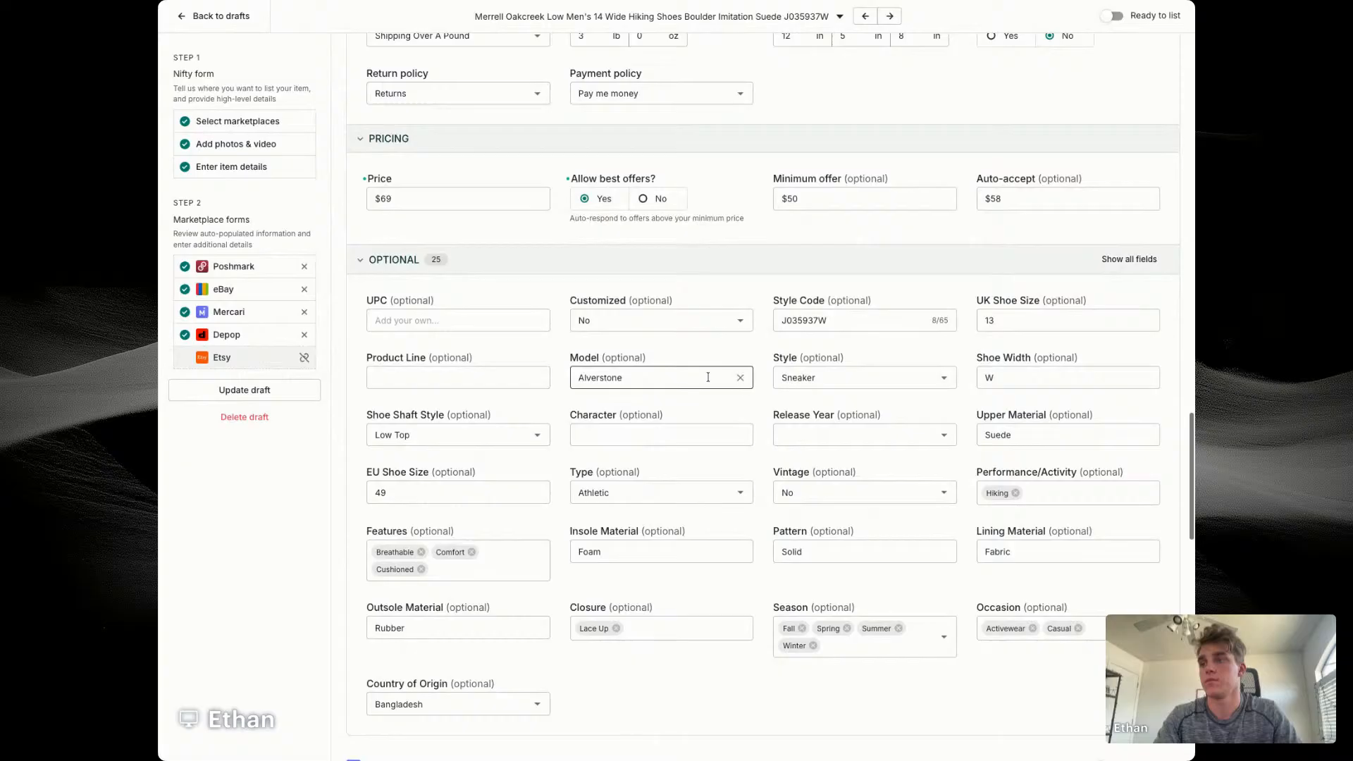
left_click(741, 378)
type("Merrel")
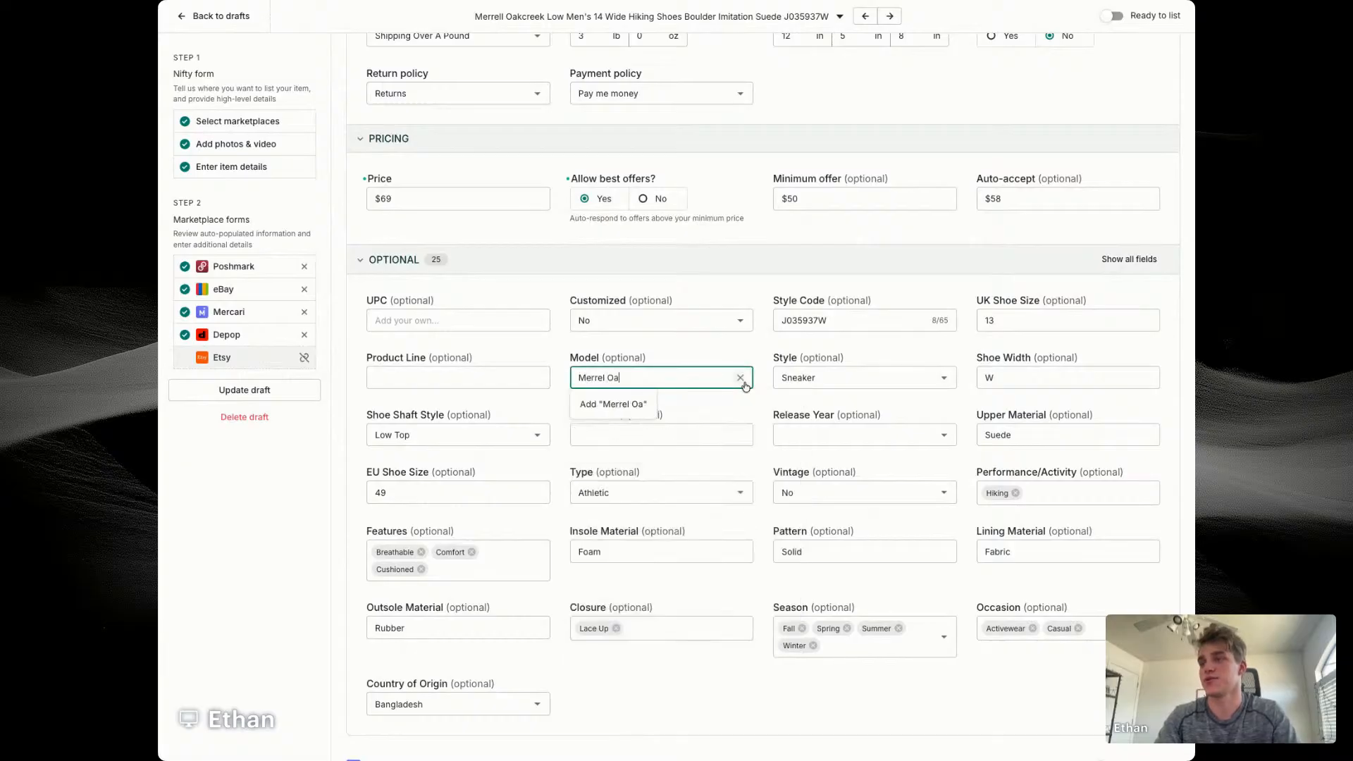
type("l Oakscreek")
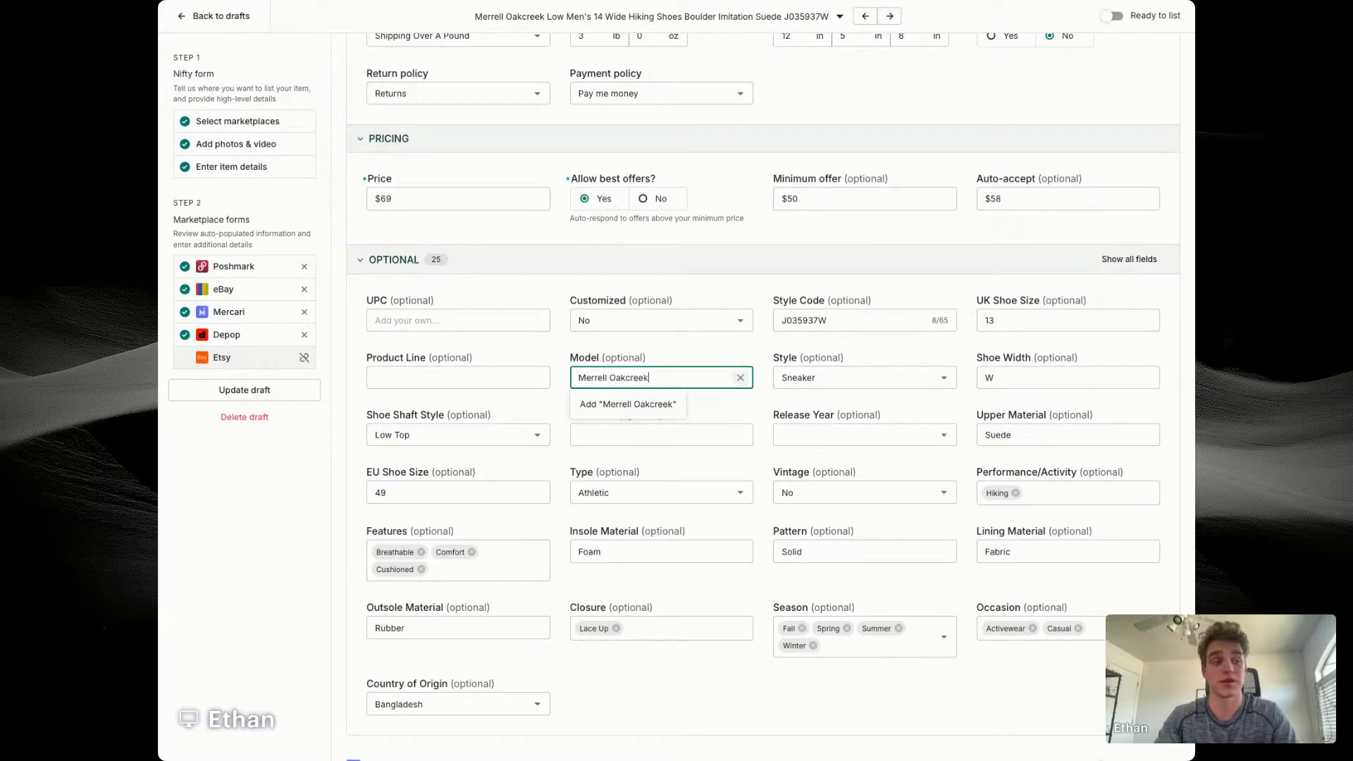
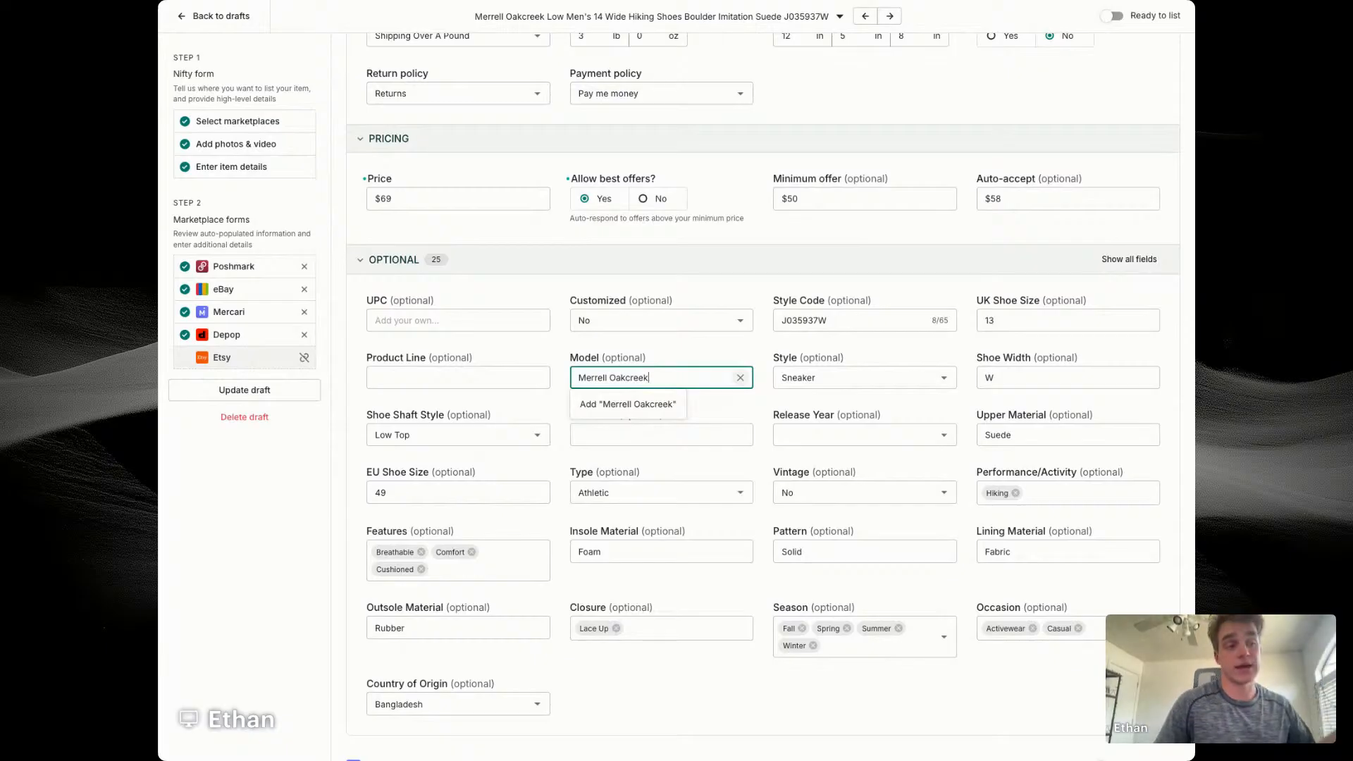
Step: Enter "Merrell Oakcreek" as the product line in the optional eBay details
left_click(467, 373)
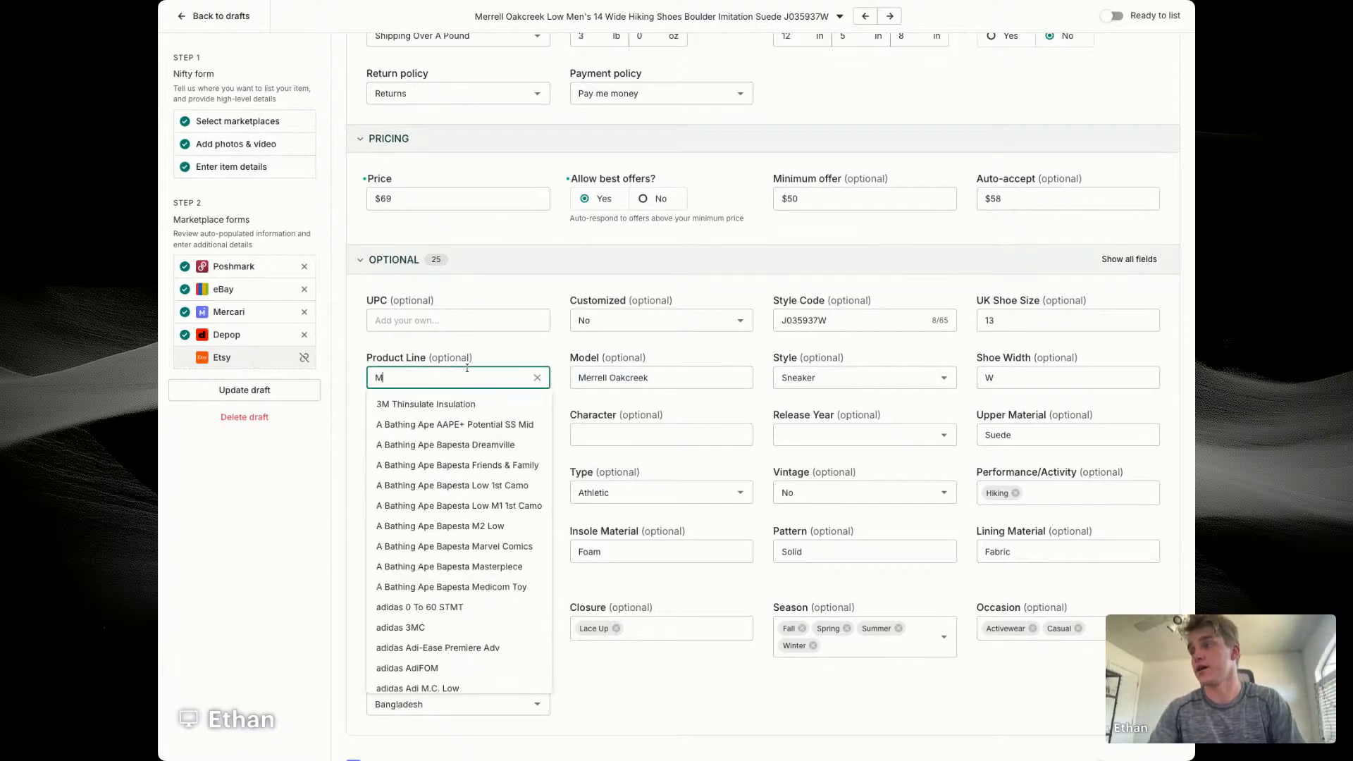
type("Merrell ")
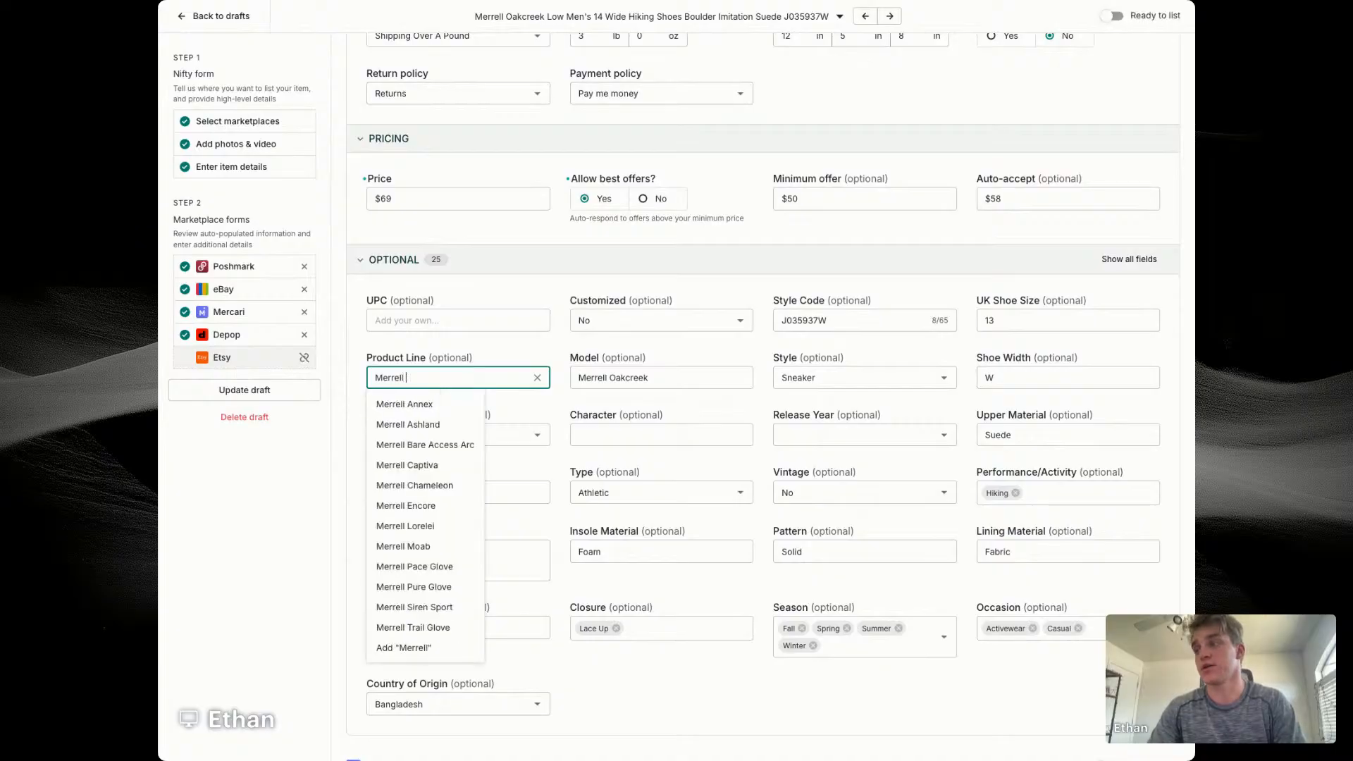
type("Oakc")
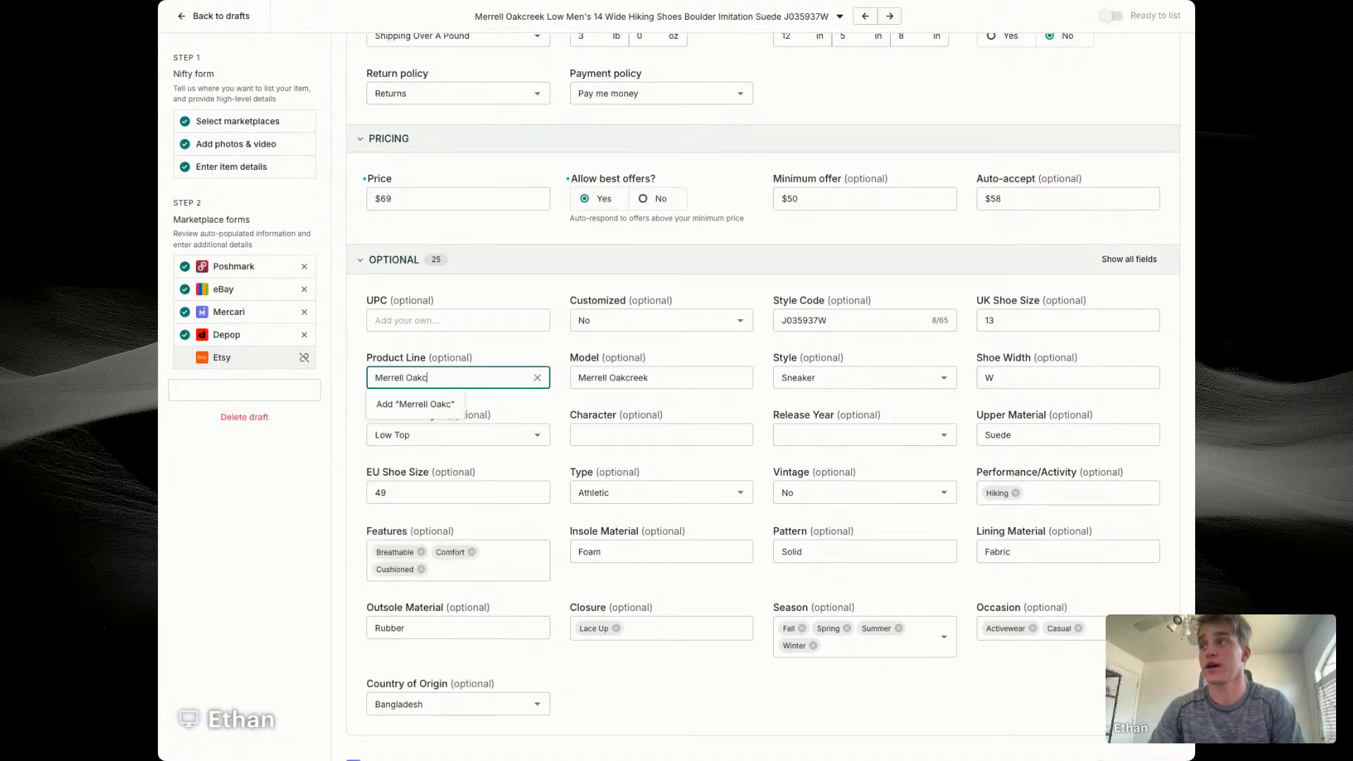
type("reek")
key("Return")
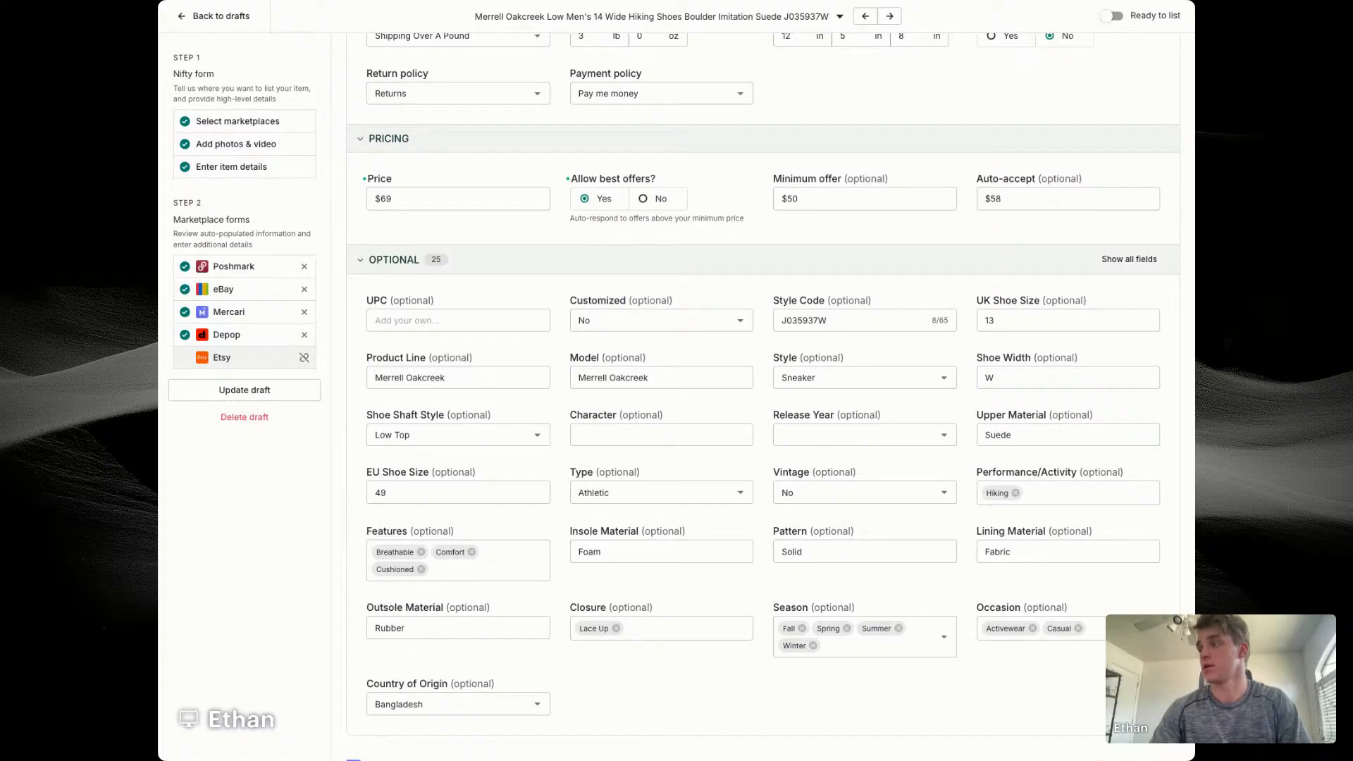
Step: Enable separate photo selection for the Depop listing and save the updated Merrell draft
scroll(792, 570, "down", 5)
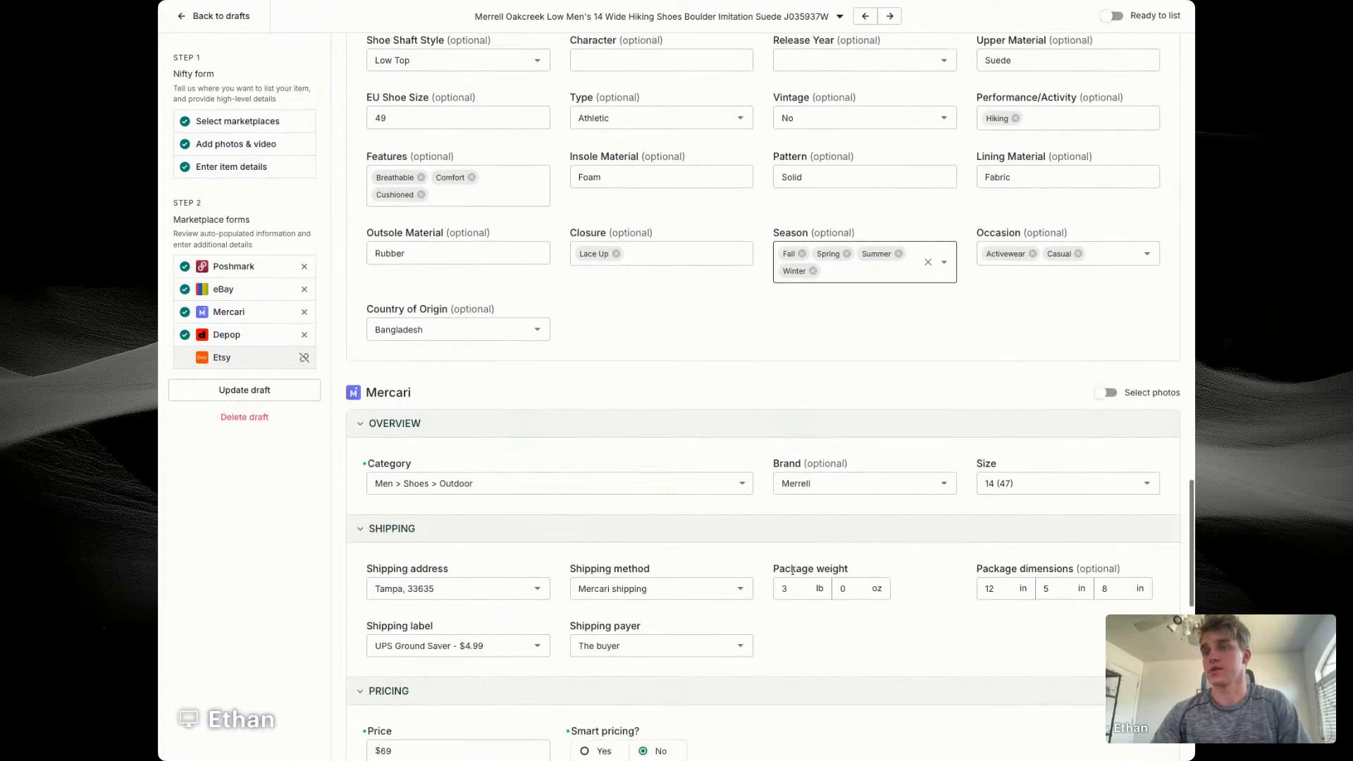
scroll(792, 571, "down", 5)
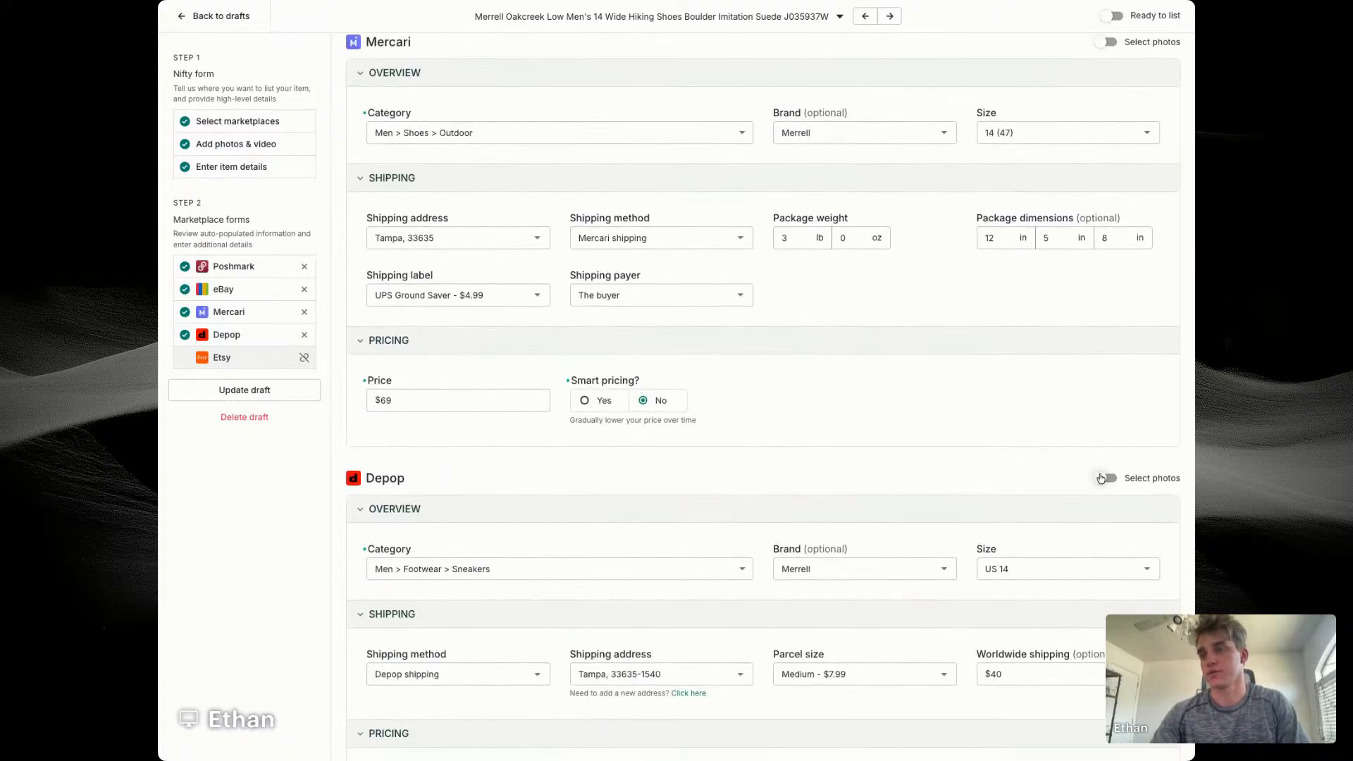
left_click(1103, 478)
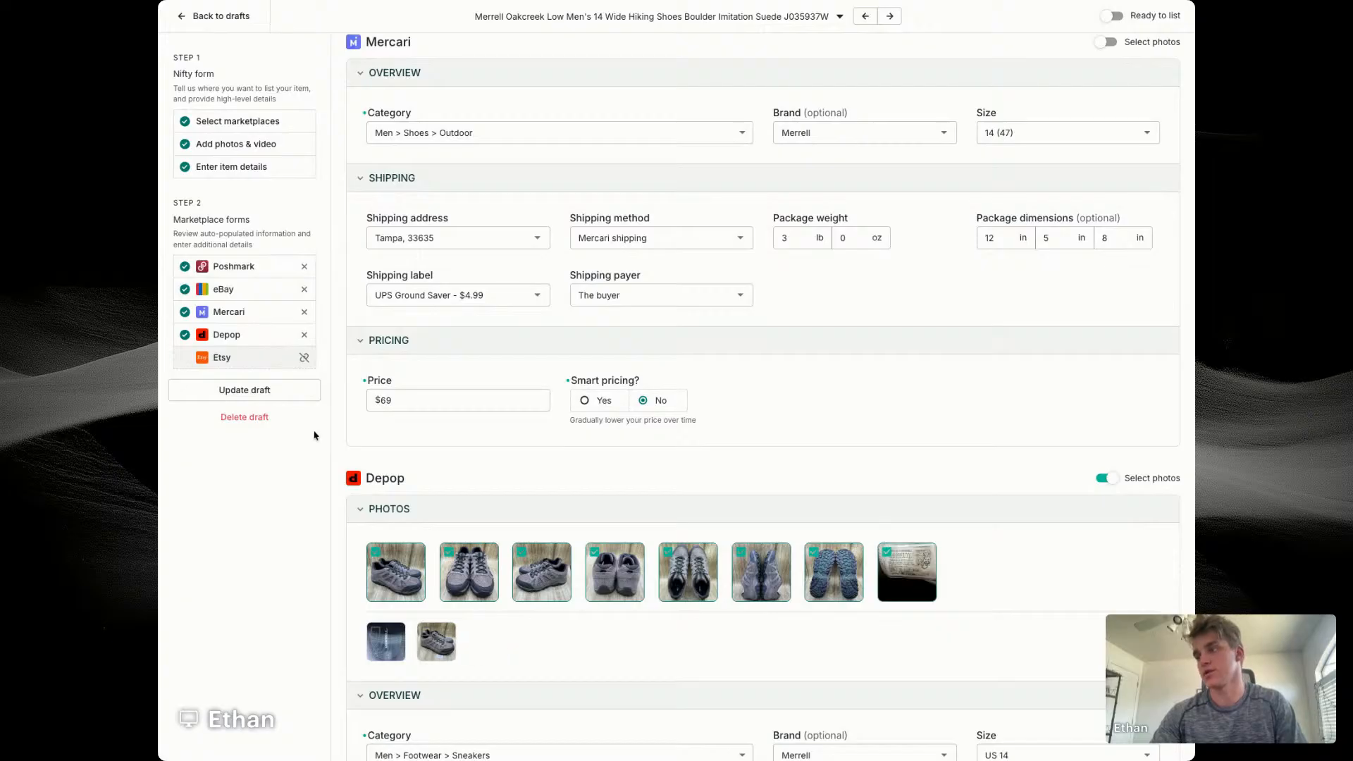
left_click(293, 391)
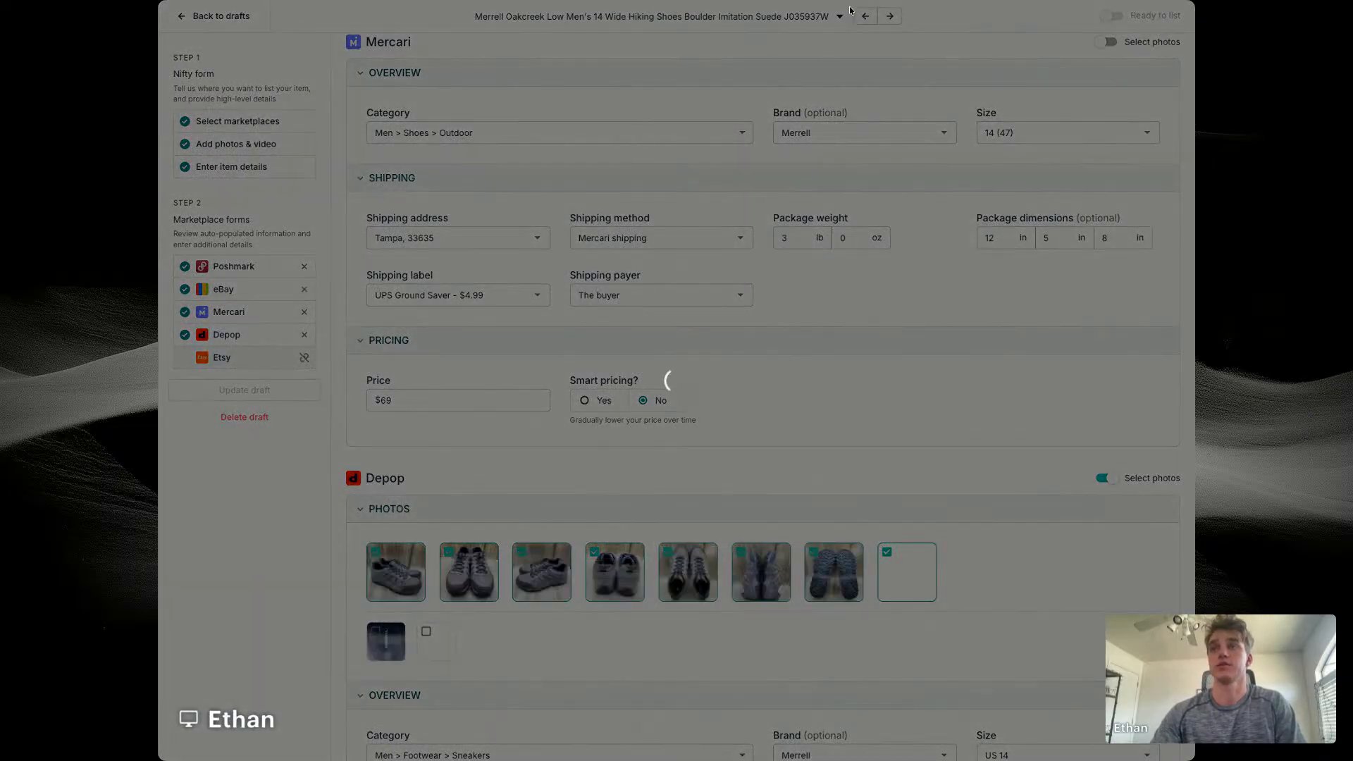
Step: Open the New Balance Minimus TR draft and select the style code MXMTRBC1 in its title
left_click(866, 15)
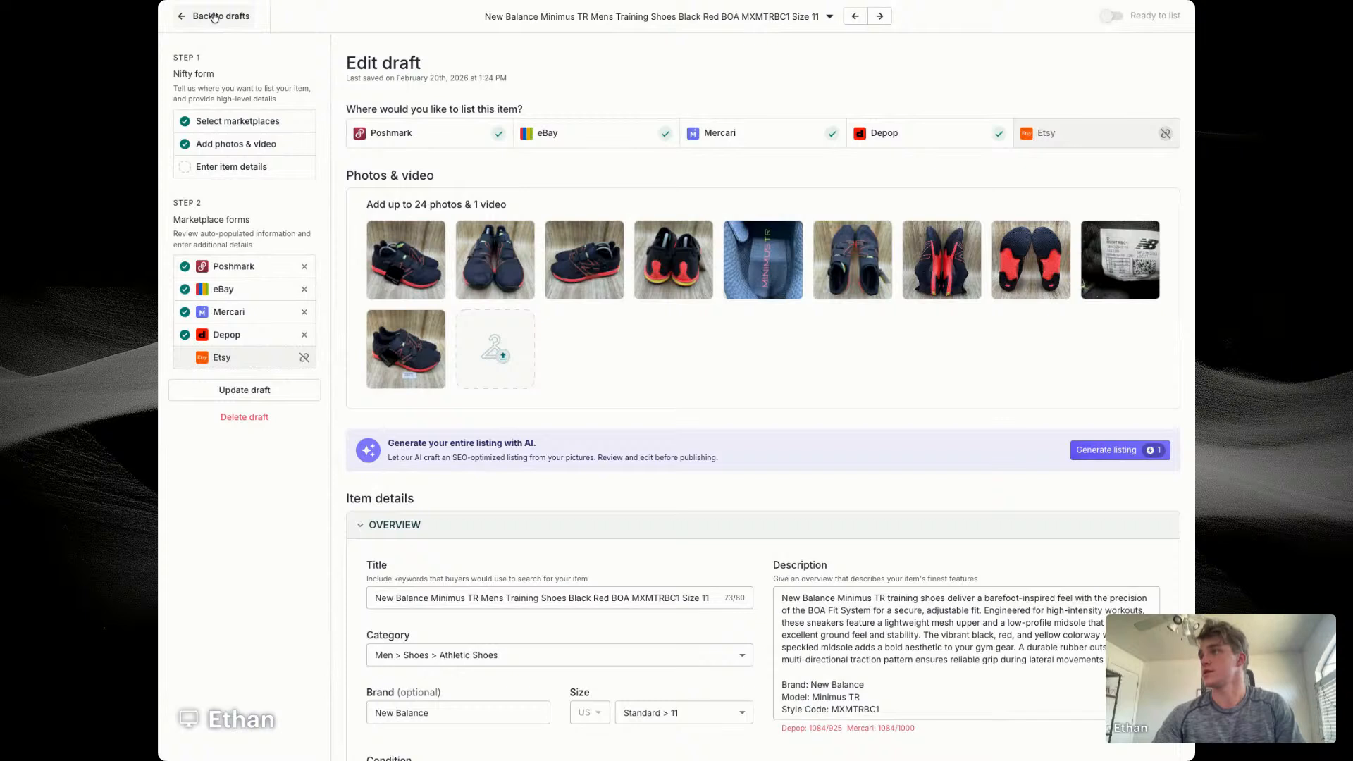
left_click(215, 16)
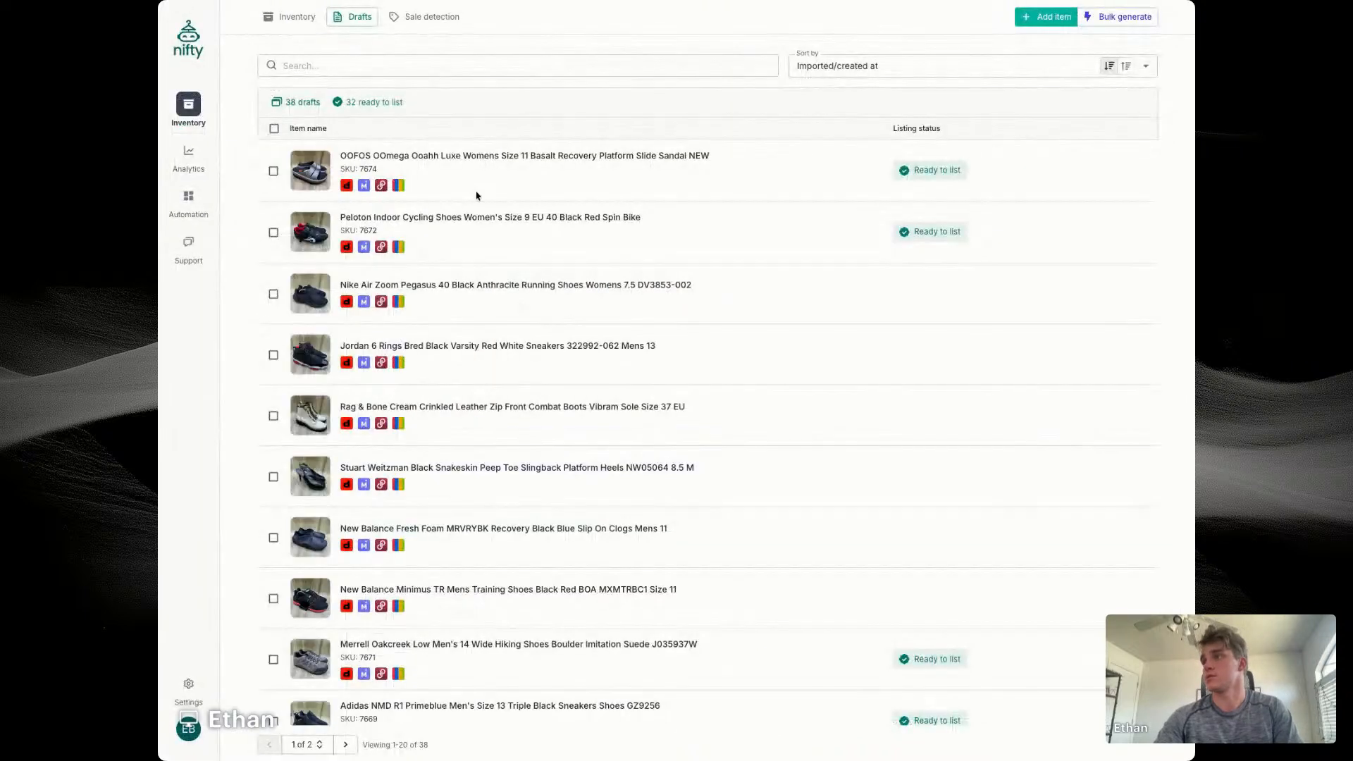
left_click(566, 591)
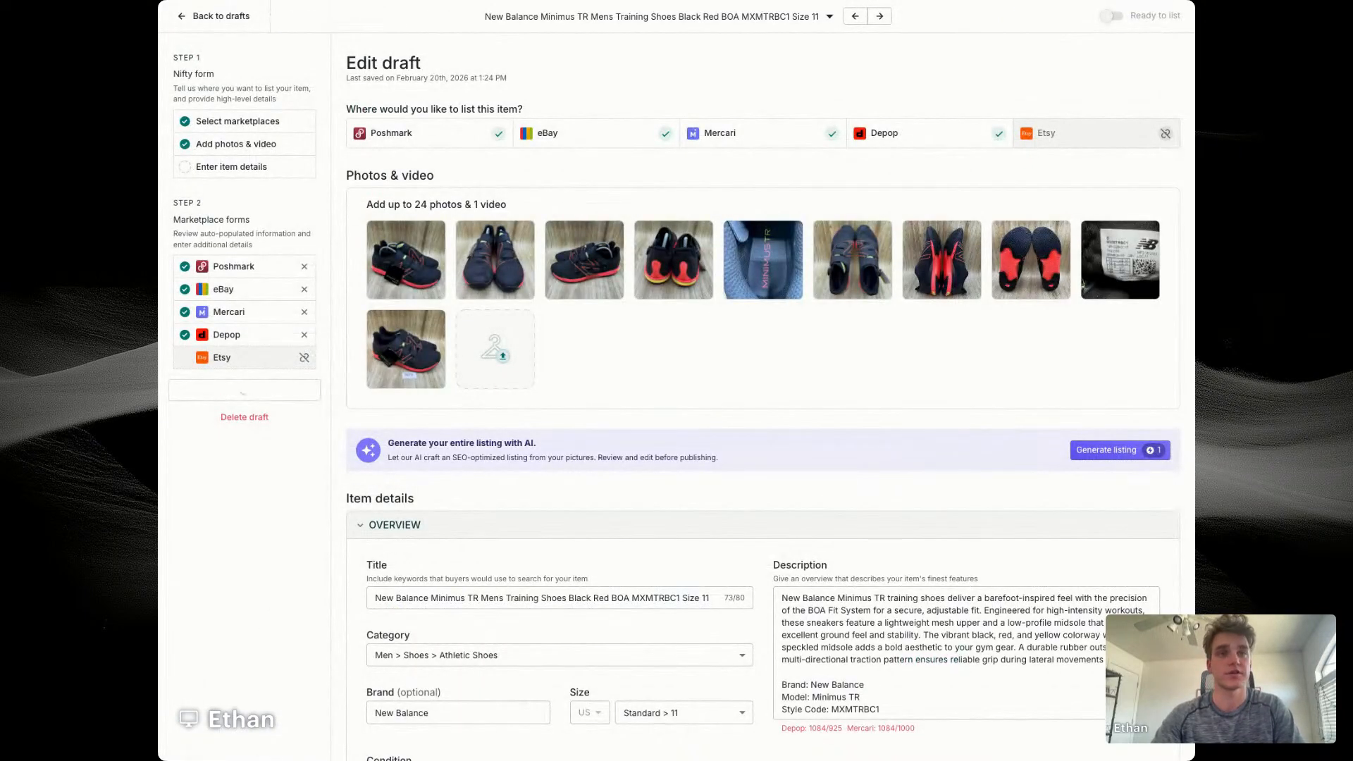
scroll(651, 473, "down", 2)
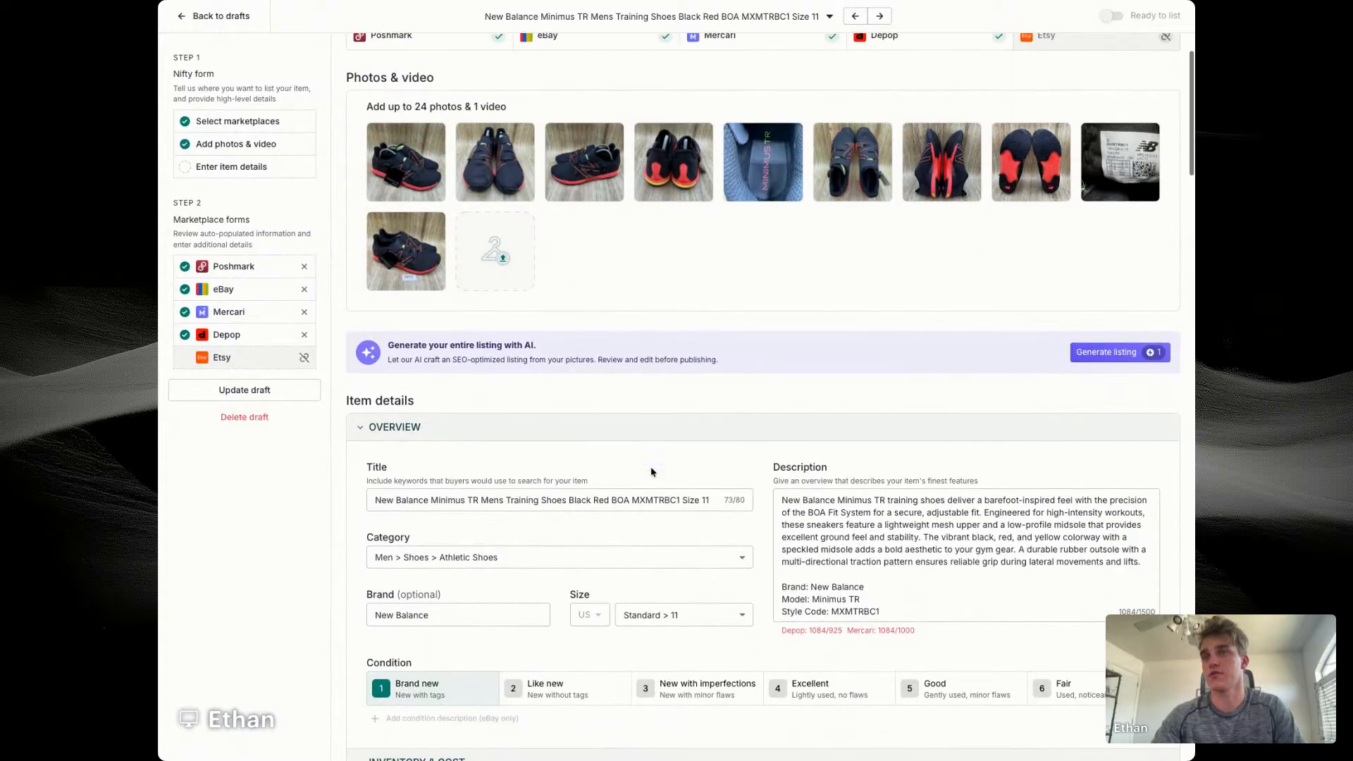
left_click(647, 499)
double_click(667, 499)
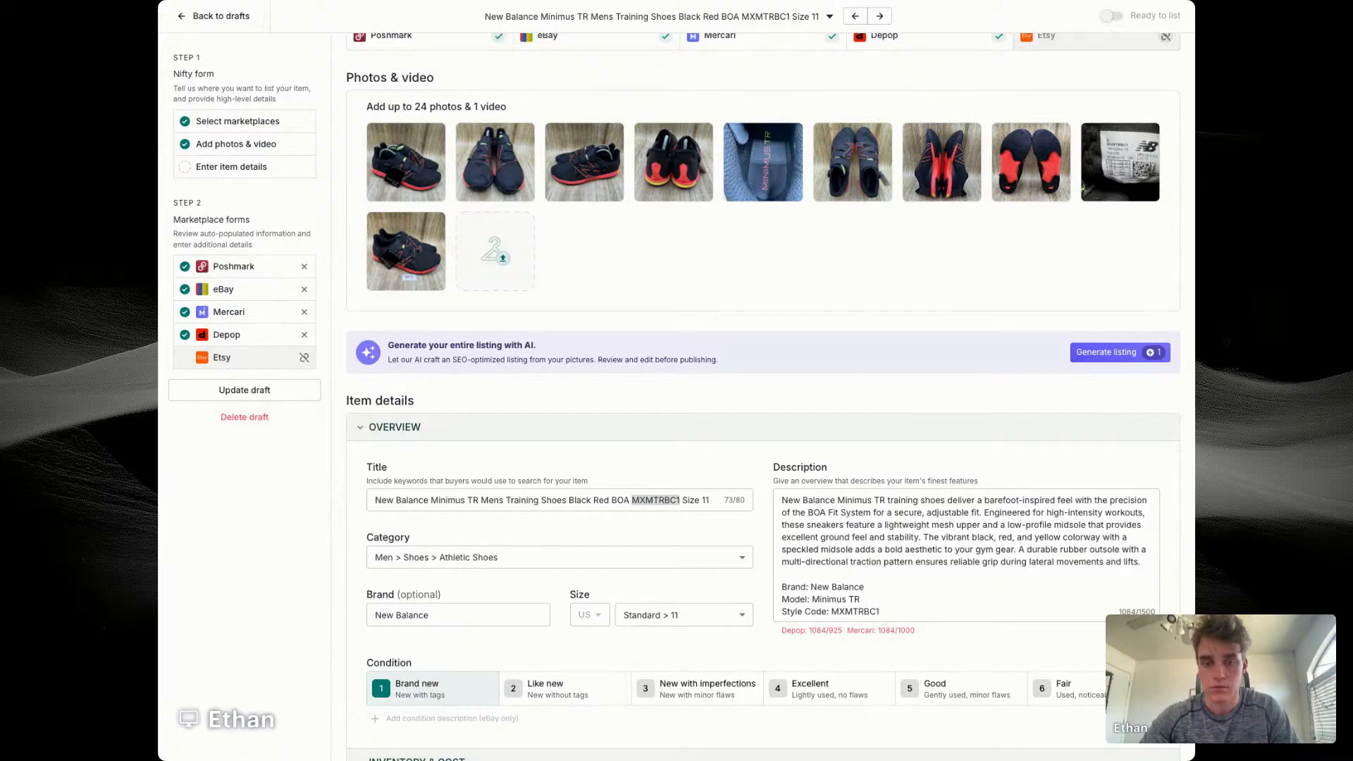
Step: Set the item's price to $89 in the inventory and cost details
scroll(762, 397, "down", 4)
left_click(661, 534)
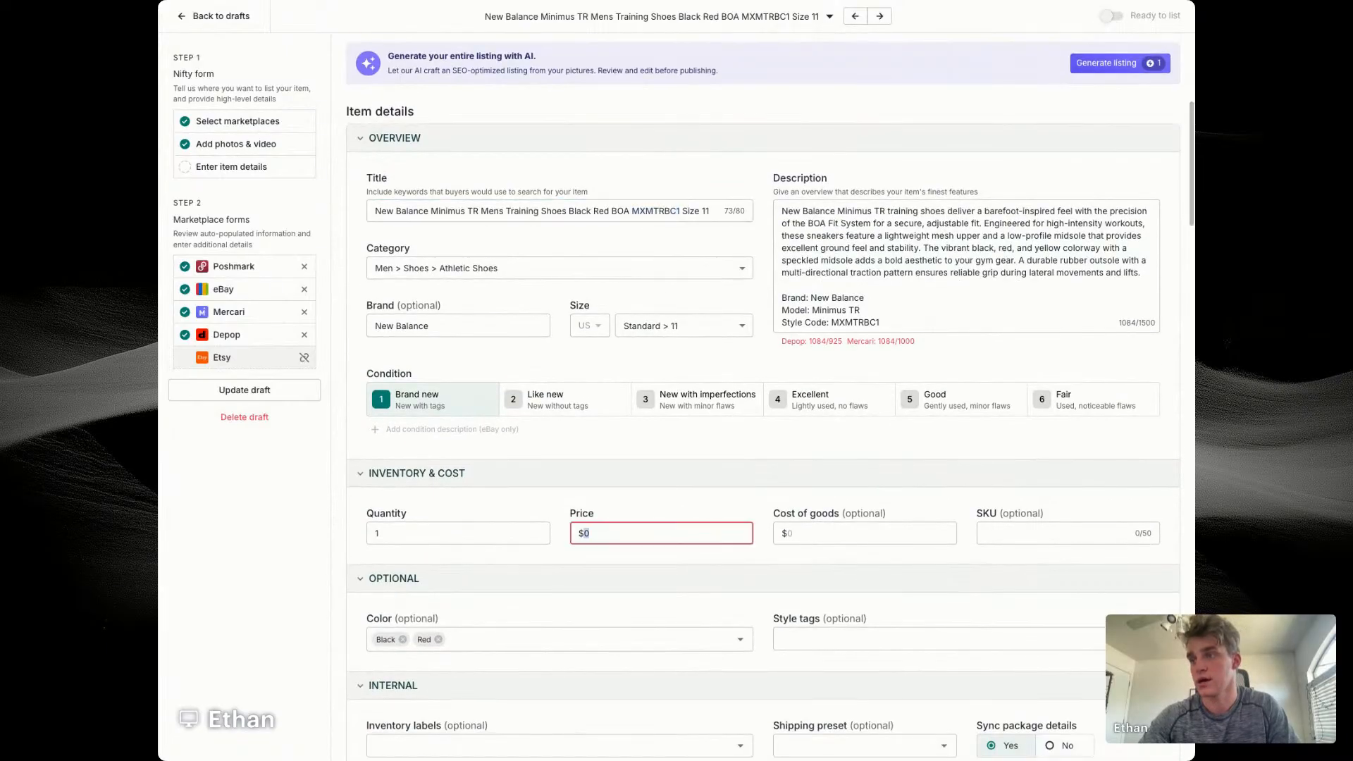
type("89")
key("Tab")
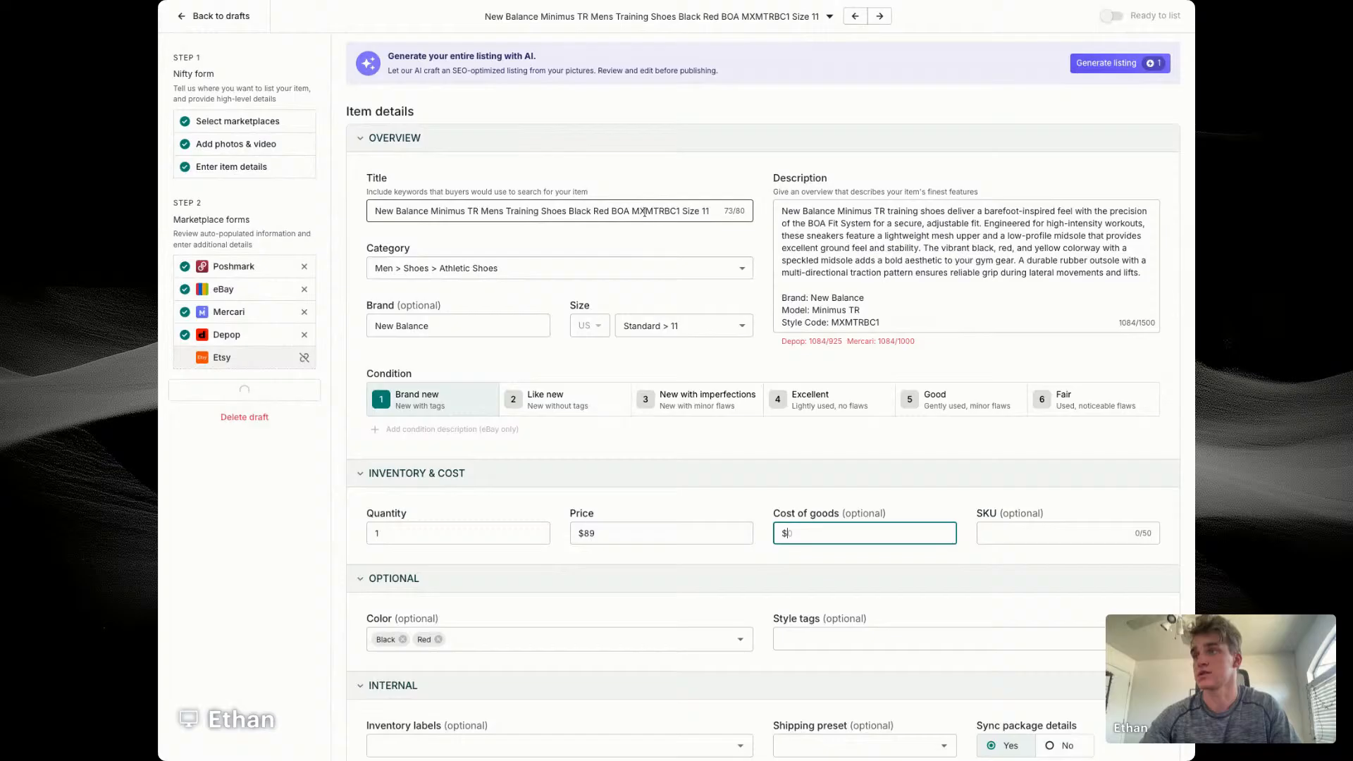
Step: Change "Mens" to "Men's Size 11" in the title and remove the trailing "Size 11"
left_click(499, 215)
type("'")
key("Right")
type("Size ")
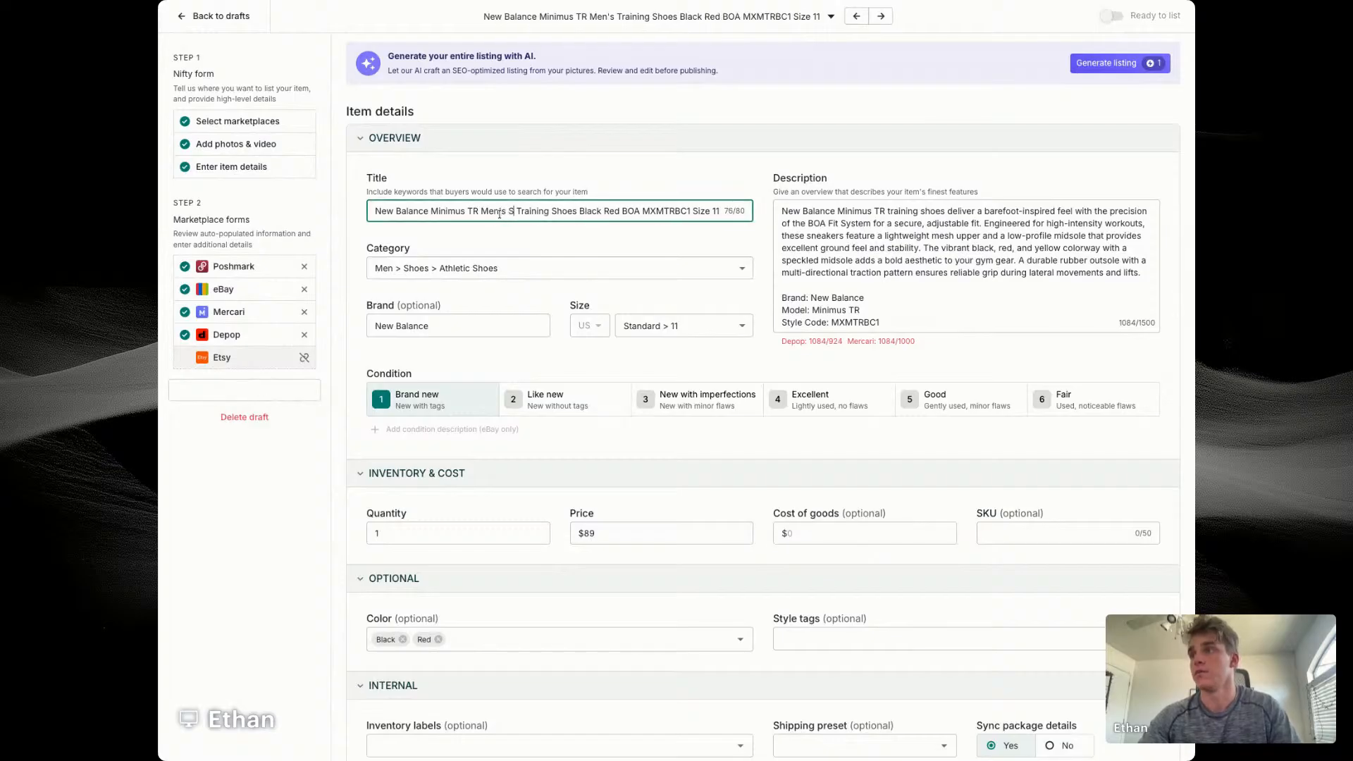
type("1")
left_click(523, 211)
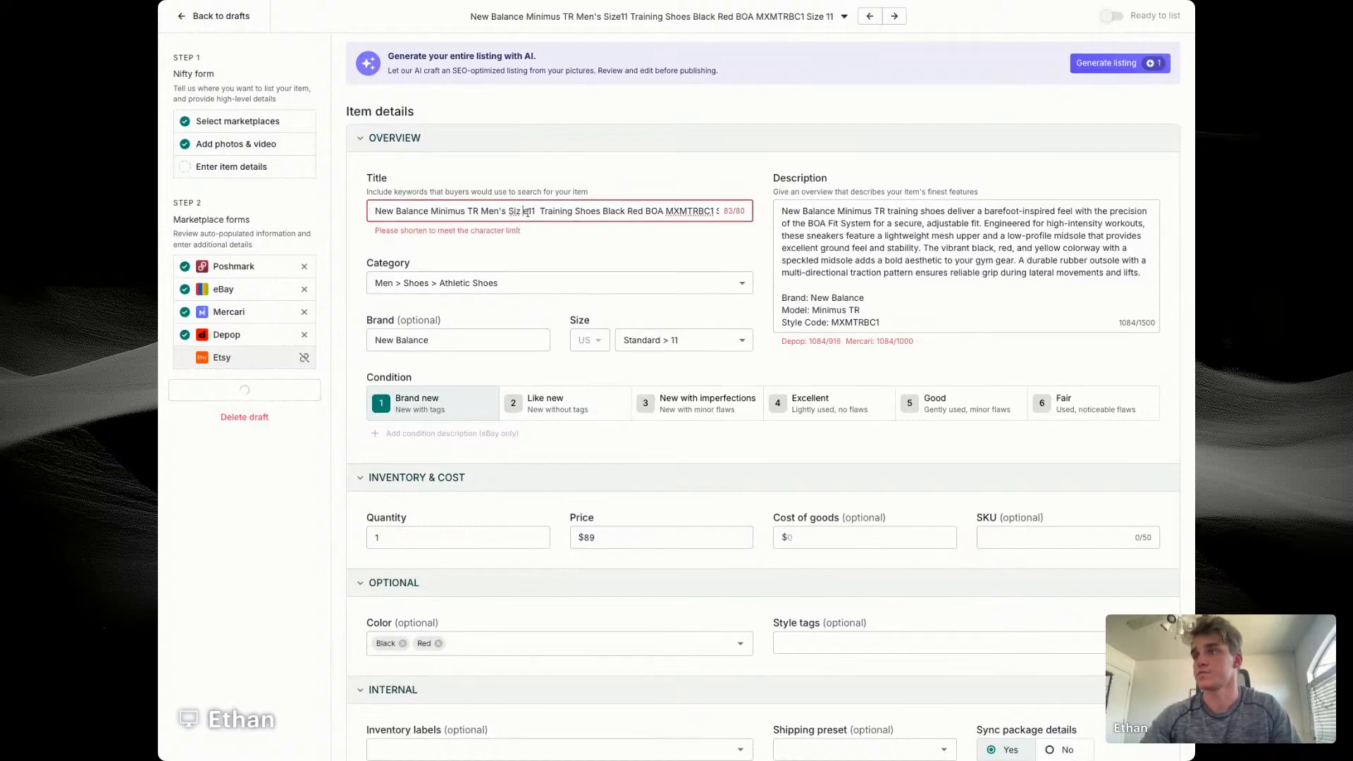
key("BackSpace")
key("Right")
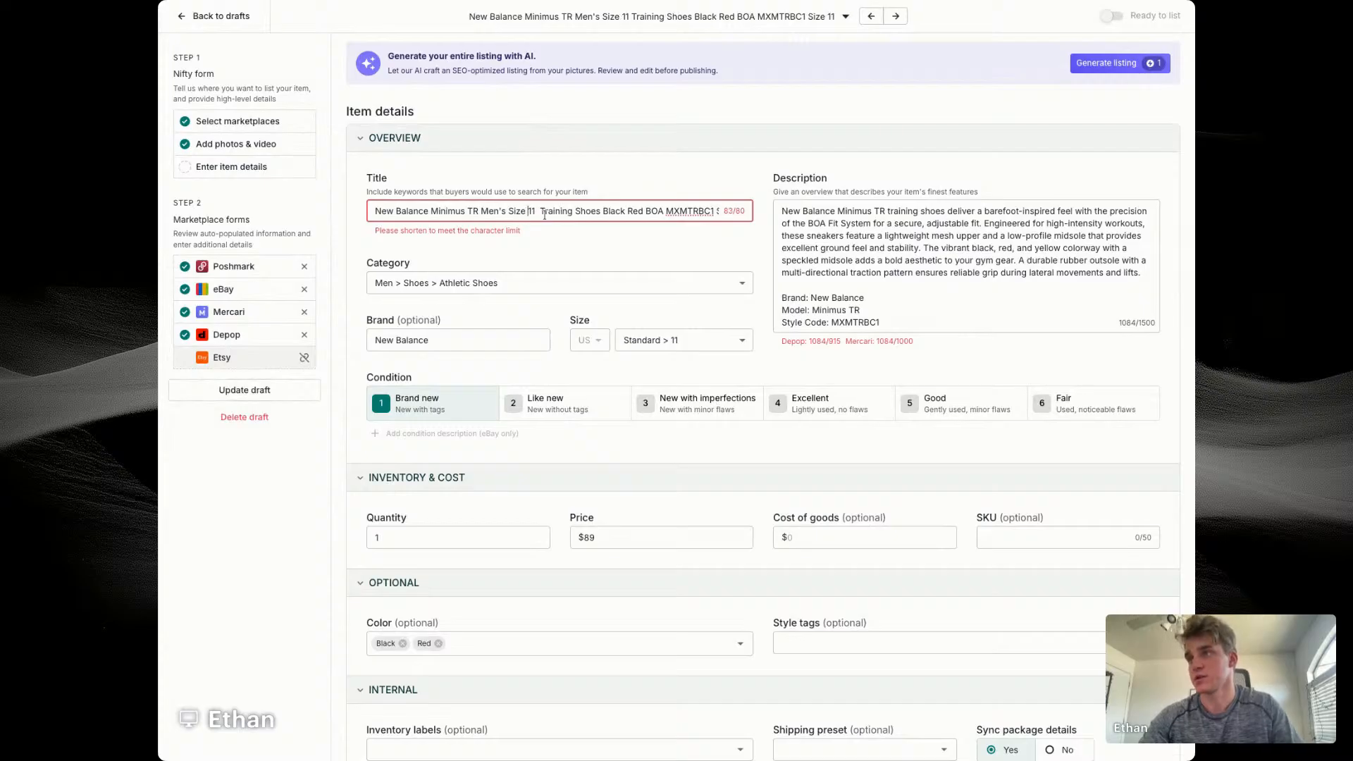
left_click(544, 215)
key("BackSpace")
scroll(666, 214, "right", 1)
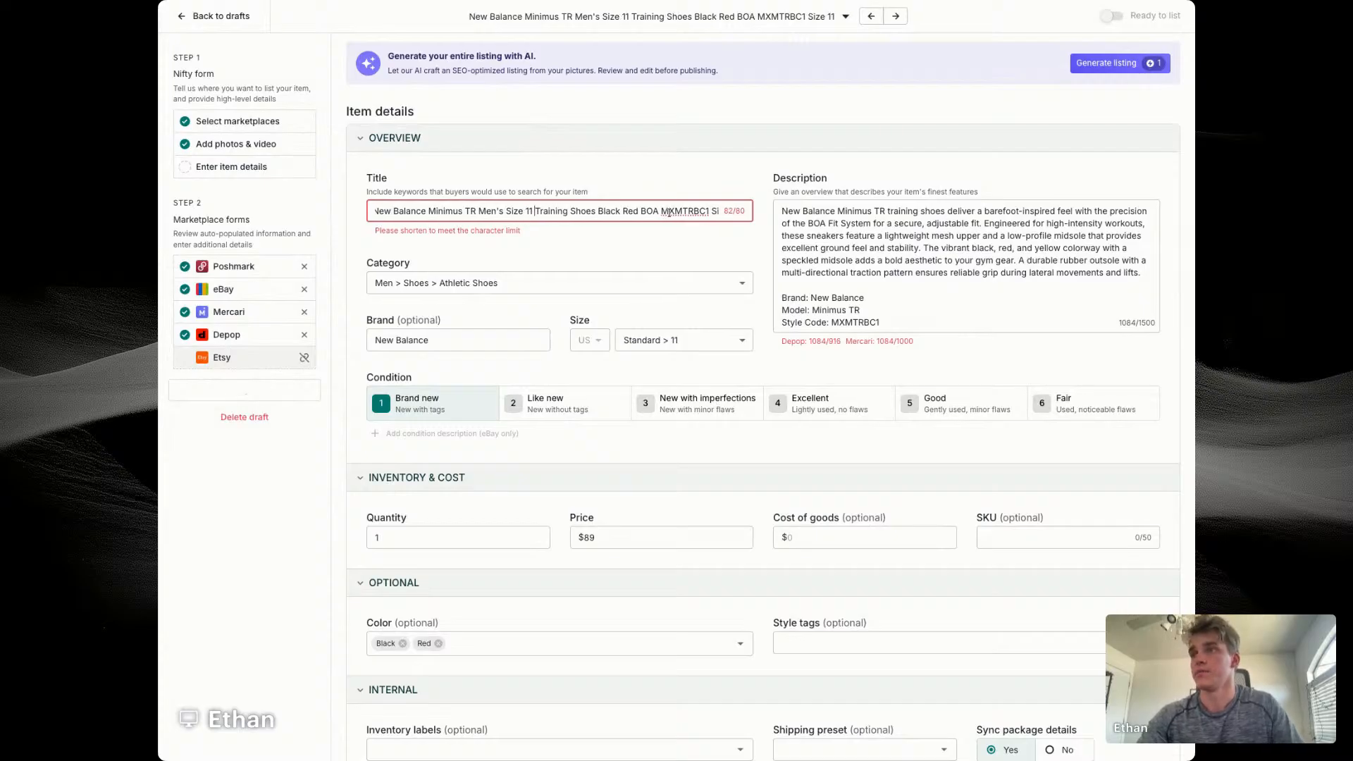
left_click_drag(690, 208, 720, 210)
key("BackSpace")
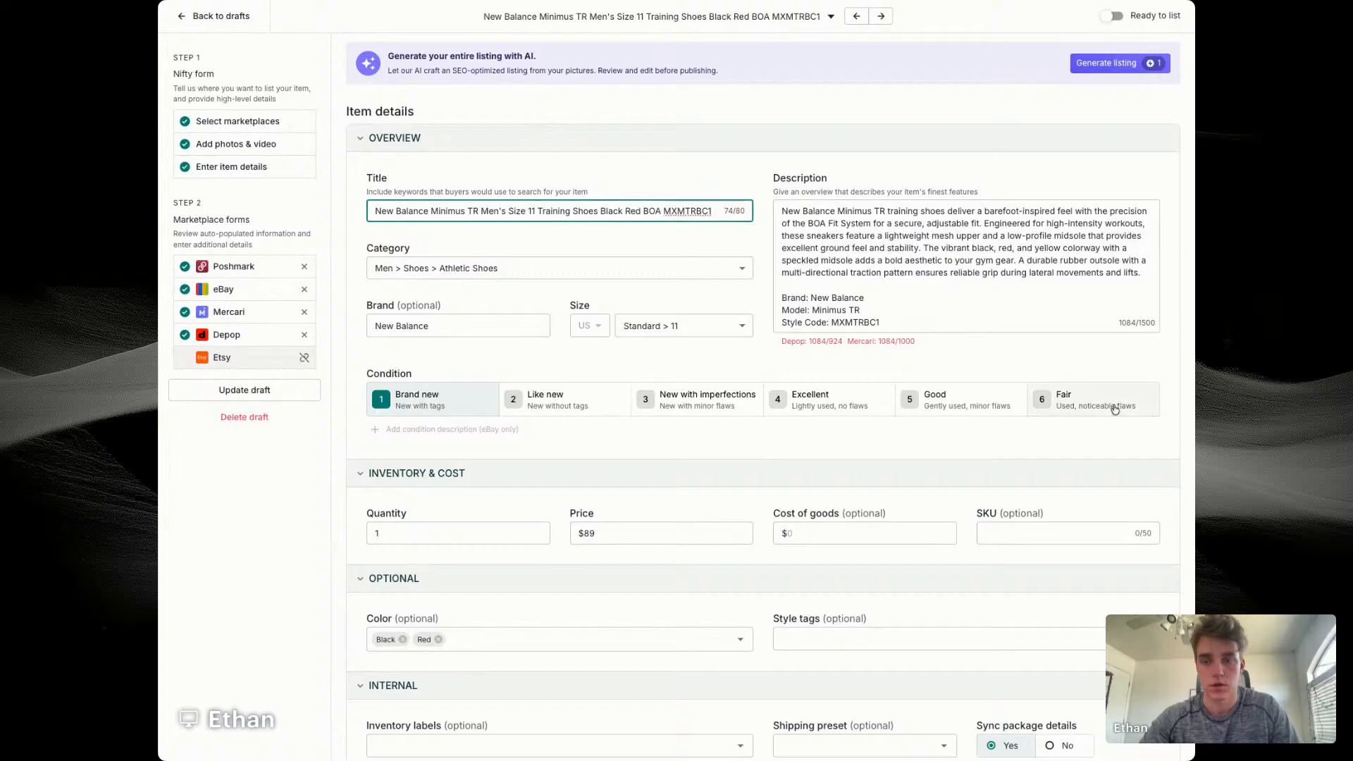
Step: Move "BOA" to directly after "Minimus TR" in the title and append "NEW" at the end
double_click(652, 211)
key("BackSpace")
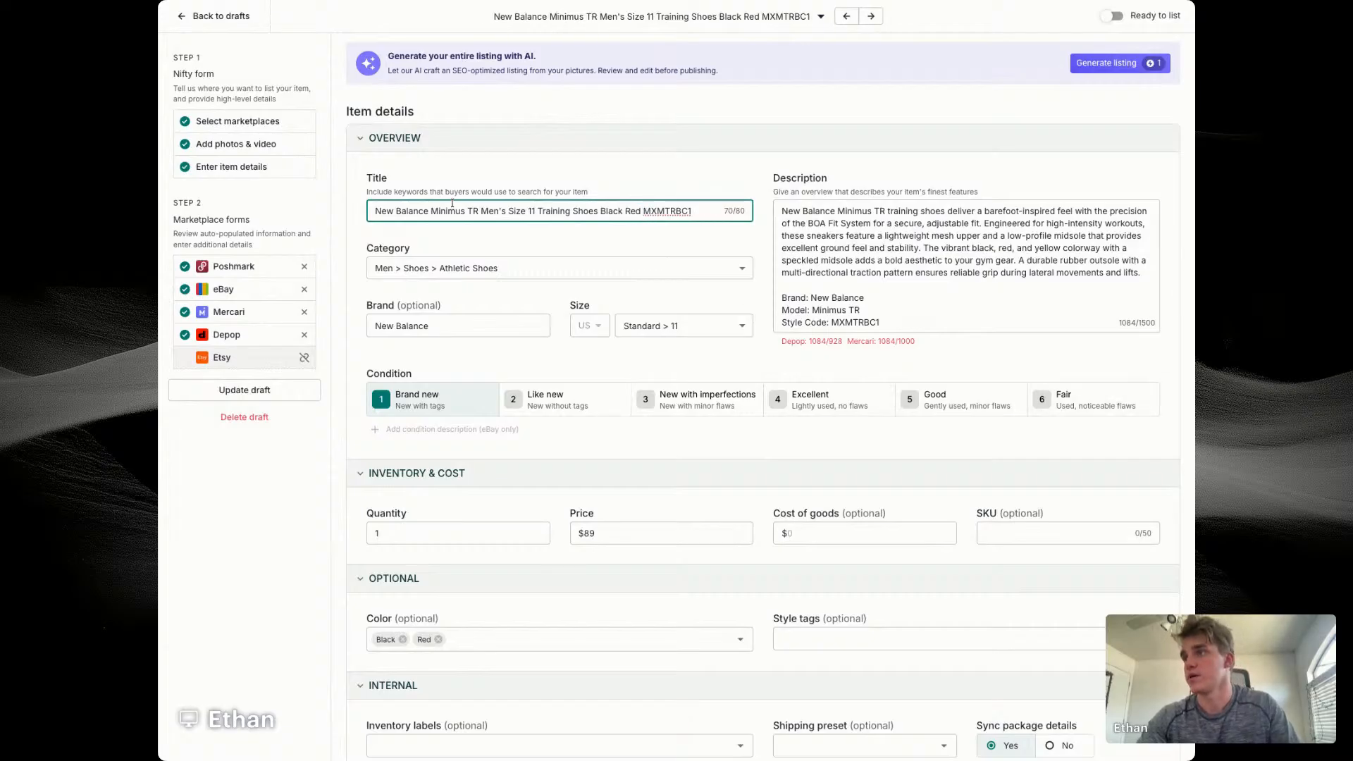
left_click(480, 212)
type("BOA")
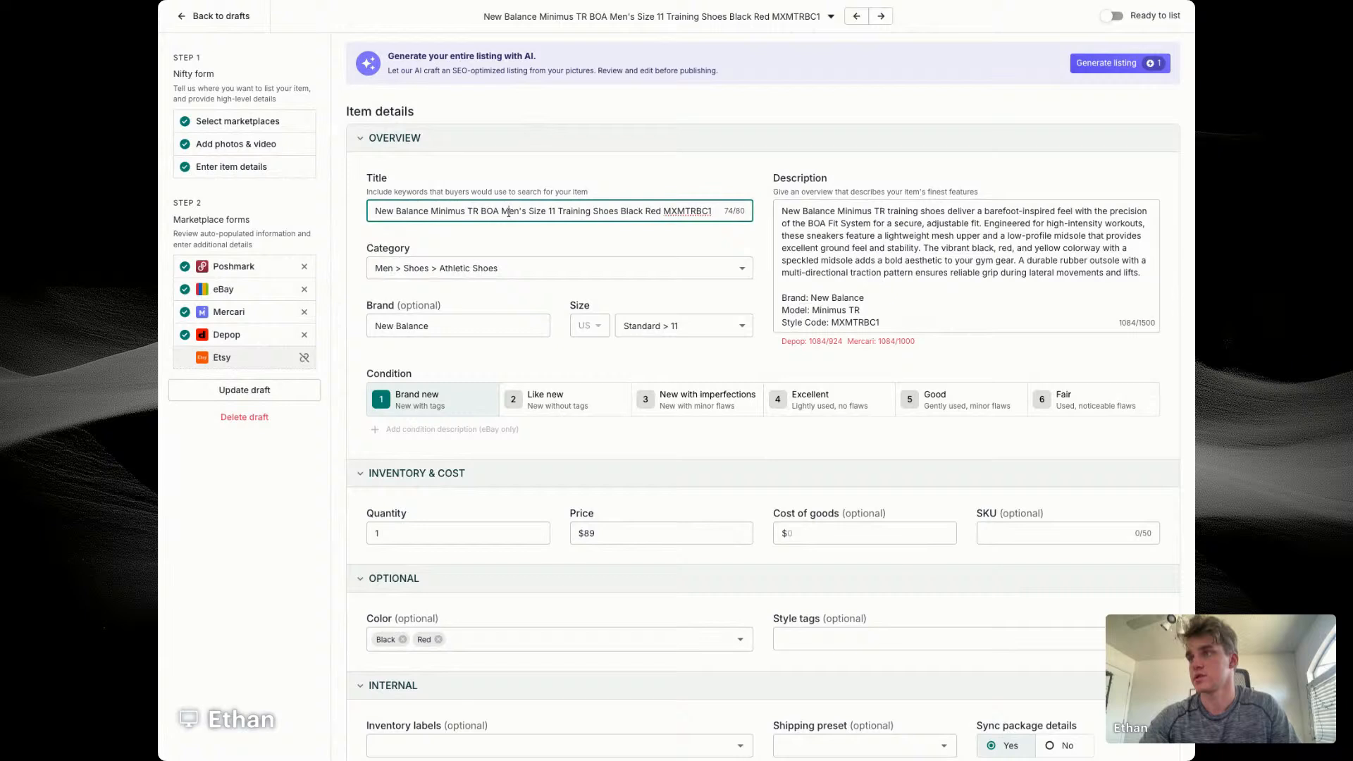
triple_click(511, 213)
left_click(715, 213)
type("NEW")
Step: Replace the description's opening paragraph with a copy of the full item title
triple_click(677, 211)
key("ctrl+c")
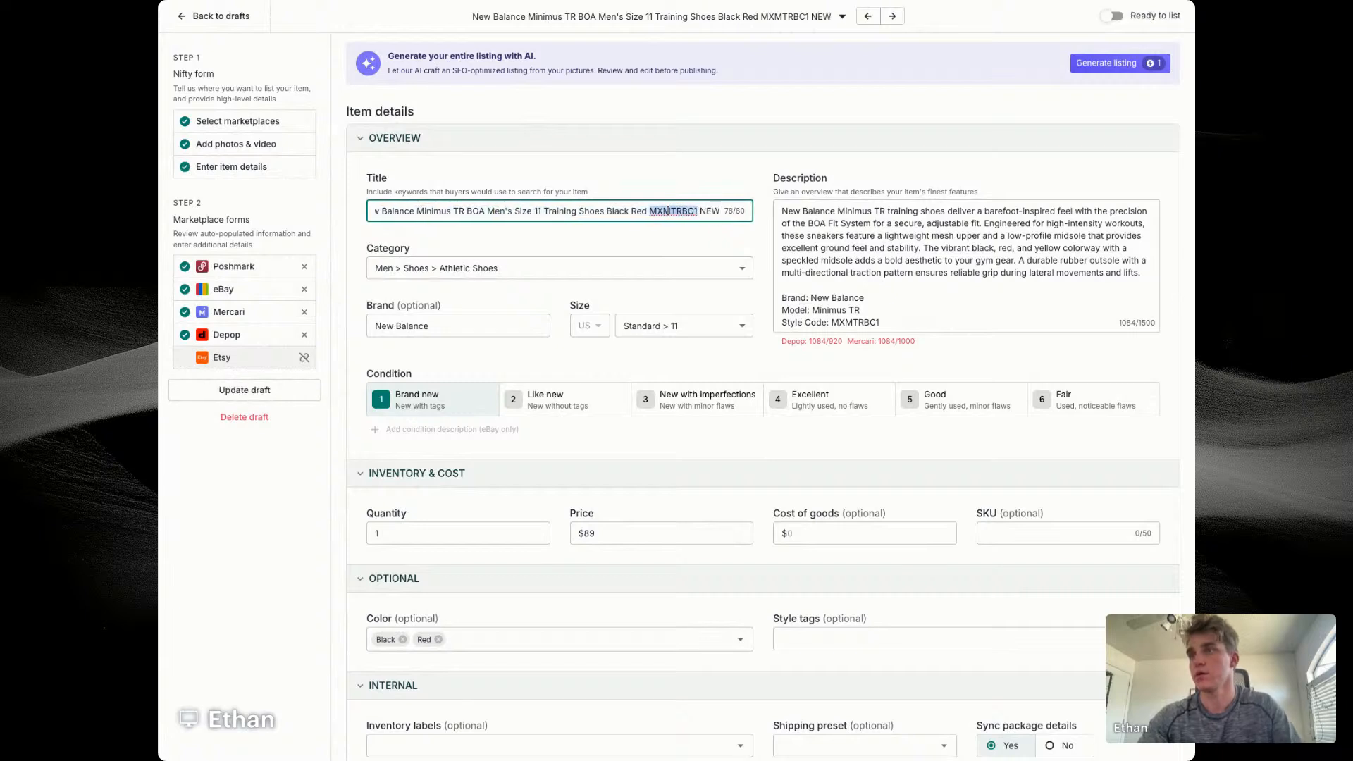
triple_click(867, 236)
key("ctrl+v")
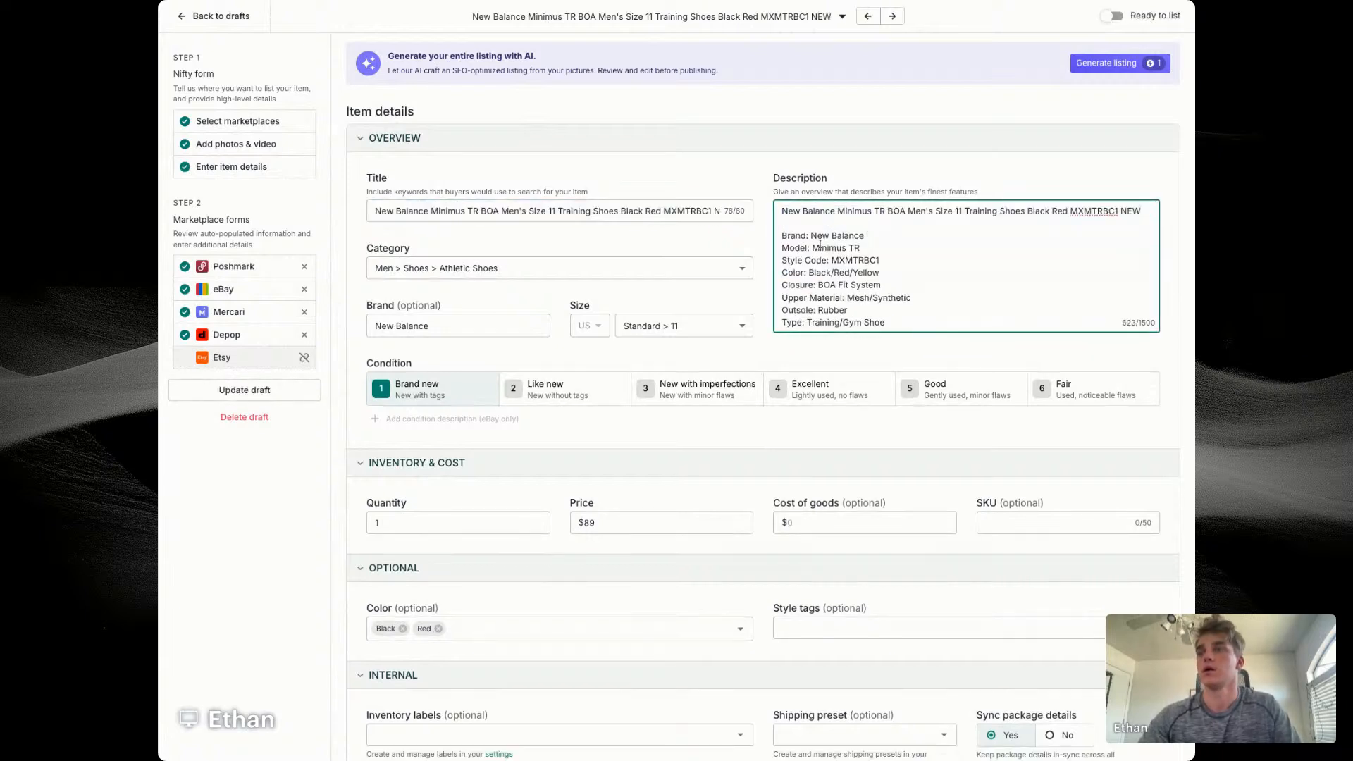
Step: Set the condition to Like new and replace "Preowned" in the description with "NEW WITHOUT BOX"
left_click(558, 394)
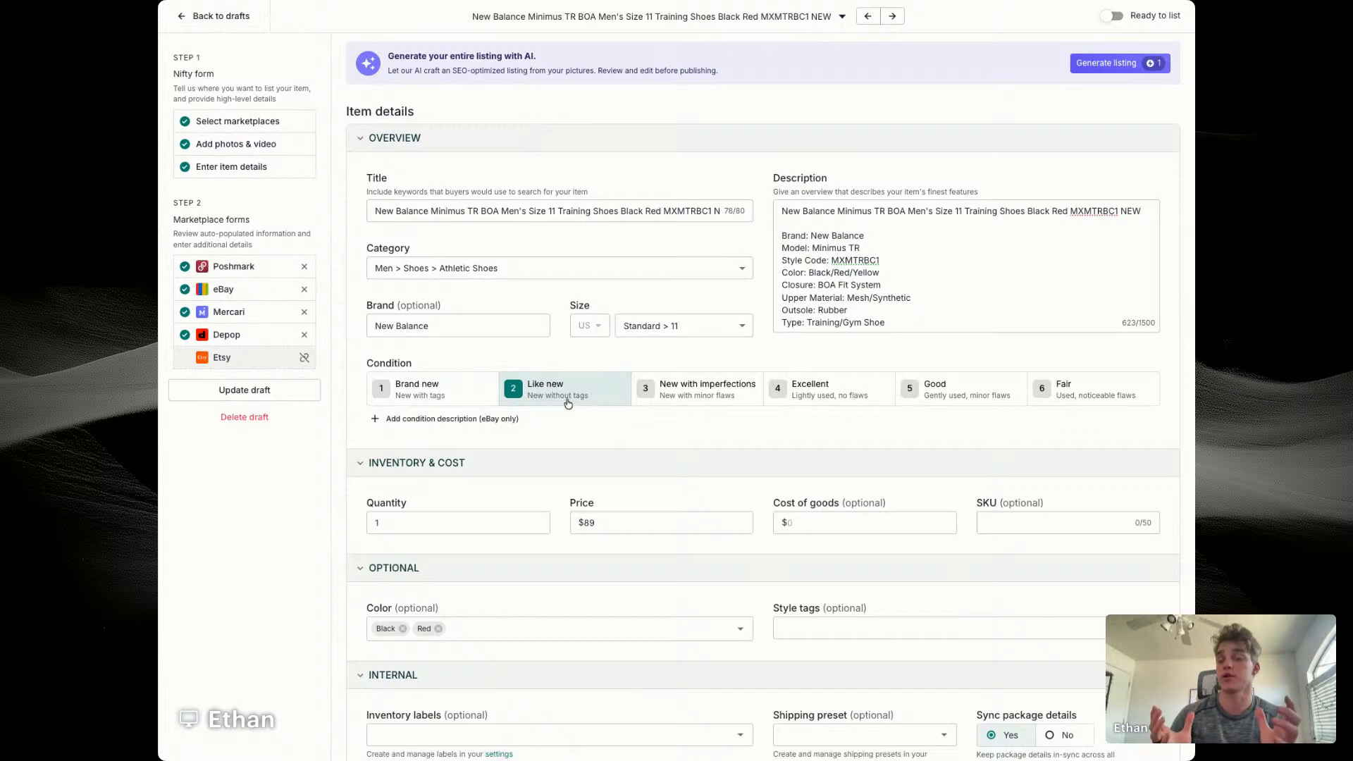
left_click(874, 272)
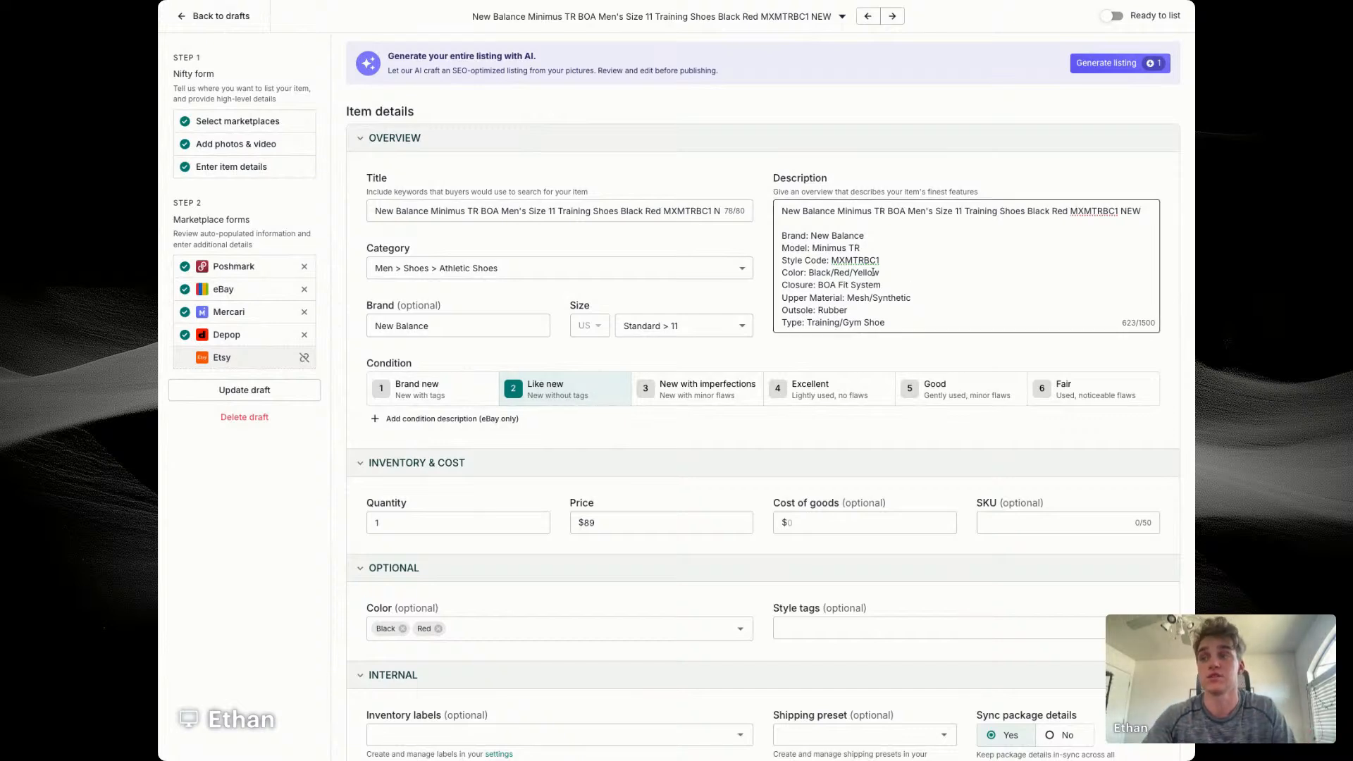
scroll(840, 211, "down", 5)
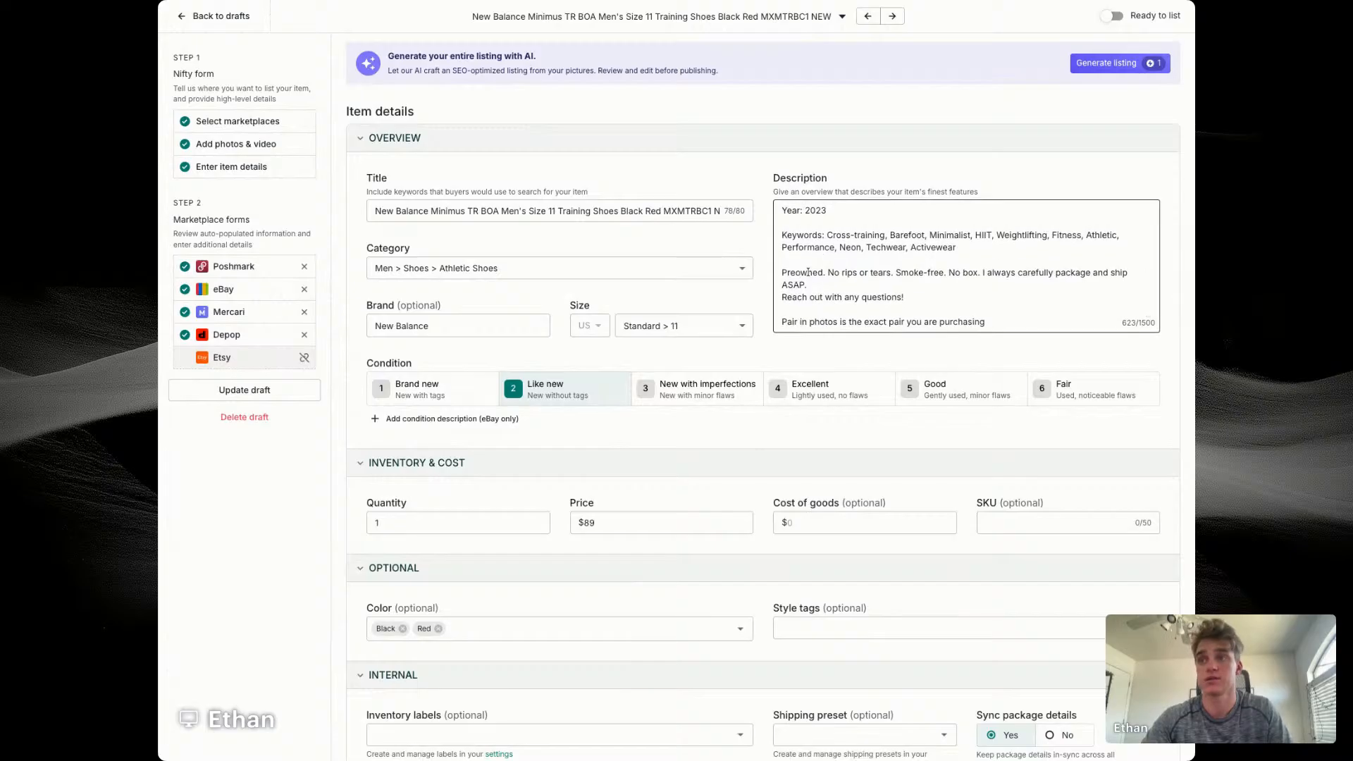
double_click(802, 272)
type("NEW WITH")
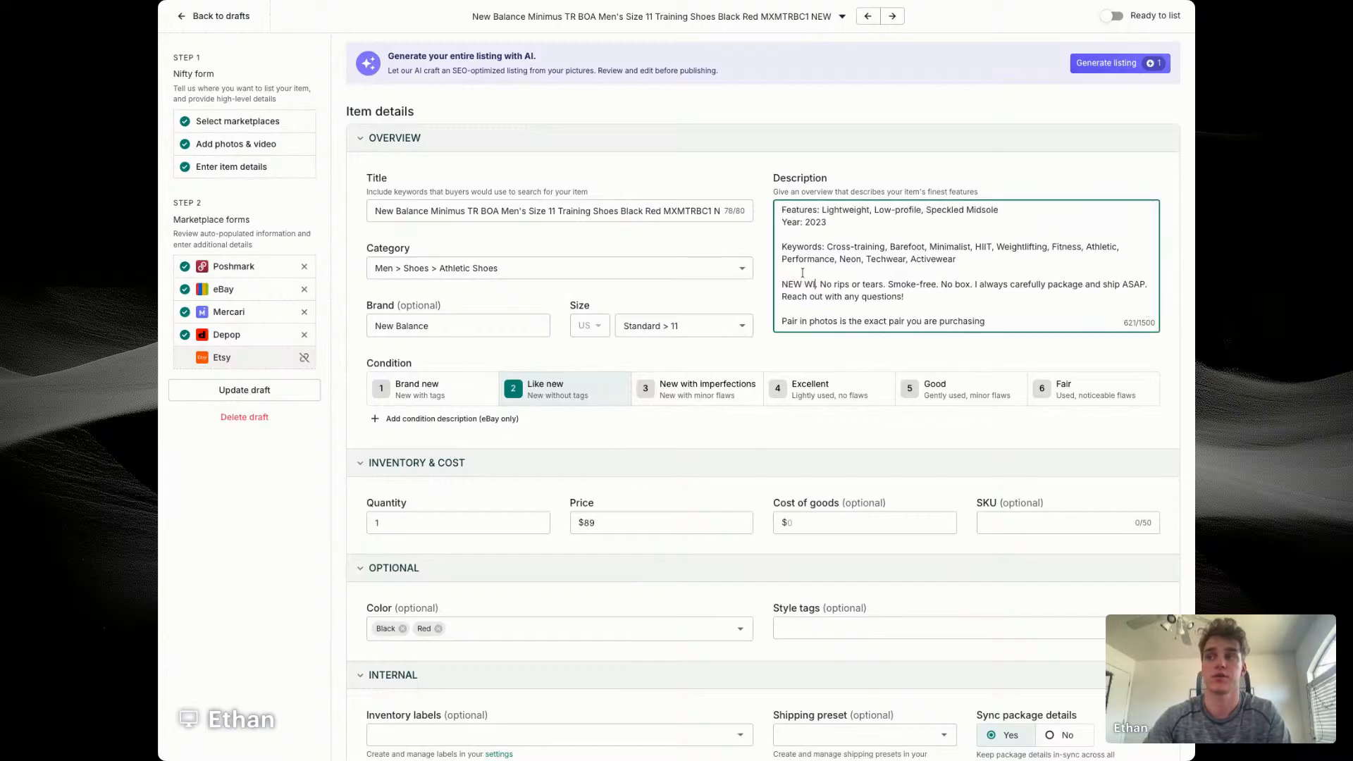
type("OUT BOX")
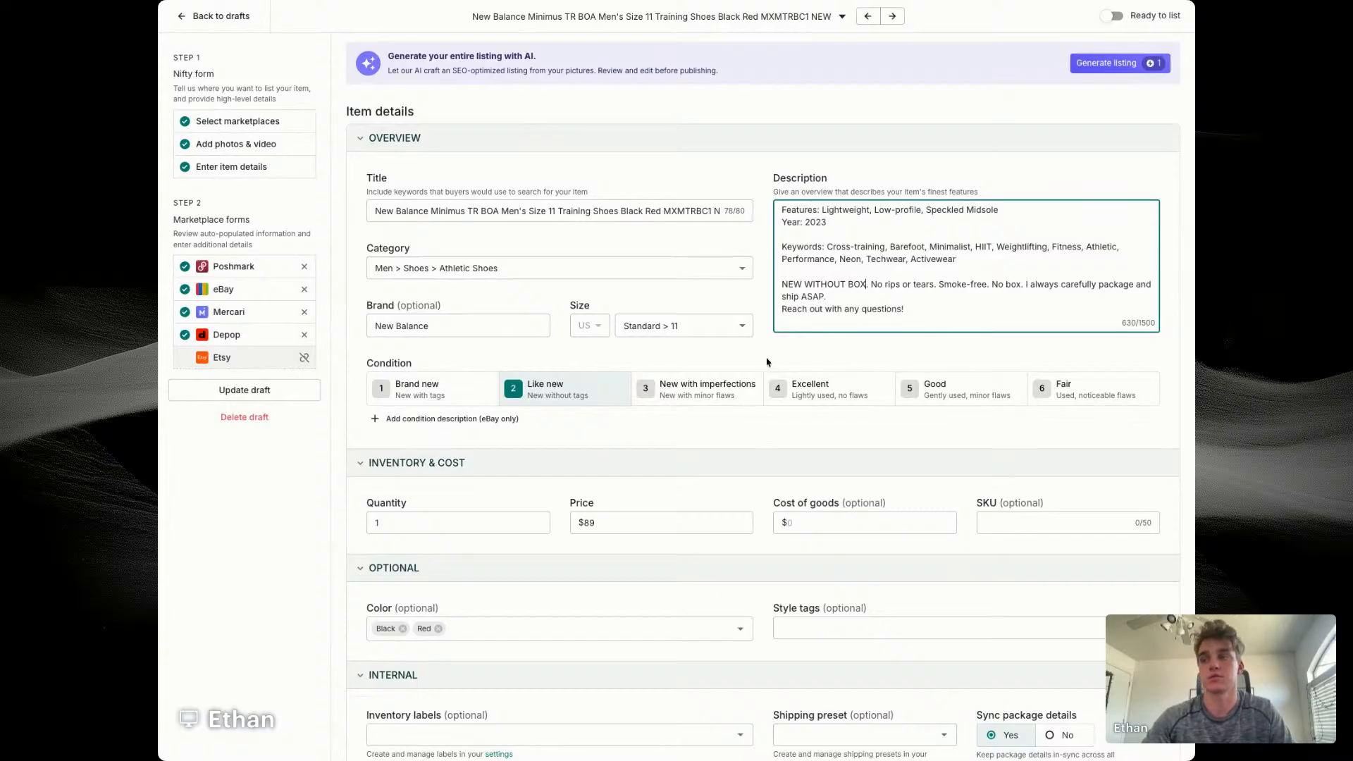
Step: Enter $14.56 as the item's cost of goods
scroll(775, 349, "down", 2)
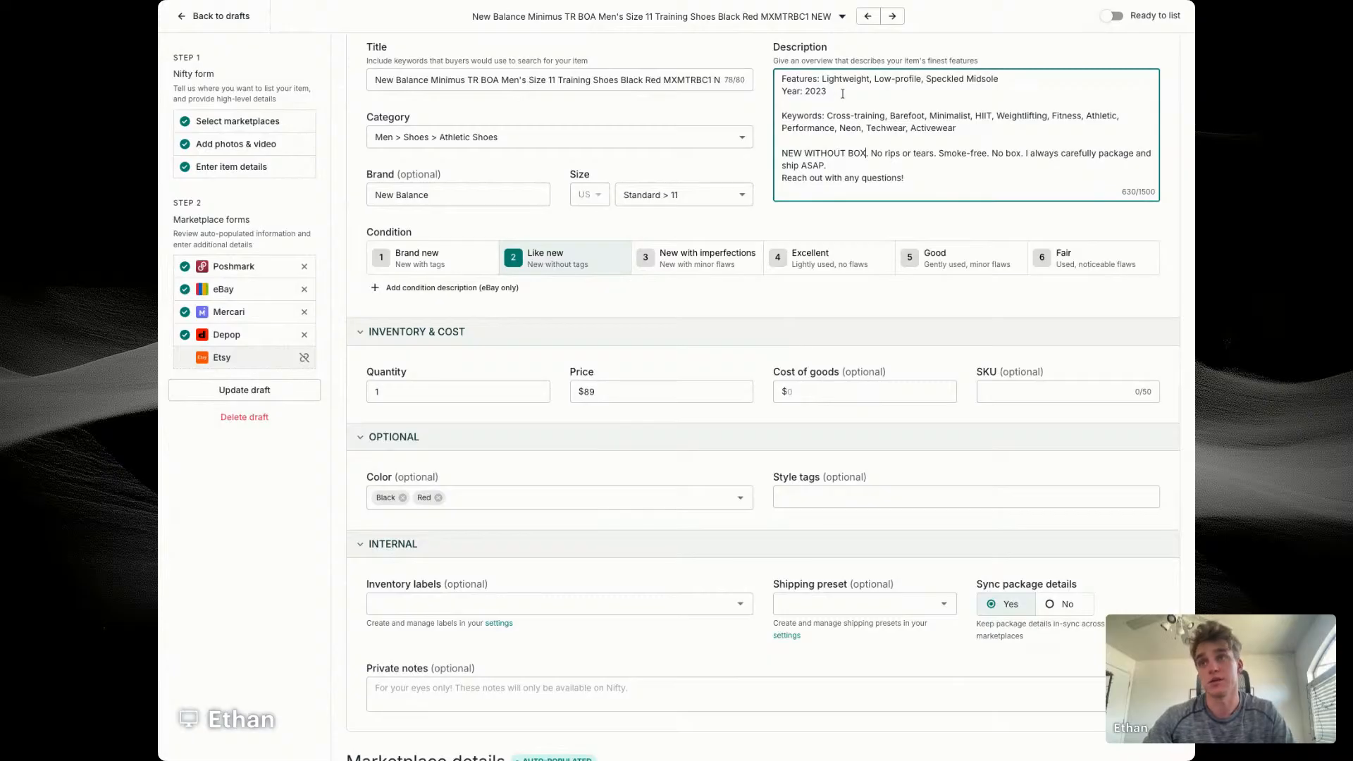
scroll(894, 148, "up", 5)
scroll(968, 145, "down", 6)
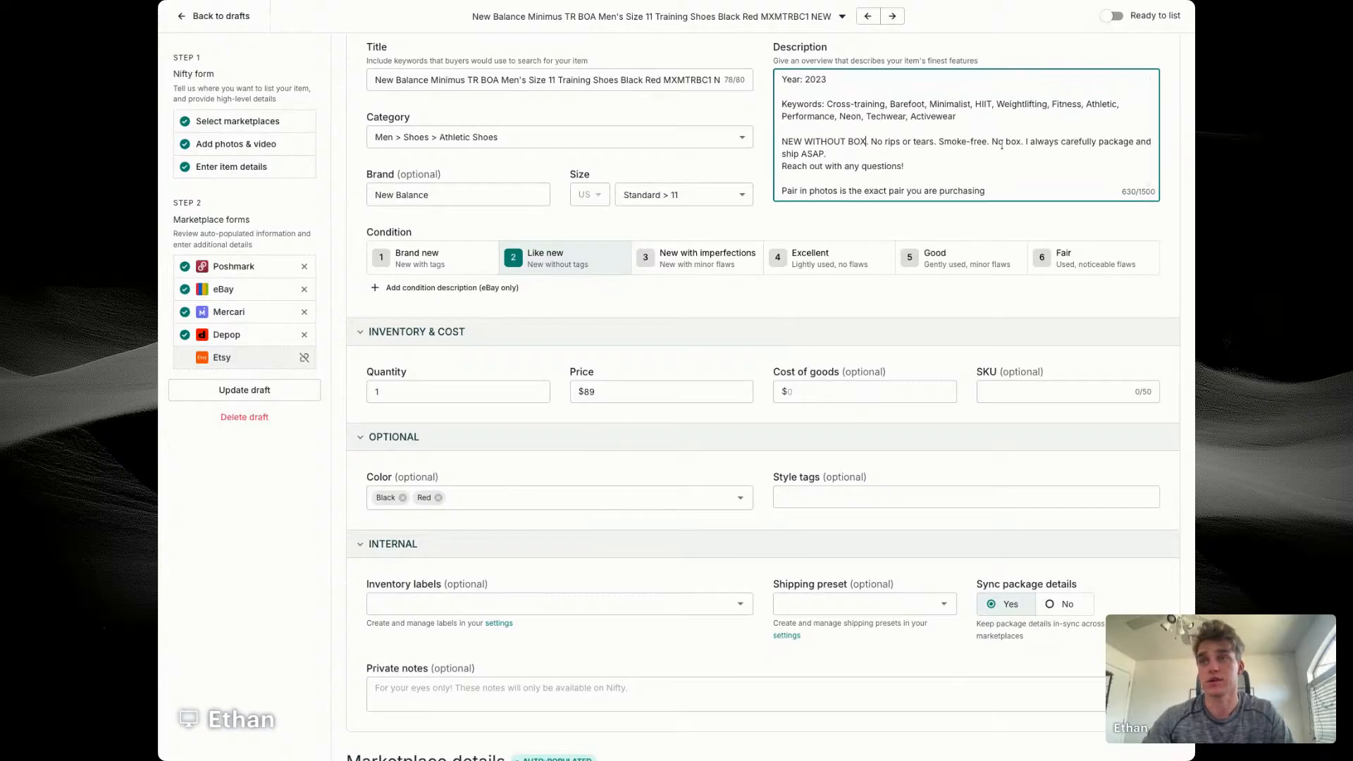
scroll(796, 240, "down", 1)
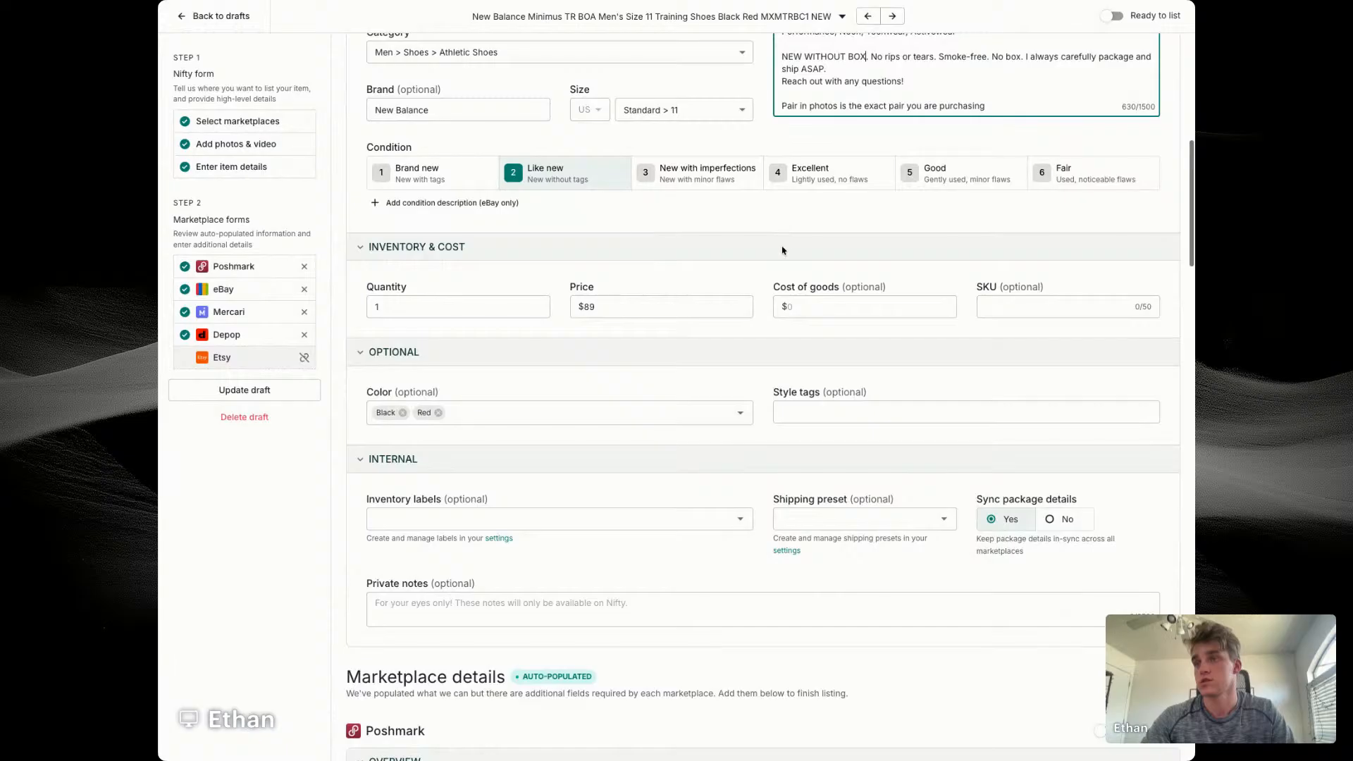
left_click(847, 308)
type("13456")
key("Tab")
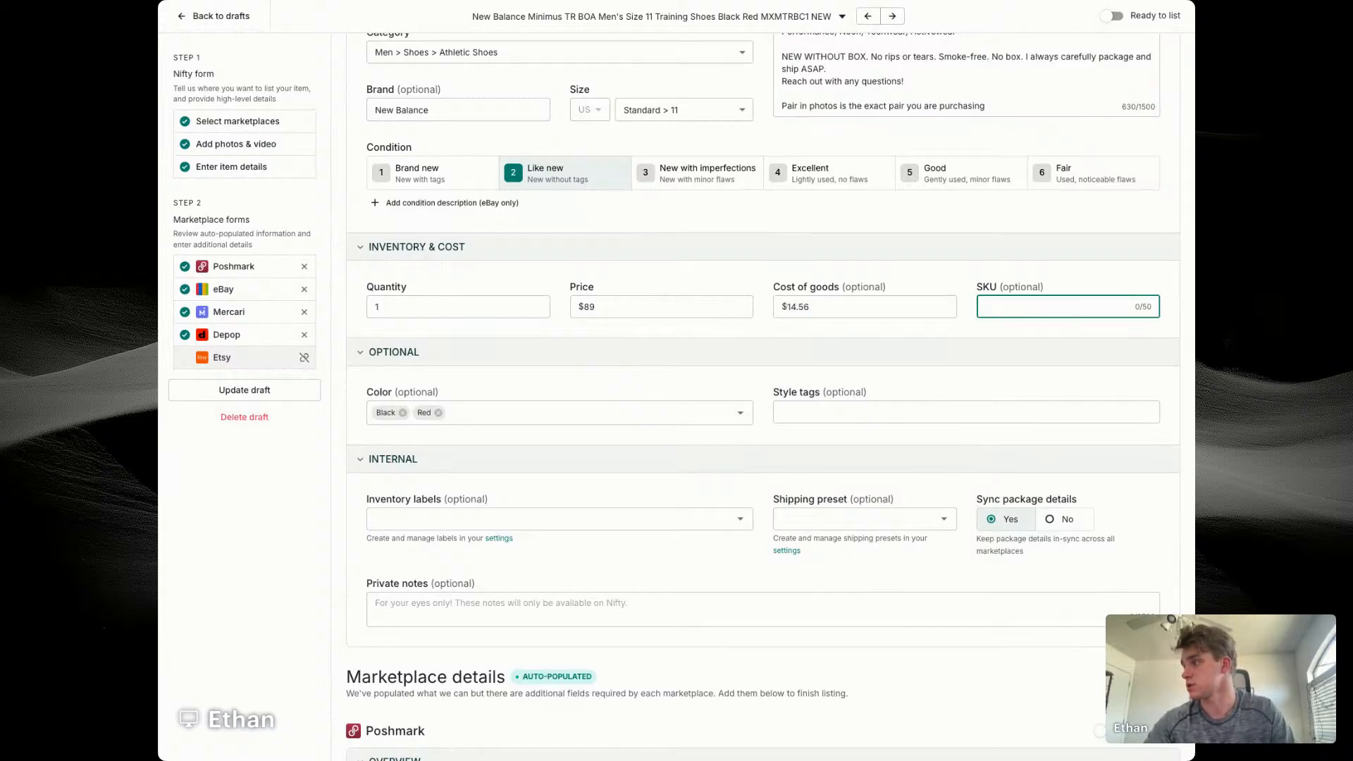
Step: Enter 7572 as the item's SKU
key("Tab")
left_click(1057, 307)
type("7")
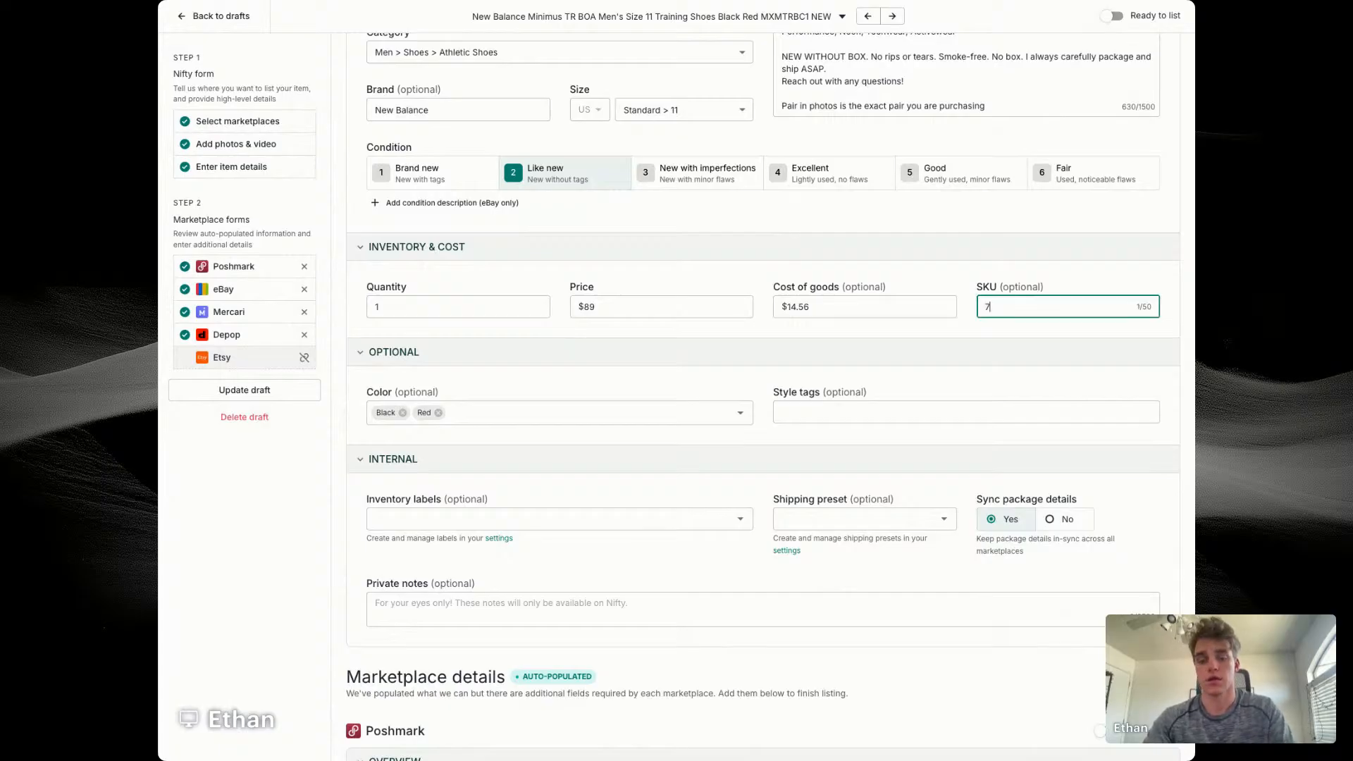
type("572")
left_click(707, 369)
scroll(707, 368, "down", 4)
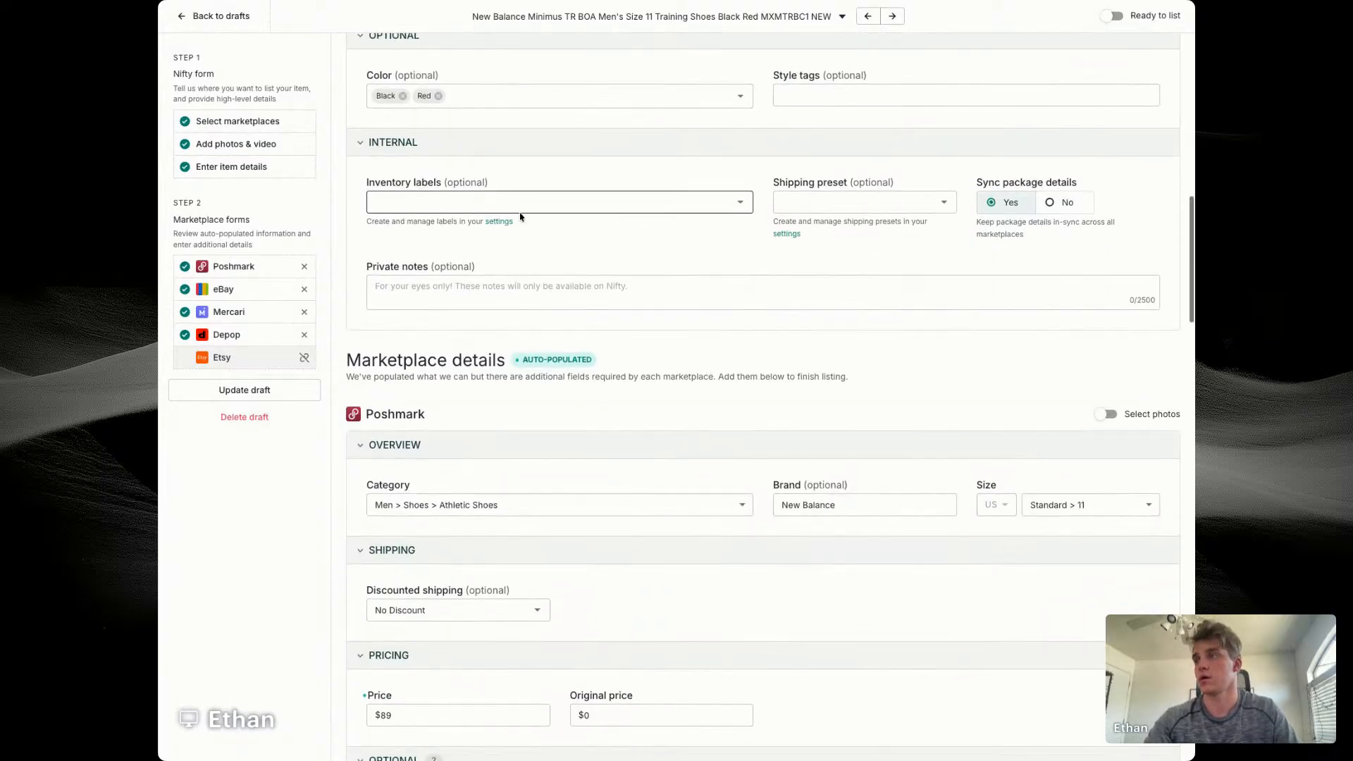
Step: Assign the training shoes' eBay listing to the Men's Shoes store category
scroll(521, 216, "down", 5)
scroll(670, 253, "down", 4)
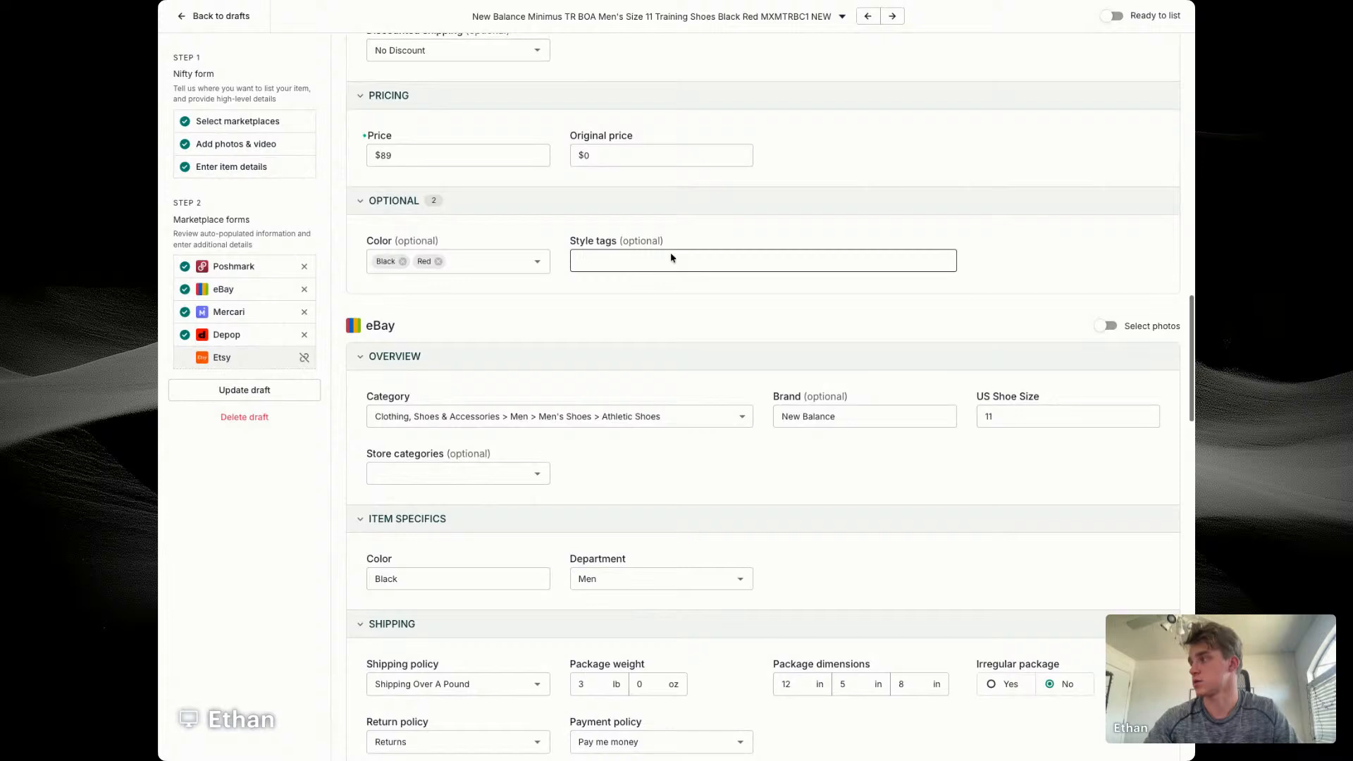
scroll(683, 252, "up", 3)
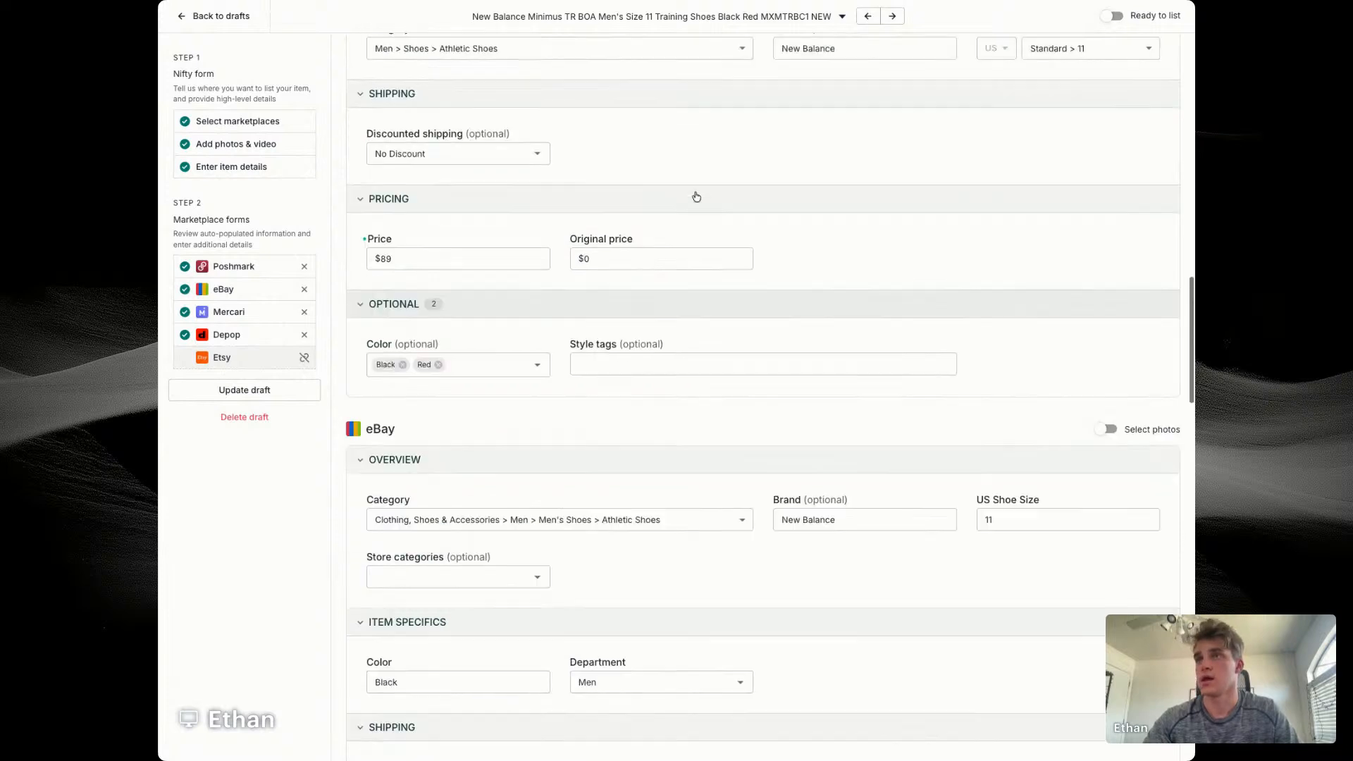
scroll(480, 347, "down", 5)
left_click(455, 305)
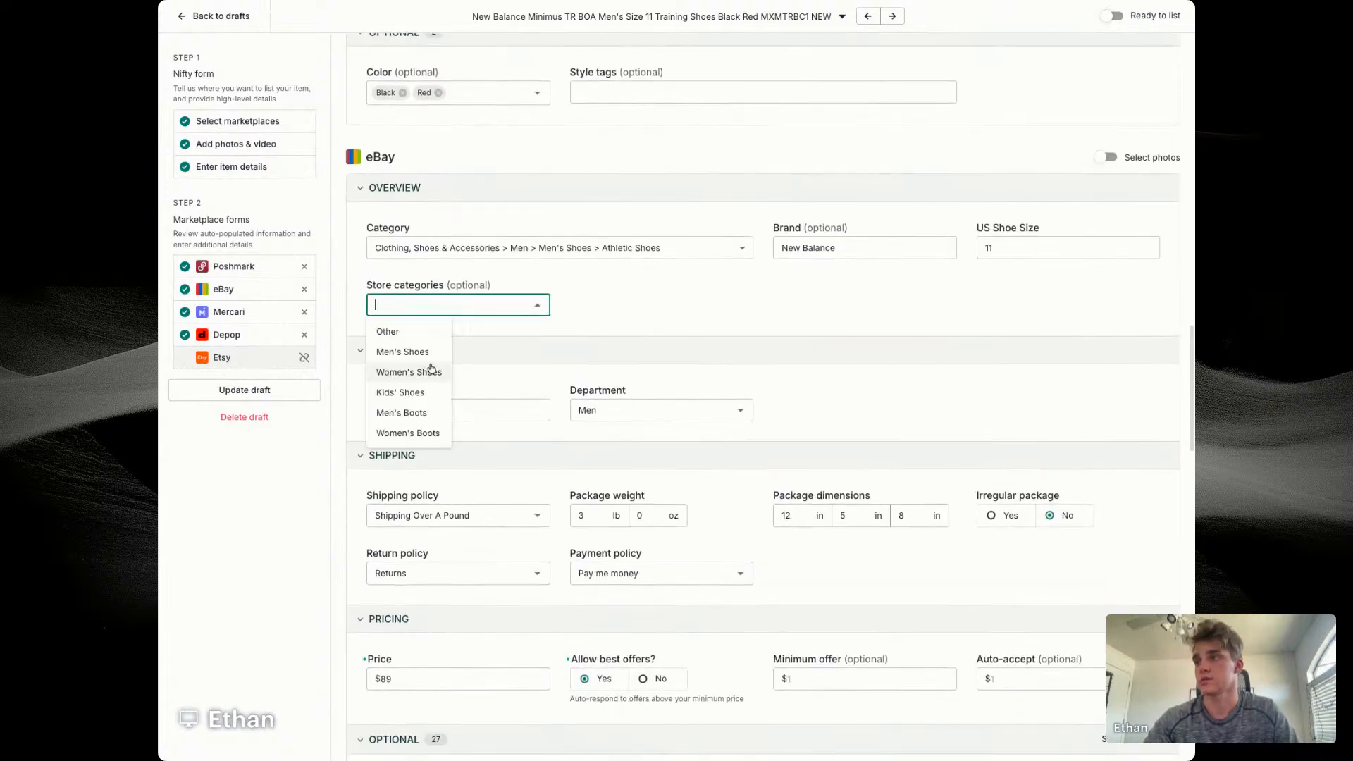
left_click(405, 351)
Step: Set the eBay minimum offer to $50 and the auto-accept amount to $75
scroll(648, 305, "down", 5)
type("50")
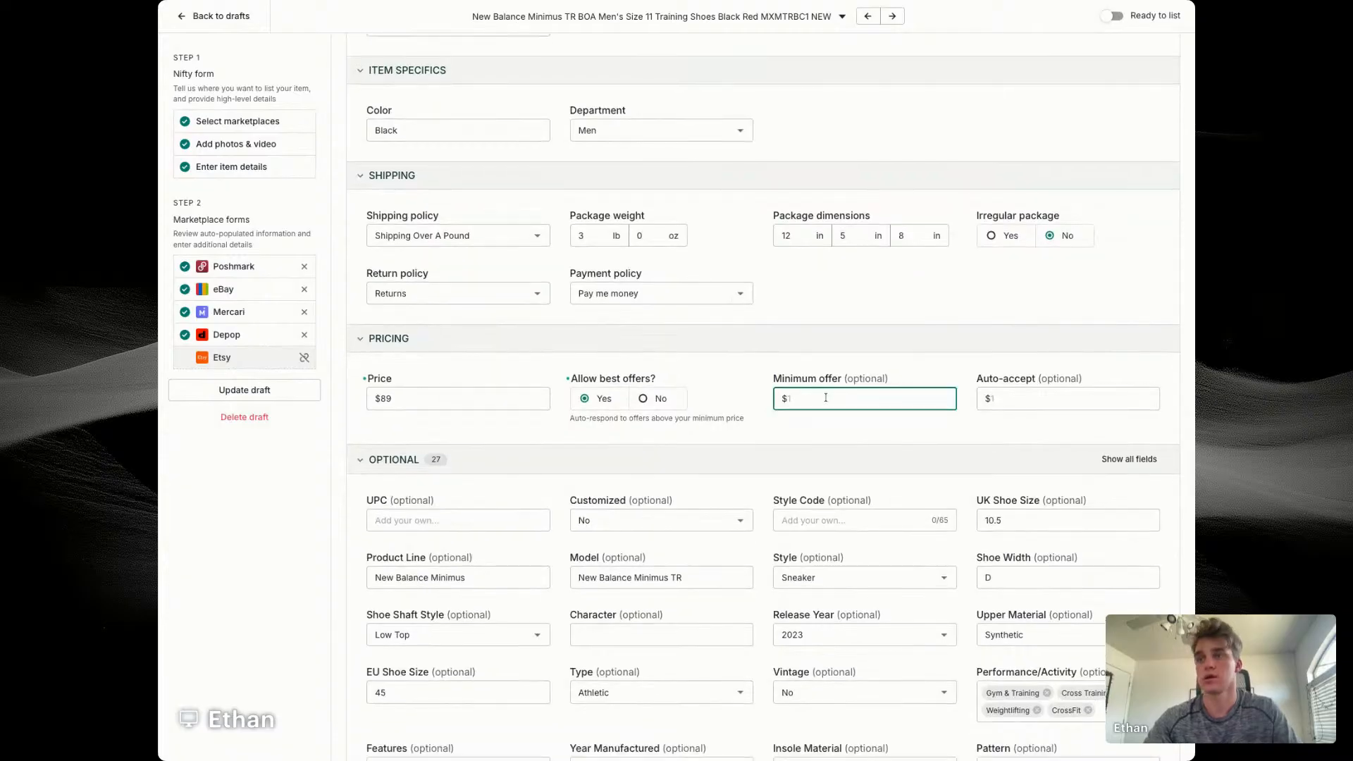
key("Tab")
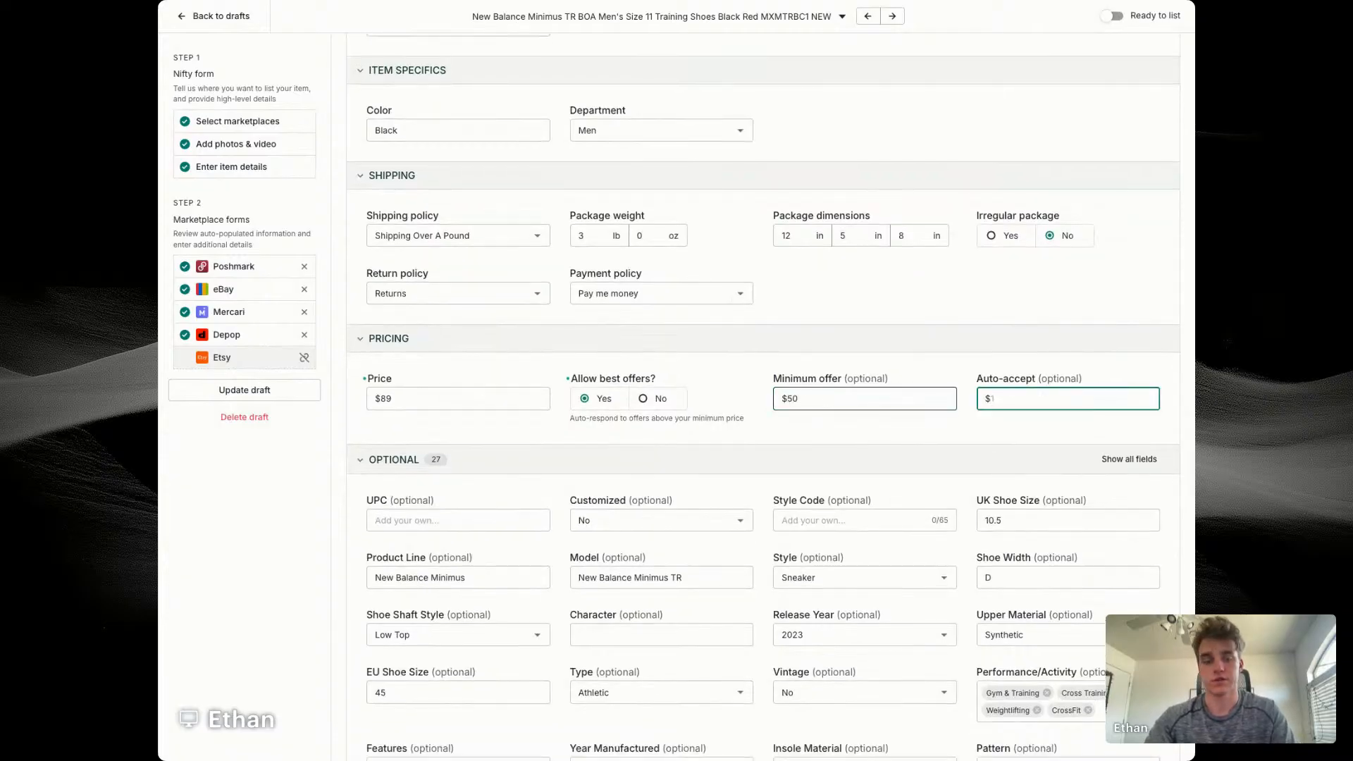
type("75")
left_click(810, 293)
Step: Enter MXMTRBC1 as the style code in the eBay optional details
scroll(830, 294, "down", 2)
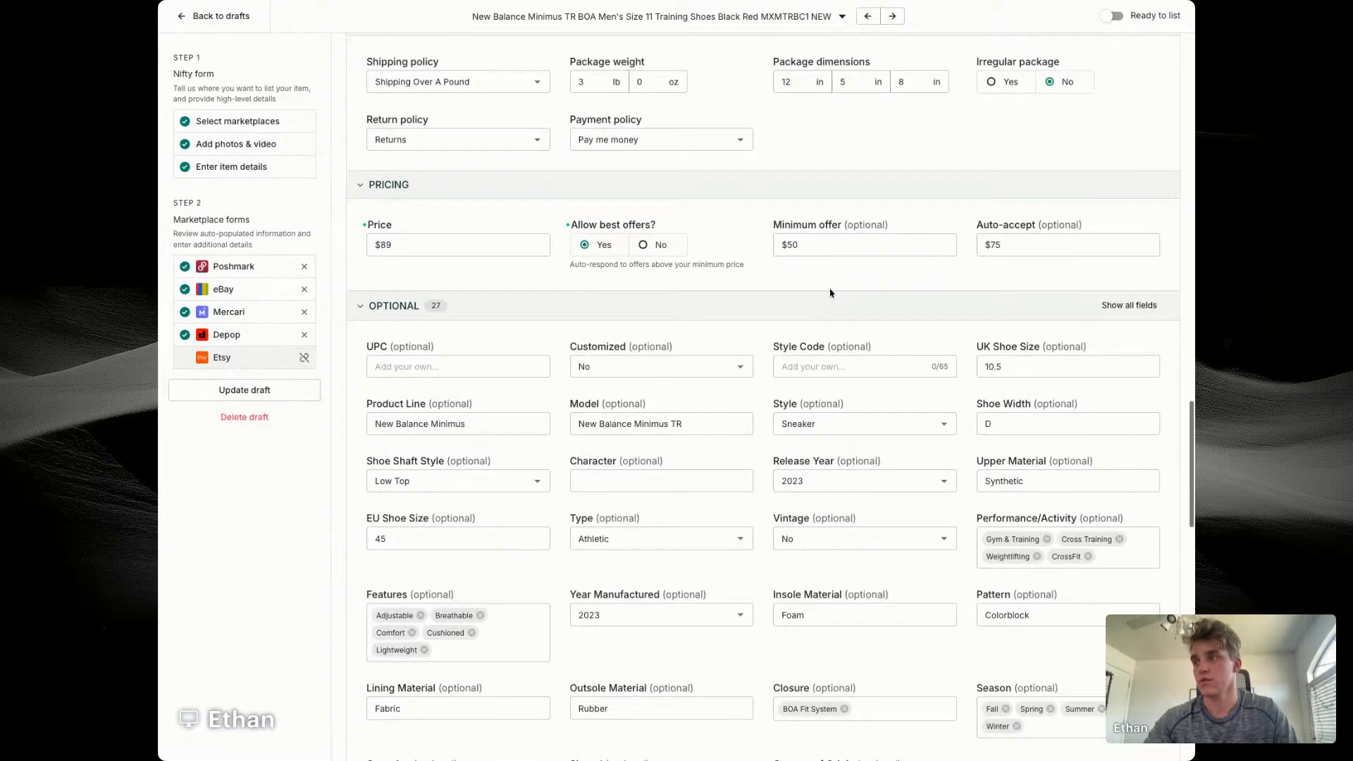
left_click(846, 359)
type("MXMTRBC1")
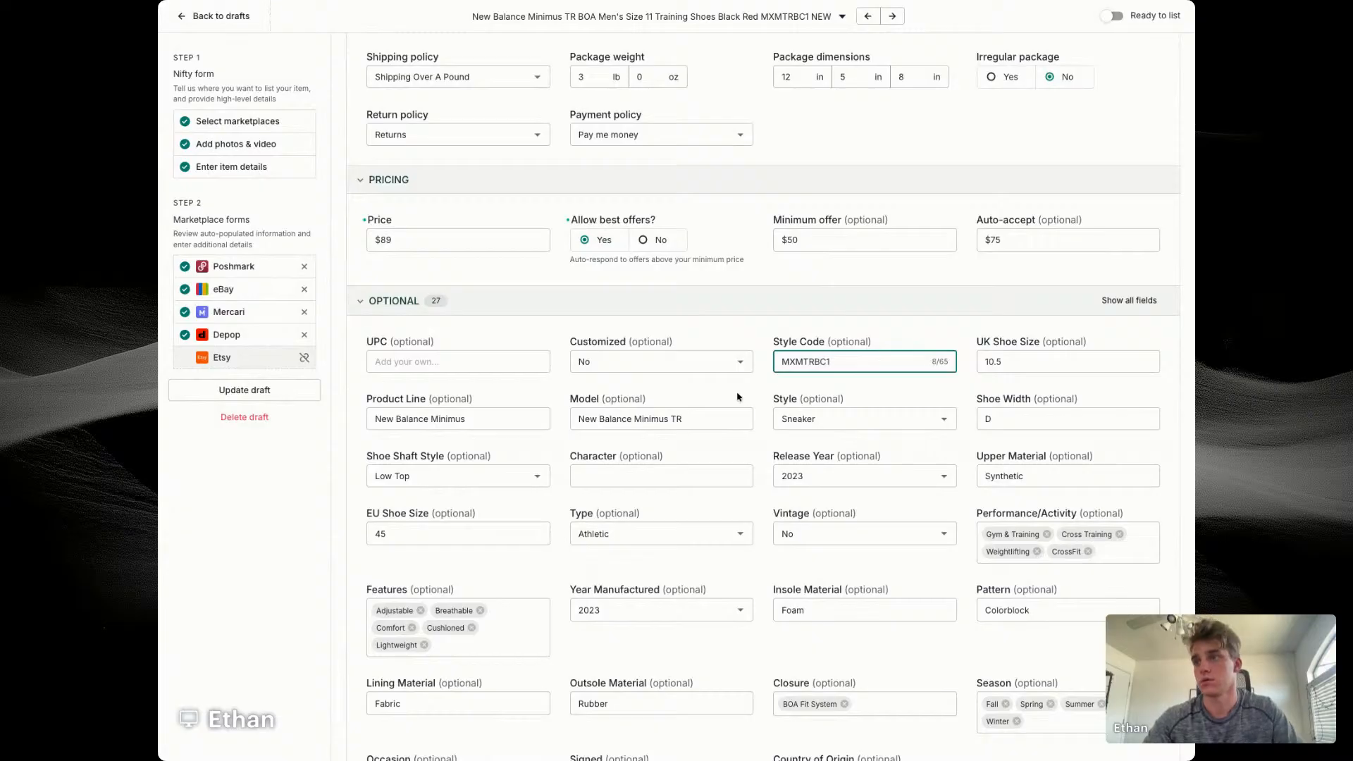
scroll(737, 396, "down", 8)
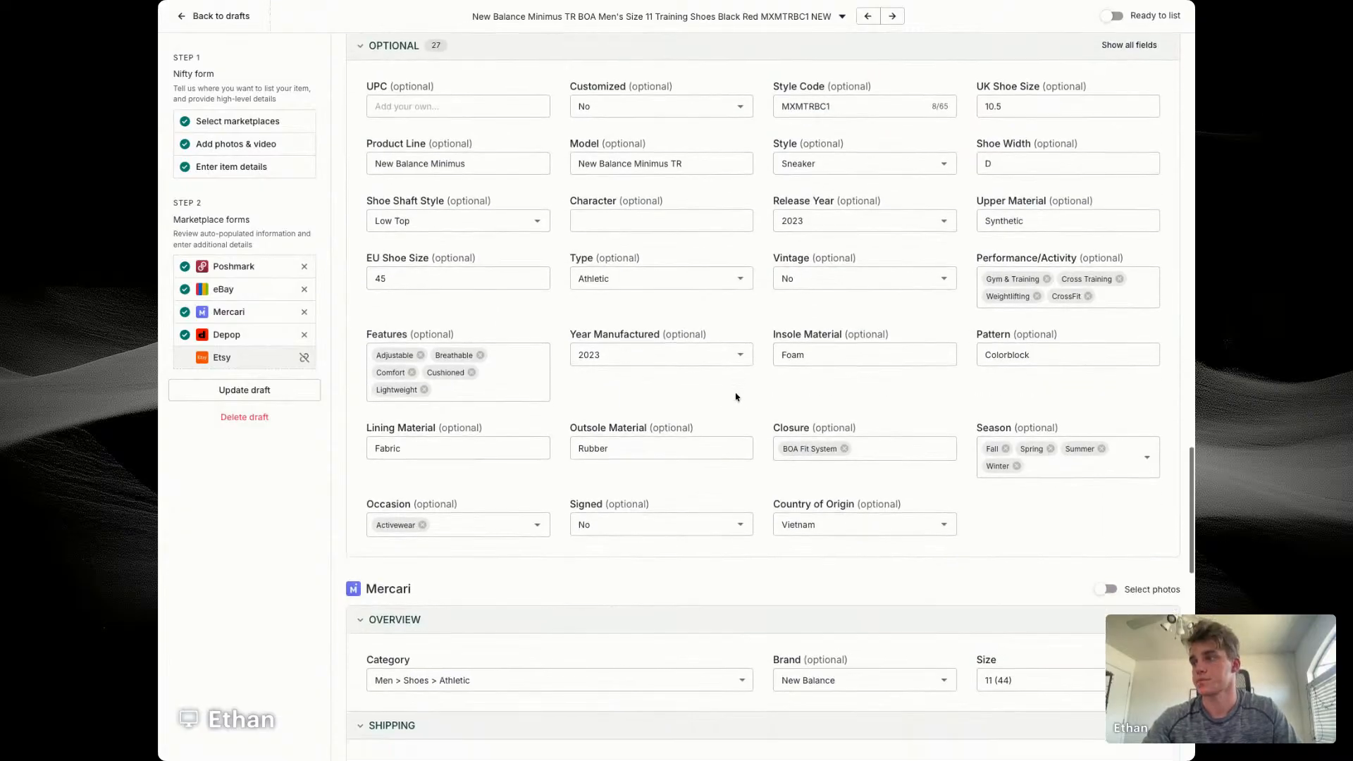
Step: Enable separate photo selection for Depop and include the second of the leftover photos
scroll(933, 434, "down", 4)
left_click(1104, 474)
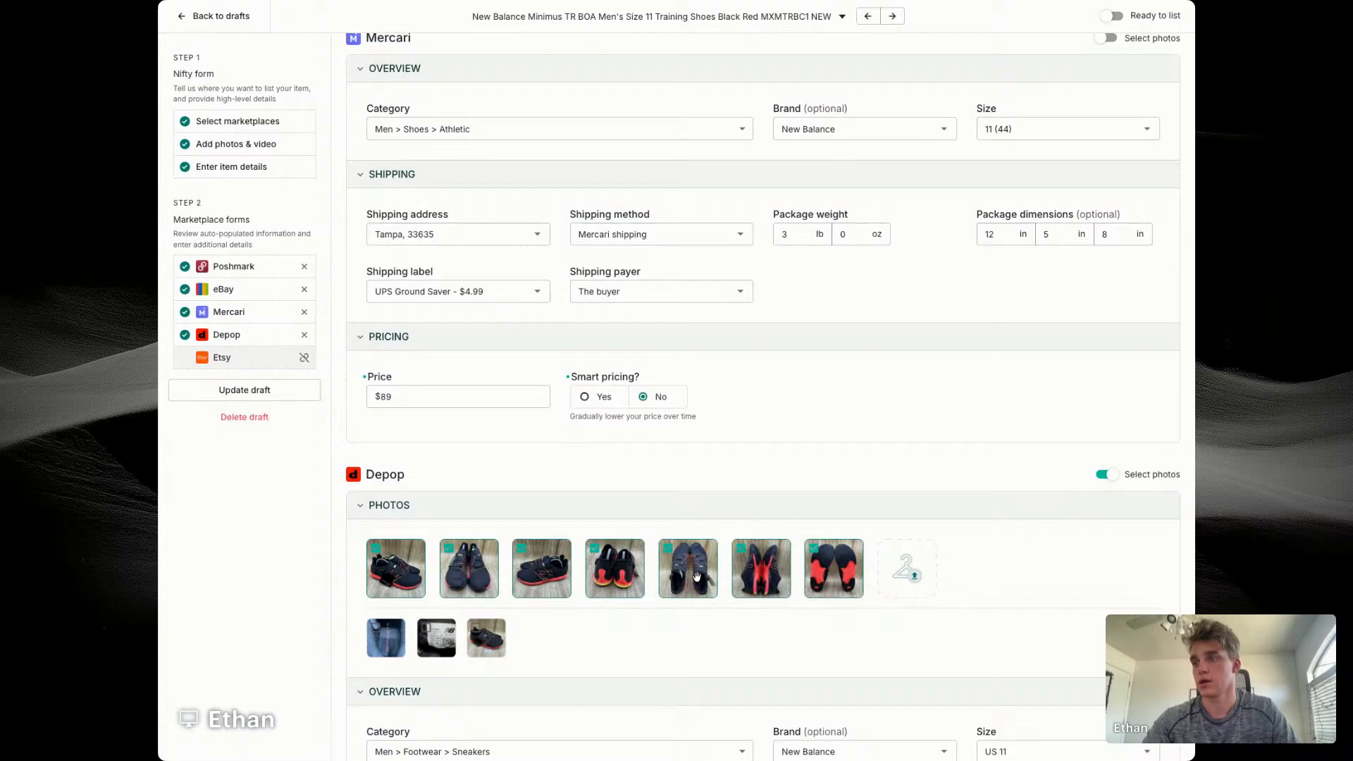
left_click(438, 636)
Step: Save the draft, mark it as ready to list, and open the previous draft
left_click(293, 390)
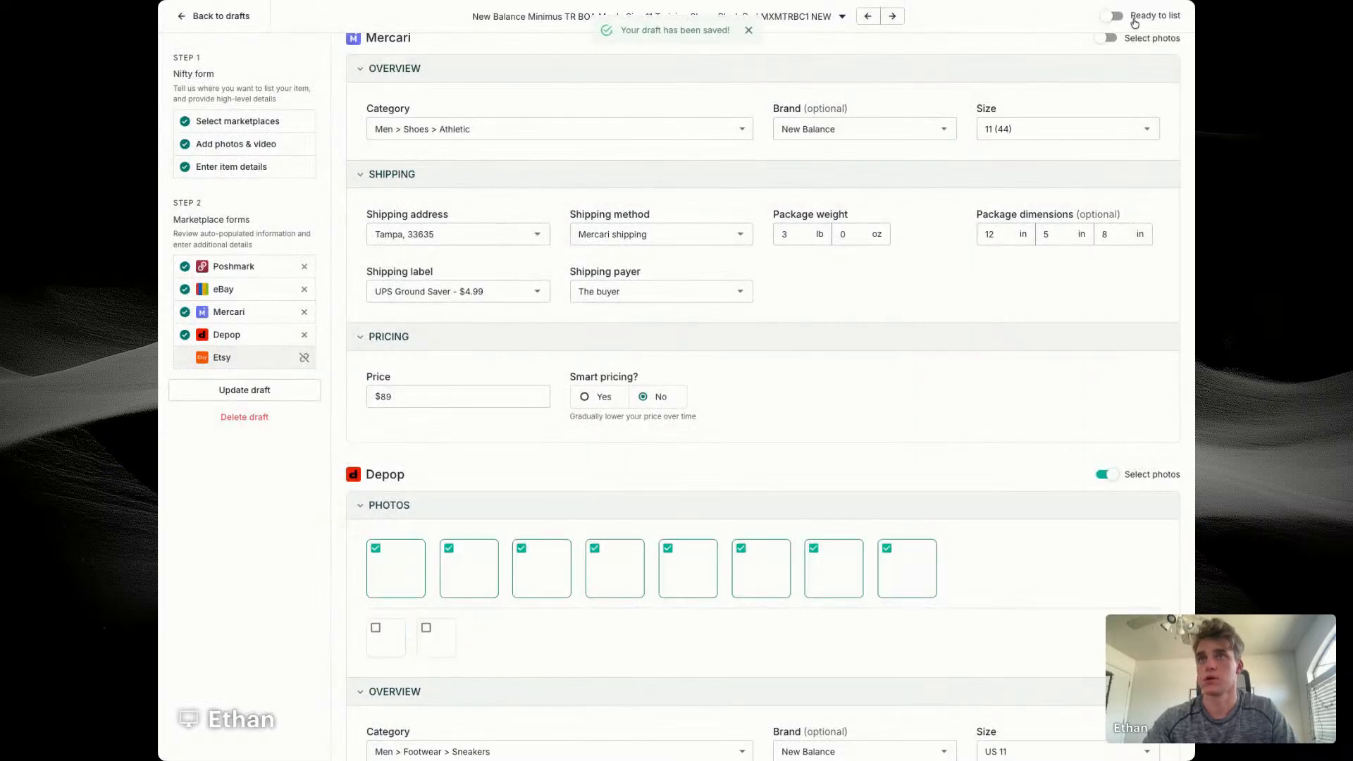
left_click(1130, 19)
left_click(867, 15)
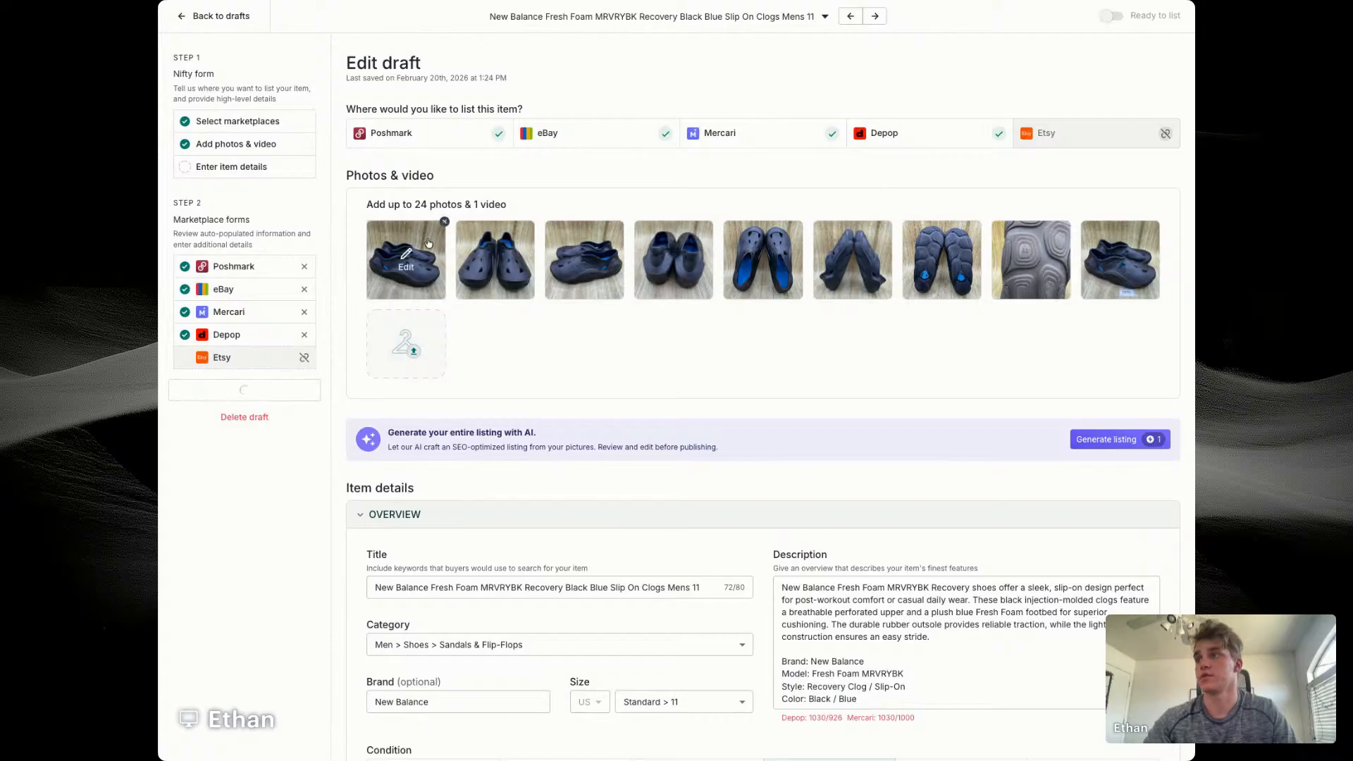
Step: Examine the first photo of the New Balance clogs enlarged, leaving it unedited
left_click(396, 236)
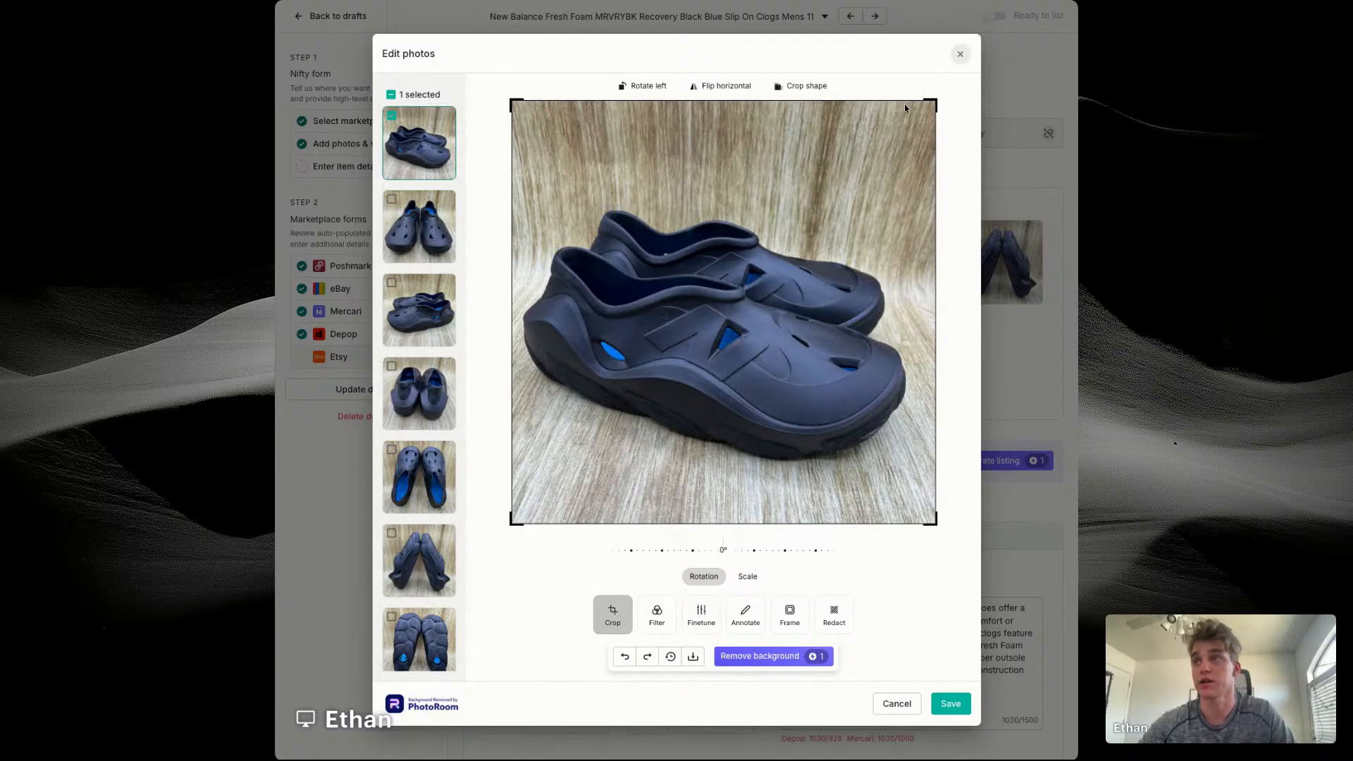
left_click(960, 53)
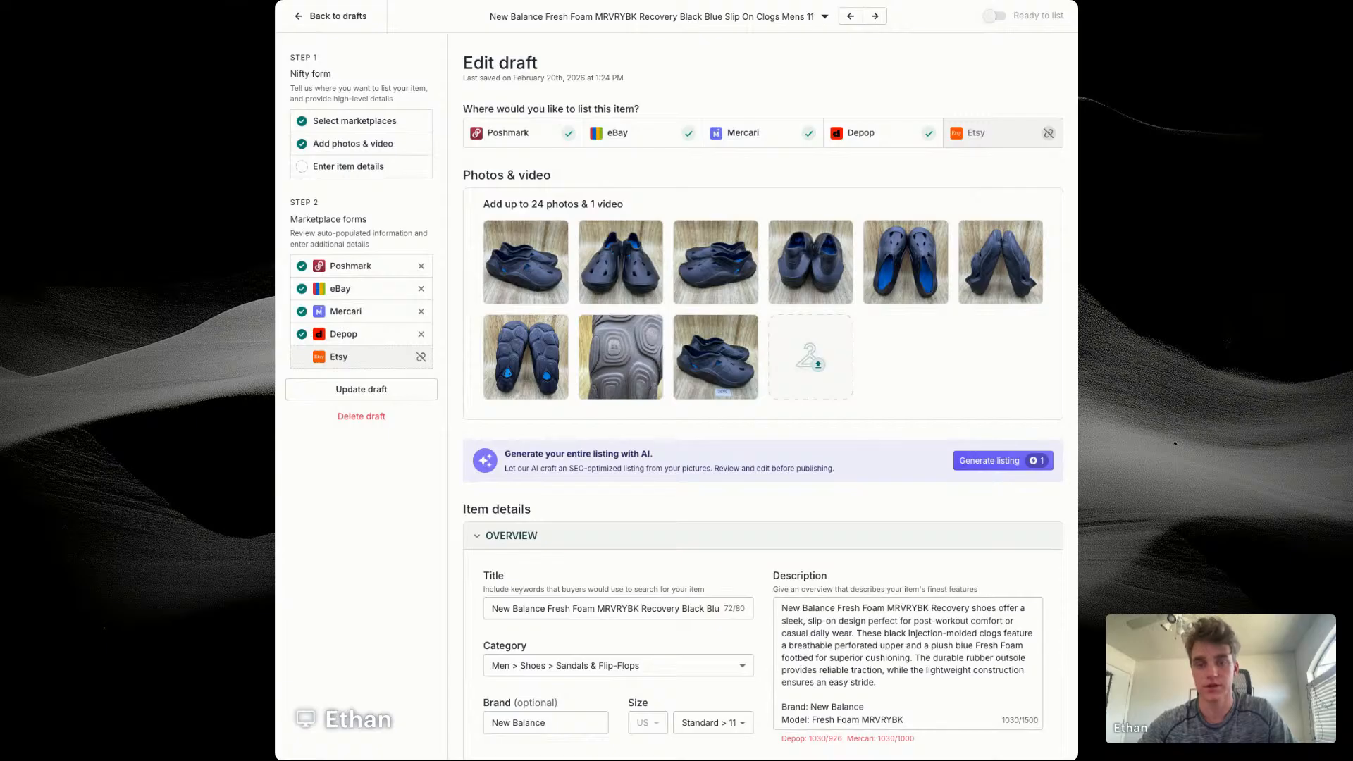
Step: Replace the item title with "New Balance Fresh Foam X RCVRY Men's Size 11 Black"
triple_click(584, 608)
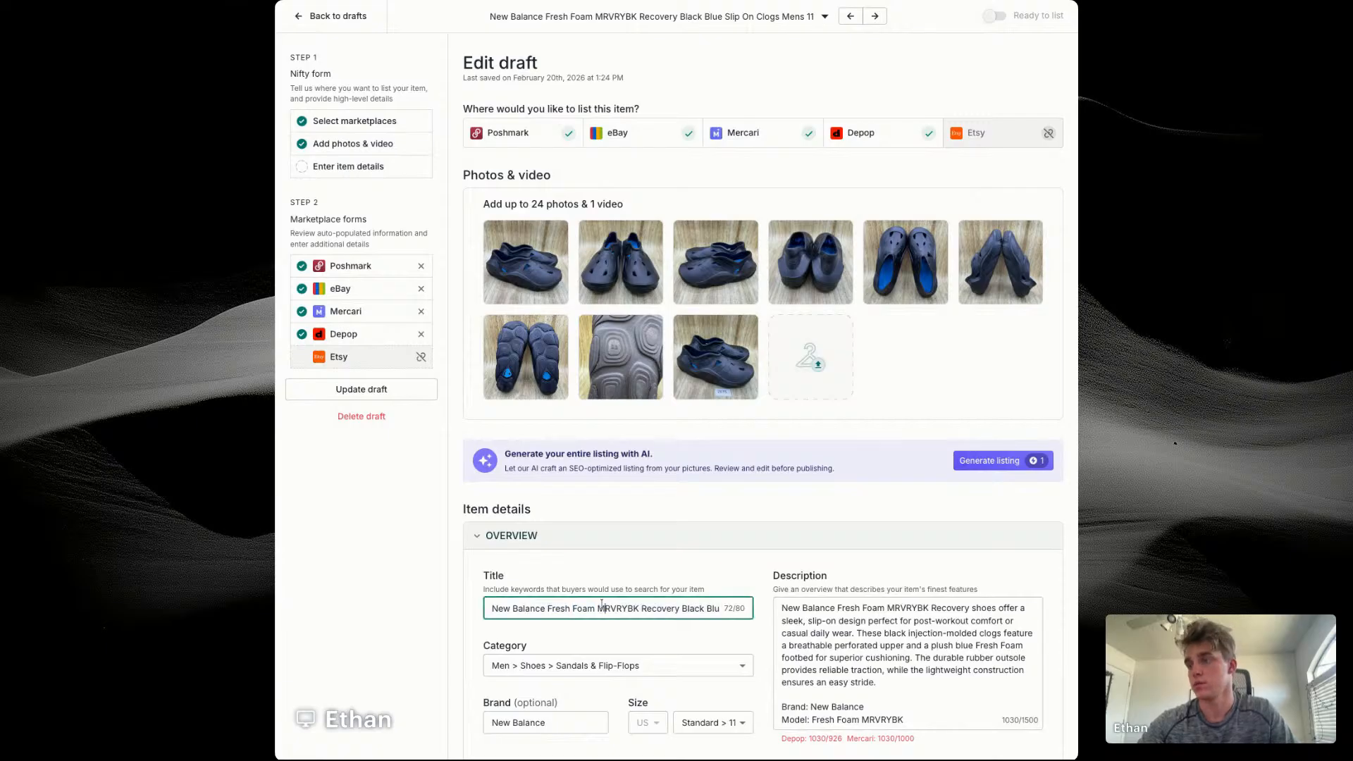
double_click(660, 608)
key("ctrl+a")
type("New Balance Fresh Foam X RCVRY")
type("Me")
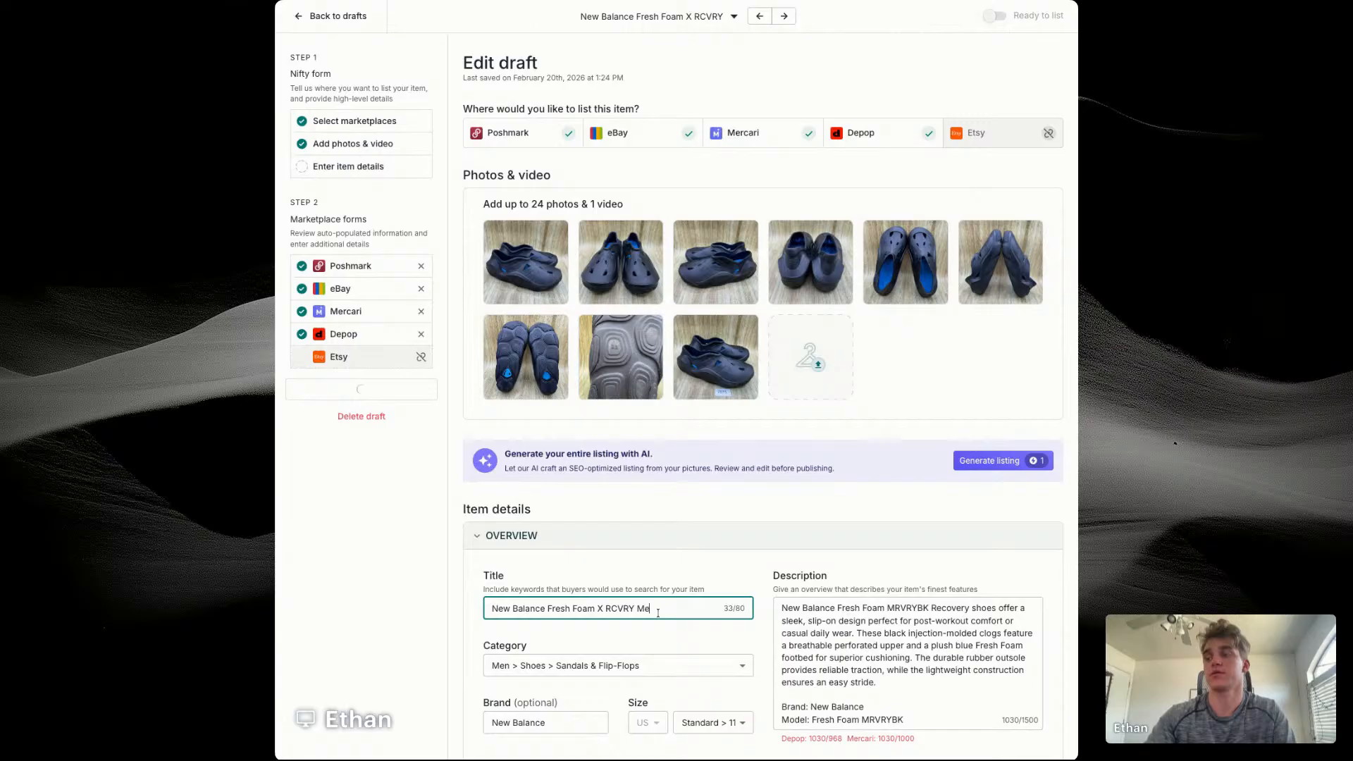
type("n's Size 11")
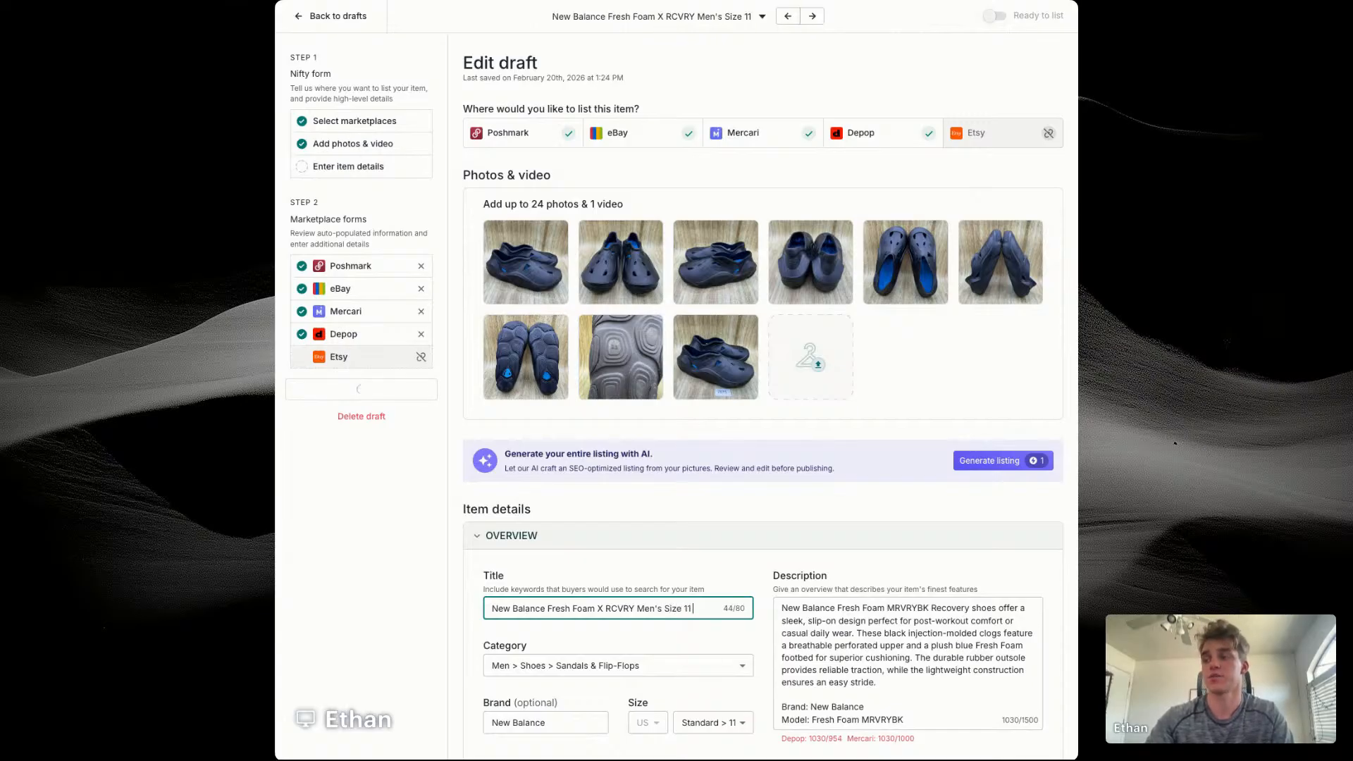
type(" Black Shoes Reco")
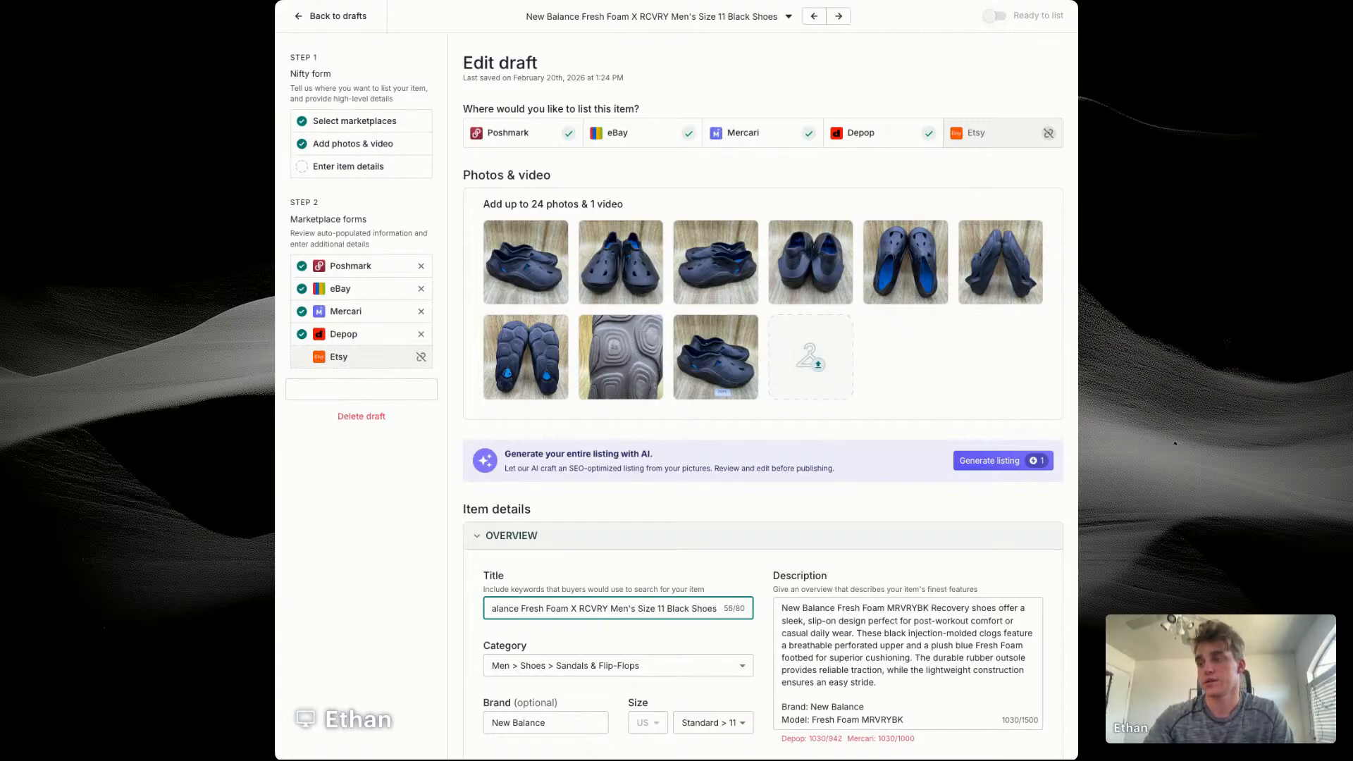
Step: Extend the item title with "Shoes Recovery Slip On Rubber"
key("BackSpace")
key("BackSpace")
type("cove")
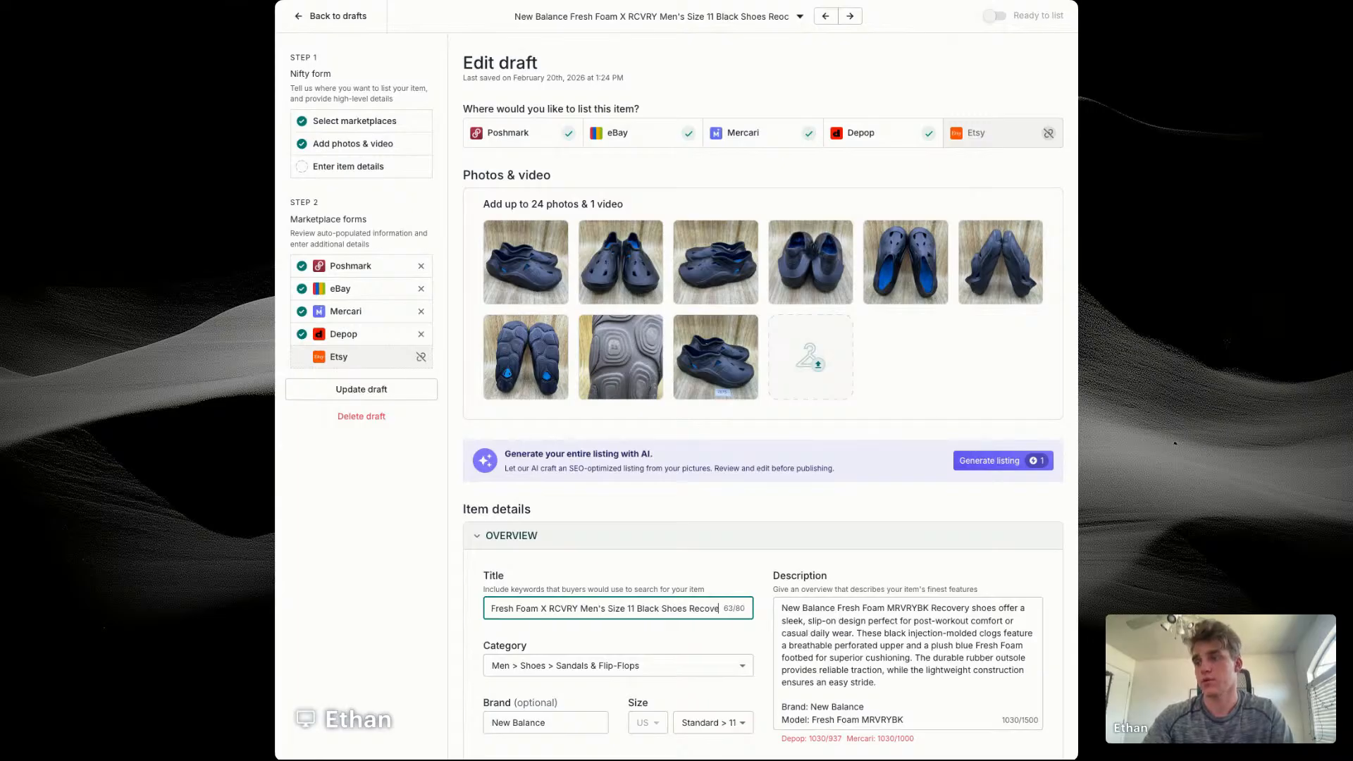
type("ry Shoes")
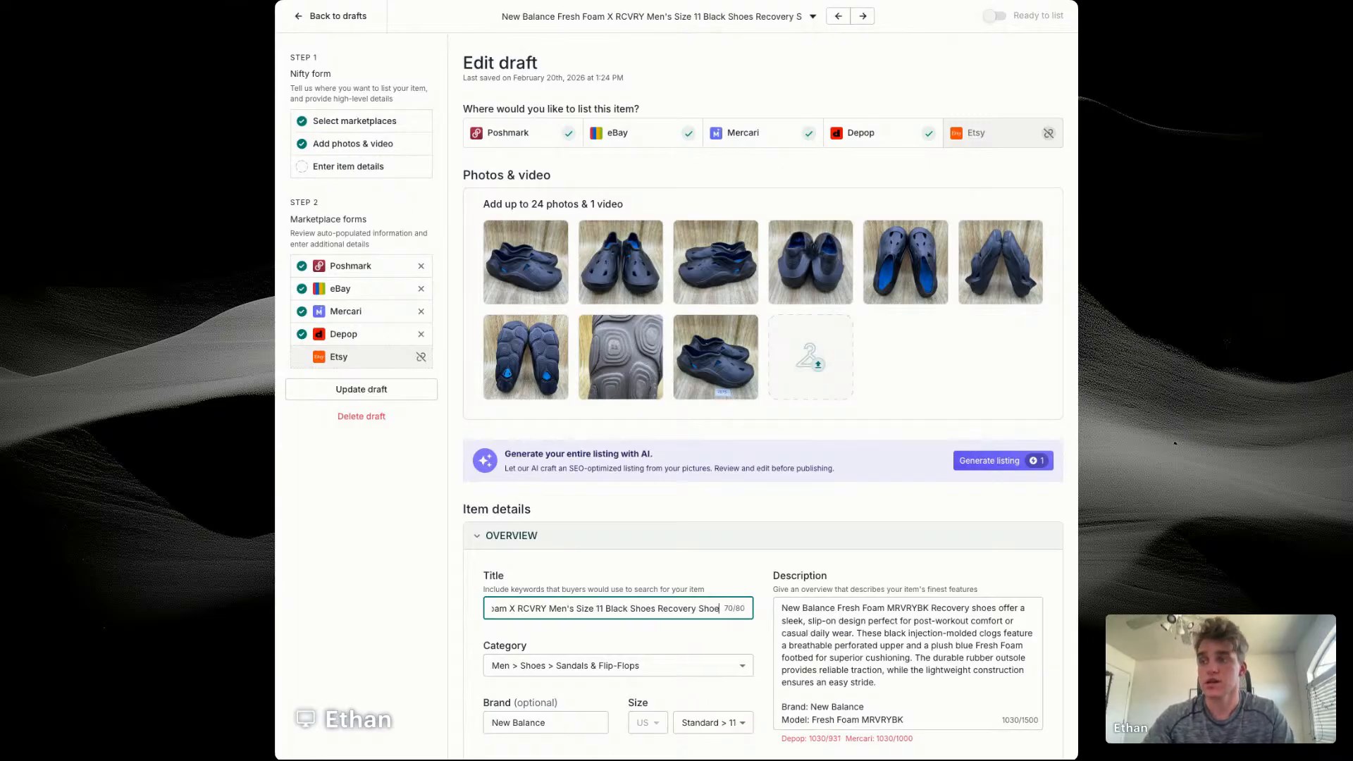
key("BackSpace")
key("BackSpace")
key("BackSpace")
key("BackSpace")
key("BackSpace")
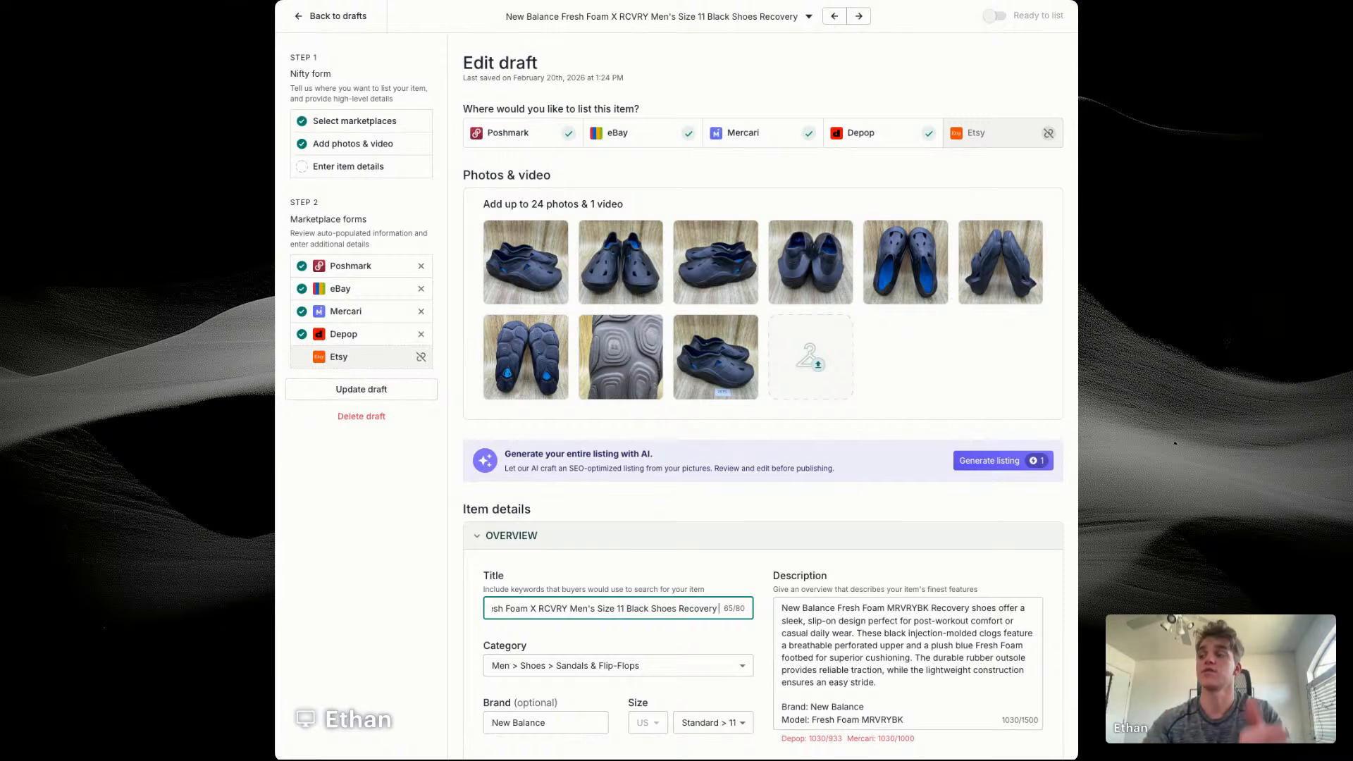
type("Sl")
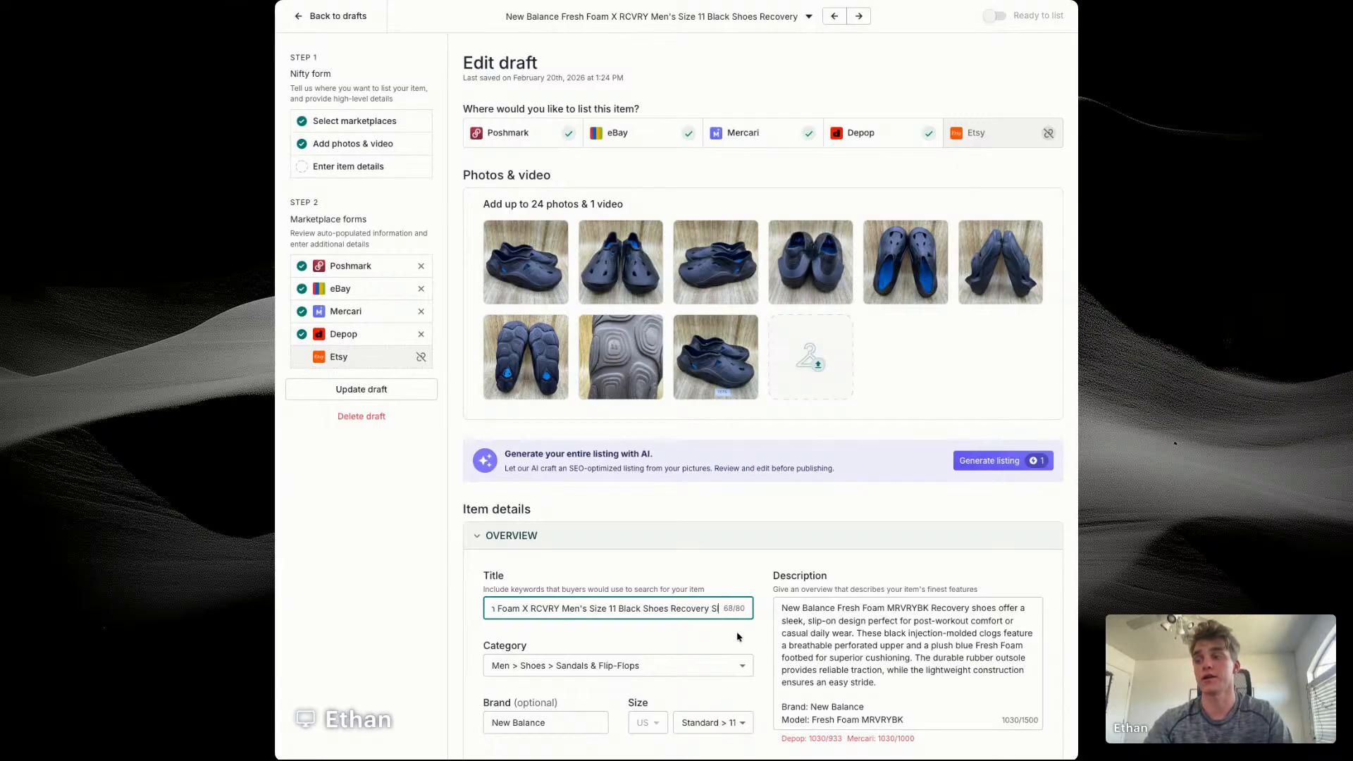
type("ip On Ru")
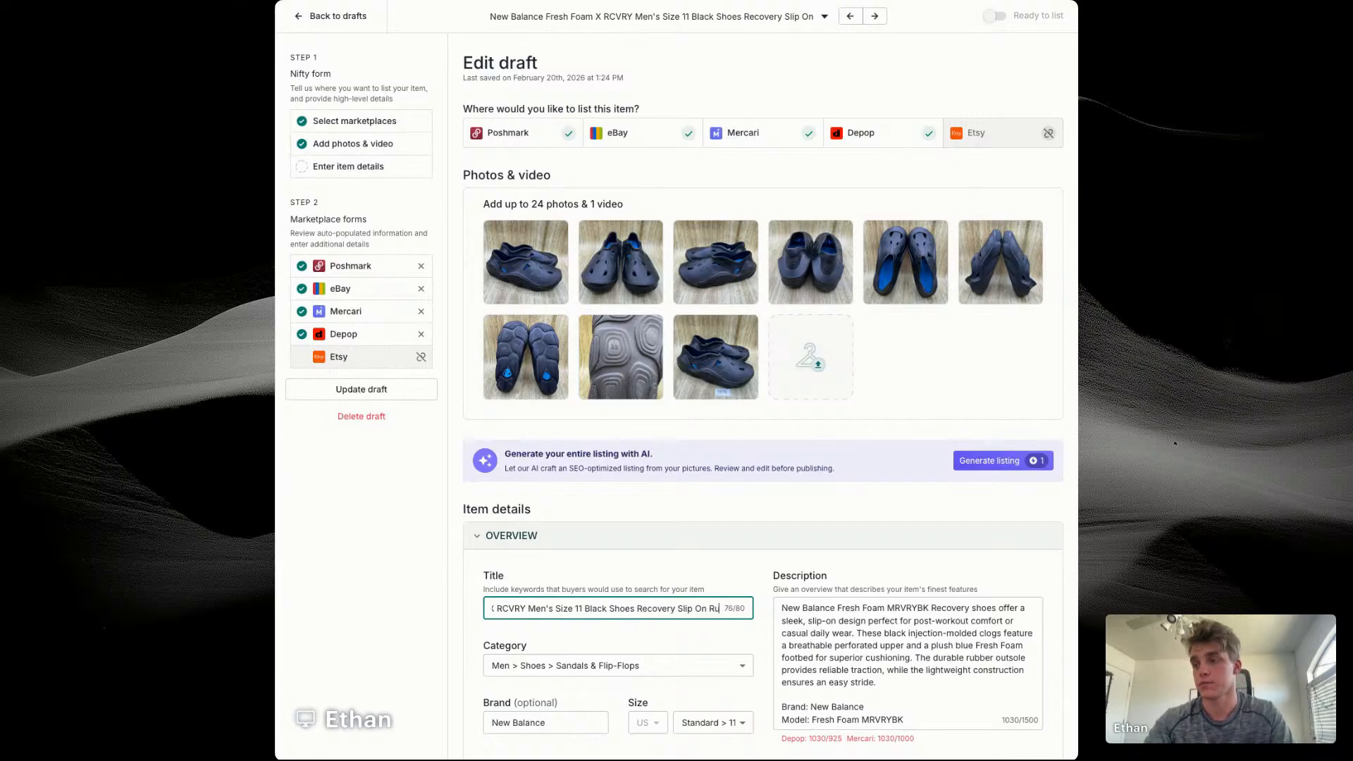
type("bber")
Step: Replace the description's opening paragraph with a copy of the full item title
triple_click(846, 617)
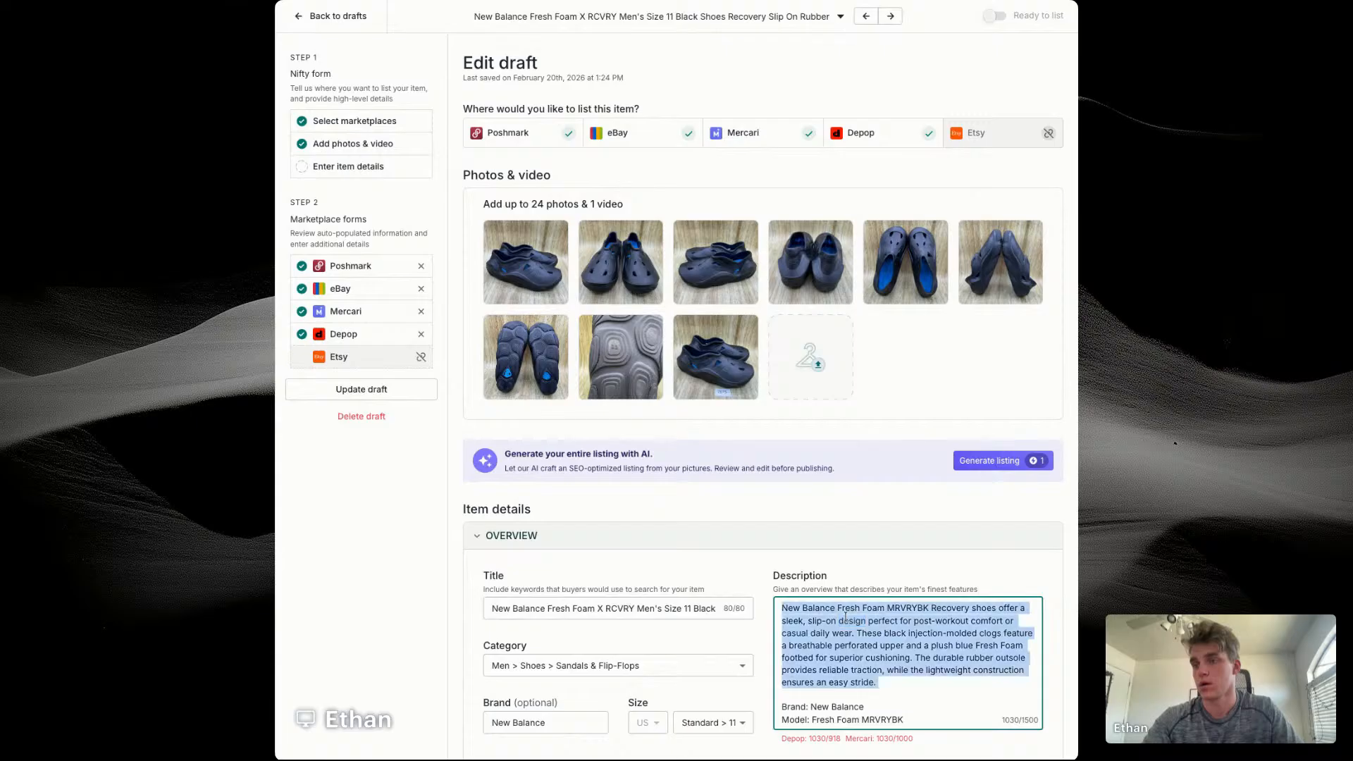
type("New Balance Fresh Foam X RCVRY Men's Size 11 Black Shoes Recovery Slip On Rubber")
Step: Set the clogs' price to $69 and the cost of goods to $14.56
scroll(739, 634, "down", 3)
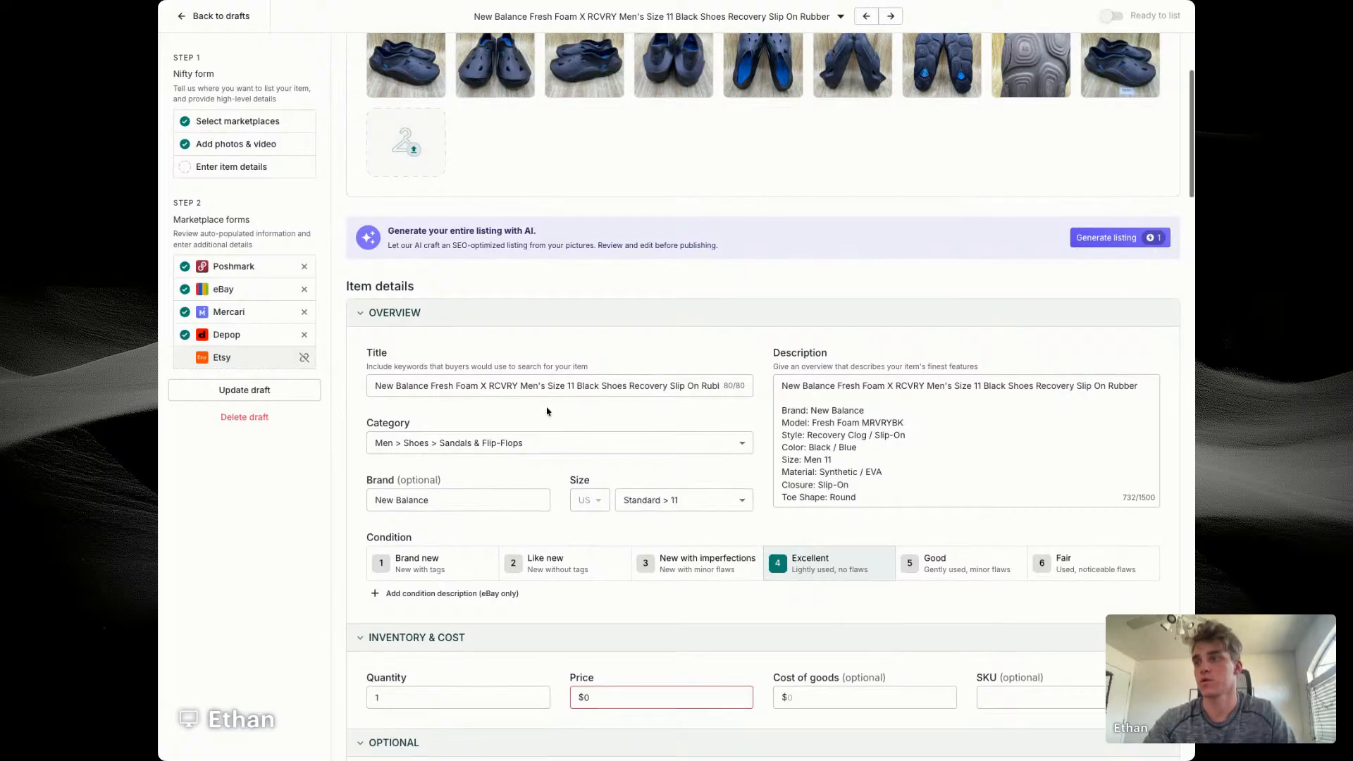
scroll(550, 416, "down", 2)
left_click(633, 574)
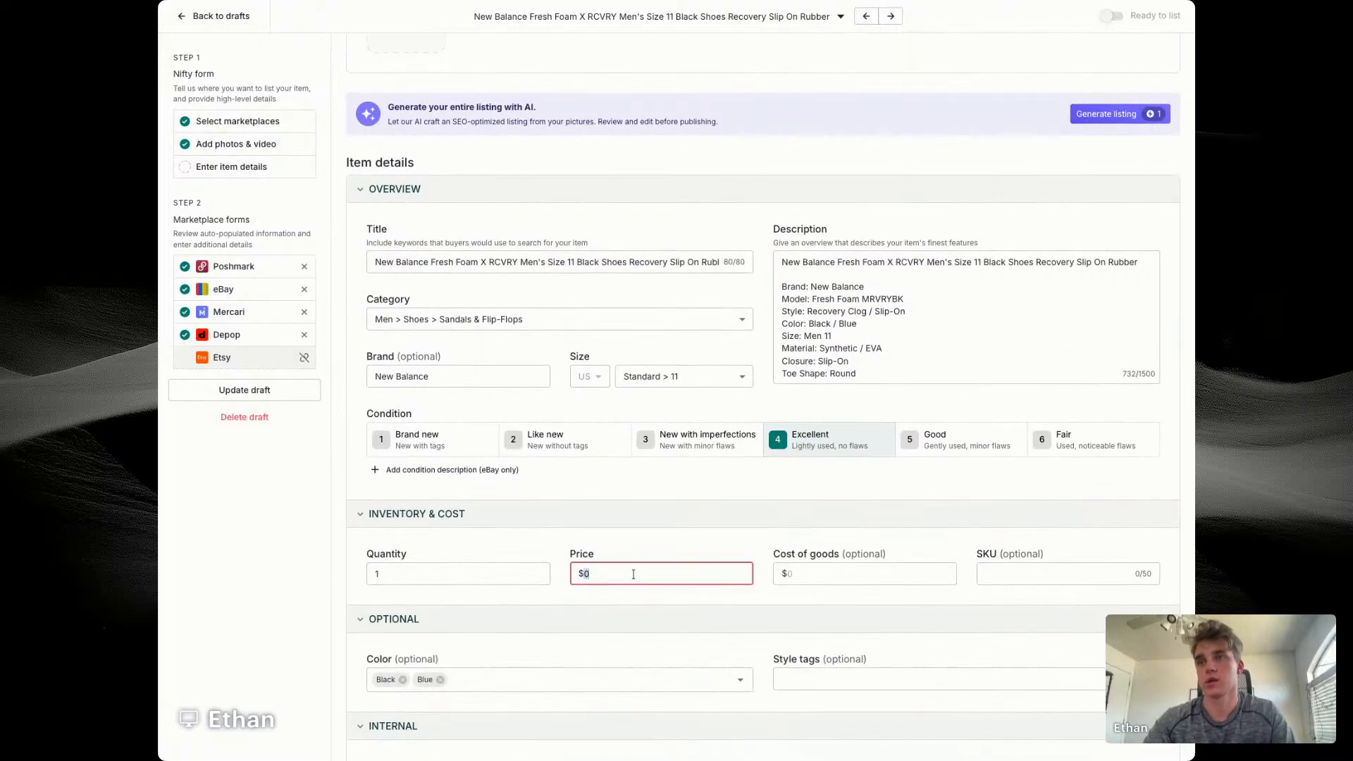
type("69")
key("Tab")
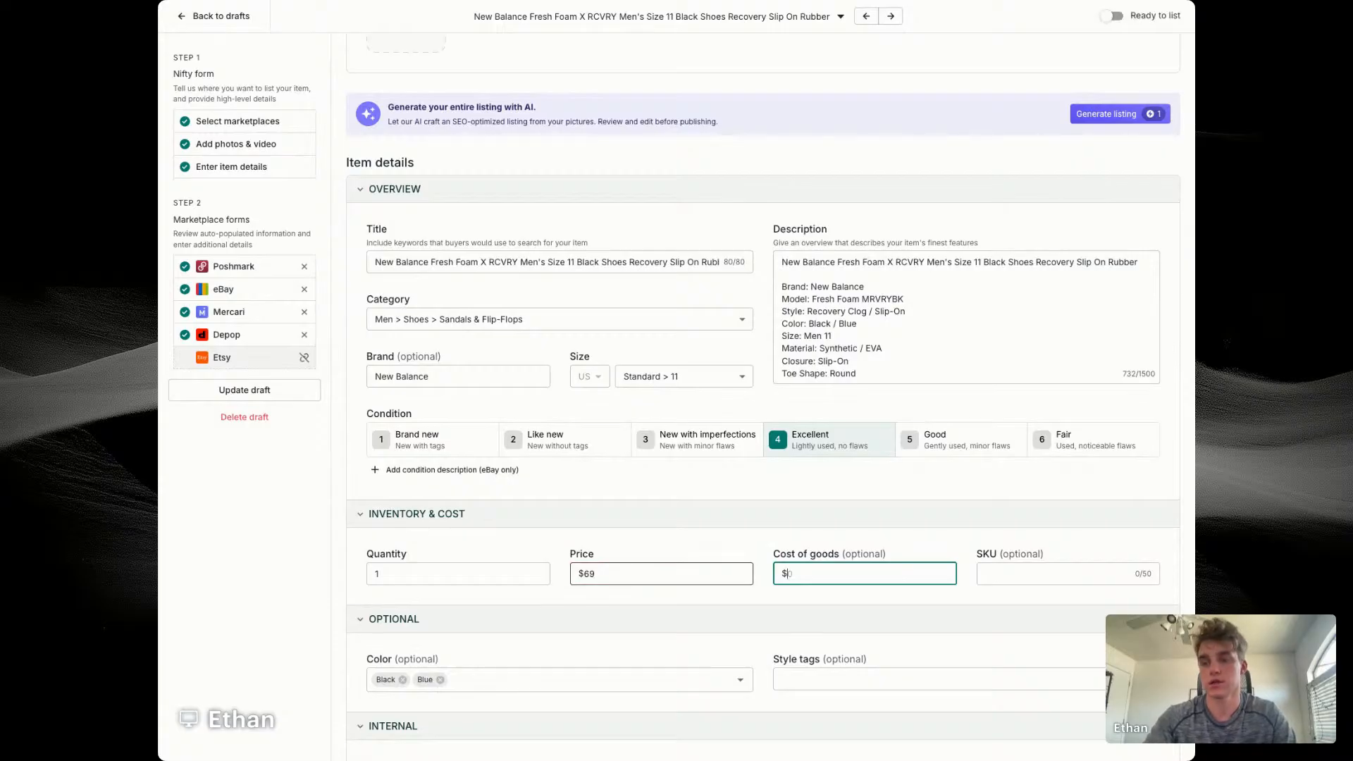
key("Tab")
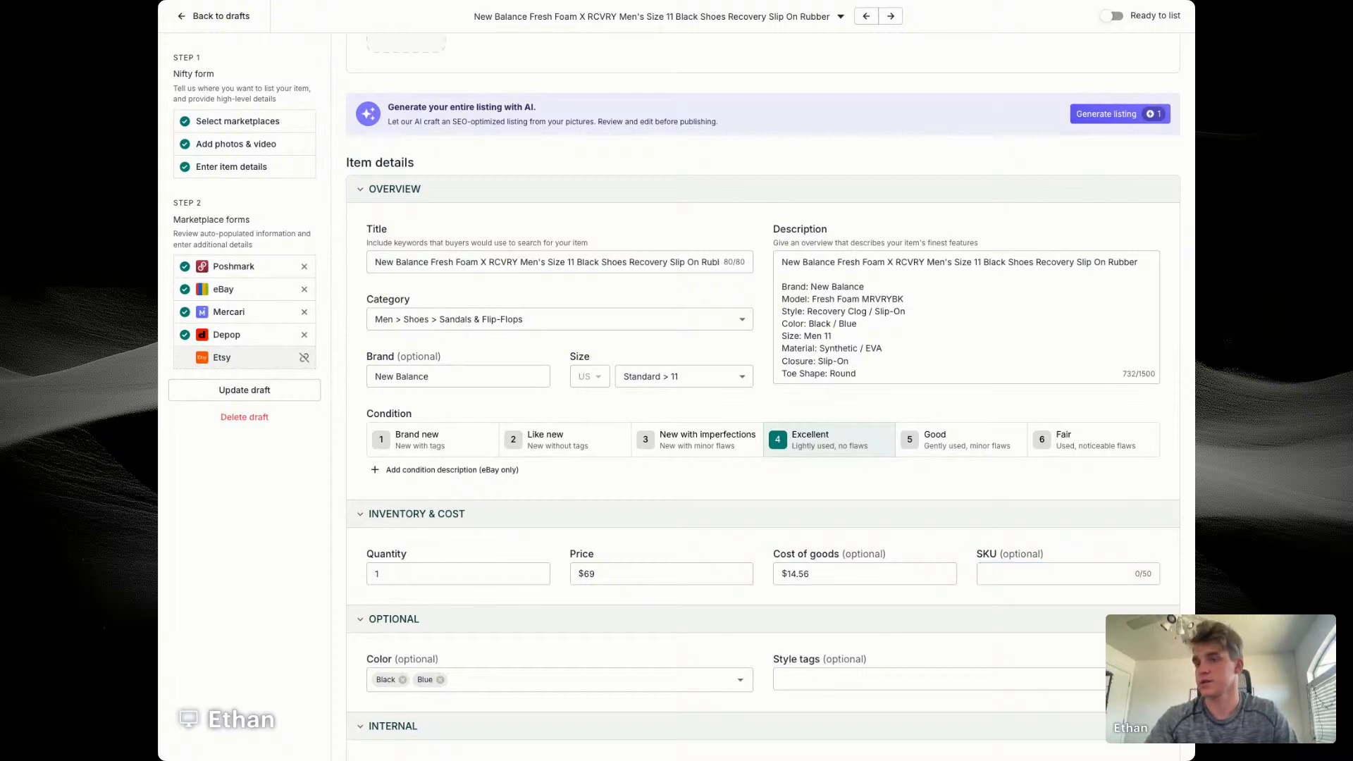
Step: Enter 7675 as the SKU and remove Blue from the item's colors
type("7675")
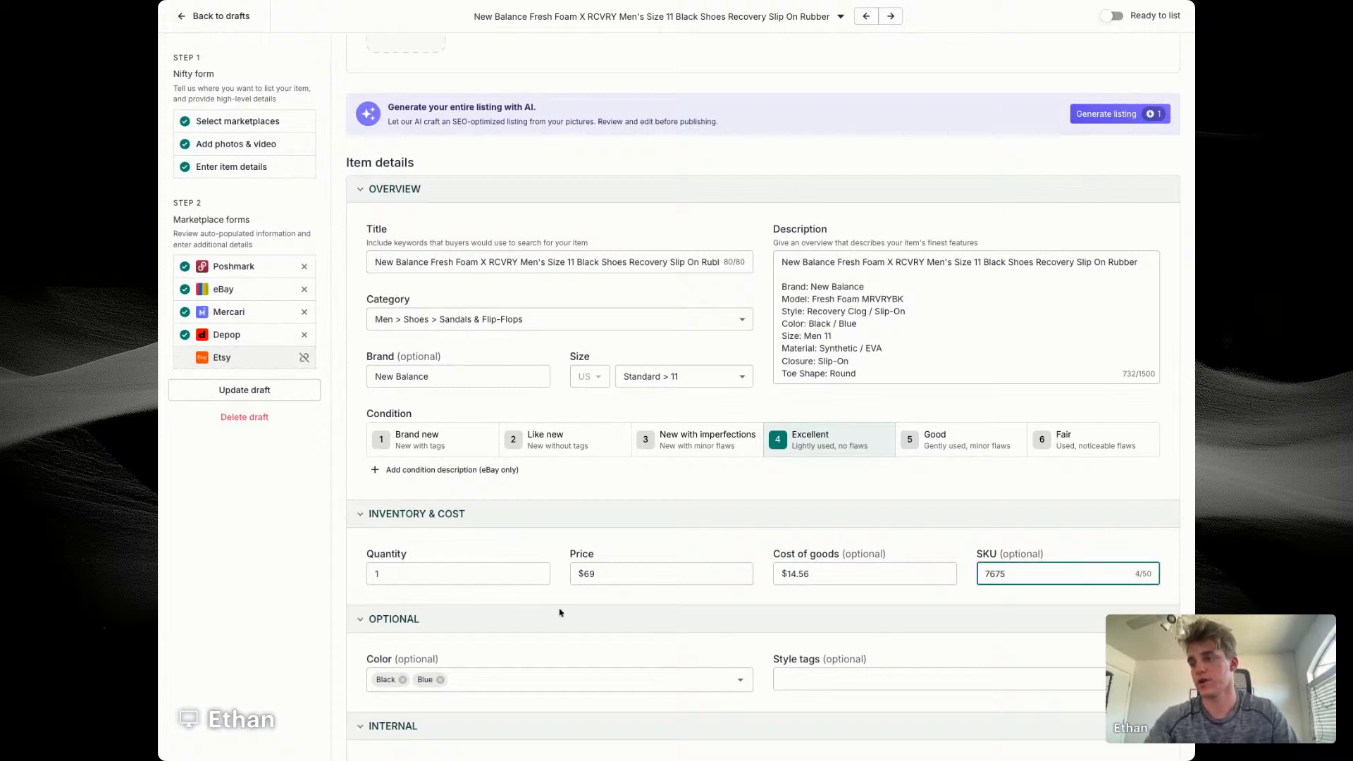
scroll(560, 612, "down", 6)
left_click(440, 248)
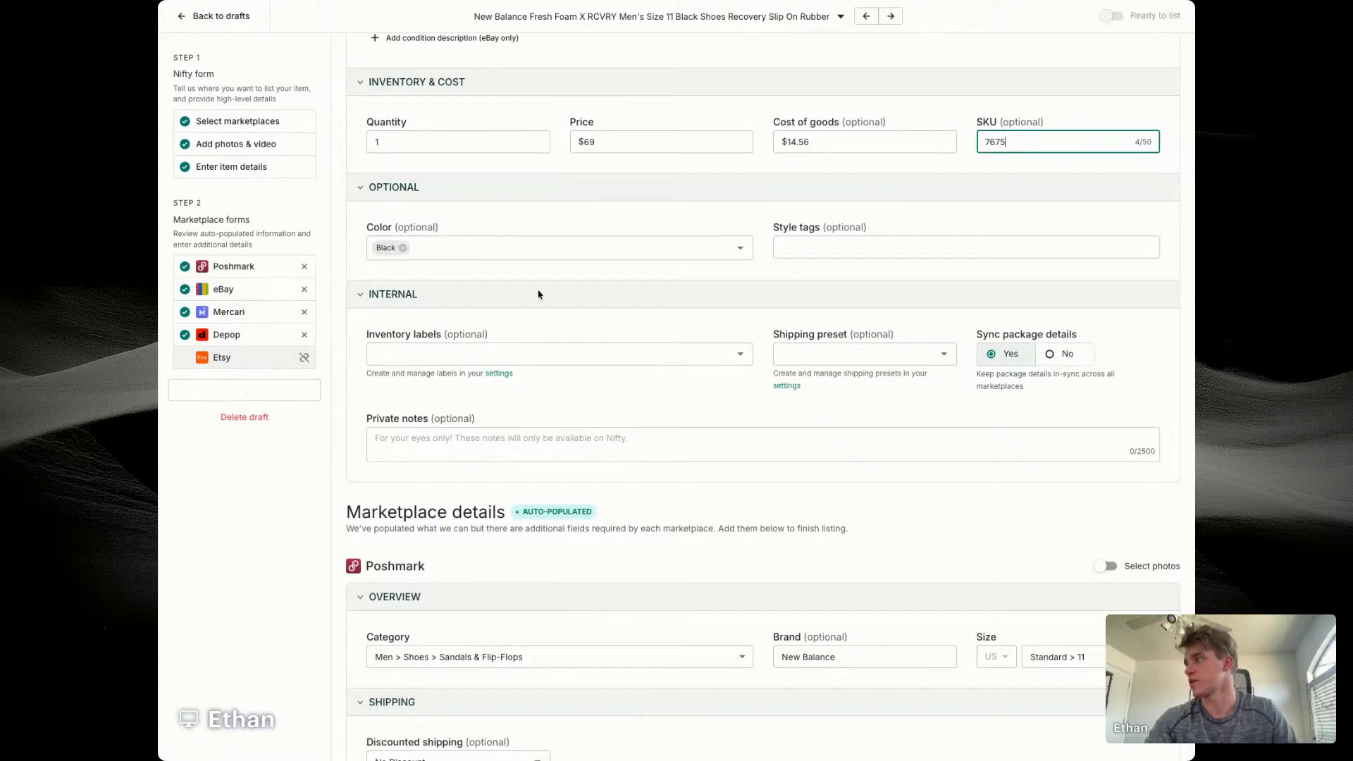
Step: Choose Men's Shoes as the eBay store category for the clogs
scroll(747, 276, "down", 3)
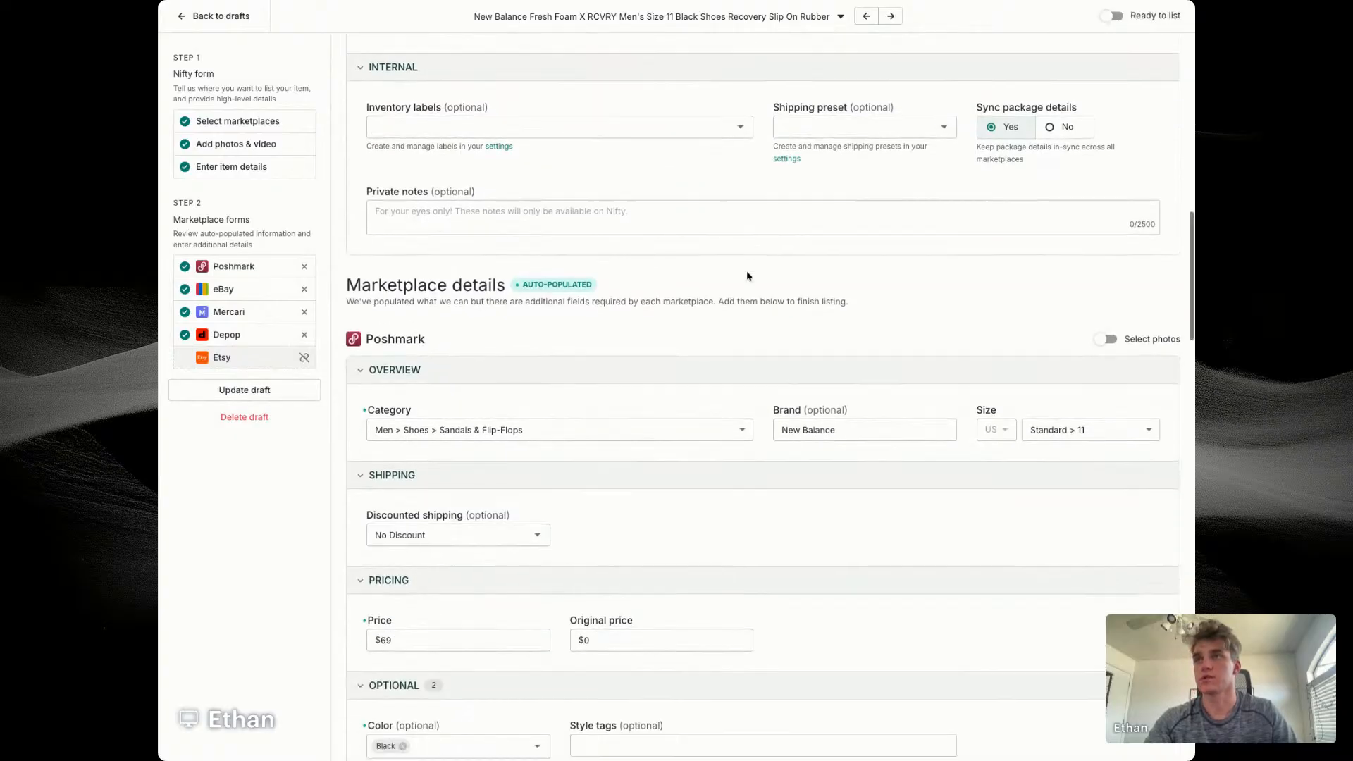
scroll(746, 275, "down", 4)
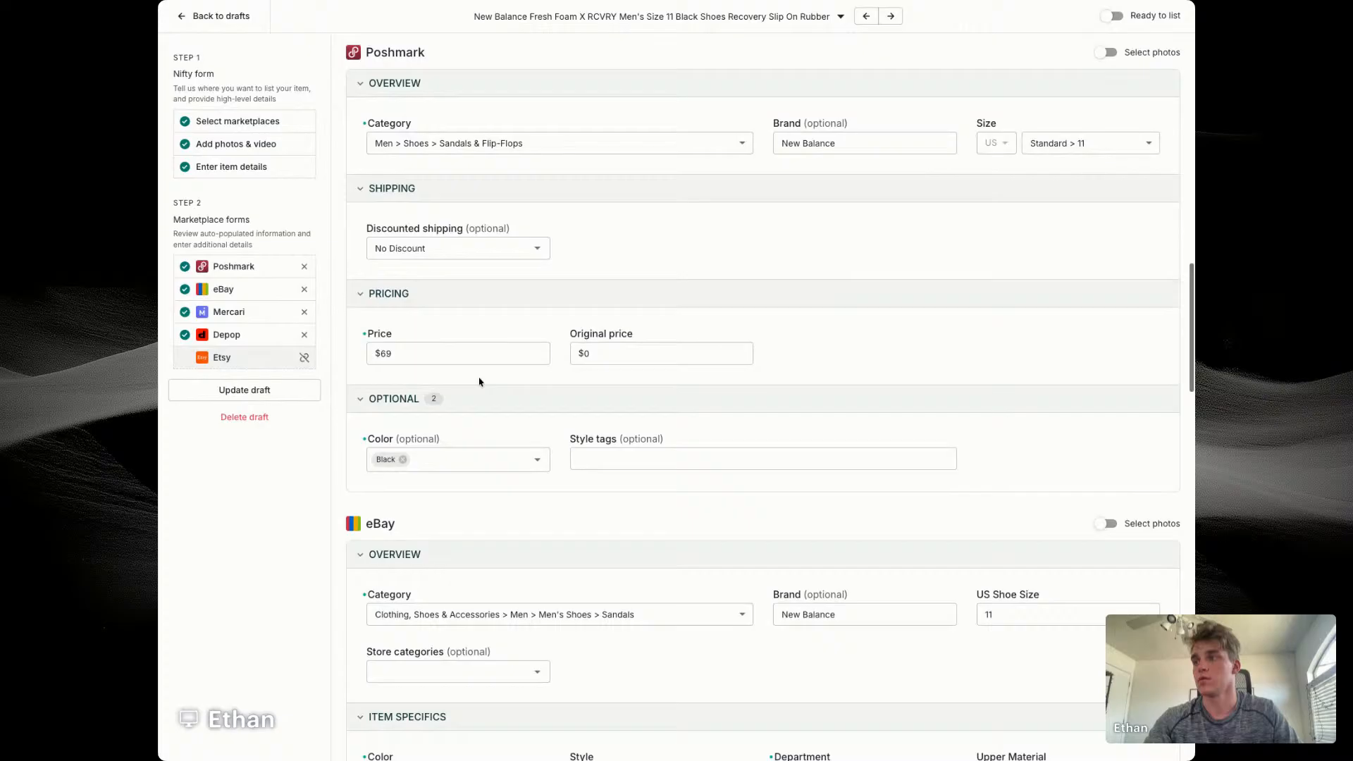
scroll(479, 381, "down", 4)
left_click(453, 380)
left_click(401, 427)
Step: Change the clogs' eBay category to a different men's shoe category
scroll(709, 403, "down", 2)
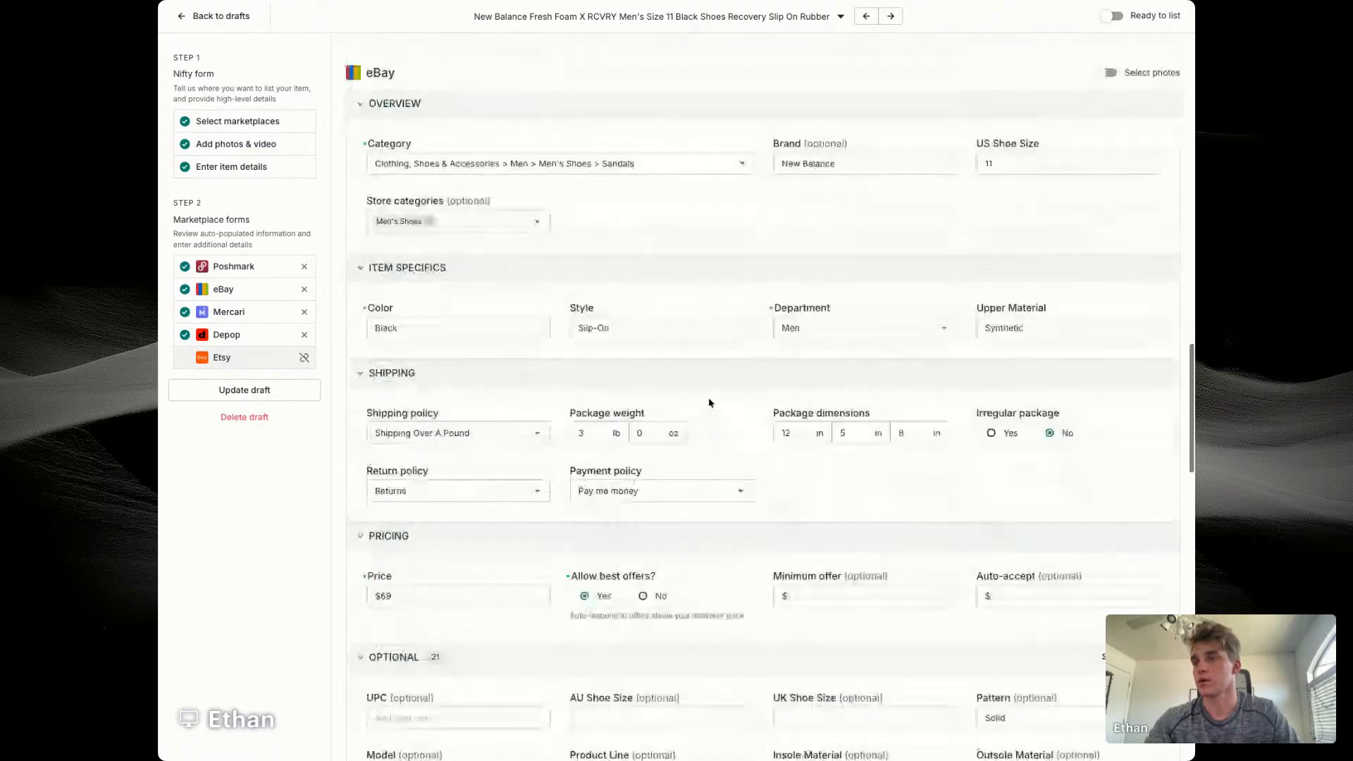
scroll(816, 474, "down", 1)
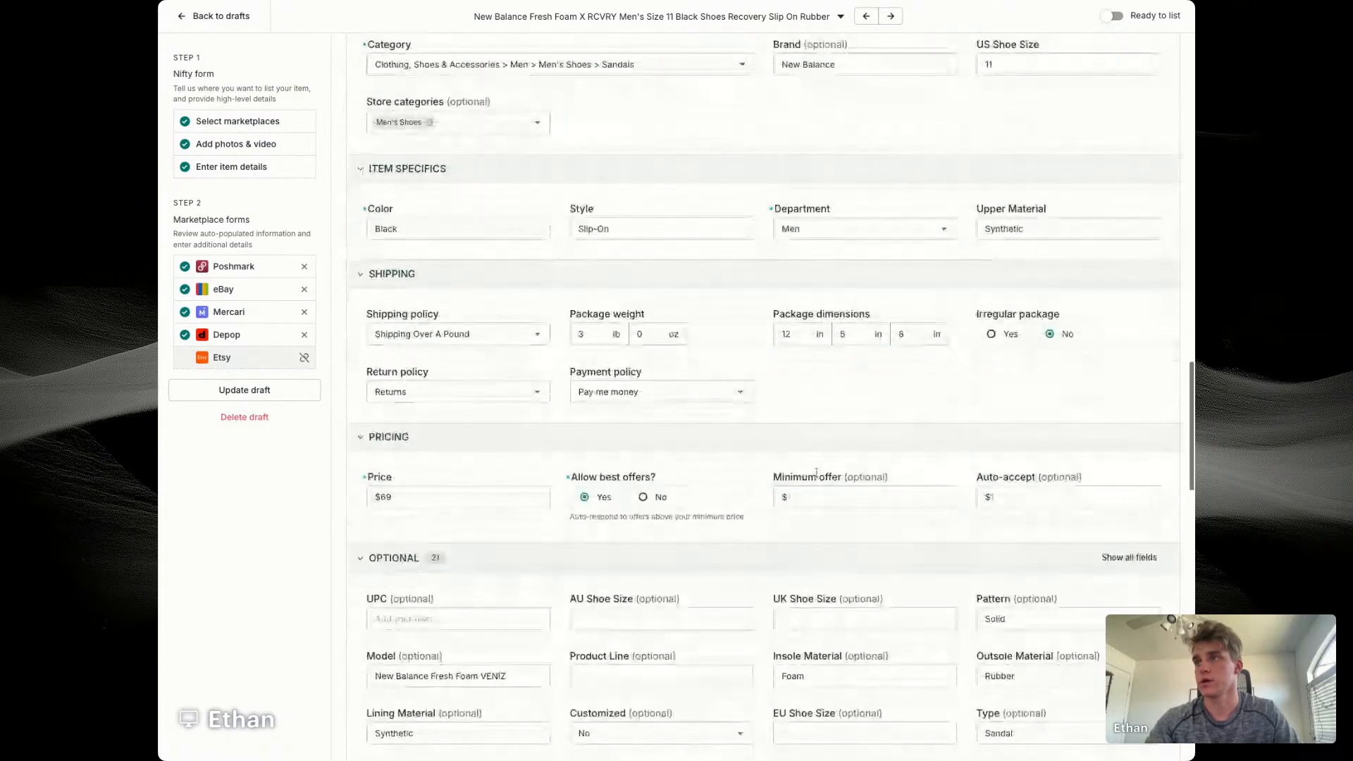
left_click(675, 65)
left_click(498, 141)
Step: Set the clogs' eBay minimum offer to $50
scroll(792, 103, "down", 1)
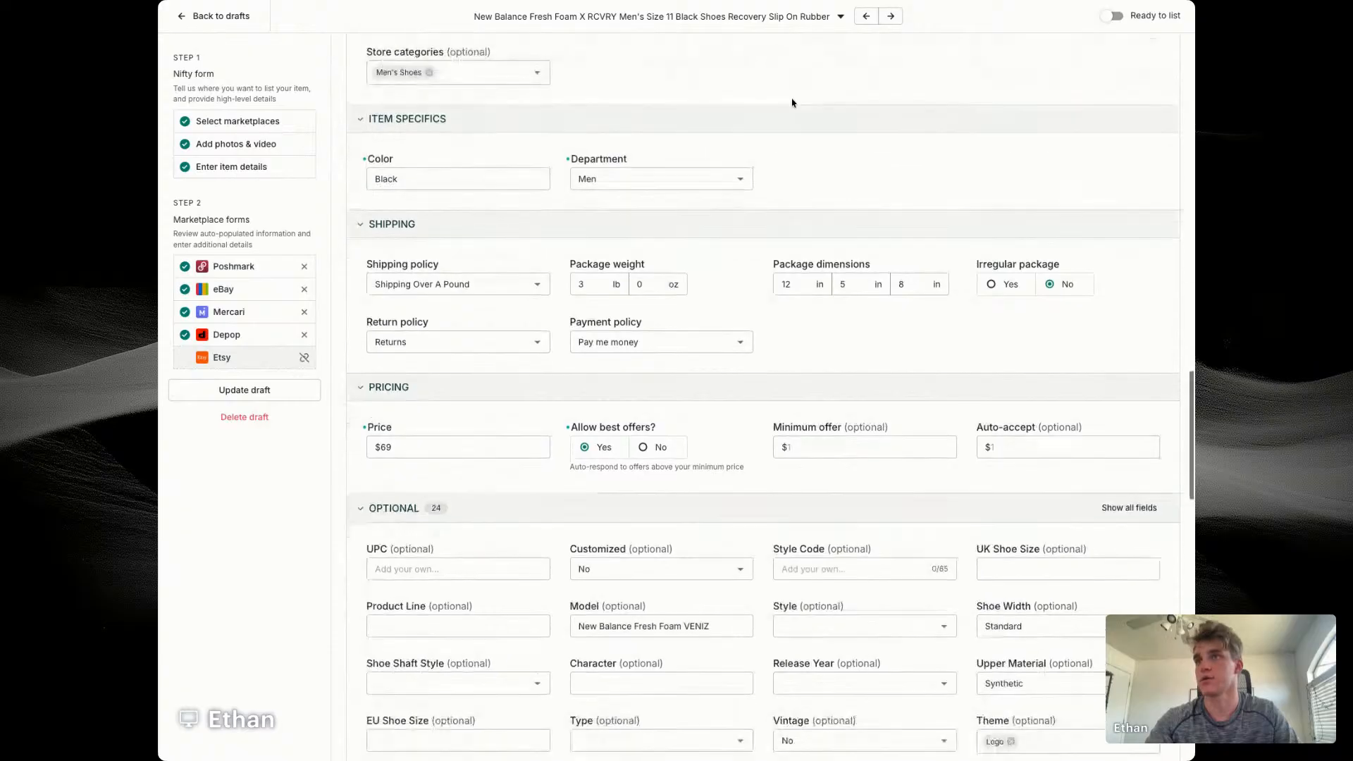
left_click(826, 446)
type("50")
key("Tab")
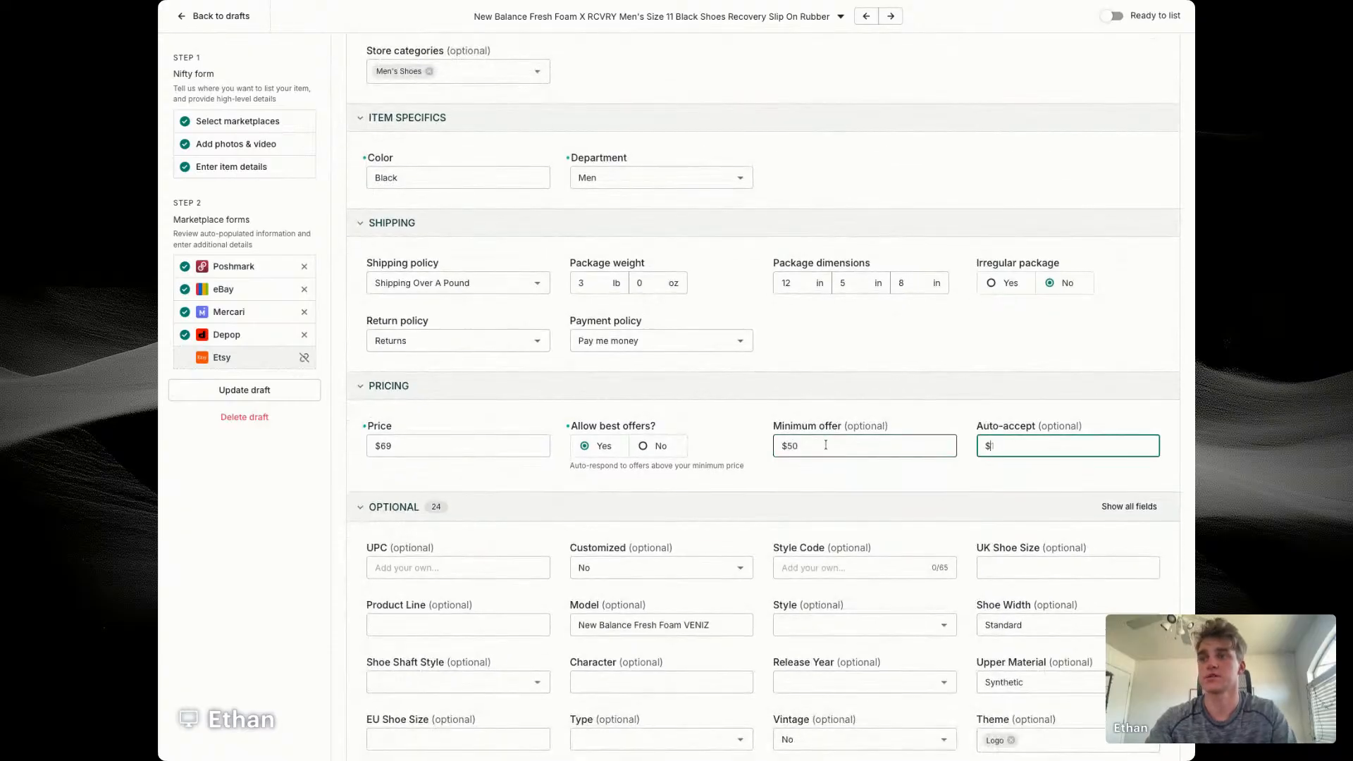
Step: Set the clogs' eBay auto-accept price to $60
type("60")
left_click(893, 333)
scroll(894, 332, "down", 2)
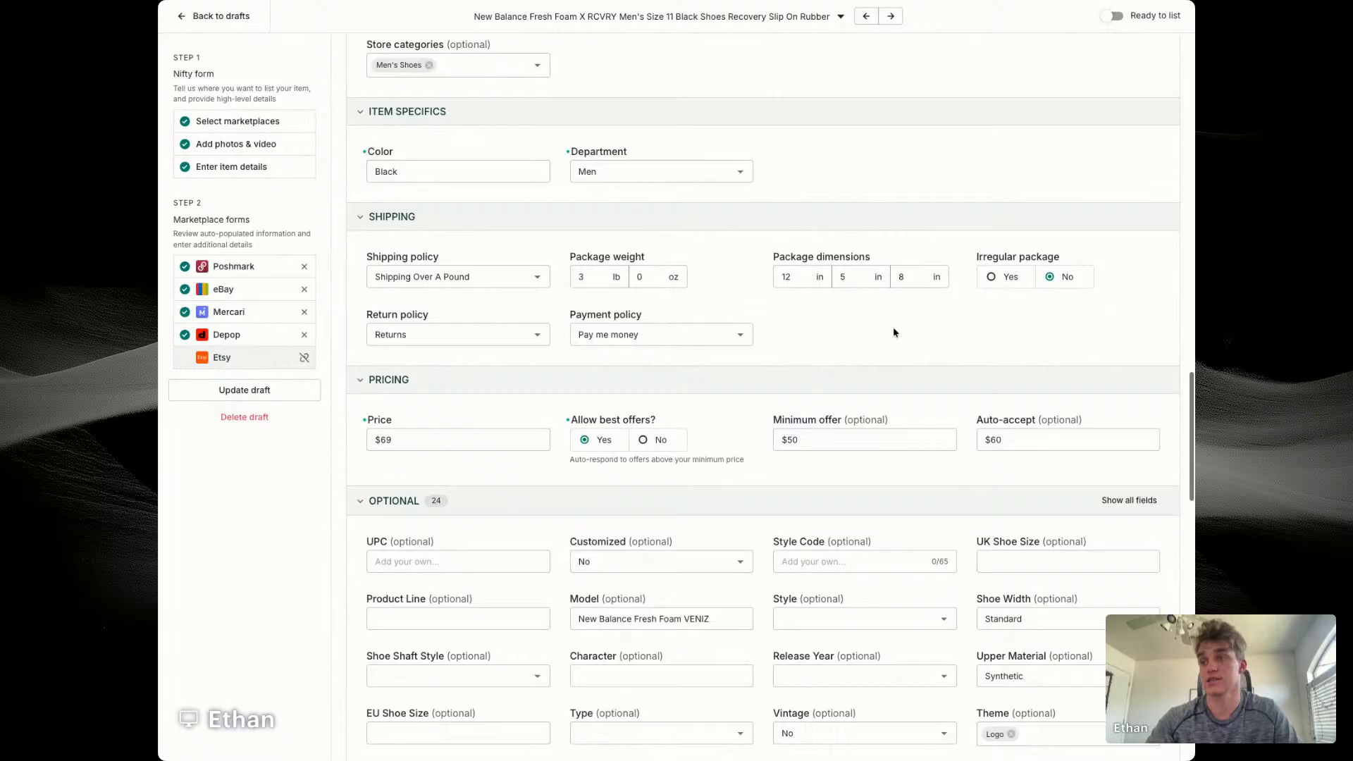
Step: Set the clogs' optional eBay sizes to UK shoe size 10.5 and EU shoe size 45
scroll(893, 331, "down", 1)
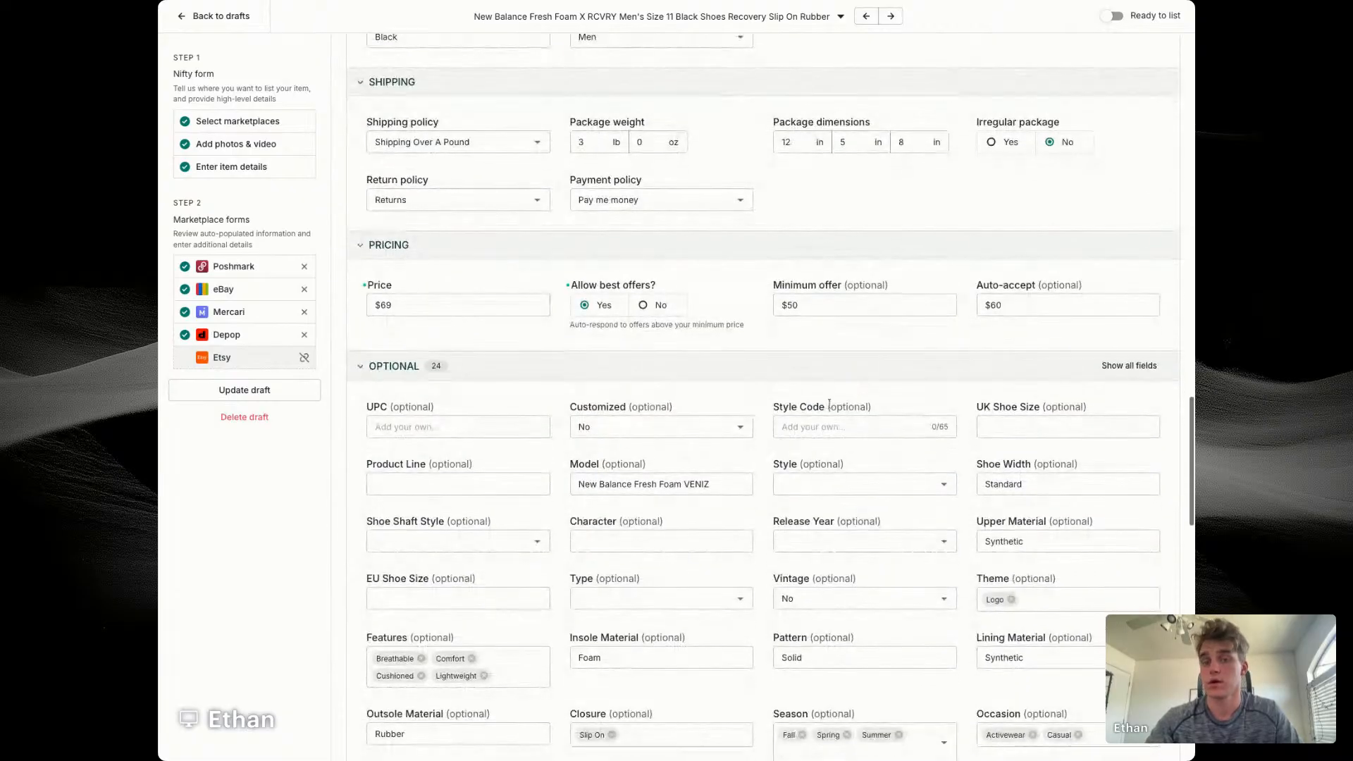
left_click(829, 417)
left_click(1028, 425)
type("1")
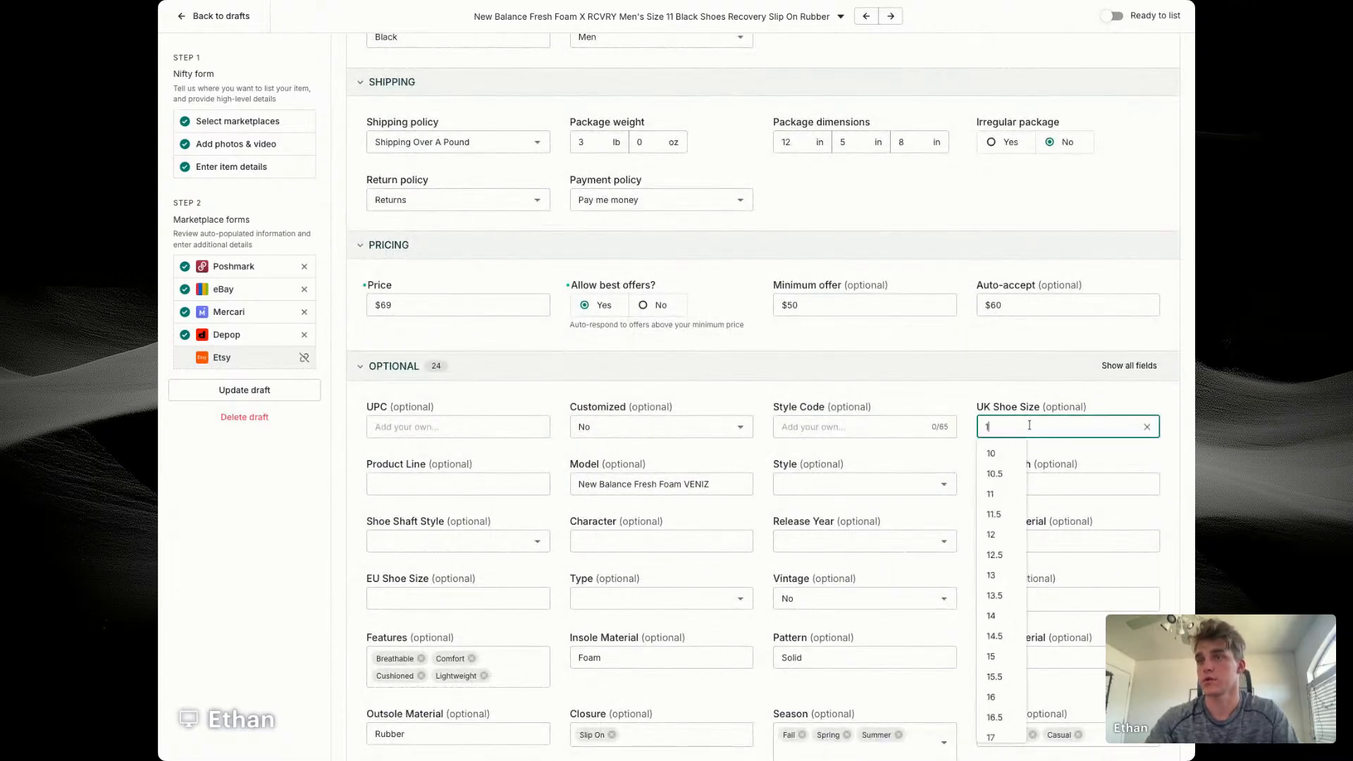
type("0")
left_click(994, 474)
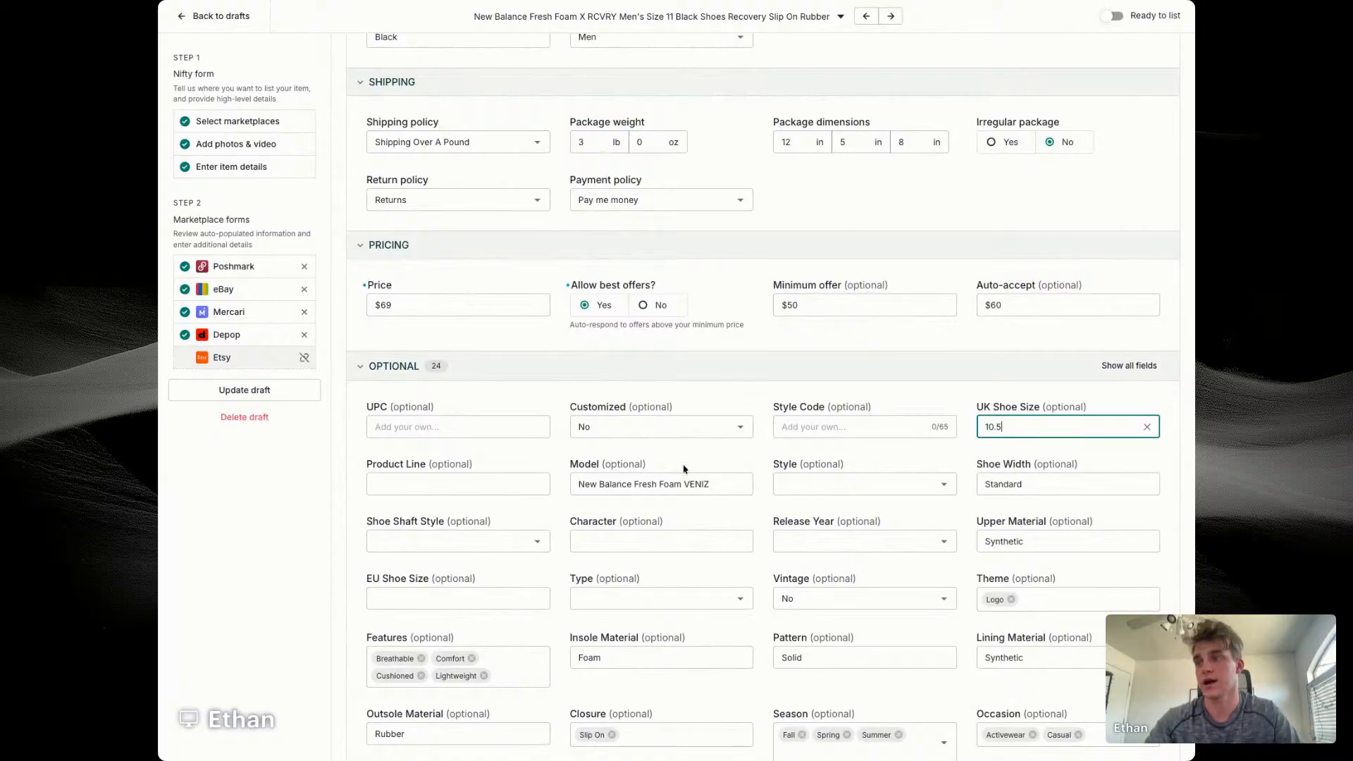
left_click(447, 593)
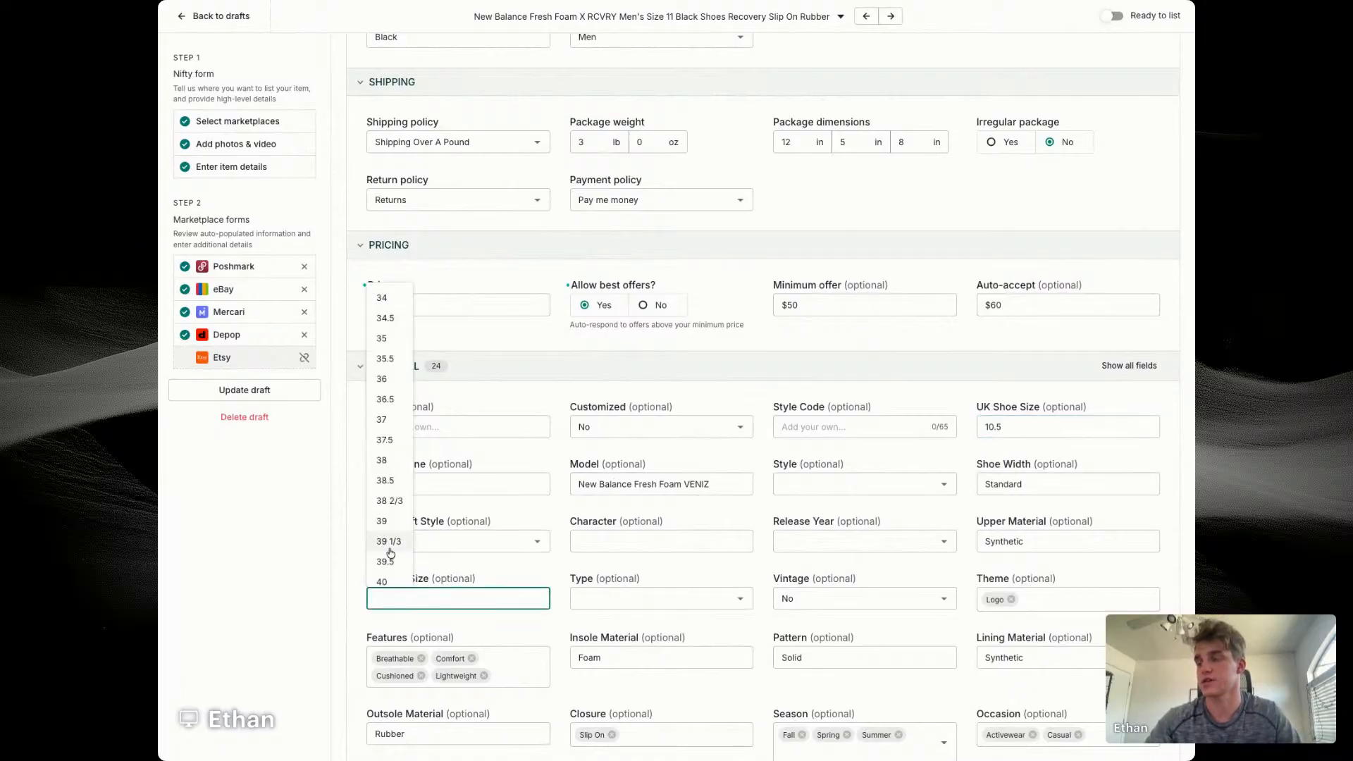
type("45")
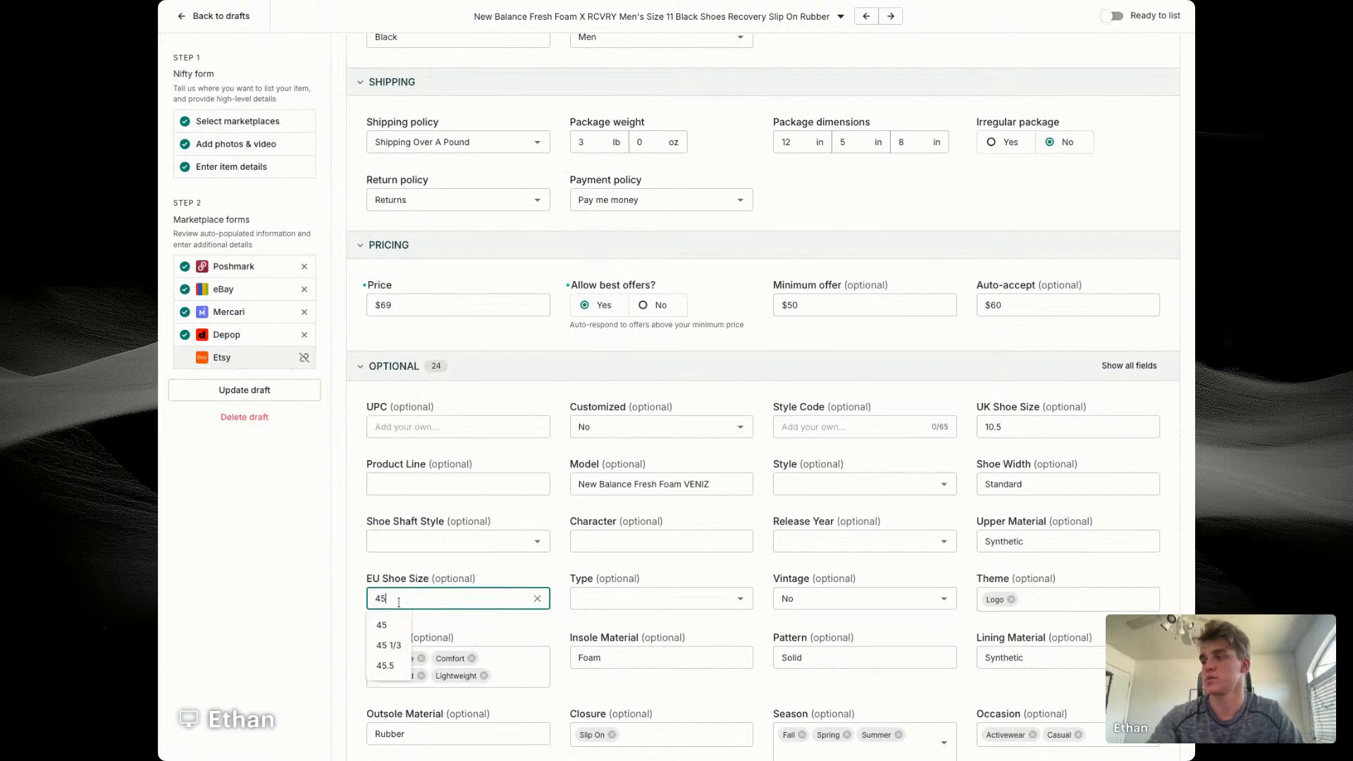
left_click(385, 626)
Step: Choose Athletic as the shoe type in the eBay optional details
left_click(594, 543)
left_click(600, 598)
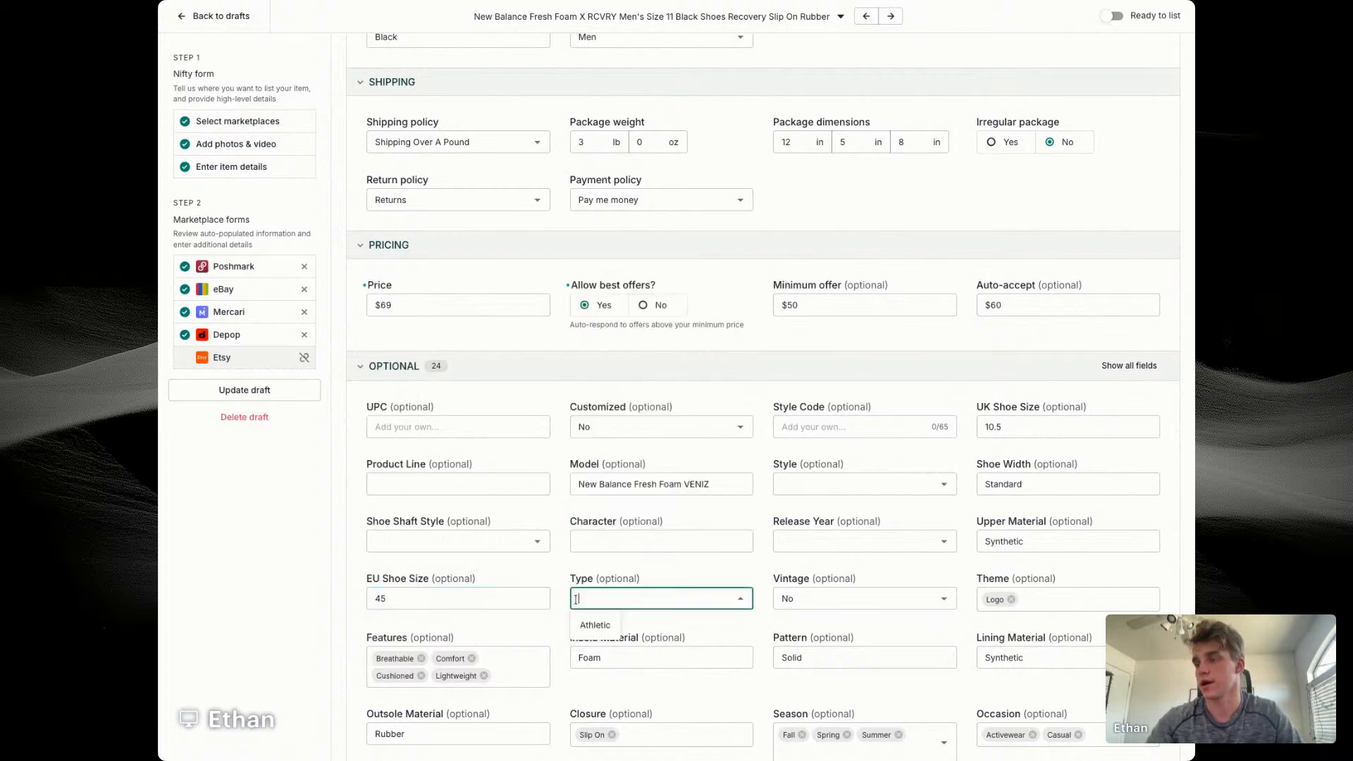
left_click(594, 625)
Step: Shorten the eBay model to New Balance Fresh Foam and choose New Balance Fresh Foam as the product line
left_click(696, 484)
key("BackSpace")
key("BackSpace")
key("BackSpace")
key("BackSpace")
key("BackSpace")
key("BackSpace")
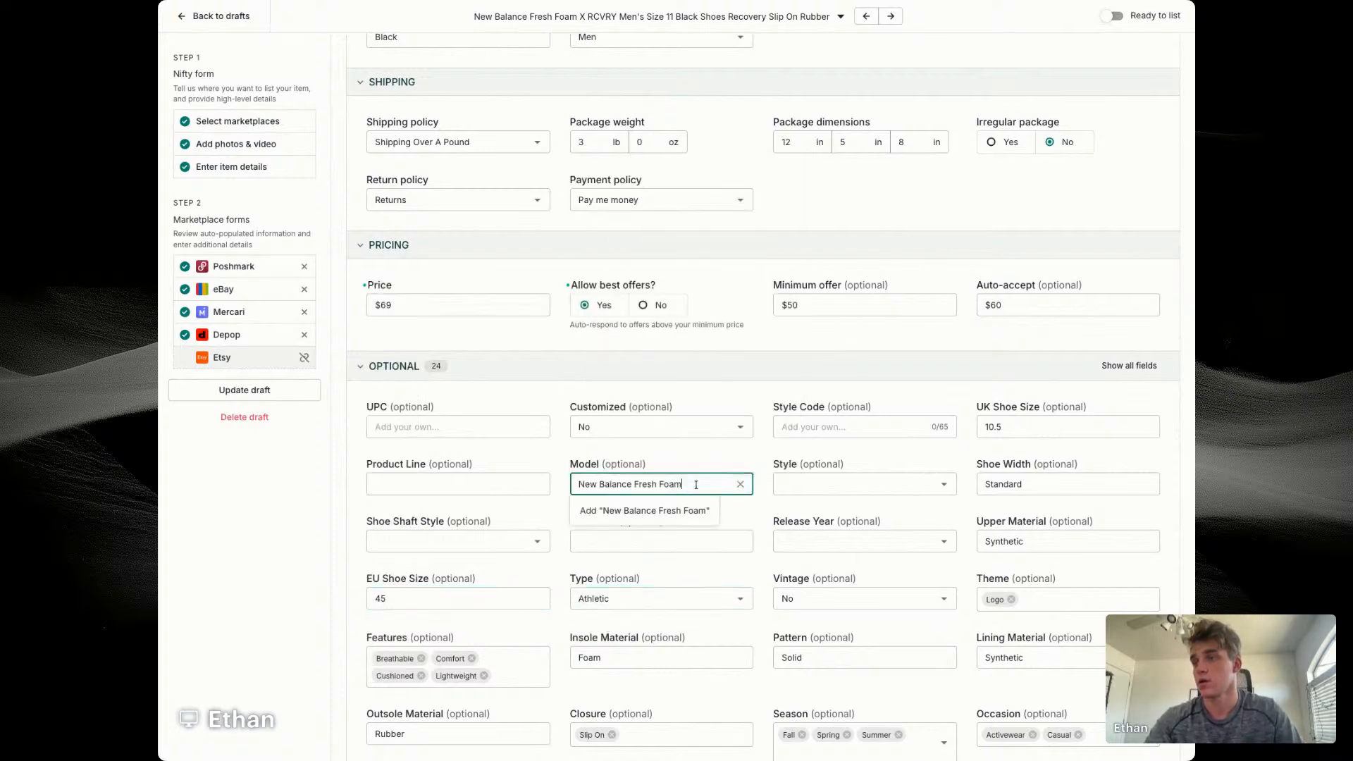
left_click(692, 460)
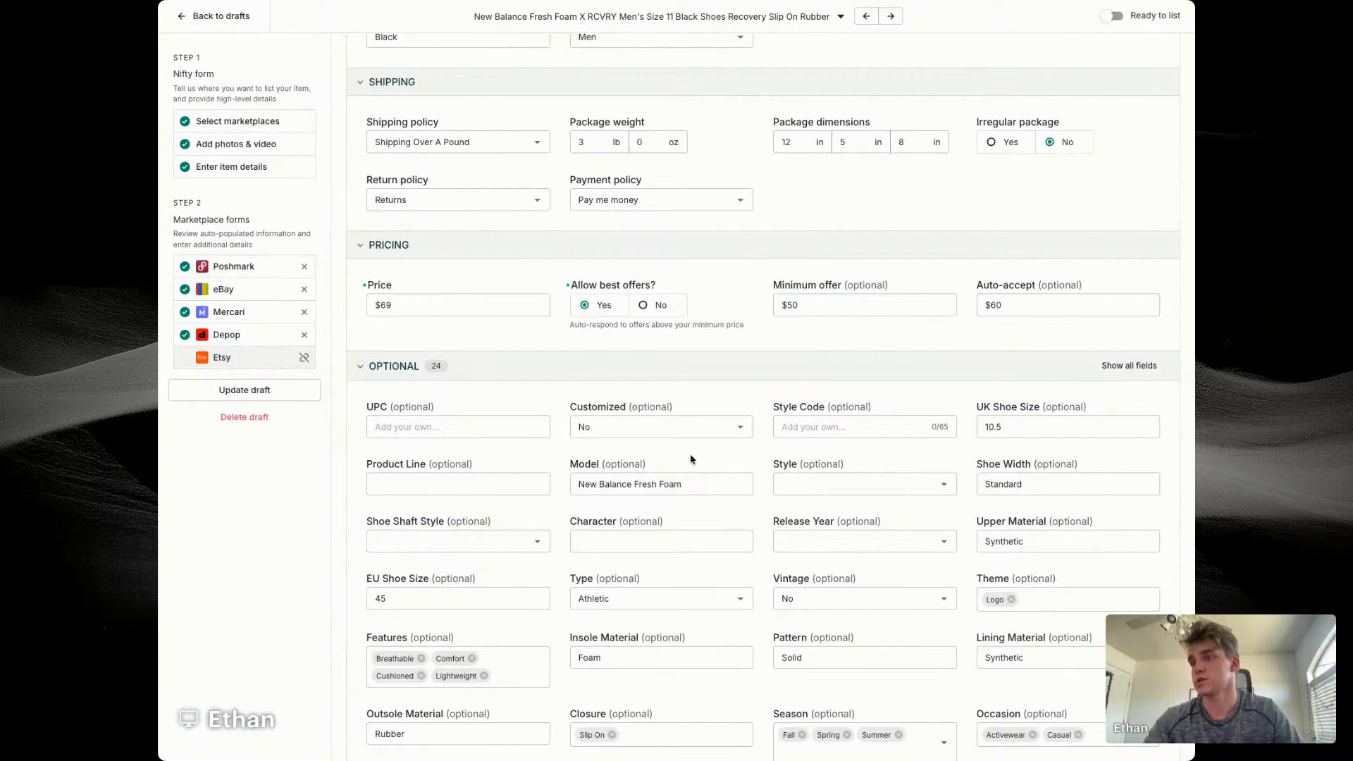
left_click(462, 477)
type("Fresh fo")
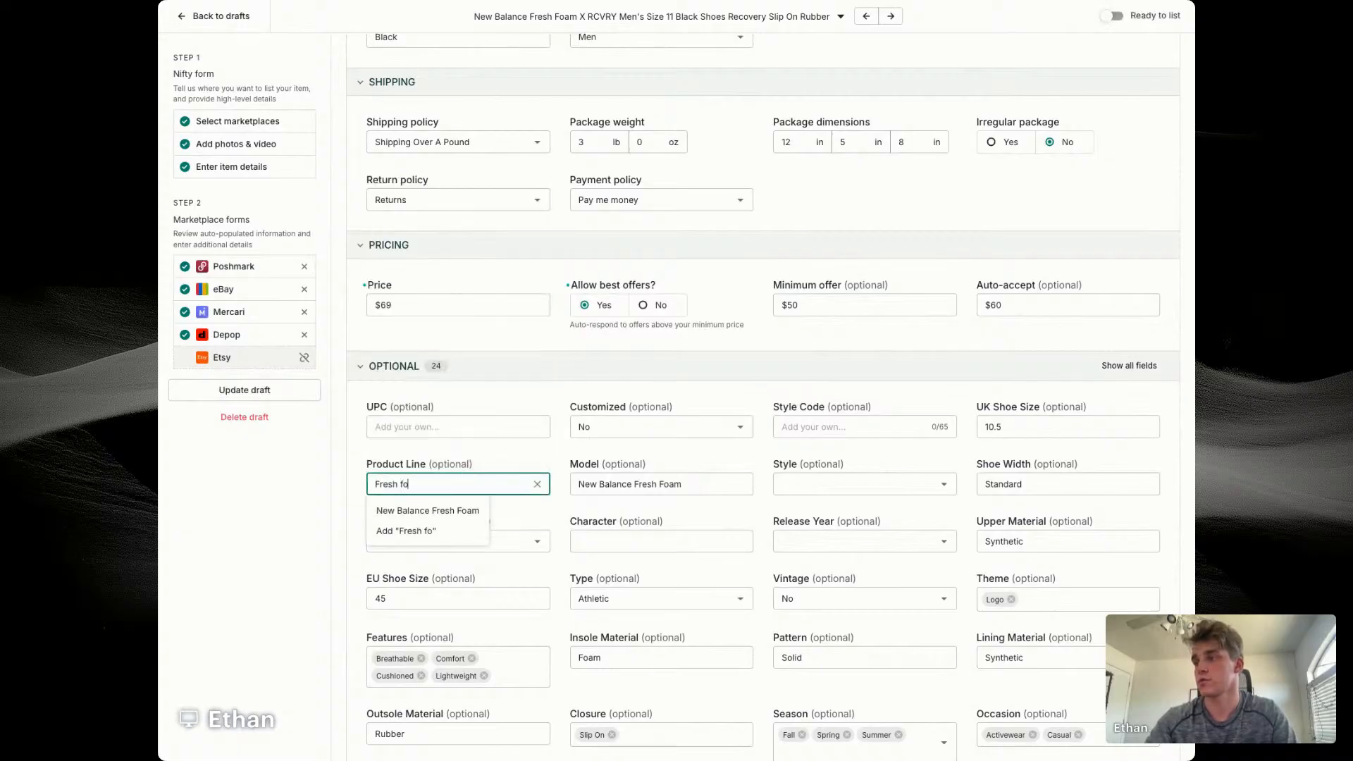
left_click(427, 510)
key("BackSpace")
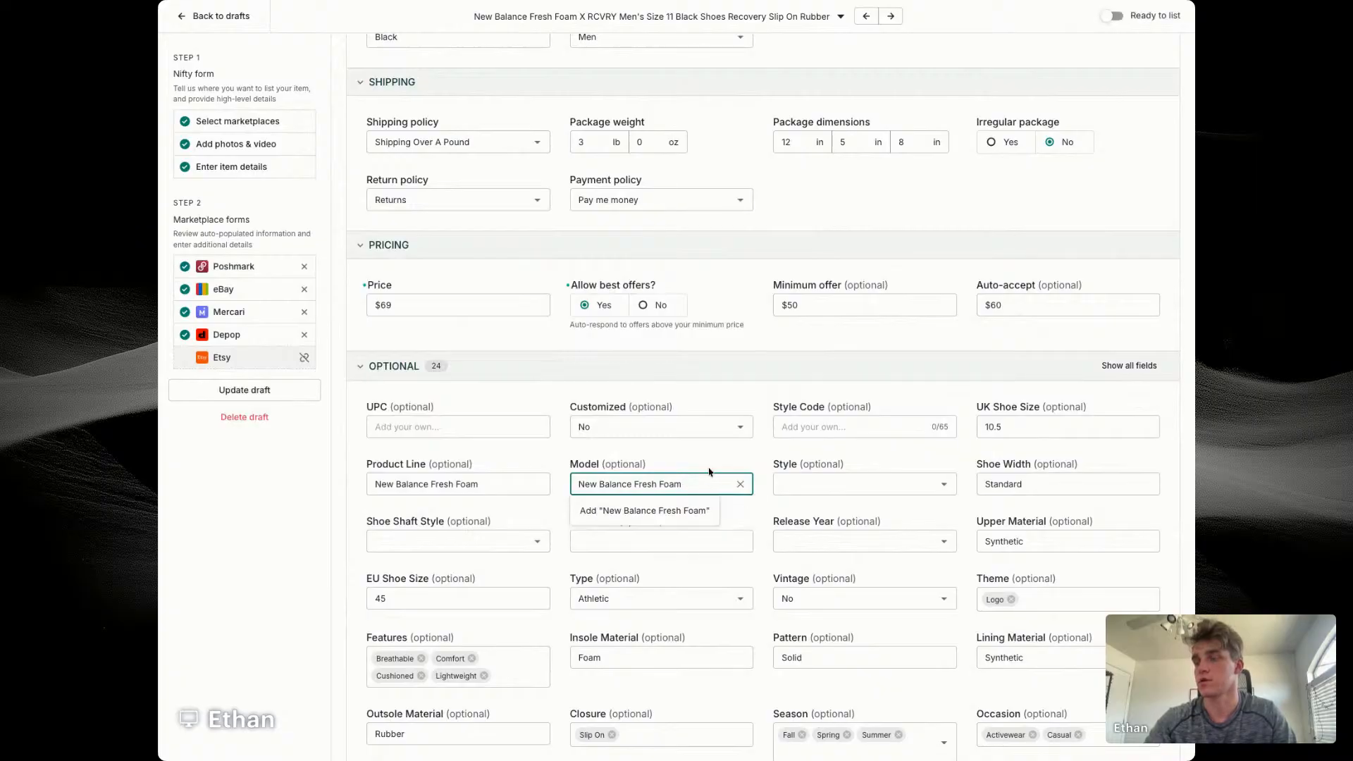
Step: Set the eBay style of the shoes to Sneaker
scroll(708, 469, "down", 4)
left_click(796, 197)
left_click(799, 222)
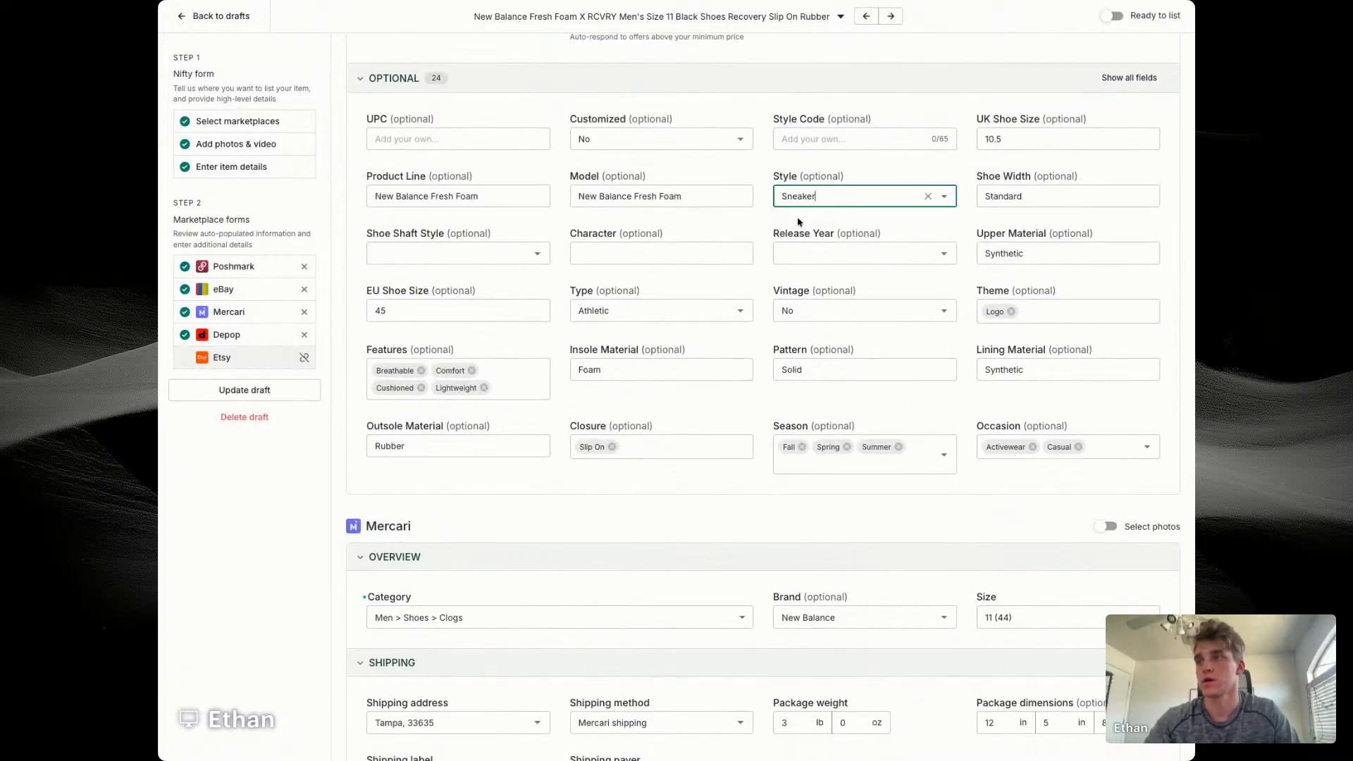
Step: Turn on photo selection for Depop and change the Depop category to Men > Footwear > Sneakers
scroll(692, 426, "down", 8)
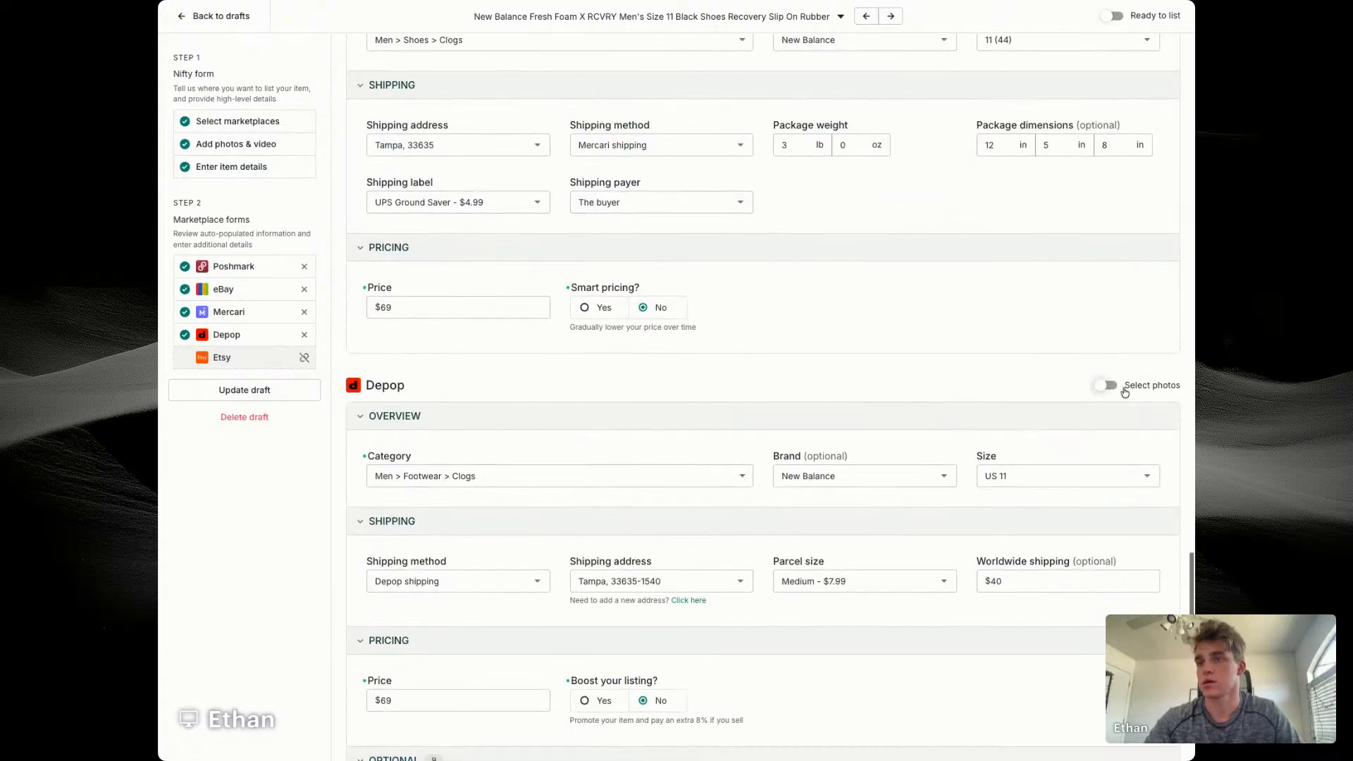
left_click(1122, 388)
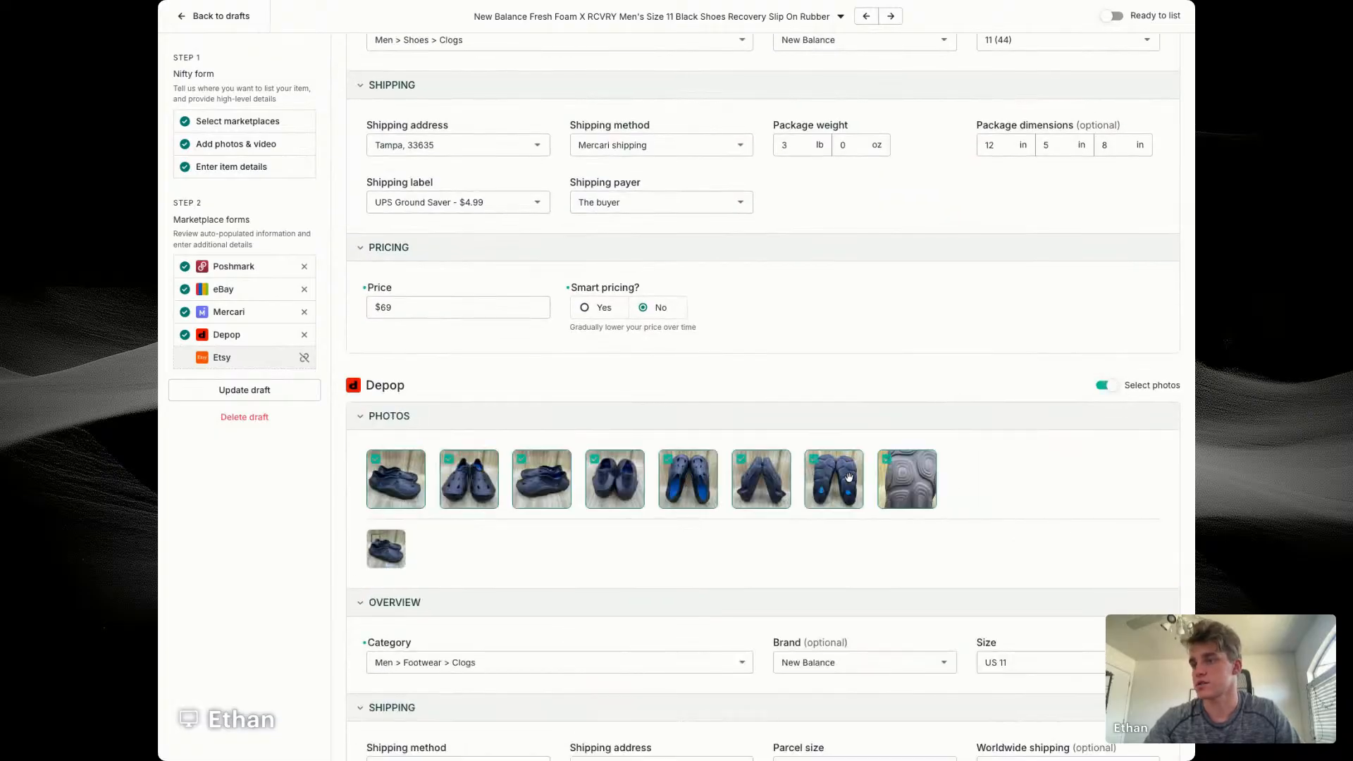
left_click(562, 662)
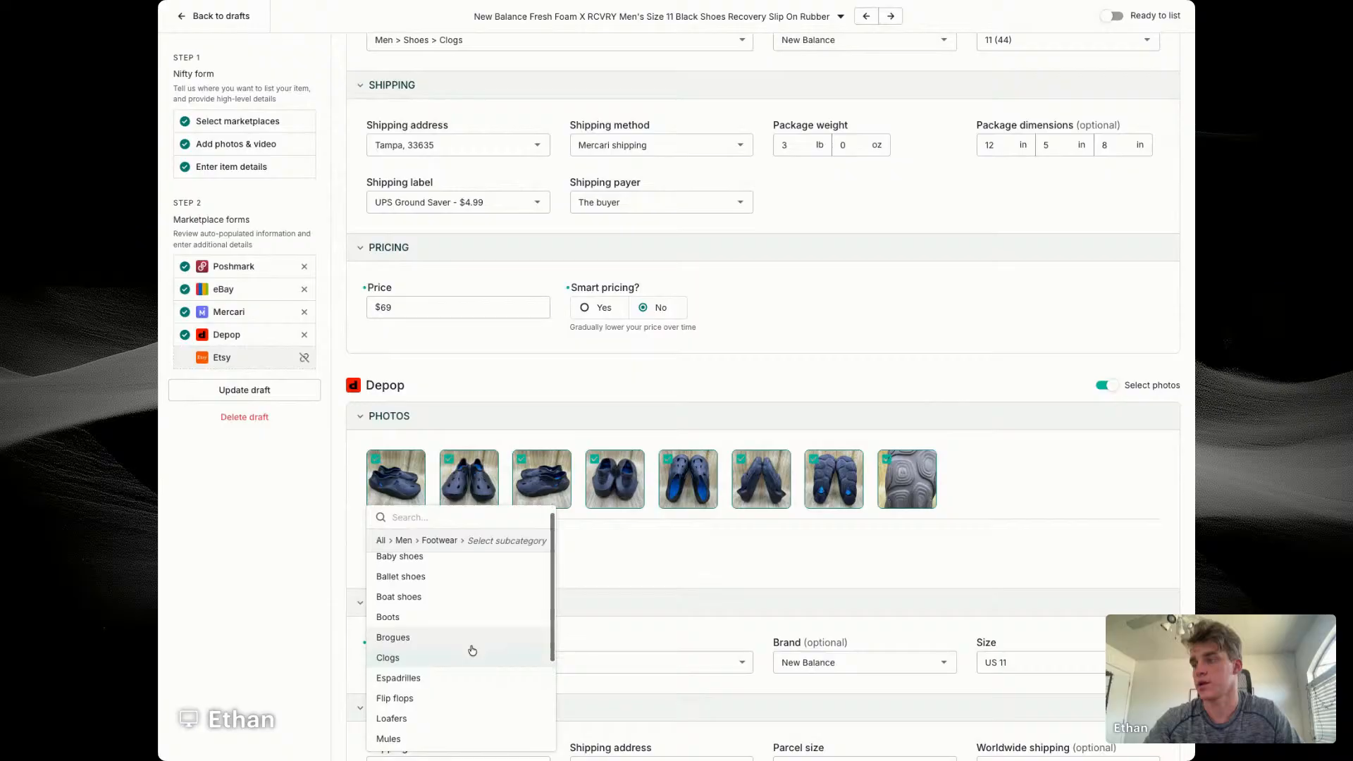
scroll(465, 677, "down", 4)
left_click(444, 735)
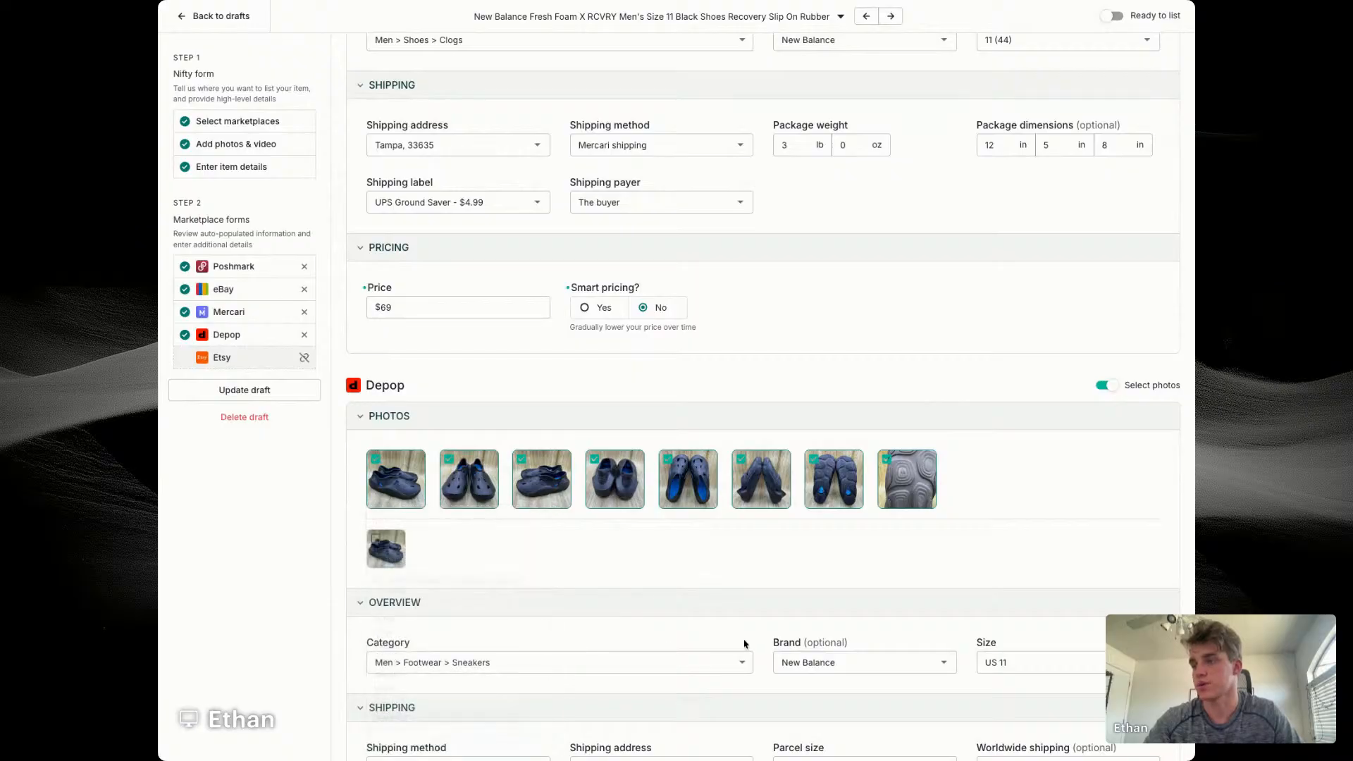
Step: Save the New Balance draft and go to the previous draft, the Stuart Weitzman slingback heels
scroll(942, 535, "down", 5)
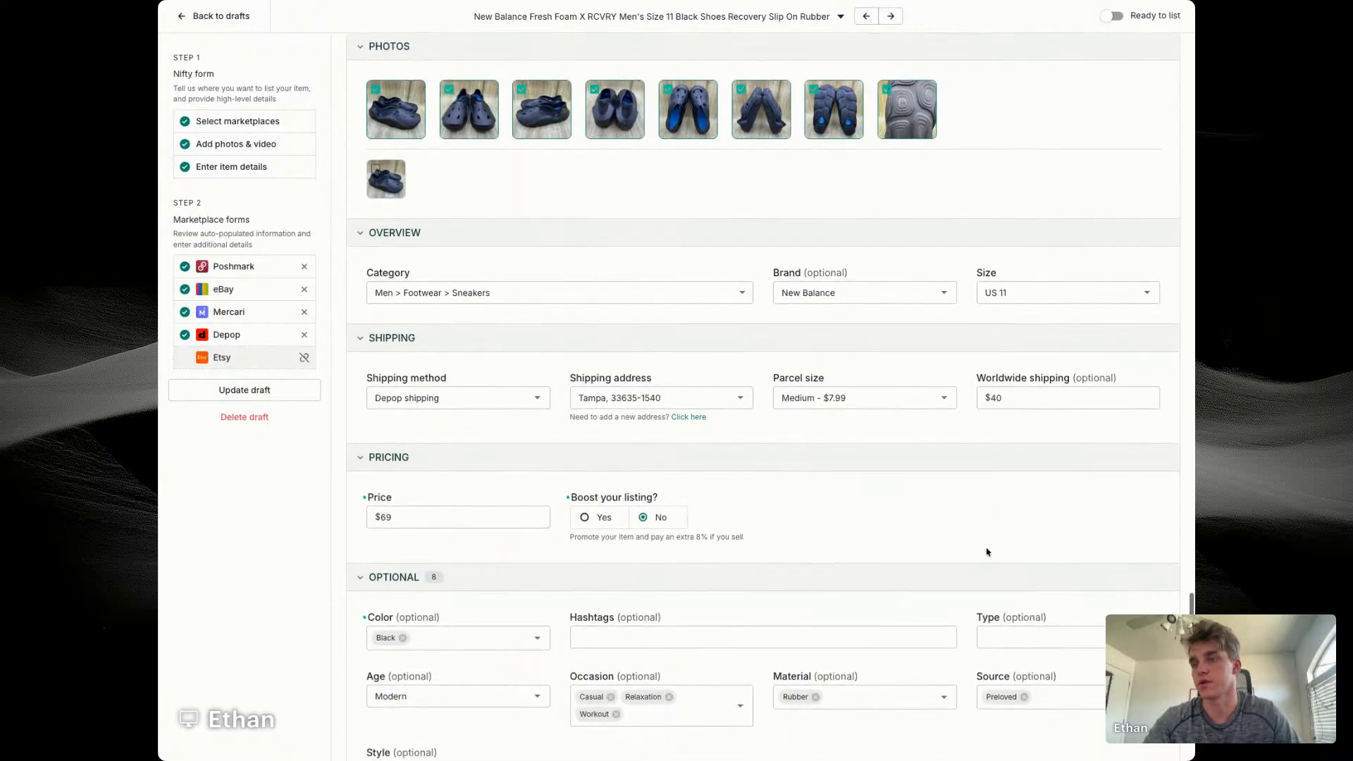
scroll(994, 606, "down", 3)
left_click(1035, 655)
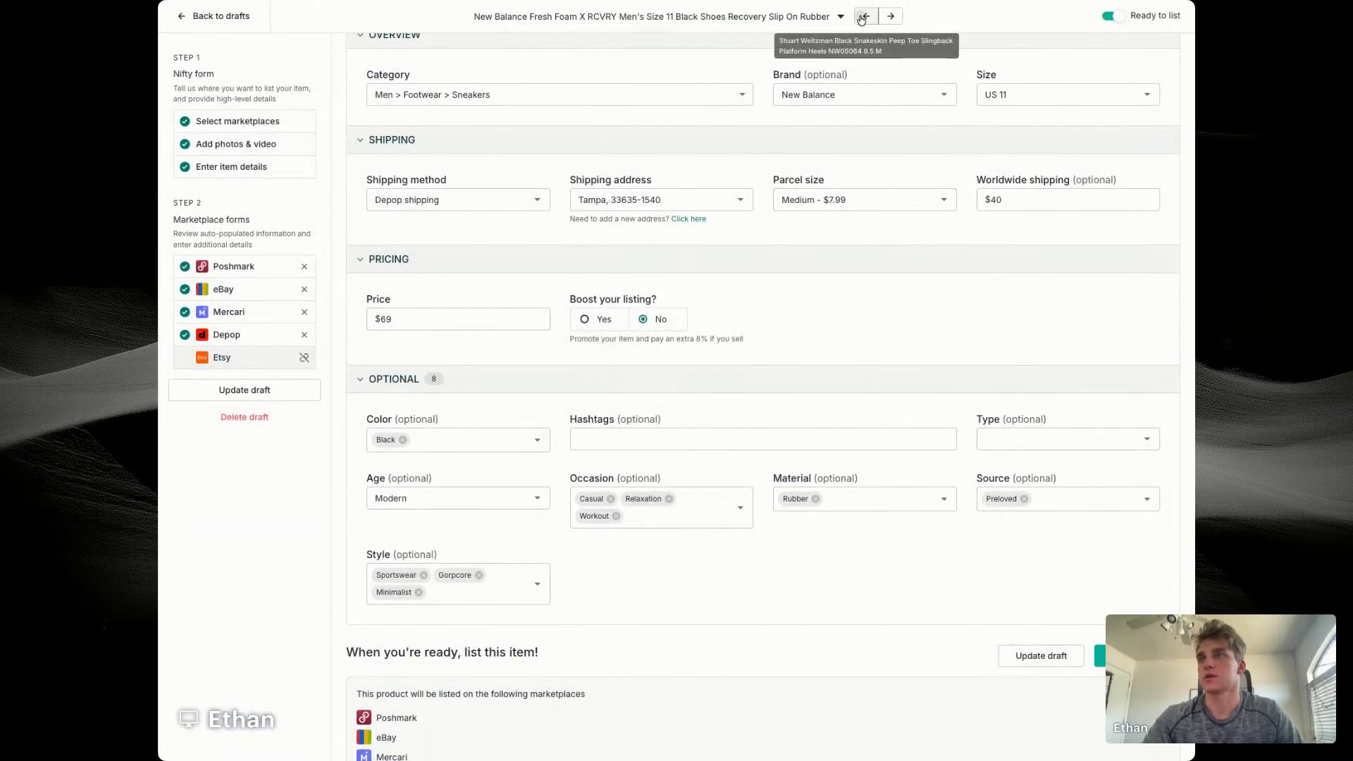
left_click(861, 17)
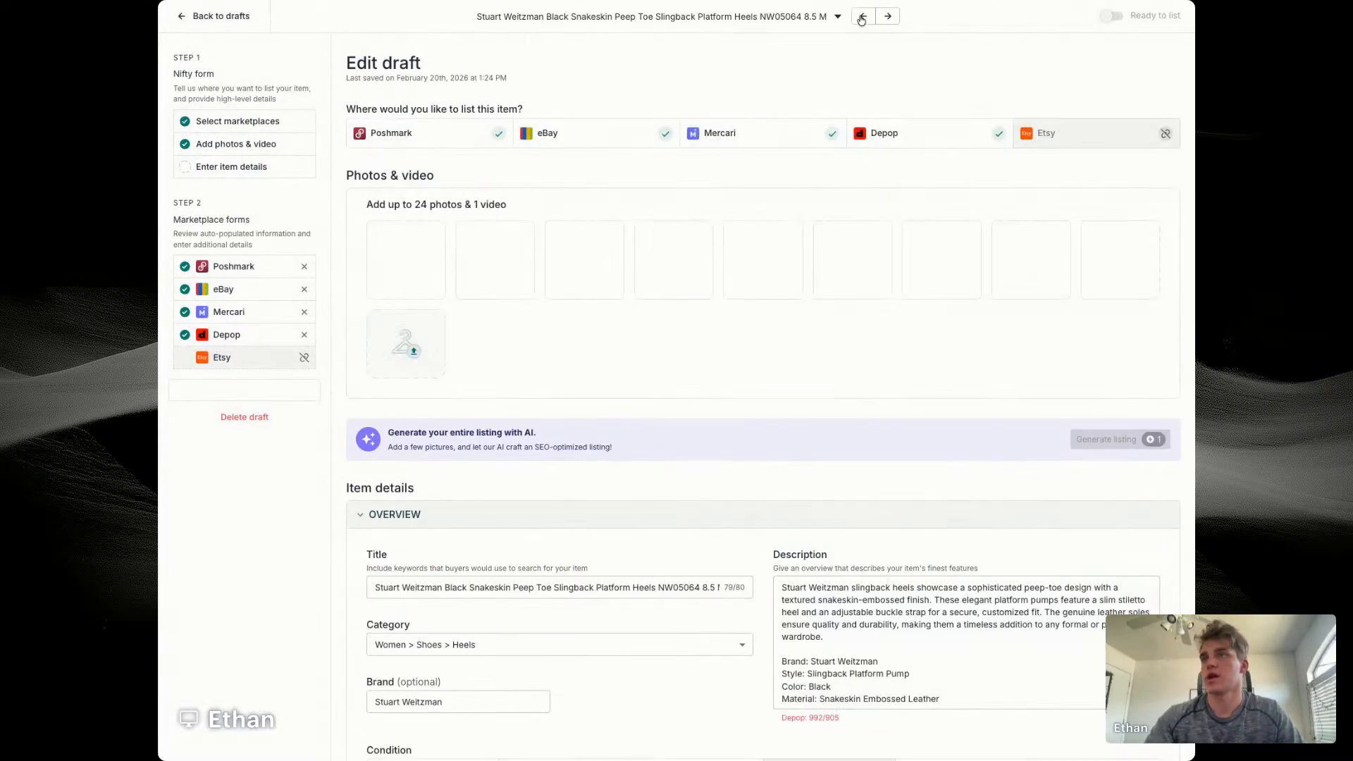
Step: View the heels' first photo enlarged in the photo editor and close it without editing
mouse_move(496, 248)
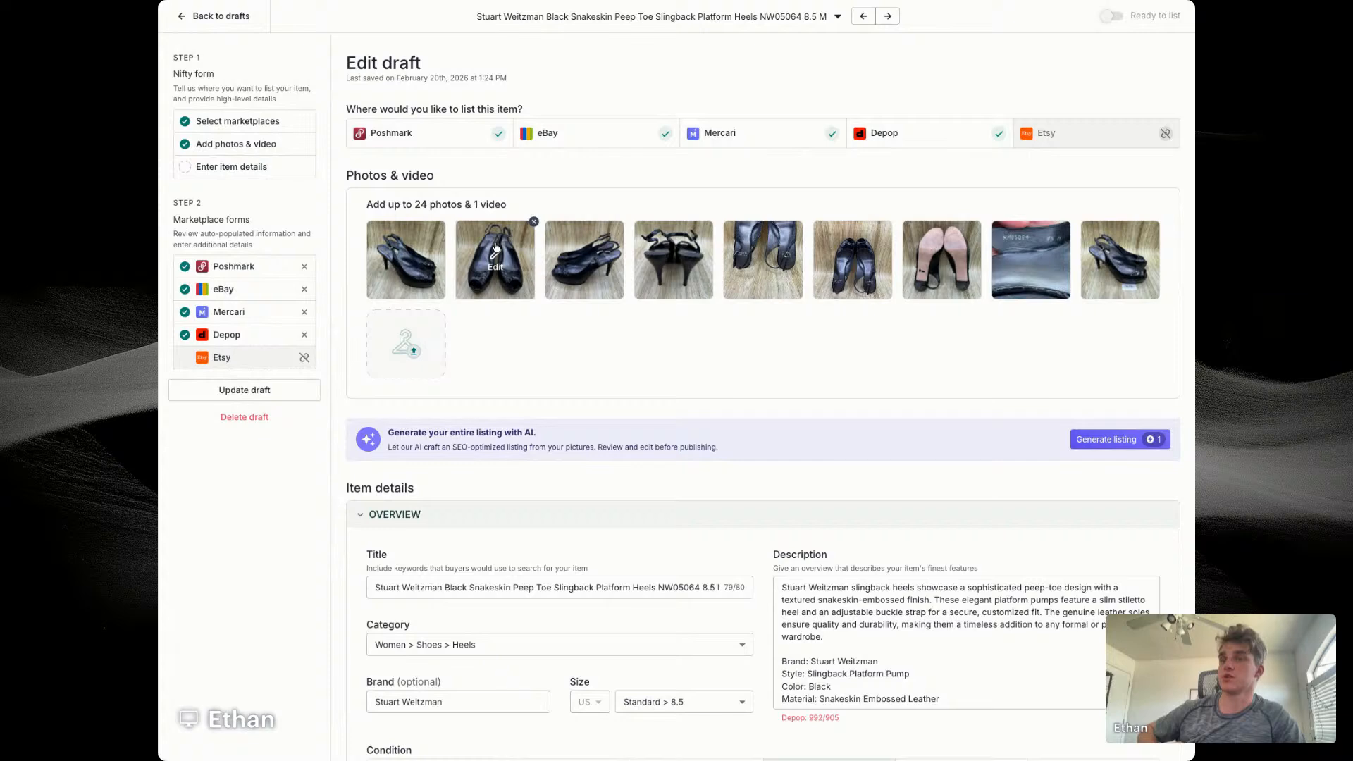
left_click(400, 259)
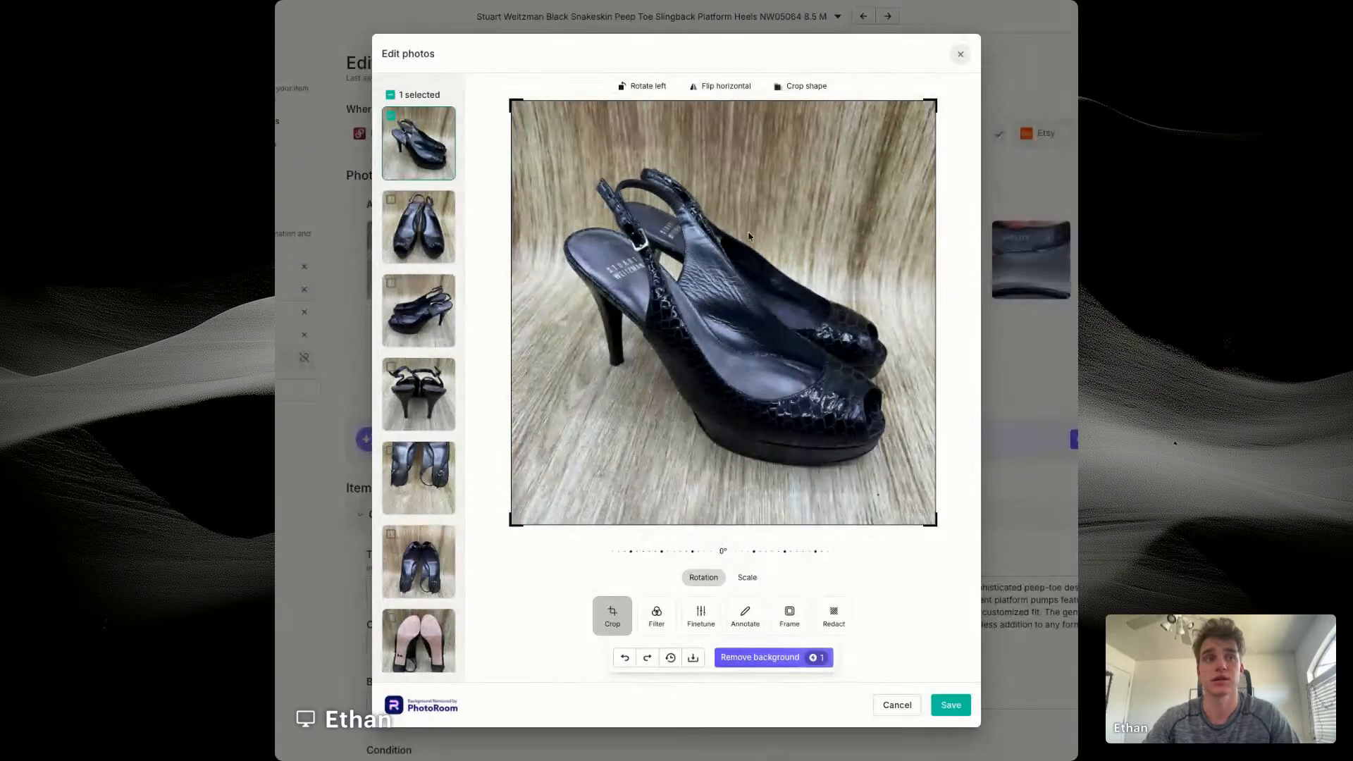
scroll(748, 234, "down", 3)
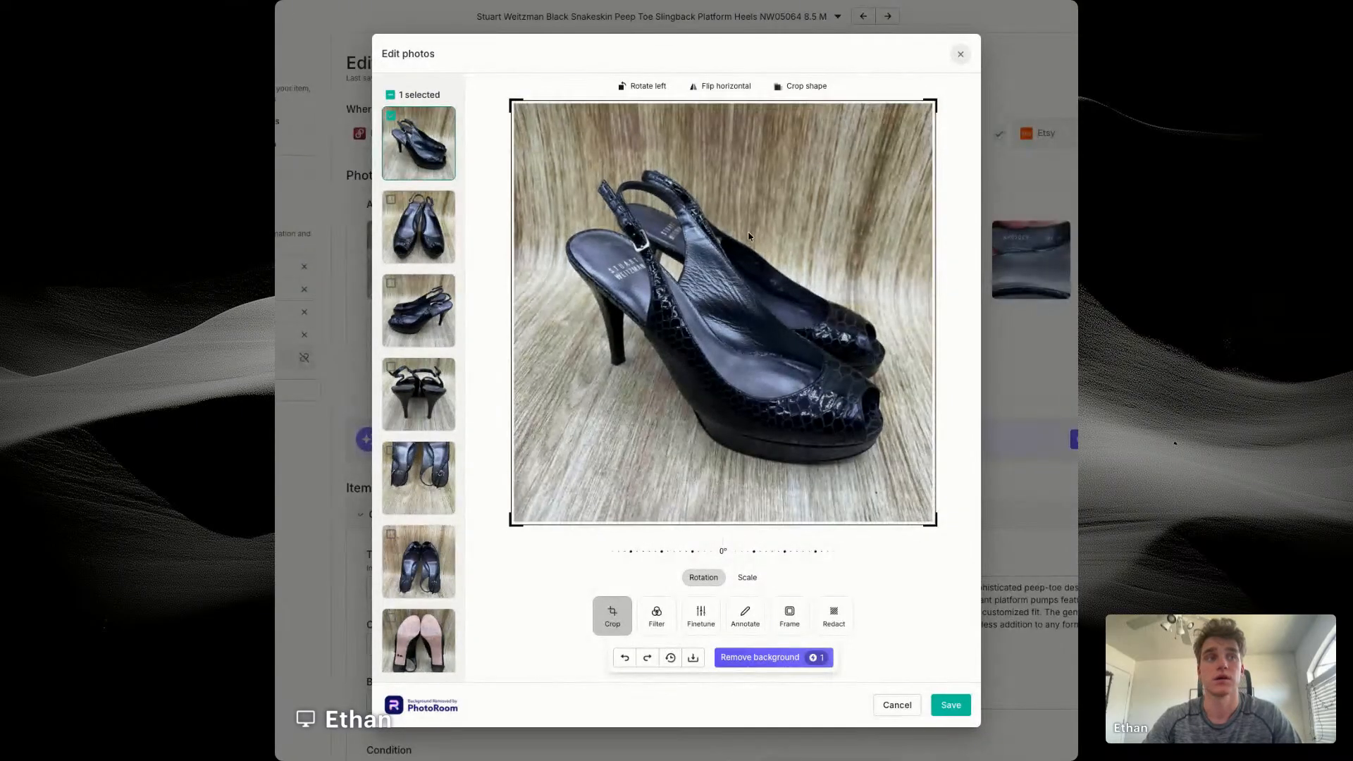
left_click(960, 55)
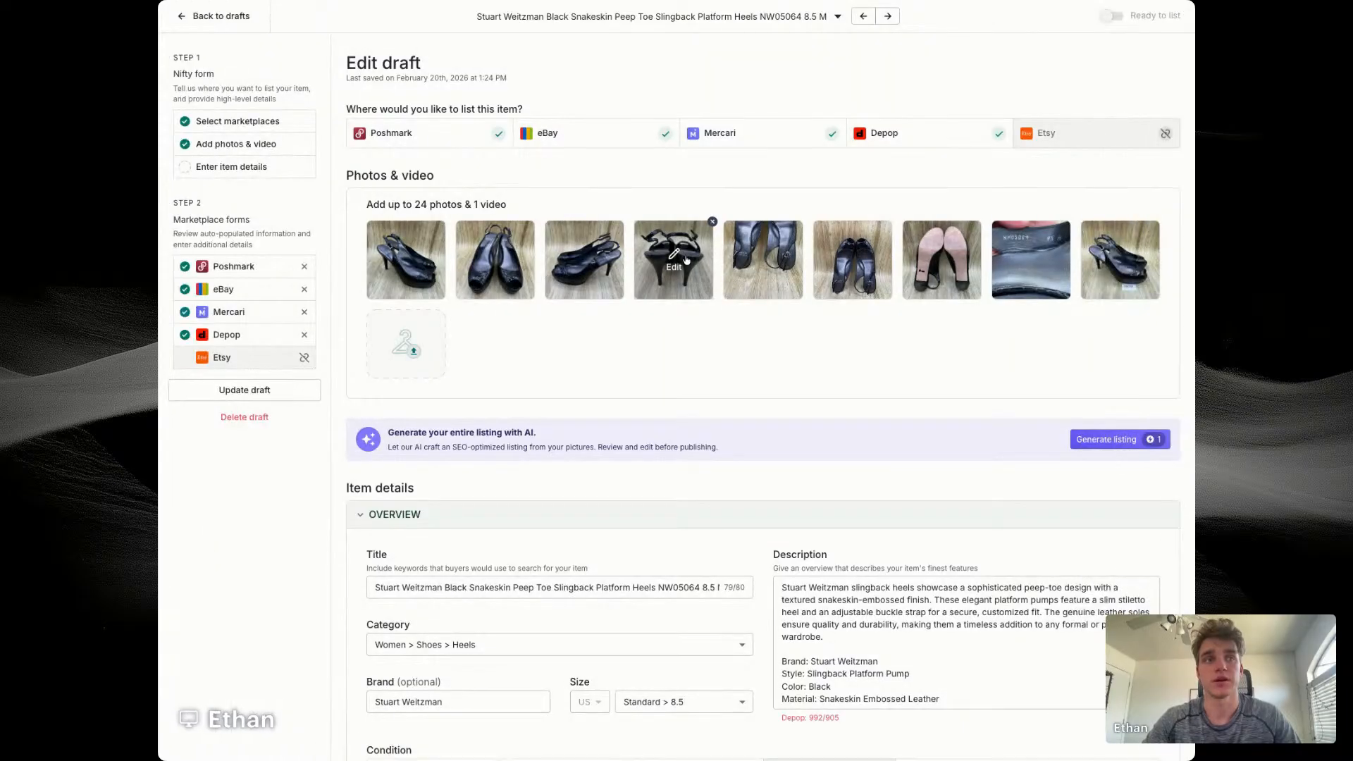
Step: Insert the word Pumps after Slingback in the heels' title
scroll(523, 502, "down", 1)
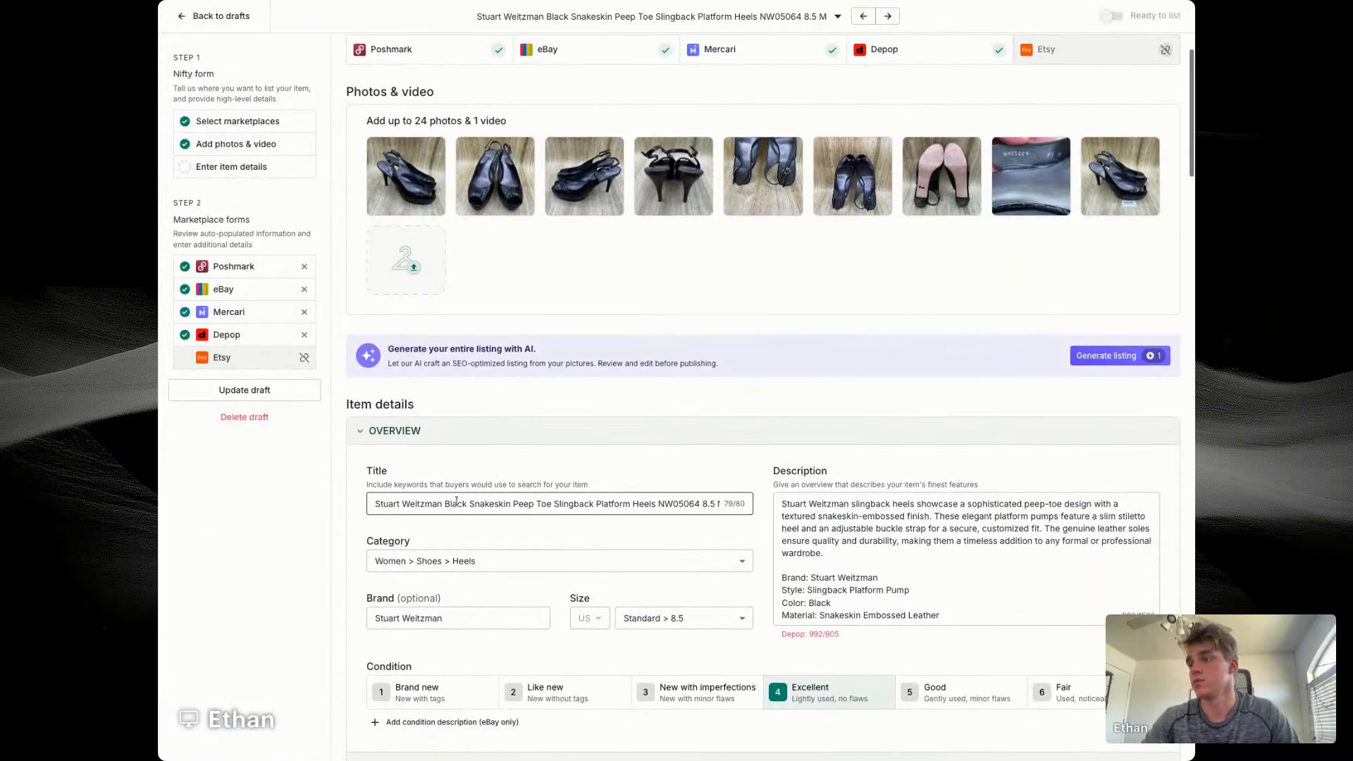
left_click_drag(553, 503, 635, 503)
left_click(601, 504)
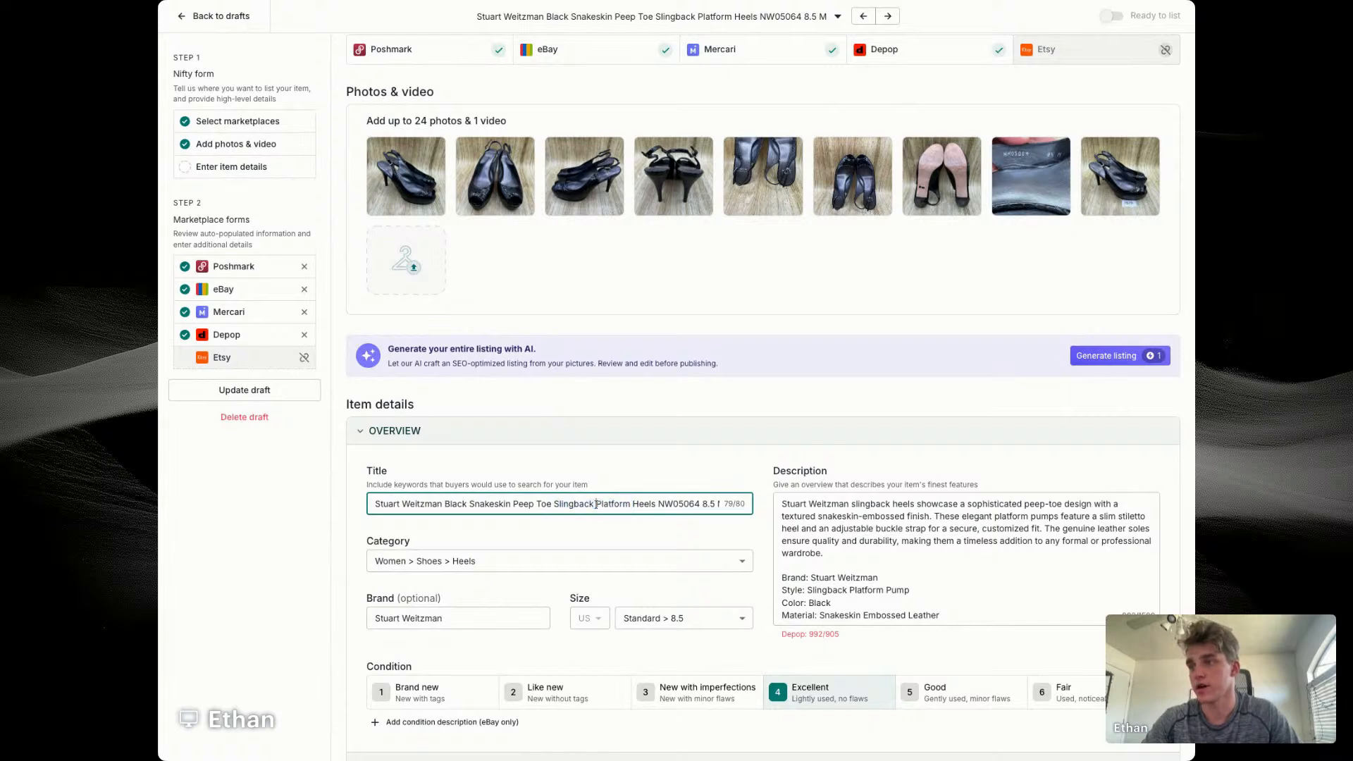
type("PipumpP")
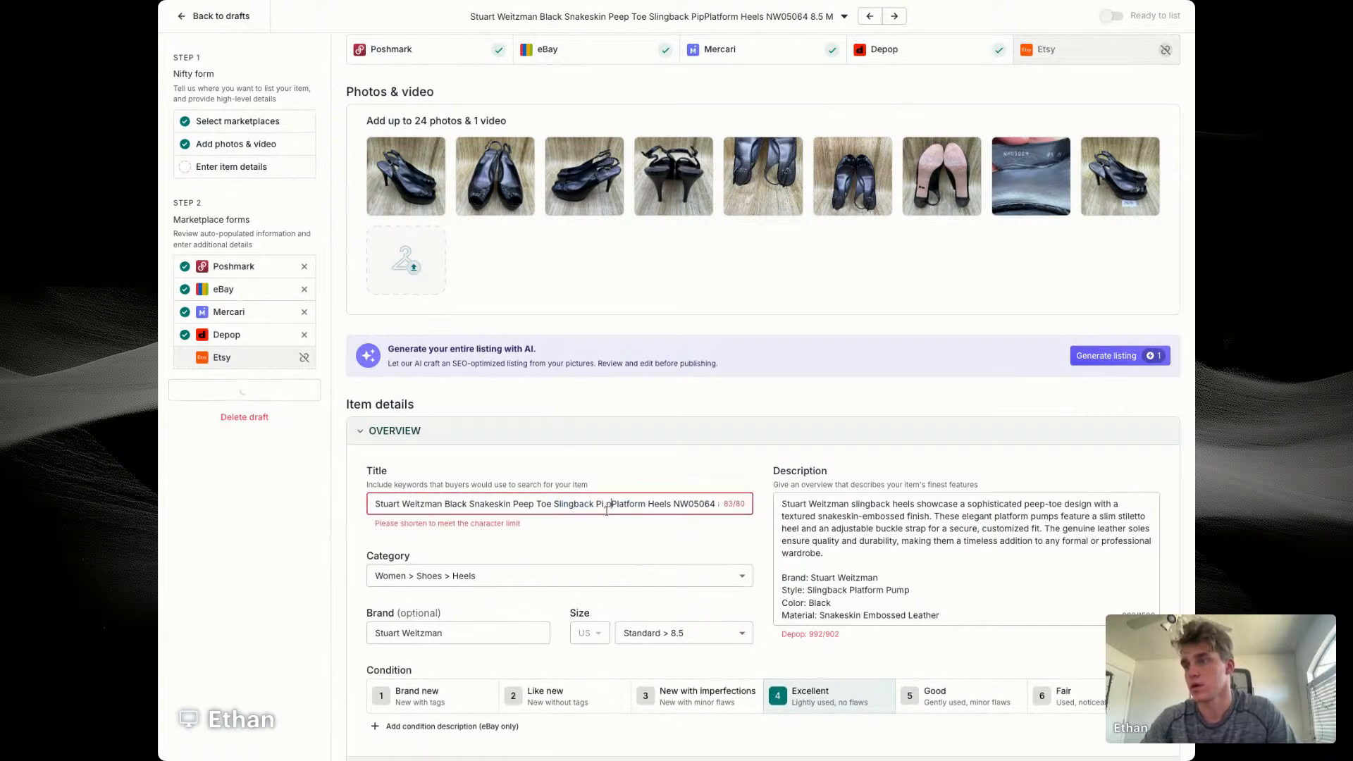
key("BackSpace")
key("BackSpace")
key("BackSpace")
type("umps")
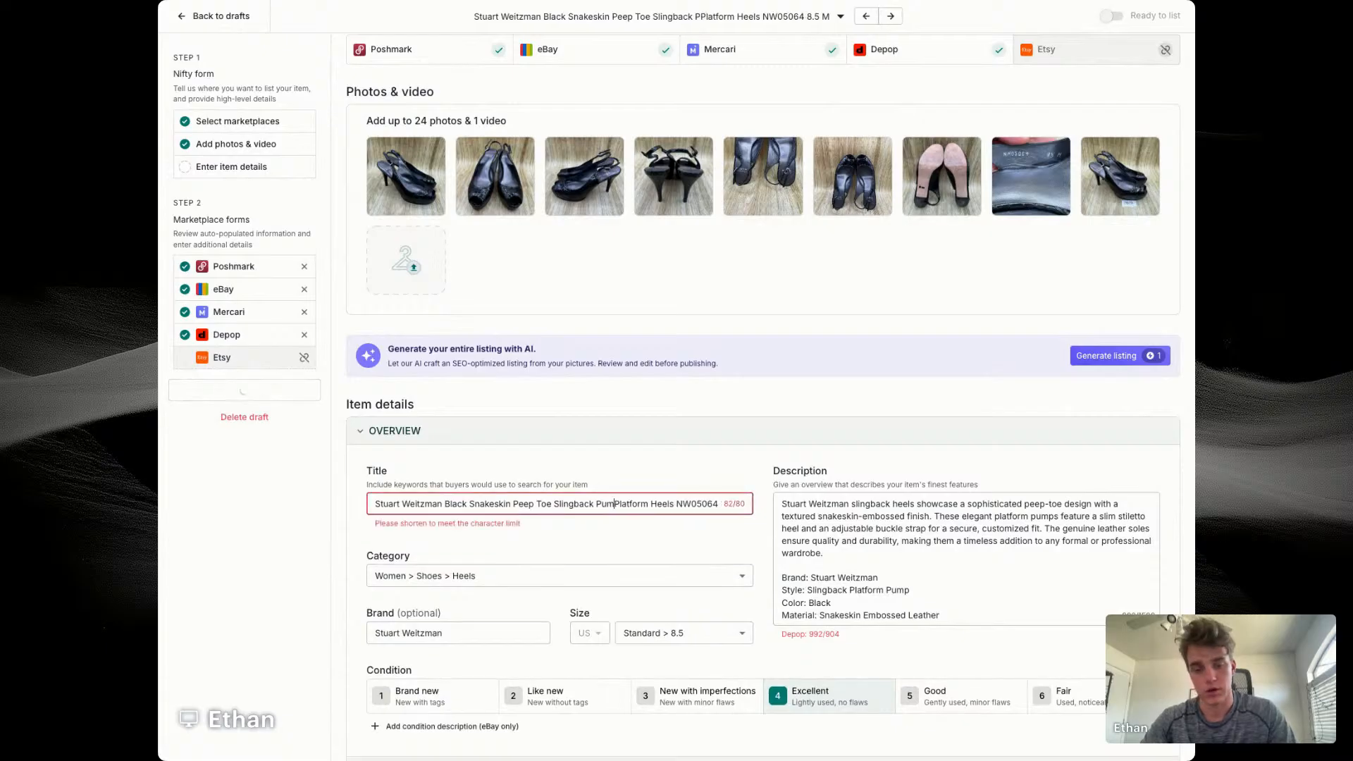
Step: Insert Embossed Leather after Snakeskin in the heels' title
left_click(510, 505)
type("Embl")
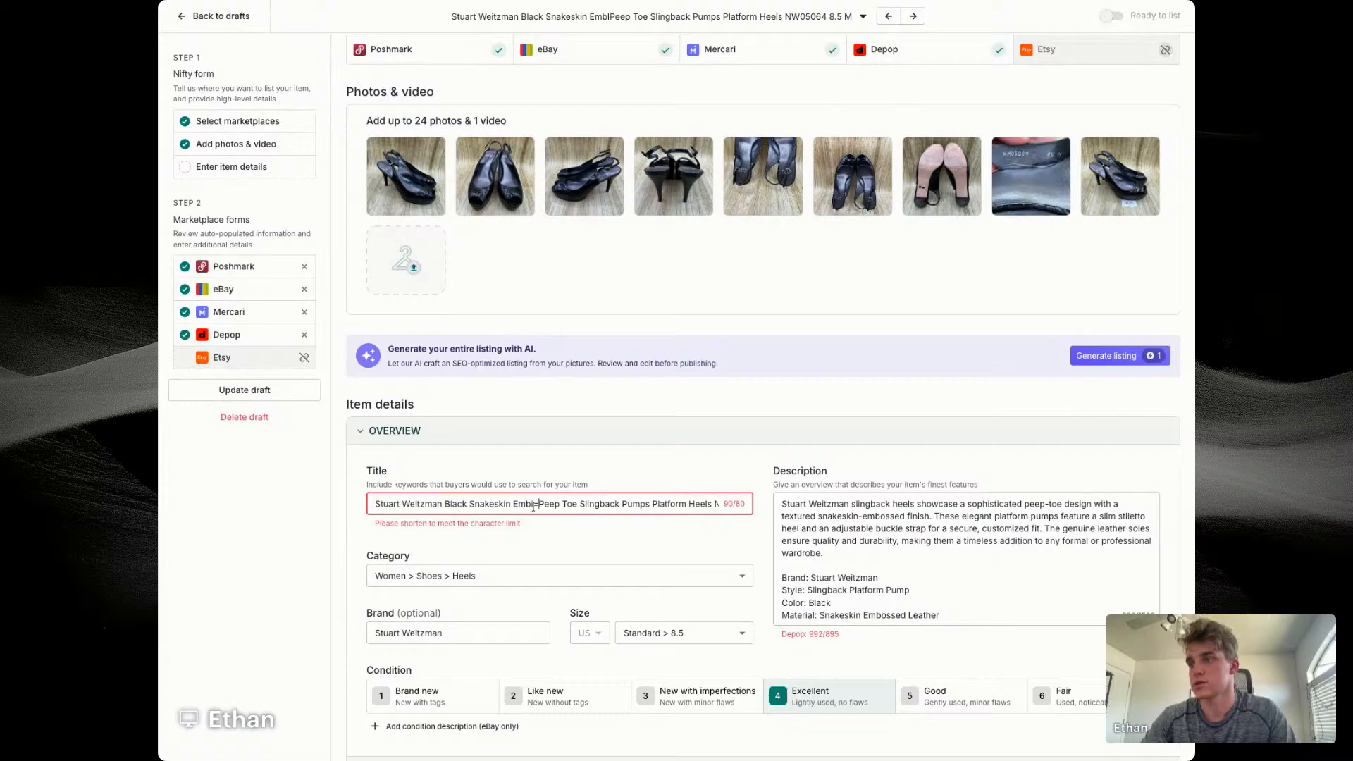
key("BackSpace")
type("ossed Le")
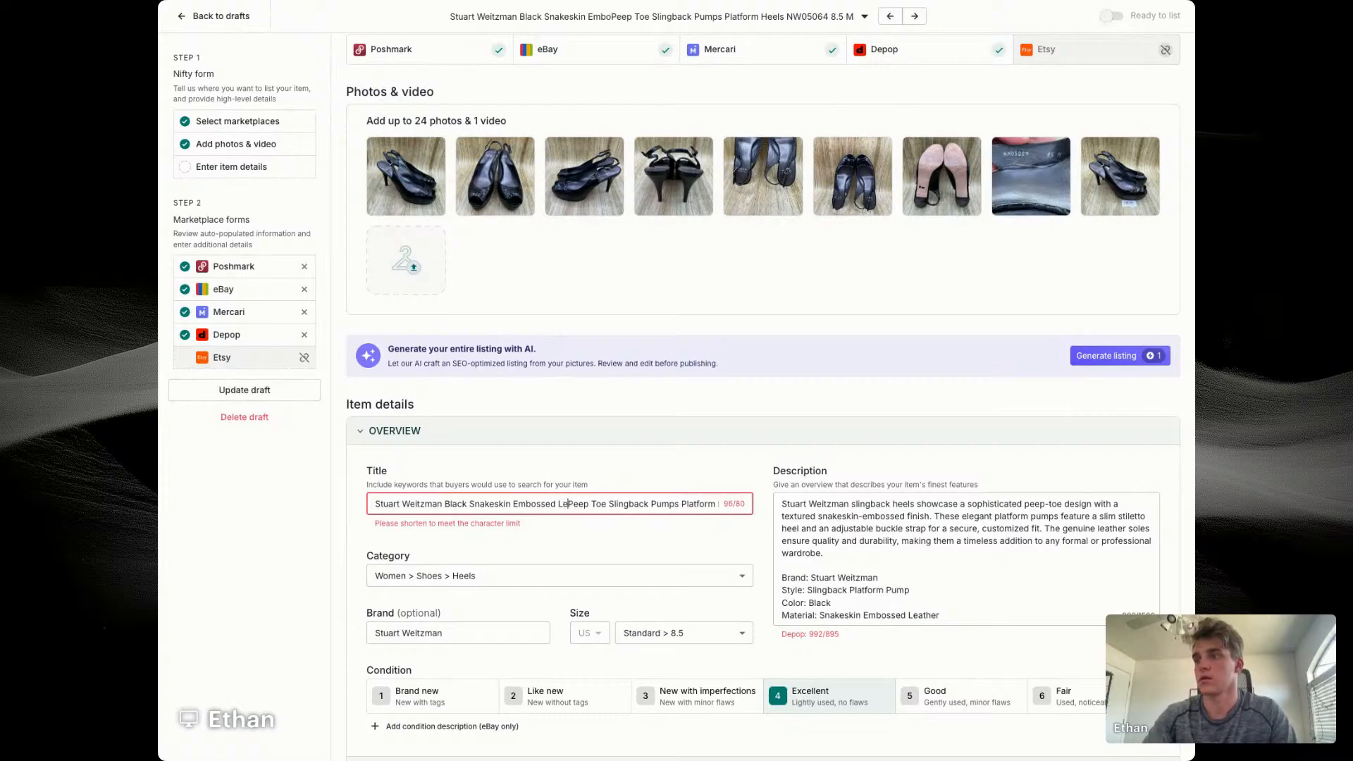
type("ather")
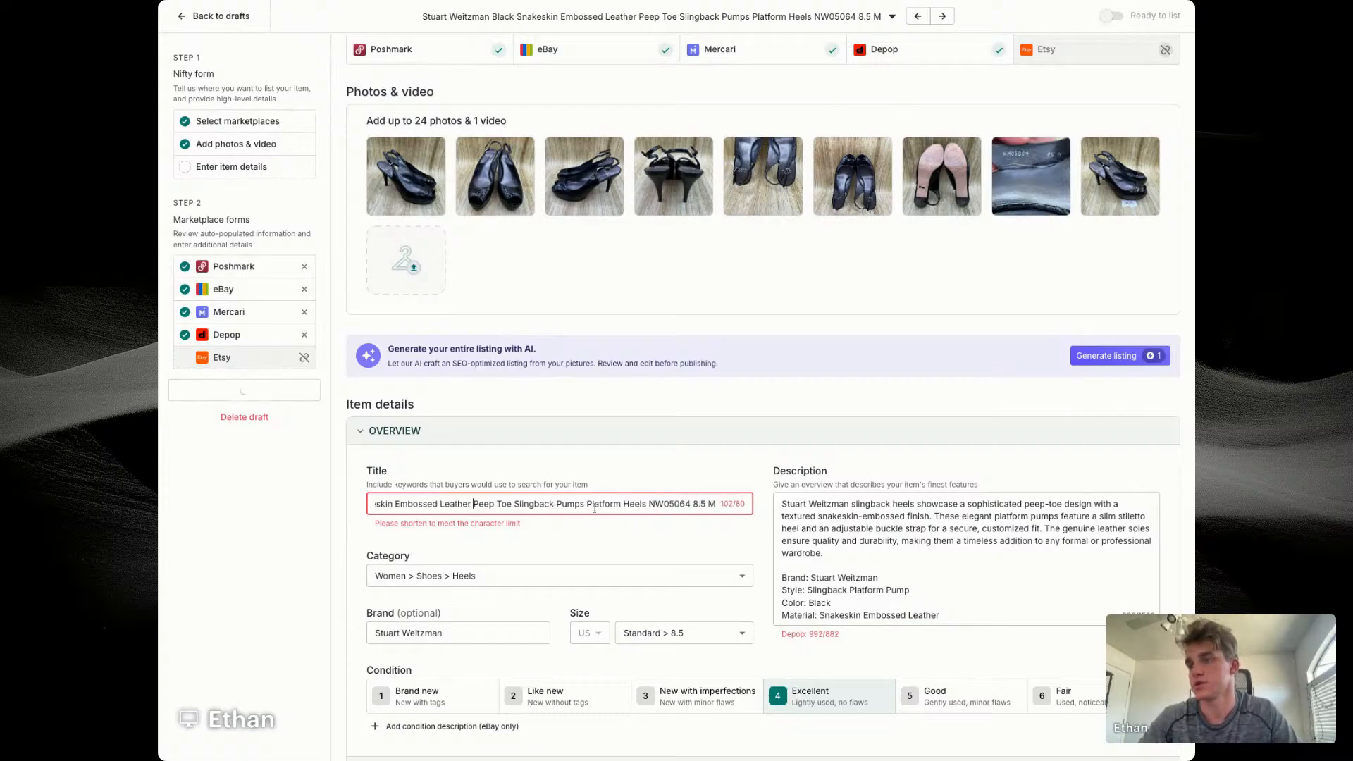
Step: Remove Platform, the style number NW05064 and the size 8.5 M from the heels' title
double_click(594, 504)
key("BackSpace")
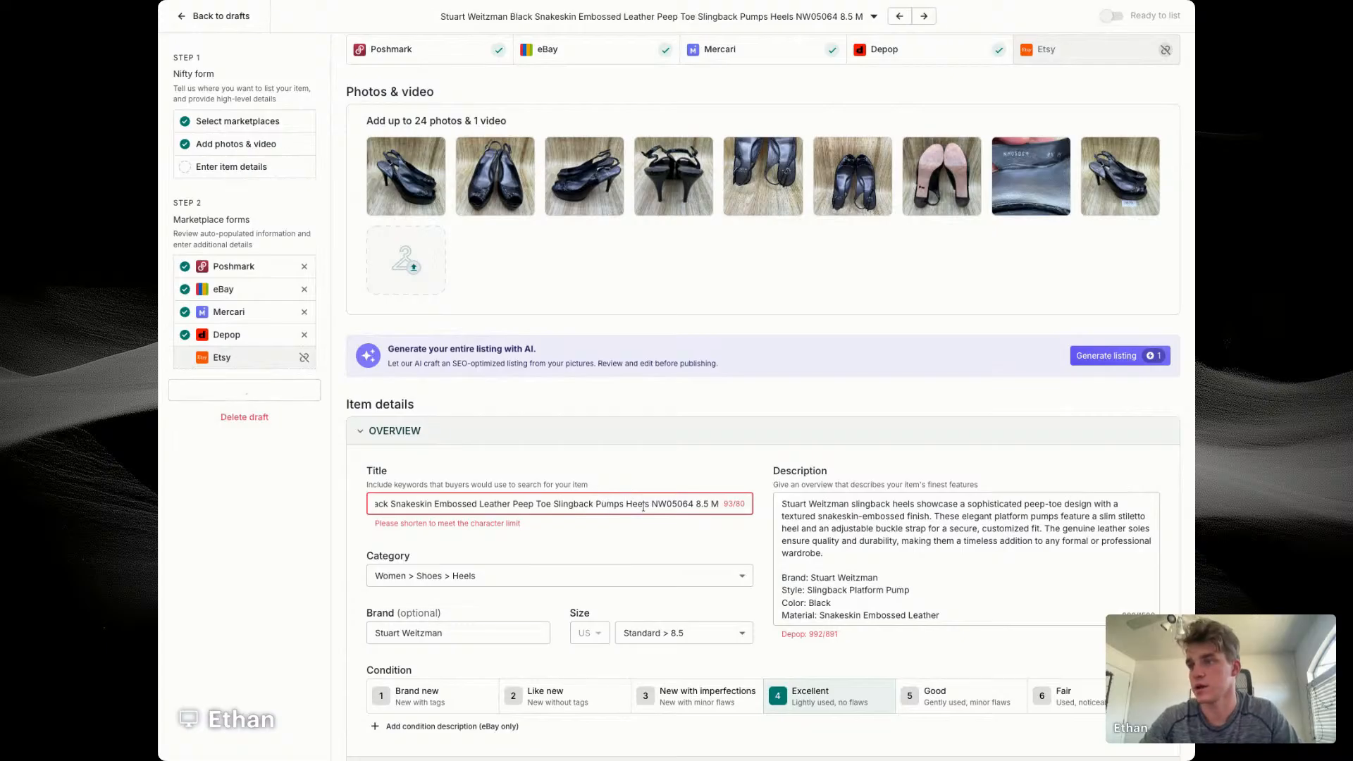
double_click(669, 503)
key("BackSpace")
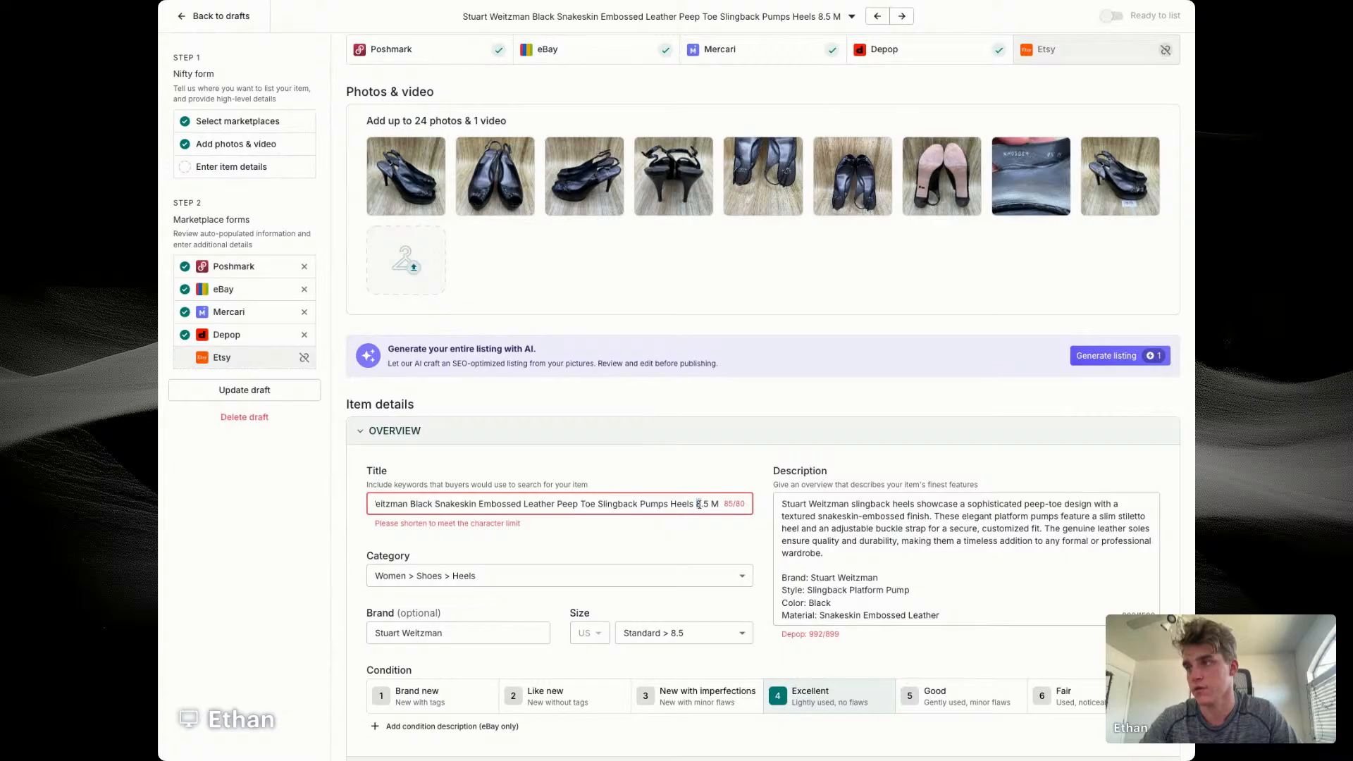
left_click_drag(698, 504, 719, 504)
key("BackSpace")
key("BackSpace")
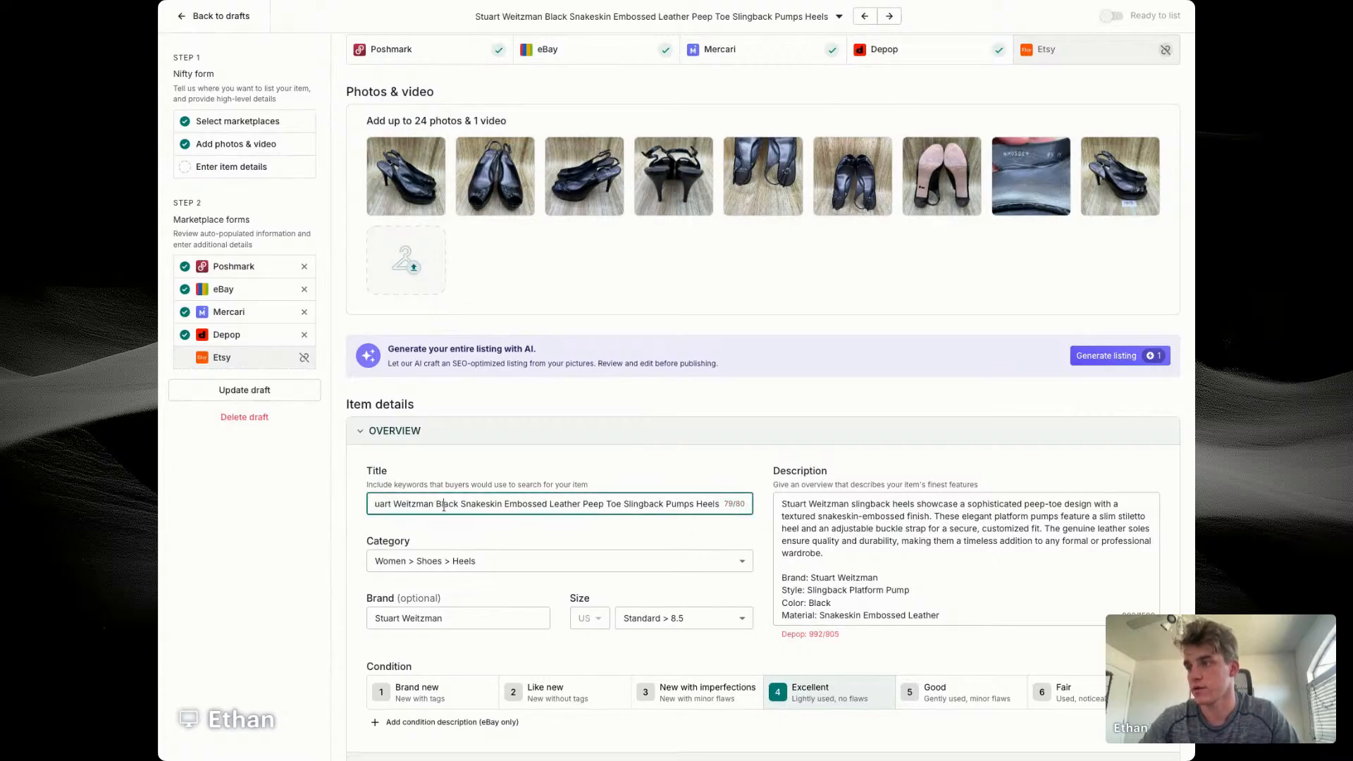
Step: Replace Heels at the end of the title with Women's 8.5 M
double_click(444, 504)
double_click(707, 504)
key("BackSpace")
key("BackSpace")
type("8.5 M")
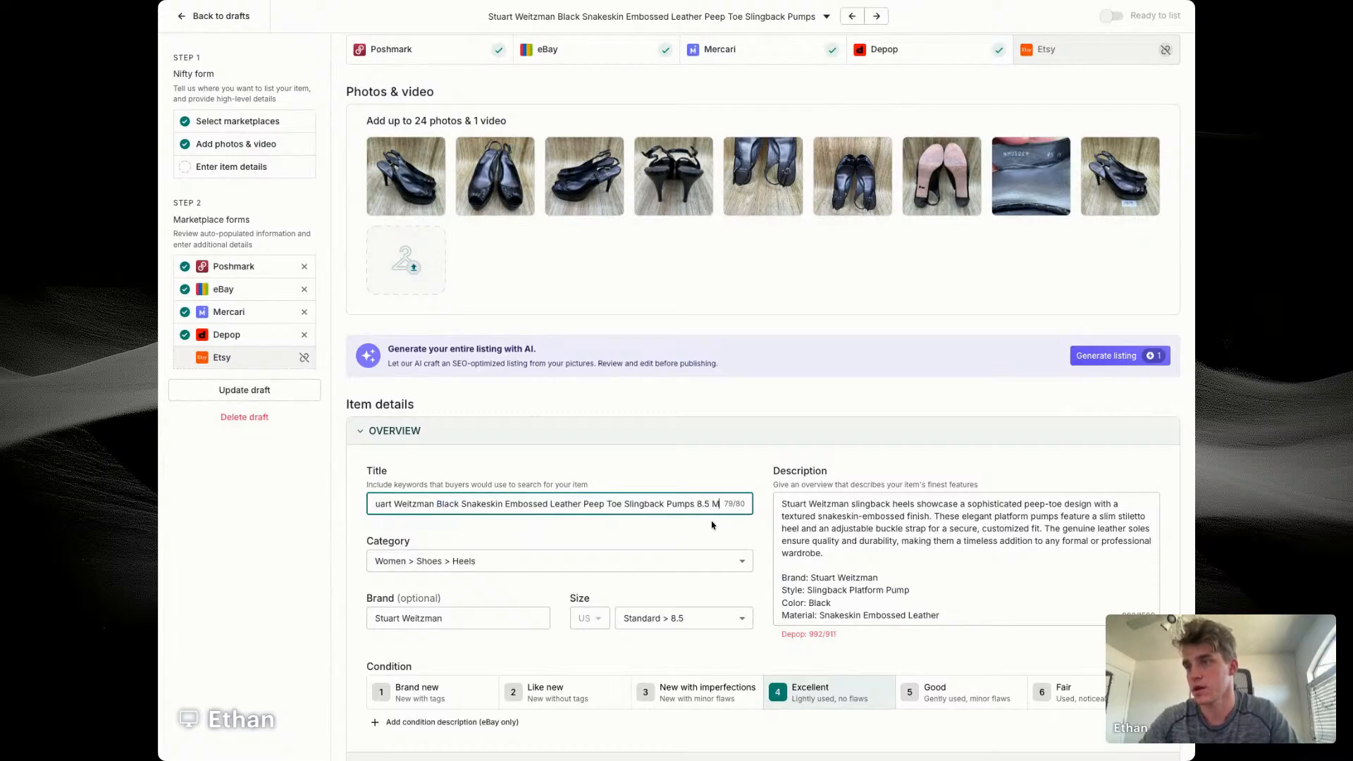
left_click(696, 505)
type("Women's")
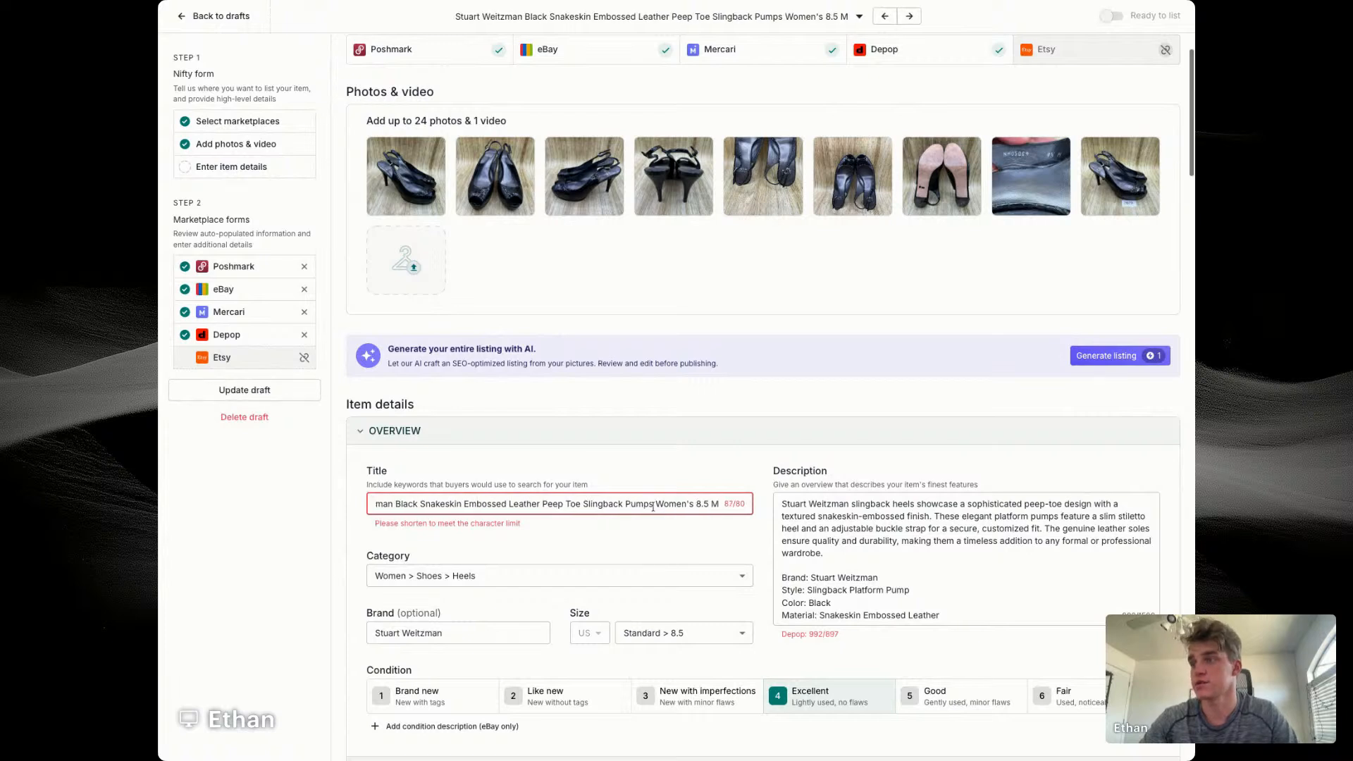
Step: Remove the word Leather from the heels' title
key("Home")
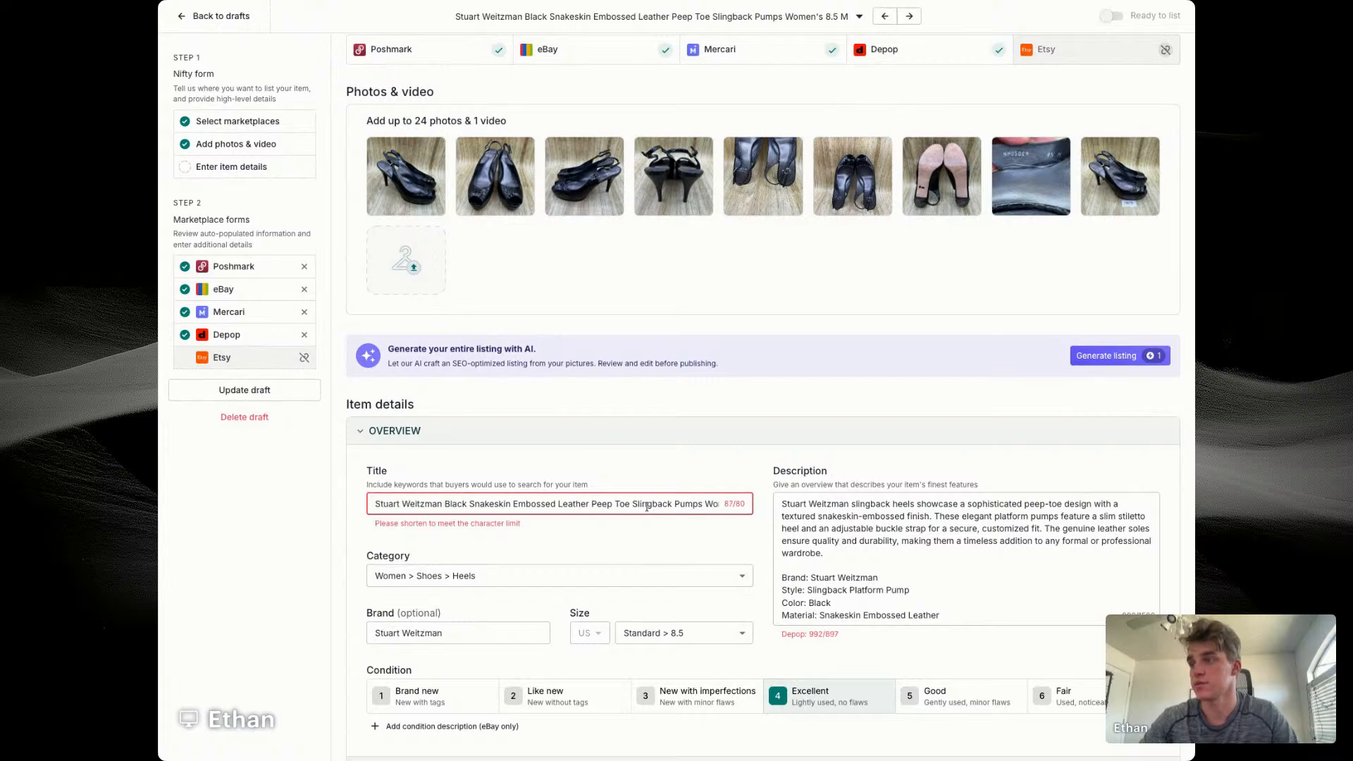
double_click(562, 503)
key("BackSpace")
left_click_drag(666, 503, 769, 505)
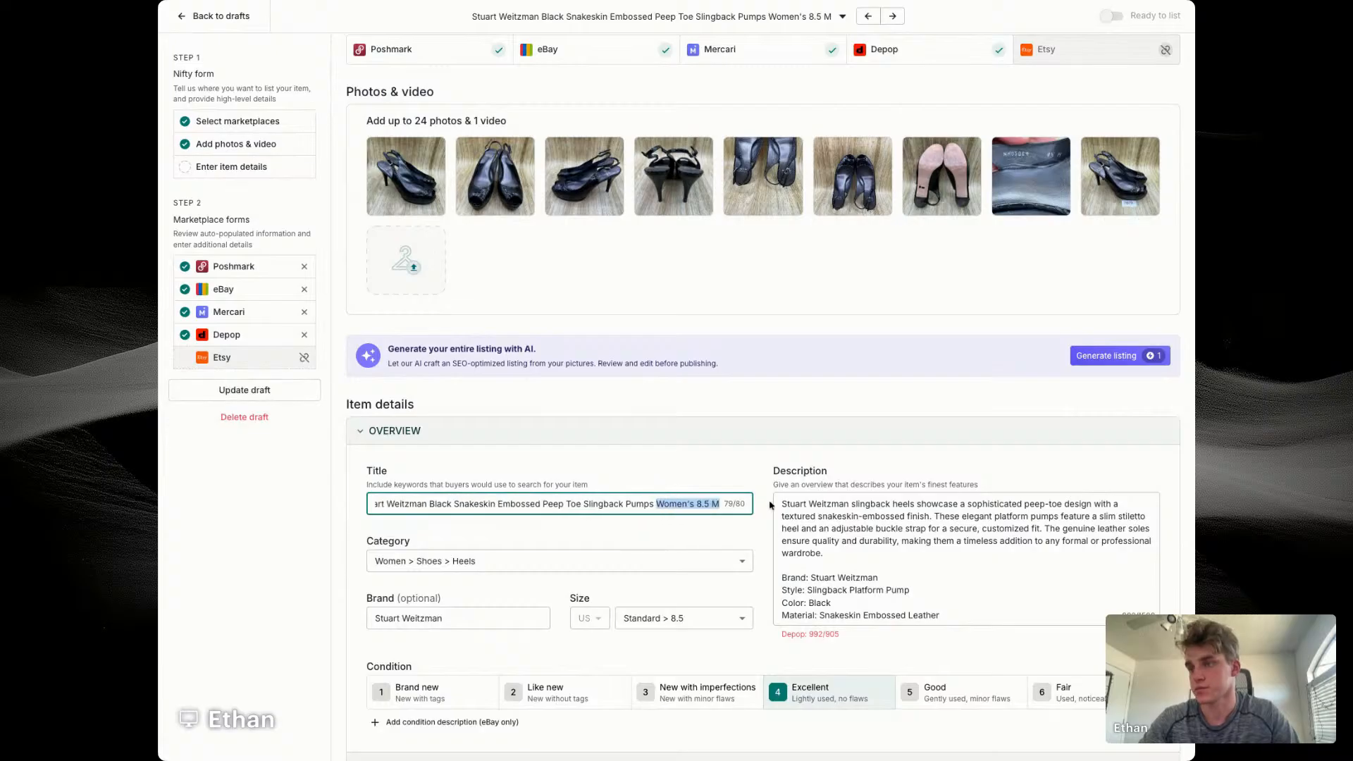
key("BackSpace")
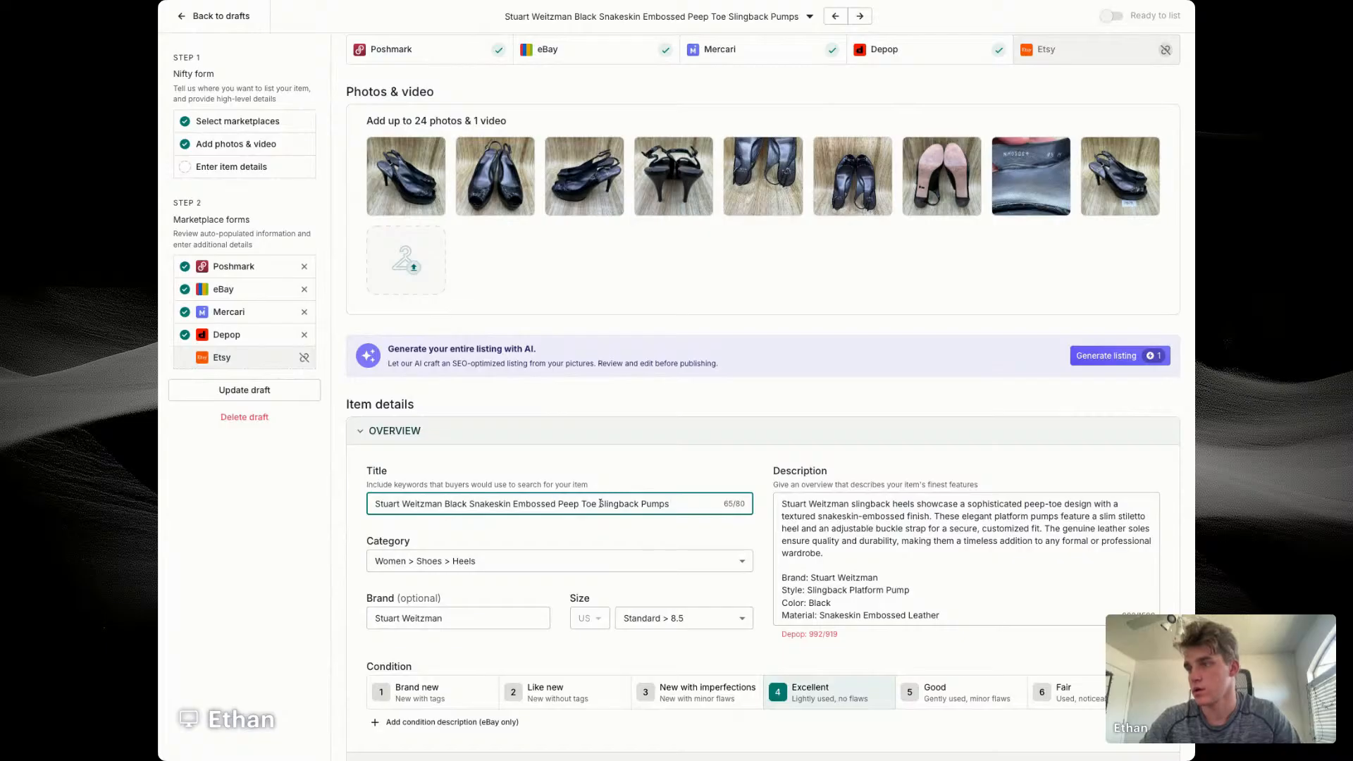
key("ctrl+z")
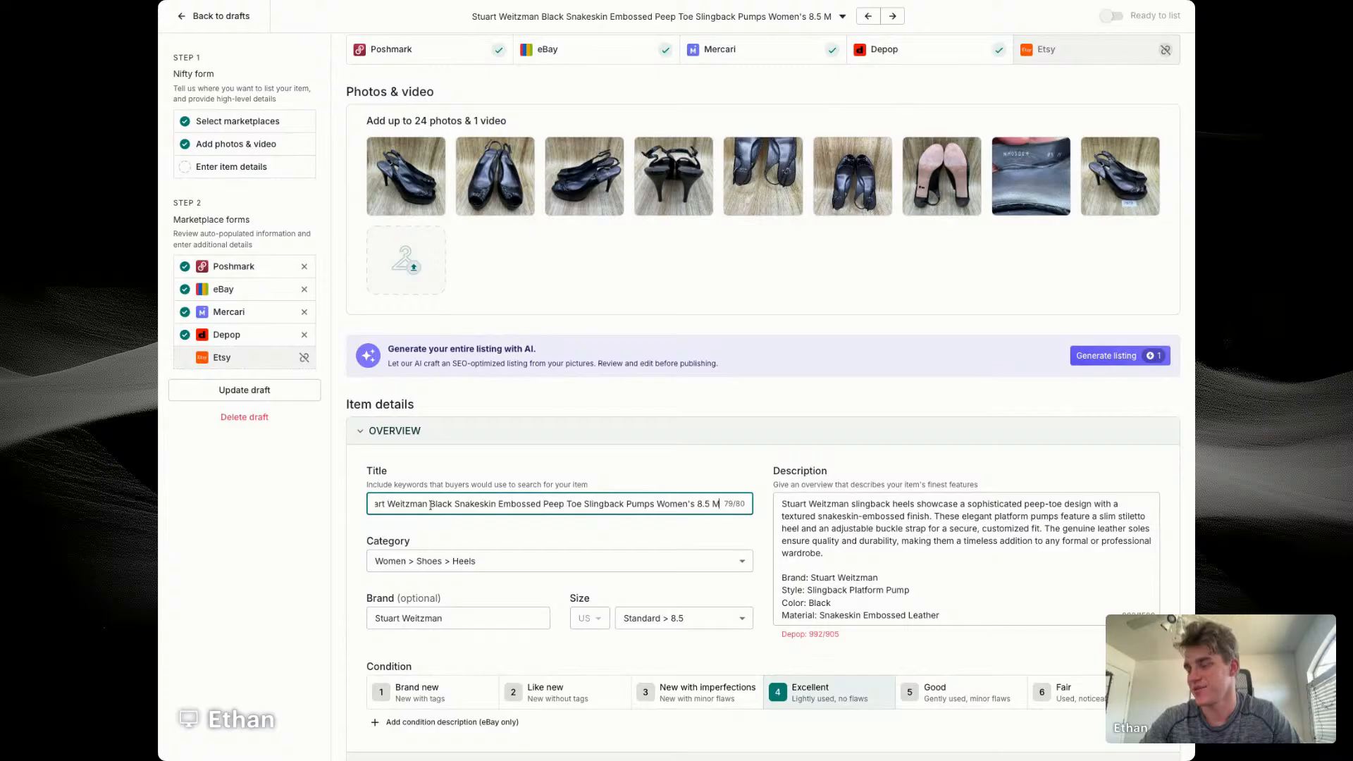
Step: Move Peep Toe and Pumps to the end of the heels' title, following Women's 8.5 M
left_click_drag(543, 504, 584, 504)
key("BackSpace")
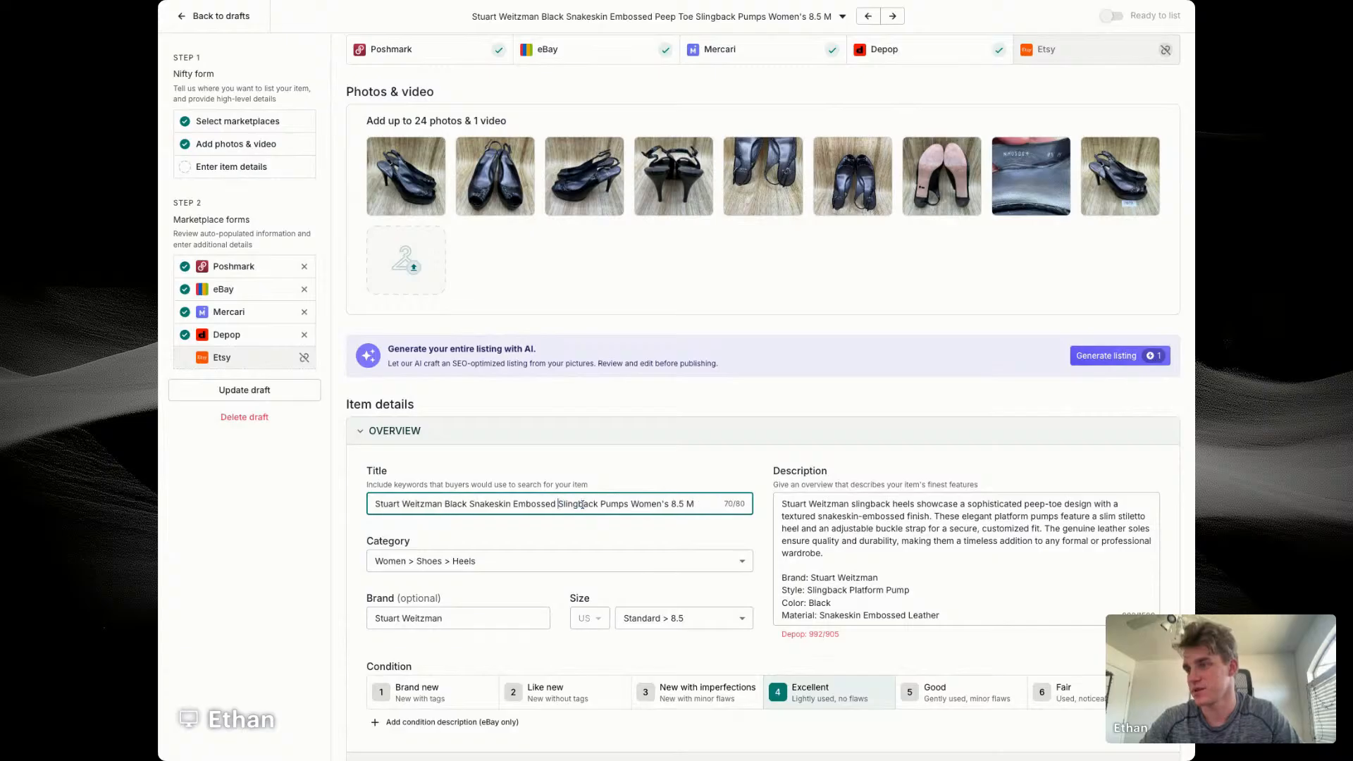
left_click(719, 503)
type("Peep Toe")
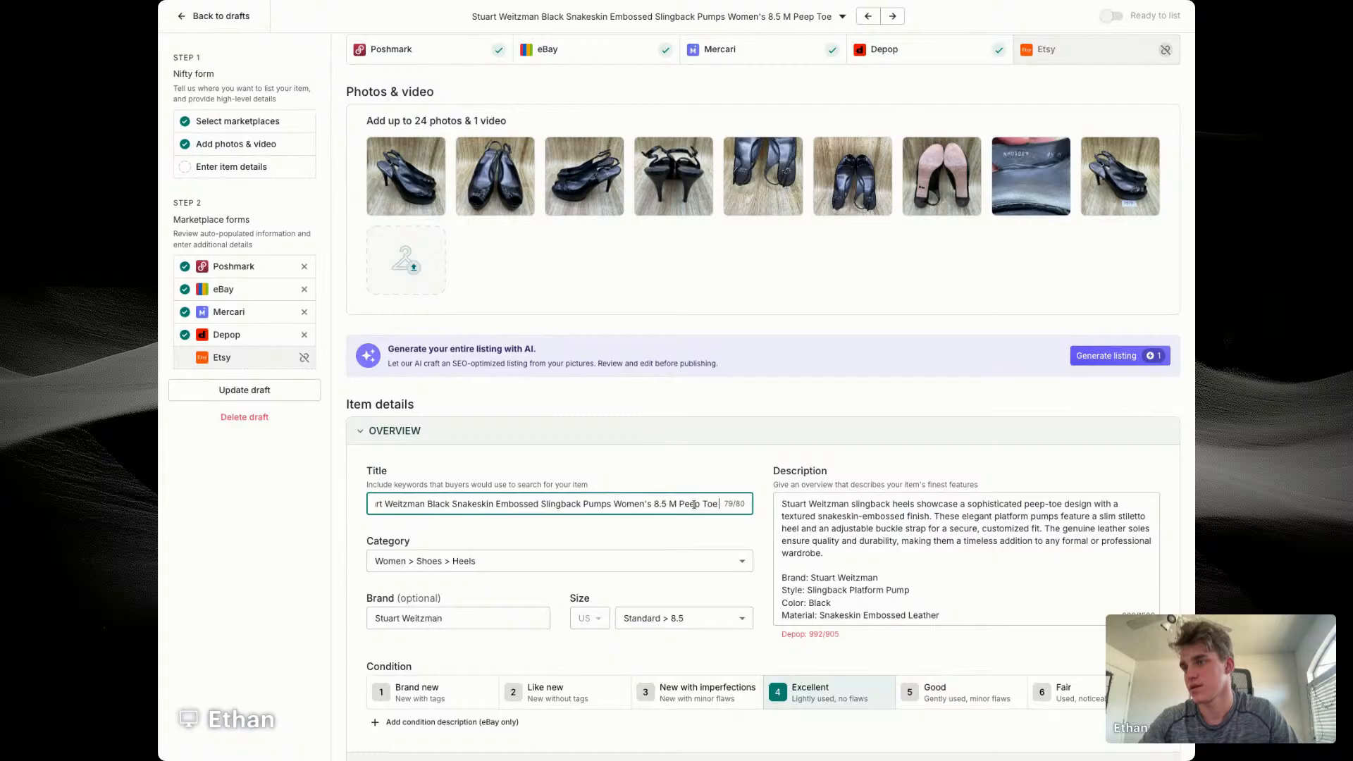
double_click(597, 503)
key("ctrl+x")
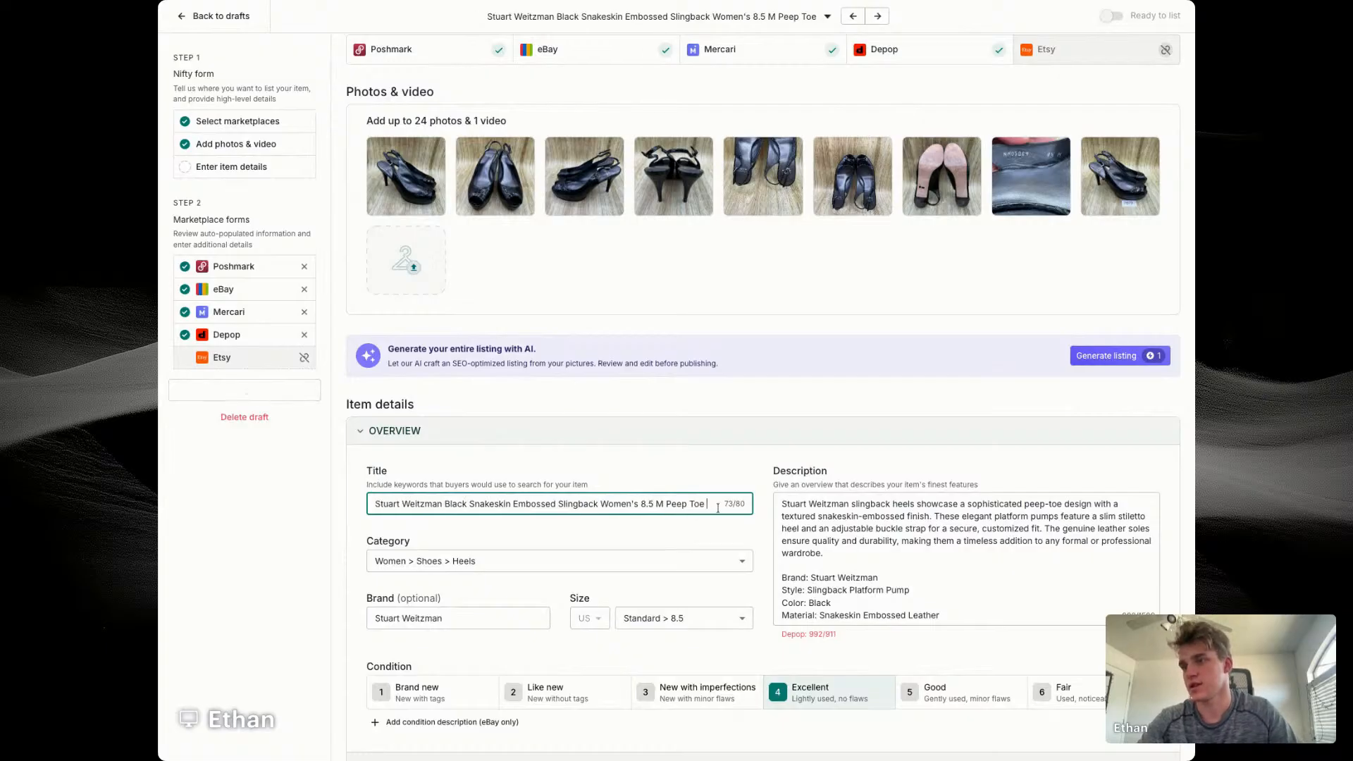
left_click(718, 503)
key("ctrl+v")
Step: Move Slingback between Peep Toe and Pumps in the heels' title
left_click_drag(543, 503, 585, 503)
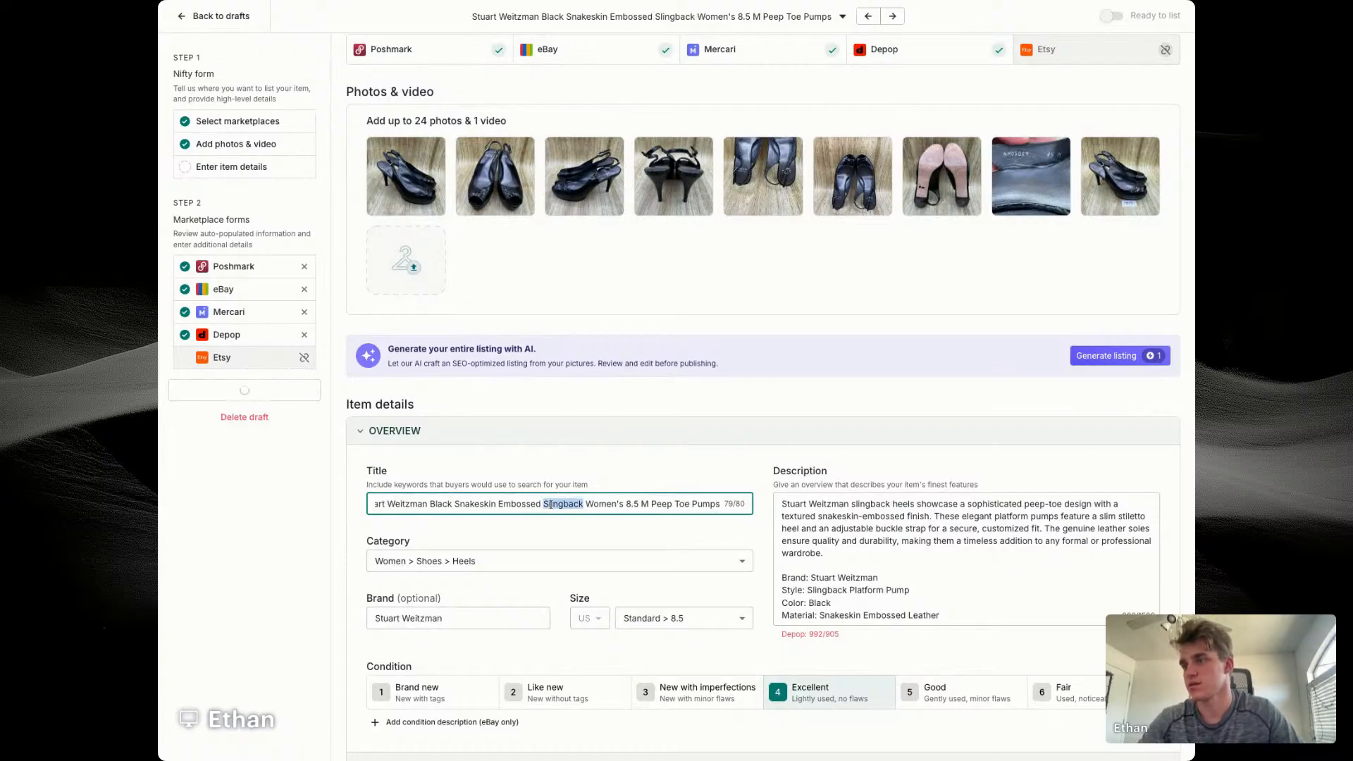
key("BackSpace")
left_click(663, 503)
key("ctrl+v")
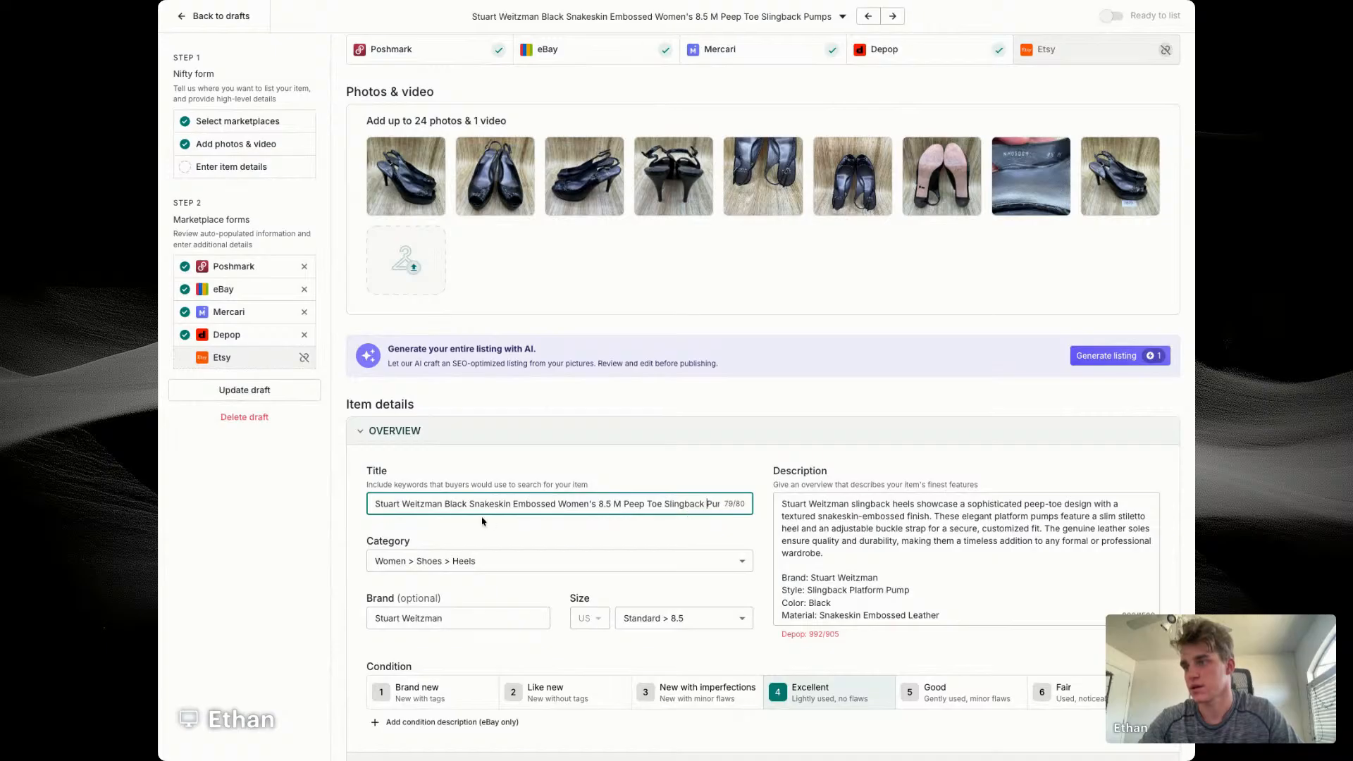
scroll(473, 503, "right", 1)
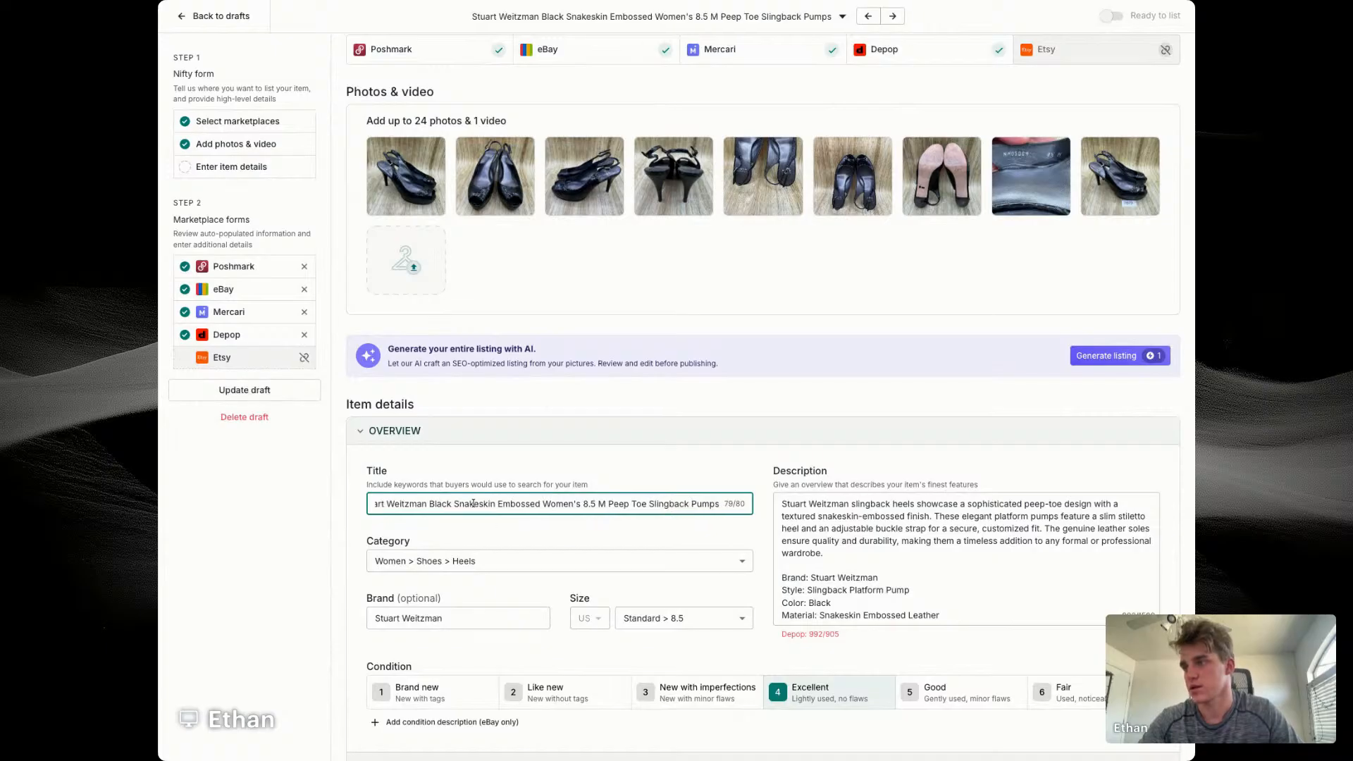
Step: Replace the opening paragraph of the heels' description with a copy of the full title
triple_click(582, 503)
key("ctrl+c")
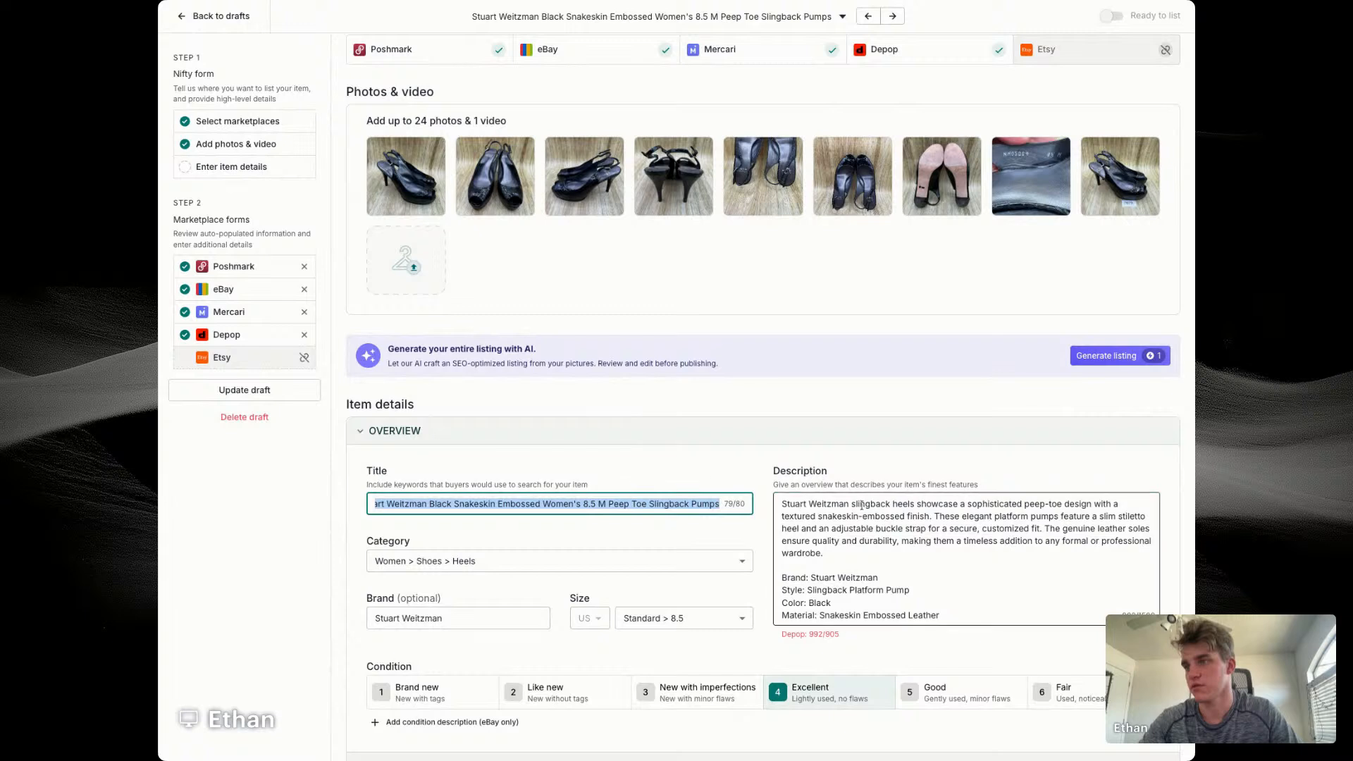
triple_click(862, 505)
key("ctrl+v")
key("Return")
Step: Set the heels' price to $69, cost of goods to $14.56 and SKU to 7679
scroll(651, 556, "down", 5)
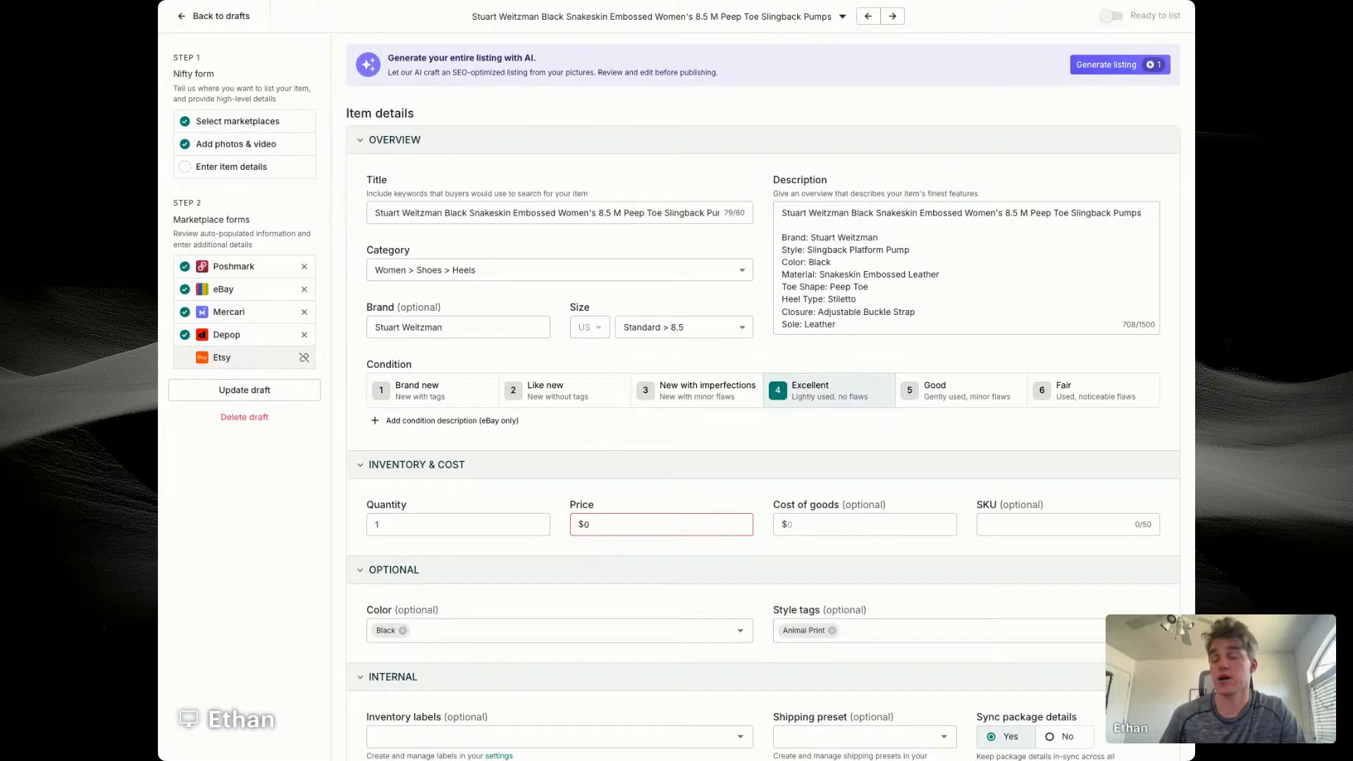
double_click(592, 524)
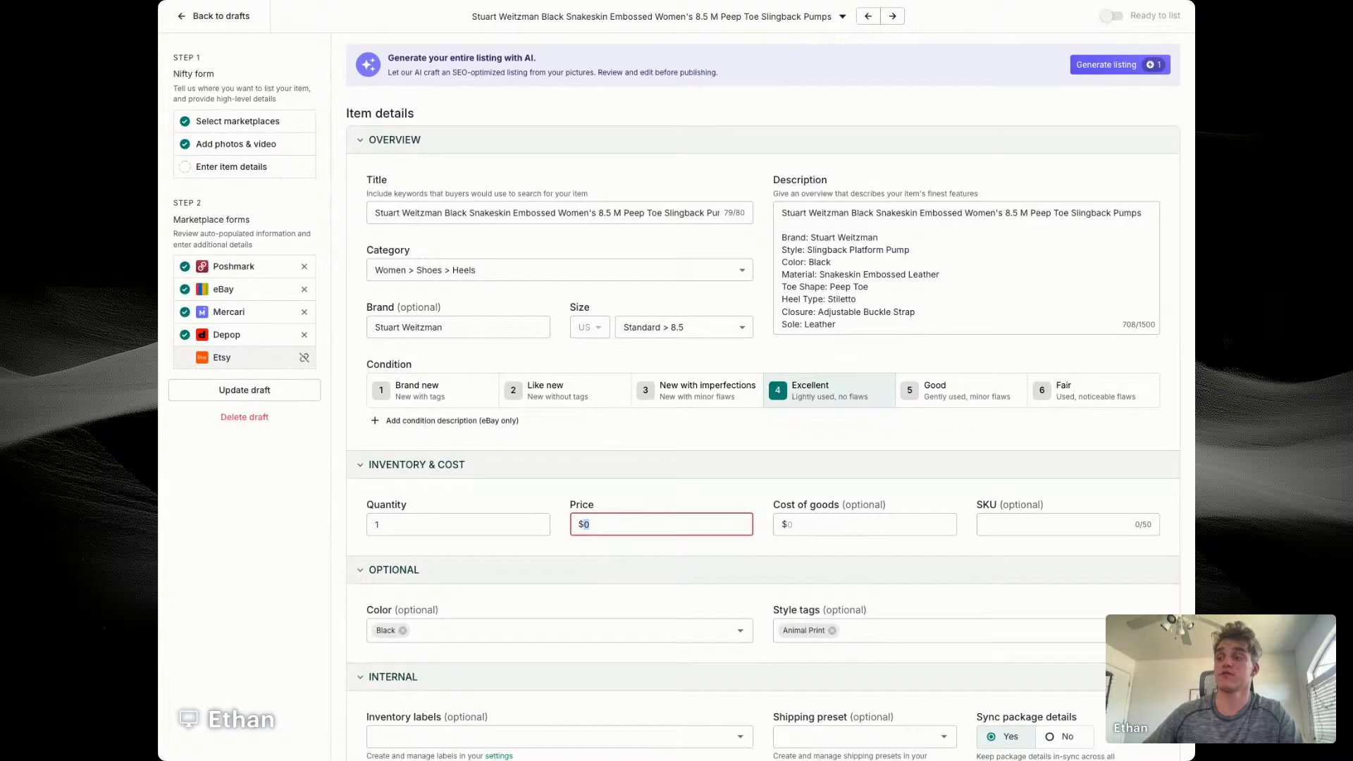
type("69")
key("Tab")
type("14.")
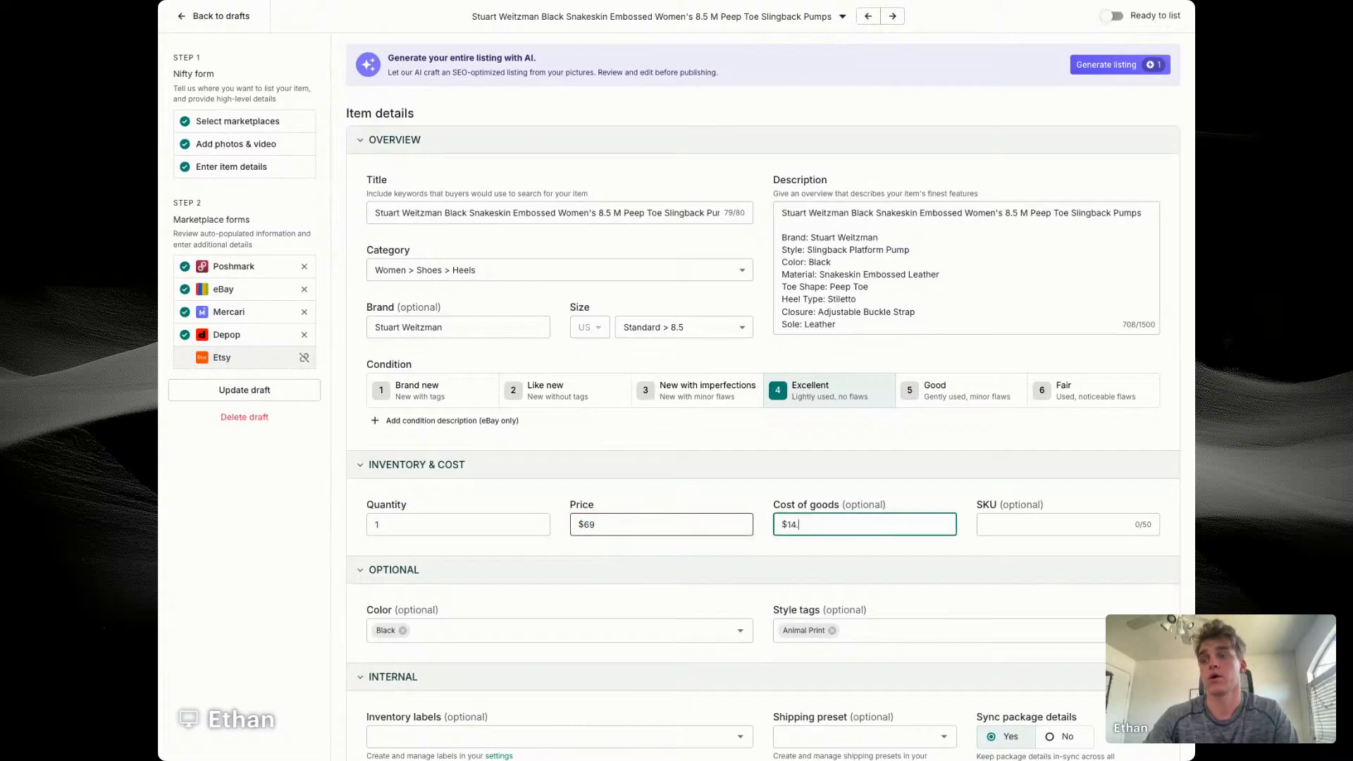
type("56")
key("Tab")
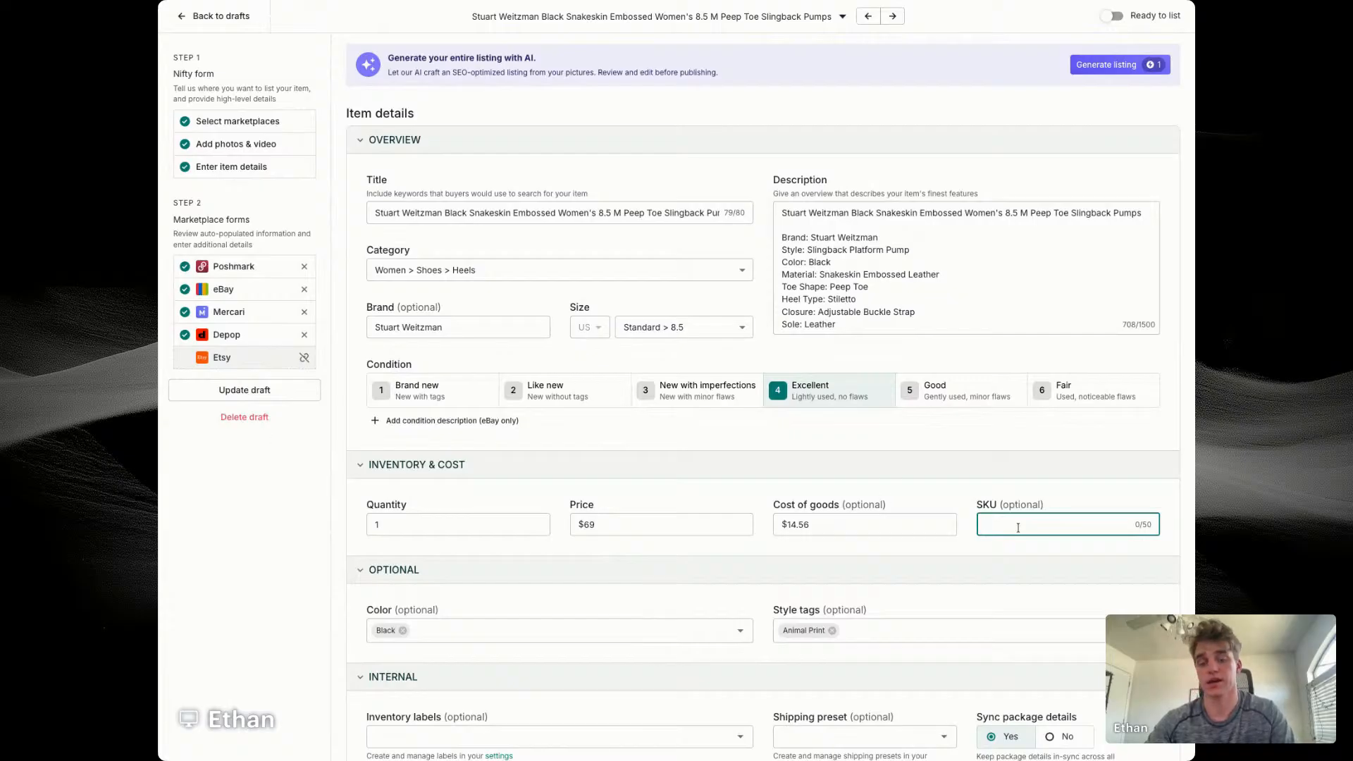
Step: Assign the Women's Shoes store category to the heels' eBay listing
scroll(771, 574, "down", 5)
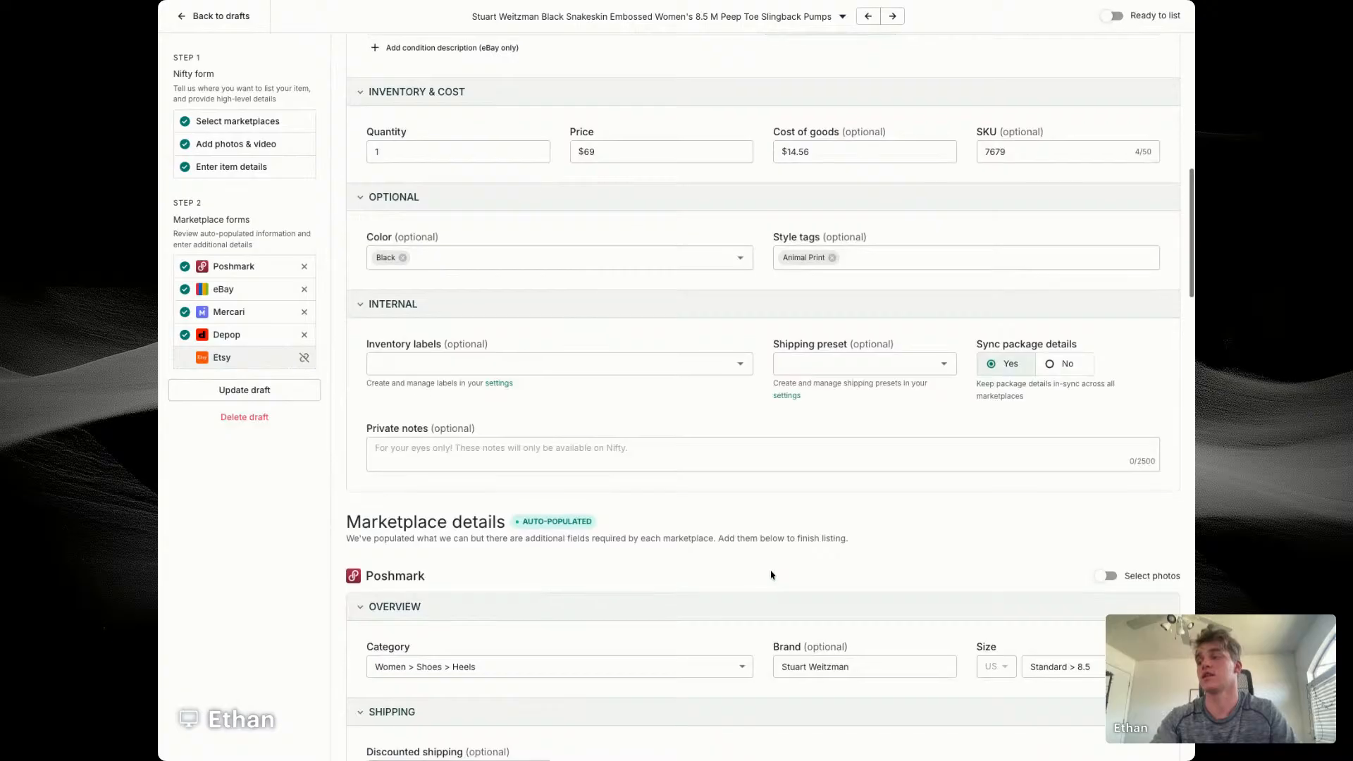
scroll(519, 413, "down", 3)
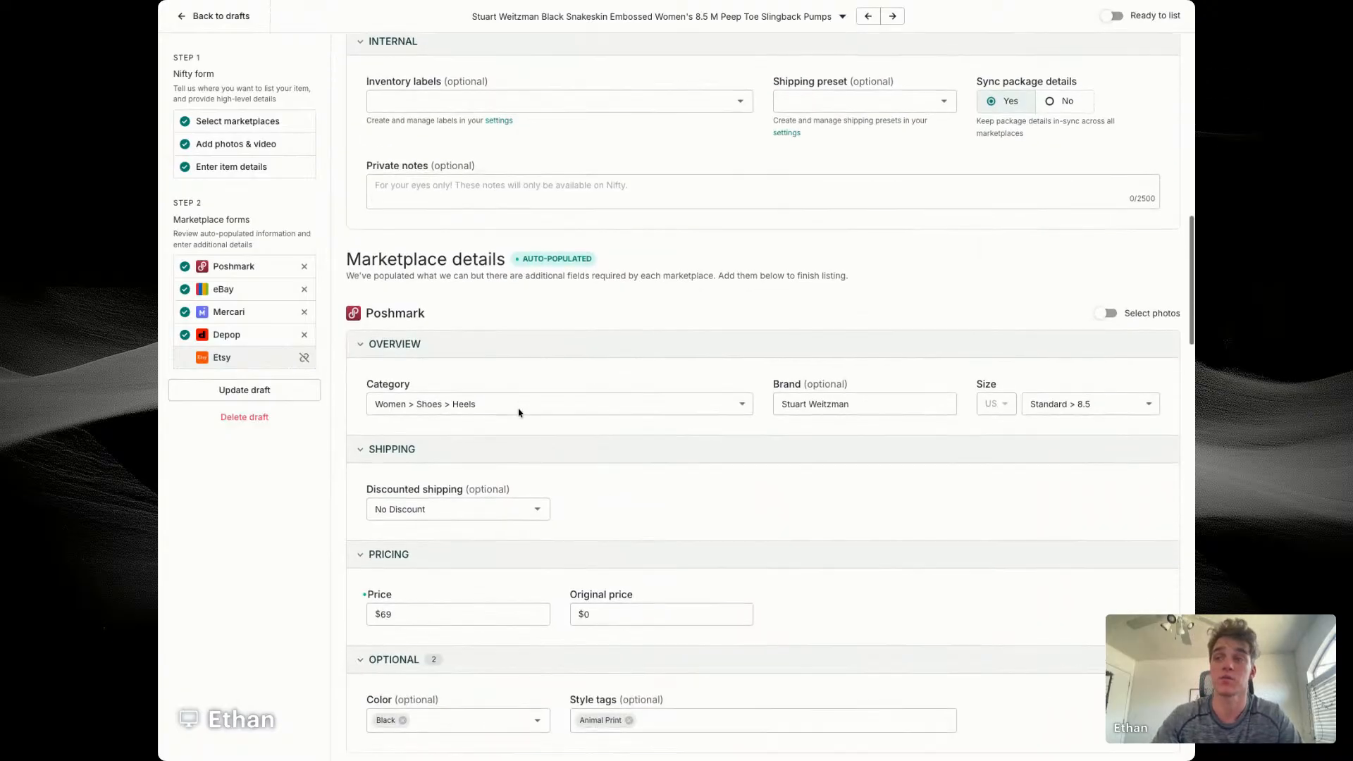
scroll(682, 292, "down", 4)
scroll(634, 352, "down", 3)
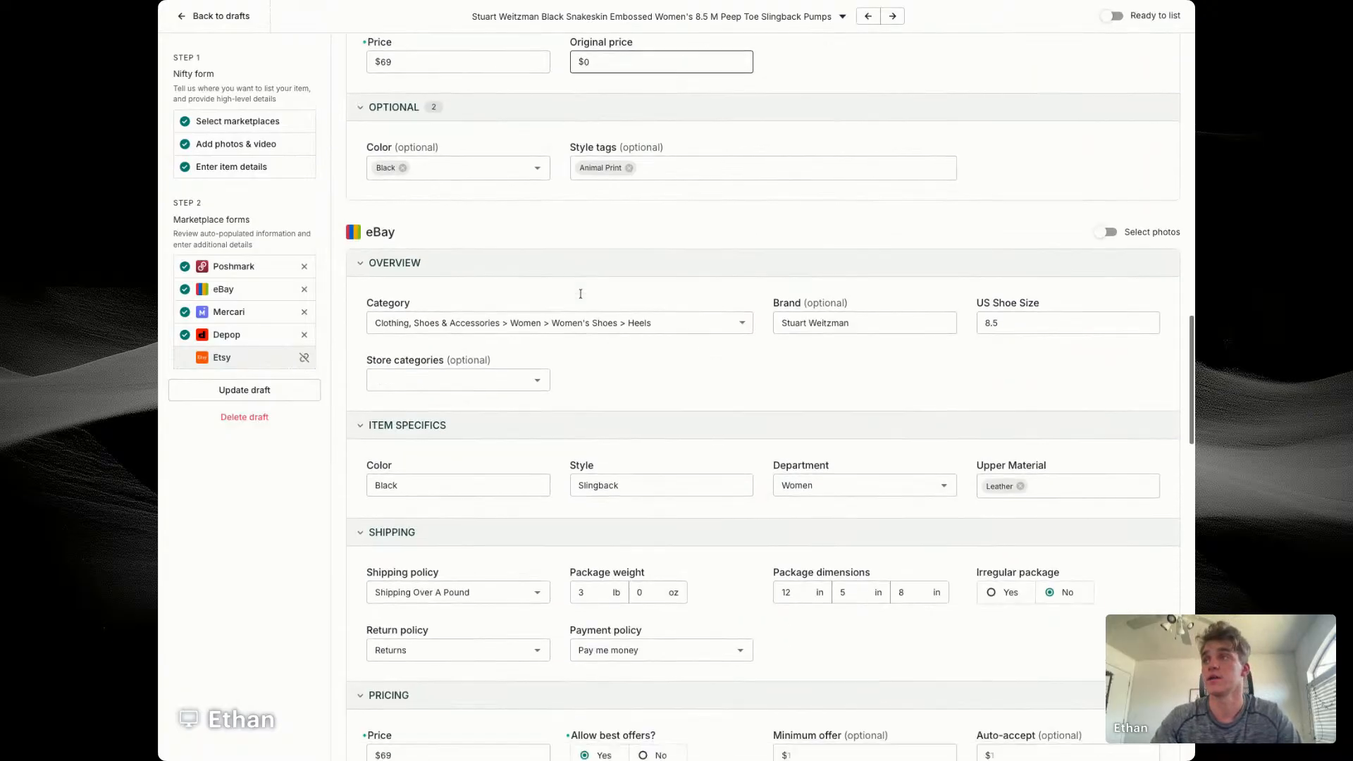
left_click(458, 378)
left_click(409, 445)
Step: Set the heels' eBay minimum offer to $45 and auto-accept to $55
scroll(655, 387, "down", 3)
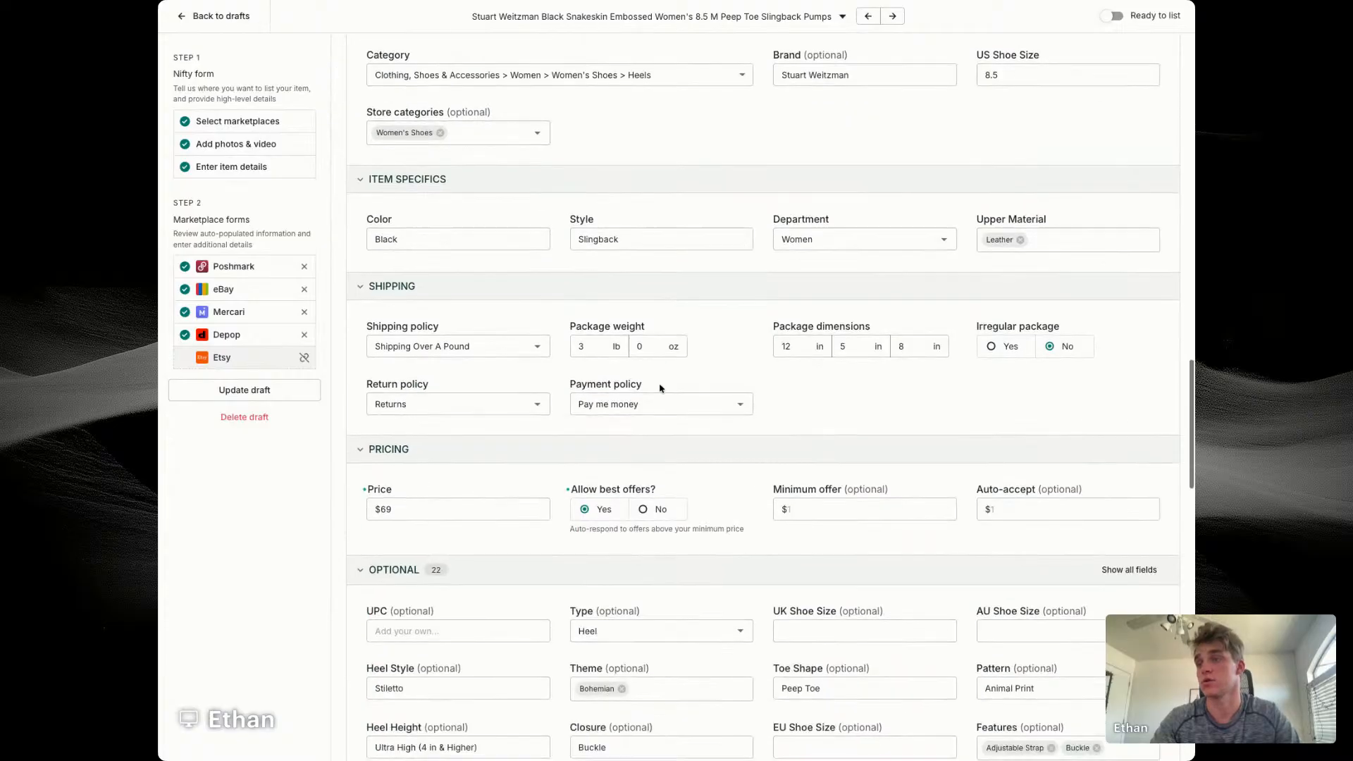
left_click(836, 505)
type("4")
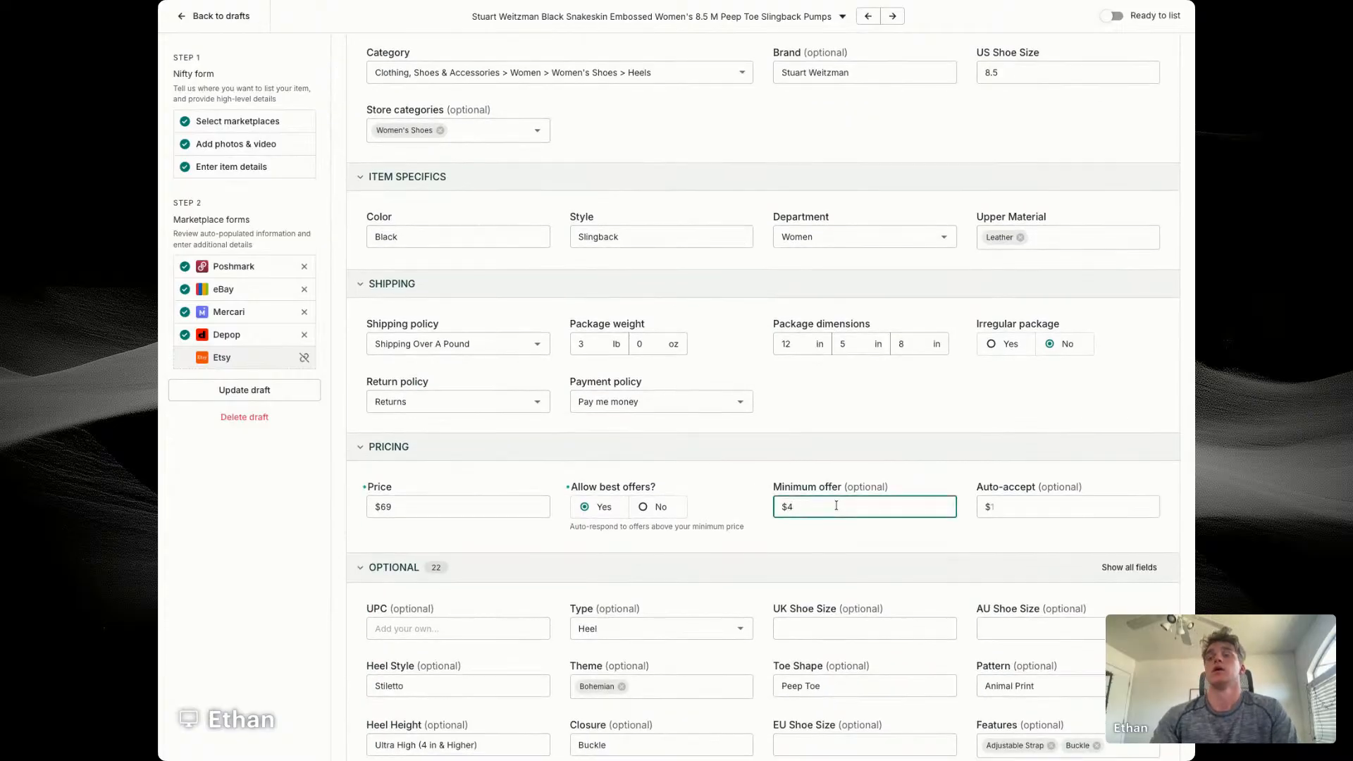
type("05")
key("Tab")
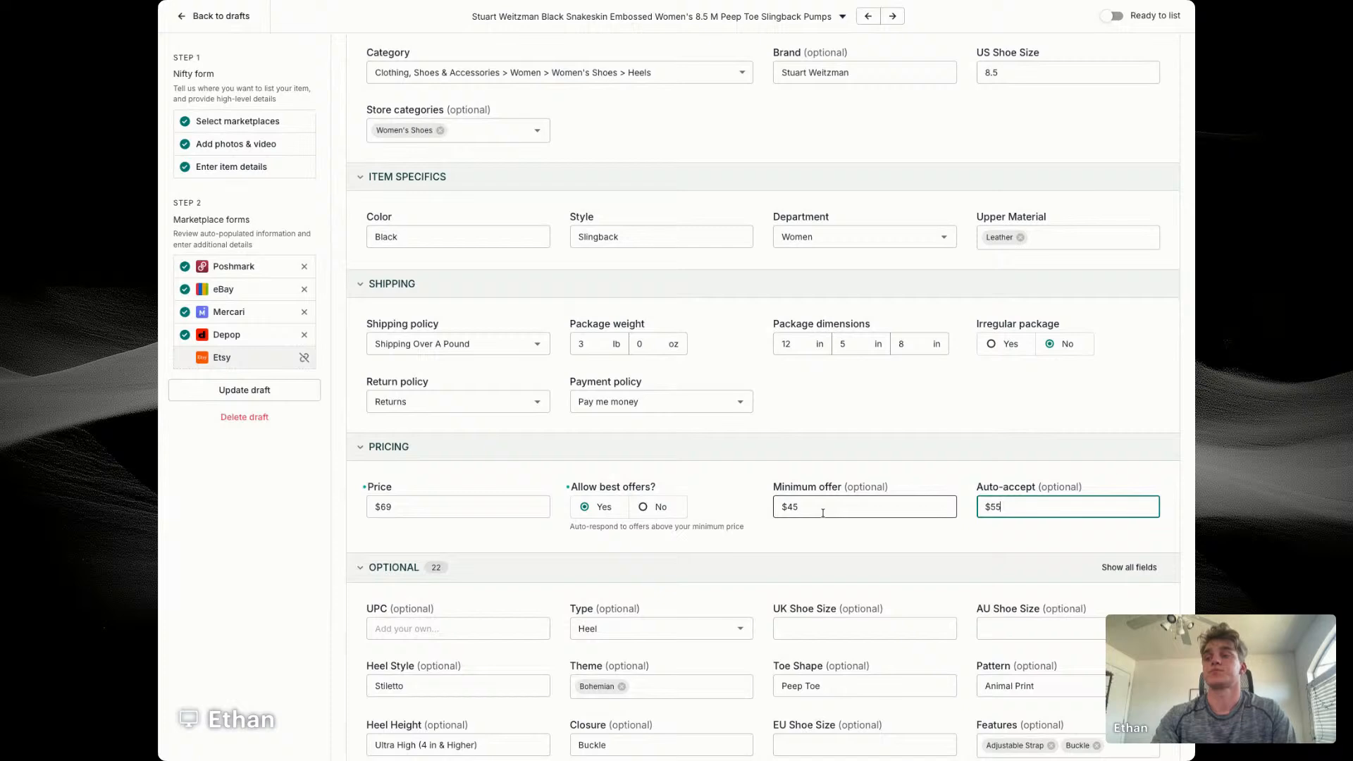
type("55")
Step: Clear the heel height and pattern values in the heels' optional eBay details
scroll(845, 493, "down", 2)
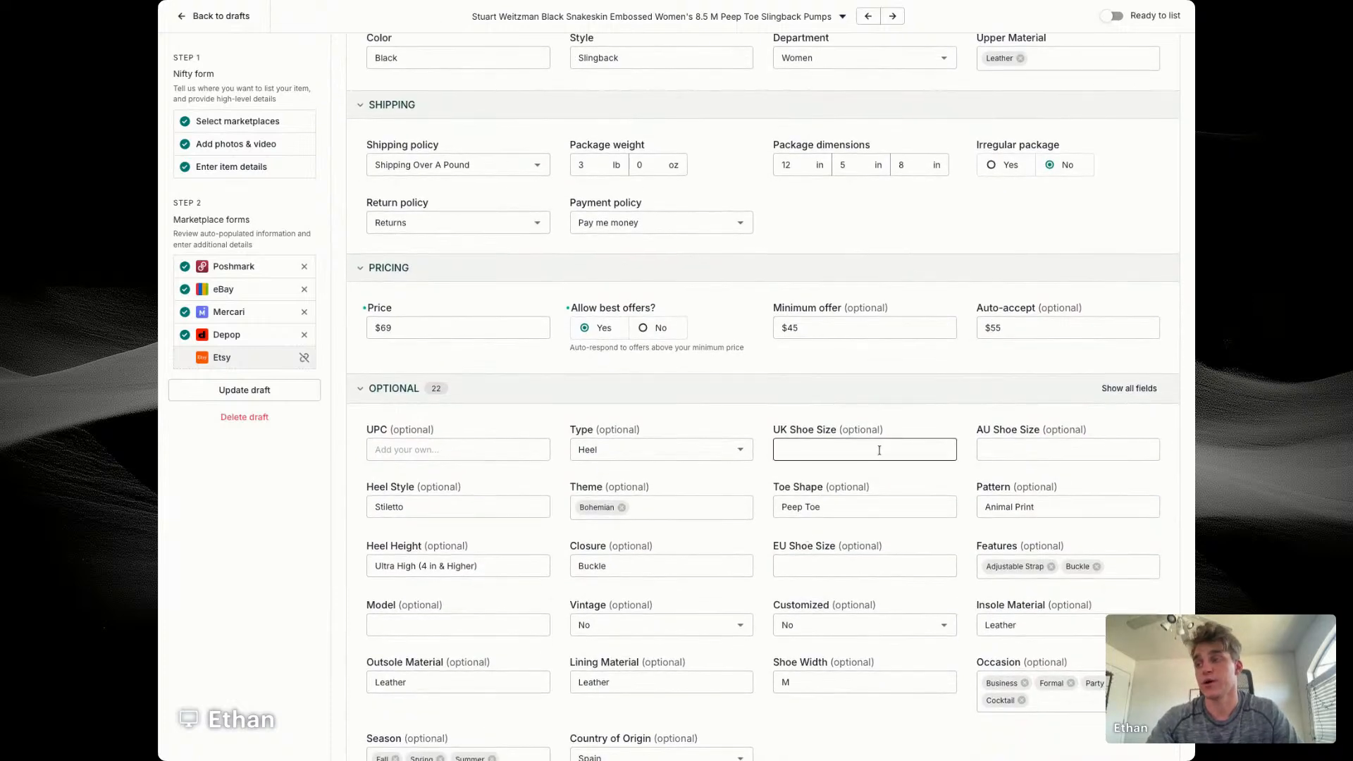
scroll(878, 450, "down", 3)
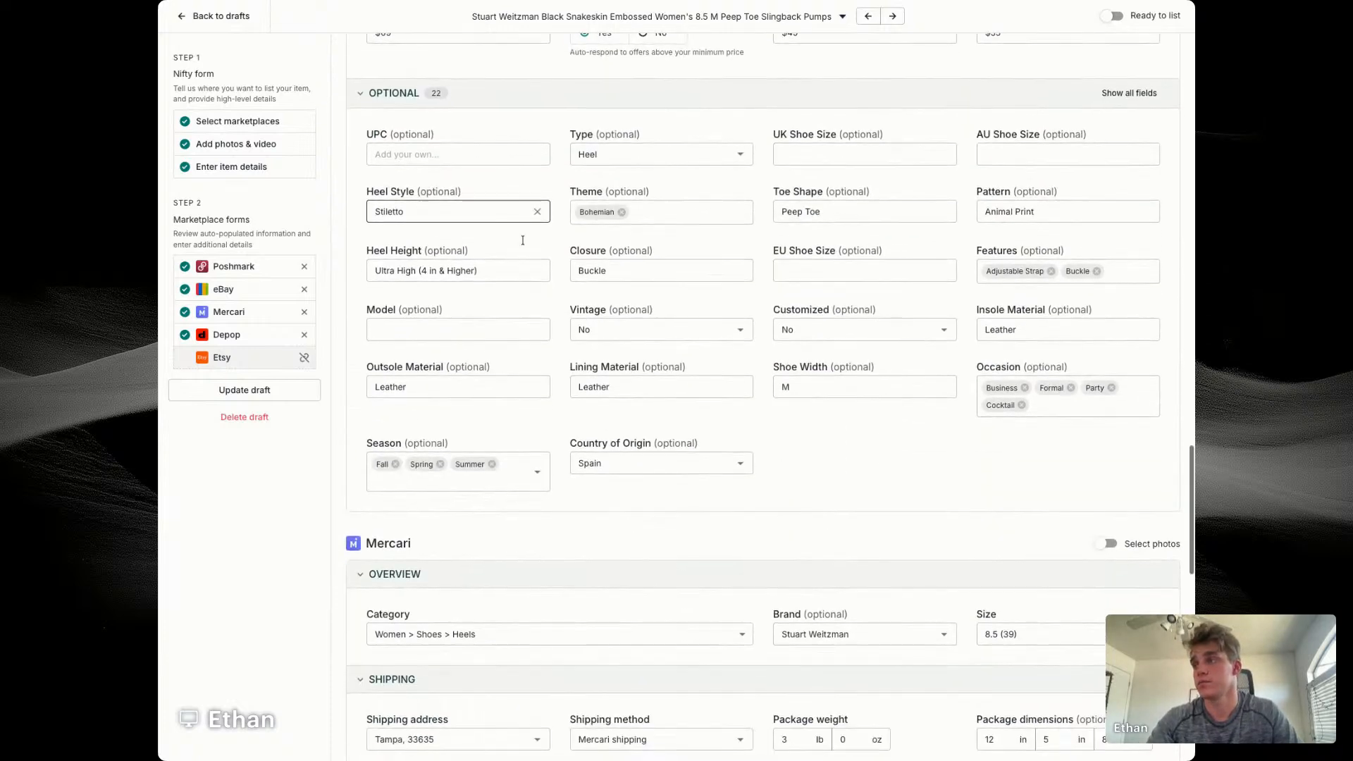
left_click(493, 271)
left_click(537, 271)
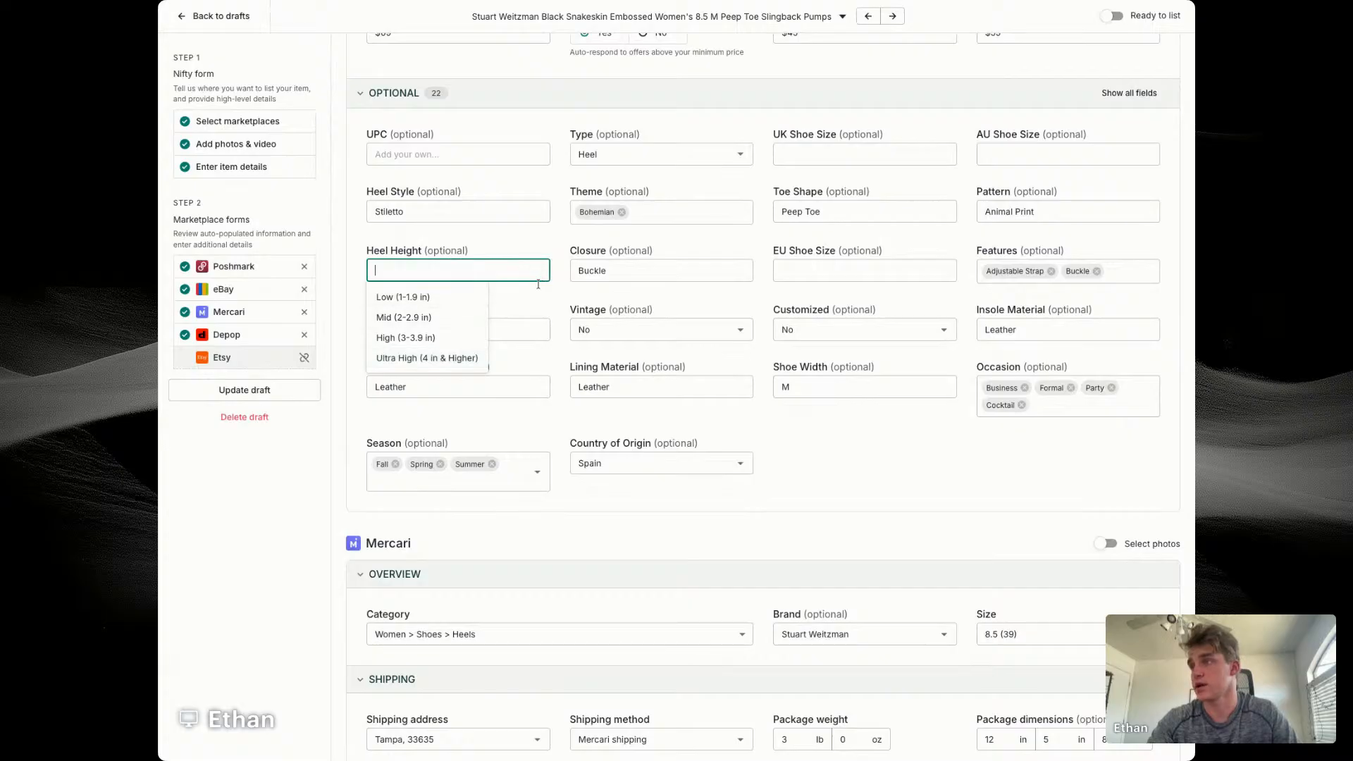
left_click(526, 325)
left_click(536, 293)
scroll(760, 309, "down", 1)
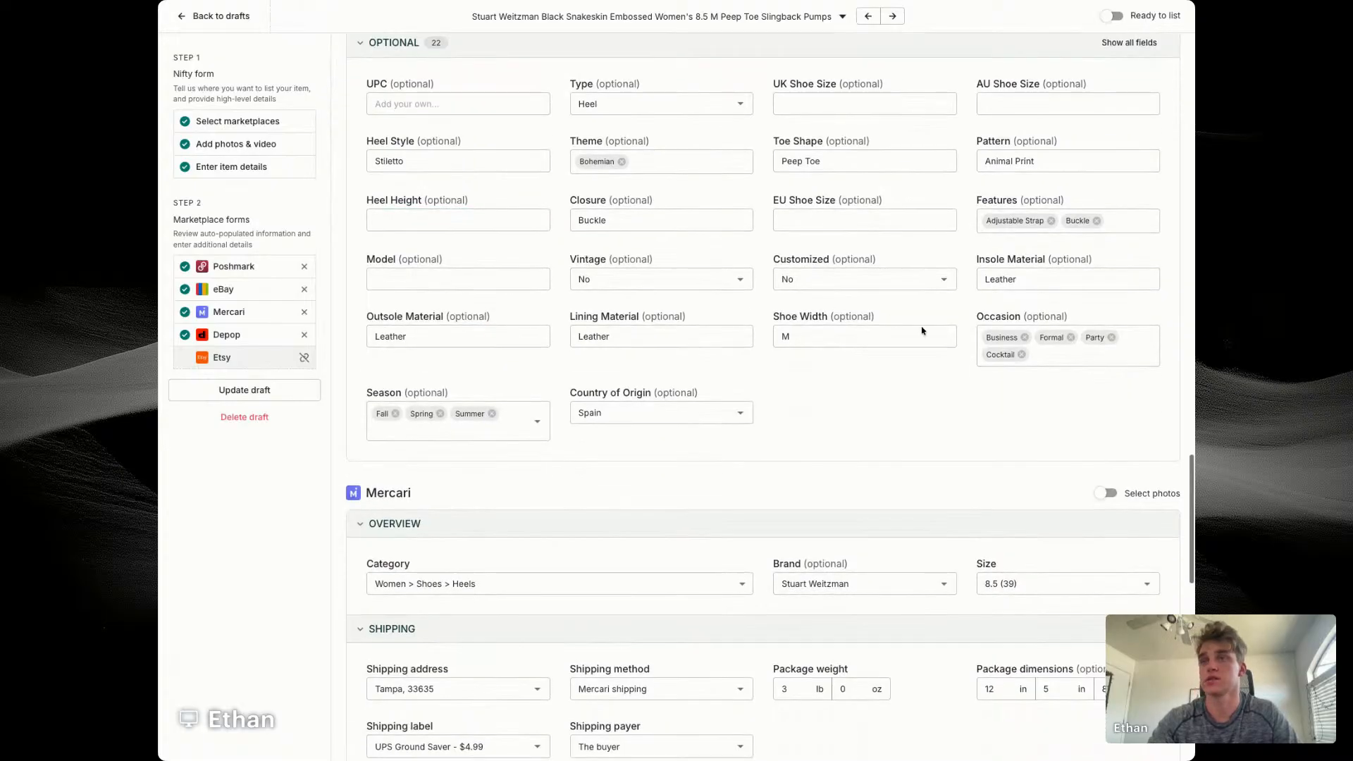
left_click(1148, 164)
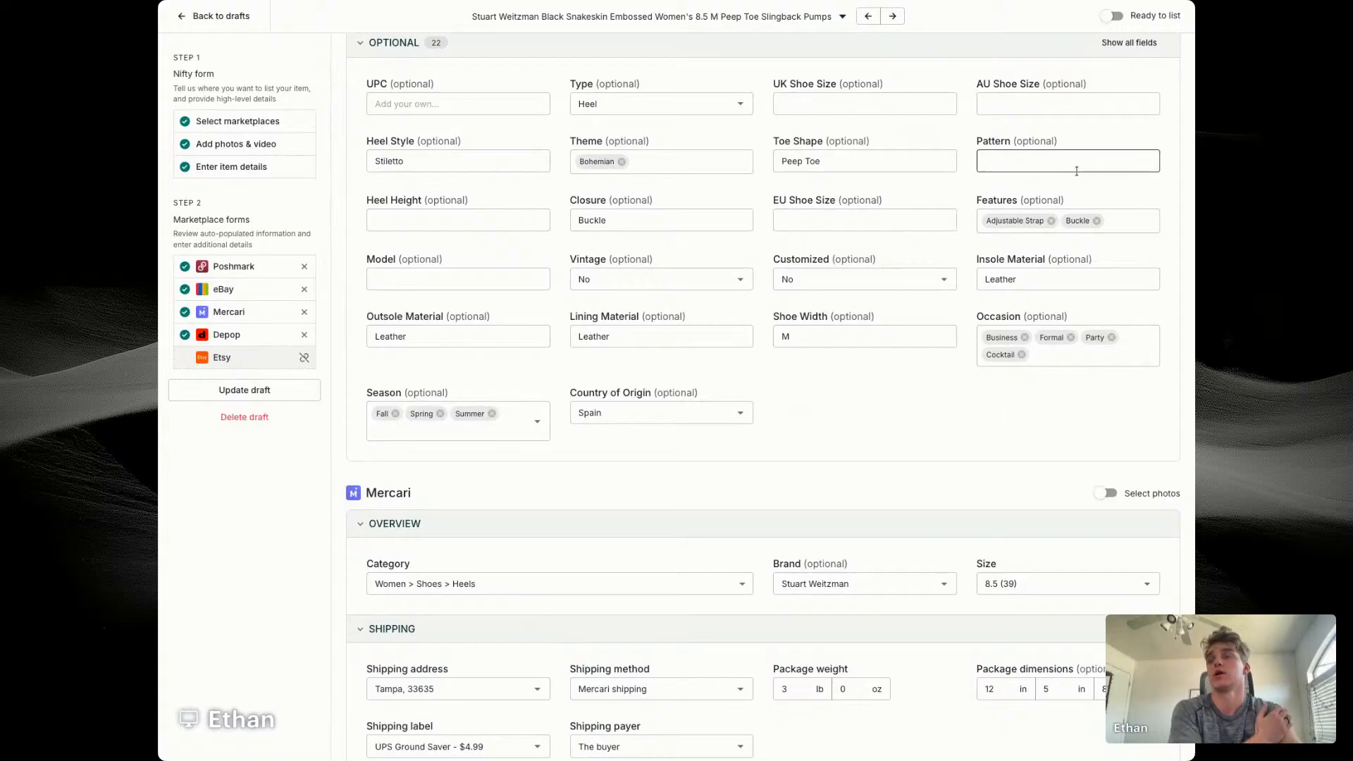
Step: Check the heels' Mercari and Depop details and update the draft
scroll(900, 420, "down", 4)
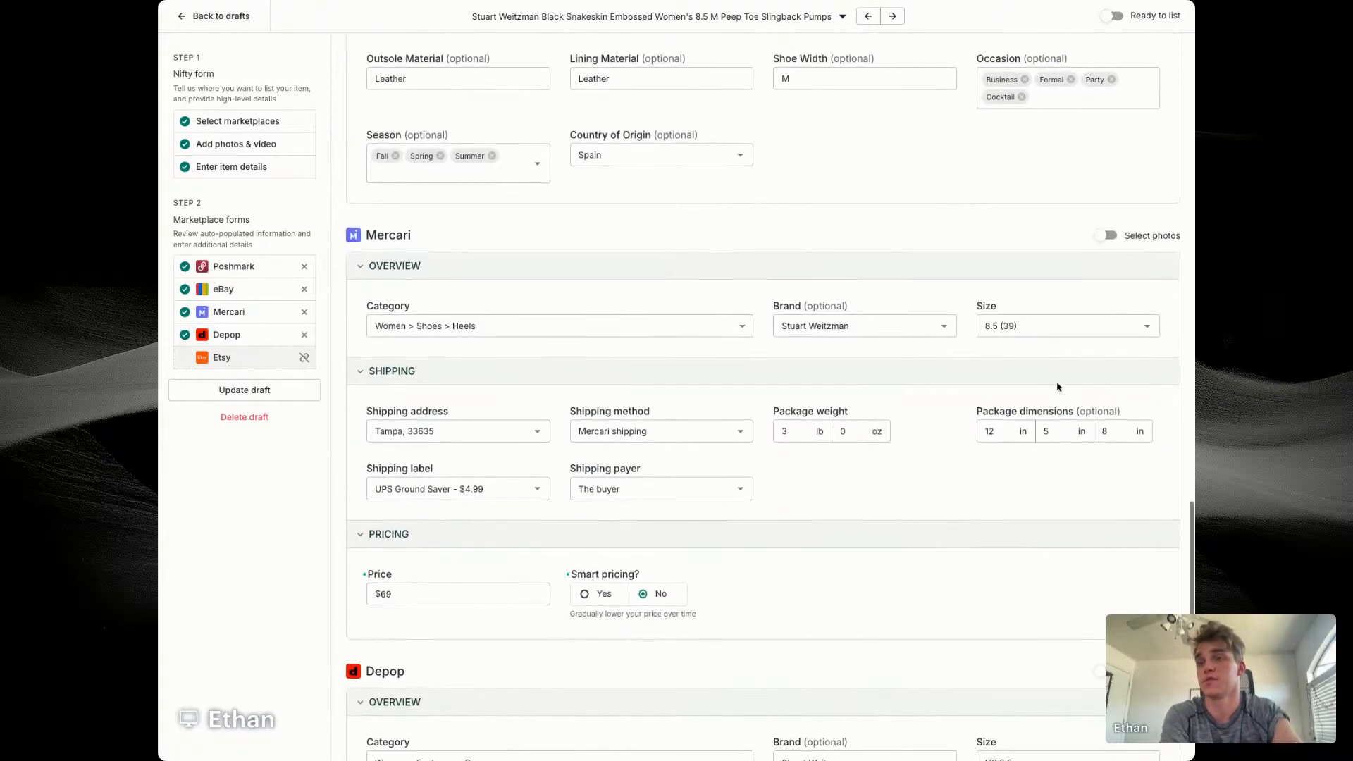
scroll(1057, 385, "down", 2)
scroll(1057, 387, "down", 1)
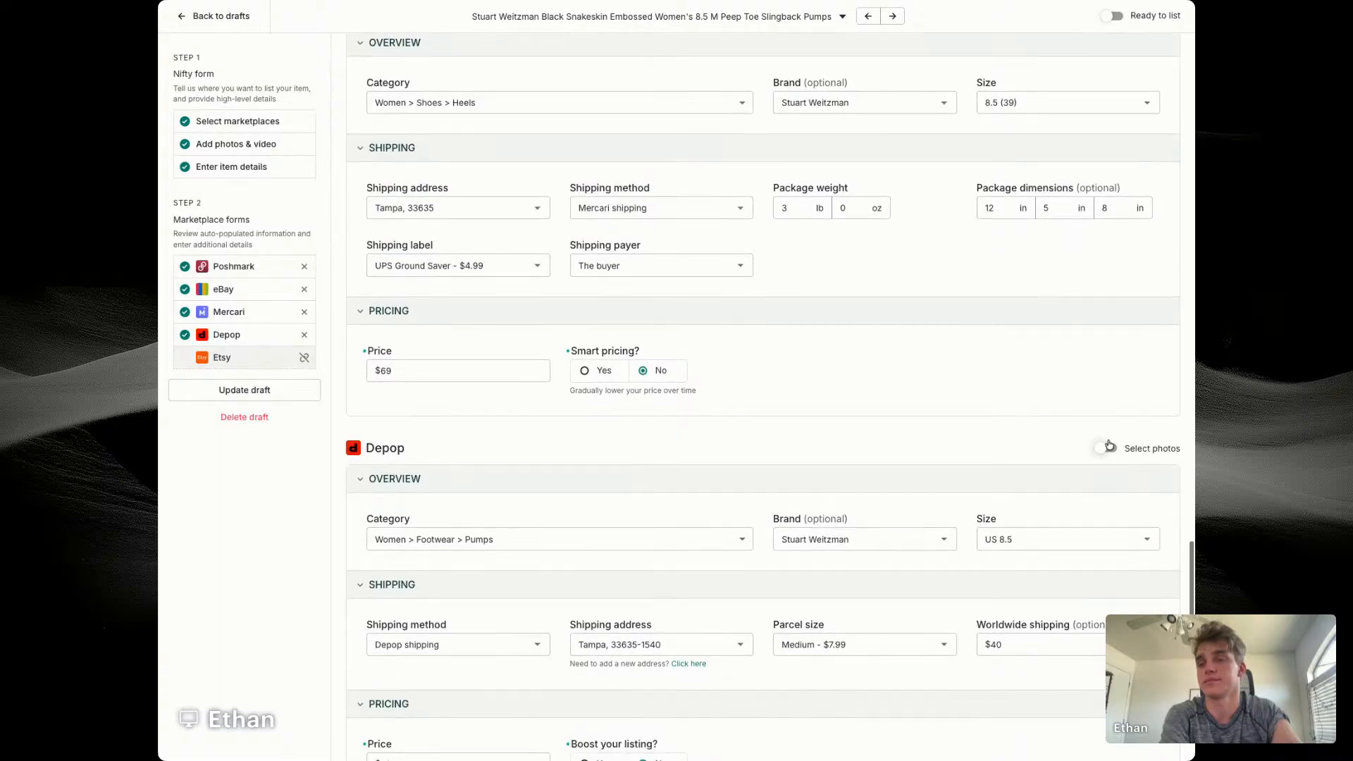
left_click(1104, 432)
scroll(710, 544, "down", 10)
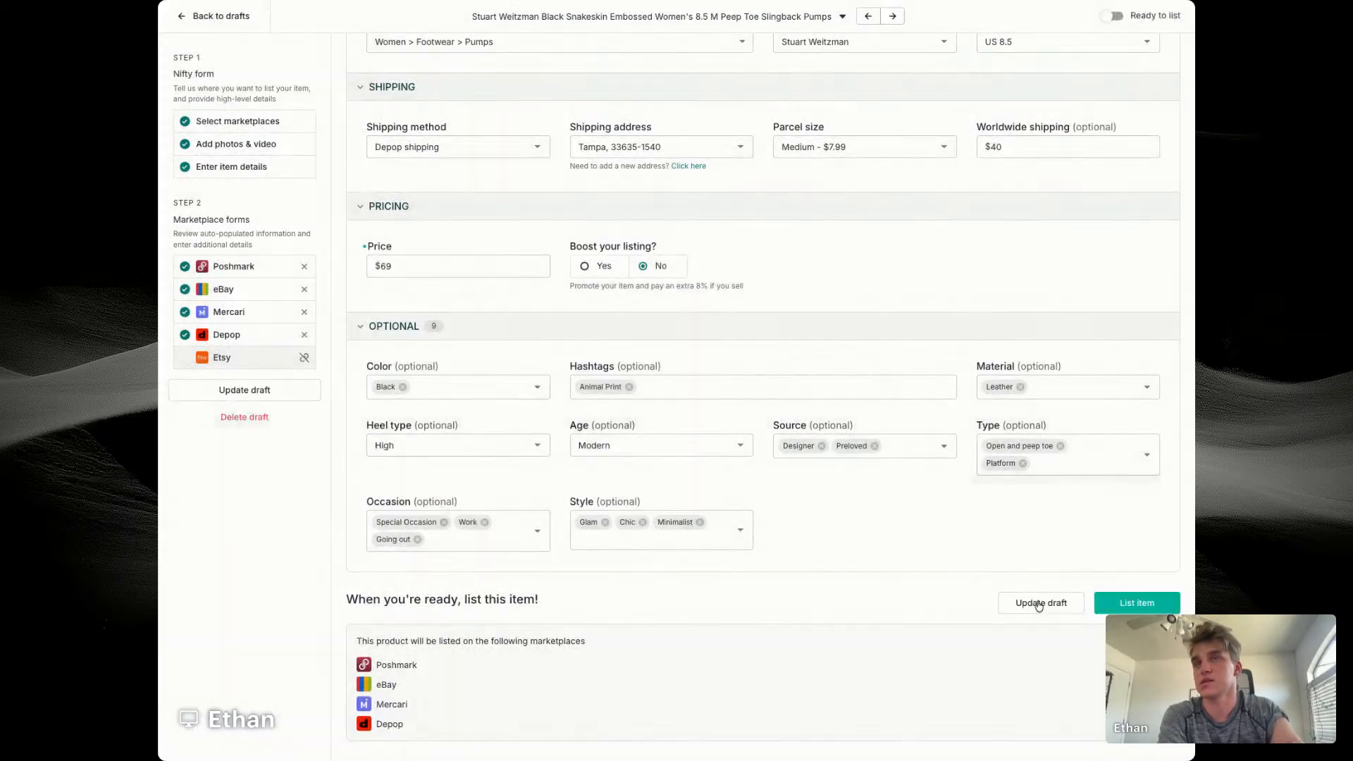
left_click(1038, 603)
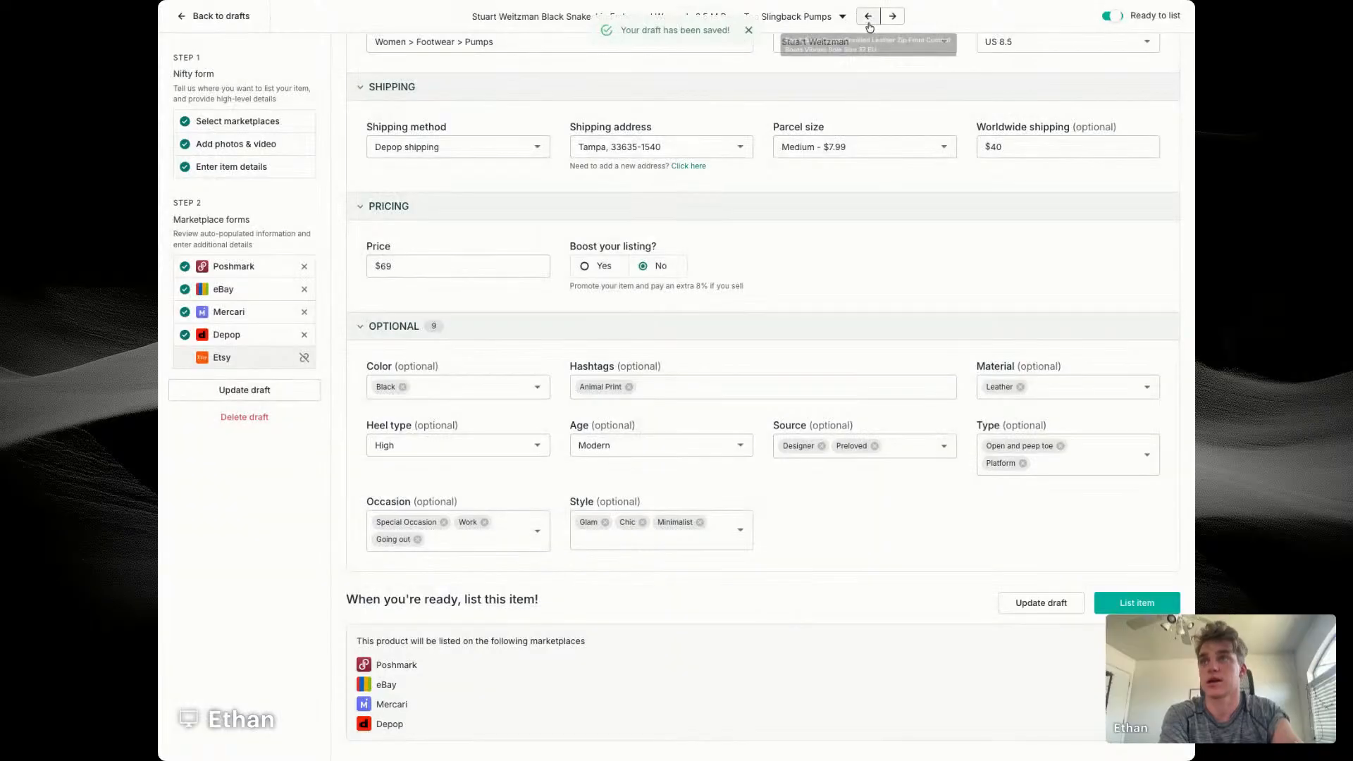
Step: Go to the previous draft, the Rag & Bone combat boots, and view its first photo enlarged
left_click(868, 17)
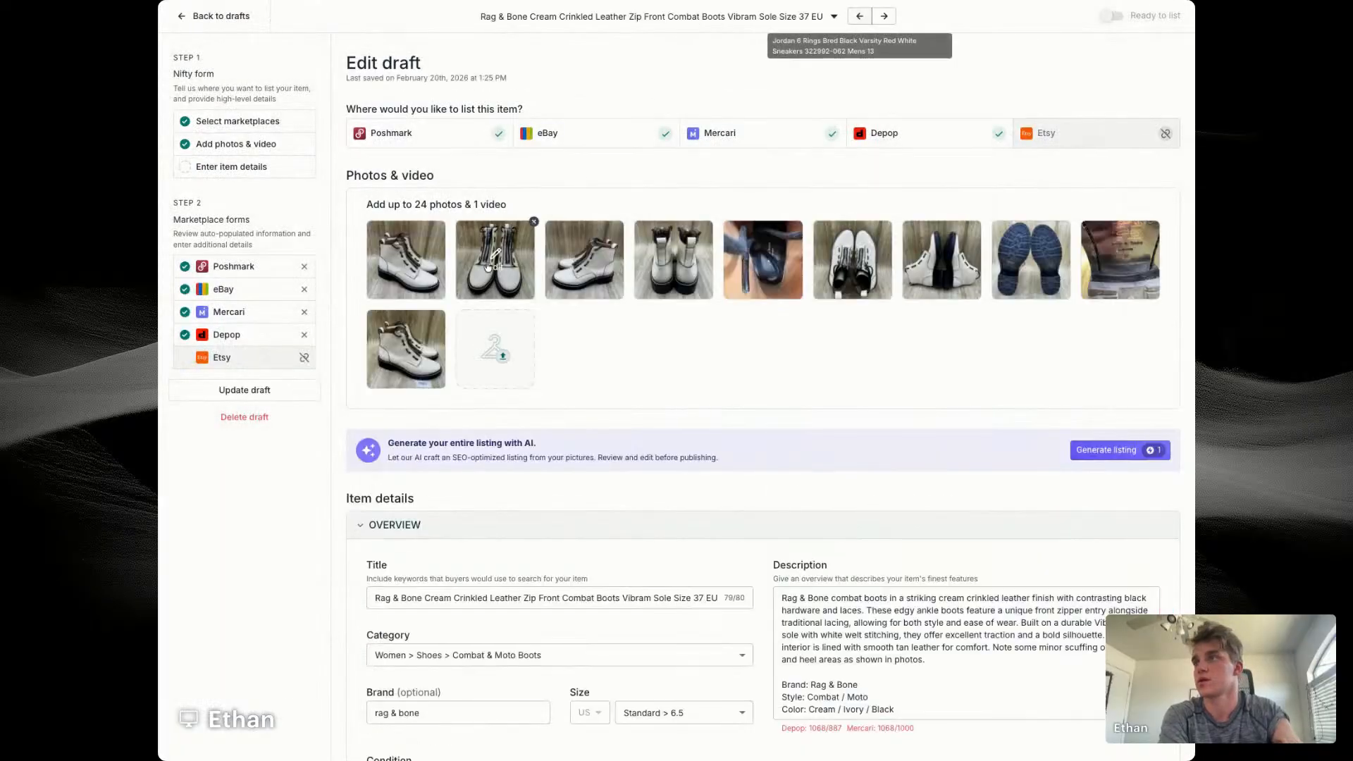
left_click(400, 272)
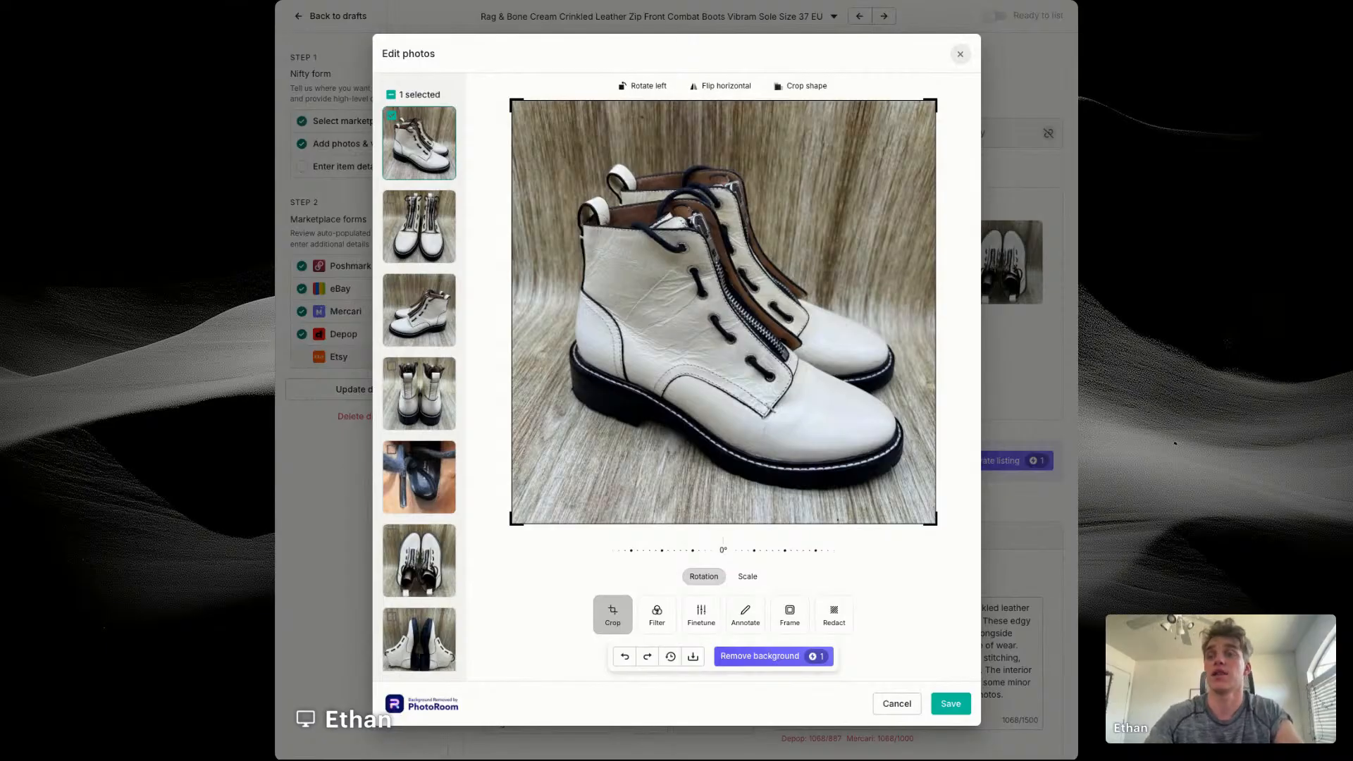
left_click(962, 55)
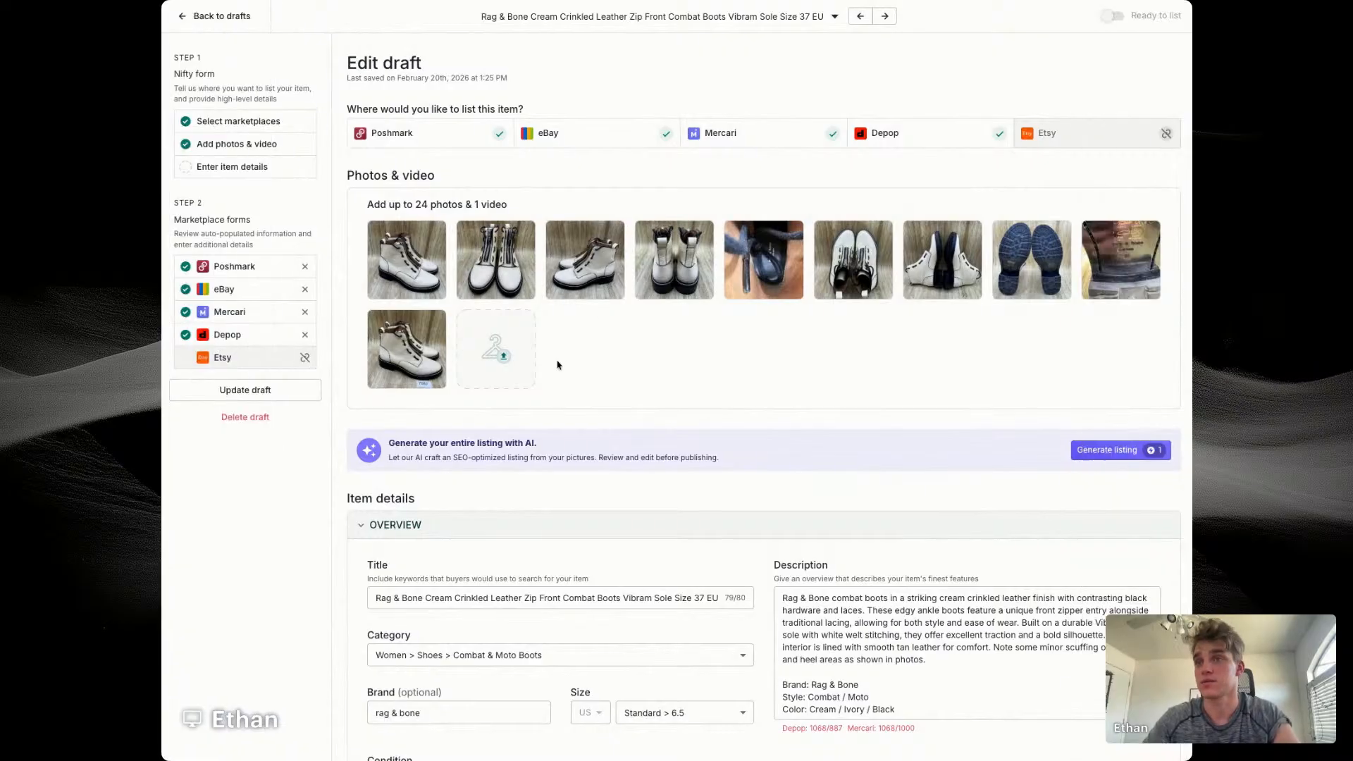
Step: In the boots' title, replace Cream with Cannon and insert "Ankle Boots Women's Size EU 37" after Crinkled
double_click(444, 600)
type("Cannon Crinkled ")
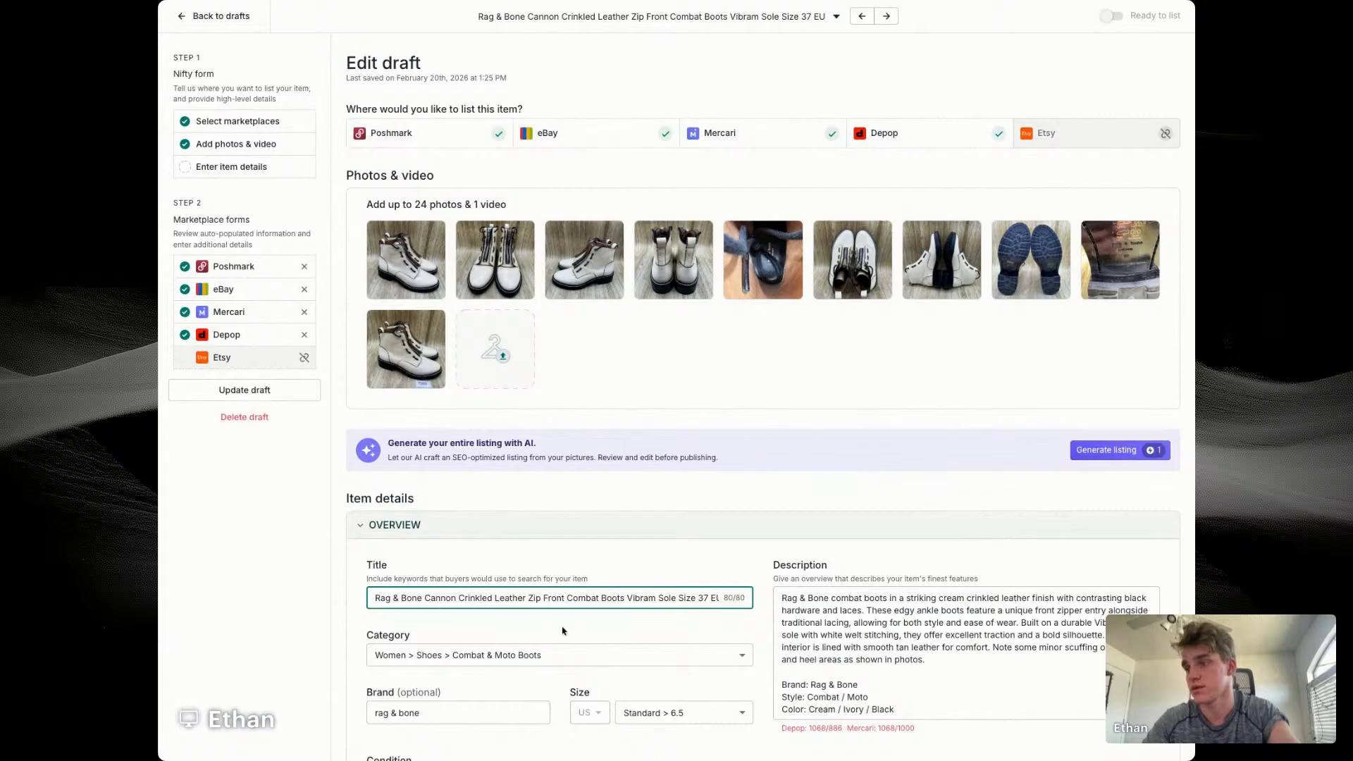
type("Ankle Boots W")
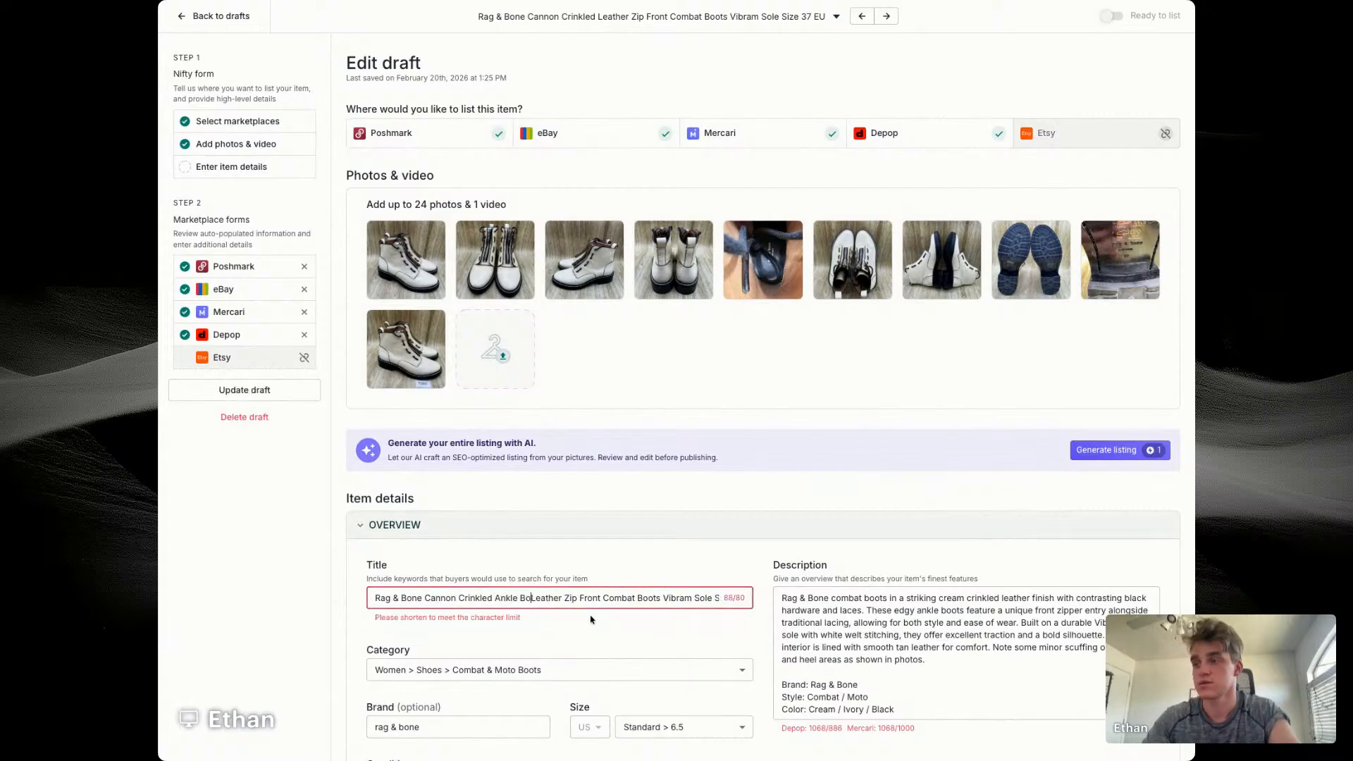
type("omens")
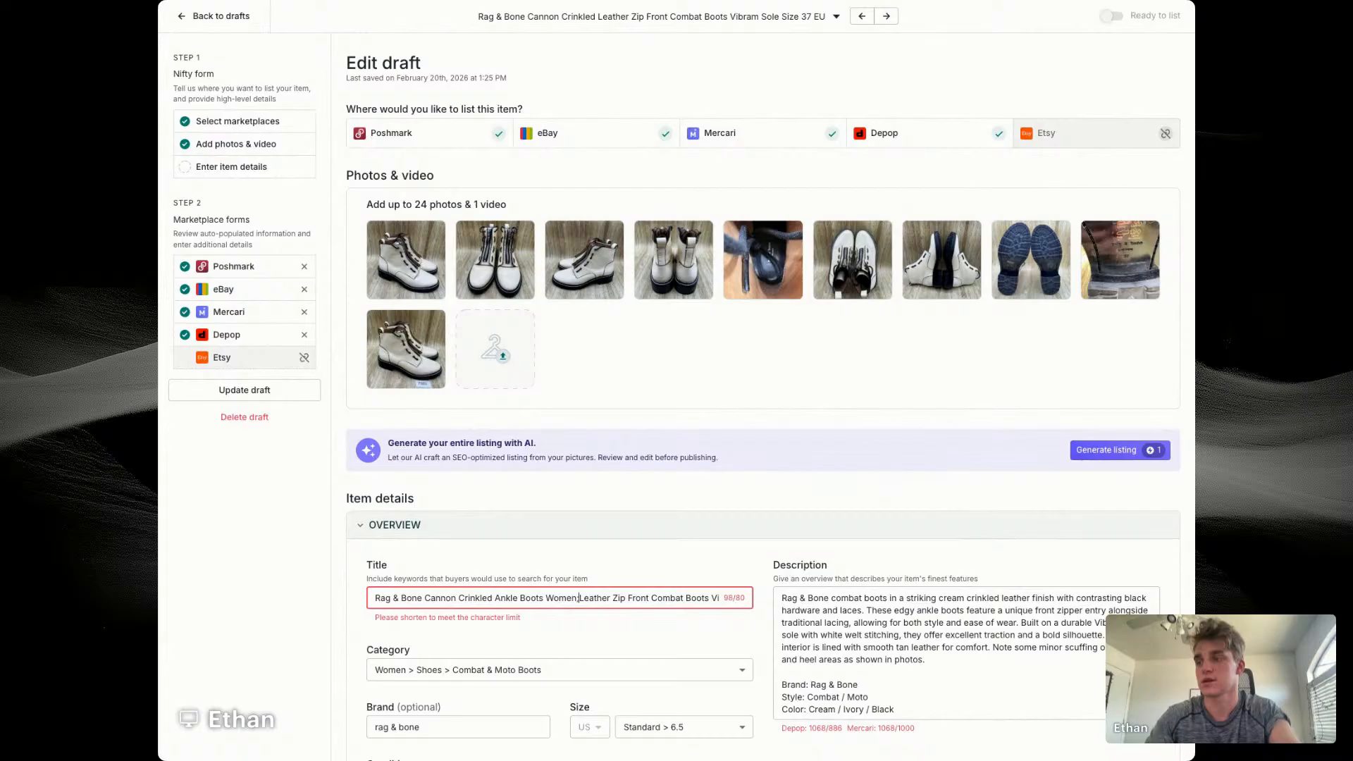
key("BackSpace")
type("'s Size ")
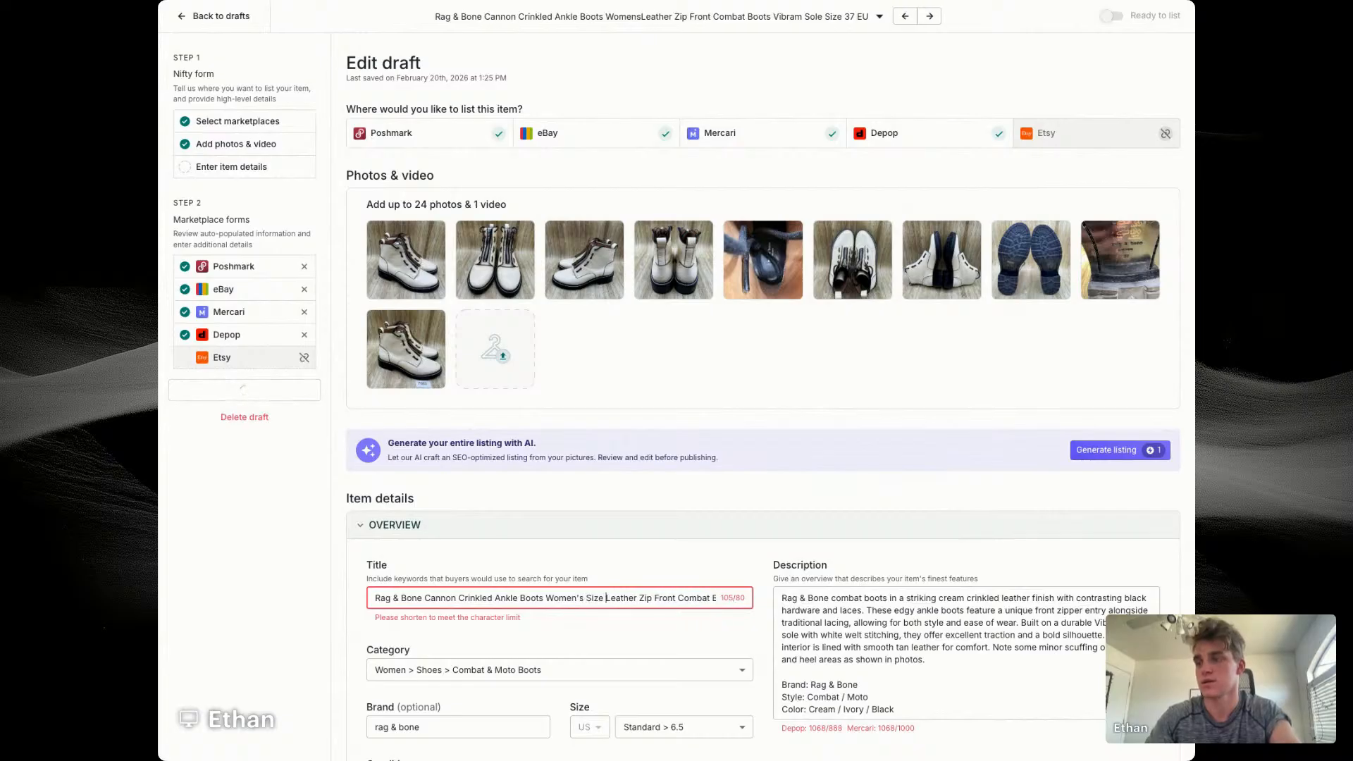
type("EU 37")
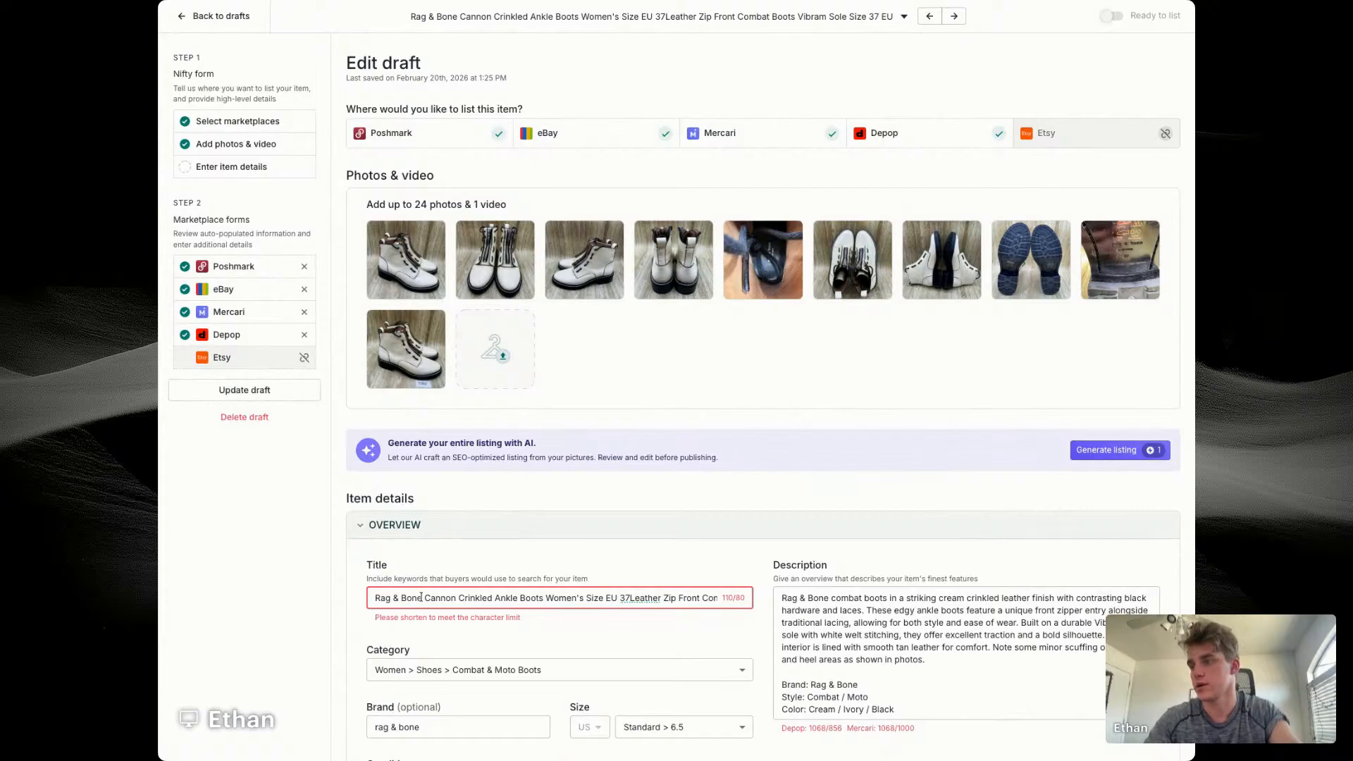
Step: Replace the EU 37 size after "Women's Size" in the boots' title with 7
left_click_drag(421, 596, 312, 601)
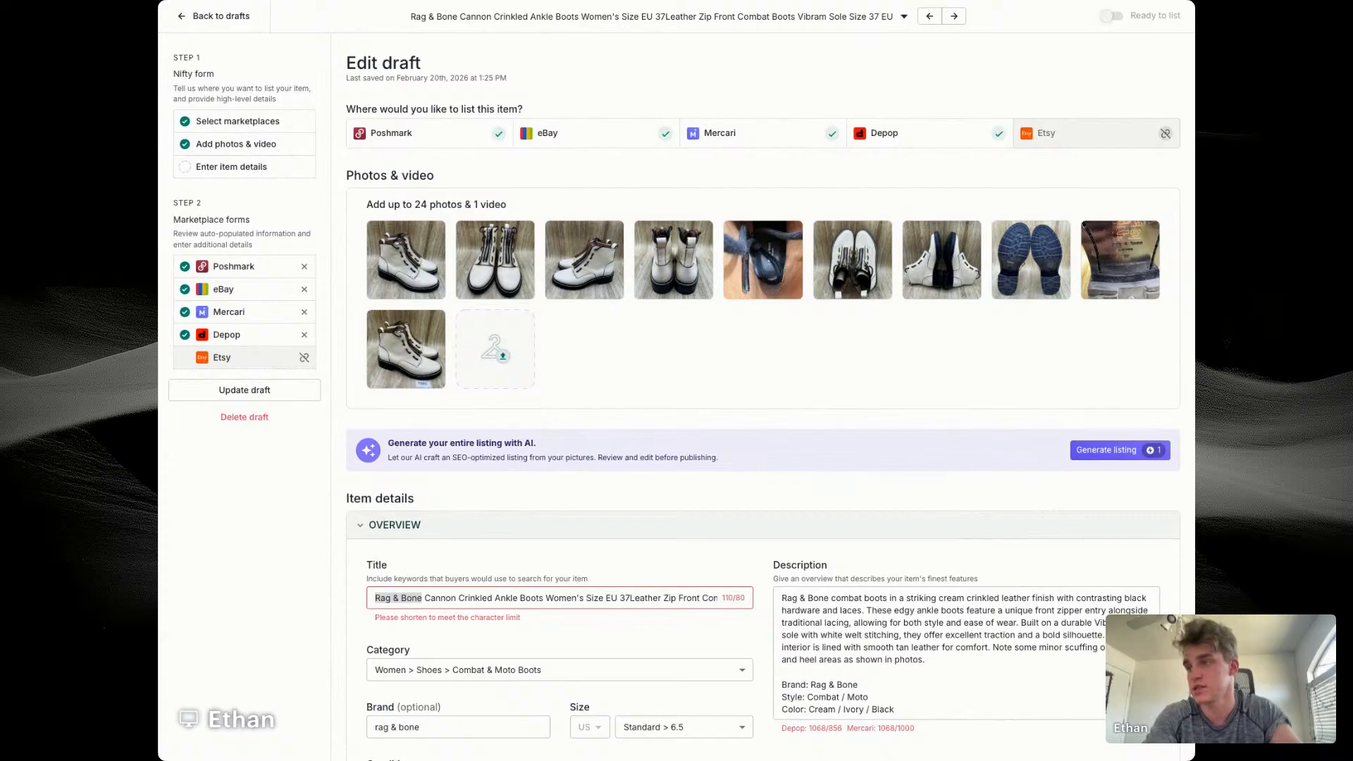
double_click(607, 598)
type("7")
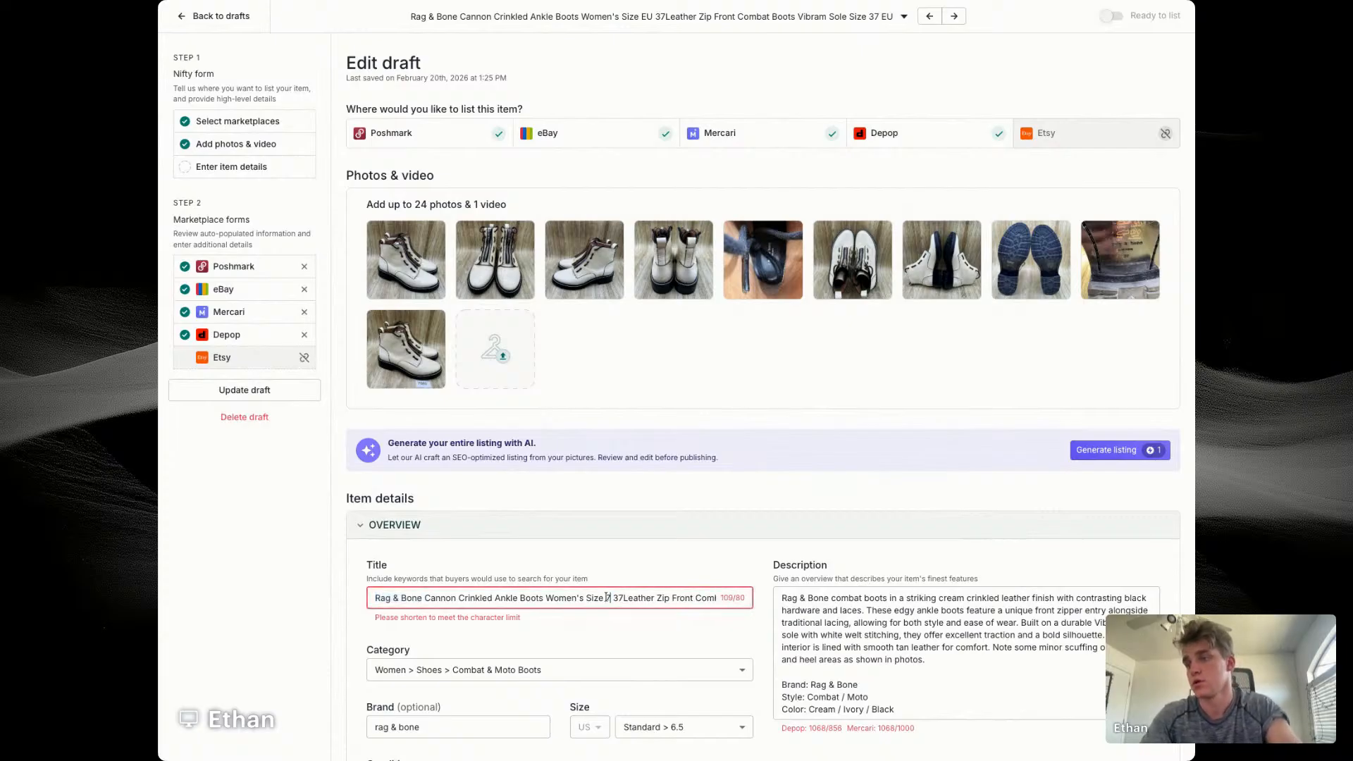
double_click(623, 598)
left_click(624, 598)
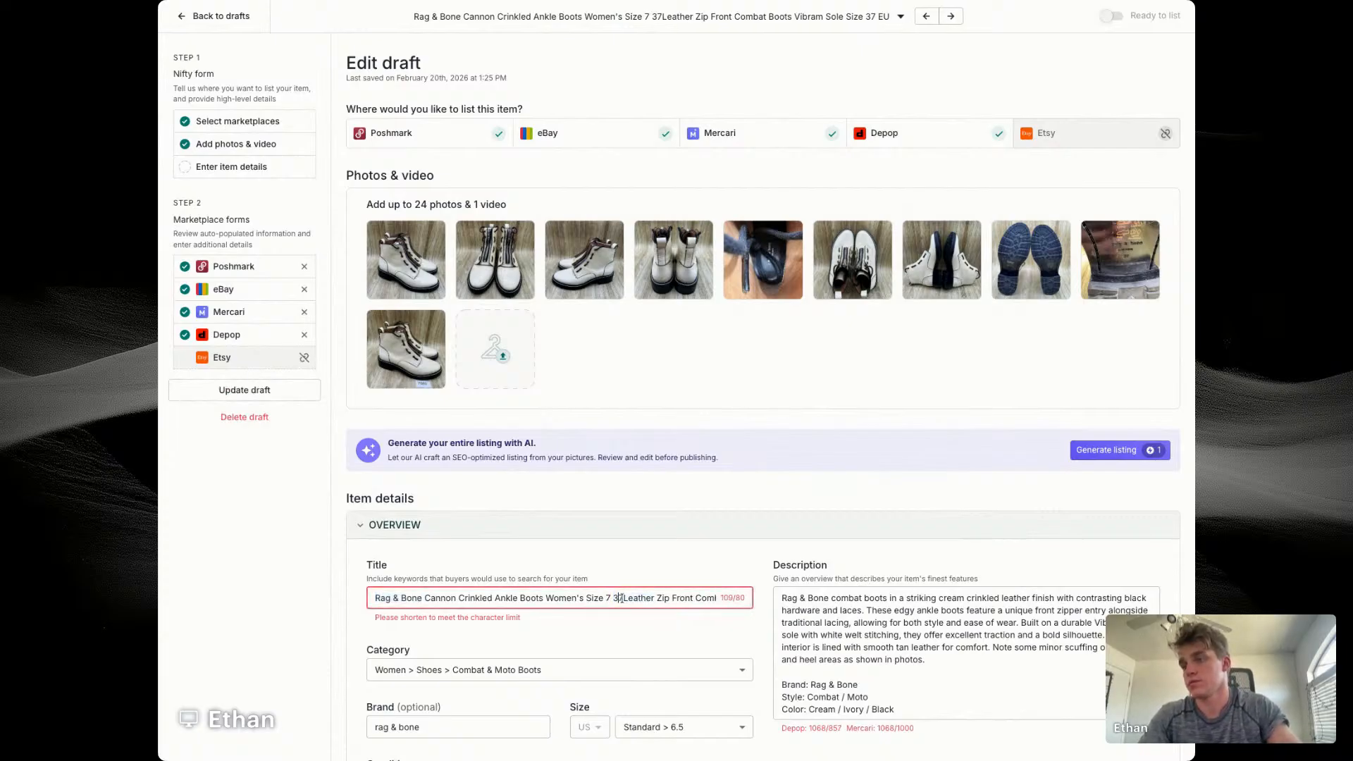
double_click(619, 598)
key("BackSpace")
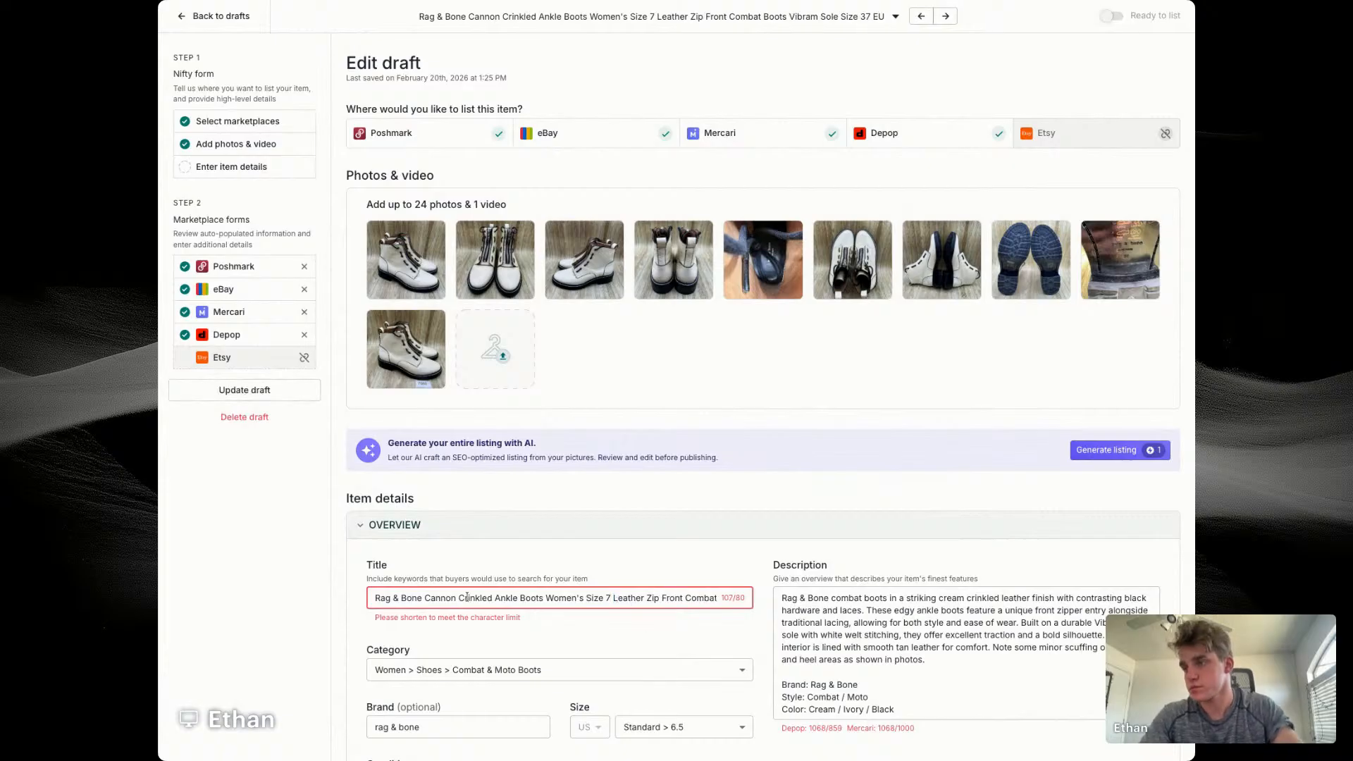
Step: Shorten the boots' title by deleting Combat, Vibram and the trailing "Sole Size 37 EU", ending it with "Leather Zip Front Boots"
left_click_drag(493, 598, 347, 596)
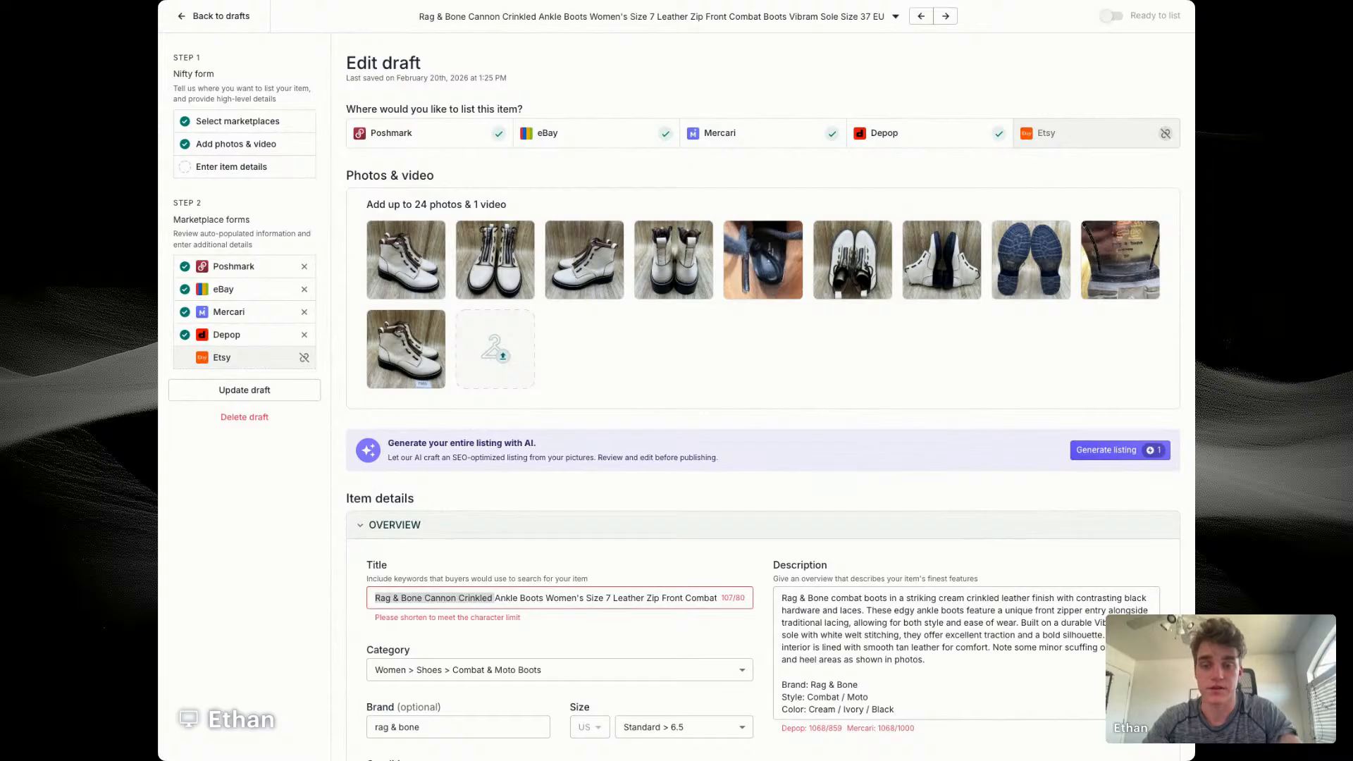
left_click(589, 625)
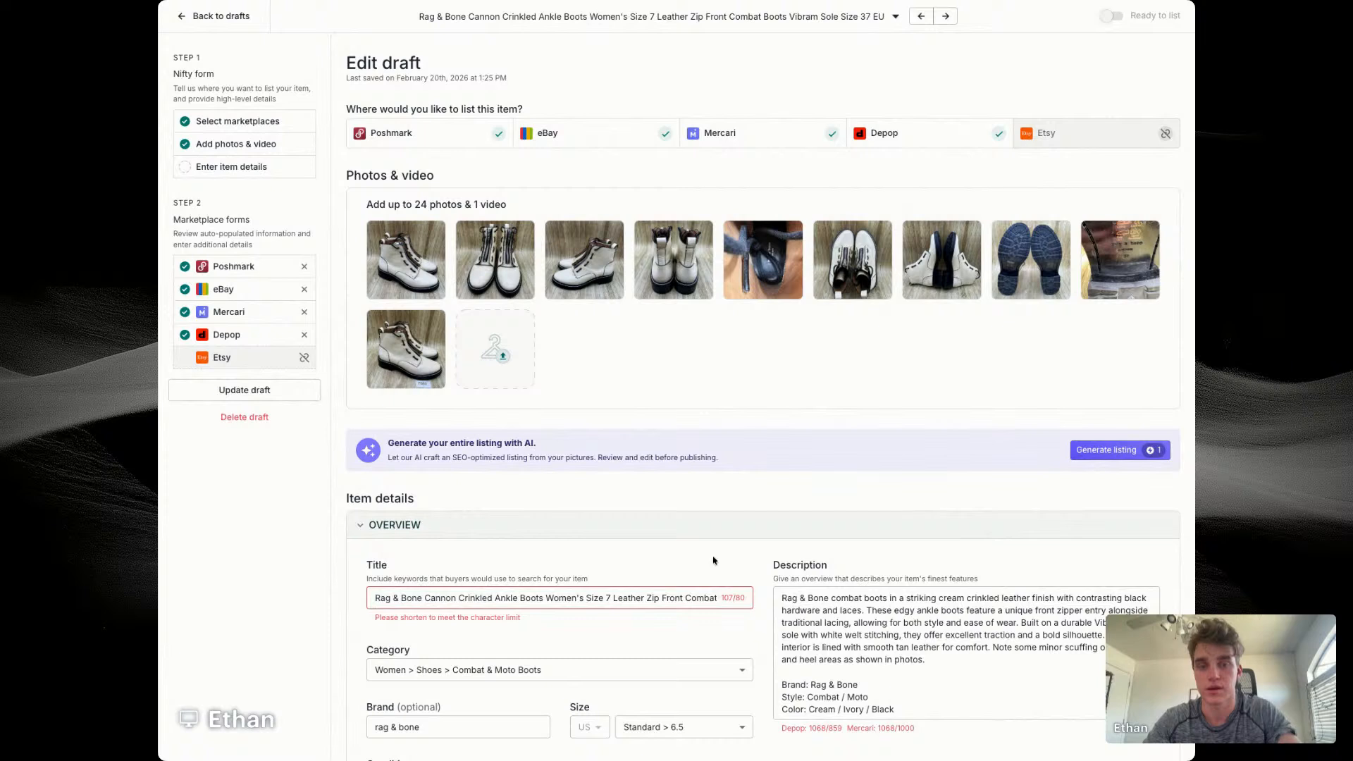
scroll(643, 598, "right", 2)
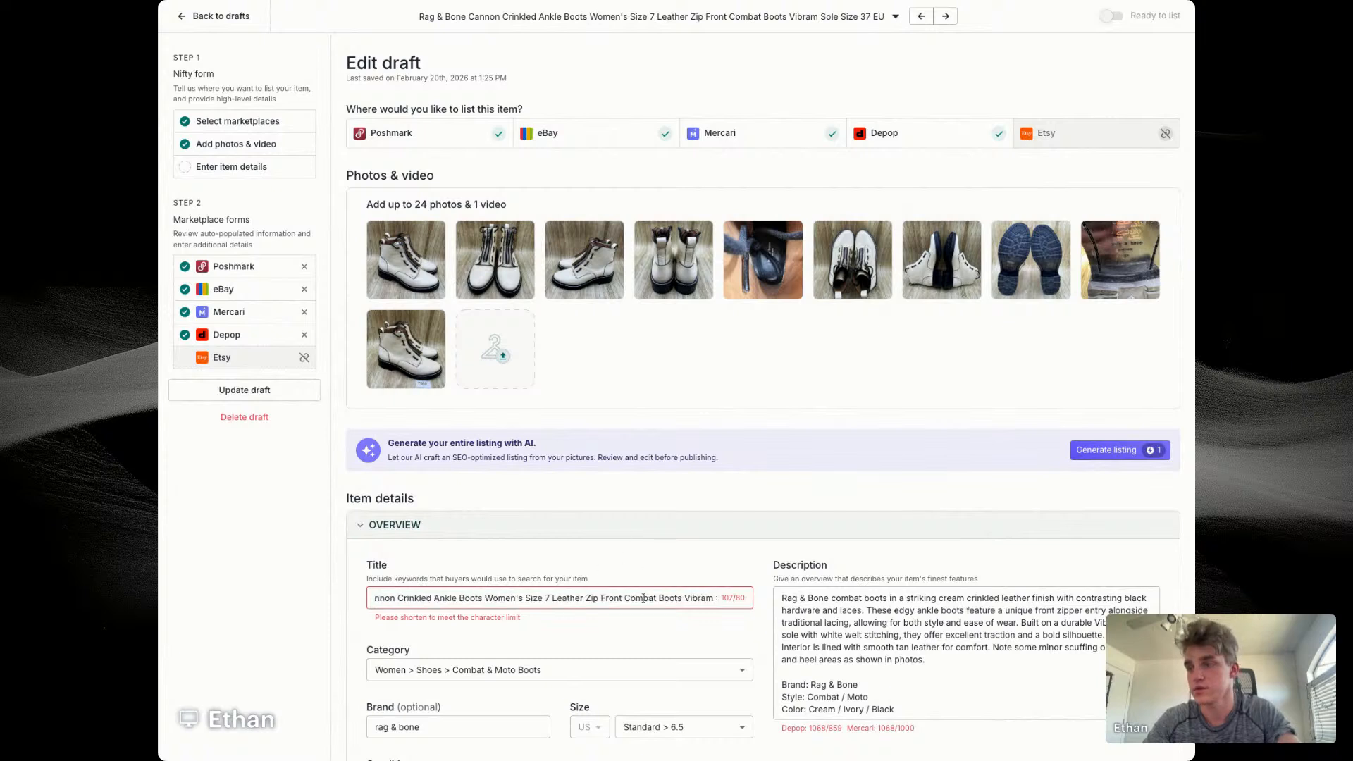
double_click(578, 599)
key("BackSpace")
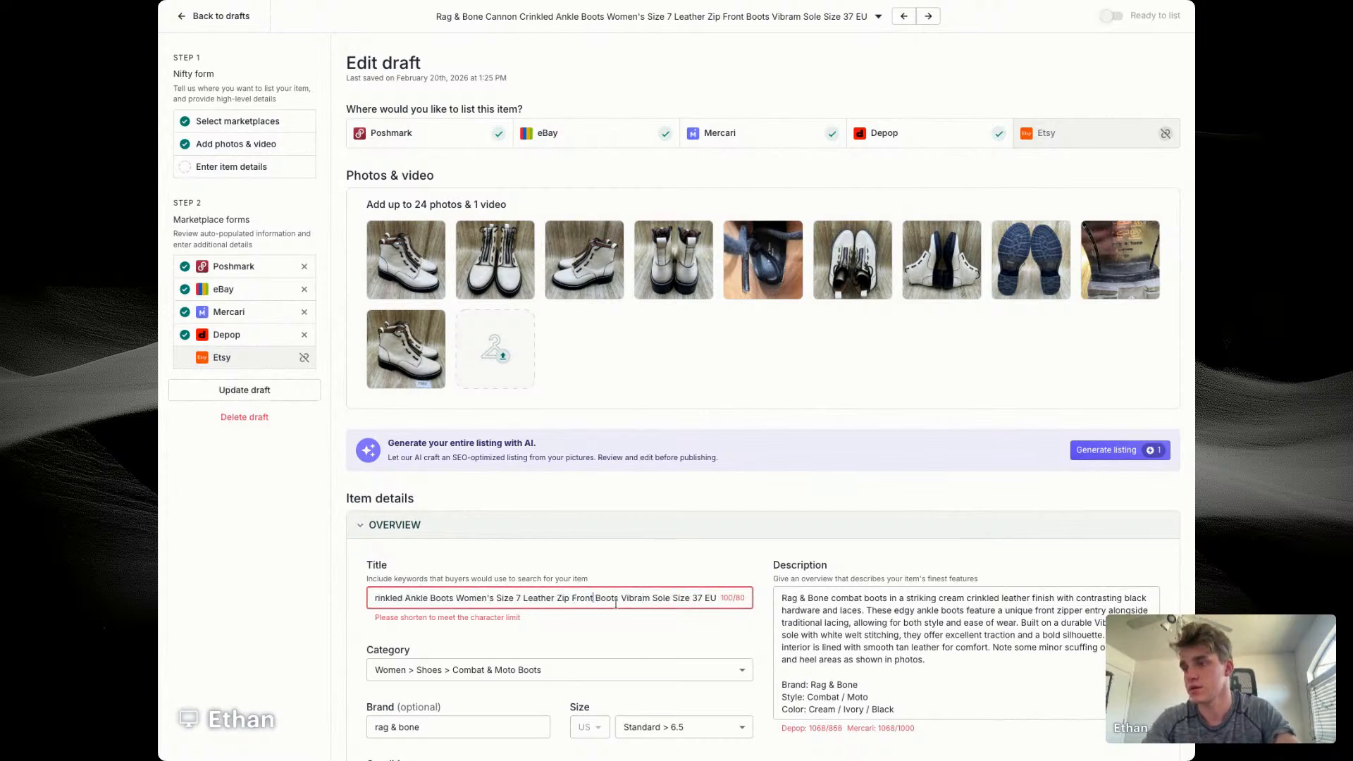
double_click(582, 598)
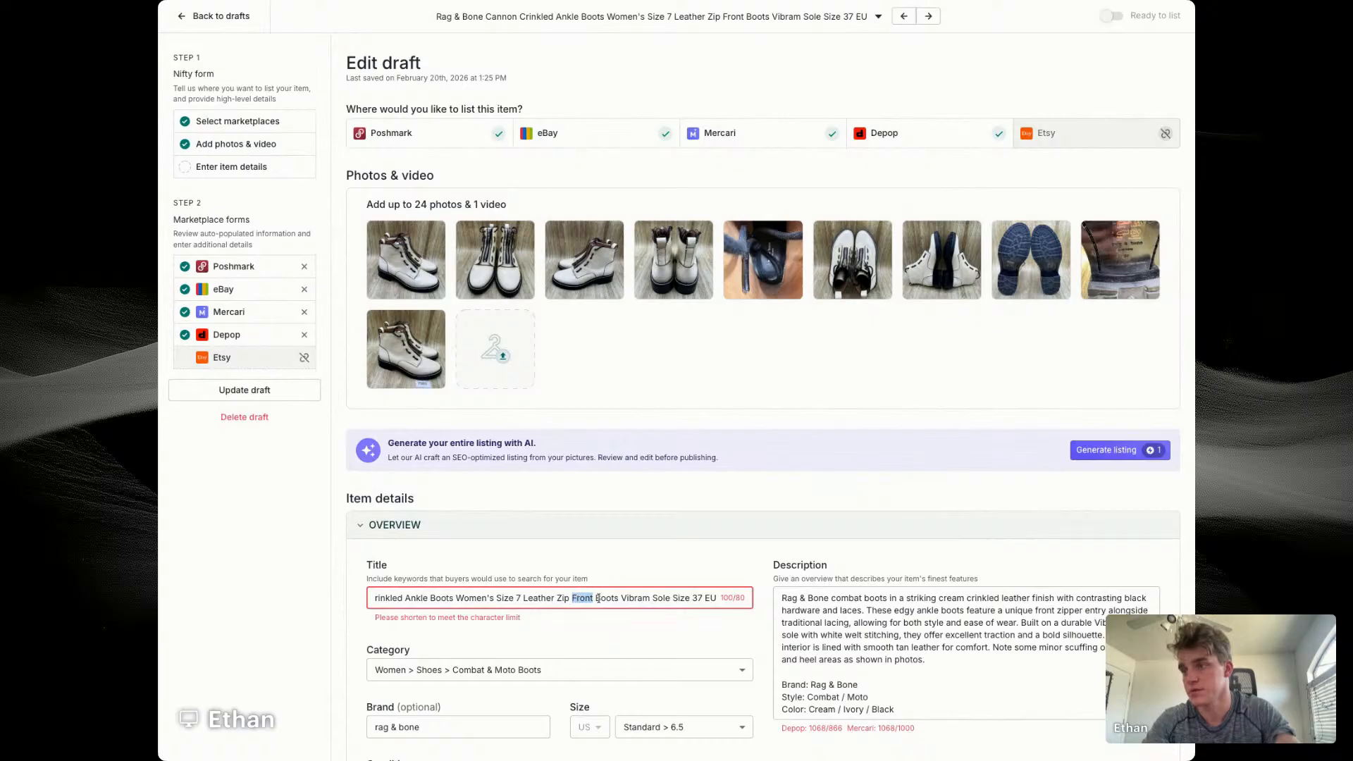
double_click(634, 598)
key("BackSpace")
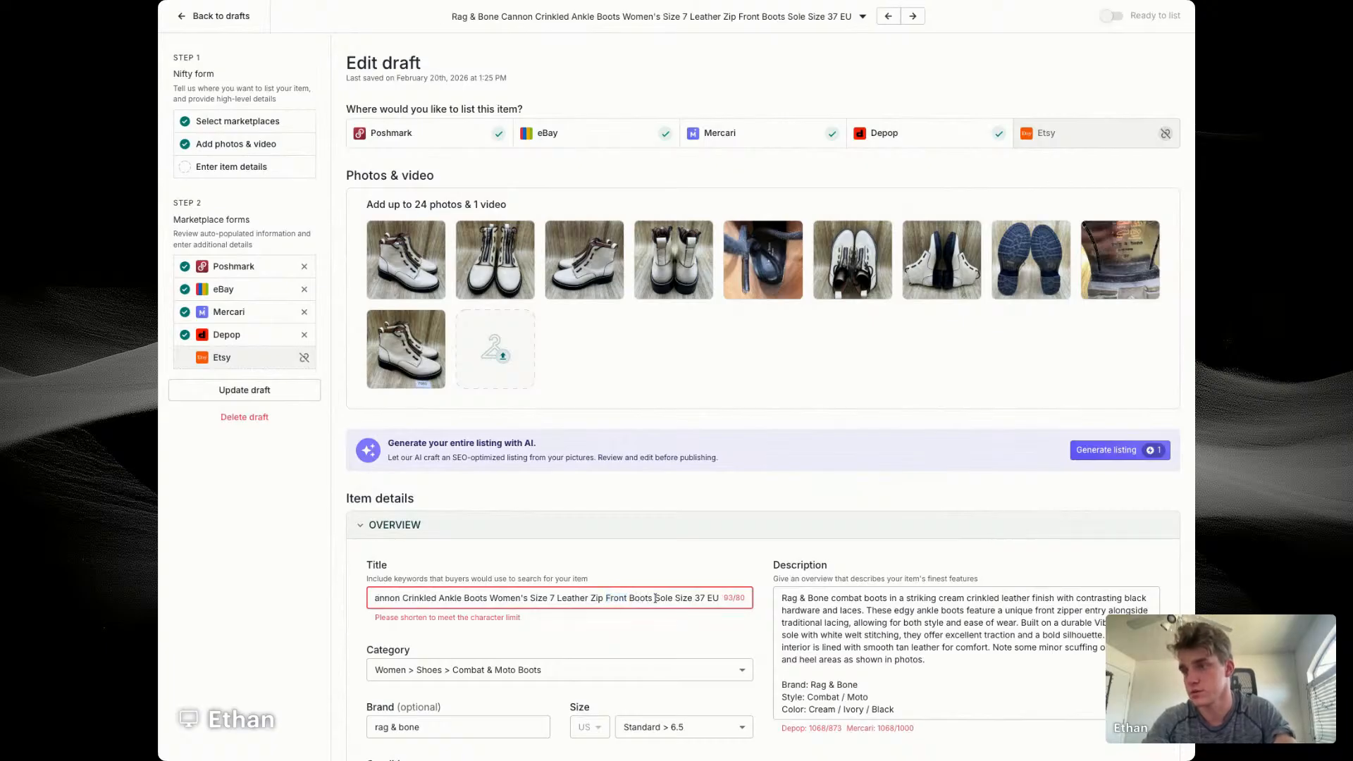
left_click_drag(655, 598, 720, 598)
key("BackSpace")
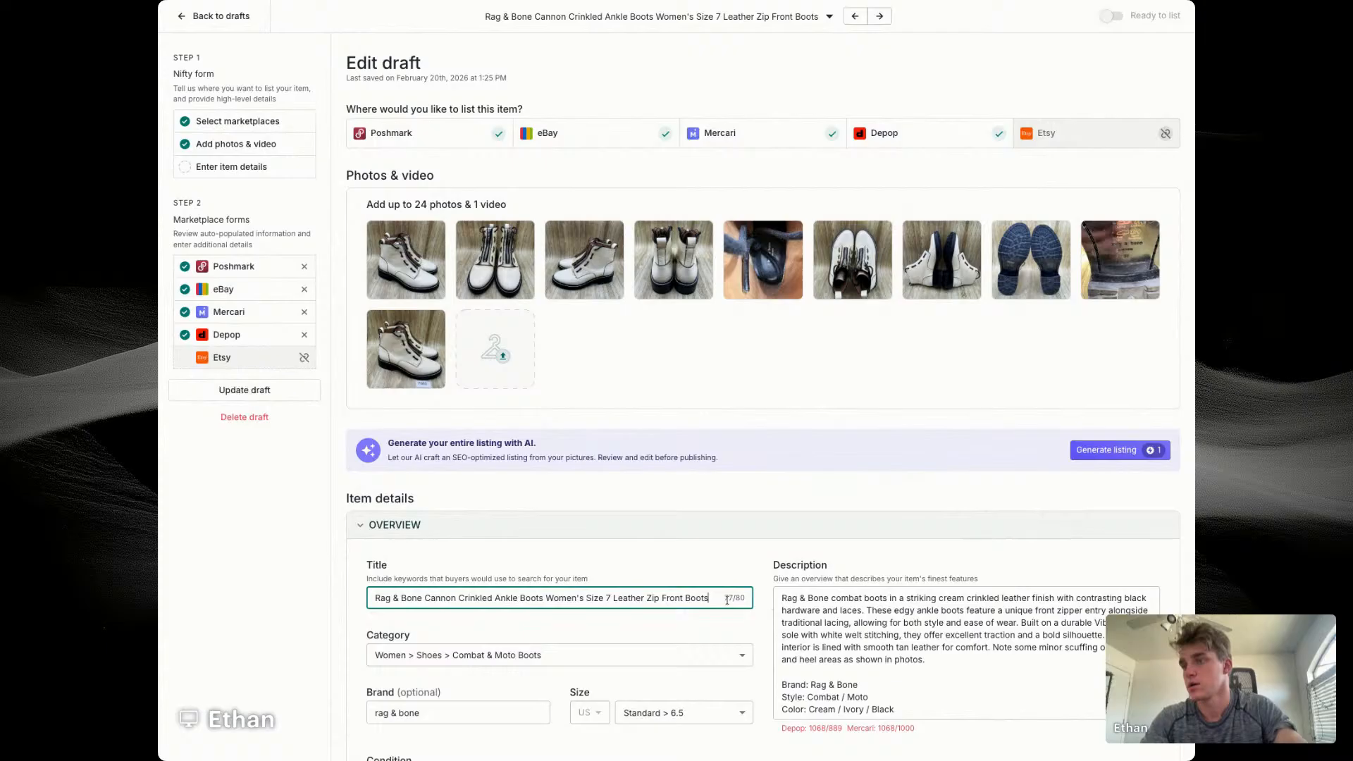
Step: Replace the opening paragraph of the boots' description with a copy of the full title, followed by a line break
triple_click(629, 599)
key("super+c")
triple_click(877, 611)
key("super+v")
key("Return")
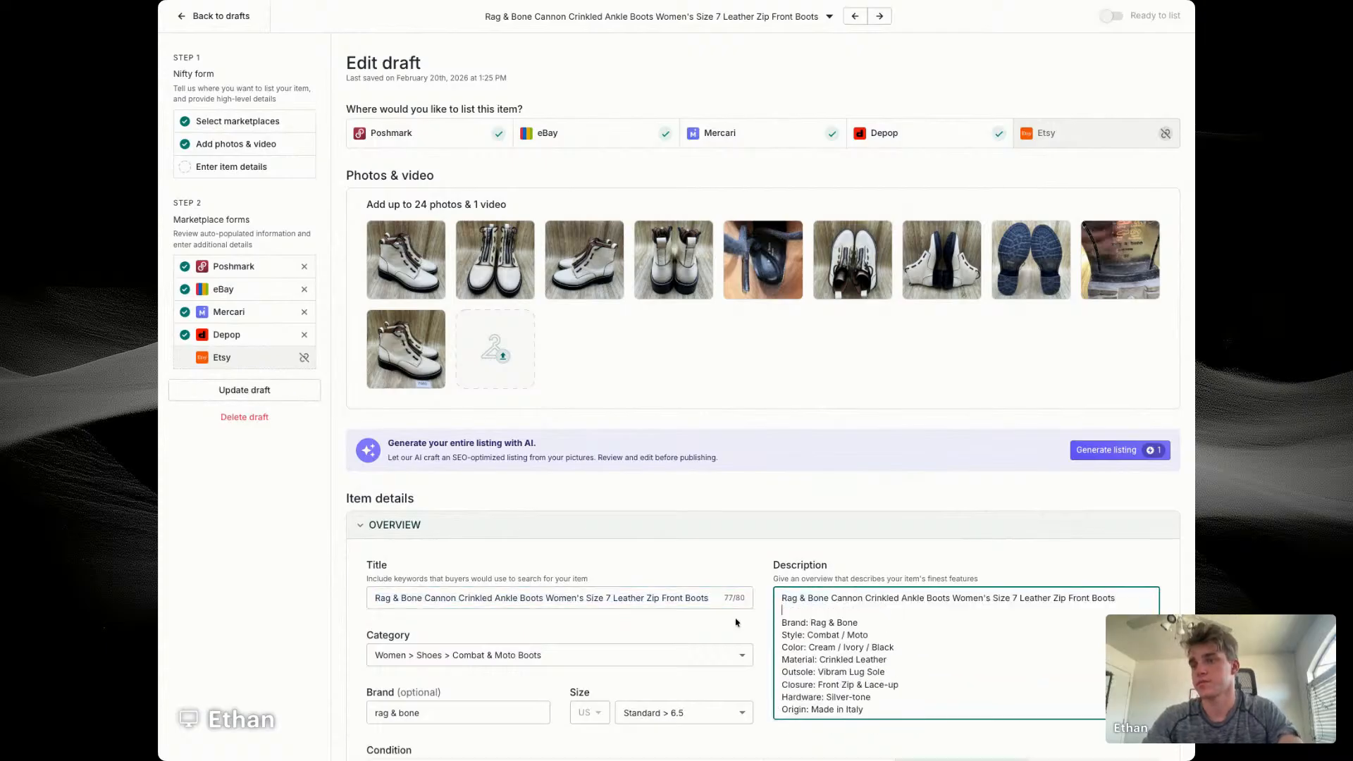
Step: Set the boots' size to Standard > 7 in the item details
scroll(736, 622, "down", 3)
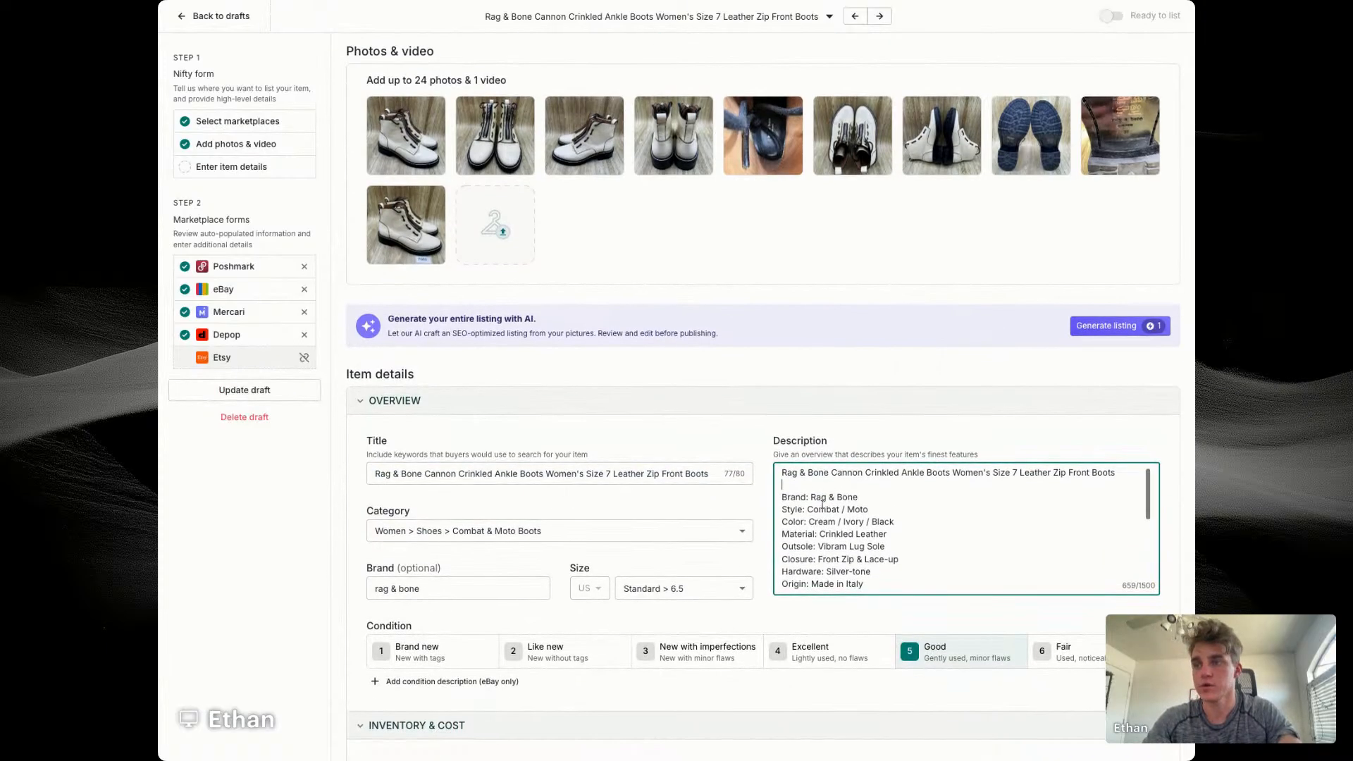
scroll(823, 506, "down", 1)
scroll(775, 535, "down", 2)
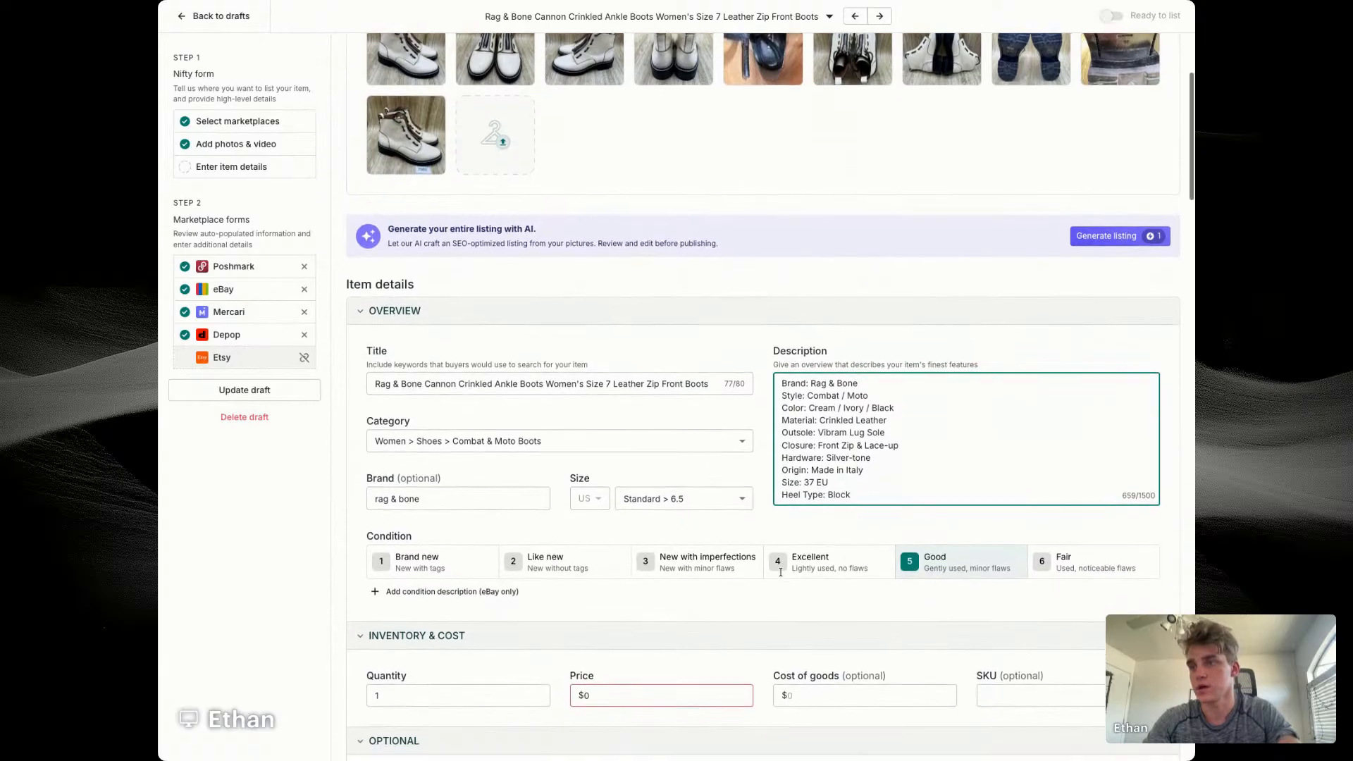
left_click(680, 497)
left_click(665, 642)
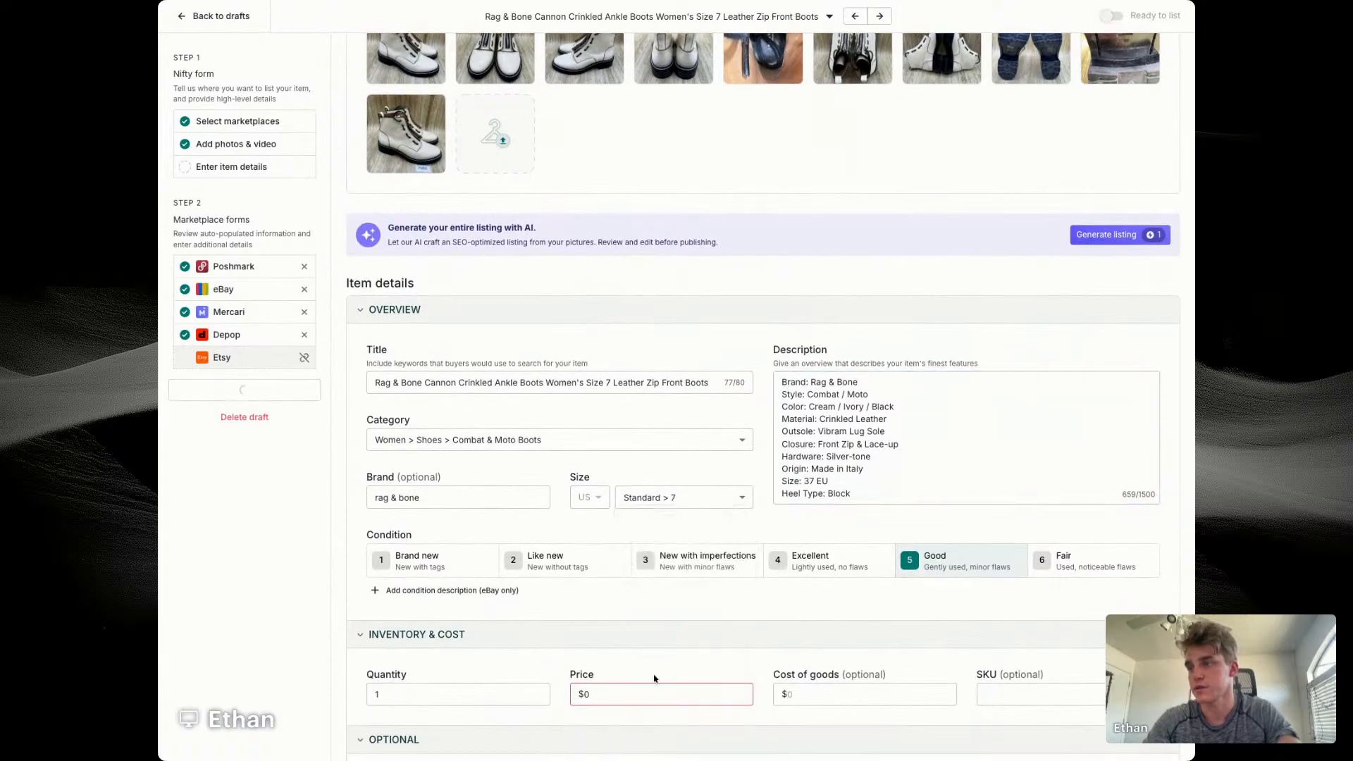
Step: Set the boots' price to $49 and cost of goods to $14.56
left_click(650, 695)
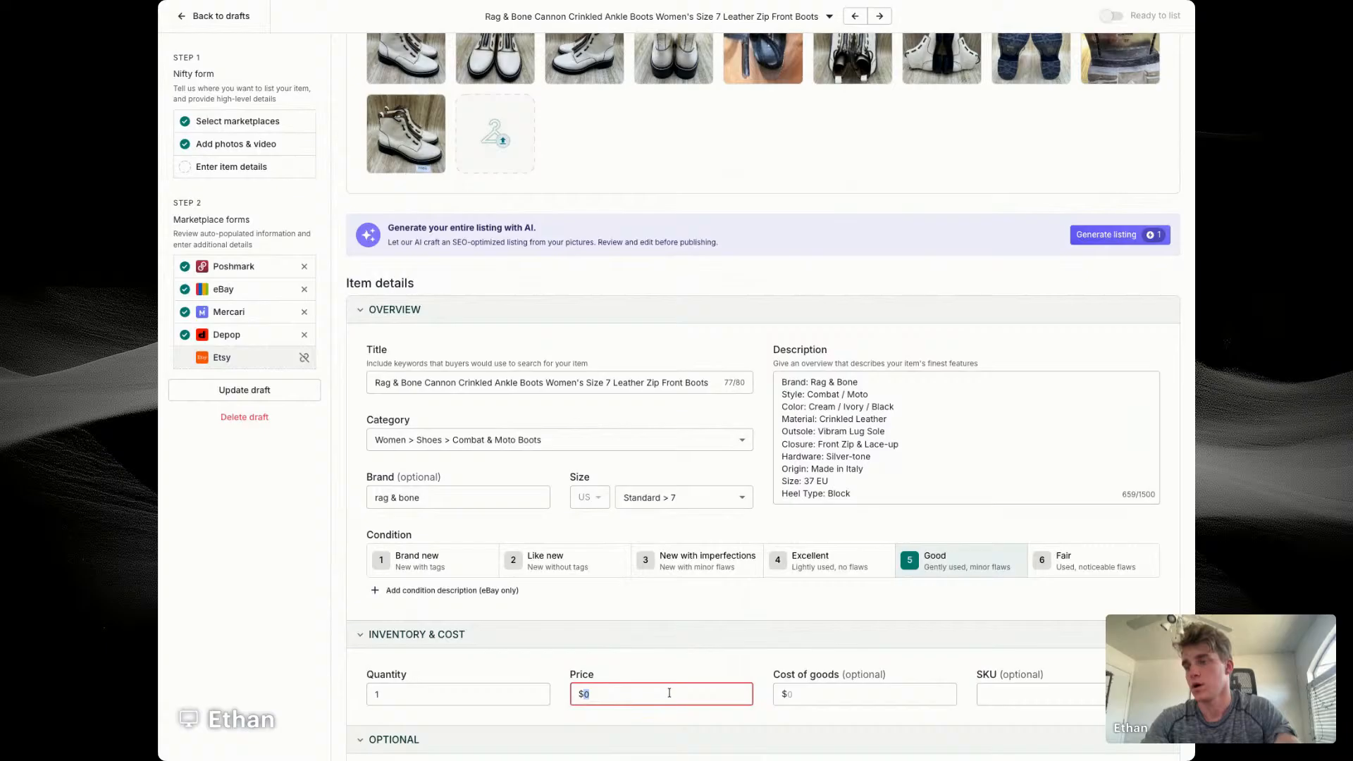
type("49")
key("Tab")
type("14.4")
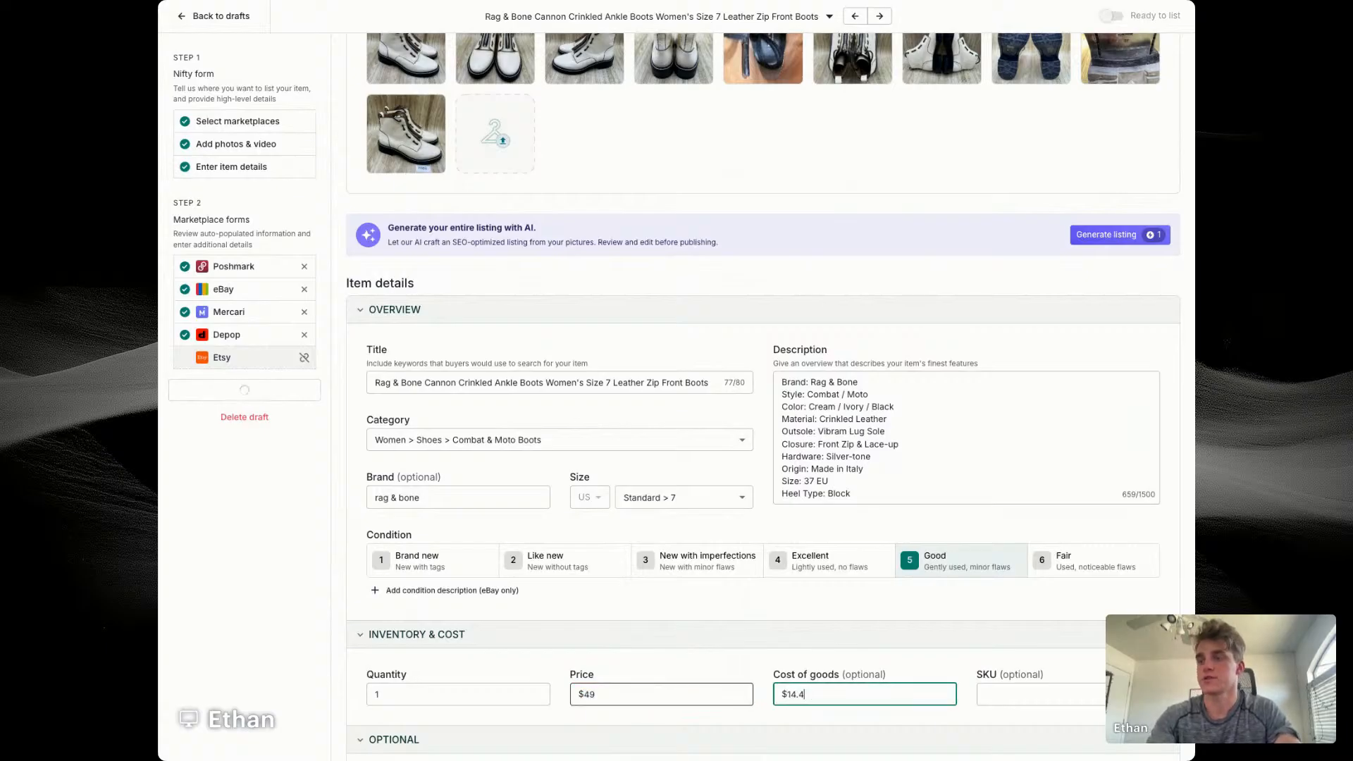
key("BackSpace")
type("56")
key("Tab")
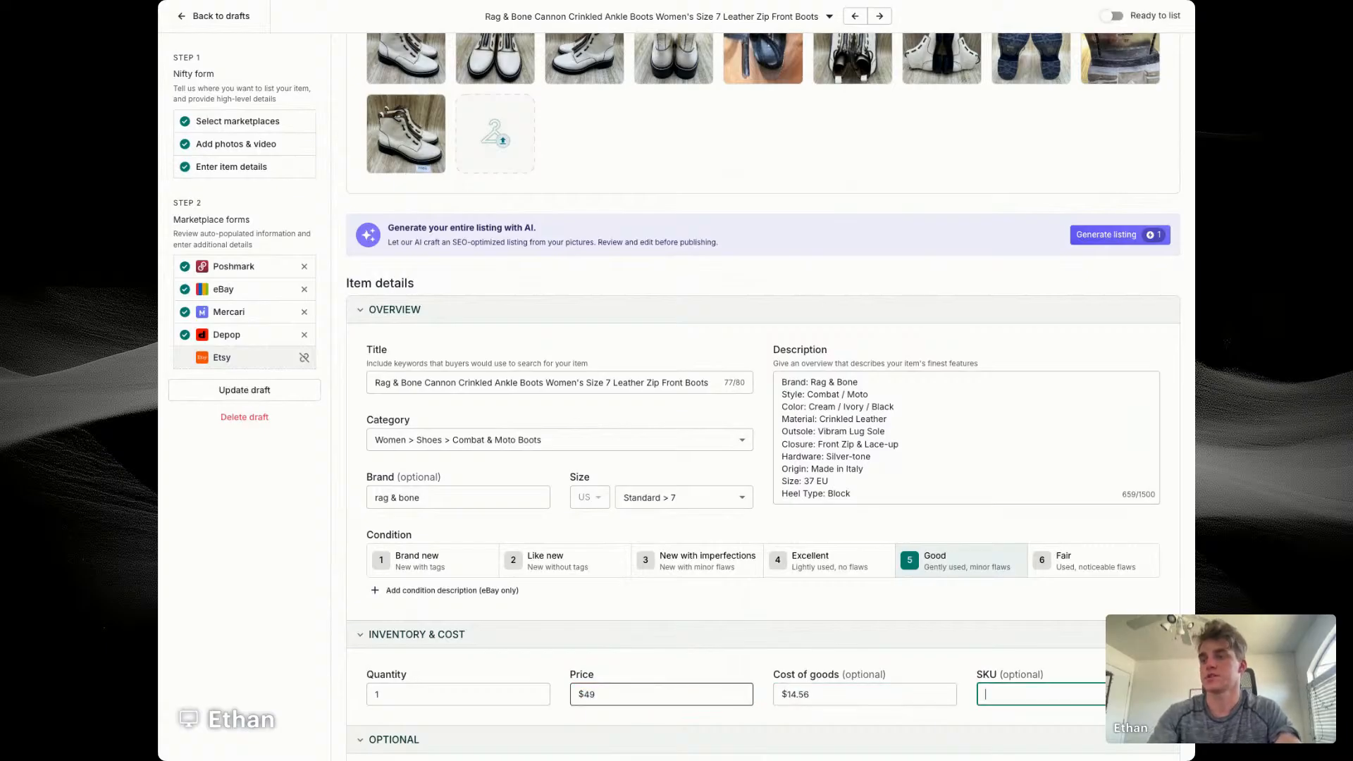
Step: Enter 7680 as the boots' SKU
left_click(158, 575)
key("super+Tab")
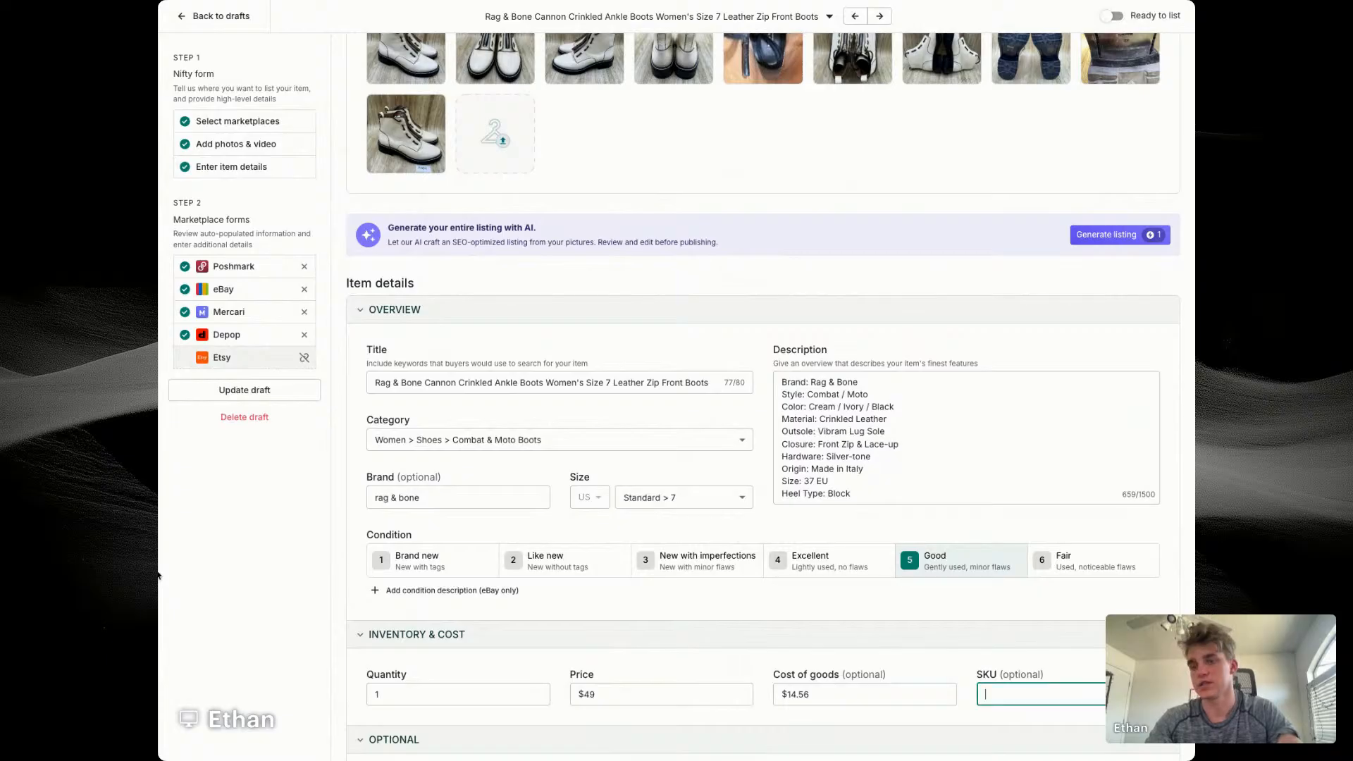
type("769")
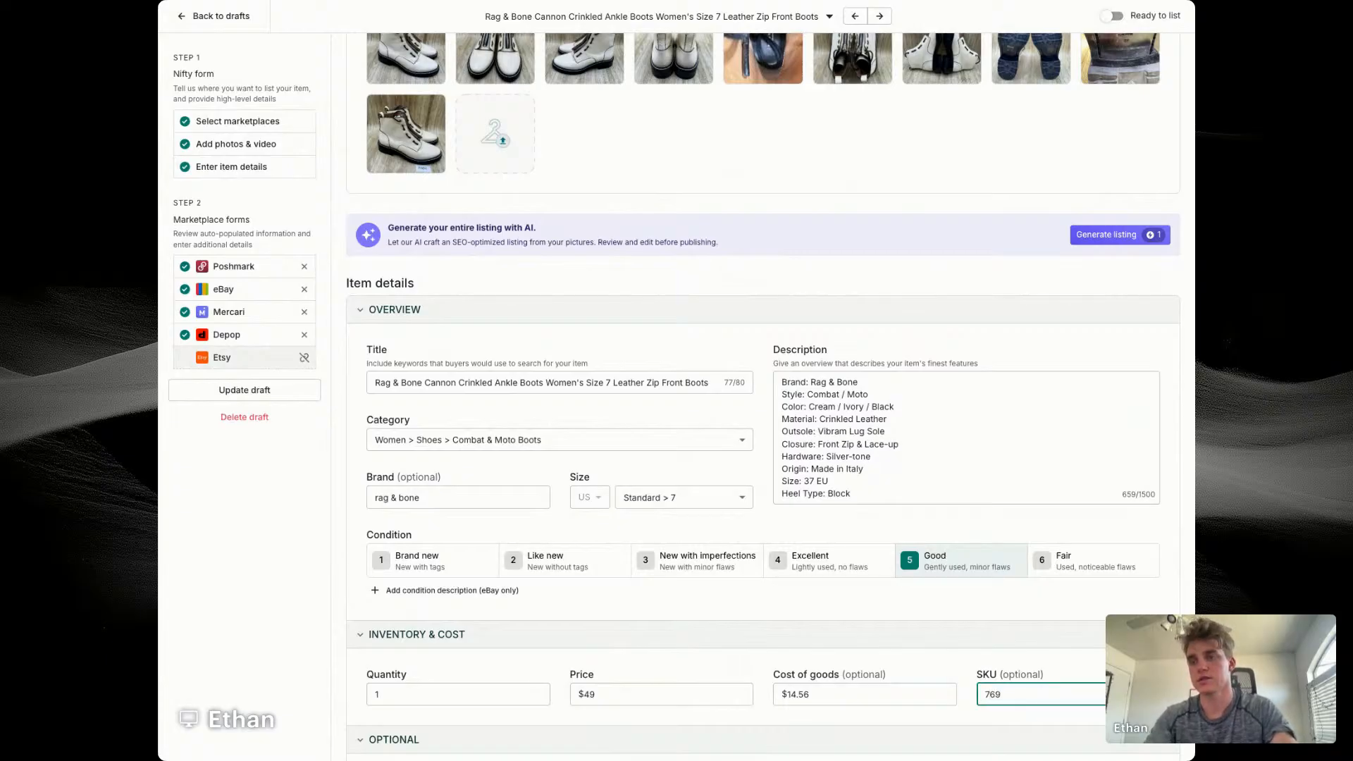
key("BackSpace")
type("8-0")
Step: Assign the boots to the Women's Shoes and Women's Boots store categories in the eBay details
scroll(846, 611, "down", 6)
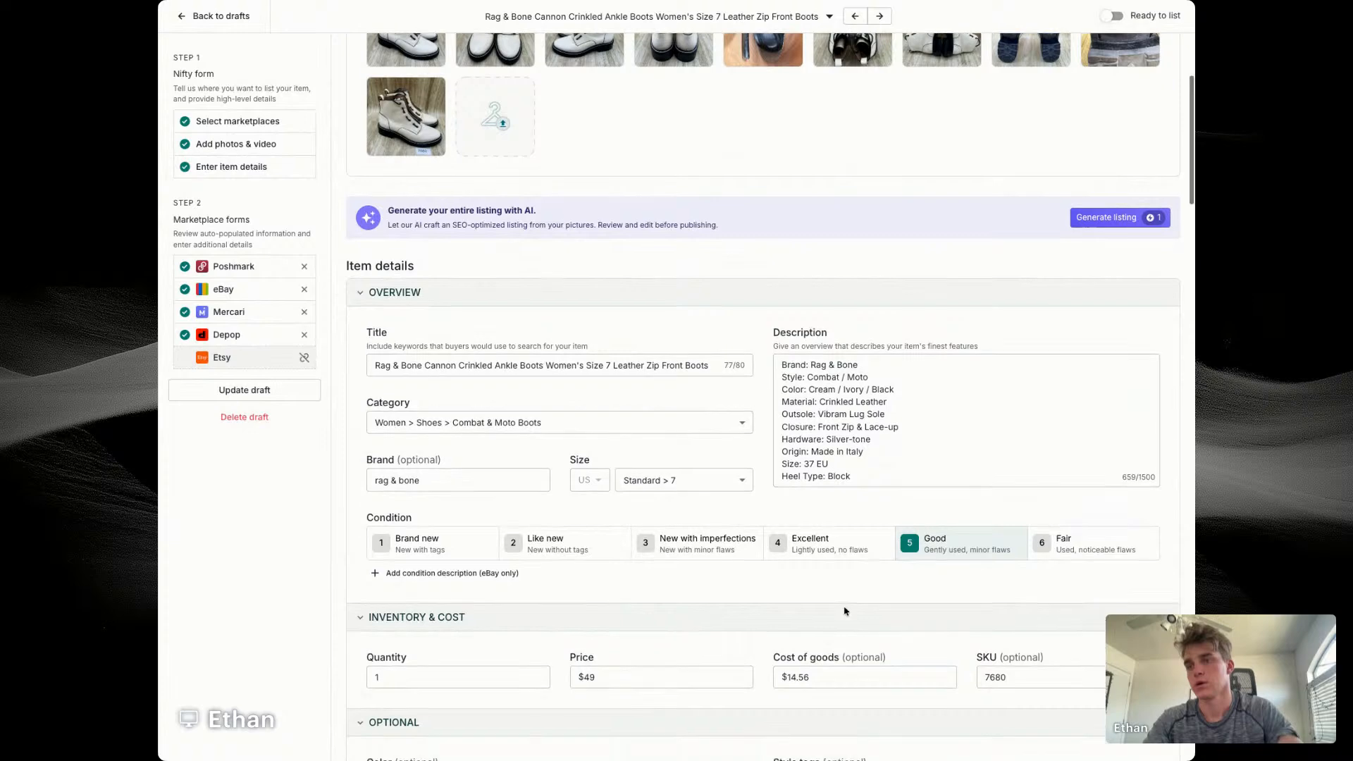
scroll(465, 392, "down", 5)
scroll(462, 390, "down", 6)
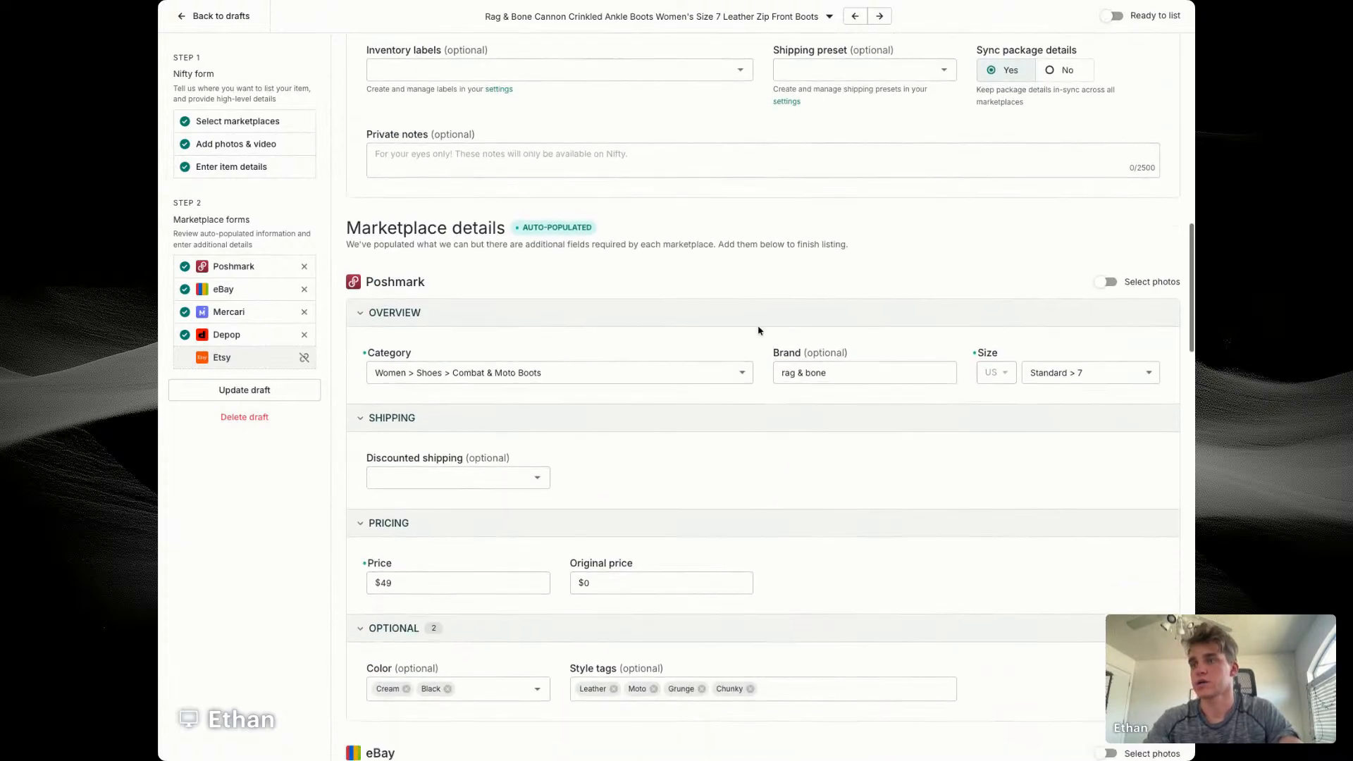
left_click(451, 536)
left_click(427, 604)
left_click(407, 665)
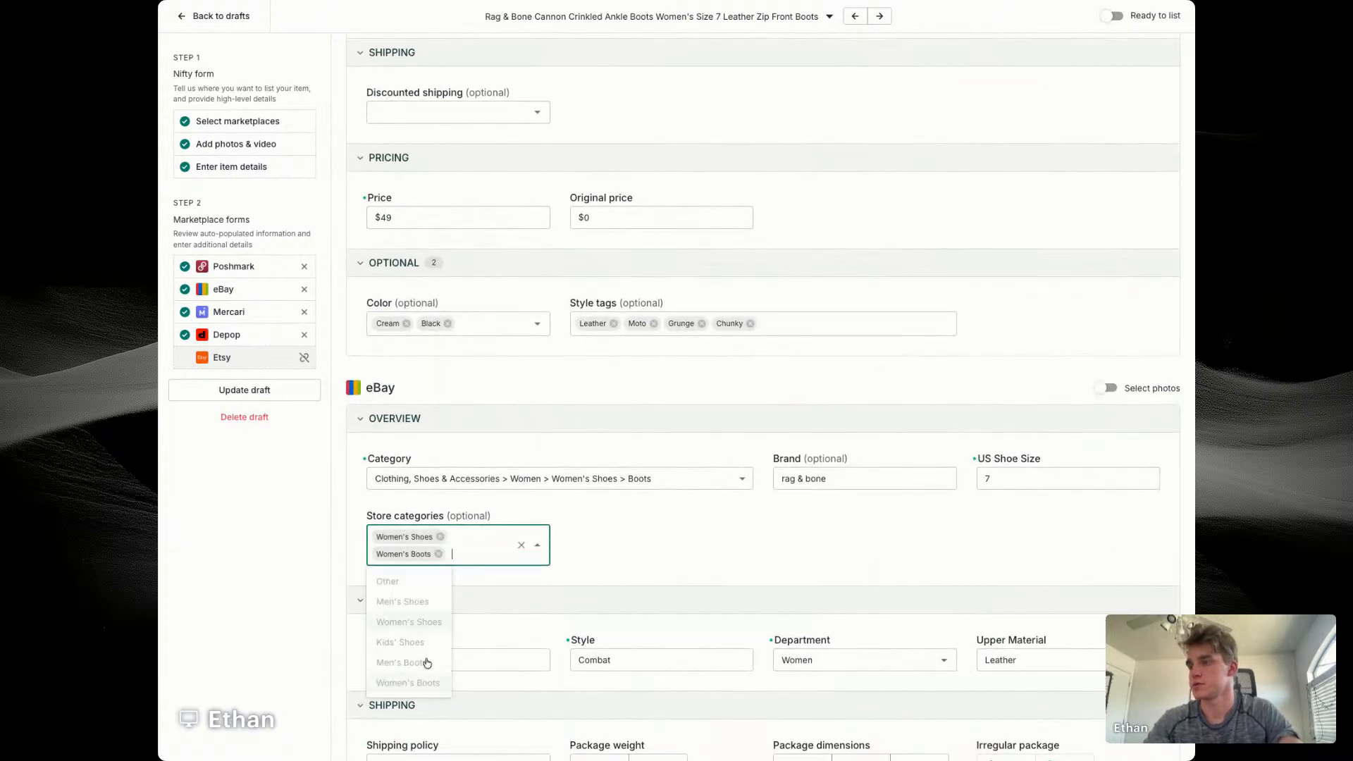
Step: Set the boots' eBay minimum offer to $40 and auto-accept to $42
scroll(775, 494, "down", 5)
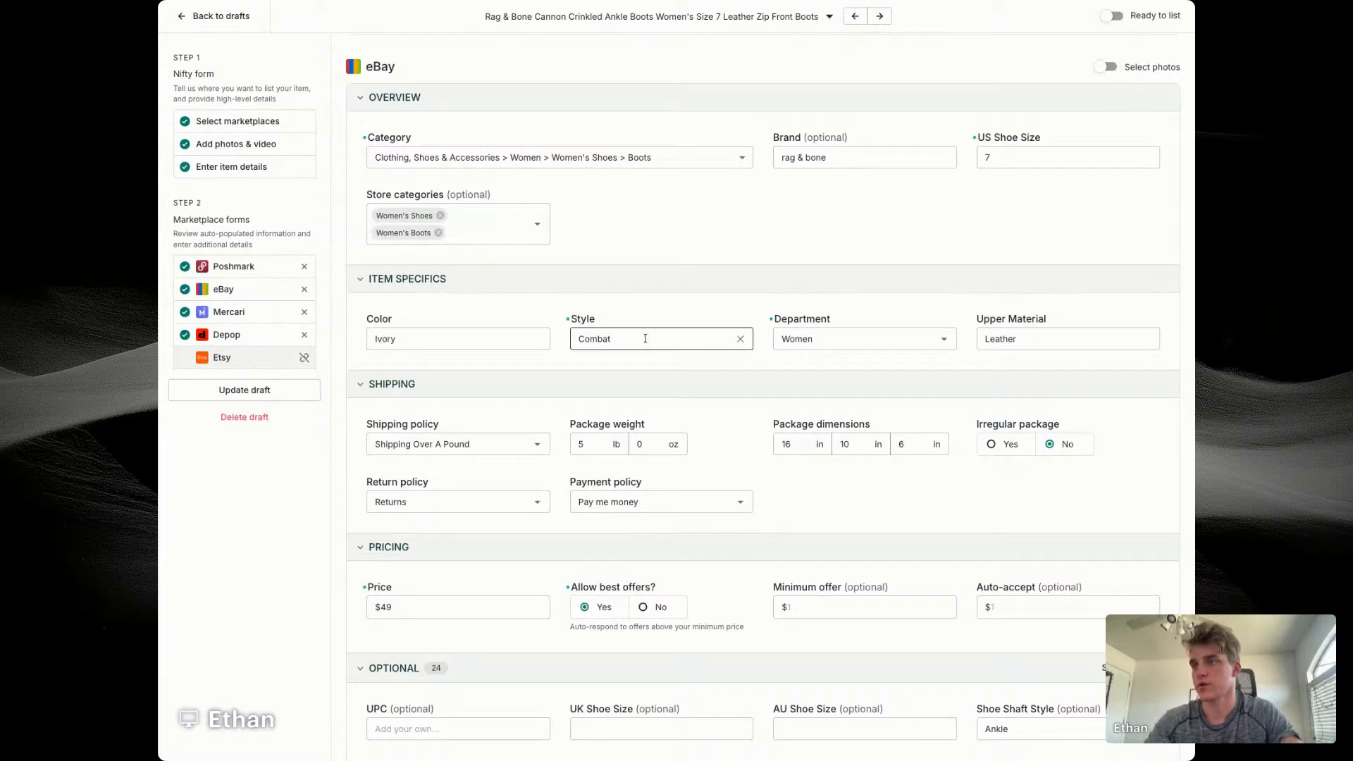
scroll(713, 447, "down", 3)
left_click(818, 398)
type("40")
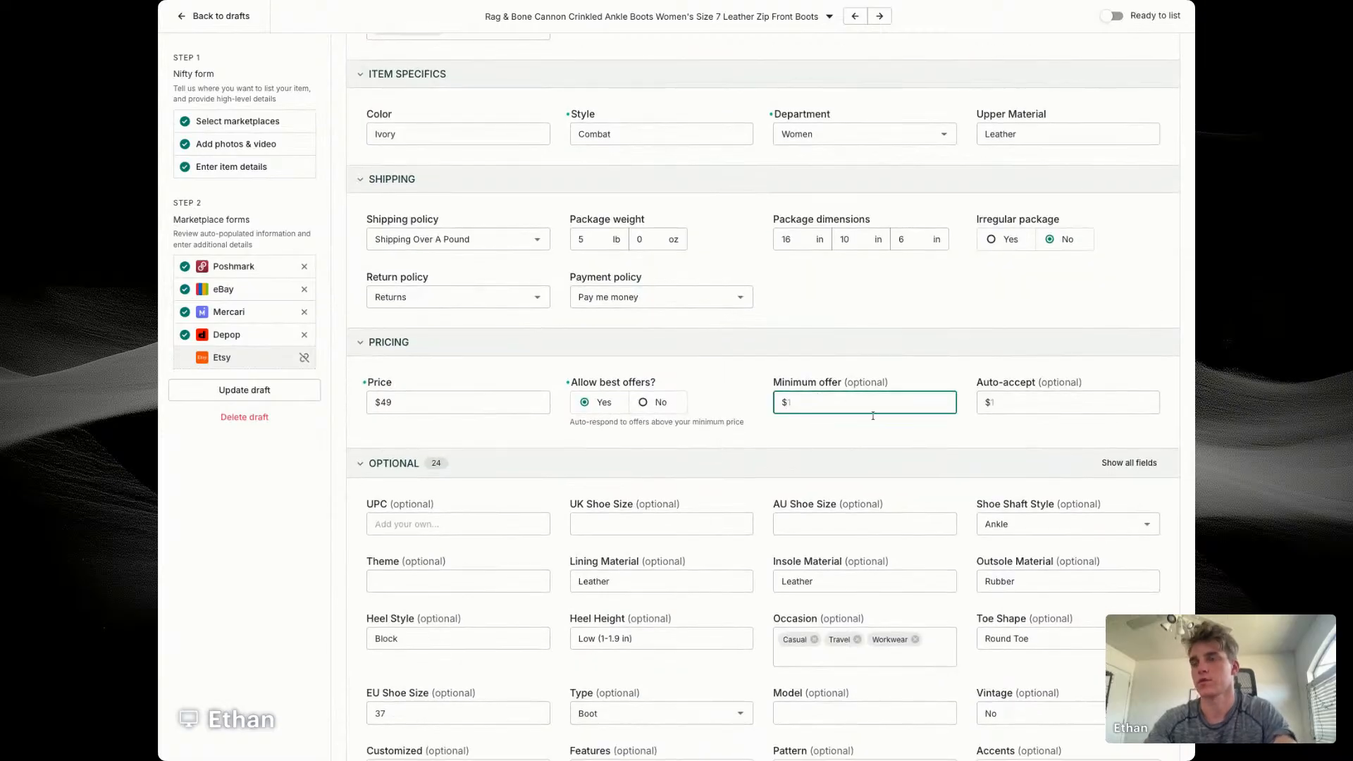
key("Tab")
type("42")
left_click(820, 432)
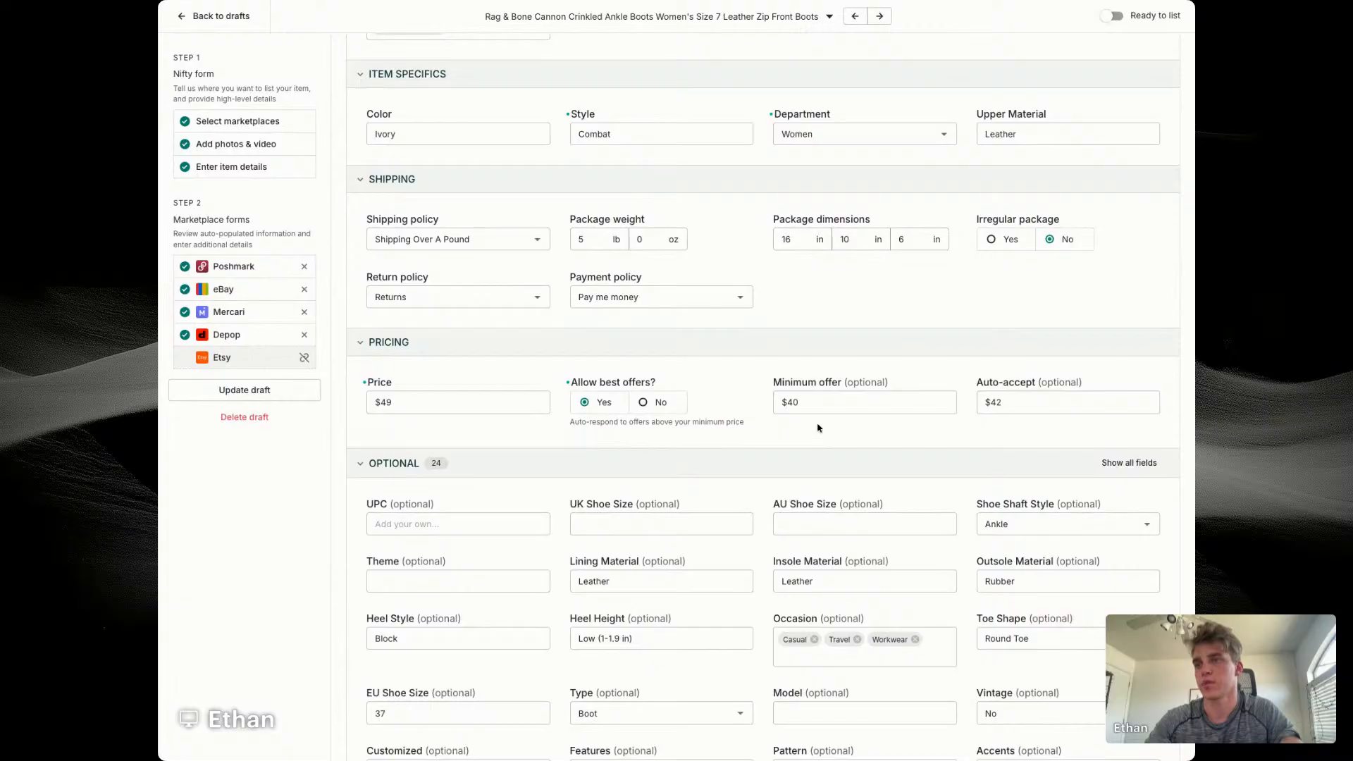
Step: Enable separate photo selection for the boots' Depop listing and keep eight photos selected, leaving two out
scroll(816, 449, "down", 3)
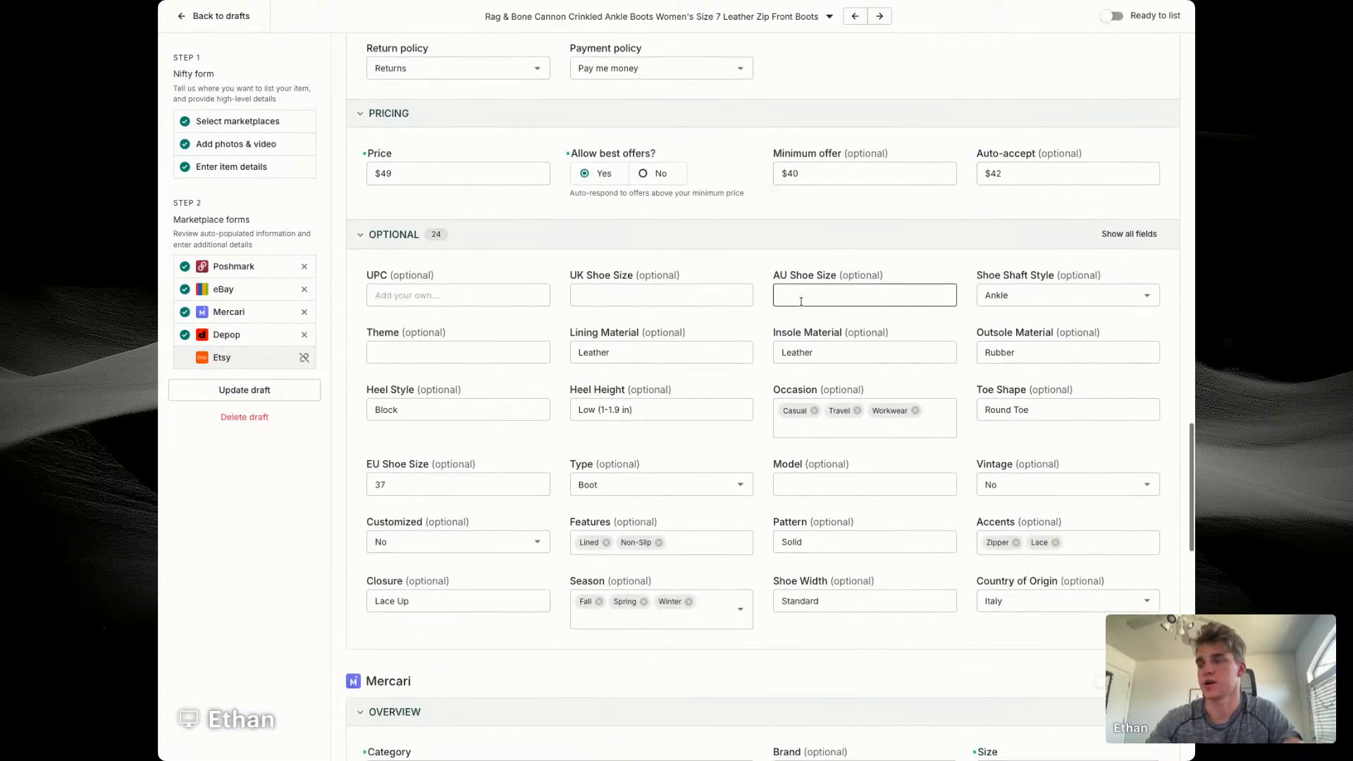
scroll(853, 394, "down", 4)
scroll(973, 423, "down", 2)
scroll(973, 423, "down", 3)
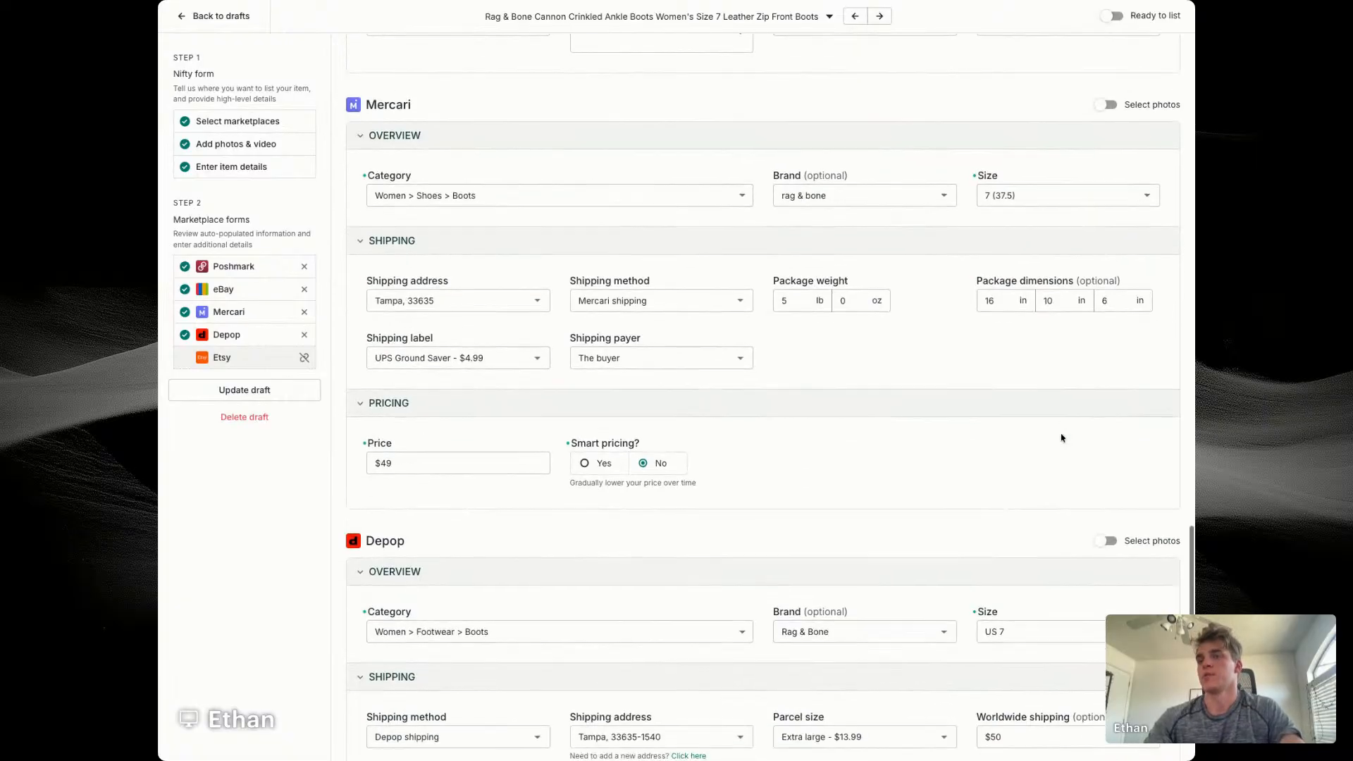
left_click(1103, 538)
left_click_drag(699, 627, 430, 711)
Step: Update the boots' draft as ready to list and return to the drafts list
left_click(221, 389)
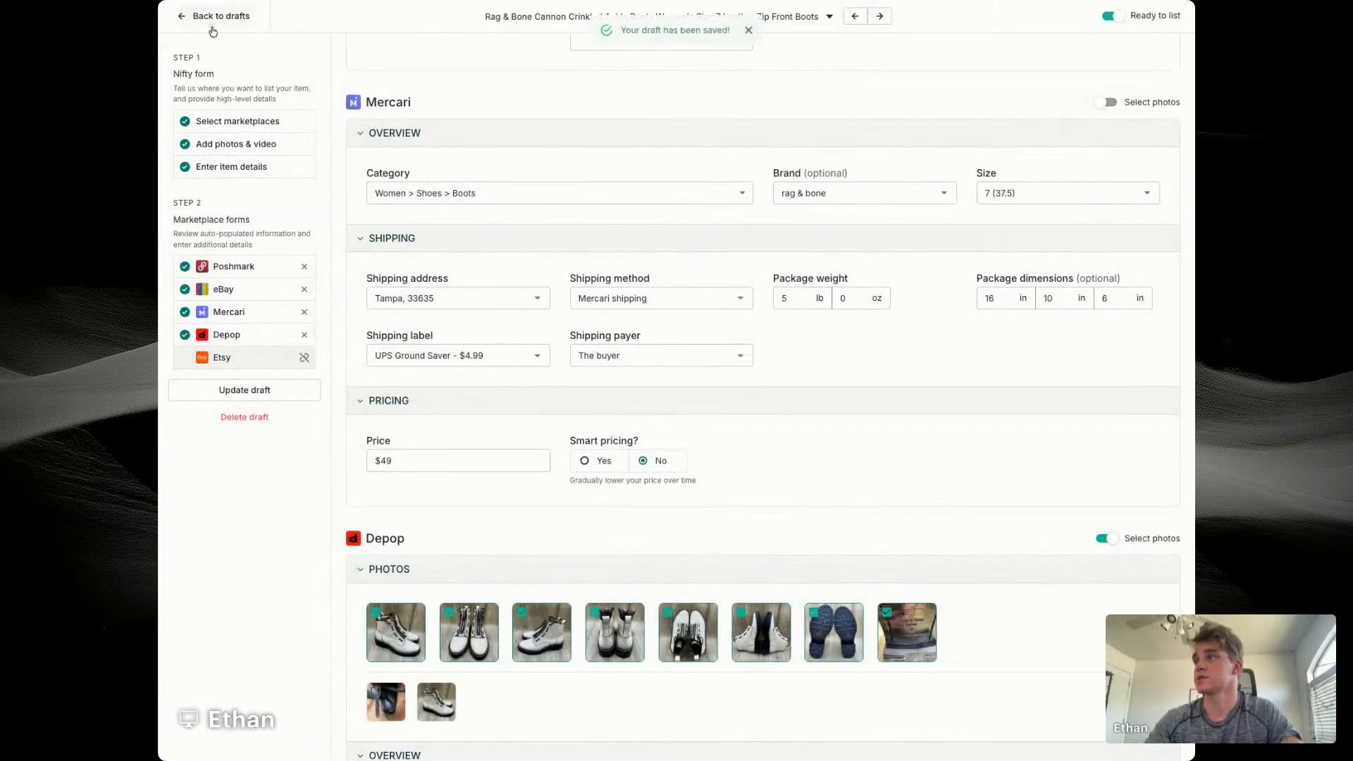
left_click(212, 31)
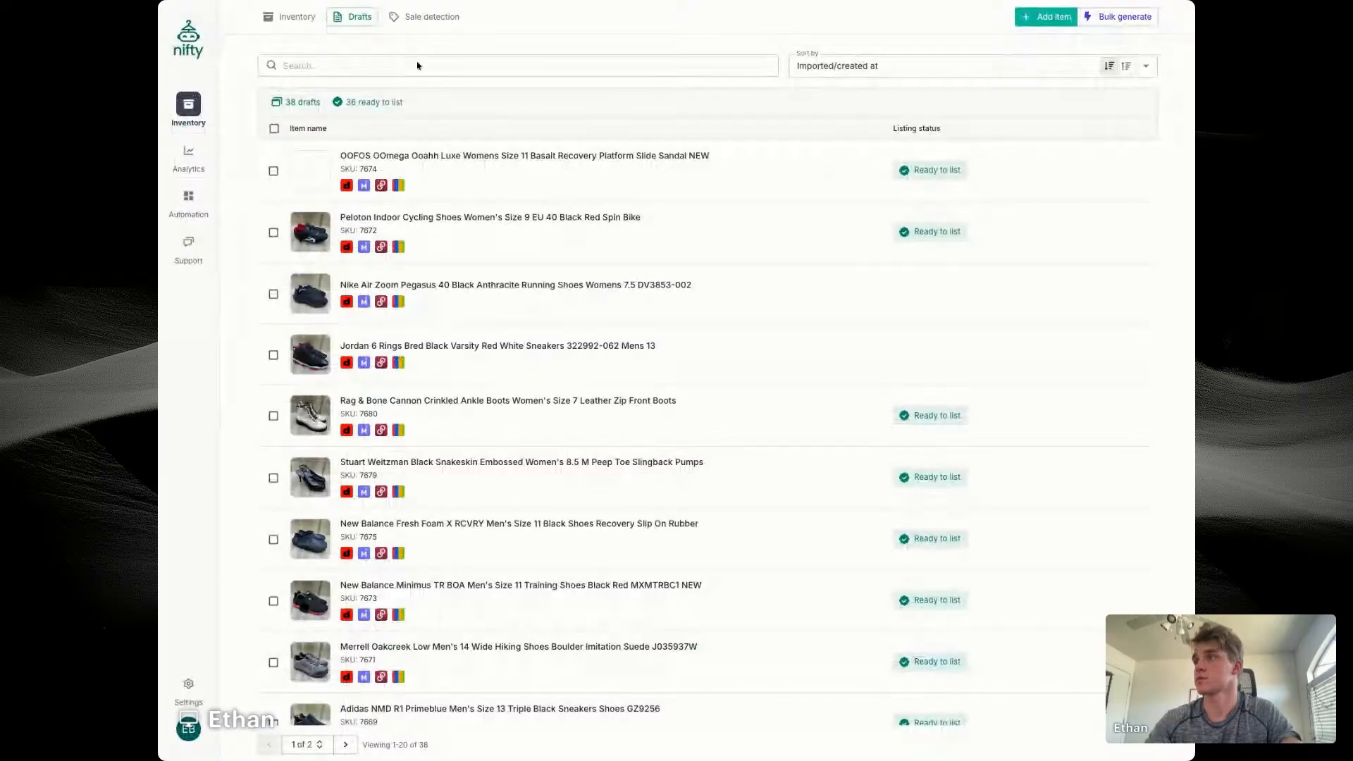
Step: Open the Jordan 6 Rings Bred draft and select the style code 322992-062 in its title for a lookup
left_click(582, 352)
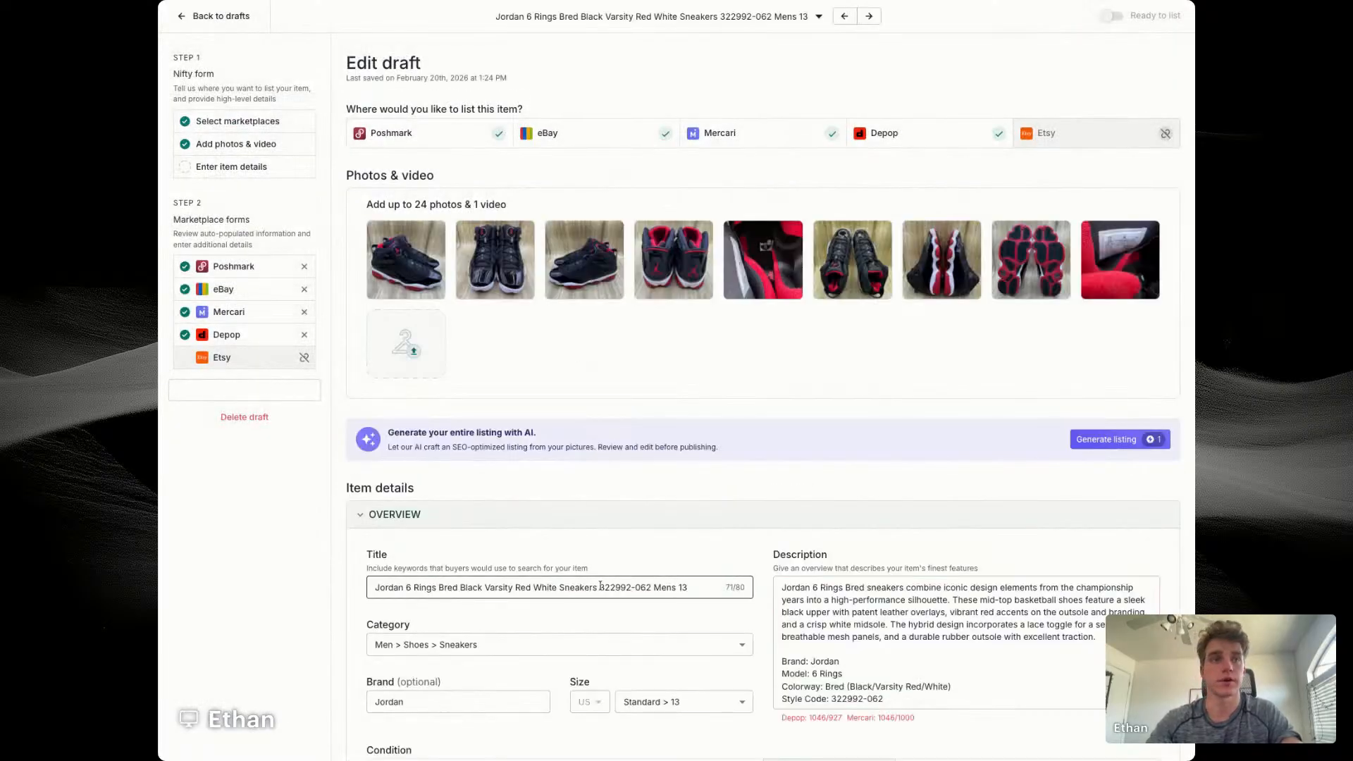
left_click_drag(600, 587, 652, 589)
left_click(599, 589)
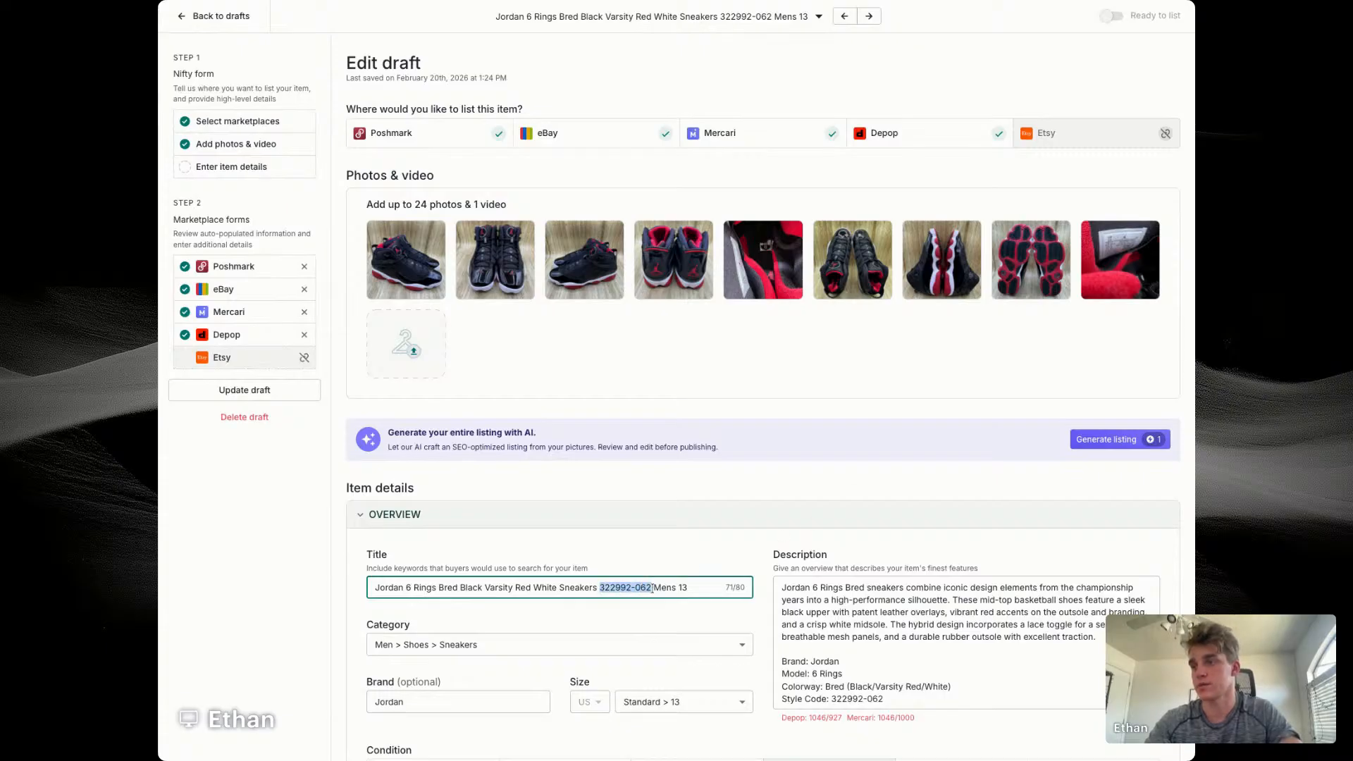
key("alt+Tab")
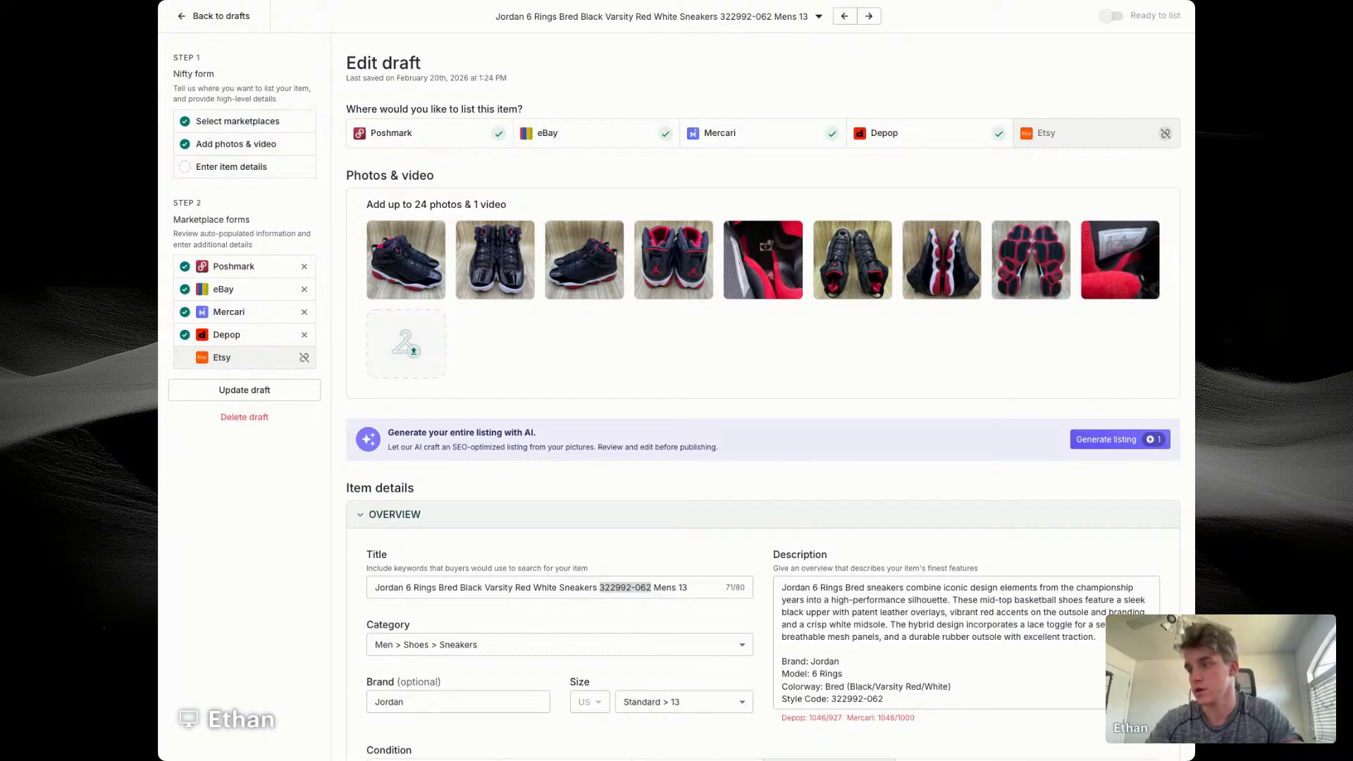
Step: Set the Jordan sneakers' price to $159 and their condition to Like new
scroll(661, 437, "down", 3)
double_click(620, 684)
type("1")
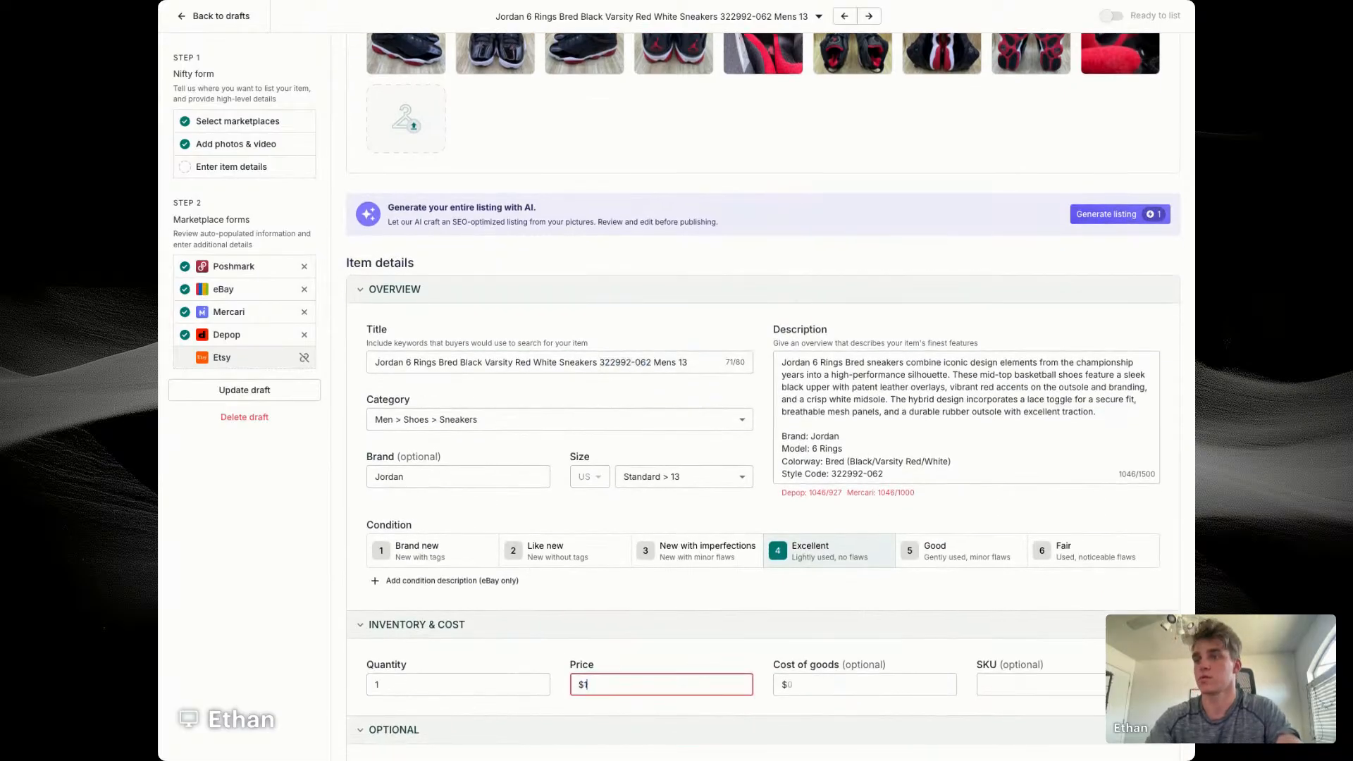
type("59")
left_click(556, 551)
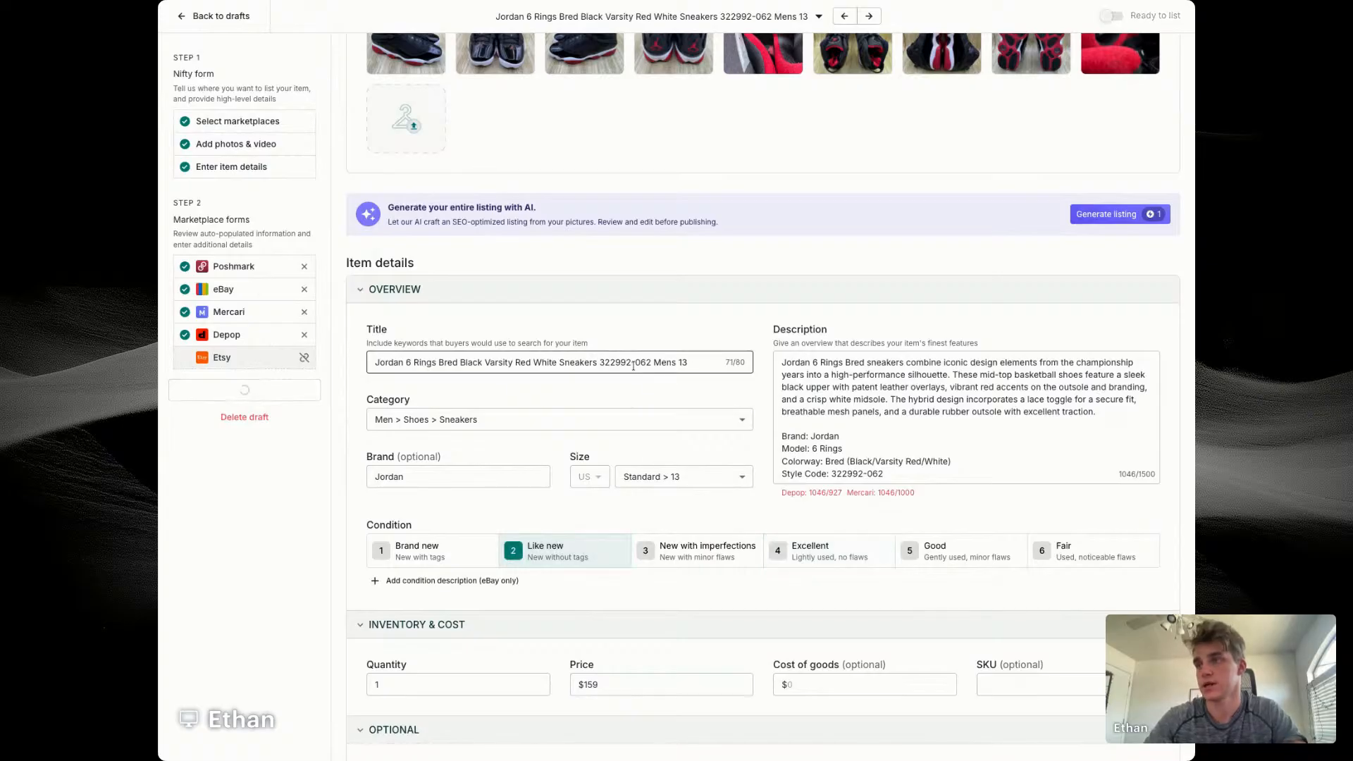
Step: Reword the ending of the Jordan sneakers' title to "Men's Size 13 NEW"
left_click(675, 362)
type("'")
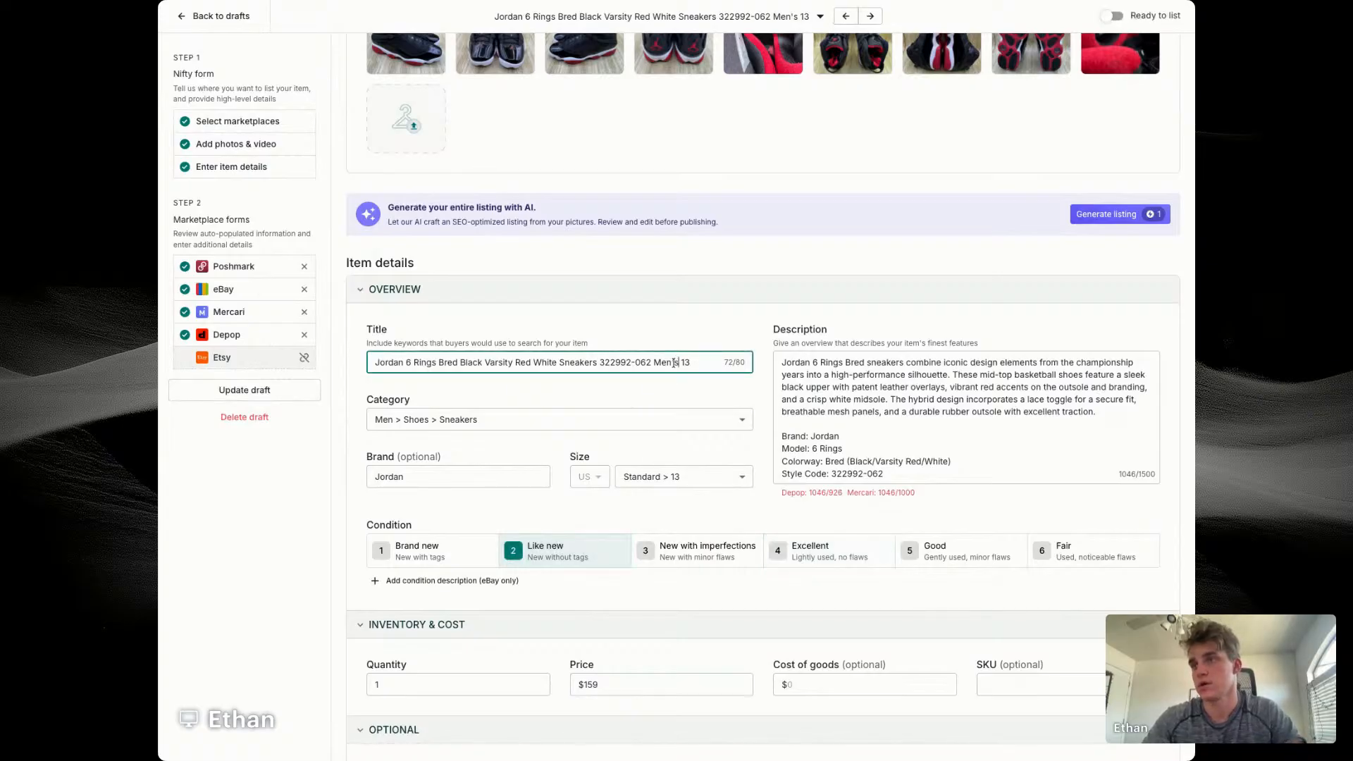
key("Right")
type("Size")
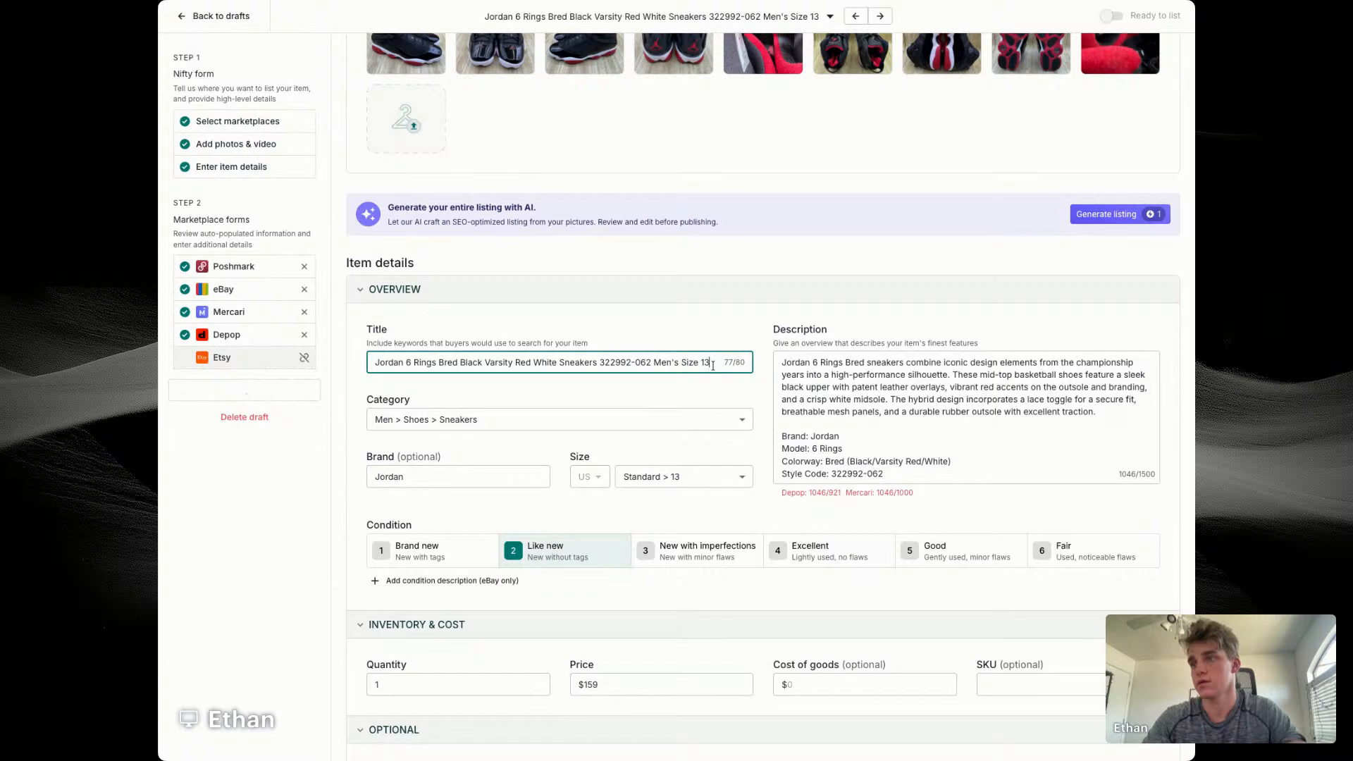
type(" 13 NEW")
Step: Move "Men's Size 13" in the Jordan title from after the style code to directly after "Bred"
left_click_drag(642, 362, 699, 362)
key("BackSpace")
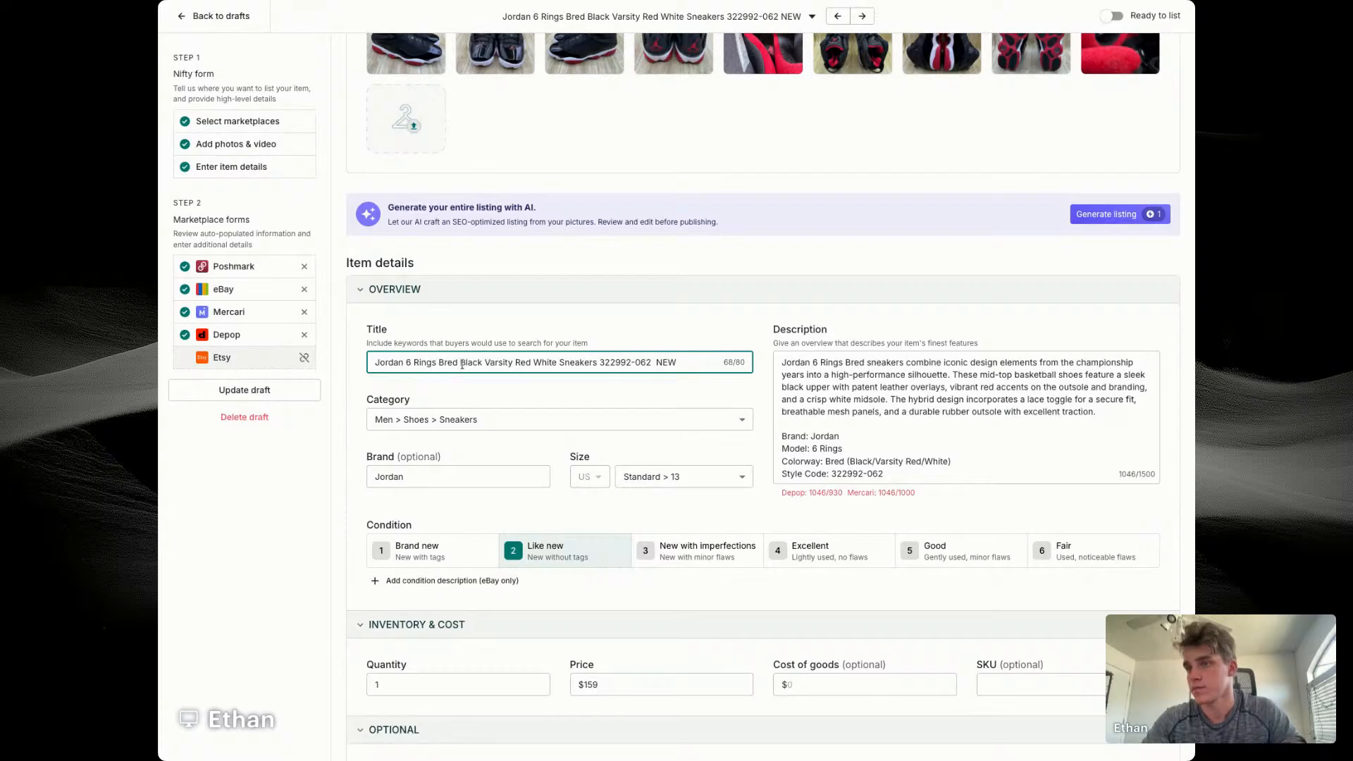
left_click(461, 363)
type("Men's Size 13")
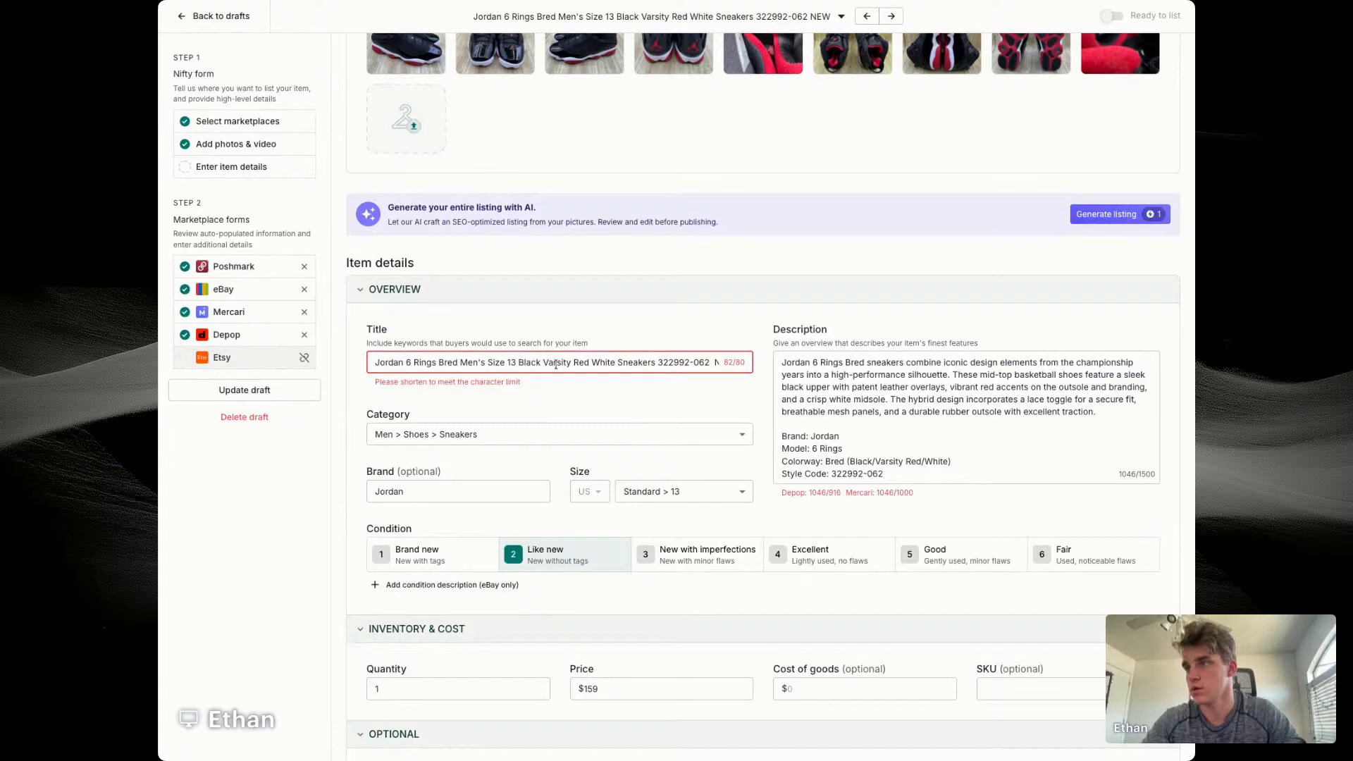
Step: Shorten the Jordan title by removing the extra space before "NEW" and changing "Men's" to "Mens"
scroll(553, 362, "right", 1)
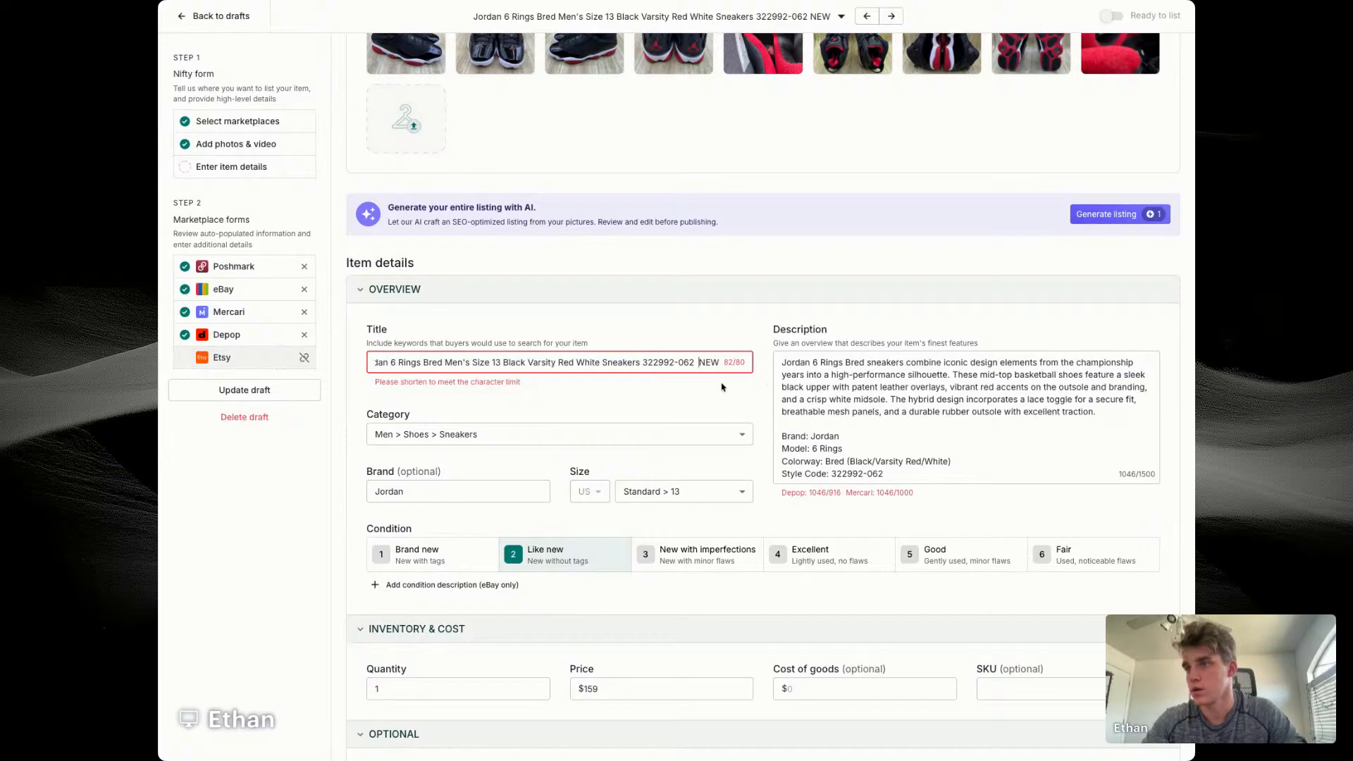
key("BackSpace")
left_click(472, 362)
key("BackSpace")
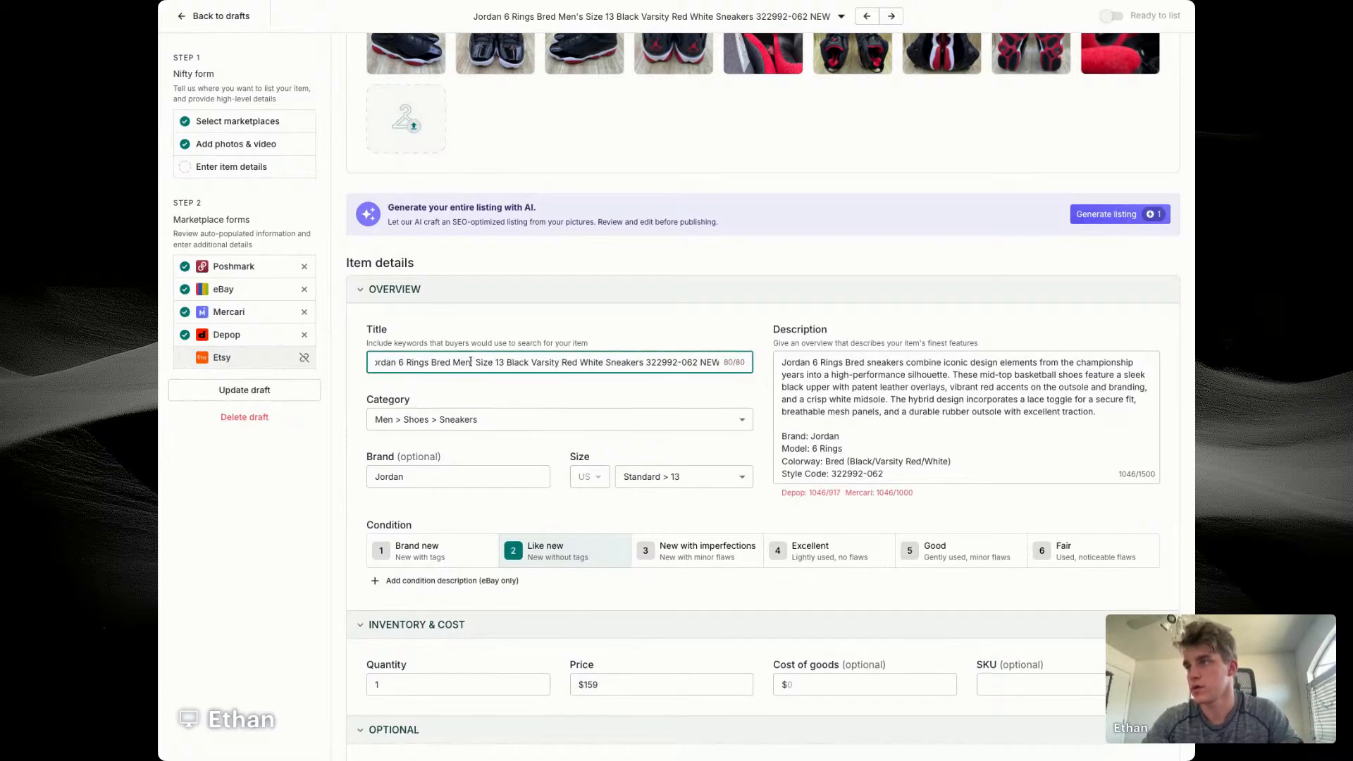
triple_click(470, 362)
left_click(472, 364)
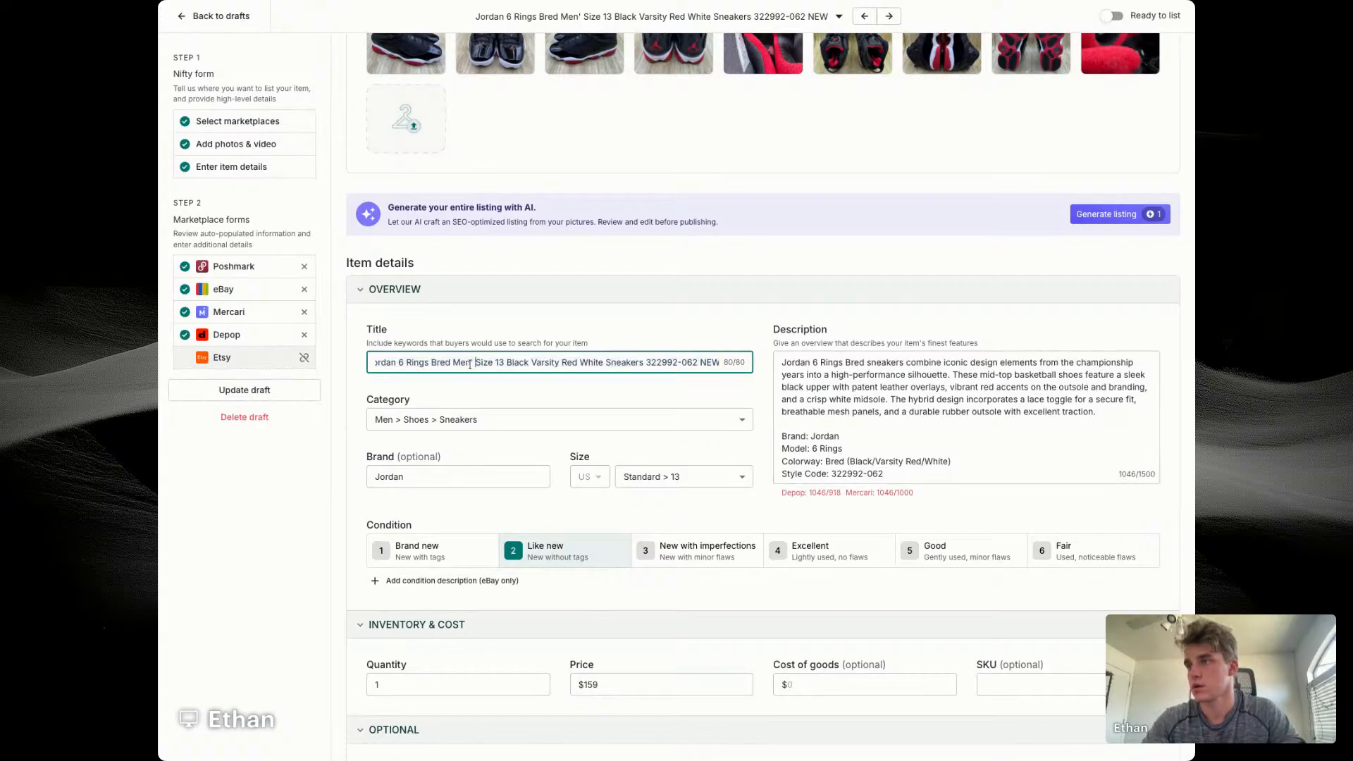
key("Left")
key("BackSpace")
type("s")
Step: Replace the opening paragraph of the Jordan description with the full listing title
triple_click(507, 361)
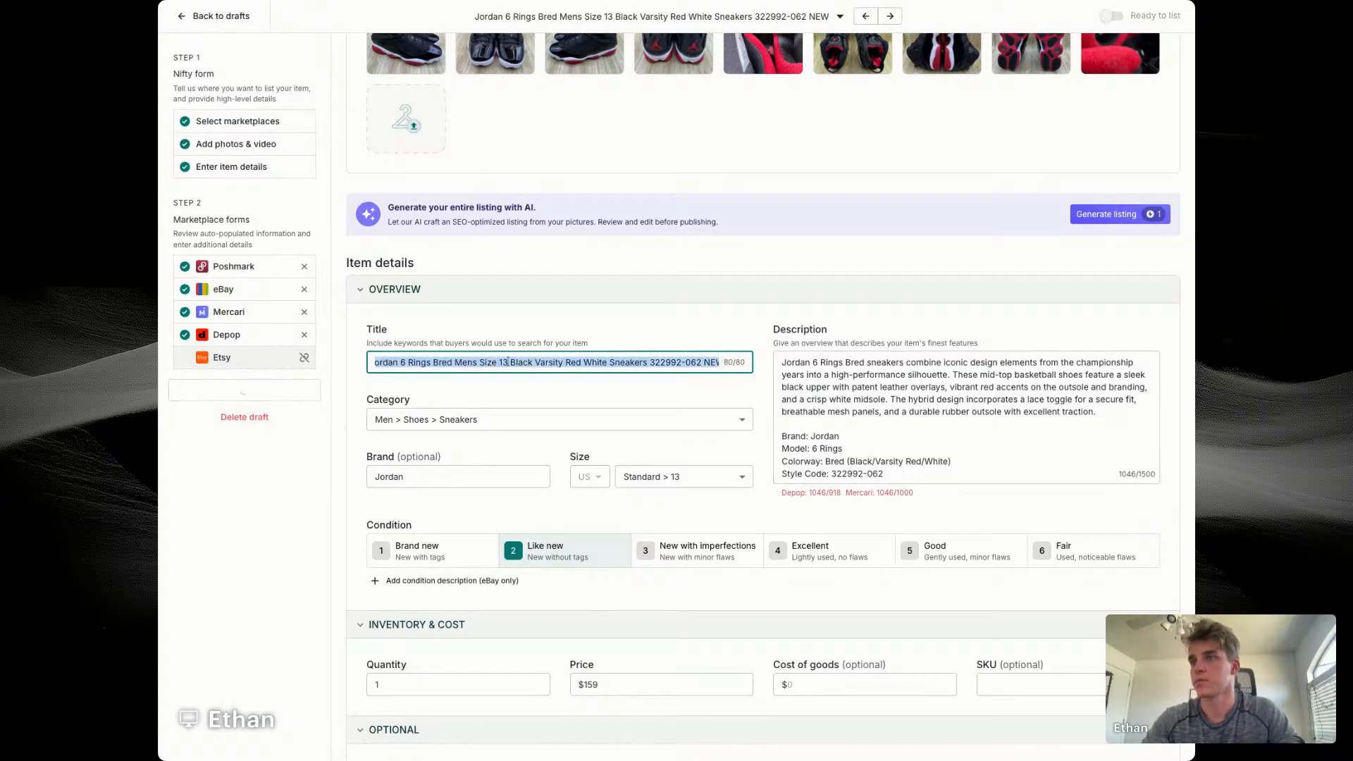
key("super+c")
triple_click(901, 365)
key("super+v")
Step: Replace "Preowned" with "NEW WITHOUT BOX" in the Jordan description's condition note
scroll(809, 434, "down", 3)
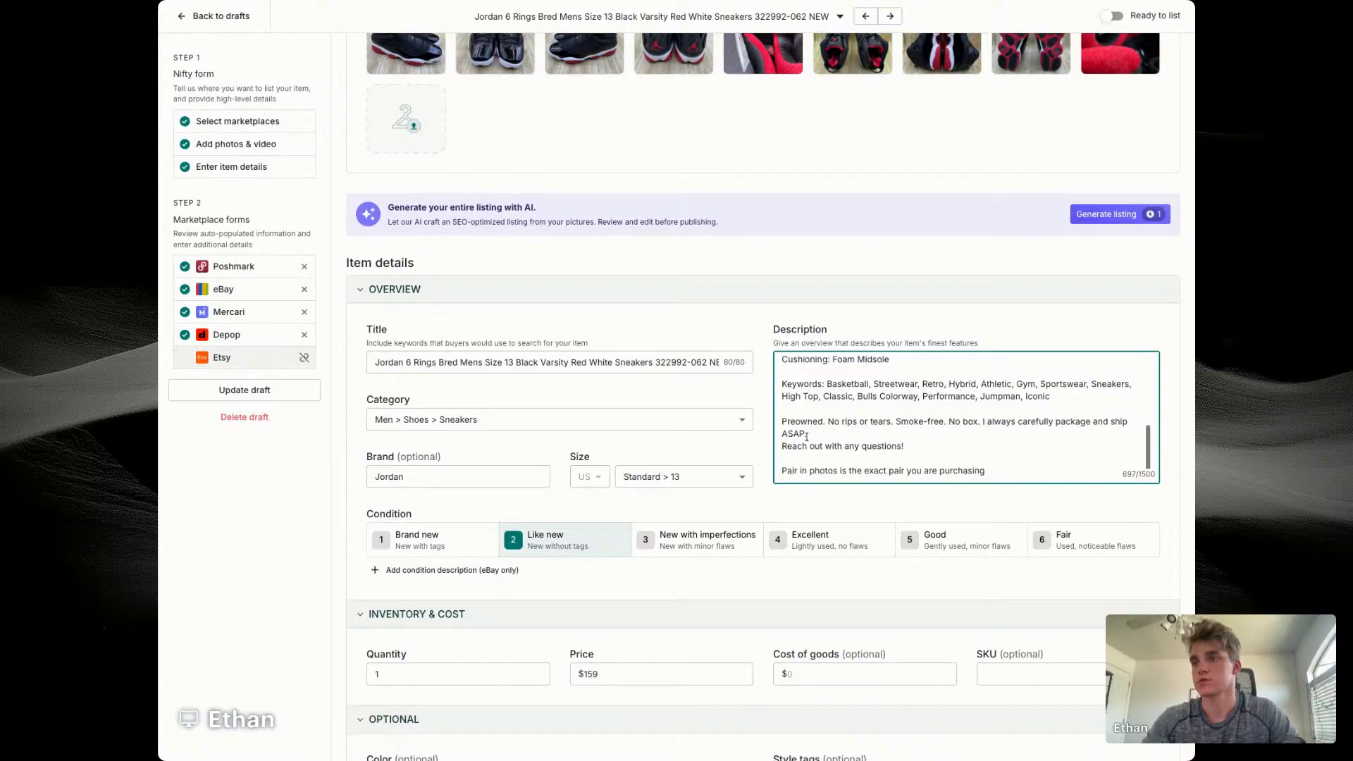
scroll(807, 436, "up", 1)
double_click(801, 430)
type("NEW WITH")
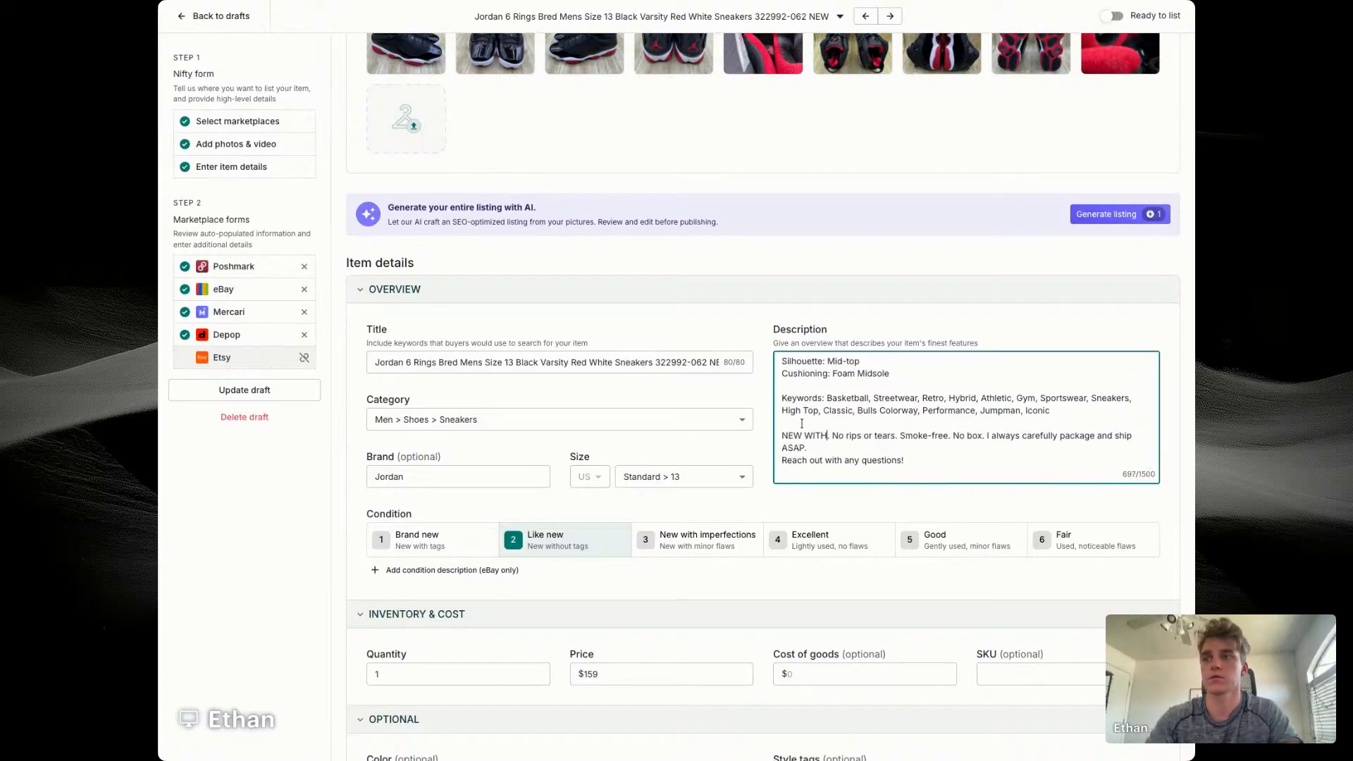
type("OUT BOX")
Step: Set the Jordan sneakers' cost of goods to $72.13 and the SKU to "Boot Shelf"
scroll(786, 438, "down", 1)
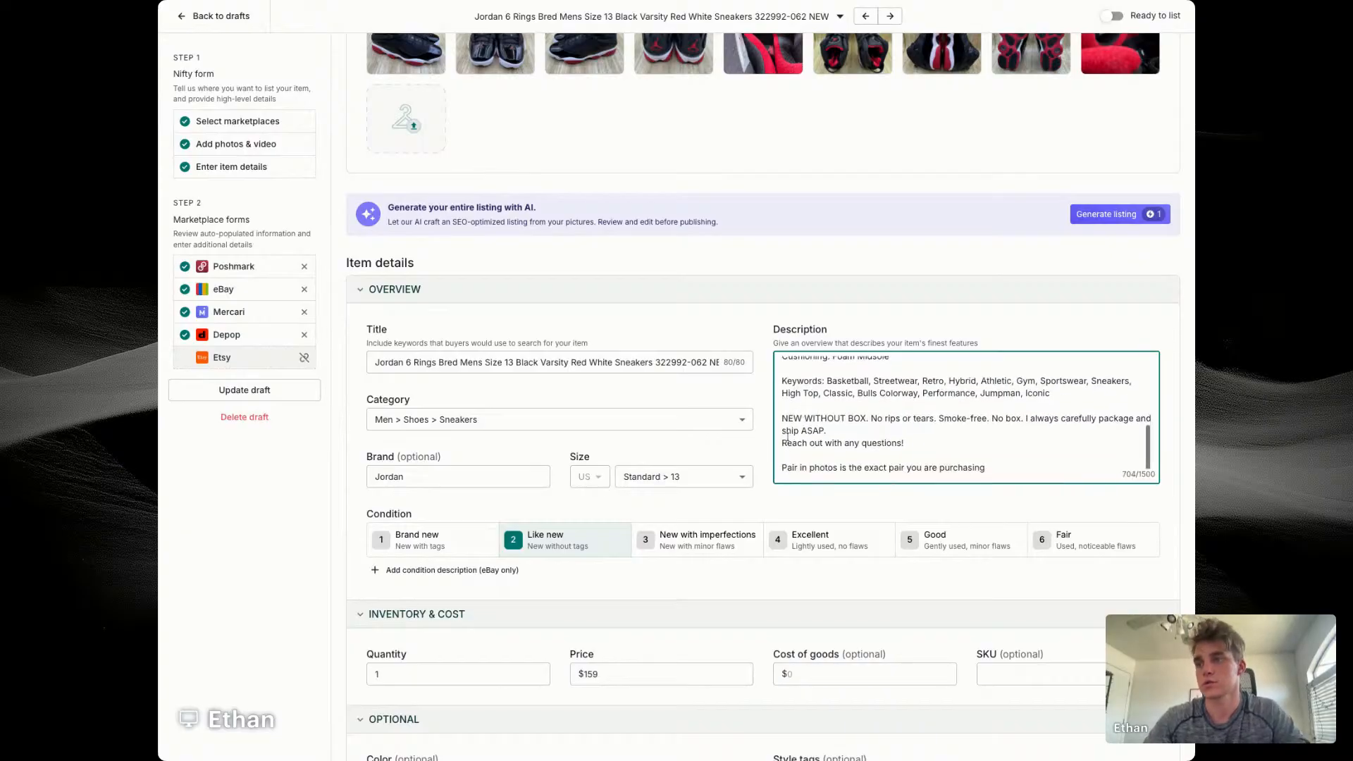
scroll(787, 438, "down", 3)
left_click(798, 449)
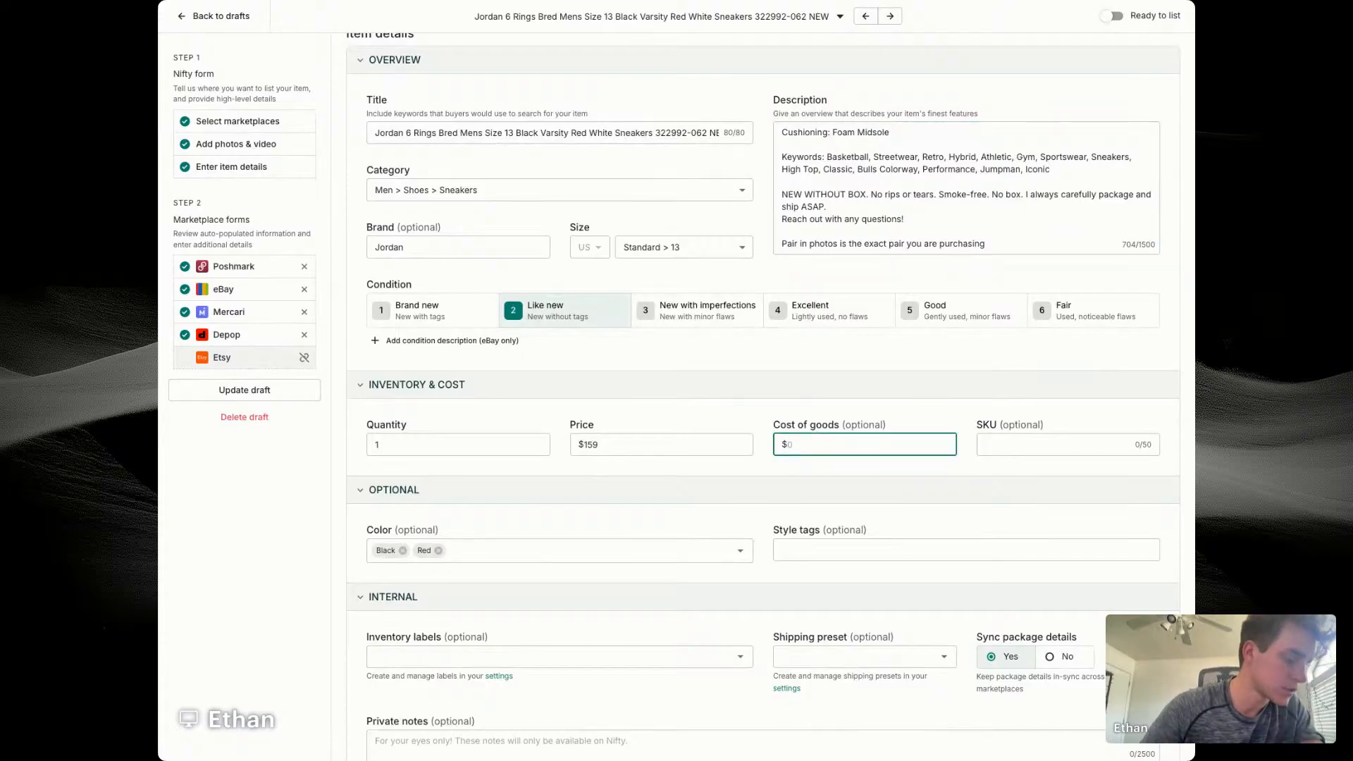
type("72.13")
key("Tab")
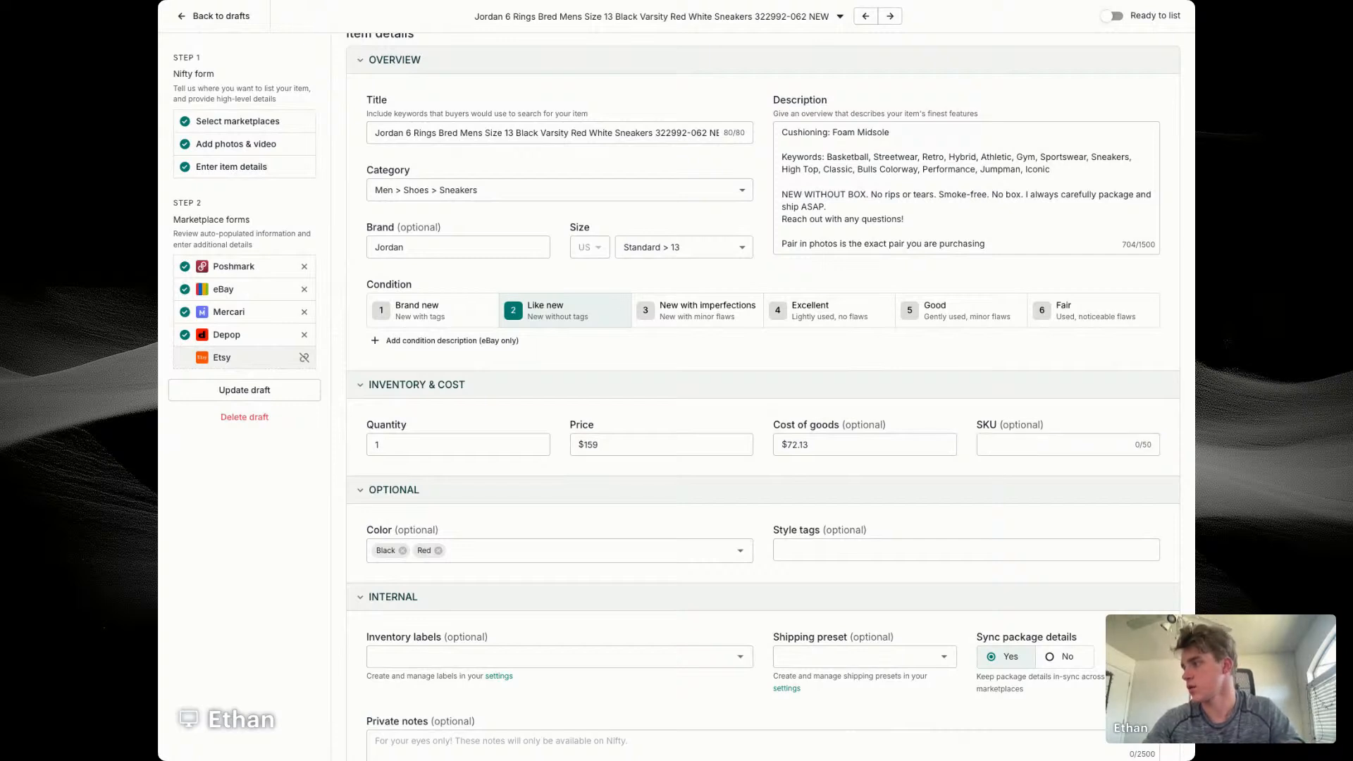
type("Boot Shelf")
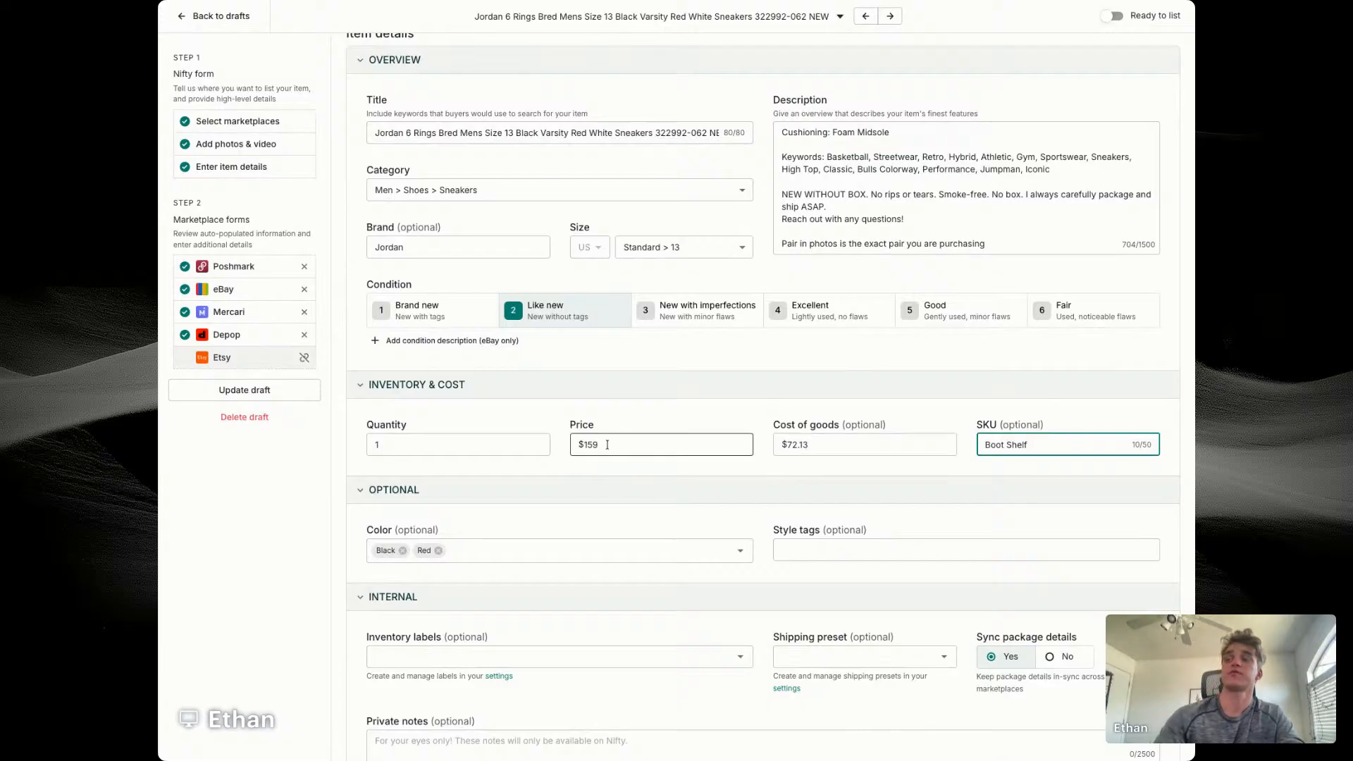
left_click(653, 508)
Step: Assign the Jordan sneakers to the Men's Shoes store category in the eBay details
scroll(652, 507, "down", 3)
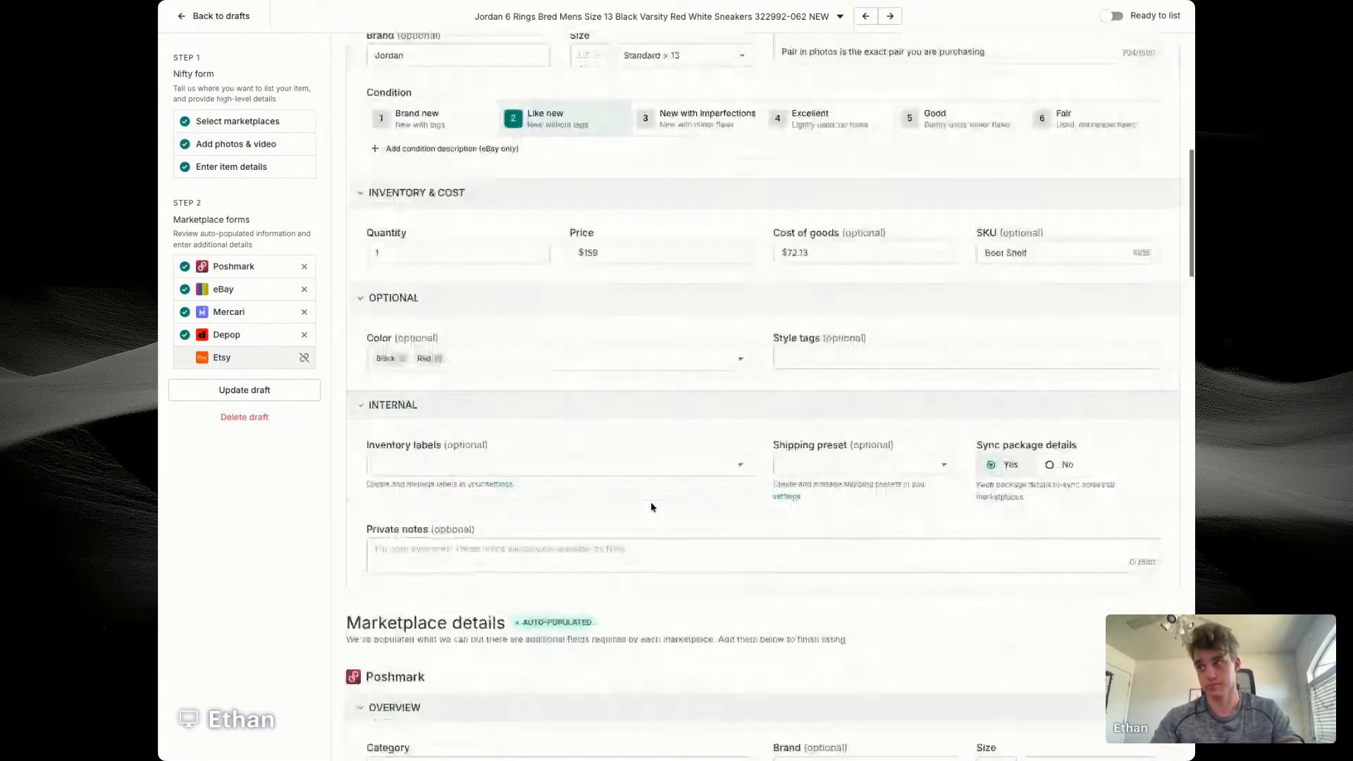
scroll(652, 507, "down", 1)
scroll(656, 502, "down", 11)
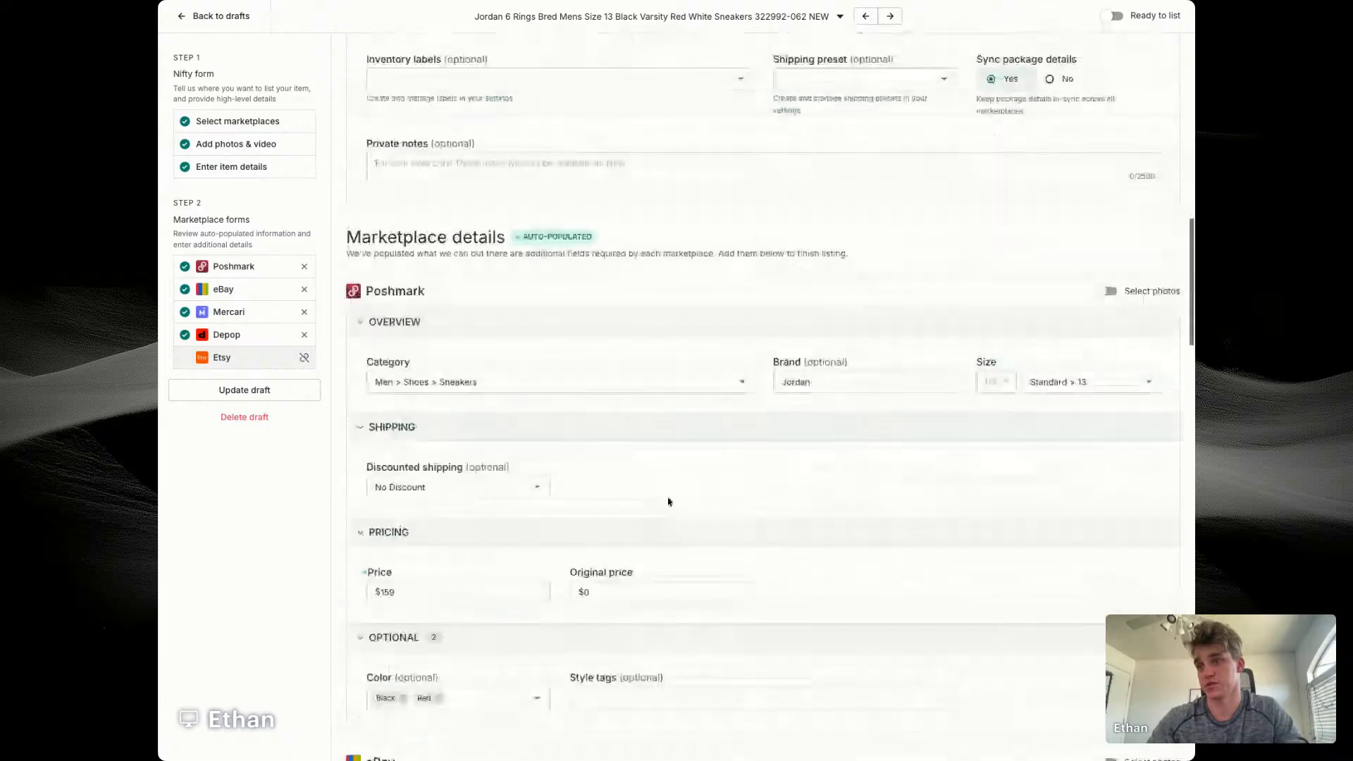
left_click(458, 575)
left_click(426, 620)
Step: Set the Jordan sneakers' eBay minimum offer to $100 and auto-accept to $145
scroll(627, 579, "down", 6)
left_click(832, 520)
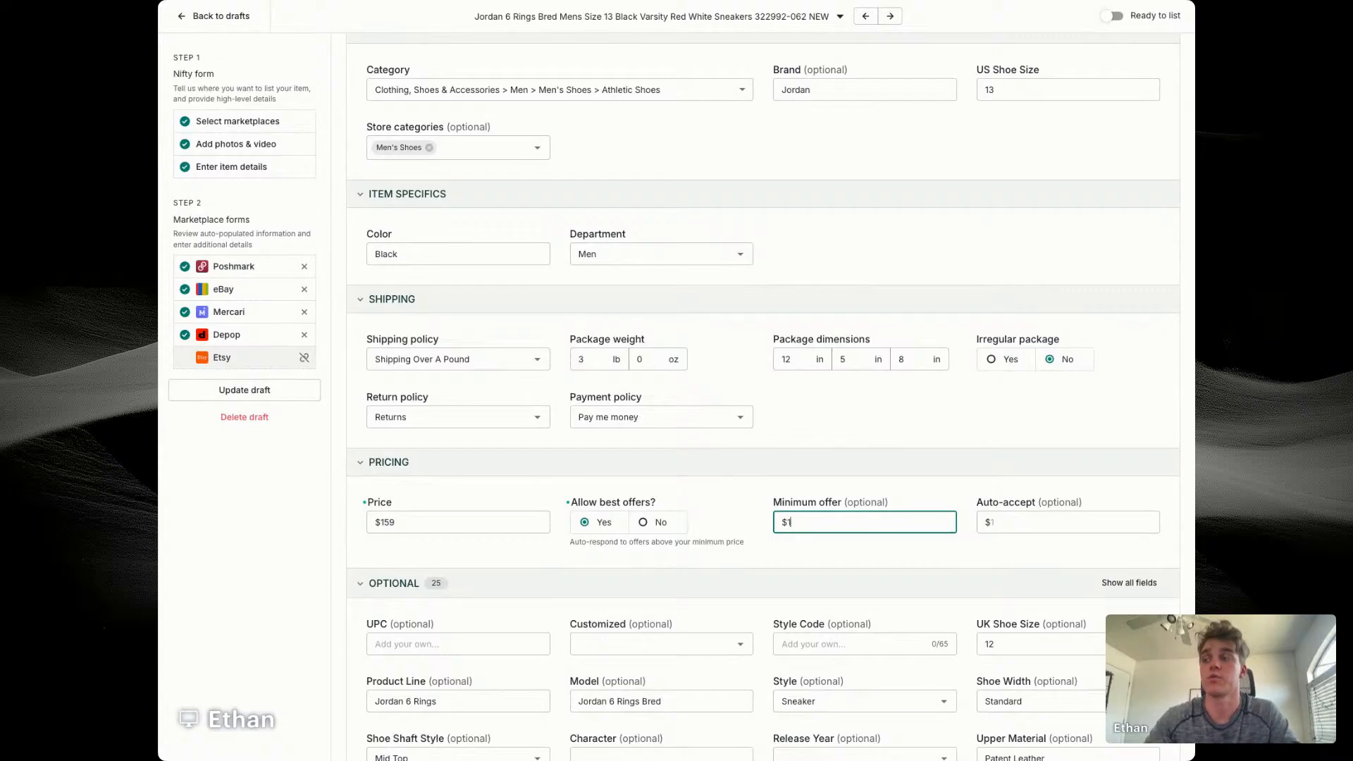
type("100")
key("Tab")
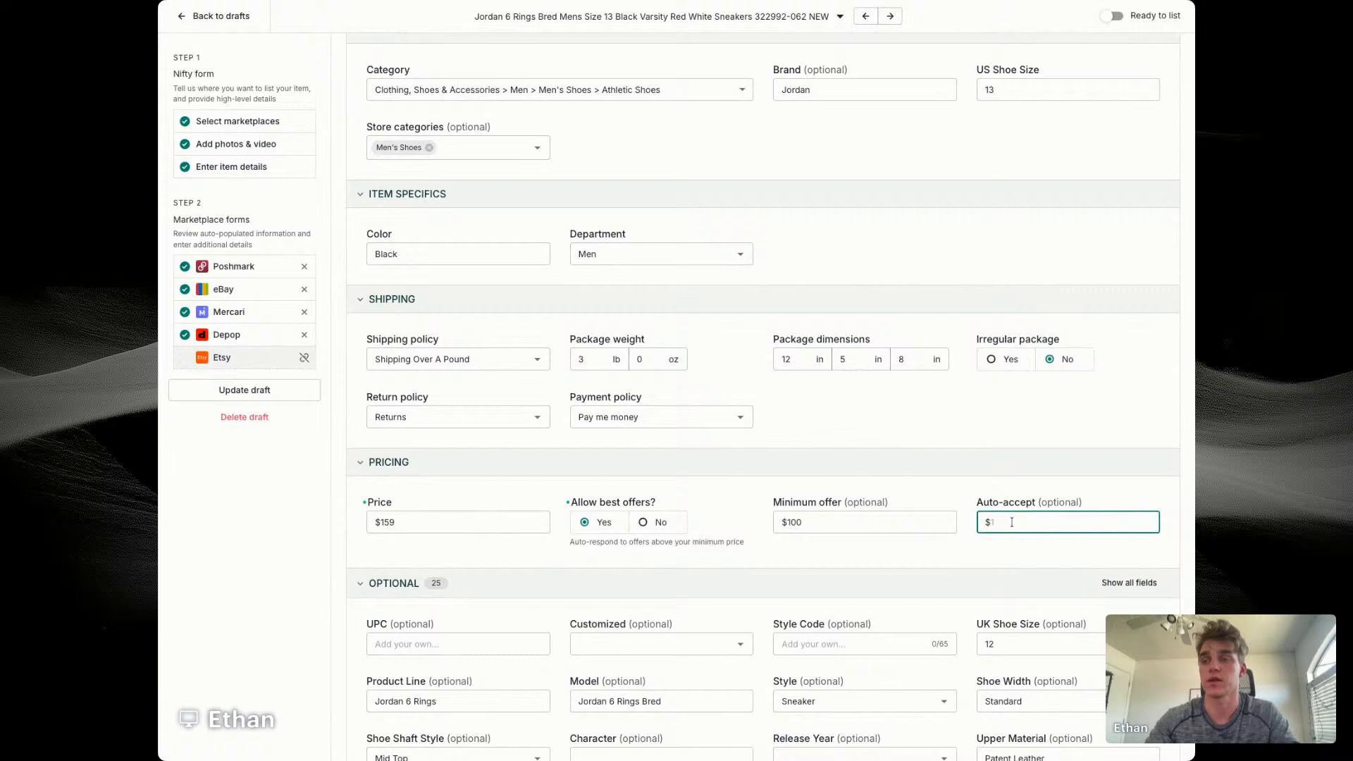
type("45")
left_click(940, 561)
Step: Enter 322992-062 as the style code in the Jordan sneakers' optional eBay details
scroll(939, 560, "down", 3)
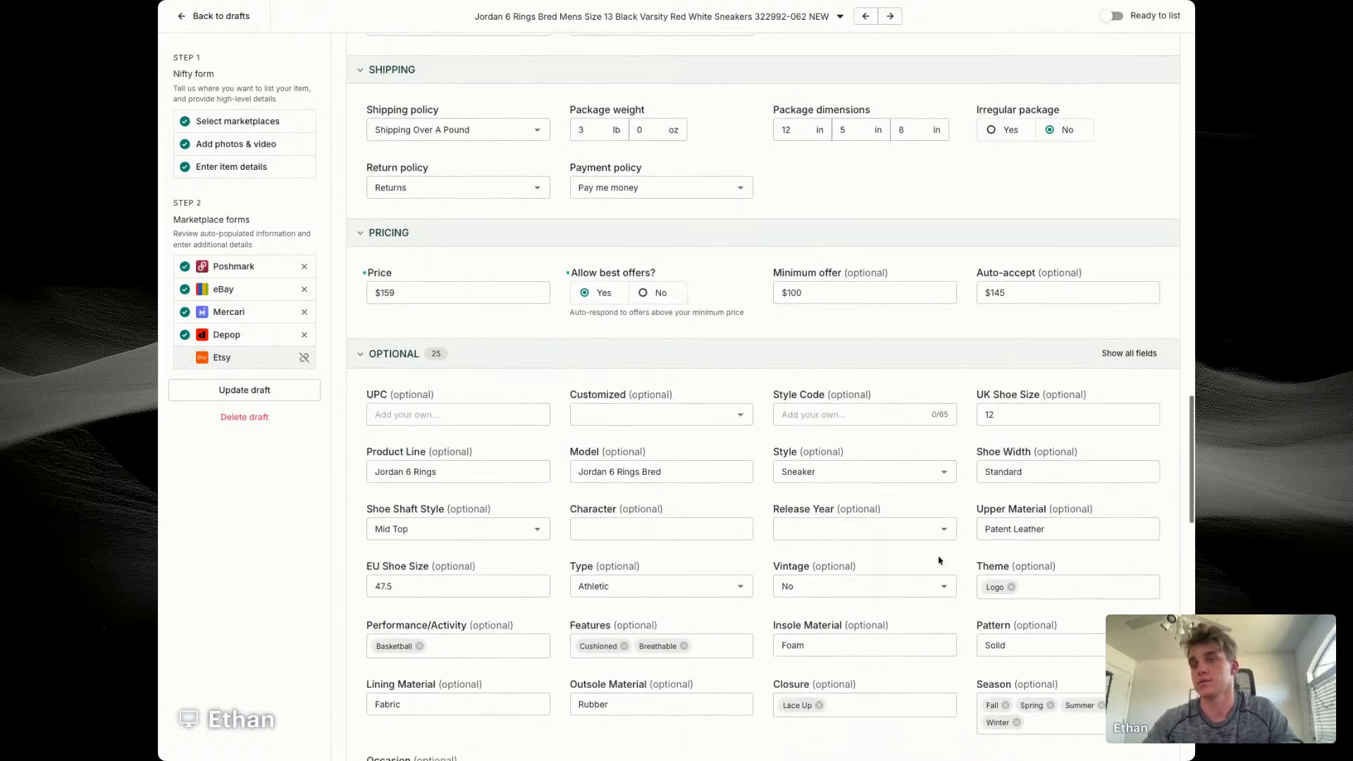
left_click(873, 421)
type("322")
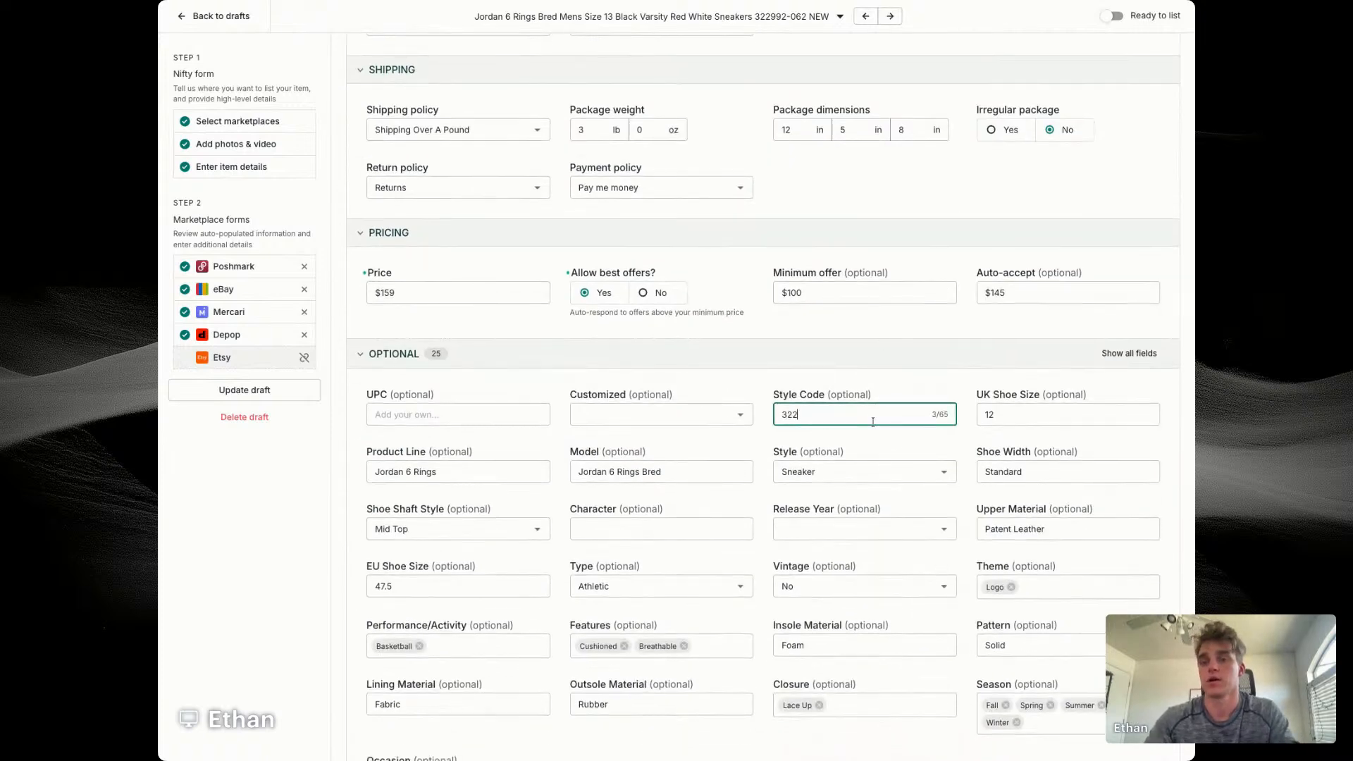
type("992-")
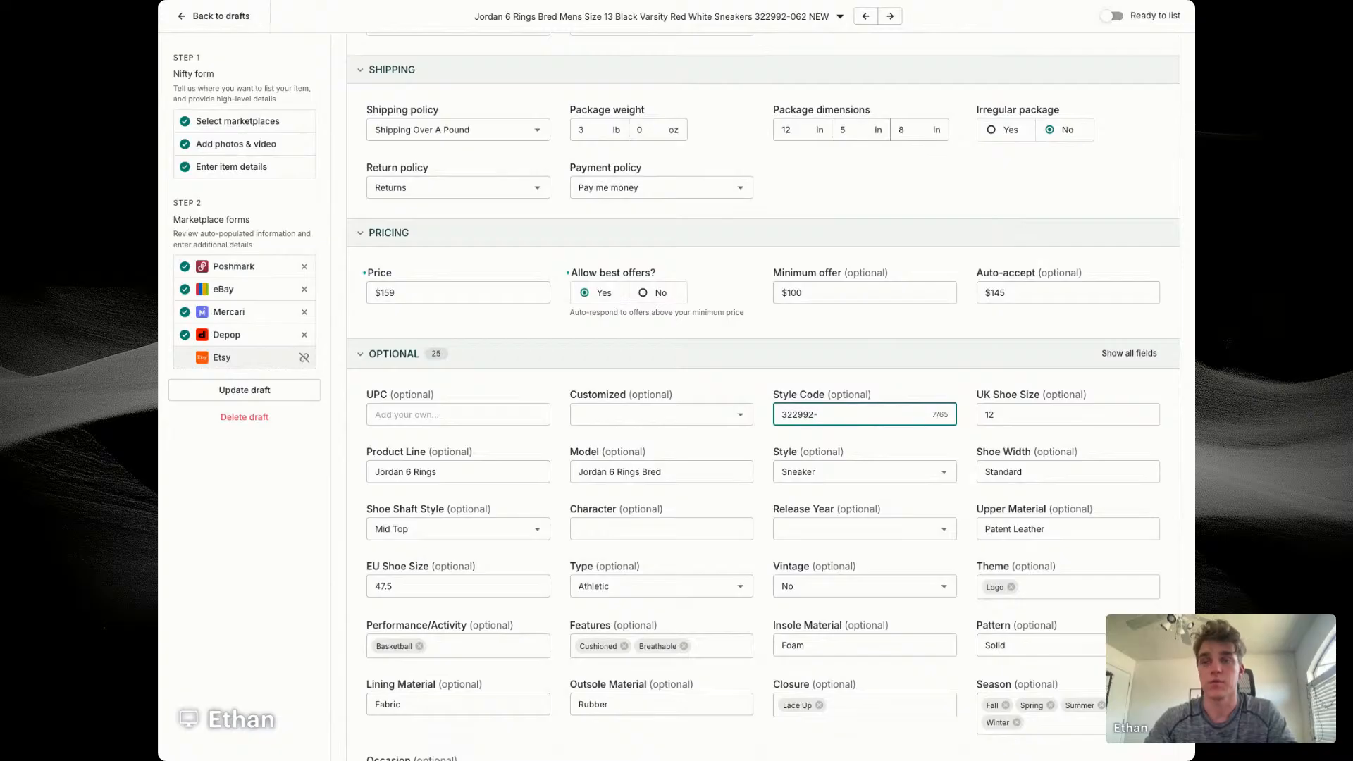
type("062")
left_click(766, 451)
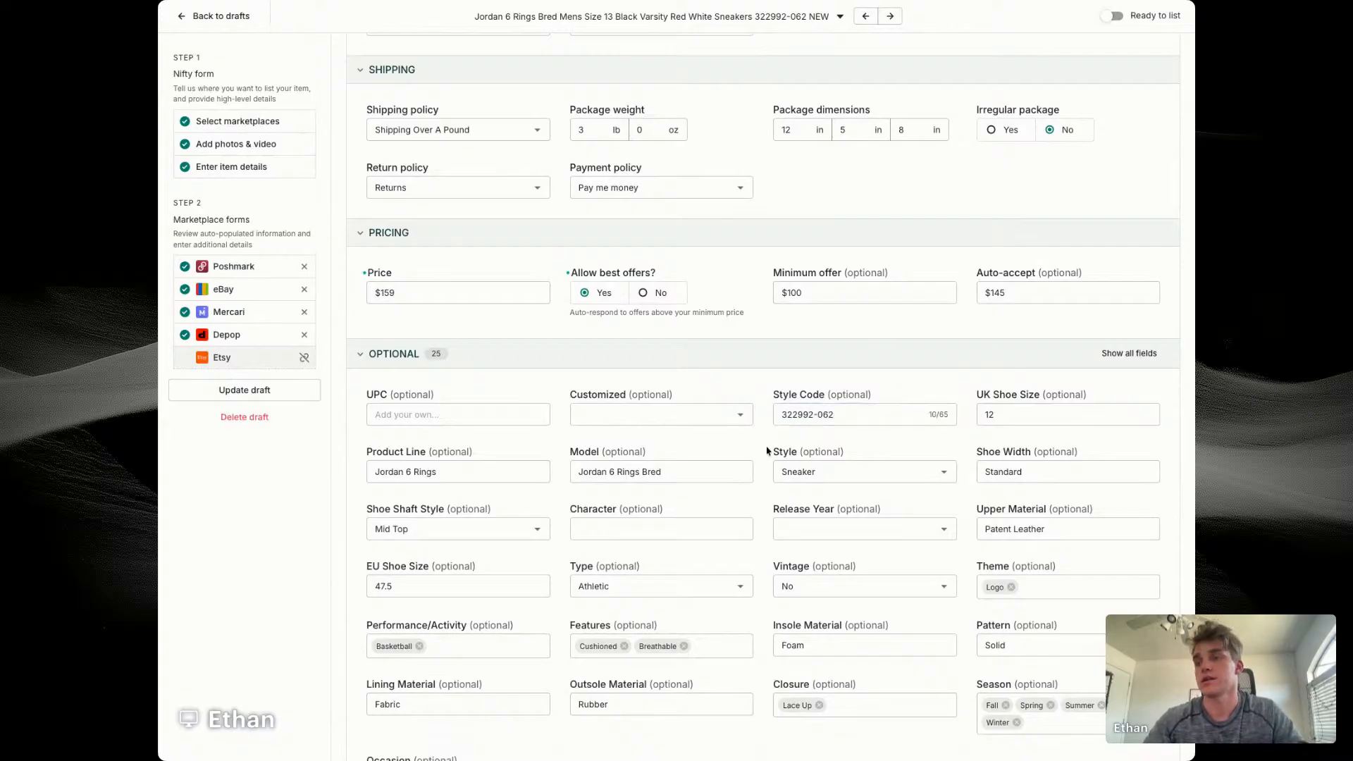
Step: Enable separate photo selection for the Jordan sneakers' Depop listing and update the draft as ready to list
scroll(766, 451, "down", 14)
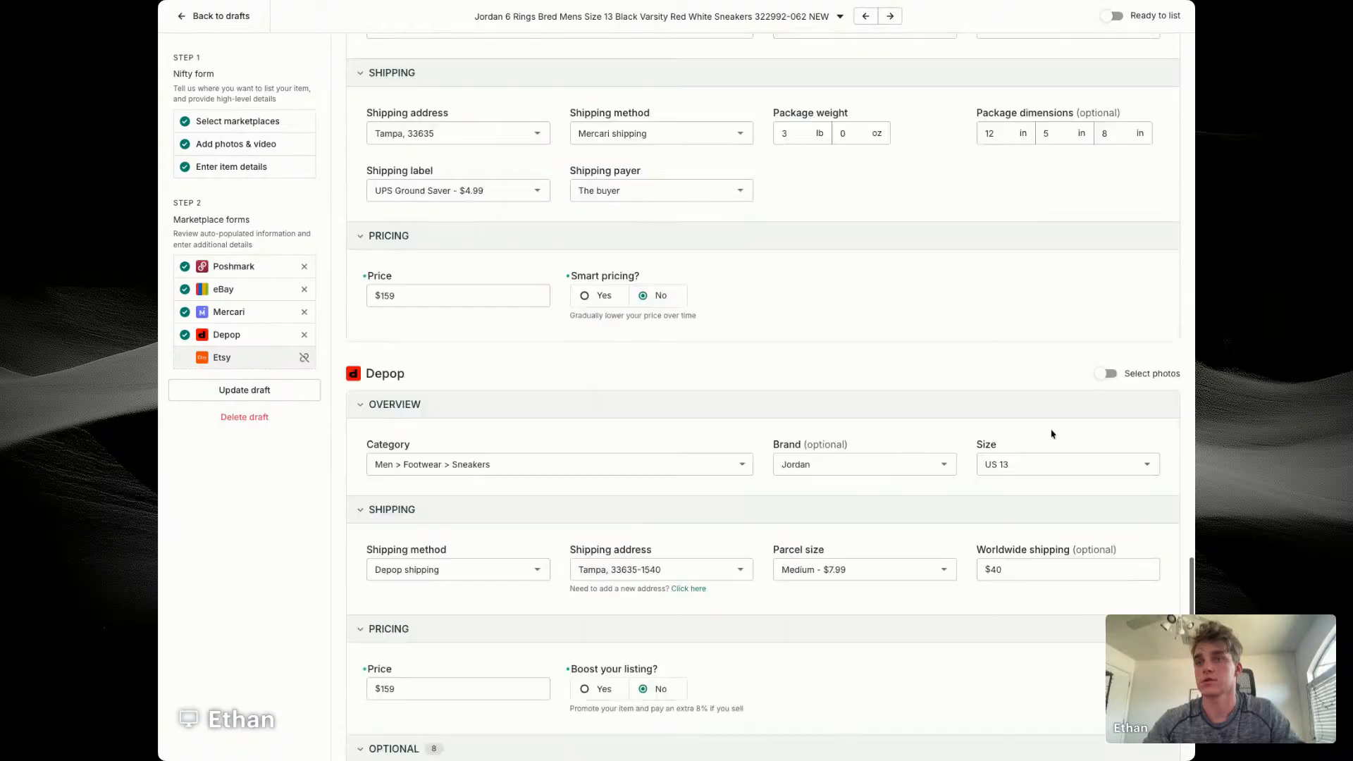
left_click(1105, 355)
left_click(317, 391)
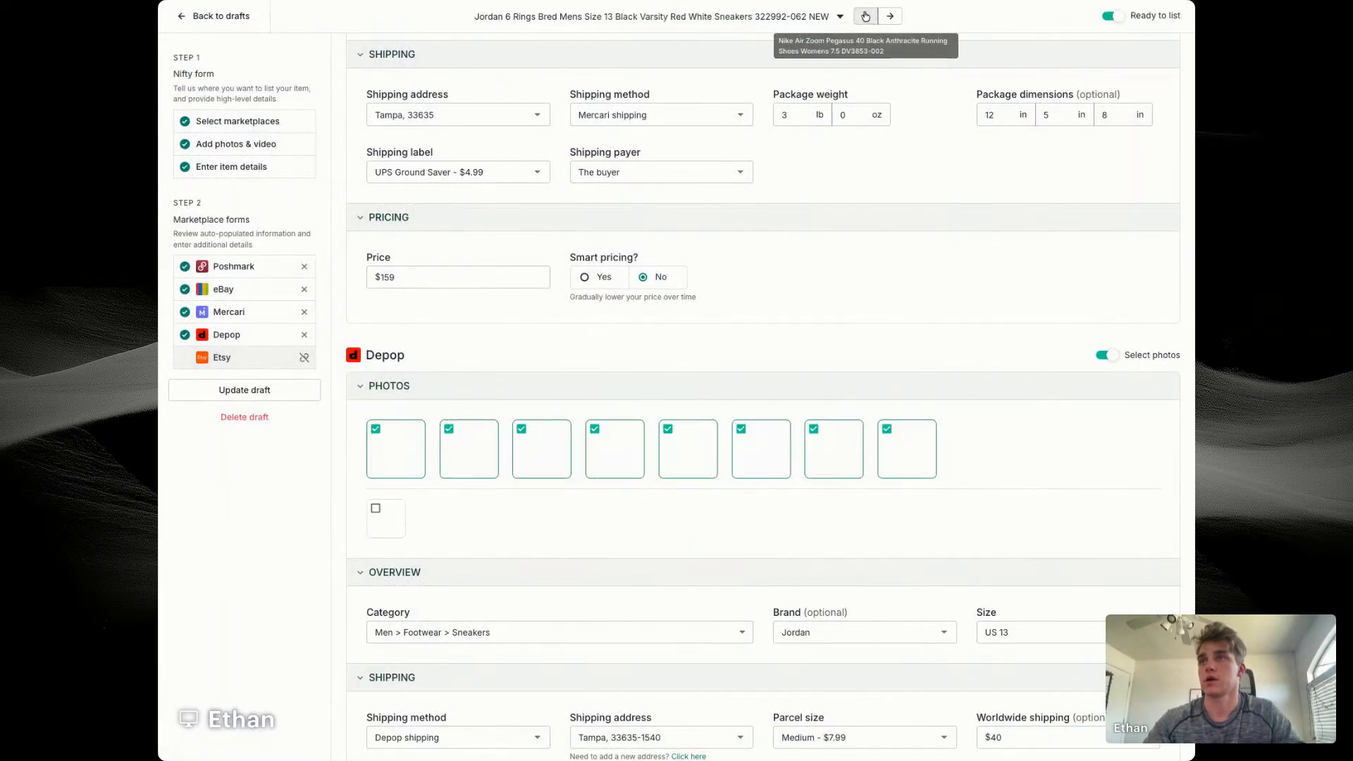
Step: Open the Nike Air Zoom Pegasus 40 draft and reword the size in its title to "Women's Size 7.5"
left_click(866, 16)
left_click_drag(667, 598, 758, 604)
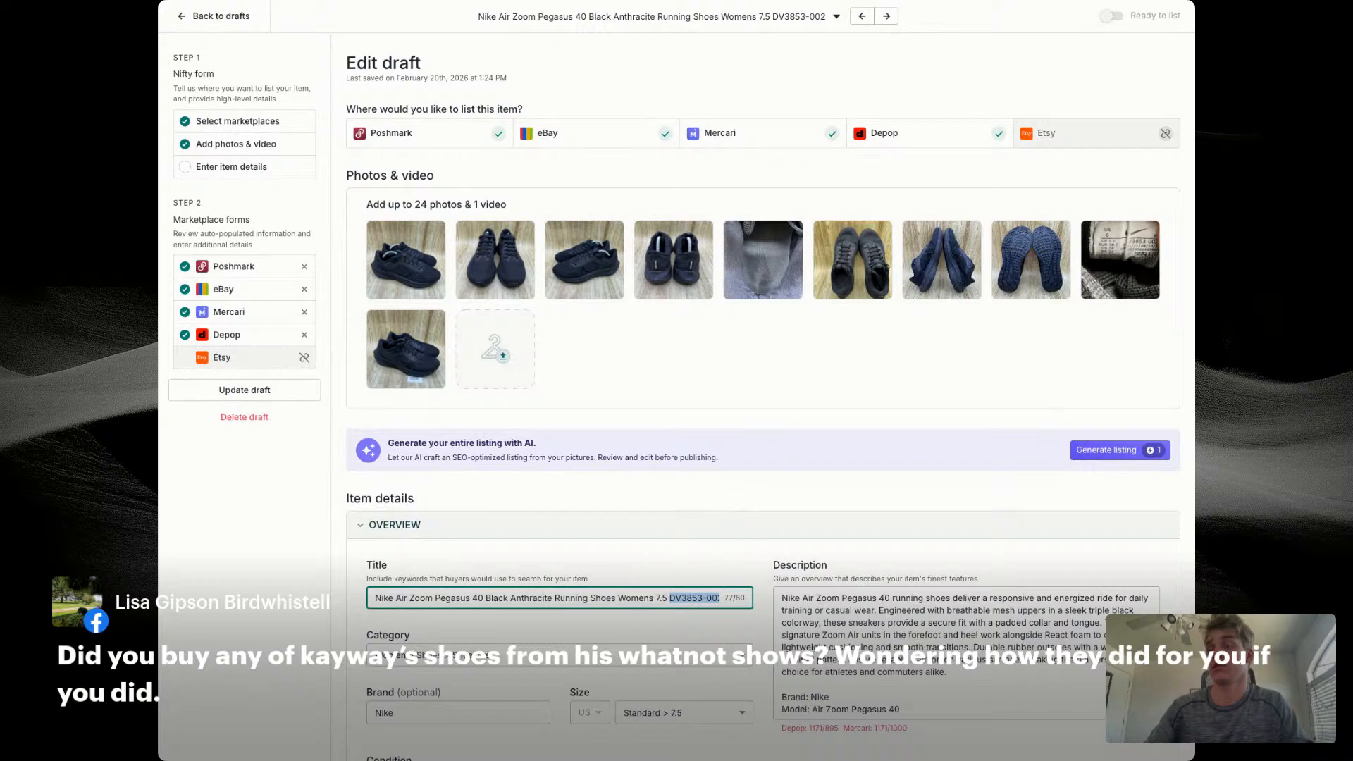
left_click(650, 598)
type("'")
left_click(658, 597)
type("Size")
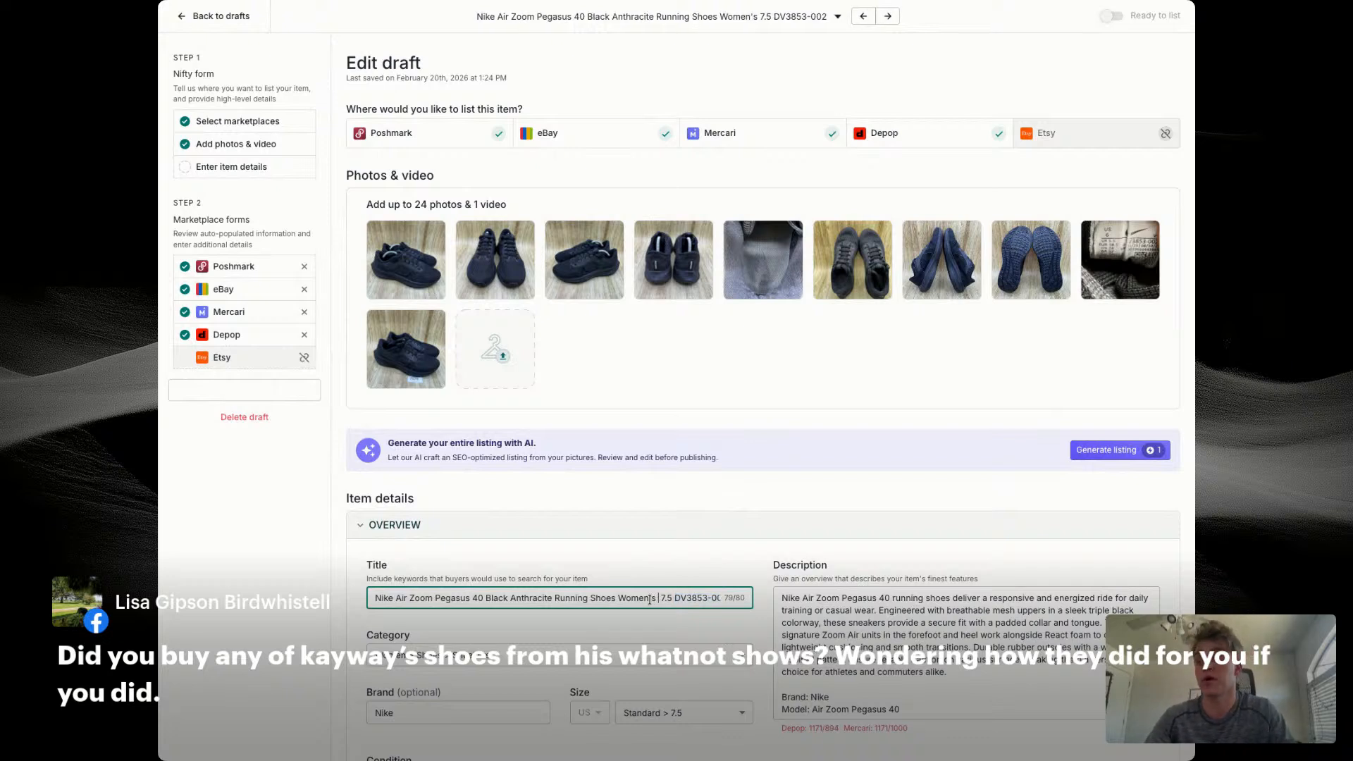
Step: Move "Women's Size 7.5" in the Nike title to directly after "Pegasus 40"
left_click_drag(618, 597, 692, 598)
key("ctrl+c")
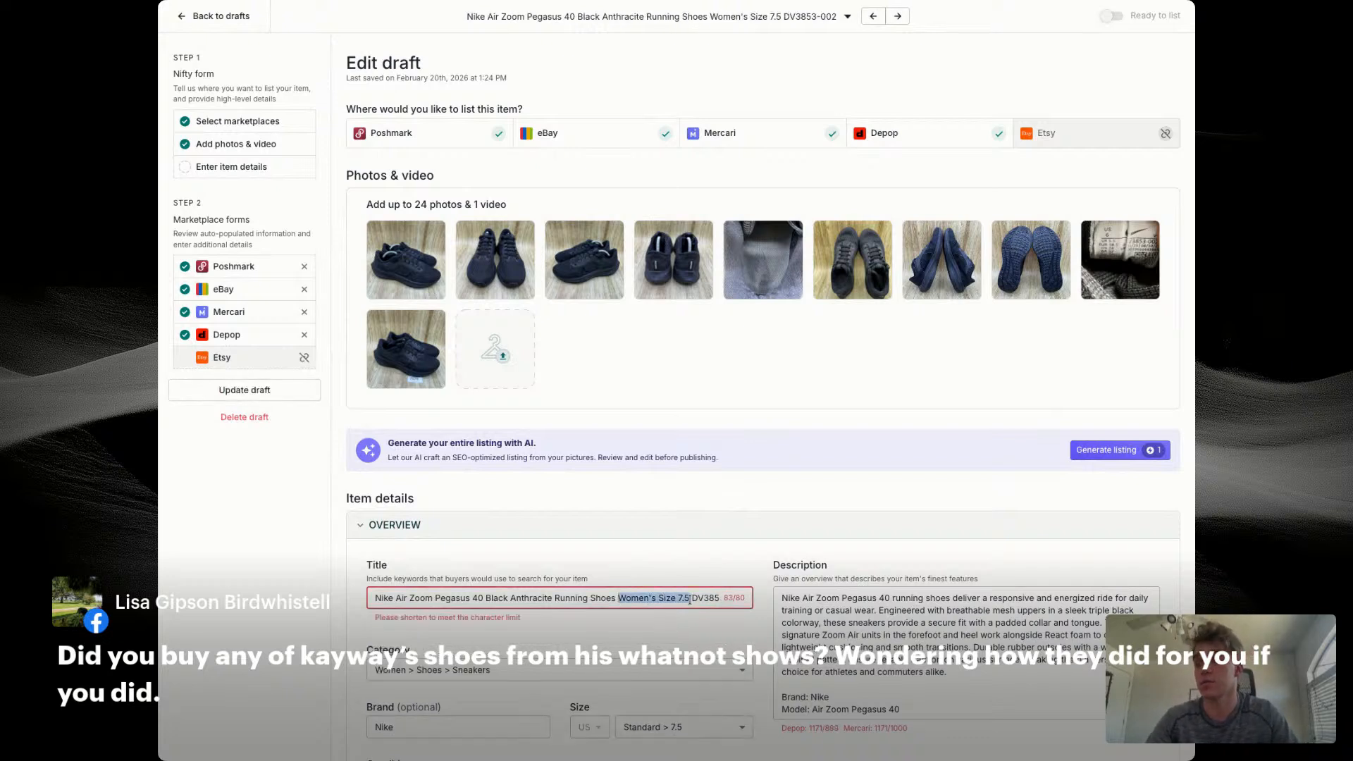
key("BackSpace")
left_click(488, 597)
key("ctrl+v")
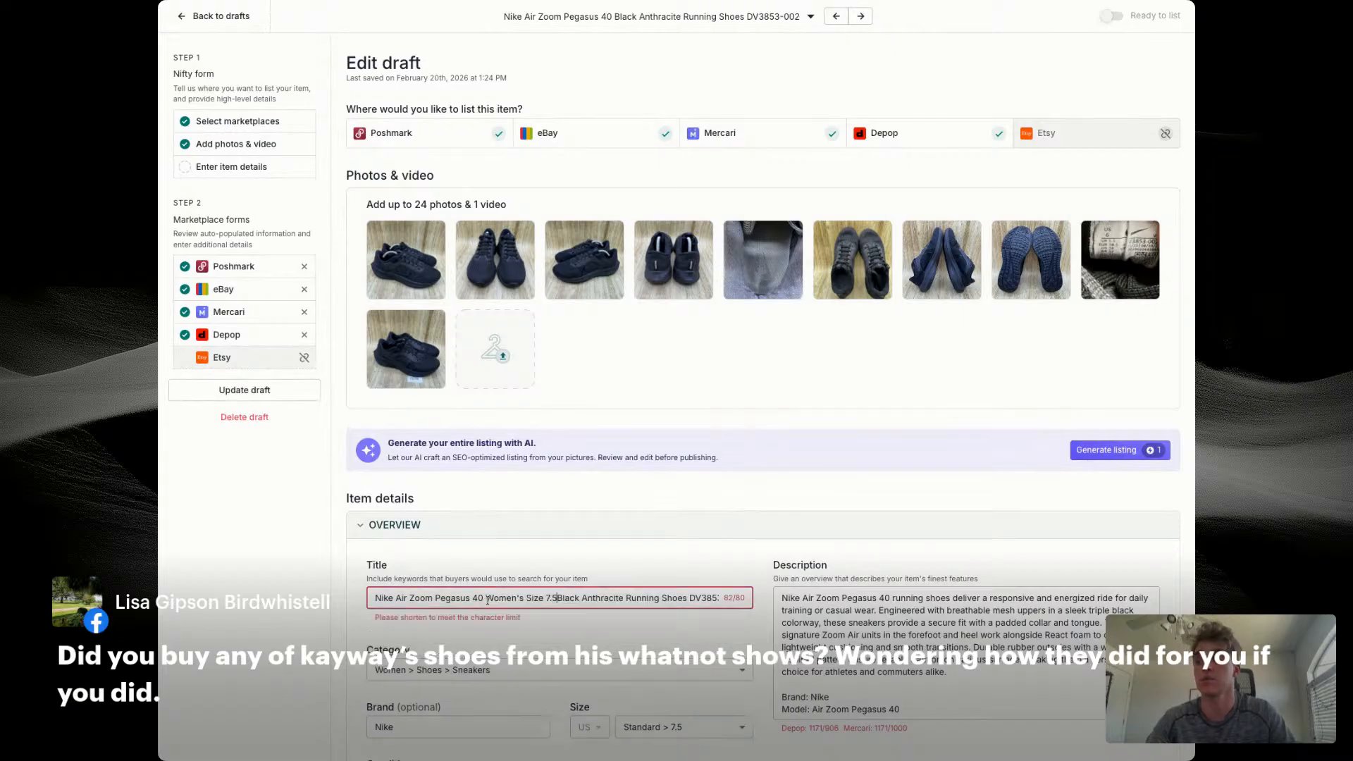
Step: Shorten the Nike title by removing the word "Anthracite"
scroll(585, 600, "right", 1)
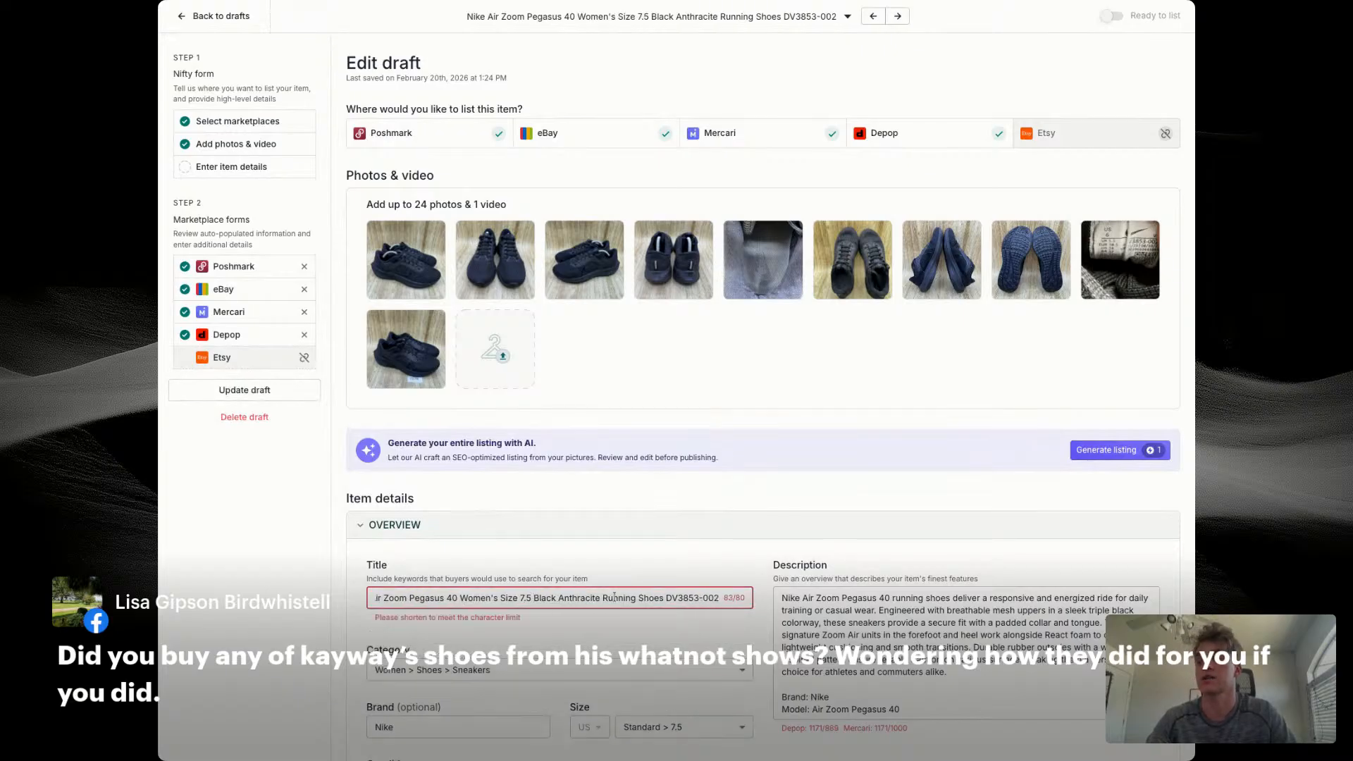
double_click(578, 599)
key("BackSpace")
Step: Replace the introductory paragraph of the Nike description with the full listing title
double_click(599, 597)
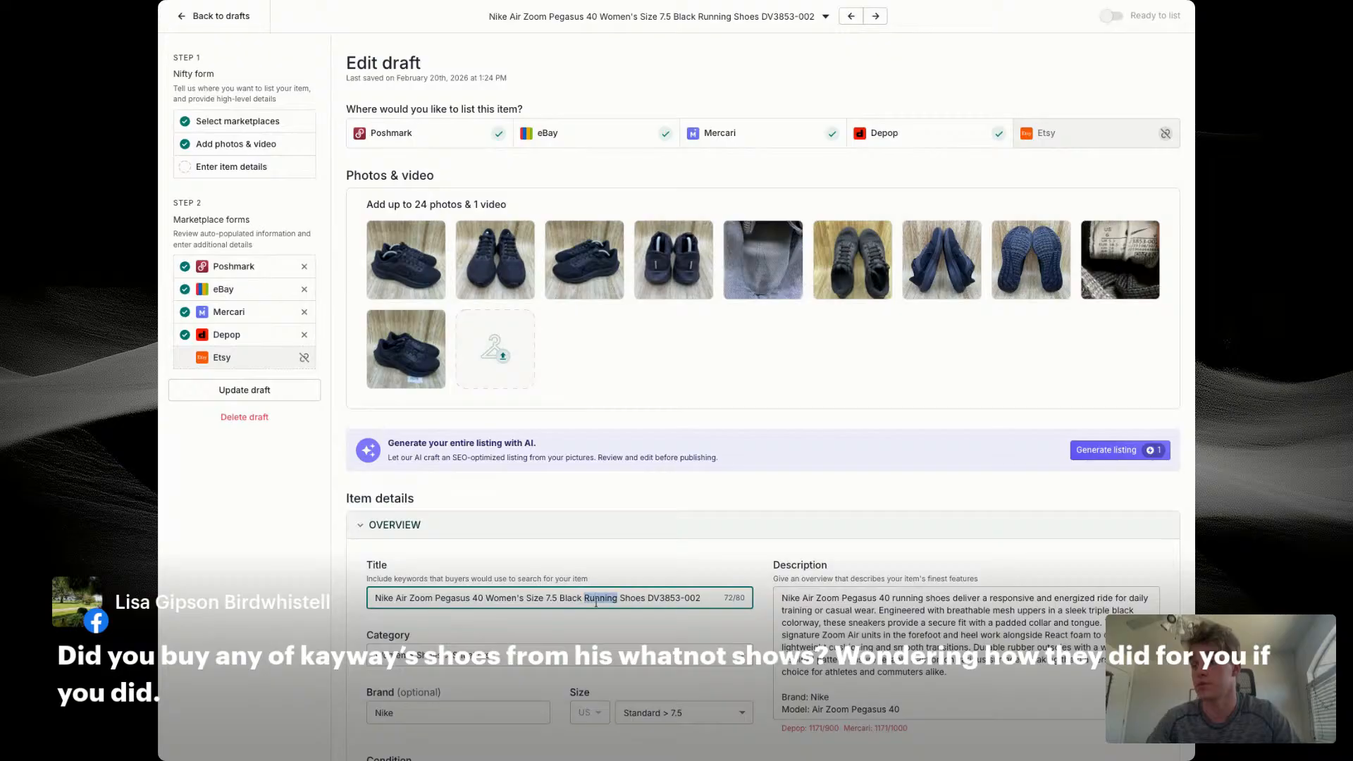
triple_click(599, 598)
key("ctrl+c")
double_click(892, 623)
key("ctrl+v")
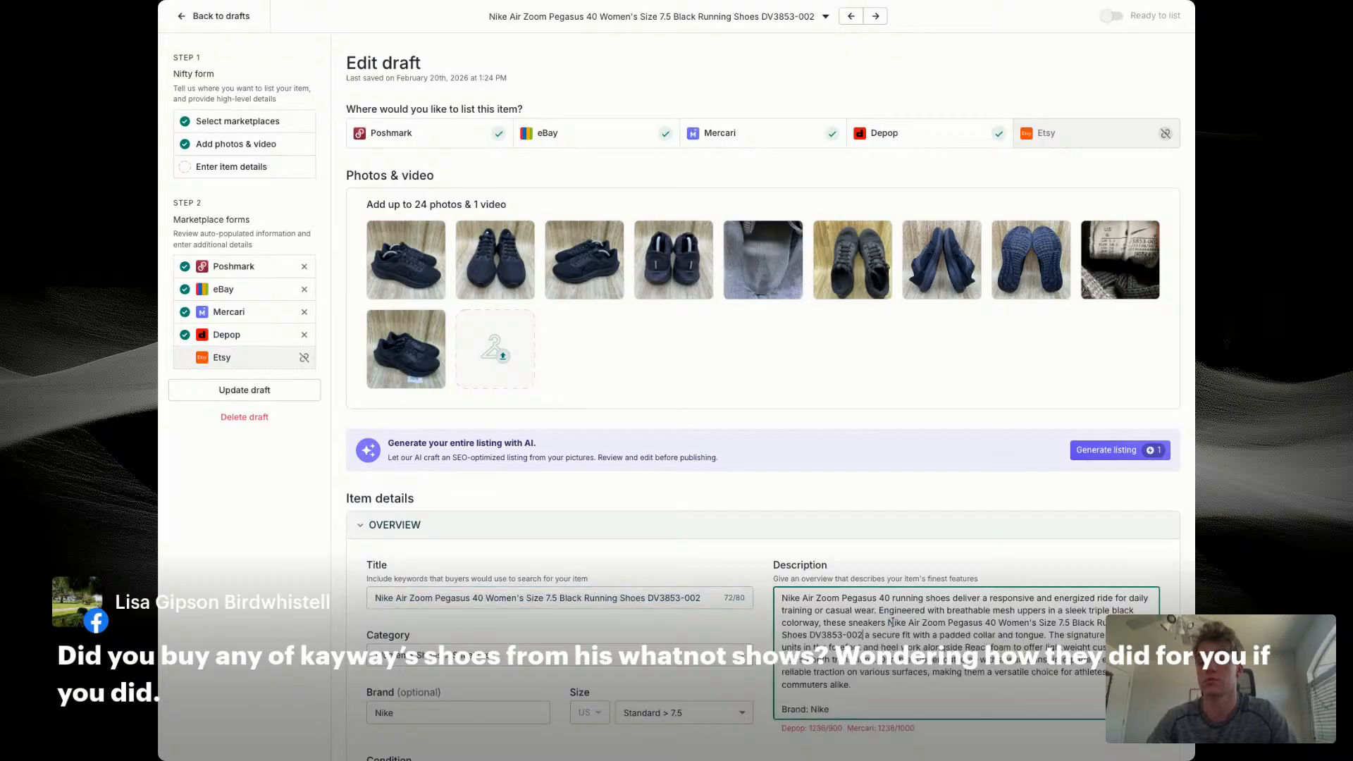
left_click_drag(851, 684, 781, 596)
key("ctrl+v")
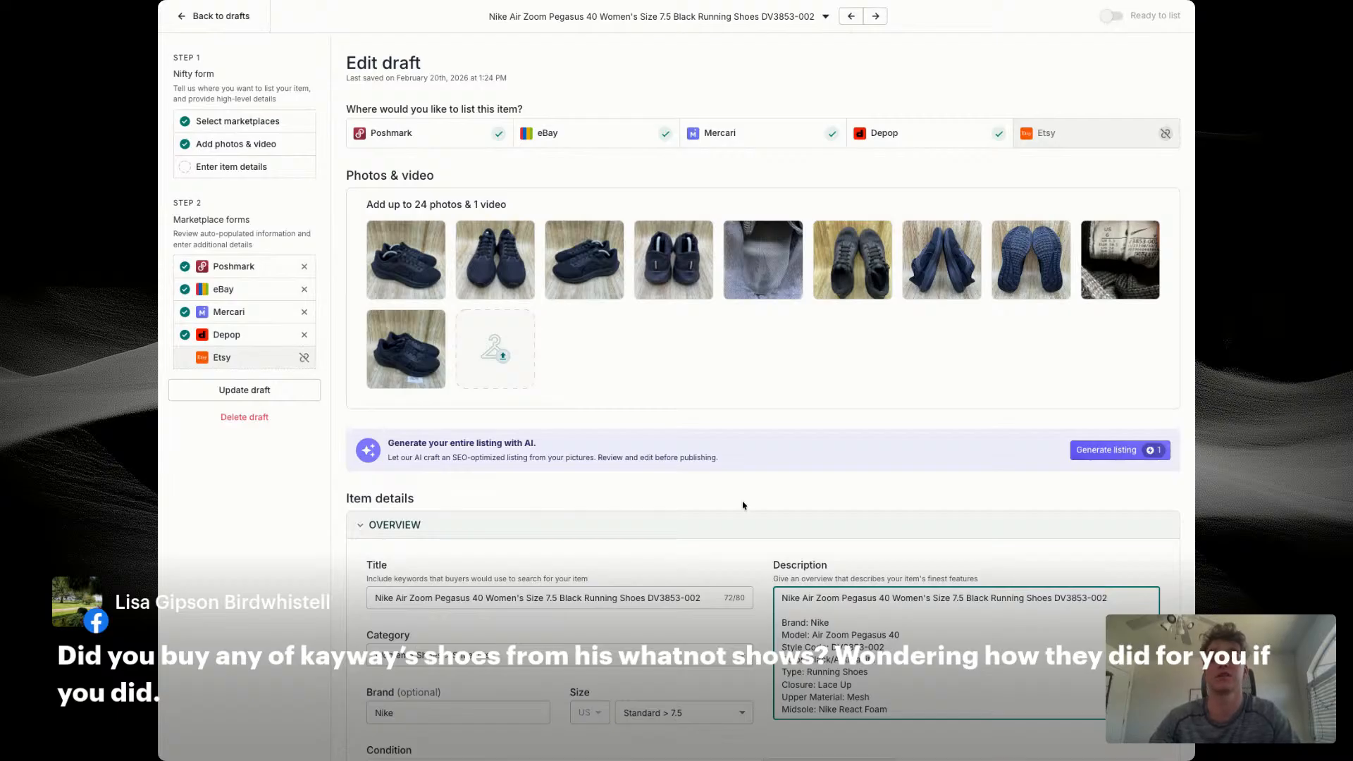
Step: Check the rest of the Nike description, and set the price to $59, cost of goods to $14.56 and SKU to 7676
scroll(722, 438, "down", 3)
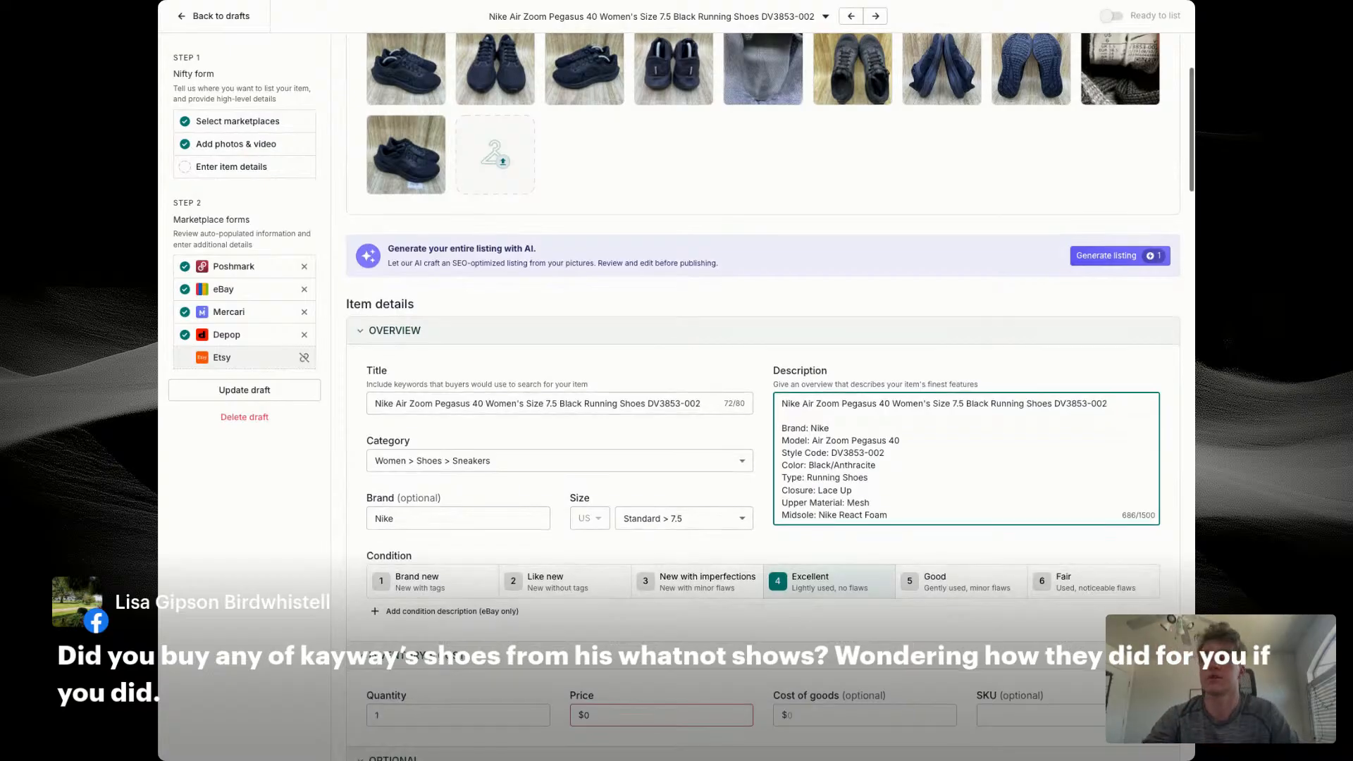
scroll(867, 418, "down", 3)
scroll(867, 417, "down", 2)
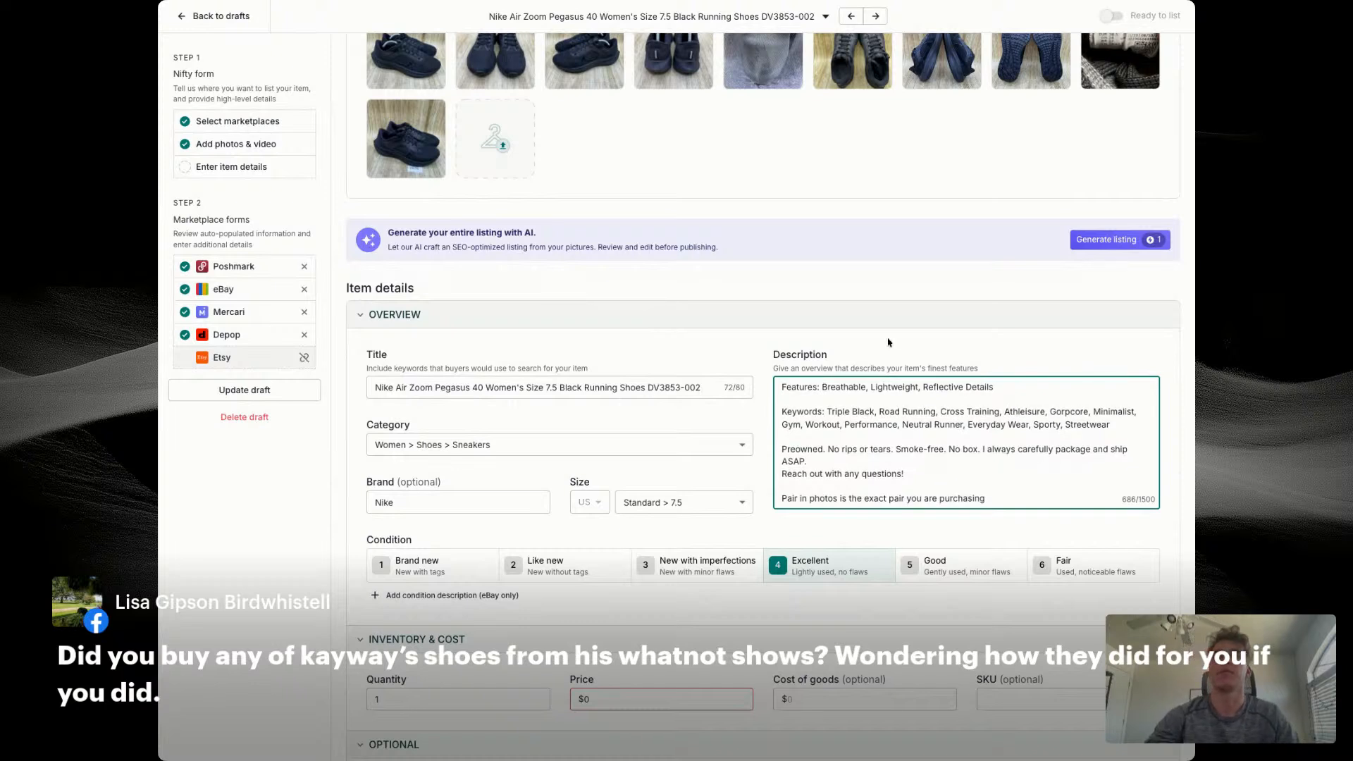
scroll(888, 342, "up", 2)
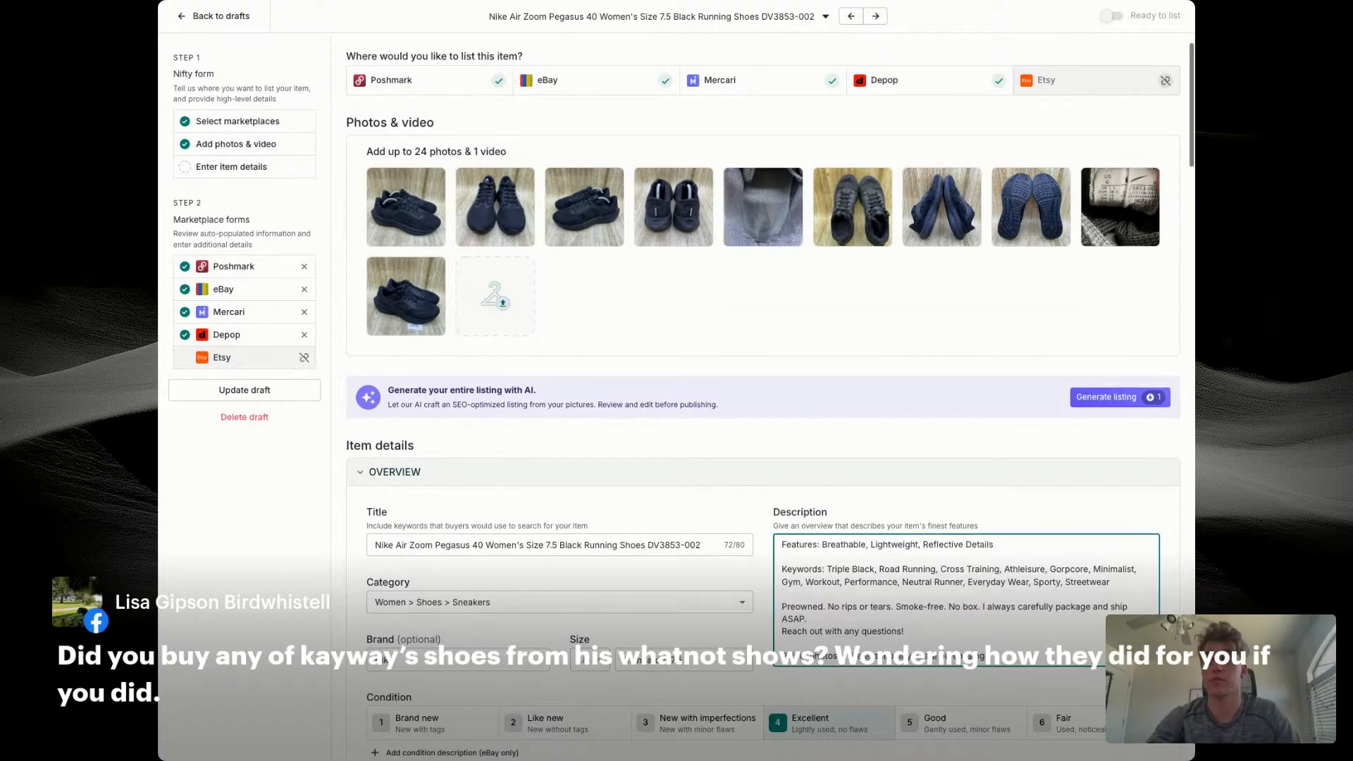
scroll(763, 400, "down", 1)
scroll(670, 504, "down", 1)
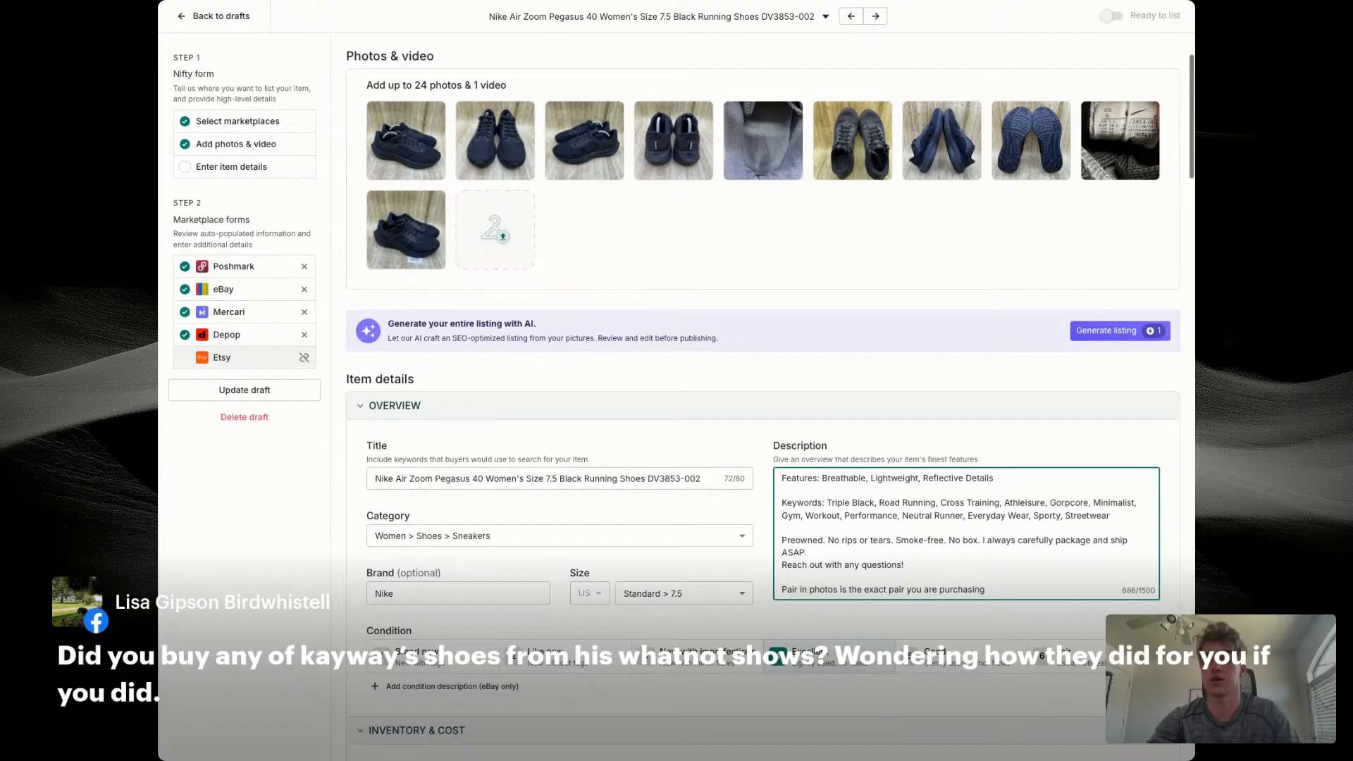
scroll(670, 504, "down", 2)
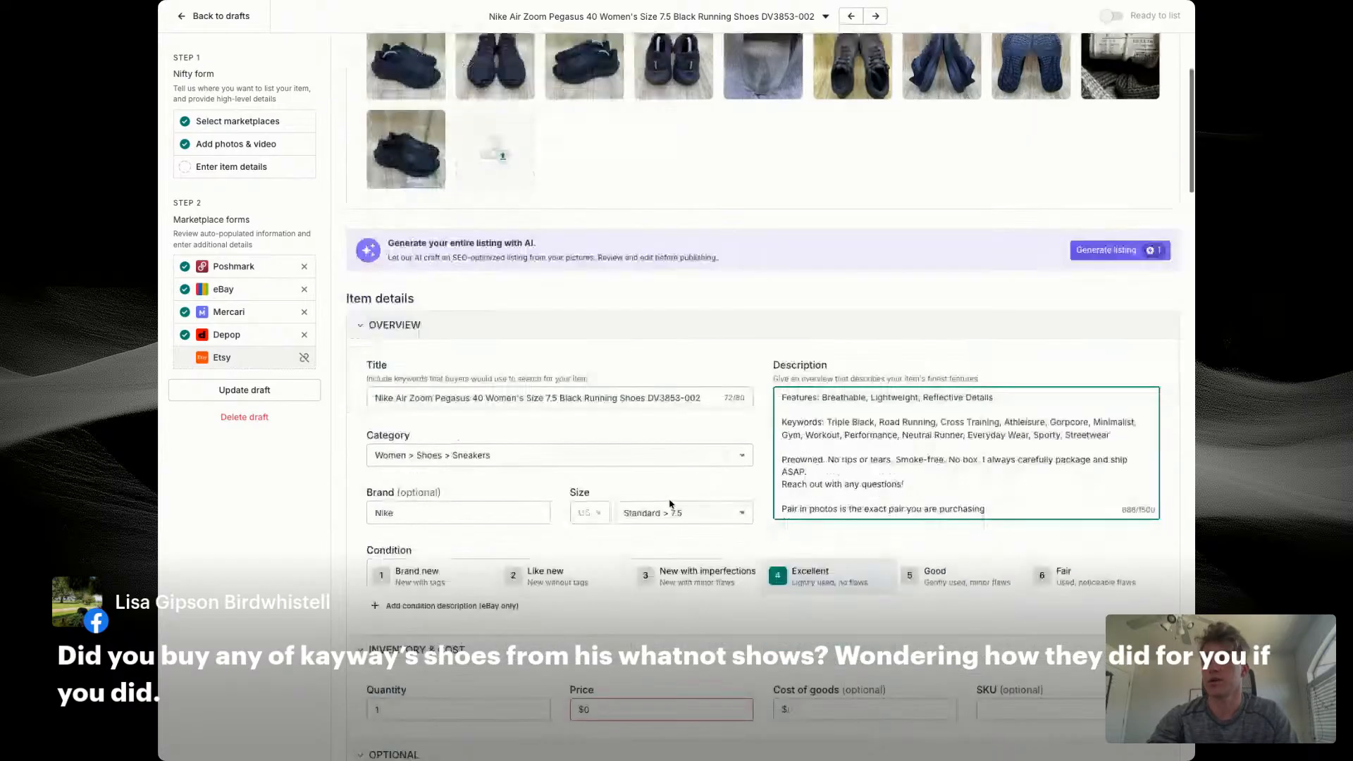
left_click(657, 623)
type("59")
key("Tab")
type("14")
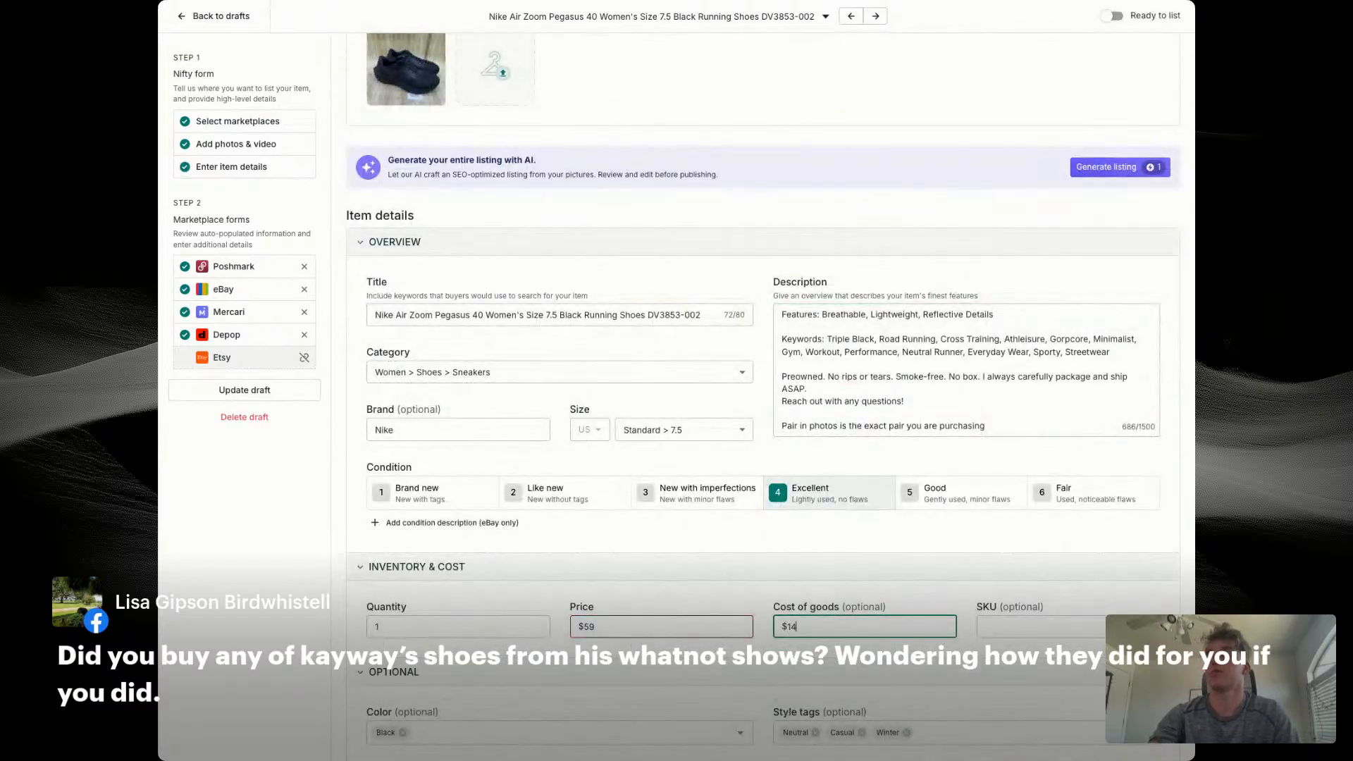
type(".56")
key("Tab")
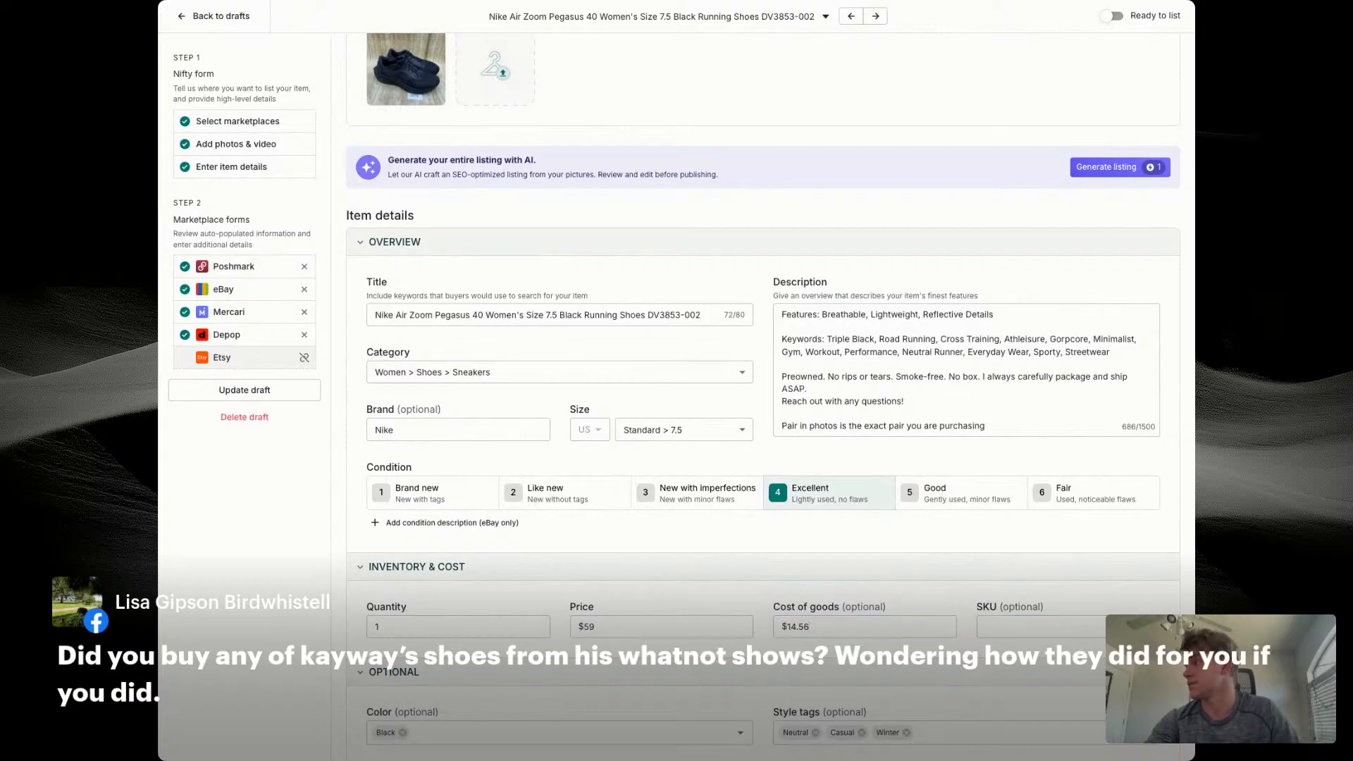
type("7676")
Step: Enlarge the Nike size-tag photo to check the size and style code, and close it unchanged
scroll(668, 317, "up", 1)
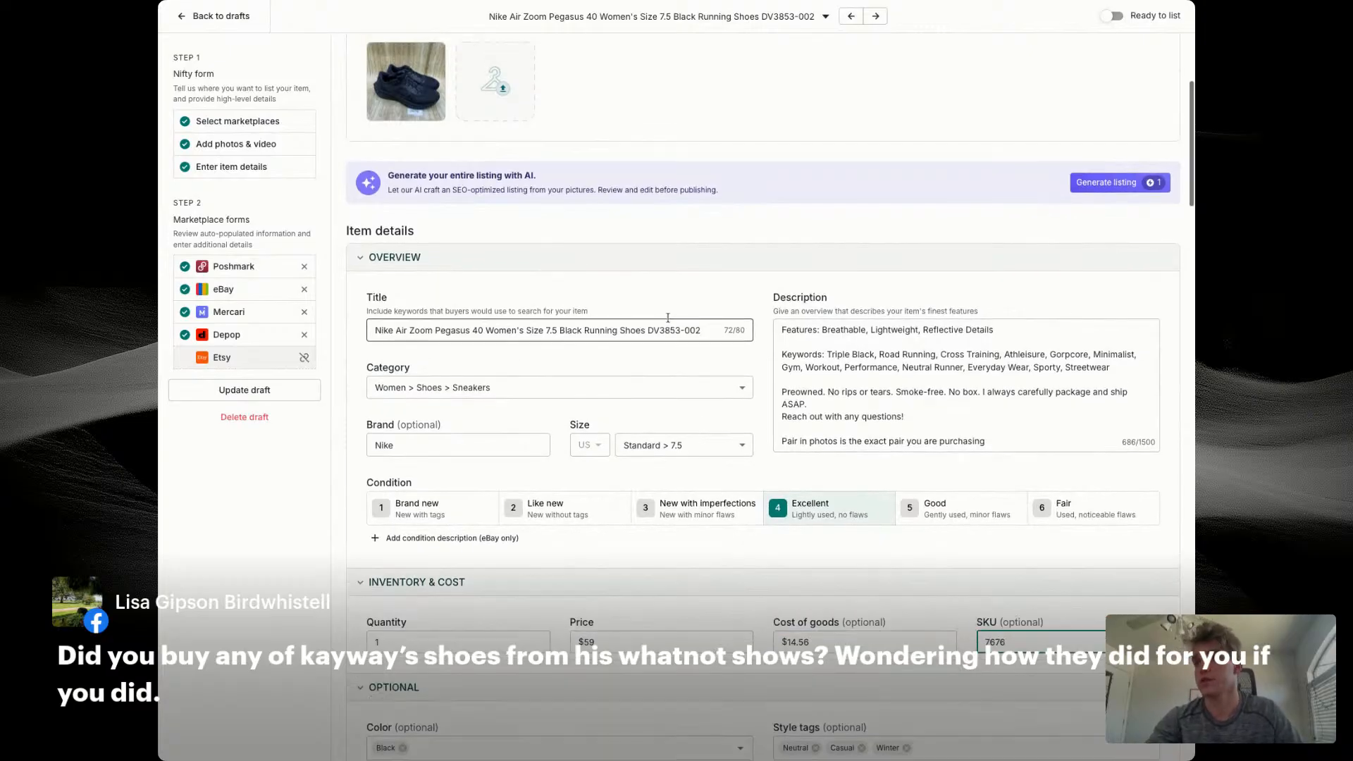
scroll(668, 318, "up", 2)
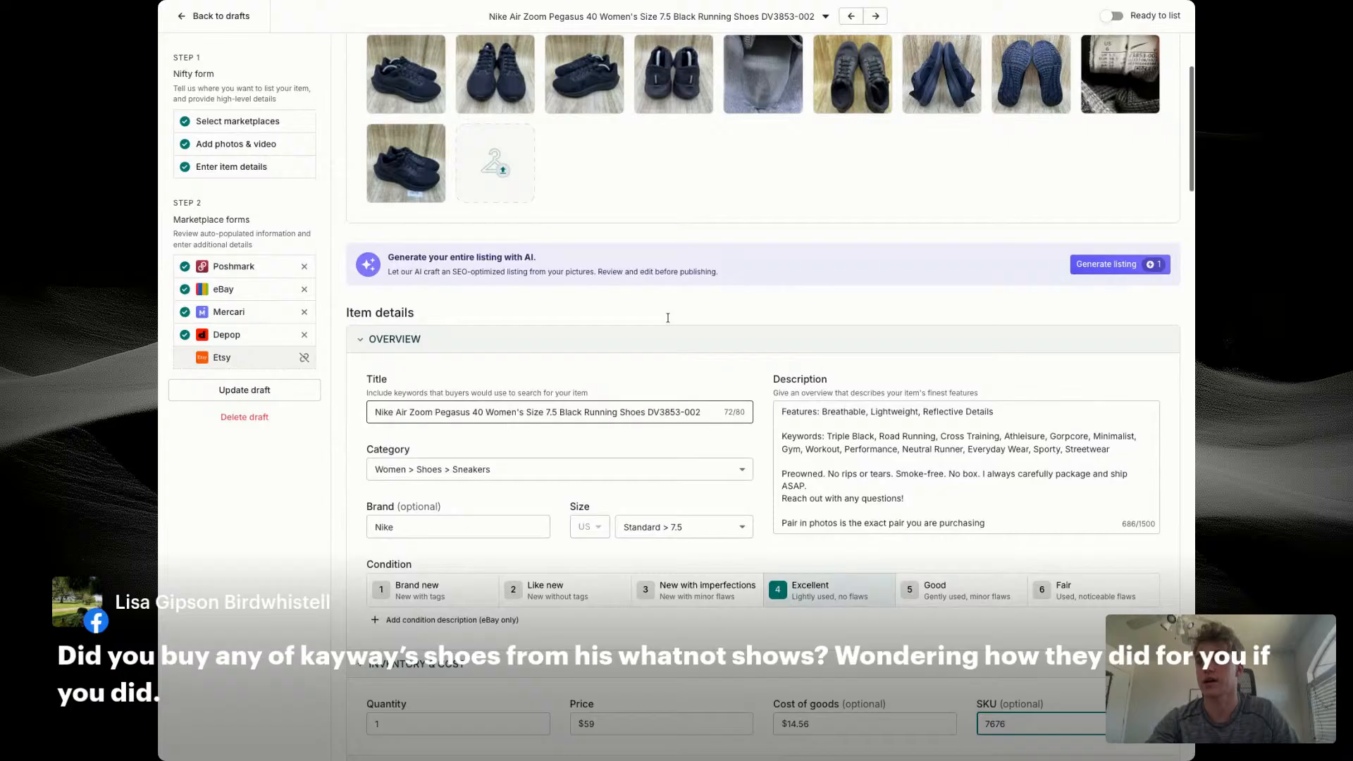
scroll(668, 317, "up", 1)
left_click(1149, 69)
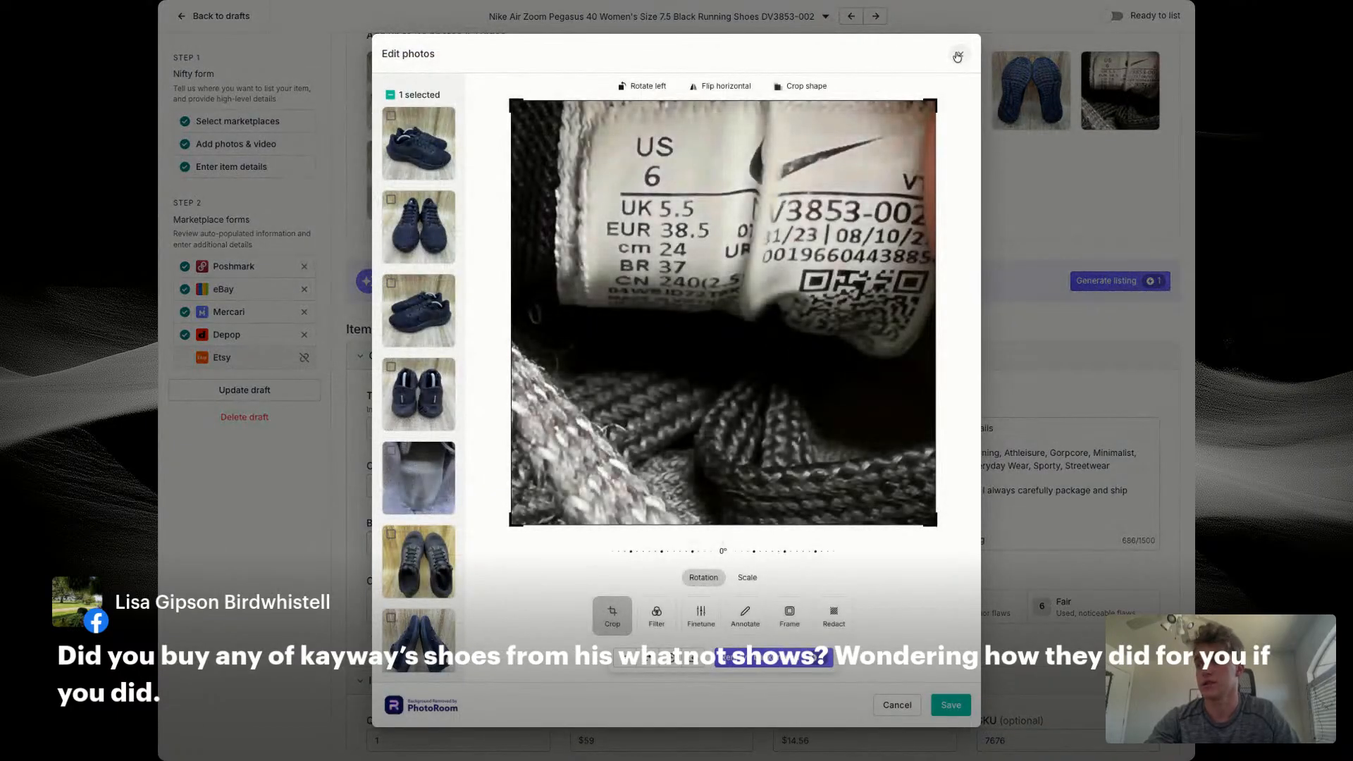
left_click(959, 56)
Step: Set the eBay store category of the Nike draft to Women's Shoes
scroll(634, 479, "down", 4)
scroll(635, 436, "down", 3)
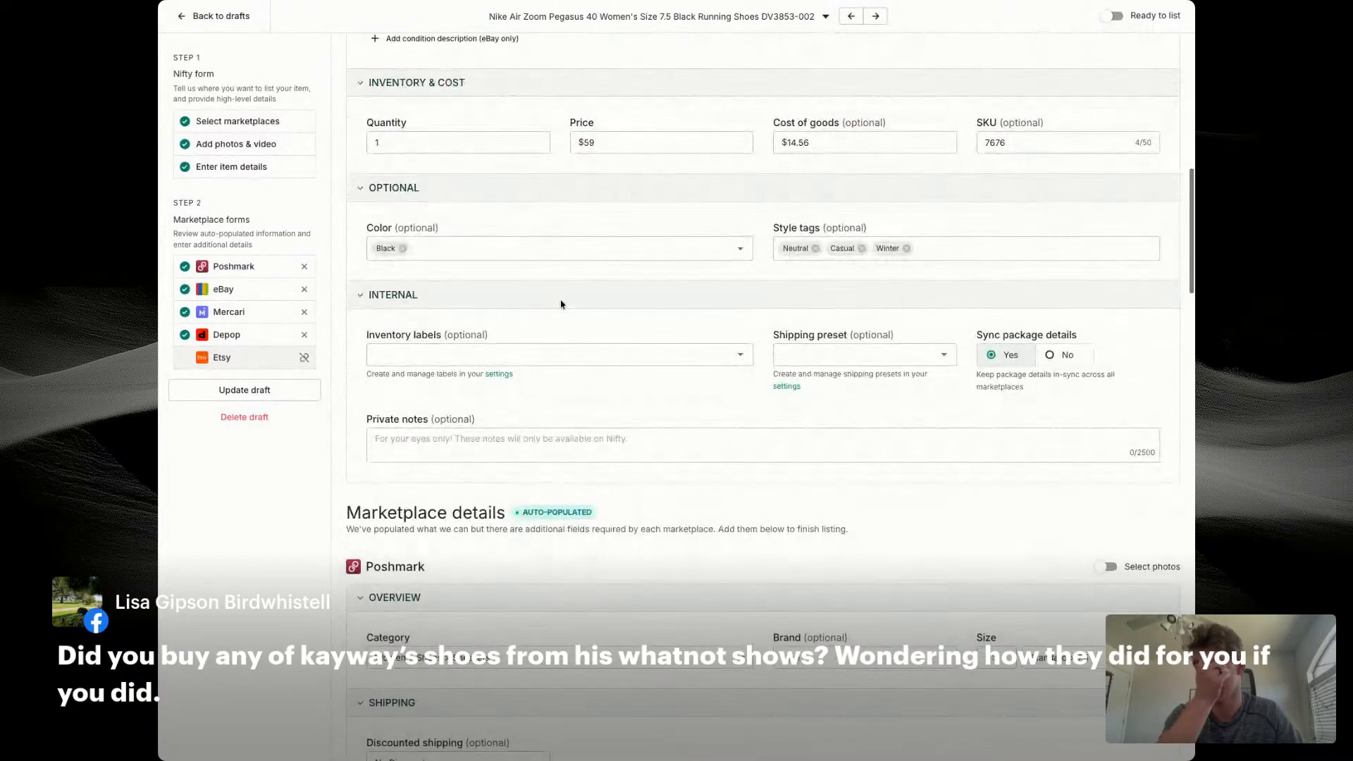
scroll(592, 303, "down", 4)
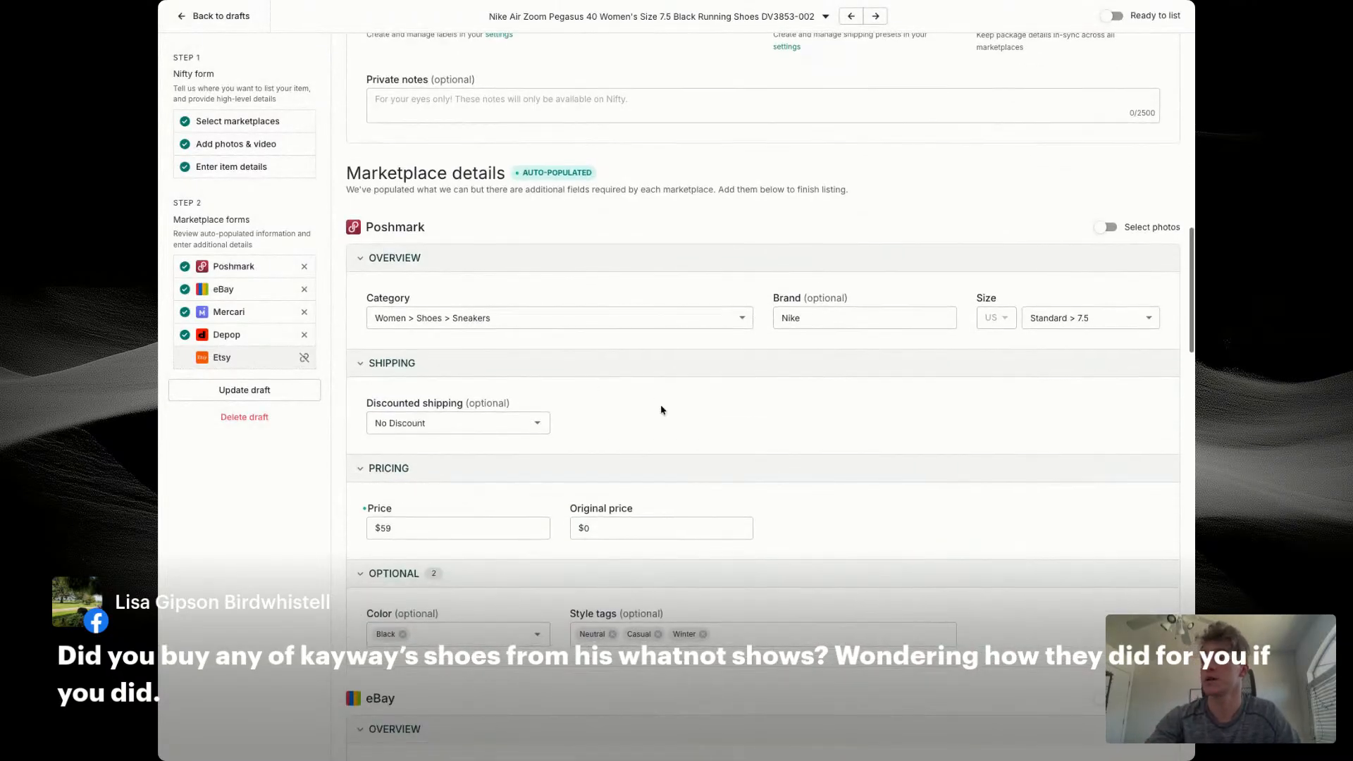
scroll(662, 408, "down", 5)
left_click(453, 550)
left_click(431, 617)
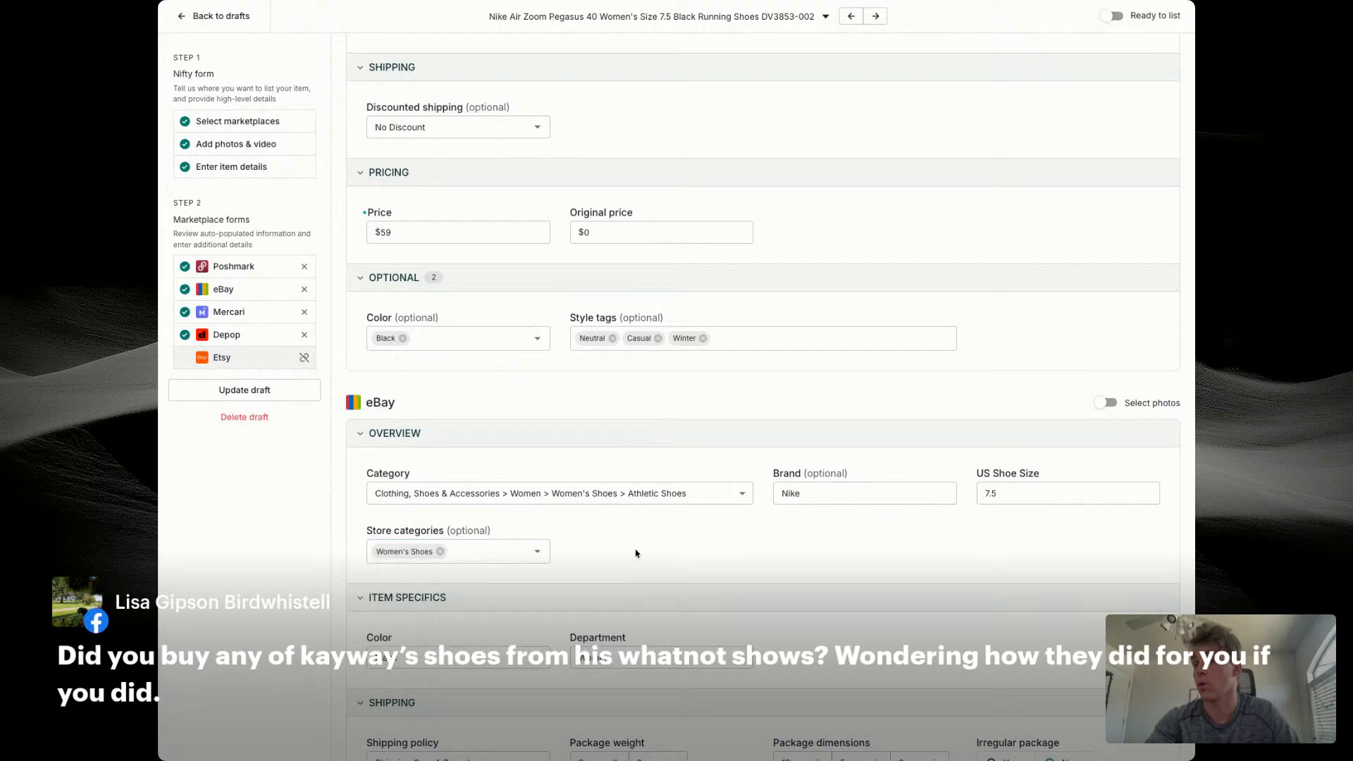
Step: Set the eBay minimum offer to $40 and the auto-accept amount to $50
scroll(816, 513, "down", 6)
type("40")
key("Tab")
type("50")
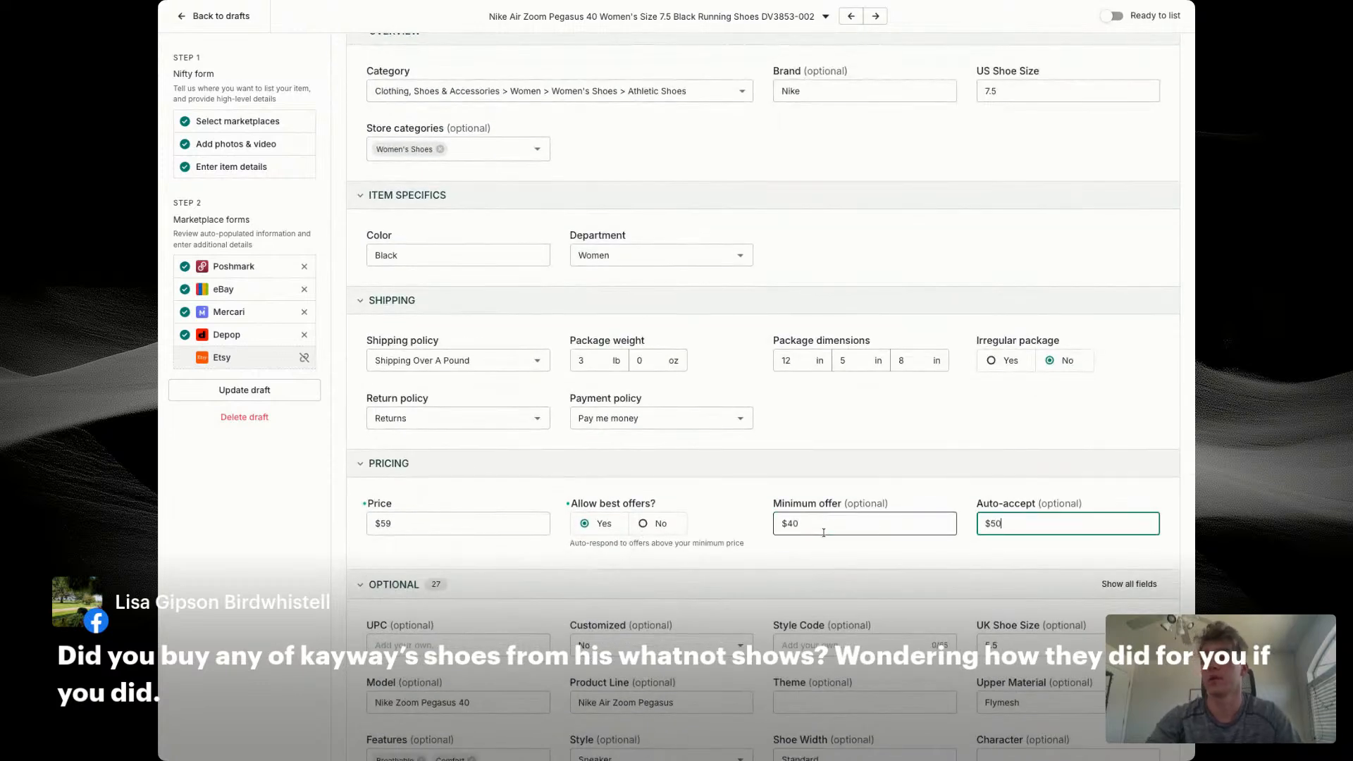
Step: Enter DV3853-002 as the style code in the Nike draft's optional eBay details
key("Tab")
type("DV3853-")
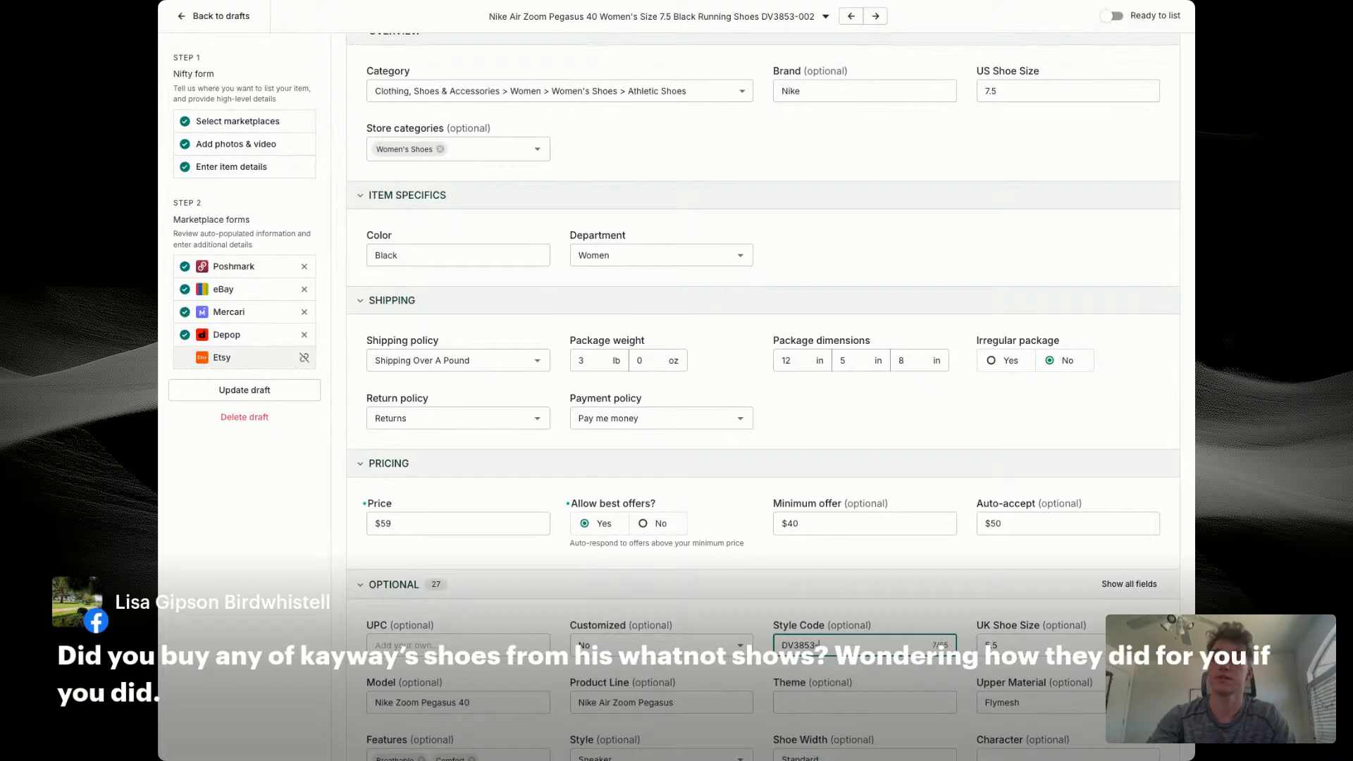
type("002")
left_click(789, 611)
Step: Enable separate Depop photo selection, swapping the insole photo for the size-tag photo, and update the draft as ready to list
scroll(787, 609, "down", 5)
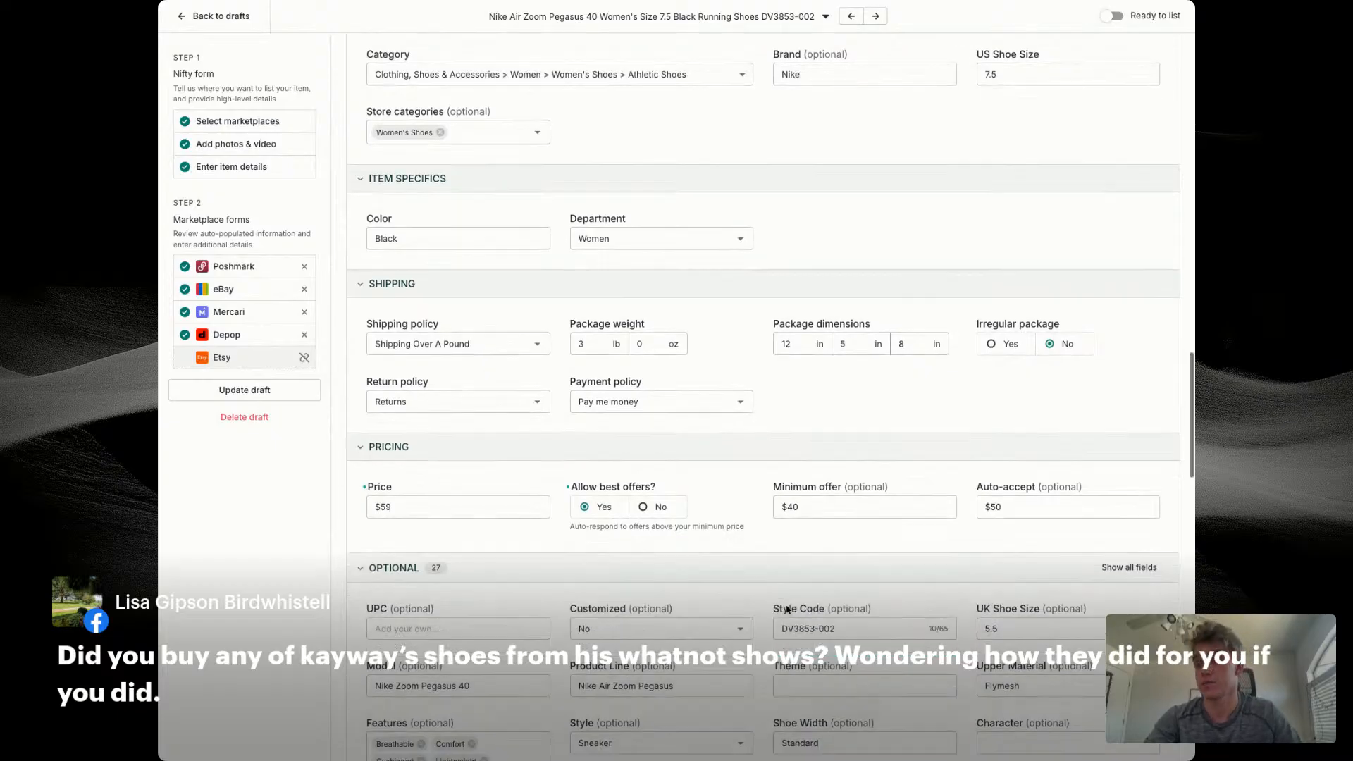
scroll(801, 594, "down", 3)
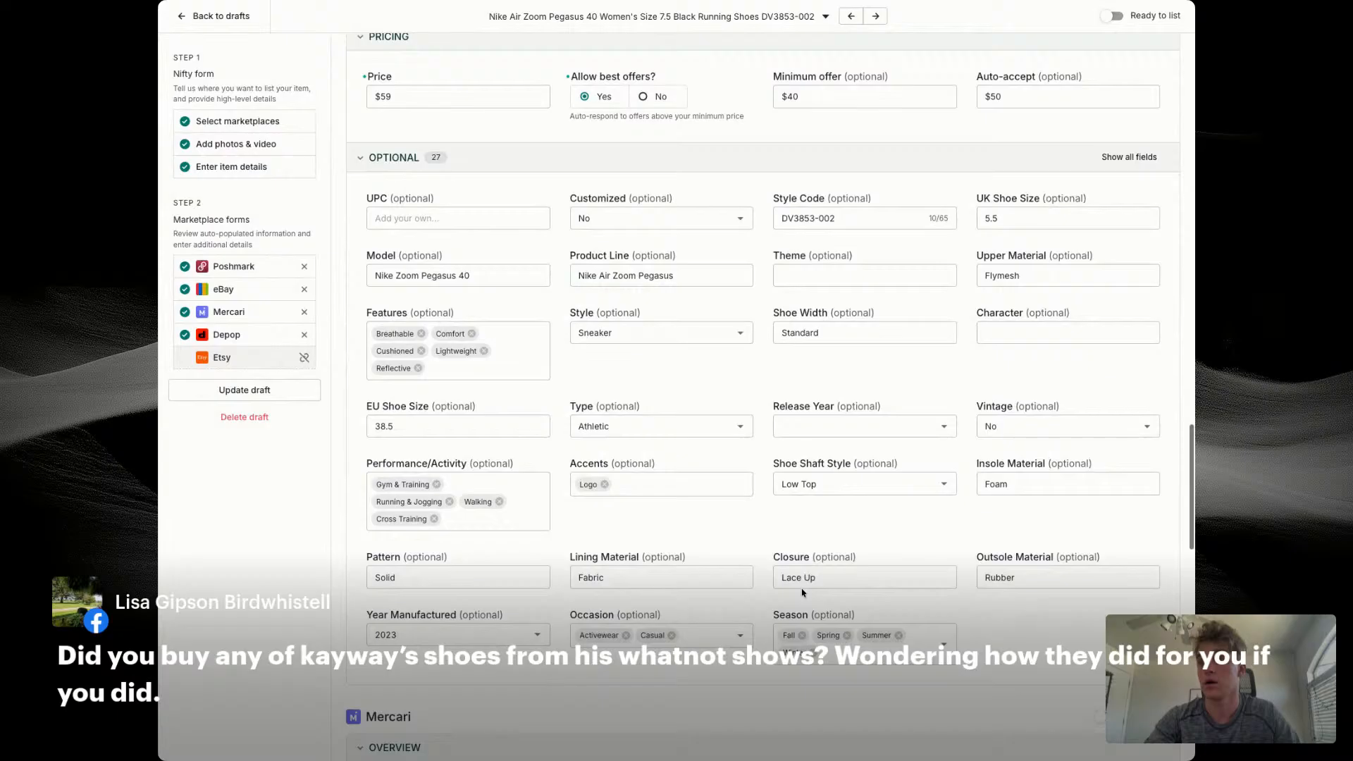
scroll(801, 592, "down", 8)
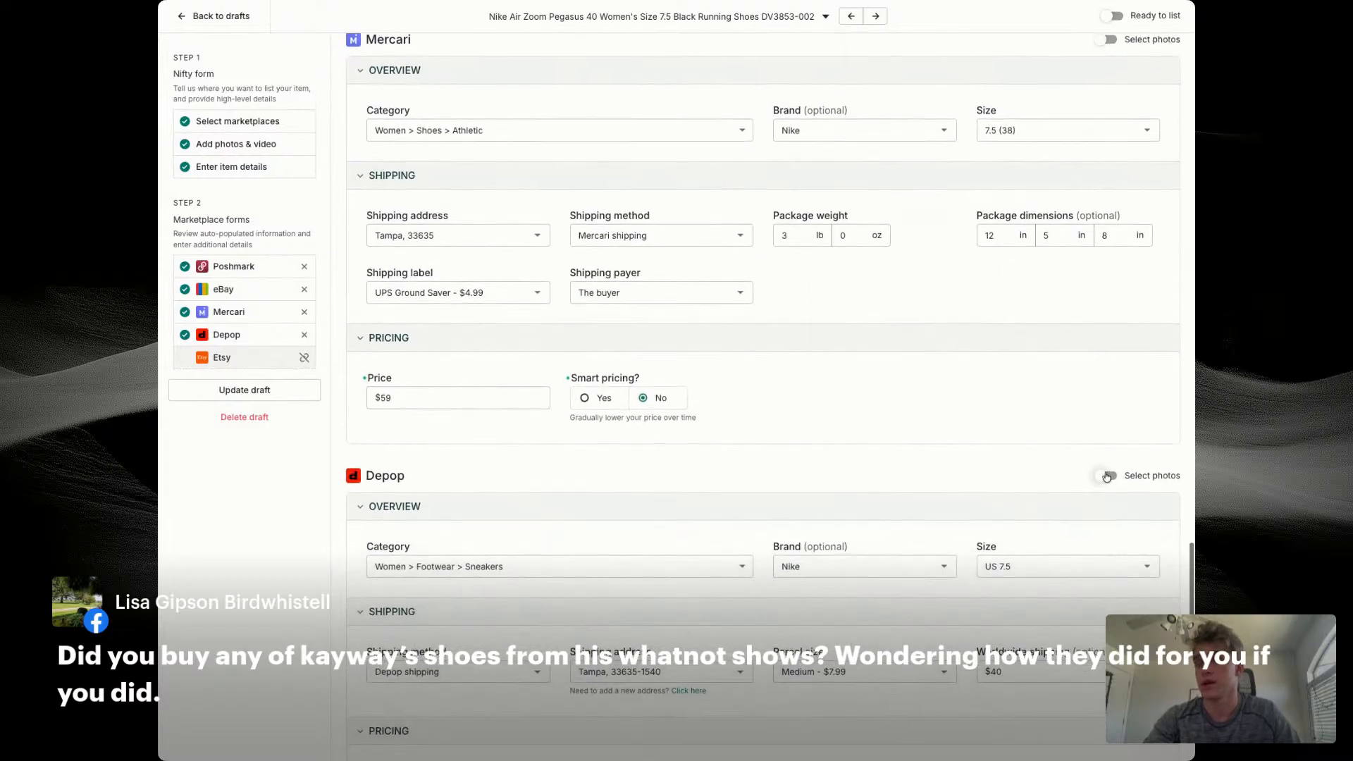
left_click(670, 586)
left_click(421, 652)
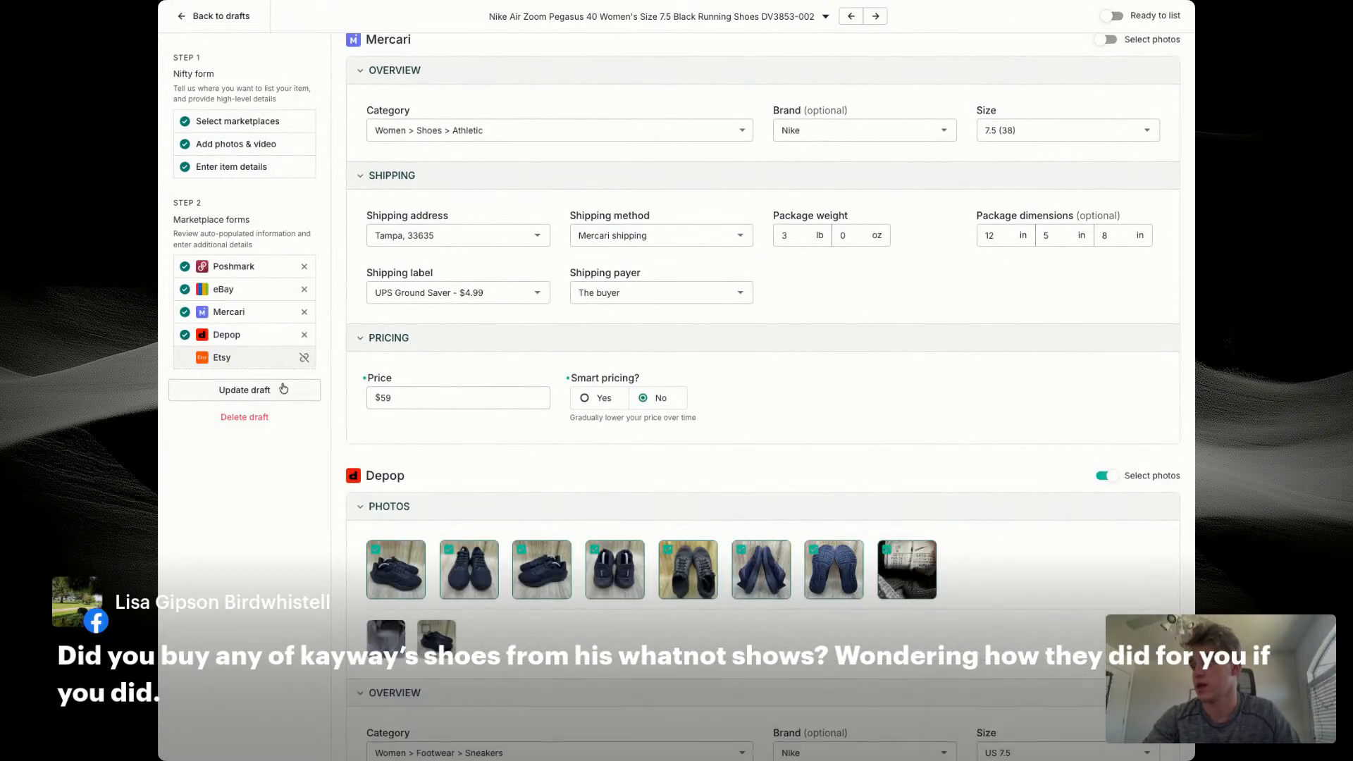
left_click(281, 387)
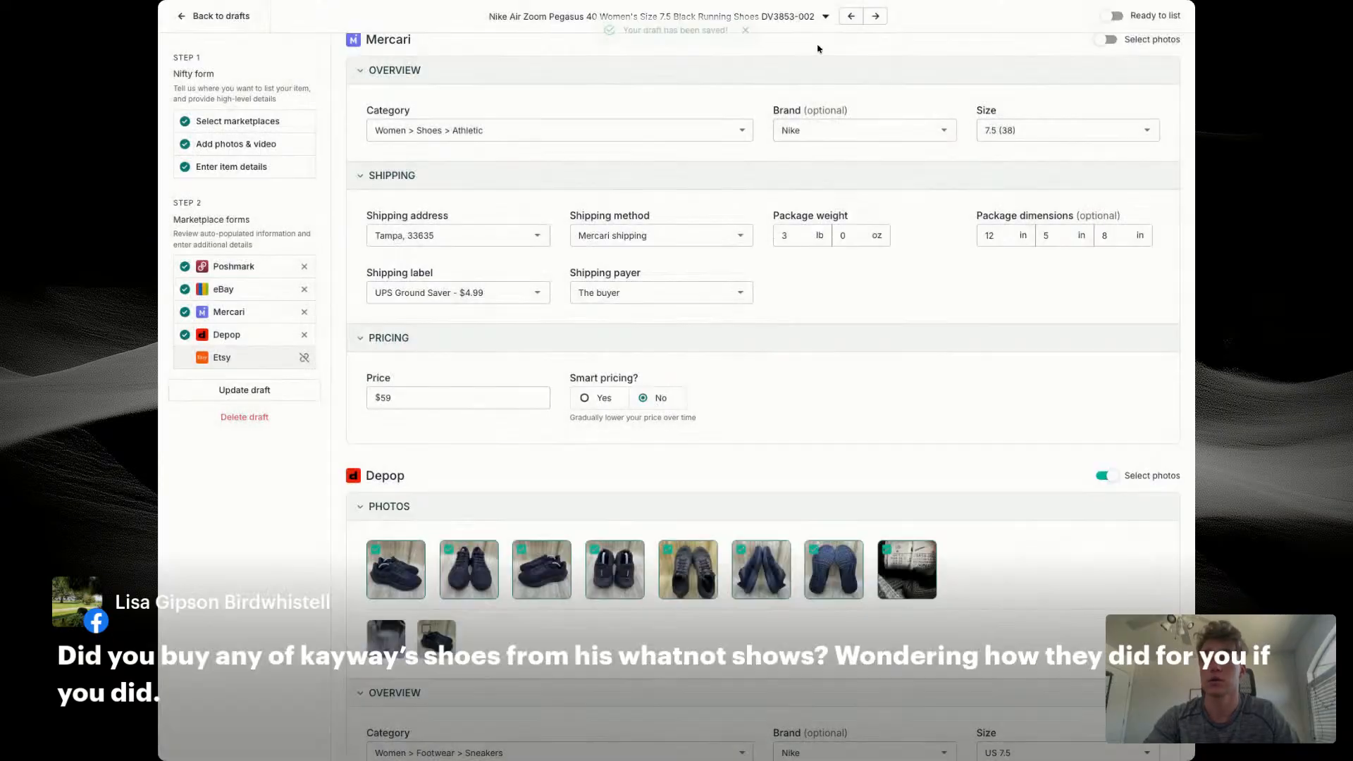
Step: Return to the drafts list and check the listing statuses on both pages
left_click(182, 16)
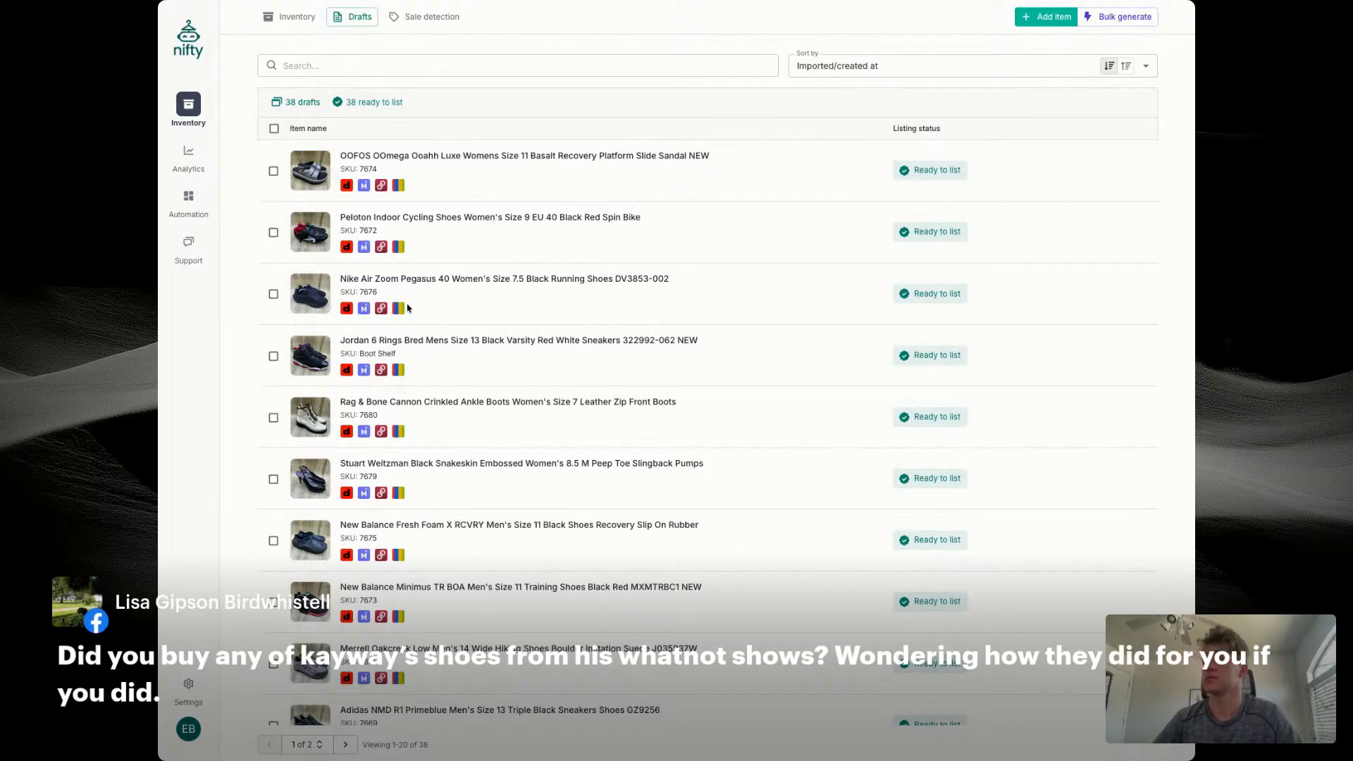
scroll(361, 362, "down", 8)
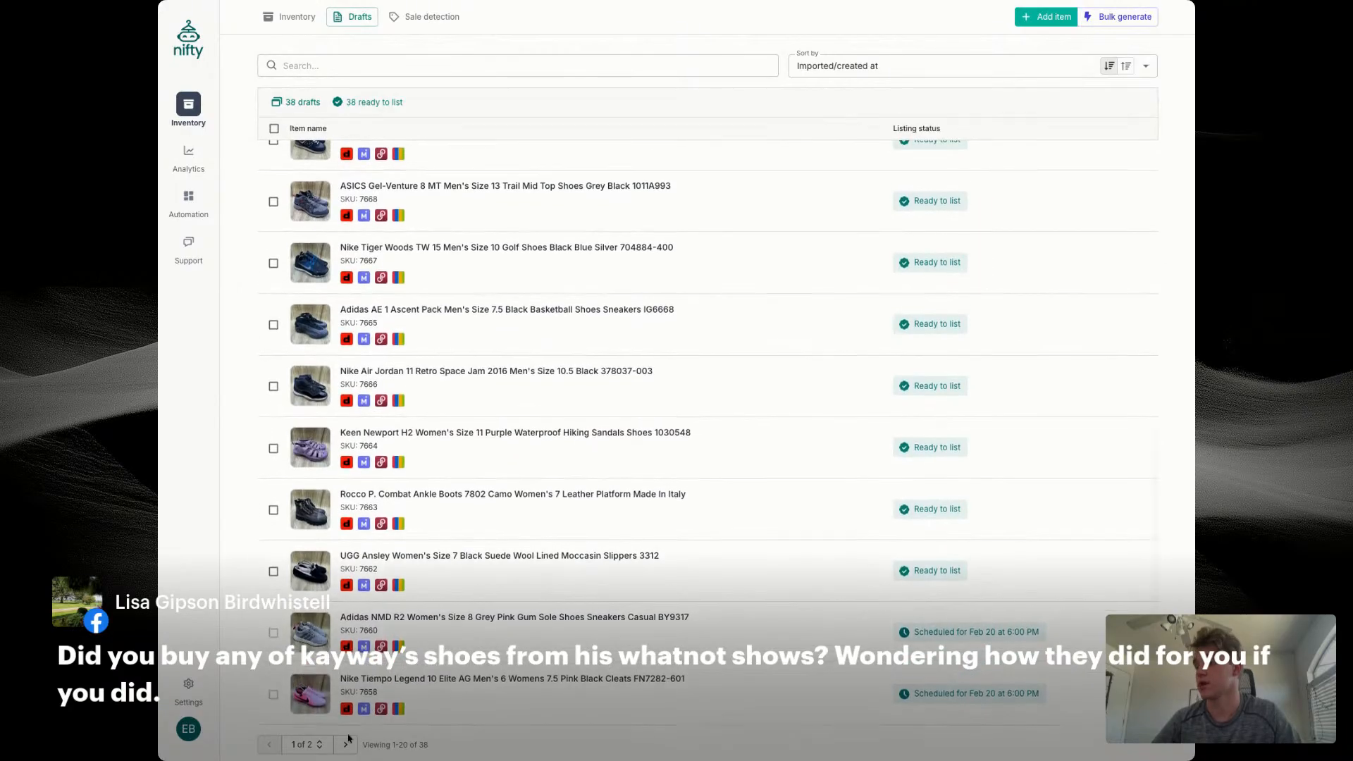
left_click(346, 744)
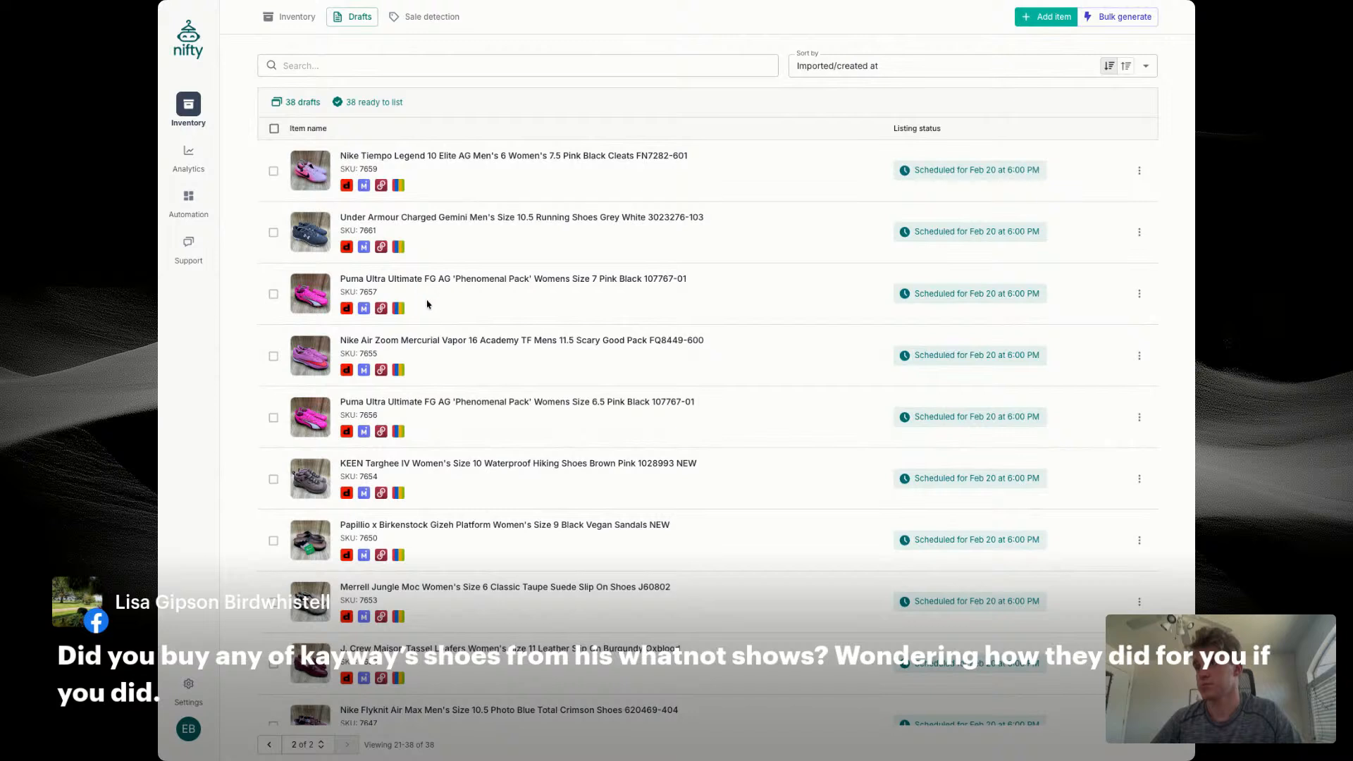
scroll(378, 360, "down", 2)
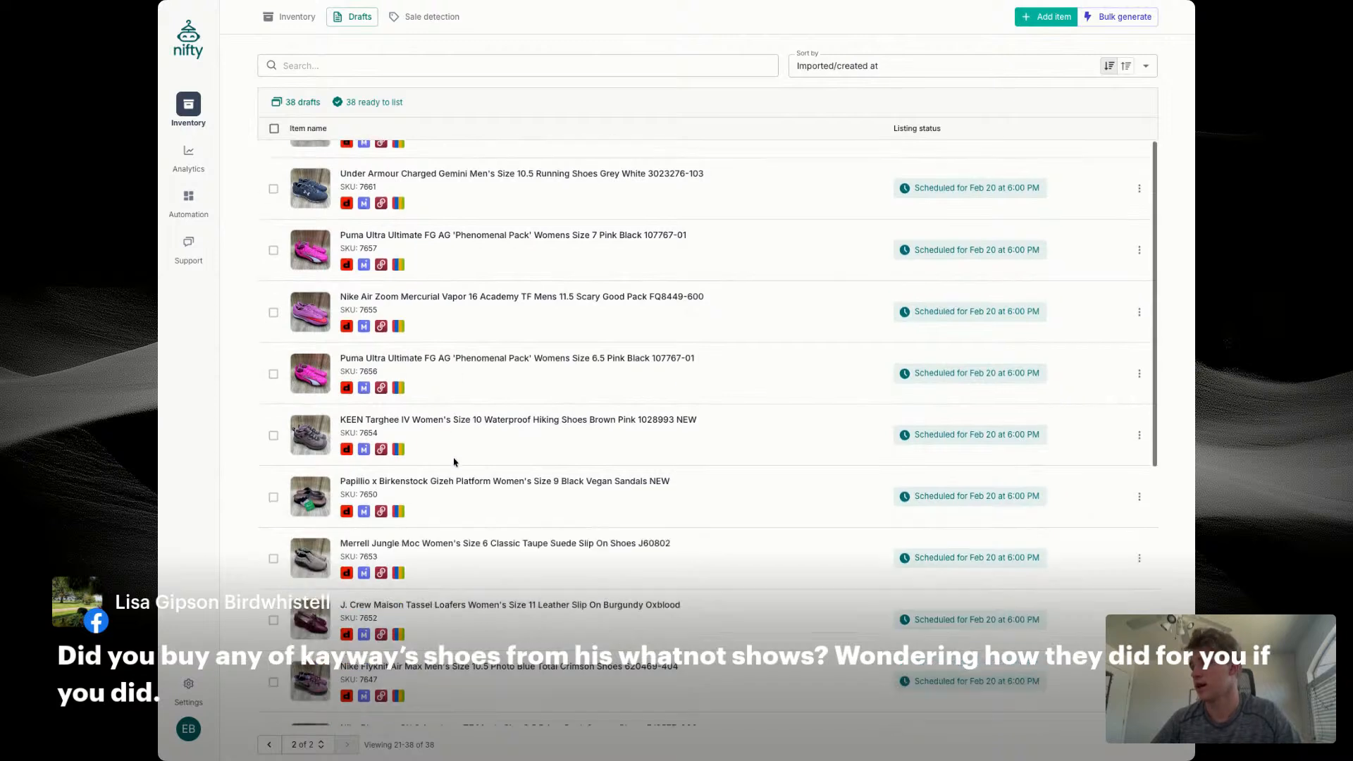
left_click(269, 745)
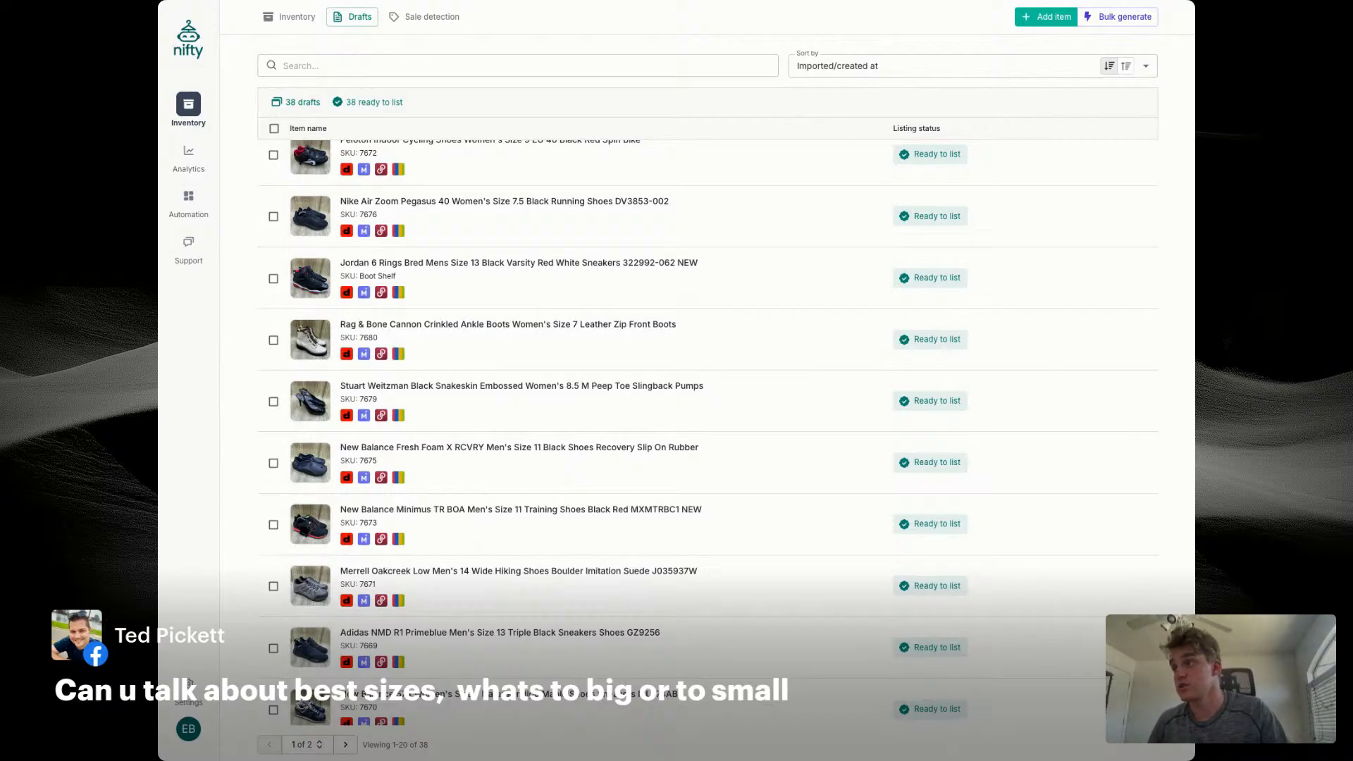
Step: Reopen the Nike Air Zoom Pegasus 40 draft and examine the enlarged size-tag photo
scroll(519, 282, "up", 2)
left_click(519, 252)
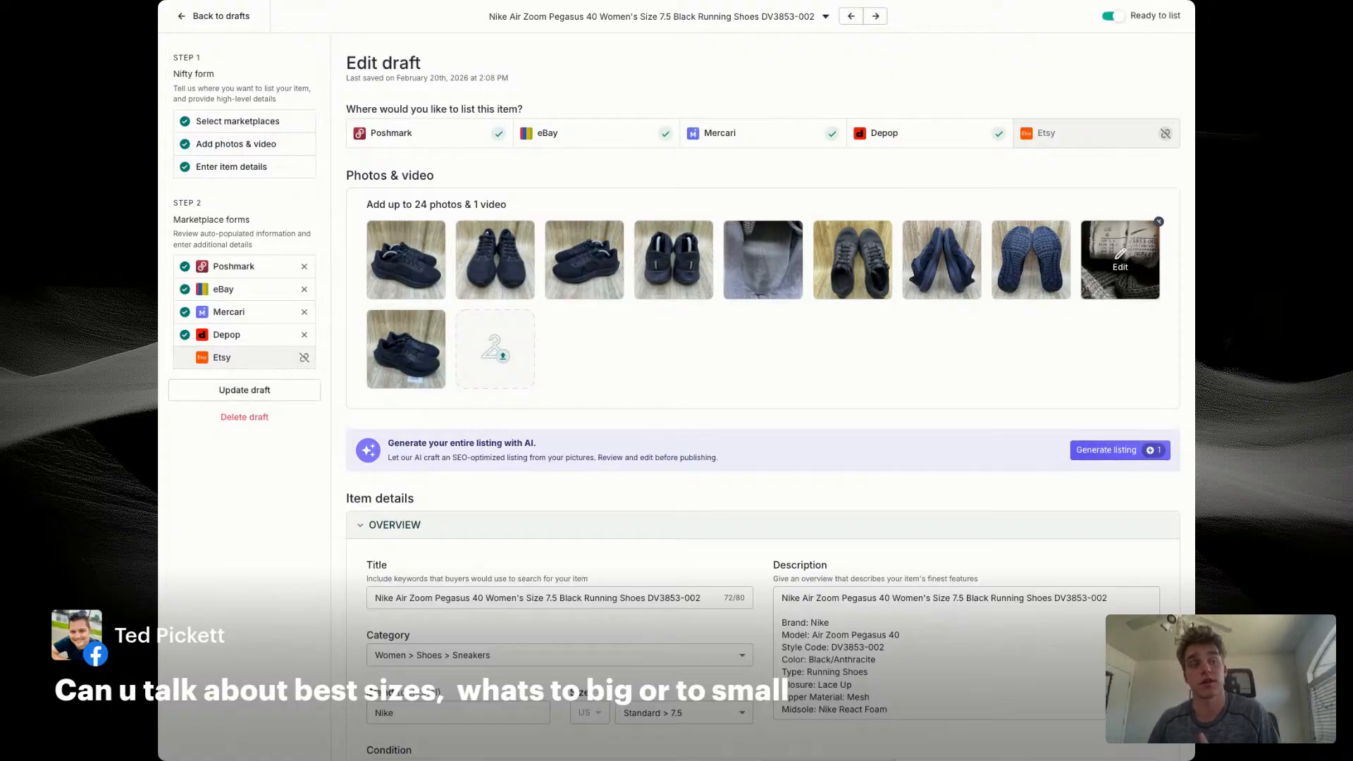
left_click(1120, 259)
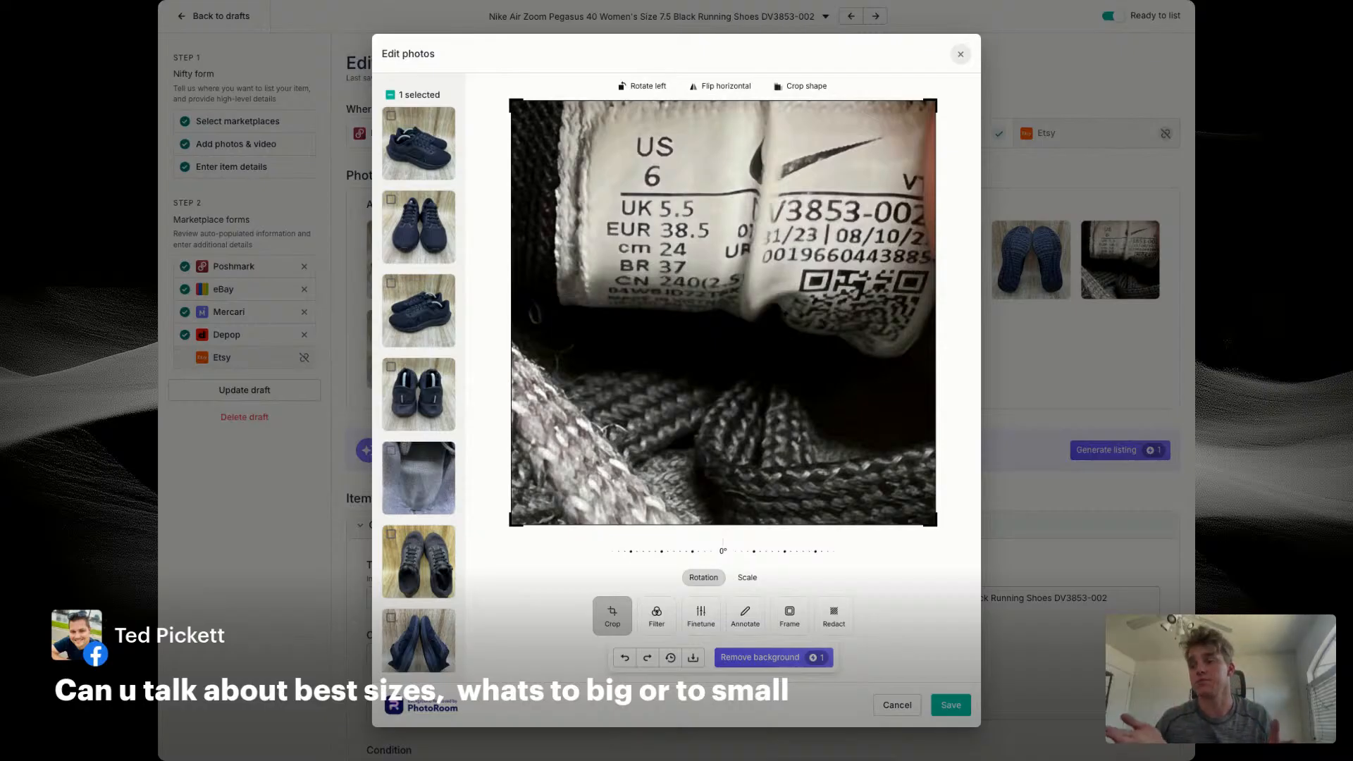
left_click(959, 54)
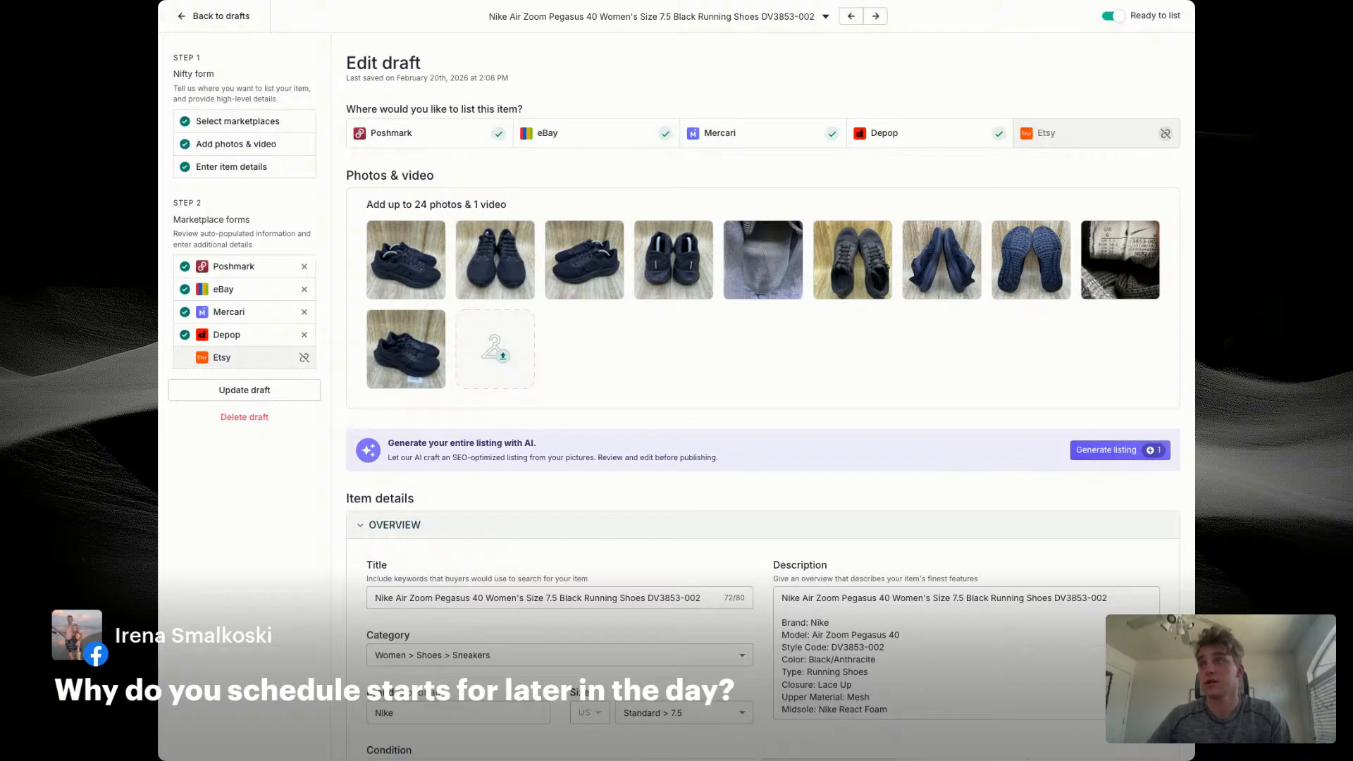
Step: Go back to the drafts list and browse the drafts that are ready to list
left_click(235, 17)
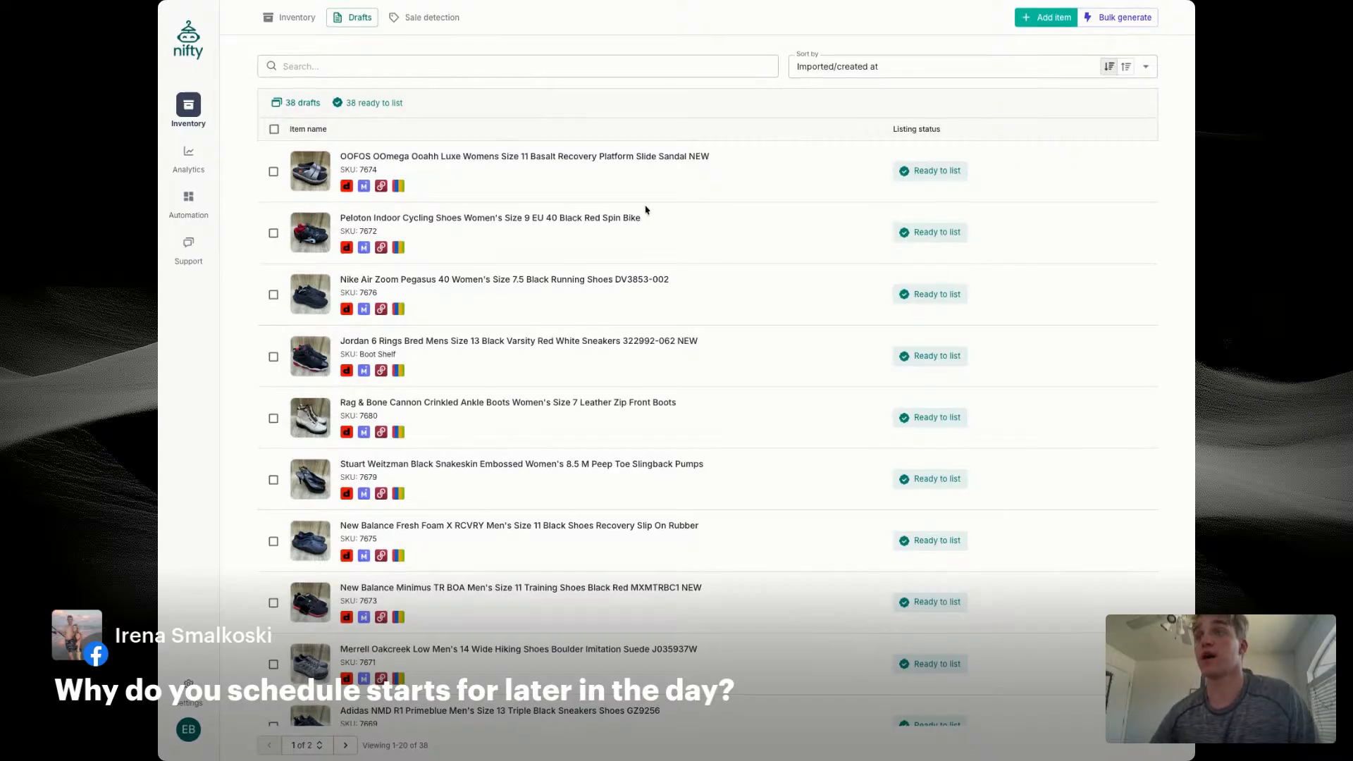
scroll(646, 212, "down", 4)
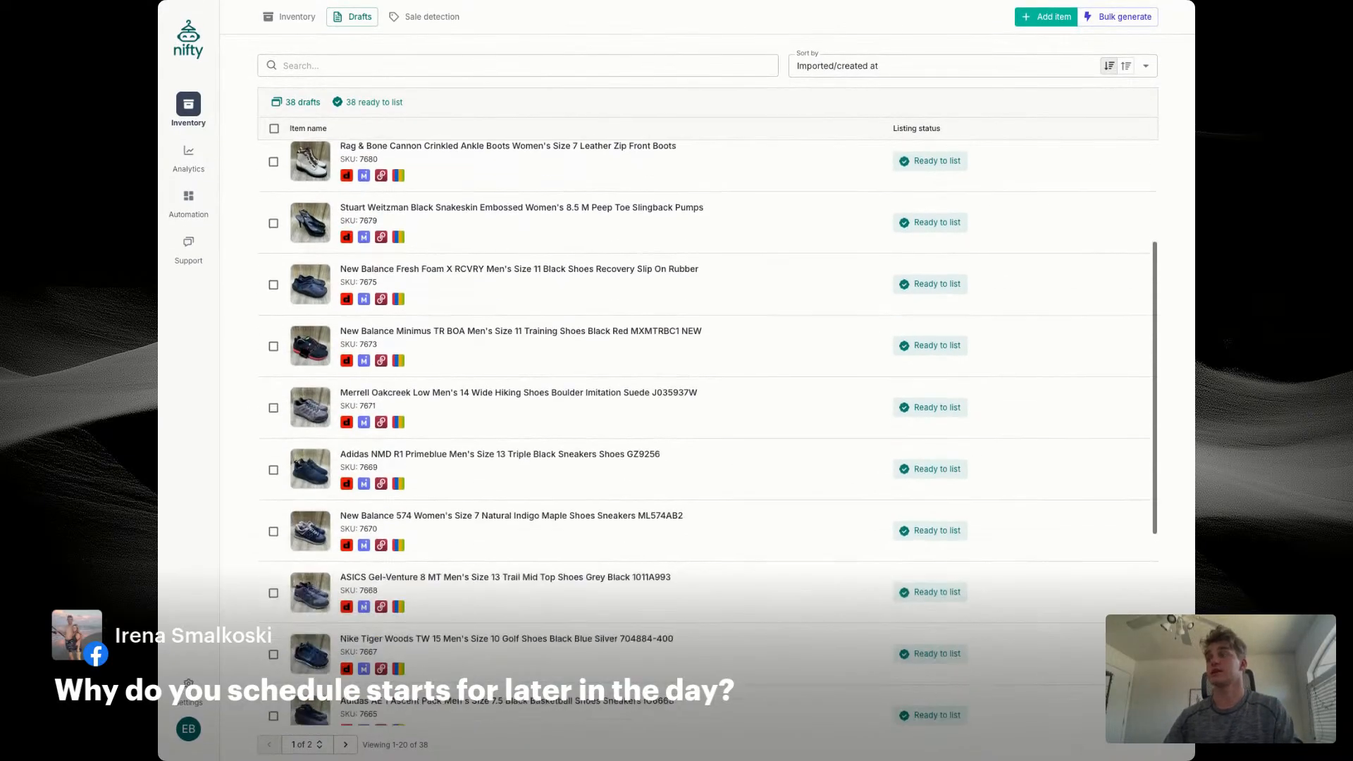
scroll(521, 487, "up", 4)
scroll(521, 487, "down", 1)
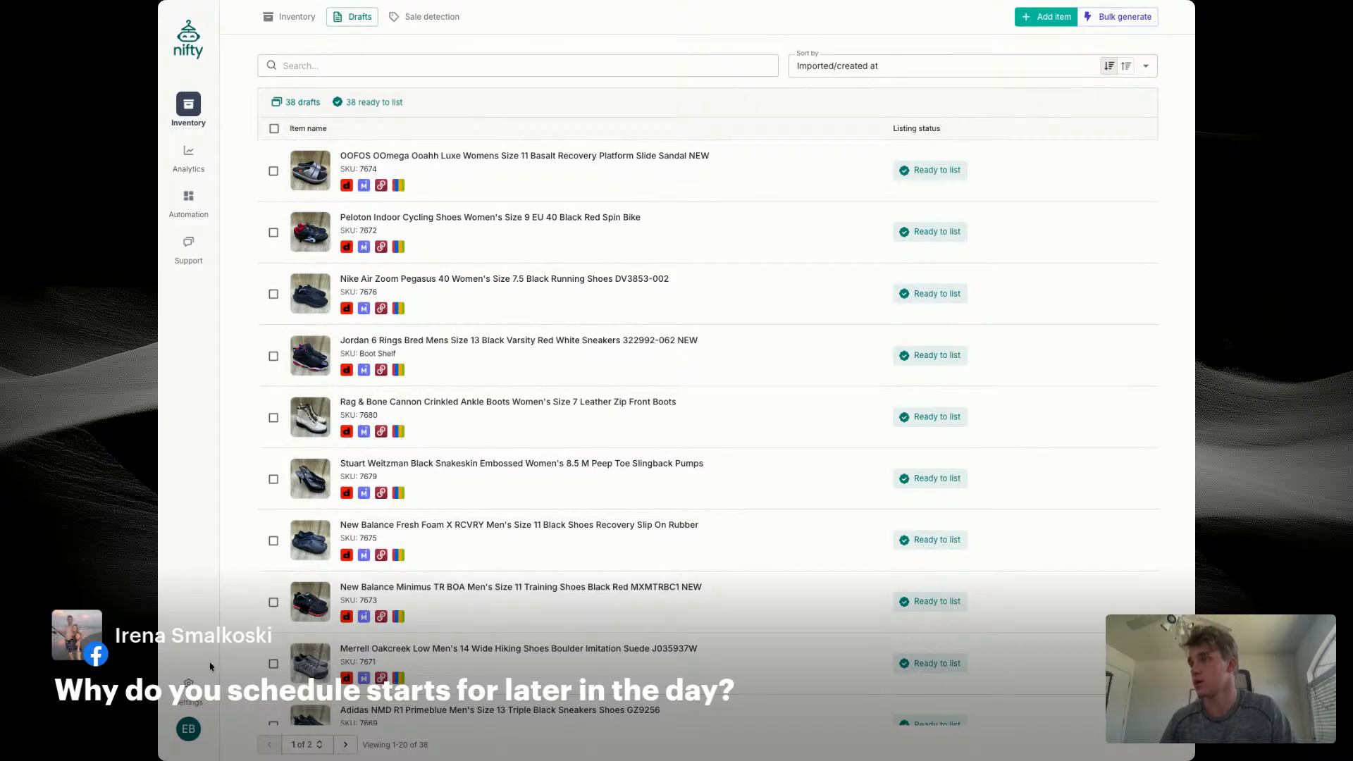
Step: Open the generation settings for bulk AI listings and add a Title section to the custom instructions
left_click(1124, 17)
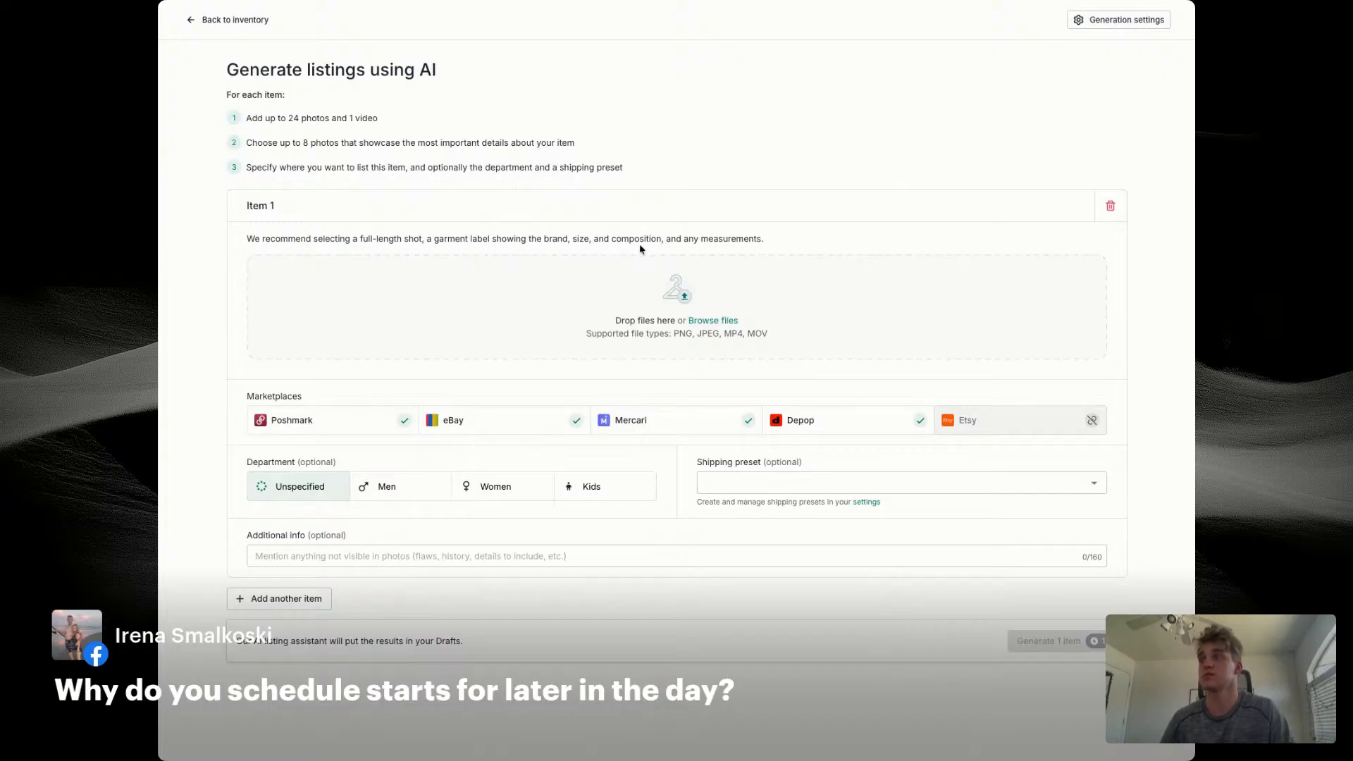
left_click(1088, 19)
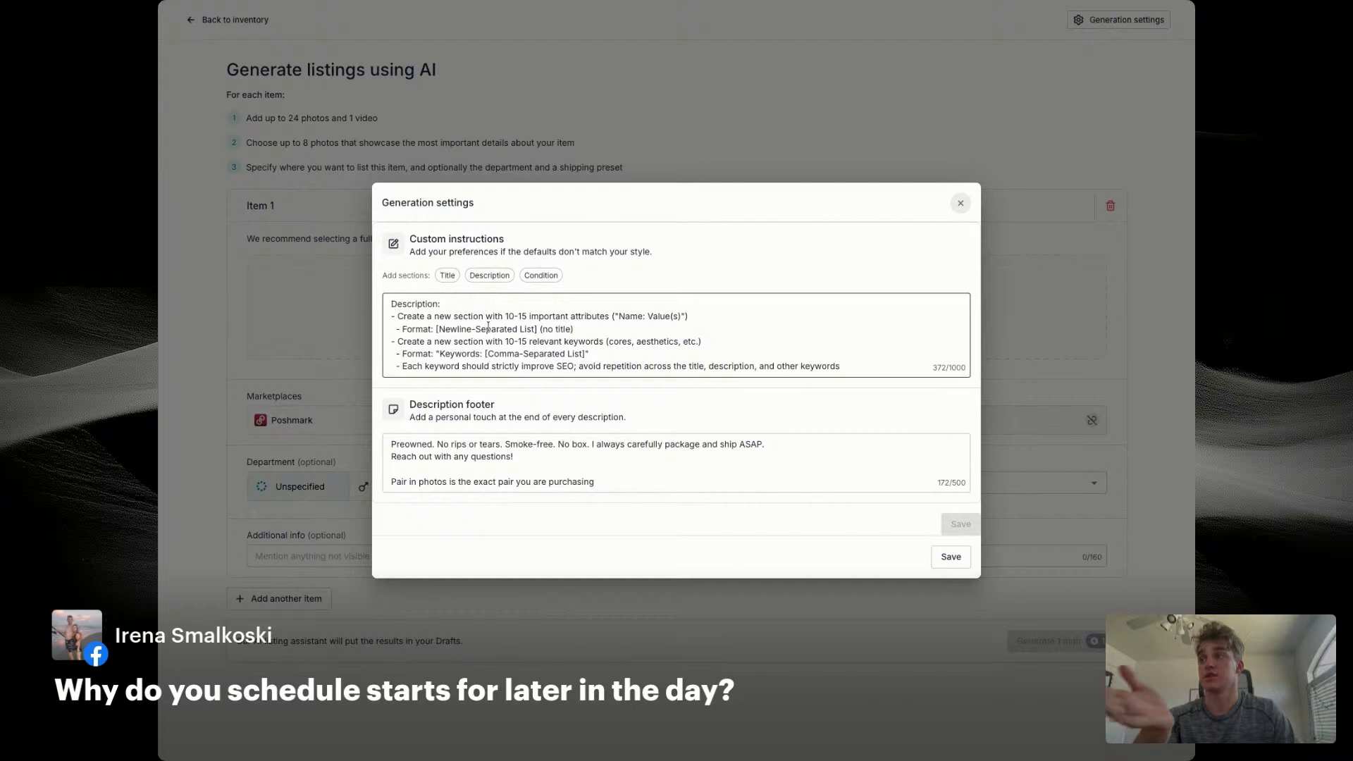
left_click(451, 280)
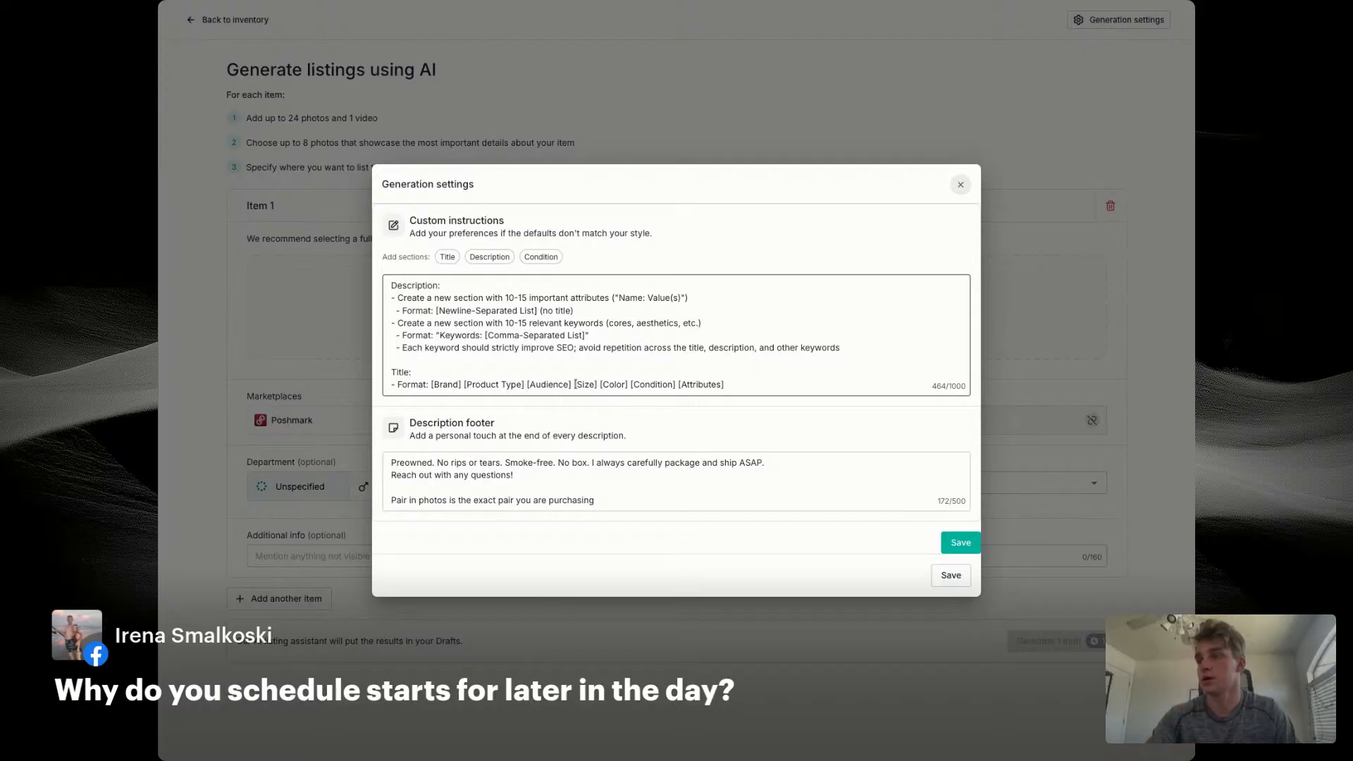
Step: Try placing [Size] ahead of [Audience] and dropping [Audience] in the title format, and restore the original order
left_click_drag(574, 384, 598, 386)
key("BackSpace")
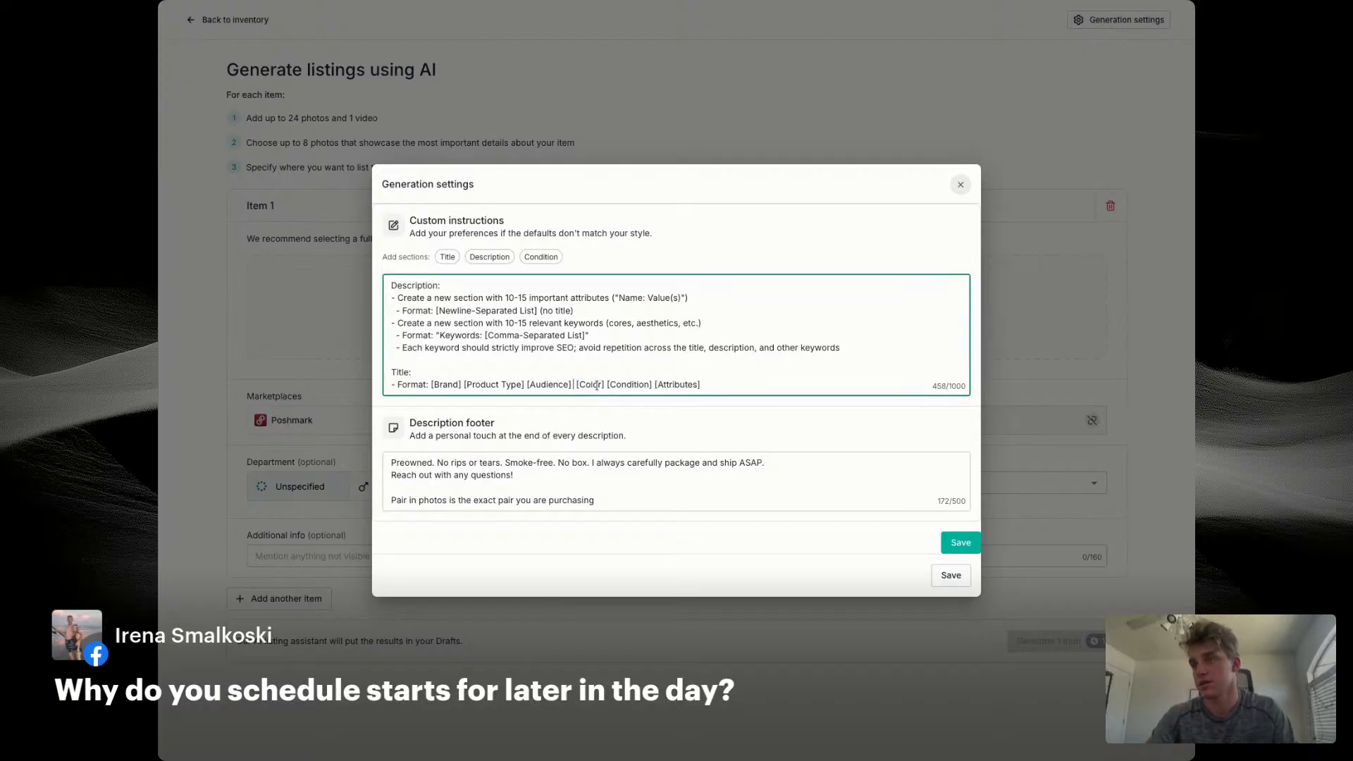
key("BackSpace")
left_click(524, 385)
type("[Size]")
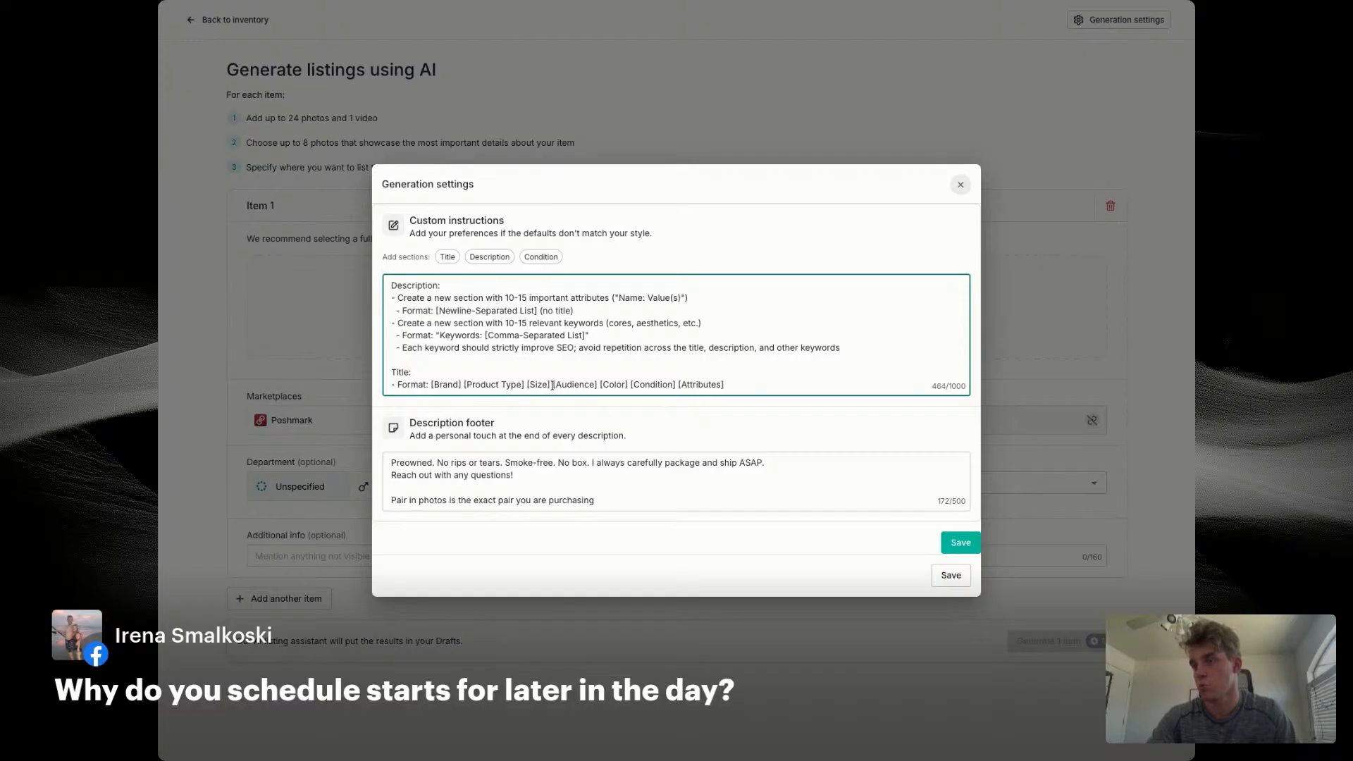
left_click_drag(553, 385, 598, 386)
key("ctrl+c")
key("BackSpace")
key("BackSpace")
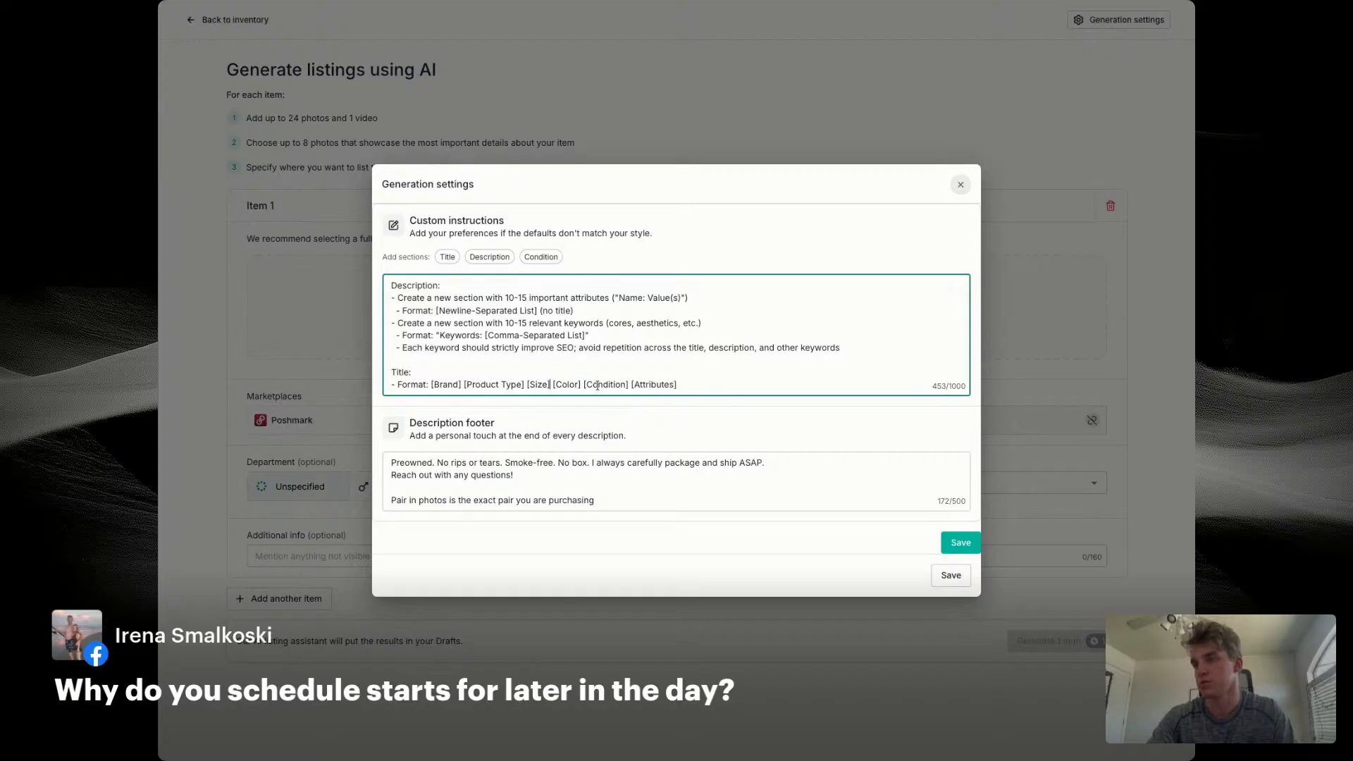
left_click(526, 385)
key("ctrl+v")
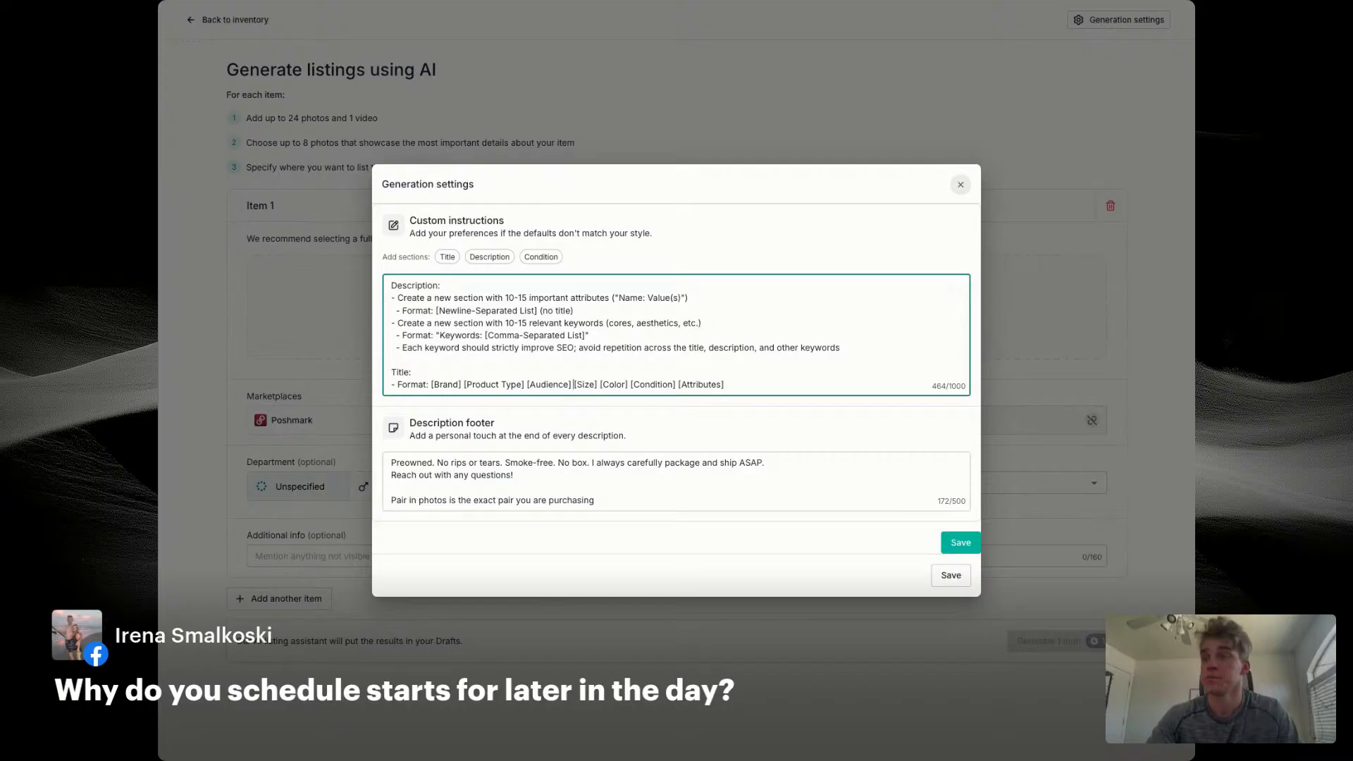
Step: Remove [Condition] from the title format, add [Style Code] at its end, and save the generation settings
left_click_drag(630, 385, 676, 388)
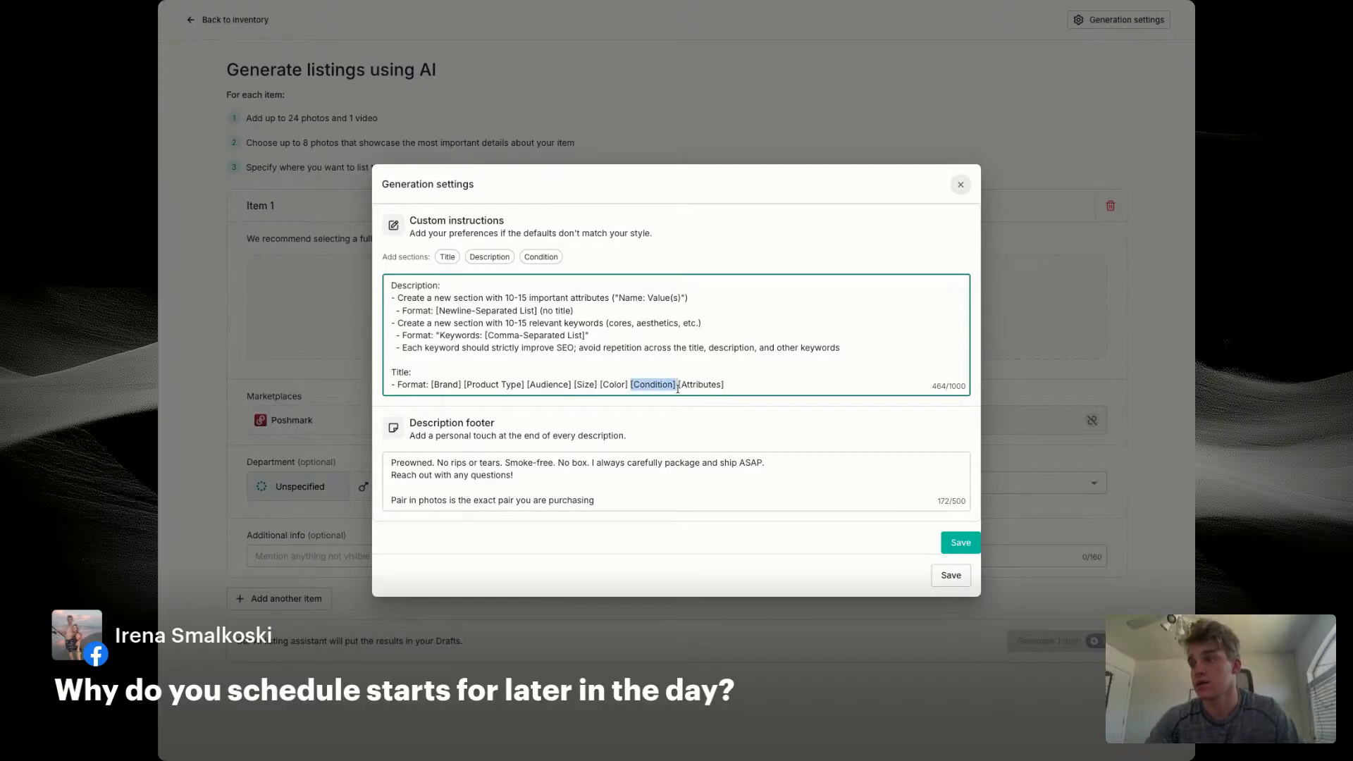
key("BackSpace")
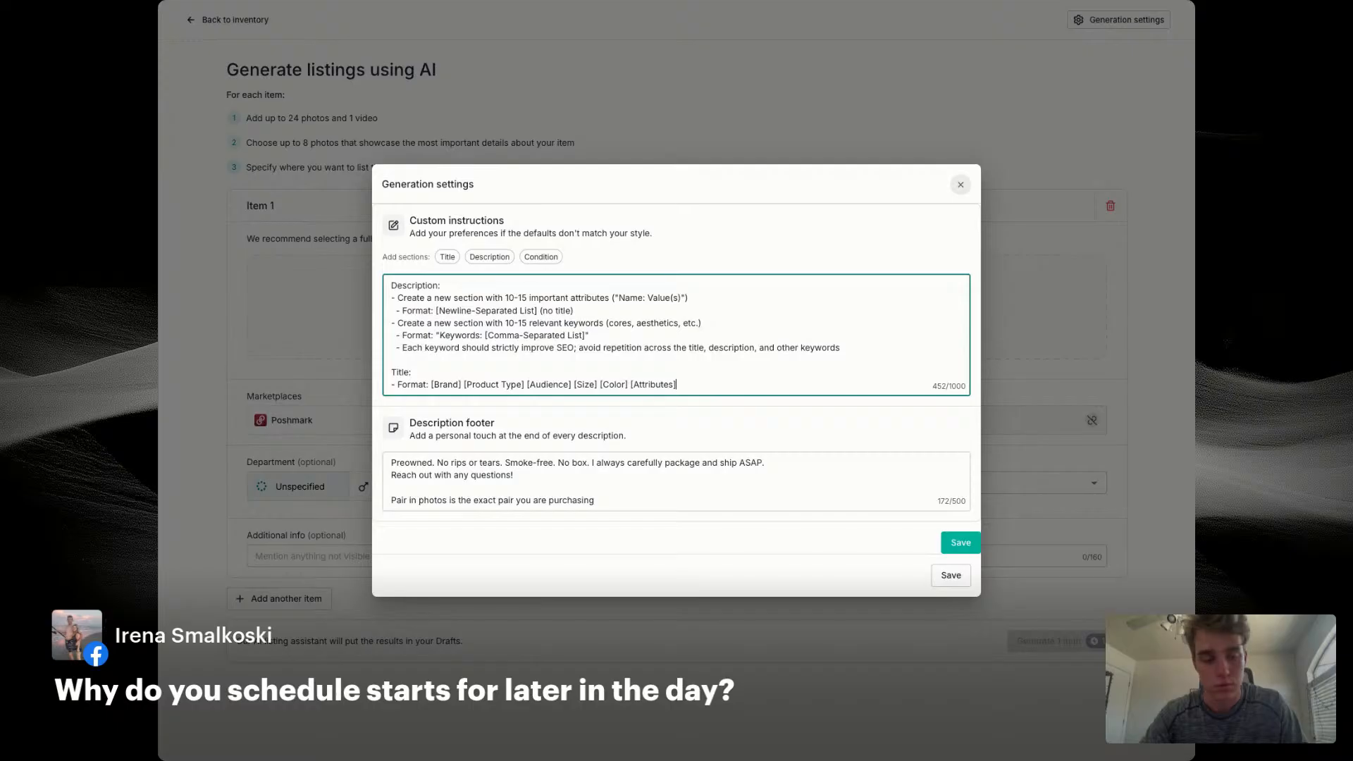
type("[")
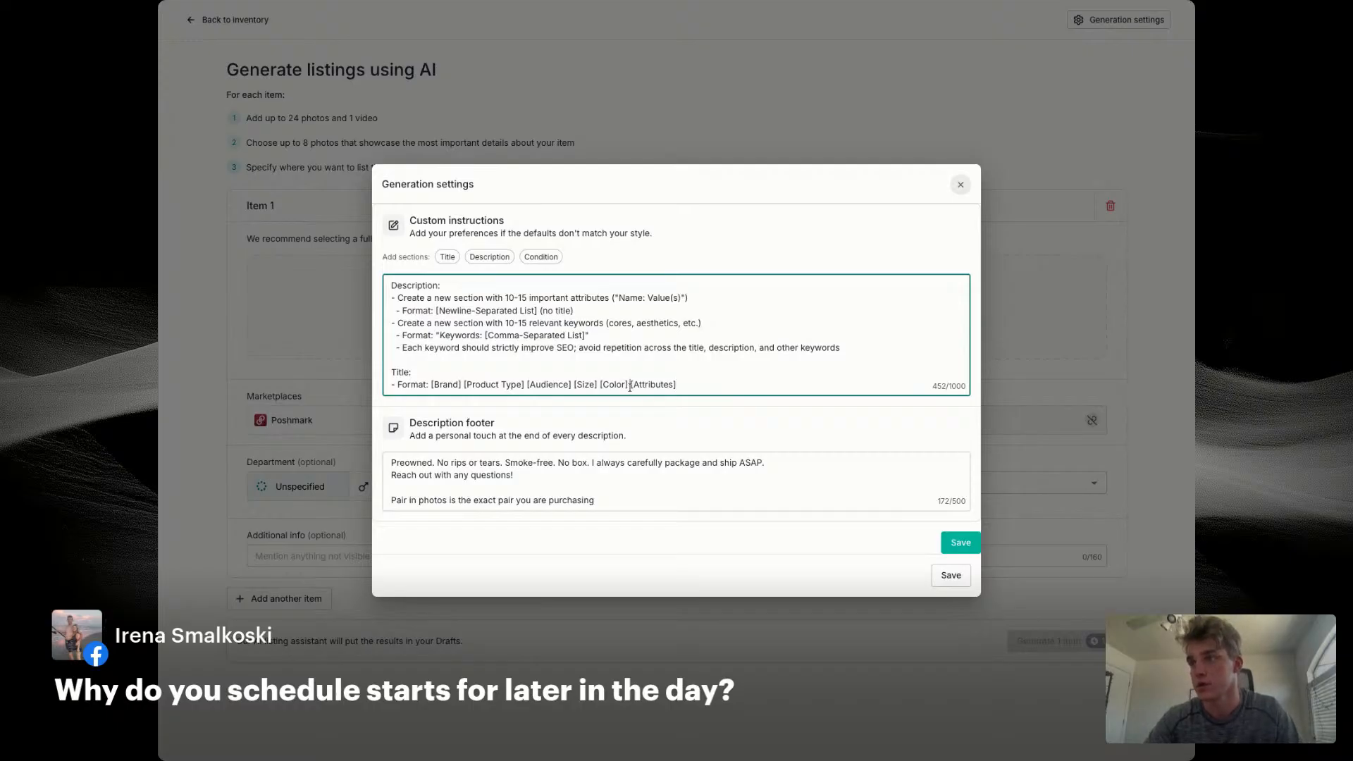
left_click_drag(630, 386, 683, 387)
type("[S]tyl")
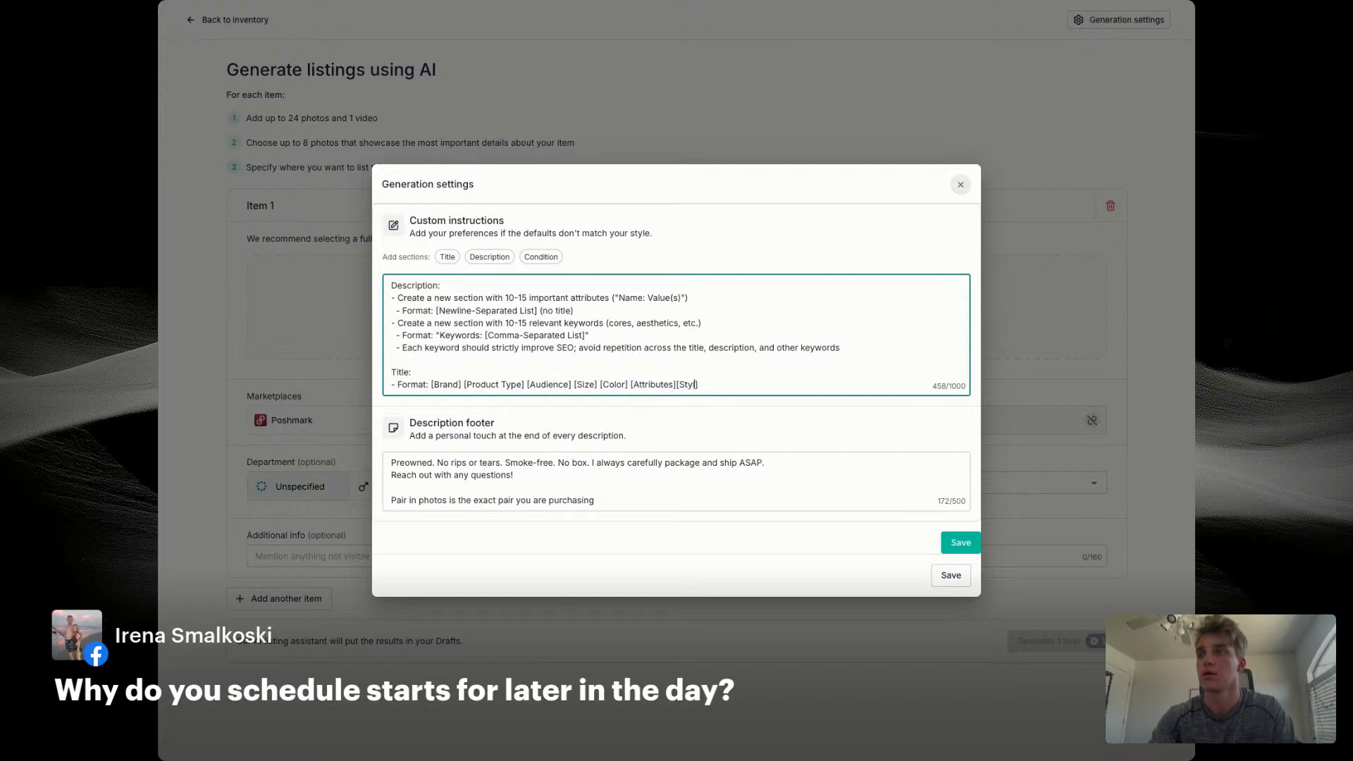
type("e Code")
left_click(963, 544)
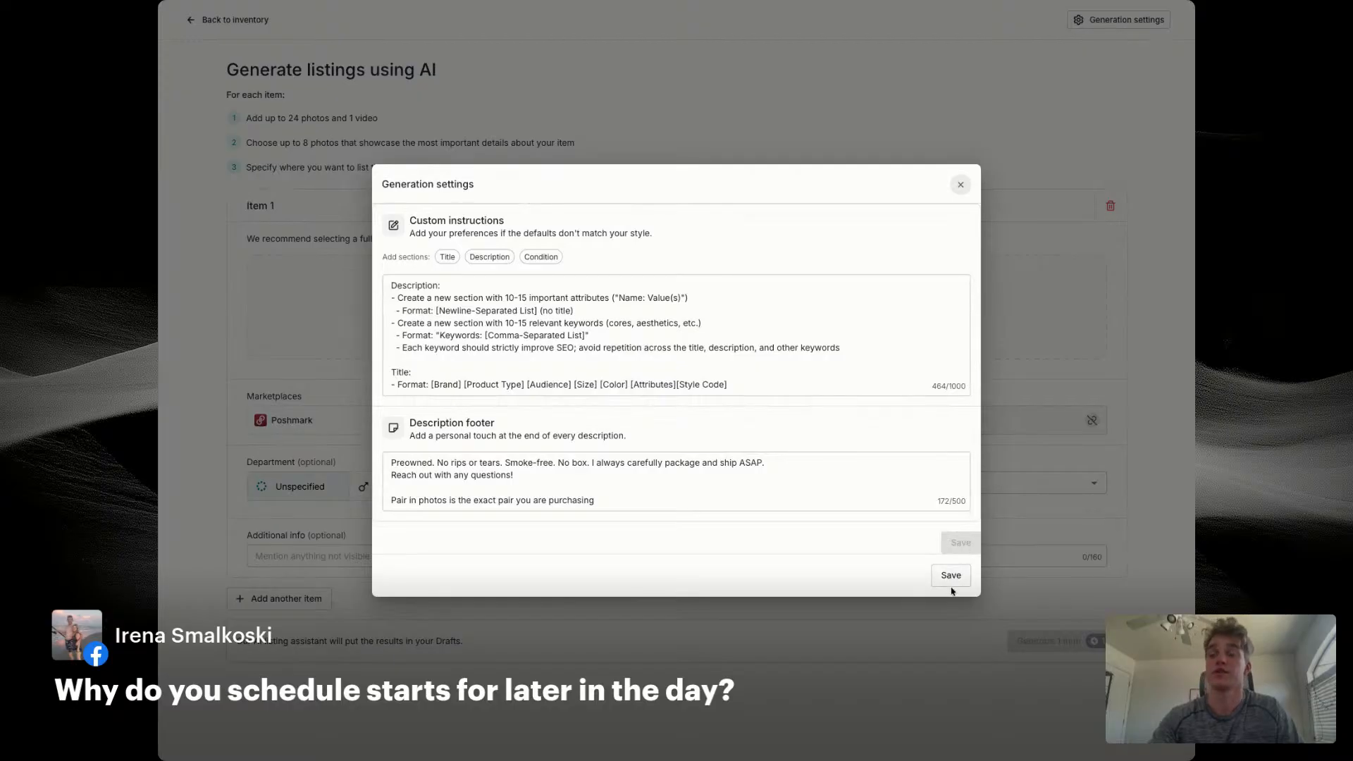
left_click(952, 575)
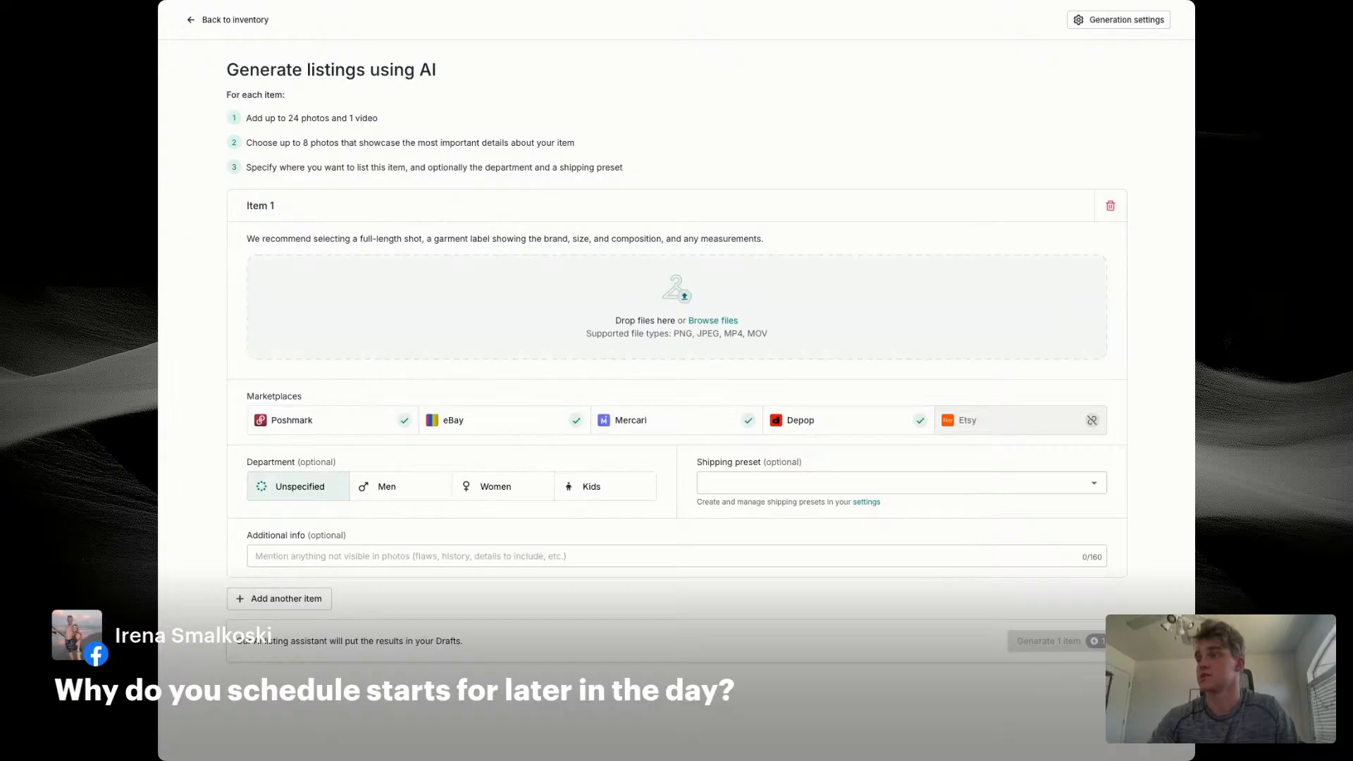
Step: Add the ten pink Puma cleat photos to Item 1, with the Women department and the Shoes shipping preset
left_click_drag(298, 486, 728, 355)
left_click(509, 541)
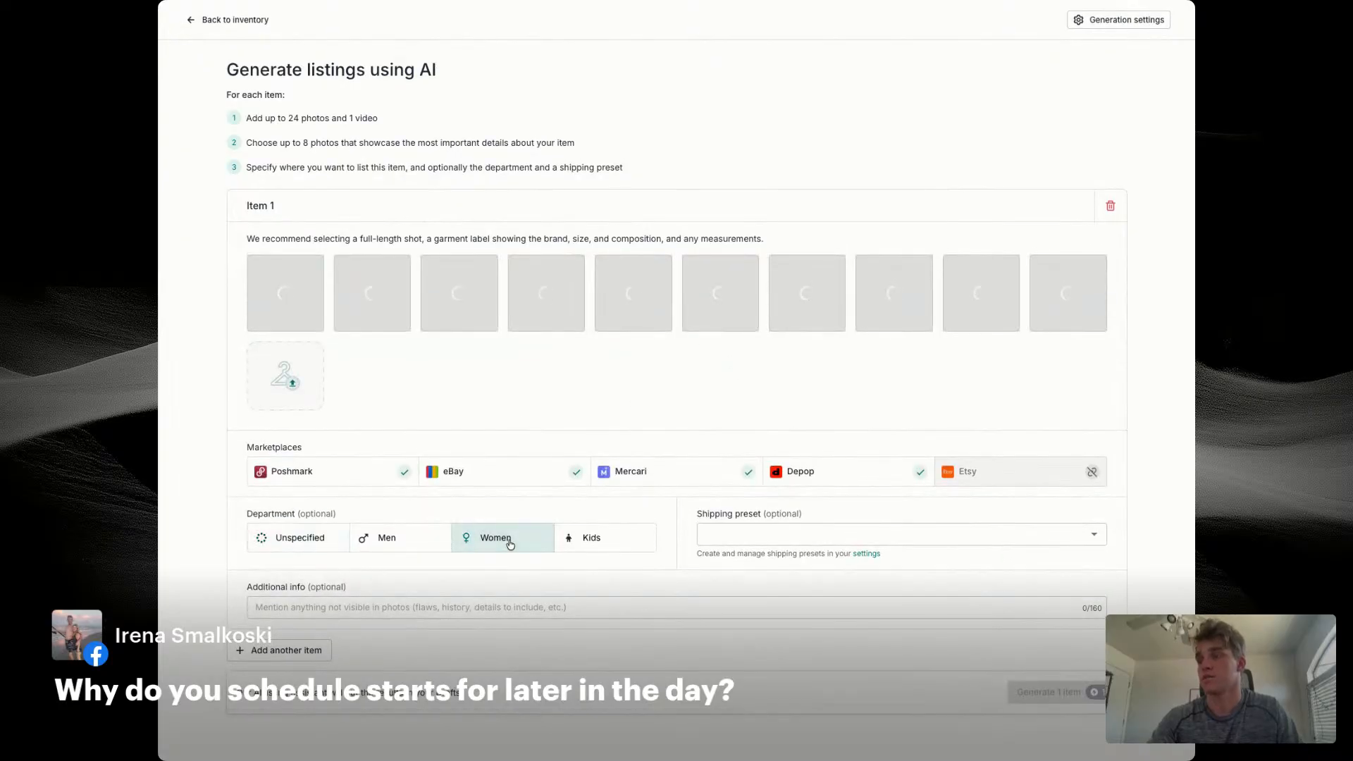
left_click(808, 537)
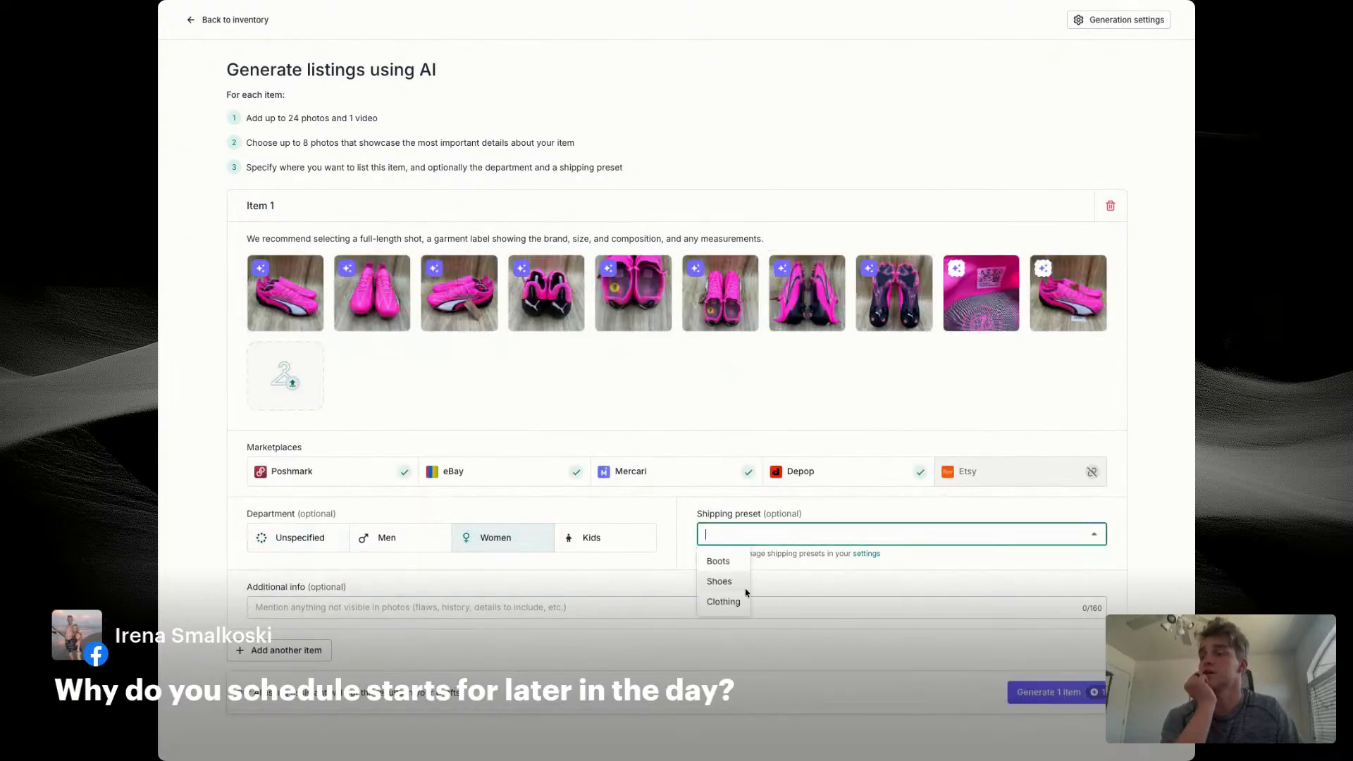
left_click(719, 581)
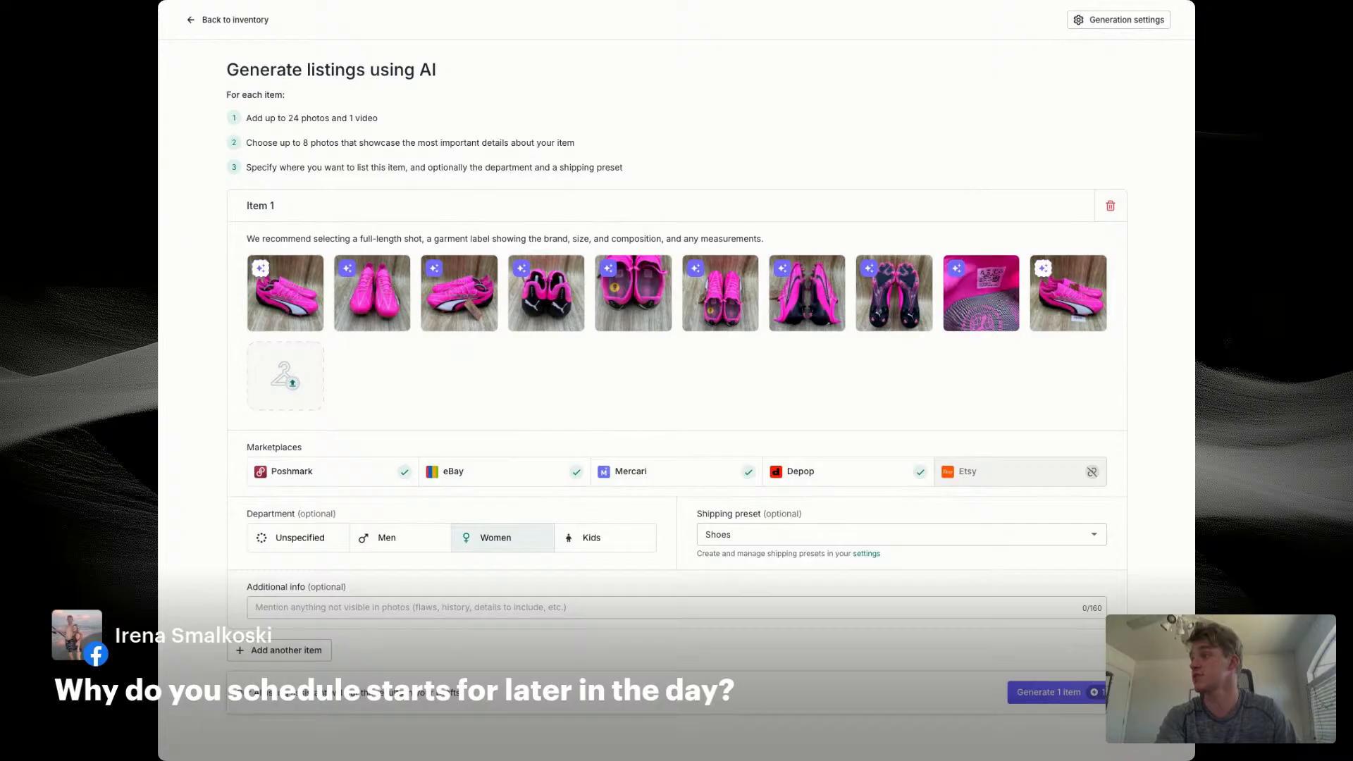
Step: Enter NEW as the additional info for Item 1 and generate its listing
left_click(416, 607)
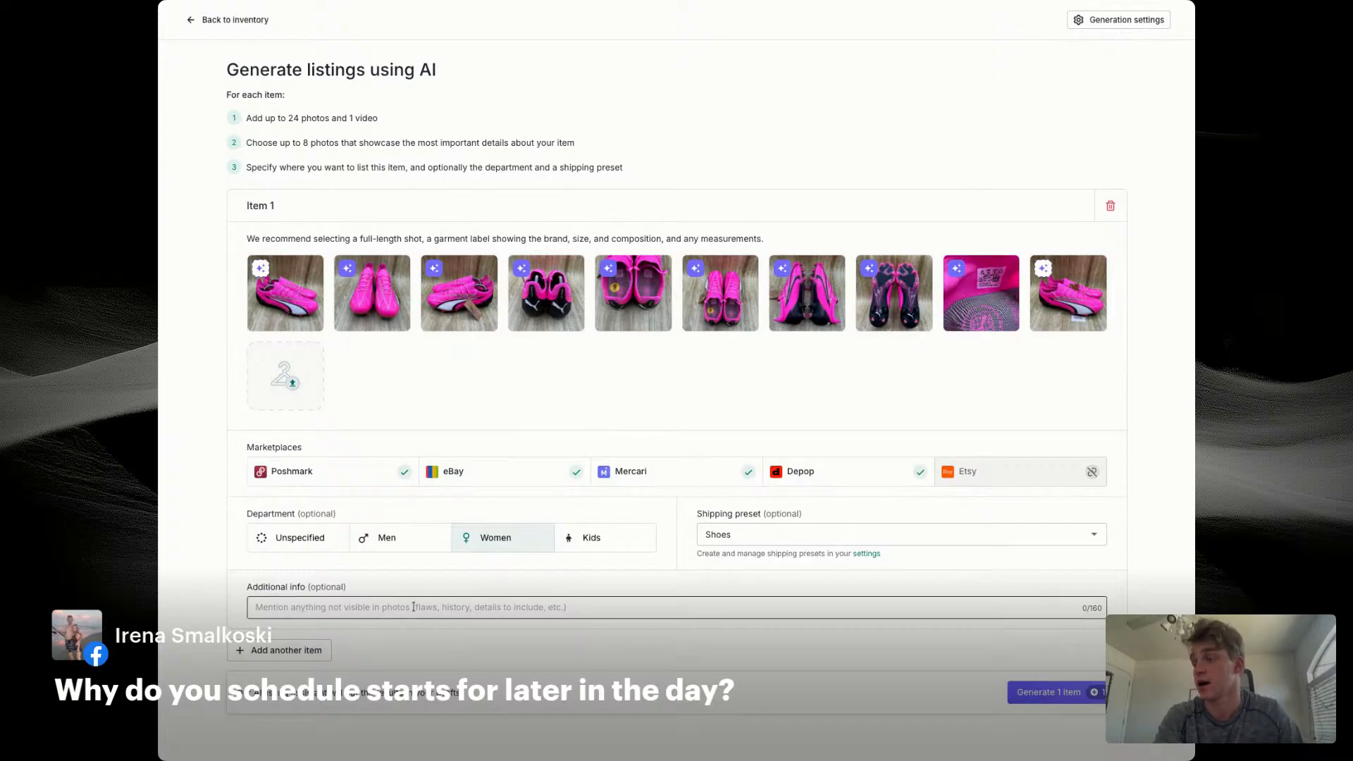
type("NEW")
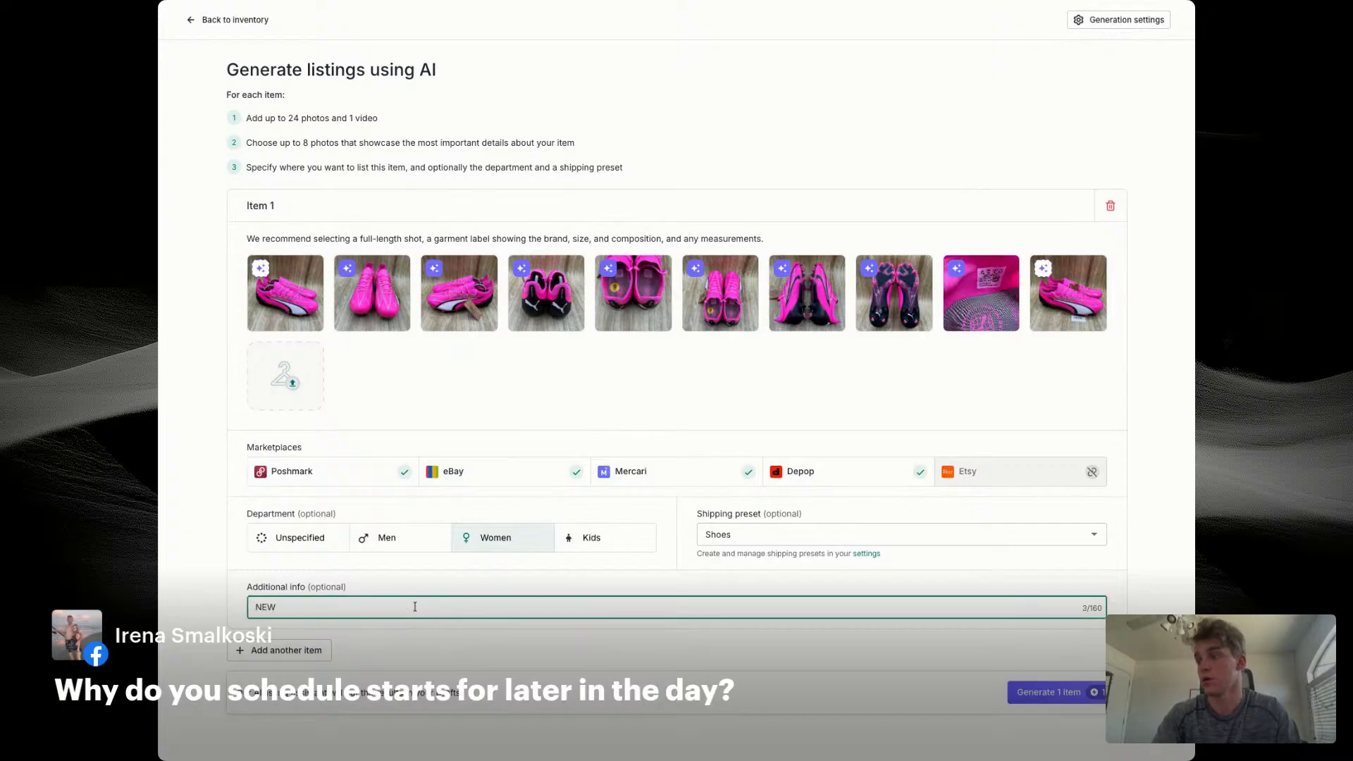
left_click(1050, 692)
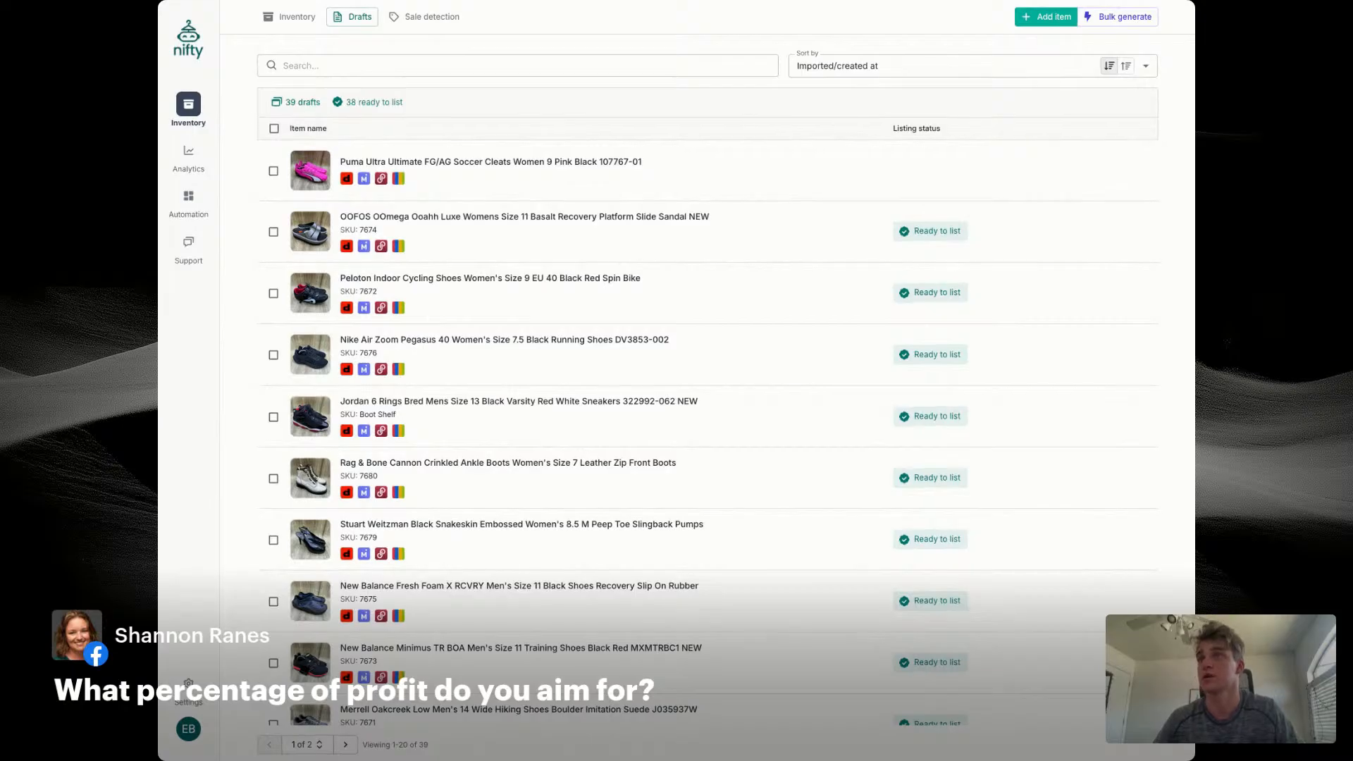
Step: Open the generated Puma soccer cleats draft and examine its title and description, including the attributes and keywords
left_click(462, 163)
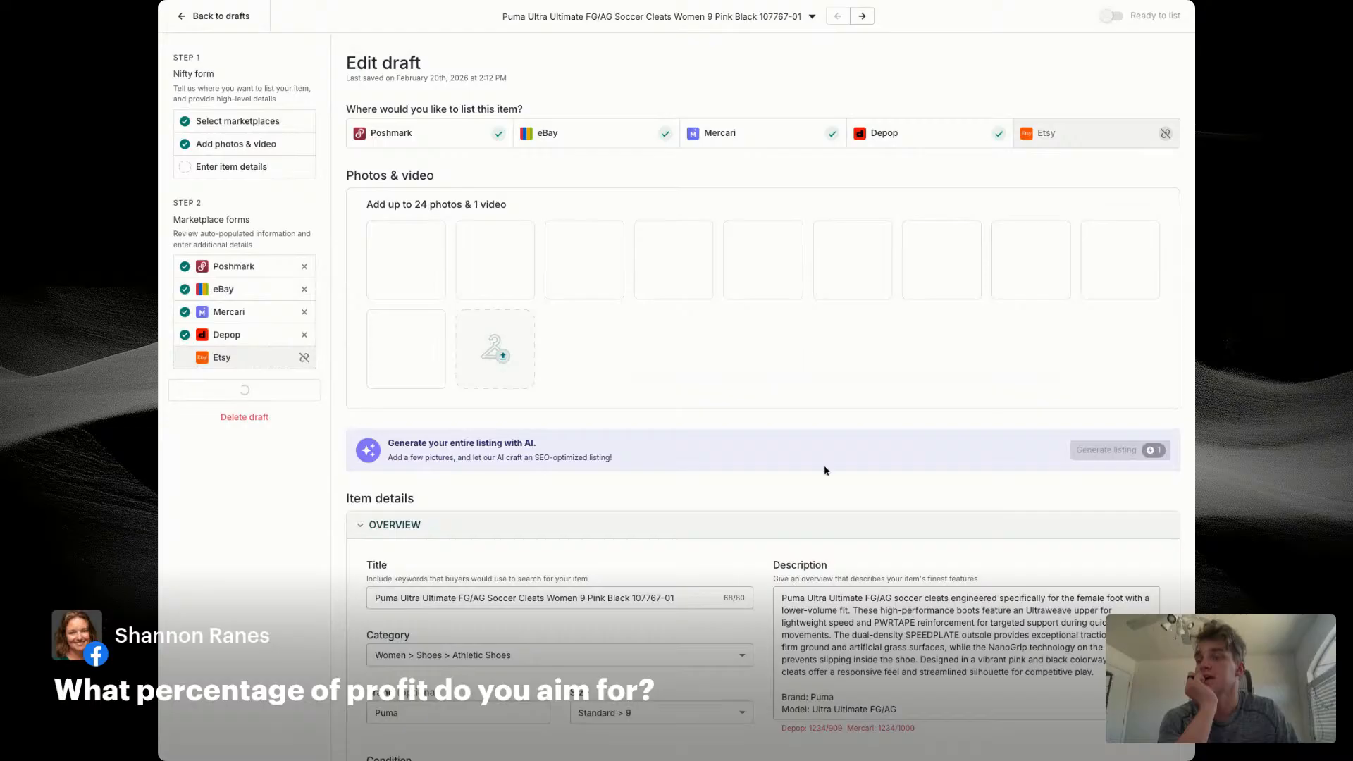
scroll(840, 557, "down", 5)
scroll(840, 563, "down", 5)
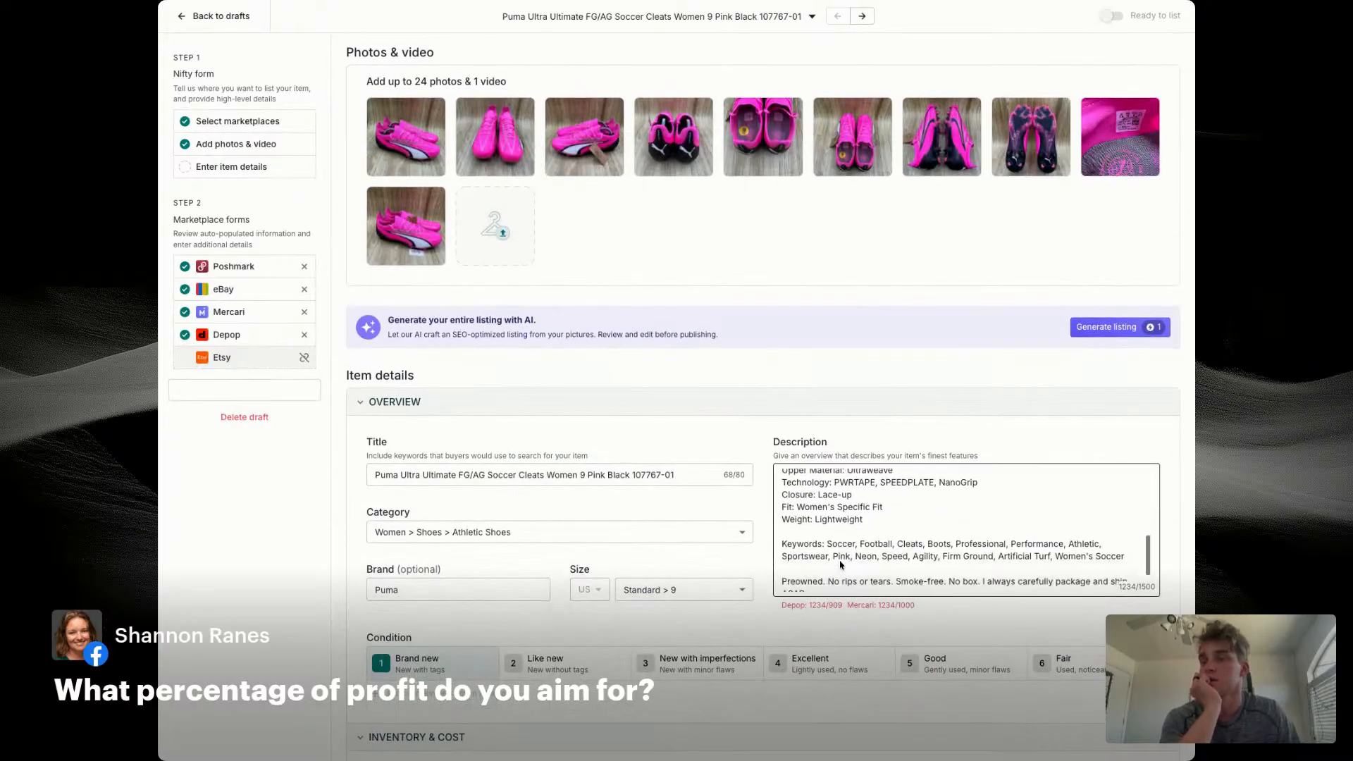
scroll(840, 564, "up", 3)
scroll(965, 570, "up", 5)
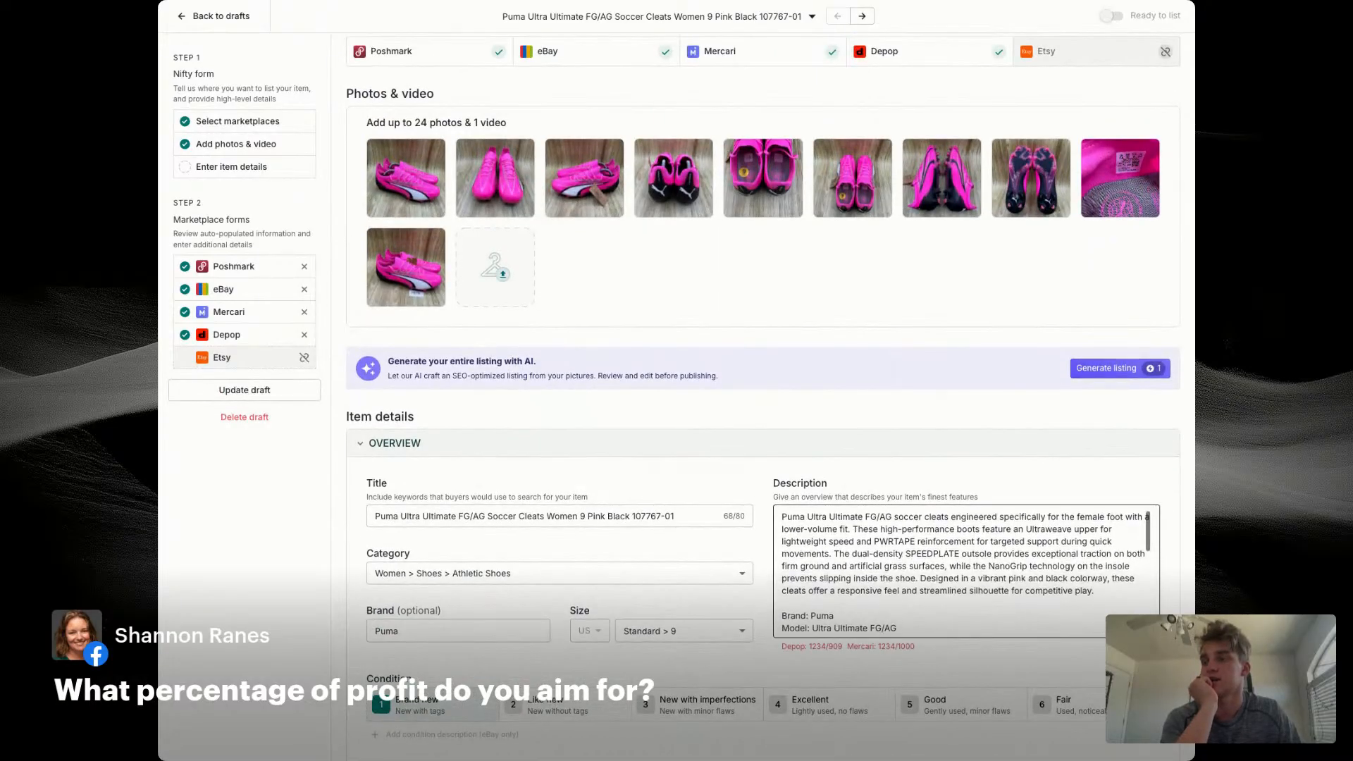
scroll(966, 571, "down", 1)
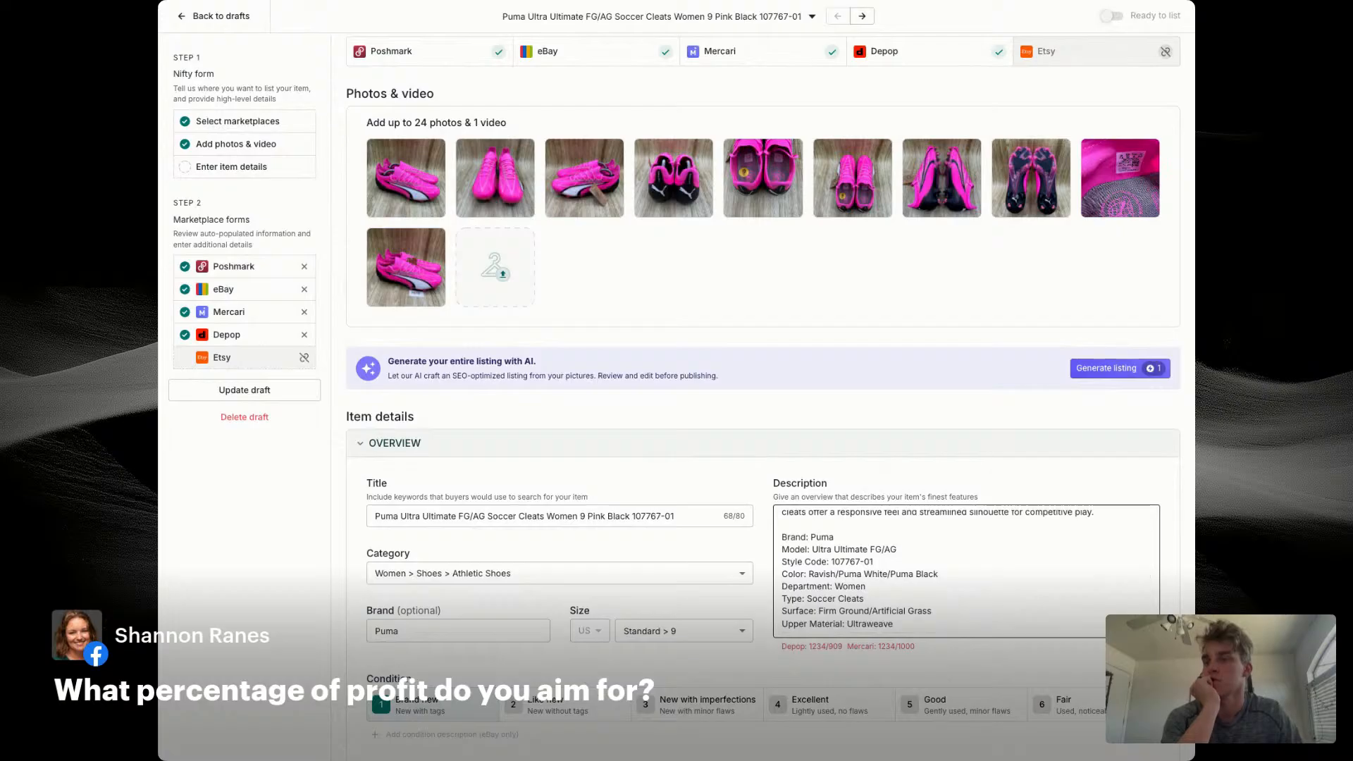
scroll(966, 571, "down", 5)
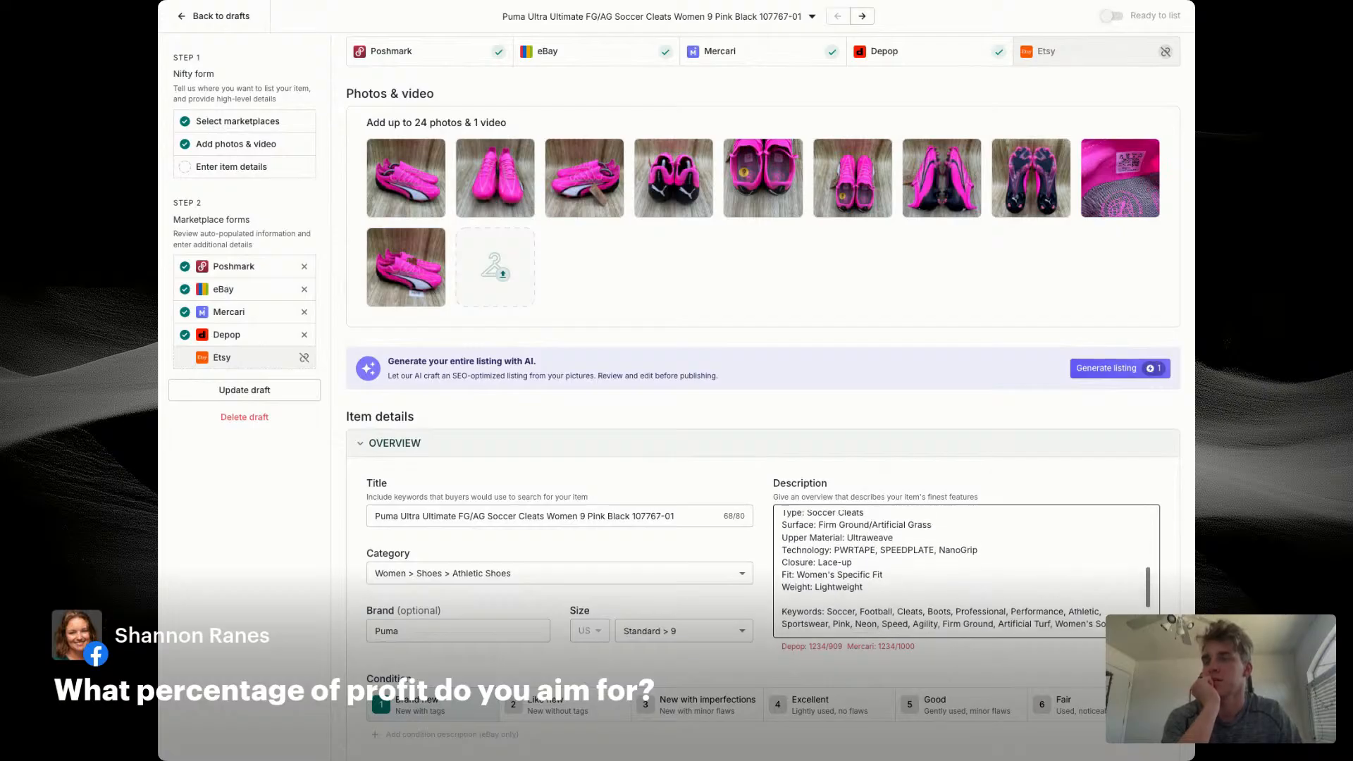
scroll(965, 570, "up", 5)
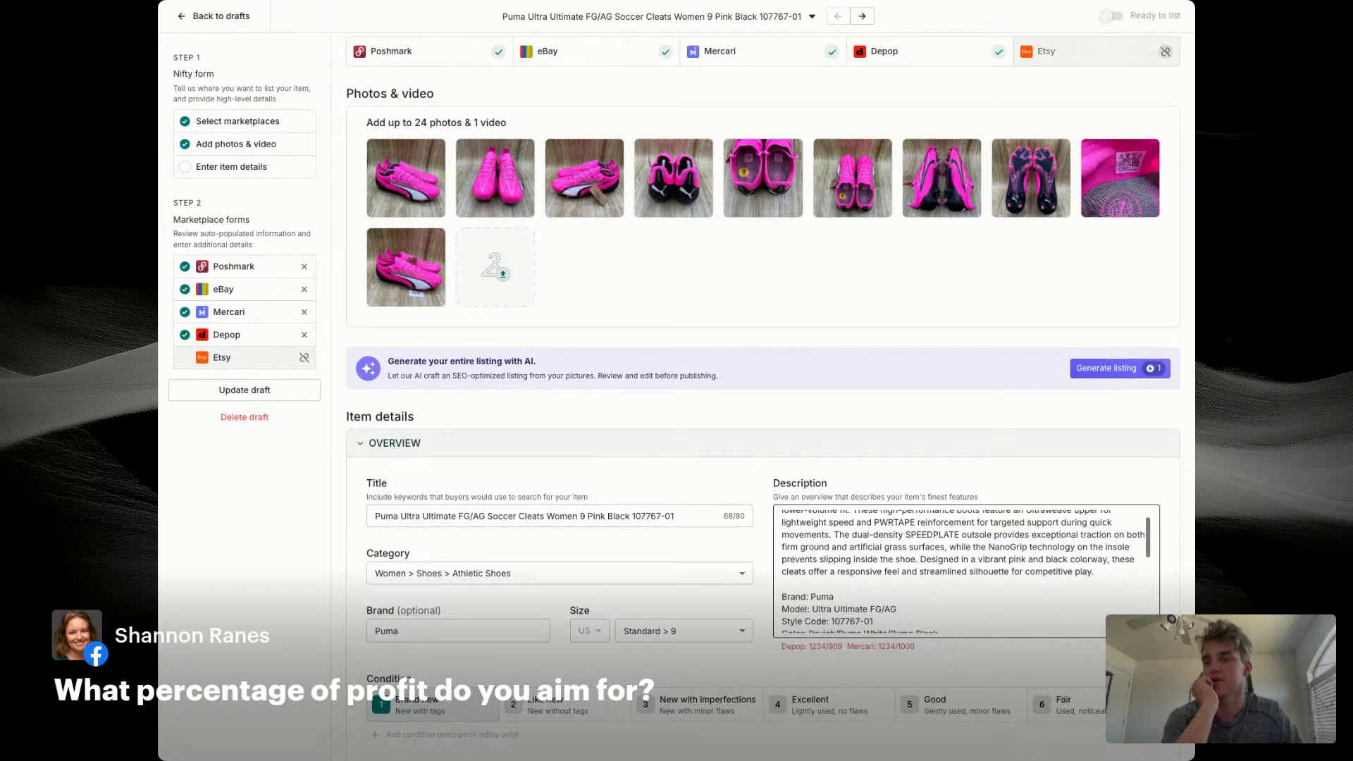
left_click(528, 514)
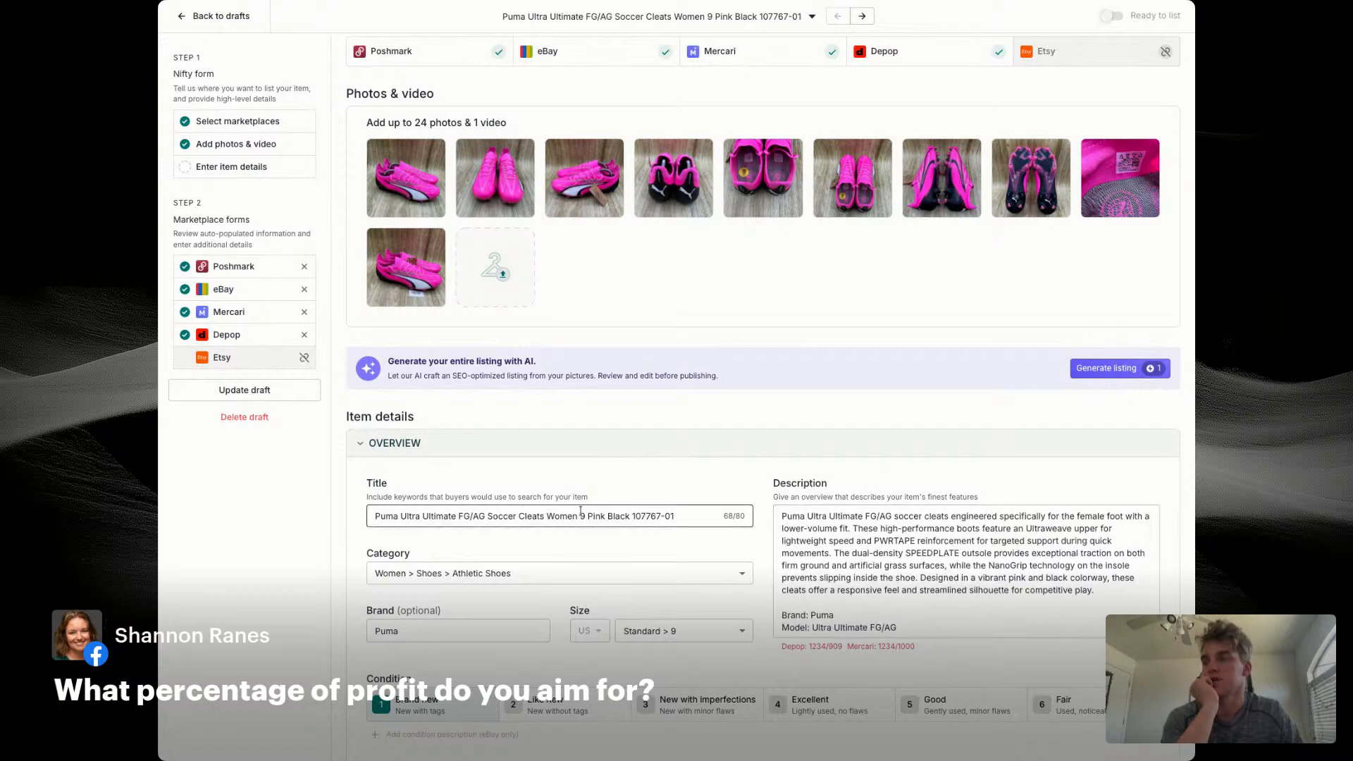
Step: Return to the bulk generation settings, remove all Title sections from the custom instructions, and save
left_click(234, 16)
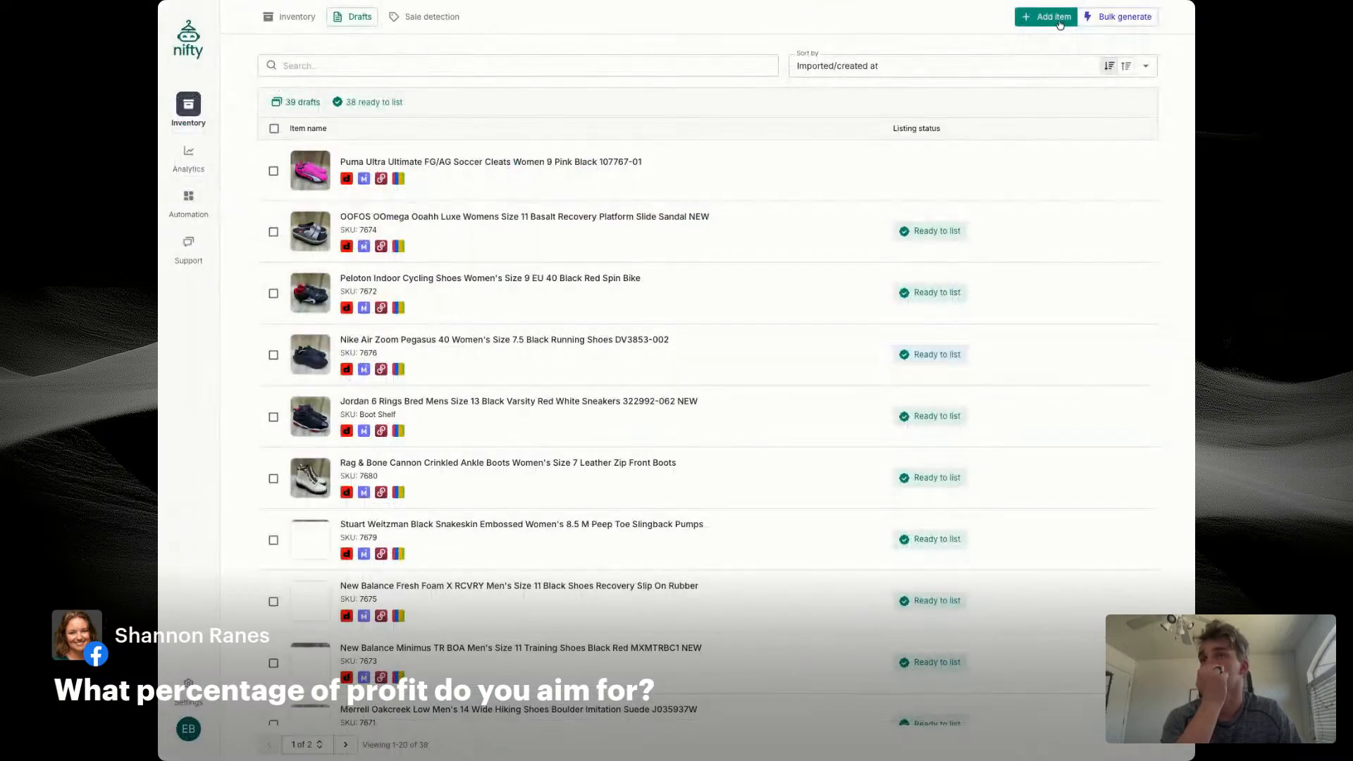
left_click(1122, 17)
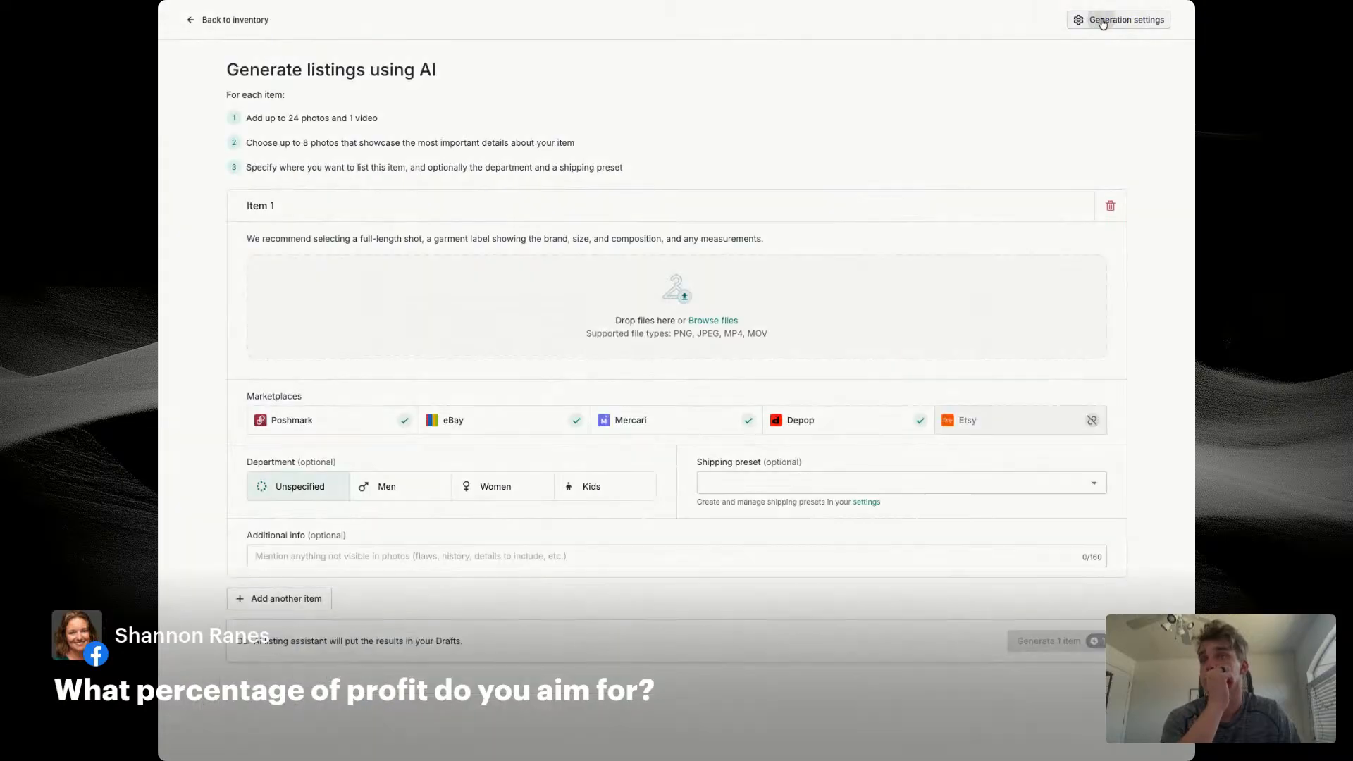
left_click(1109, 20)
left_click(447, 257)
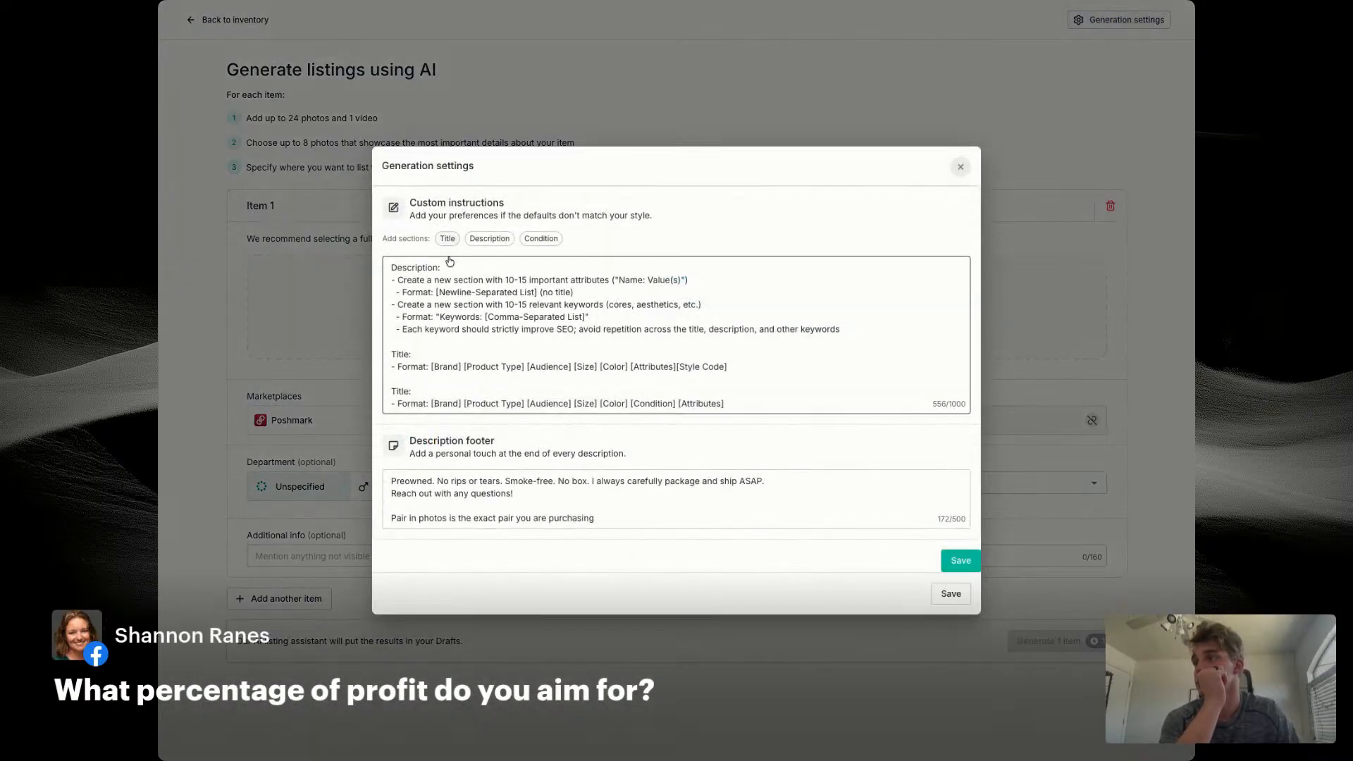
left_click(771, 399)
left_click_drag(770, 399, 389, 352)
key("BackSpace")
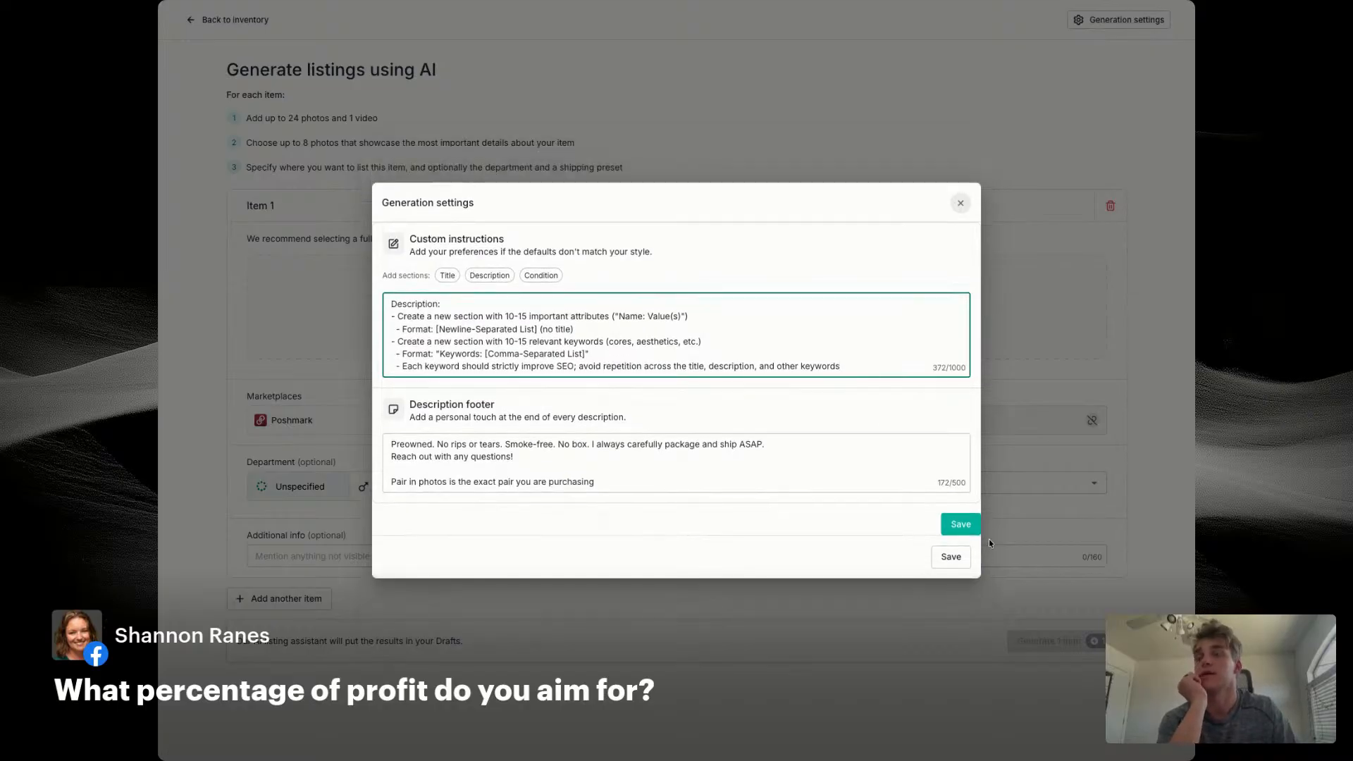
left_click(962, 529)
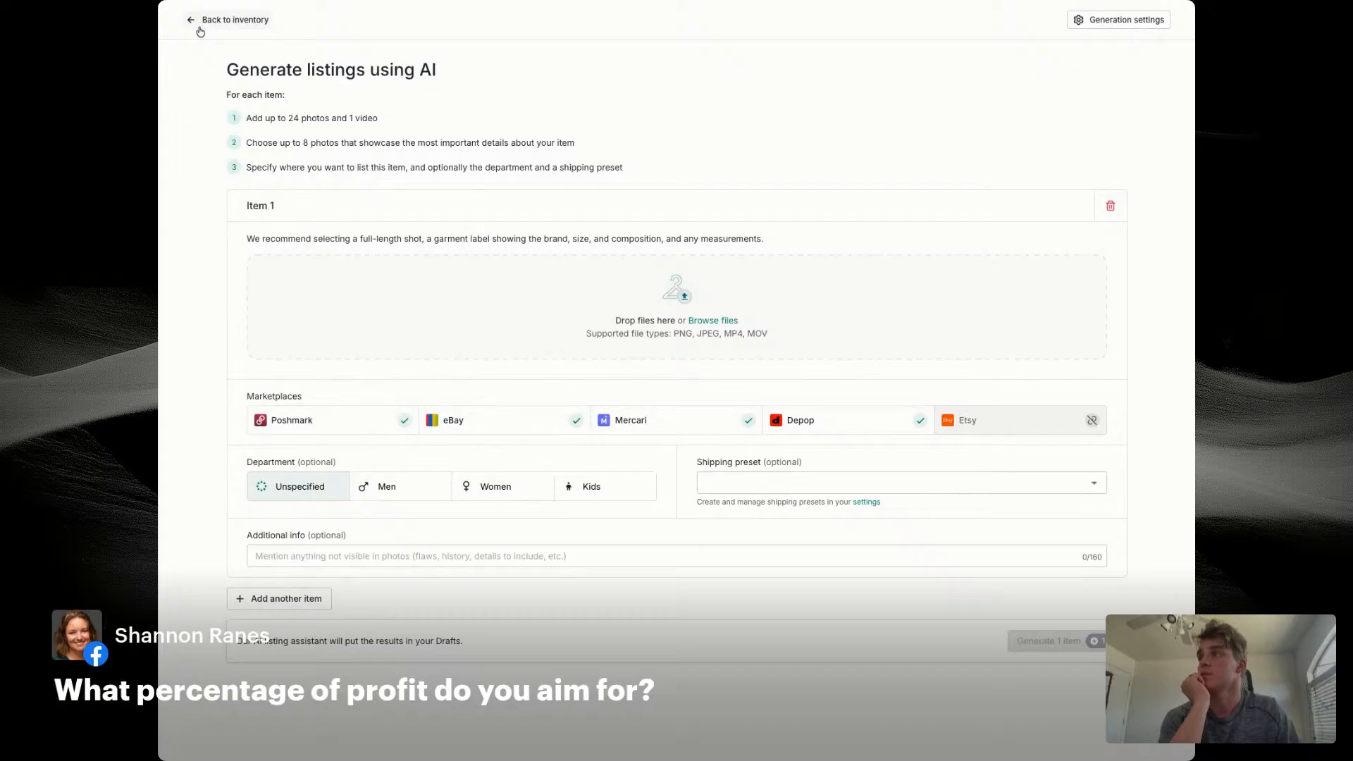
Step: Go back to the drafts list and delete the Puma Ultra Ultimate soccer cleats draft
left_click(199, 28)
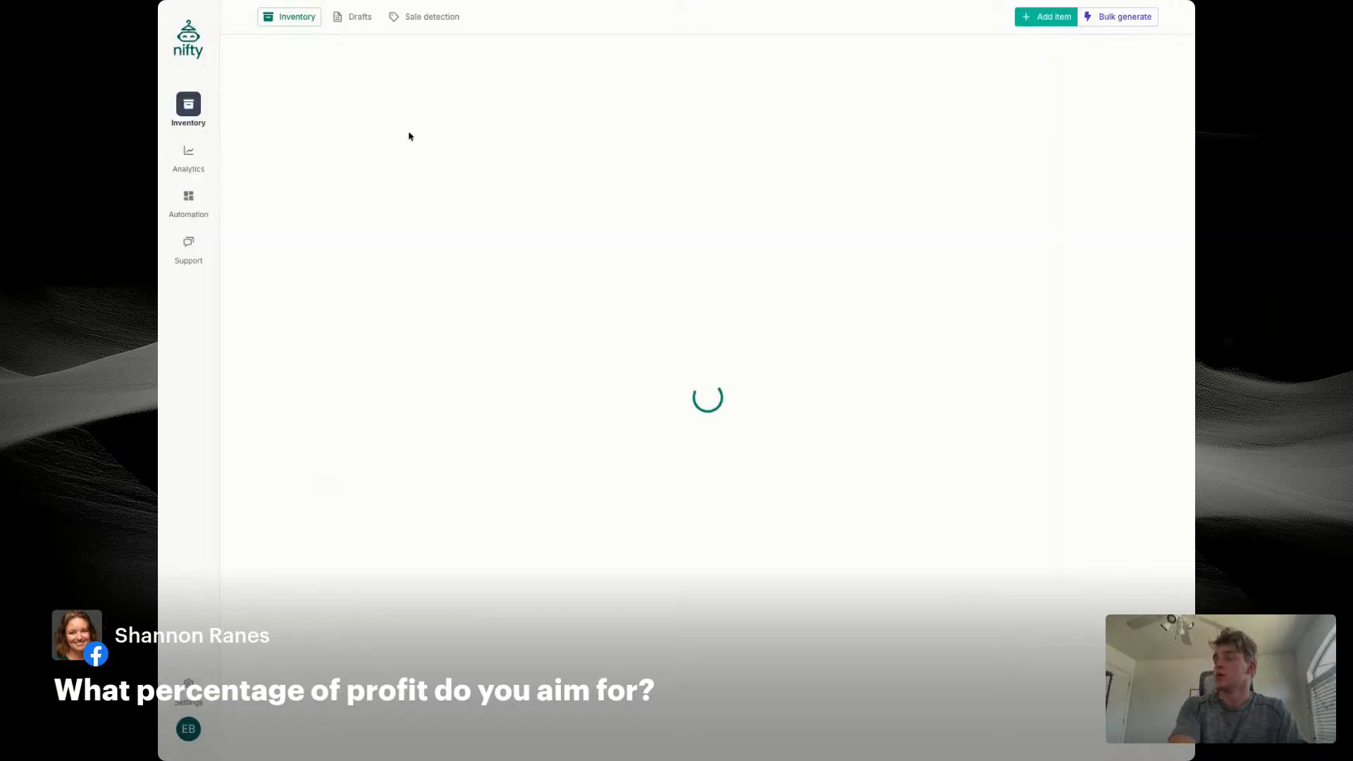
left_click(354, 16)
left_click(274, 170)
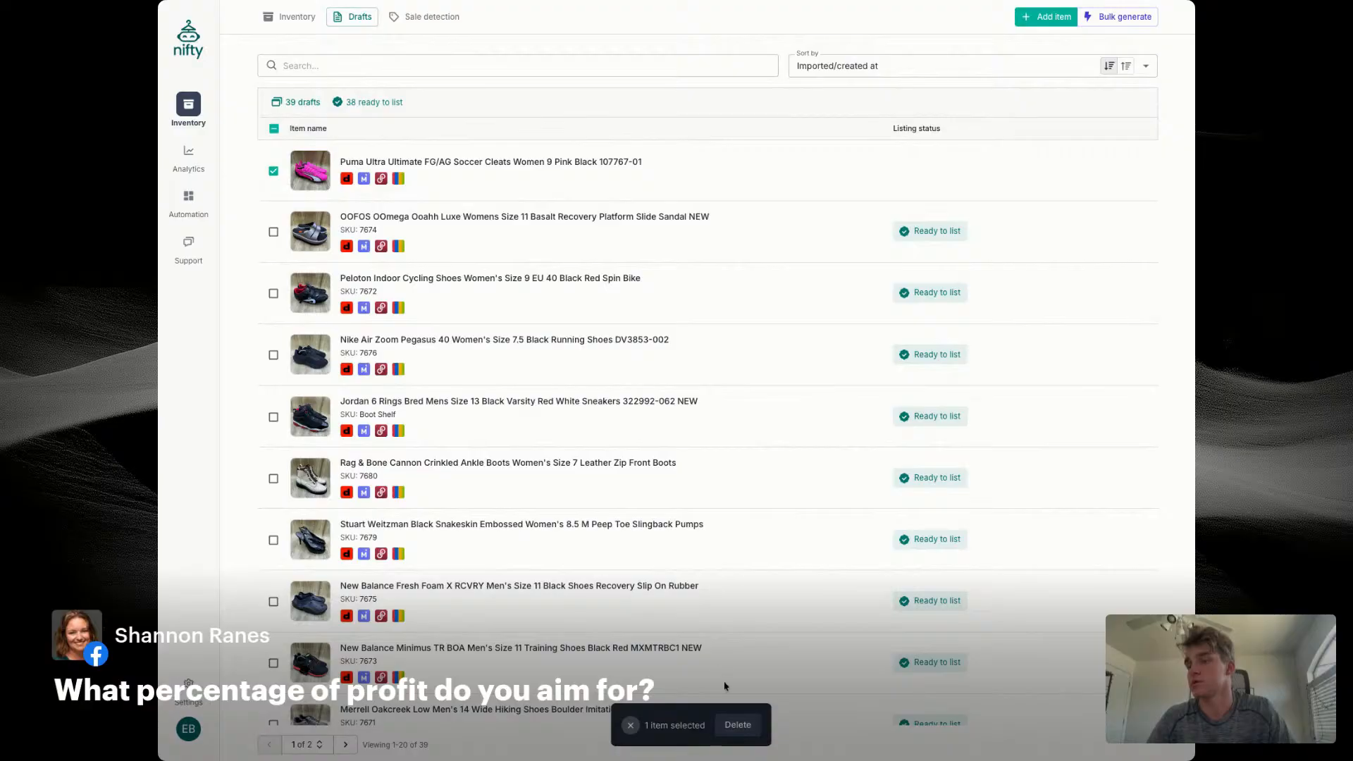
left_click(737, 725)
left_click(864, 422)
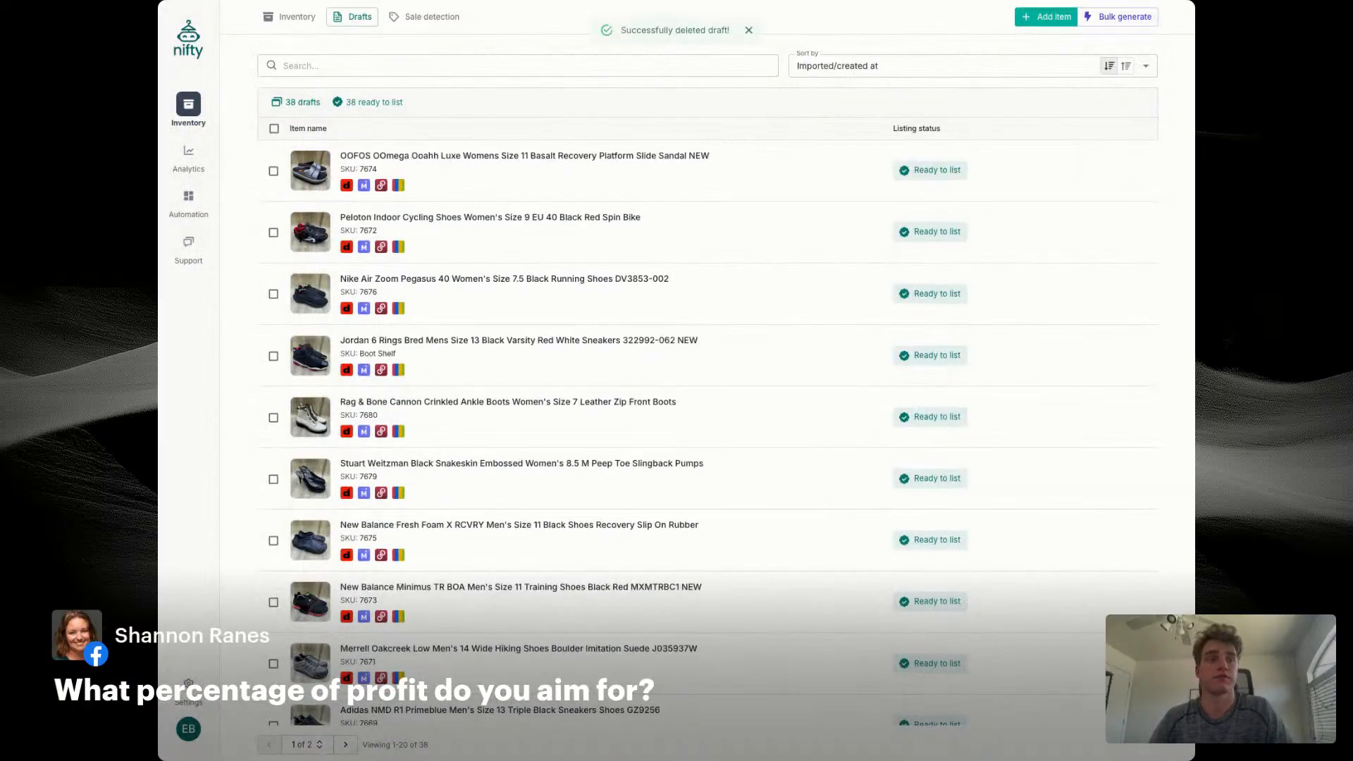